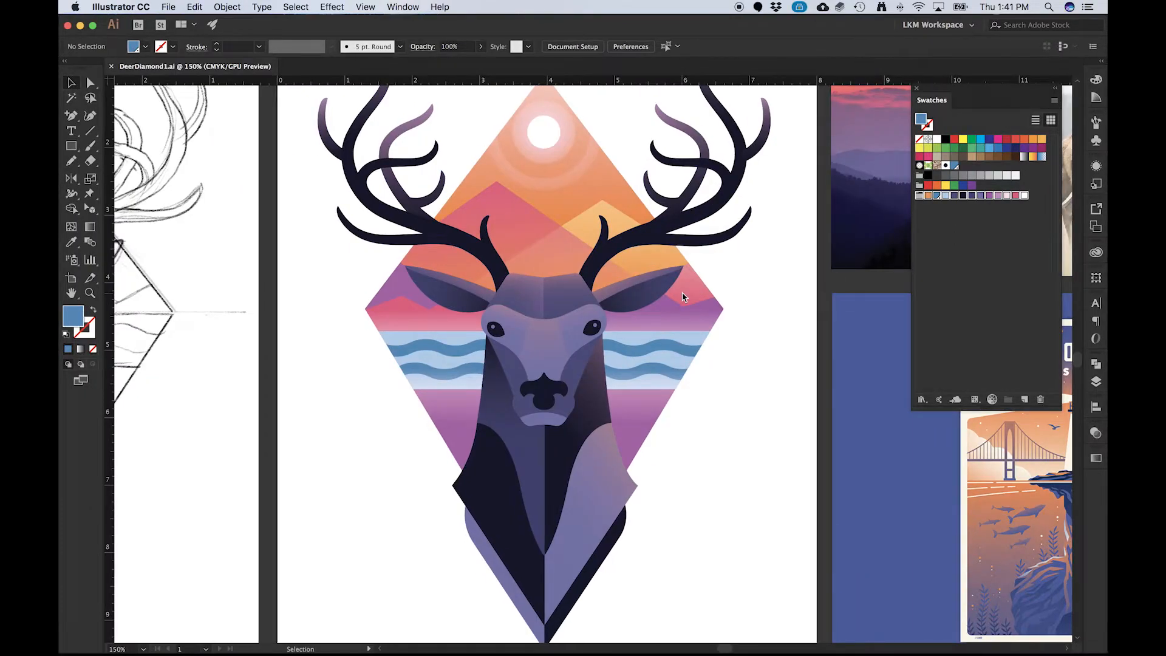
key(ctrl+Up)
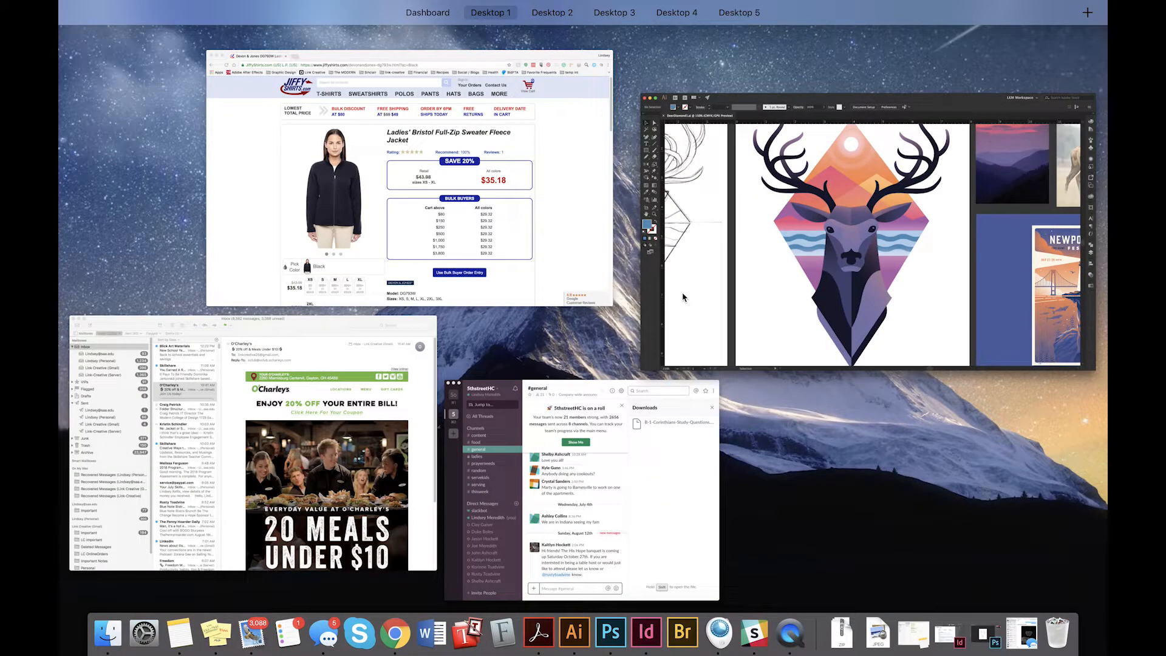
click(886, 260)
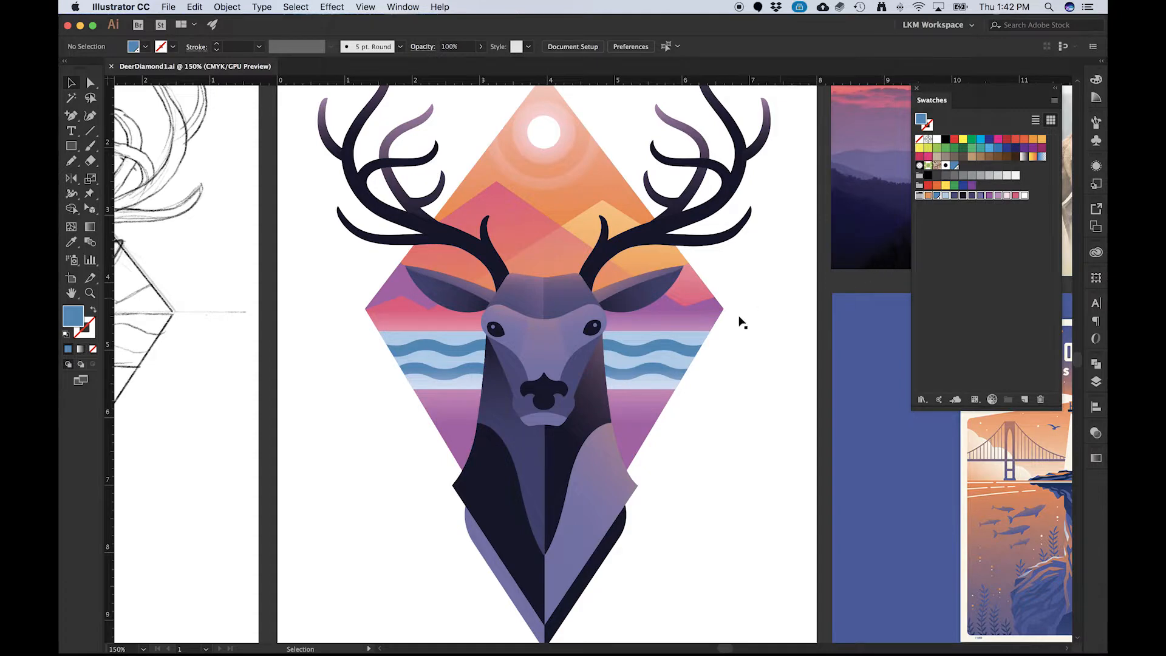
key(super+1)
key(super+minus)
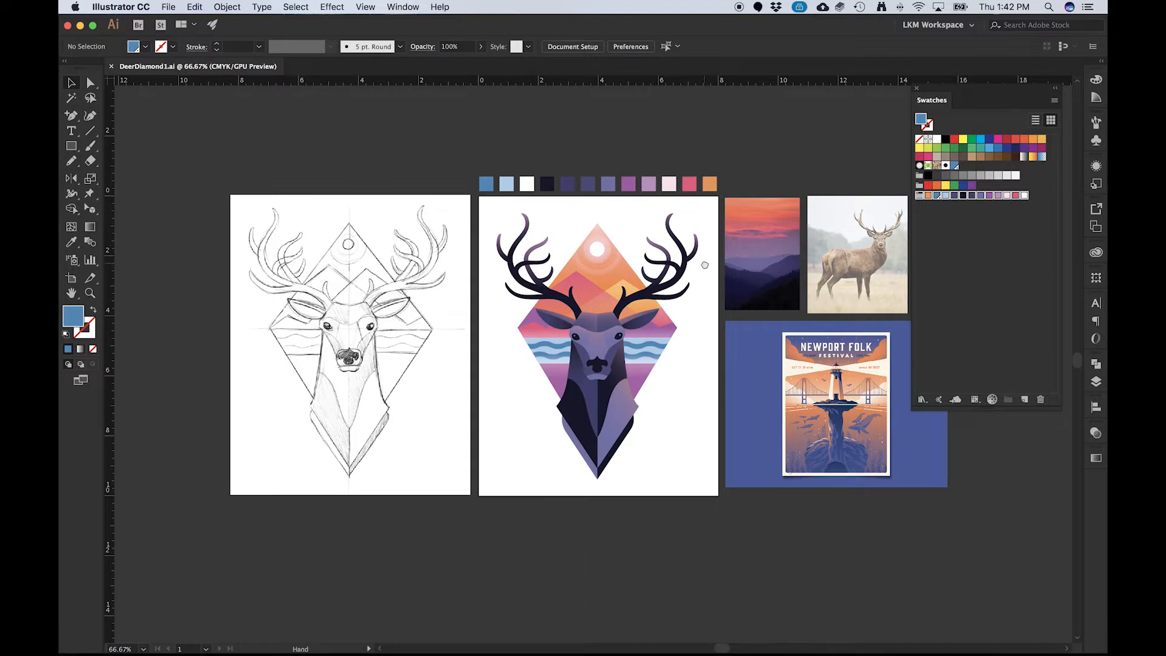
scroll(699, 271, right, 3)
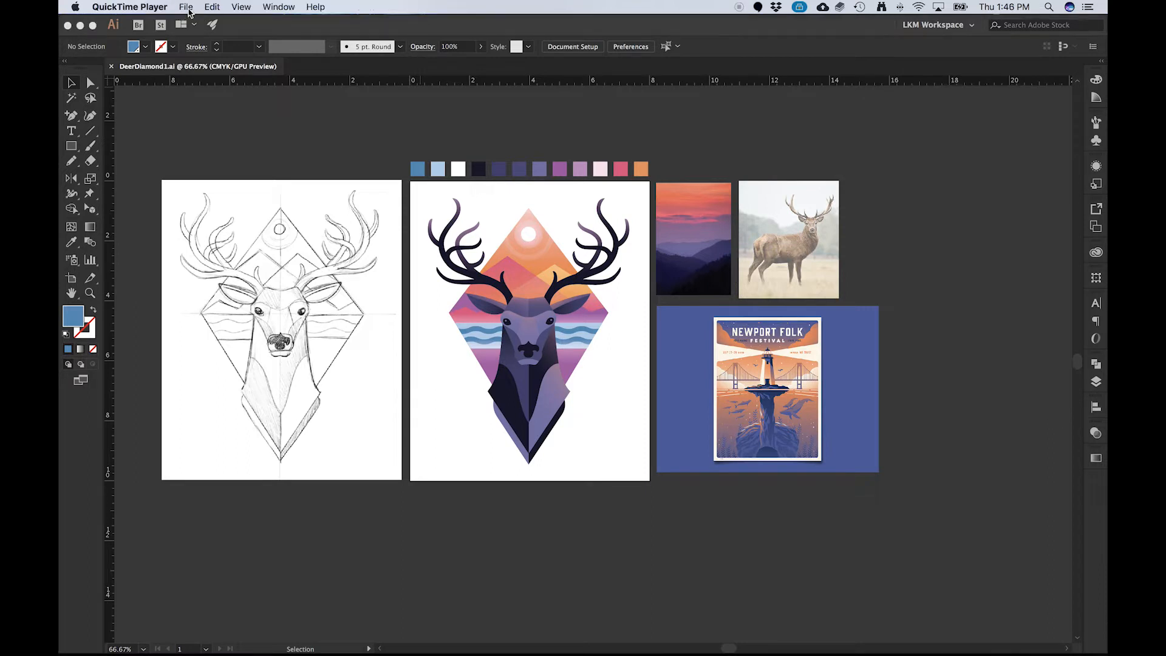
click(187, 7)
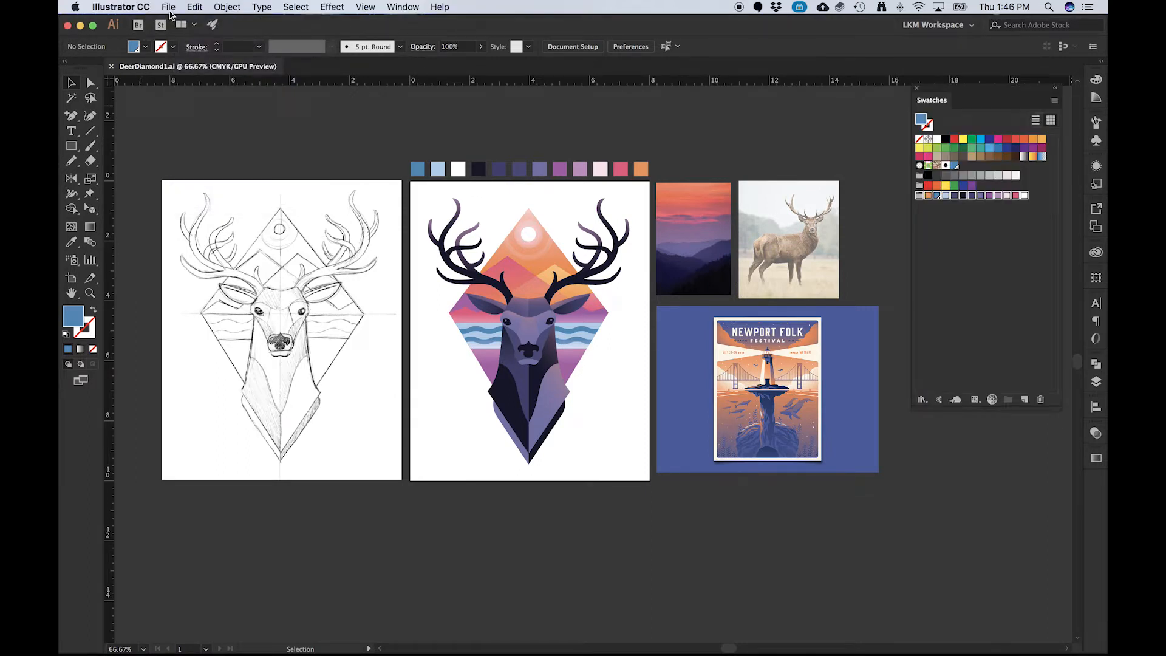
- Create a new document 8 in wide and 10 in high
click(169, 7)
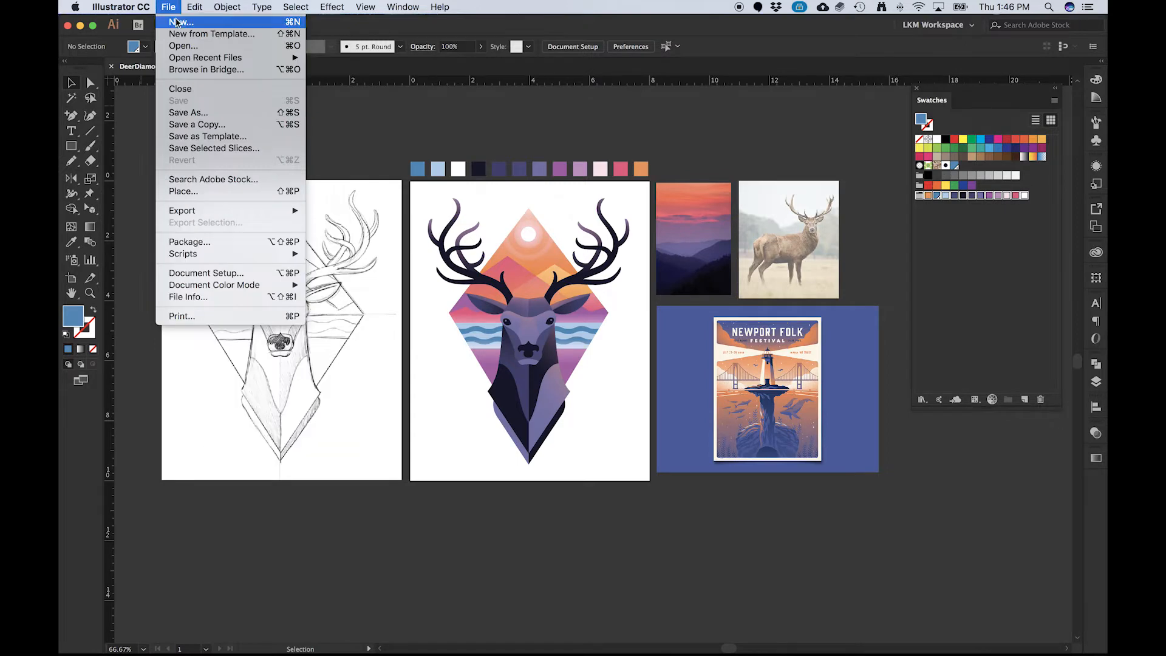
click(177, 22)
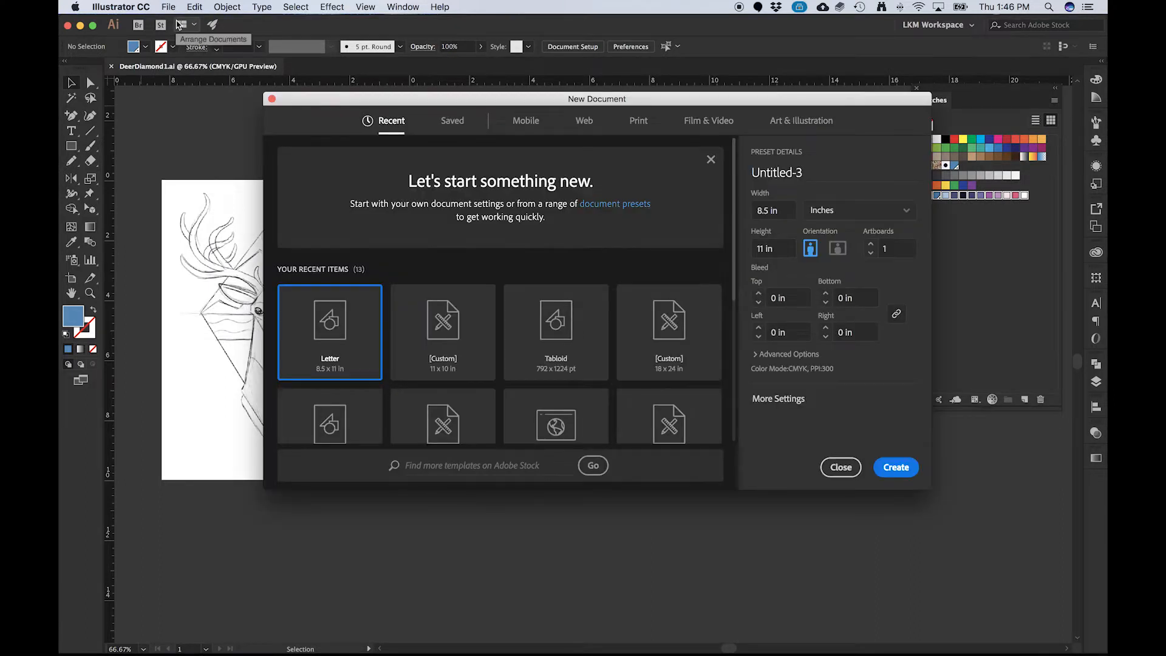
click(761, 211)
triple_click(763, 217)
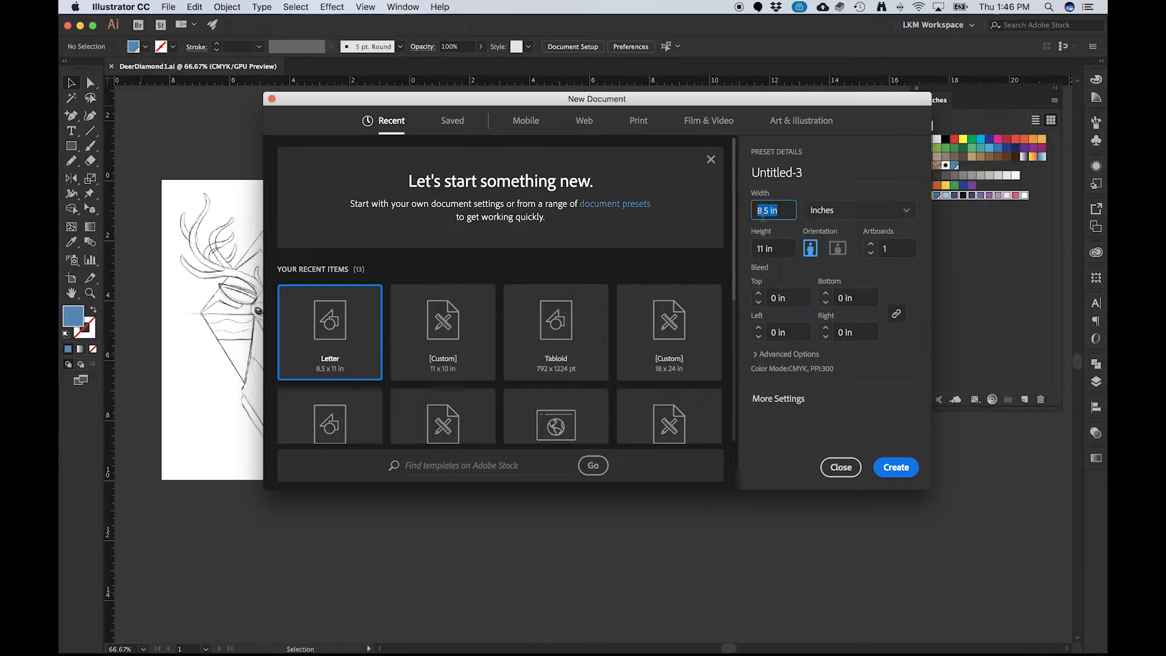
text(8)
click(771, 249)
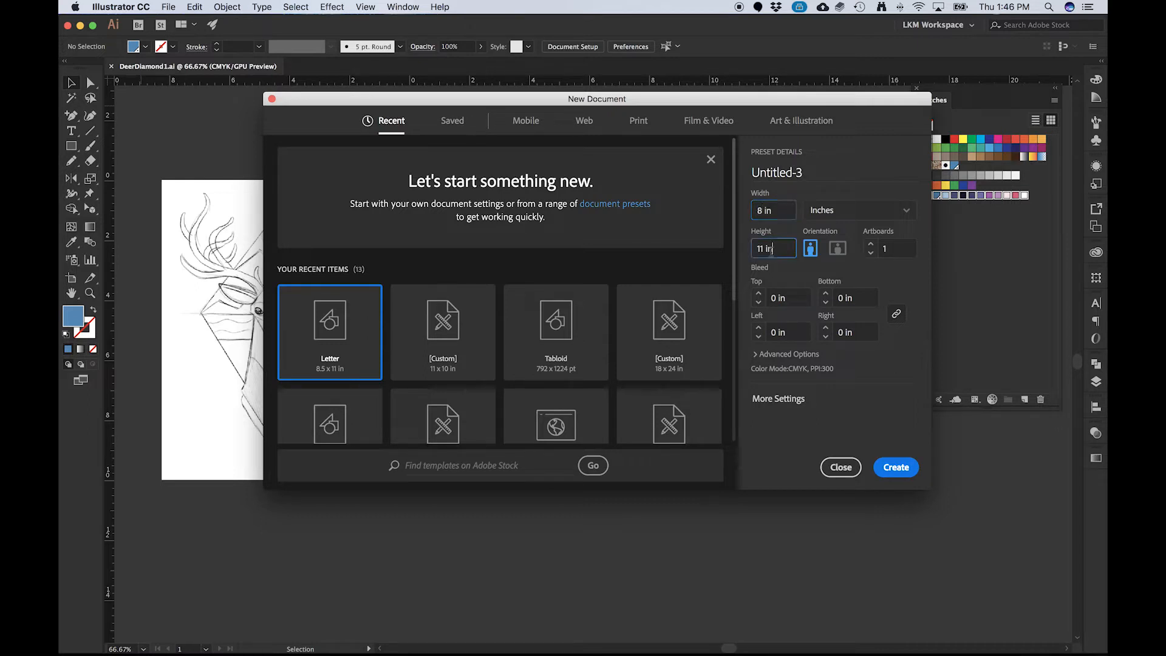
triple_click(771, 250)
text(10)
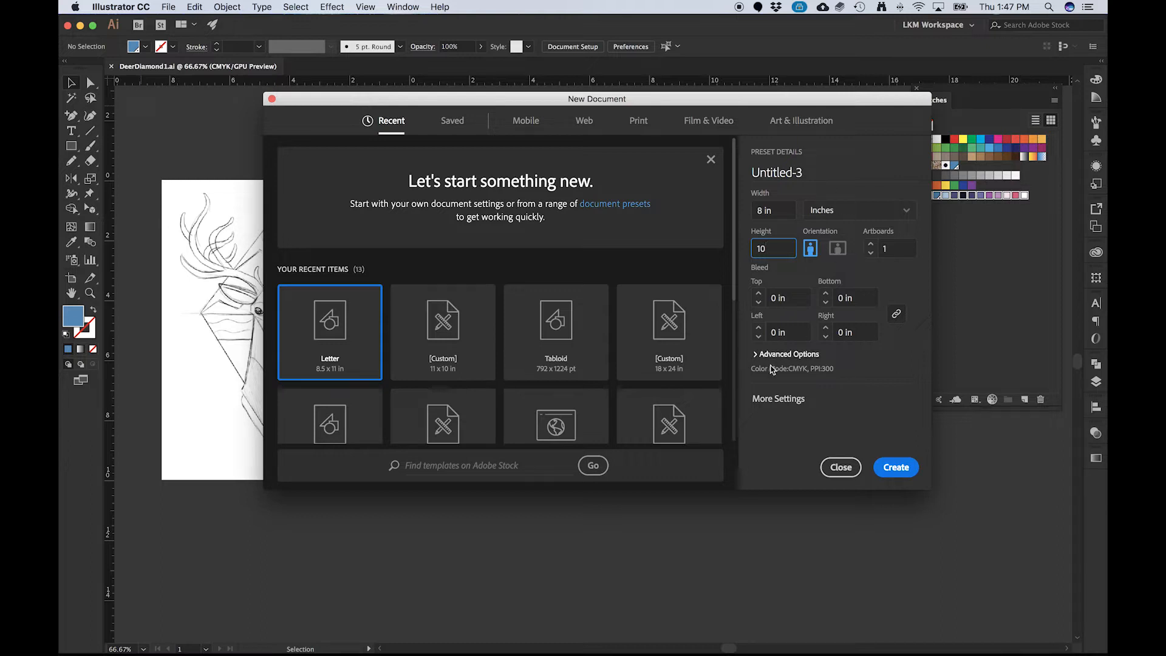
click(897, 468)
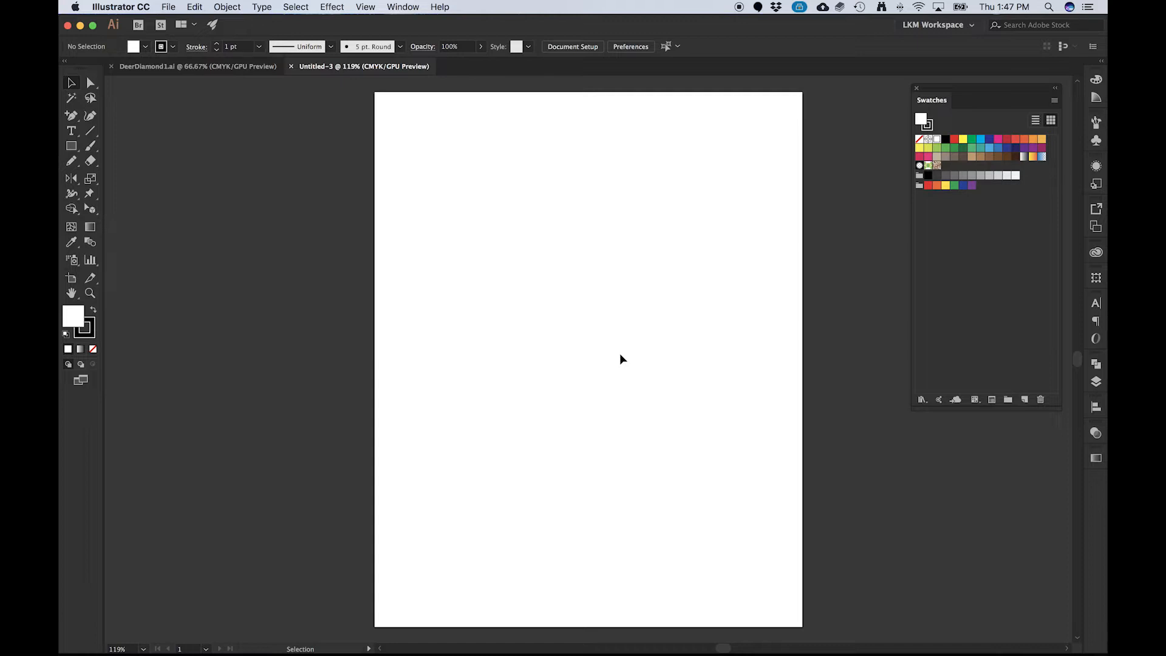
- Move the Illustrator window aside and clear away the background windows to expose the desktop
mouse_move(862, 31)
mouse_down()
mouse_move(687, 31)
mouse_move(868, 35)
mouse_move(859, 31)
mouse_up()
drag(849, 34, 713, 34)
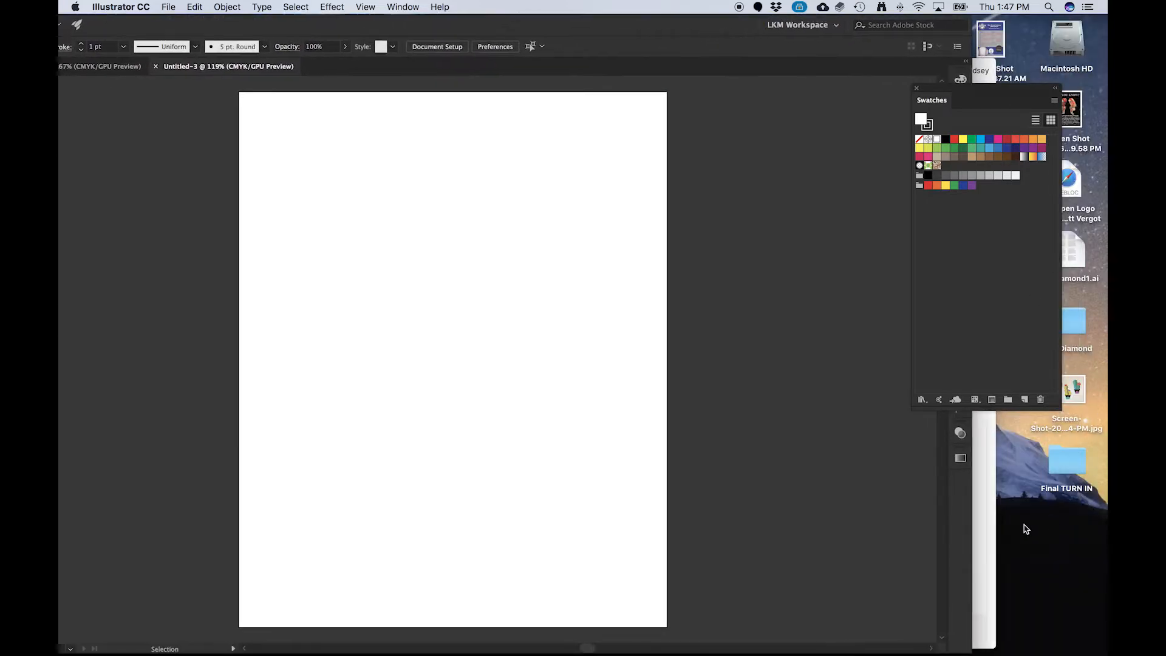
click(1048, 545)
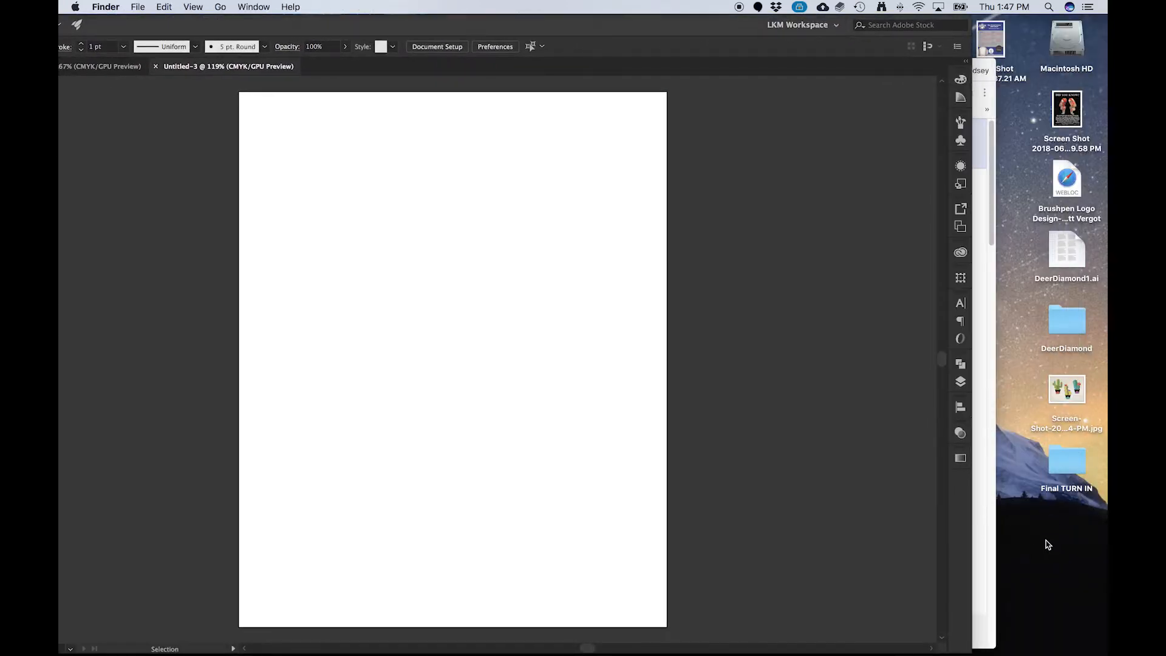
click(986, 220)
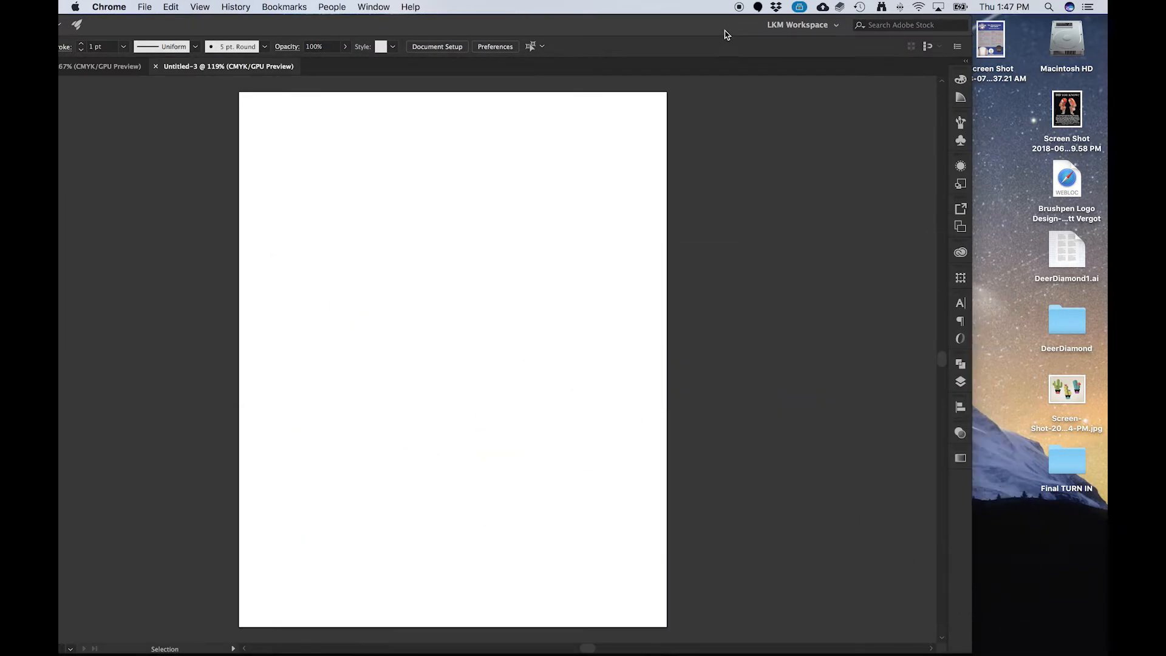
click(723, 34)
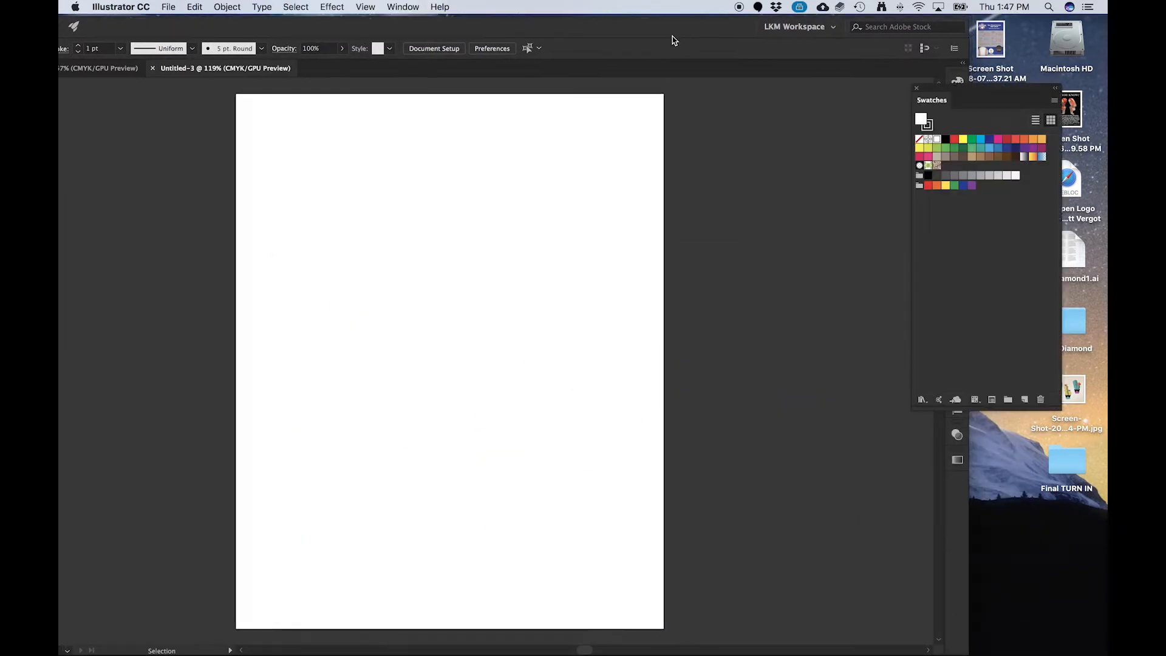
drag(672, 41, 703, 106)
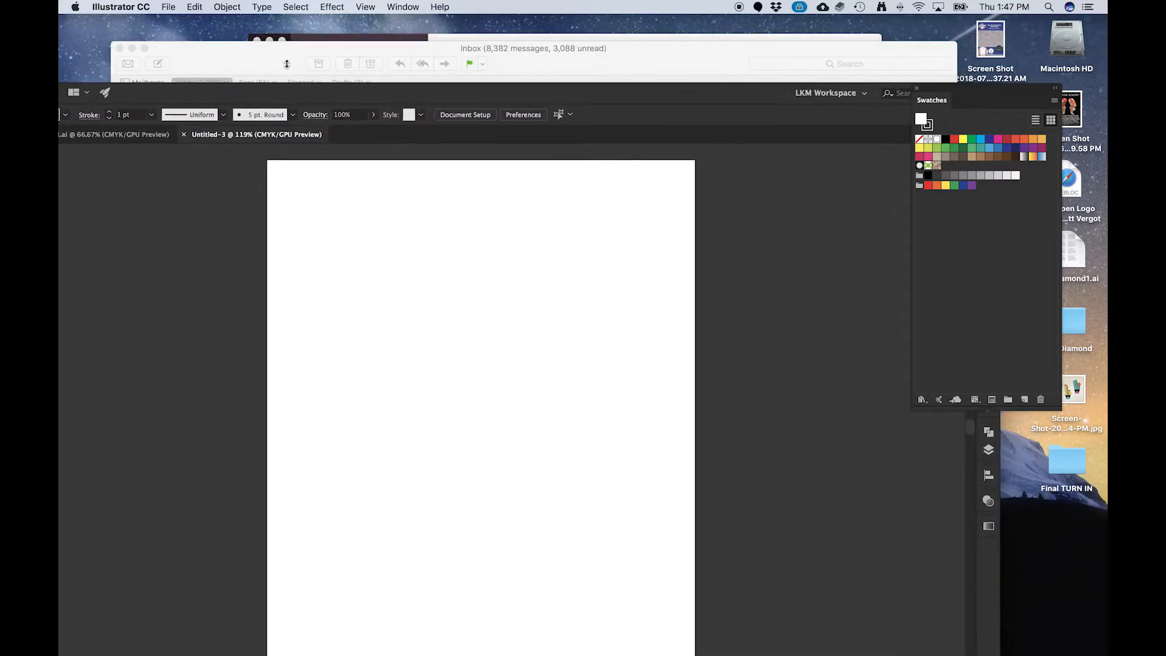
click(135, 49)
click(256, 40)
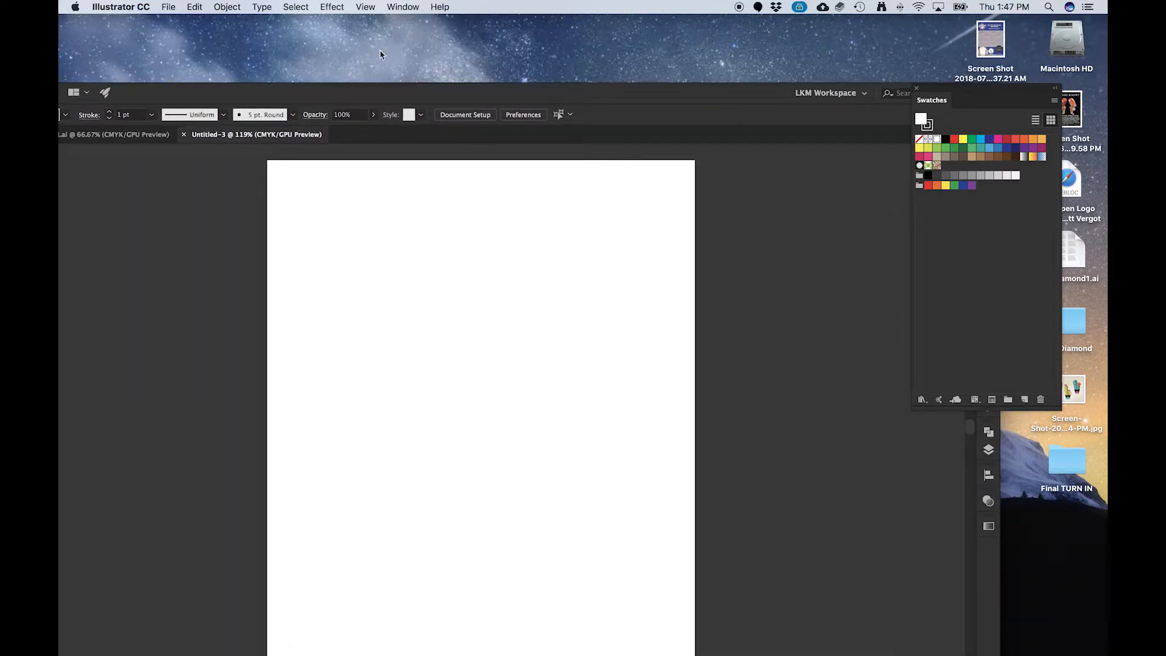
drag(688, 97, 567, 47)
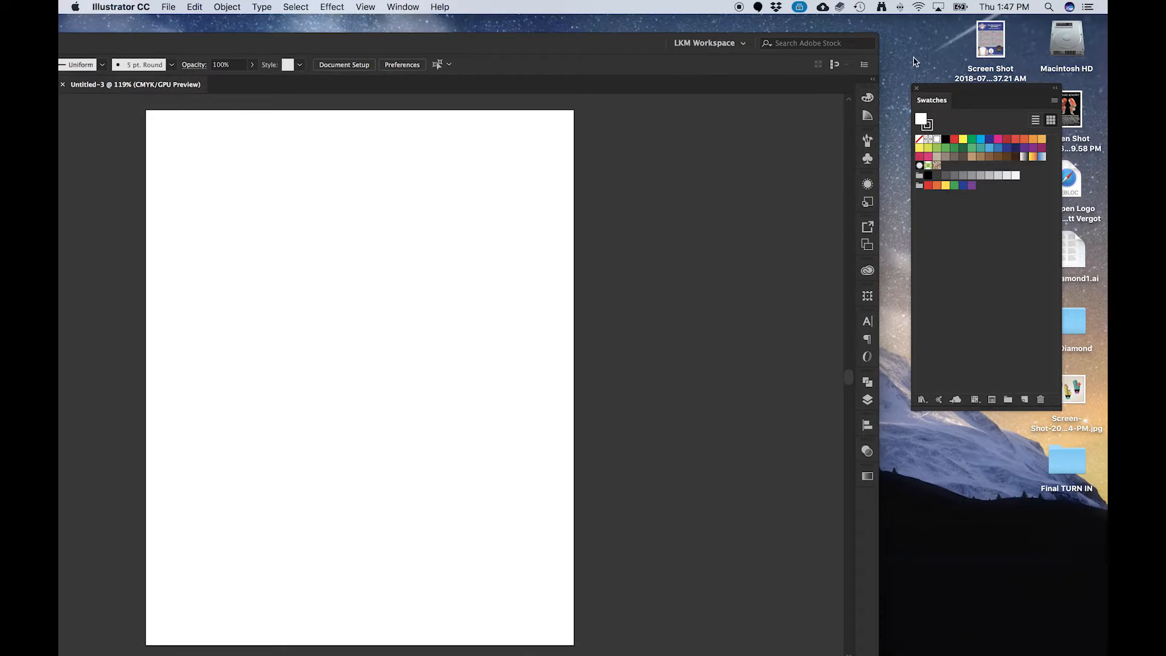
- Open the DeerDiamond folder on the desktop, locate DeerDiamond_sketch.jpg, and return to Illustrator
click(1042, 292)
double_click(1067, 324)
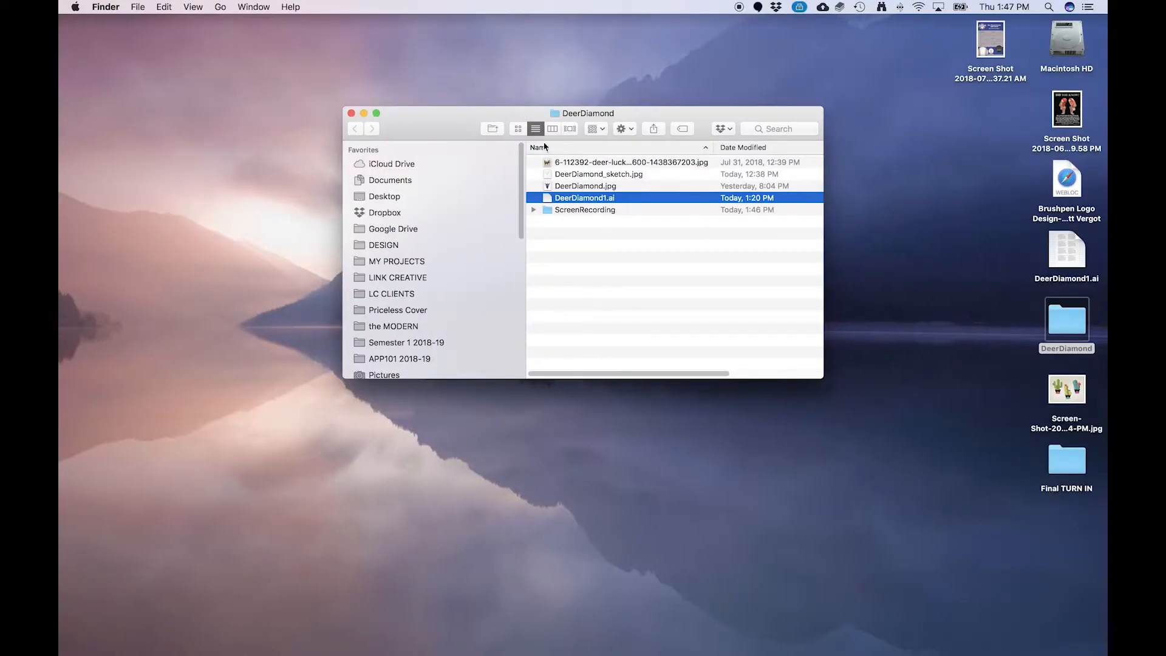
click(583, 187)
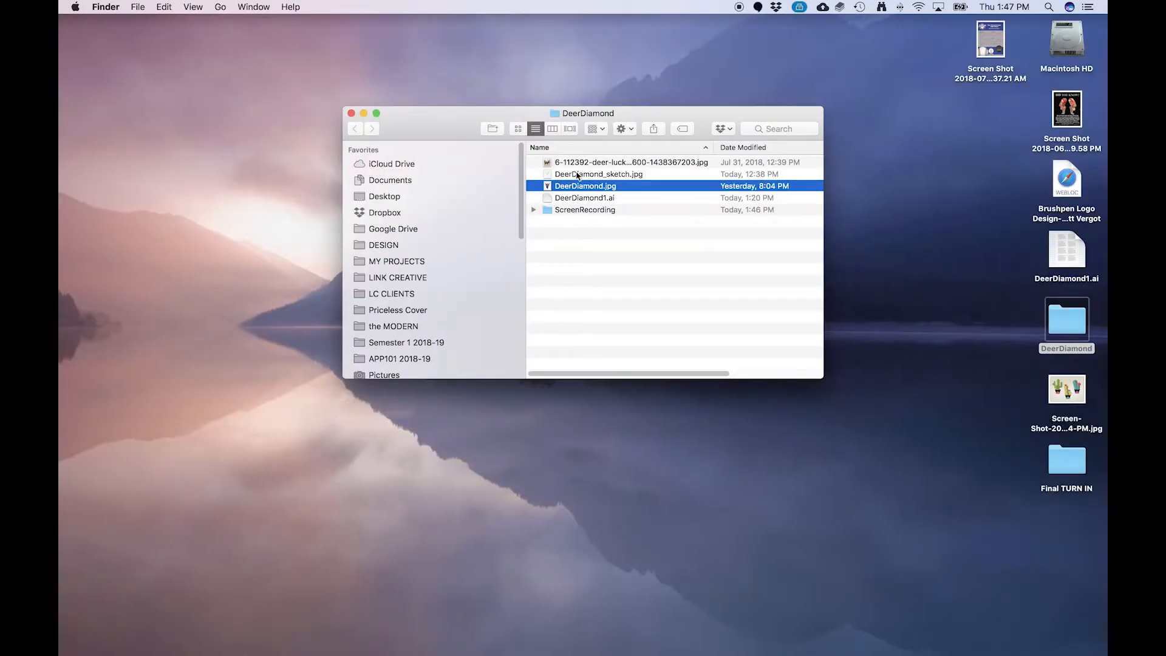
click(577, 174)
key(s)
click(568, 175)
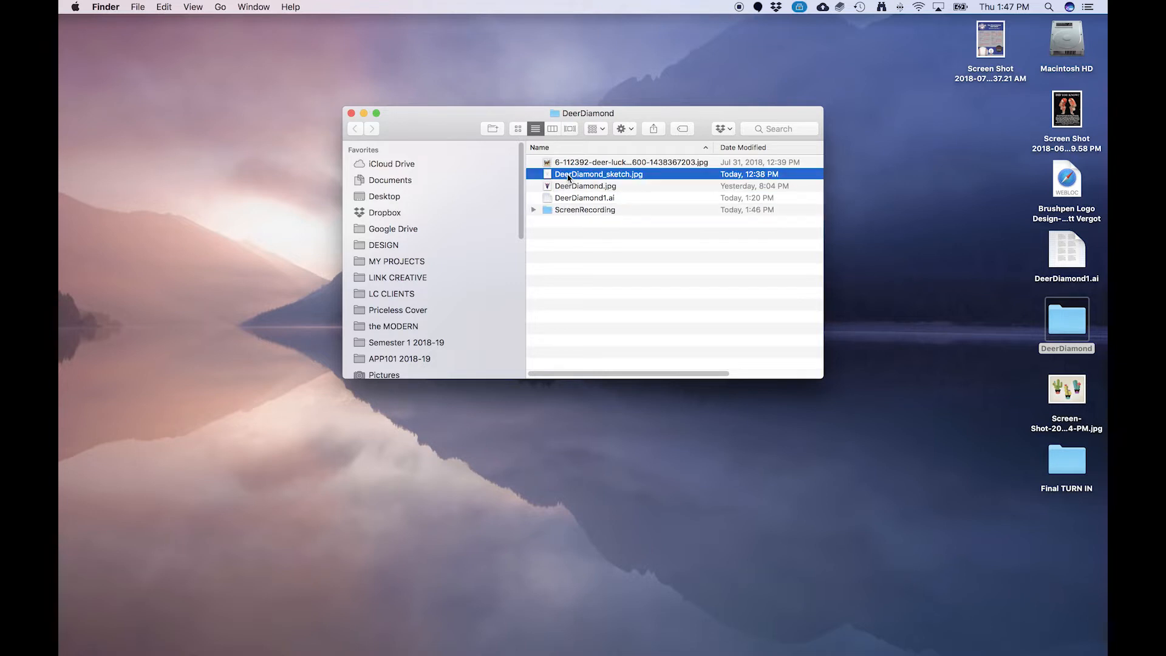
key(s)
click(566, 179)
key(s)
click(568, 176)
key(ctrl+Left)
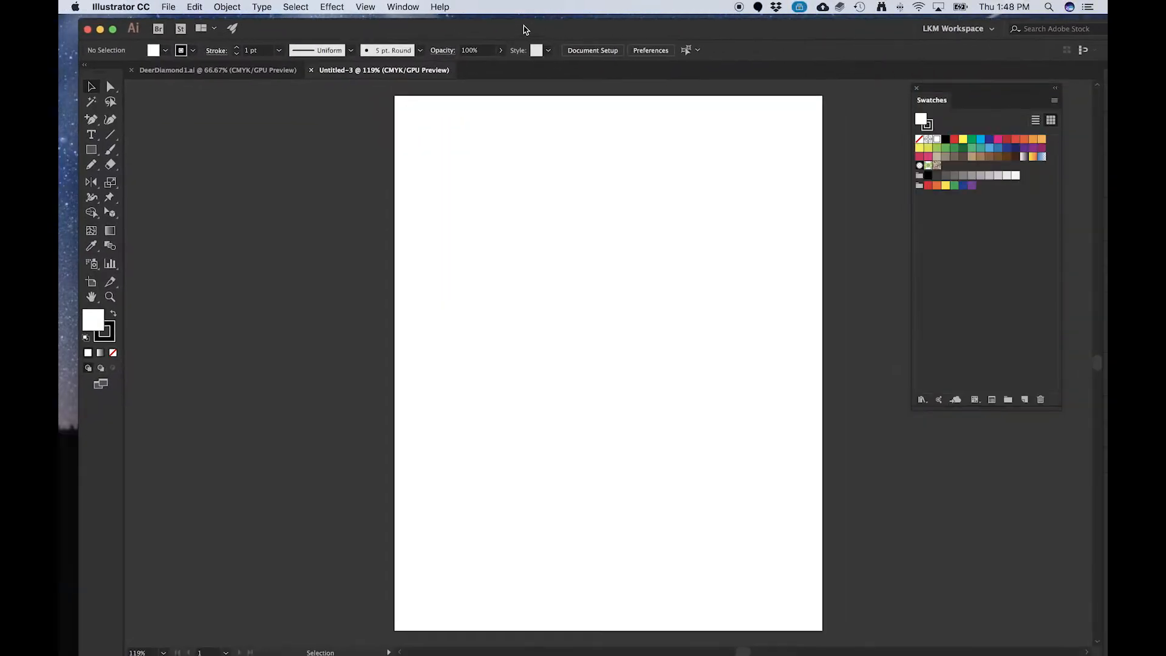
- Place DeerDiamond_sketch.jpg as a linked image and position it so it covers the artboard
click(168, 7)
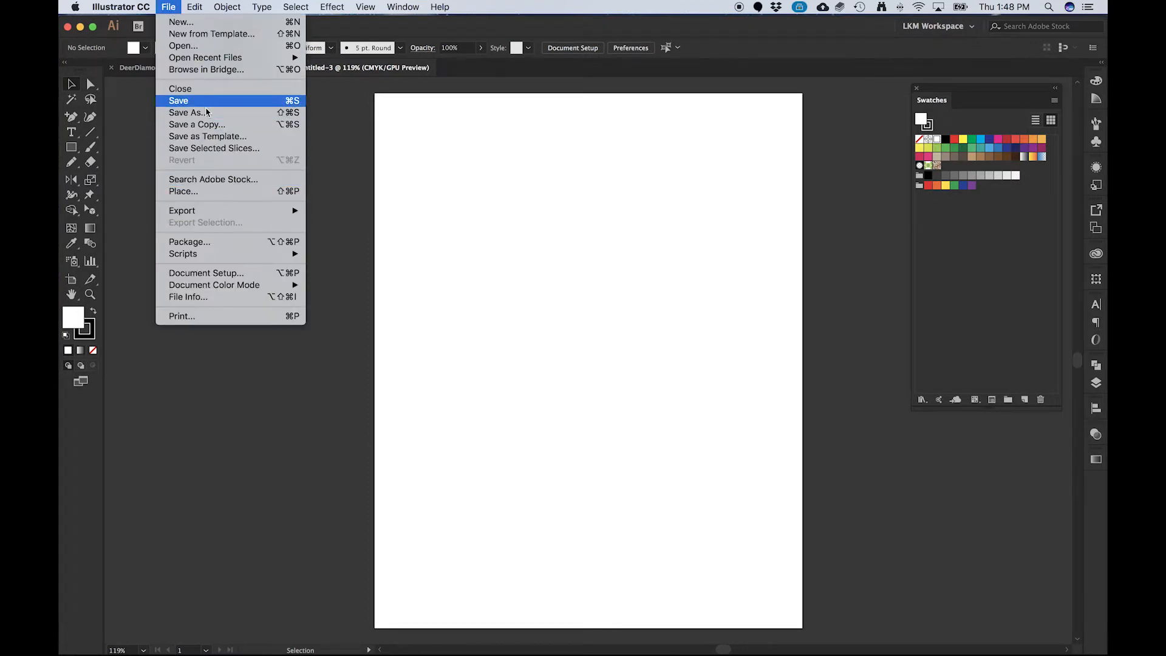
click(195, 195)
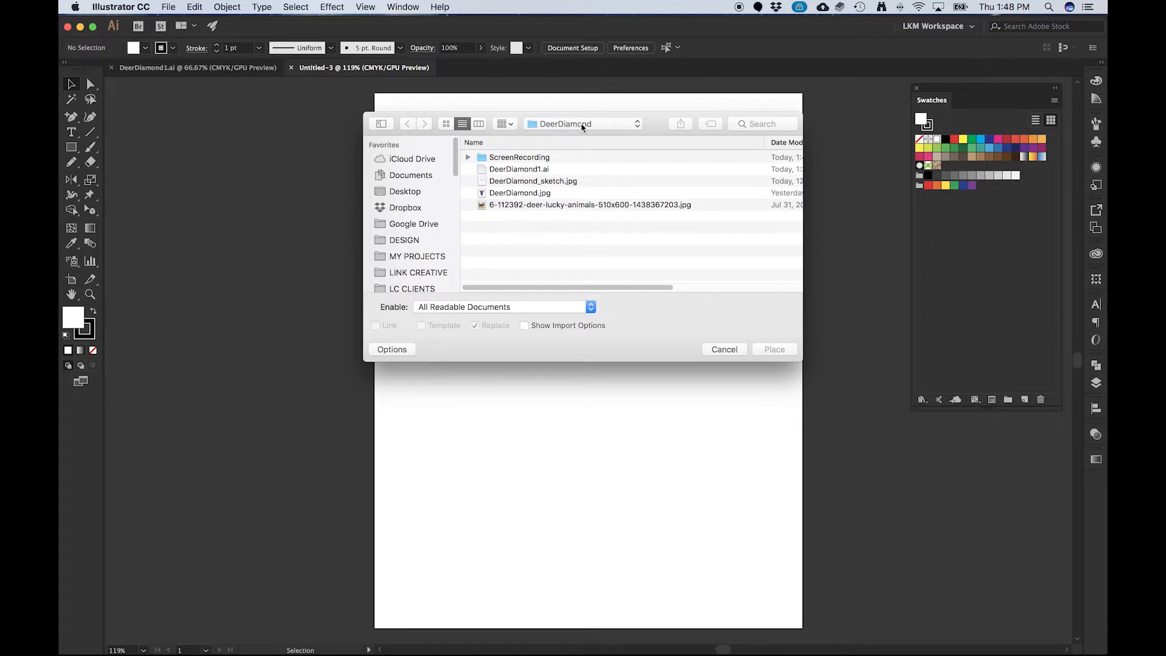
click(542, 182)
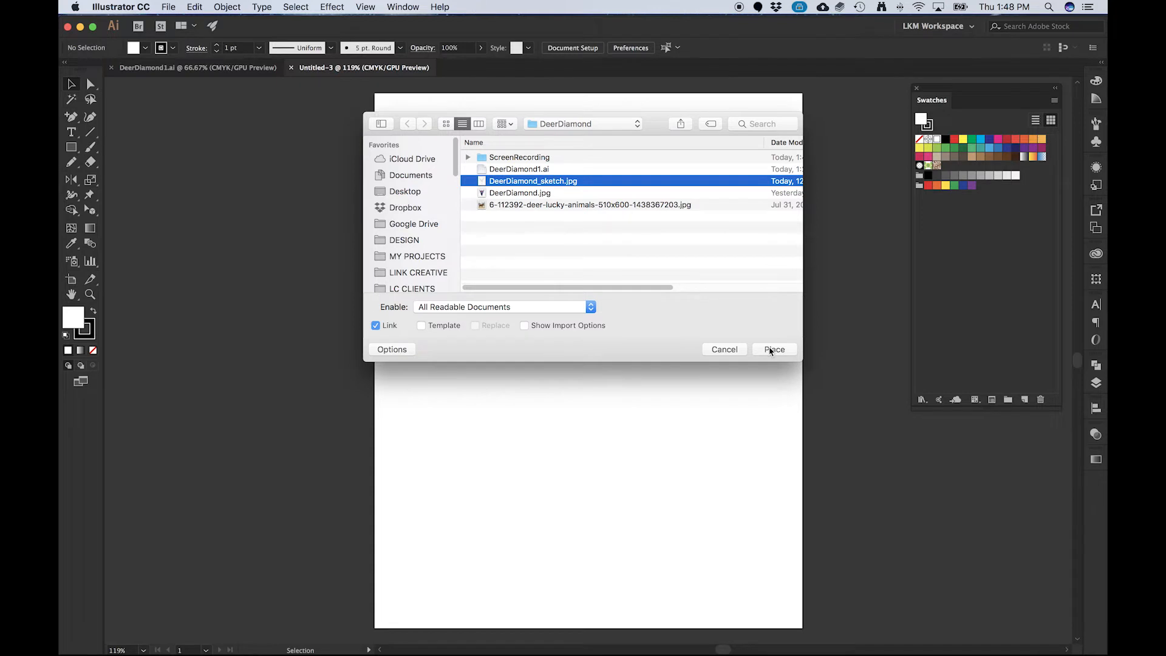
click(770, 350)
click(509, 276)
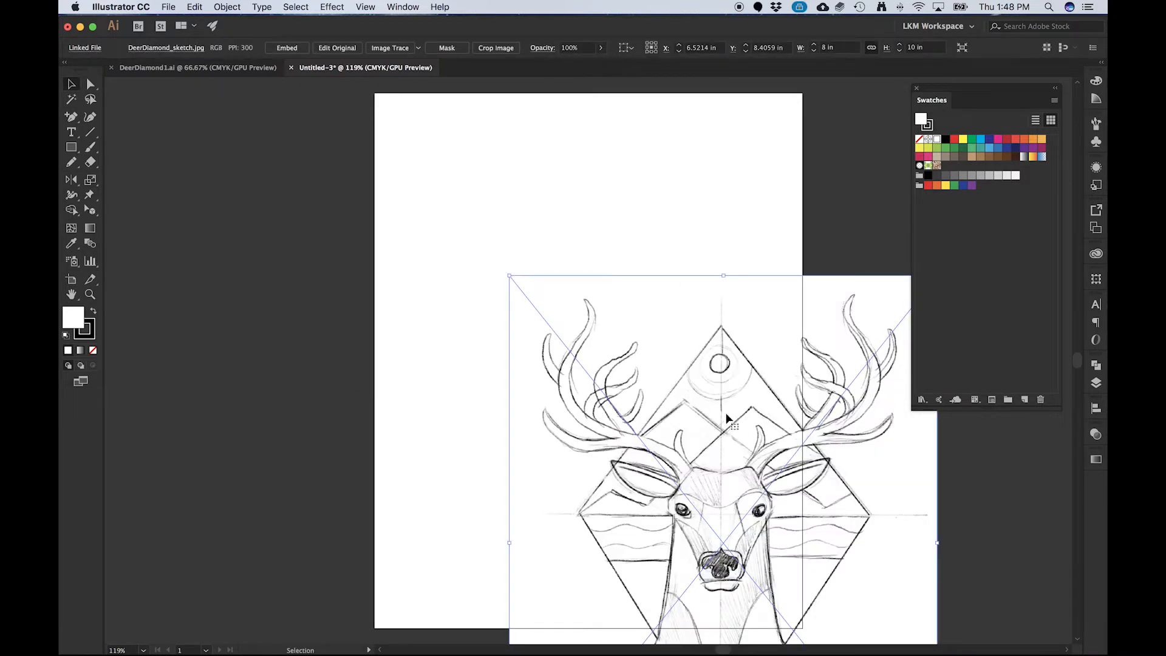
drag(745, 432, 610, 249)
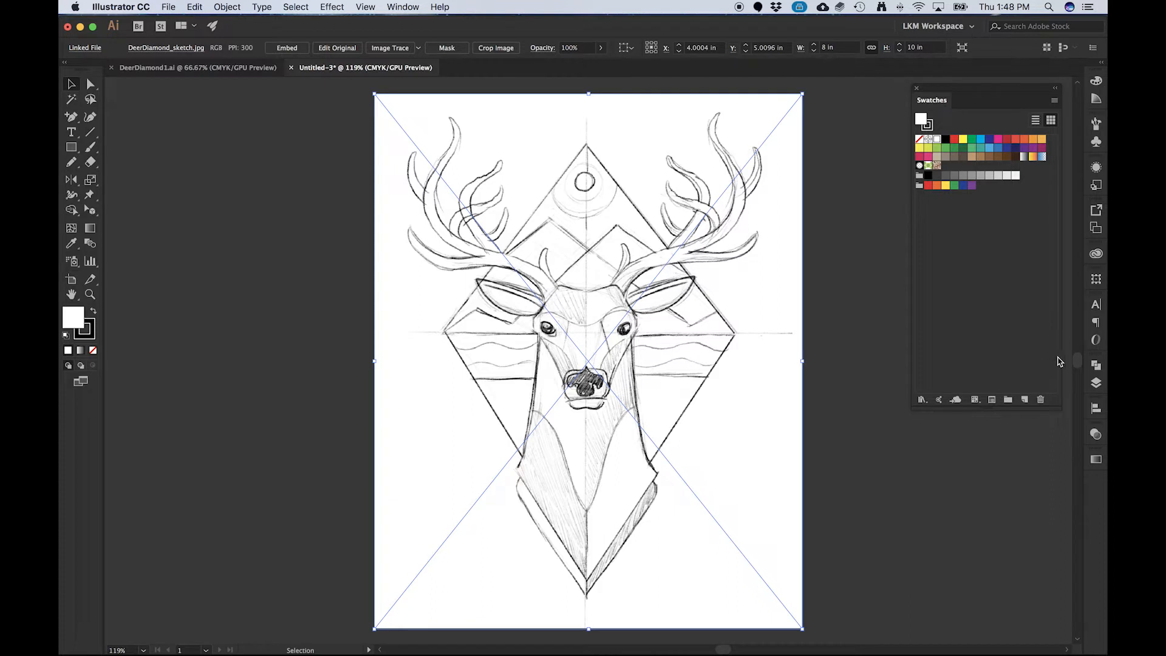
- Turn the layer holding the placed sketch into a template layer
click(1096, 383)
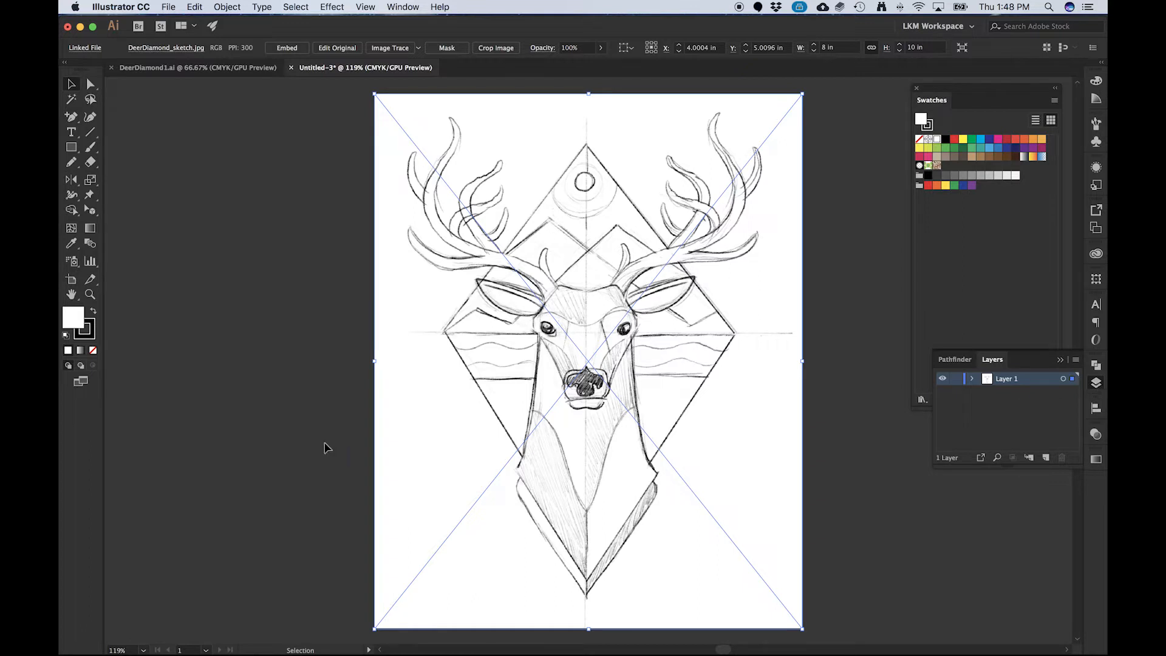
click(290, 443)
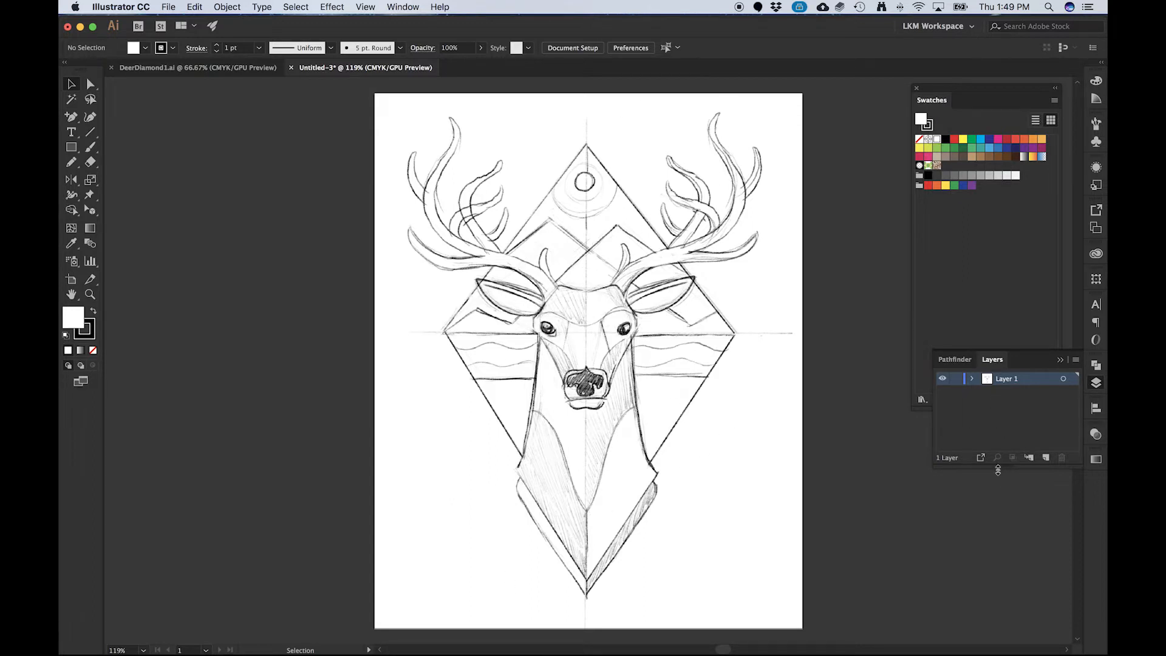
drag(1001, 468, 989, 644)
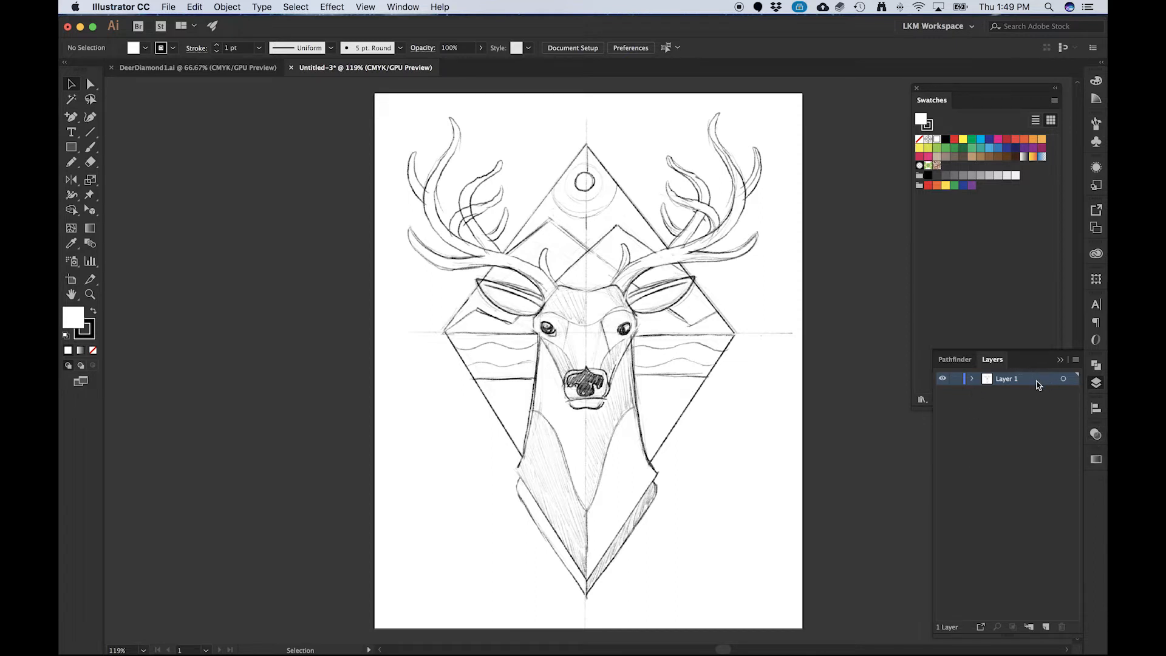
click(972, 379)
click(1076, 360)
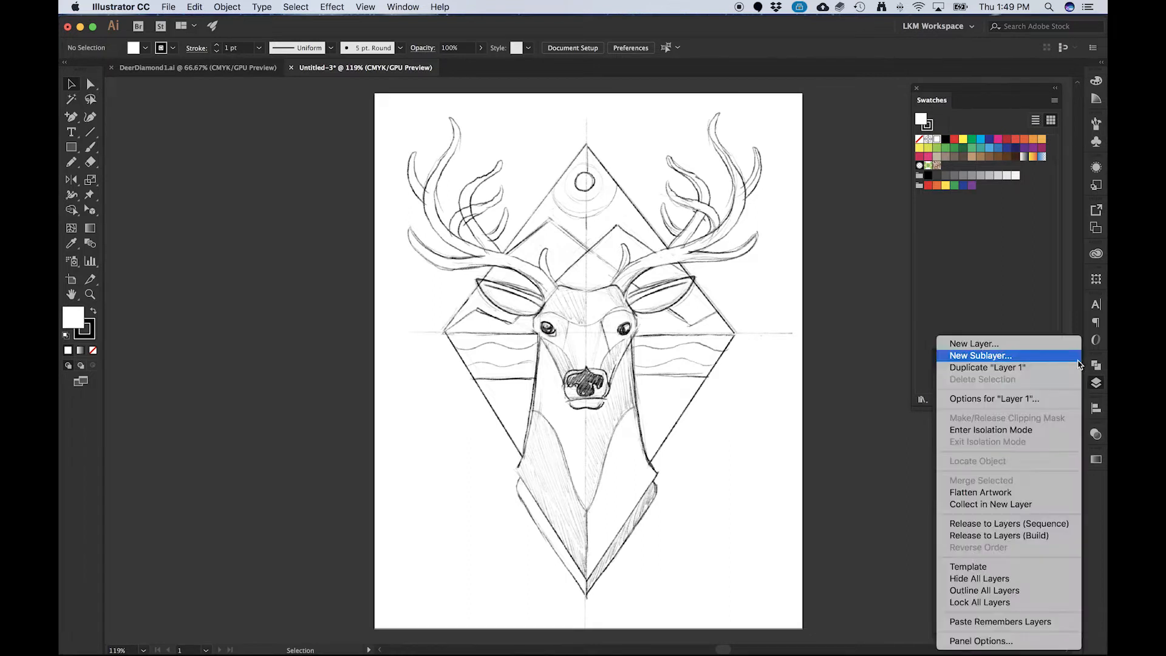
click(981, 568)
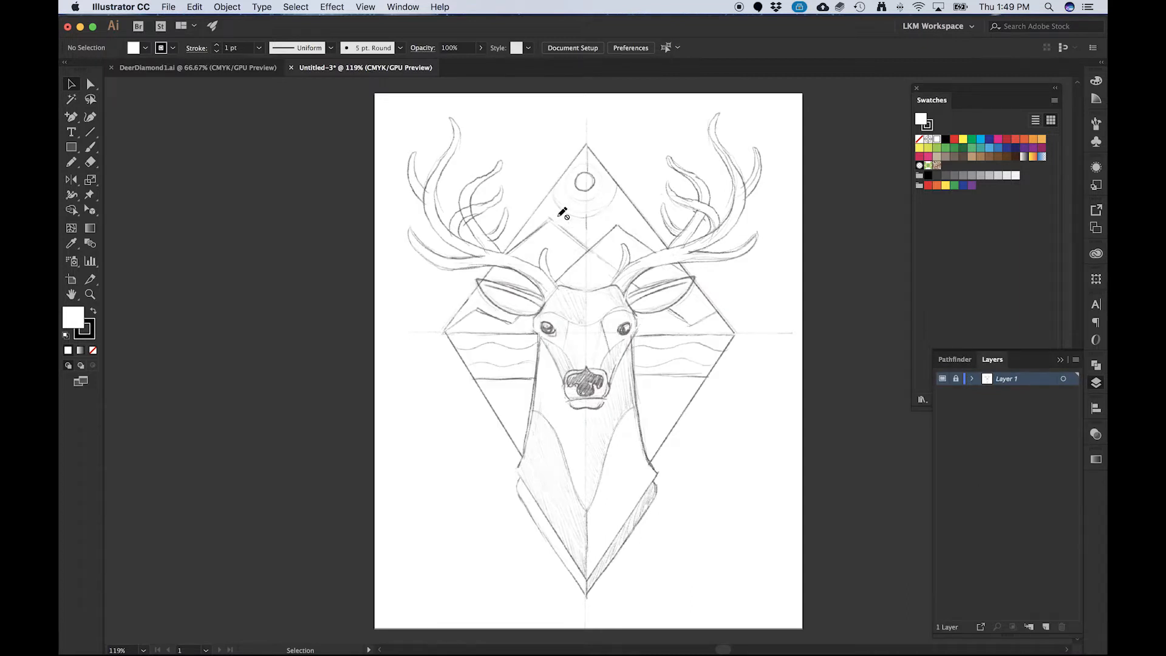
- Rename the template layer as "sketch"
key(p)
double_click(1007, 379)
text(sketch)
click(1038, 475)
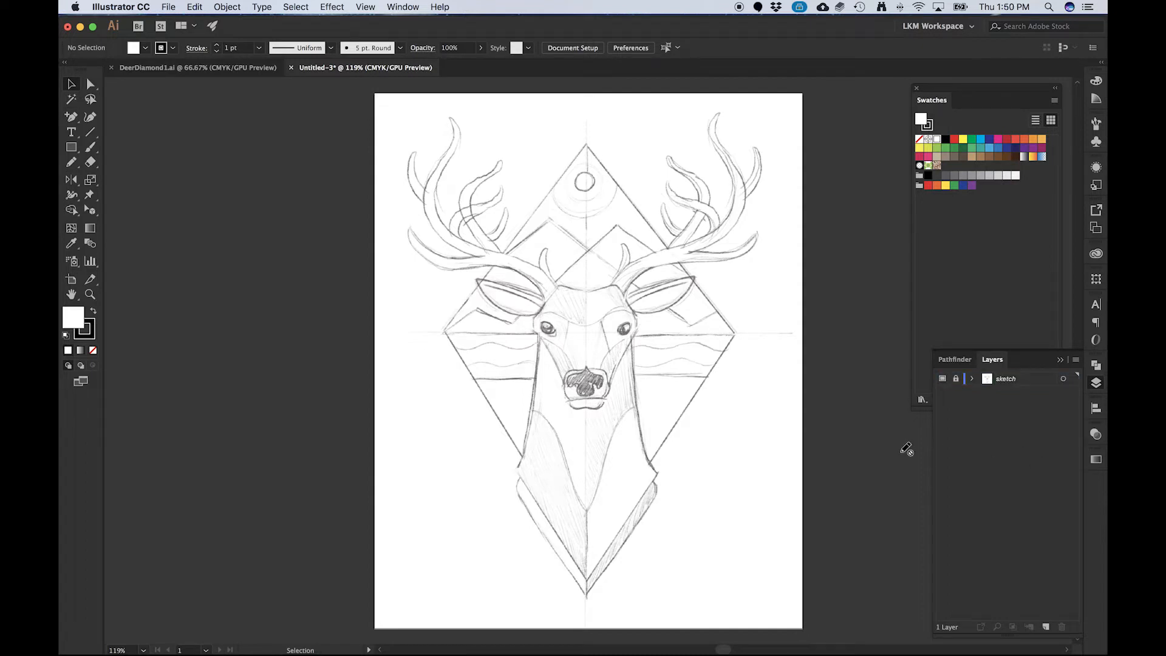
- Add four new empty layers above the sketch layer
click(1045, 626)
click(1045, 627)
click(1045, 627)
click(1046, 628)
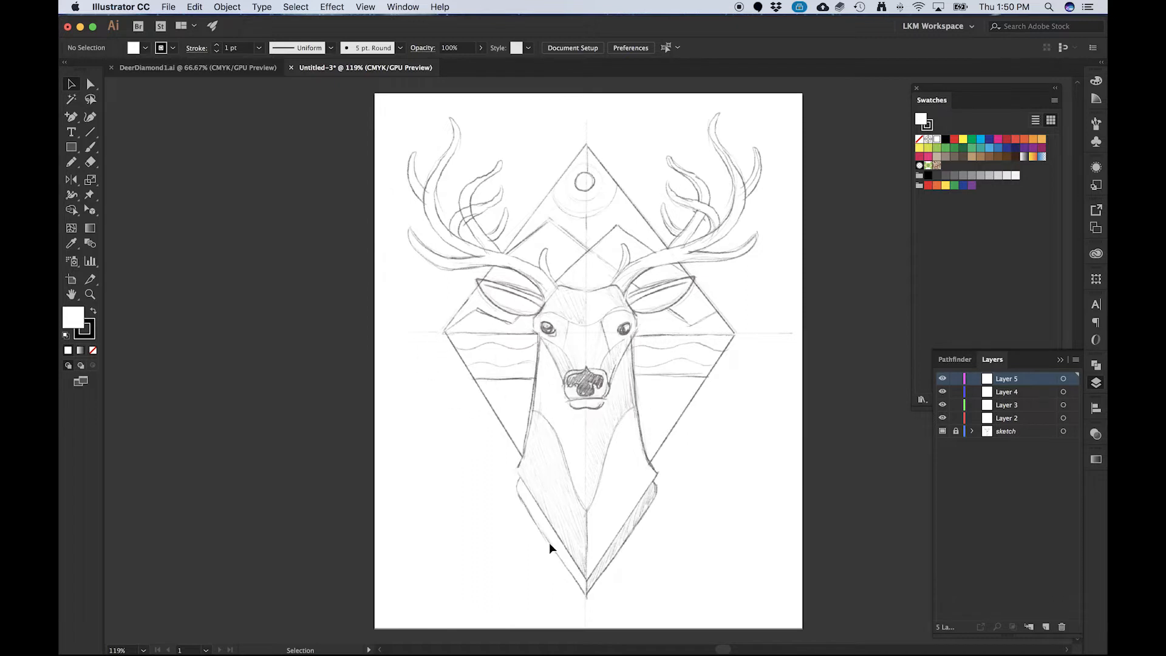
- Rename the empty layer directly above the sketch layer as "Background Diamond"
double_click(1007, 420)
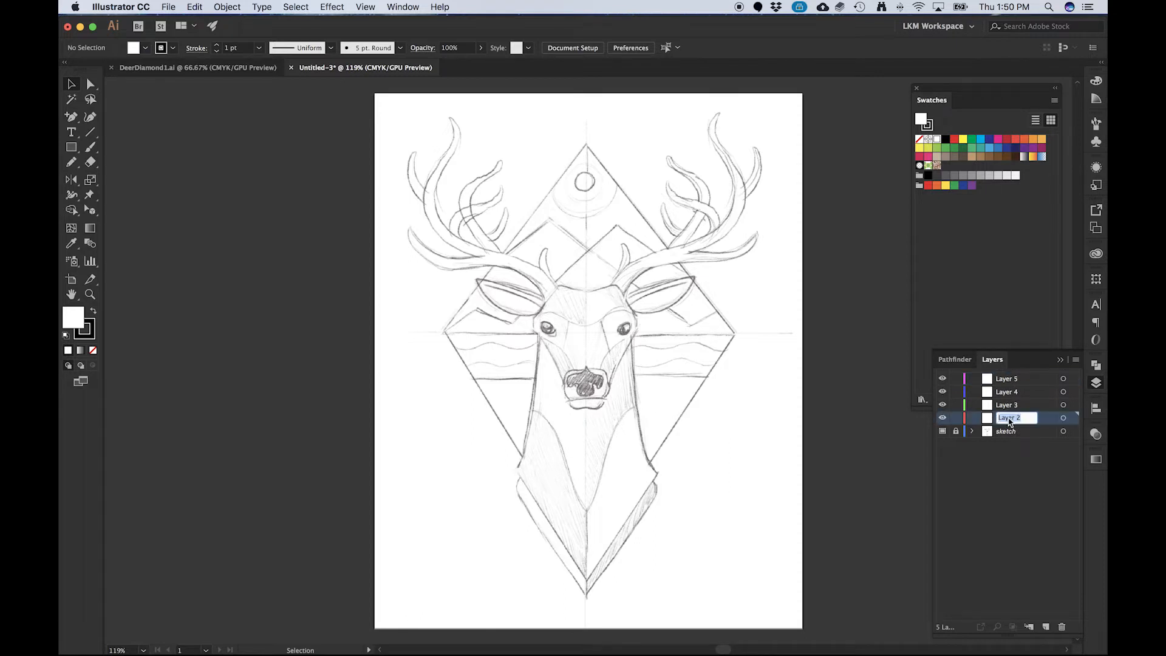
text(Background)
text( Diamond)
click(1005, 488)
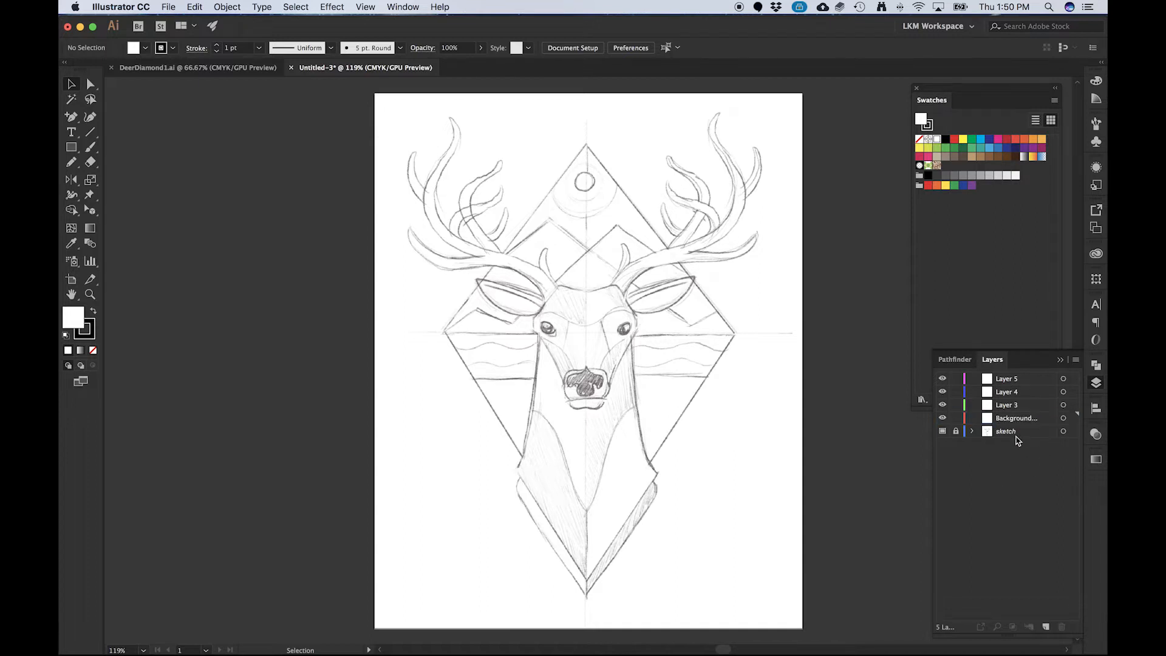
- Rename Layer 3 as "Neck"
click(1007, 408)
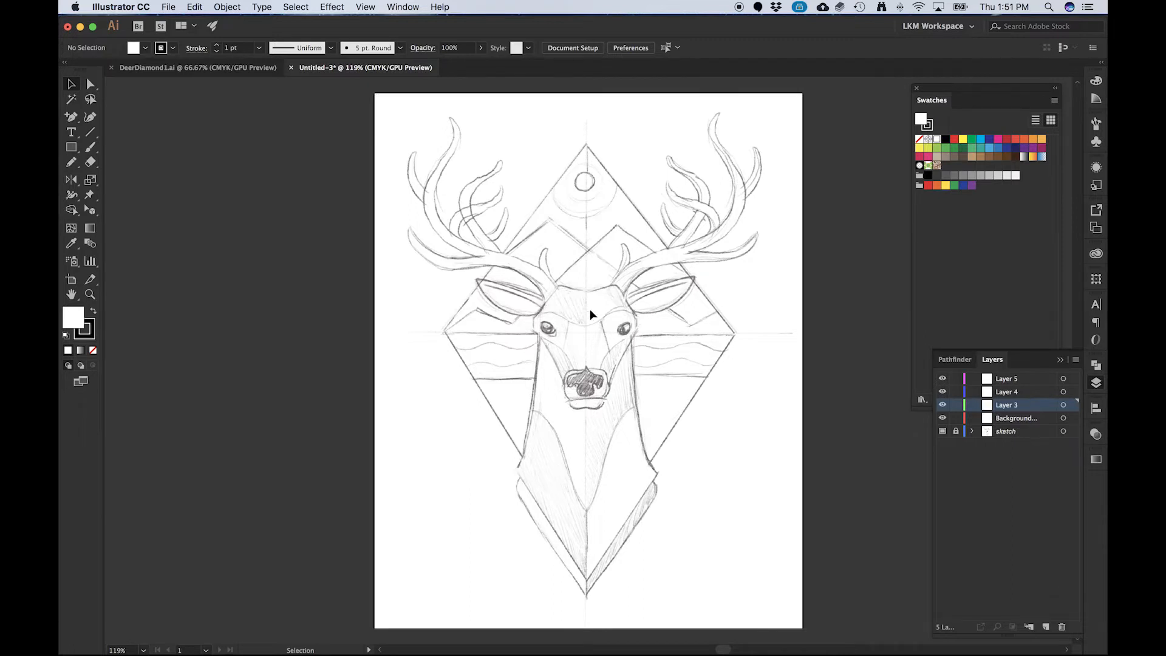
double_click(1006, 405)
text(Nick)
key(BackSpace)
key(BackSpace)
key(BackSpace)
text(eck)
- Rename Layer 4 as "Head" and Layer 5 as "Face"
double_click(1009, 395)
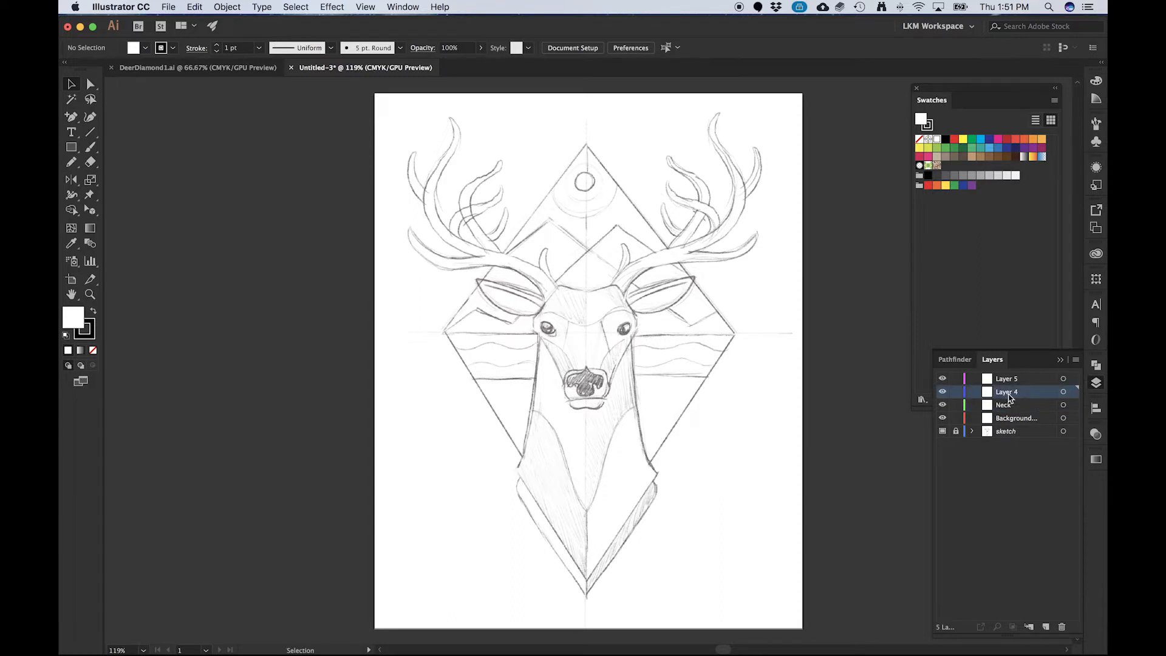
text(Head)
double_click(1013, 379)
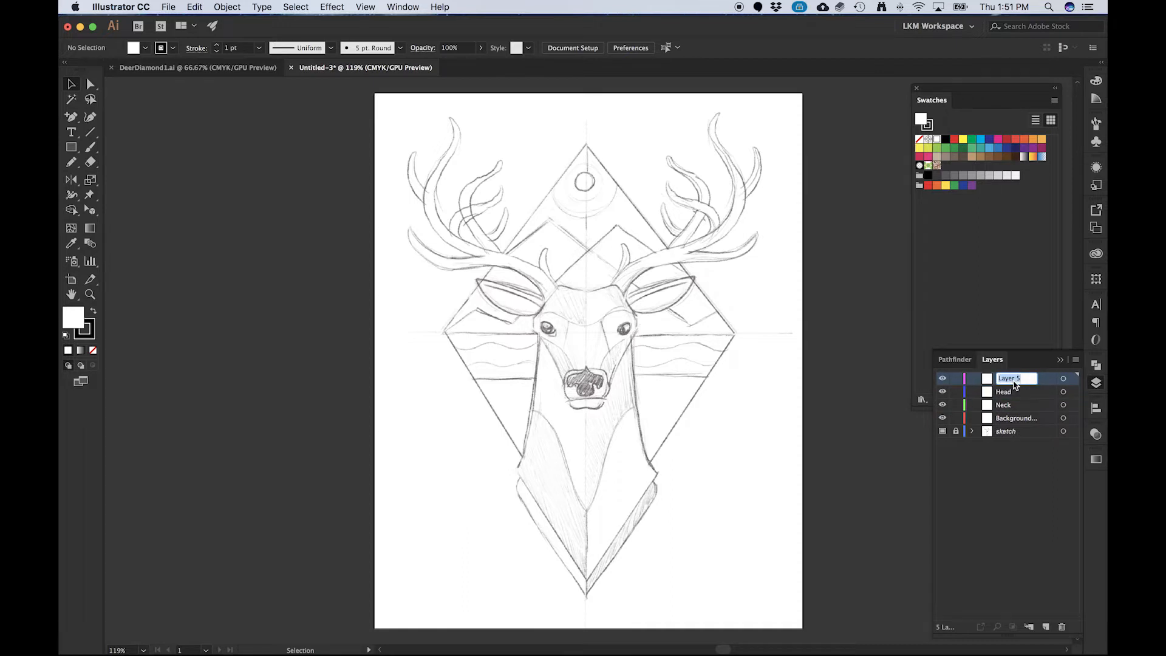
text(Face)
- Add a new layer named "Ears & Antlers" and move it between the Head and Neck layers
click(1045, 626)
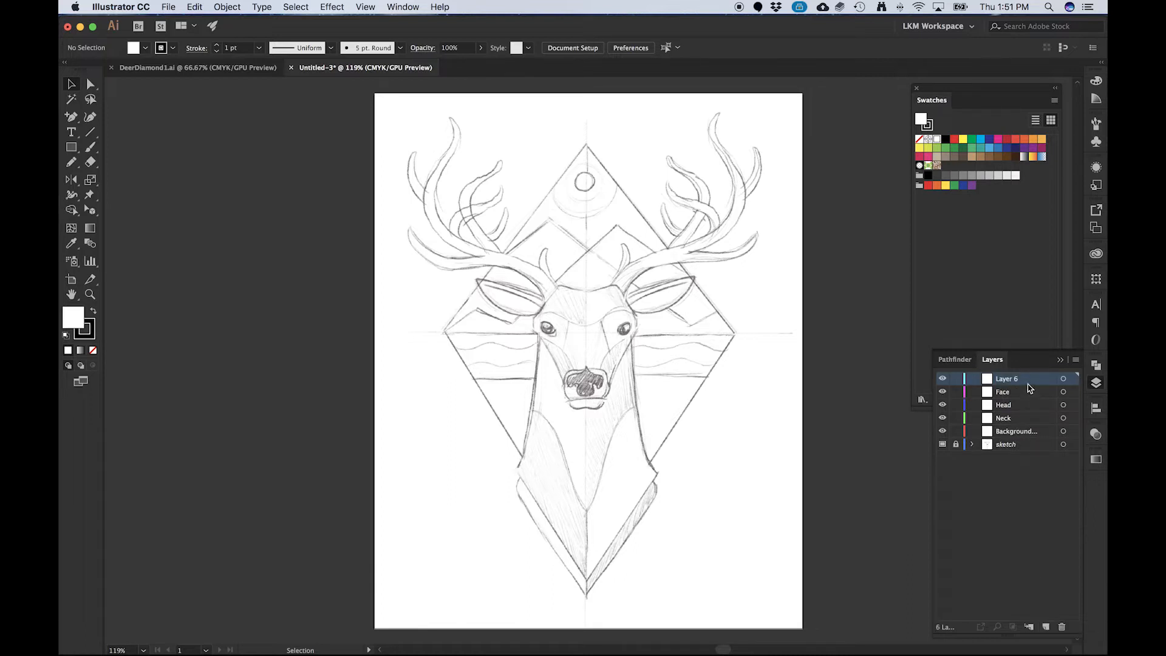
double_click(1005, 381)
text(Ear)
text(s & )
text(Antlers)
click(1030, 418)
click(1008, 381)
drag(1011, 381, 1015, 411)
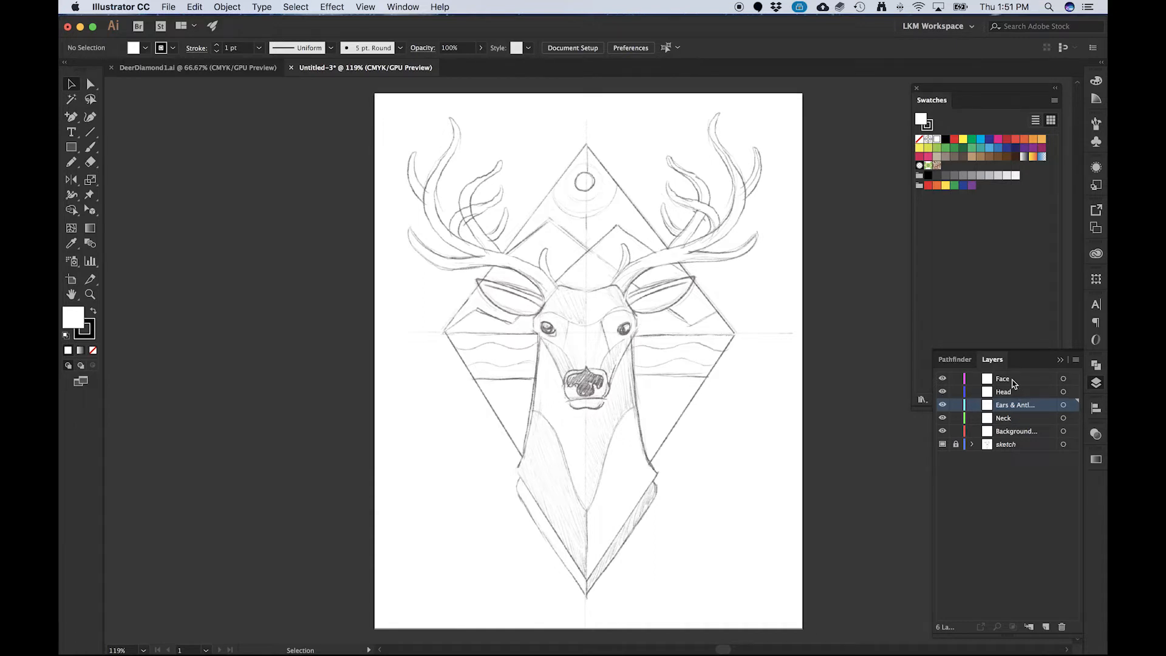
- Make the Background Diamond layer active and set the fill to None
click(1040, 432)
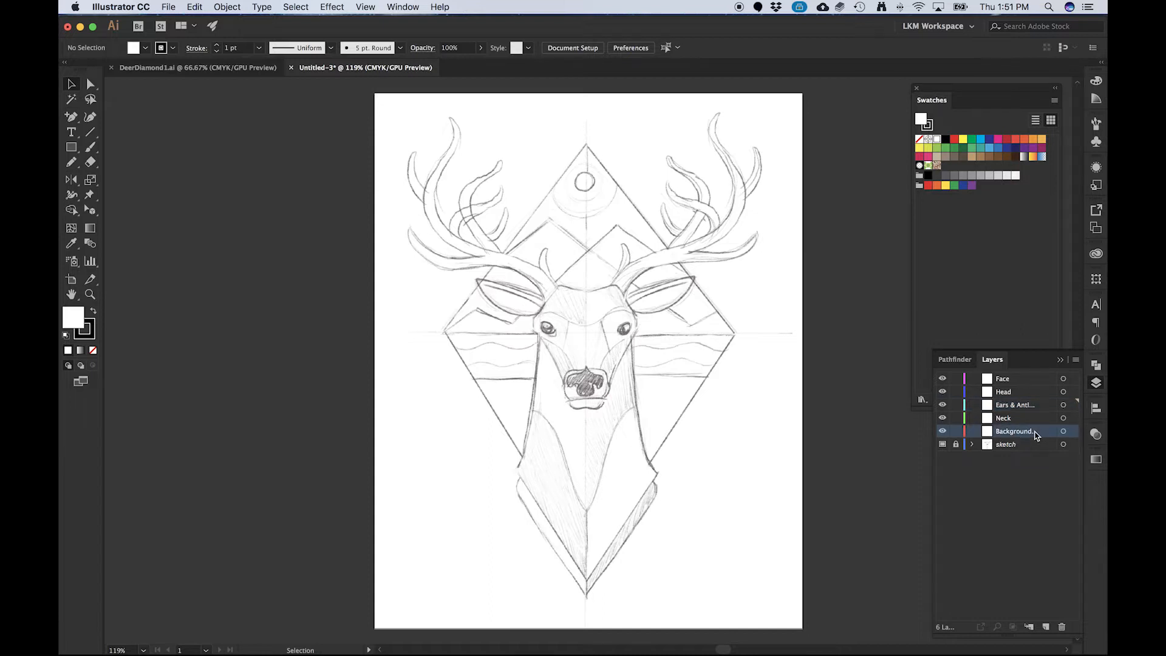
click(1019, 380)
click(1008, 418)
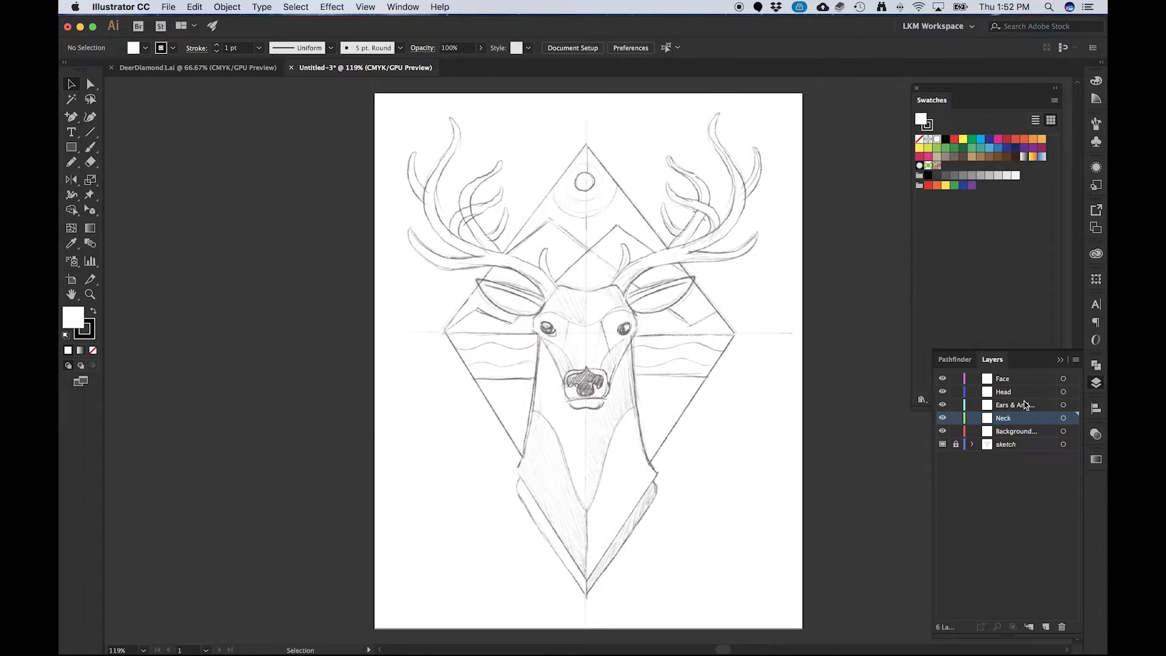
click(1022, 433)
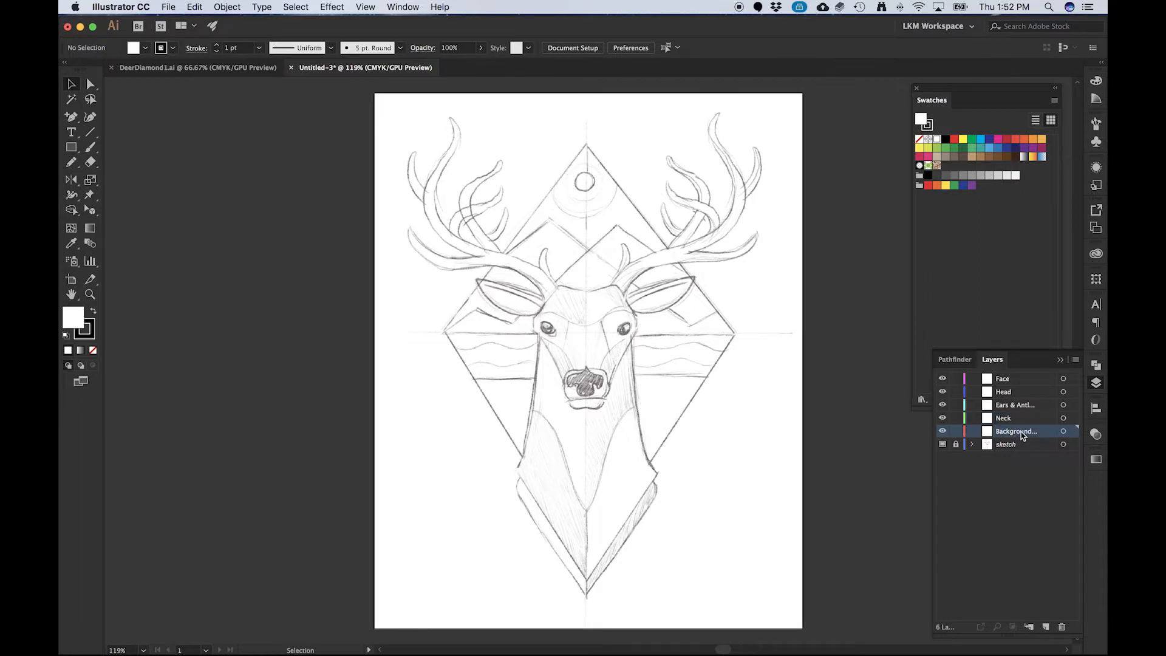
click(93, 333)
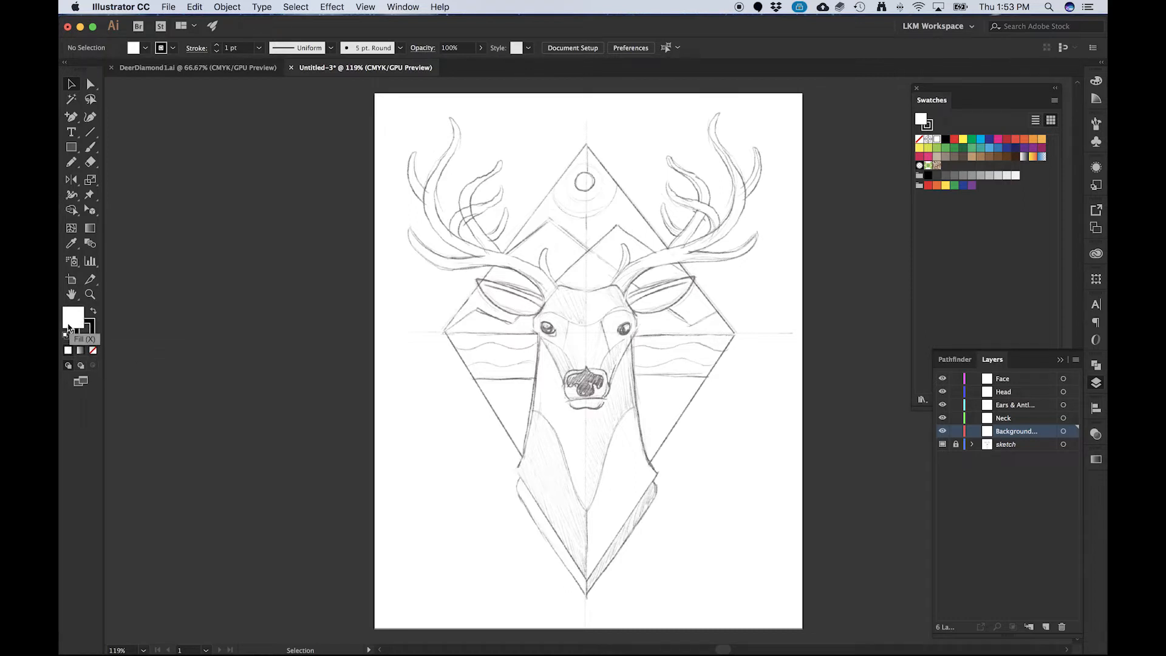
click(93, 351)
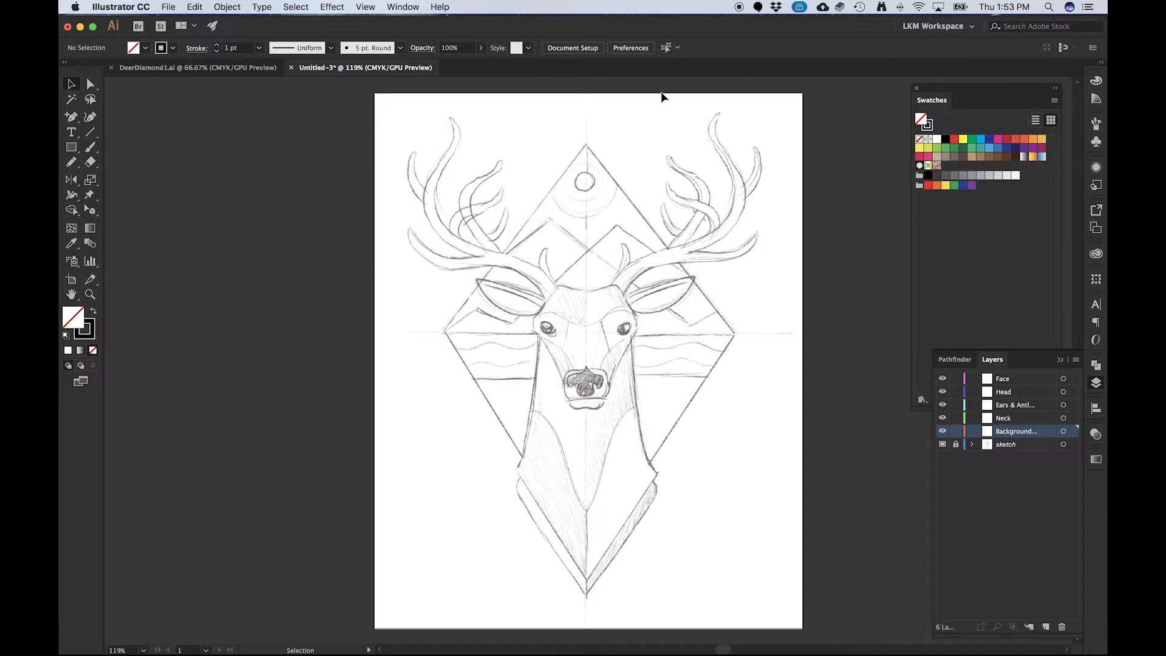
- Show the rulers and place a horizontal guide through the sketched diamond's side corners and a vertical guide through its centre line
key(super+r)
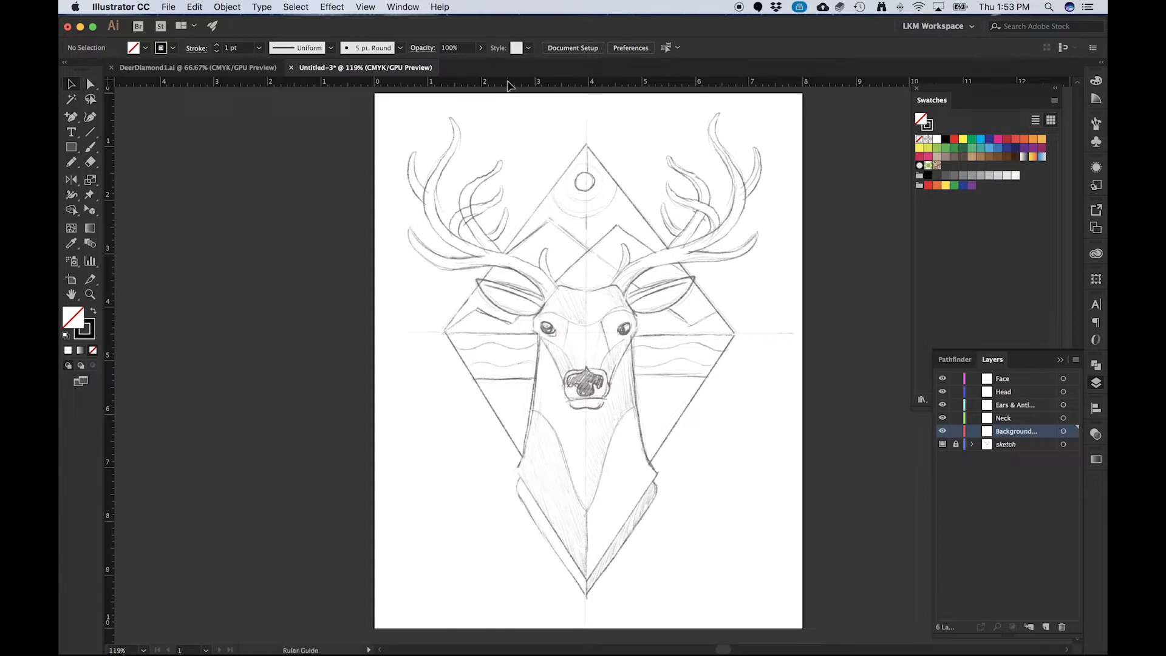
drag(509, 85, 520, 332)
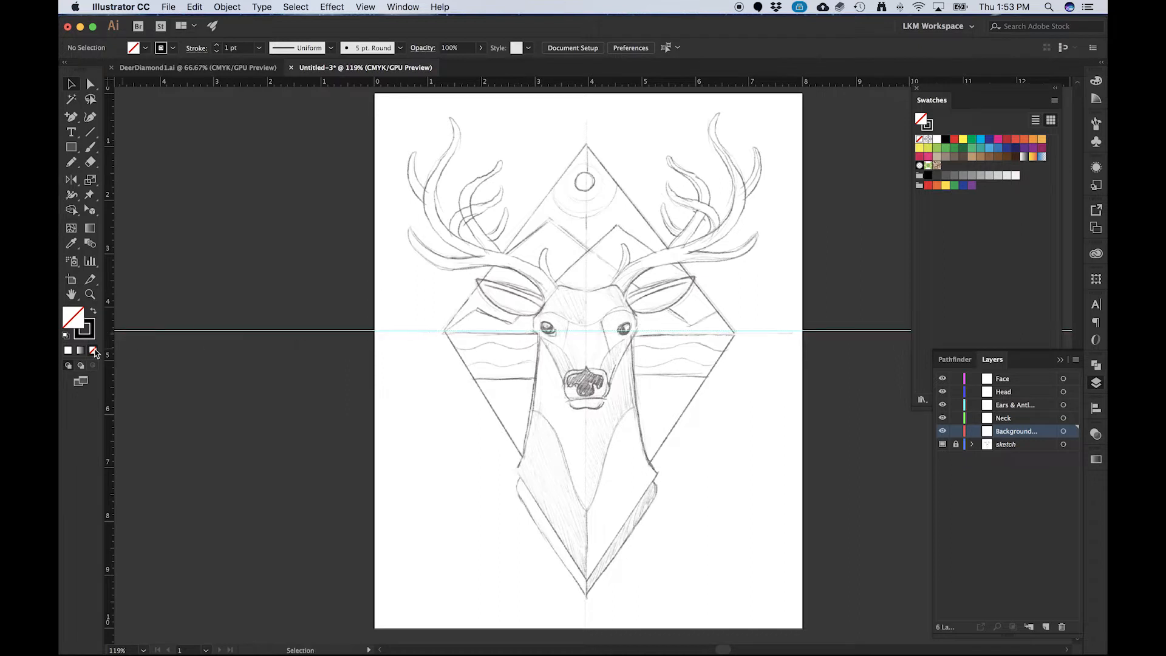
mouse_move(109, 354)
mouse_down()
mouse_move(410, 348)
mouse_move(587, 297)
mouse_up()
drag(587, 297, 587, 296)
- Draw a square of about 3.03 in with the Rectangle tool, centred on the intersection of the two guides
click(69, 148)
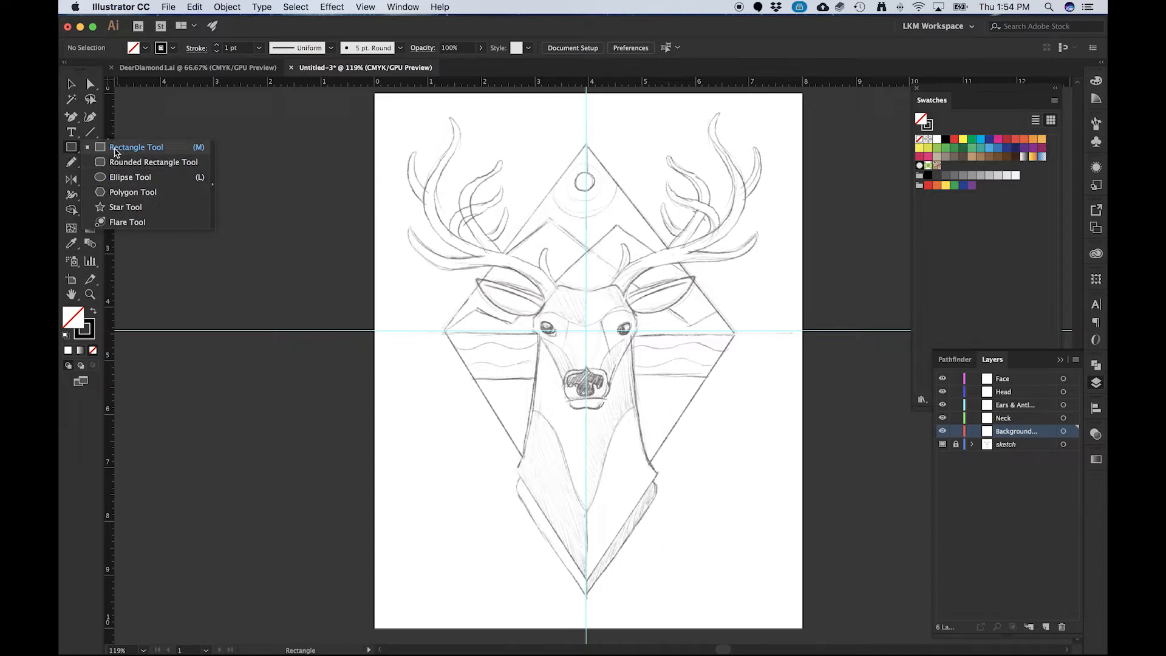
click(115, 152)
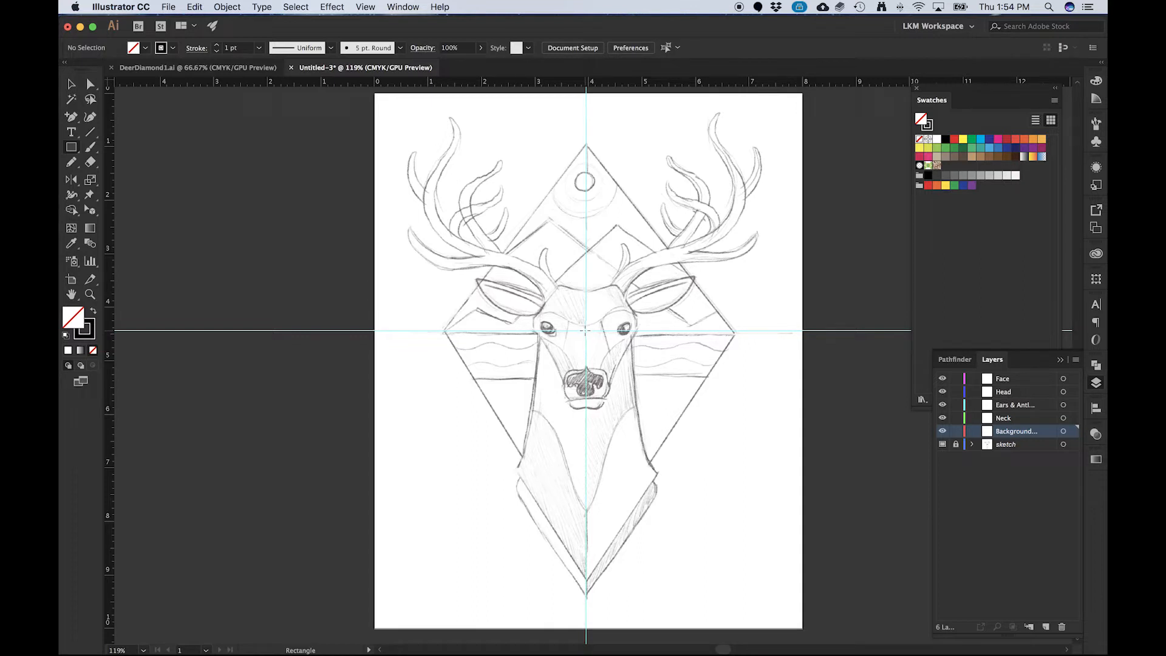
drag(585, 331, 666, 412)
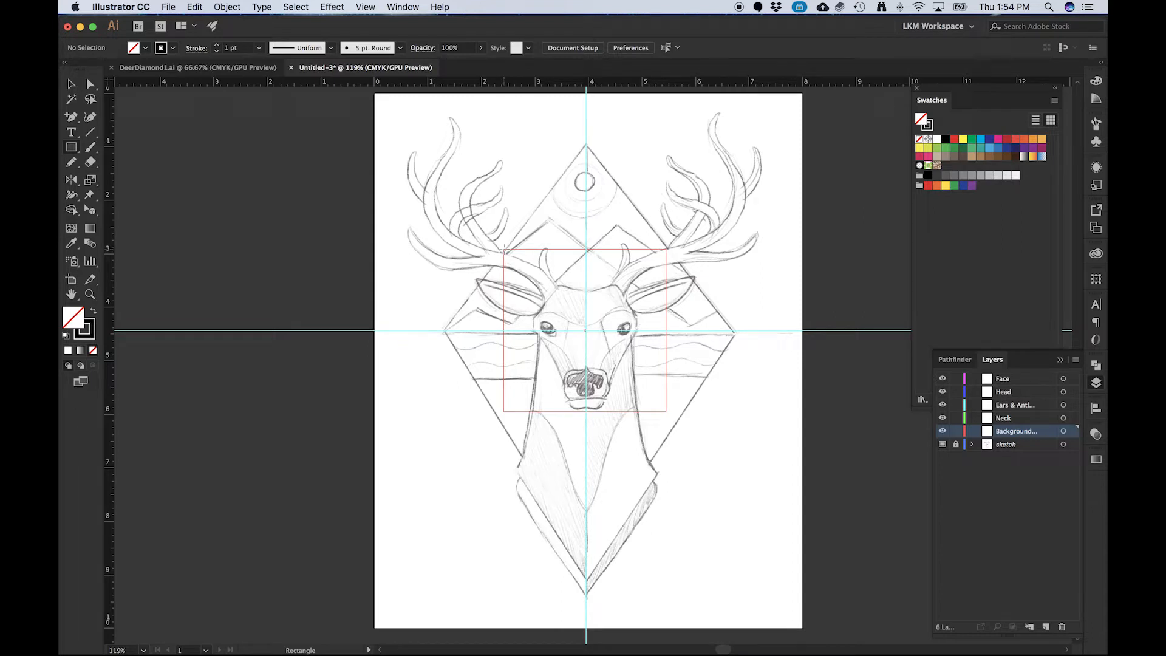
drag(504, 249, 504, 249)
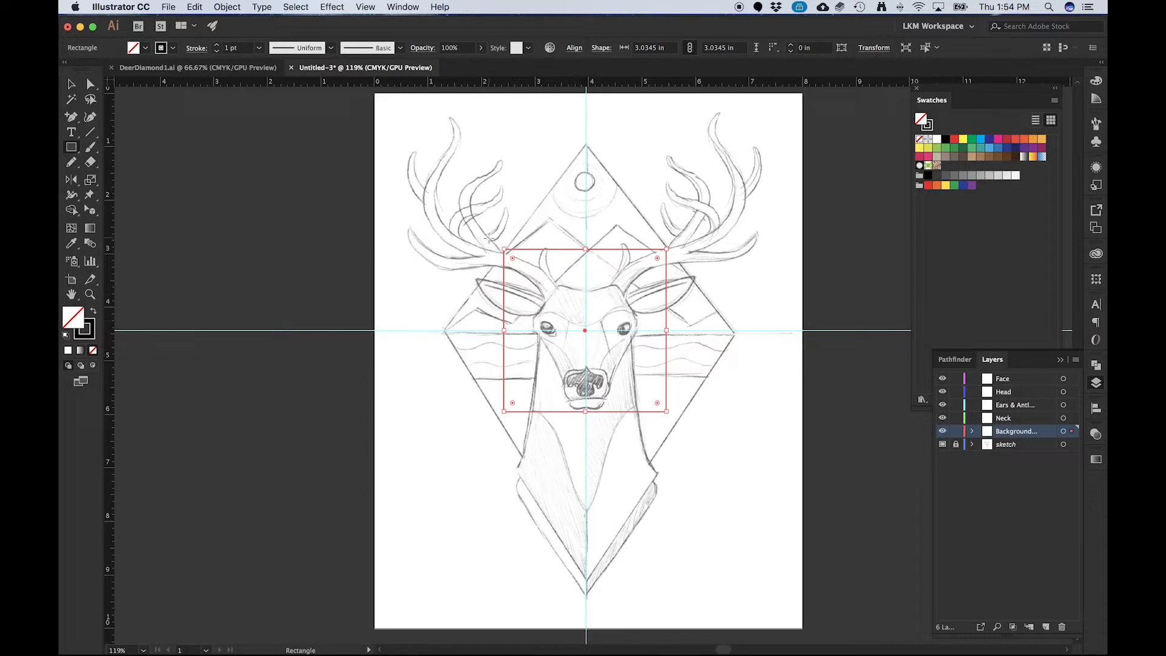
- Rotate the square to 315° so it stands on its corner as a diamond, and deselect it
click(71, 86)
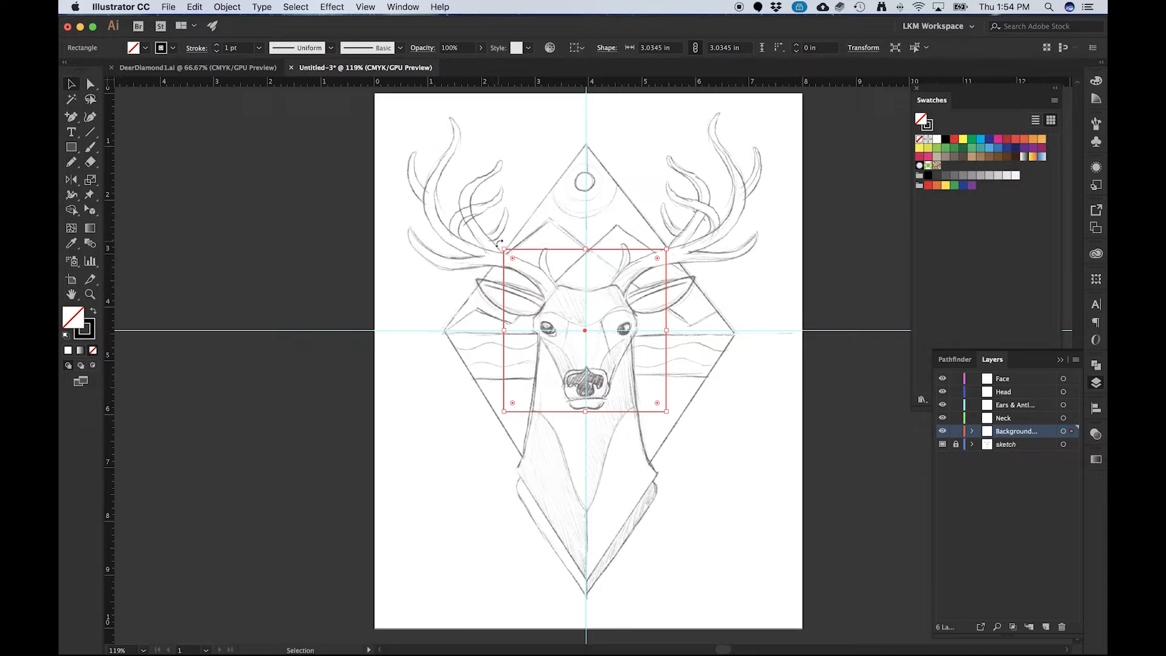
drag(500, 243, 575, 215)
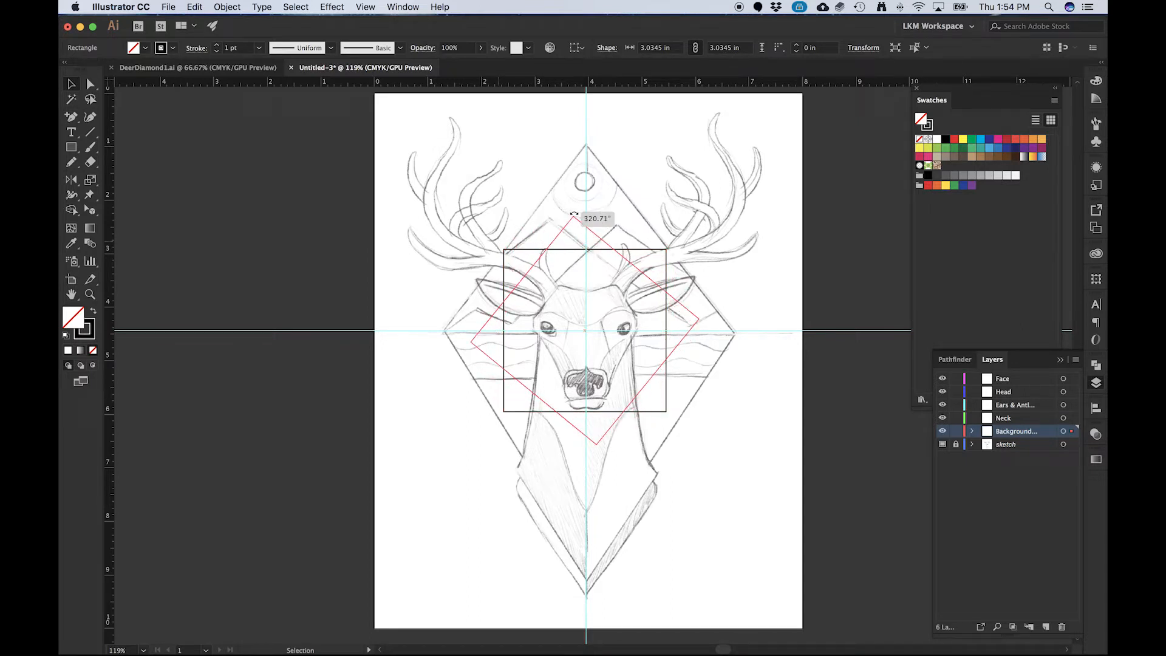
mouse_move(574, 215)
mouse_down()
mouse_move(647, 232)
mouse_move(515, 241)
mouse_move(566, 227)
mouse_up()
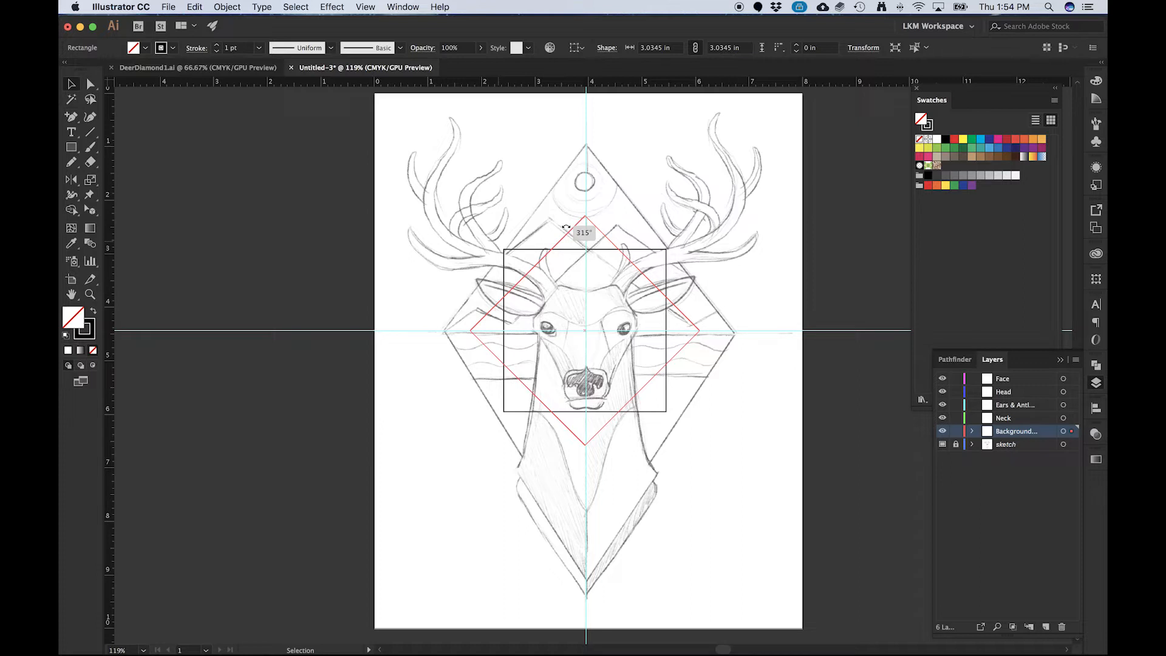
drag(566, 228, 585, 207)
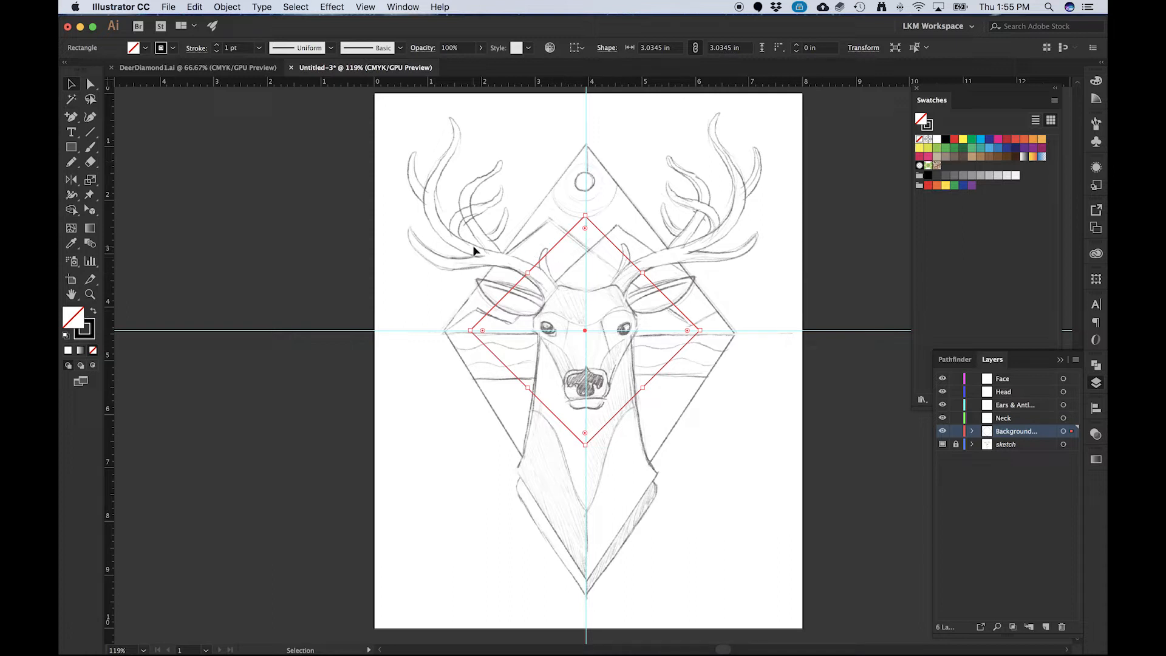
click(408, 235)
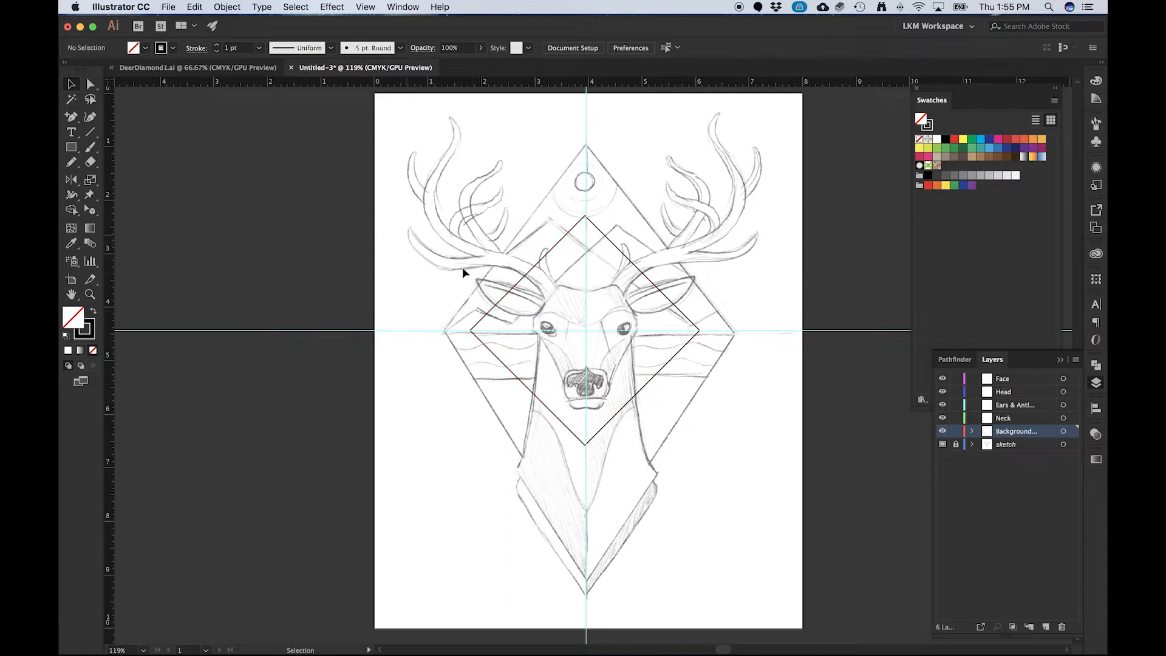
- Scale the diamond proportionally from its centre to about 3.81 in per side, so its side corners reach those of the sketched diamond
click(502, 298)
key(a)
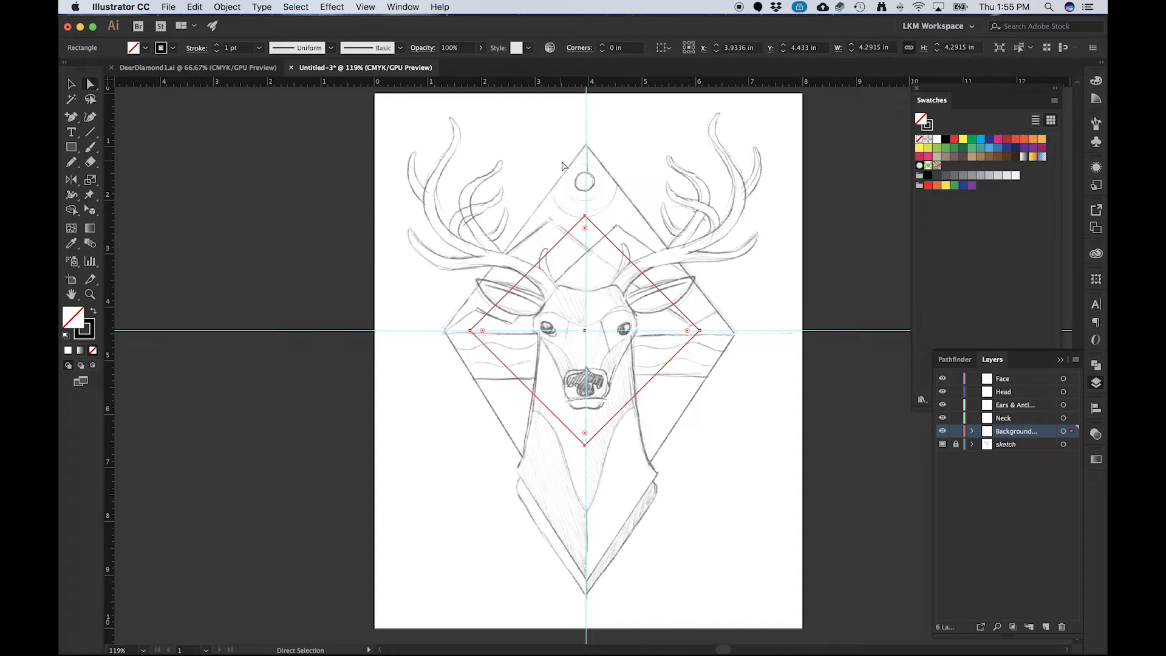
key(v)
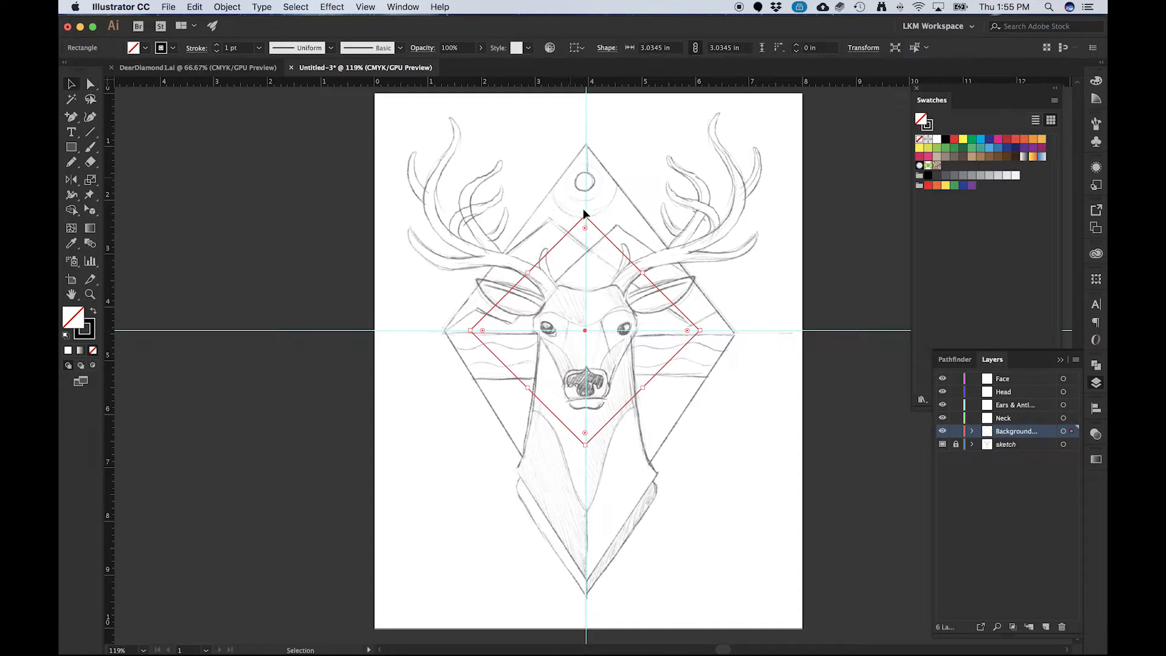
drag(587, 216, 585, 187)
key(super+z)
drag(587, 214, 586, 187)
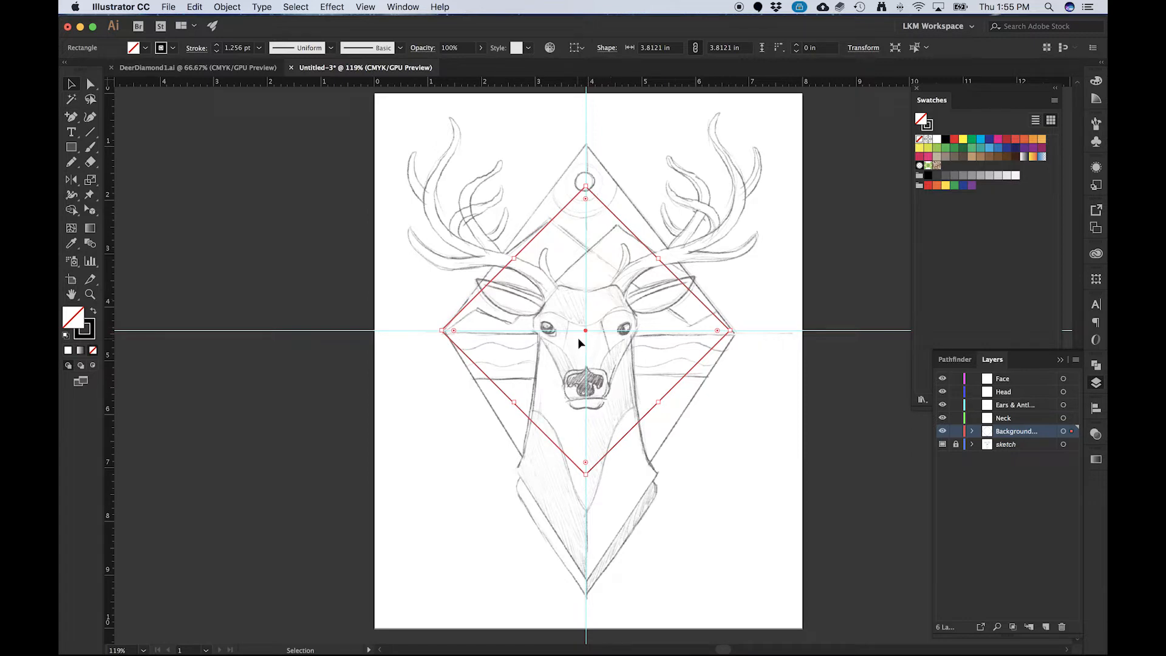
- Move the diamond's bottom anchor point straight down to a Y position of about 8.62 in, aligning the lower edges with the sketch
scroll(585, 331, up, 4)
scroll(586, 333, up, 1)
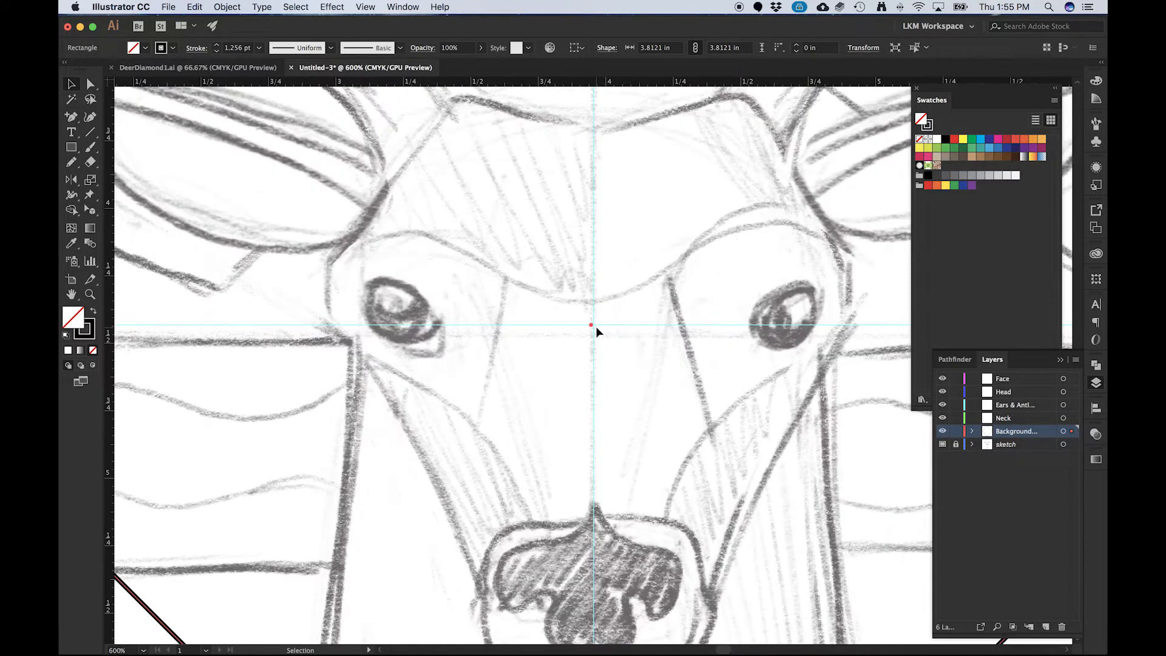
scroll(620, 318, down, 4)
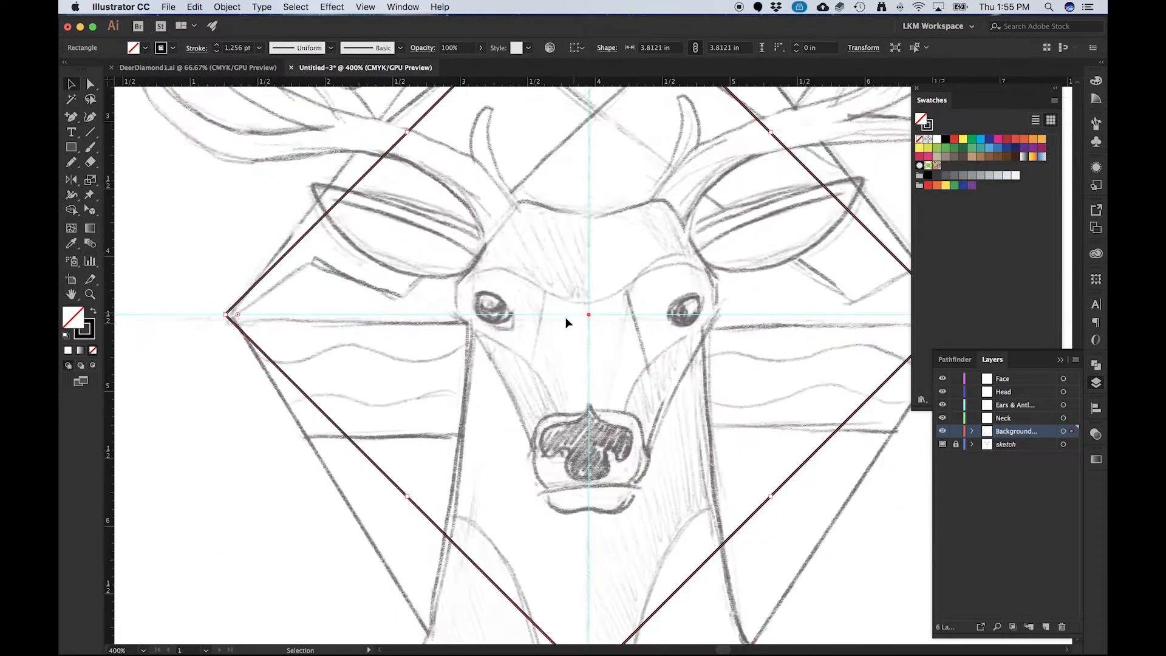
key(a)
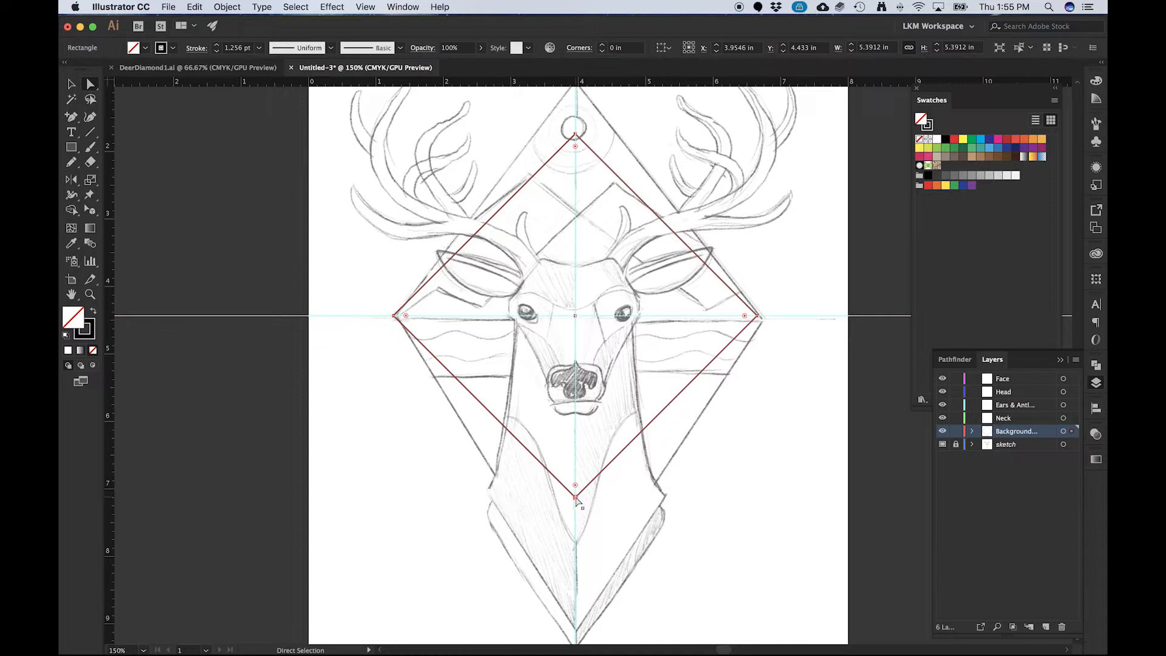
click(576, 497)
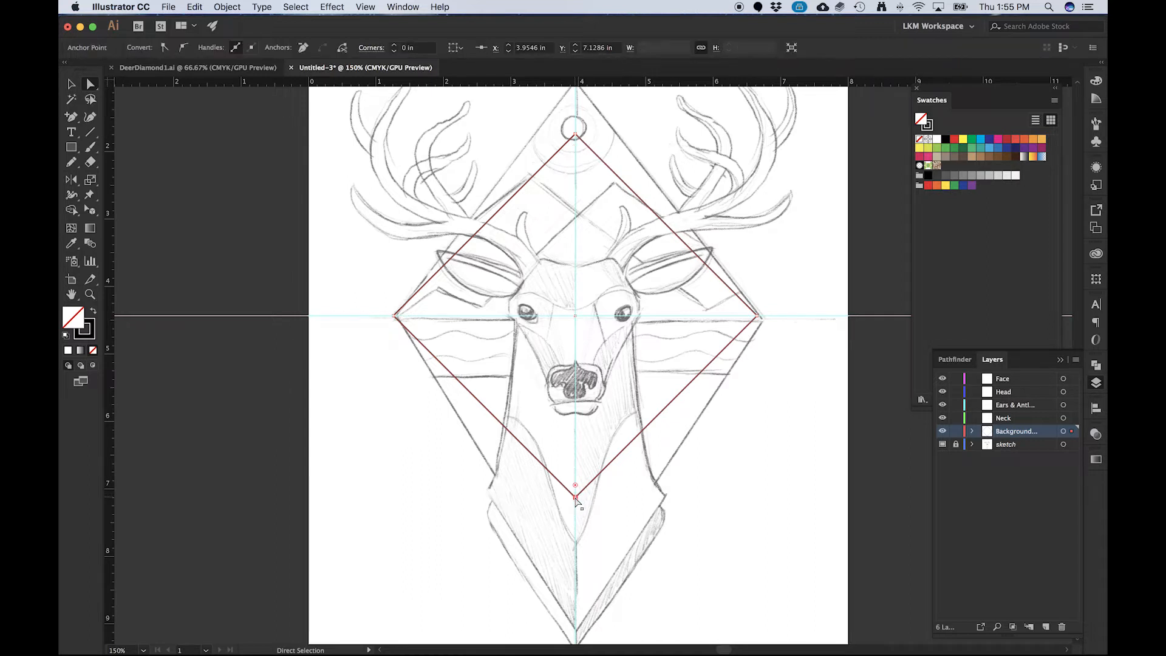
drag(575, 497, 576, 501)
key(Down)
key(Down)
key(Down)
key(Down)
key(Down)
key(Down)
key(Down)
key(Down)
key(Down)
key(Down)
key(Down)
key(Down)
key(Down)
key(Down)
key(Down)
key(Down)
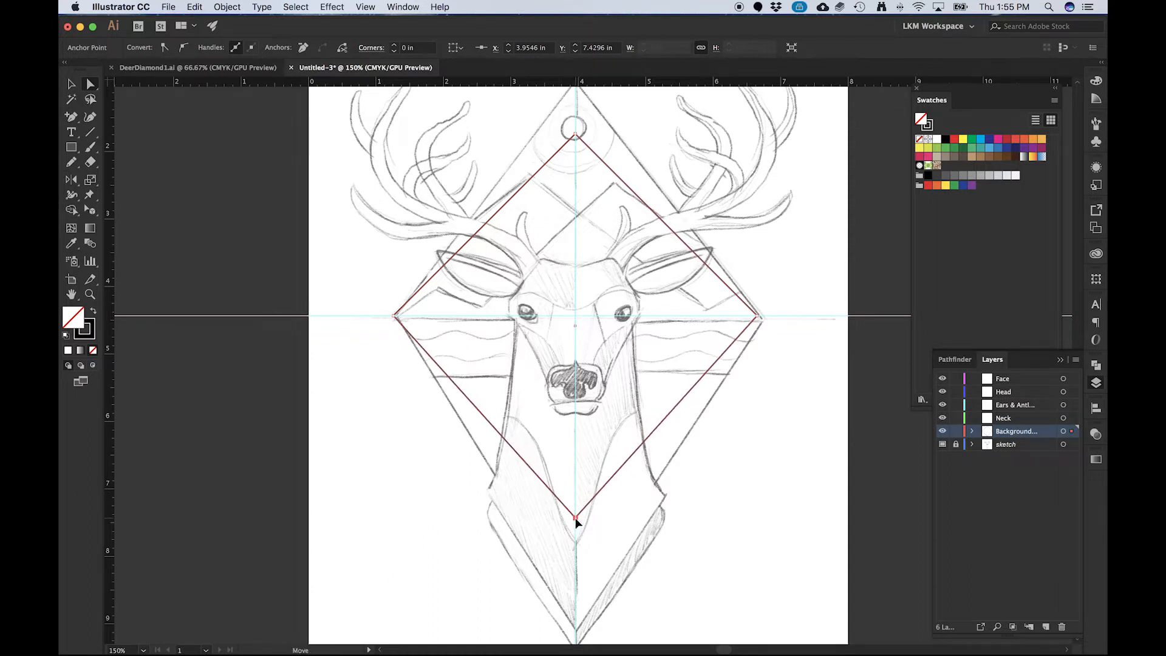
drag(575, 517, 575, 598)
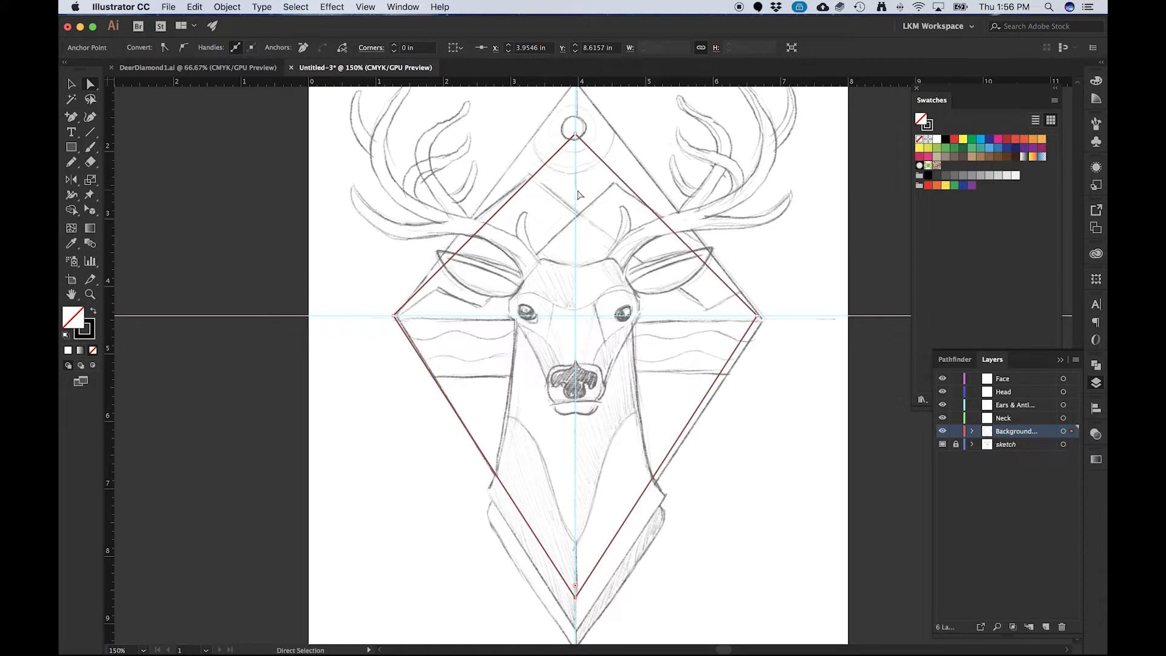
- Move the diamond's top anchor point straight up to the sketched peak, at a Y position of about 0.96 in
scroll(579, 195, up, 5)
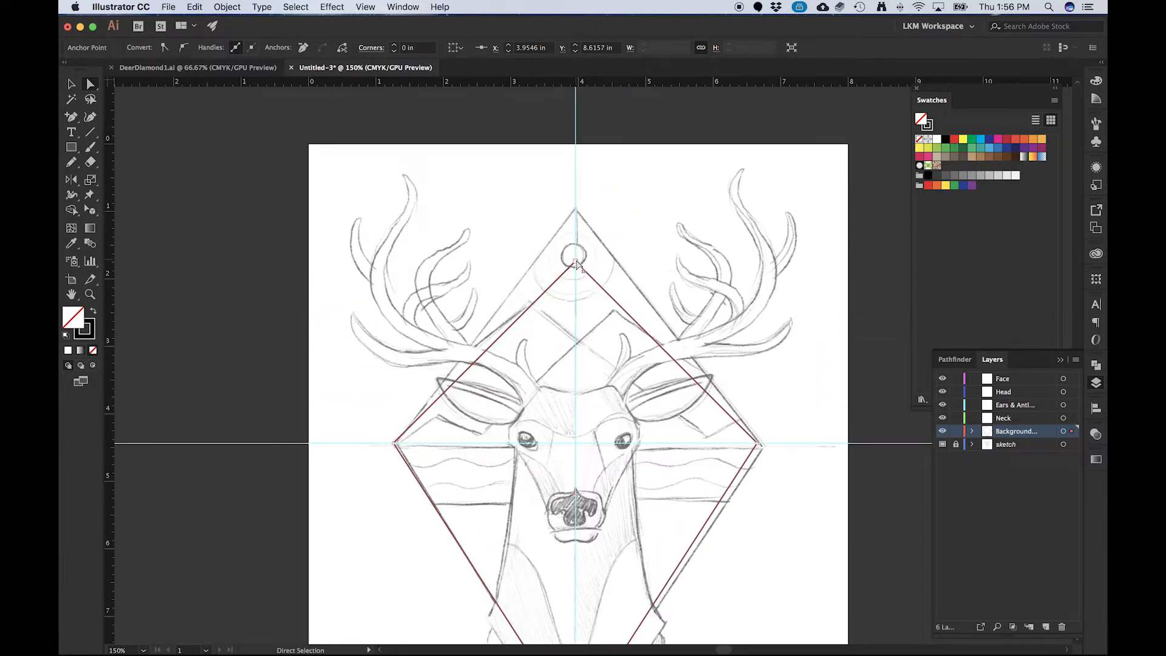
drag(576, 262, 576, 210)
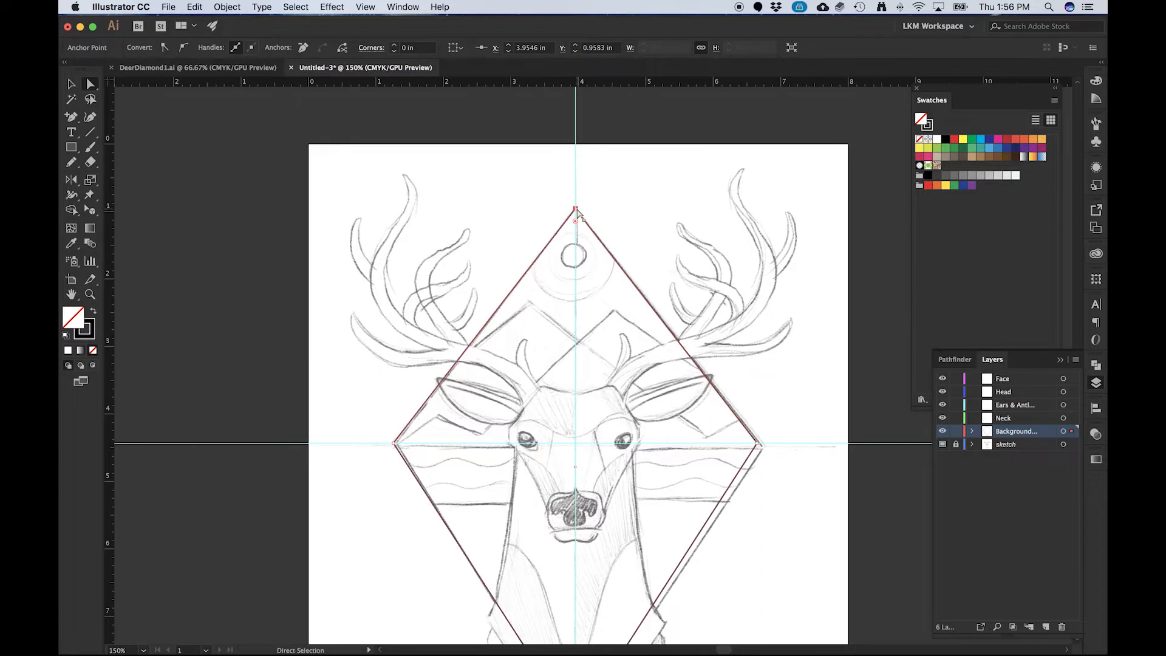
scroll(620, 279, down, 4)
scroll(611, 296, down, 1)
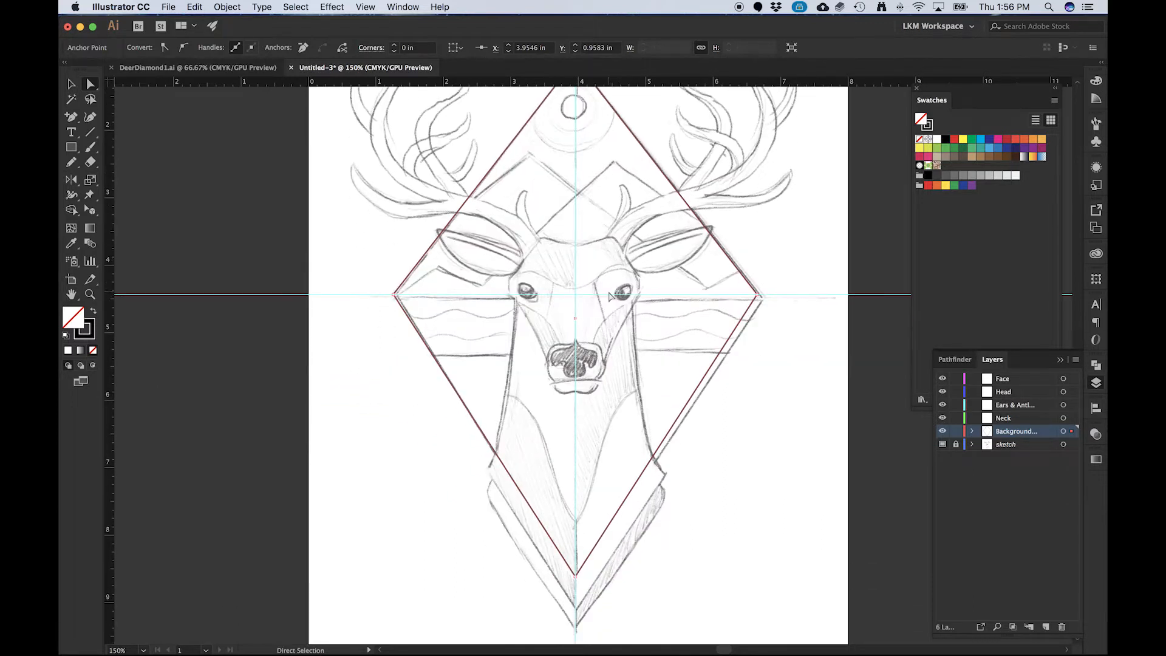
- Nudge the diamond's right corner anchor point outward to an X position of about 6.69 in to match the sketch
key(v)
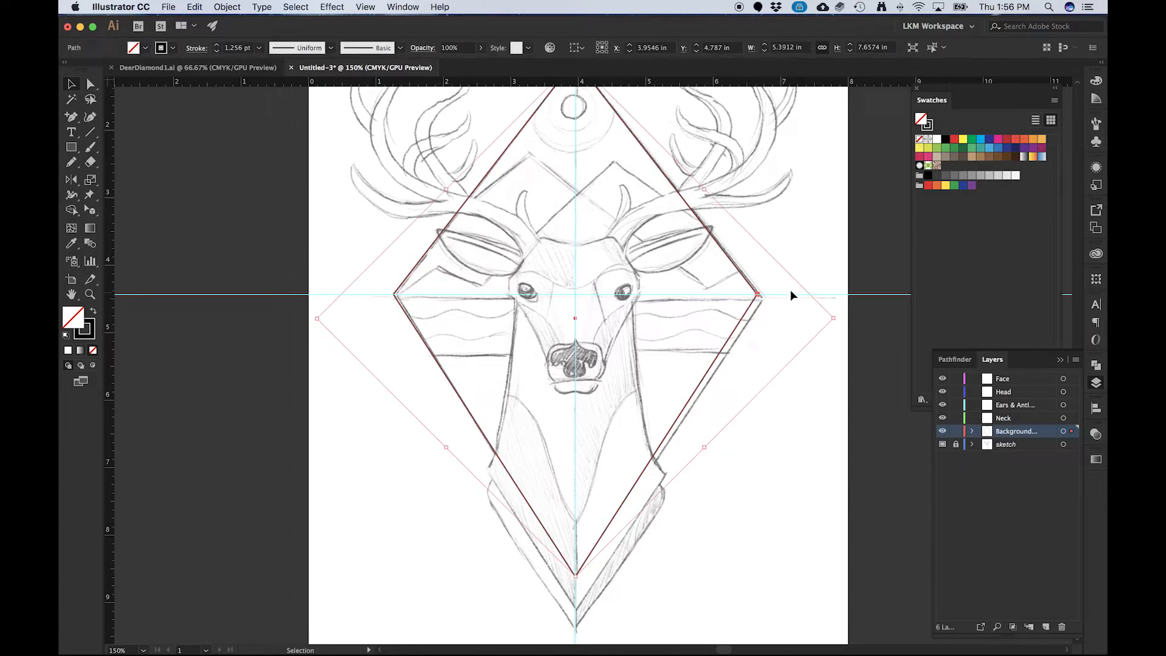
key(a)
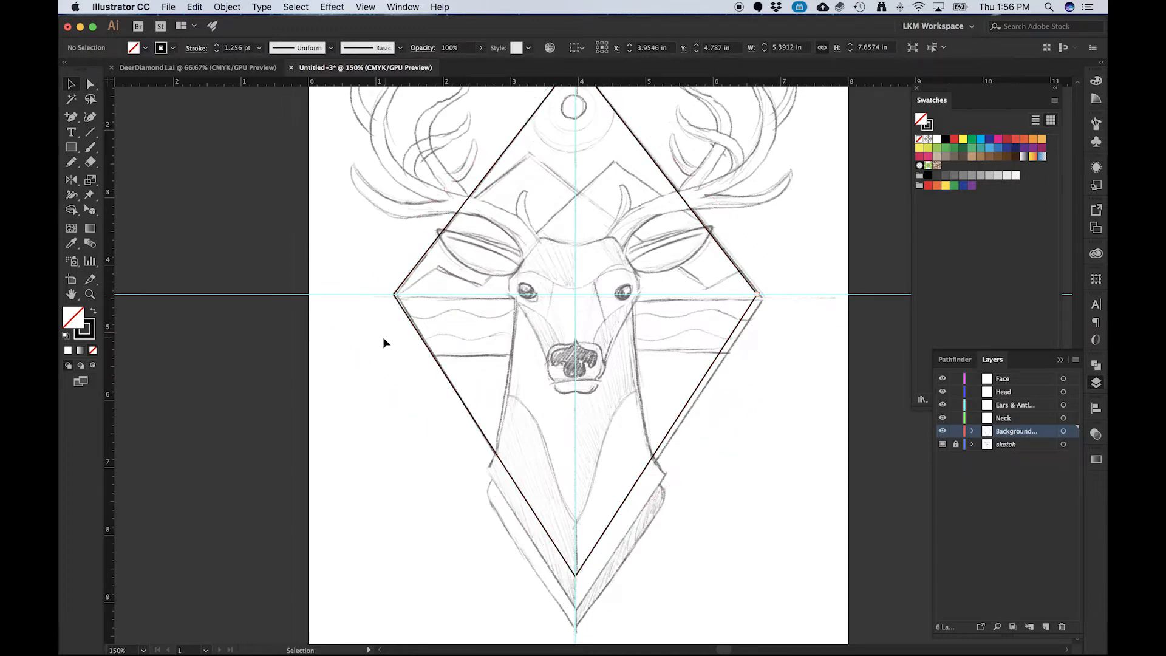
click(393, 294)
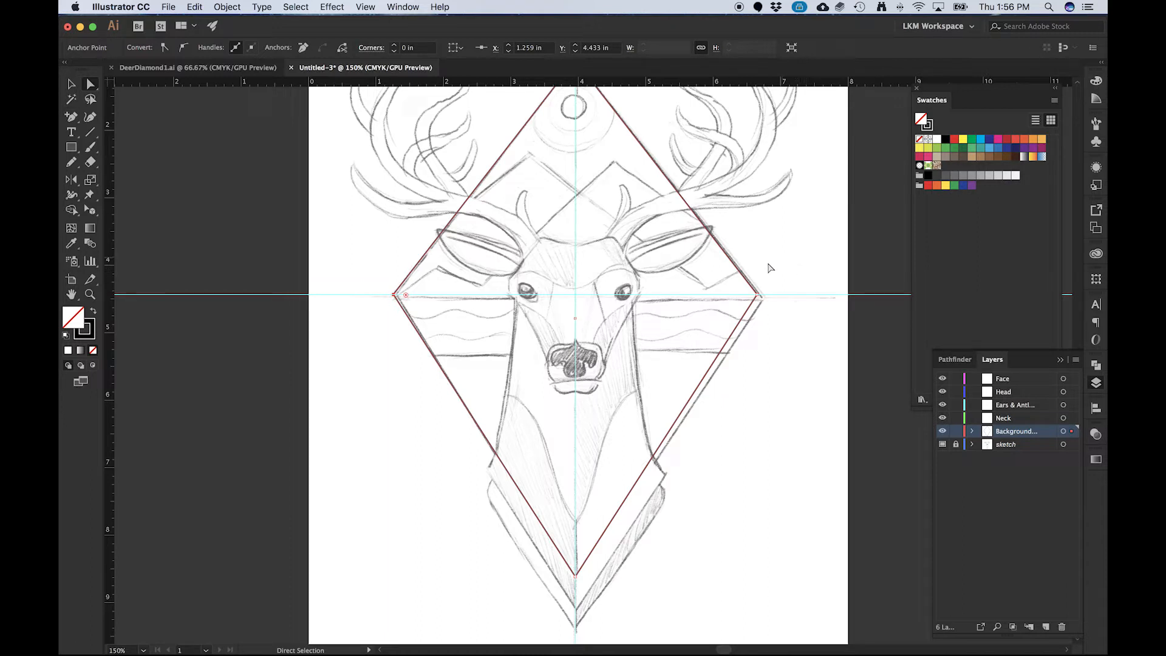
click(760, 295)
key(Right)
key(Right)
key(Right)
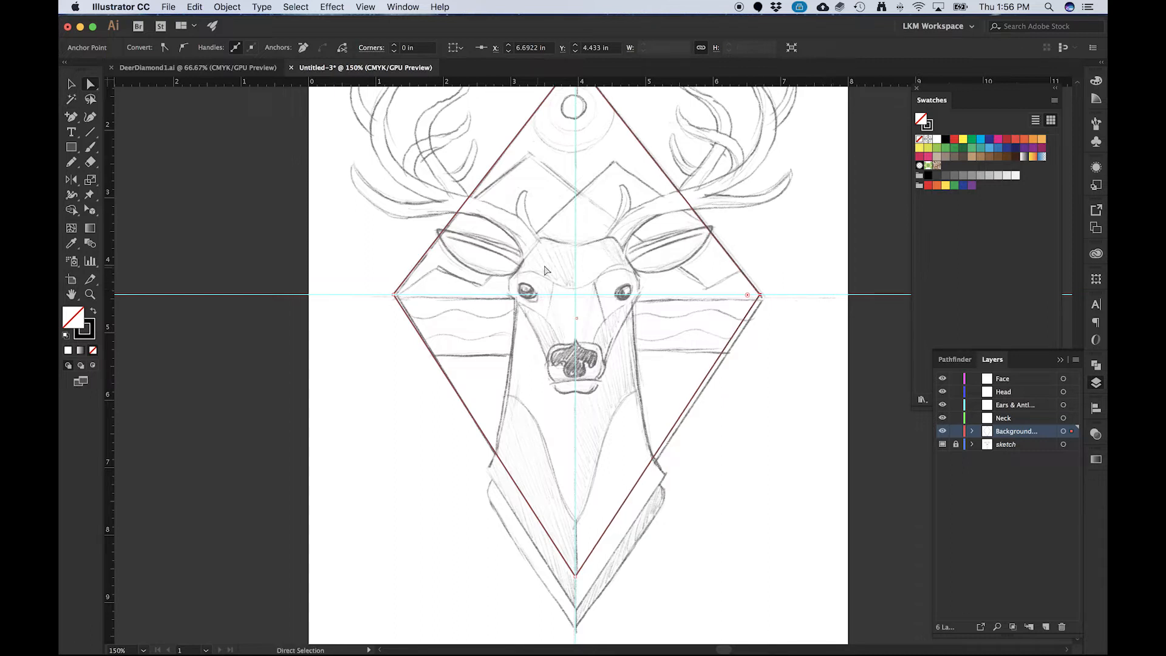
- Nudge the diamond's left corner anchor point outward to an X position of about 1.22 in, and deselect the diamond
click(394, 296)
key(Left)
key(Left)
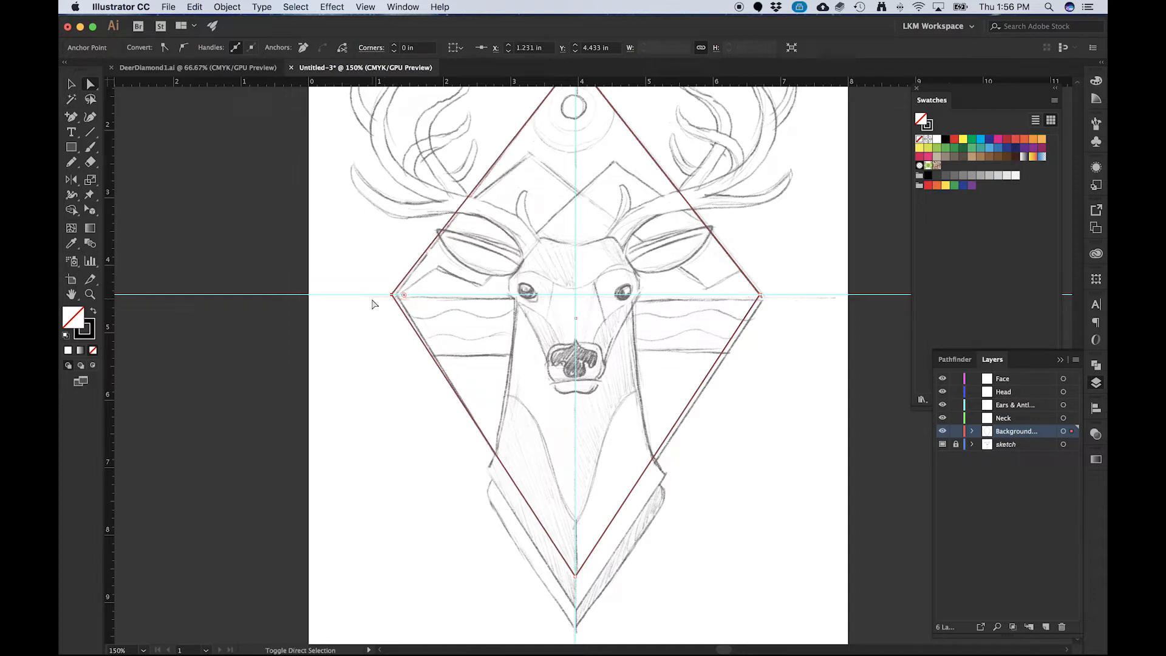
key(Left)
scroll(662, 294, up, 3)
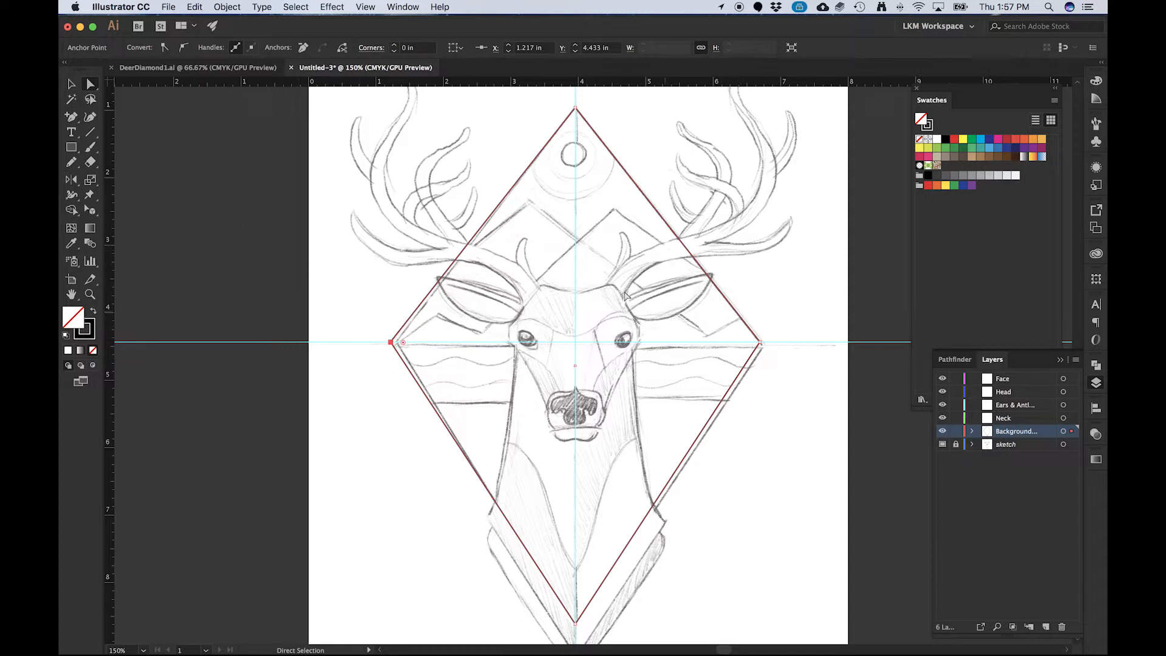
key(v)
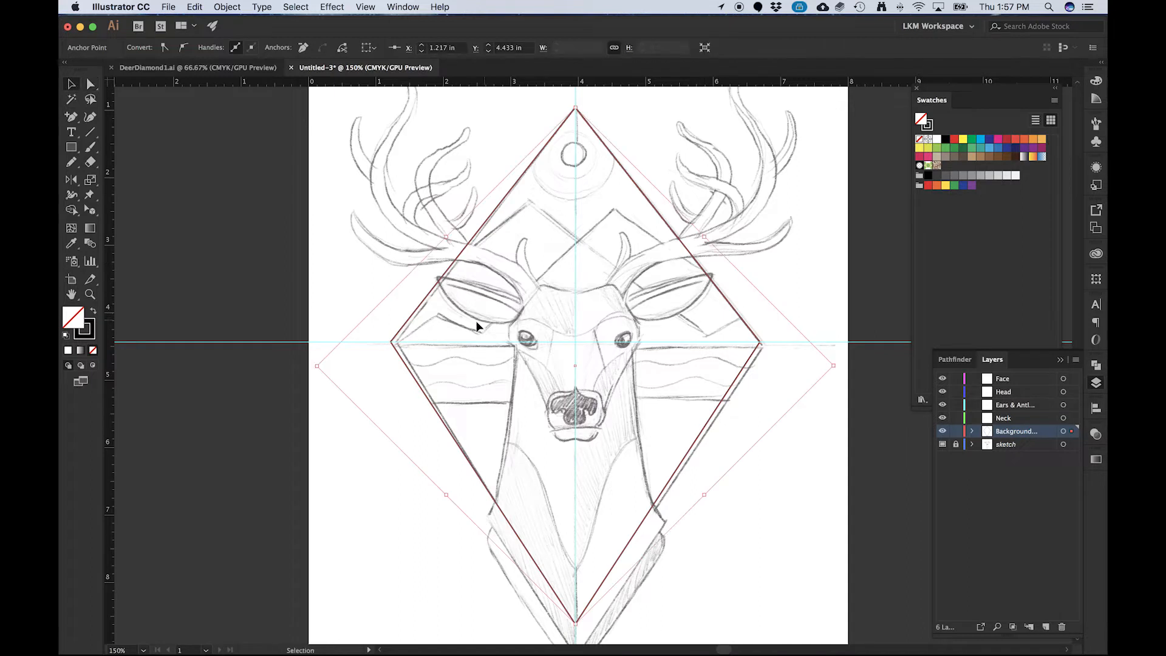
click(322, 315)
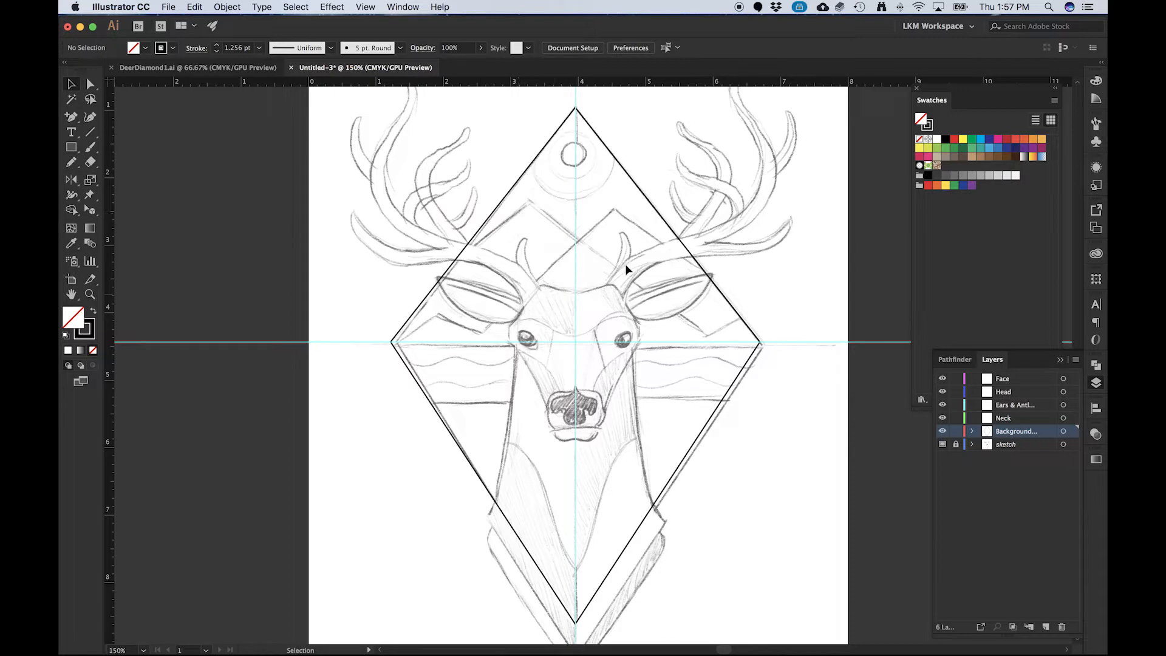
- Check the background in the finished DeerDiamond1.ai artwork, and return to the untitled drawing
click(188, 68)
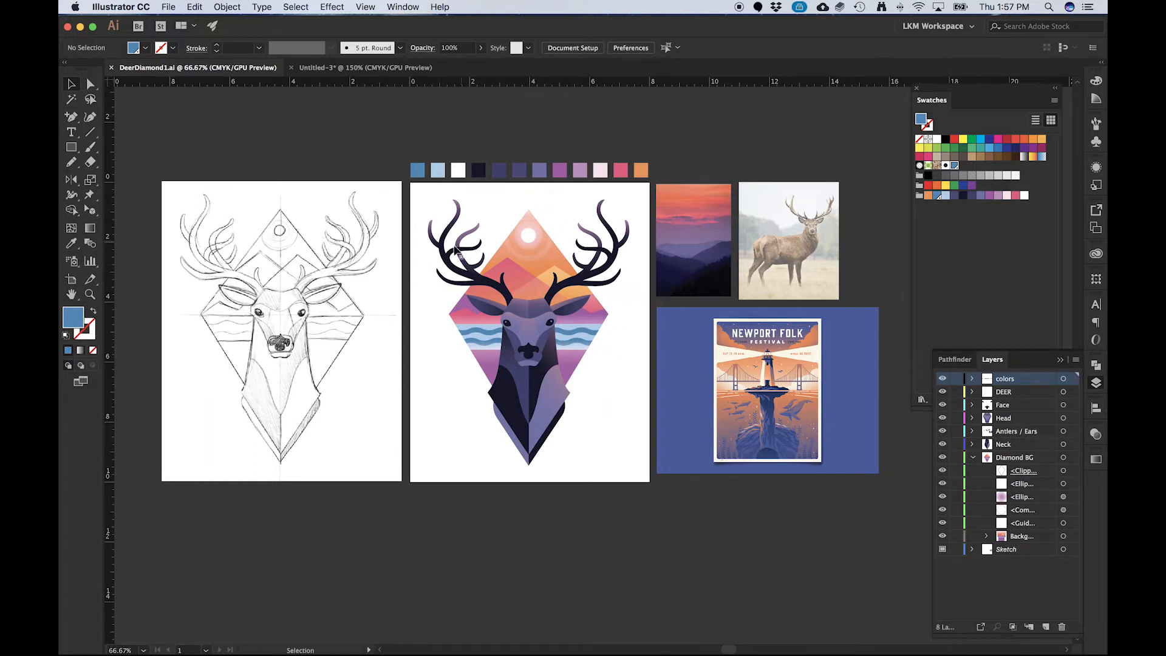
click(341, 69)
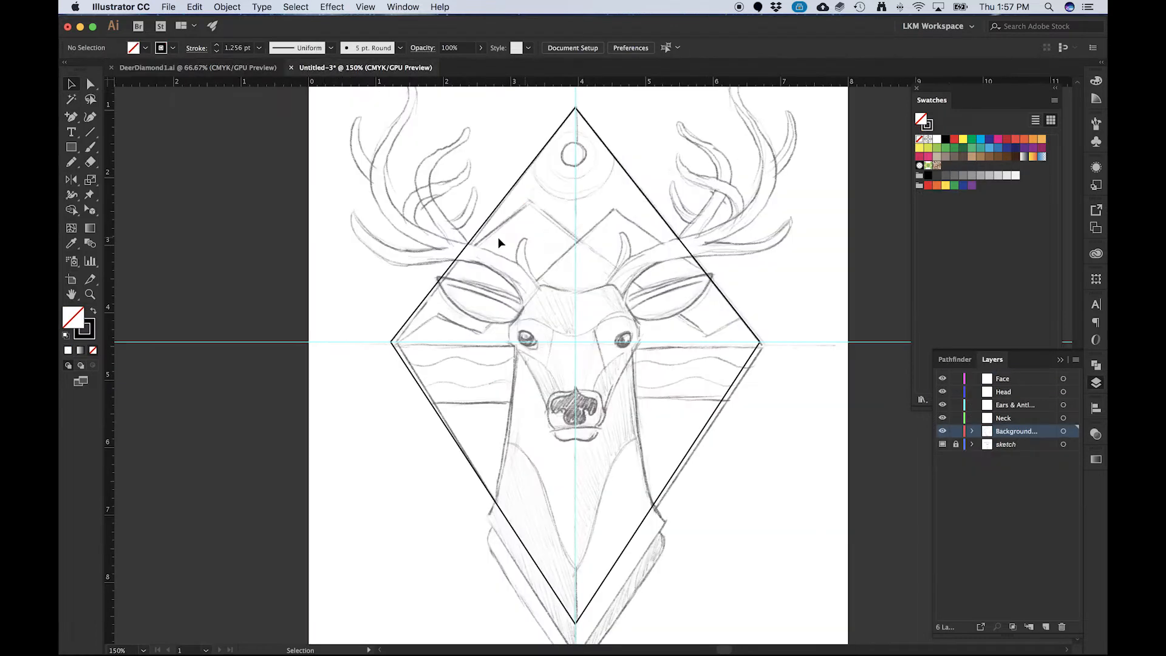
- Draw rectangles over the diamond, about 5.87 × 4.44 in below the horizontal guide and about 6.08 × 3.52 in above it
scroll(222, 210, up, 1)
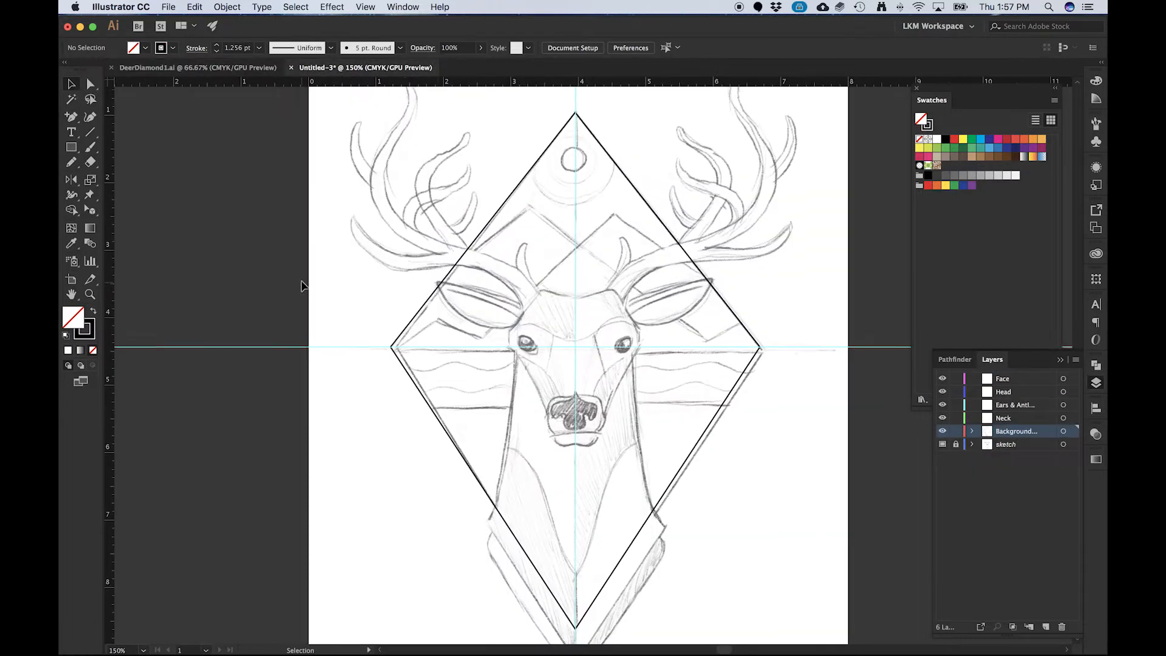
click(72, 148)
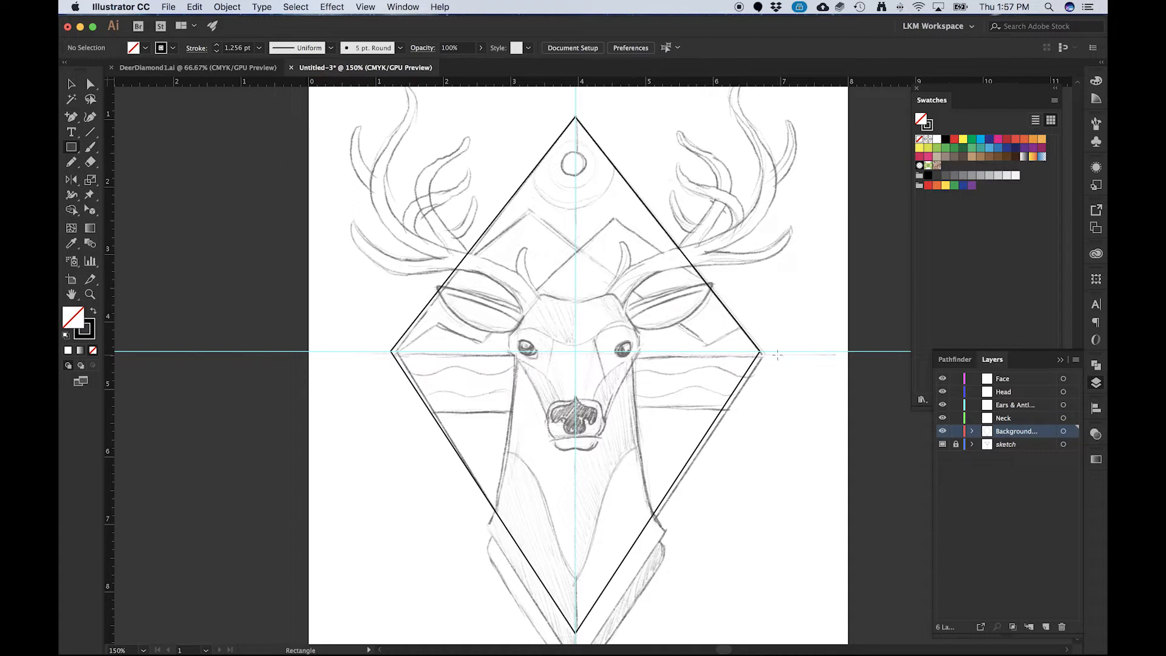
drag(773, 351, 376, 588)
key(v)
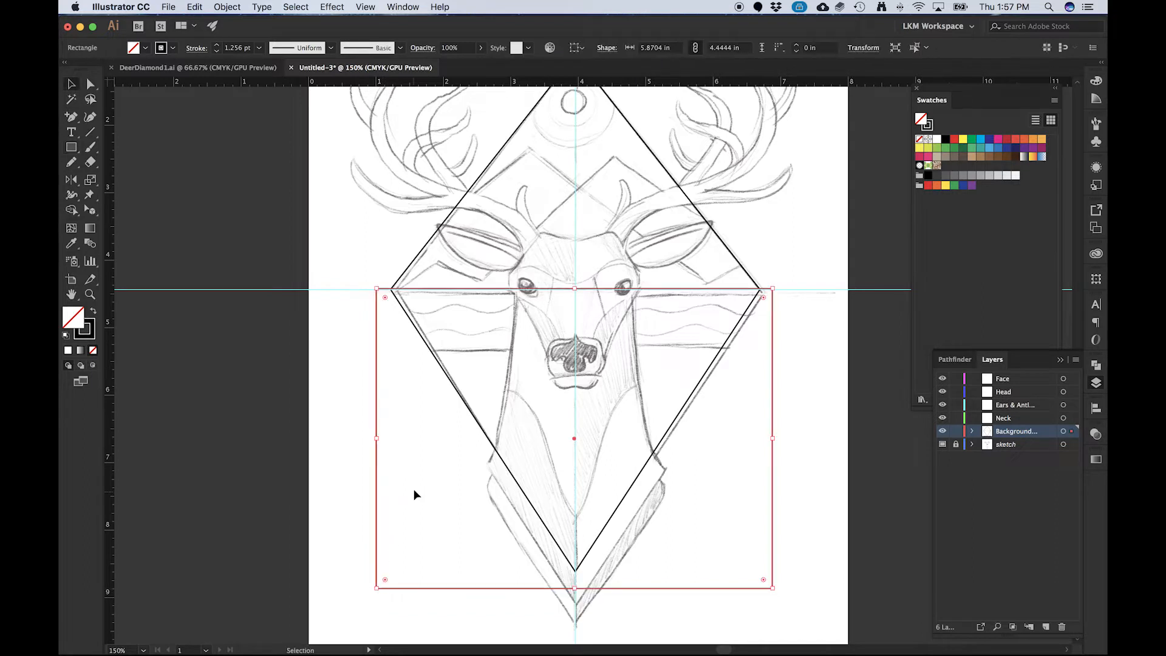
scroll(477, 341, up, 2)
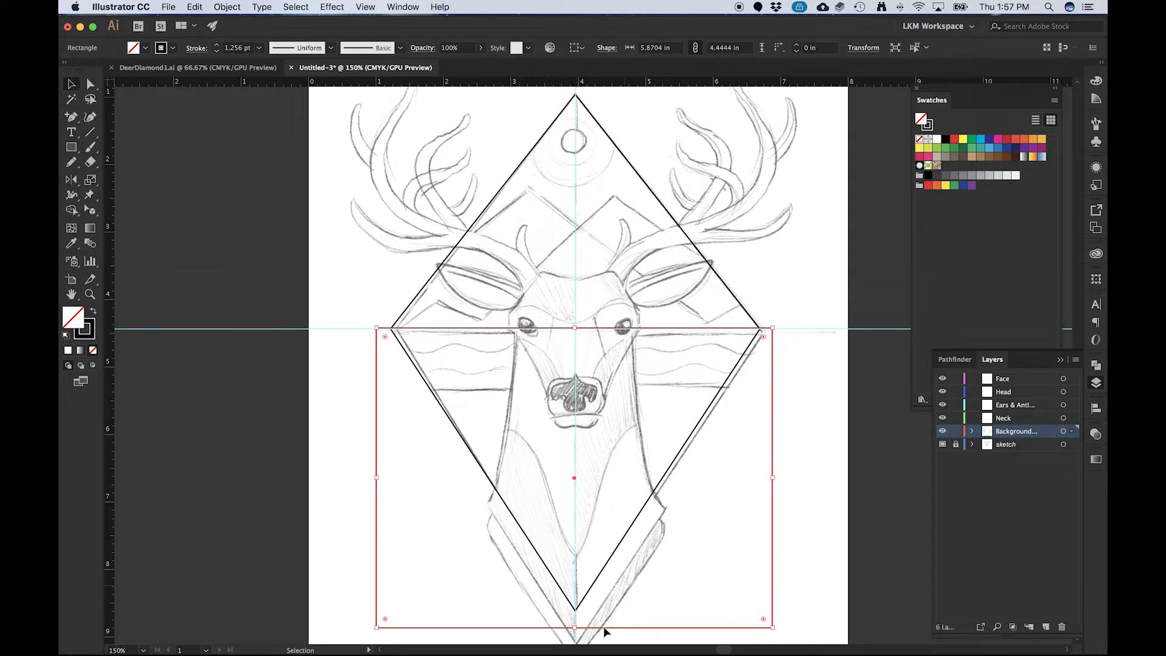
click(71, 147)
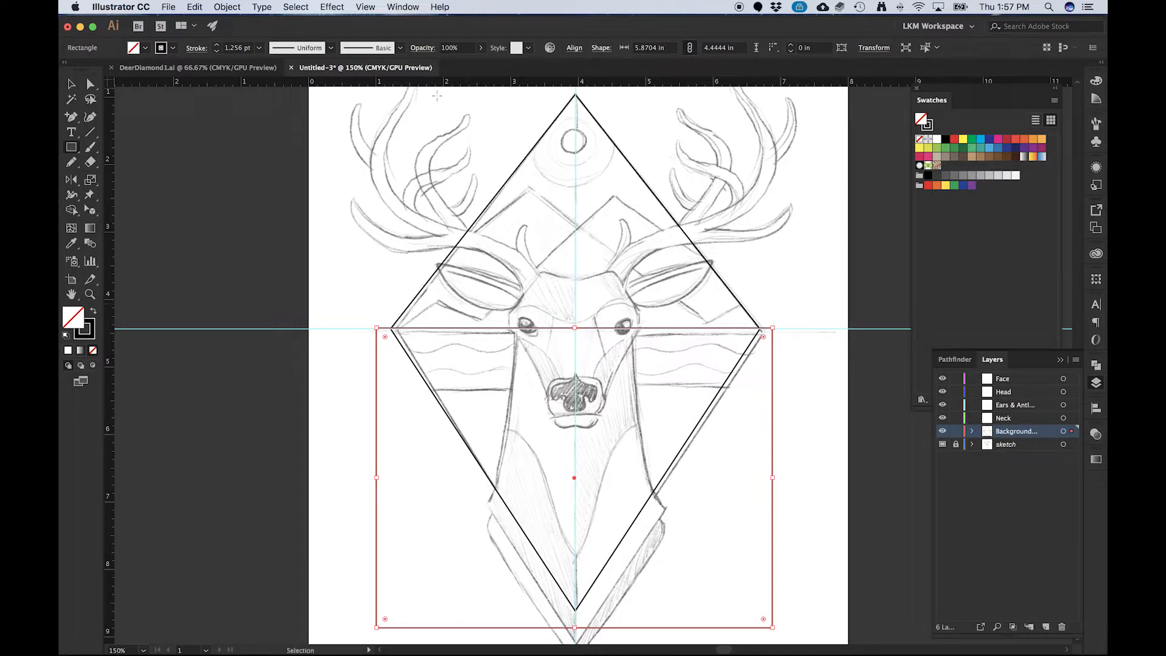
drag(364, 90, 775, 329)
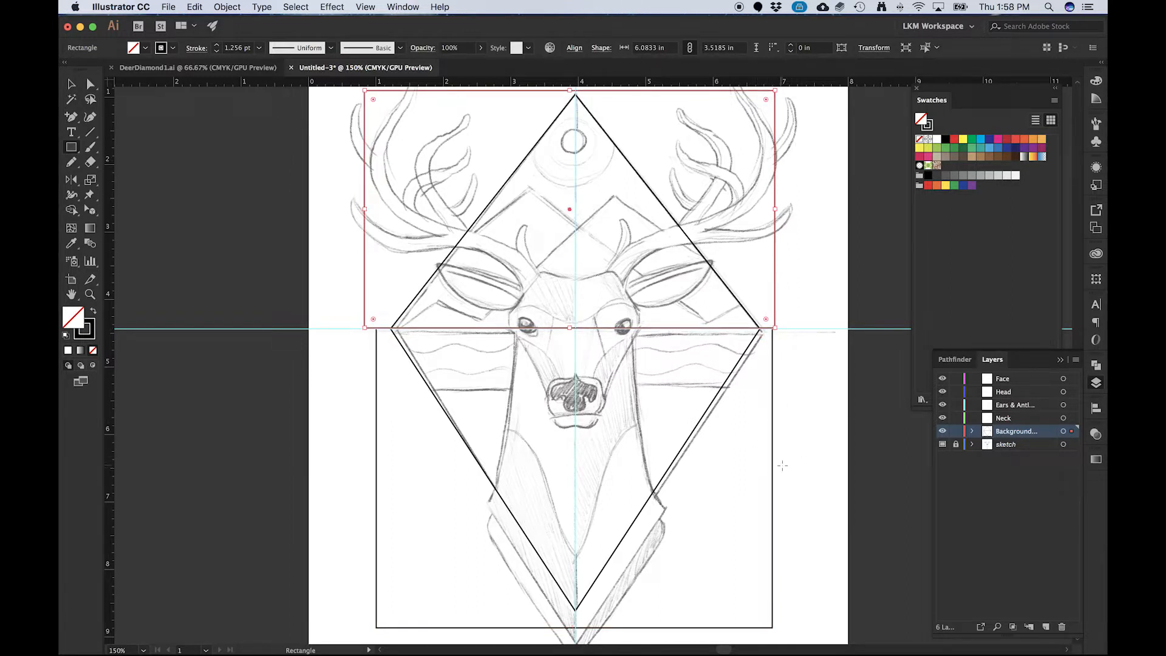
- Examine the mountains and sky in the DeerDiamond1.ai reference artwork before going back to the untitled drawing
click(185, 68)
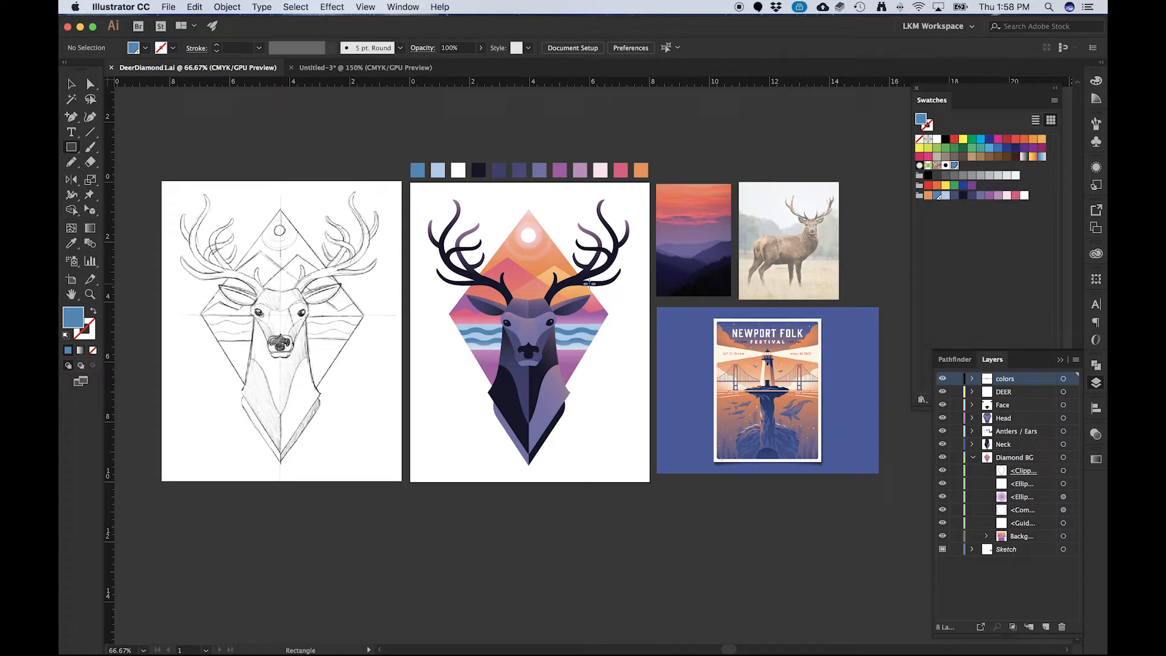
key(v)
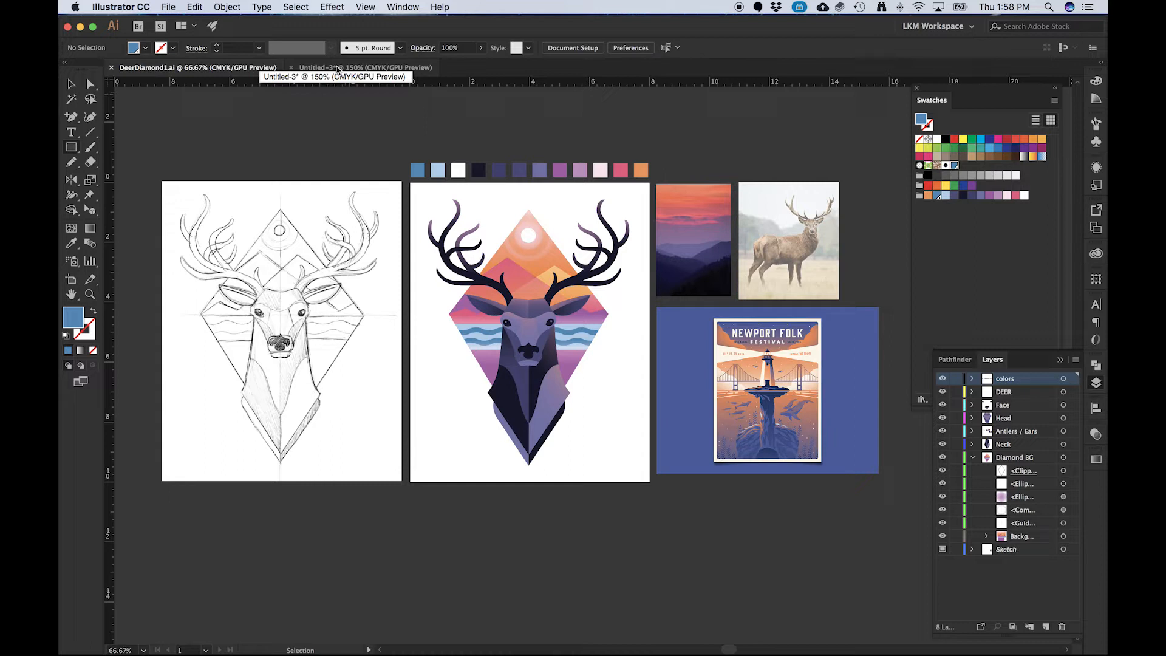
key(m)
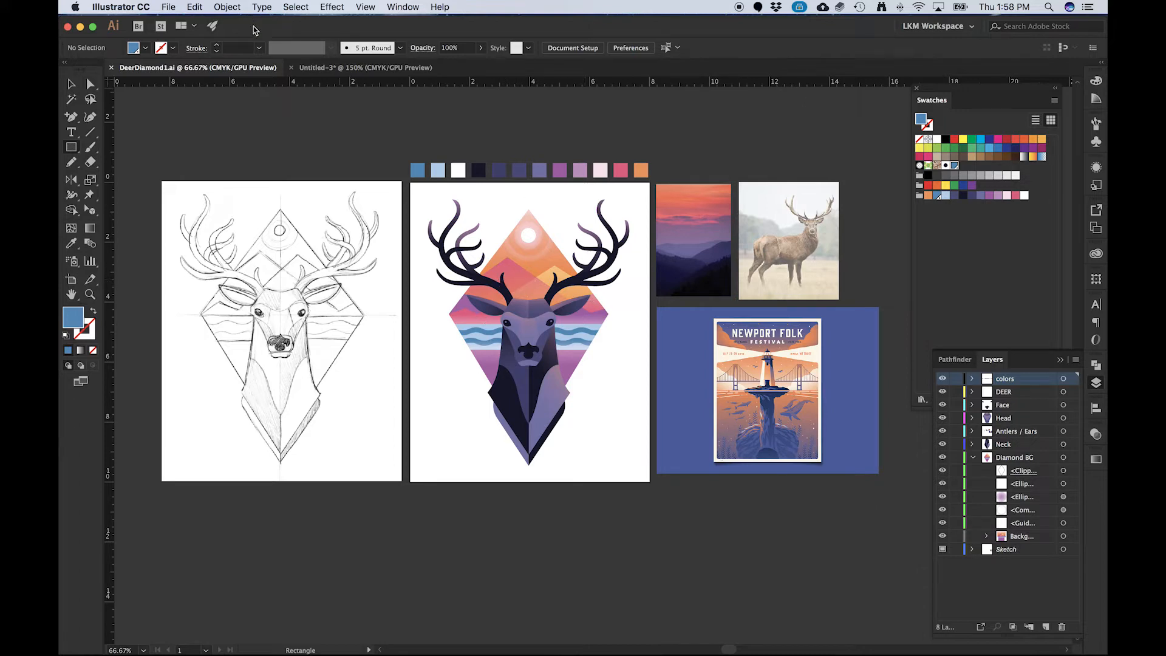
click(317, 68)
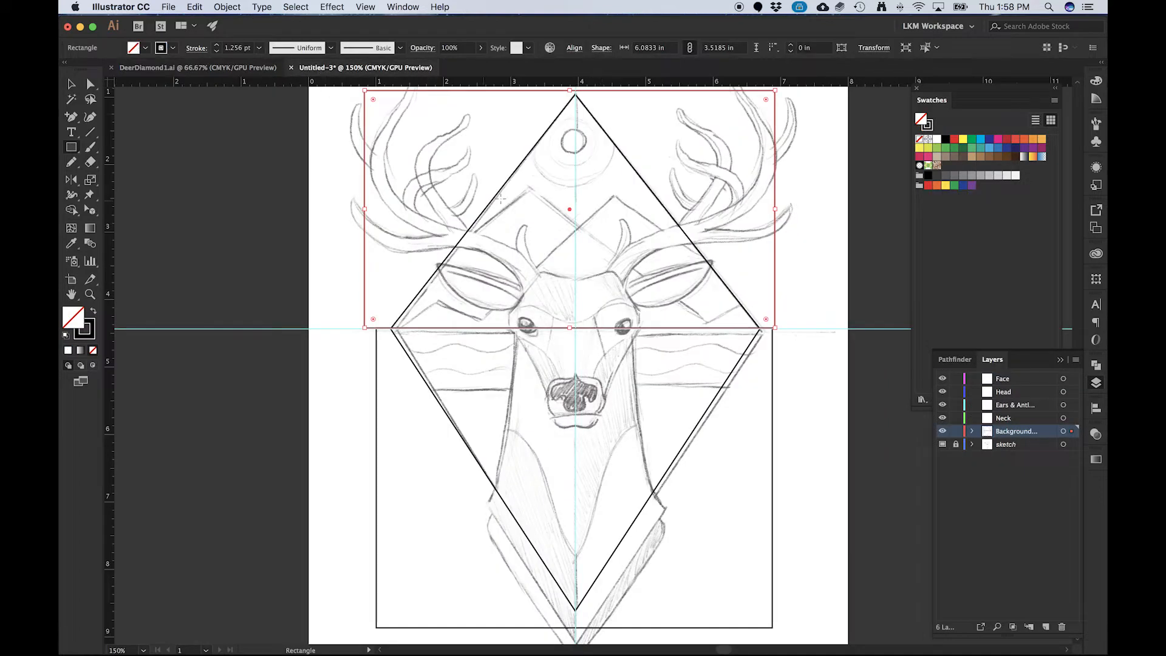
- Trace the left sketched mountain range as a closed Pen path, peaking at about X 3.28, Y 2.33 in, with its base on the horizontal guide
key(v)
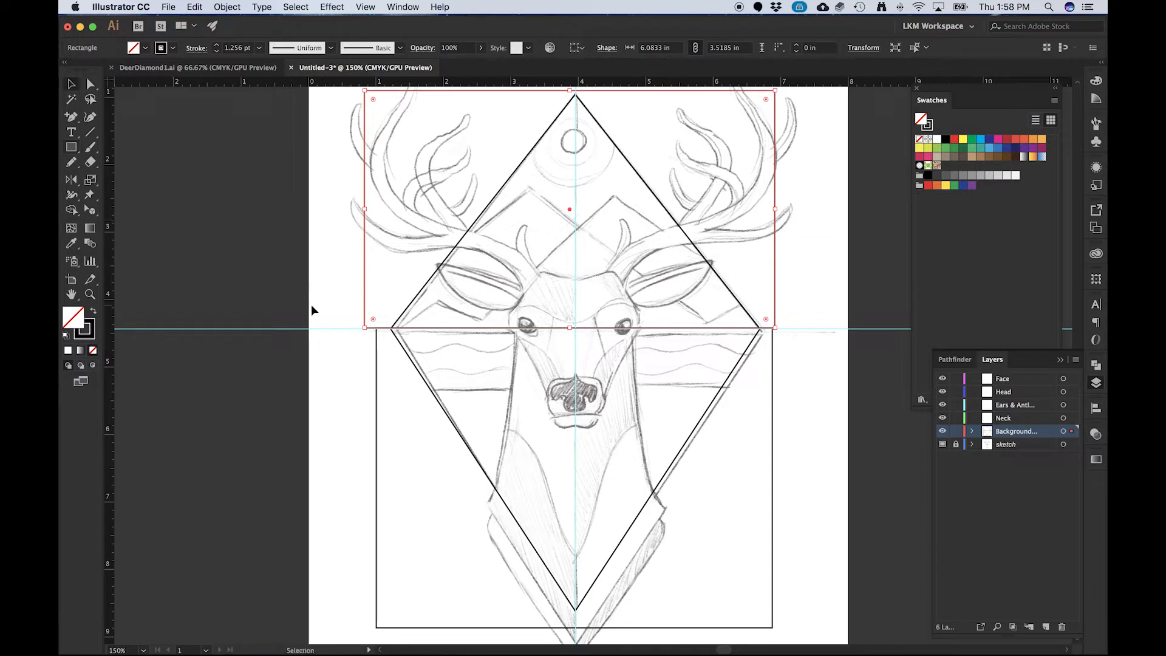
click(311, 305)
key(p)
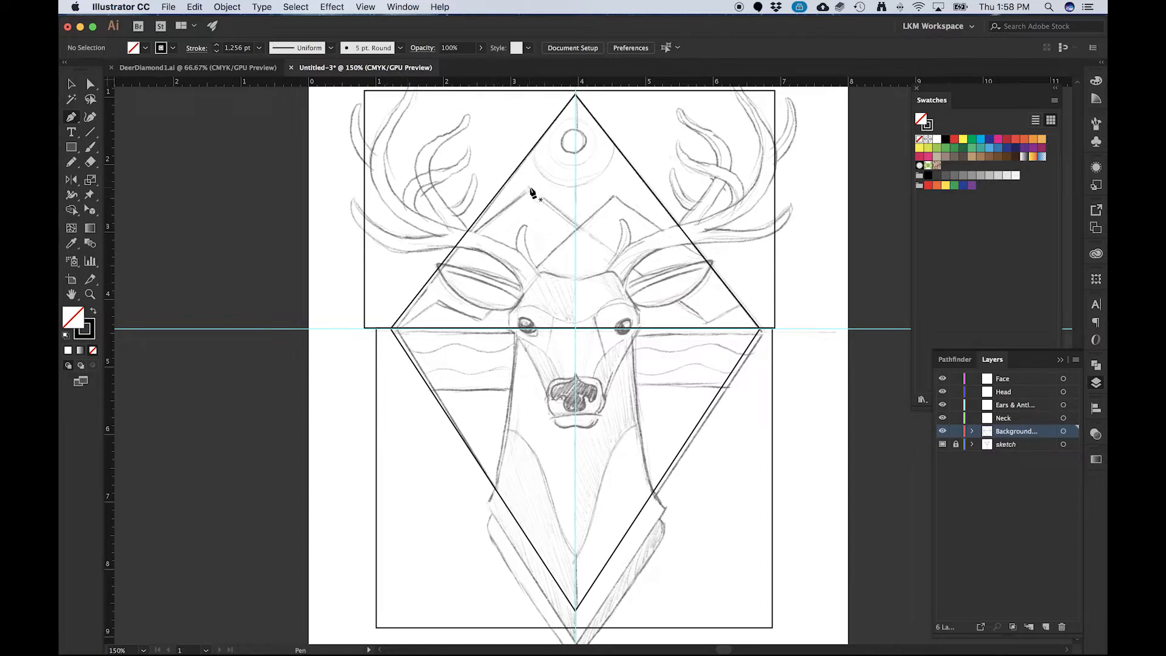
click(406, 287)
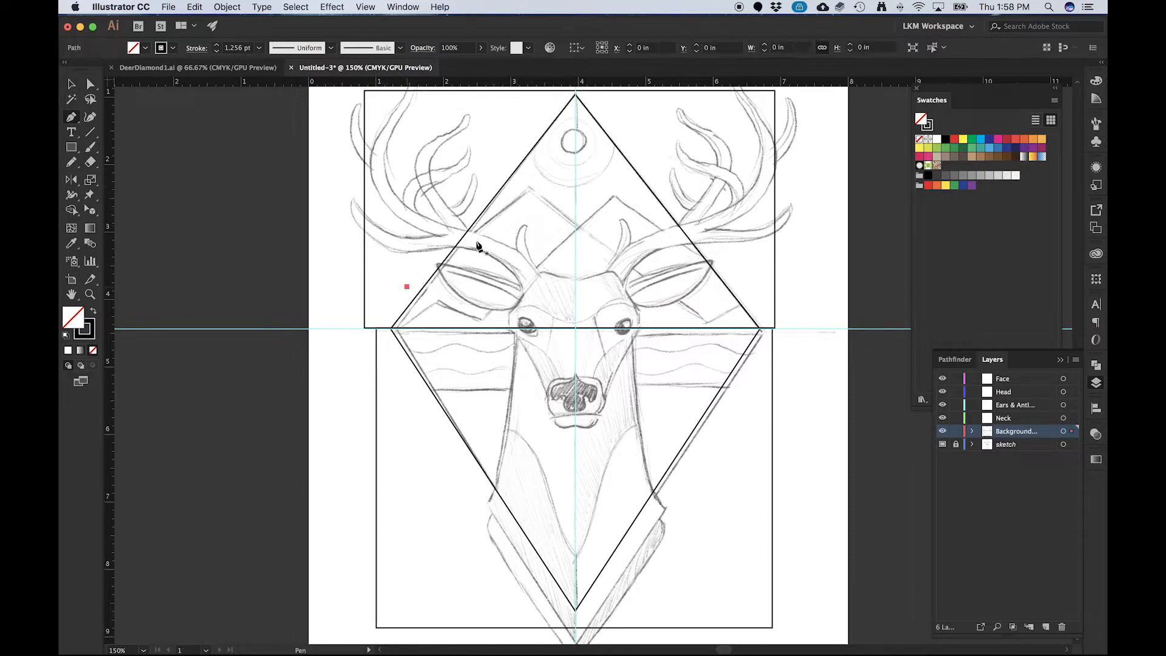
click(531, 188)
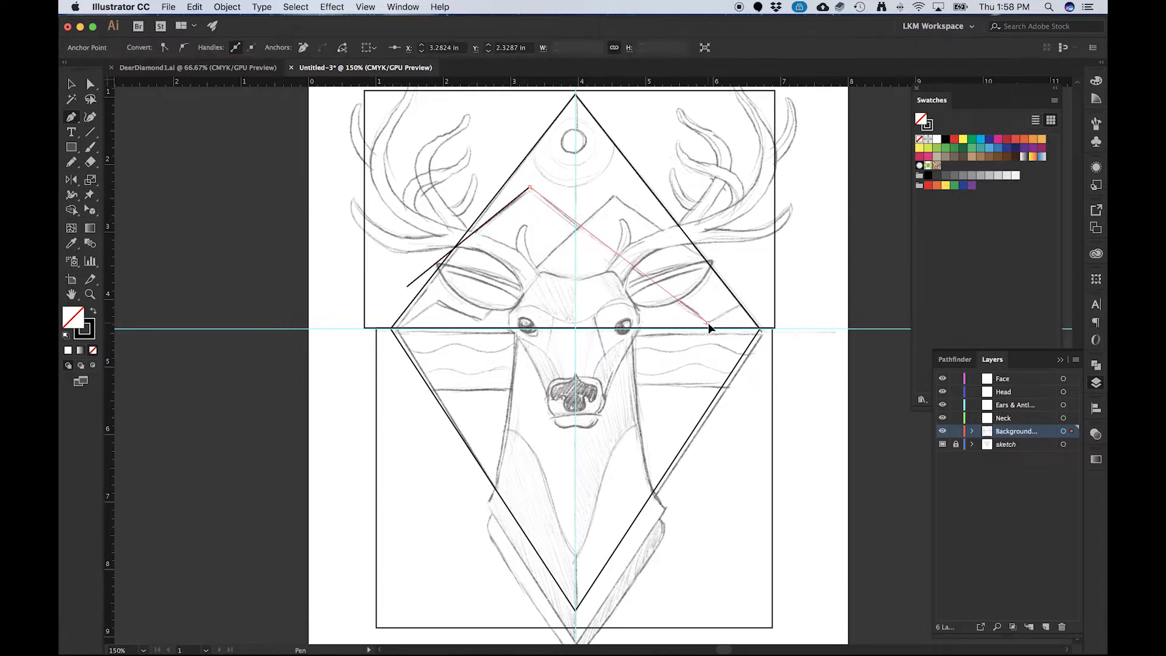
click(708, 323)
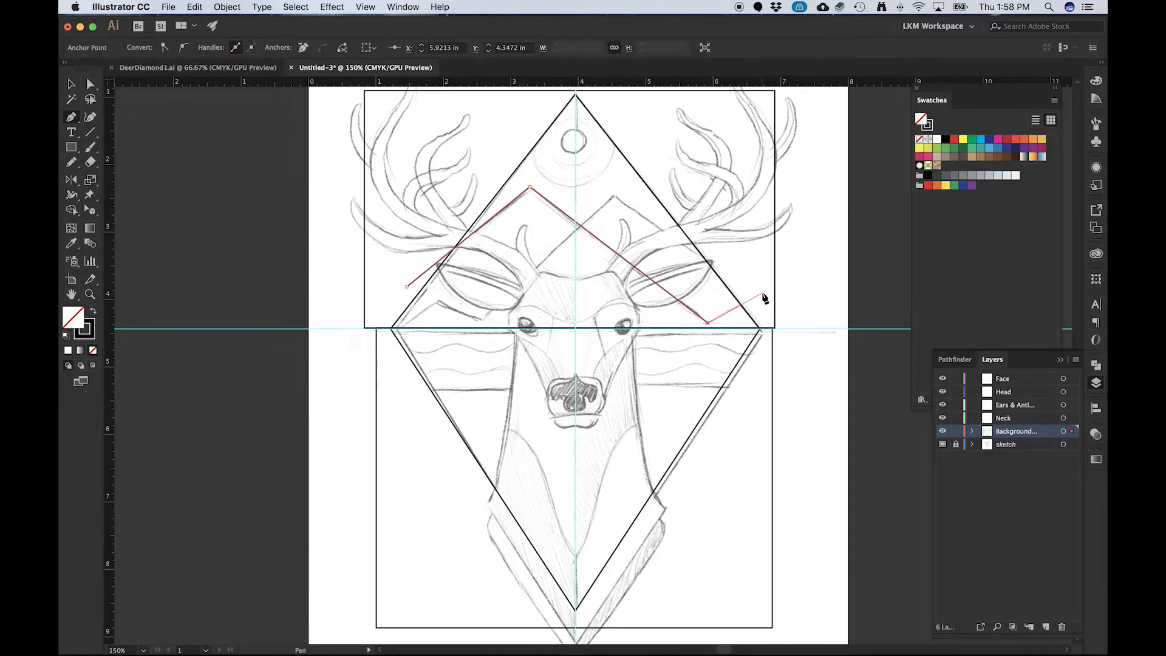
click(762, 293)
click(800, 329)
click(348, 328)
click(407, 286)
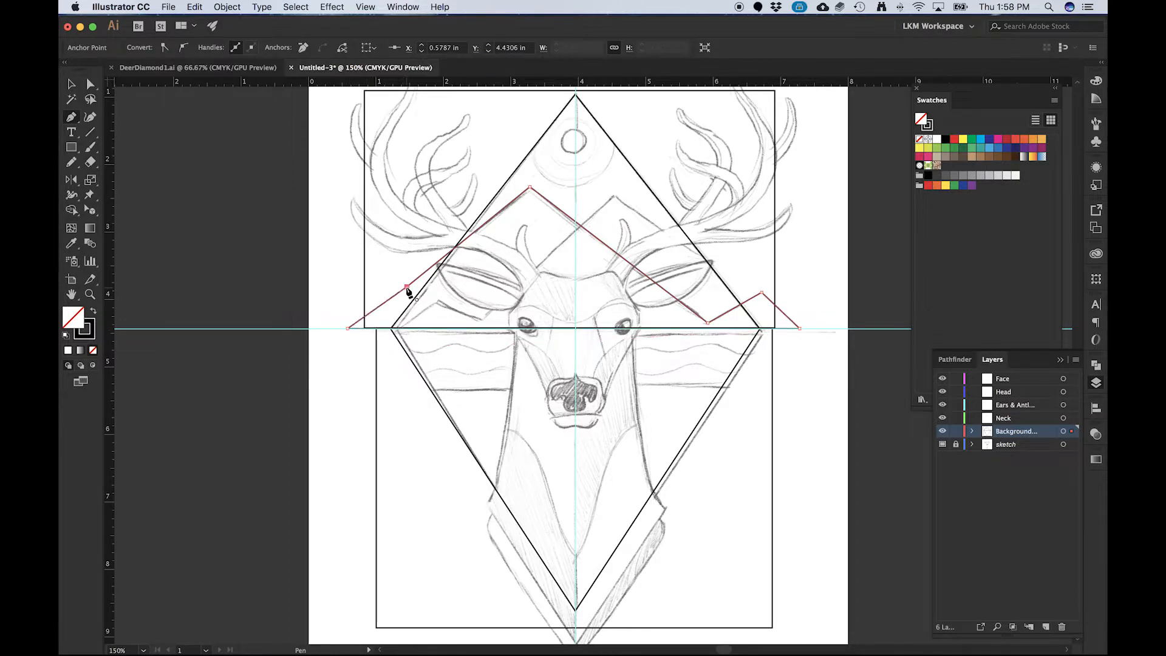
key(v)
click(339, 276)
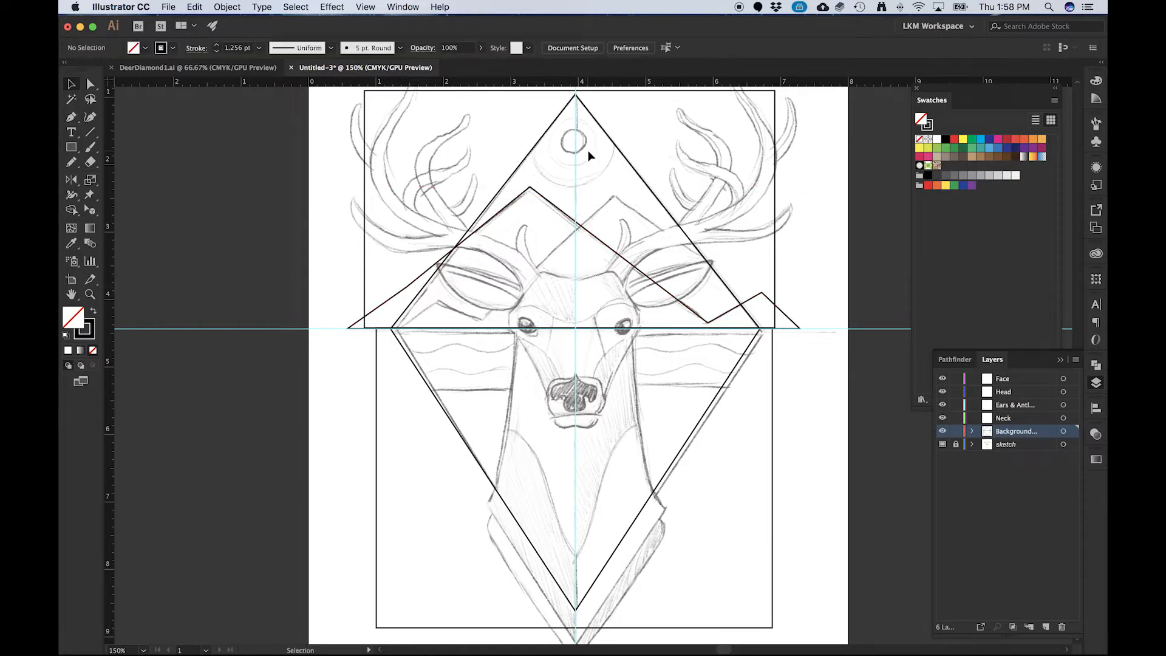
- Trace the right sketched mountain range as a closed Pen path, peaking at about X 4.52, Y 2.46 in, with its base on the horizontal guide
key(p)
click(744, 278)
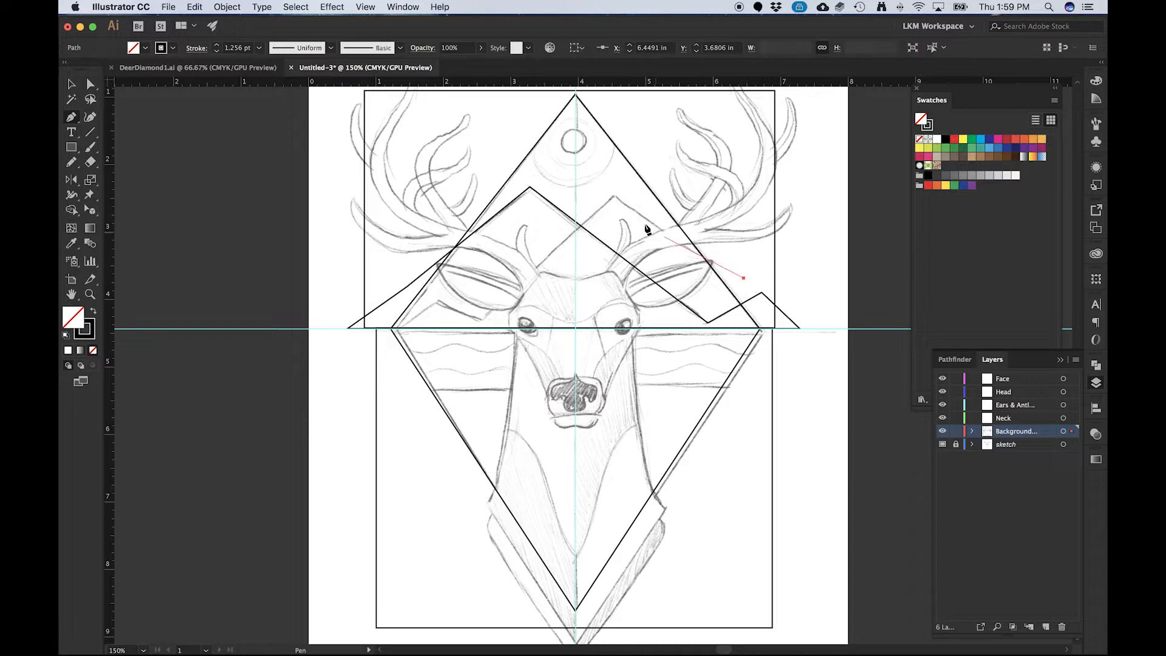
click(613, 196)
click(482, 318)
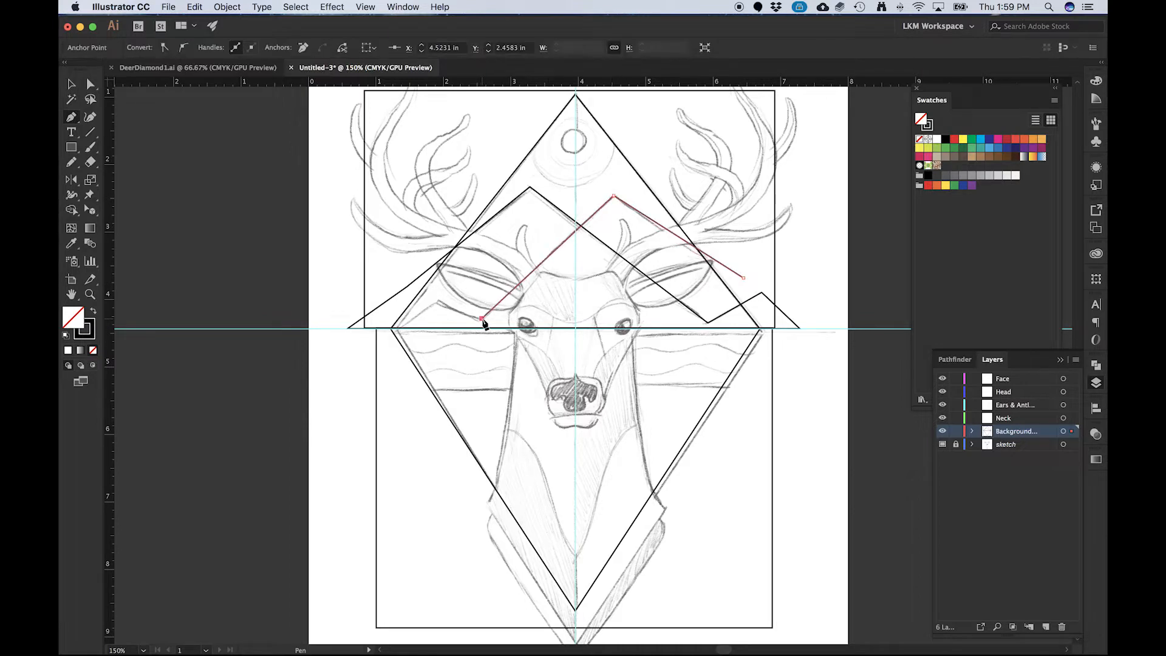
click(437, 299)
click(385, 329)
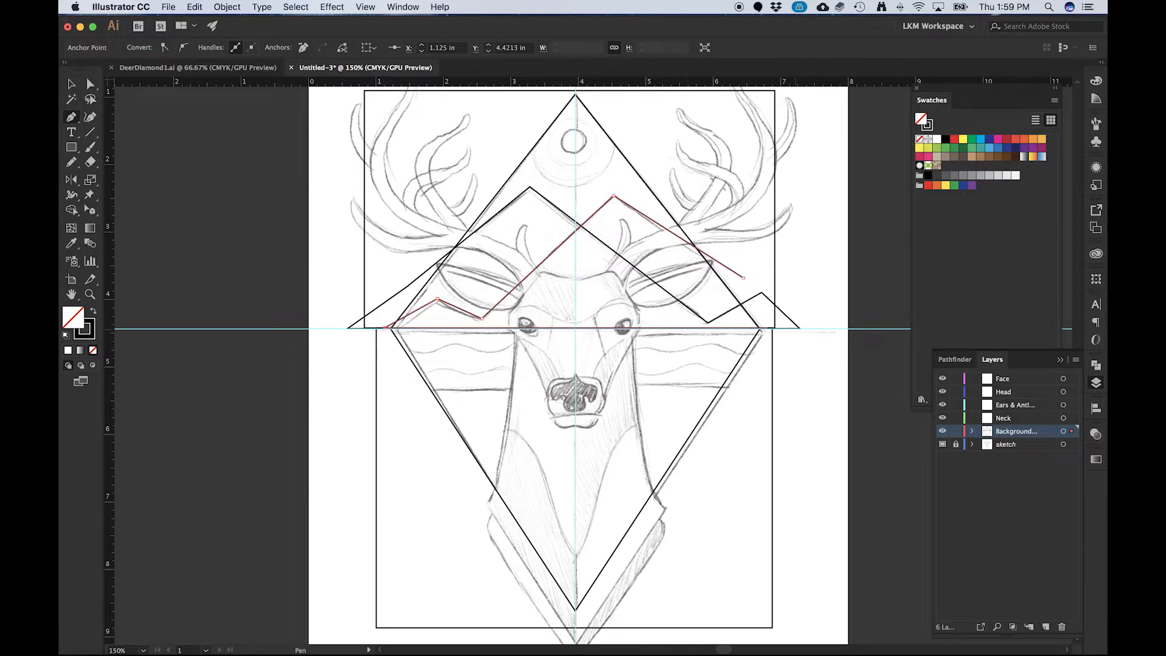
click(808, 329)
click(745, 279)
key(v)
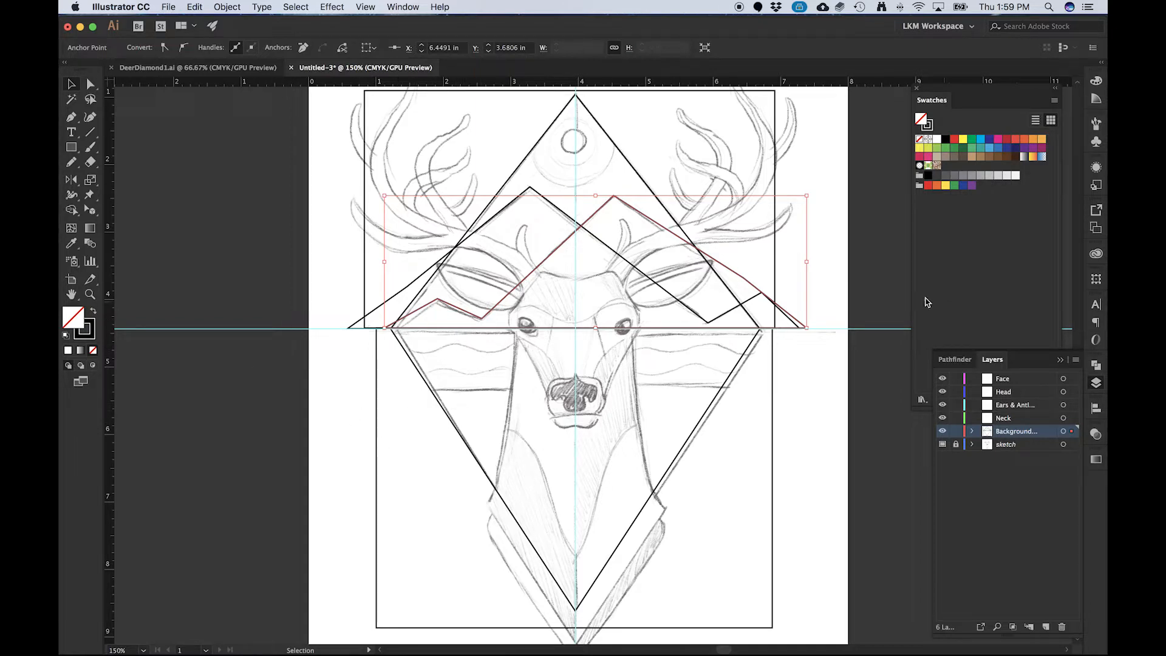
- Move the valley anchor point of the first mountain path to about X 5.87, Y 4.30 in
scroll(396, 334, up, 5)
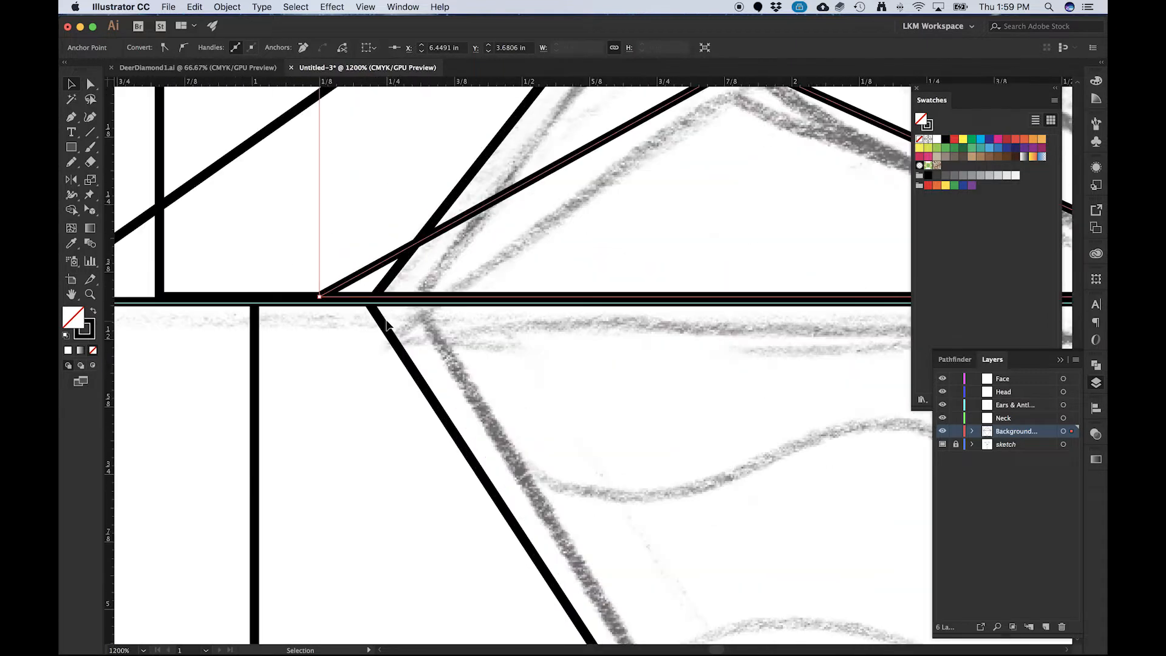
scroll(363, 302, down, 5)
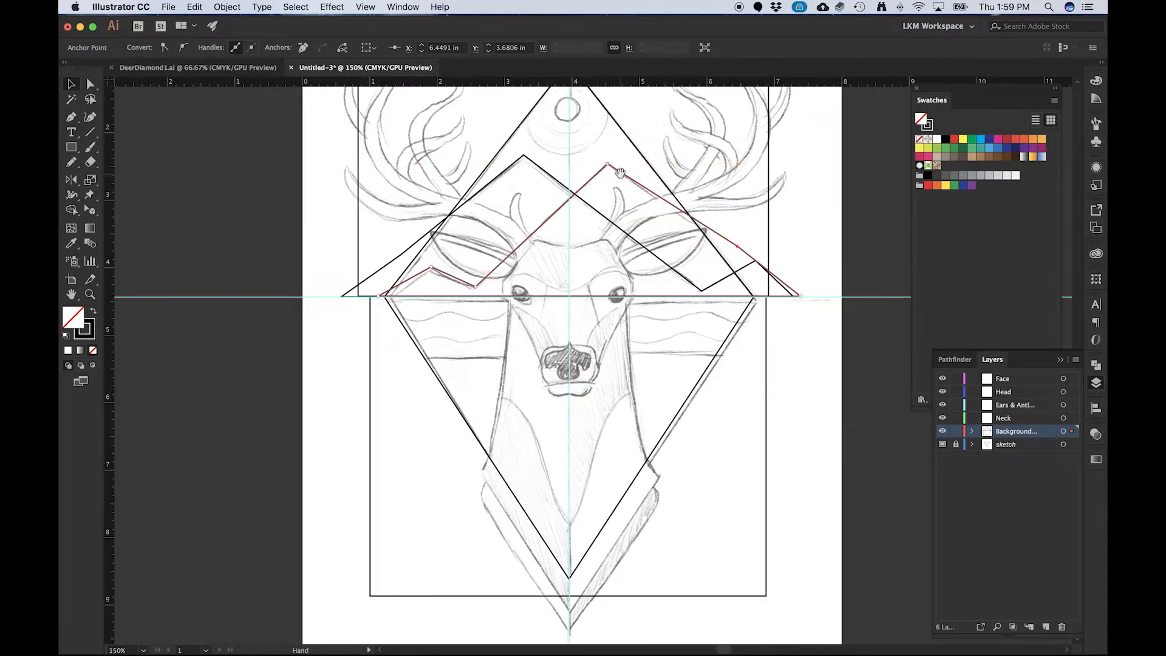
drag(616, 175, 518, 216)
click(599, 330)
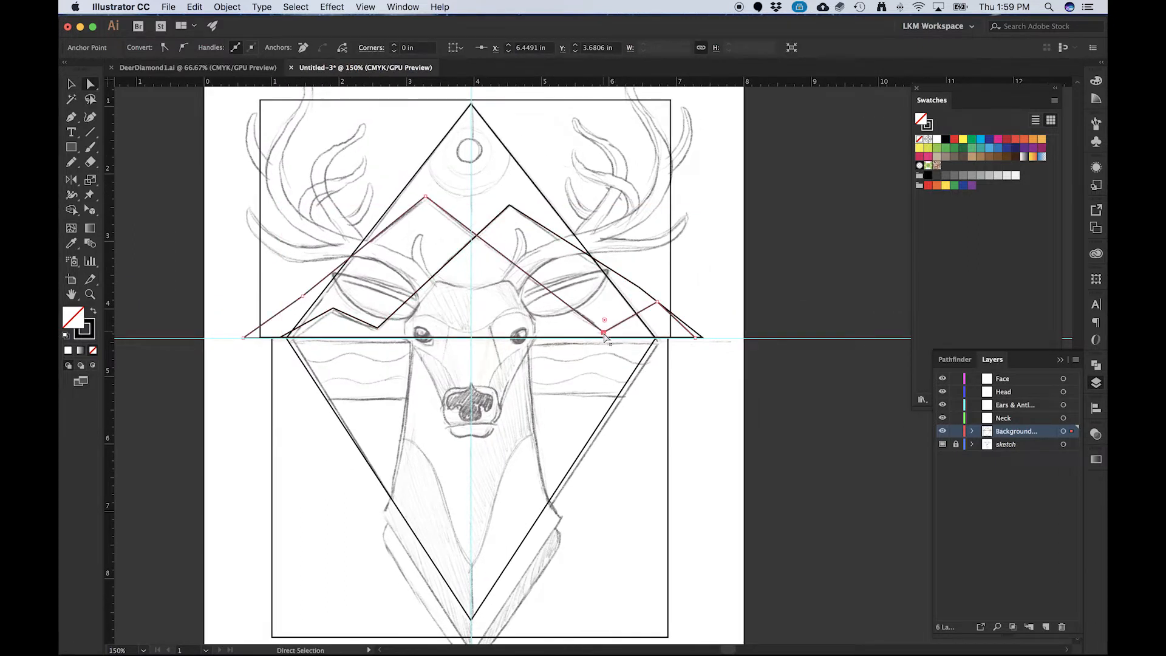
drag(599, 330, 600, 330)
- Draw a rectangle about 6.13 × 0.88 in over the sketched water band, with its upper edge on the horizontal guide
click(71, 148)
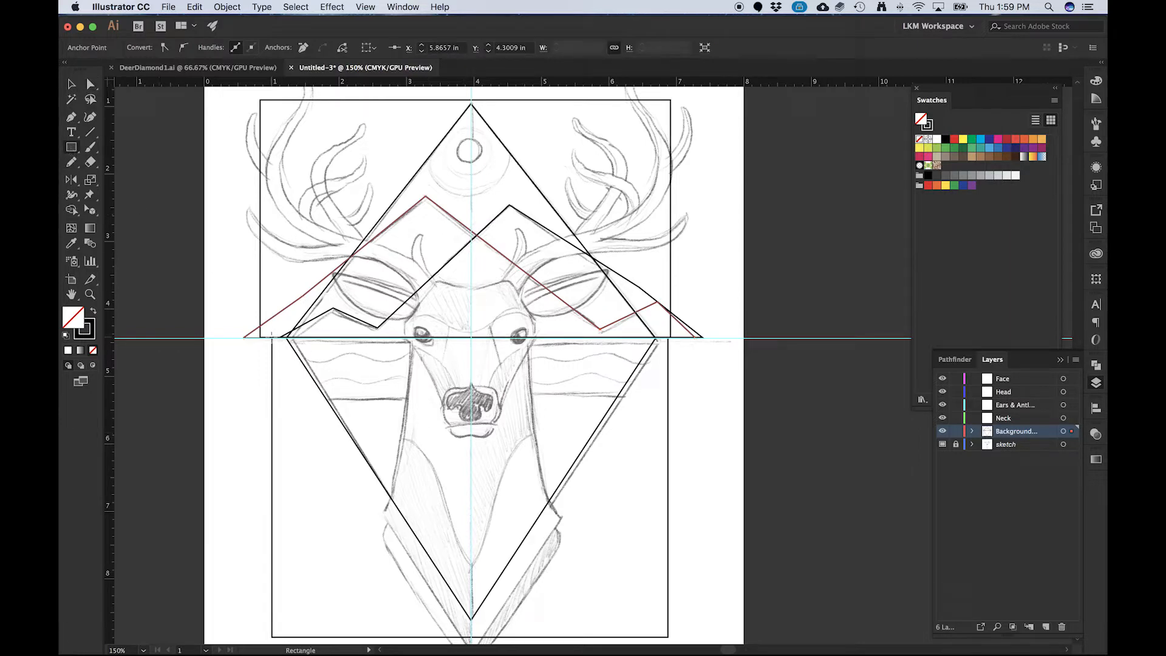
drag(269, 338, 681, 396)
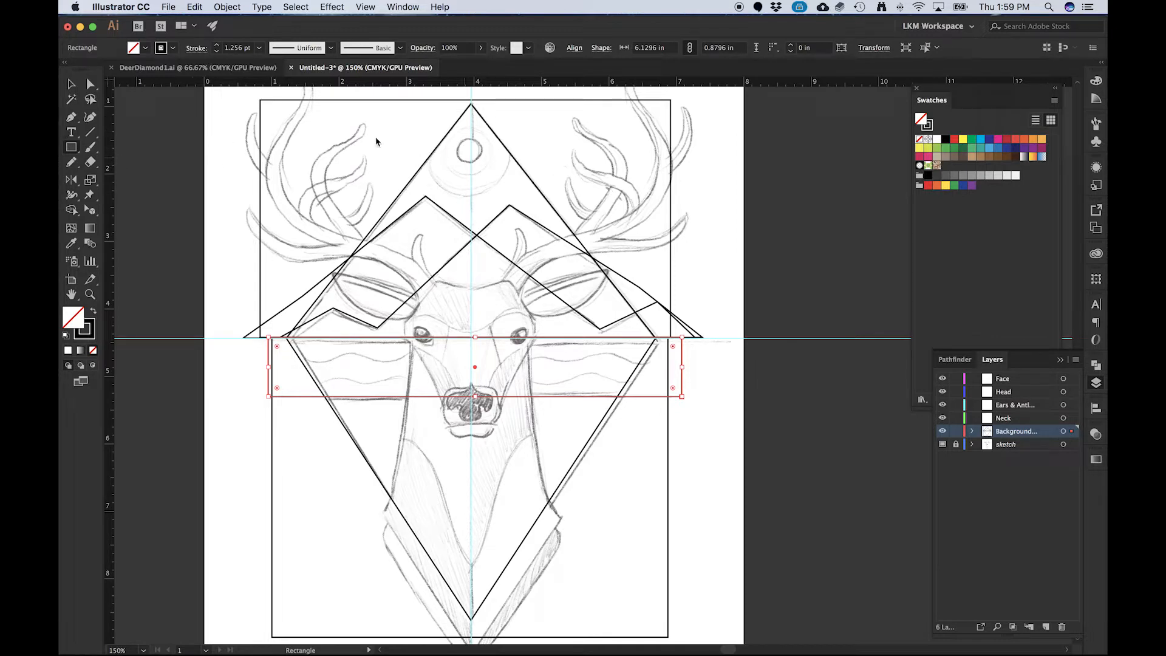
- Draw a circle about 0.35 in across over the sketched sun and centre it on the vertical guide
drag(71, 150, 118, 178)
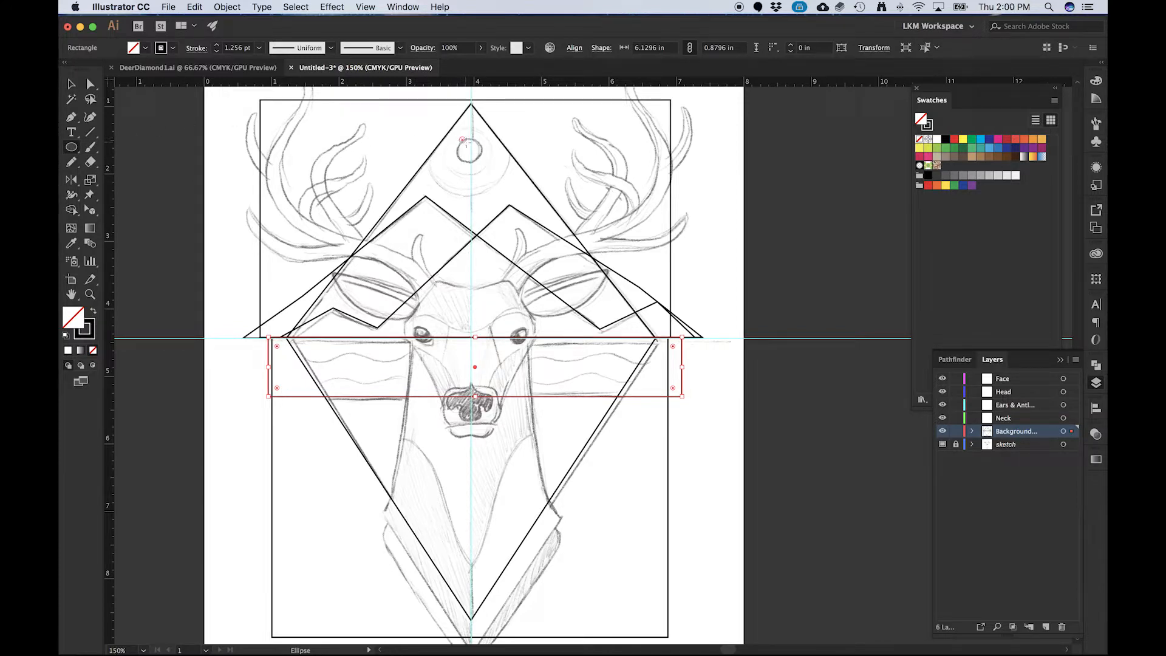
drag(460, 138, 482, 161)
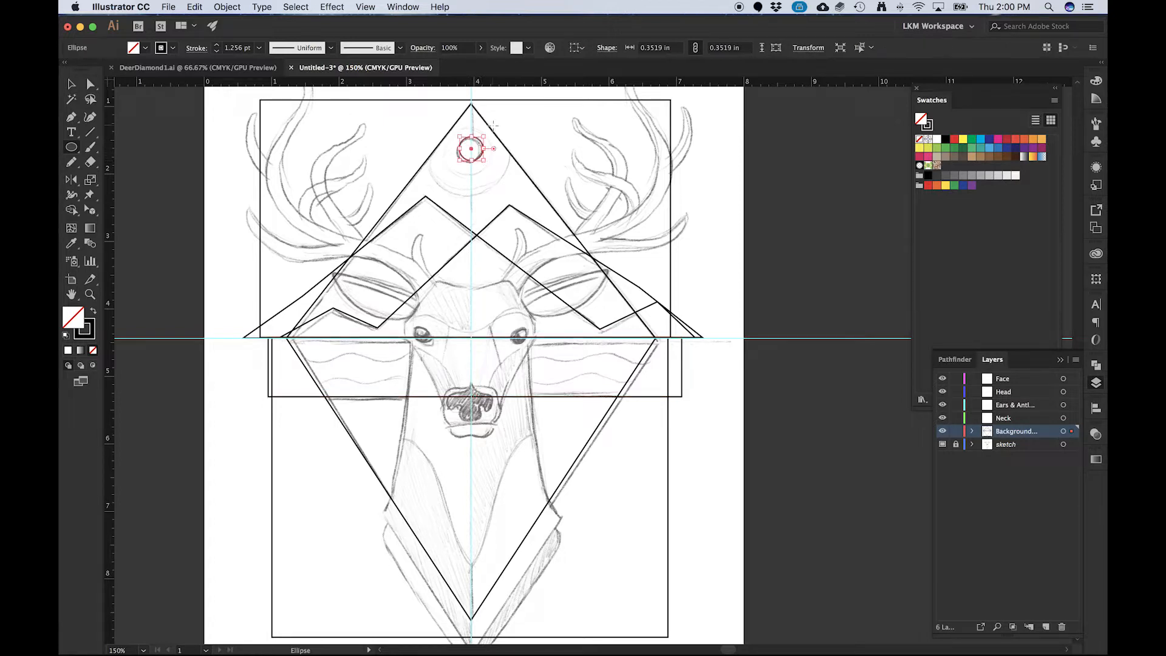
scroll(474, 140, up, 6)
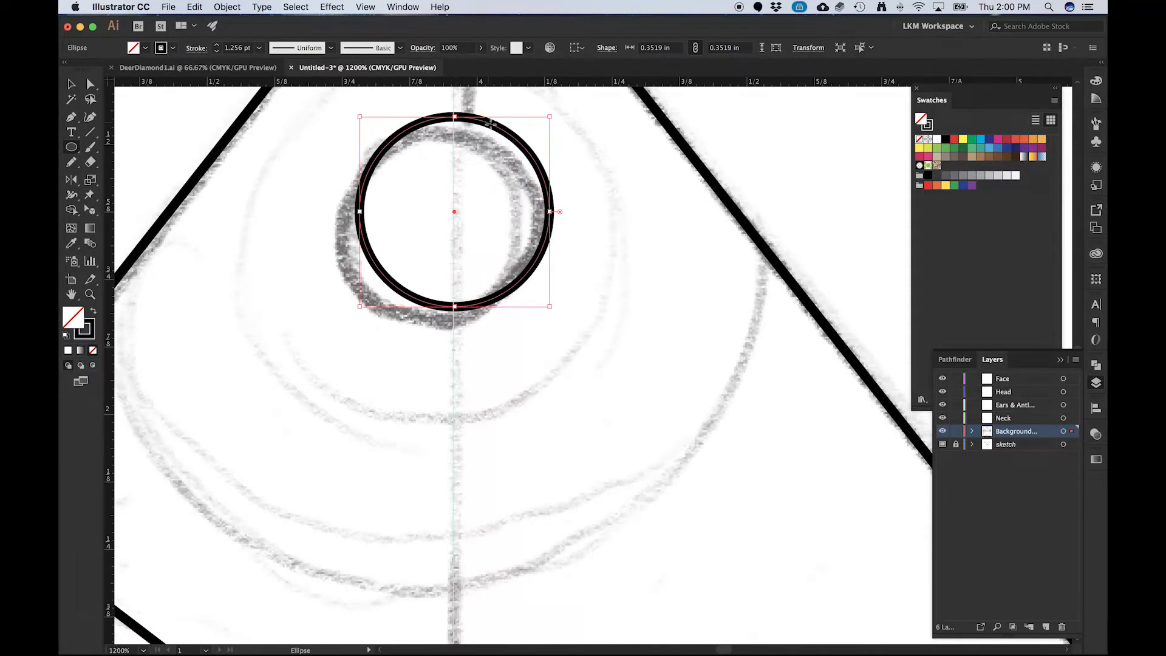
key(v)
drag(500, 133, 497, 129)
scroll(396, 173, down, 5)
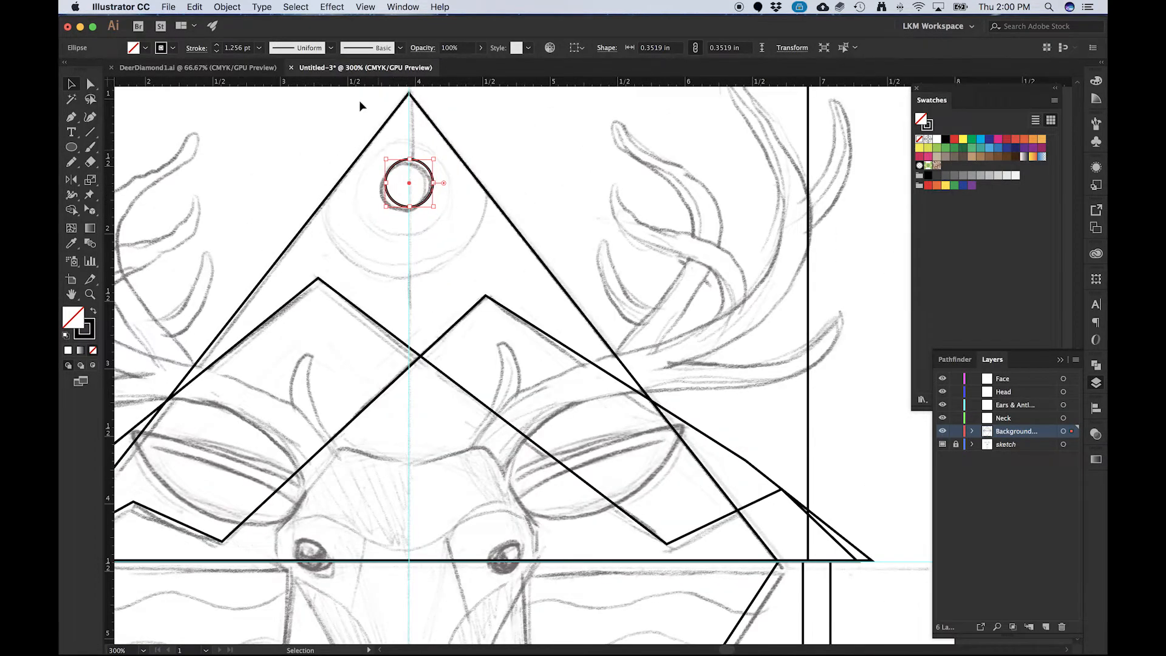
scroll(360, 104, down, 4)
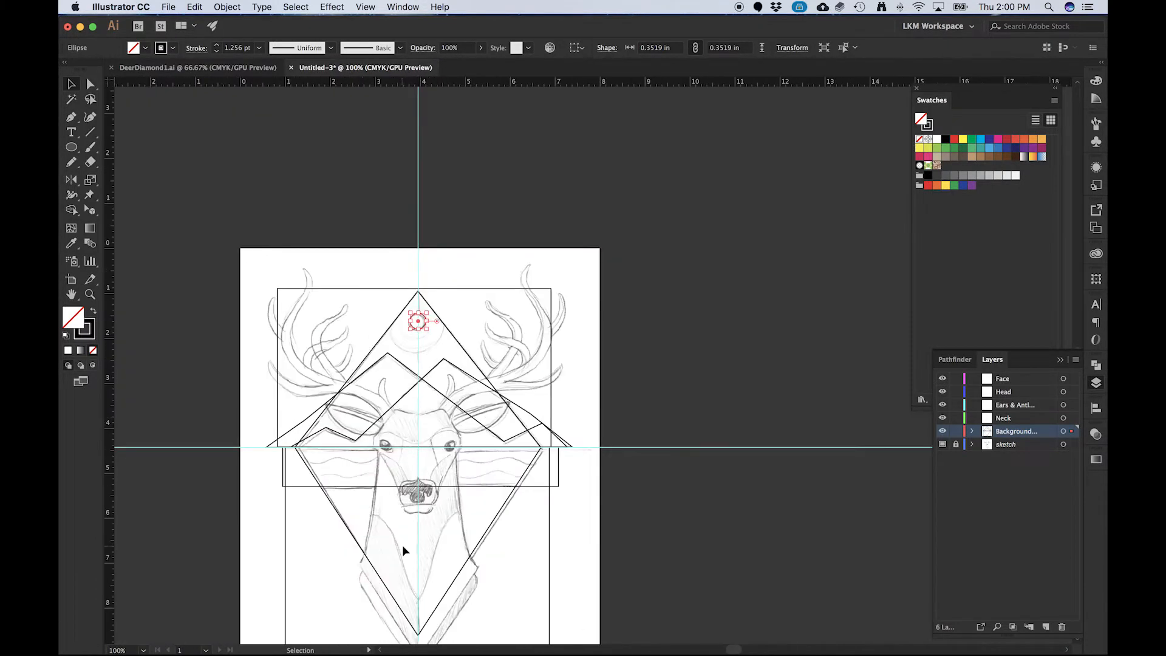
scroll(423, 312, up, 1)
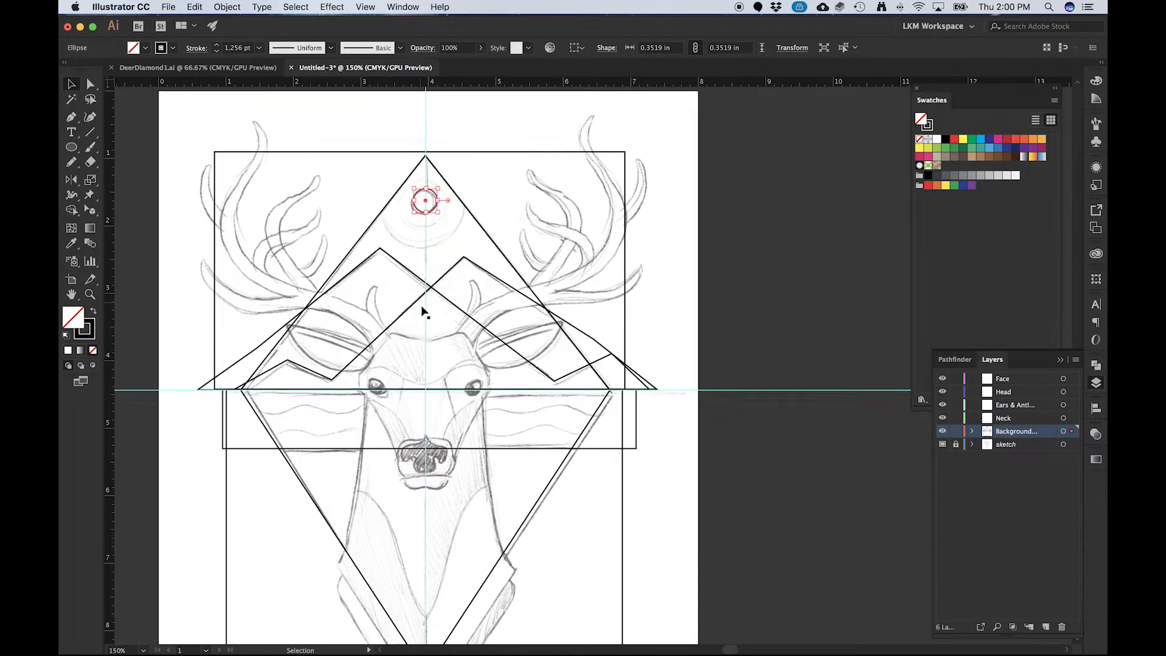
scroll(423, 312, down, 3)
scroll(395, 345, up, 2)
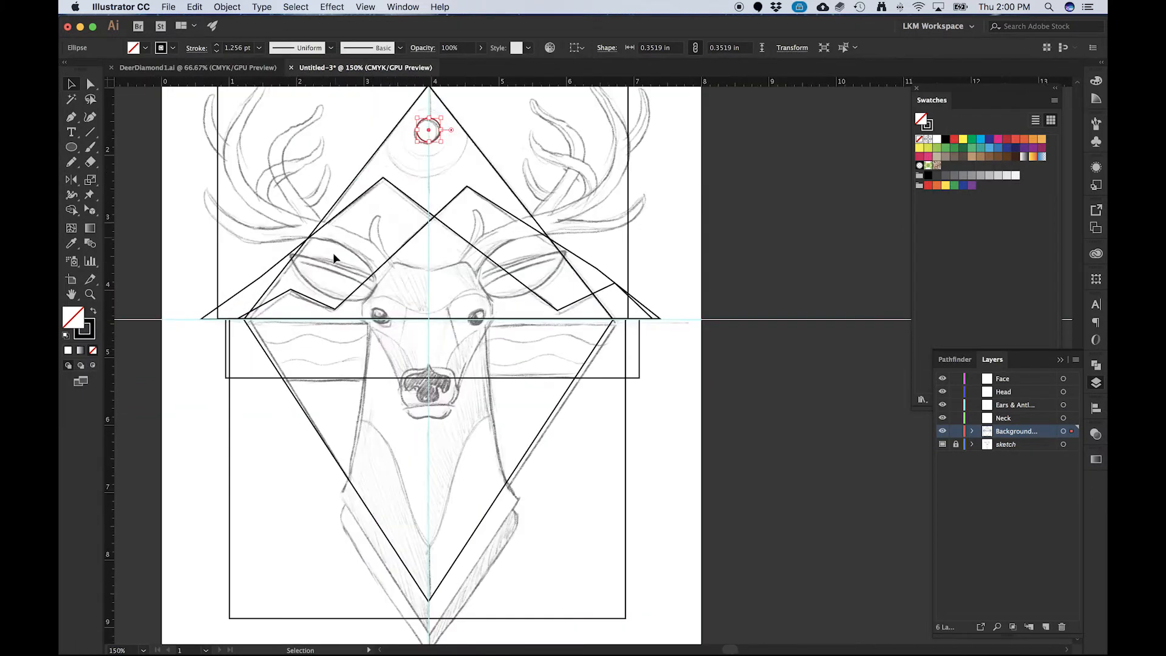
scroll(334, 256, down, 1)
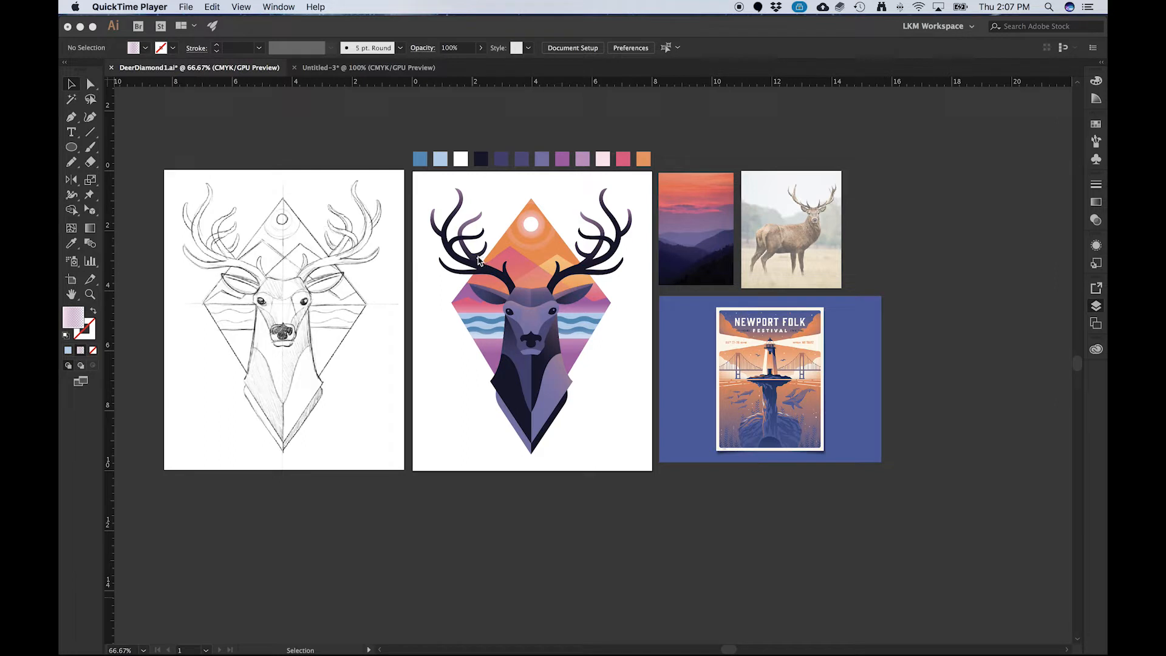
- Switch to the untitled deer drawing and save it as DeerDiamond_f.ai in the DeerDiamond folder with the default Illustrator options
click(386, 74)
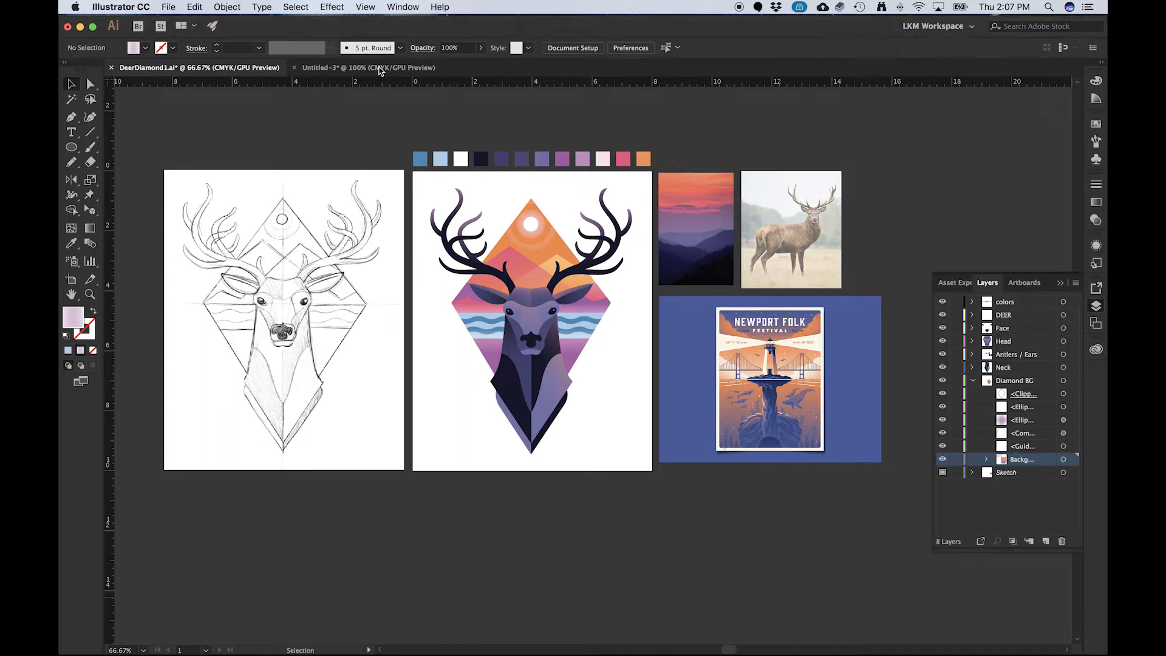
click(341, 70)
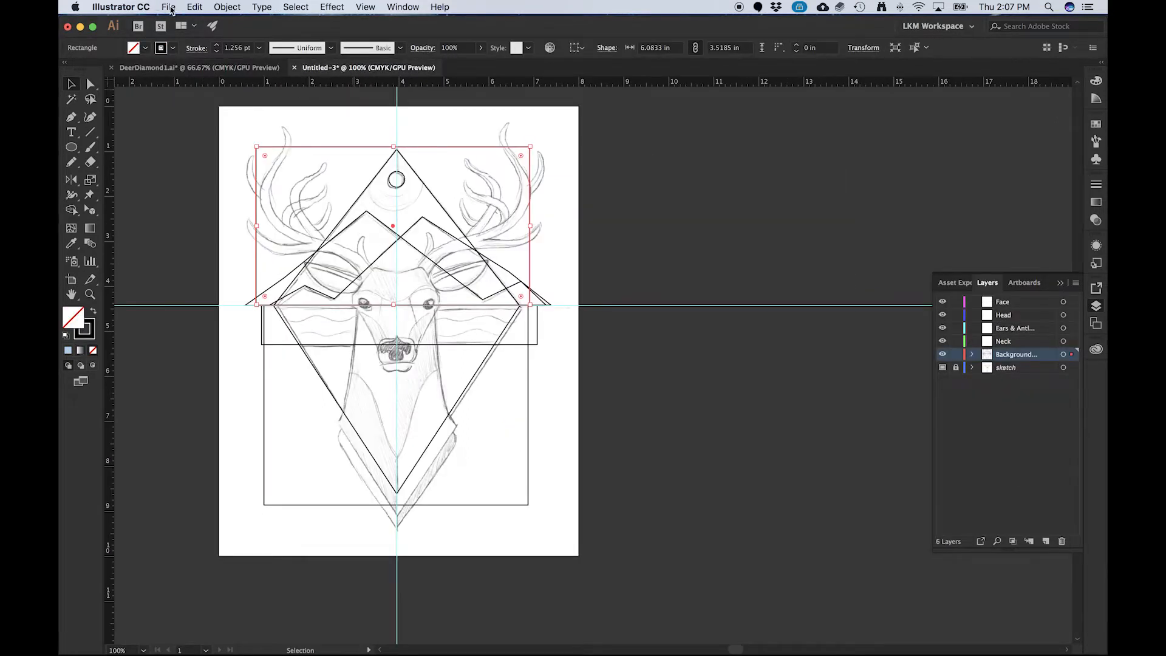
click(170, 7)
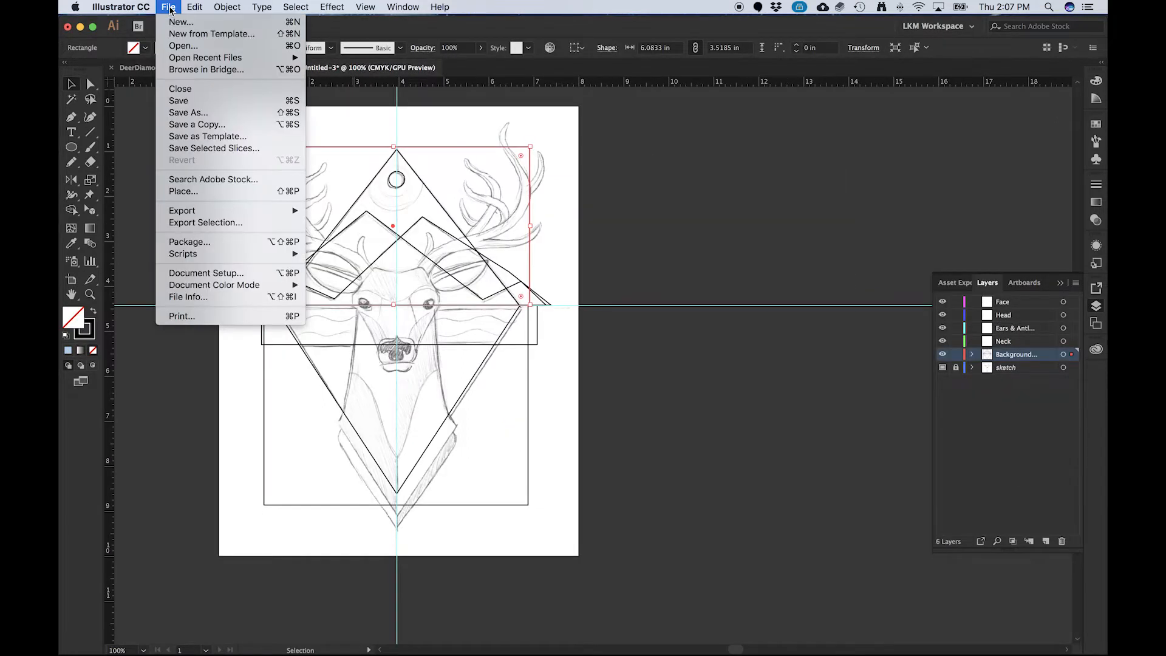
click(186, 114)
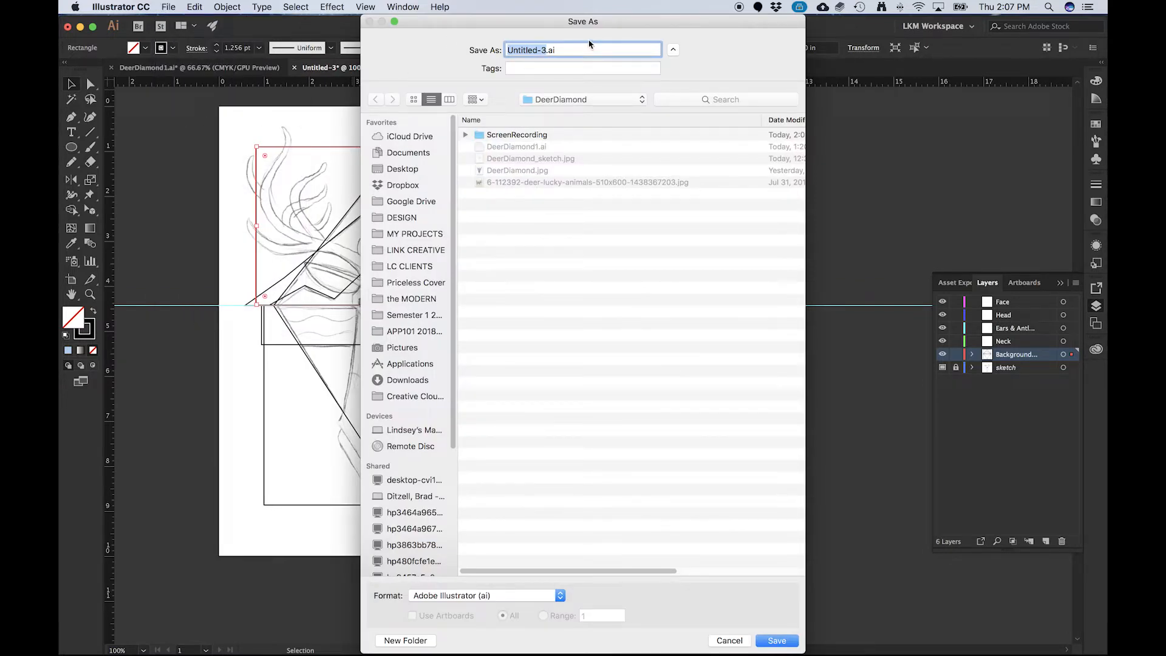
text(DeerDiamond_1)
click(776, 638)
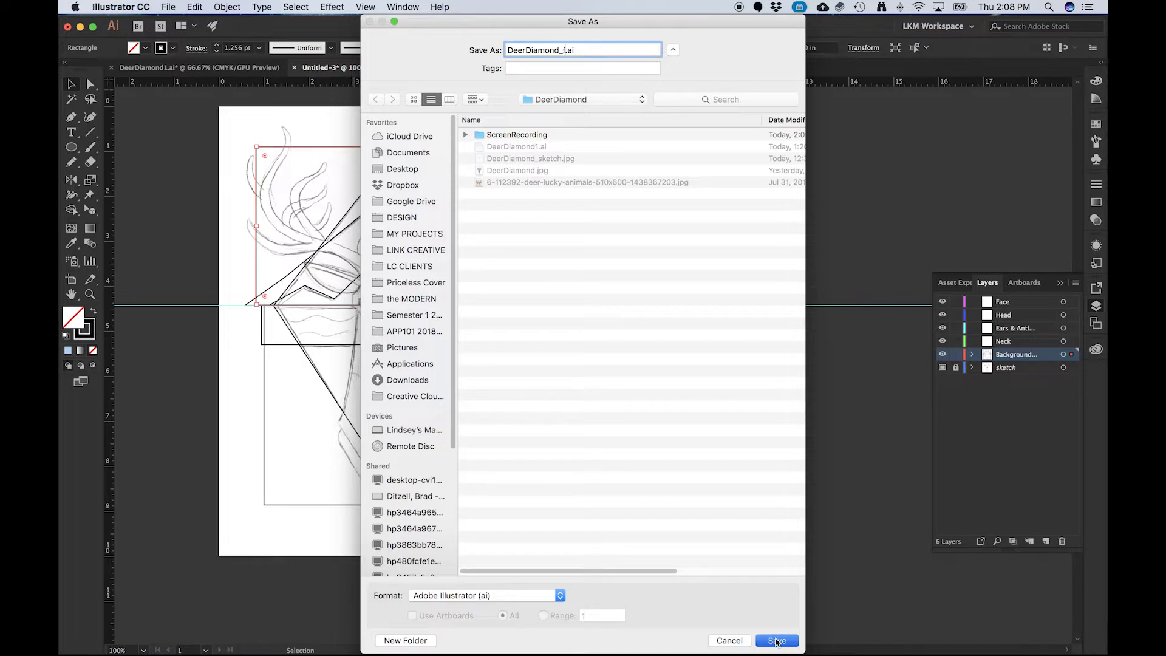
key(Return)
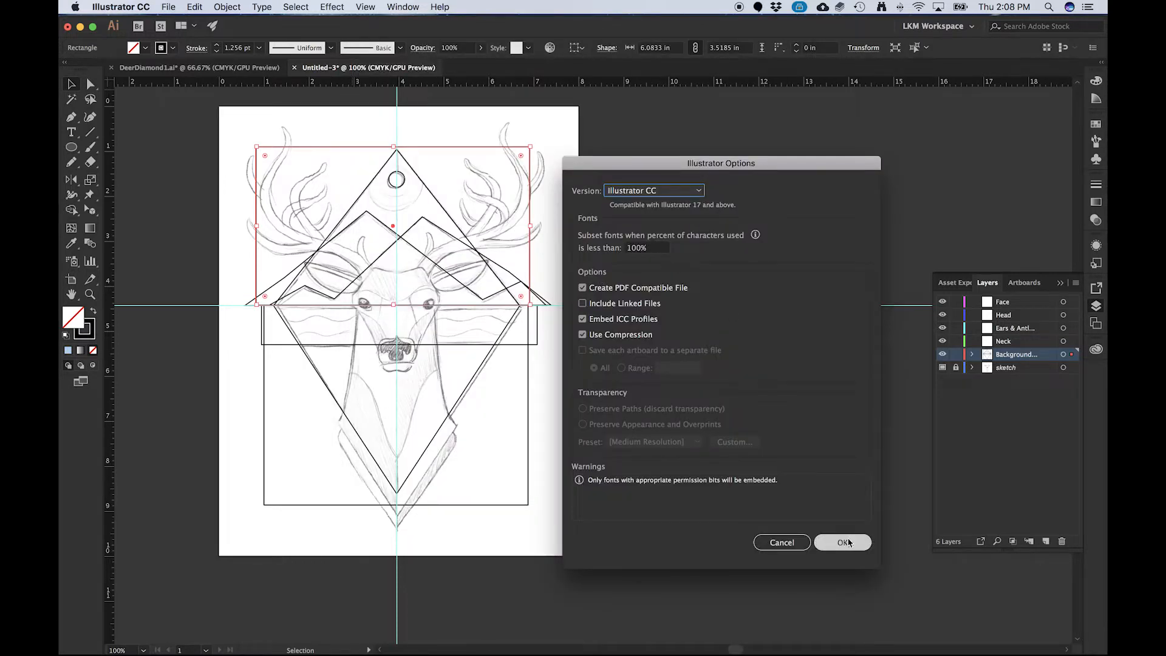
- Examine the sky rectangle, the diamond clipping shape and the water's wave groups in the DeerDiamond1.ai reference artwork
click(219, 67)
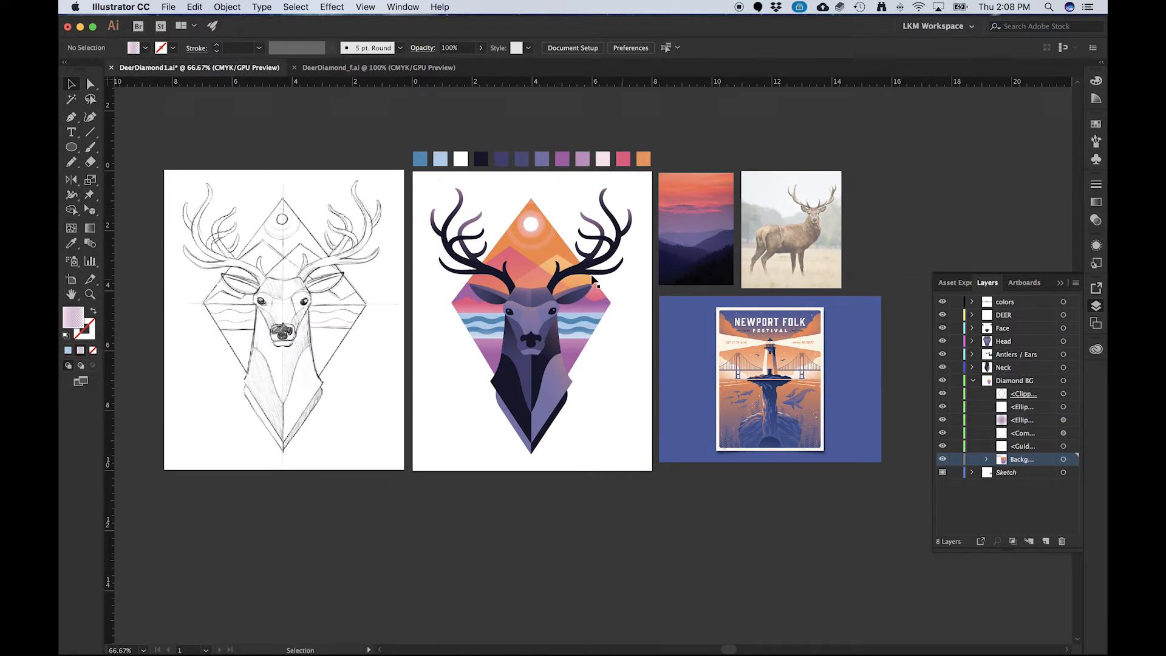
click(567, 252)
click(568, 253)
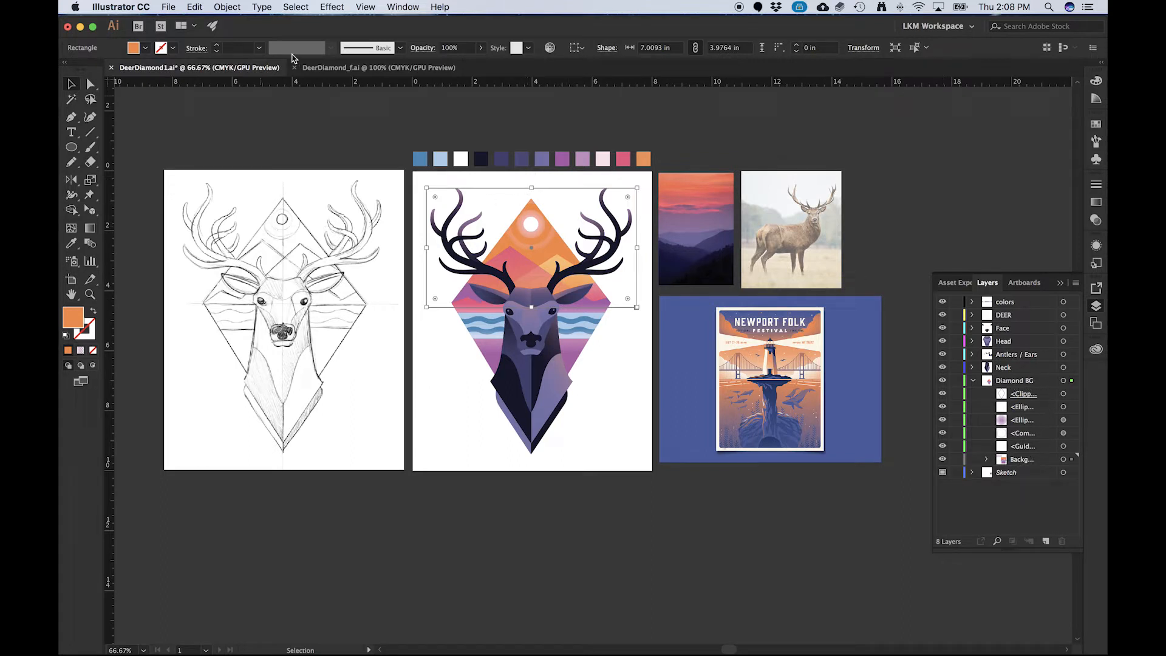
click(479, 343)
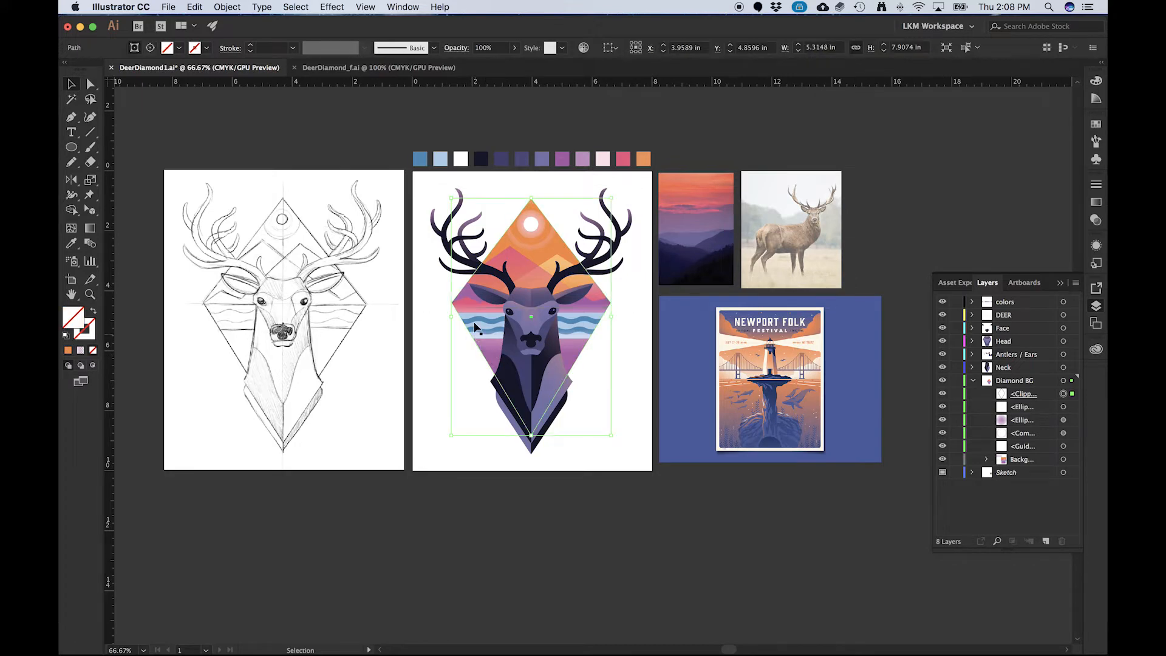
click(467, 321)
click(469, 324)
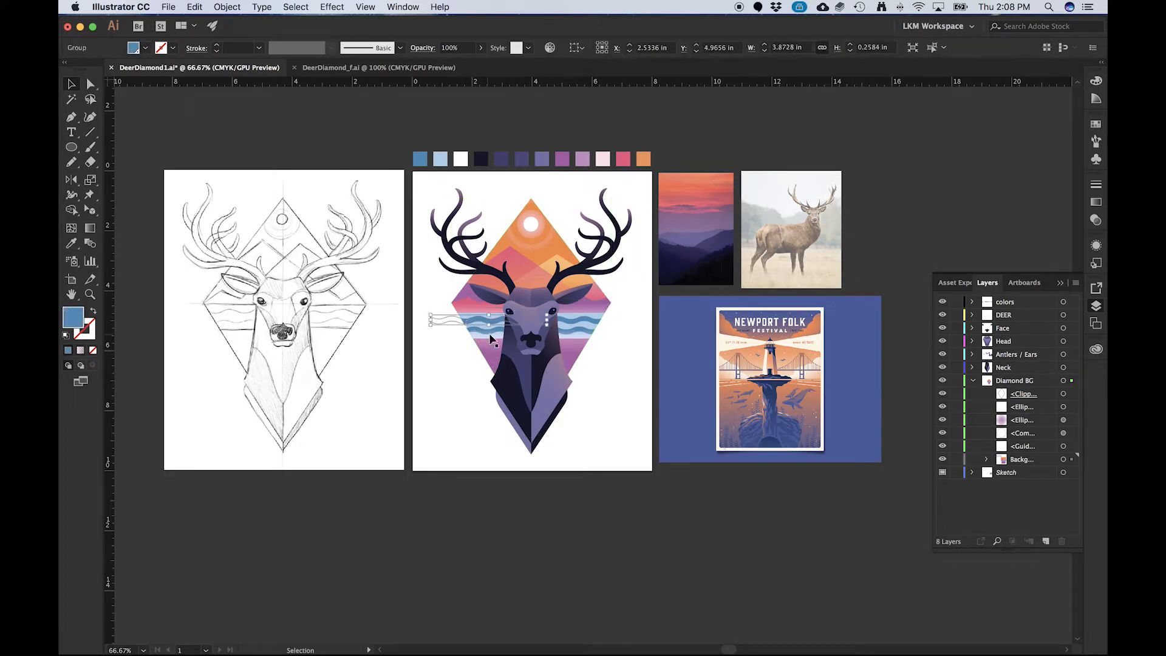
scroll(518, 336, up, 3)
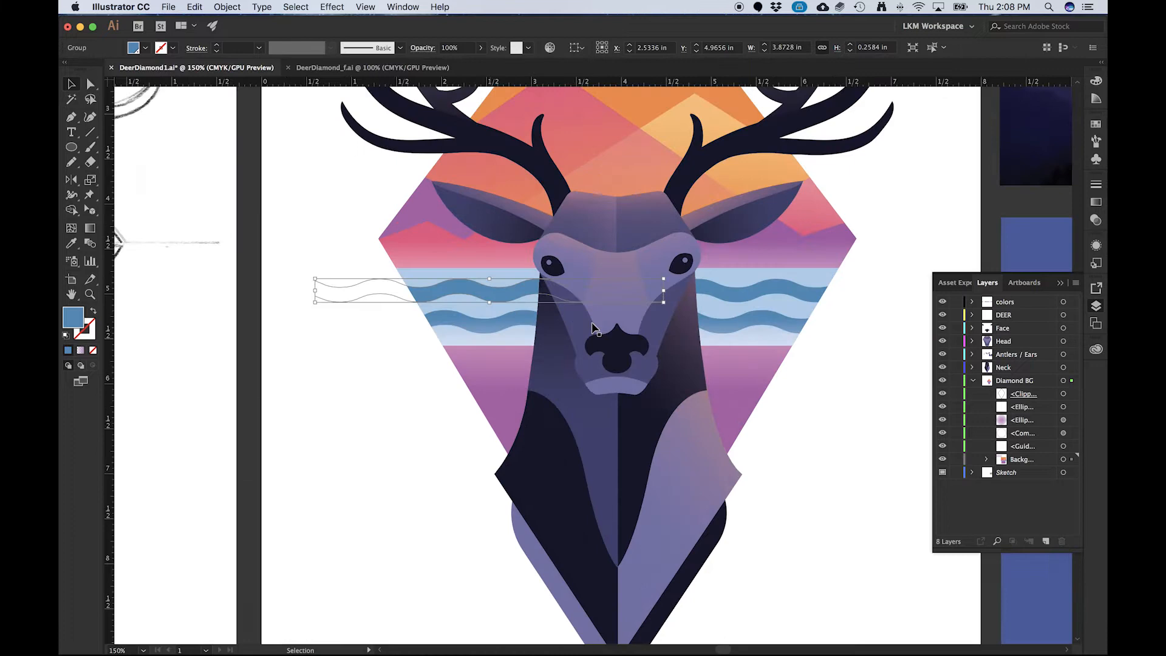
click(800, 279)
scroll(272, 279, down, 1)
scroll(272, 279, down, 1)
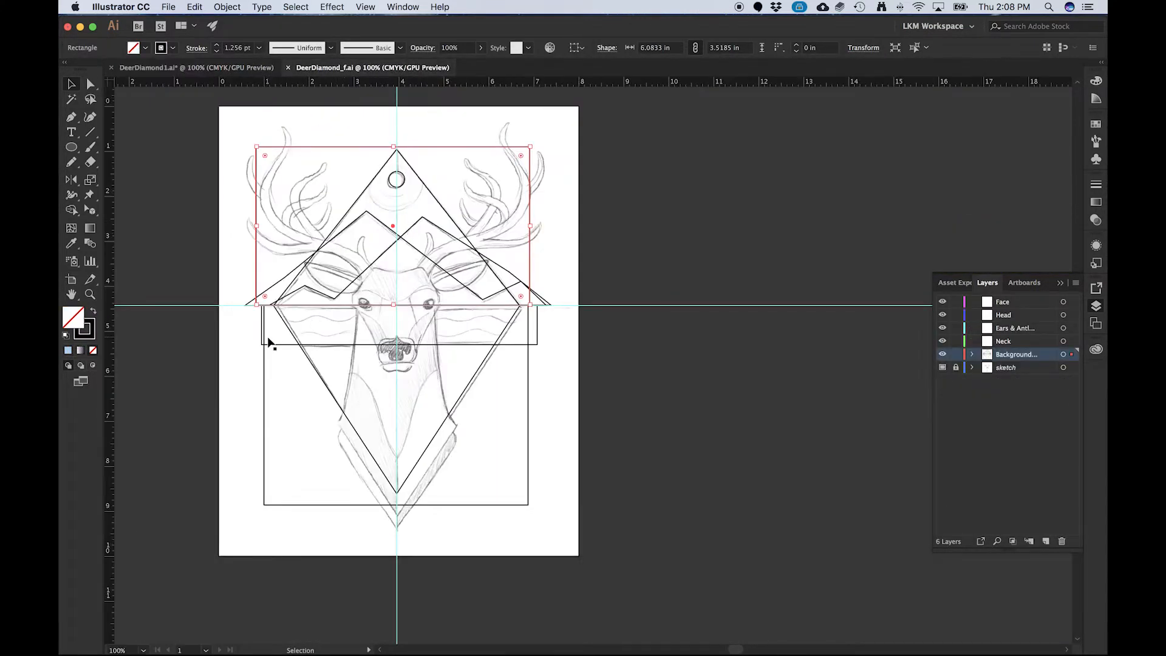
- Return to DeerDiamond_f.ai, deselect the artwork and hide the background layer so only the sketch shows
click(273, 344)
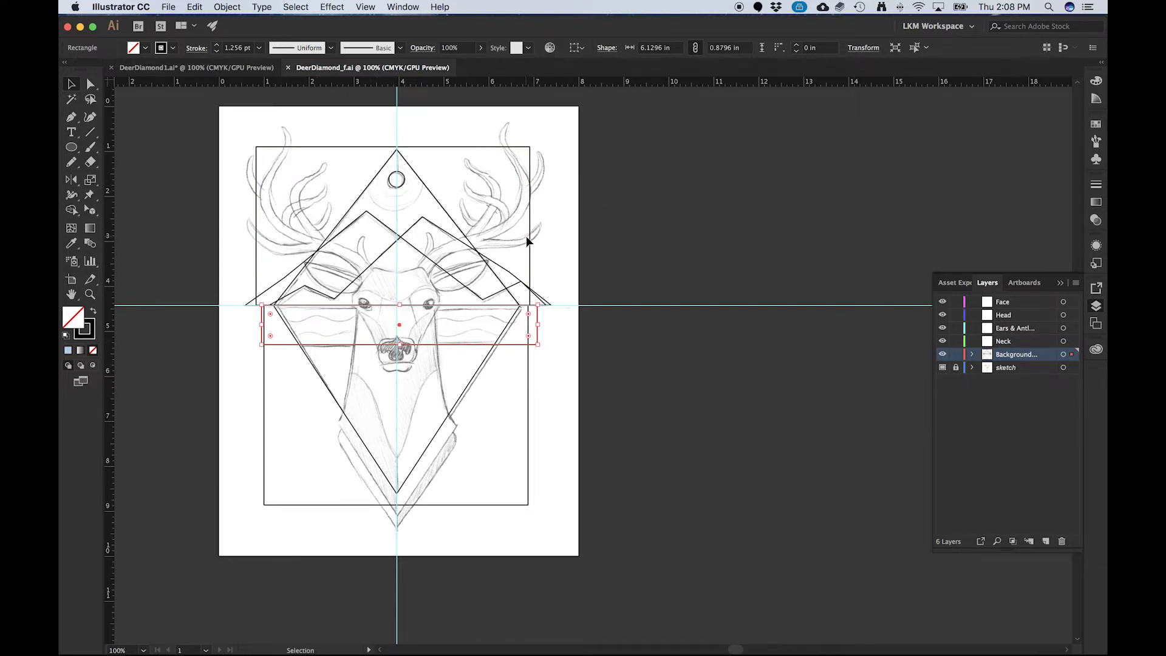
click(235, 433)
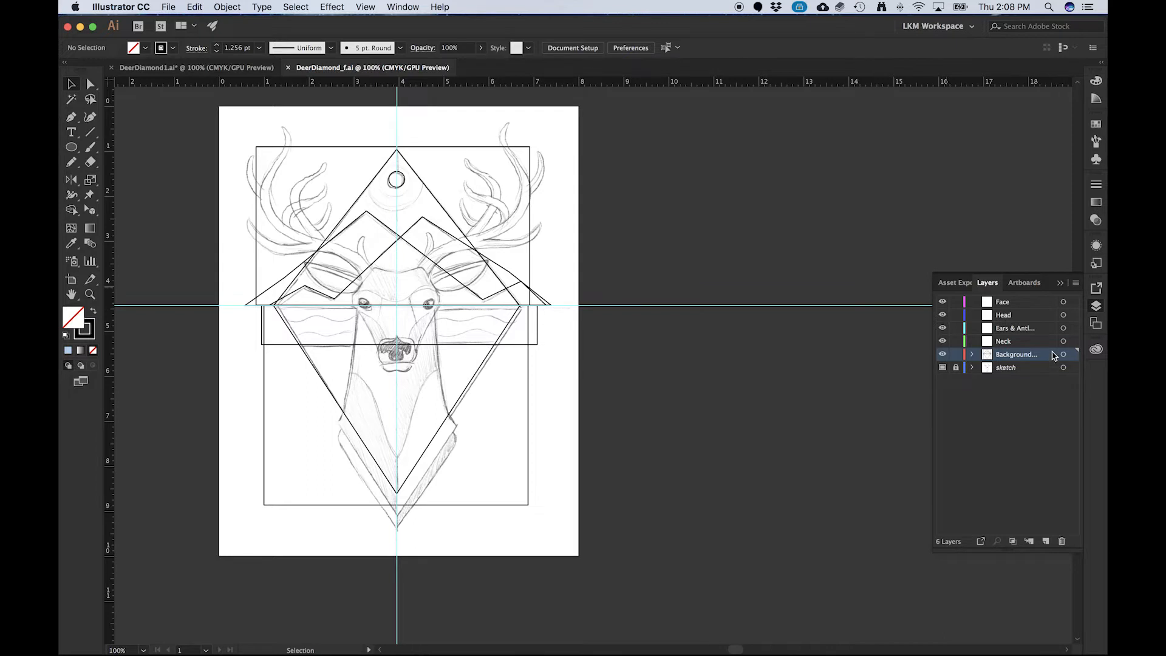
click(942, 354)
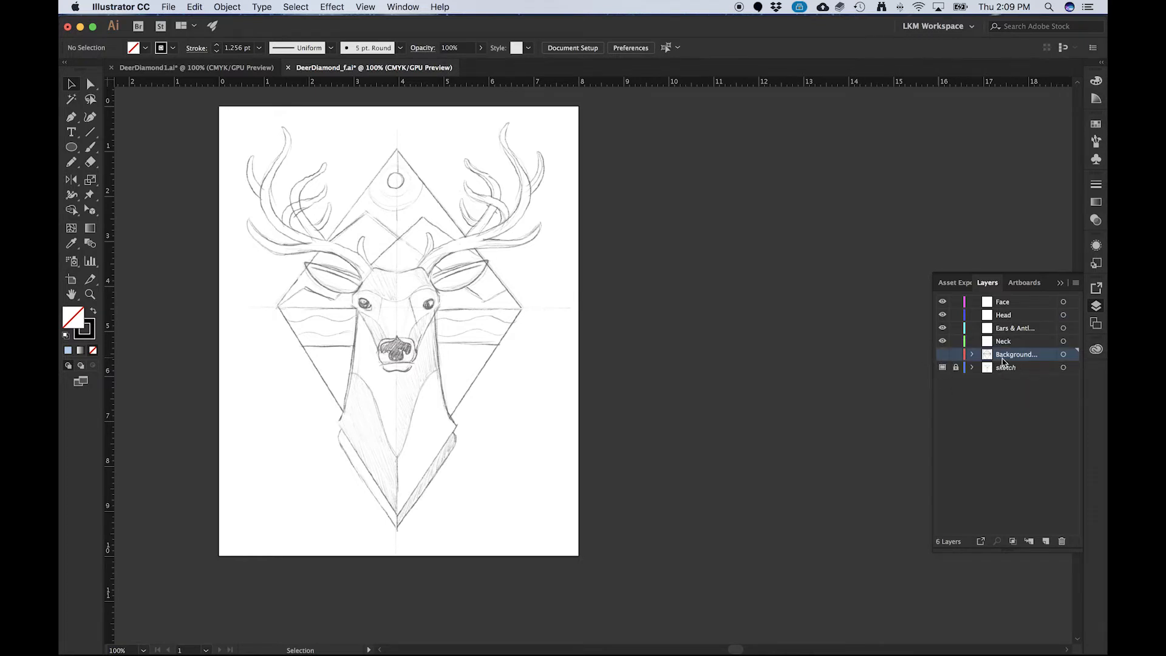
click(942, 356)
click(942, 355)
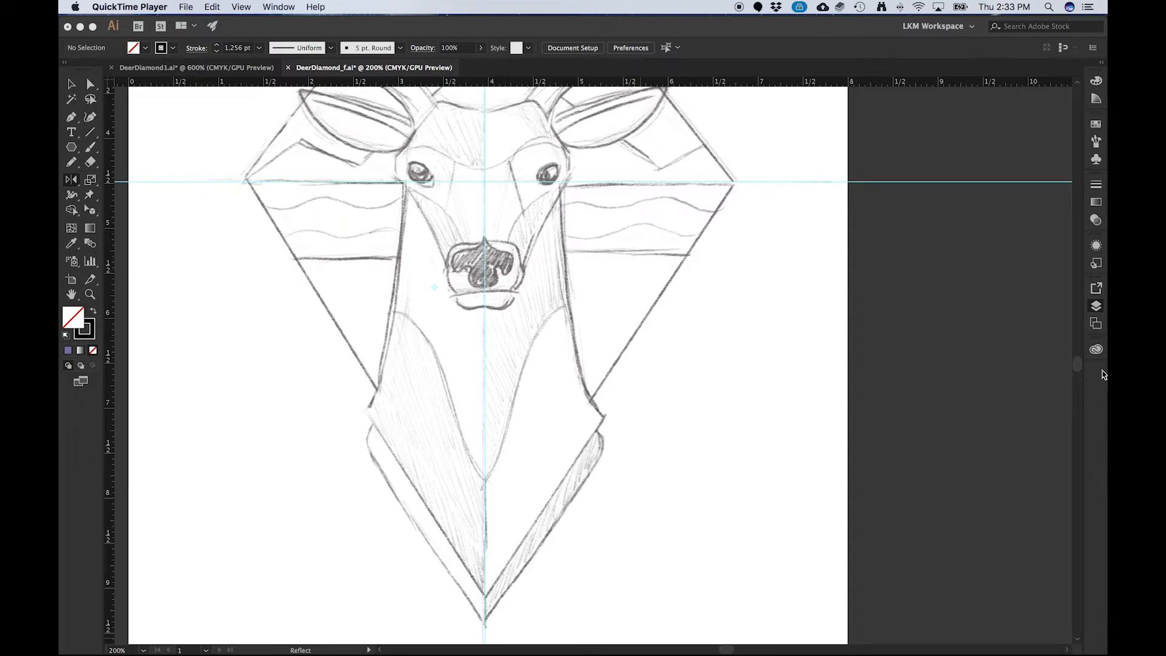
- Display the Pathfinder controls alongside the layer list
click(274, 8)
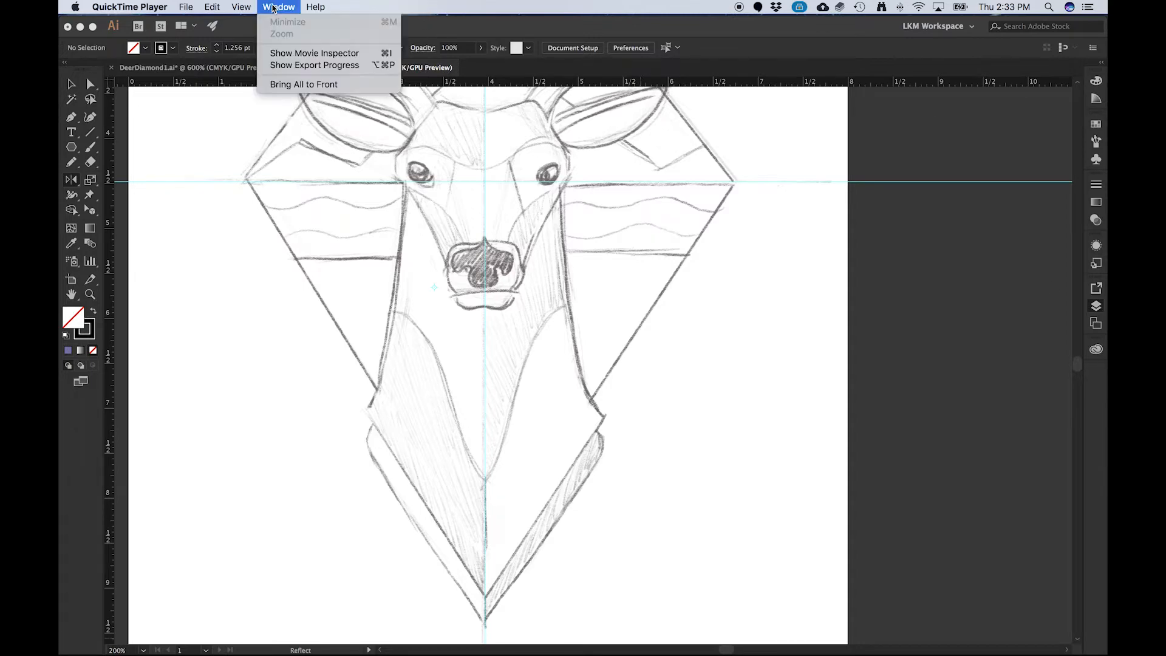
click(521, 280)
click(403, 8)
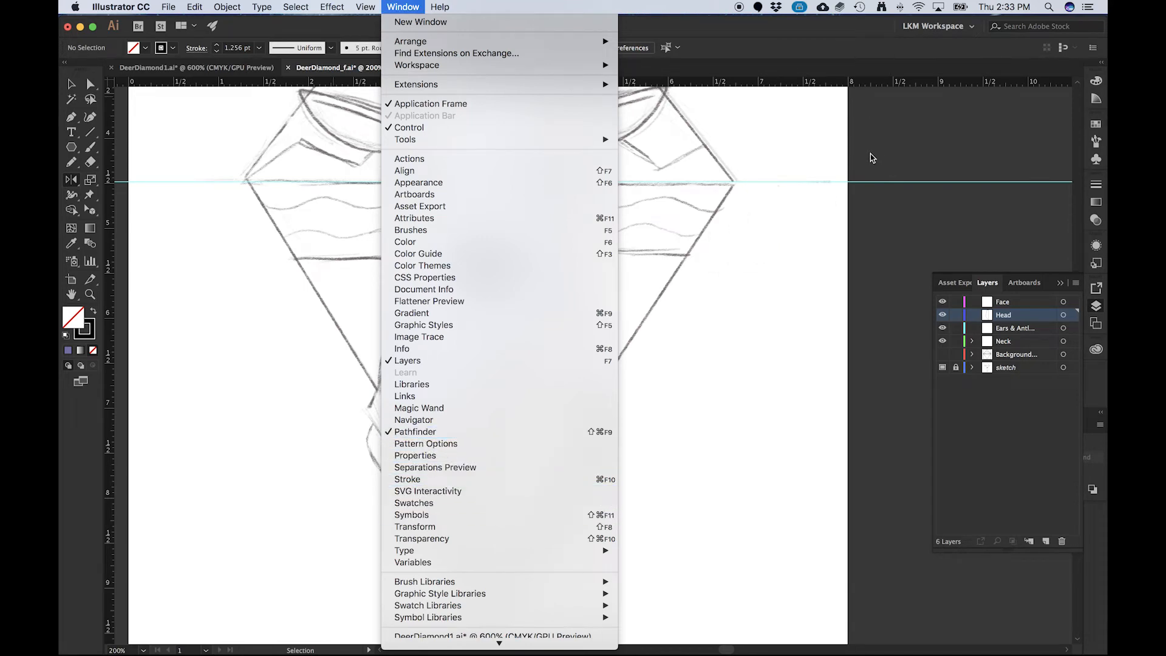
click(1094, 484)
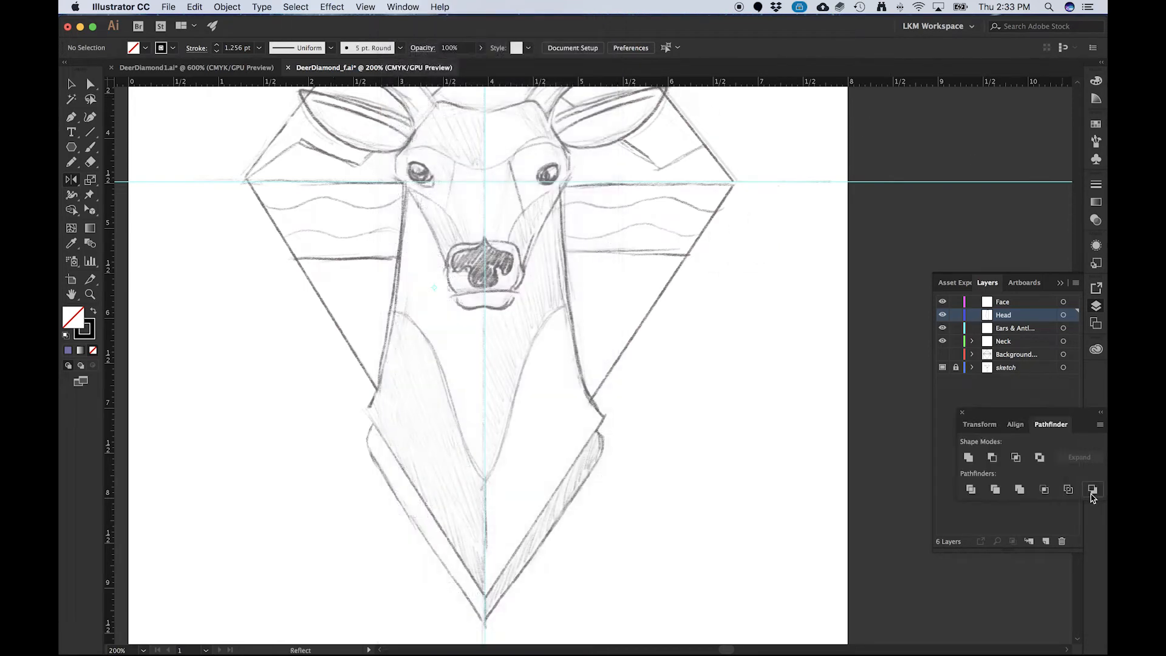
click(1093, 490)
click(699, 359)
- Trace the left neck half as a closed Pen path overlapping the centre guide, lower tip at about X 3.96, Y 9.11 in, and refine its shoulder curve
key(v)
click(72, 119)
click(410, 158)
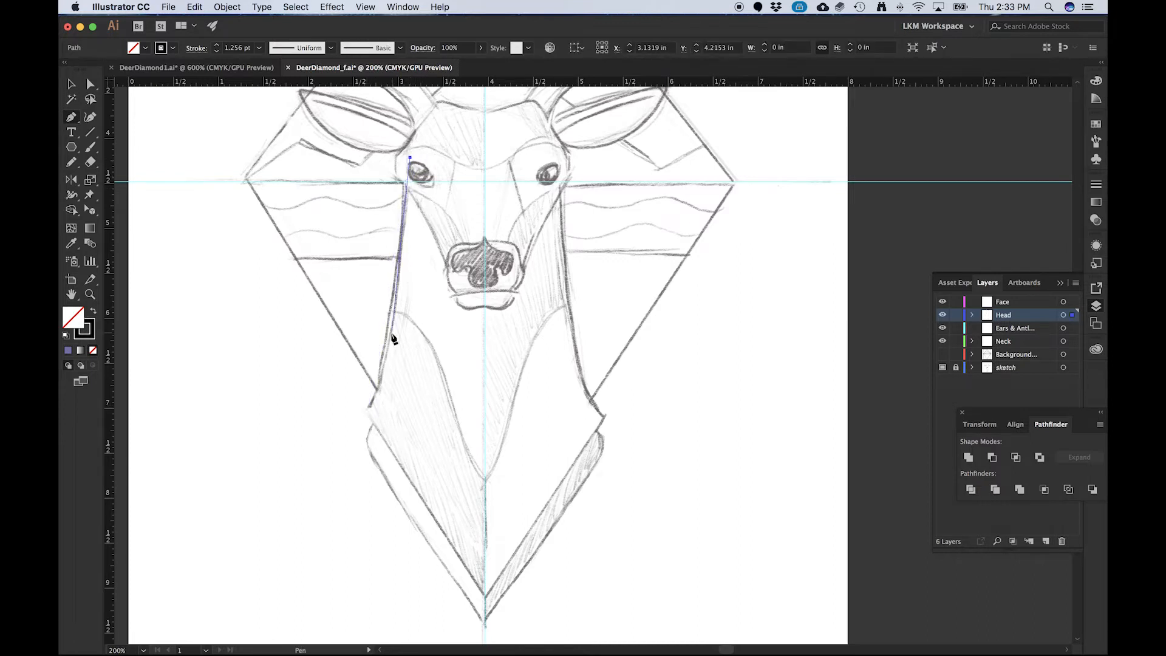
drag(369, 405, 334, 447)
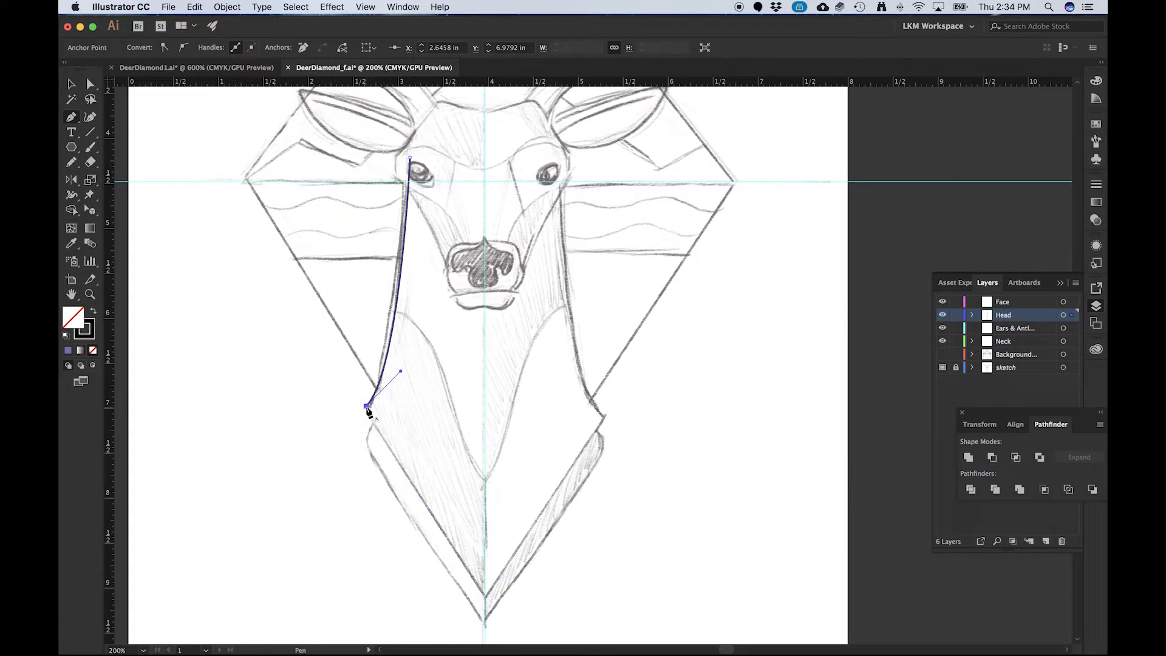
click(368, 407)
click(484, 598)
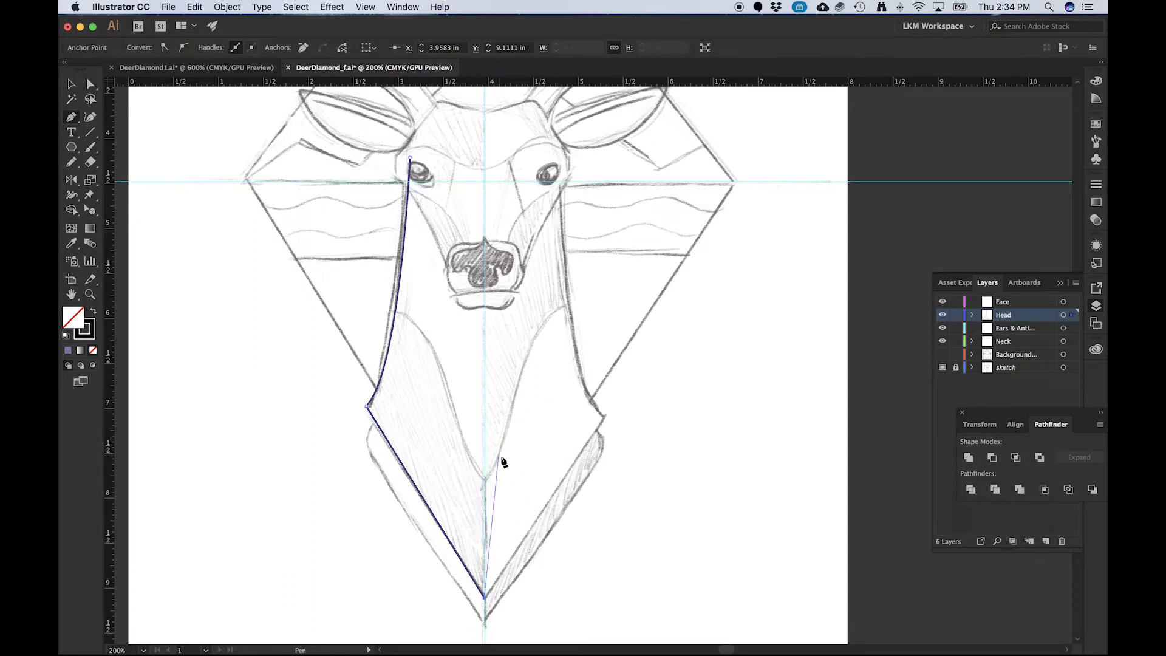
click(510, 327)
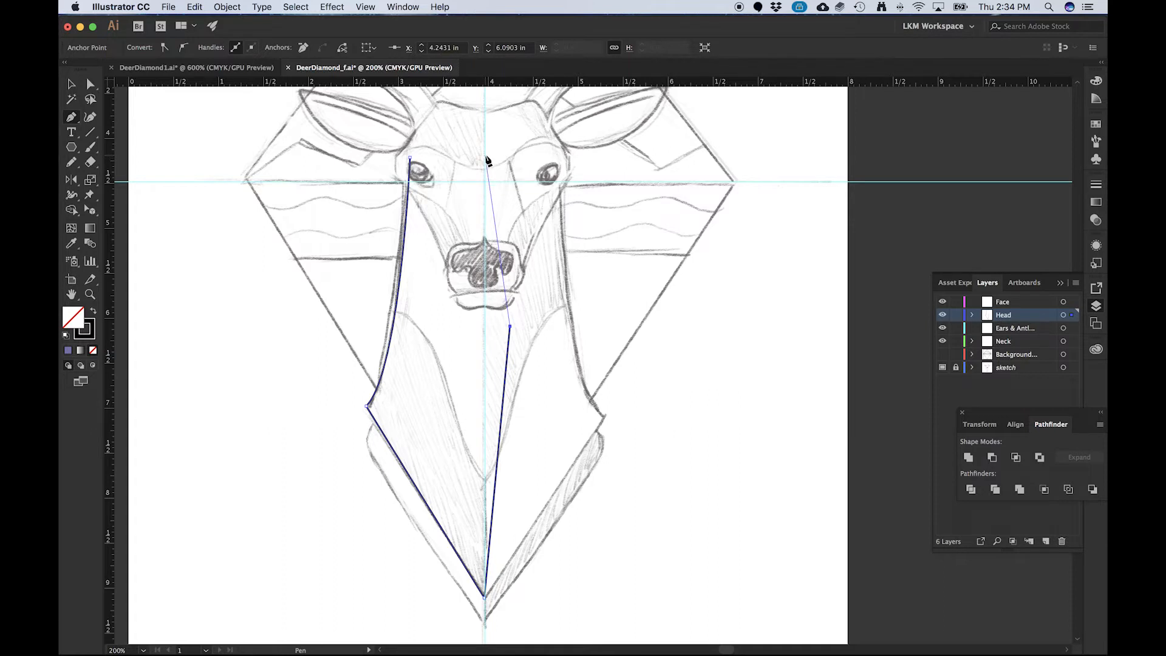
click(485, 155)
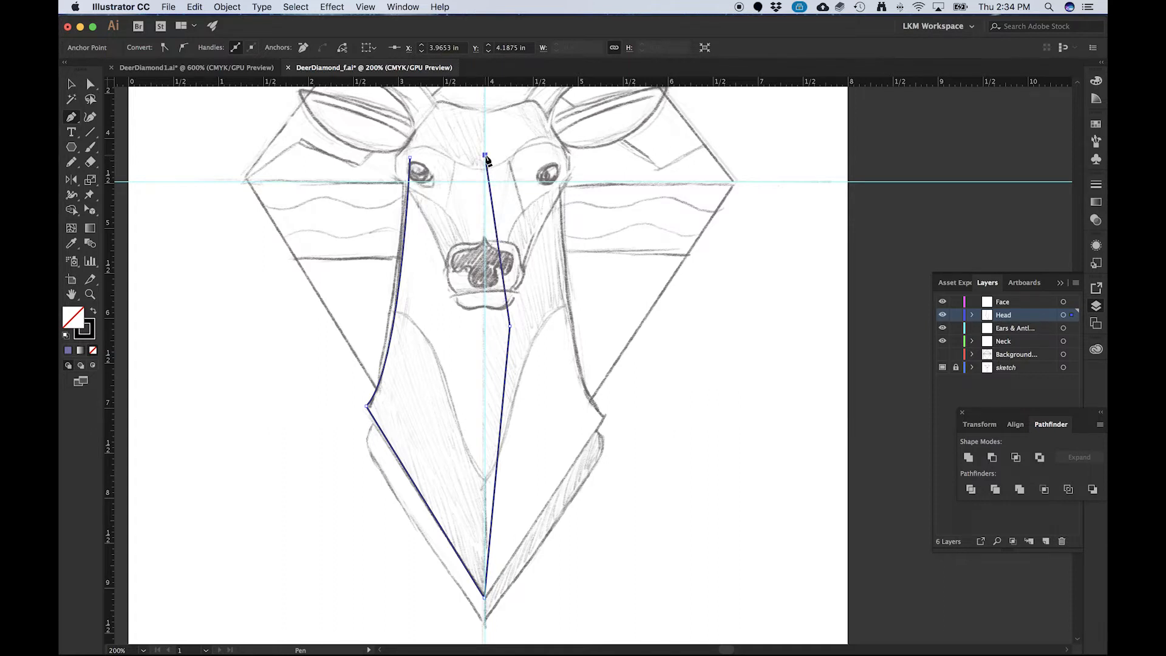
click(411, 158)
key(a)
mouse_move(400, 381)
mouse_down()
mouse_move(398, 395)
mouse_move(403, 378)
mouse_up()
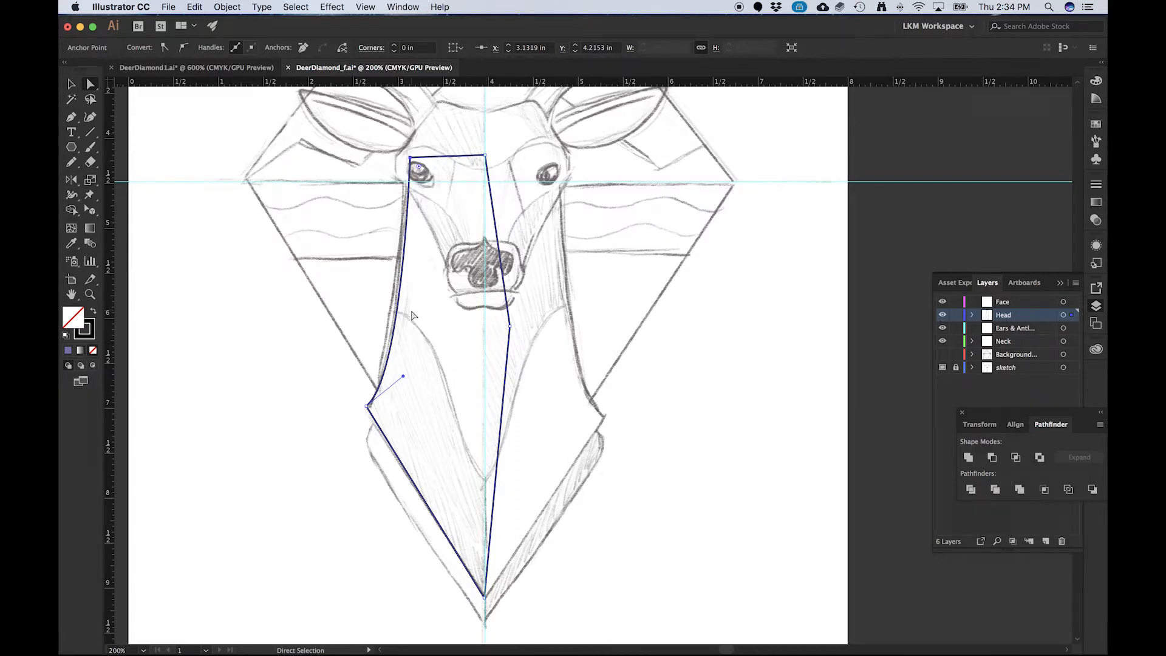
- Deselect the shoulder anchor and select the whole traced left neck half
key(v)
click(294, 330)
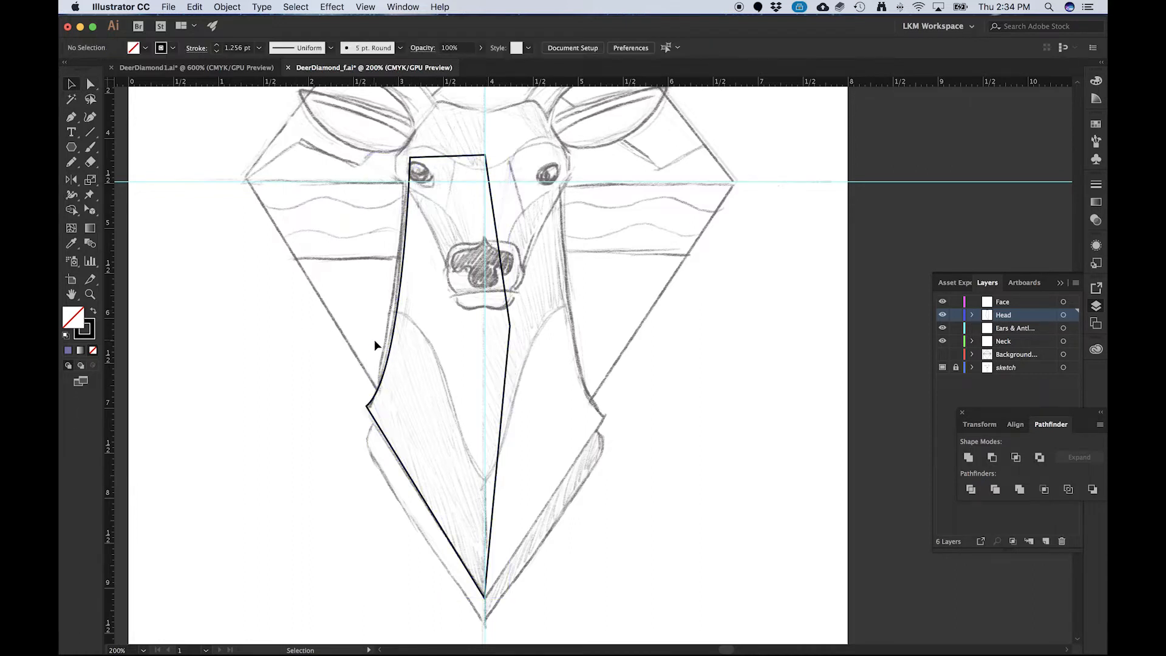
click(392, 351)
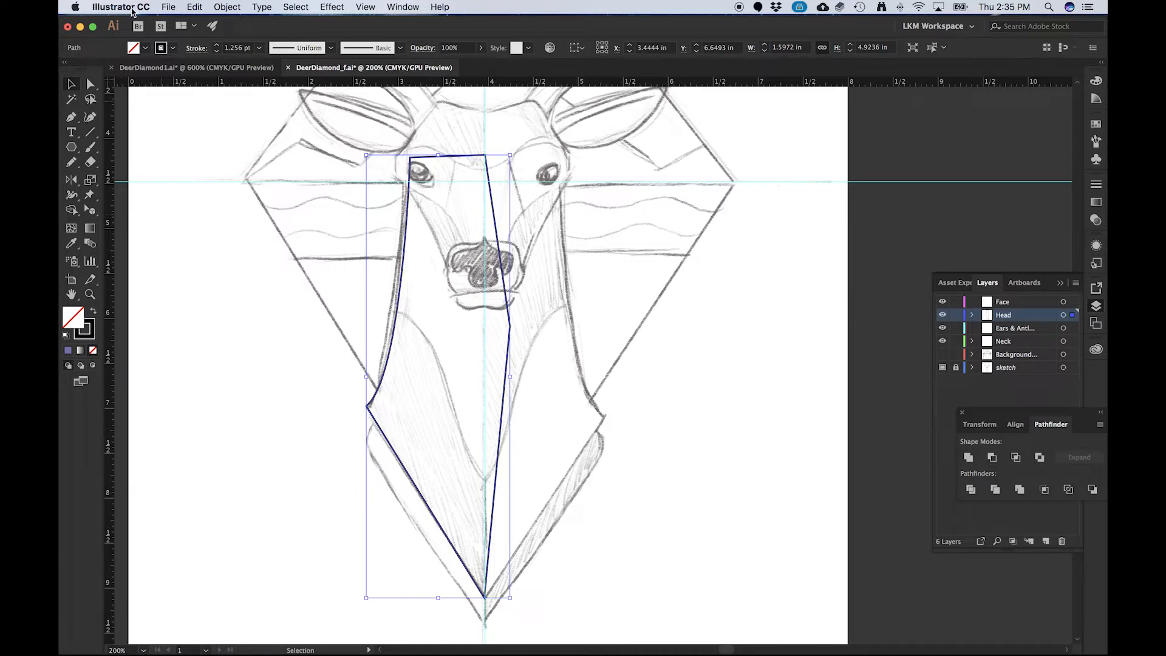
click(237, 8)
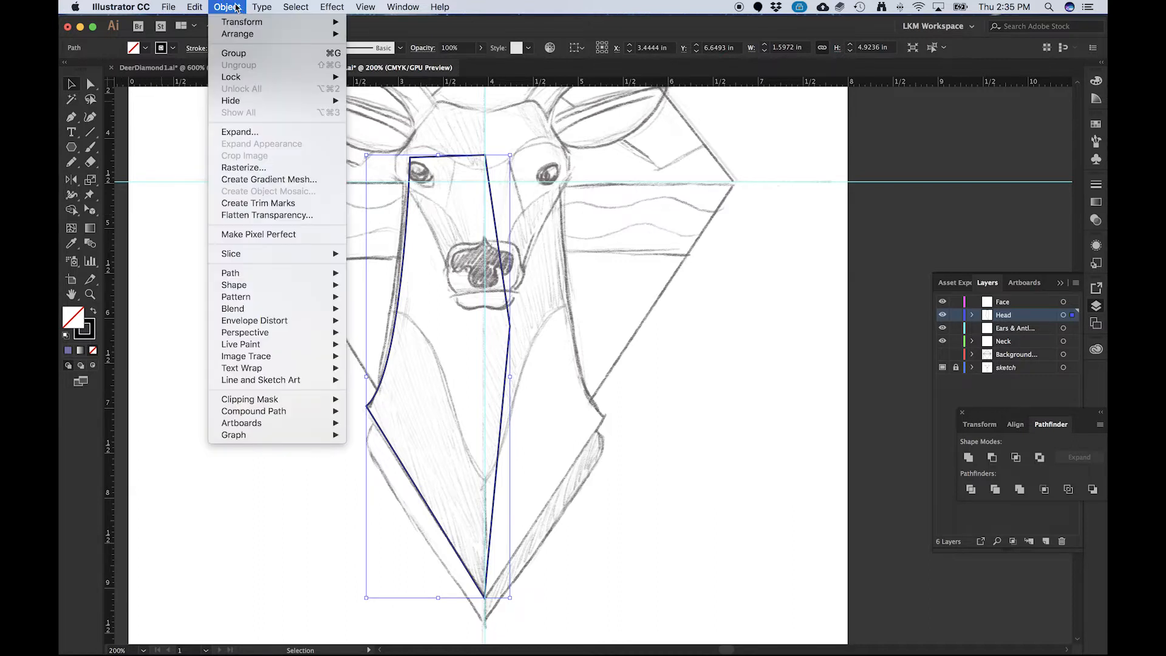
mouse_move(249, 25)
click(371, 68)
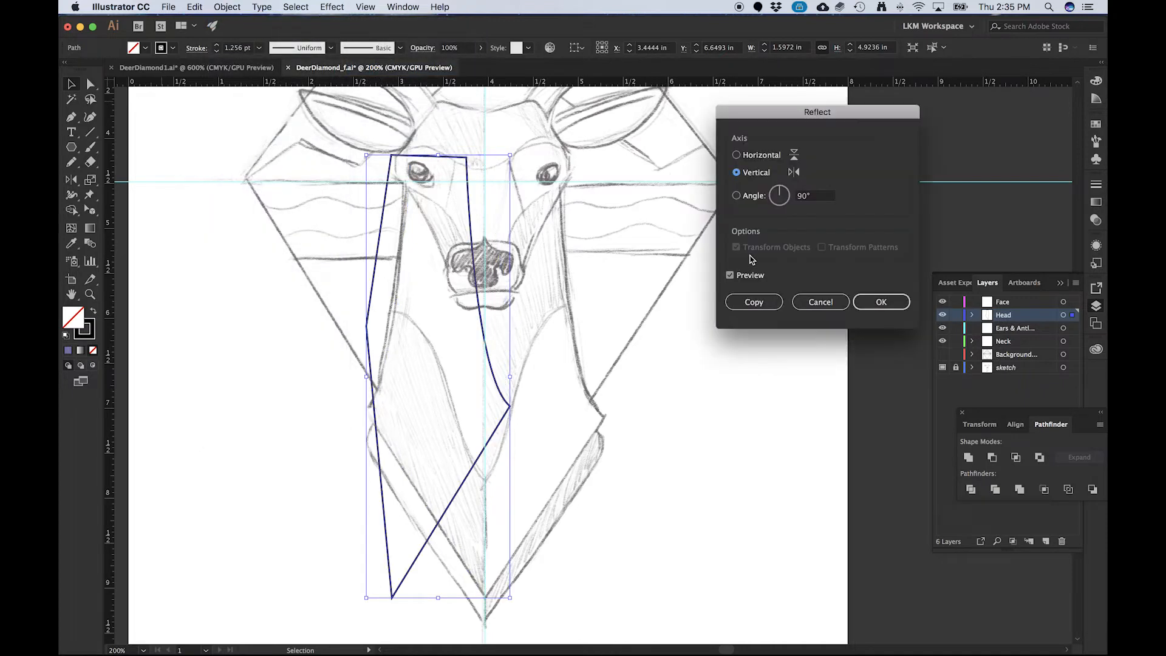
click(818, 308)
click(818, 308)
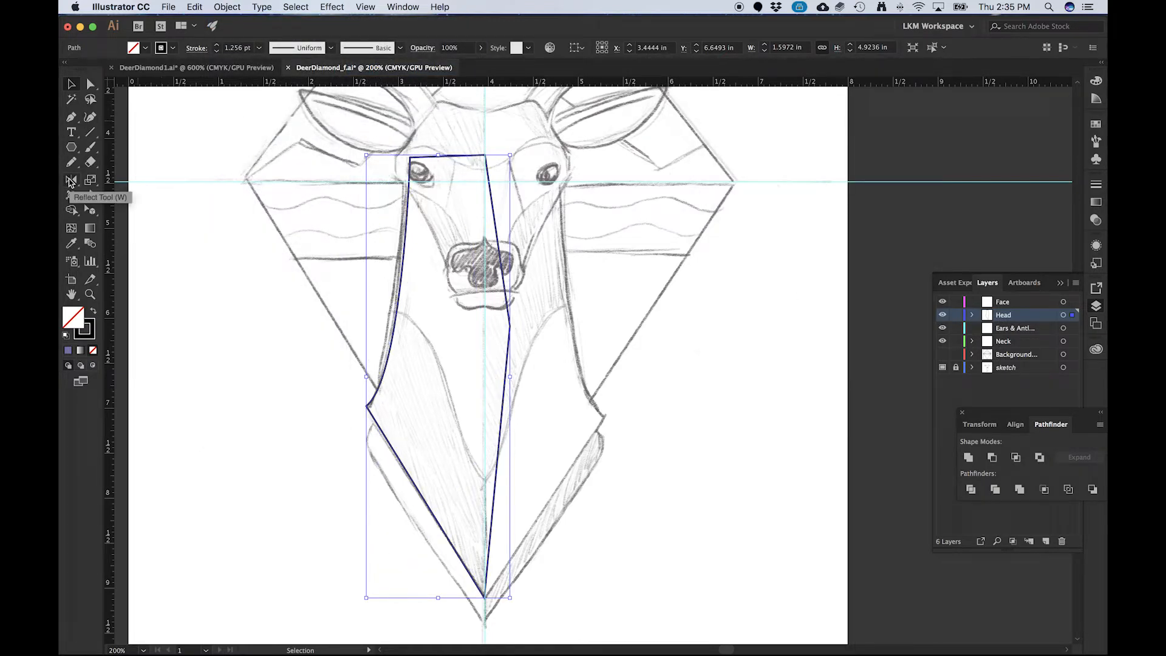
- Make a reflected copy of the left neck half across the vertical axis with the Reflect tool
drag(71, 181, 135, 199)
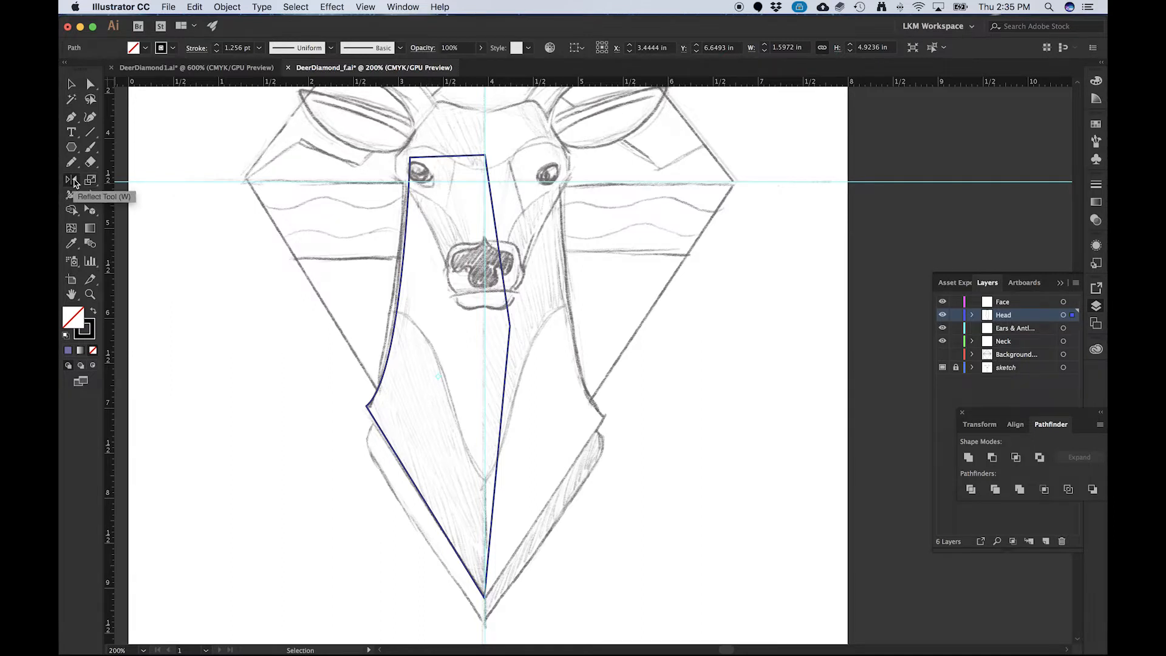
double_click(71, 181)
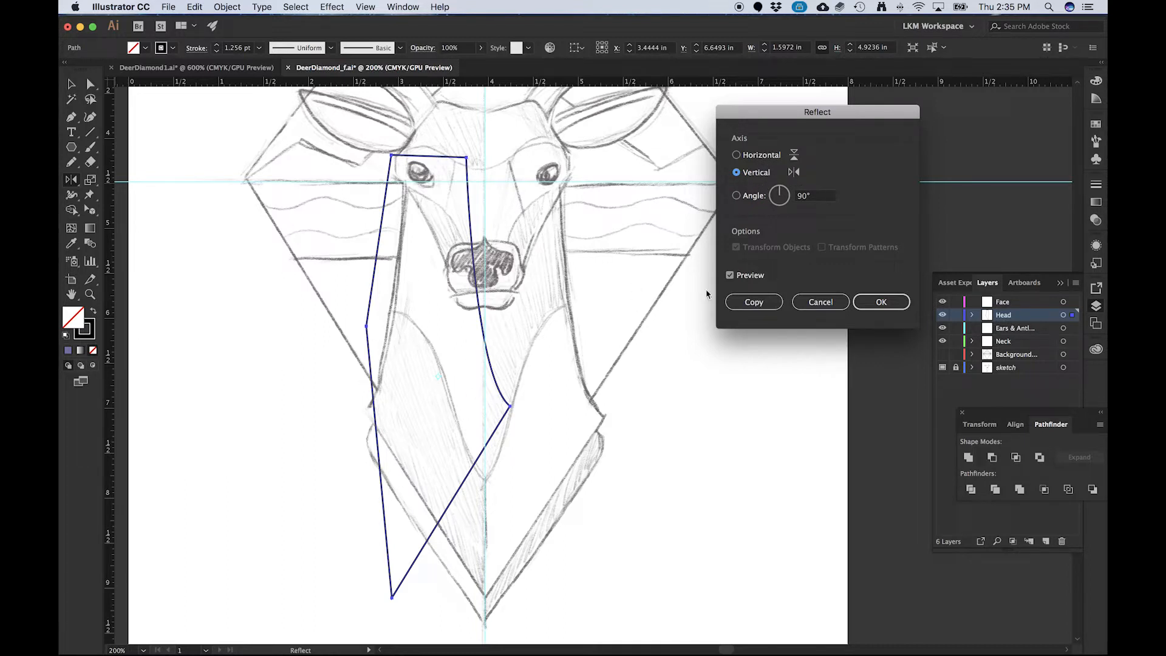
click(759, 302)
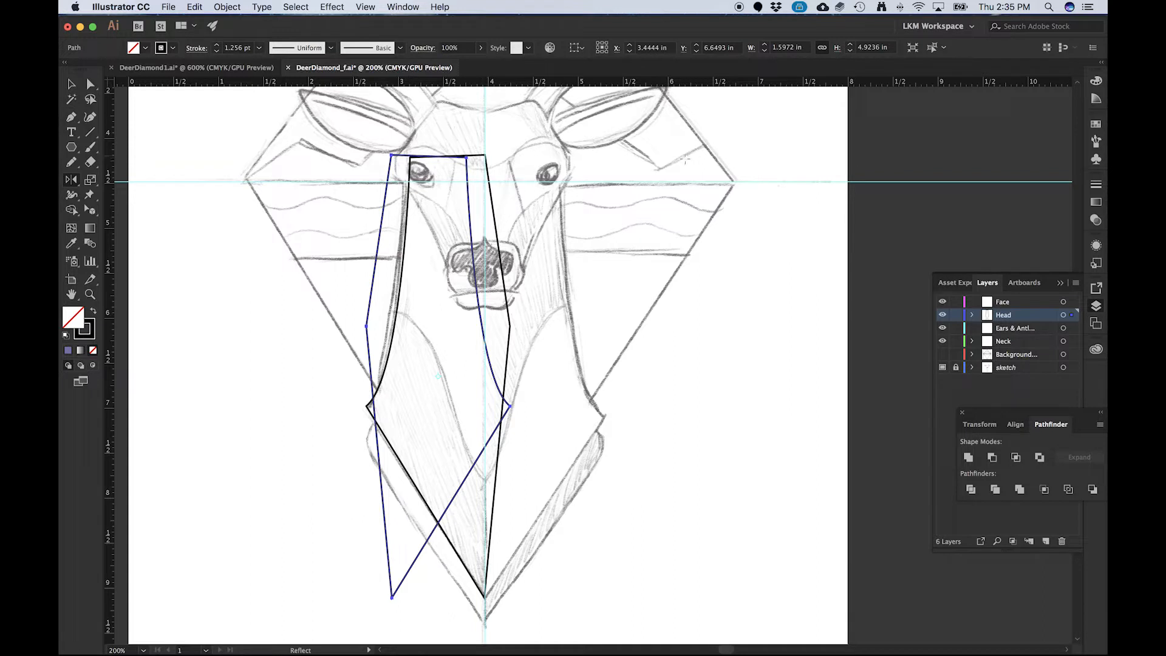
- Move the mirrored neck copy to the other side of the centre guide, aligning the lower tips, with its centre at X 4.4792 in
key(v)
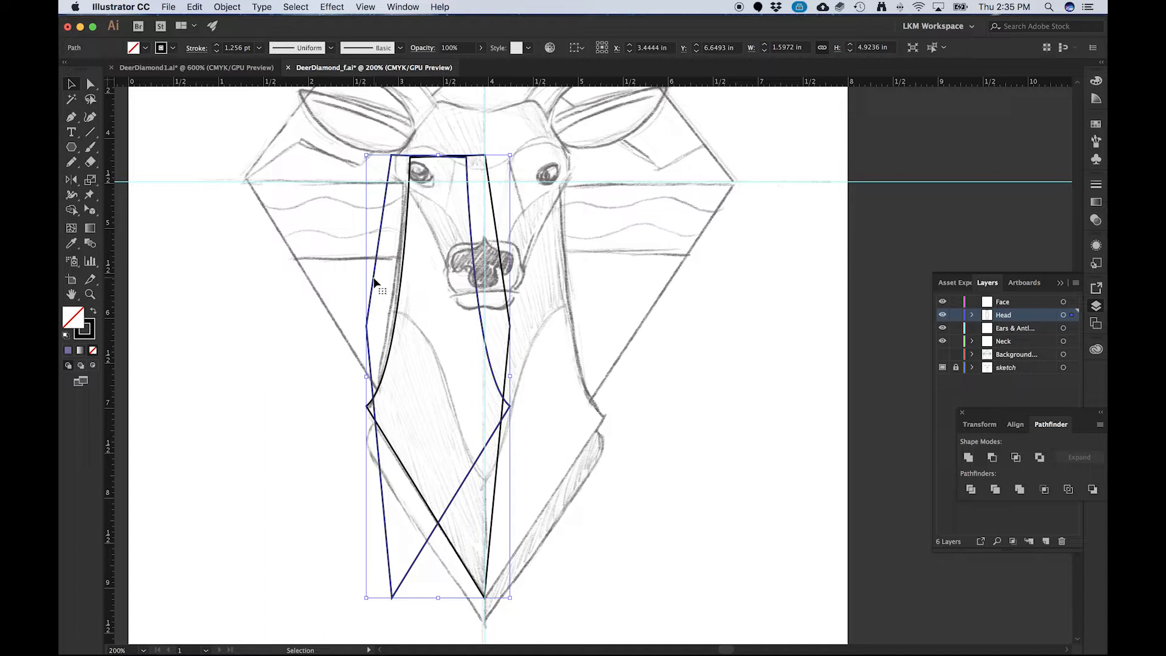
drag(374, 282, 466, 296)
scroll(563, 519, up, 2)
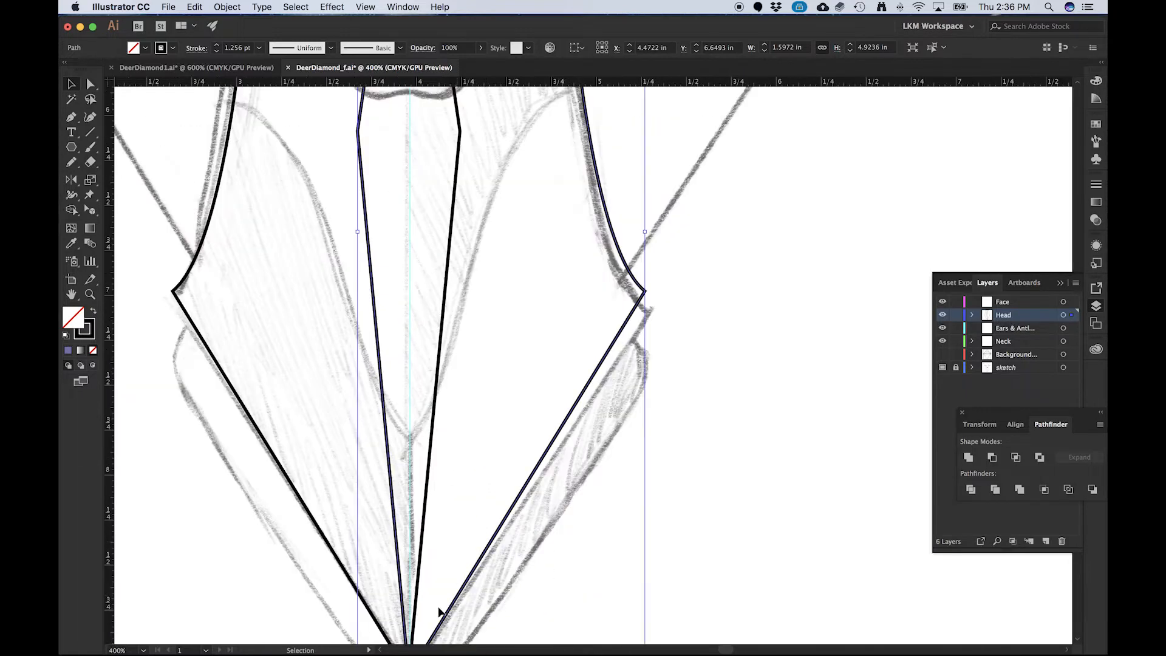
drag(440, 612, 480, 362)
scroll(452, 424, up, 3)
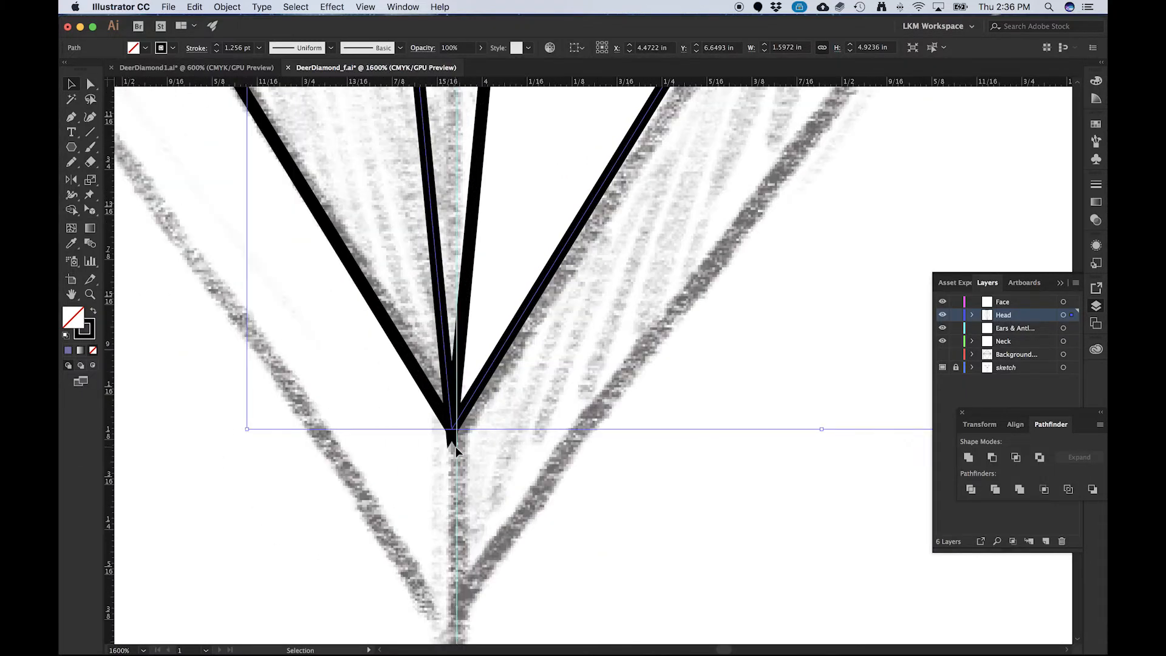
key(Right)
key(Right)
key(Right)
key(Right)
key(Right)
key(Left)
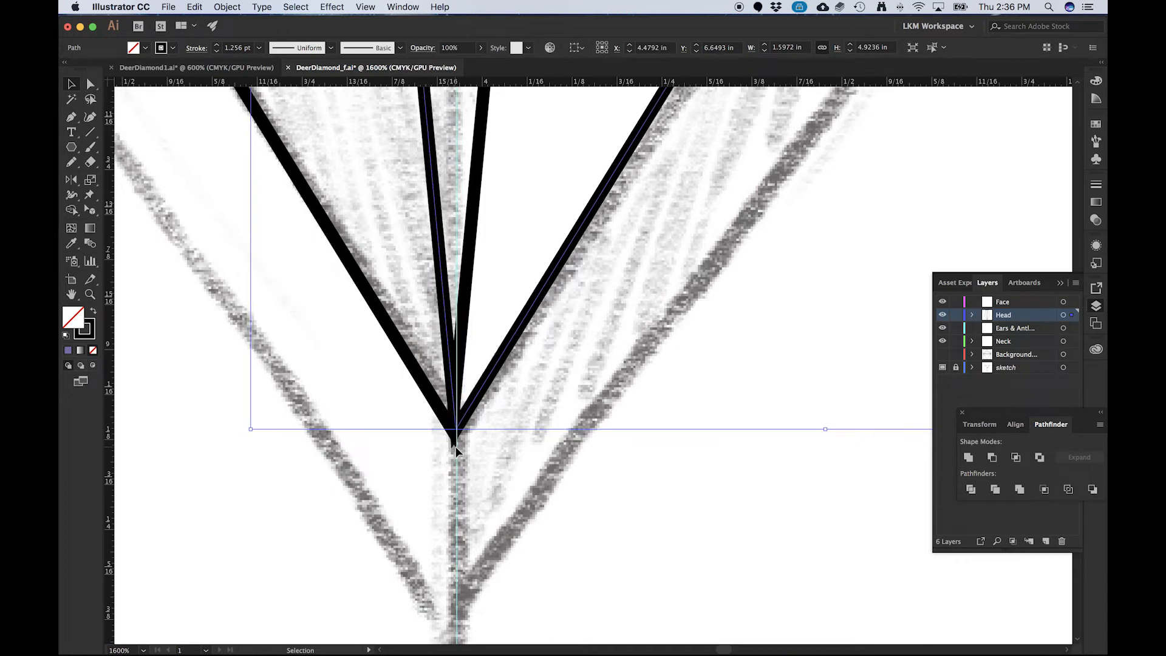
key(Left)
- Select both neck halves and unite them into one shape
scroll(459, 444, down, 5)
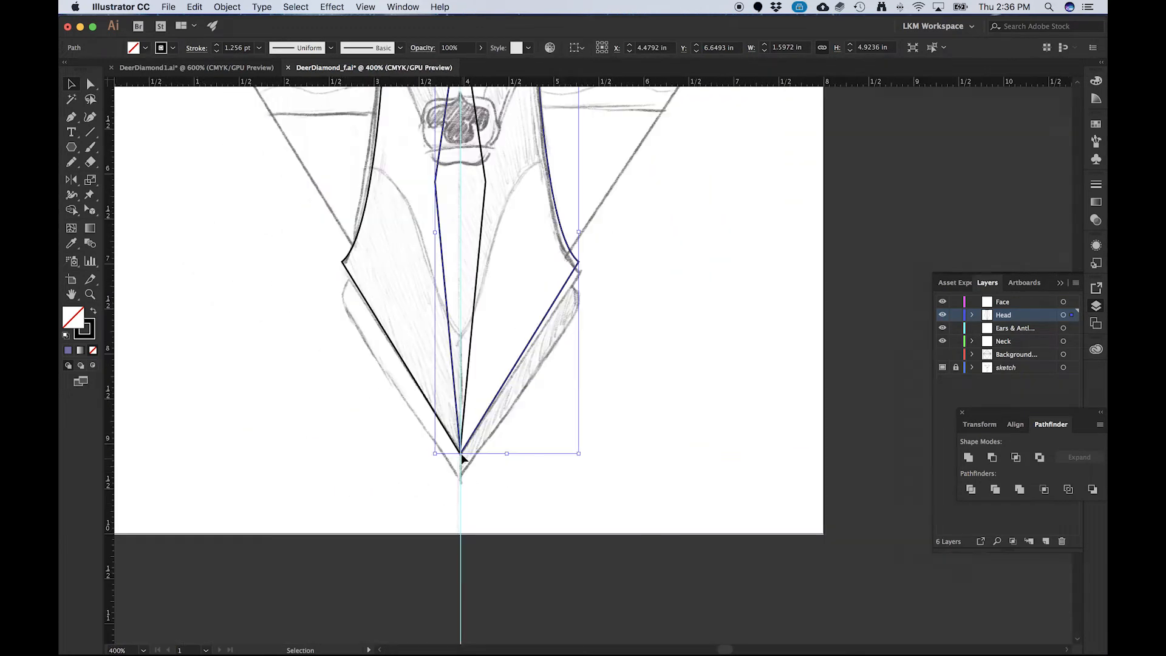
scroll(571, 279, up, 2)
scroll(584, 269, down, 2)
scroll(591, 365, up, 1)
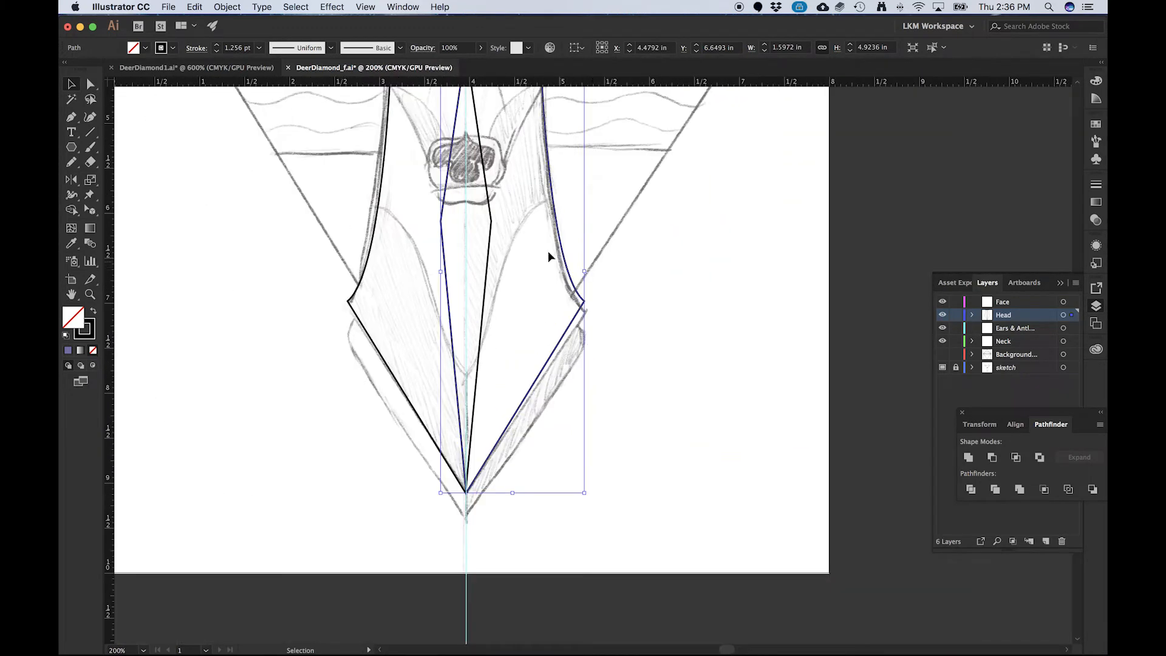
scroll(400, 289, up, 2)
scroll(404, 293, up, 1)
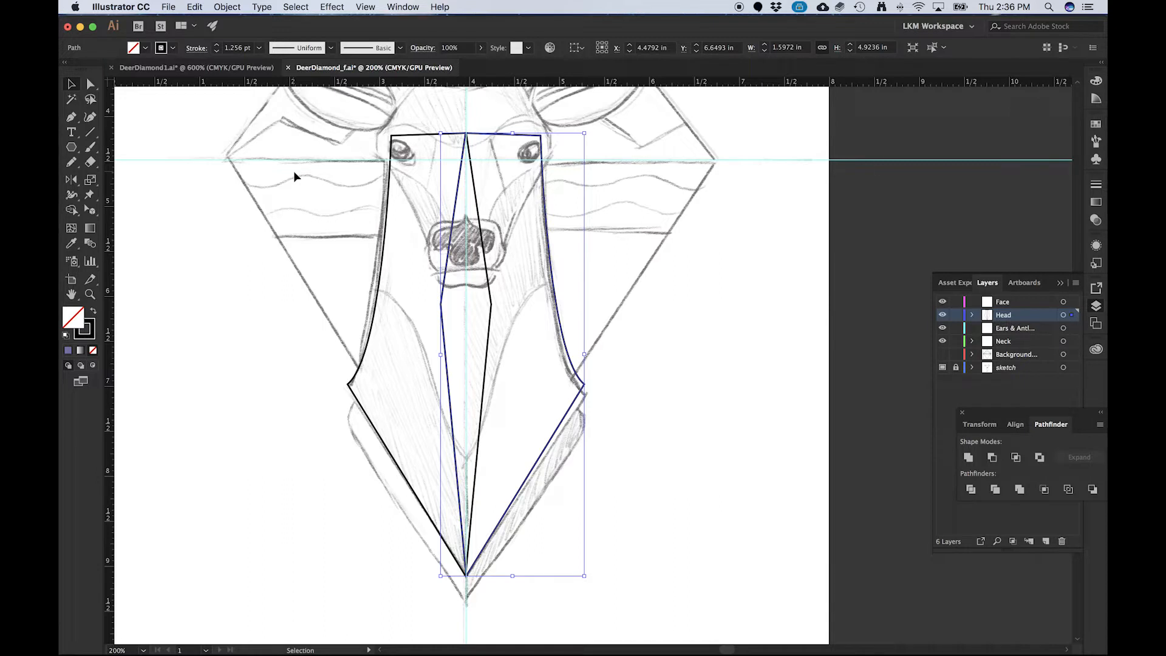
shift+click(366, 349)
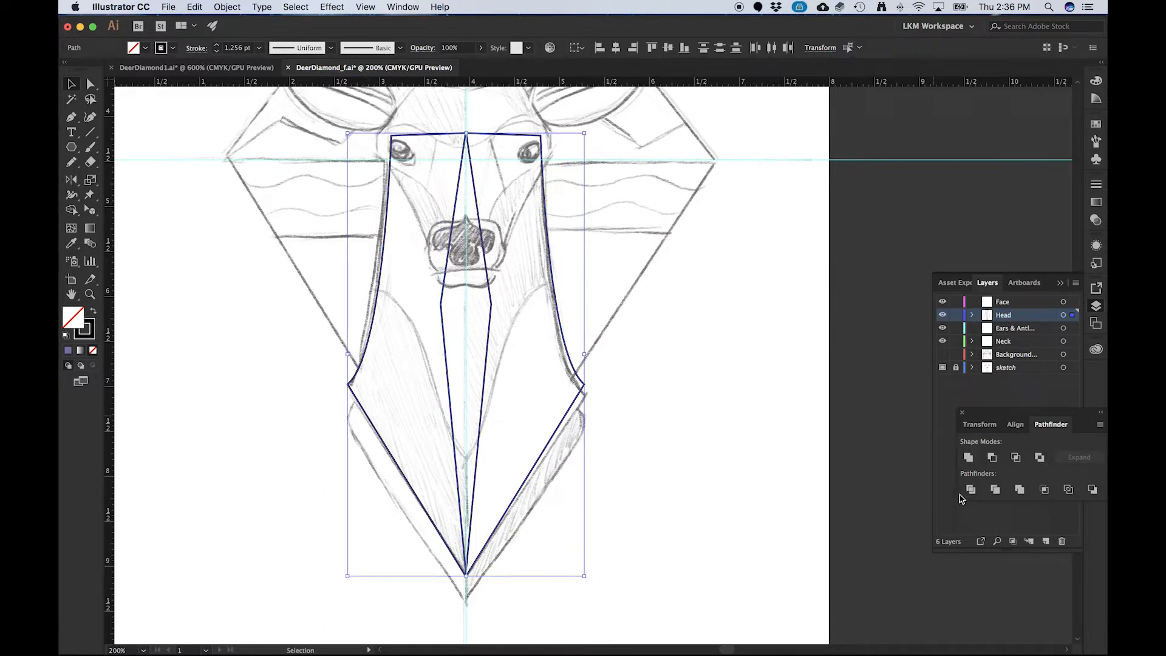
click(969, 458)
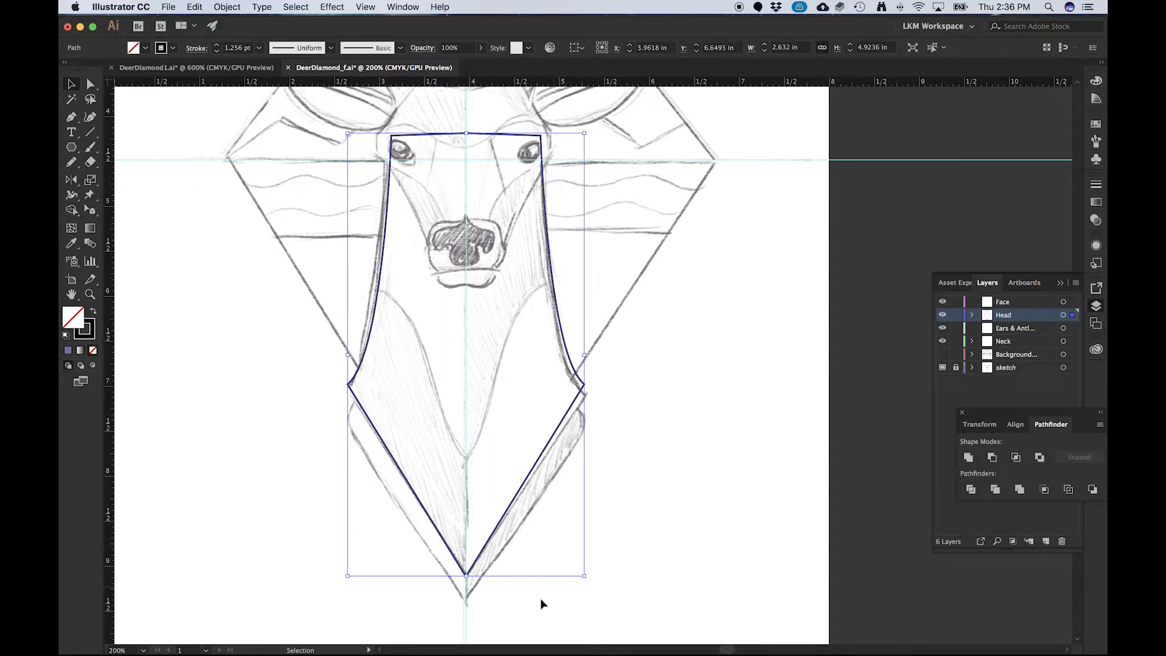
- Delete the extra inner anchor at the neck's lower tip and bring the left tip anchor onto the right one at the centre guide
scroll(455, 573, up, 1)
scroll(456, 573, up, 6)
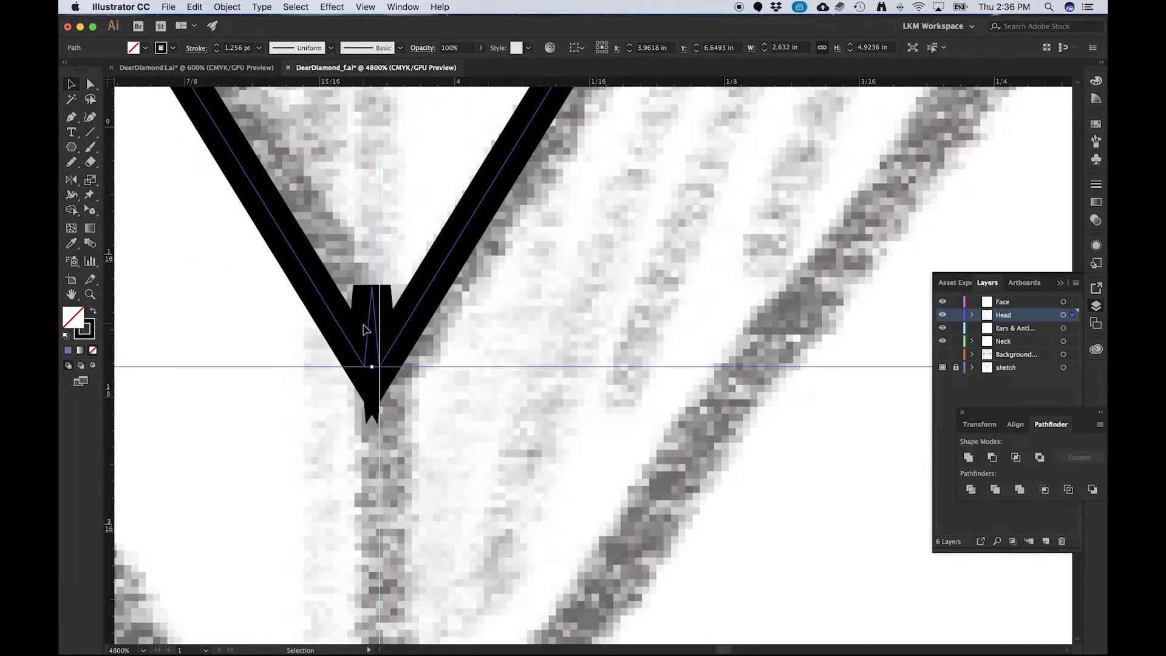
scroll(398, 320, up, 1)
key(a)
click(395, 301)
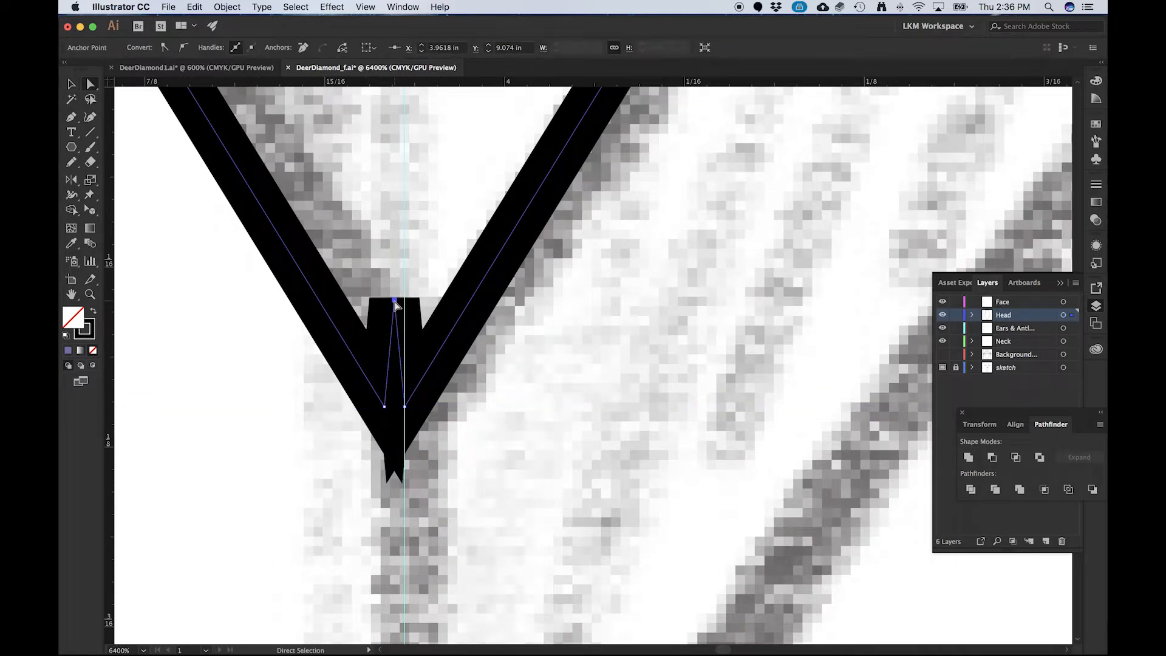
key(Delete)
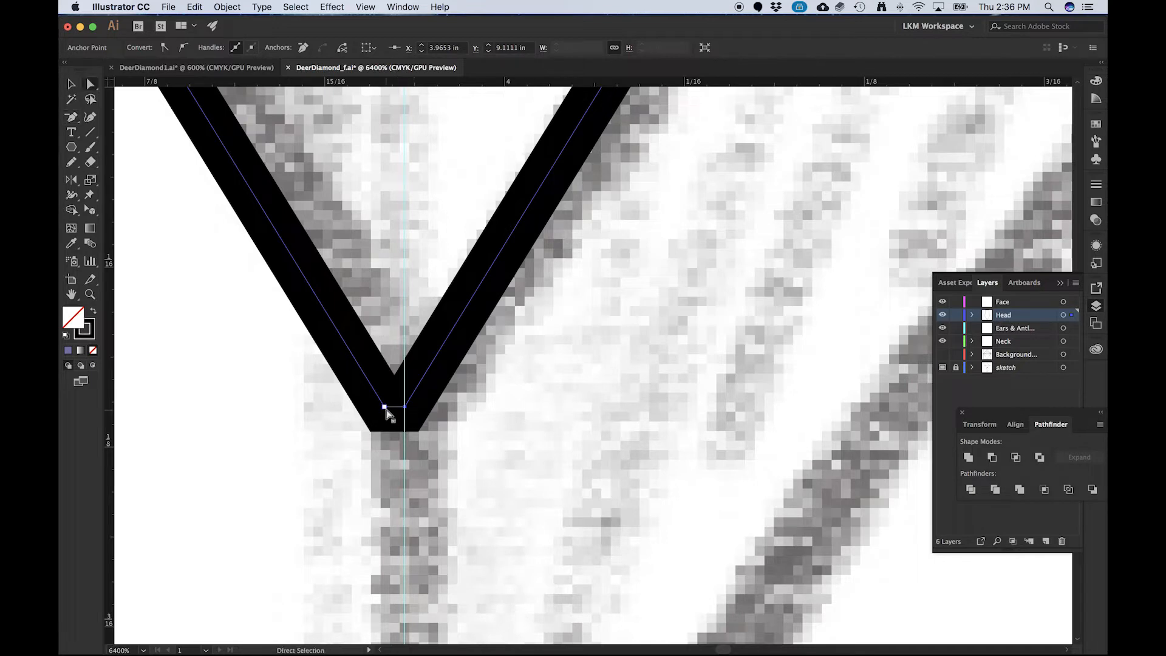
drag(385, 408, 405, 405)
scroll(407, 406, down, 6)
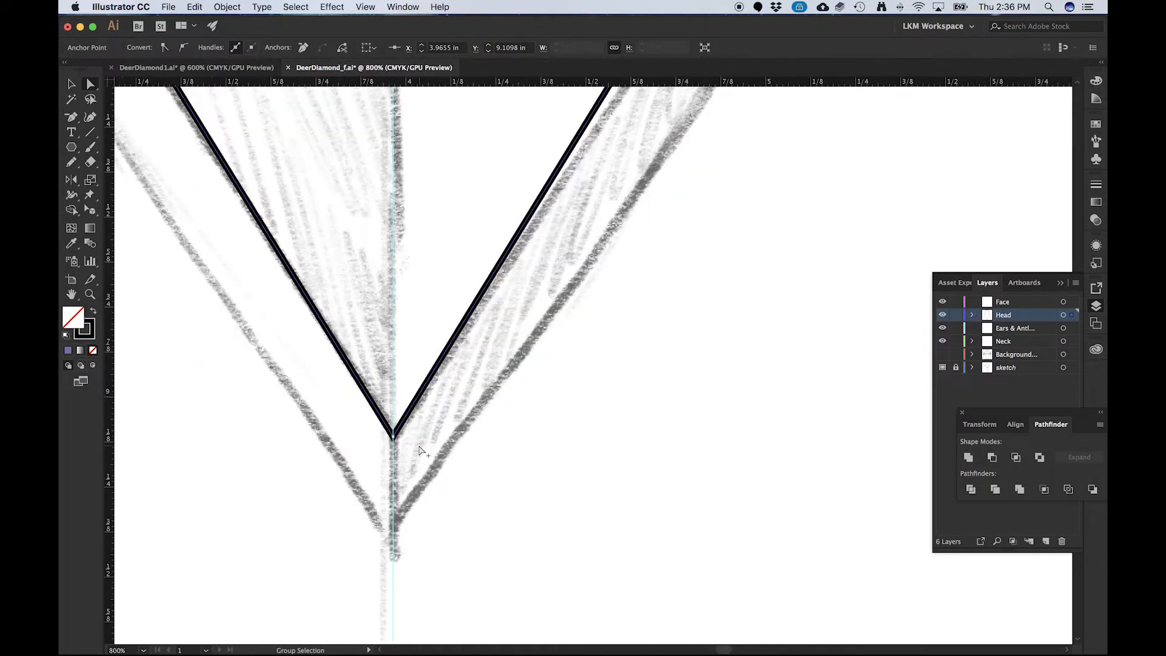
- Examine the cleaned-up lower tip and the complete neck outline against the sketch
scroll(424, 452, up, 4)
scroll(401, 443, down, 4)
scroll(381, 432, up, 2)
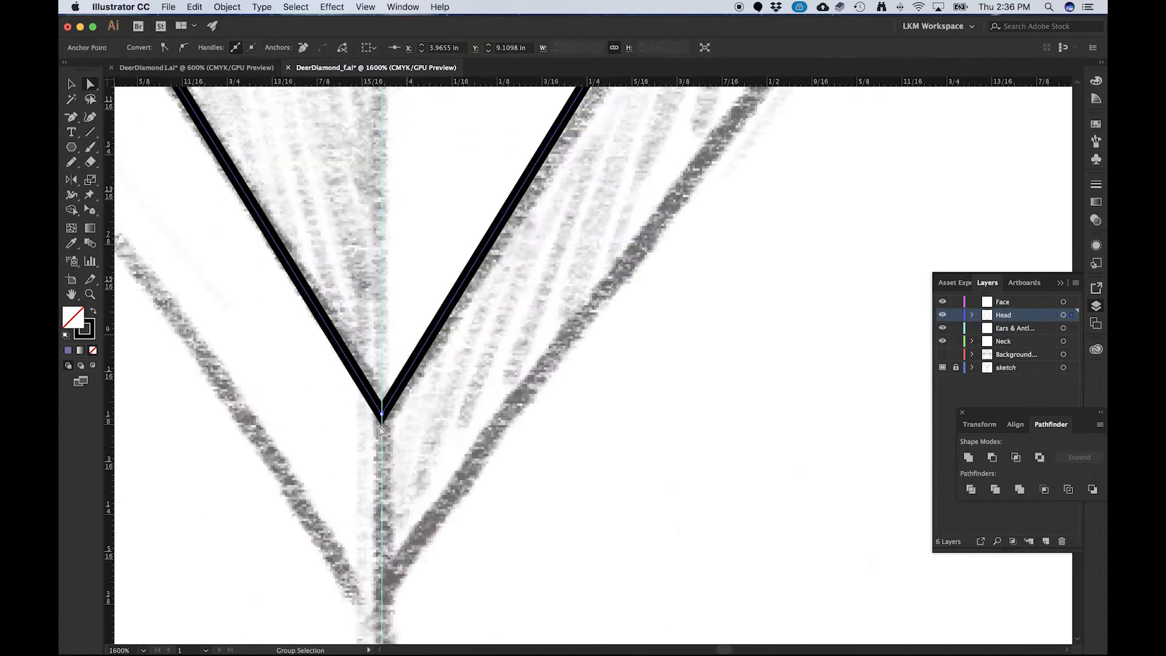
scroll(381, 432, up, 1)
scroll(386, 430, down, 11)
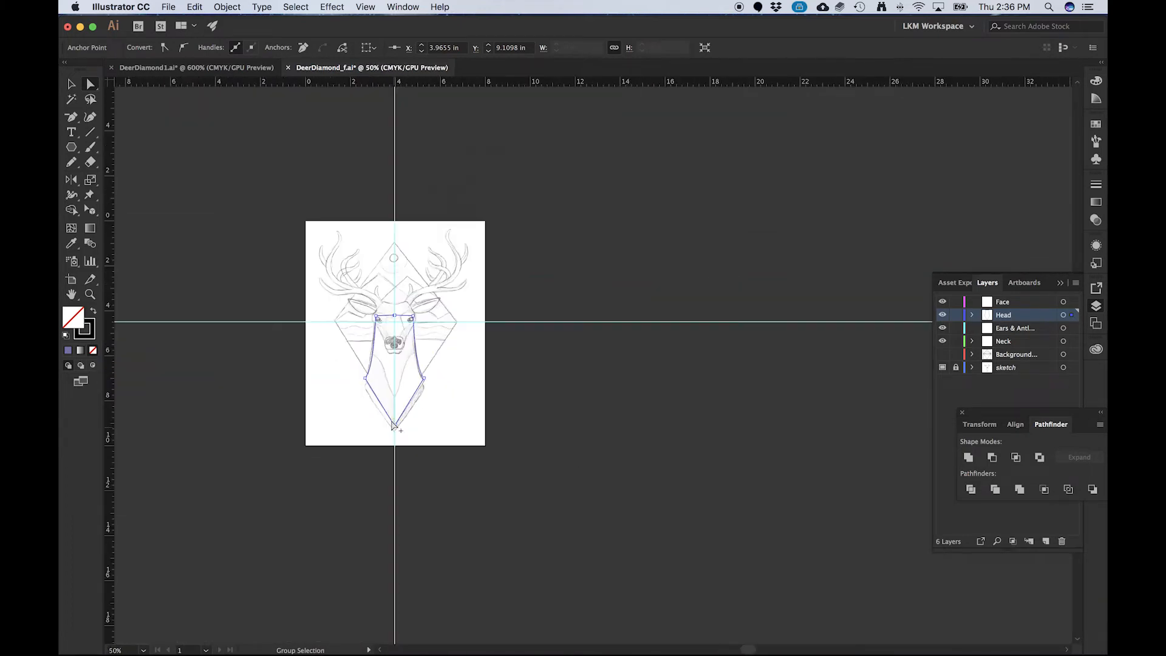
scroll(391, 394, up, 3)
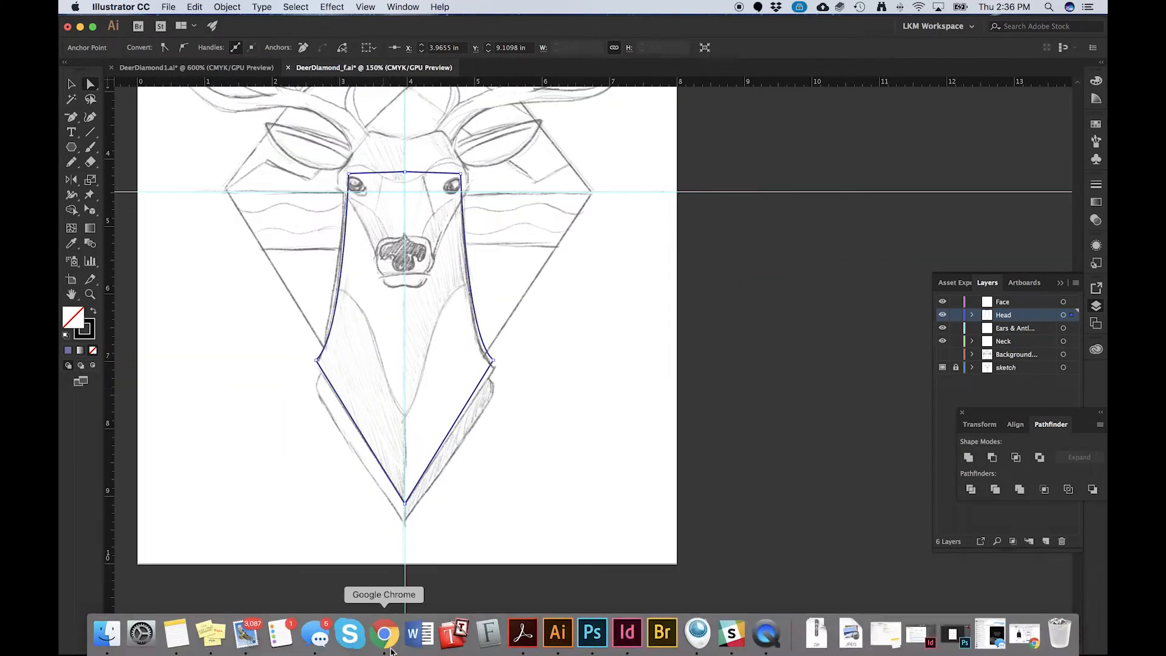
scroll(458, 294, up, 2)
scroll(446, 286, up, 4)
scroll(541, 389, down, 3)
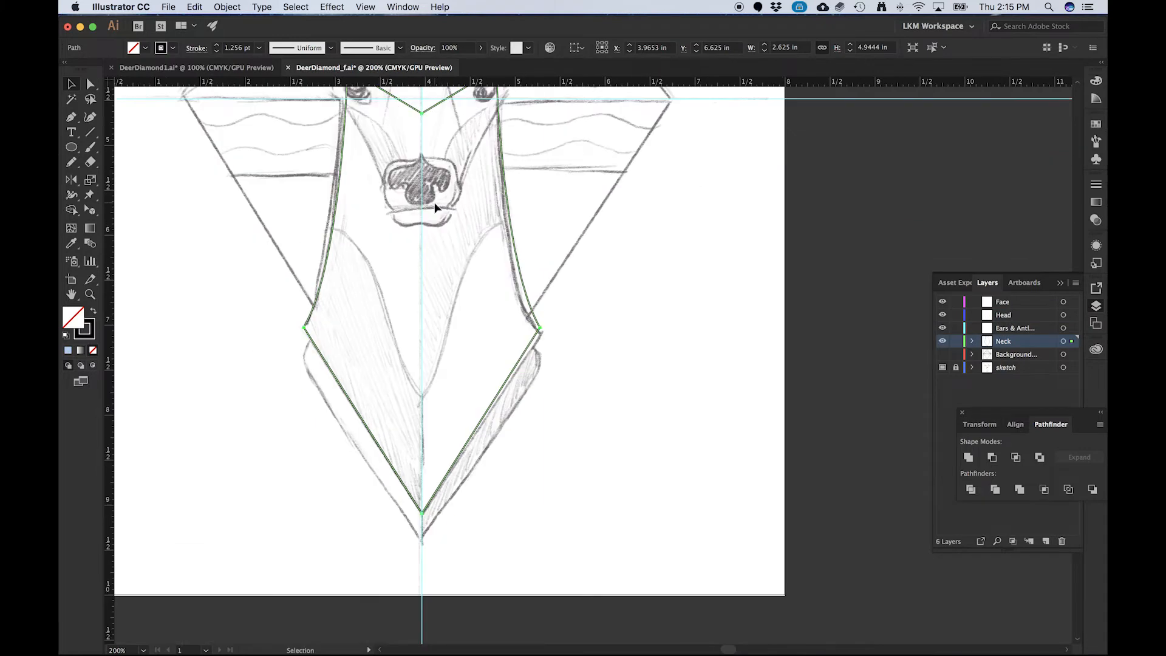
- Deselect the neck outline, review the deer's neck shading in DeerDiamond1.ai, and return to DeerDiamond_f.ai
click(566, 409)
scroll(386, 253, up, 2)
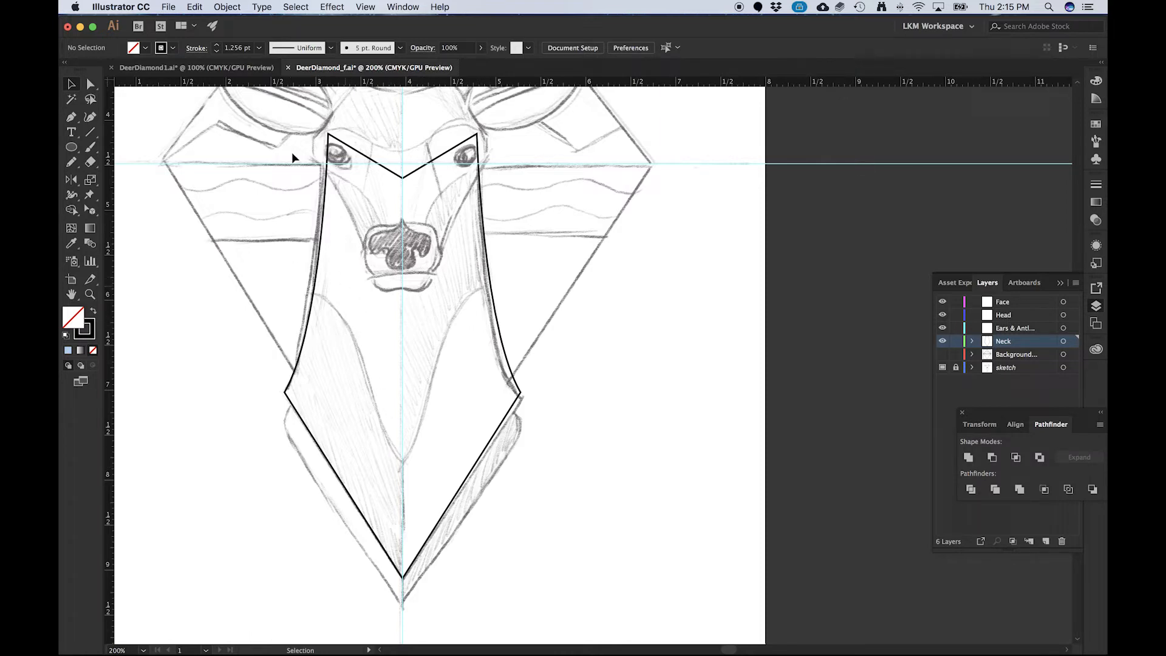
click(250, 68)
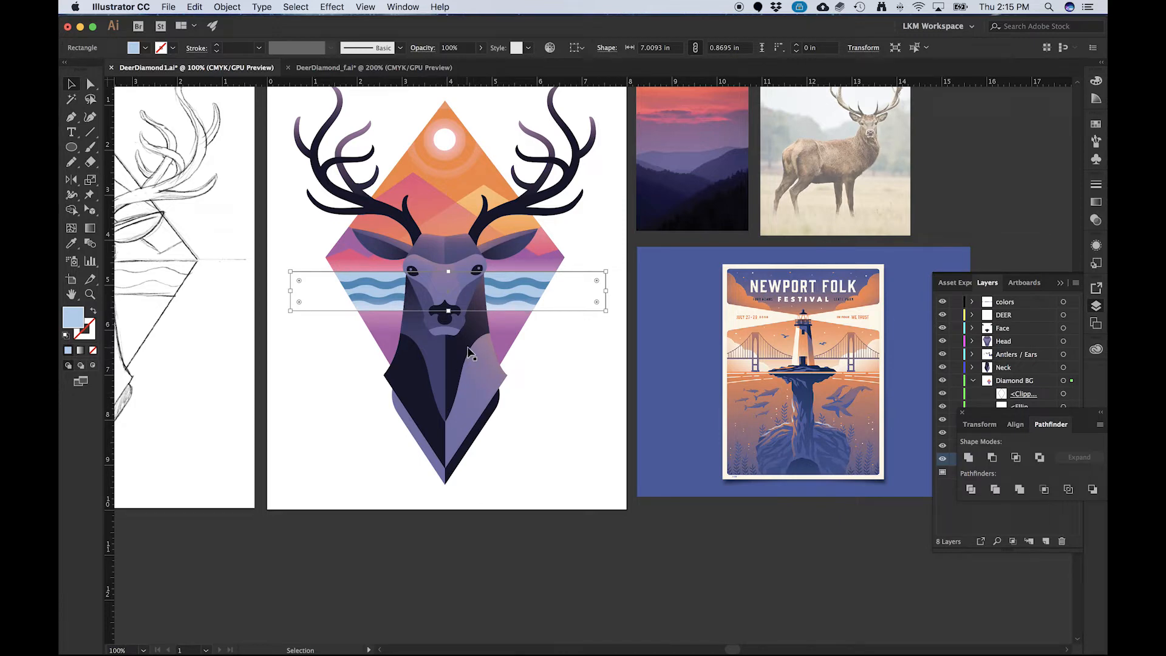
click(351, 68)
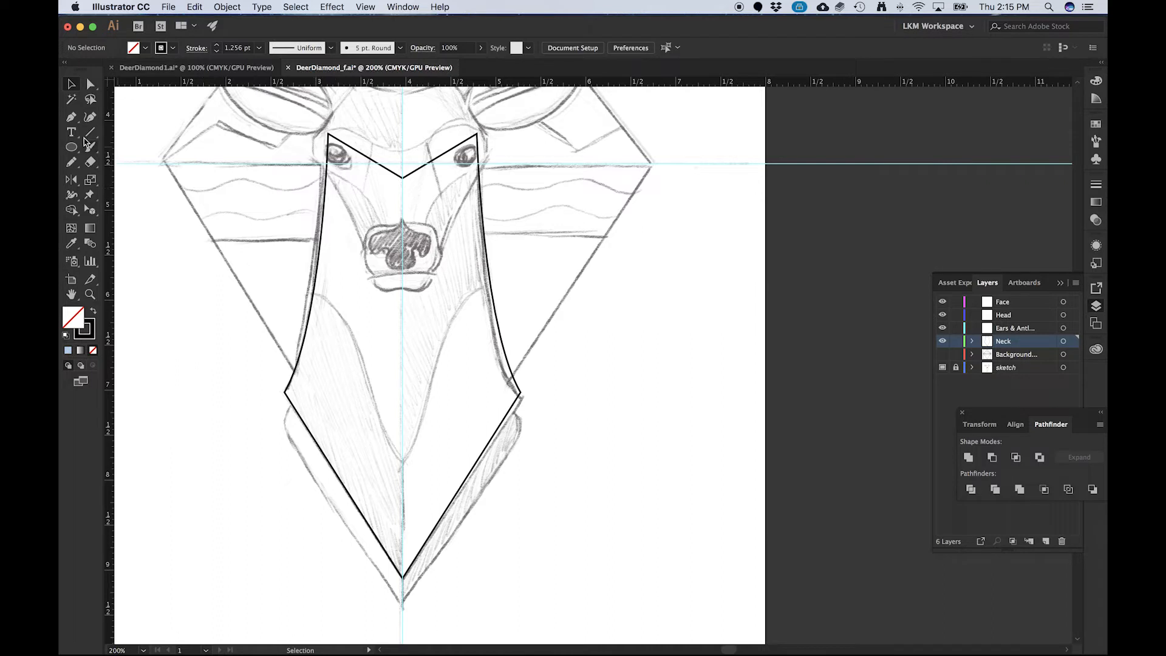
- Draw the left neck shading curve with the Pen tool from outside the neck edge, about X 2.84, Y 5.92 in, to the centre guide
key(p)
click(301, 293)
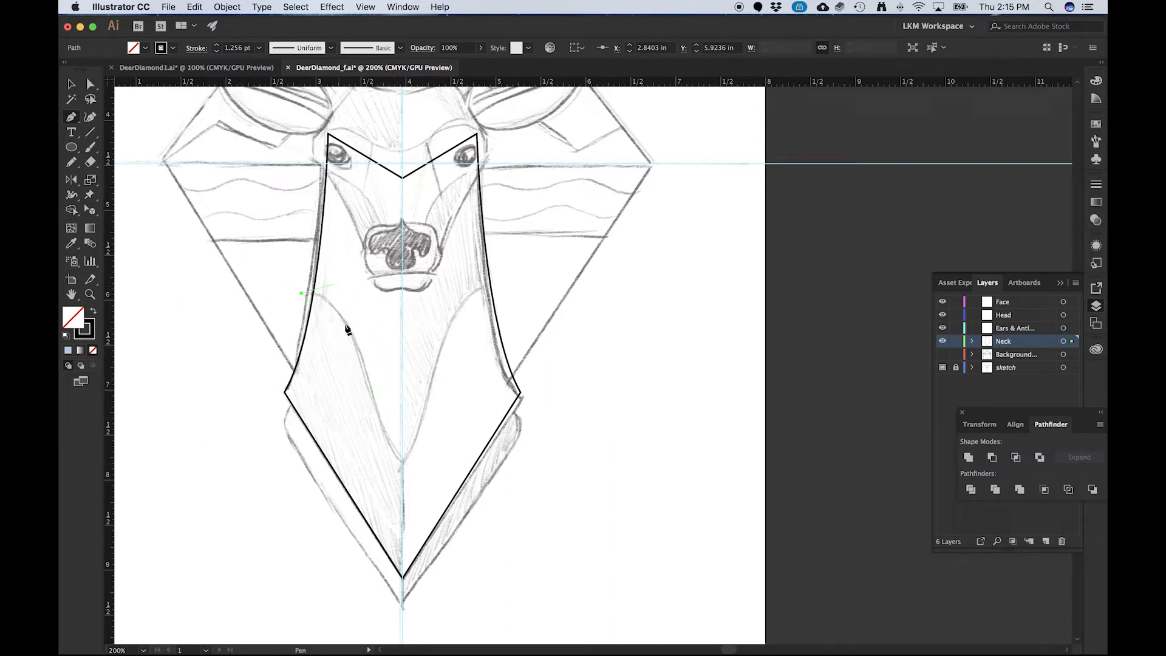
drag(362, 364, 382, 442)
scroll(404, 465, up, 6)
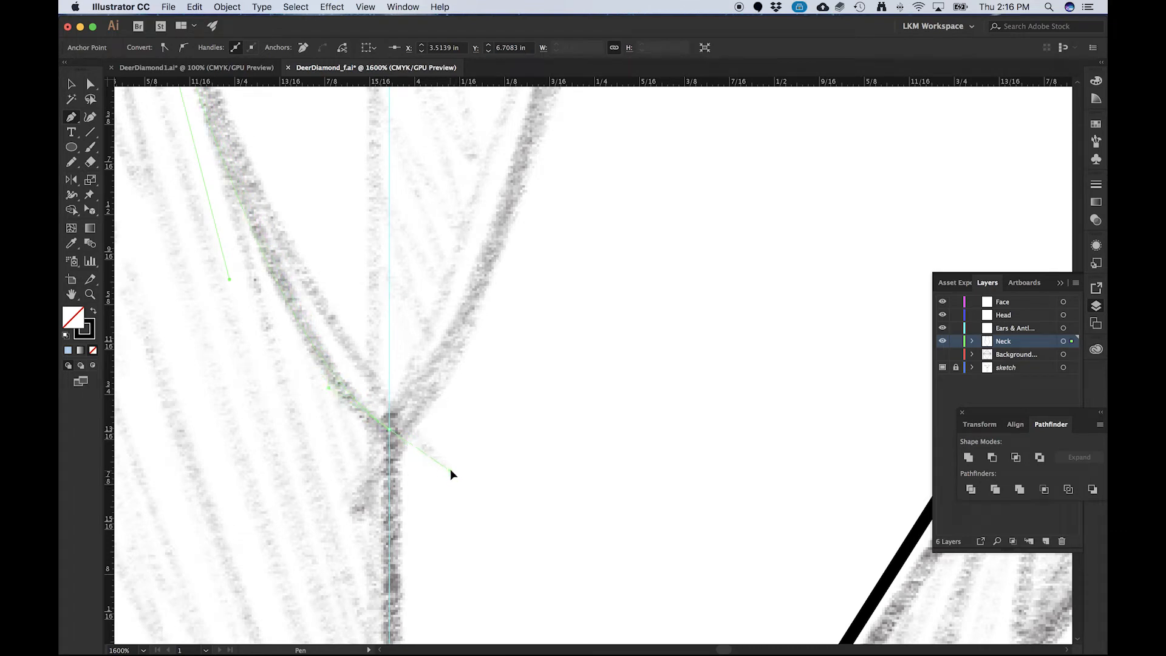
scroll(391, 424, down, 4)
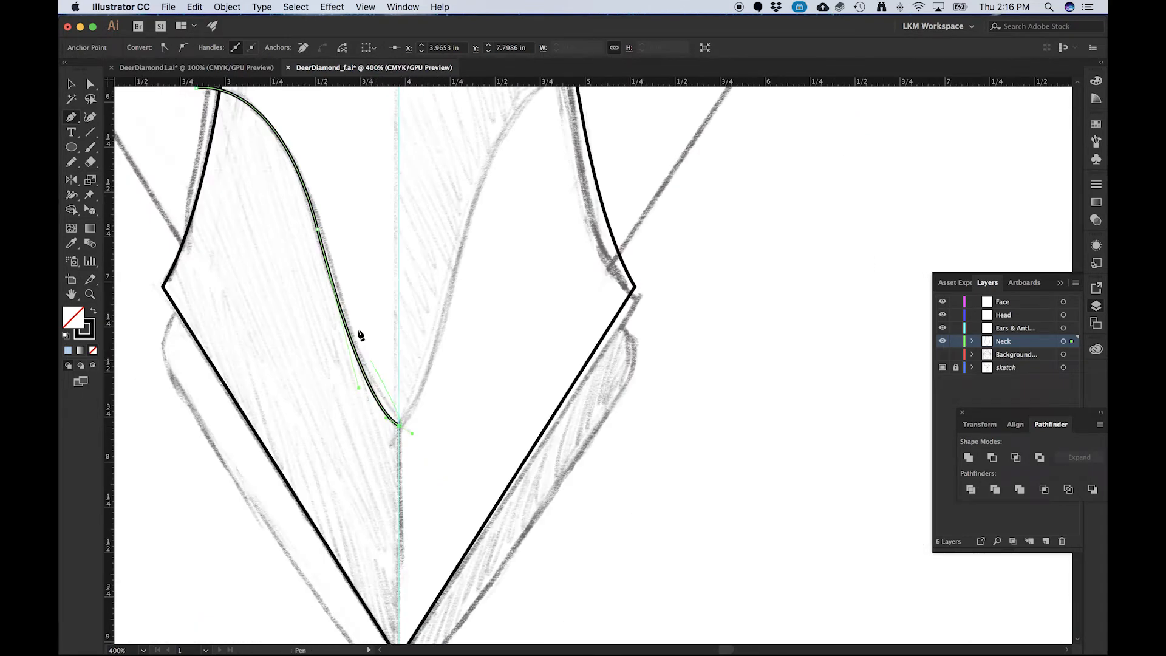
- Refine the shading curve's handles, move its lower anchor to X 3.9664, Y 7.8171 in on the centre guide, and deselect the curve
drag(359, 389, 347, 354)
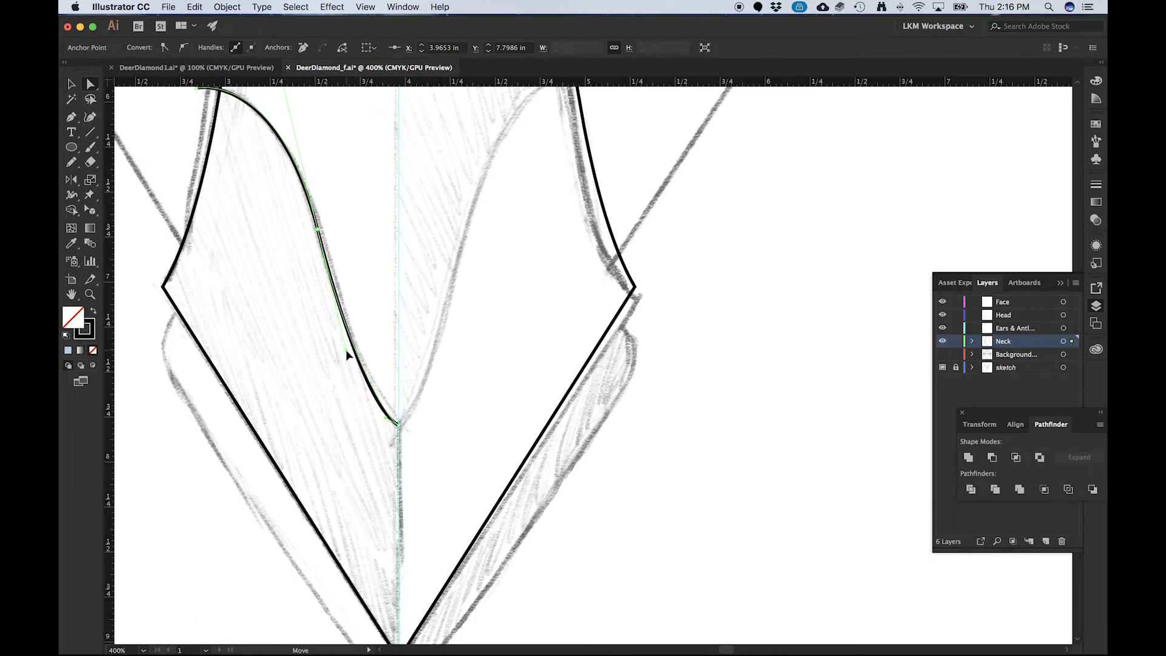
scroll(322, 361, down, 1)
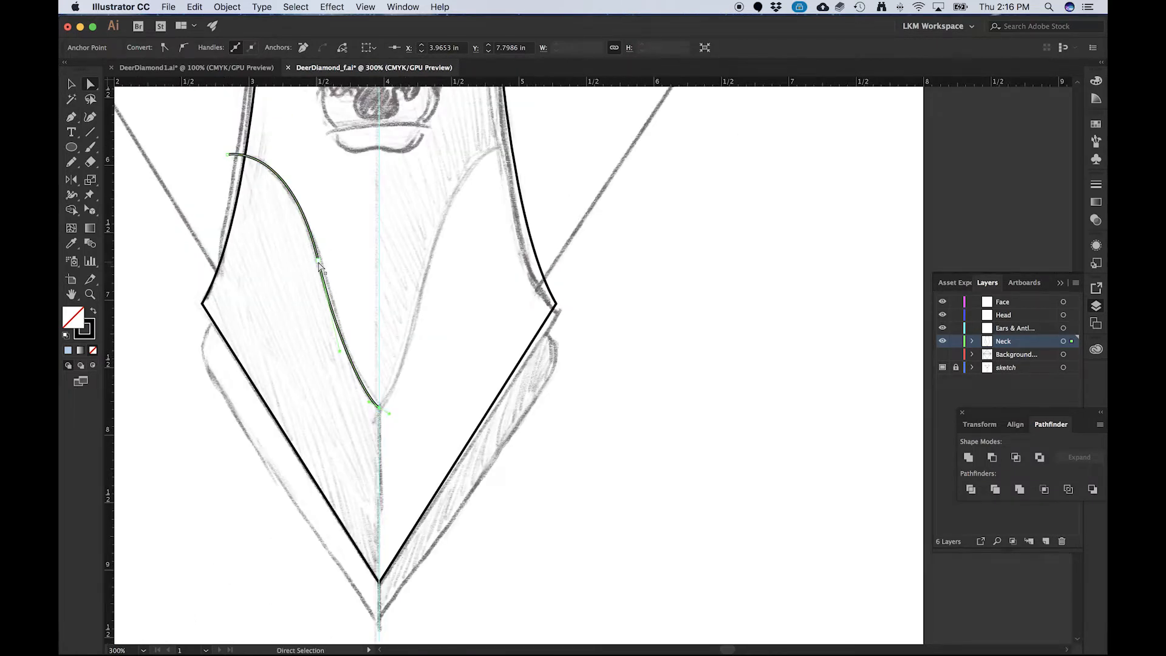
click(318, 262)
drag(379, 408, 370, 398)
scroll(381, 411, up, 4)
scroll(370, 398, down, 4)
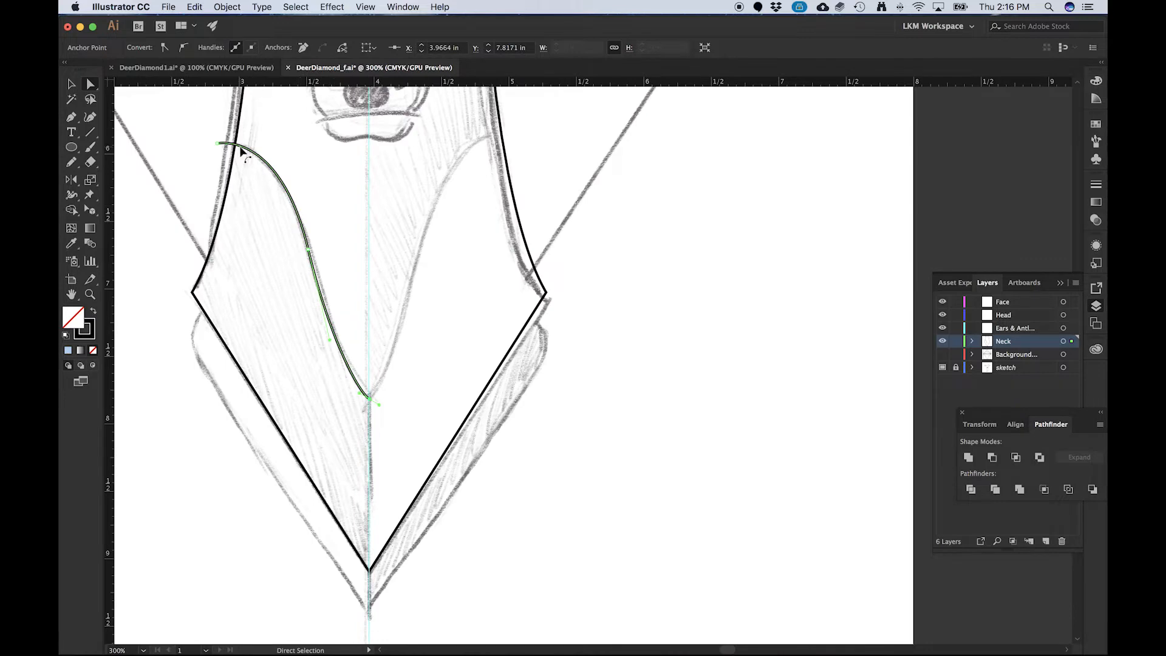
drag(319, 226, 341, 358)
key(v)
click(225, 257)
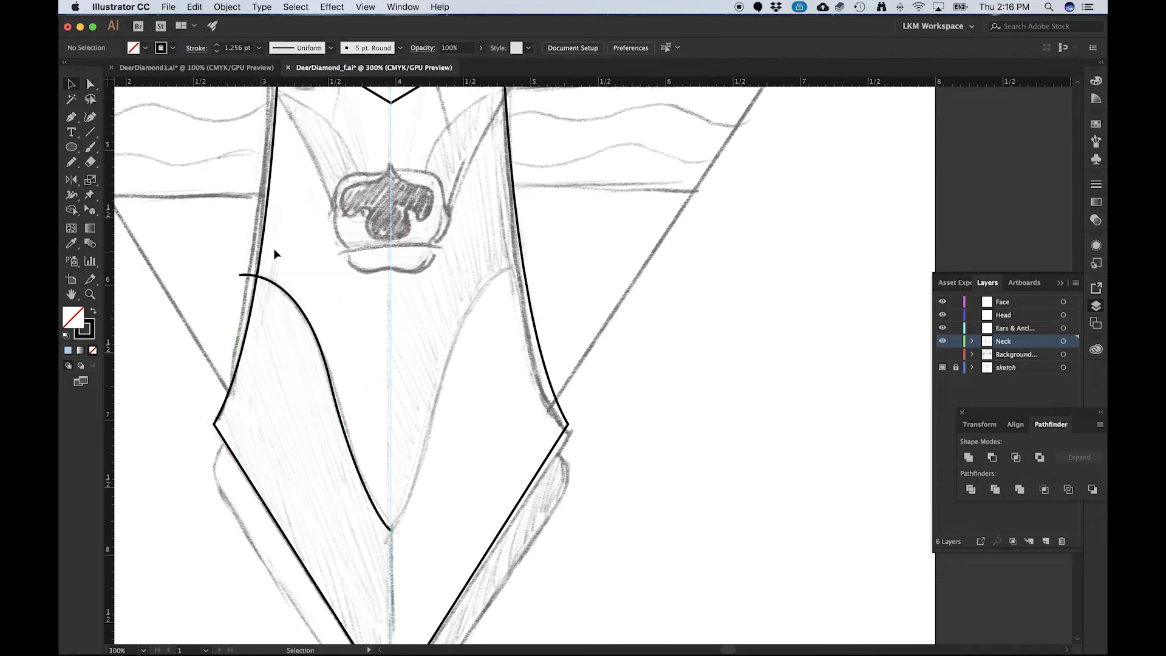
- Make a mirrored copy of the left neck shading curve across the vertical axis with the Reflect tool
scroll(285, 255, down, 2)
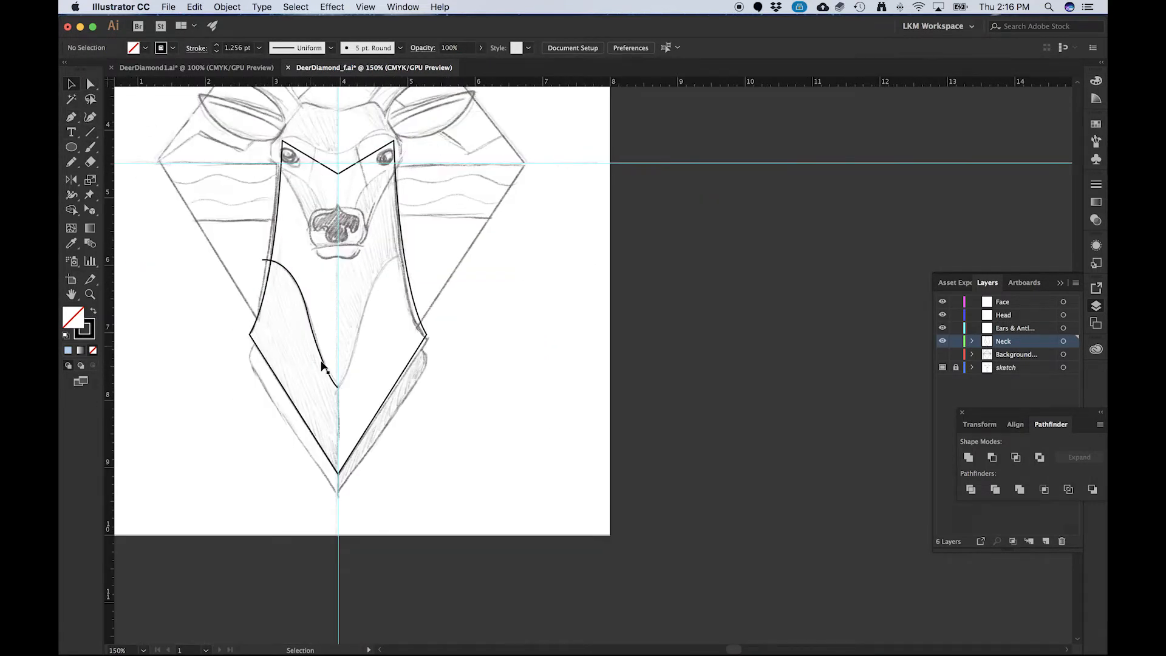
scroll(323, 369, up, 1)
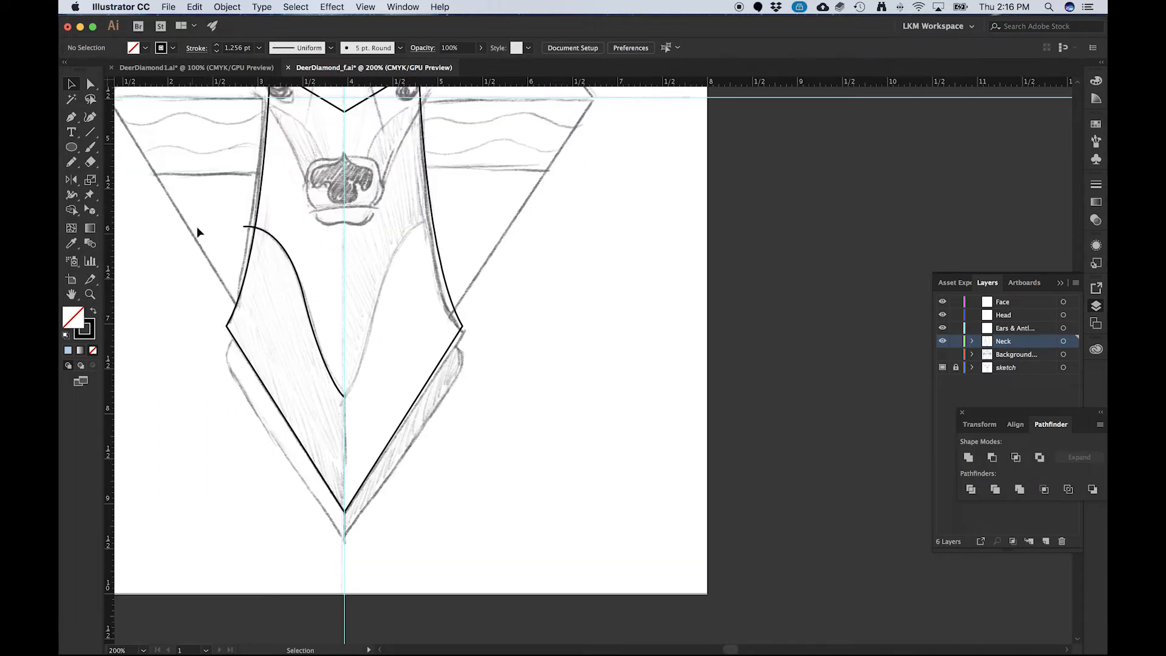
click(274, 241)
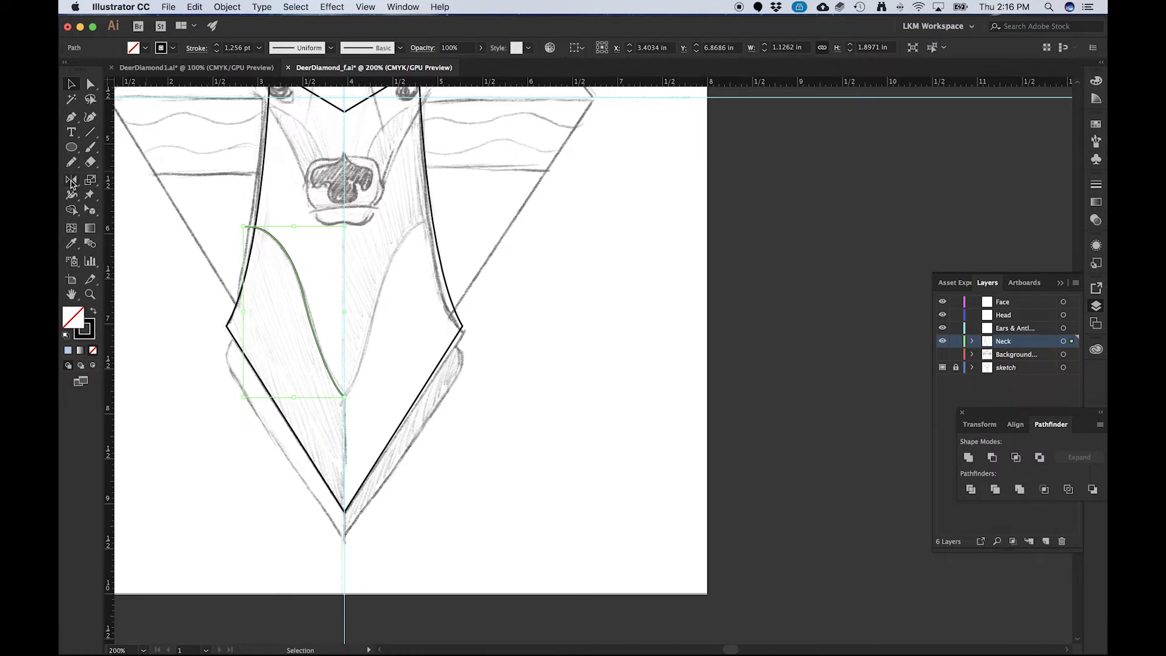
double_click(71, 181)
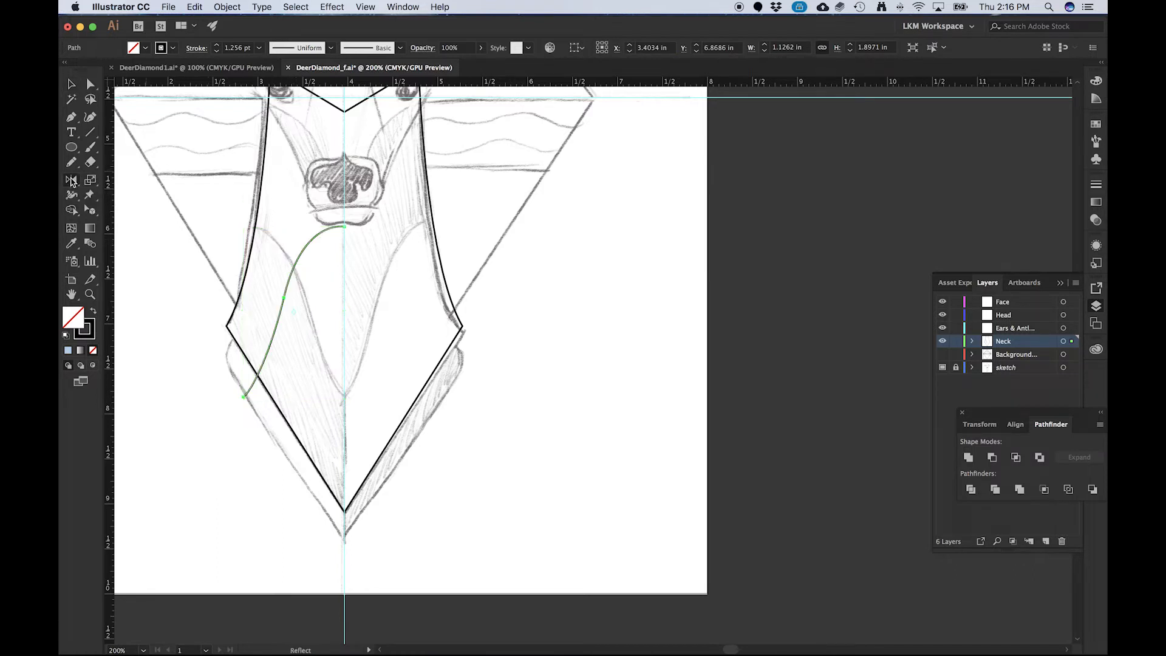
click(755, 302)
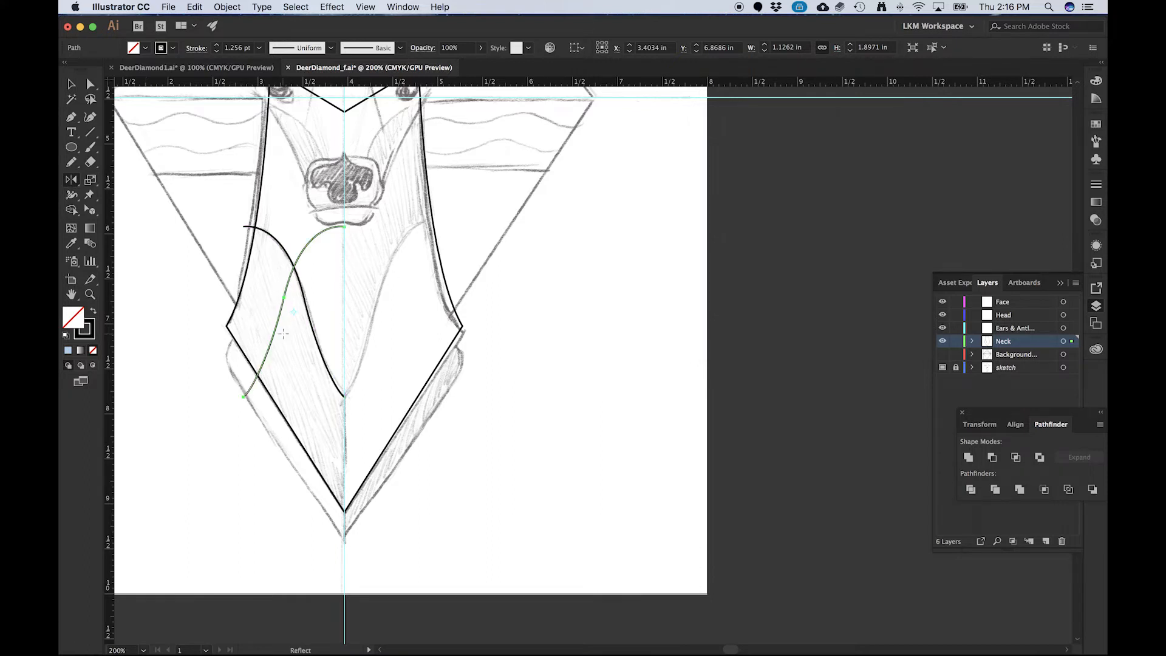
- Move the mirrored curve horizontally to the right half of the neck, nudging it to X 4.5271 in so its lower end meets the original
key(v)
drag(275, 339, 350, 342)
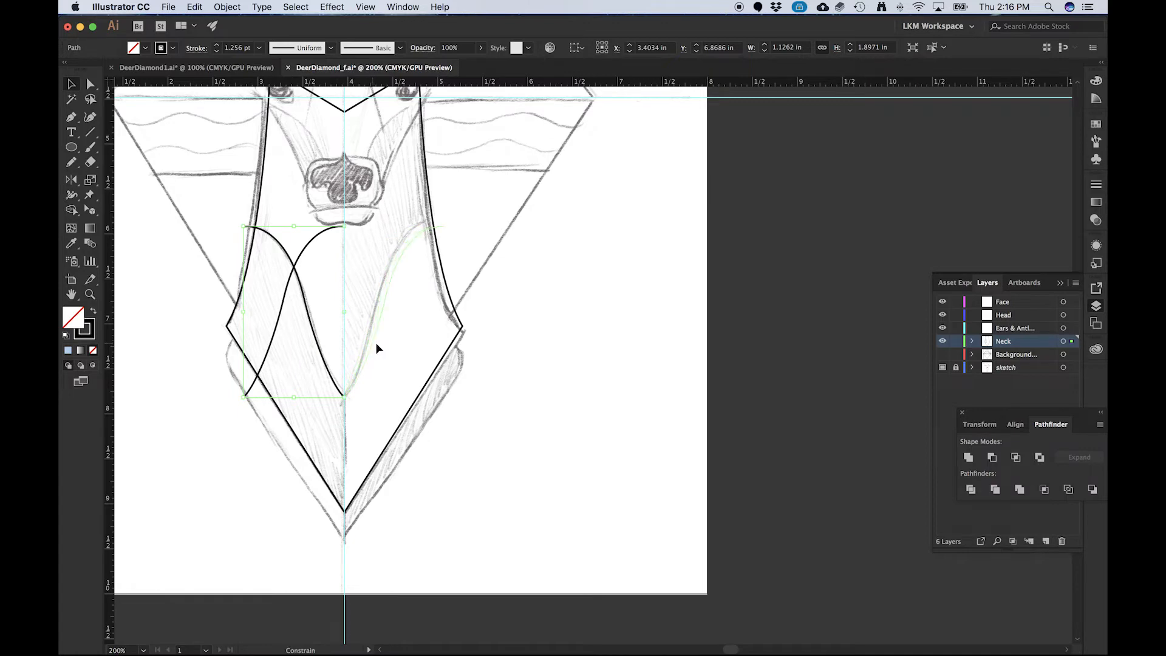
drag(374, 349, 374, 348)
scroll(343, 397, up, 8)
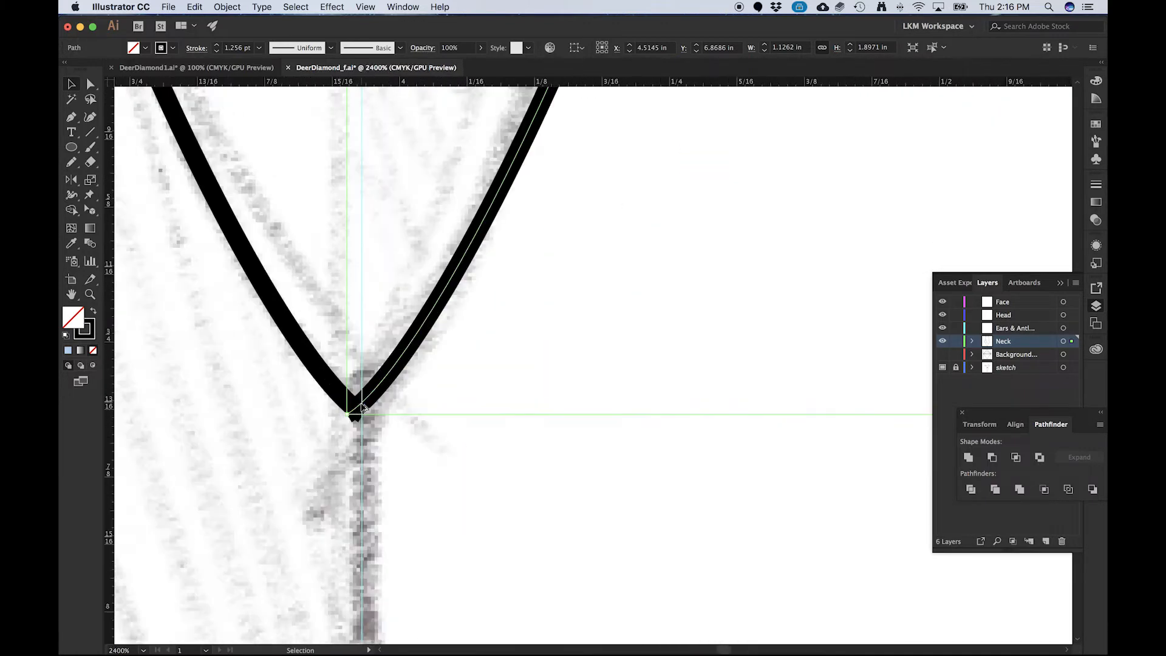
key(Right)
key(Right)
key(Left)
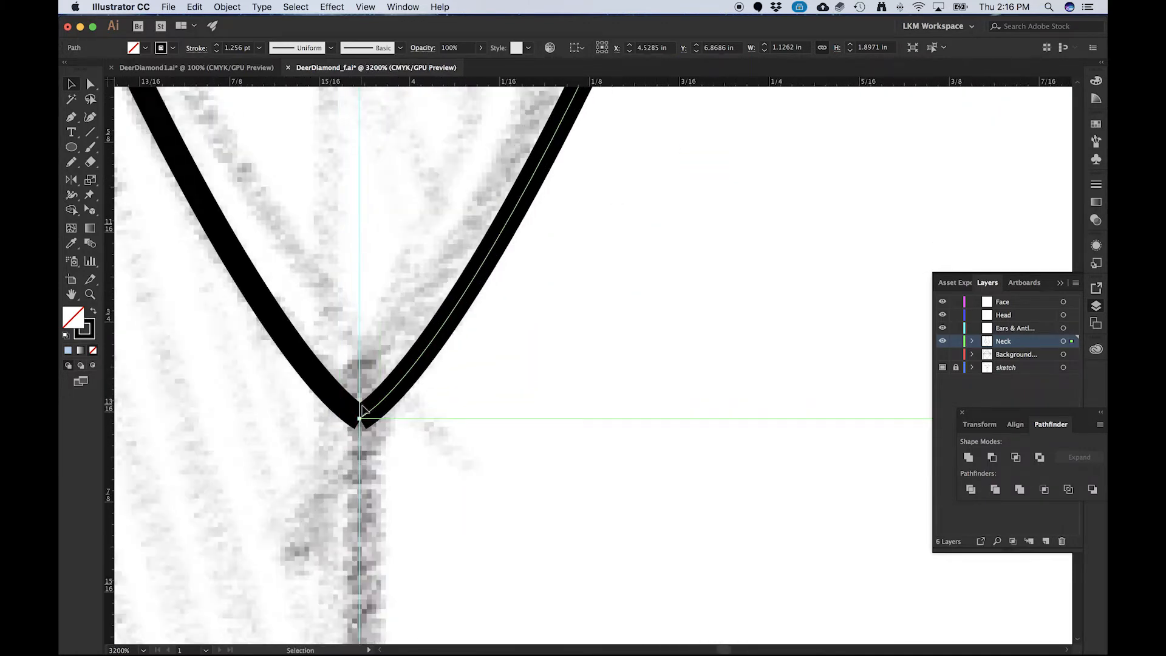
key(Left)
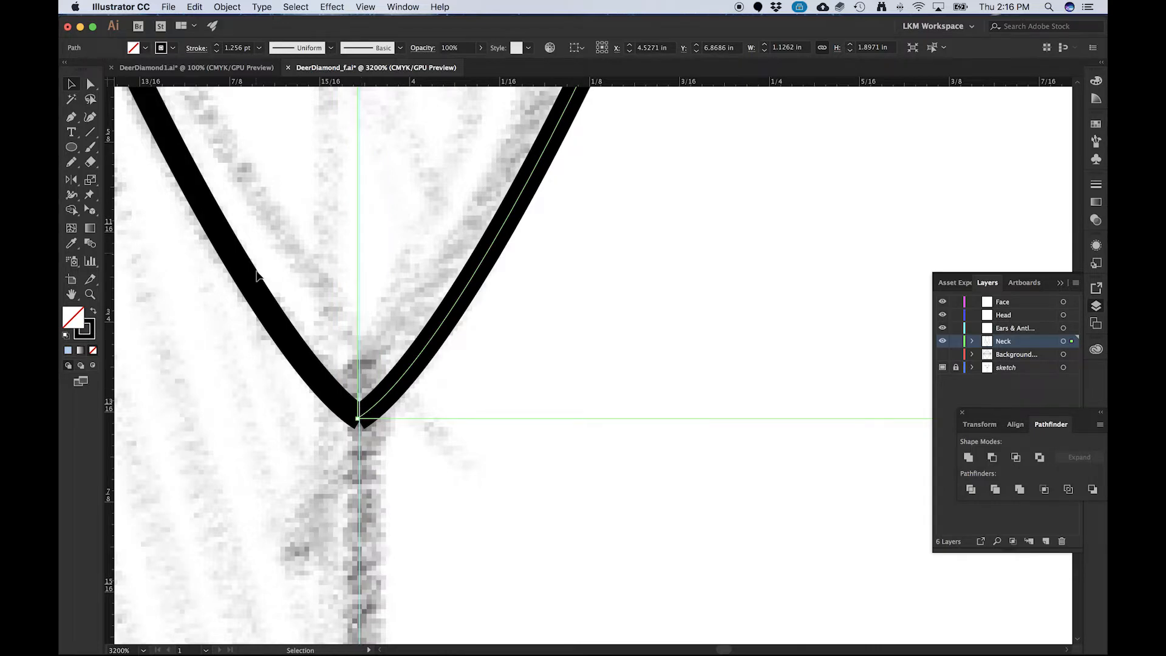
scroll(367, 302, down, 8)
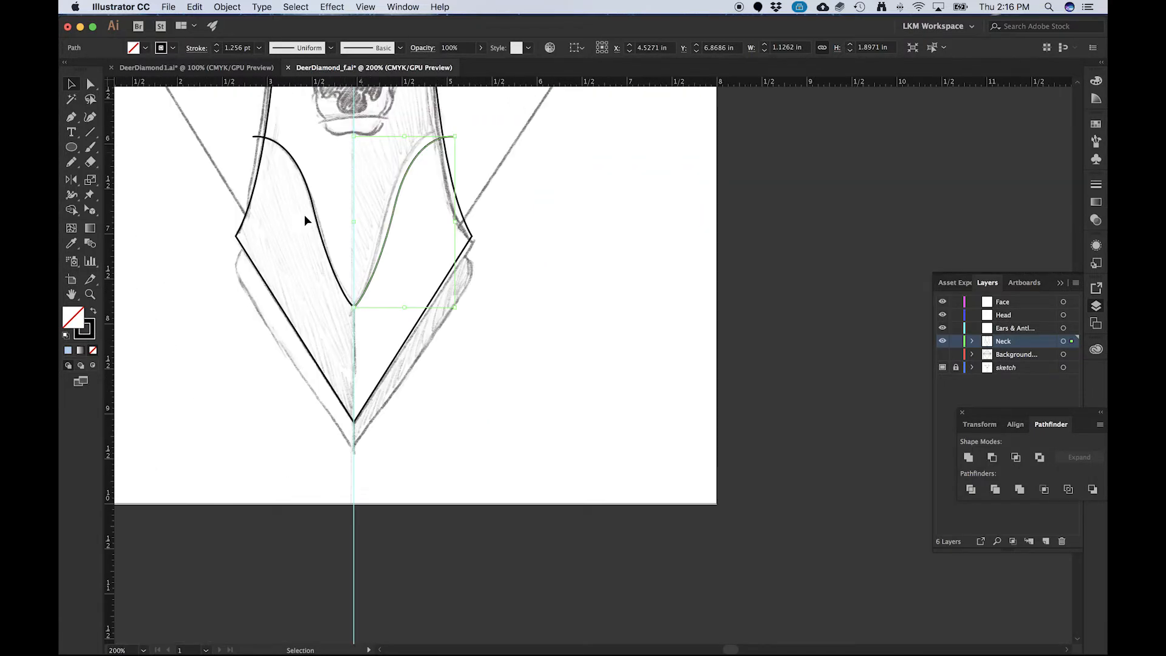
- Join the lower end anchors of the left and right neck shading curves at the centre guide
scroll(359, 271, up, 2)
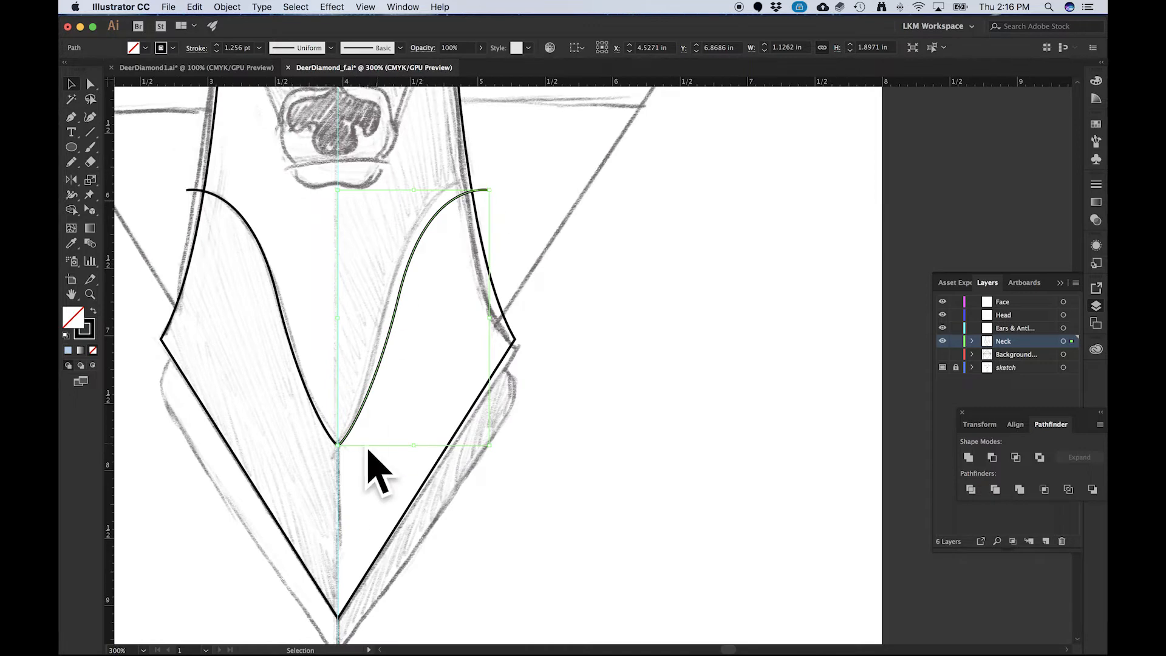
scroll(340, 460, up, 5)
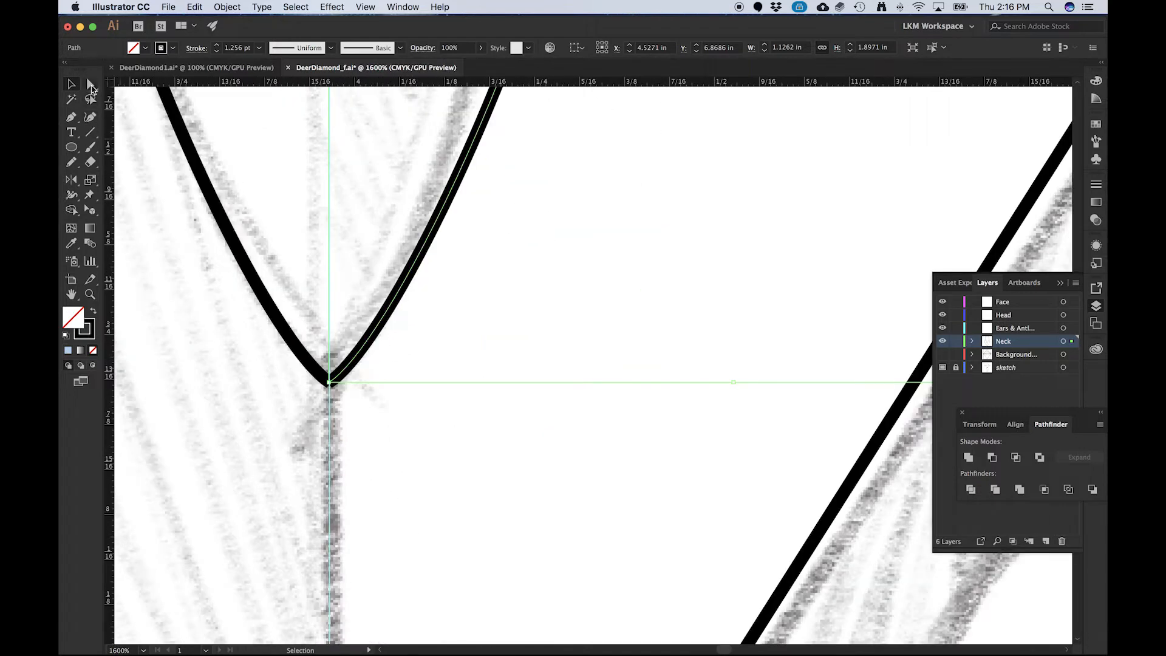
click(91, 86)
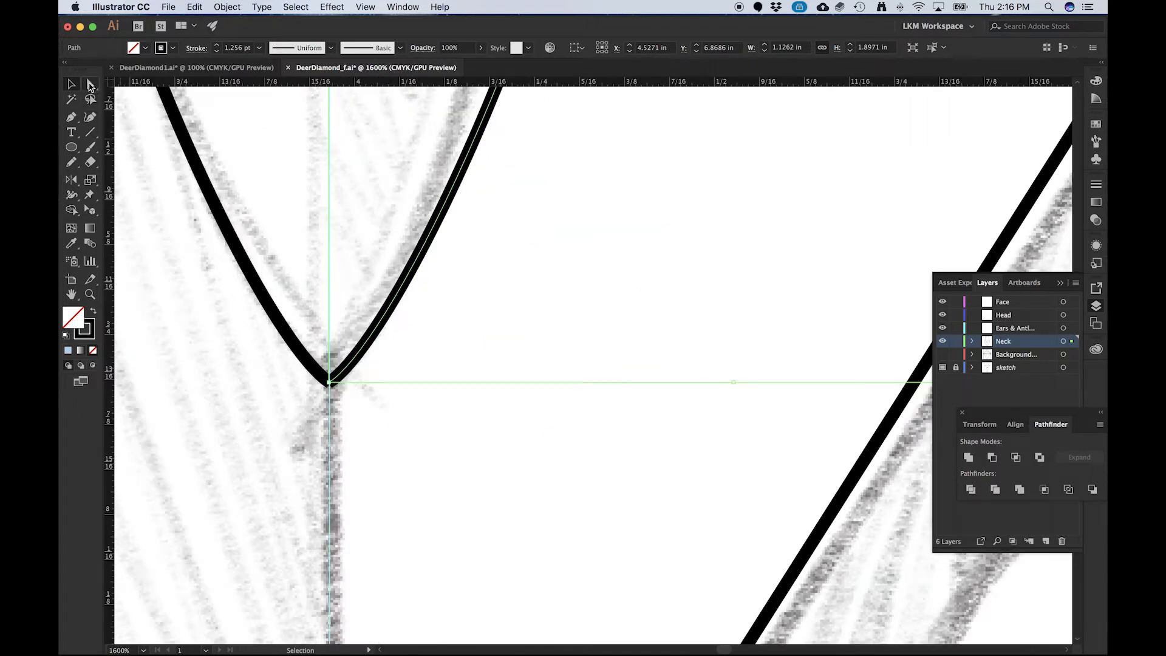
click(375, 439)
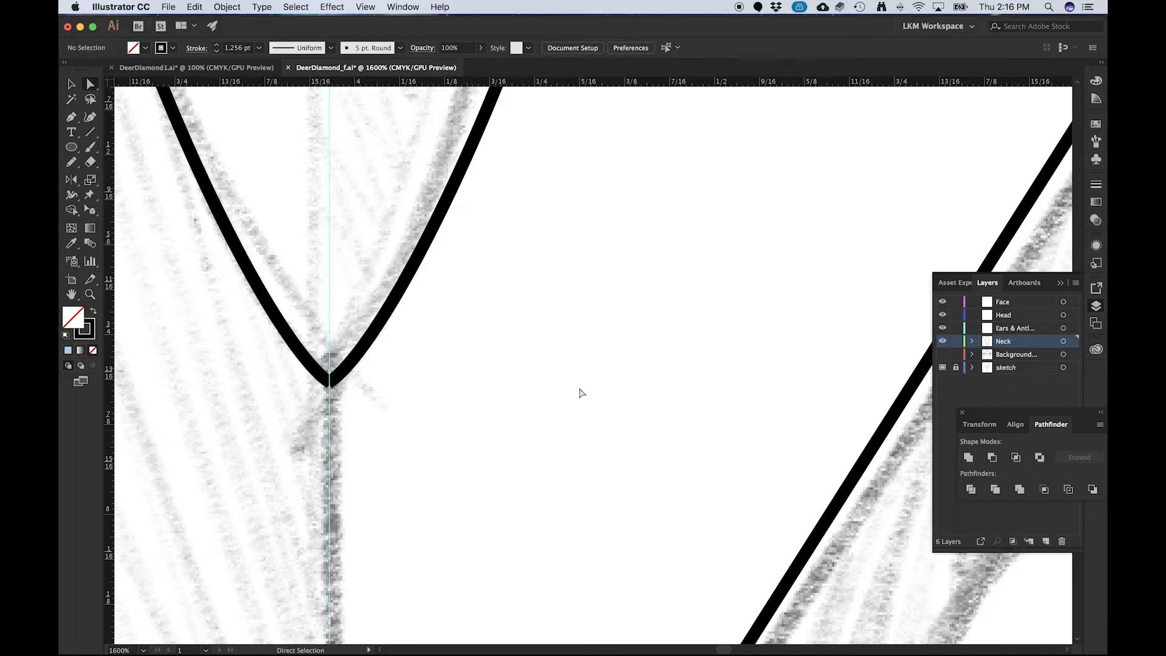
drag(367, 448, 242, 315)
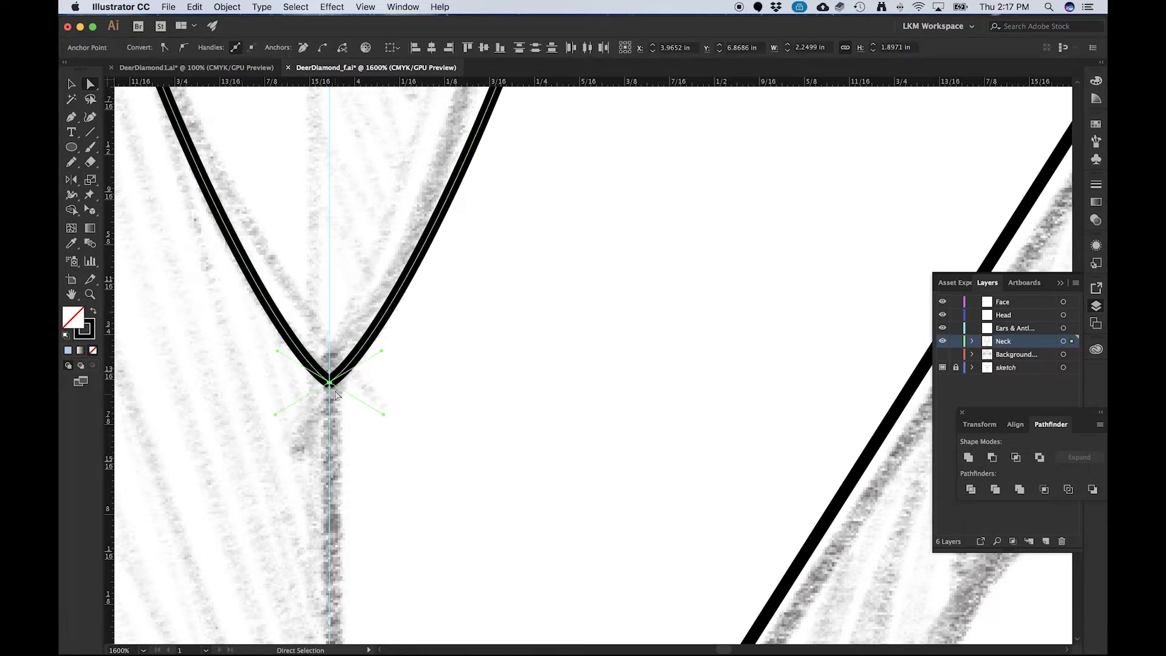
scroll(324, 395, down, 2)
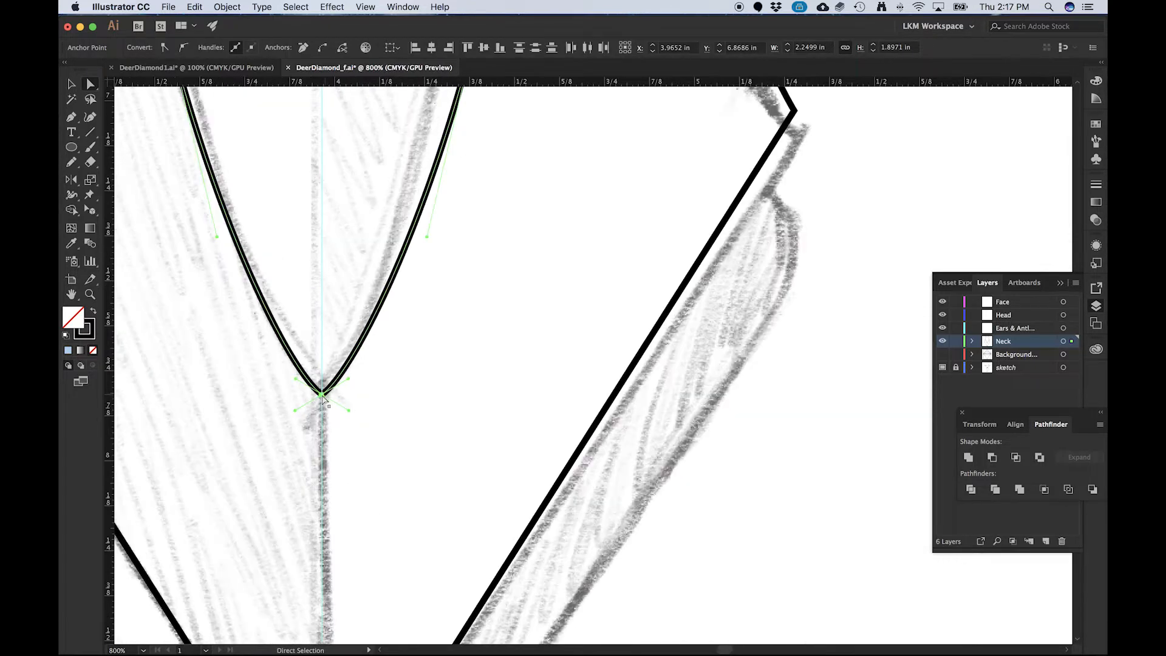
scroll(322, 397, down, 3)
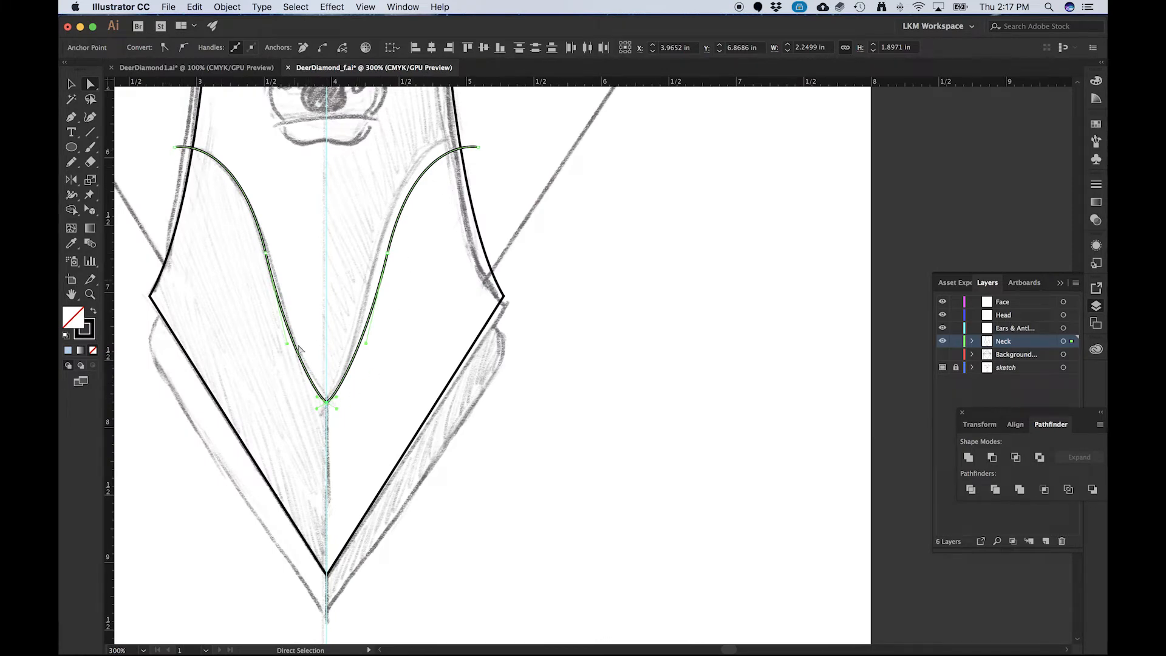
scroll(327, 401, up, 4)
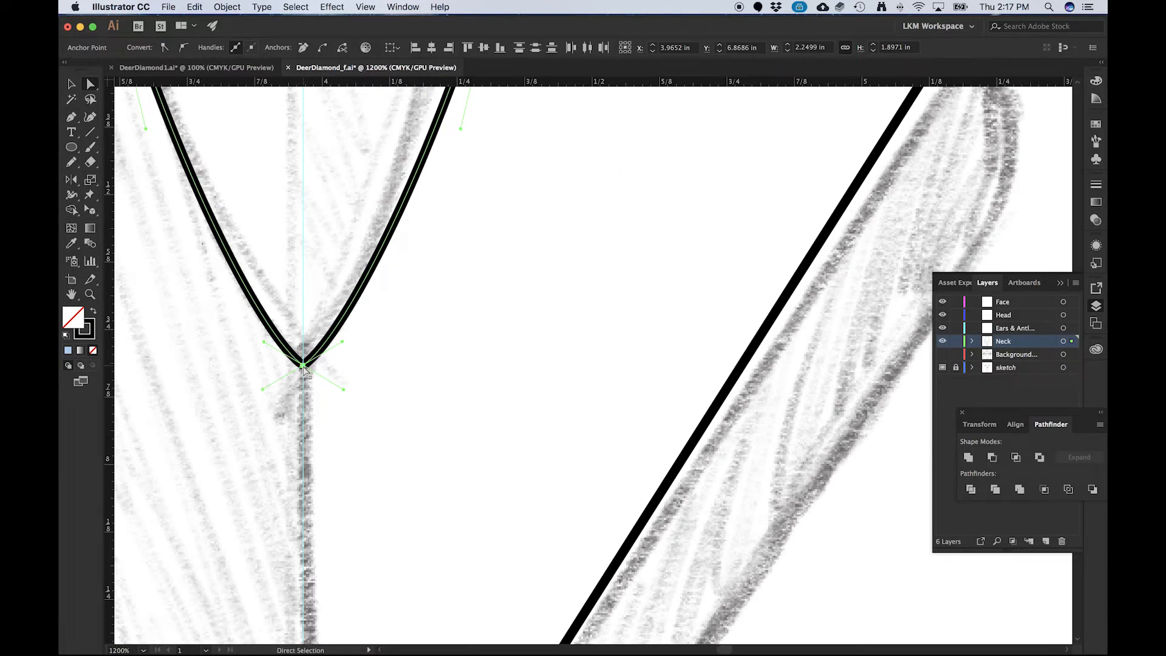
right_click(304, 369)
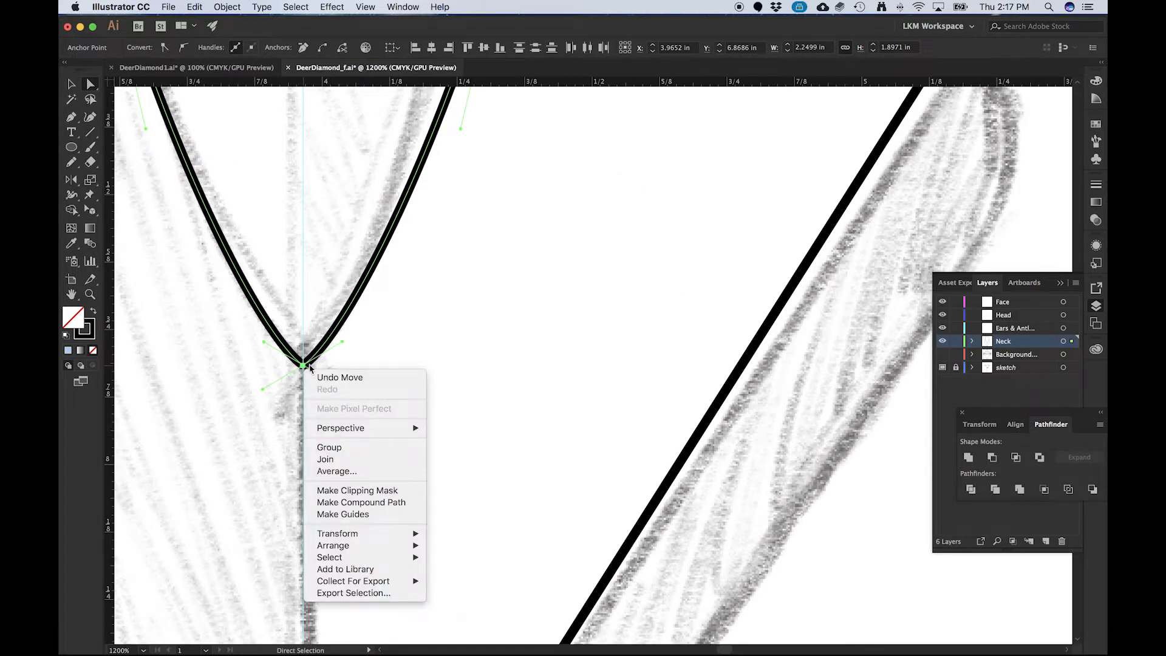
click(349, 464)
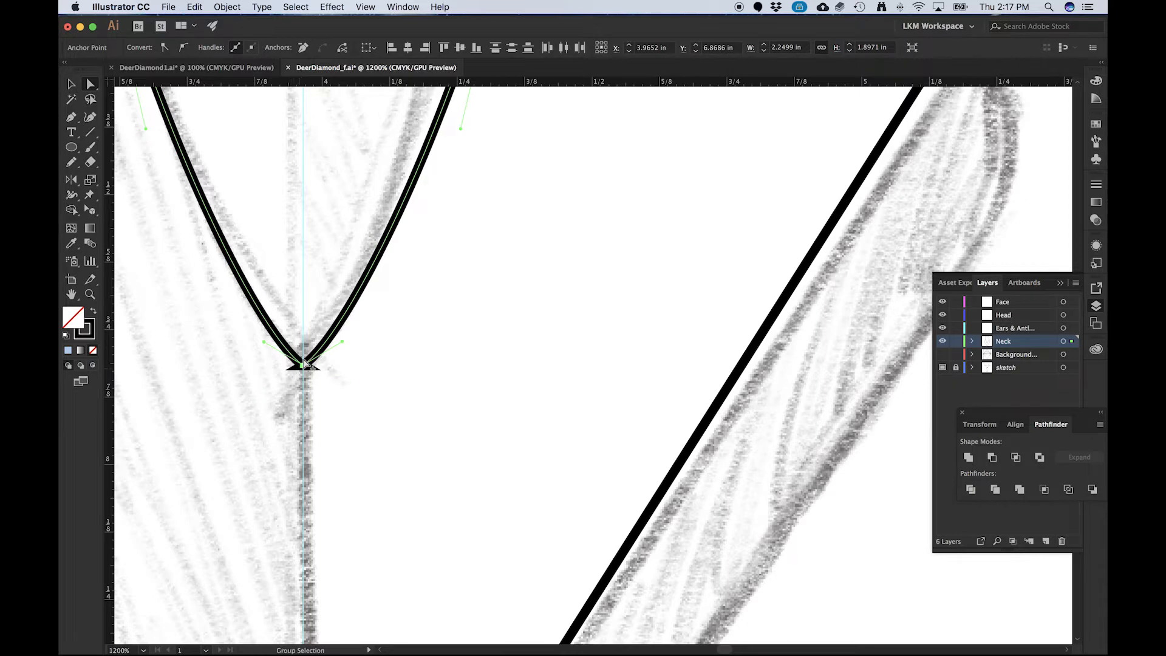
- Retract the stray handles at the joined lower tip to clean up the shading curve's corner, and deselect the curve
scroll(306, 364, up, 15)
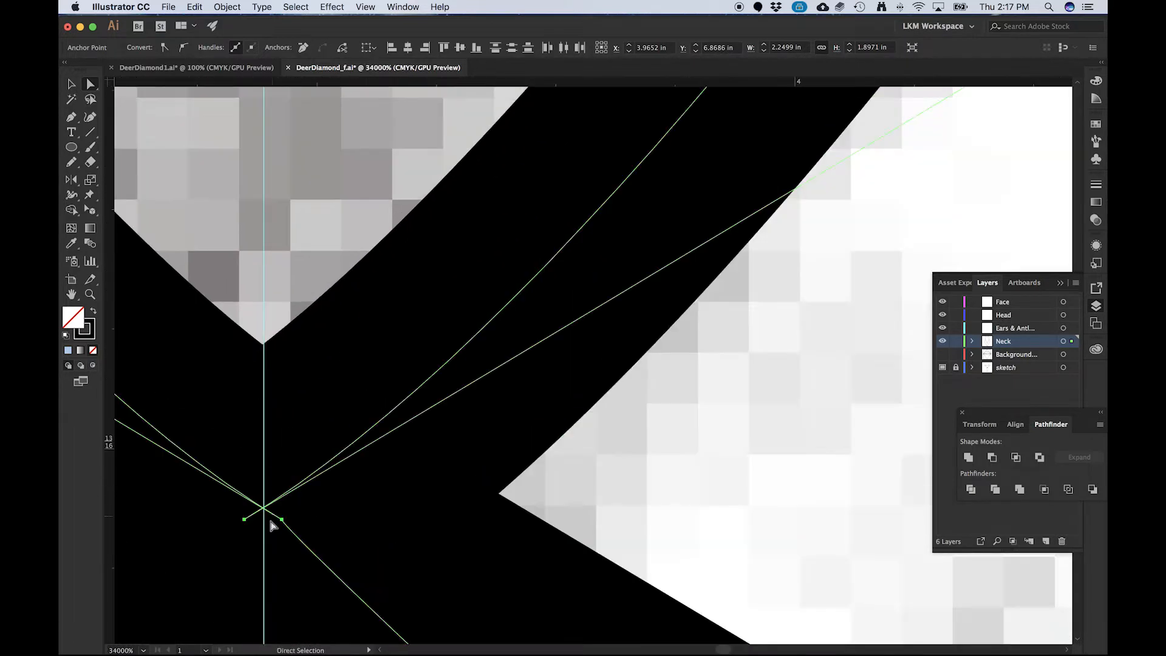
drag(271, 521, 294, 398)
scroll(304, 398, down, 10)
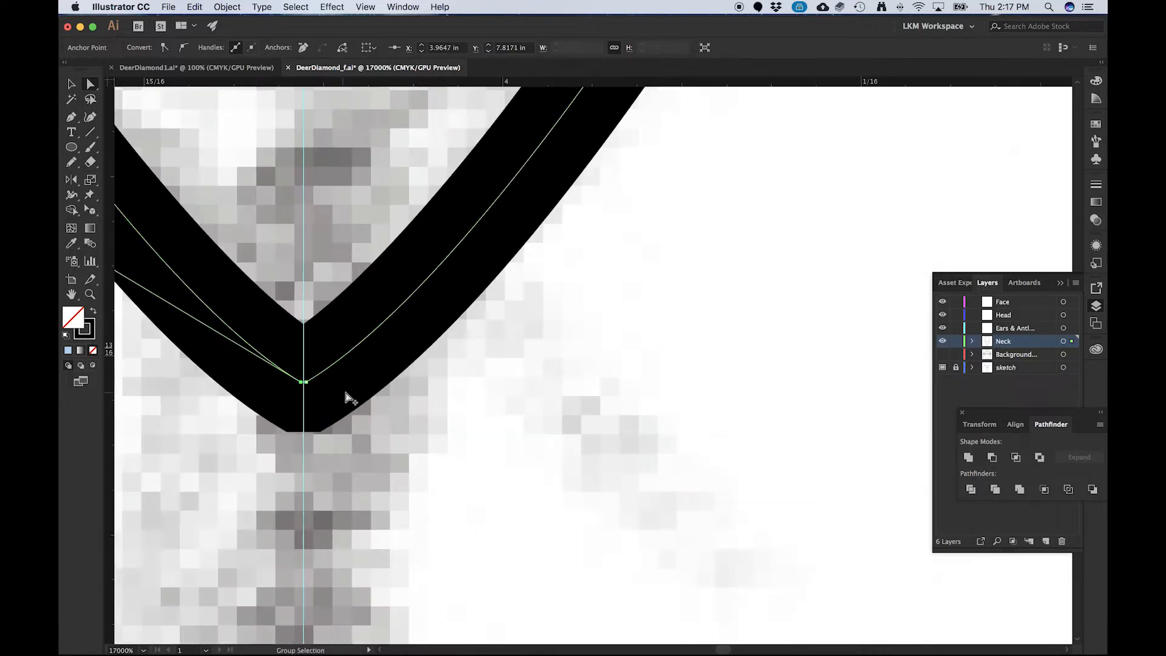
scroll(316, 401, down, 4)
scroll(277, 263, up, 1)
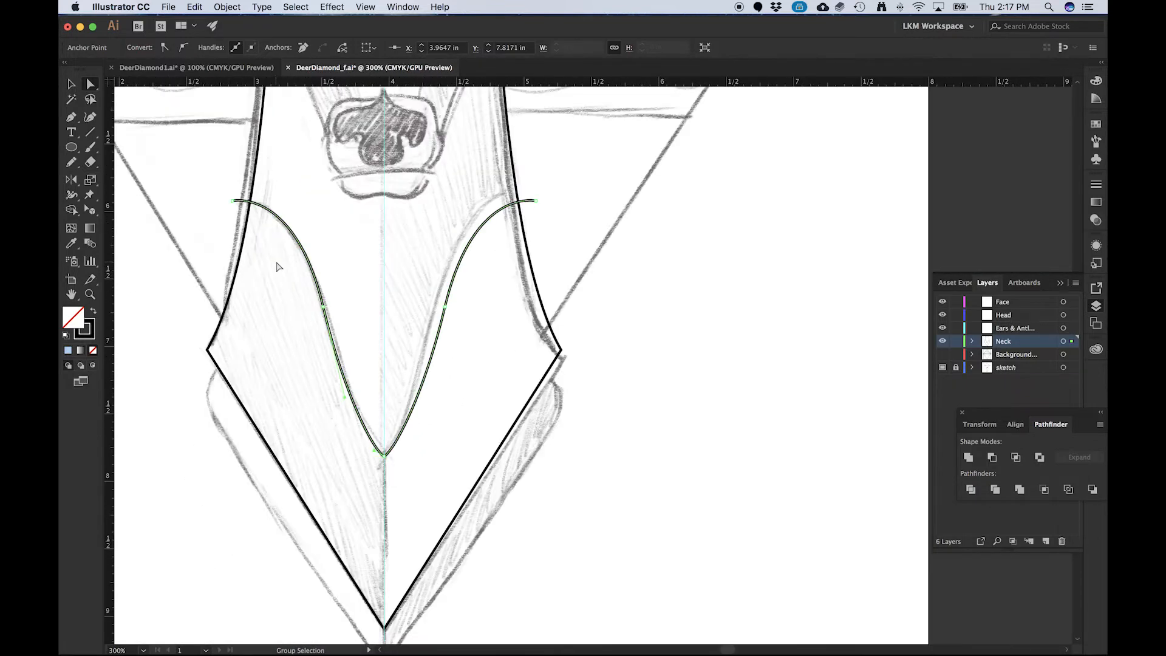
click(228, 211)
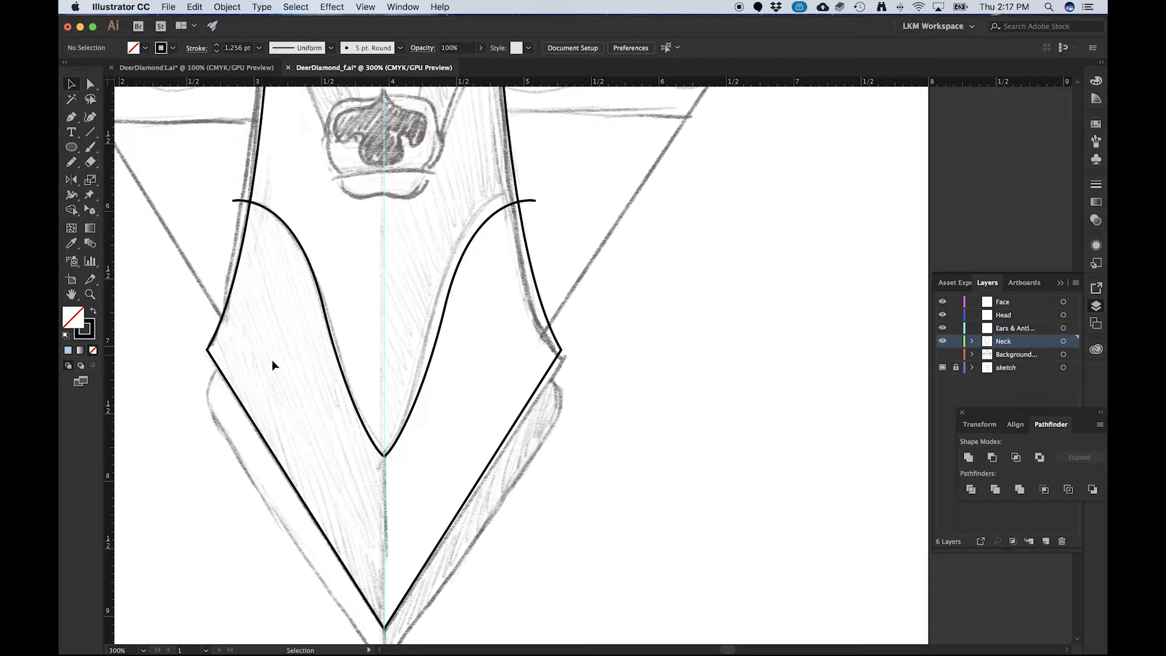
- Review the finished deer's neck and head in DeerDiamond1.ai and return to DeerDiamond_f.ai
scroll(272, 363, down, 2)
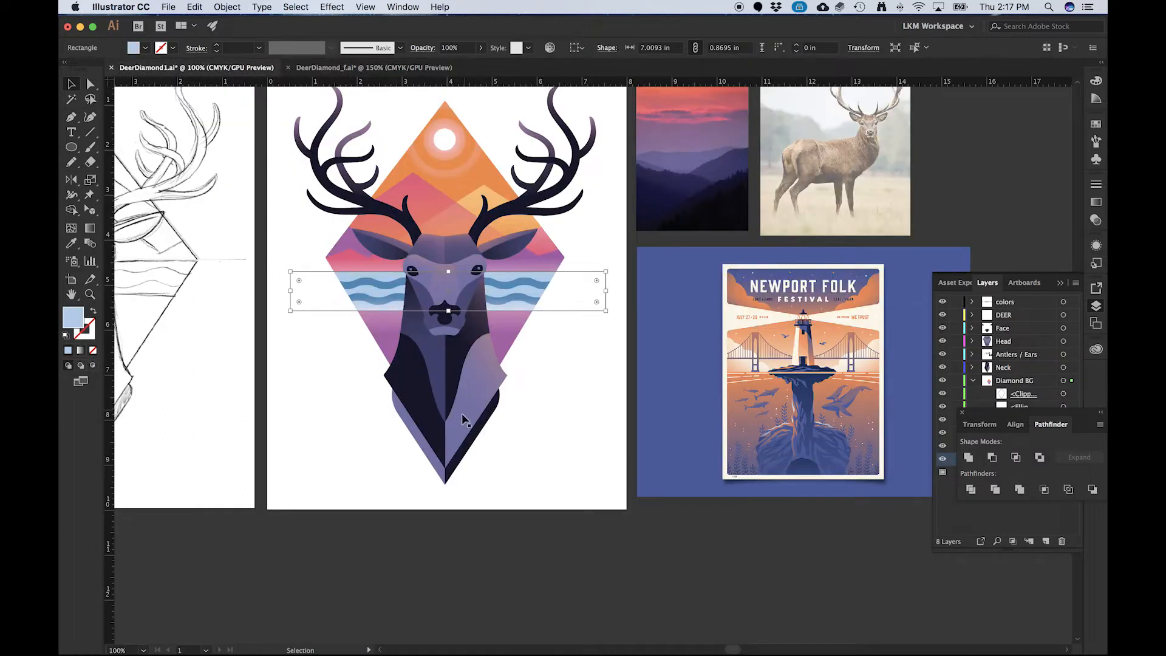
click(336, 68)
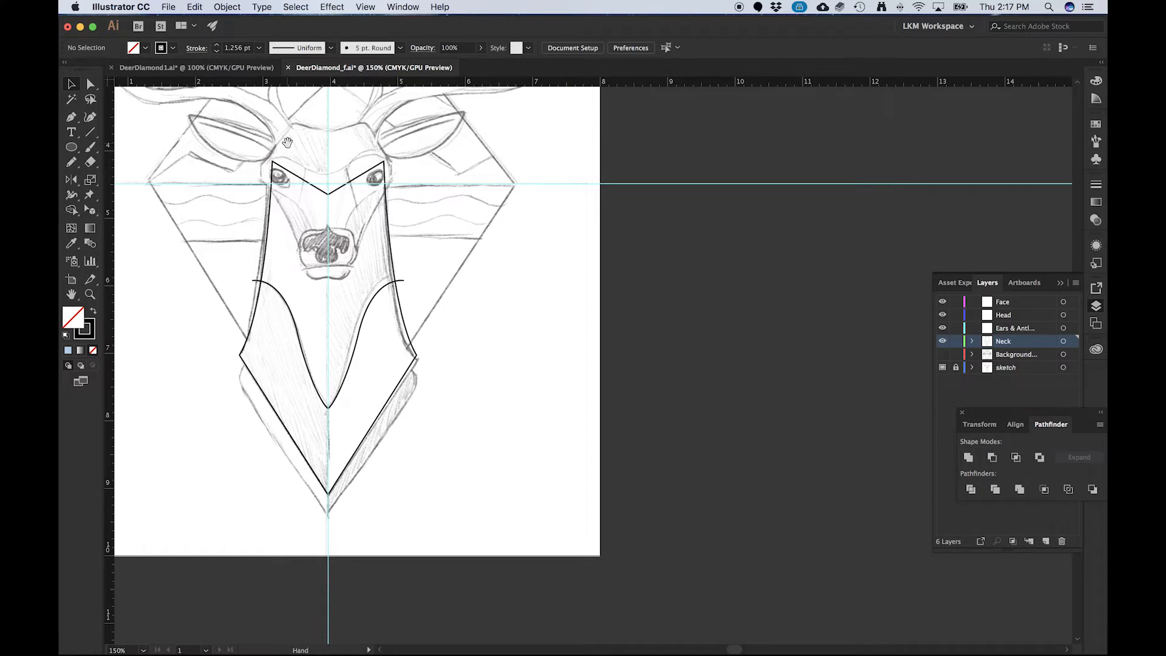
scroll(304, 182, up, 3)
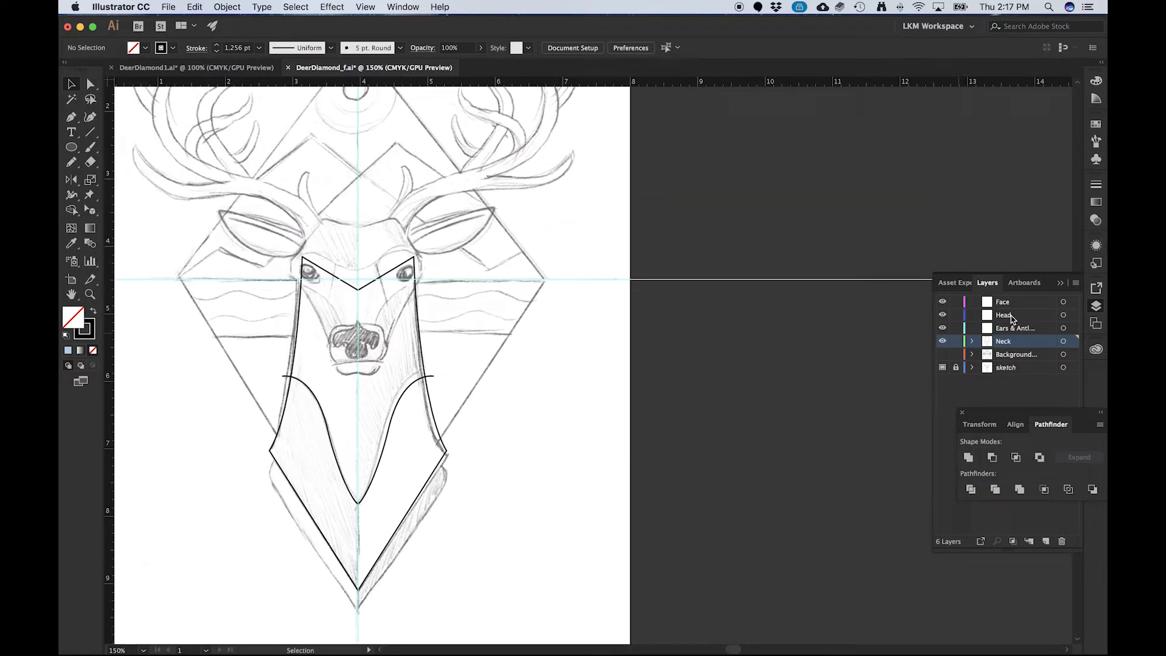
- Draw a hexagon about 2.02 by 1.75 in on the Head layer, centred on the guides over the deer's head, and deselect it
click(1013, 316)
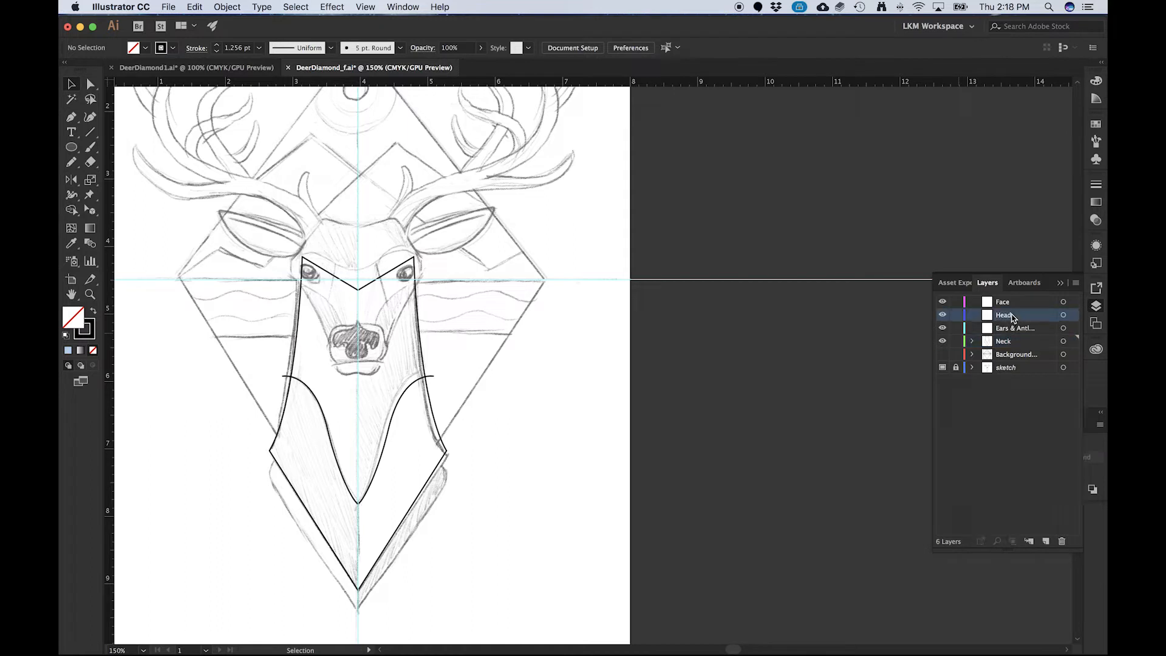
click(73, 147)
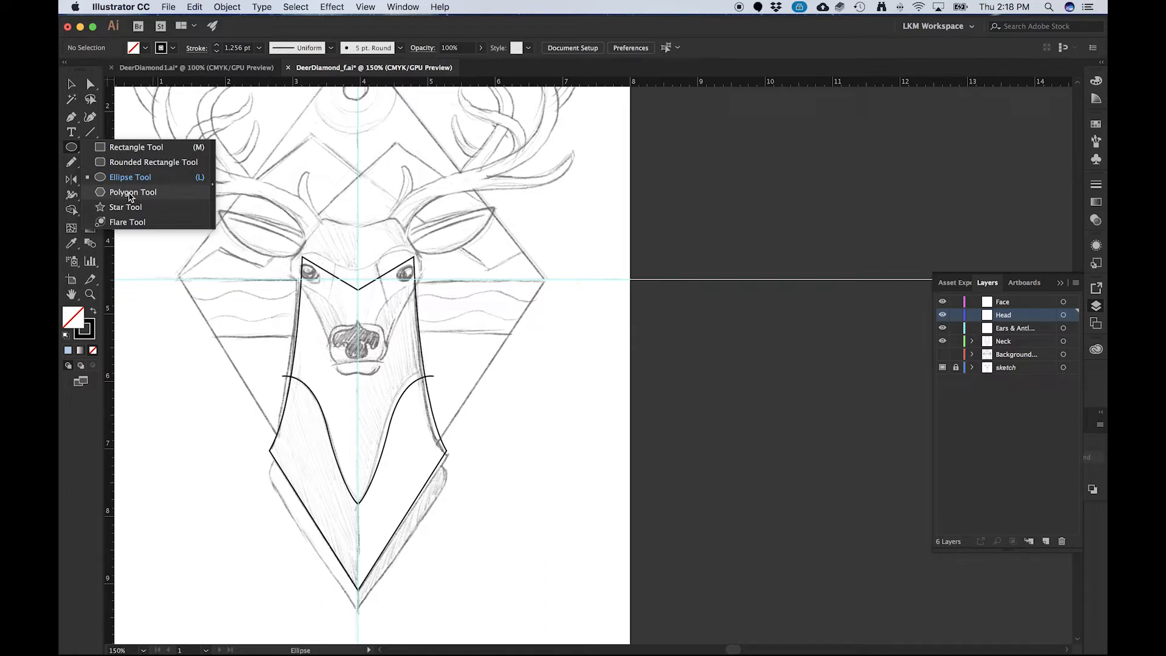
click(130, 193)
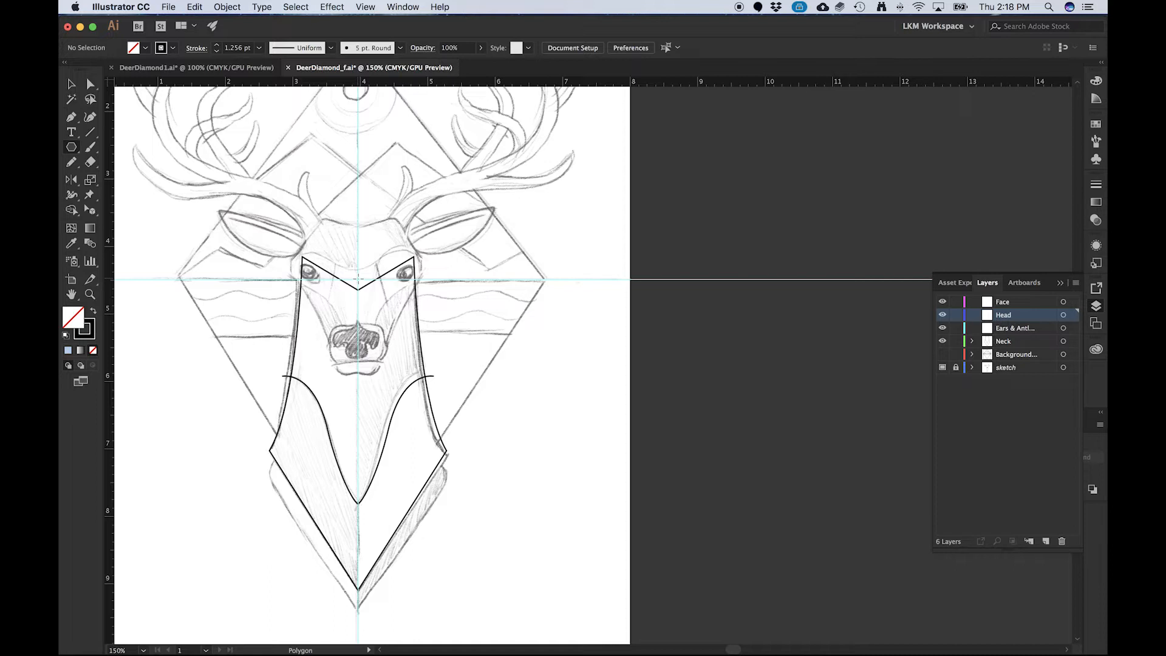
drag(358, 279, 305, 246)
drag(306, 247, 301, 244)
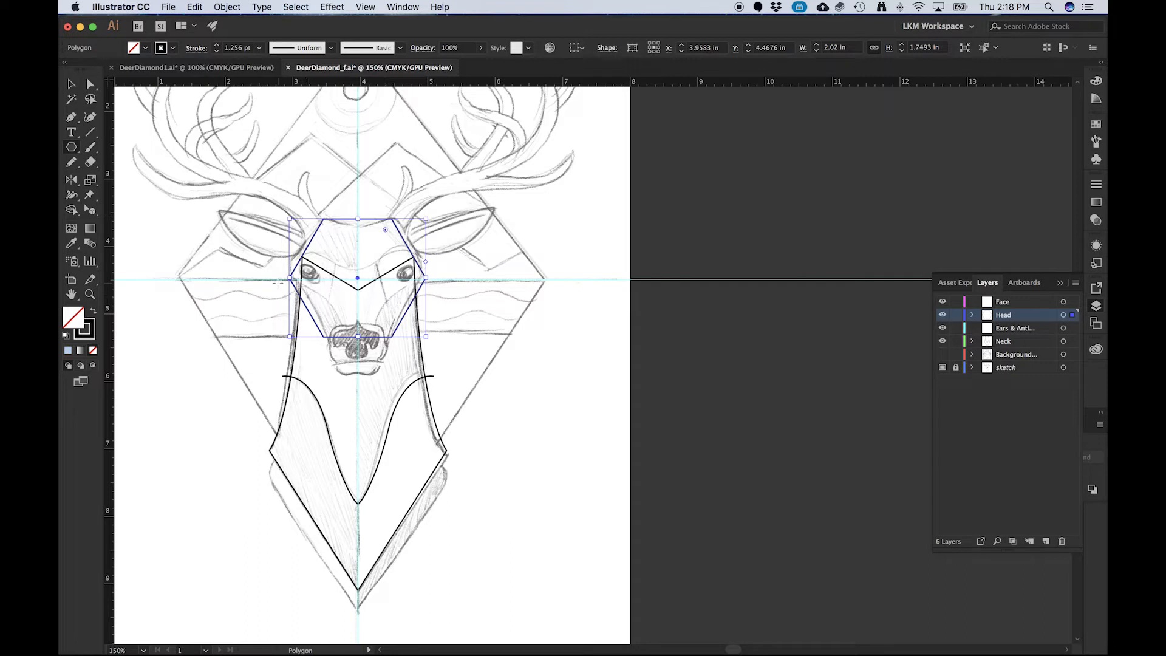
key(a)
key(v)
click(199, 344)
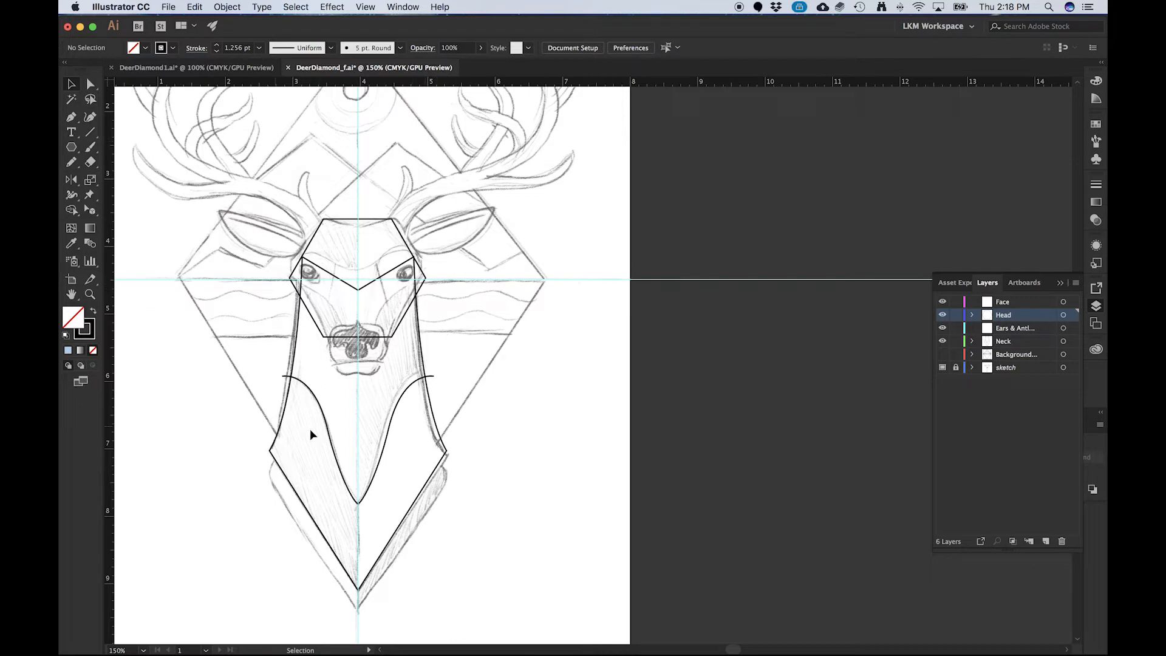
- Raise the head hexagon's two side anchors together to the sketch's brow corners, just above the eyes
scroll(301, 289, up, 2)
scroll(300, 292, down, 2)
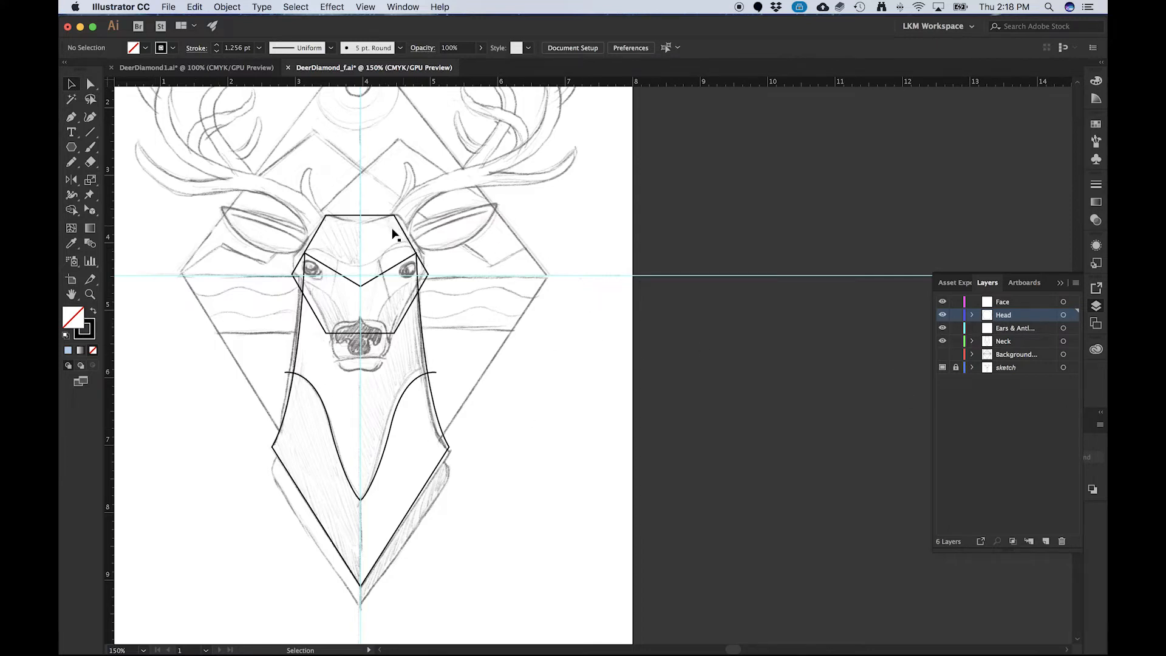
scroll(306, 283, up, 1)
scroll(302, 278, up, 1)
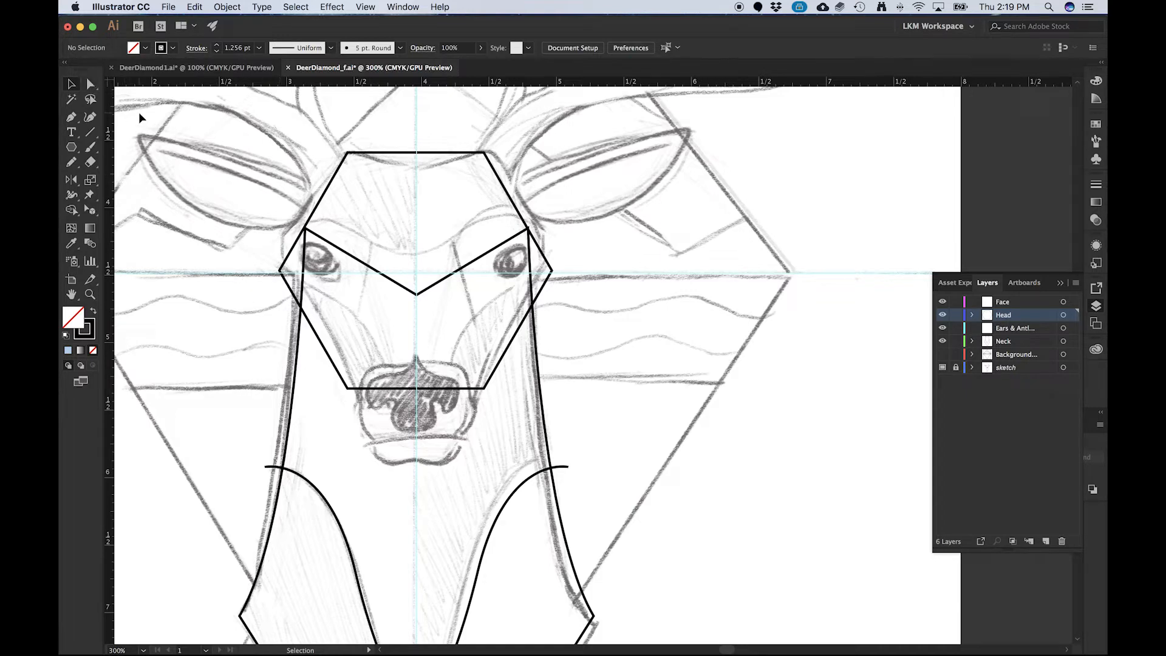
key(a)
click(280, 270)
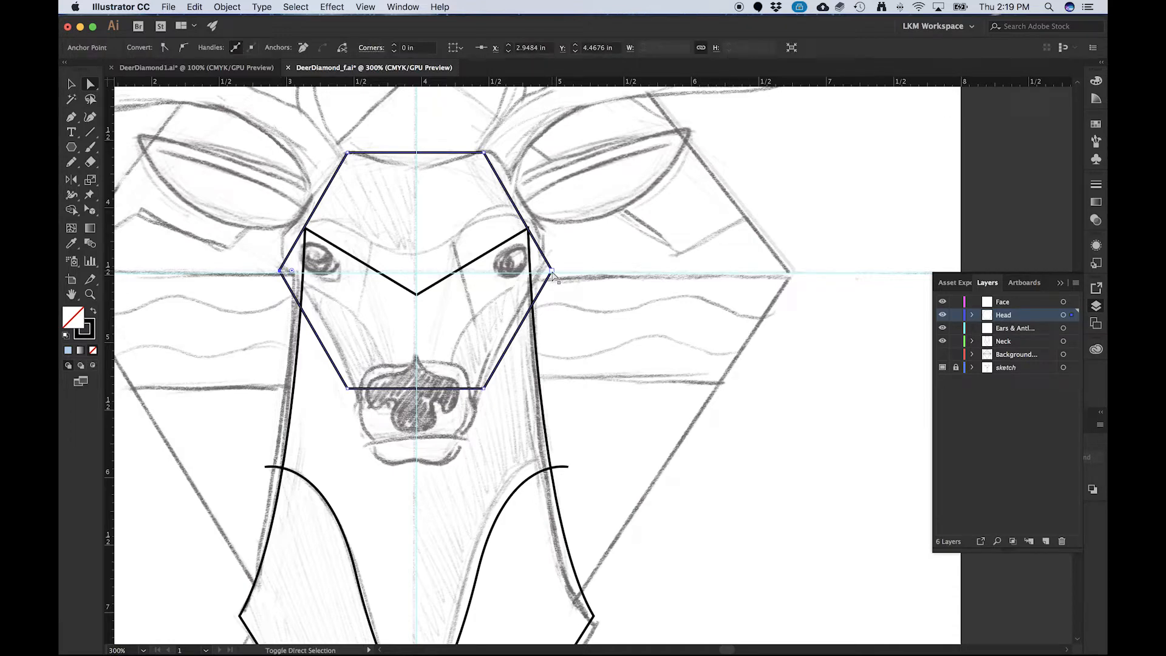
shift+click(552, 272)
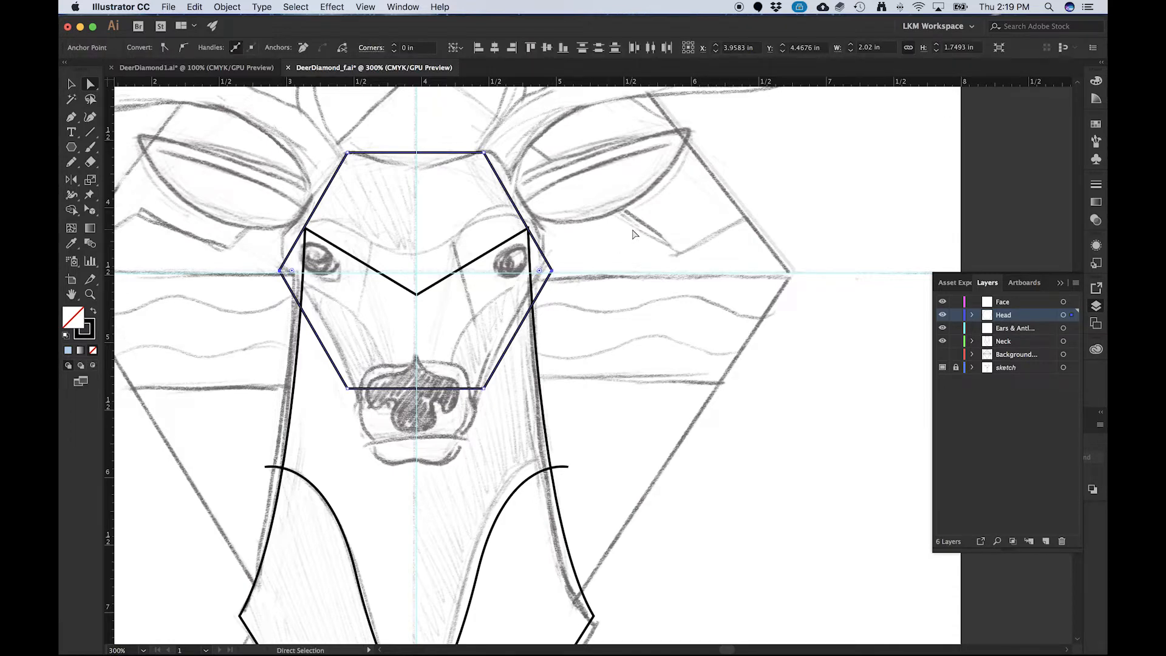
key(Up)
key(Up)
key(Up)
key(Up)
key(Up)
key(Up)
key(Up)
key(Up)
key(Up)
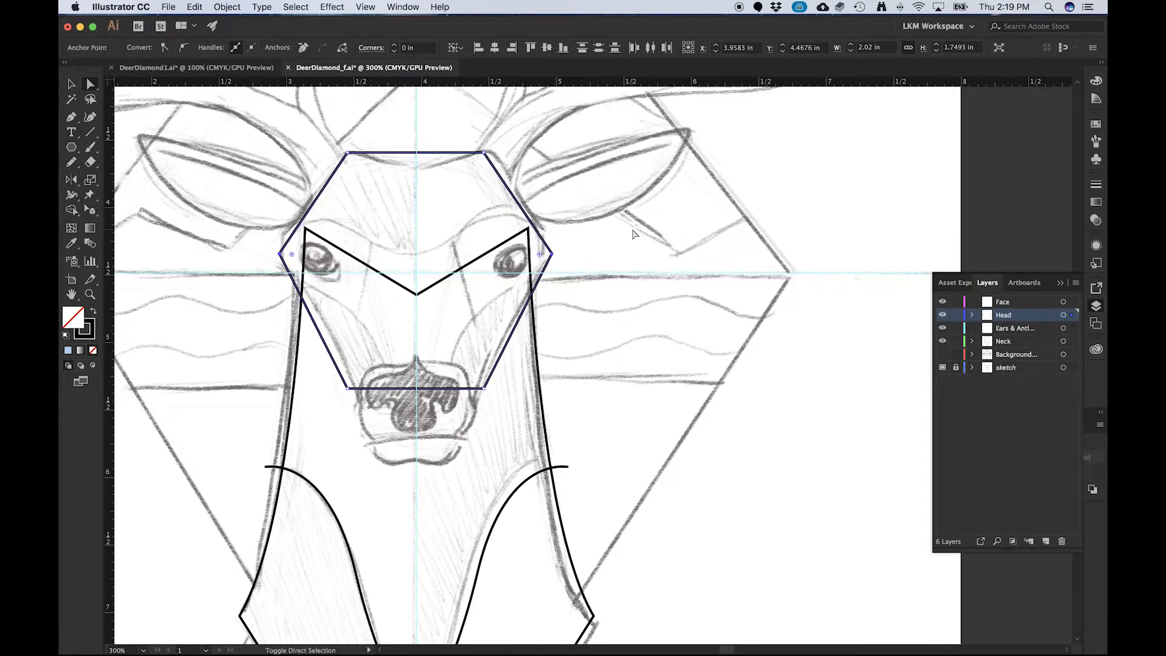
key(Up)
key(Up)
key(Up)
key(Up)
key(Up)
key(Up)
key(Up)
key(Up)
key(Up)
key(Up)
key(Up)
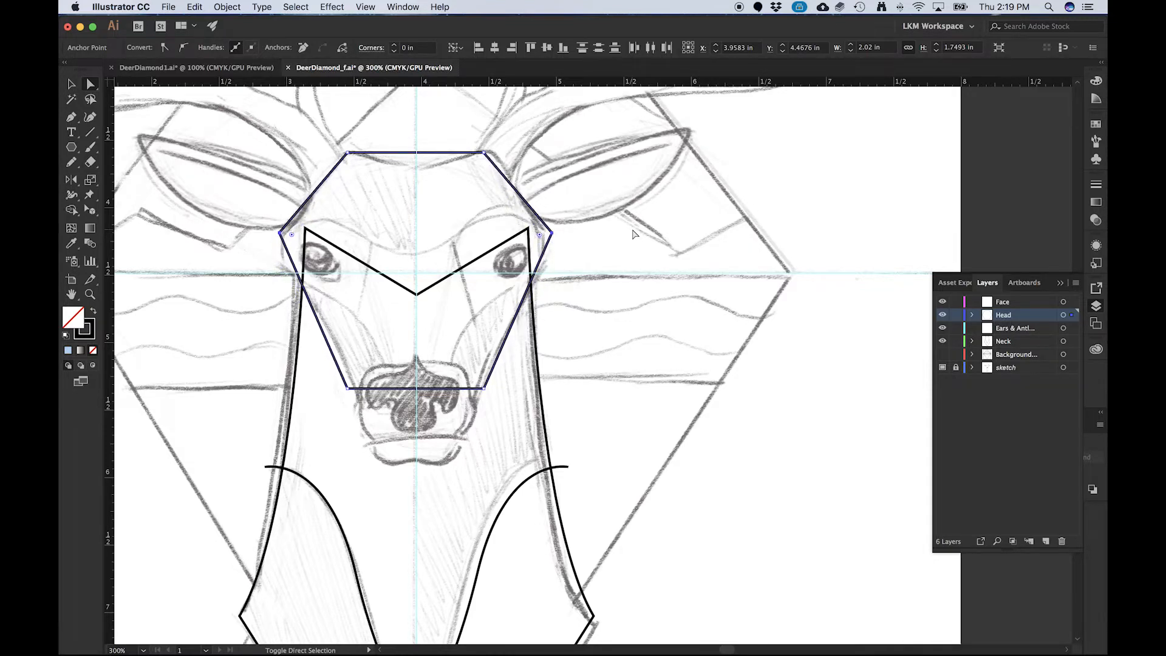
key(Up)
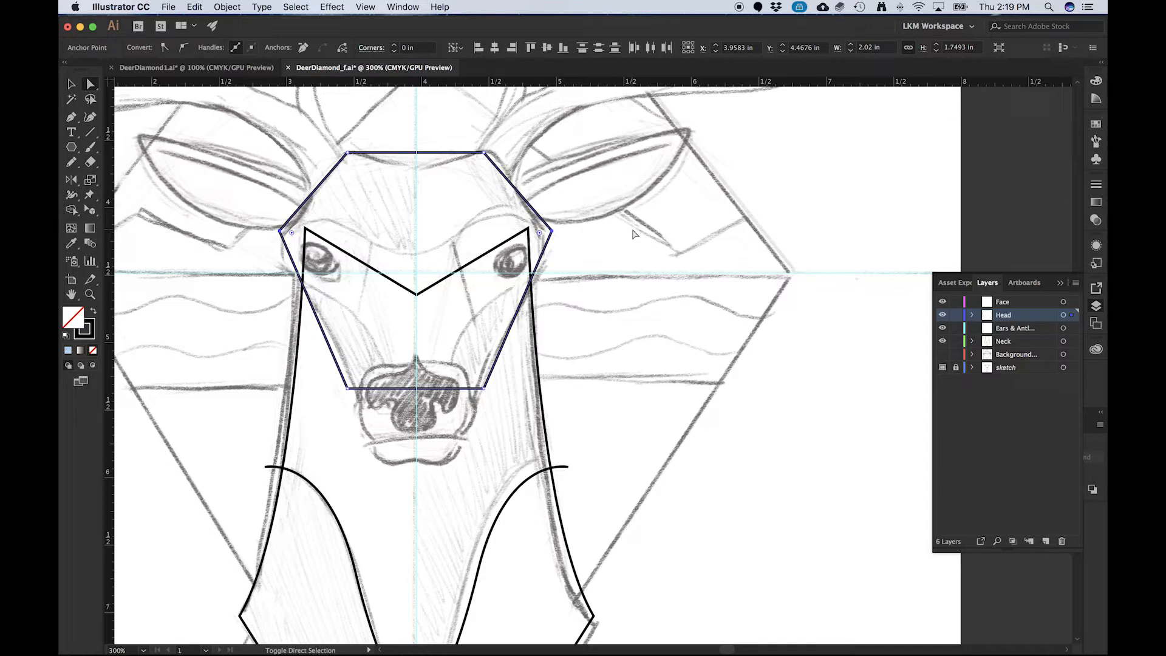
key(Down)
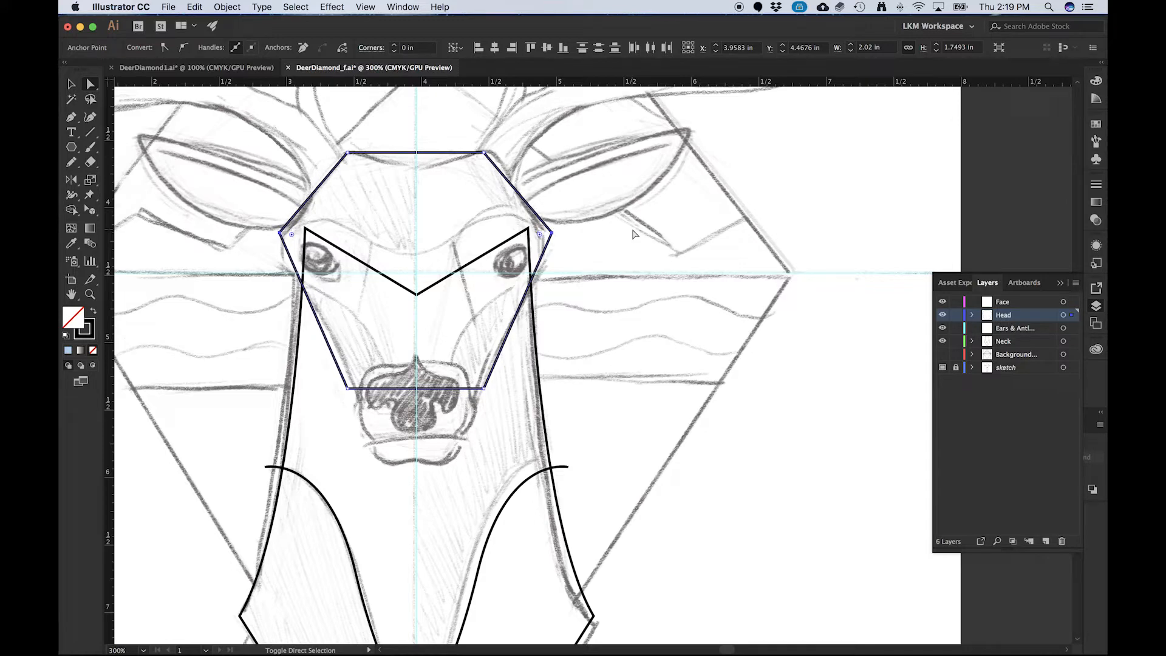
- Lower the hexagon's two bottom anchors together to the base of the sketched nose, making the head about 2.02 in tall
click(347, 389)
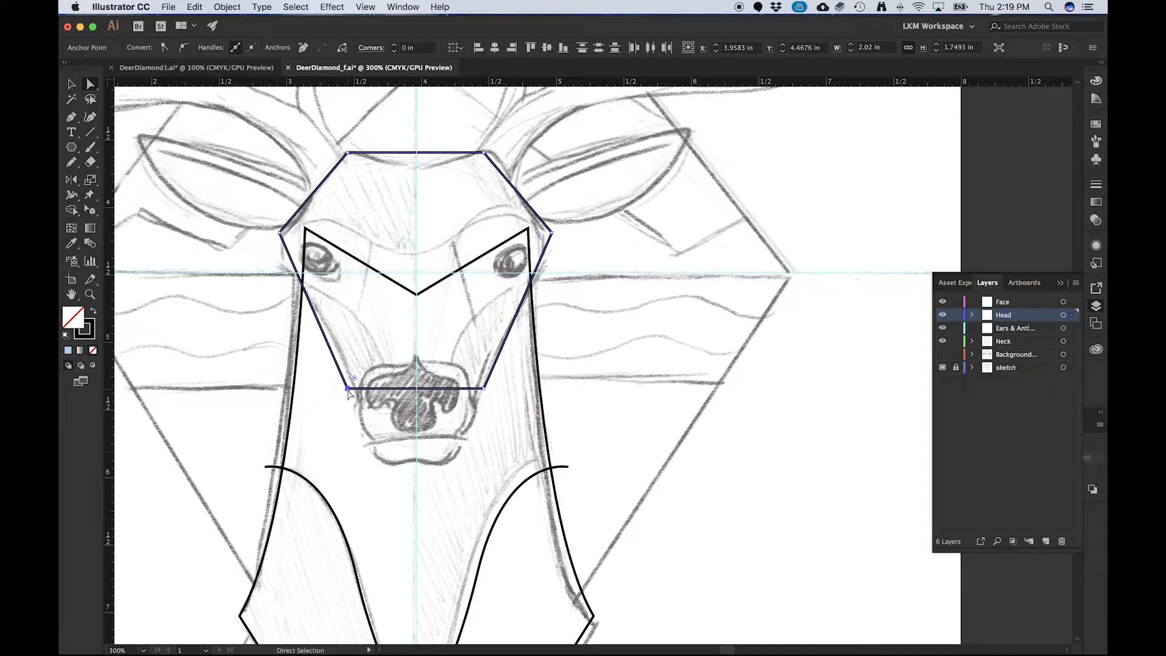
shift+click(484, 389)
key(shift+Down)
key(Down)
key(Down)
key(Down)
key(Down)
key(Down)
key(Down)
key(Down)
key(Down)
key(Down)
key(Down)
key(Down)
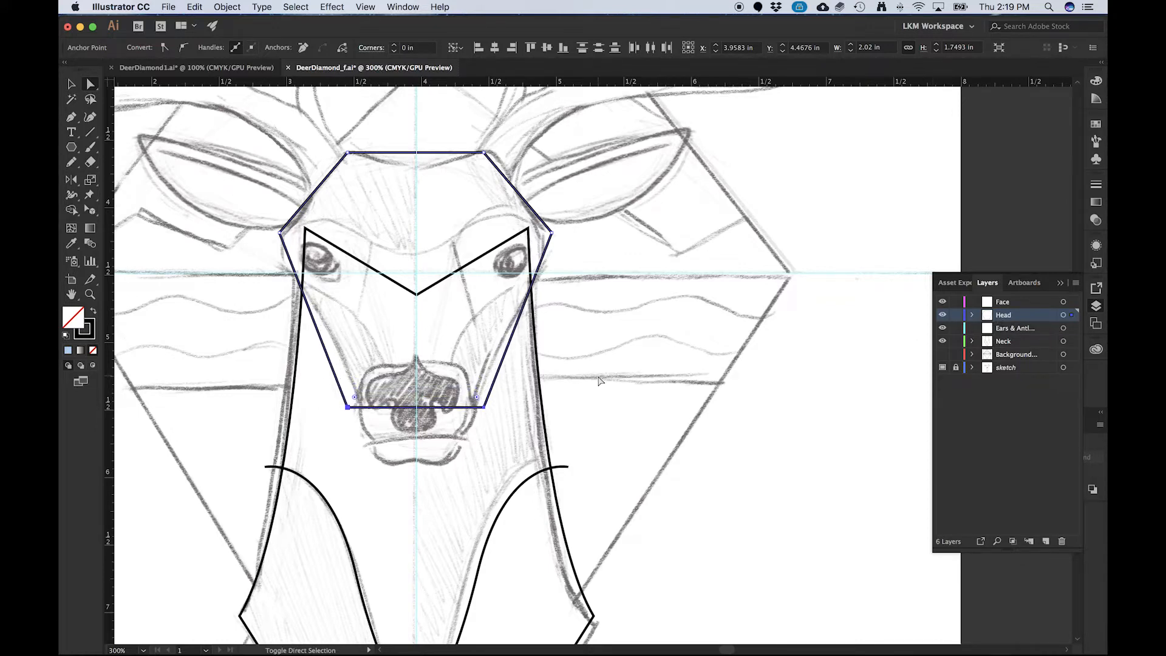
key(Down)
key(Down)
key(Down)
key(Down)
key(Down)
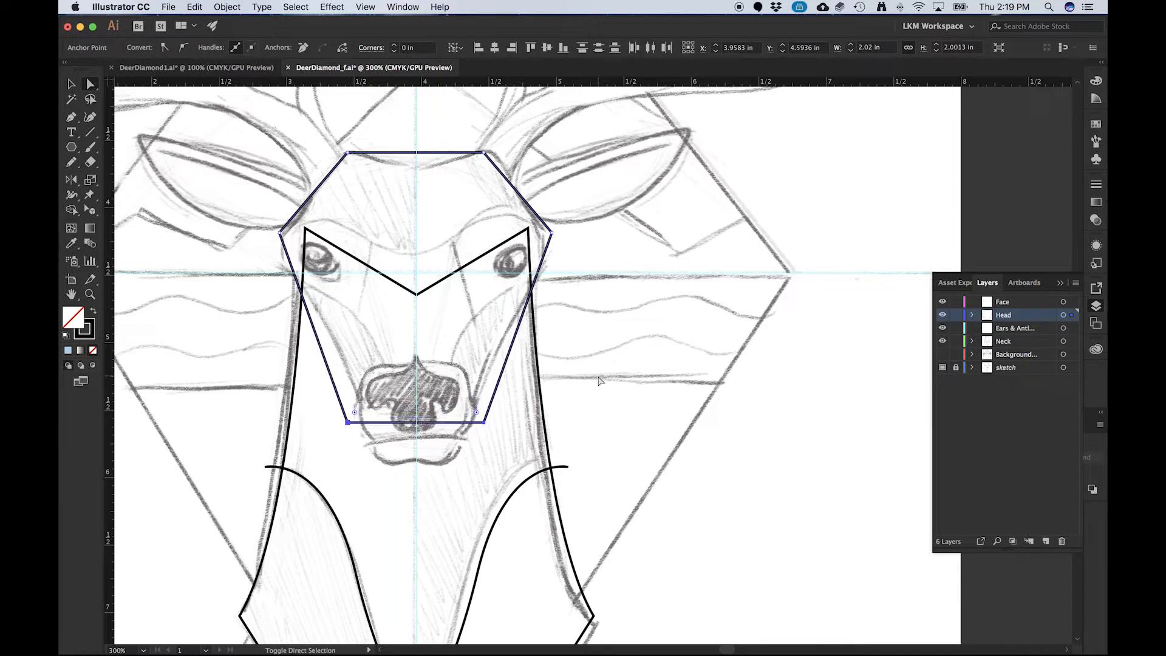
key(Down)
key(Down)
key(Down)
key(Up)
key(Up)
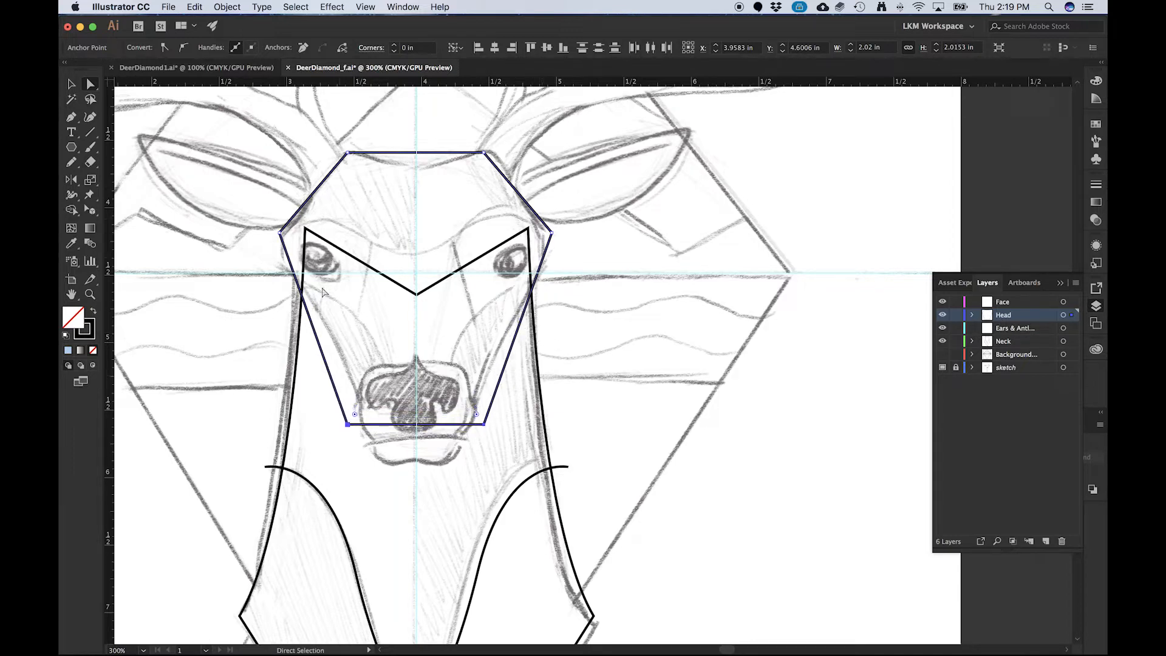
- Nudge the head shape's lower-right anchor inwards to about X 4.34 in, matching the sketched muzzle's edge
click(351, 425)
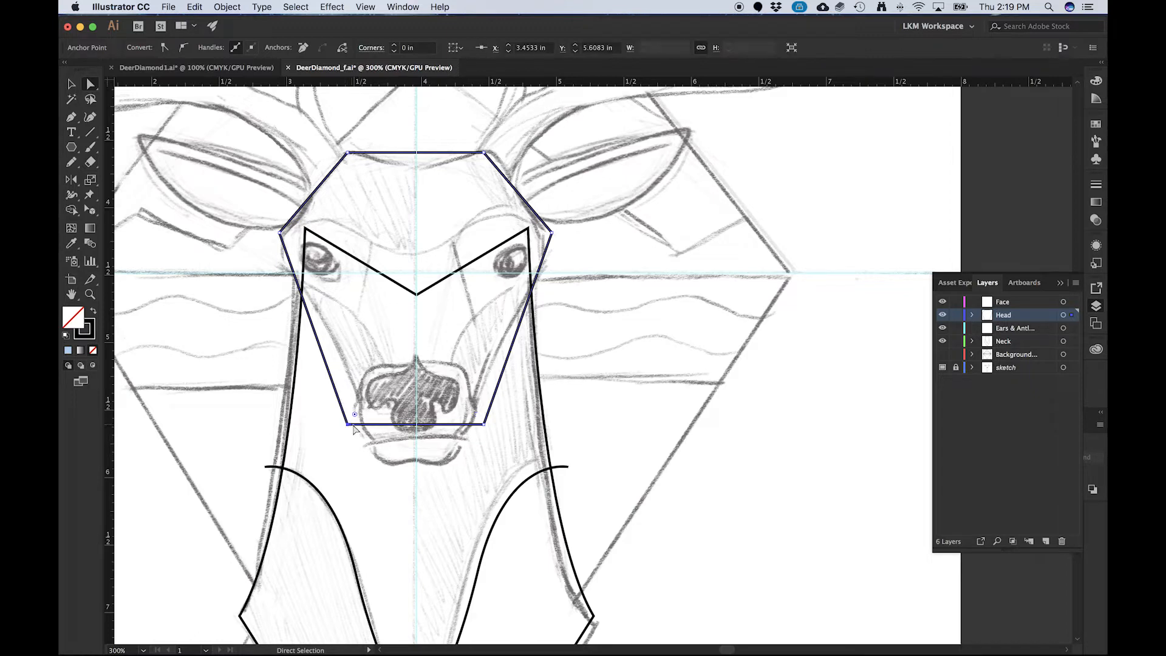
click(484, 424)
key(Left)
key(Left)
key(Left)
key(Left)
key(Left)
key(Left)
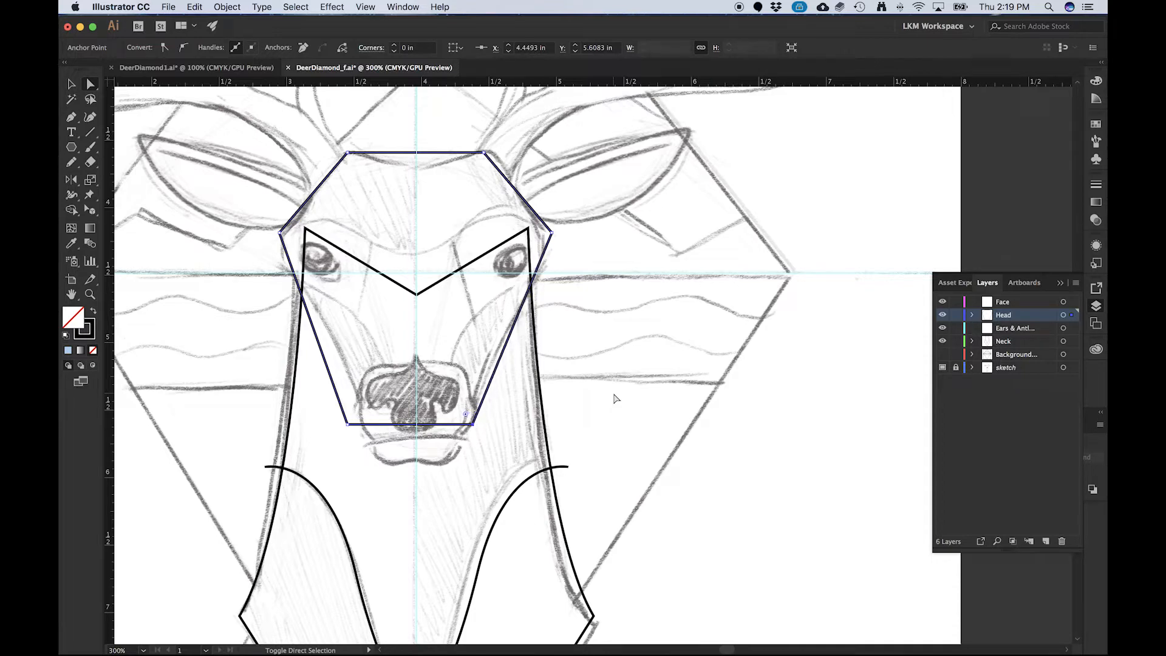
key(Left)
key(Left)
key(Left)
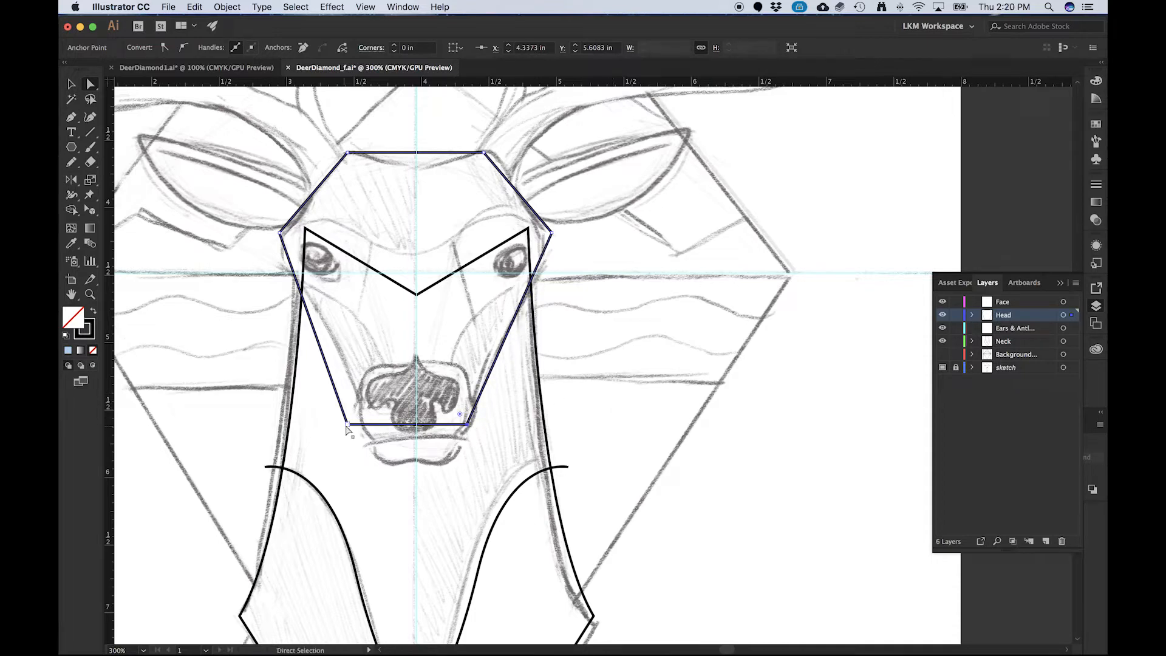
- Nudge the head shape's lower-left anchor inwards to about X 3.58 in, matching the opposite corner, and deselect the shape
click(347, 425)
key(Right)
key(Right)
key(Right)
key(Right)
key(Right)
key(Right)
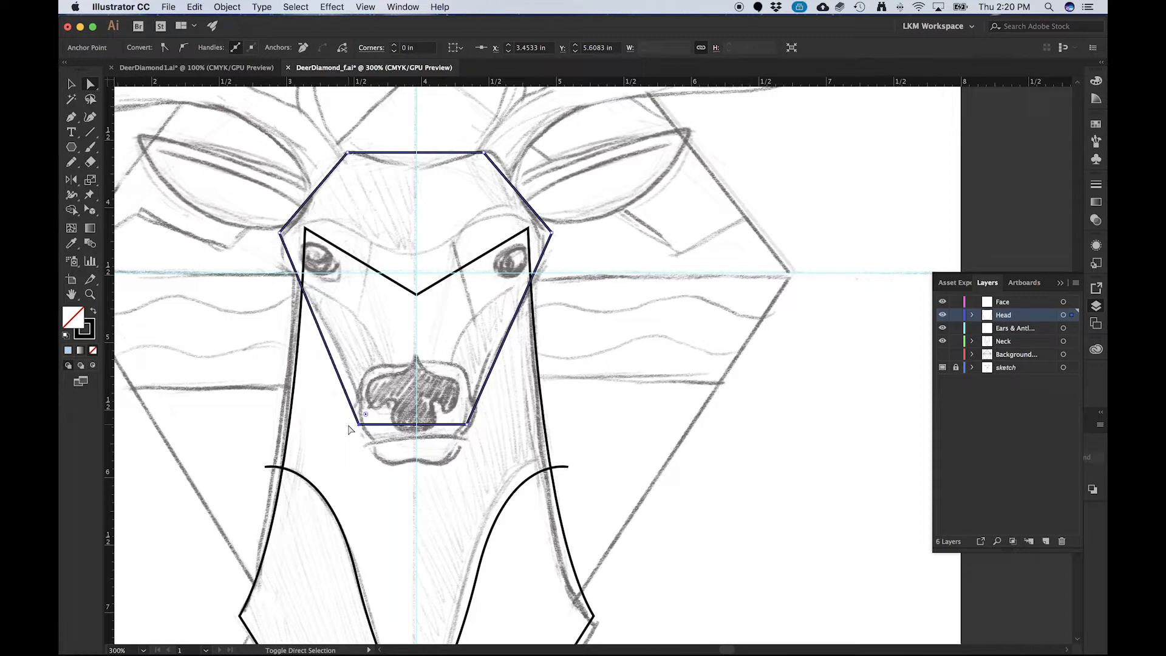
key(Right)
key(Right)
key(Right)
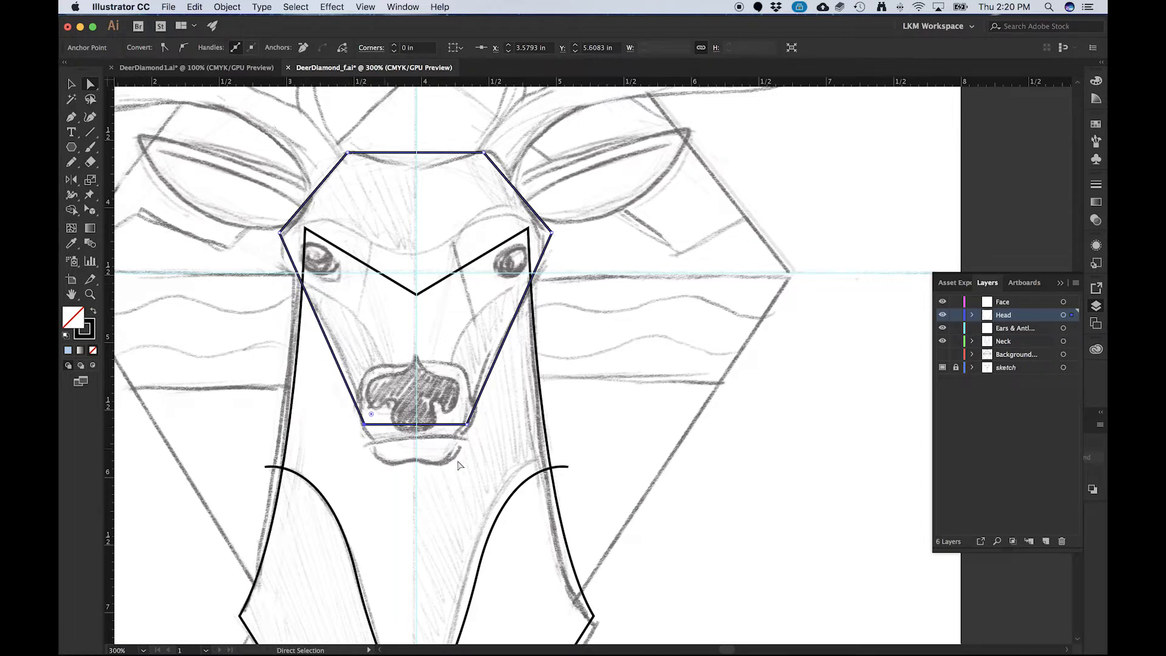
click(509, 442)
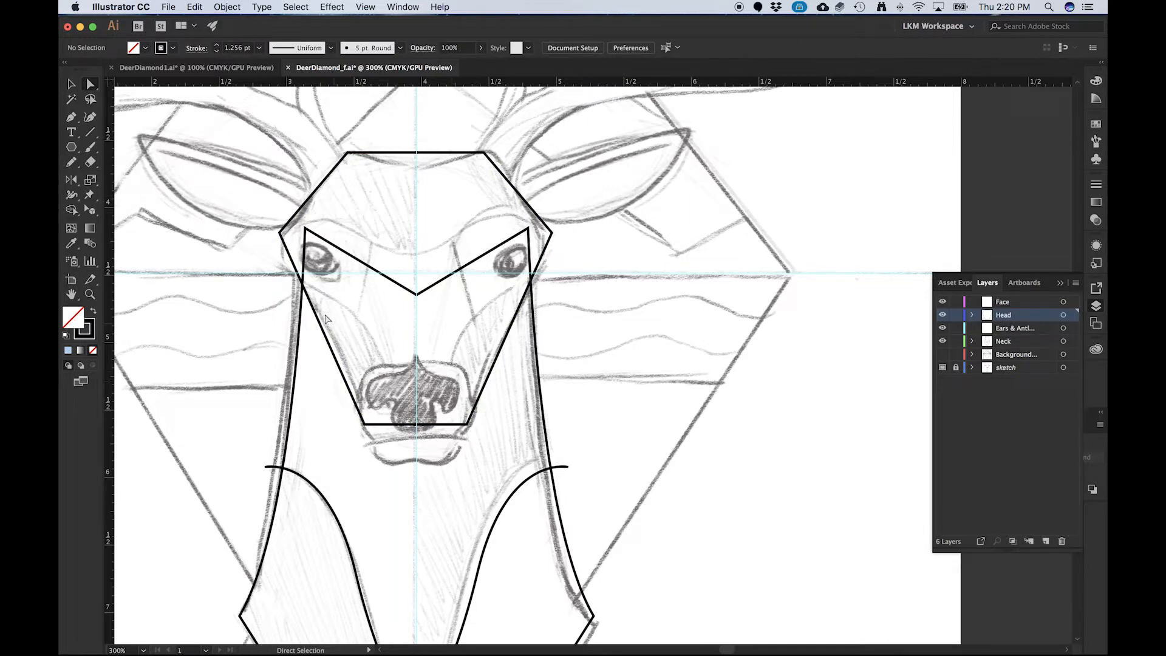
- Pull curve handles from the lower-left muzzle anchor and adjust them to bow the cheek edge and slightly arch the muzzle's bottom edge
click(365, 424)
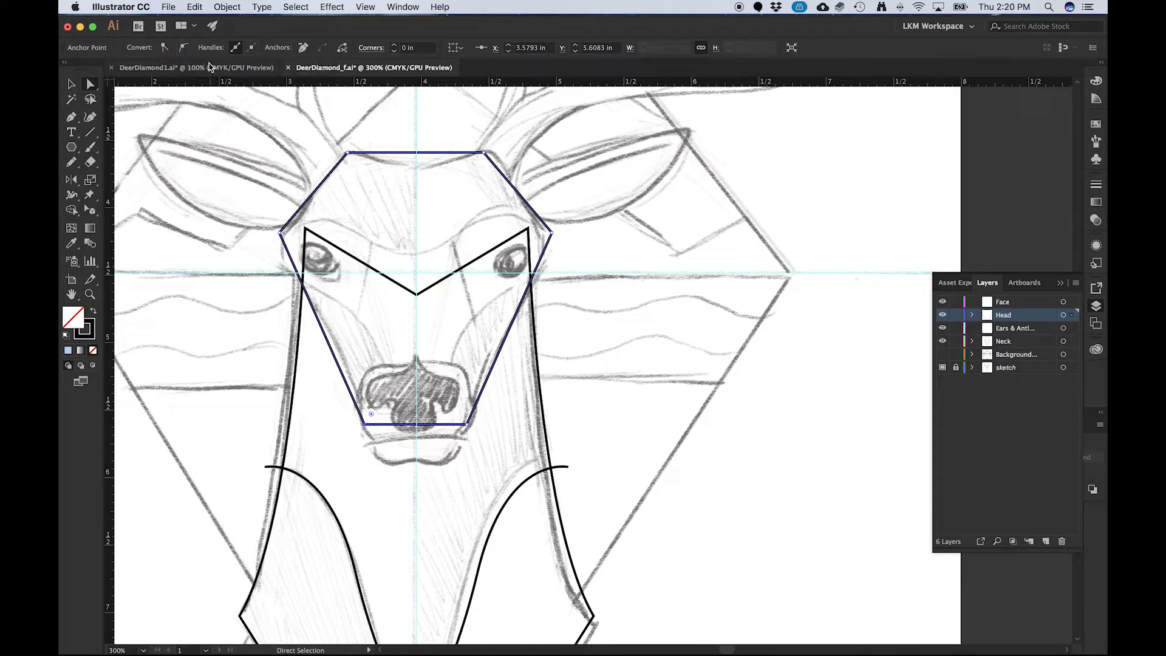
click(72, 118)
drag(72, 117, 105, 164)
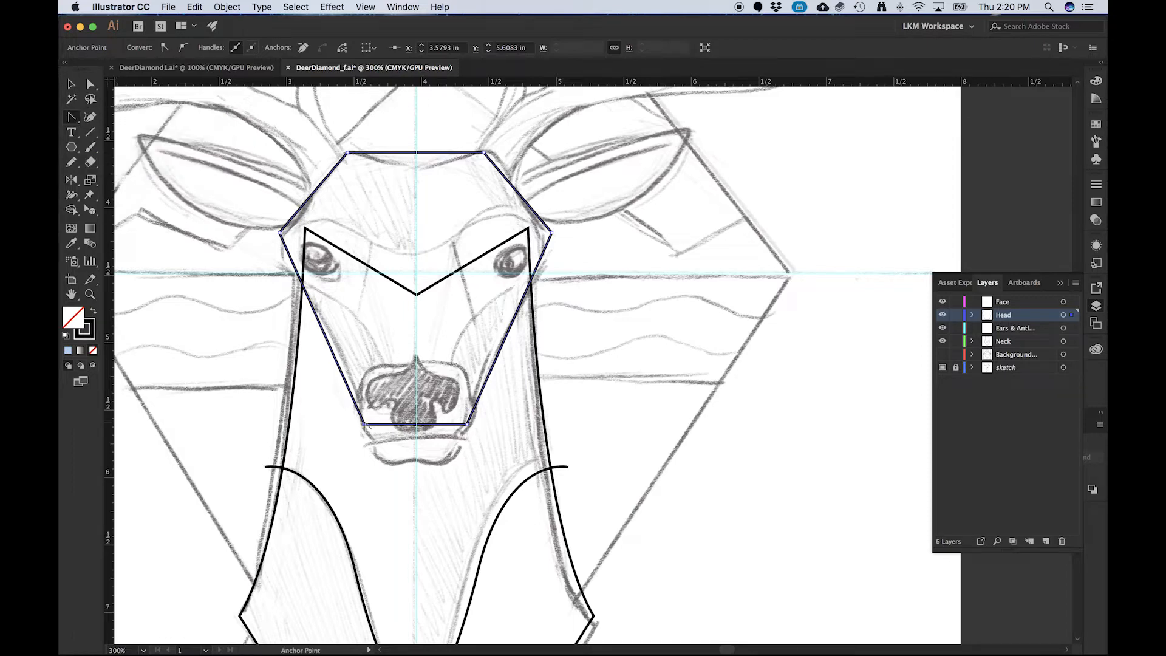
drag(363, 424, 371, 481)
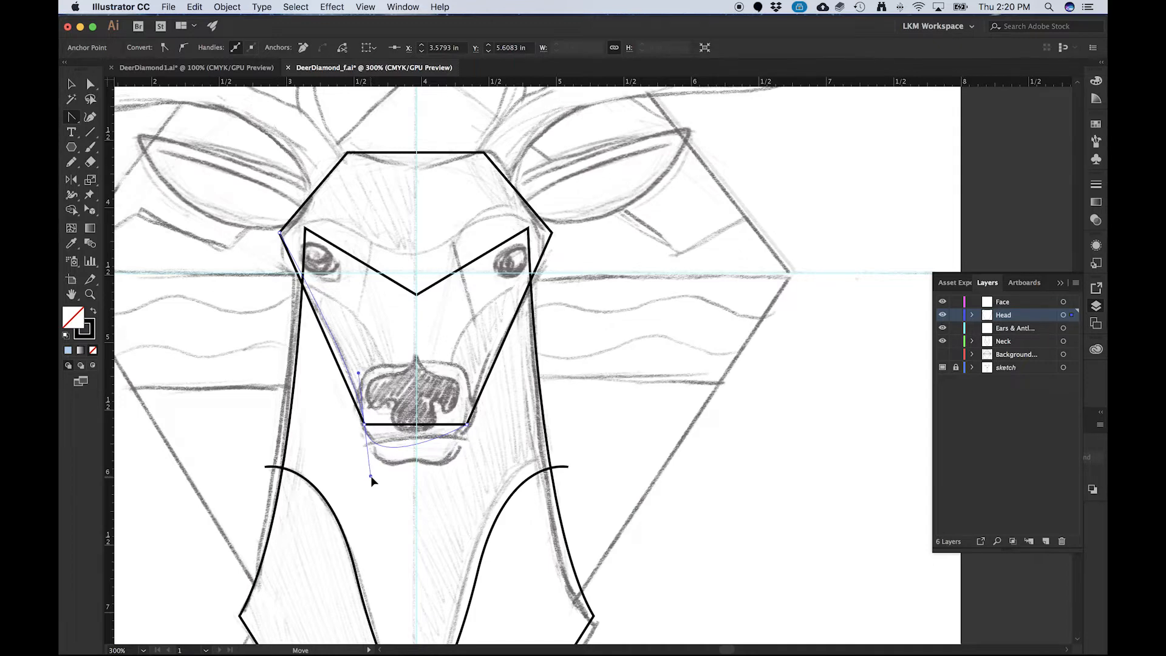
drag(372, 481, 374, 475)
key(a)
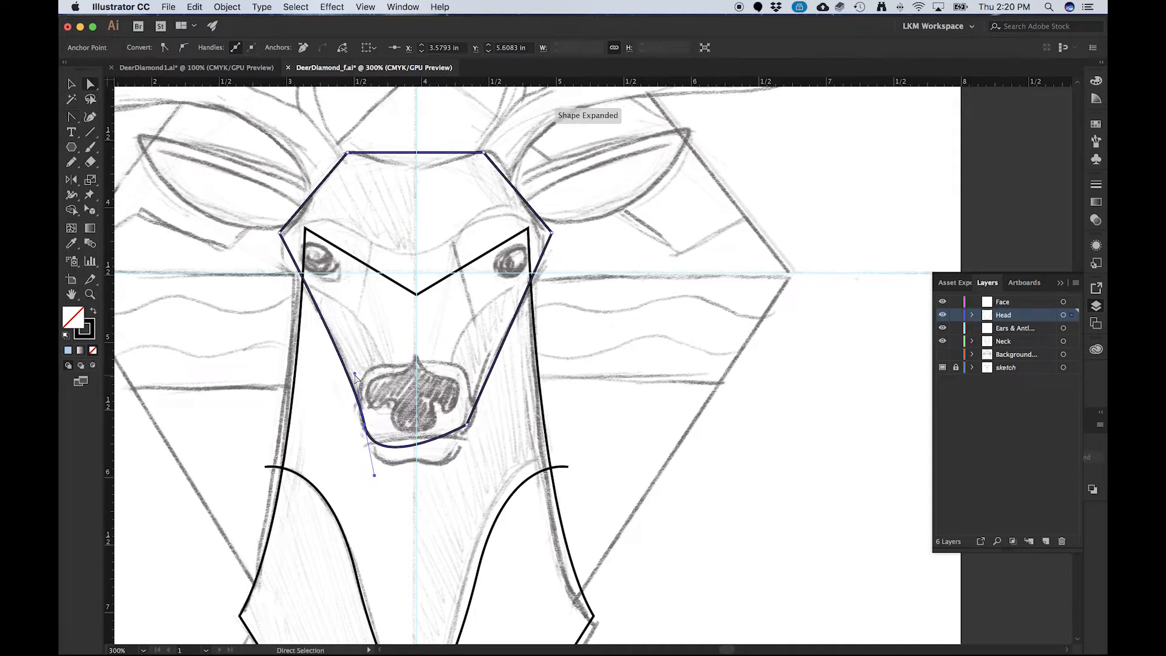
drag(355, 374, 351, 349)
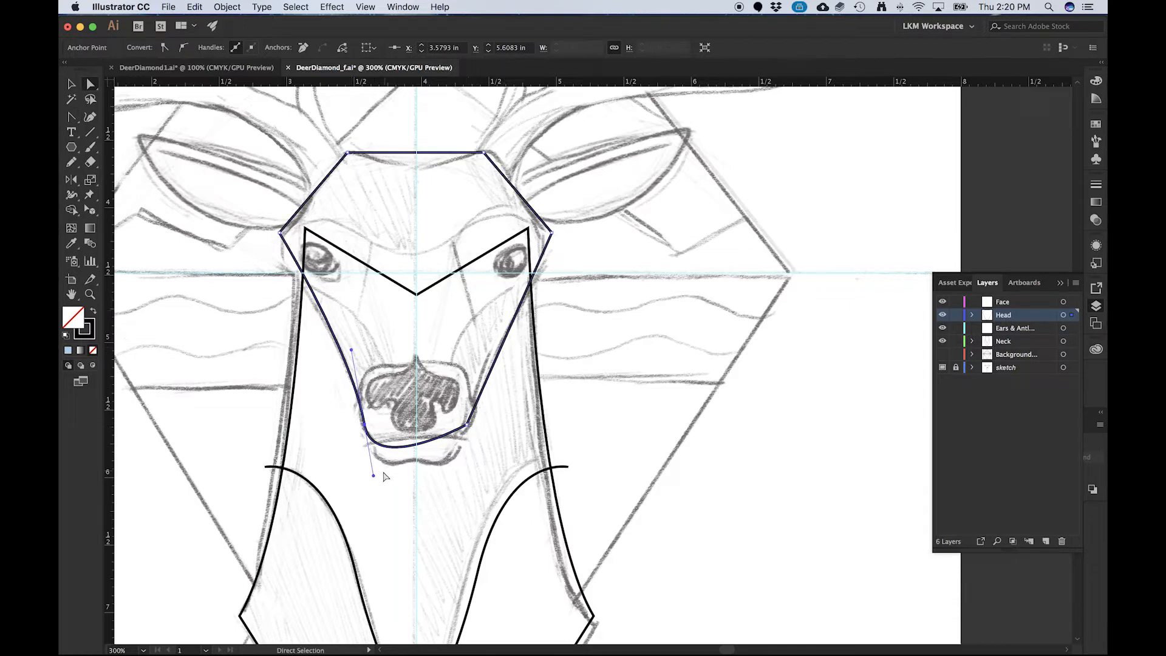
drag(374, 477, 418, 421)
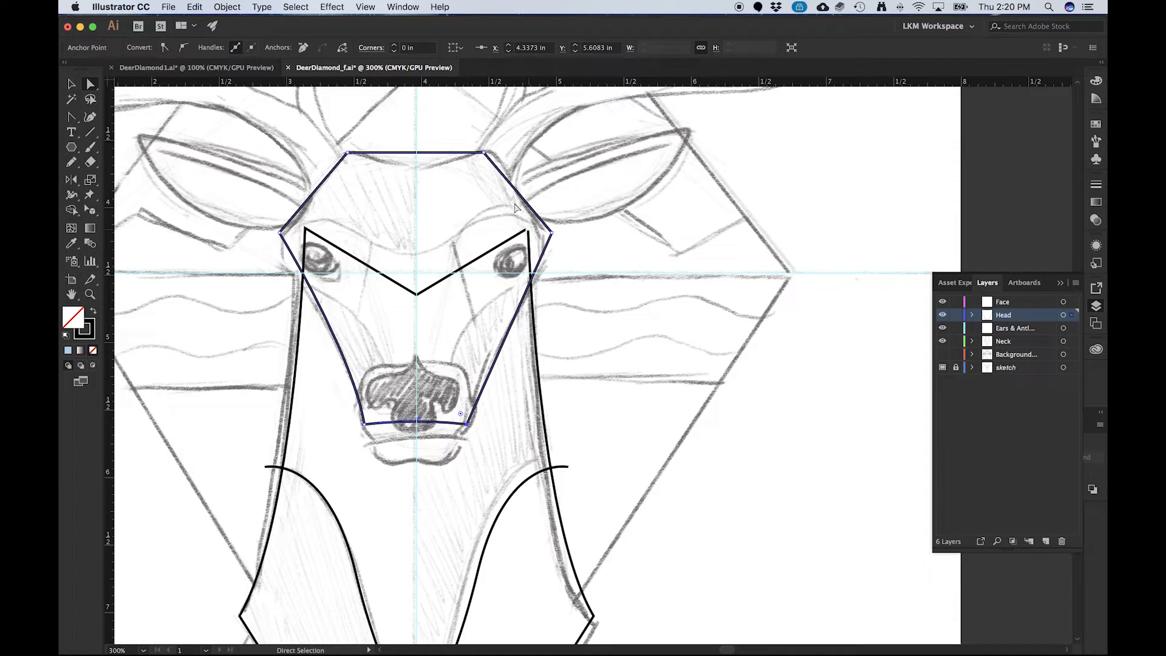
- Convert the lower-right muzzle anchor to smooth and adjust its handles to mirror the left cheek's curve and the arched bottom edge
click(184, 48)
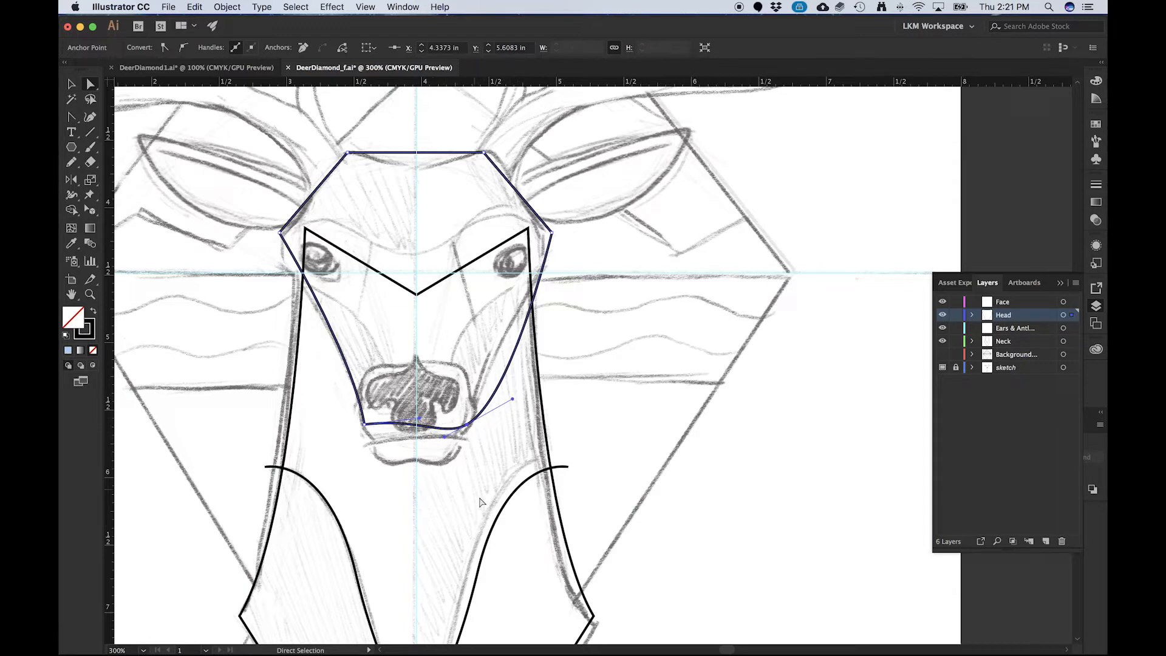
key(alt)
drag(513, 401, 472, 363)
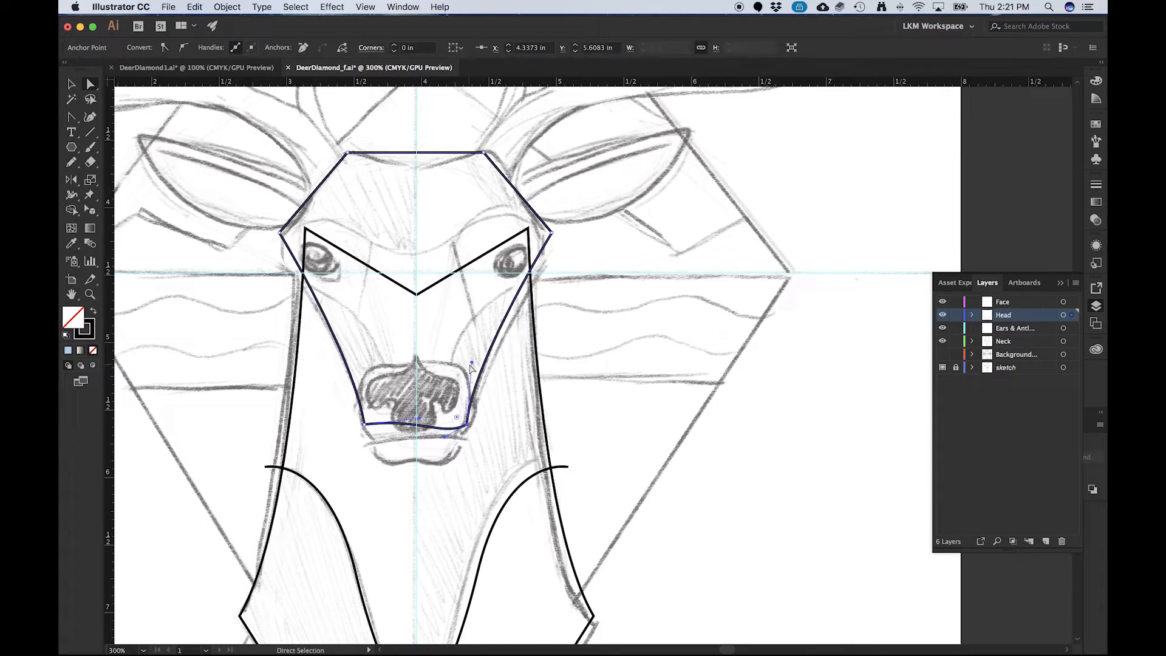
key(super+z)
drag(514, 401, 485, 358)
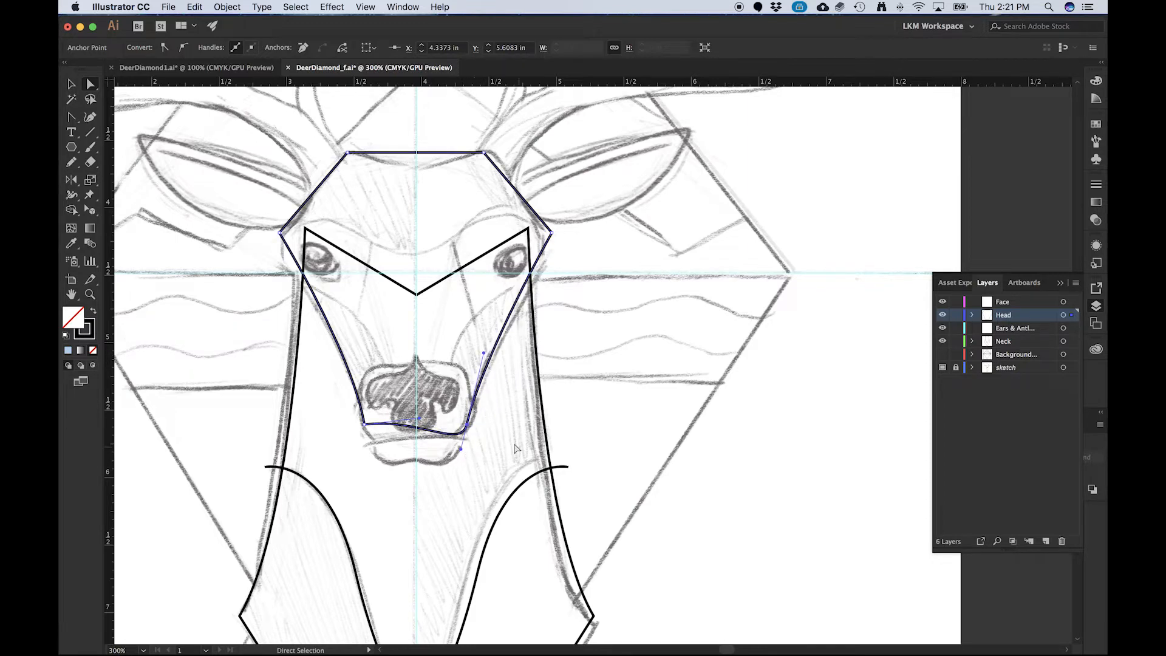
drag(461, 449, 385, 418)
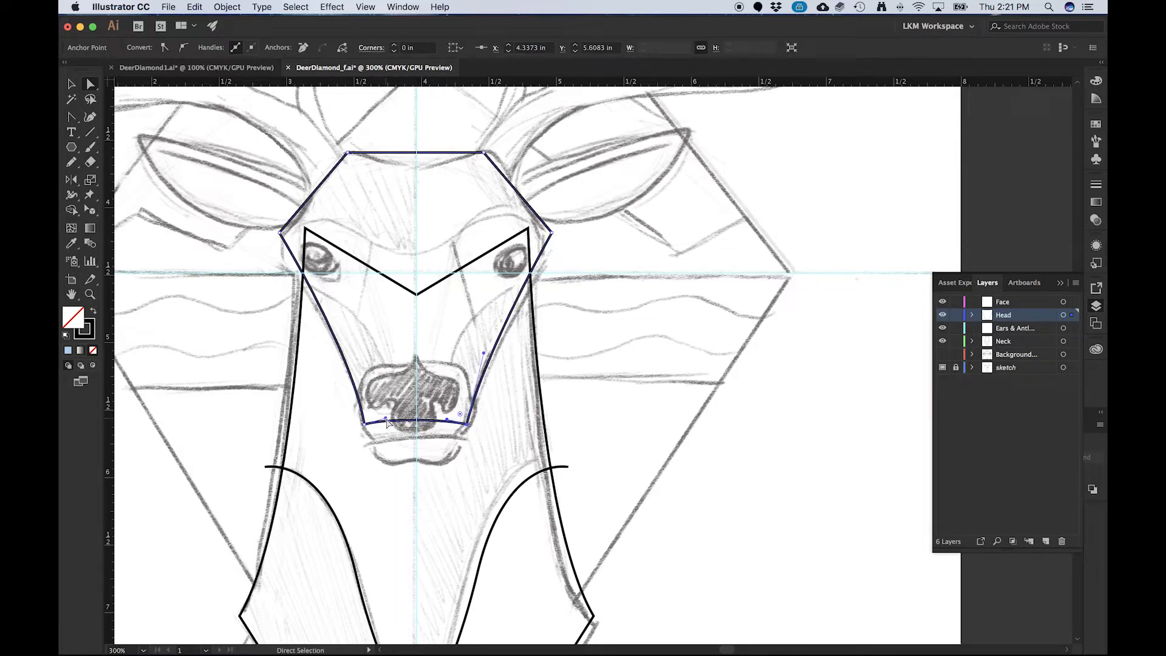
- Add an anchor point at the middle of the head's top edge, on the vertical centre guide
scroll(346, 361, down, 2)
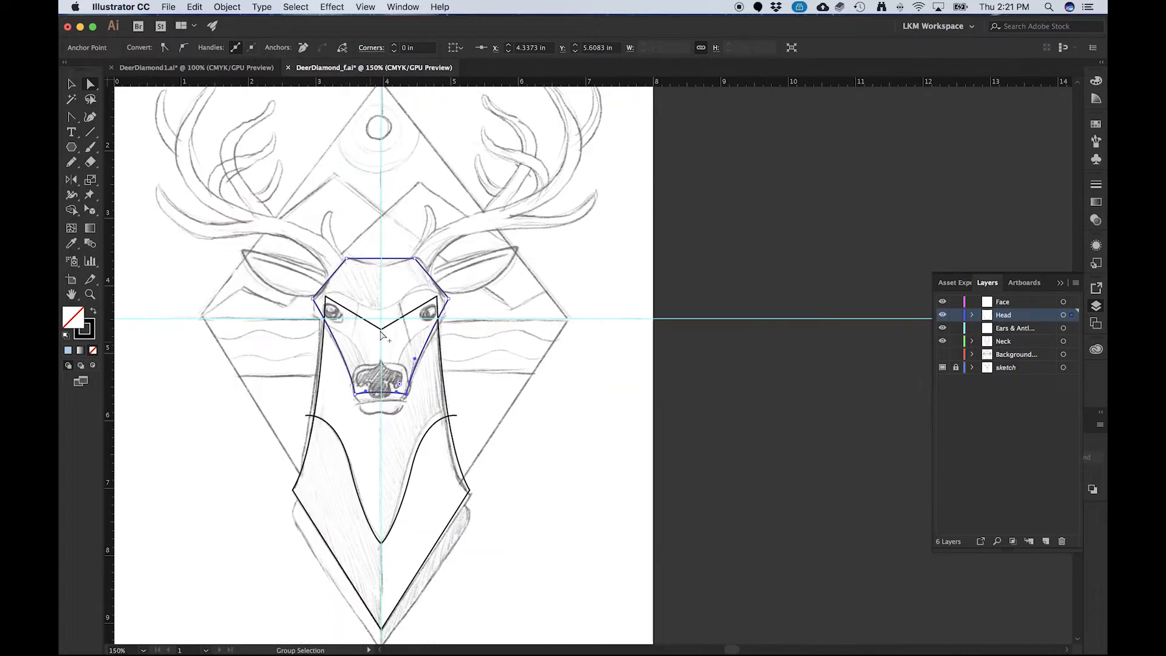
scroll(375, 333, up, 2)
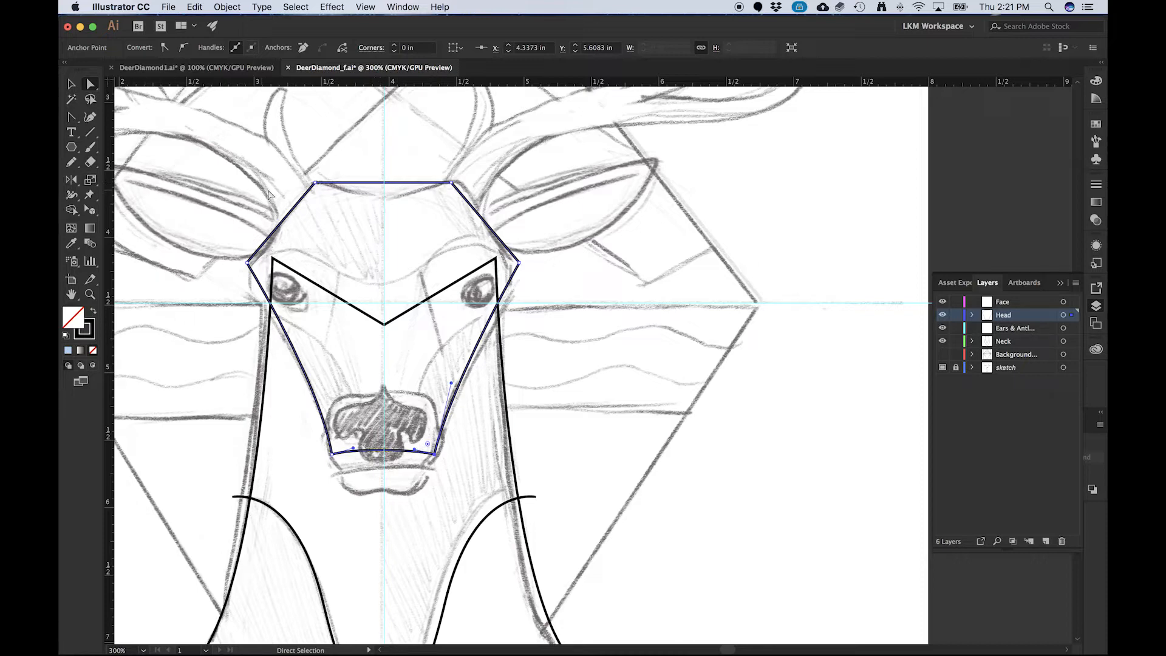
key(p)
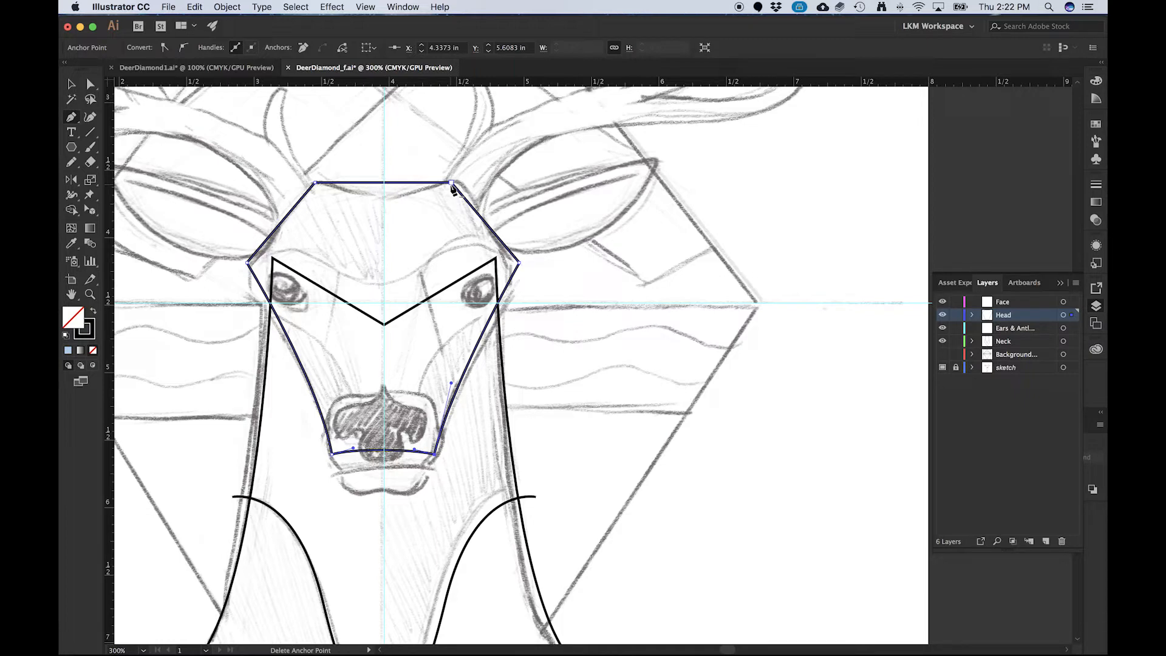
click(451, 184)
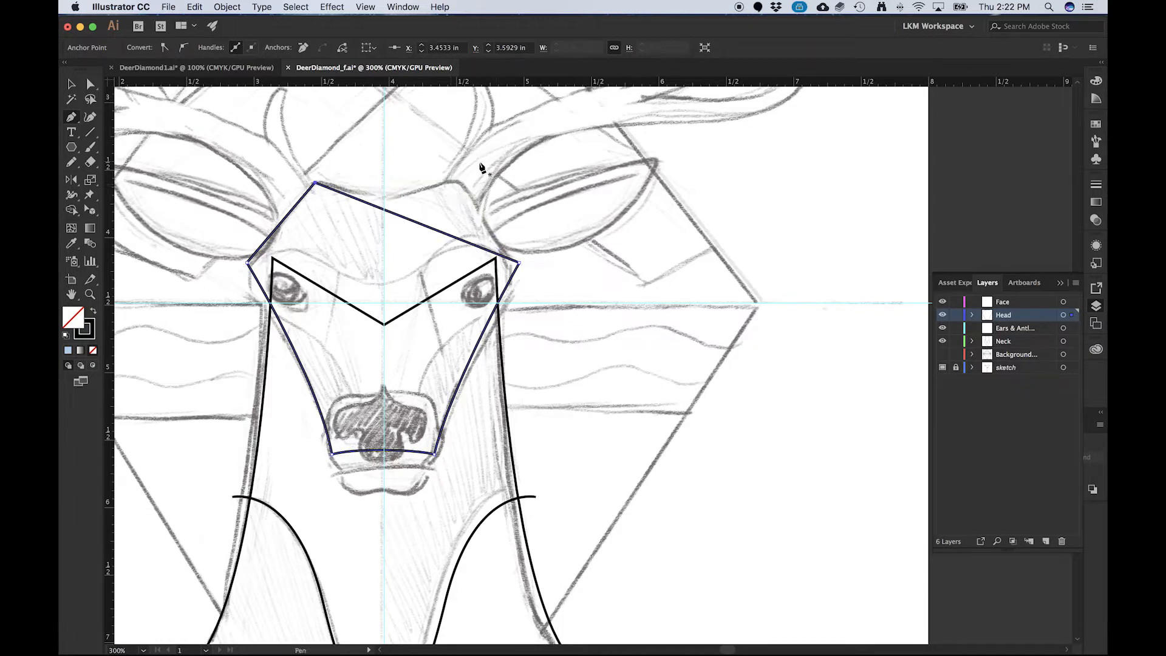
key(super+z)
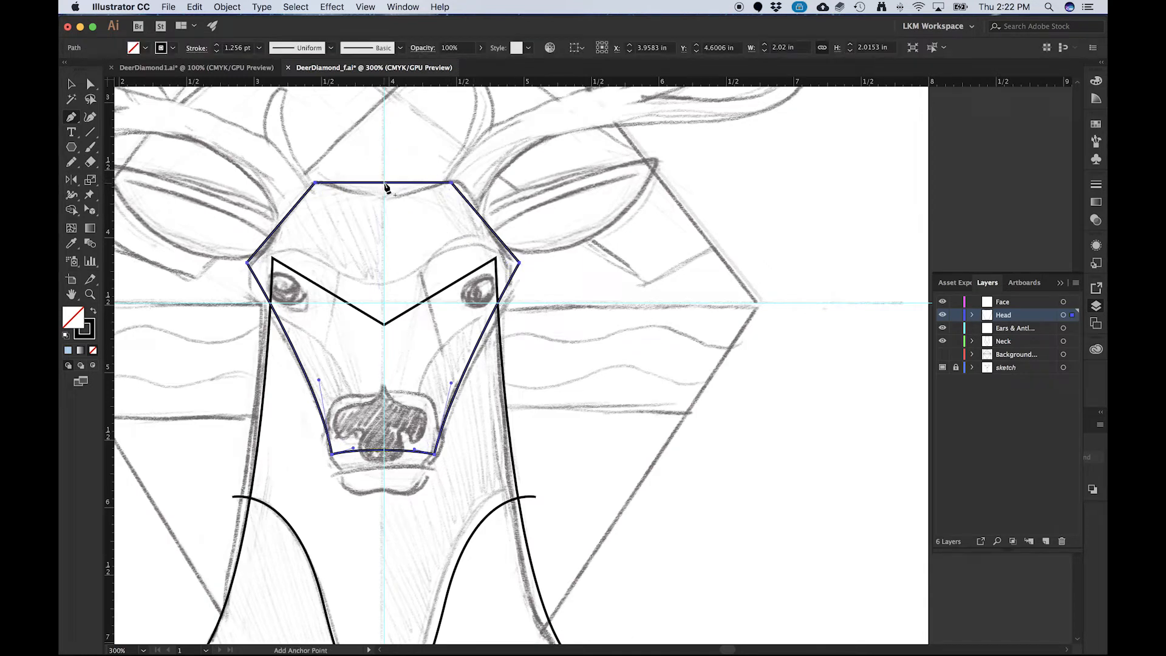
click(385, 183)
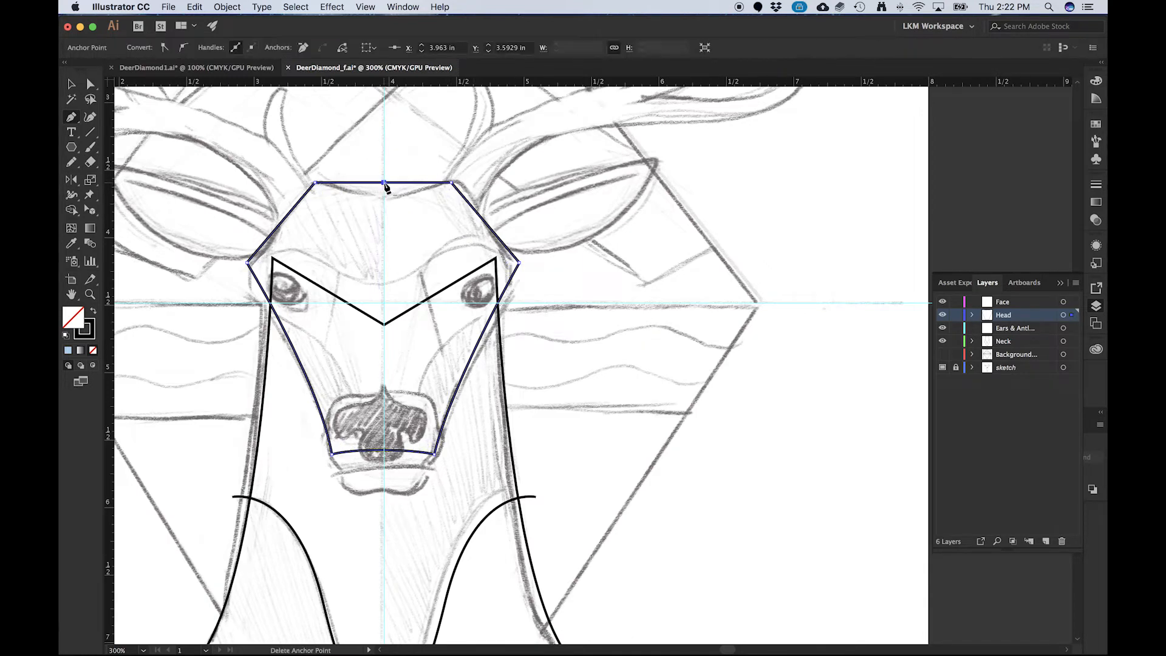
click(89, 85)
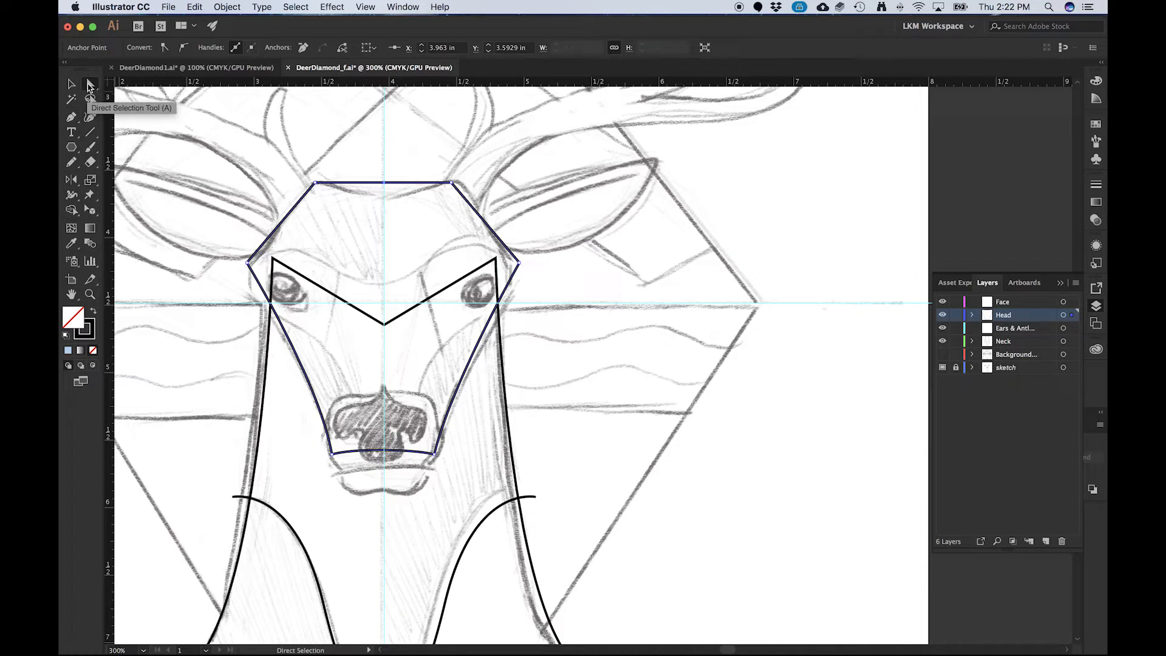
- Lower the middle anchor on the head's top edge to about Y 3.69 in, forming a shallow V, and deselect the shape
click(384, 183)
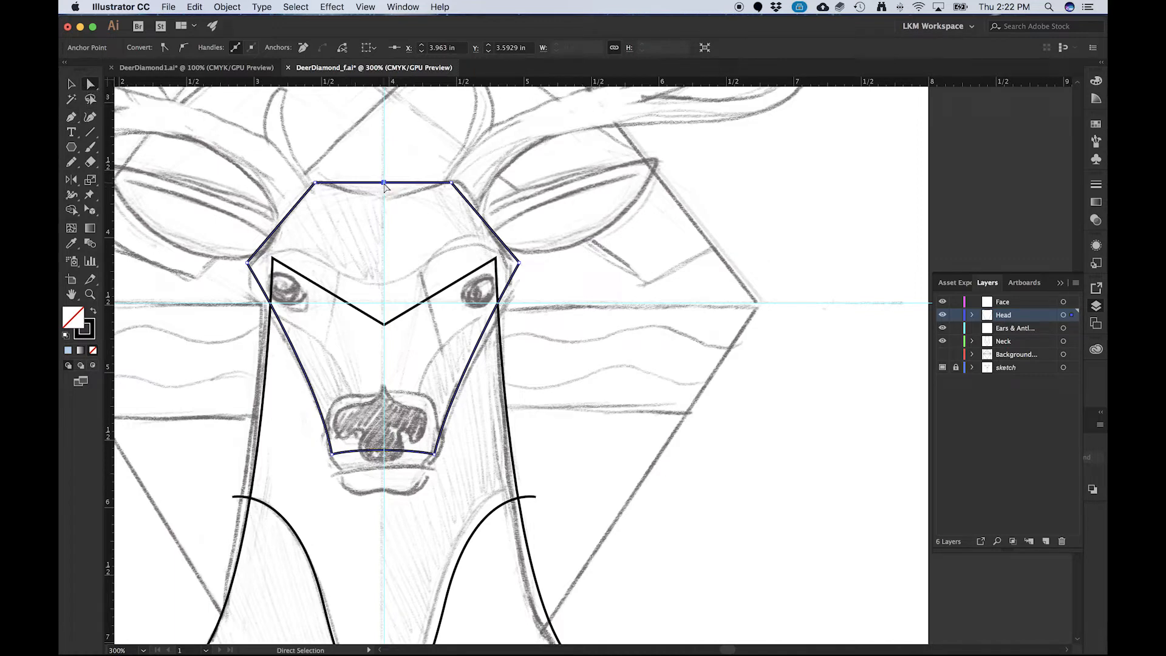
drag(385, 187, 384, 195)
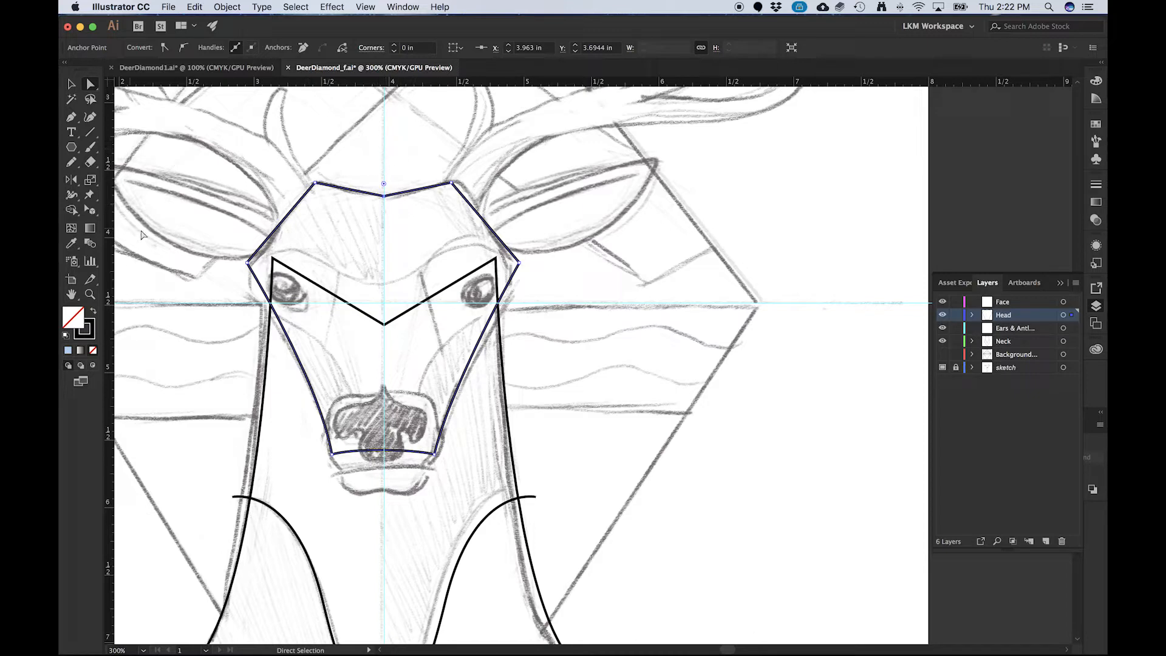
key(v)
click(534, 448)
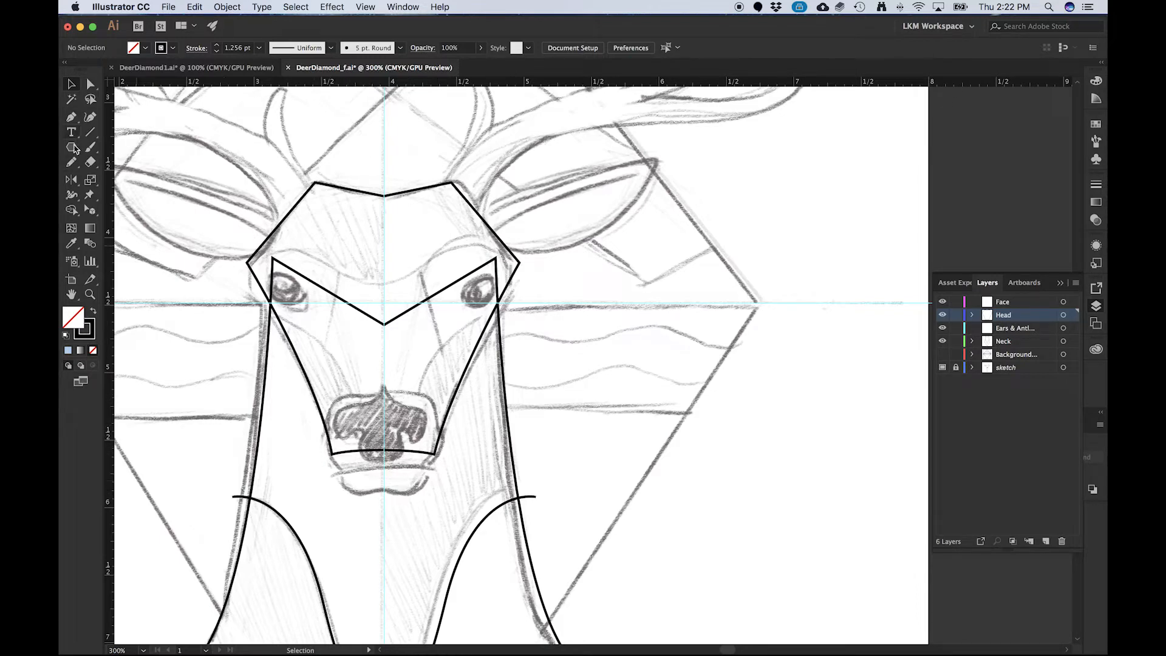
- Draw a hexagon about 0.96 by 0.83 in over the sketched nose and mouth, centred on the vertical guide
click(71, 147)
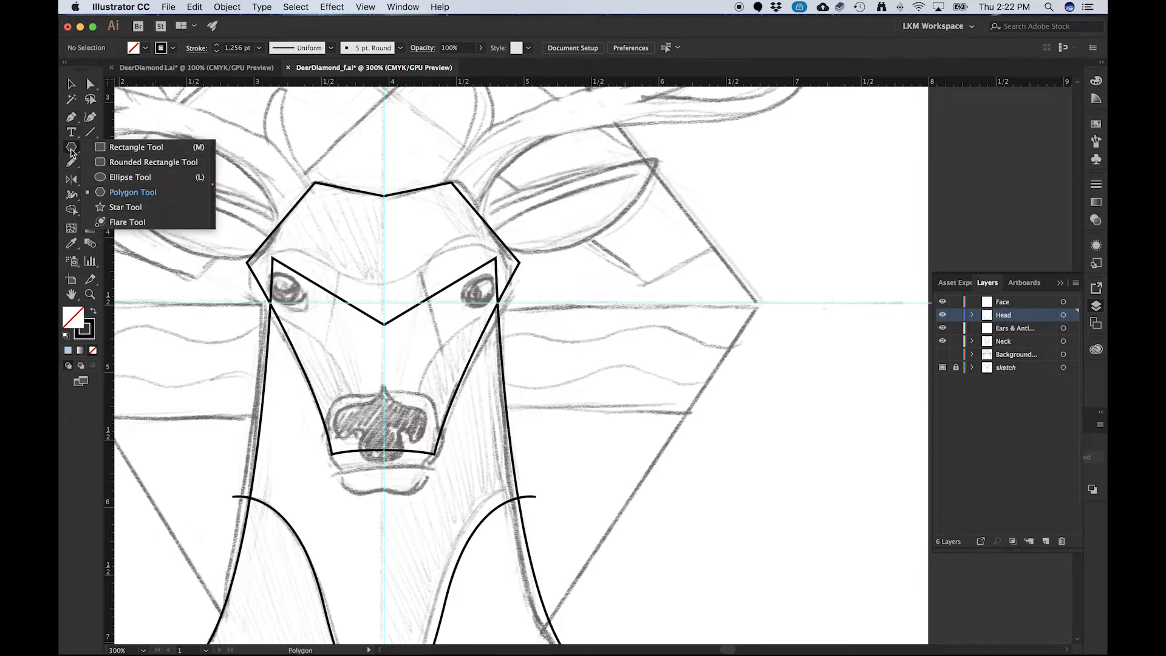
click(71, 149)
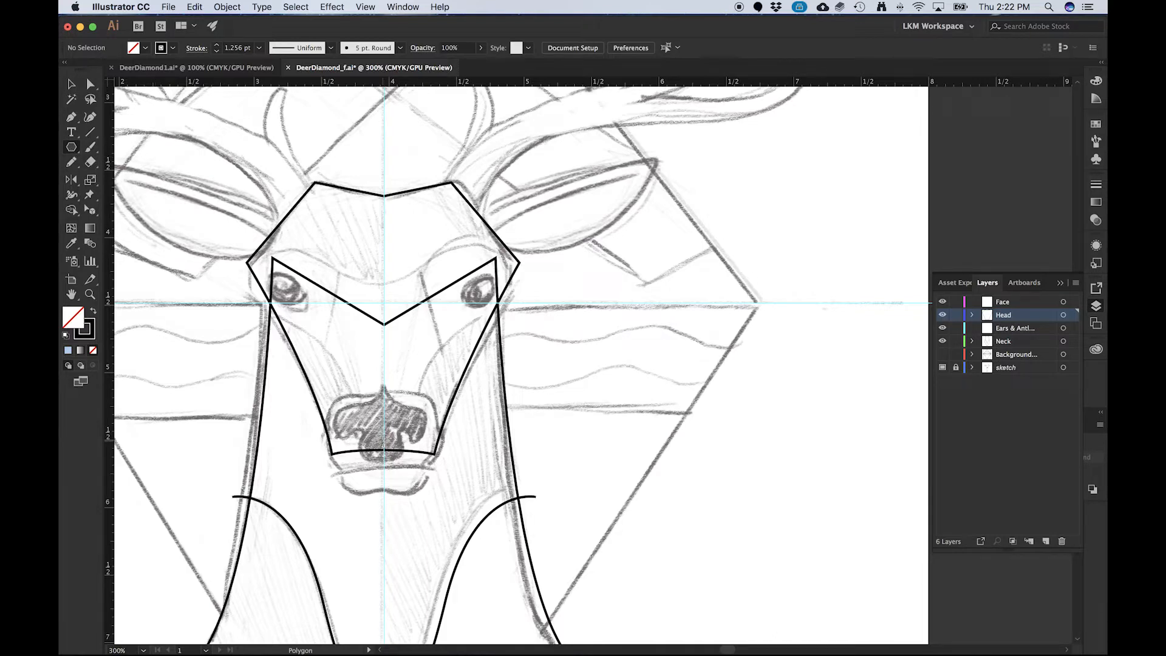
drag(384, 440, 335, 398)
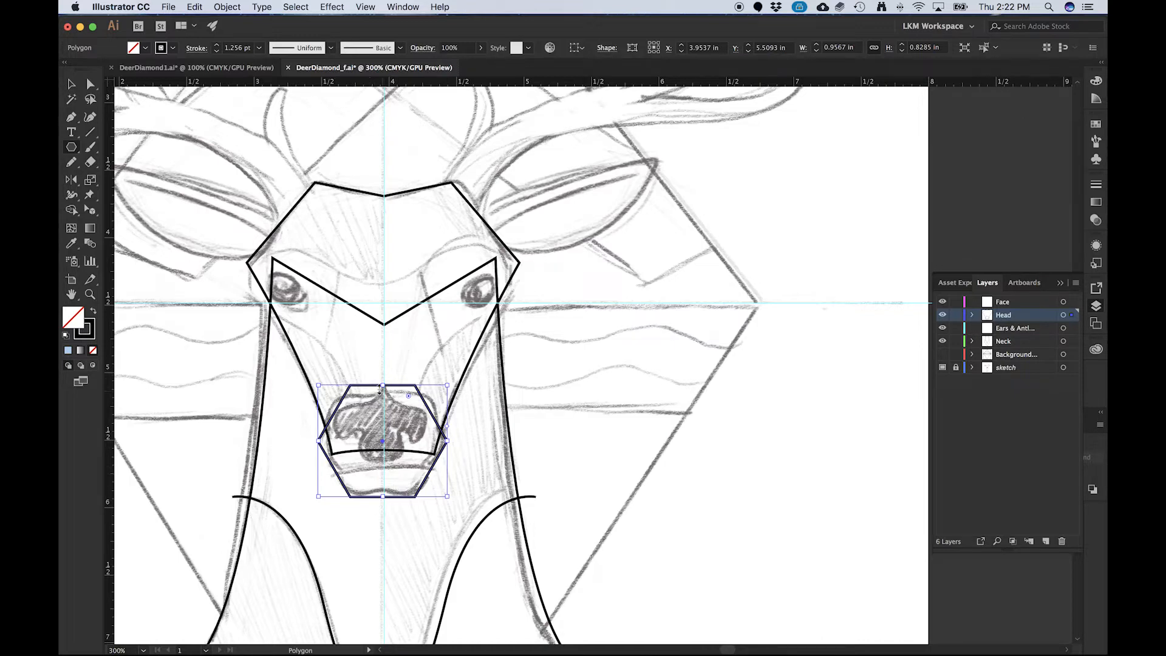
- Nudge the muzzle hexagon's two top anchors down to the sketched nose top, making the shape about 0.74 in high
key(a)
click(351, 387)
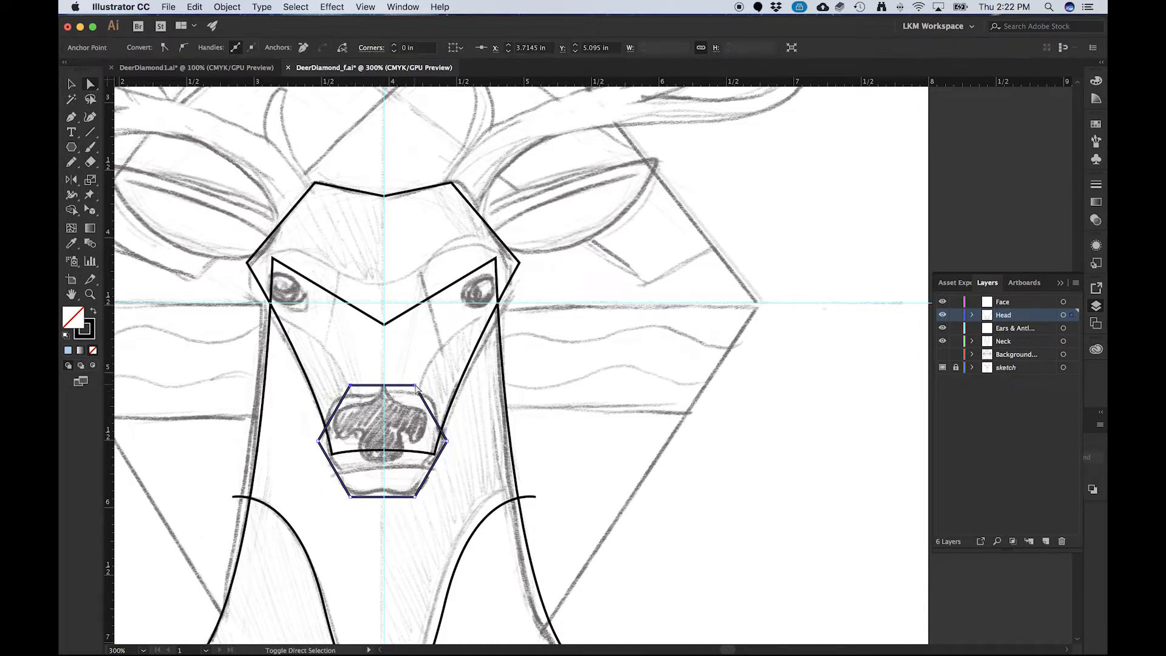
click(416, 389)
key(Down)
key(Down)
key(Down)
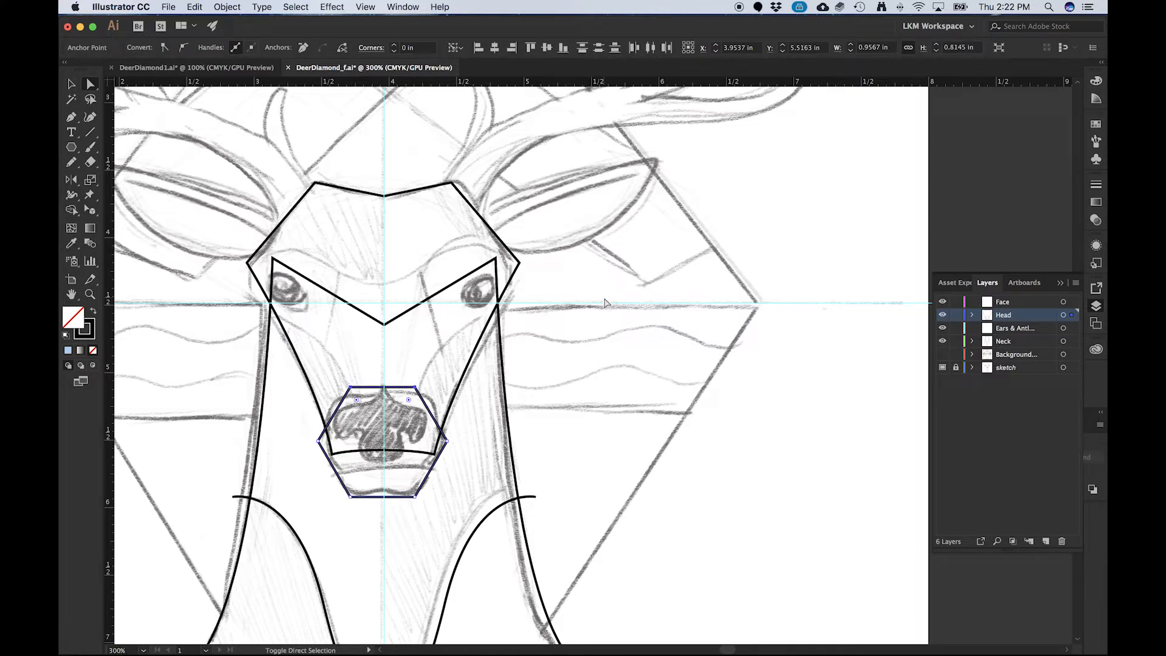
key(Down)
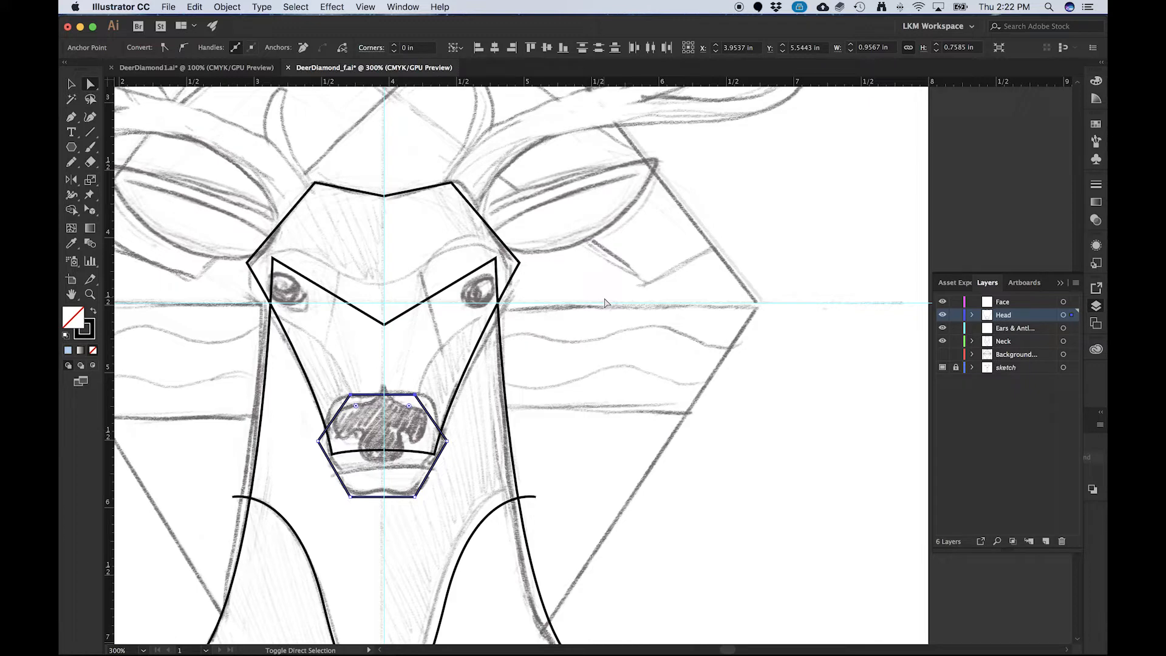
key(Down)
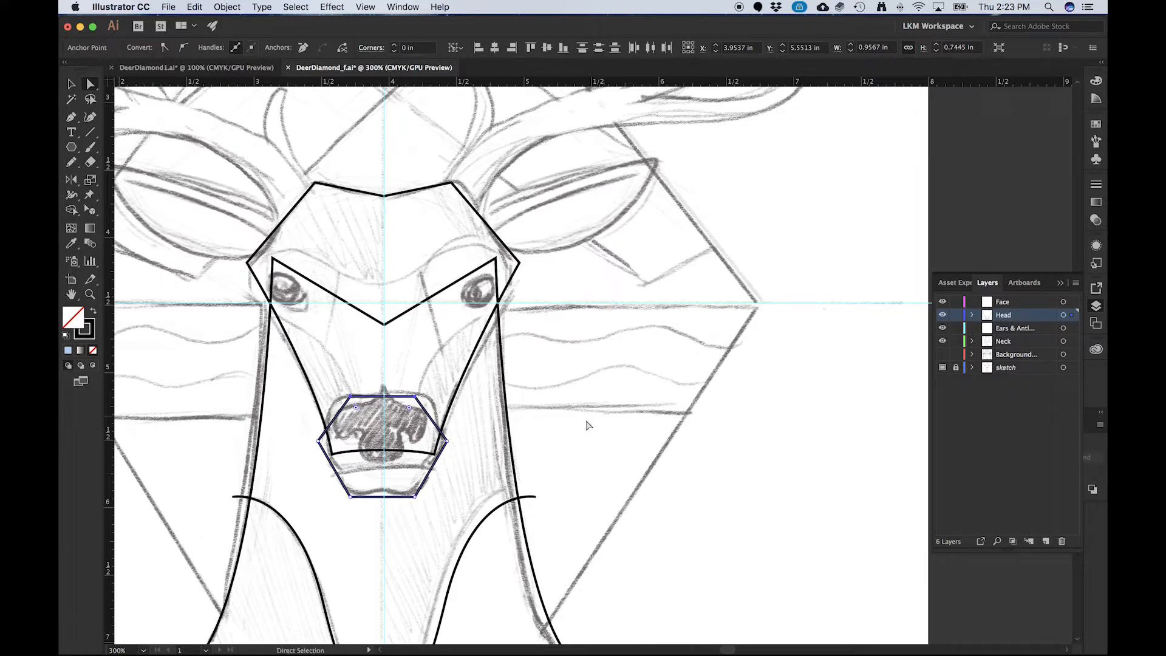
- Nudge the muzzle hexagon's two bottom anchors up to the sketched chin, making the shape about 0.70 in high
click(350, 497)
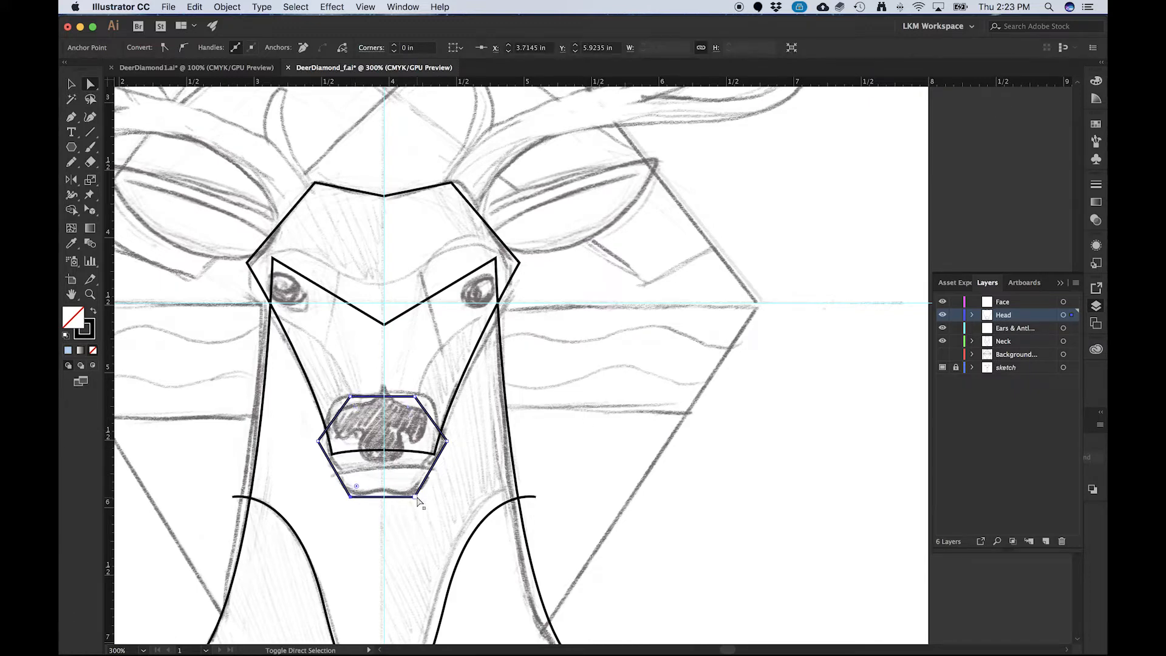
shift+click(416, 498)
key(Up)
key(Up)
key(Up)
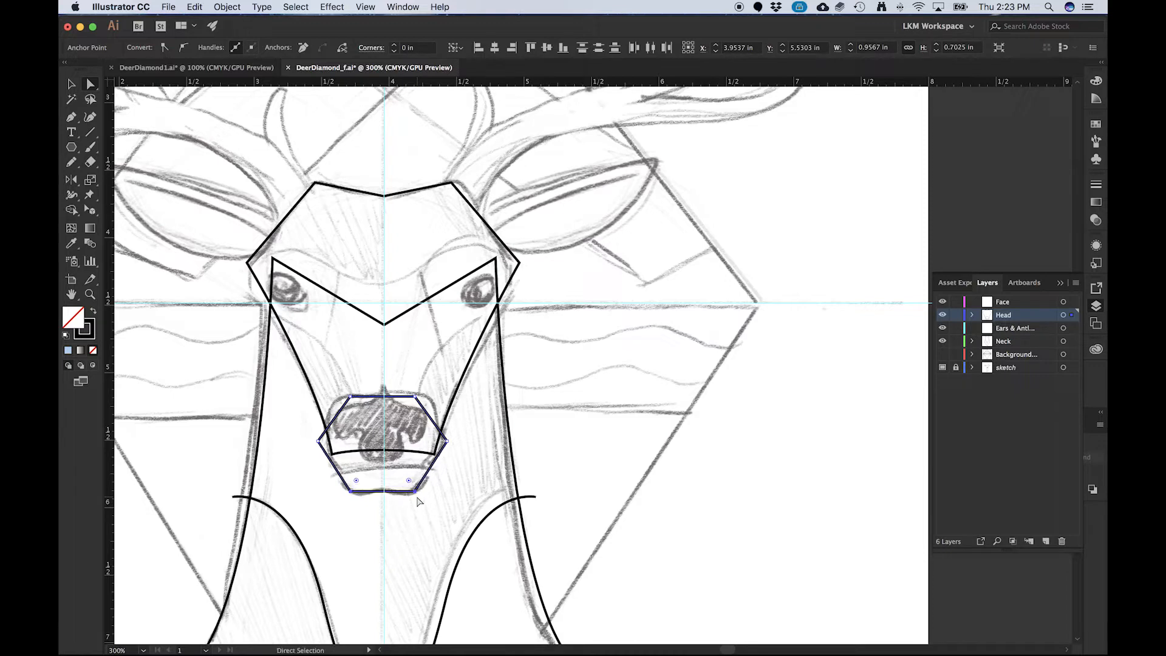
- Add an anchor at the middle of the muzzle shape's bottom edge and nudge it up to notch the chin
key(plus)
click(385, 492)
key(p)
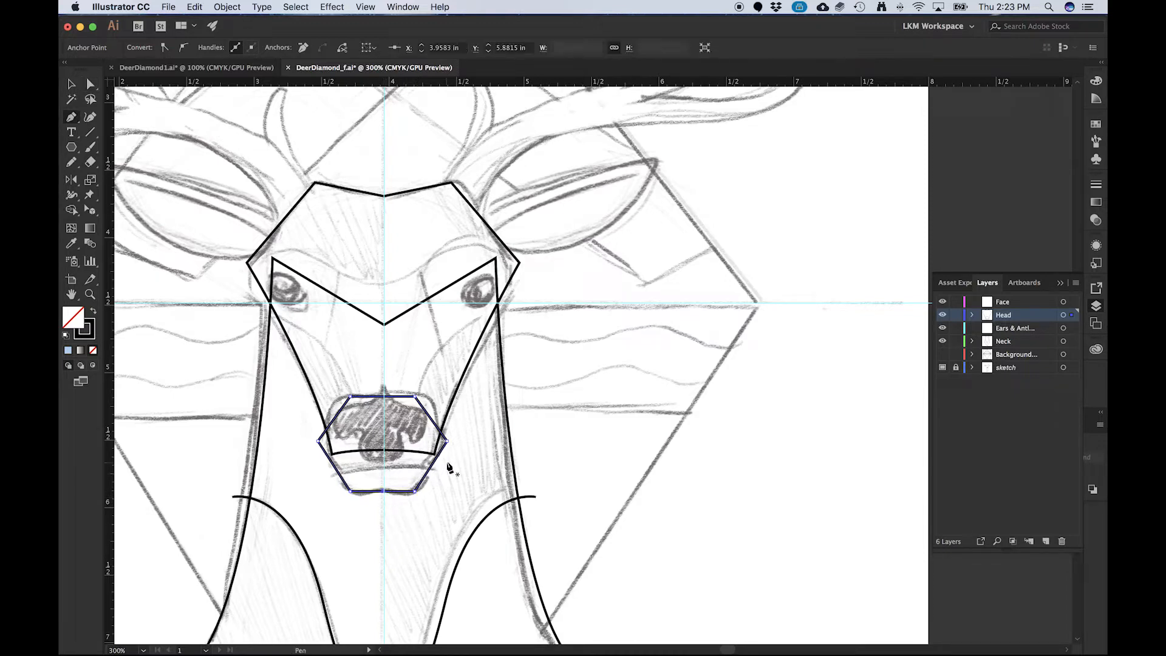
key(Up)
key(Up)
key(Up)
- Nudge the muzzle shape's two bottom corners outwards to widen the chin, with the right one at about X 4.23 in
key(a)
click(350, 492)
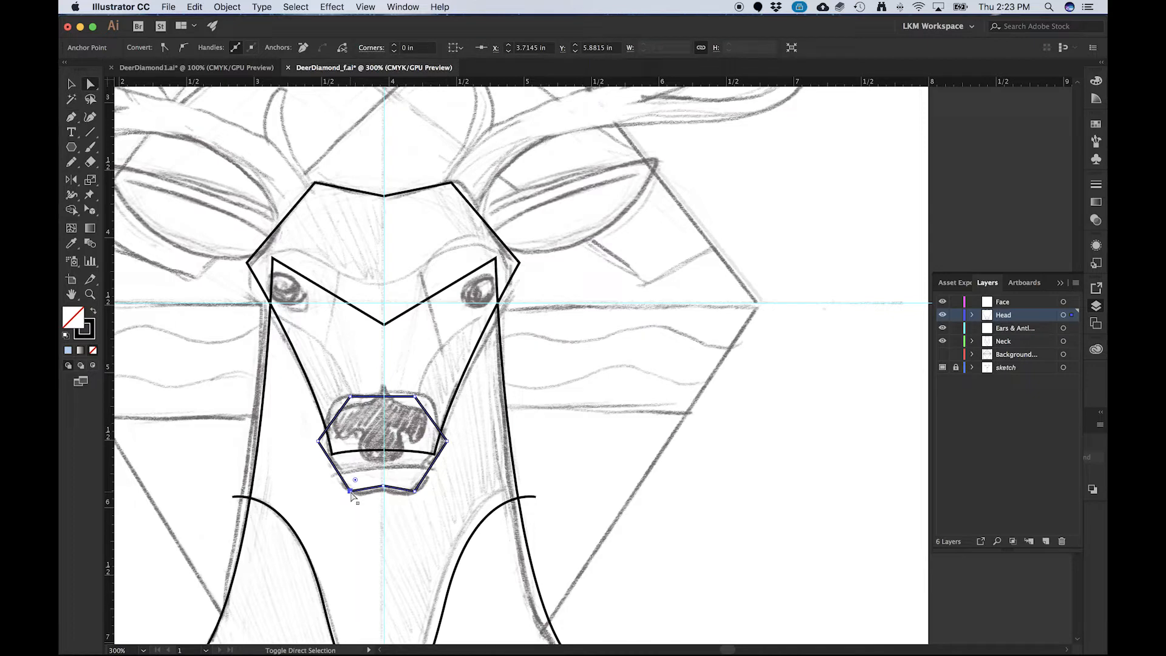
key(Left)
key(Left)
key(Left)
click(415, 491)
key(Right)
key(Right)
key(Right)
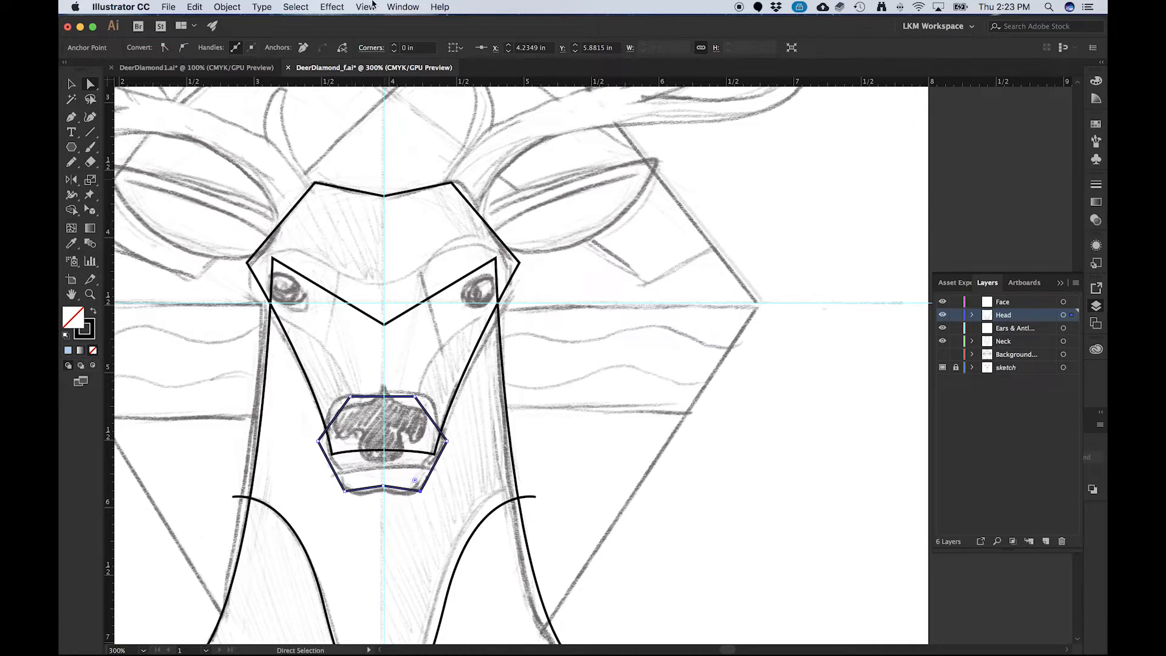
- Examine how the muzzle and chin shapes are built in the finished deer in DeerDiamond1.ai, and return to DeerDiamond_f.ai
click(182, 68)
click(456, 317)
scroll(454, 327, up, 5)
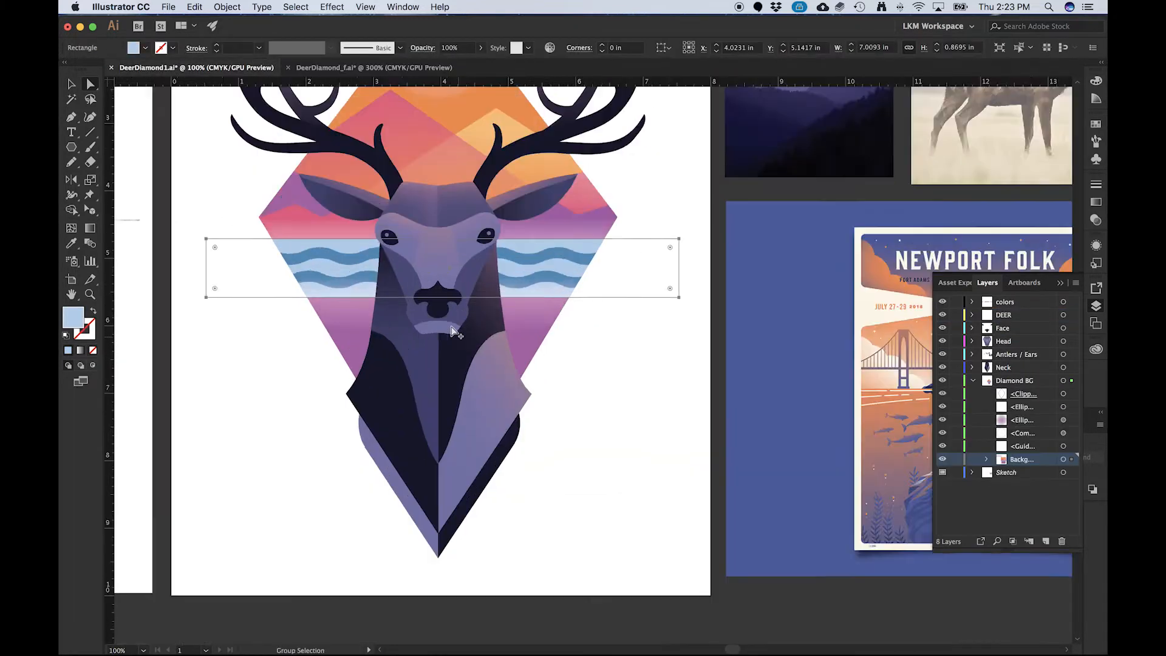
click(437, 328)
click(469, 283)
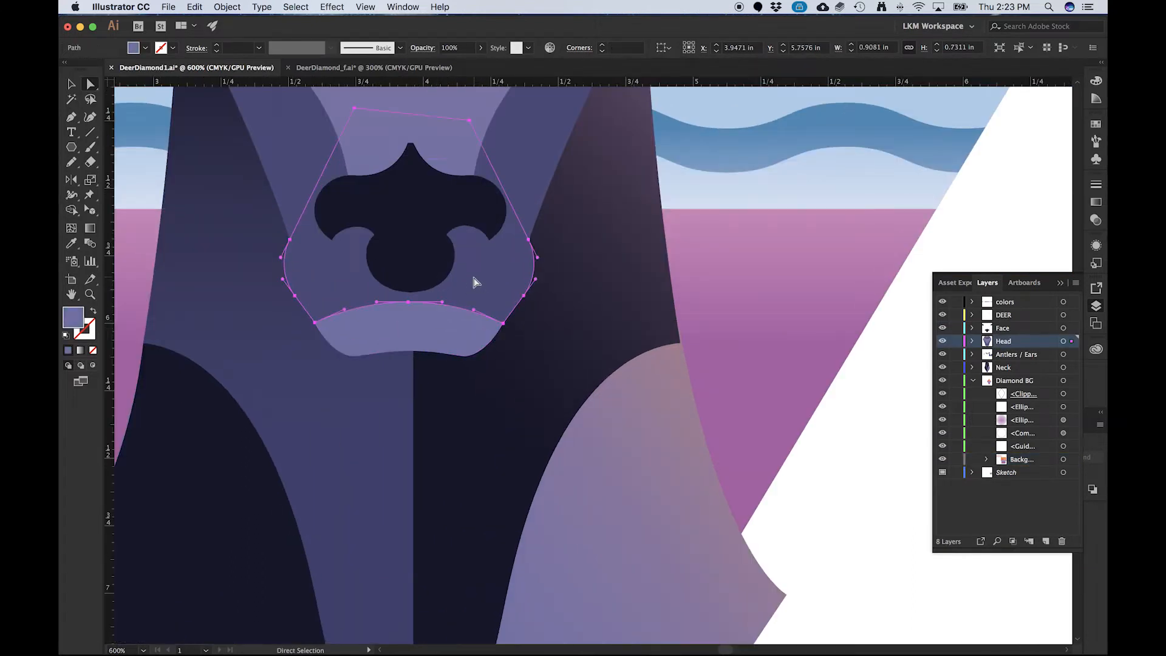
click(417, 352)
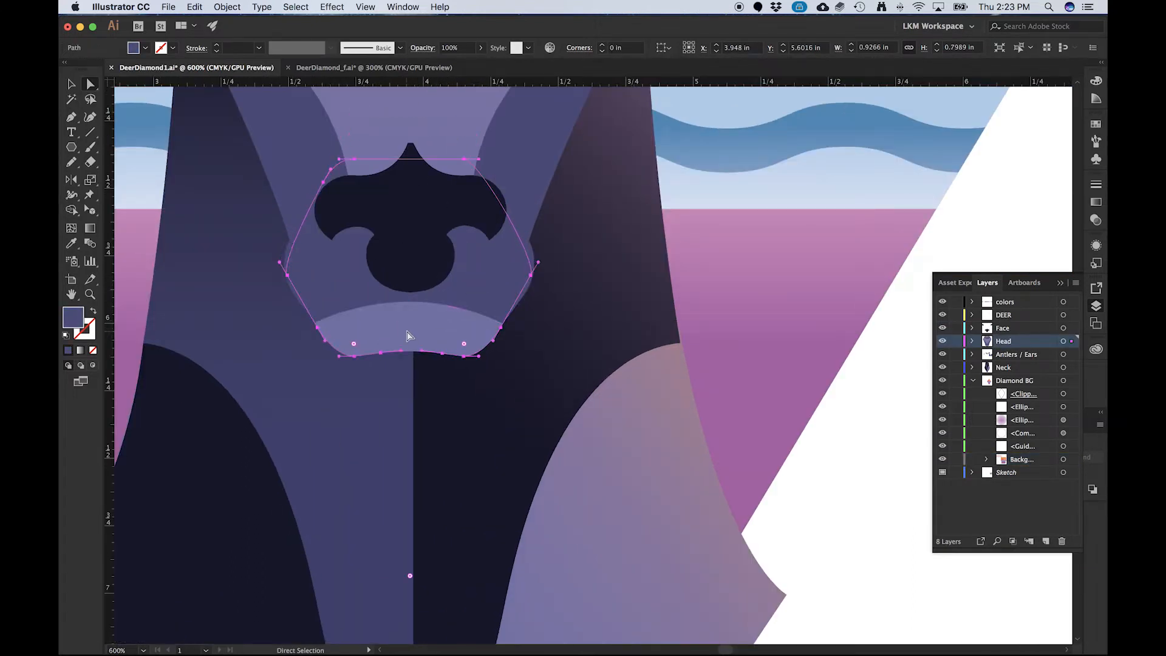
click(315, 68)
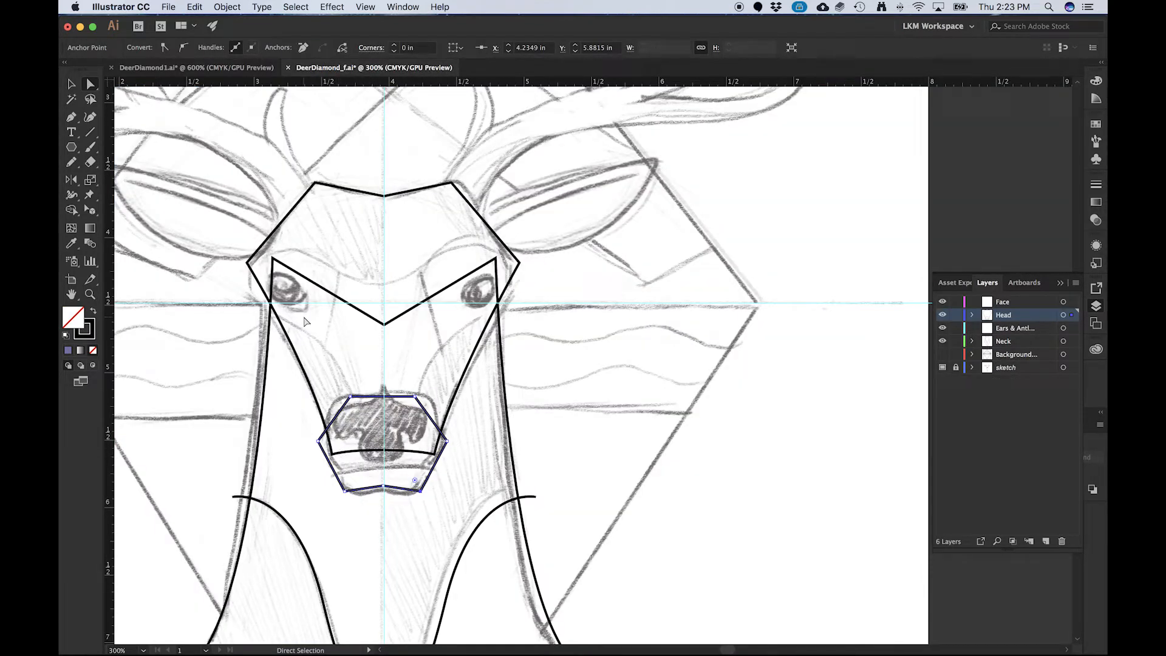
- Nudge the muzzle shape's two top corners outwards to about X 3.64 in and 4.25 in, and deselect the shape
drag(345, 272, 333, 196)
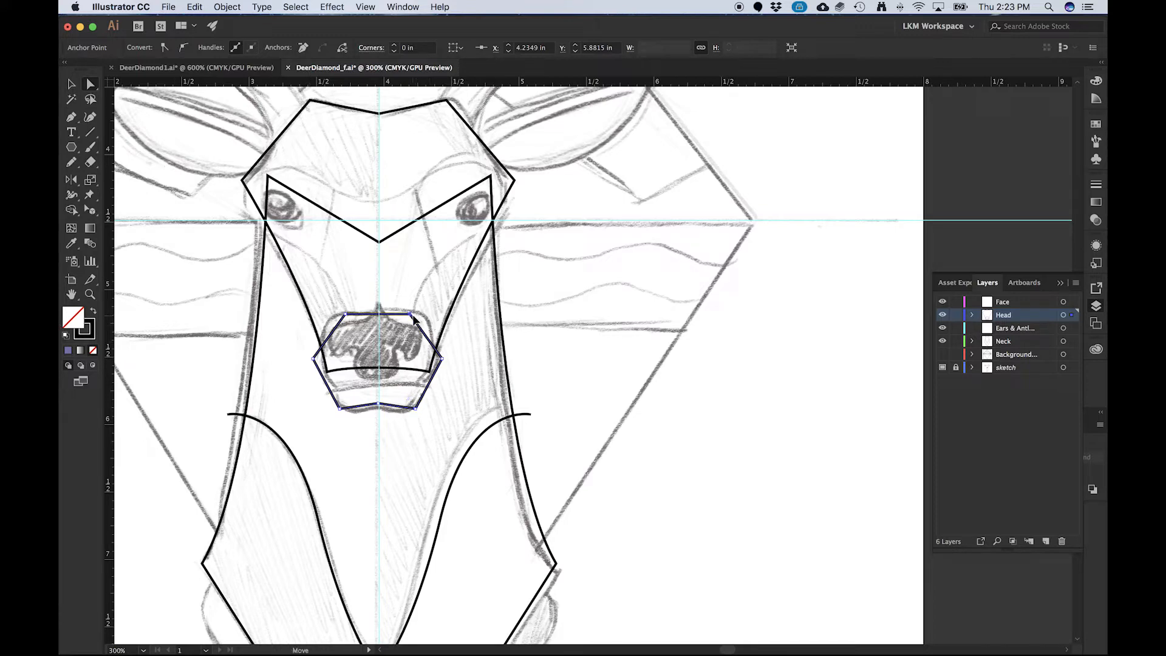
click(347, 315)
key(Left)
key(Left)
key(Left)
key(Left)
key(Left)
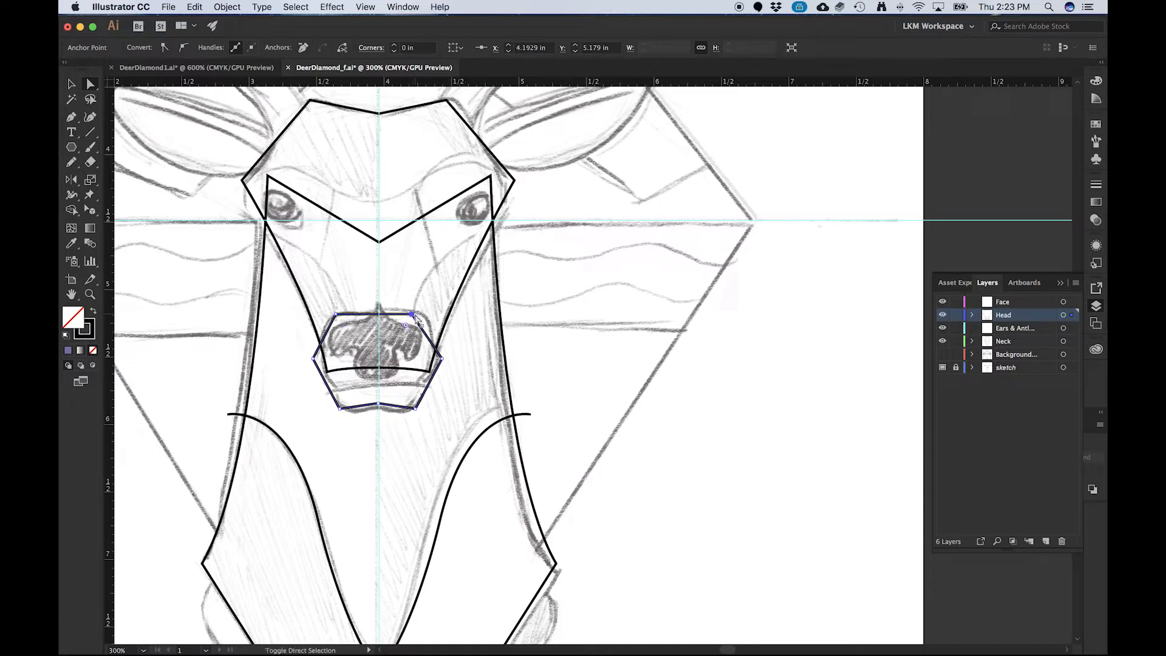
click(417, 314)
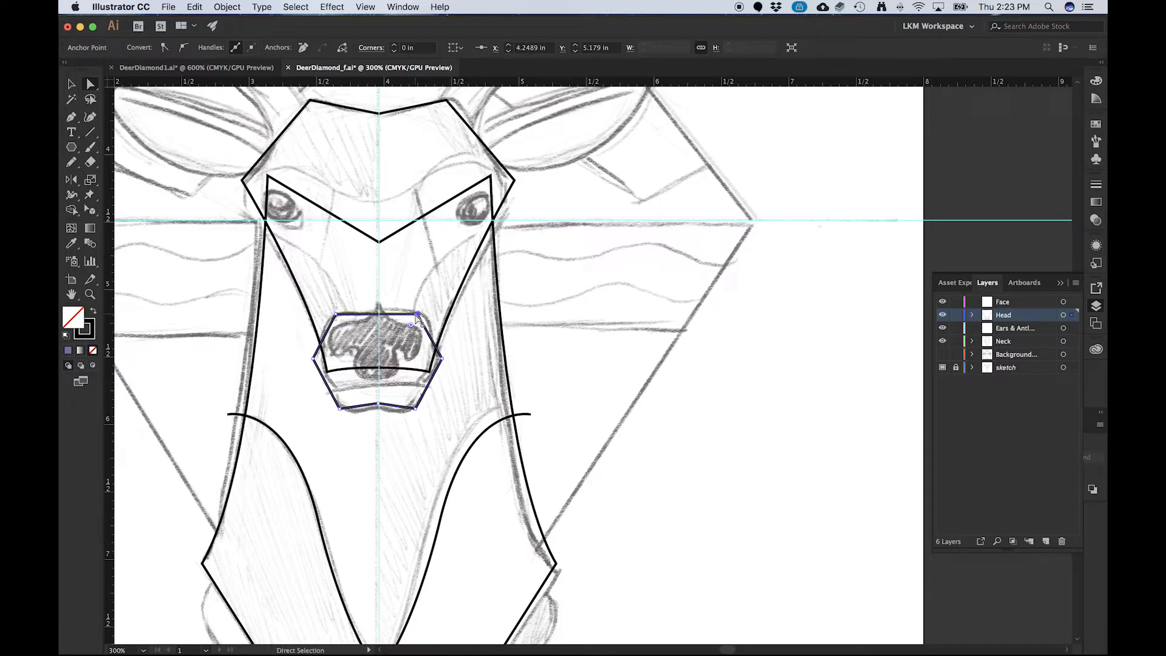
click(454, 329)
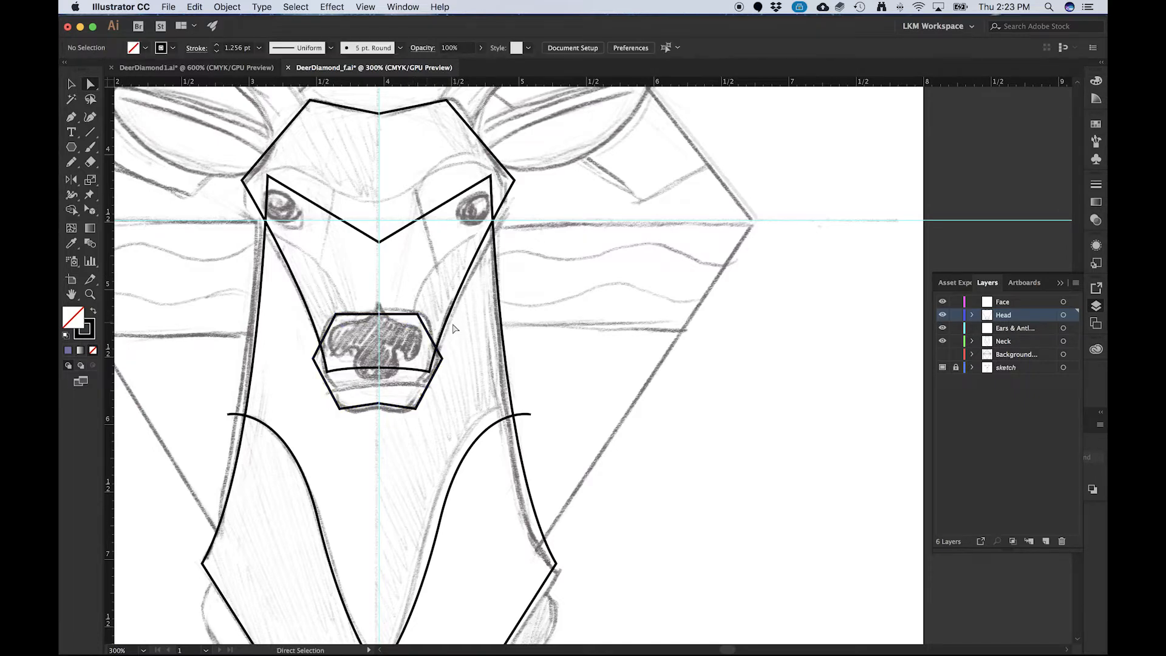
- Round the muzzle shape's two top corners together to a radius of 0.15 in
click(336, 315)
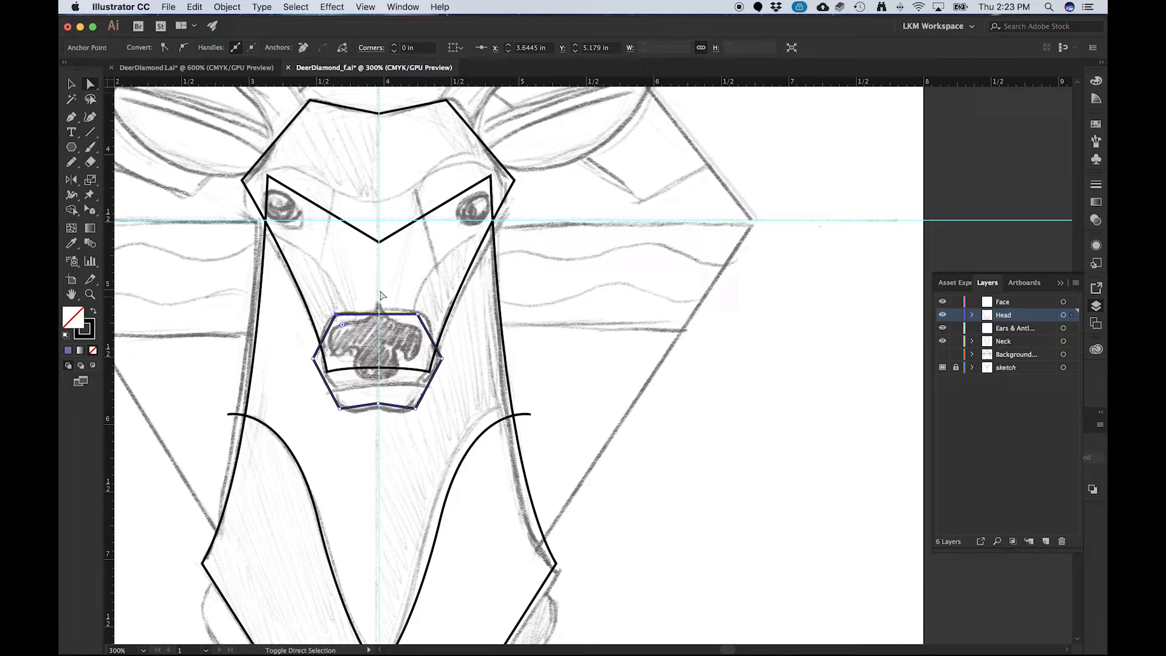
shift+click(419, 315)
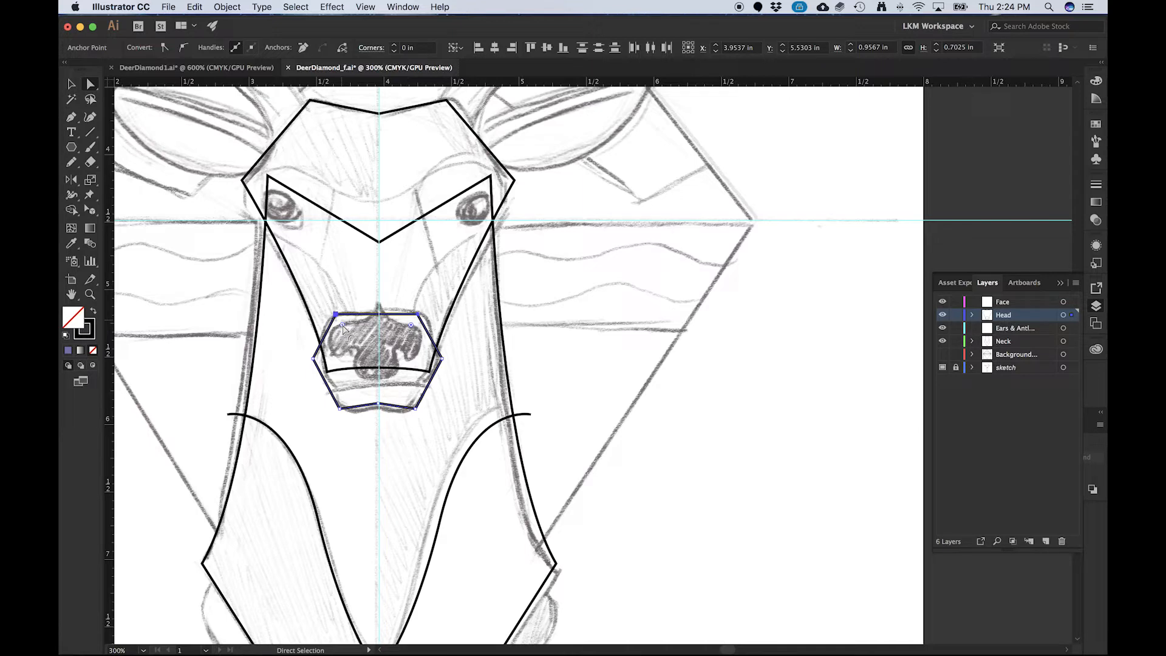
drag(343, 328, 350, 339)
scroll(369, 327, up, 4)
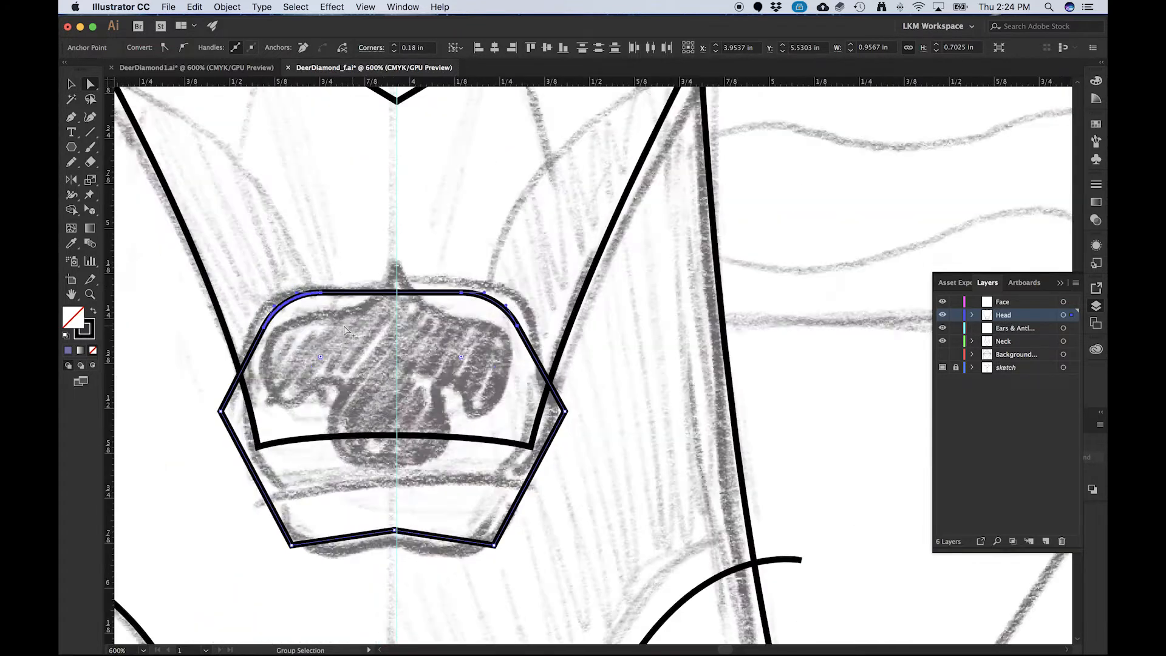
drag(308, 372, 290, 345)
key(ctrl+z)
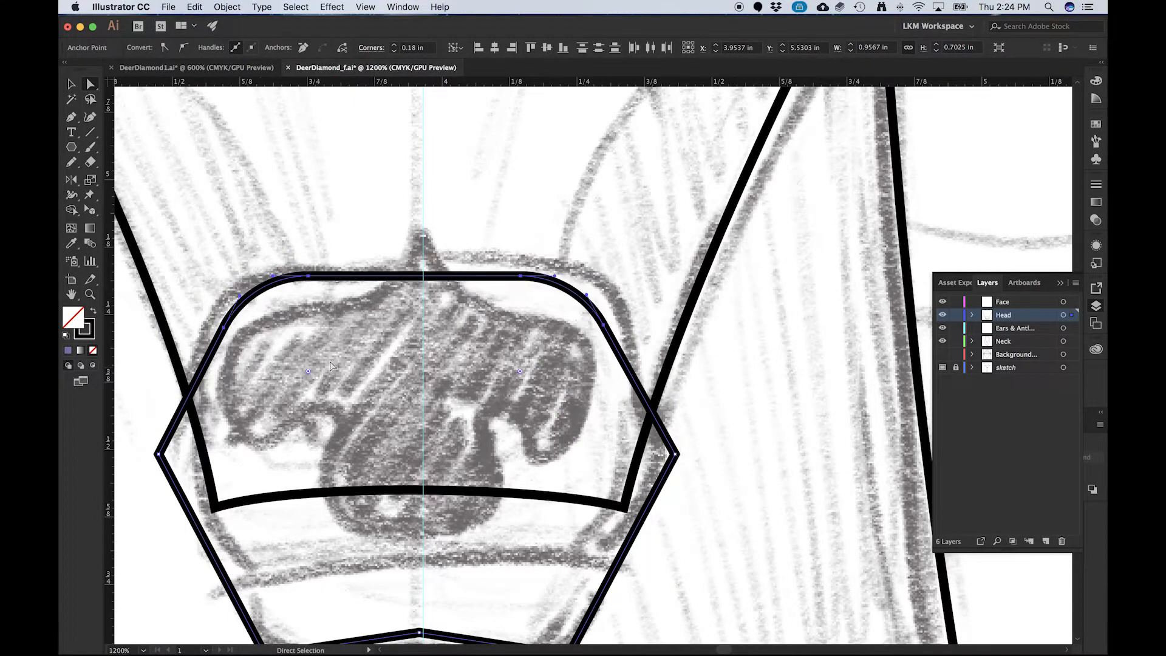
scroll(358, 342, down, 4)
scroll(364, 338, up, 2)
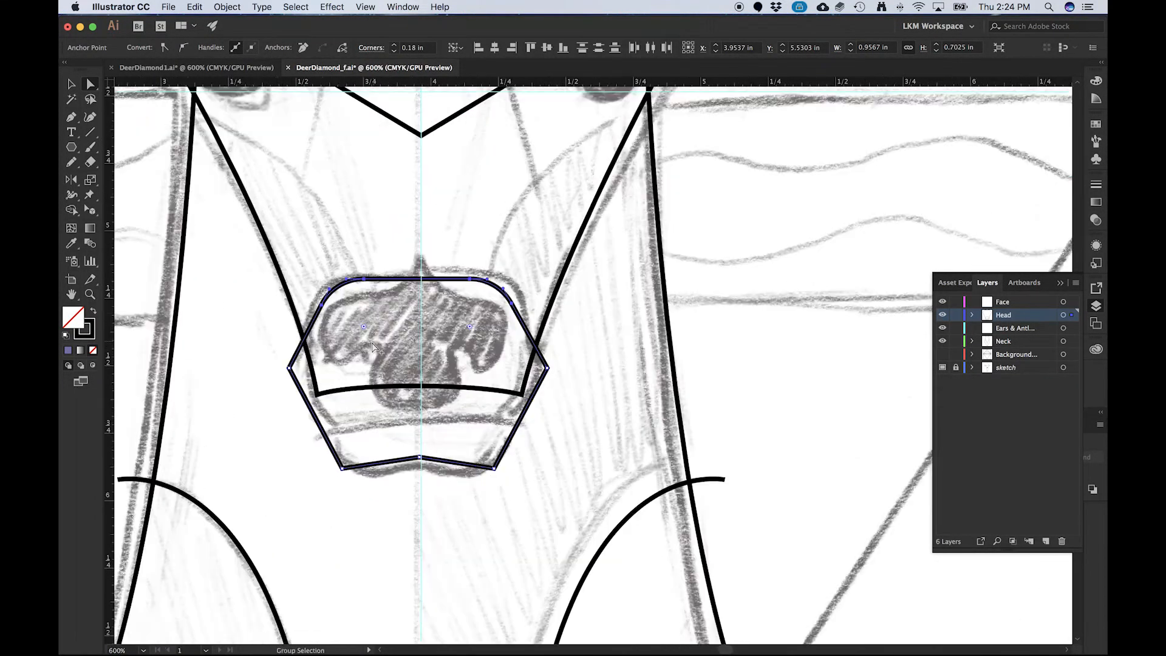
drag(365, 328, 338, 296)
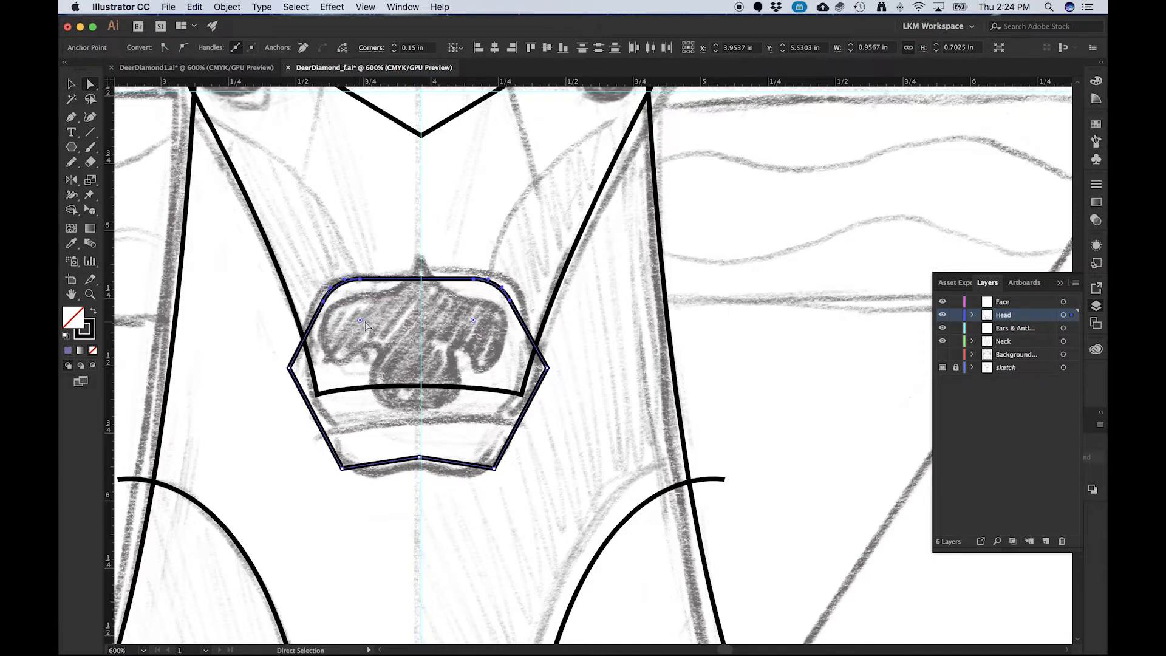
scroll(402, 268, down, 1)
scroll(345, 307, up, 1)
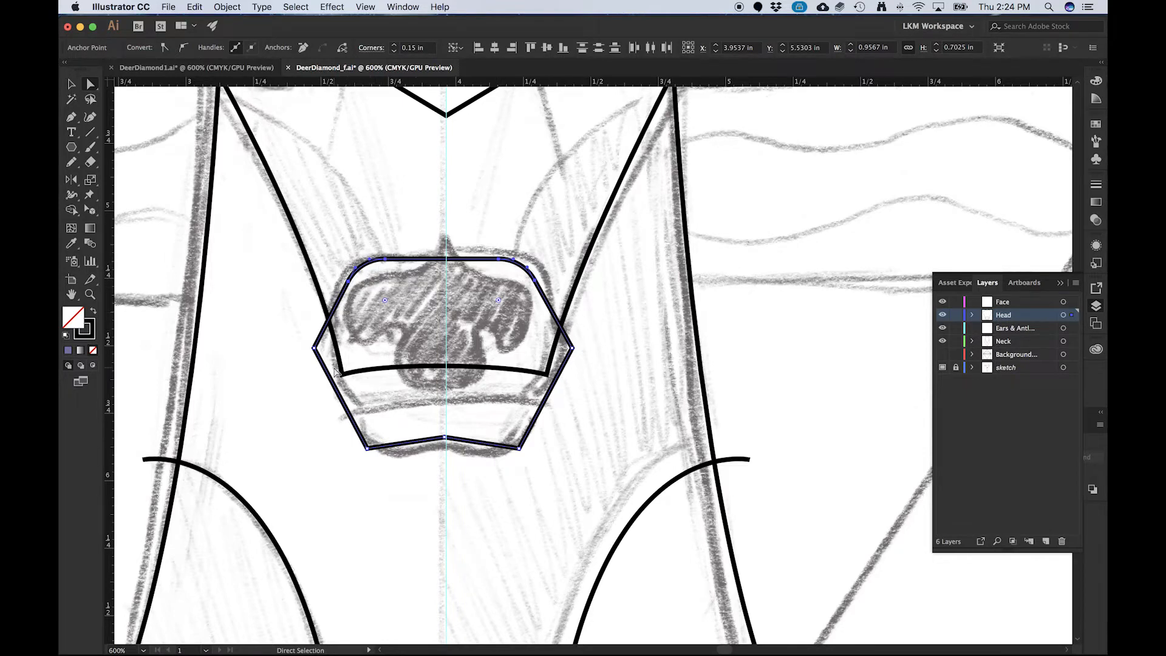
- Round the muzzle shape's two side corners and two bottom corners together to a radius of 0.15 in
click(314, 348)
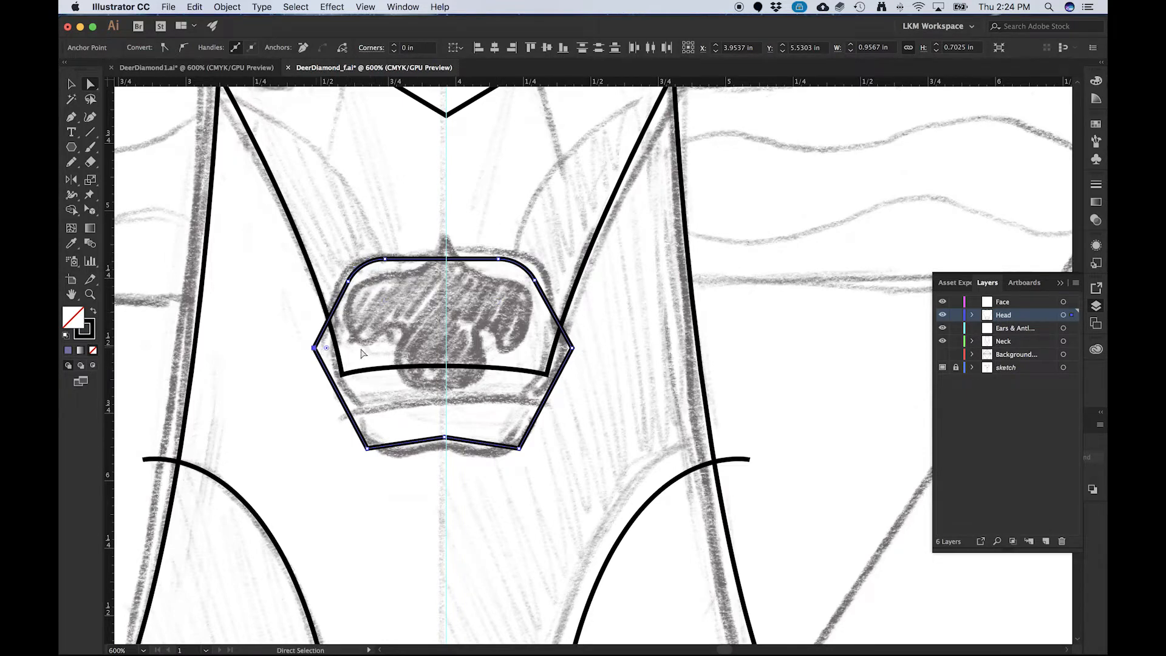
click(574, 349)
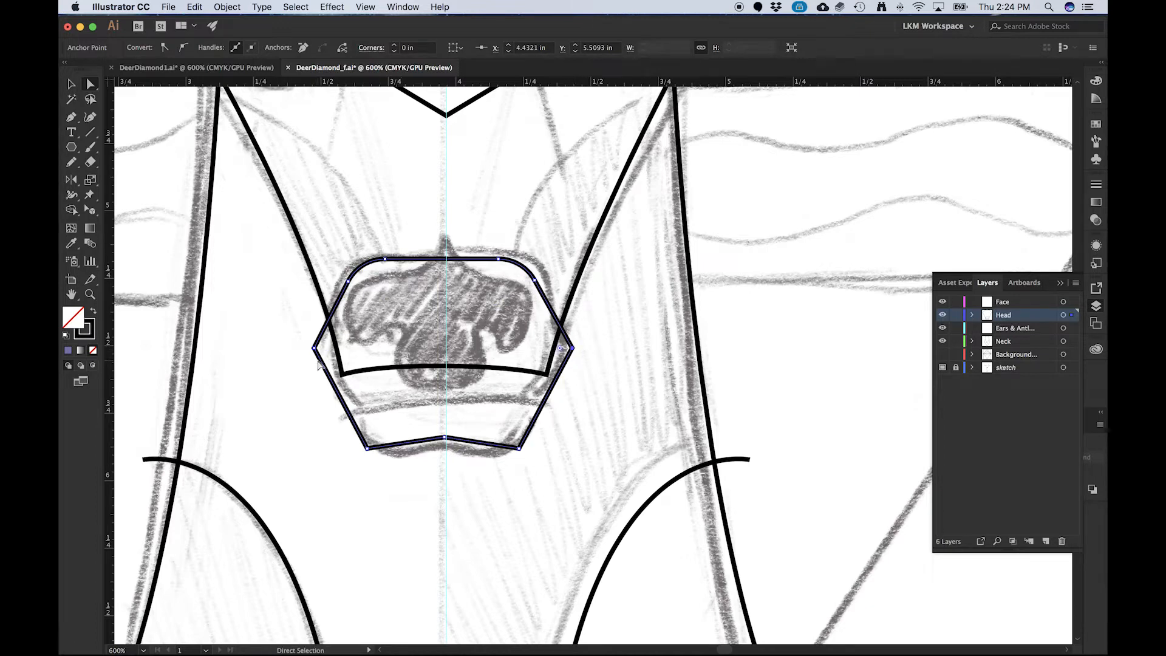
click(314, 348)
shift+click(573, 349)
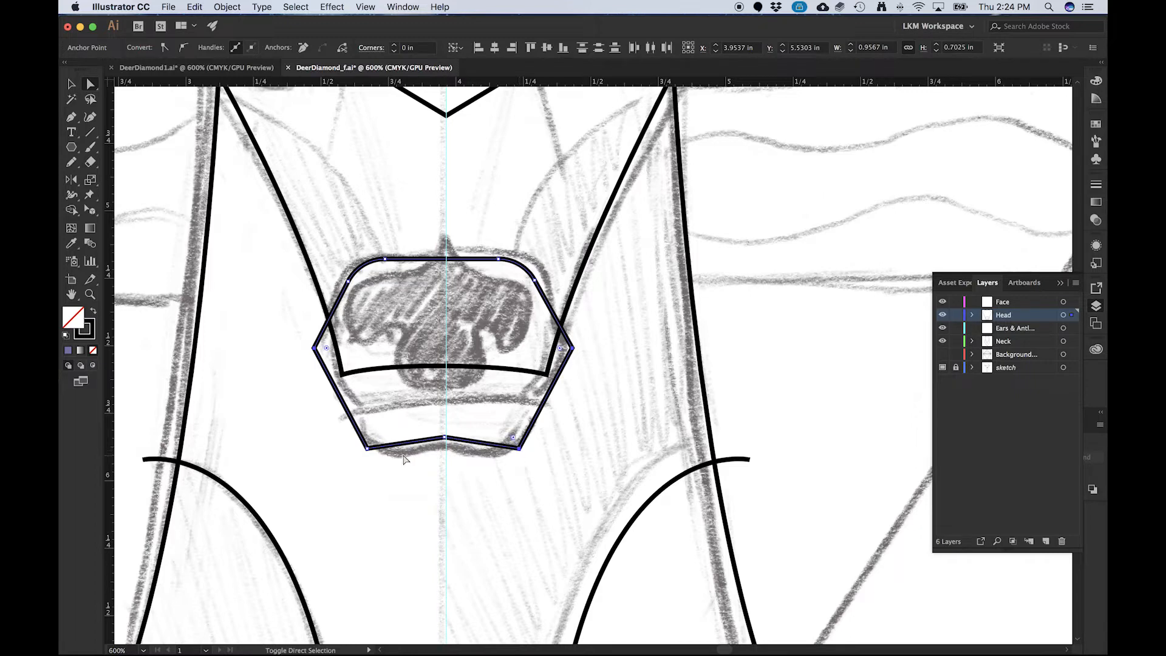
shift+click(368, 449)
drag(372, 437, 401, 416)
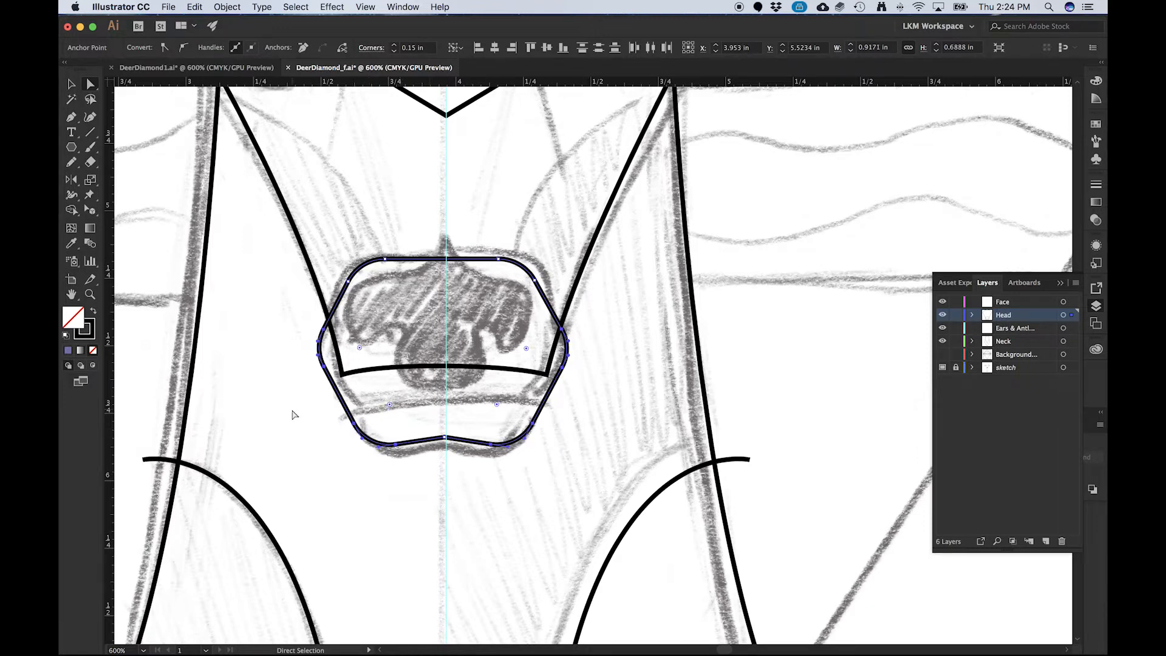
scroll(380, 400, down, 1)
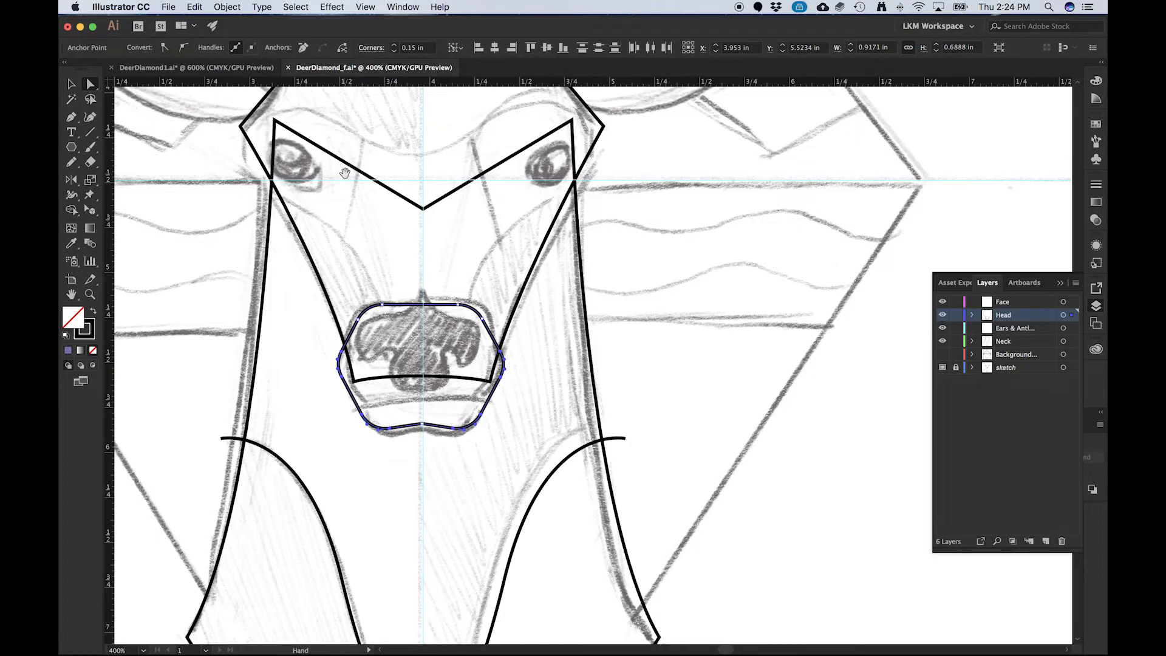
- Round the head outline's two side corners beside the eyes together to a radius of 0.38 in
drag(344, 174, 310, 316)
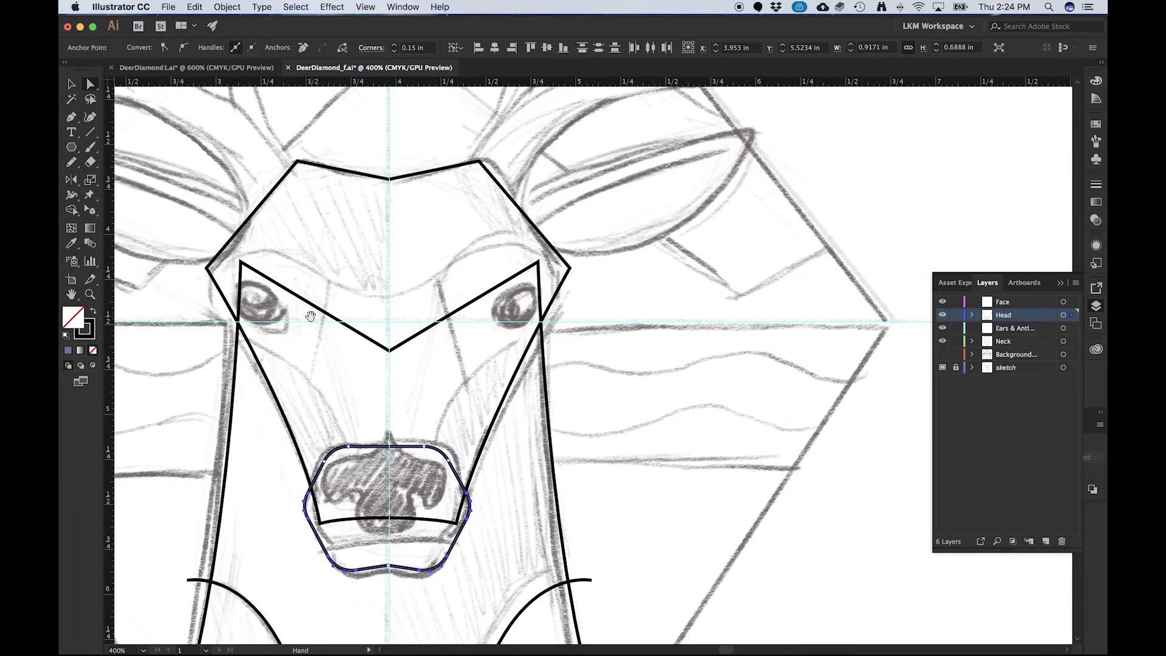
click(208, 269)
shift+click(570, 268)
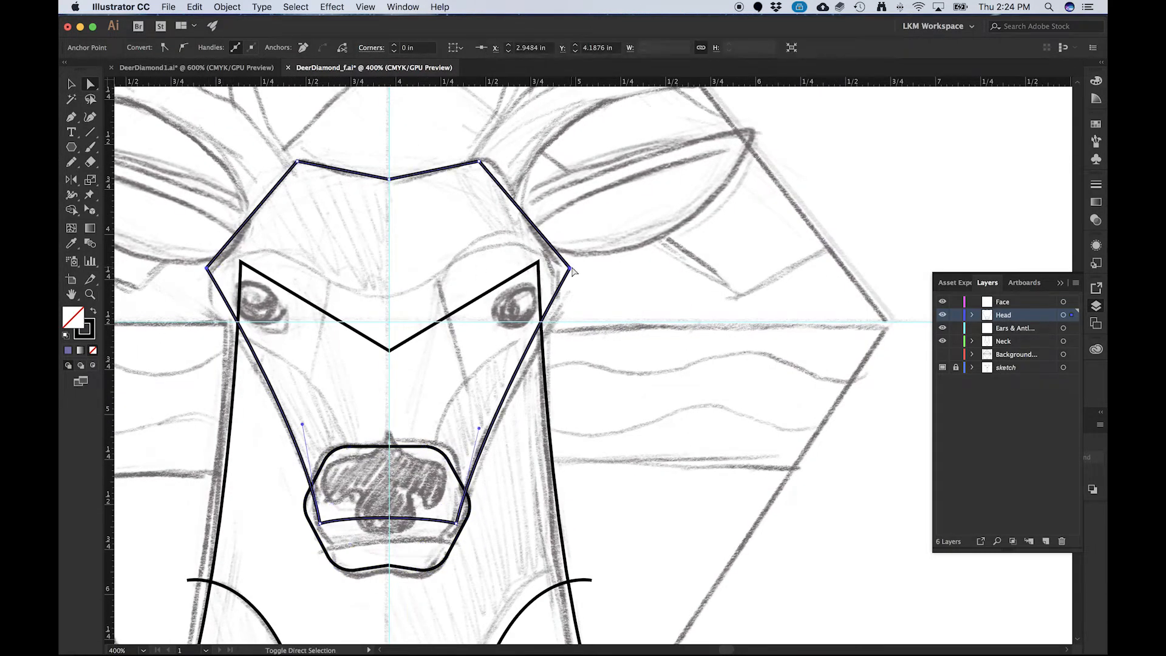
drag(557, 269, 487, 266)
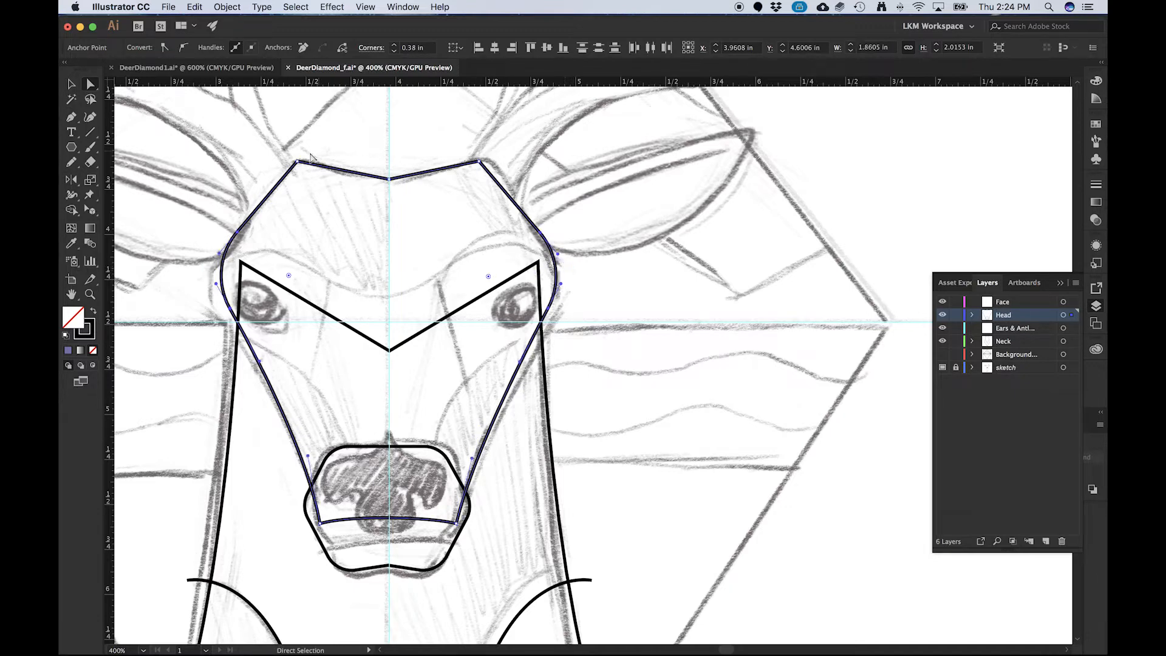
- Round the head outline's two top corners together to follow the sketch, and deselect the outline
click(297, 162)
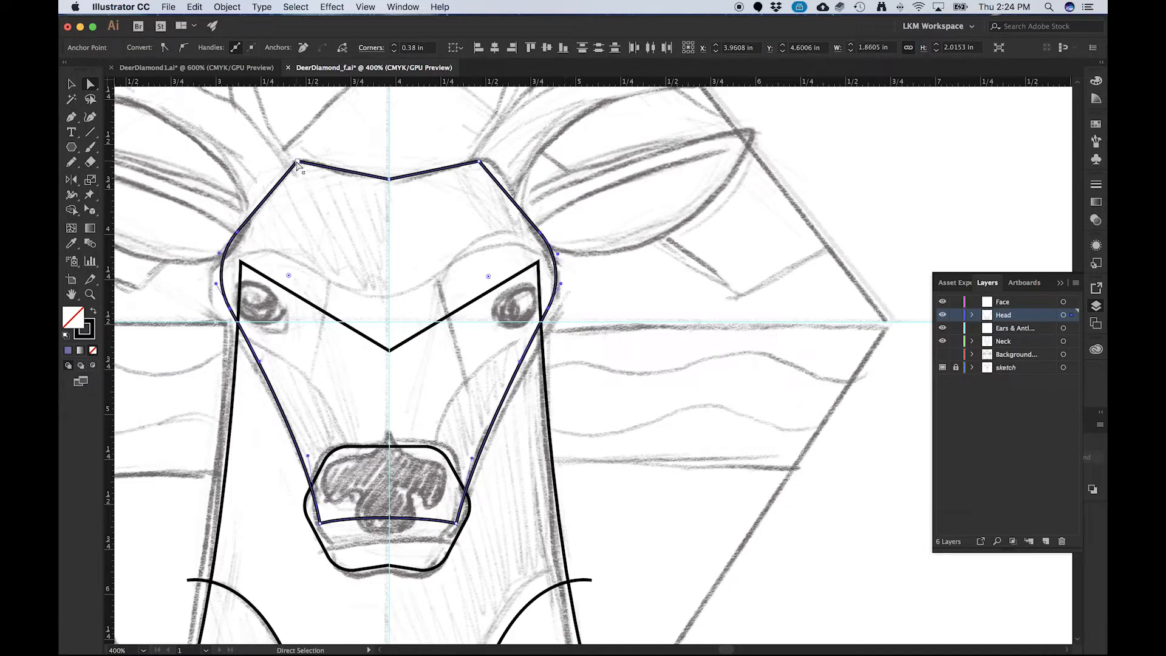
shift+click(480, 163)
drag(472, 192, 466, 198)
click(342, 133)
scroll(354, 220, down, 1)
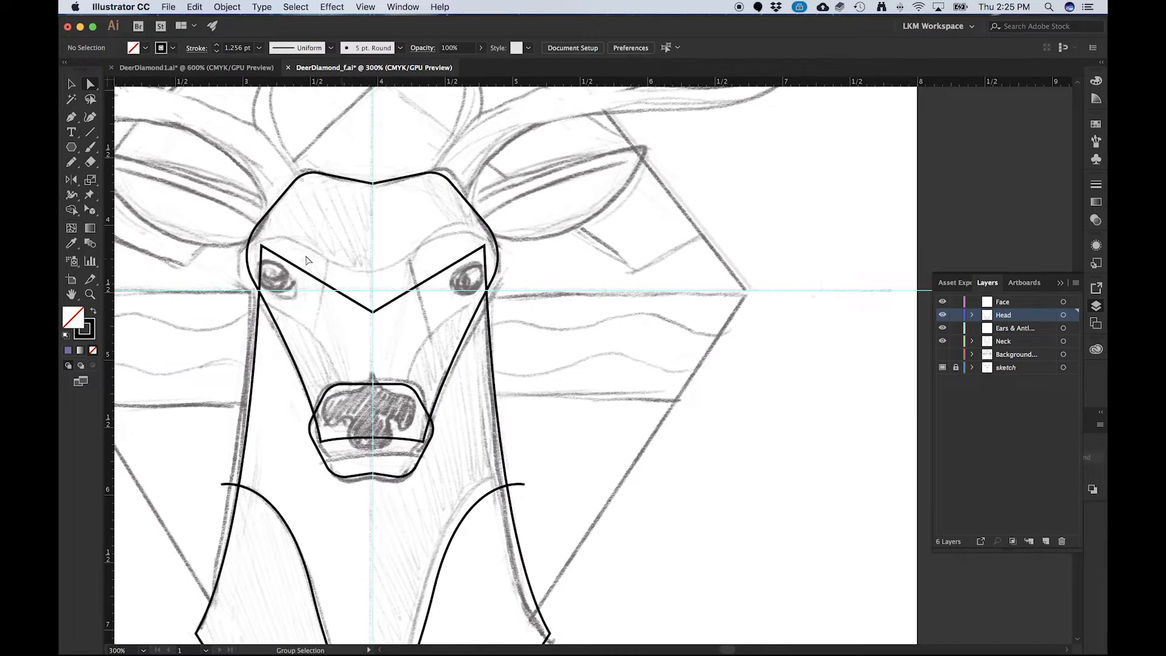
scroll(265, 289, down, 3)
scroll(427, 372, up, 3)
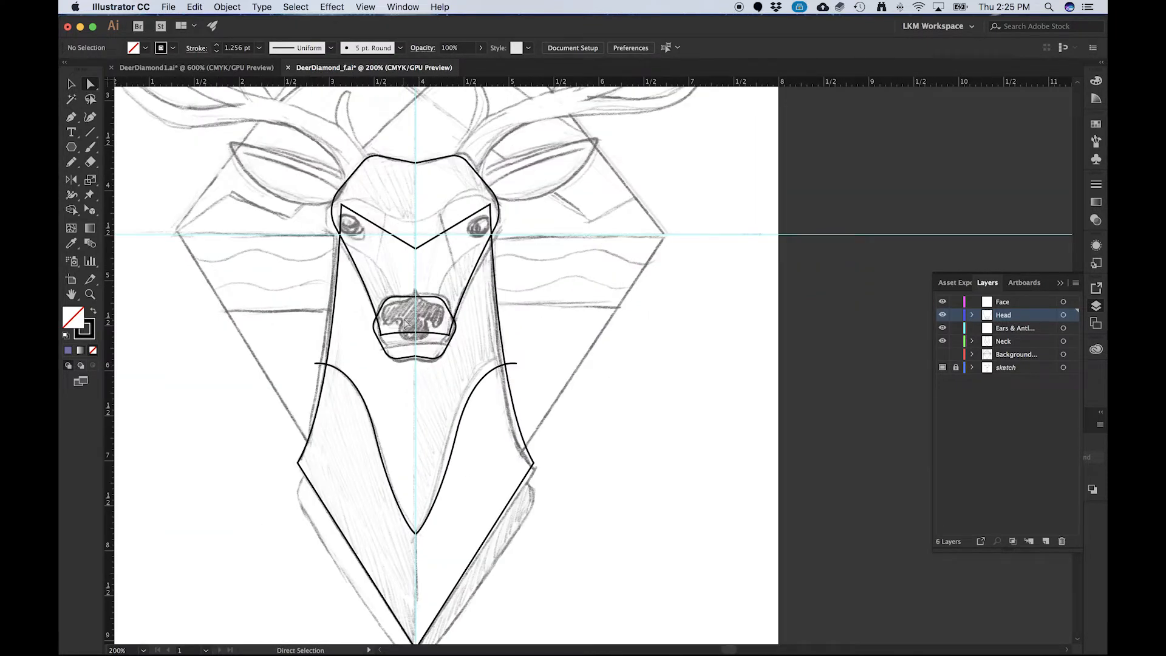
- Draw a closed six-point shape with the Pen tool from the muzzle's top edge around the deer's left-hand eye to the centre guide
drag(418, 220, 352, 236)
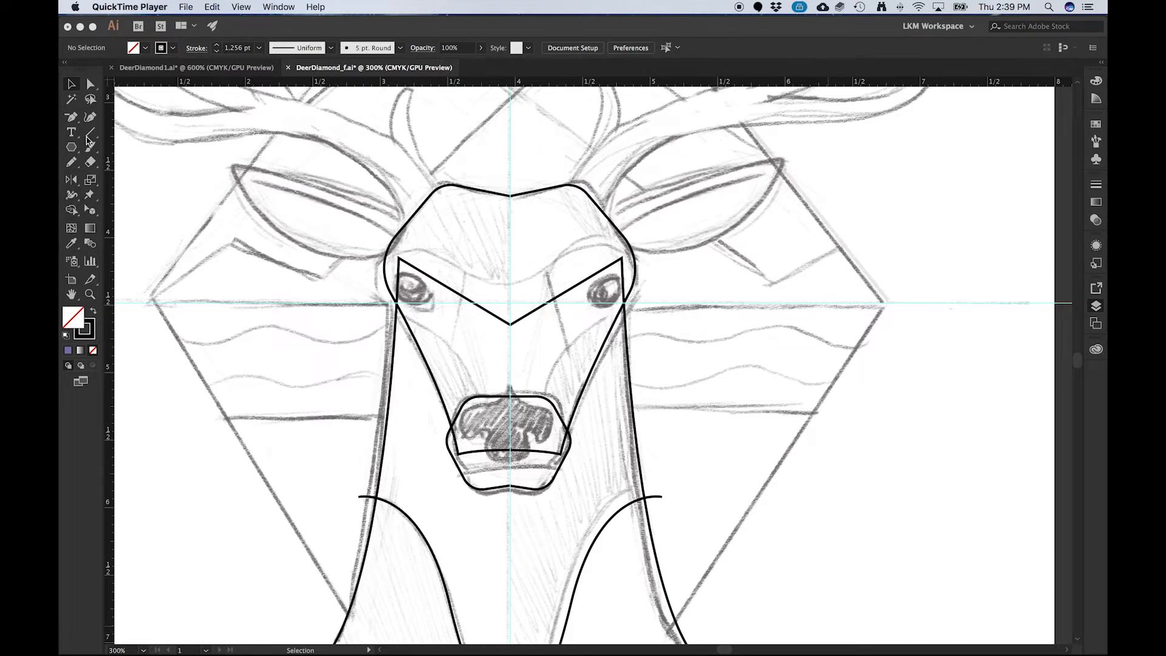
click(71, 121)
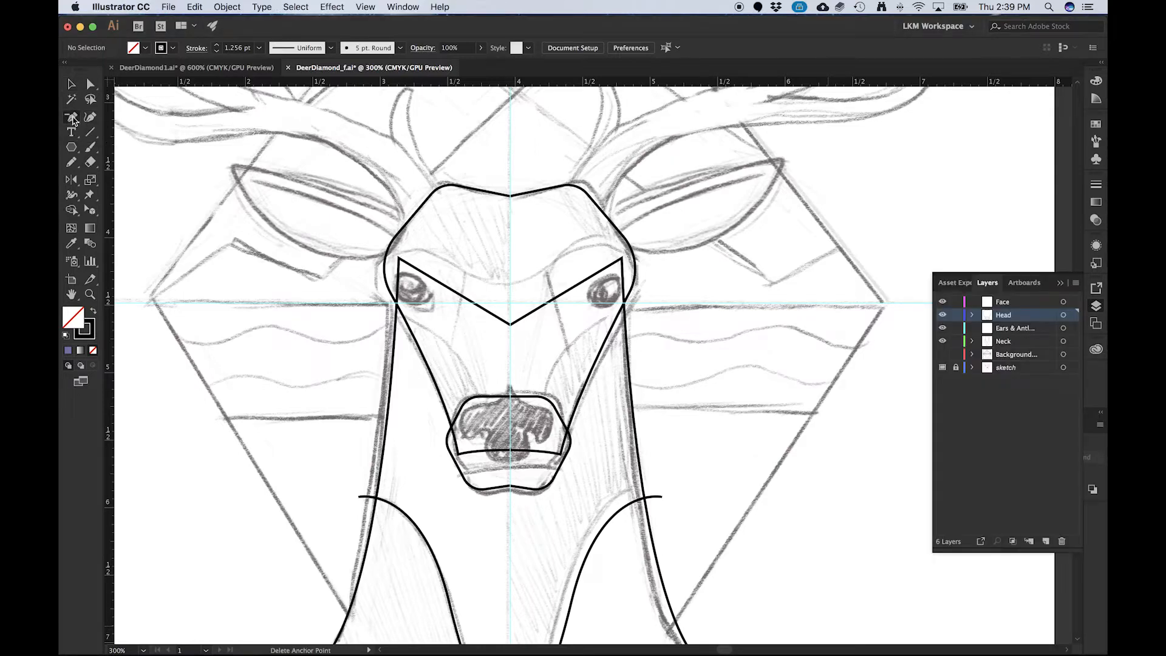
drag(71, 122, 110, 122)
click(109, 120)
click(479, 398)
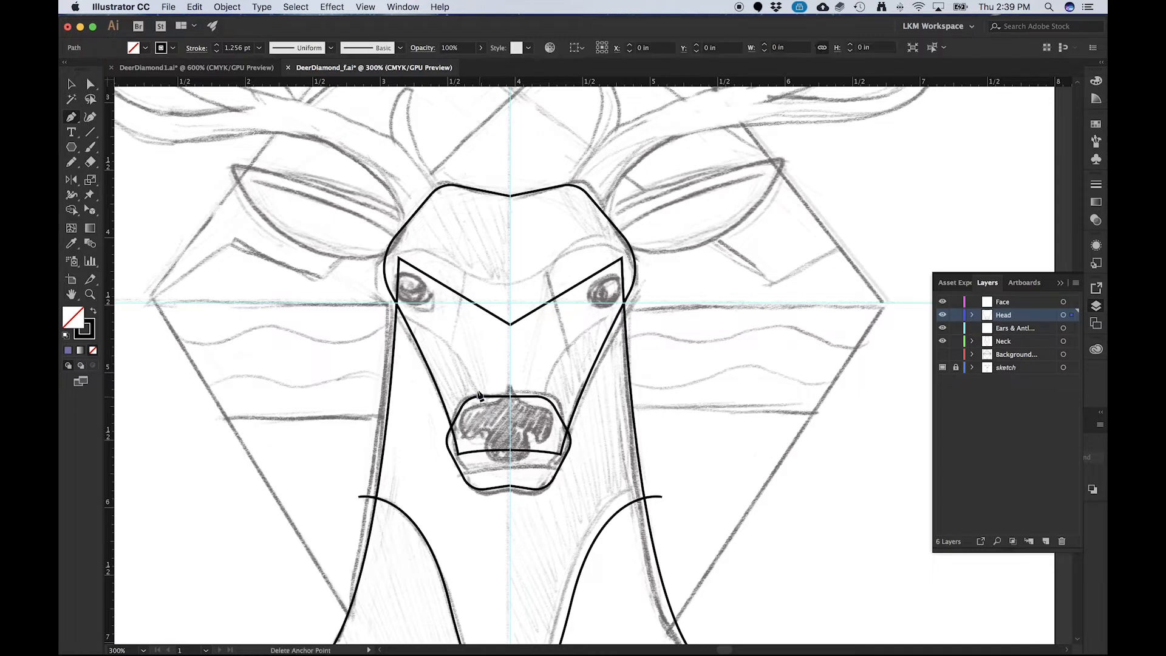
click(446, 341)
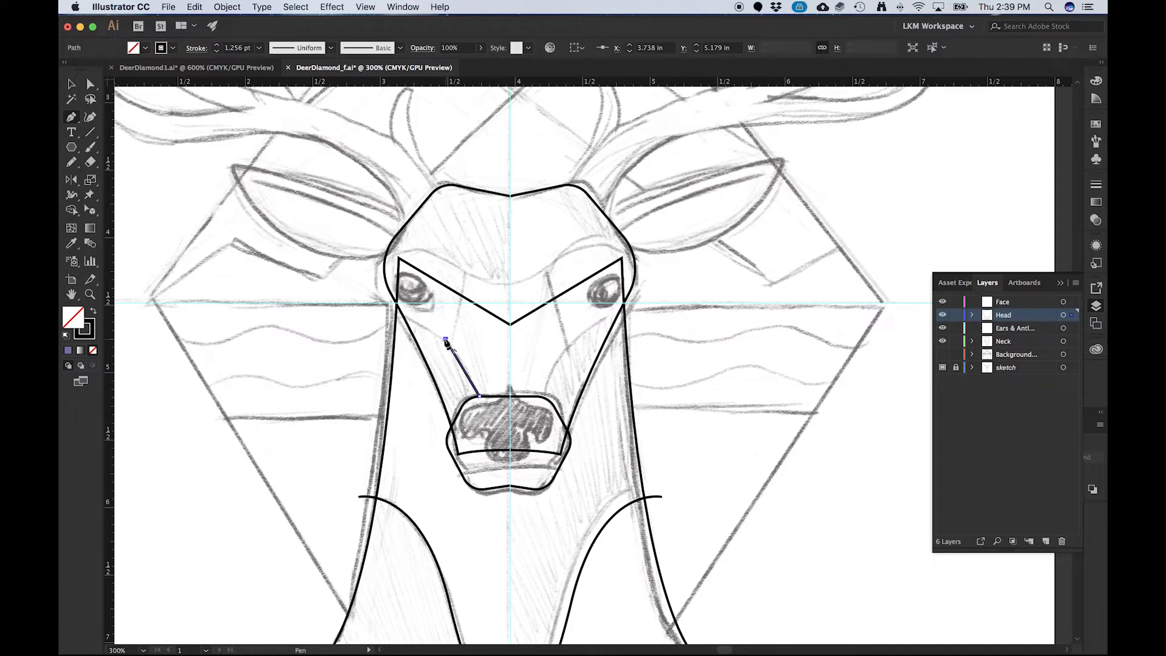
click(368, 292)
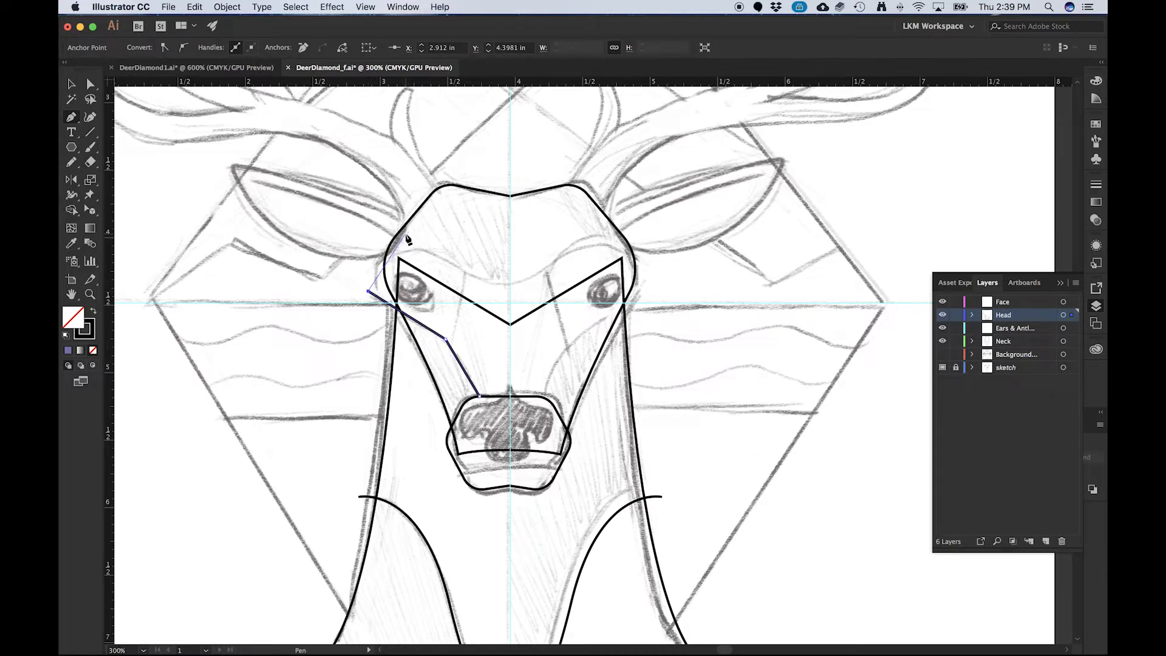
click(406, 234)
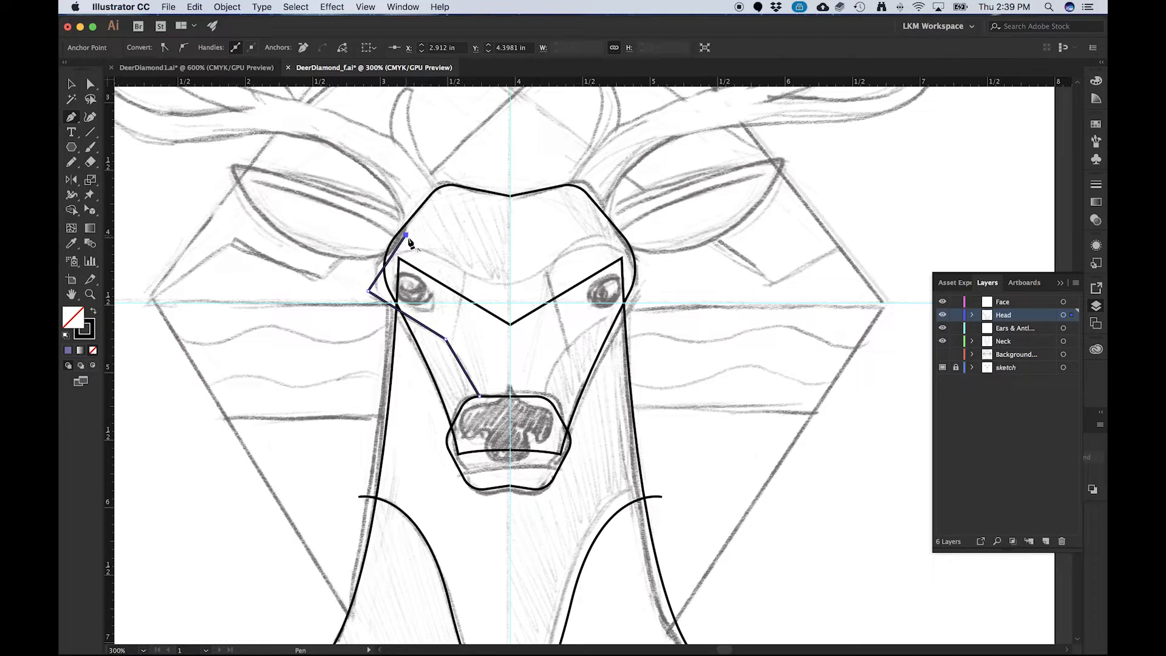
click(509, 283)
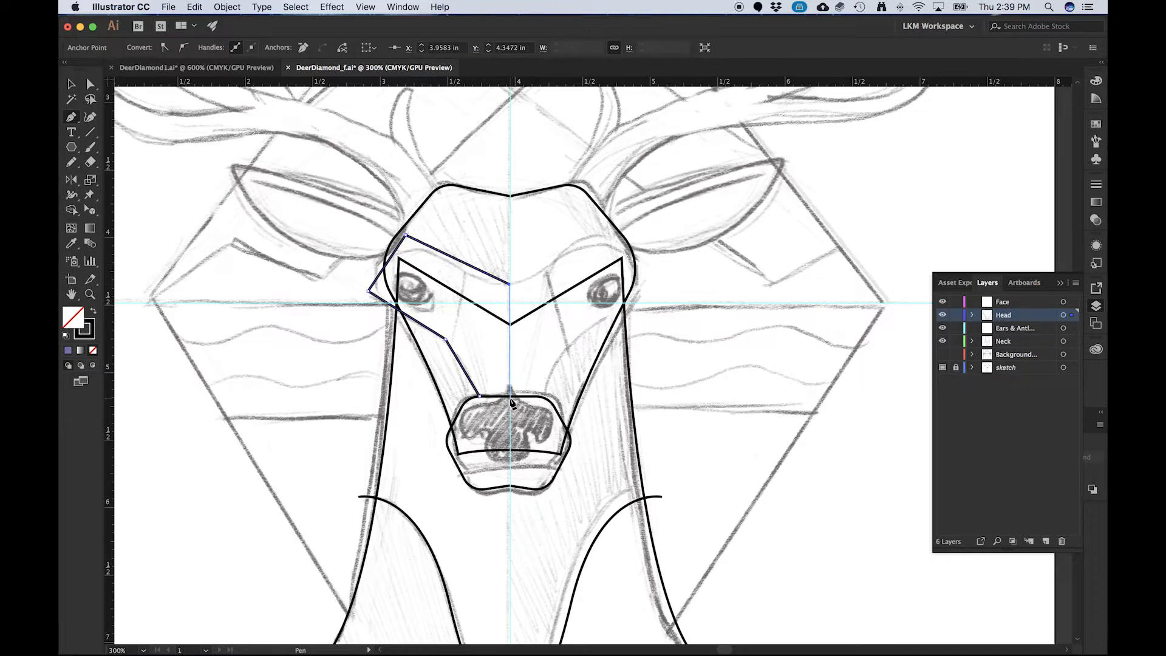
click(511, 398)
click(479, 398)
key(v)
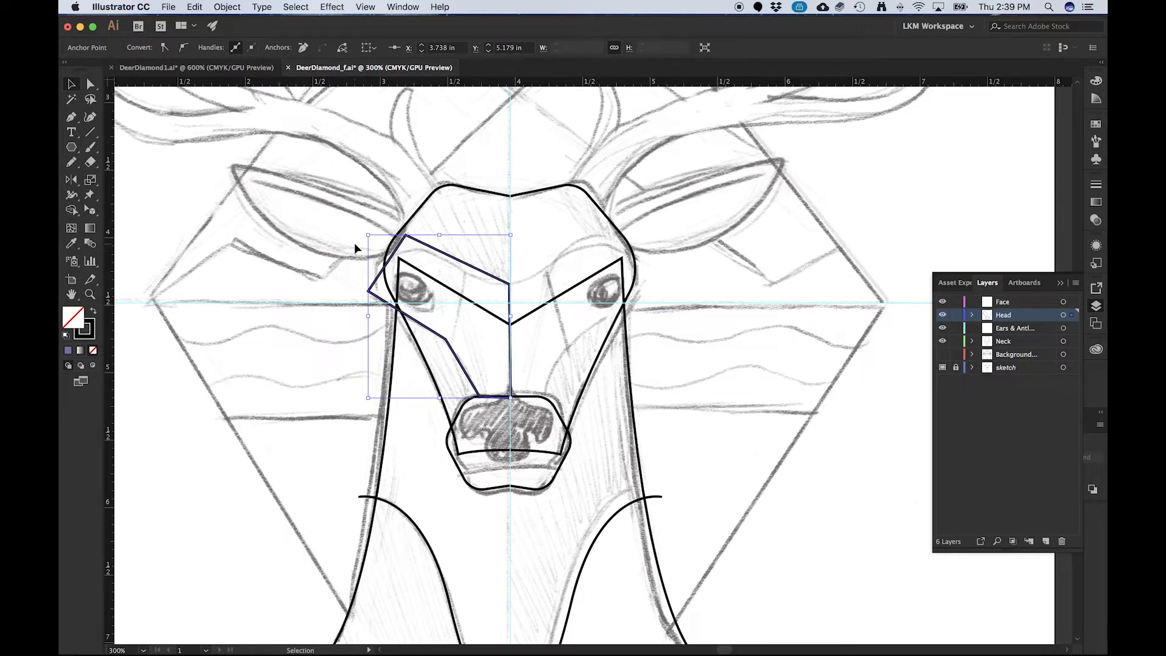
- Move the half-face shape's two outer corners beside the eye slightly outwards and round both to a radius of 0.26 in
key(a)
click(368, 291)
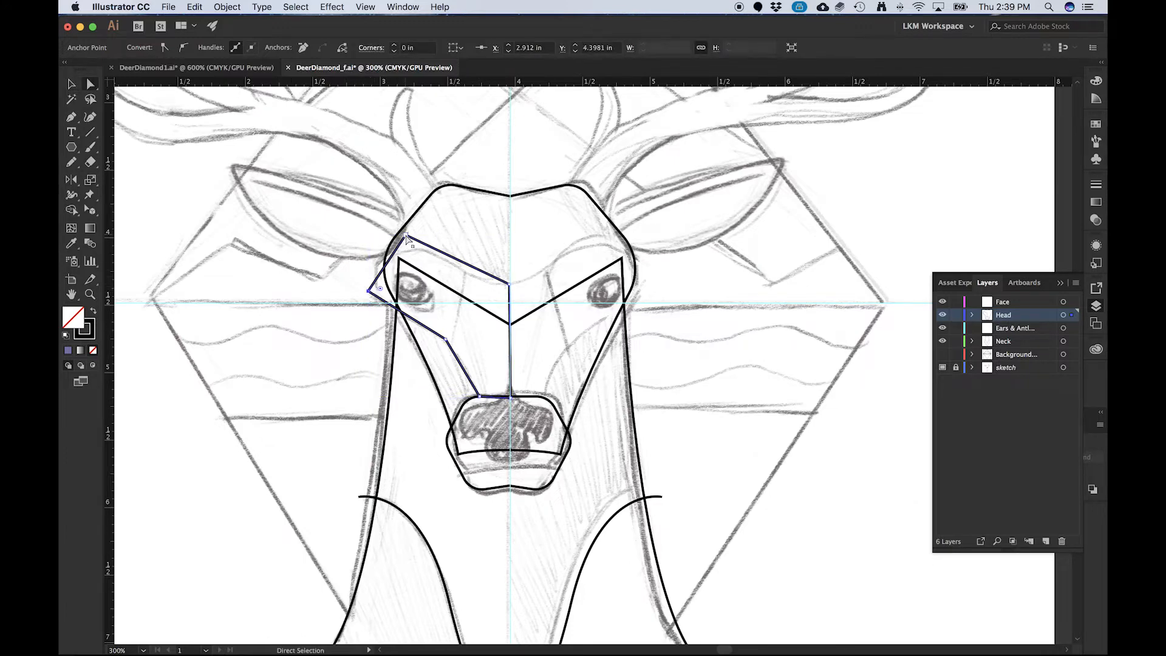
shift+click(406, 236)
drag(407, 238, 395, 229)
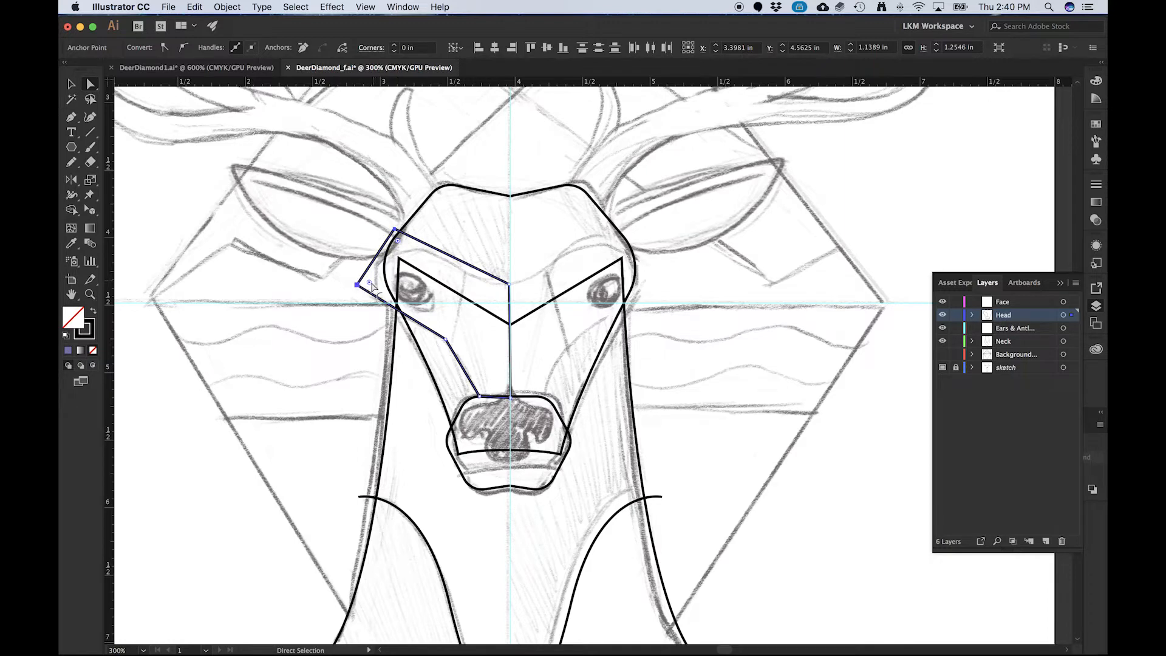
drag(370, 283, 424, 291)
- Round the half-face shape's cheek corner below the eye to a radius of 1.24 in, and deselect the shape
click(446, 340)
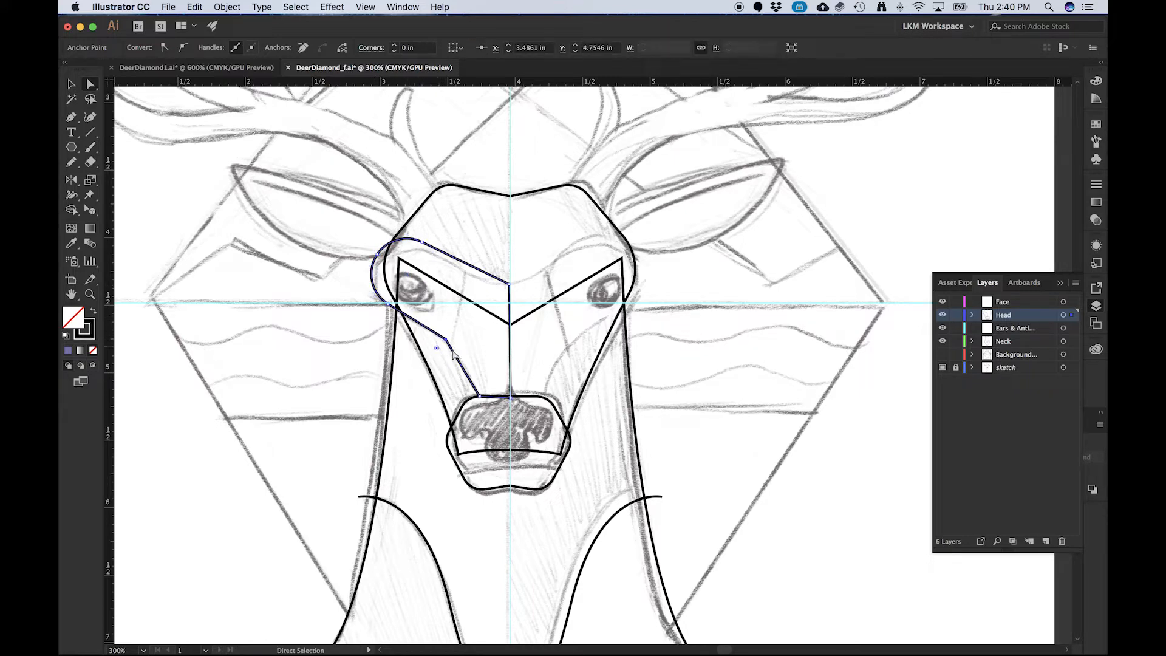
drag(437, 347, 328, 467)
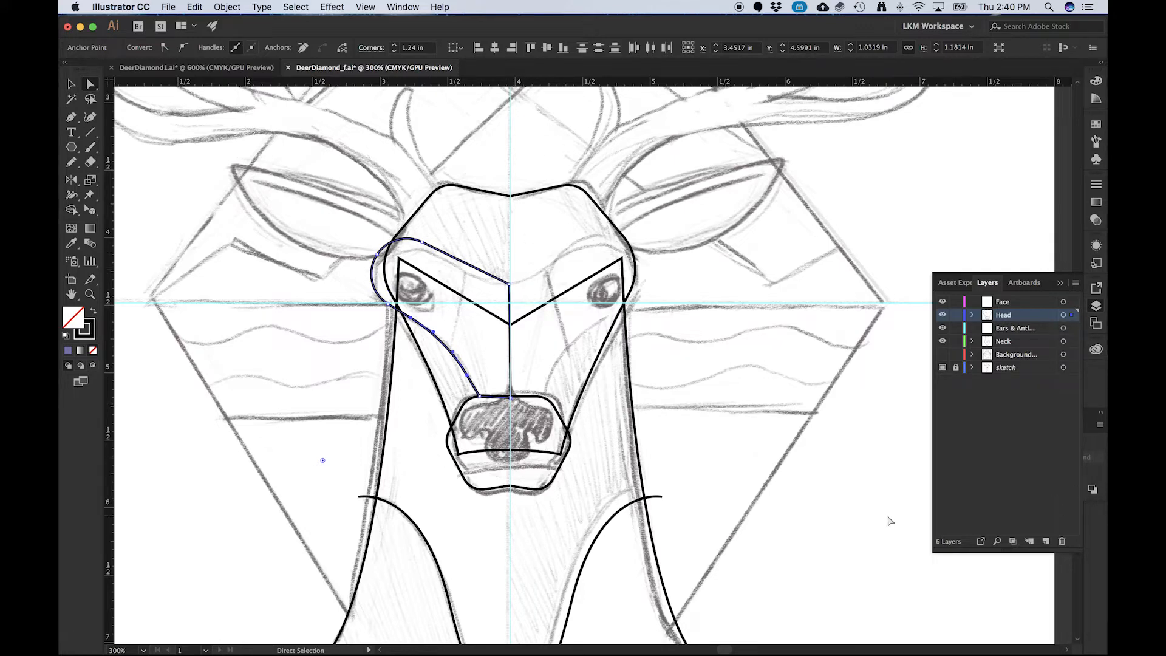
click(312, 380)
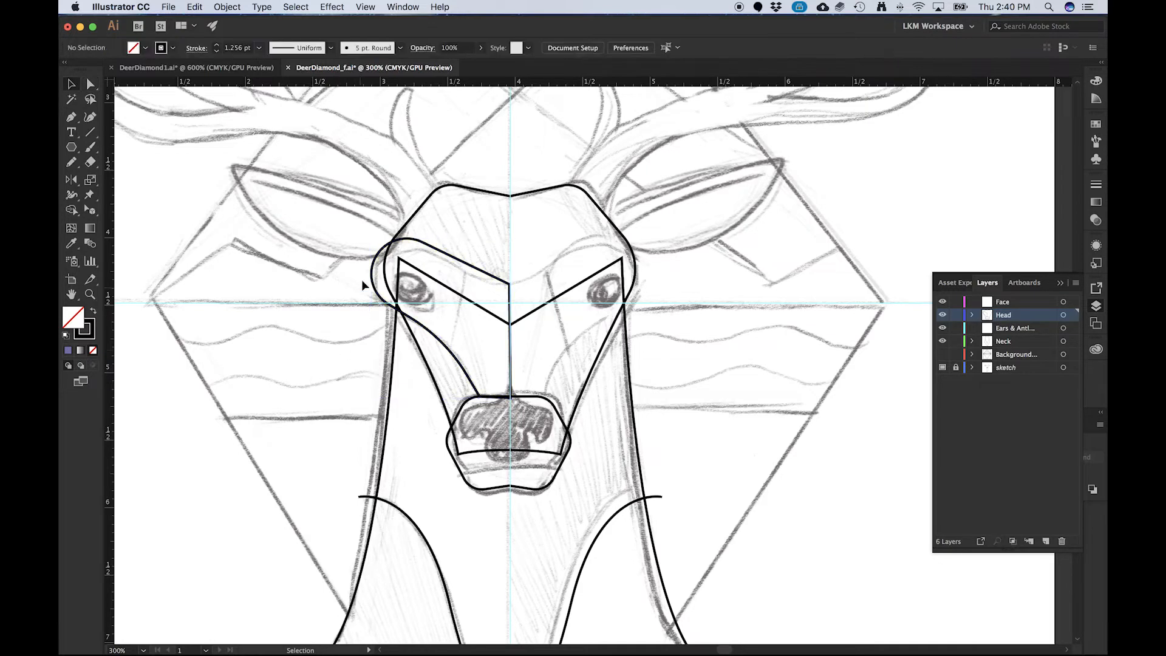
- Try moving the outer anchor point of the half-face shape's rounded brow, and undo both moves
click(375, 292)
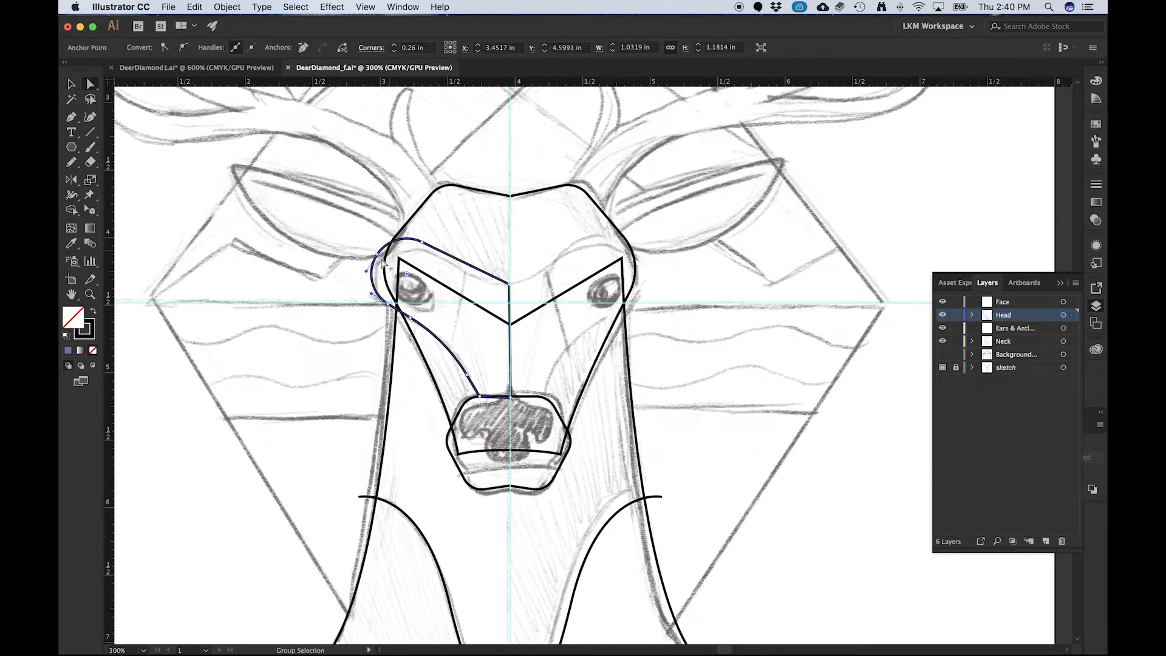
scroll(392, 286, up, 2)
shift+click(463, 226)
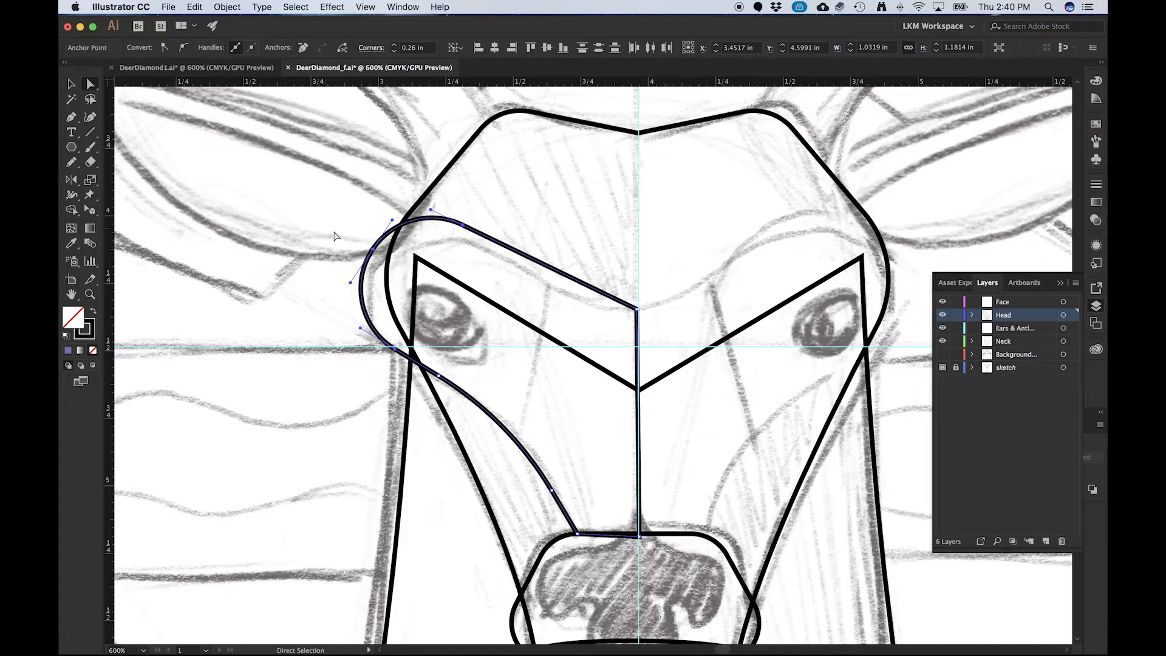
scroll(373, 252, up, 1)
drag(365, 257, 347, 262)
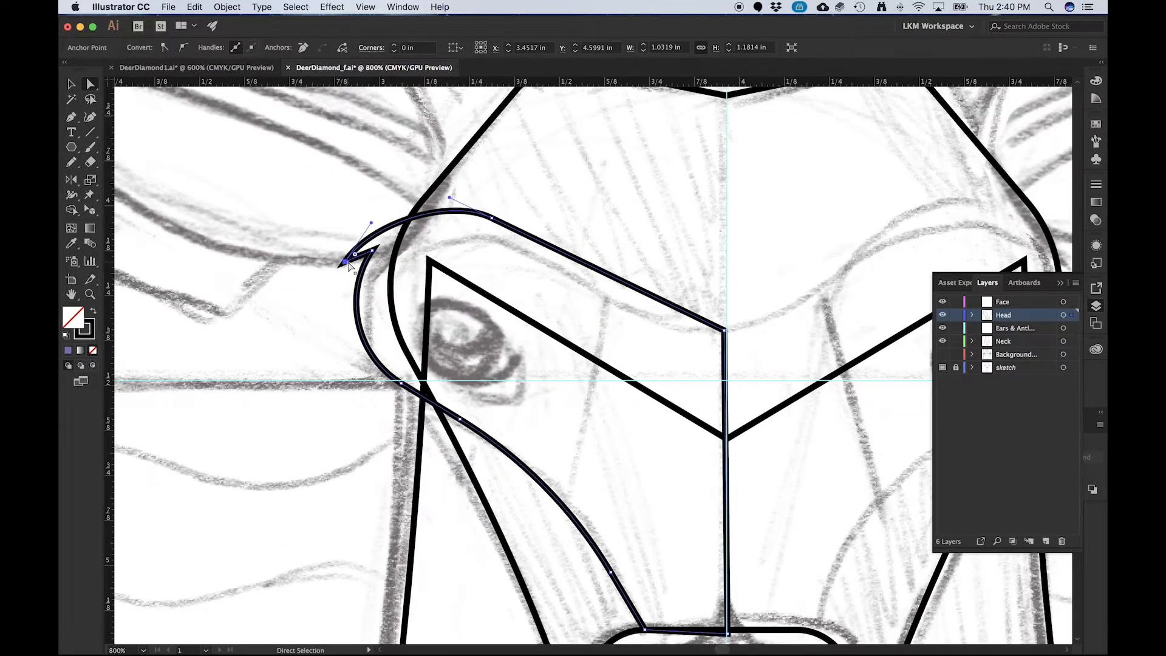
key(super+z)
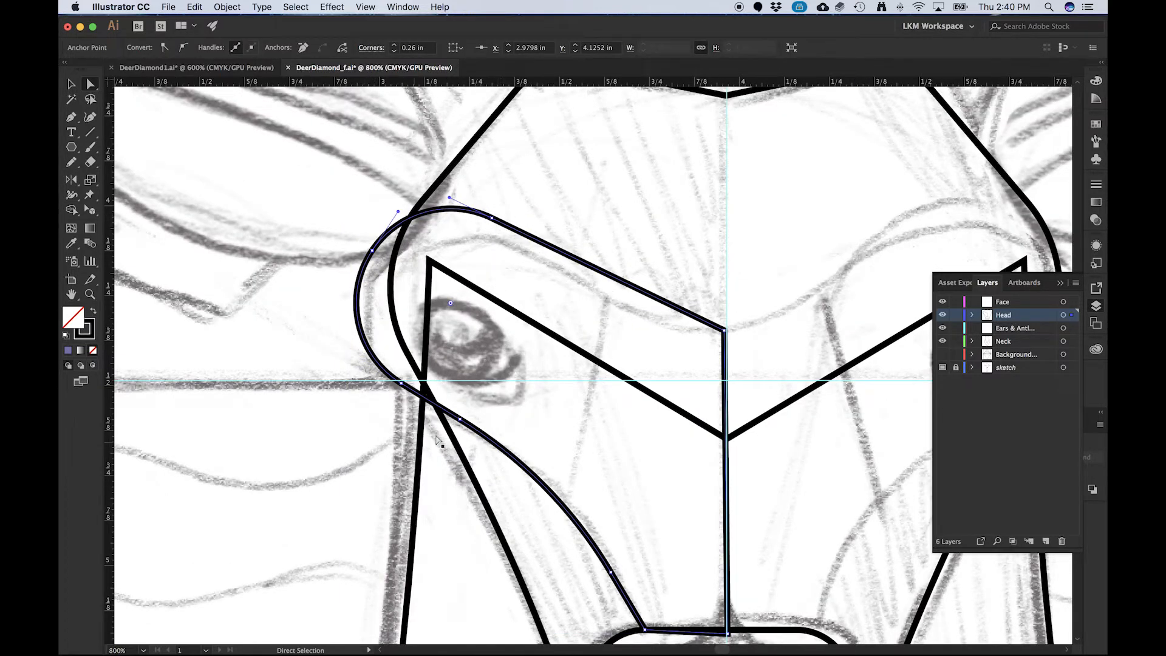
drag(373, 251, 386, 219)
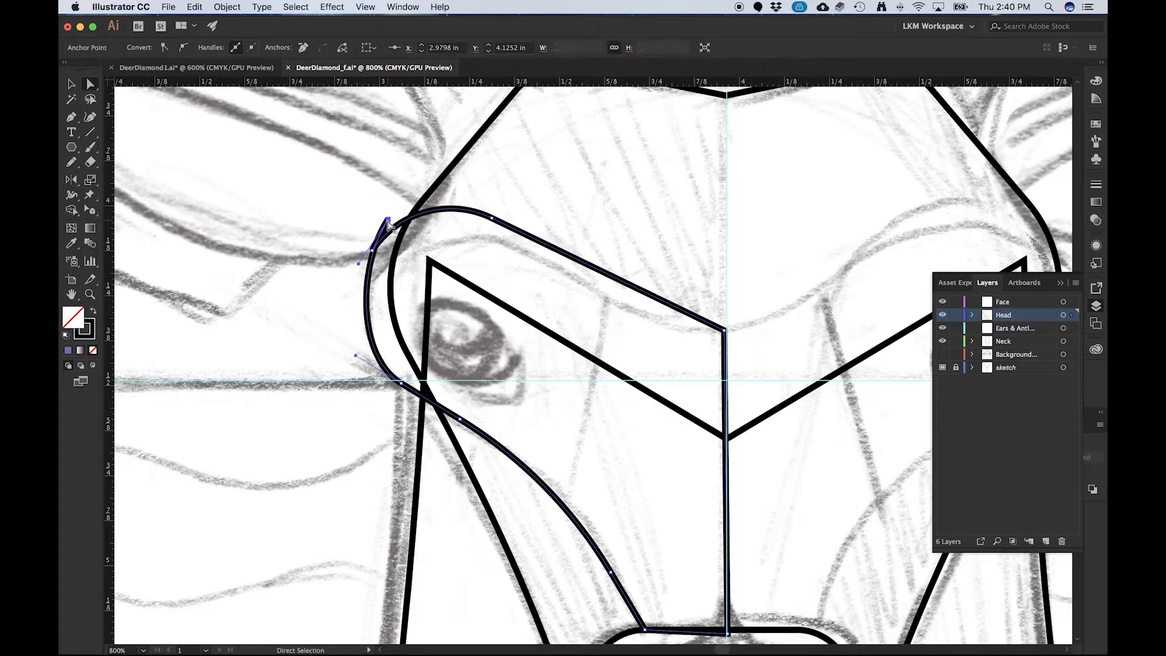
key(super+z)
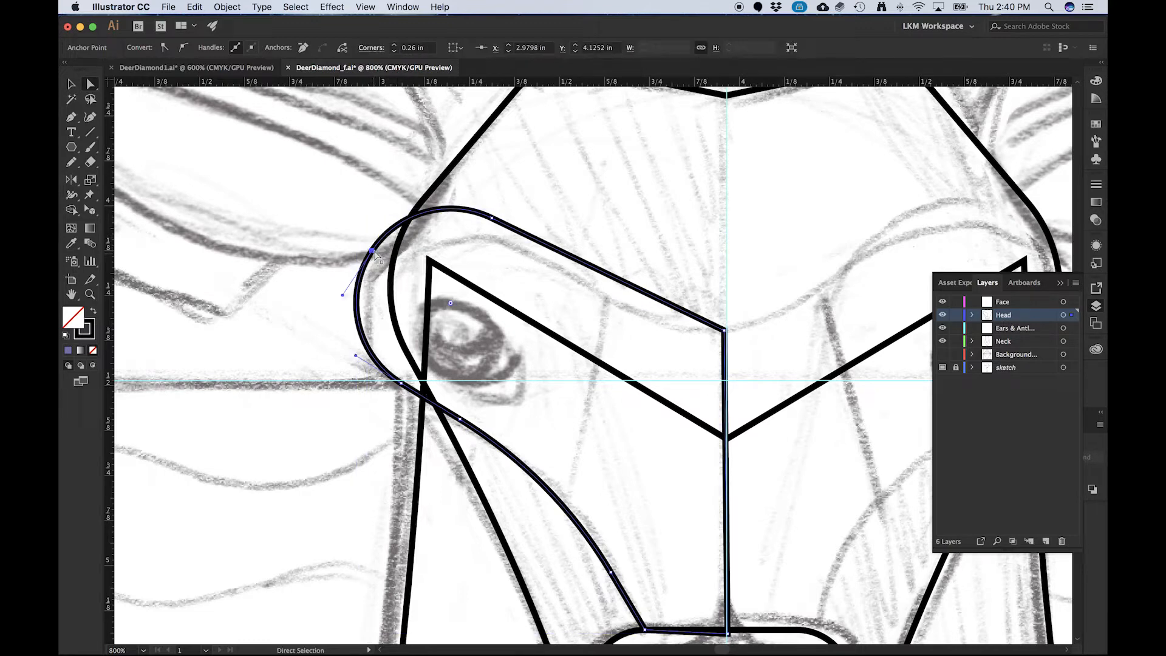
- Nudge the anchor points of the half-face shape's rounded brow inwards together, making the shape about 1.01 in wide, and deselect it
click(358, 241)
drag(351, 231, 382, 270)
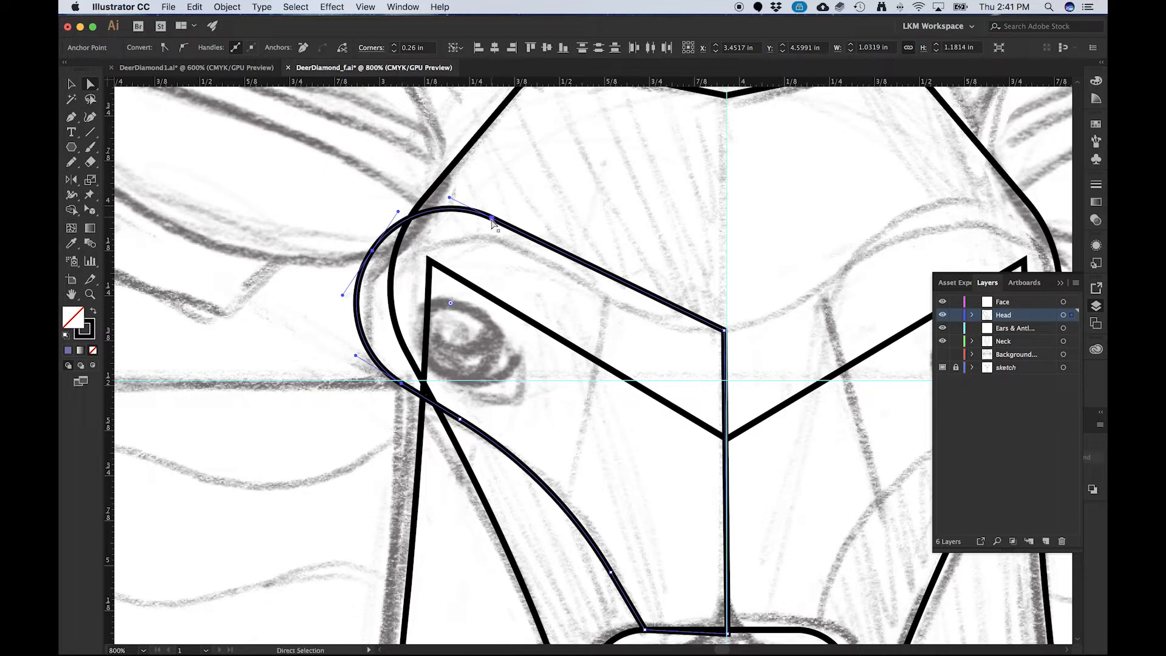
drag(401, 389, 410, 387)
scroll(351, 345, down, 2)
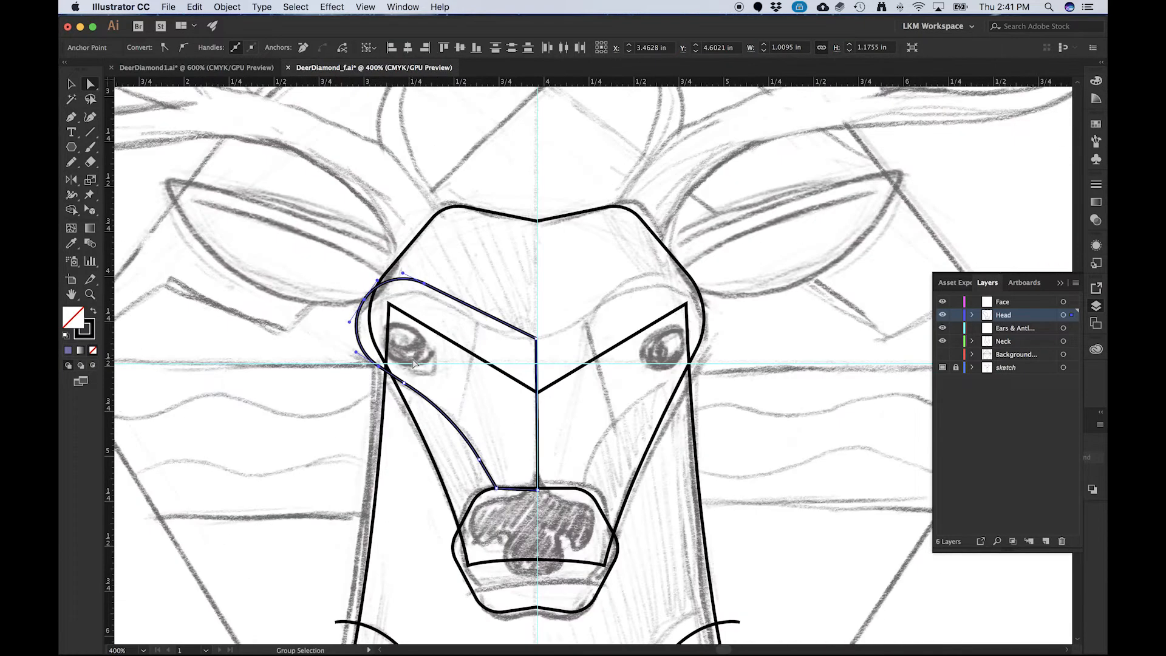
key(v)
click(333, 380)
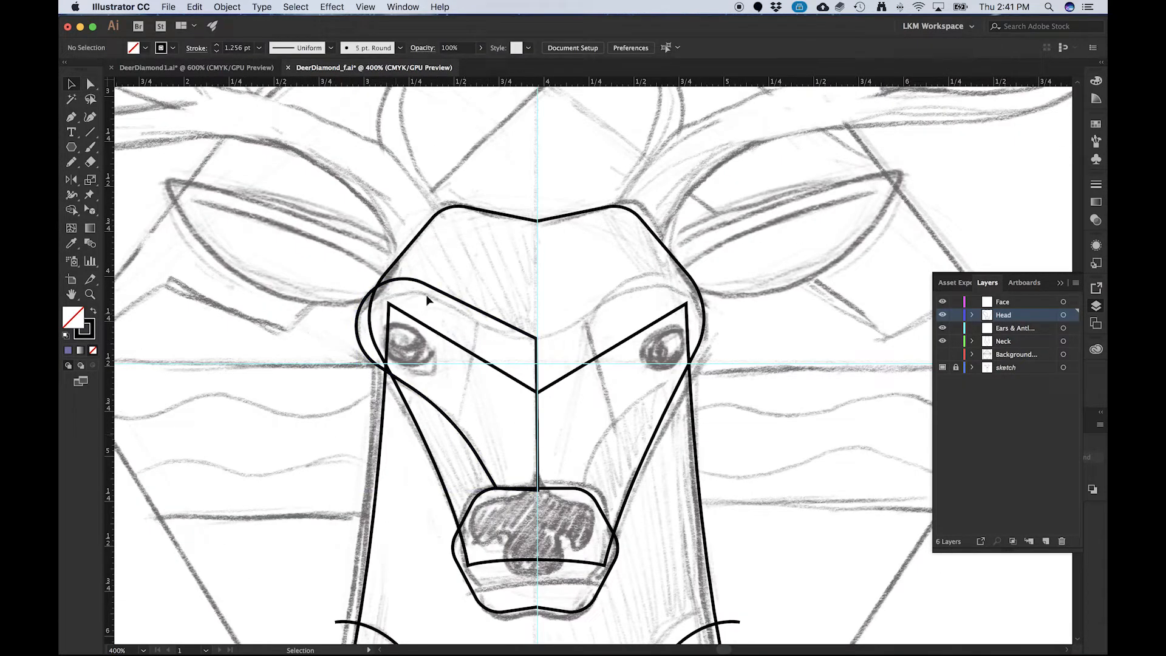
- Select the half-face shape, keeping it in its original position, and open the Reflect options for it
drag(443, 411, 294, 290)
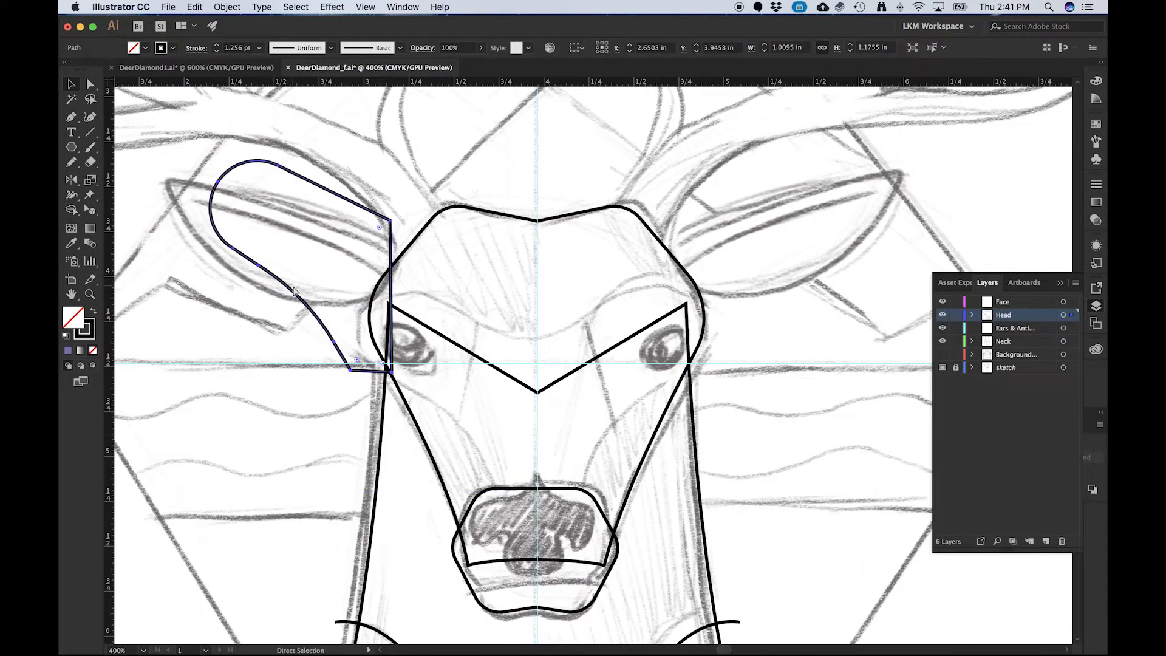
key(super+z)
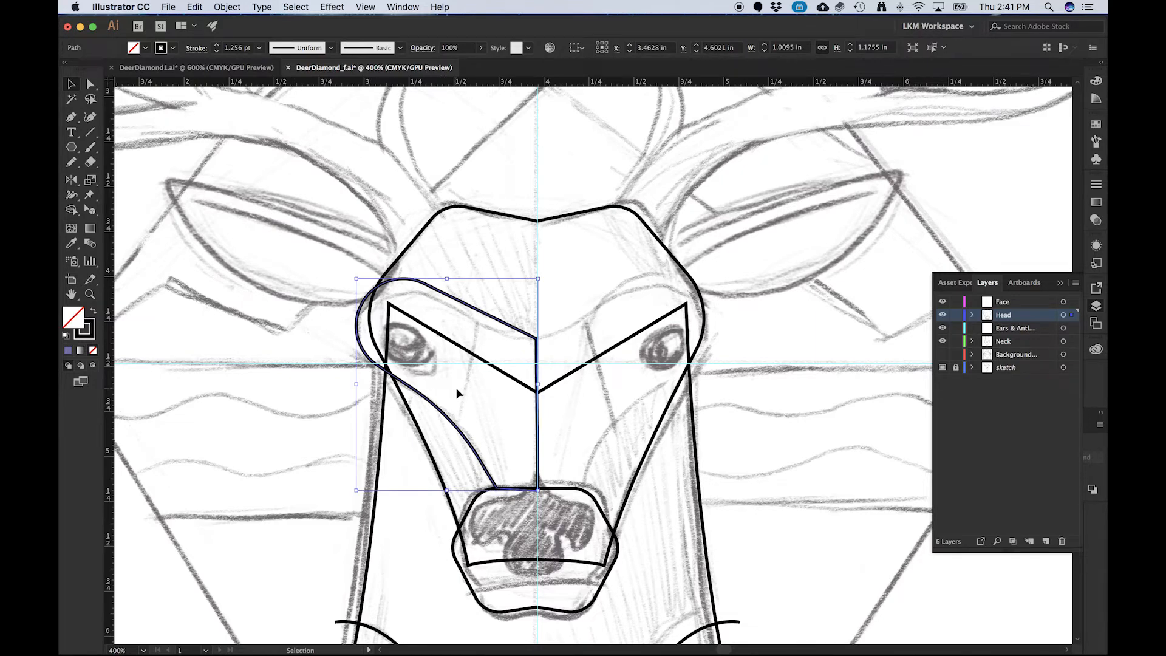
double_click(71, 182)
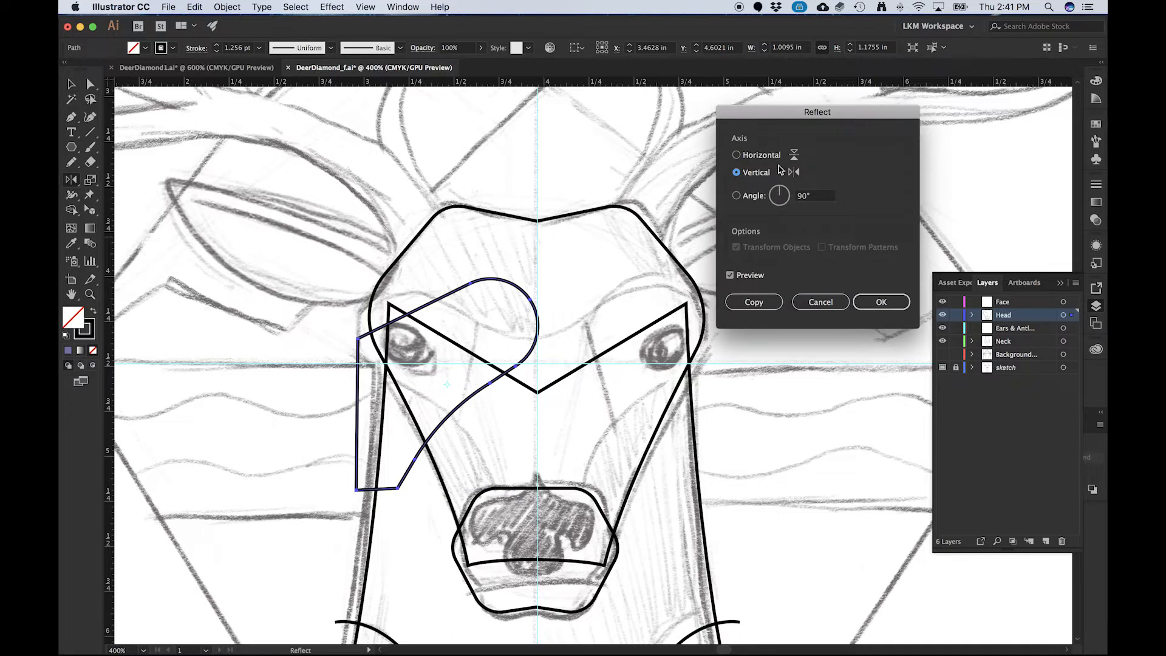
- Reflect a copy of the selected brow-and-muzzle half across the vertical axis and place it opposite the original, against the center guide
click(753, 302)
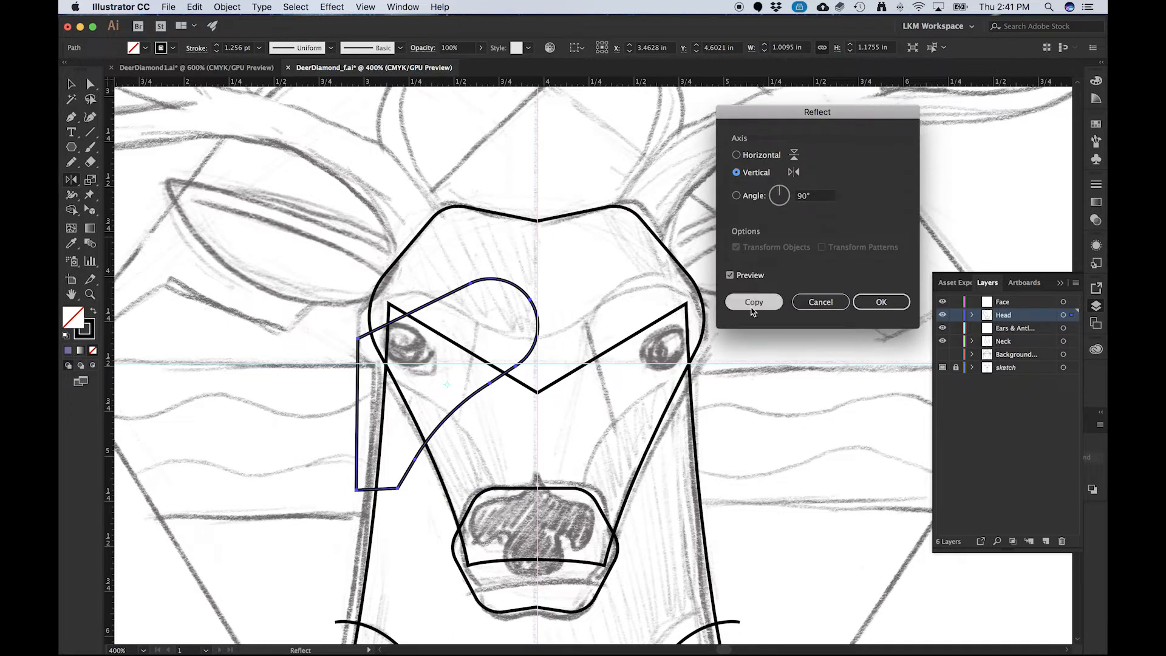
click(757, 306)
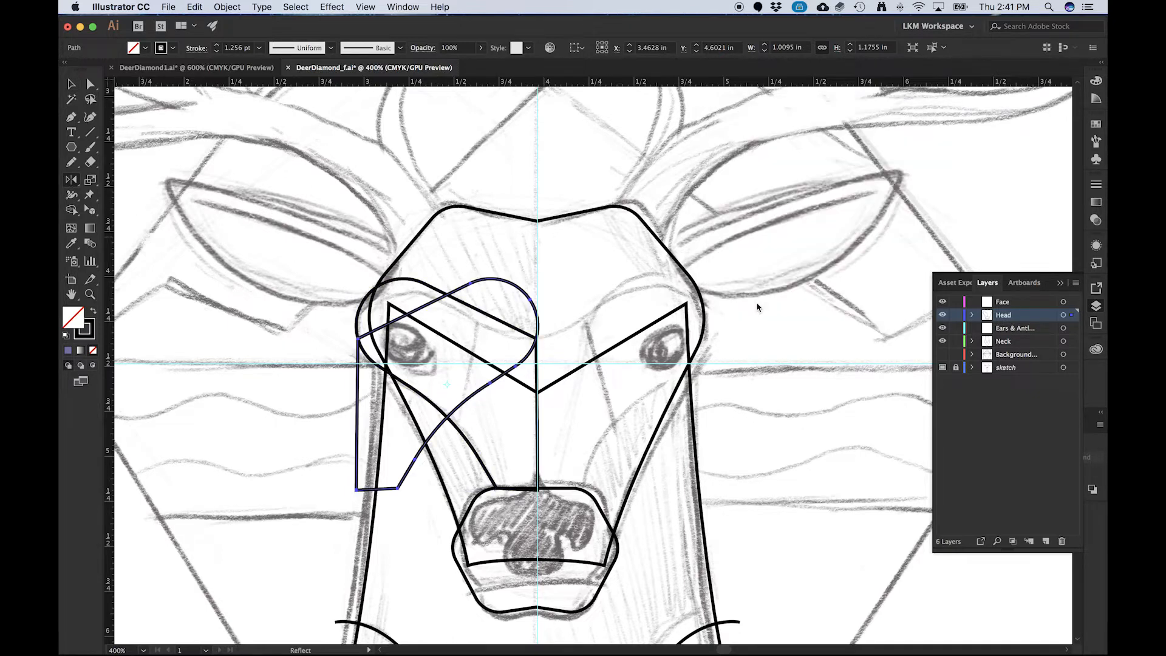
key(v)
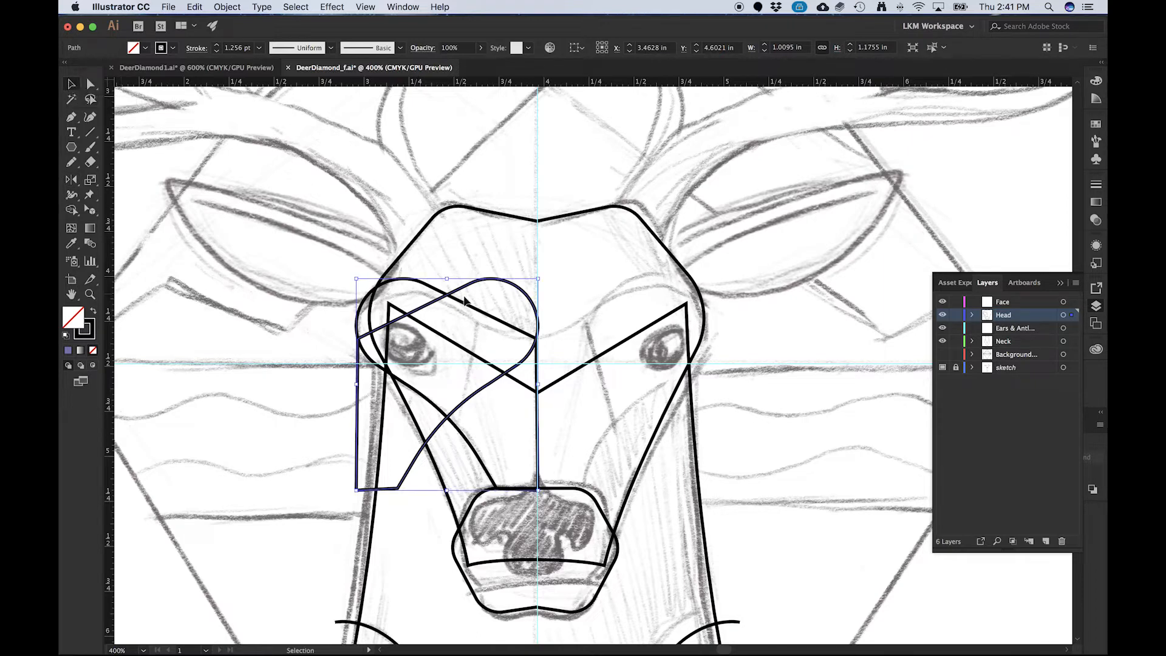
drag(433, 309, 610, 318)
scroll(541, 449, up, 2)
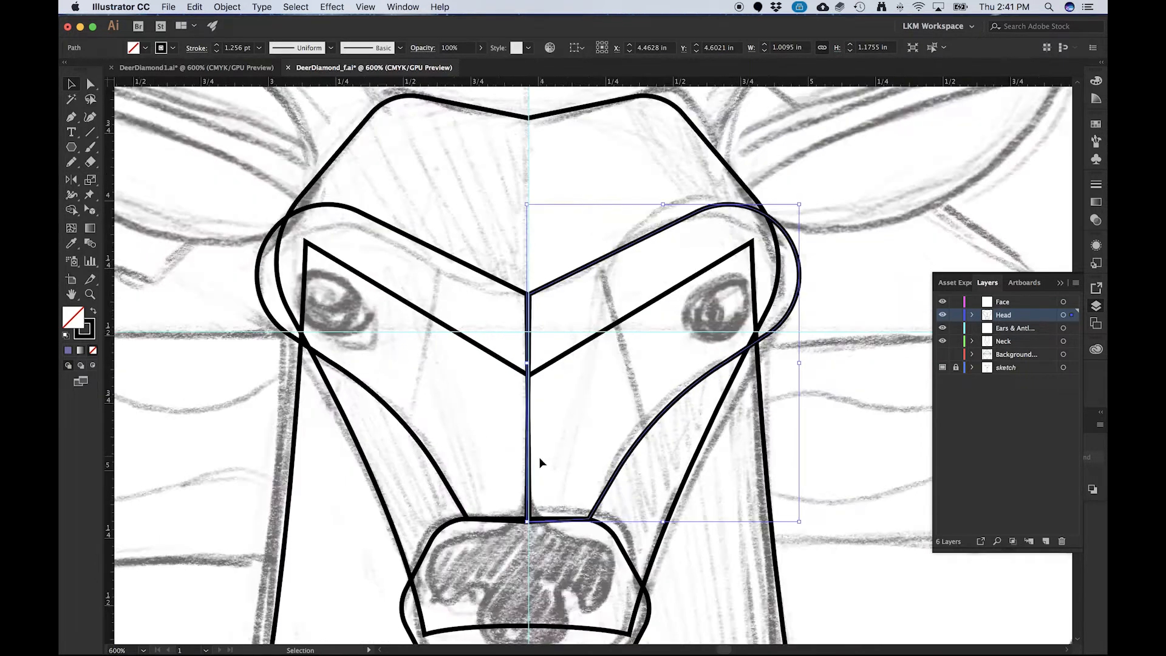
- Nudge the original half of the brow-and-muzzle shape slightly toward the mirrored copy at the center guide
key(a)
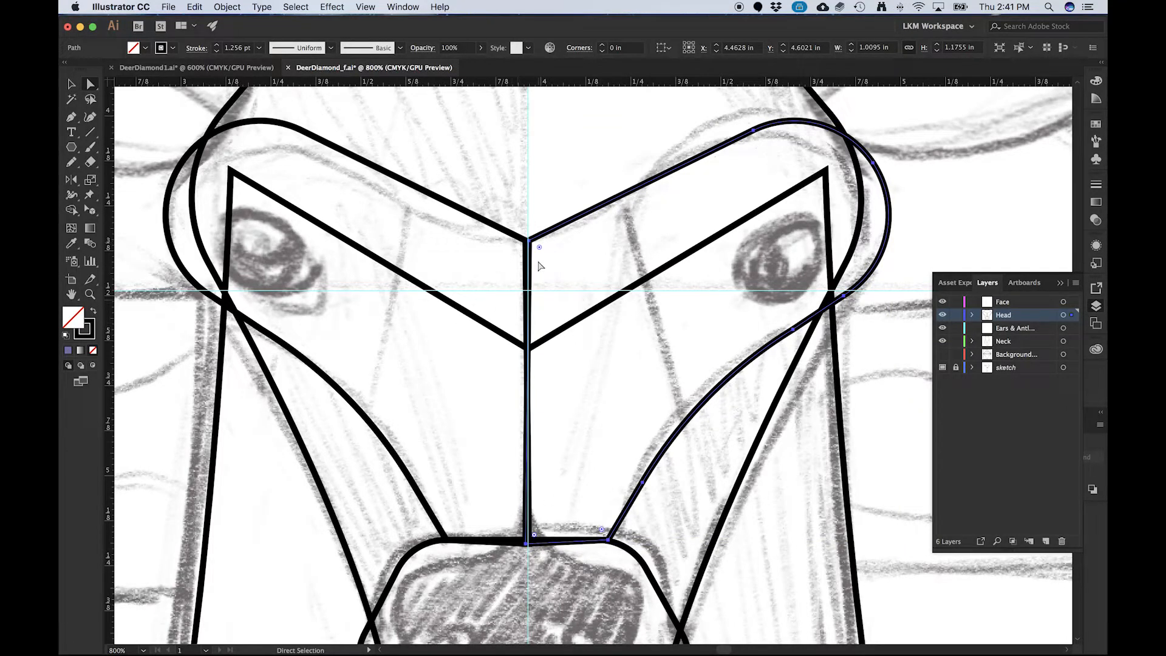
scroll(535, 267, up, 1)
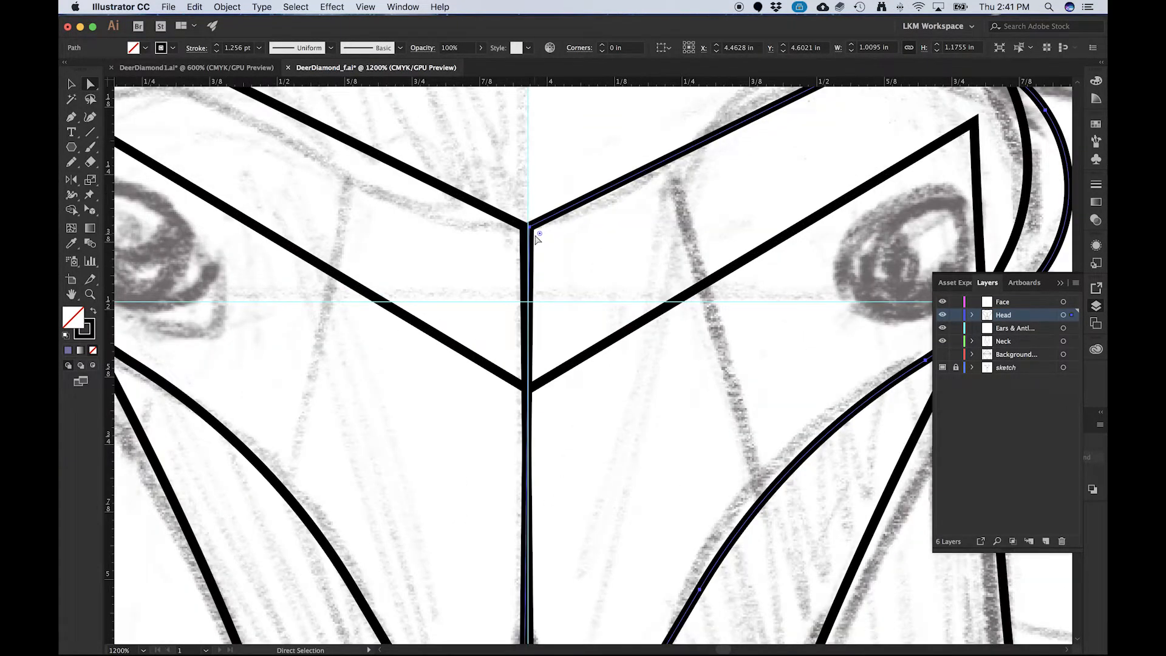
click(525, 226)
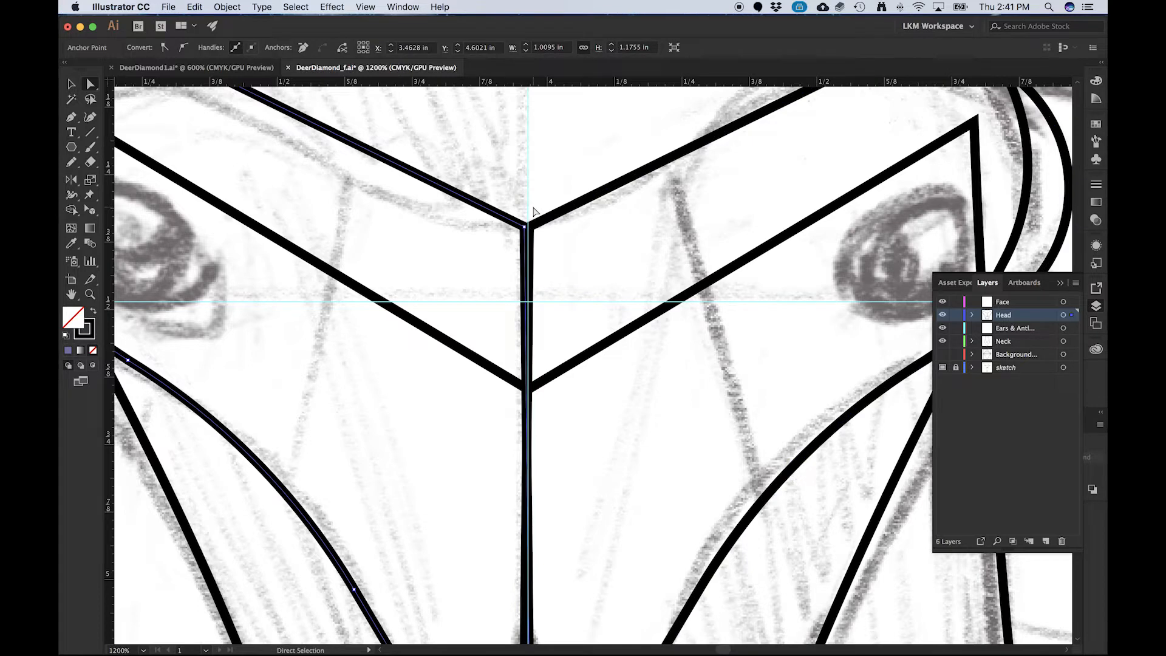
key(Right)
key(Right)
key(Right)
key(Right)
key(v)
- Nudge the mirrored copy back toward the original half so the two overlap along the center guide
click(565, 211)
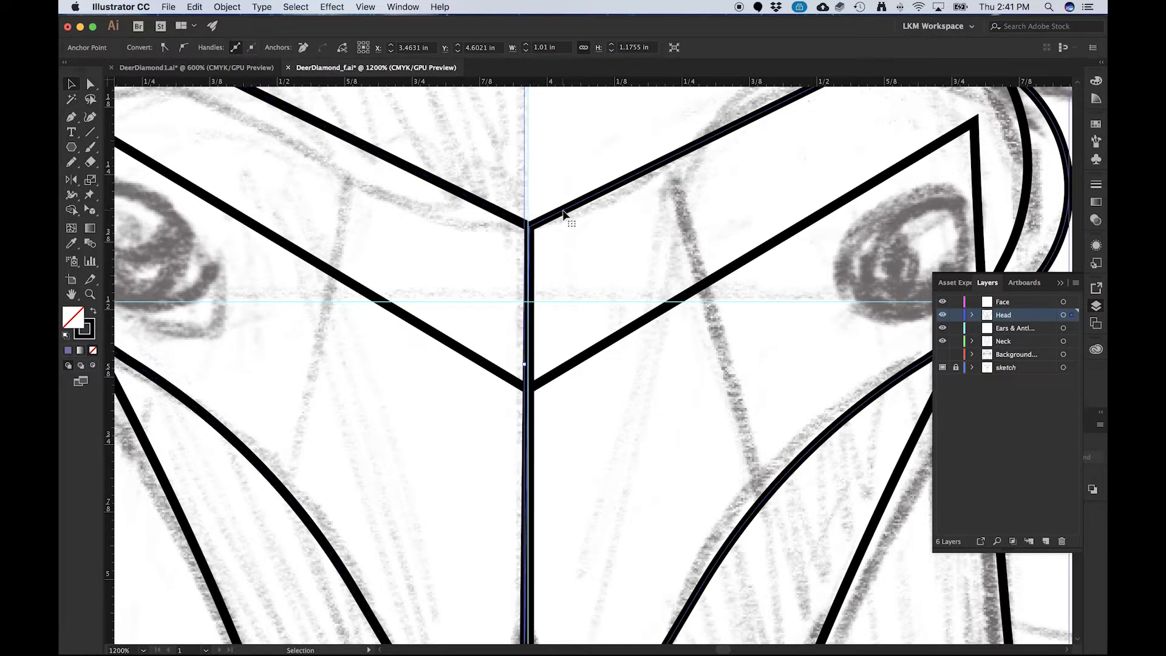
key(Left)
key(Left)
key(Left)
key(Left)
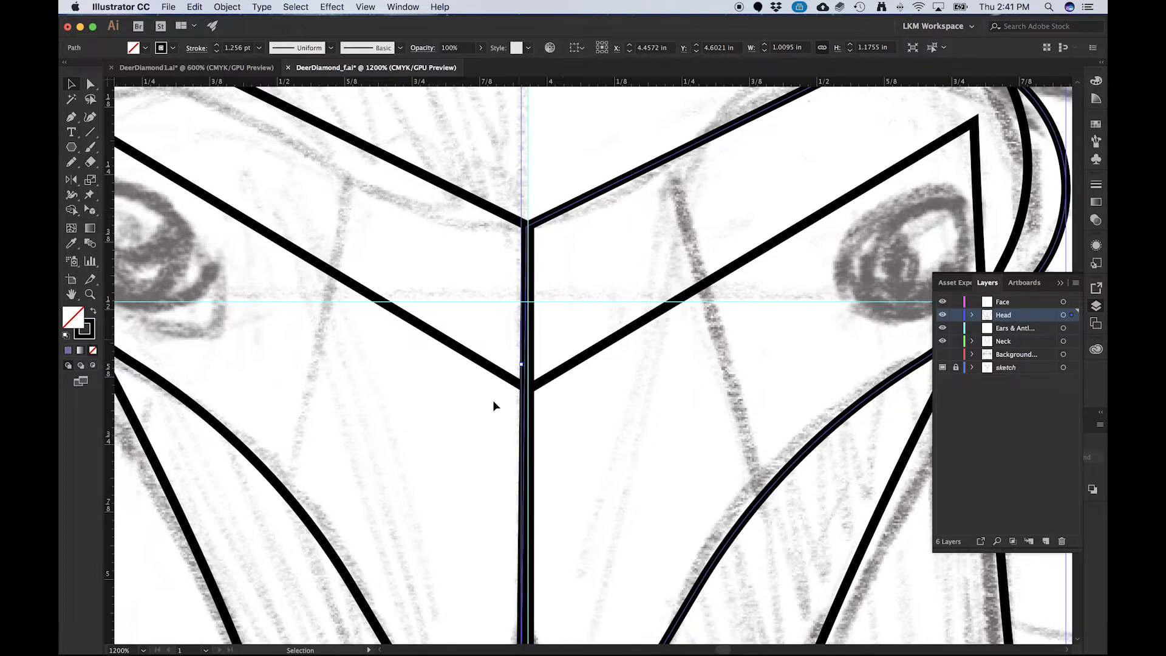
key(super+minus)
key(super+minus)
key(super+minus)
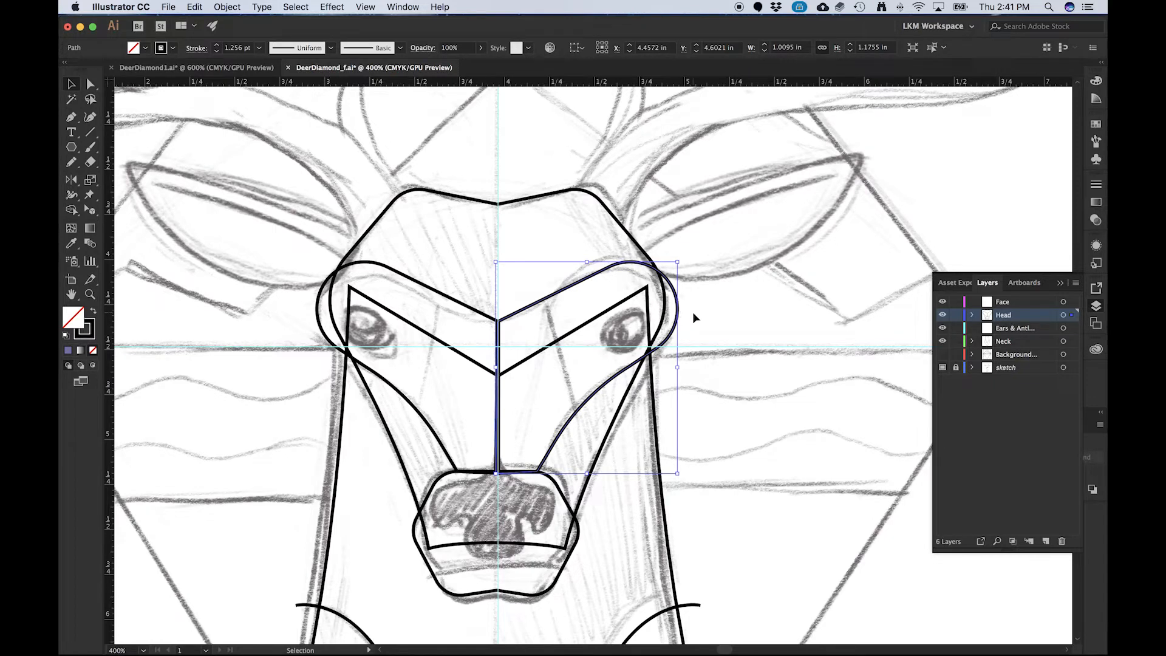
- Unite both overlapping brow-and-muzzle halves into a single face outline with Pathfinder
shift+click(457, 305)
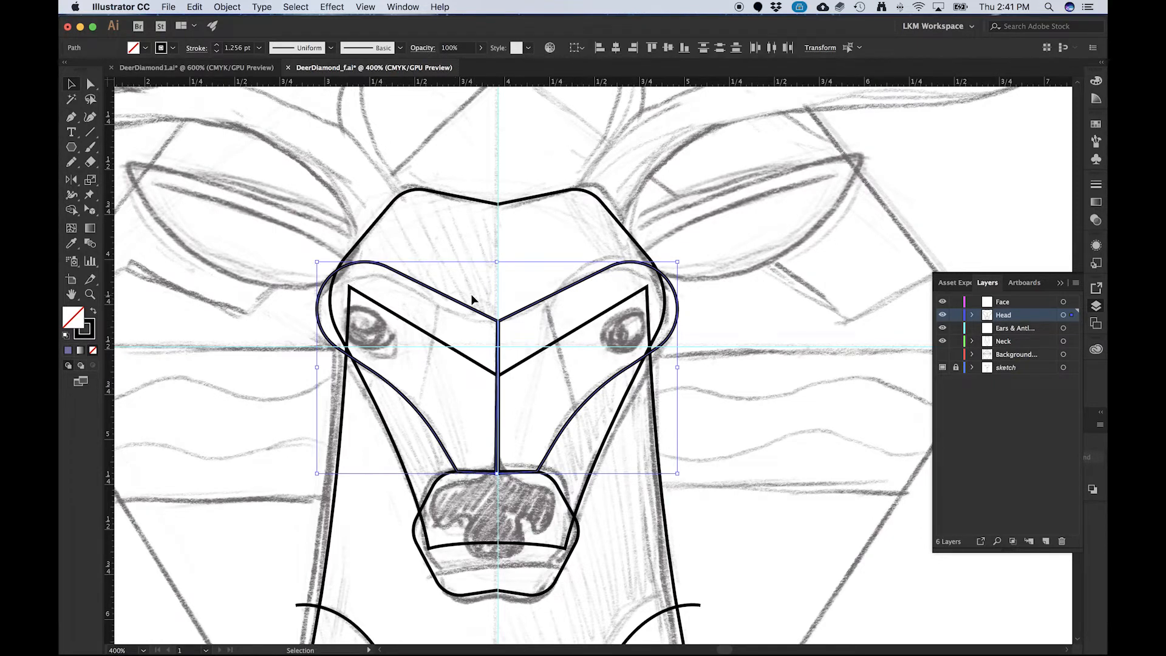
scroll(483, 330, up, 1)
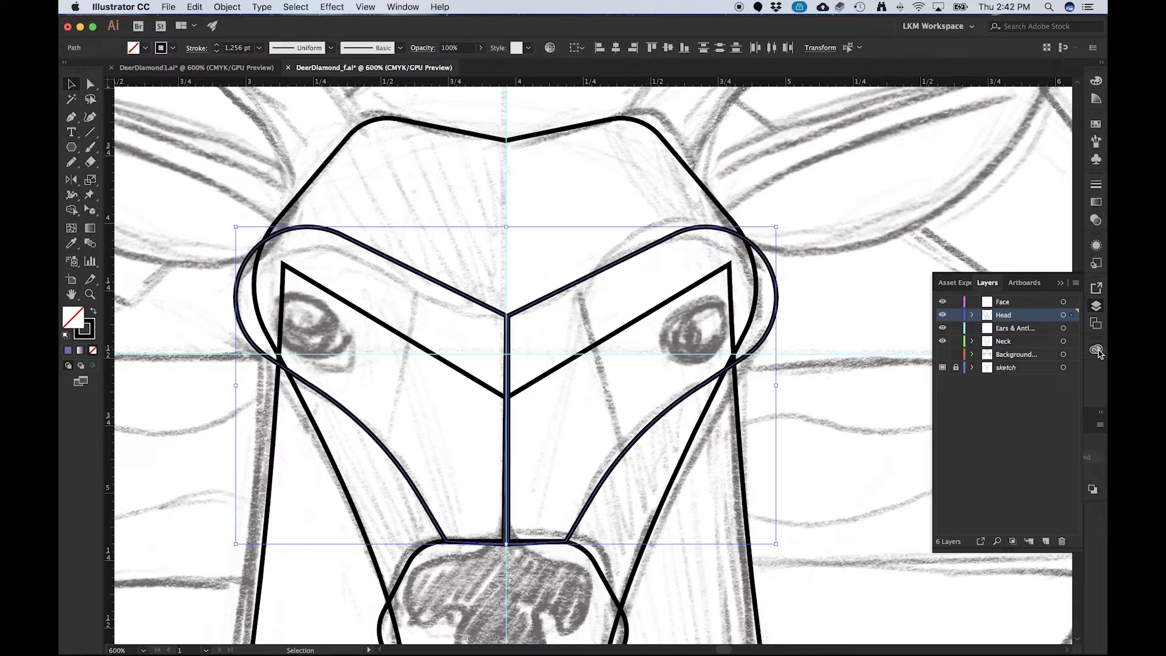
click(1092, 490)
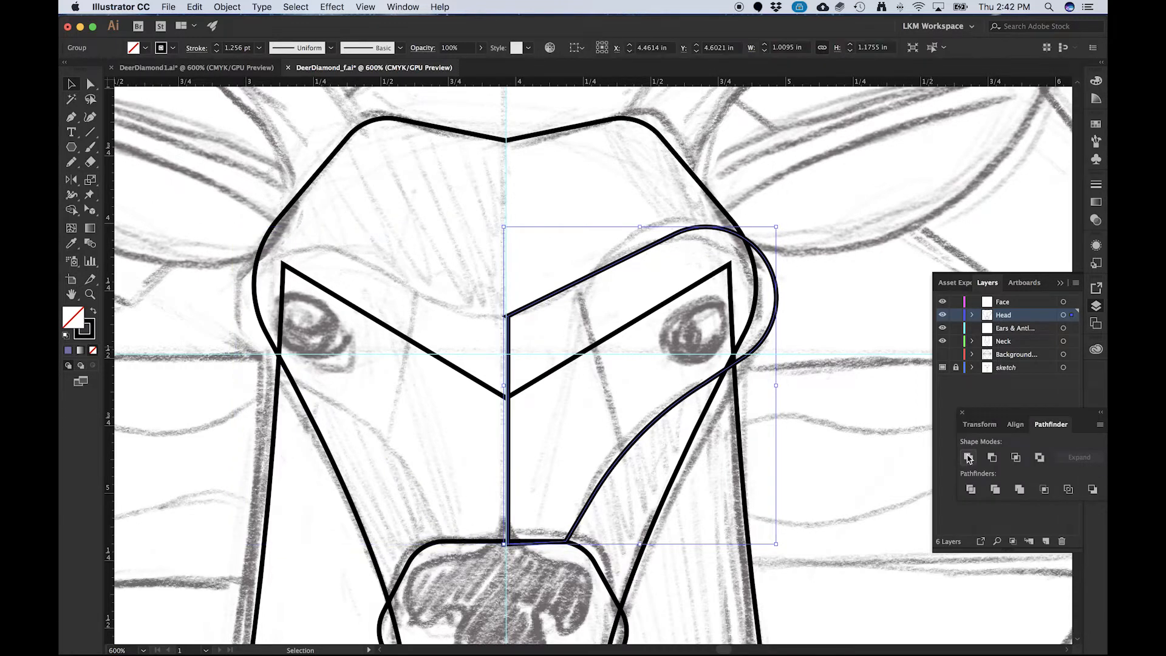
key(super+z)
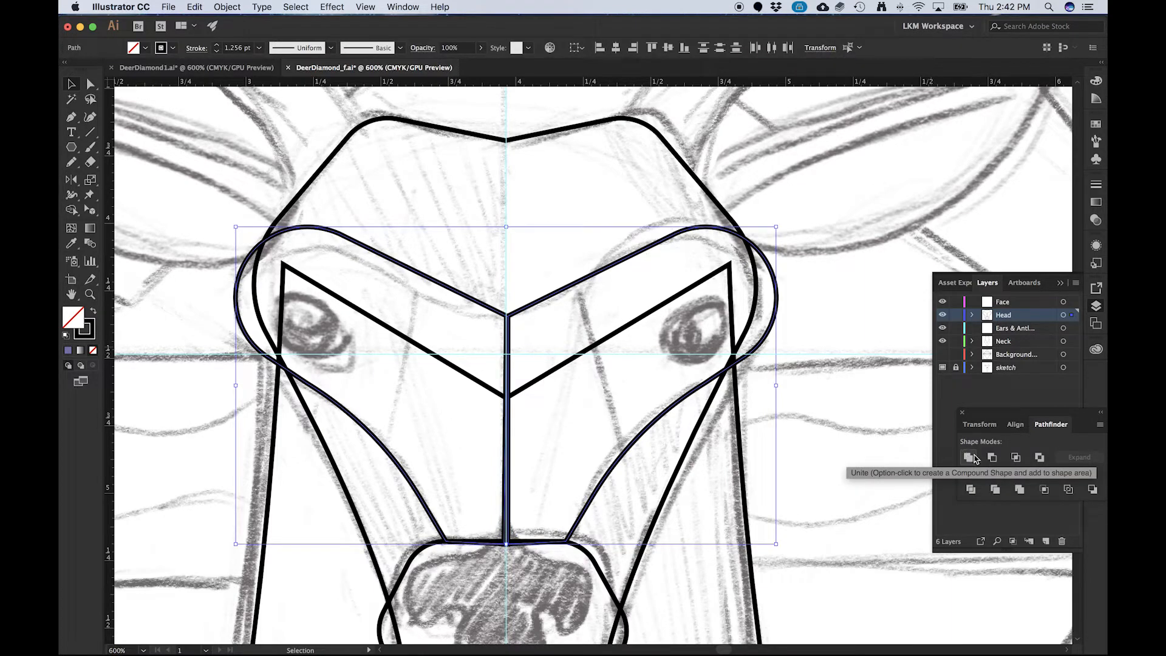
click(968, 459)
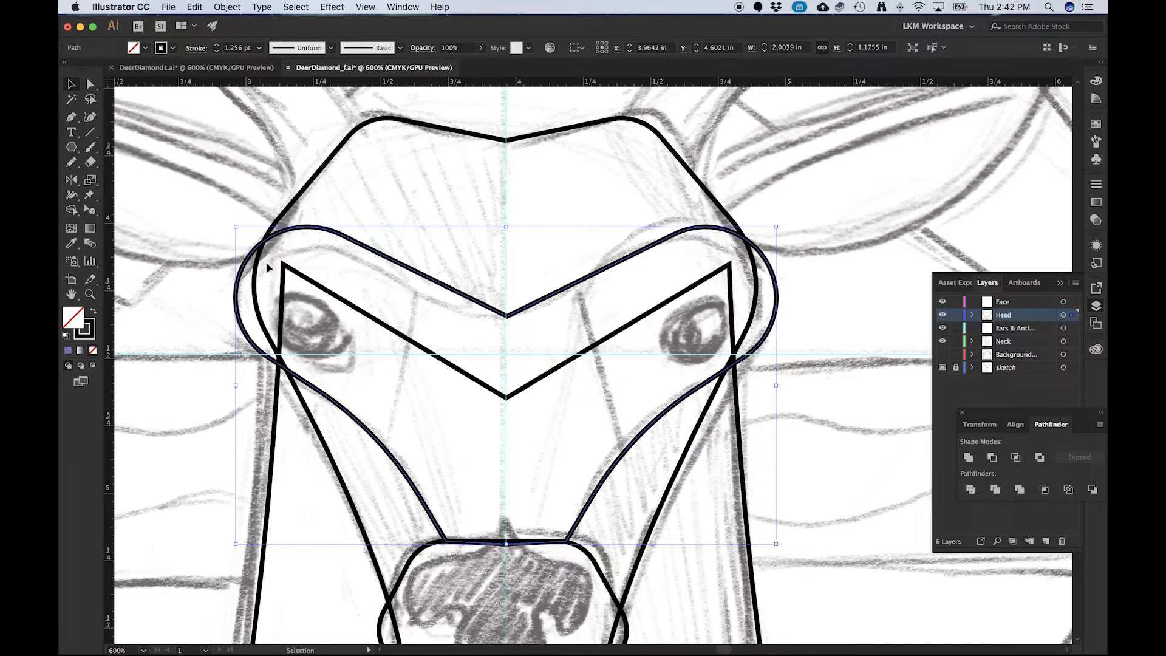
key(a)
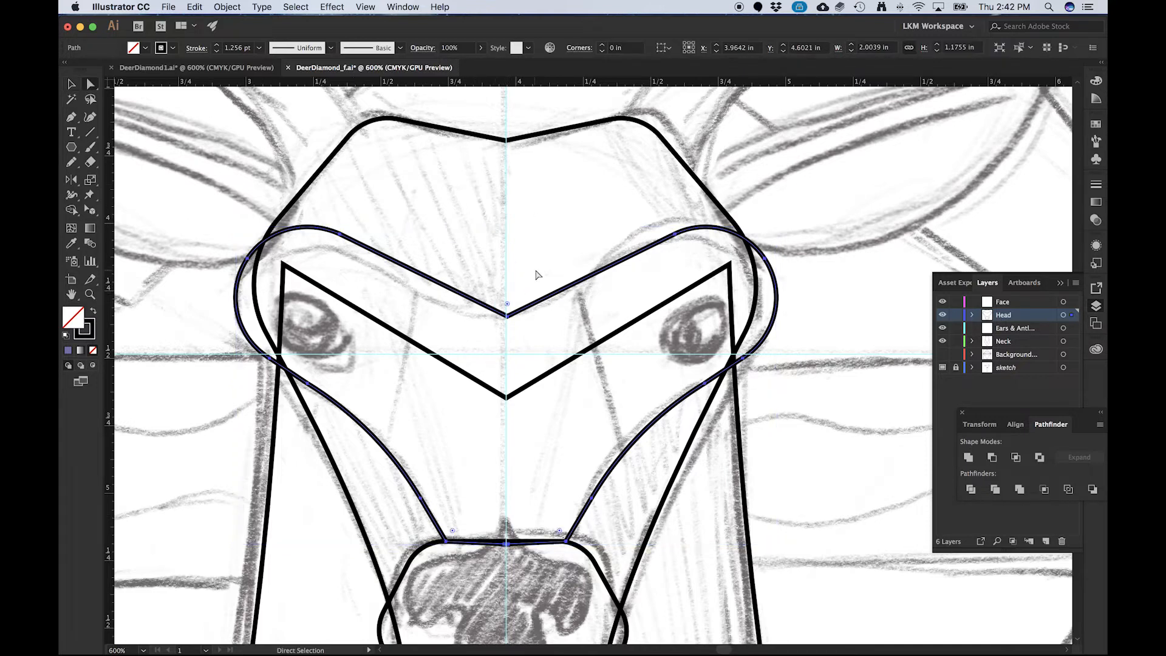
click(507, 315)
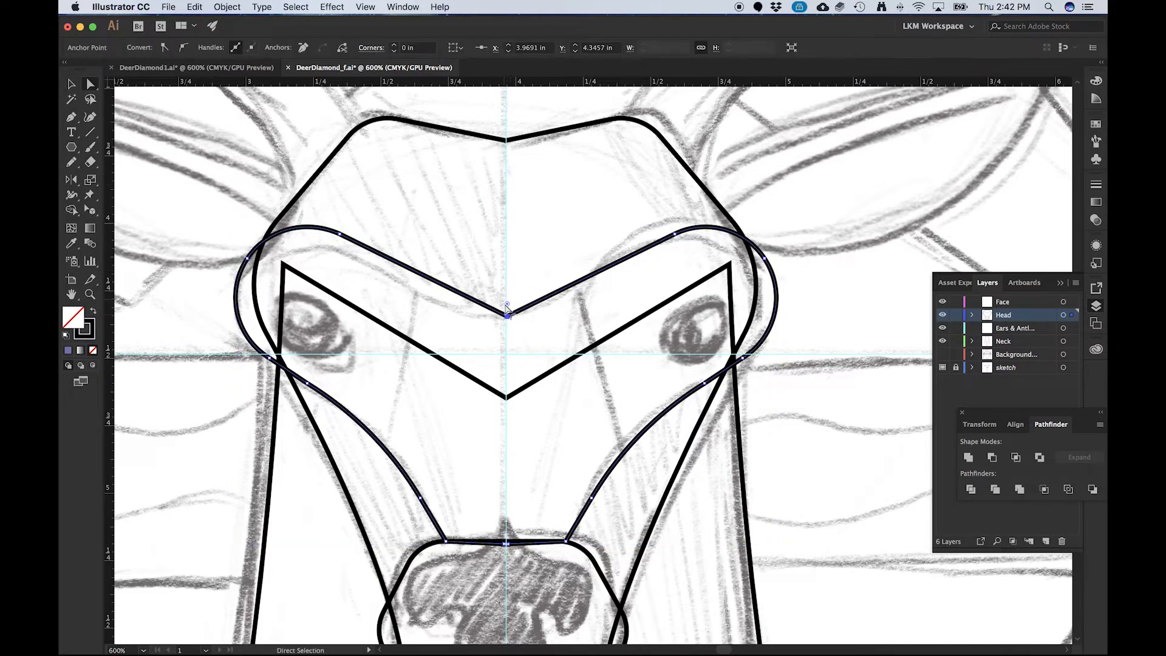
drag(507, 305, 513, 263)
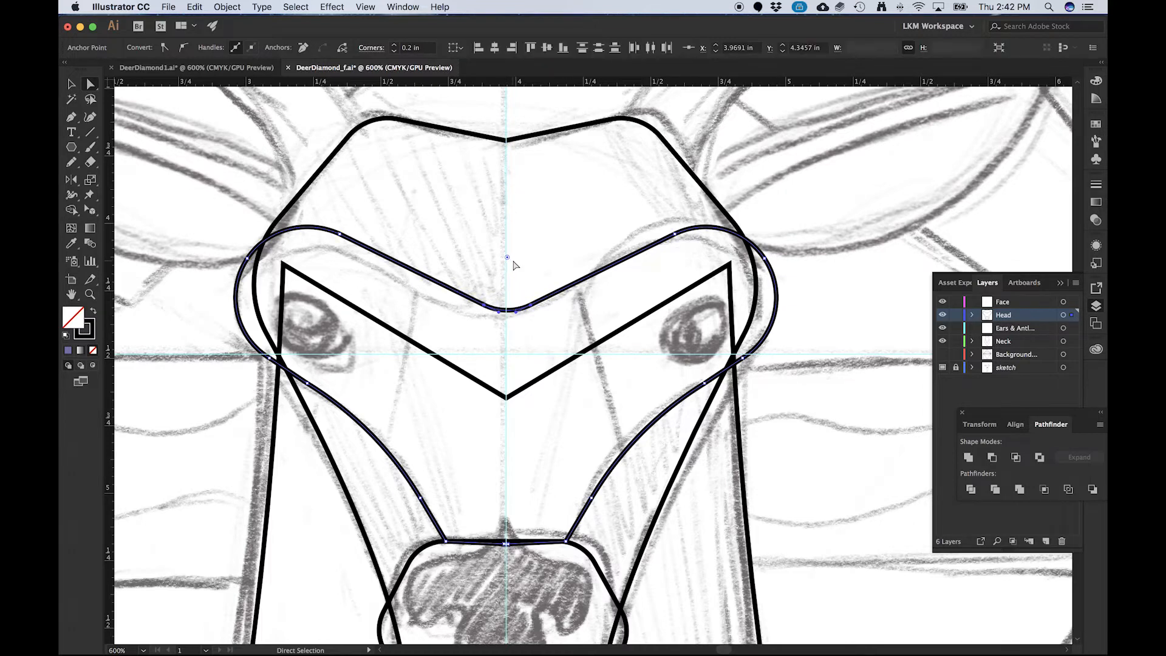
key(super+z)
- Round the center brow corner of the united face outline to a 0.69 in radius
click(523, 292)
click(508, 317)
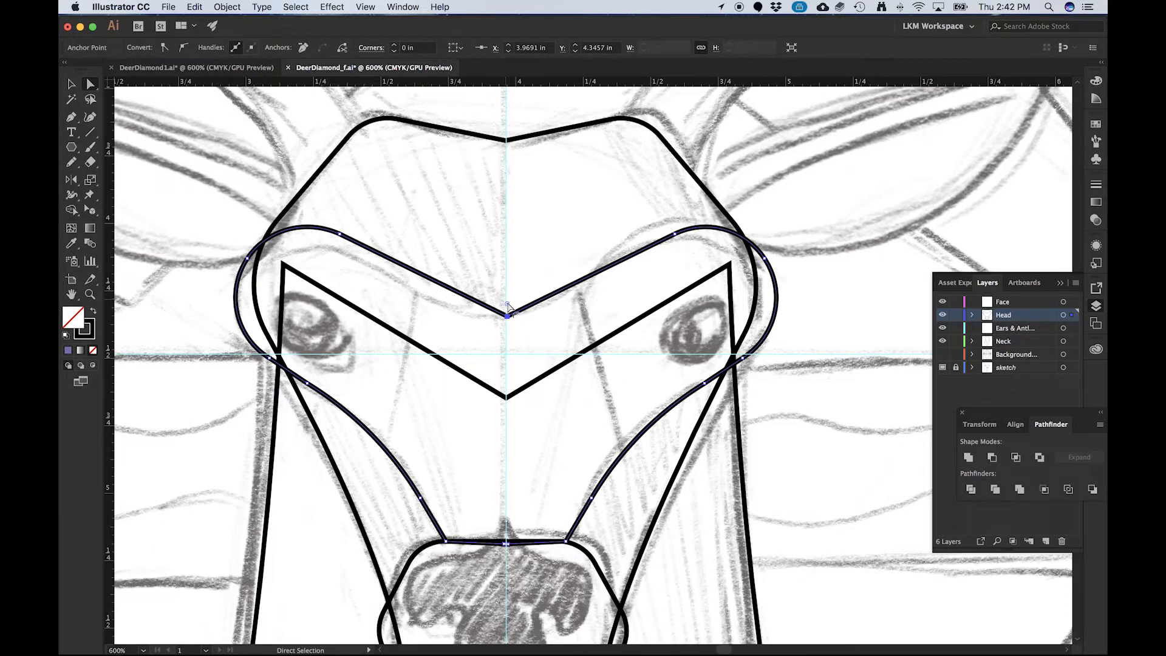
drag(508, 306, 514, 112)
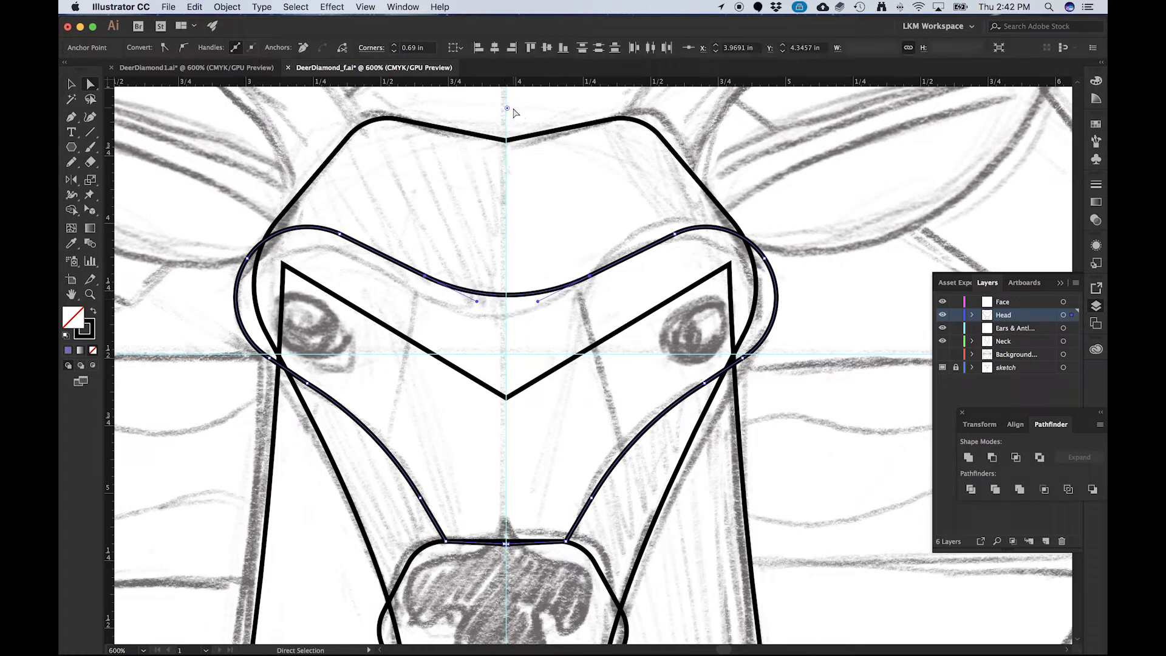
key(v)
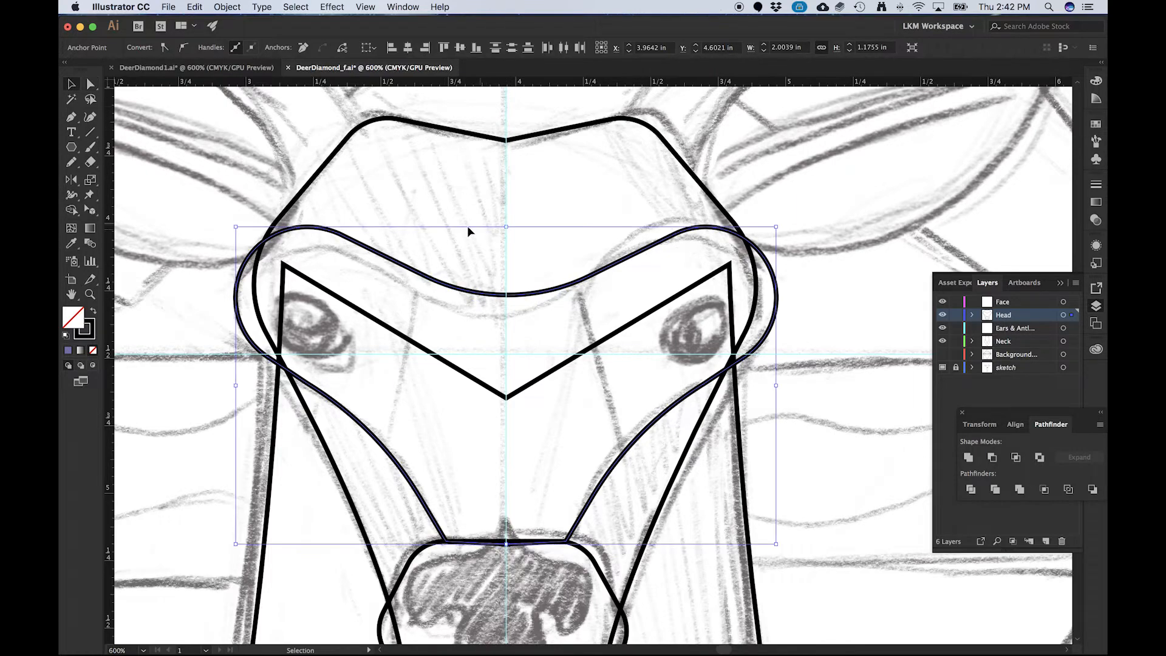
- Examine in DeerDiamond1.ai how the two brow pieces and the nose bridge are layered over the finished face shape
scroll(469, 226, down, 2)
click(217, 72)
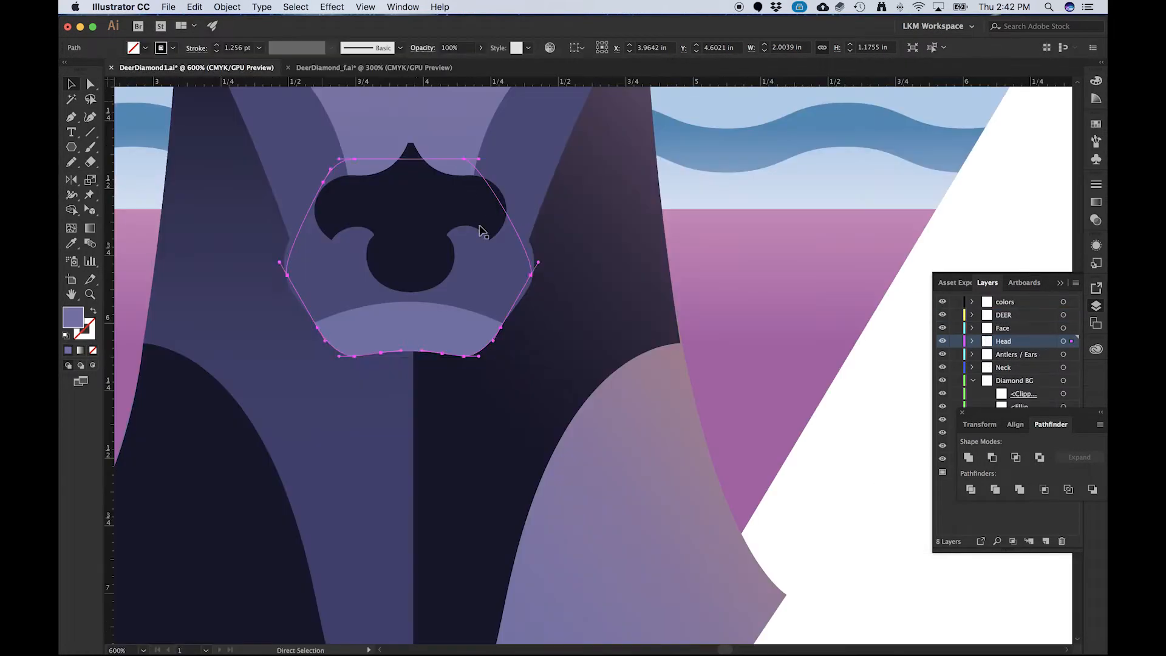
scroll(480, 316, down, 3)
scroll(466, 231, up, 1)
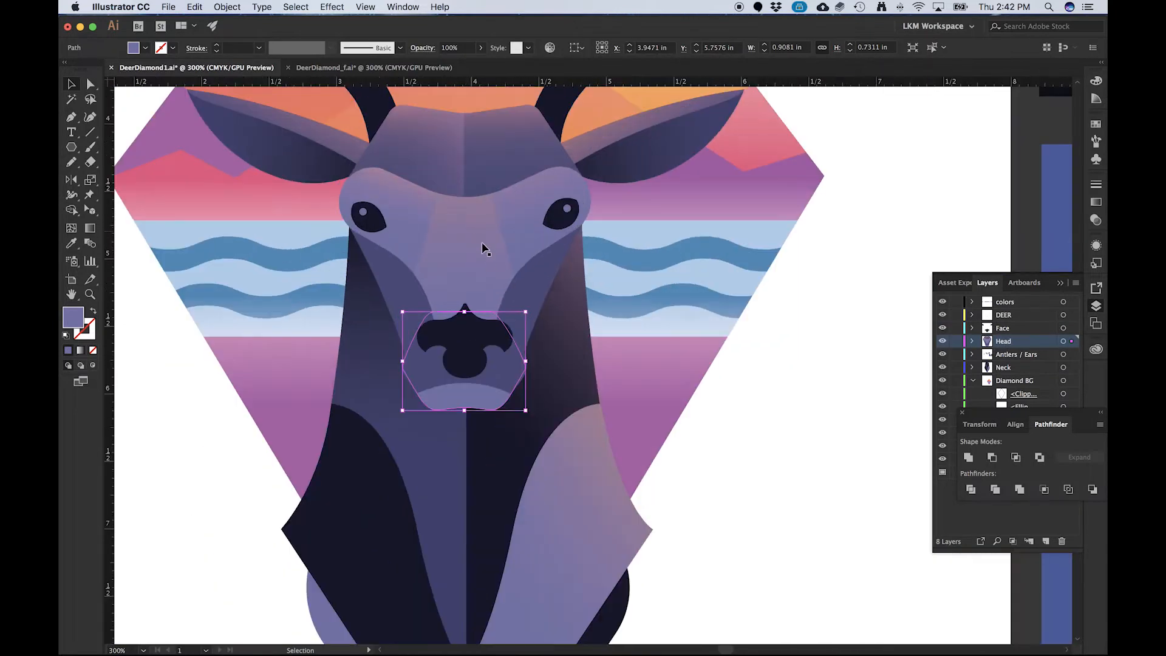
click(500, 258)
click(529, 192)
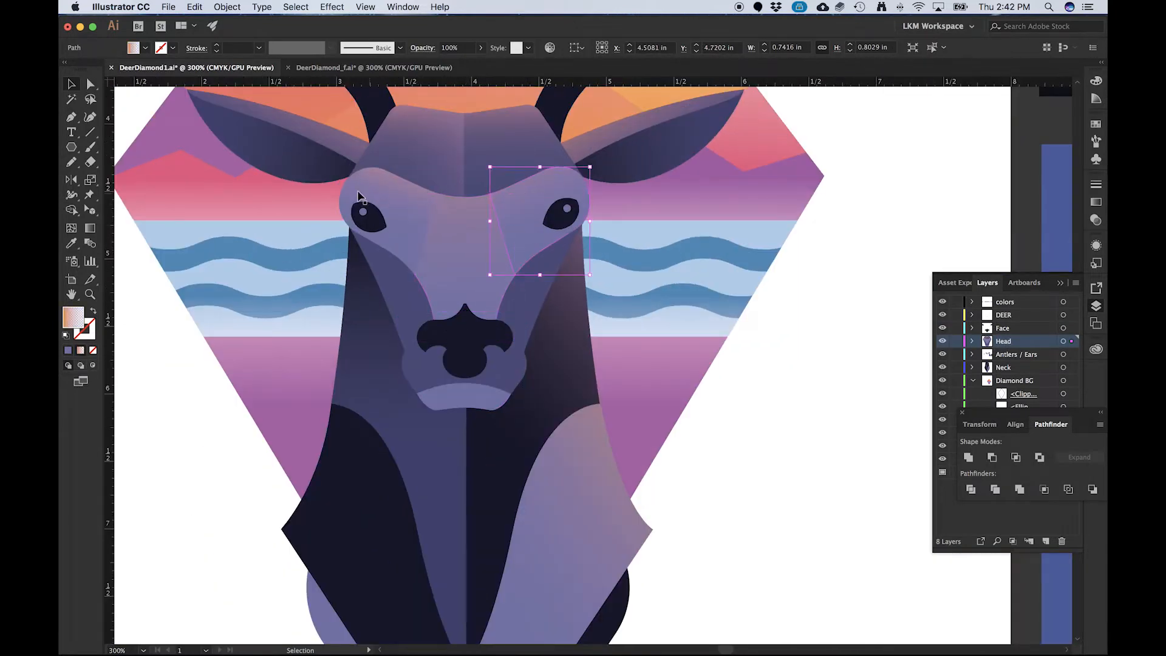
click(410, 213)
shift+click(475, 229)
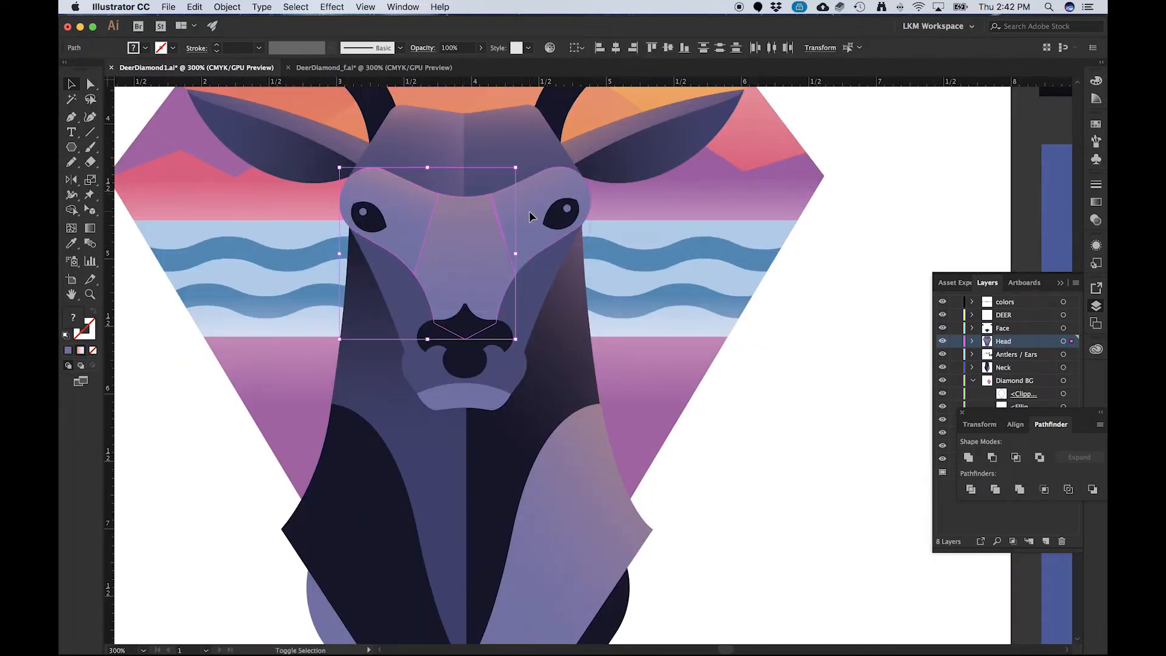
shift+click(530, 211)
click(325, 199)
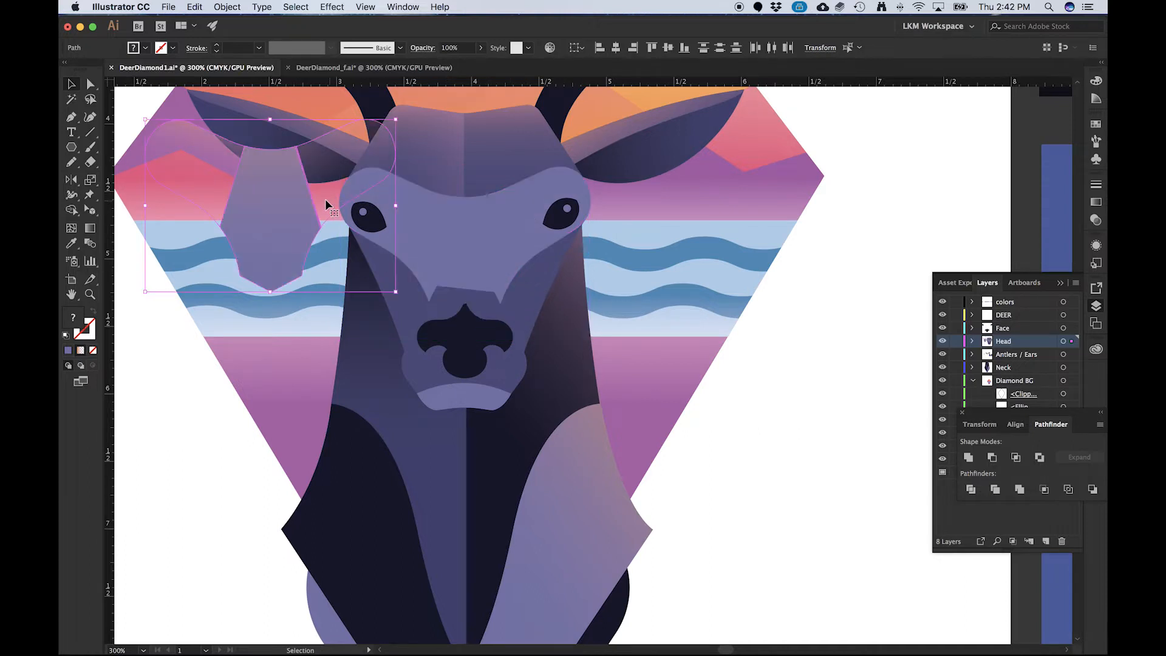
click(487, 238)
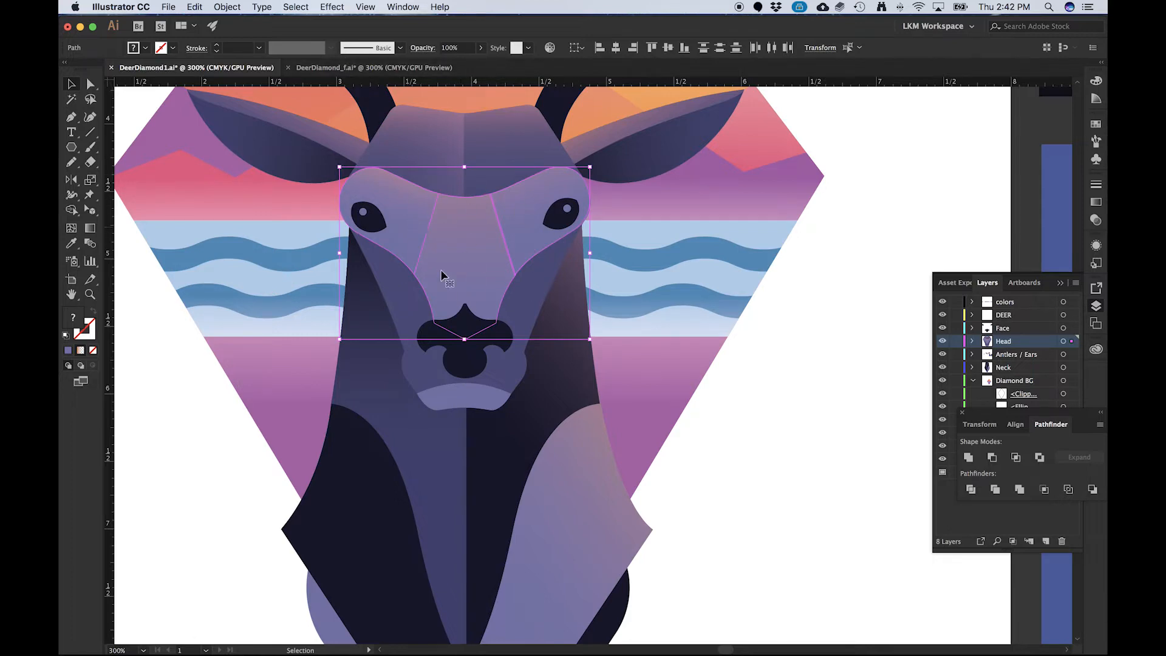
- Return to DeerDiamond_f.ai, deselect the face outline and choose the Polygon tool
click(316, 68)
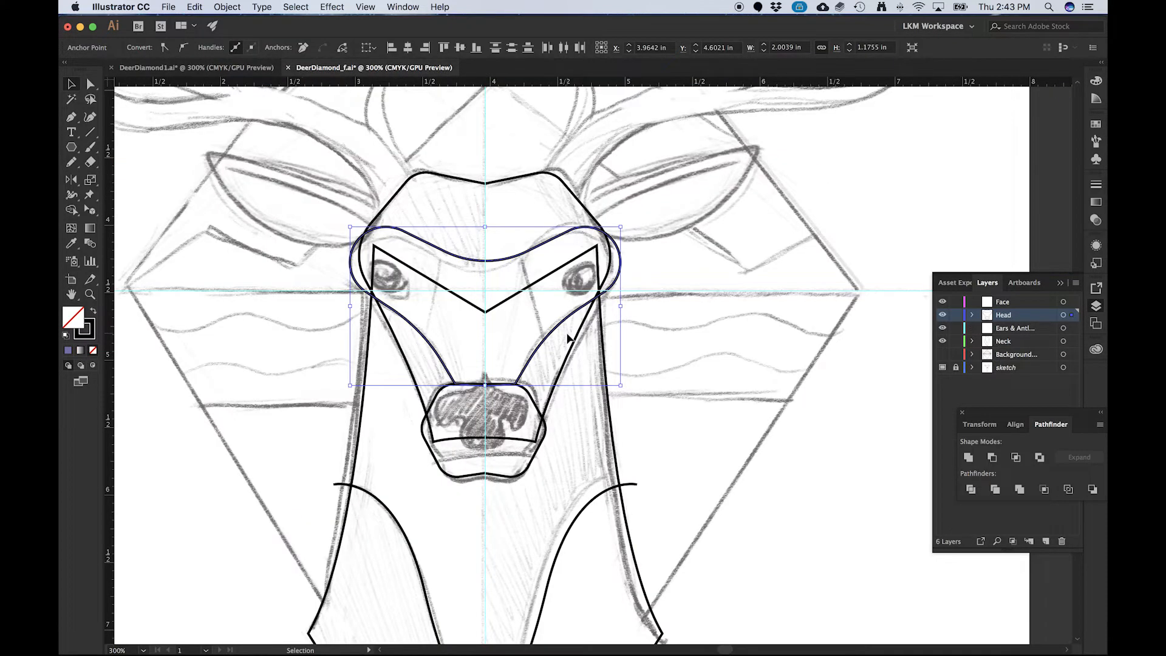
click(293, 379)
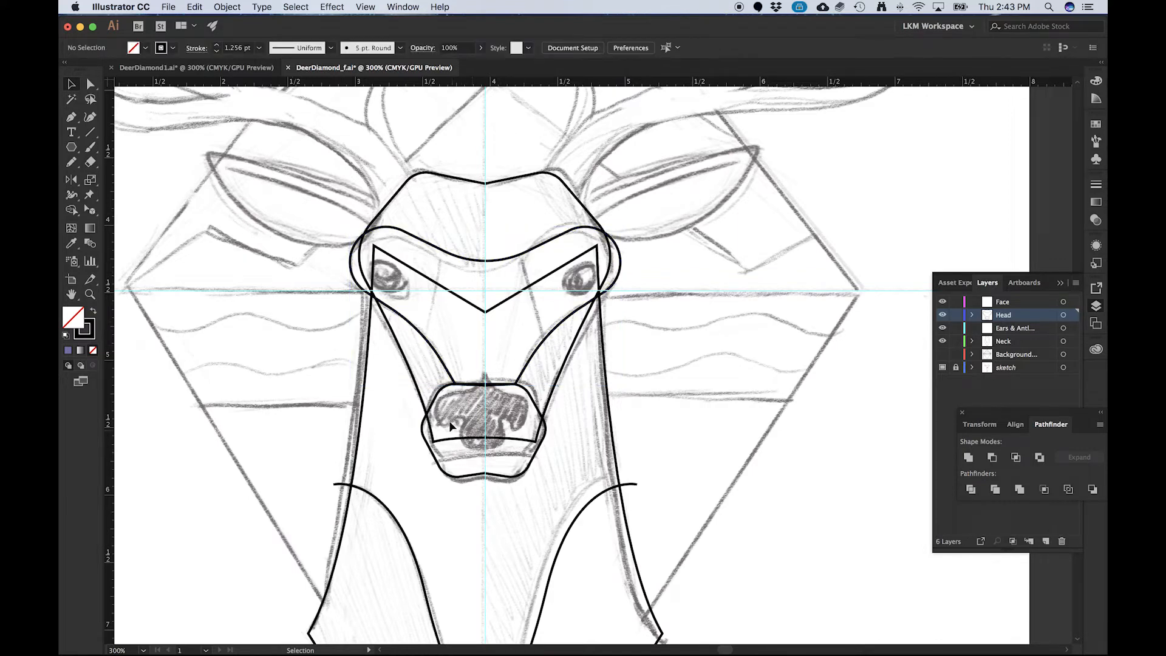
scroll(467, 411, up, 2)
scroll(409, 353, down, 1)
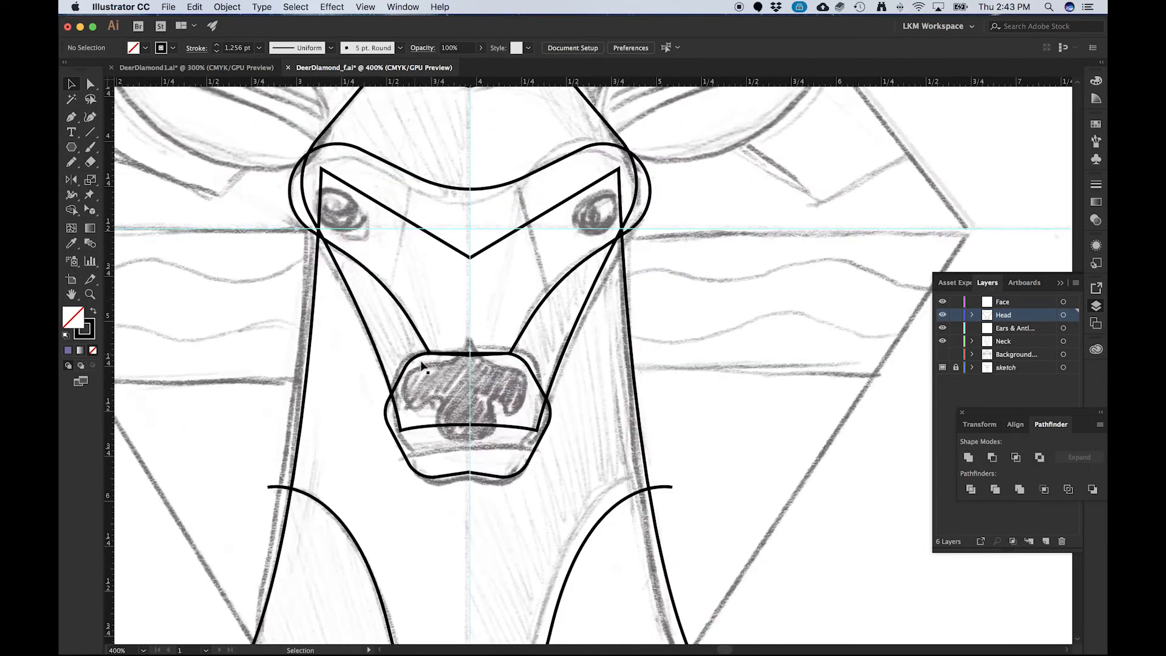
scroll(441, 391, up, 1)
scroll(486, 364, up, 5)
scroll(486, 364, left, 3)
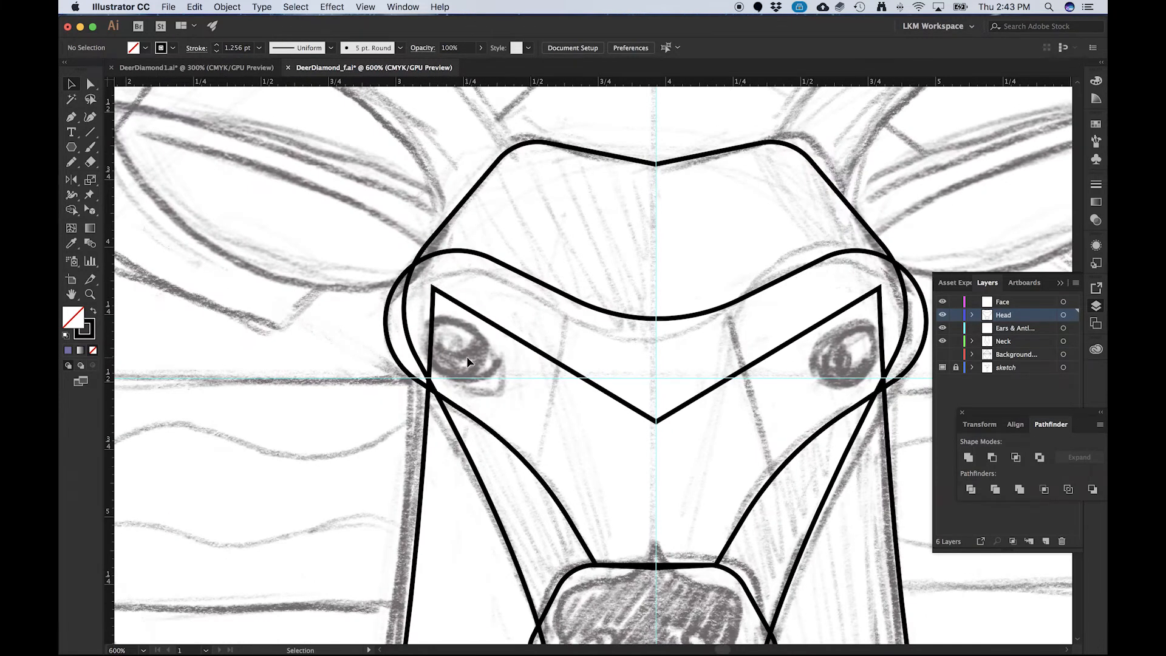
click(71, 147)
drag(71, 148, 120, 184)
- Examine the stag photo in DeerDiamond1.ai as a reference for the deer's head
key(super+1)
scroll(309, 252, up, 2)
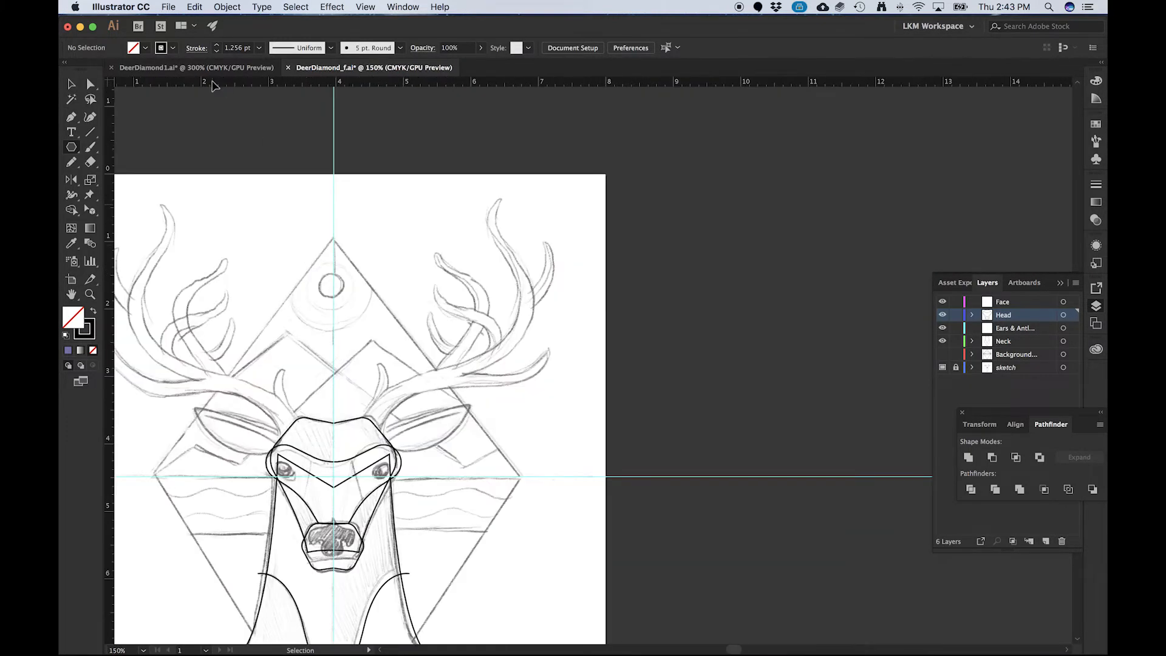
click(218, 68)
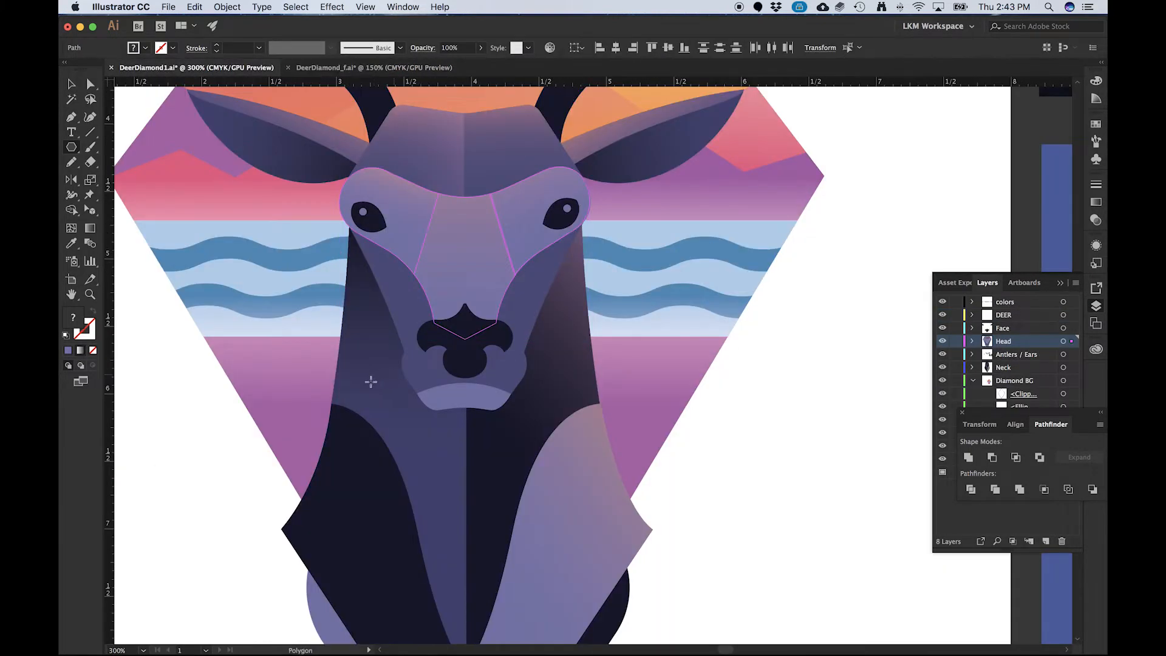
key(h)
drag(371, 381, 804, 233)
scroll(800, 189, up, 3)
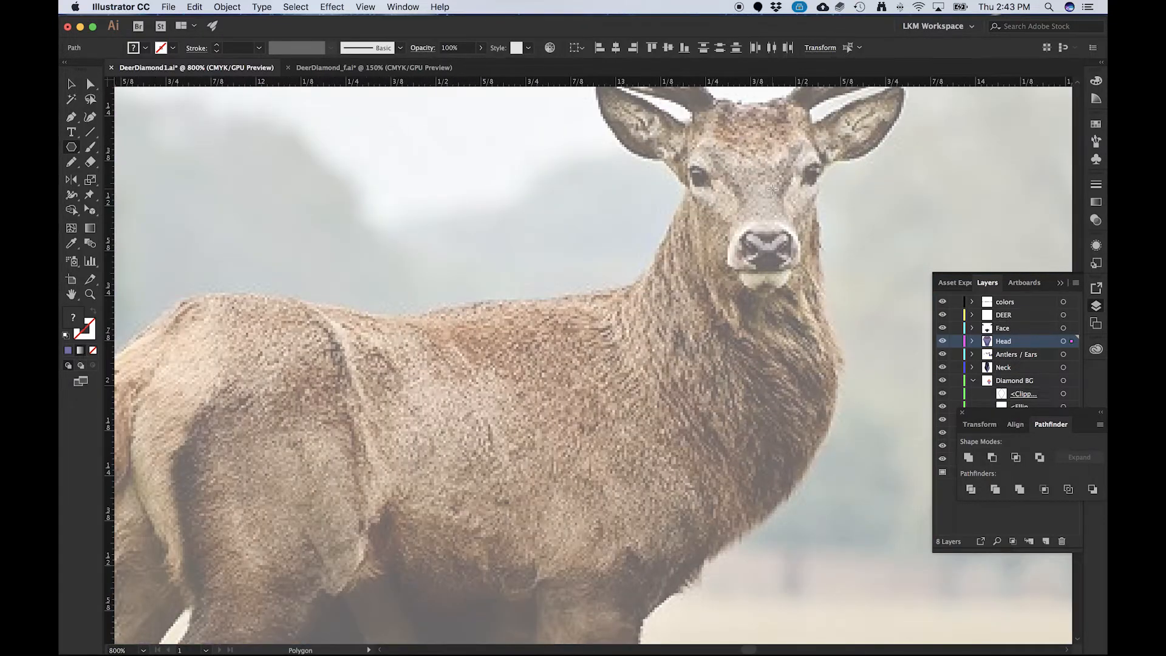
scroll(773, 190, down, 2)
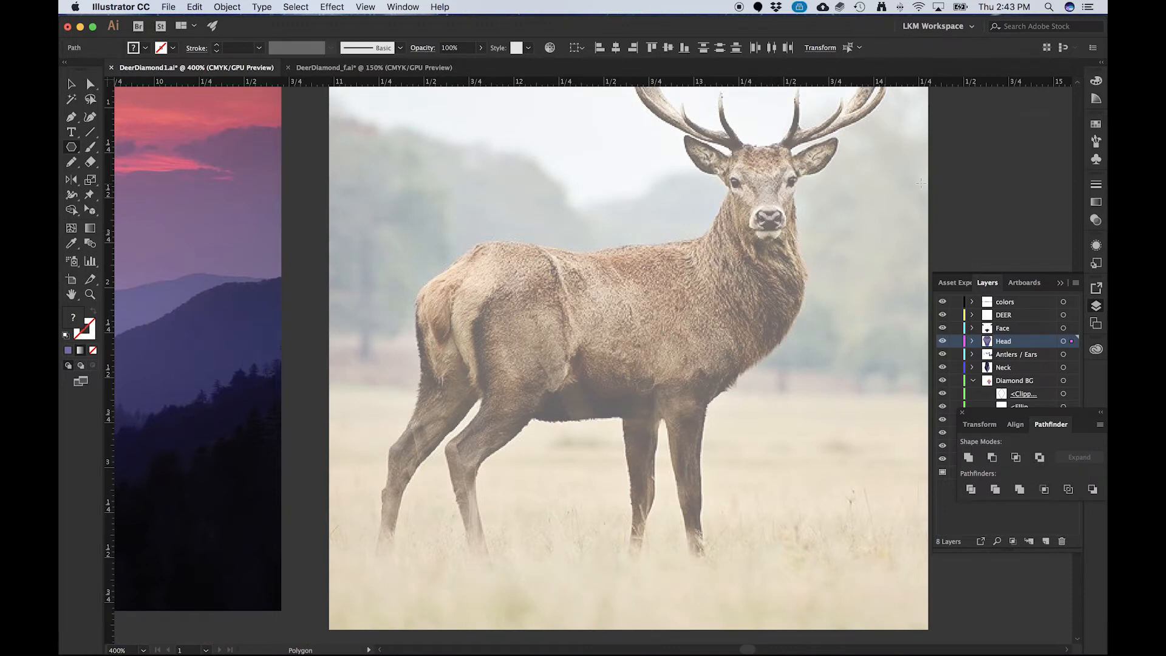
- Examine the stag photo's head up close, followed by the finished illustration's eyes, brow pieces and nose
scroll(825, 182, up, 3)
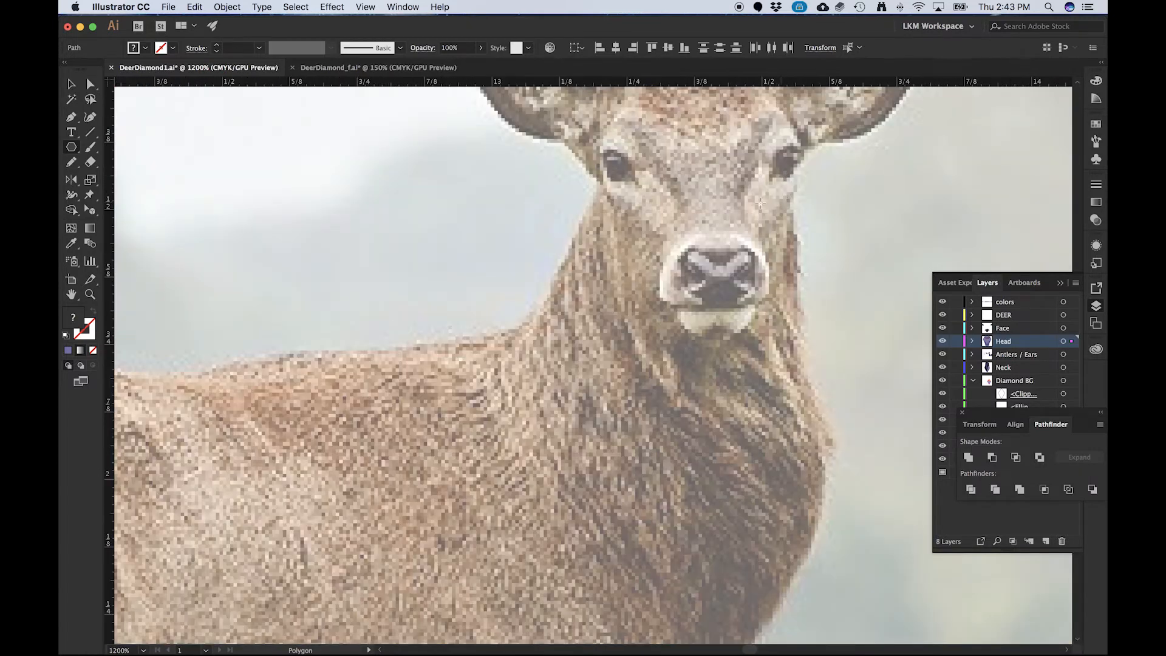
scroll(797, 221, down, 1)
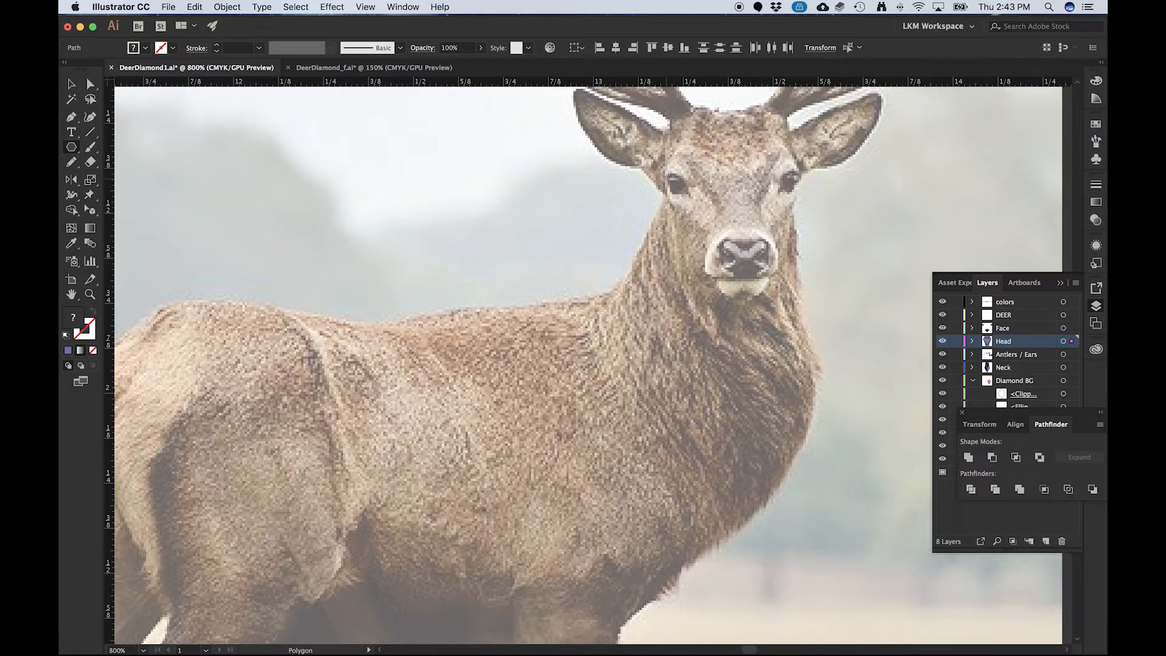
scroll(678, 211, down, 2)
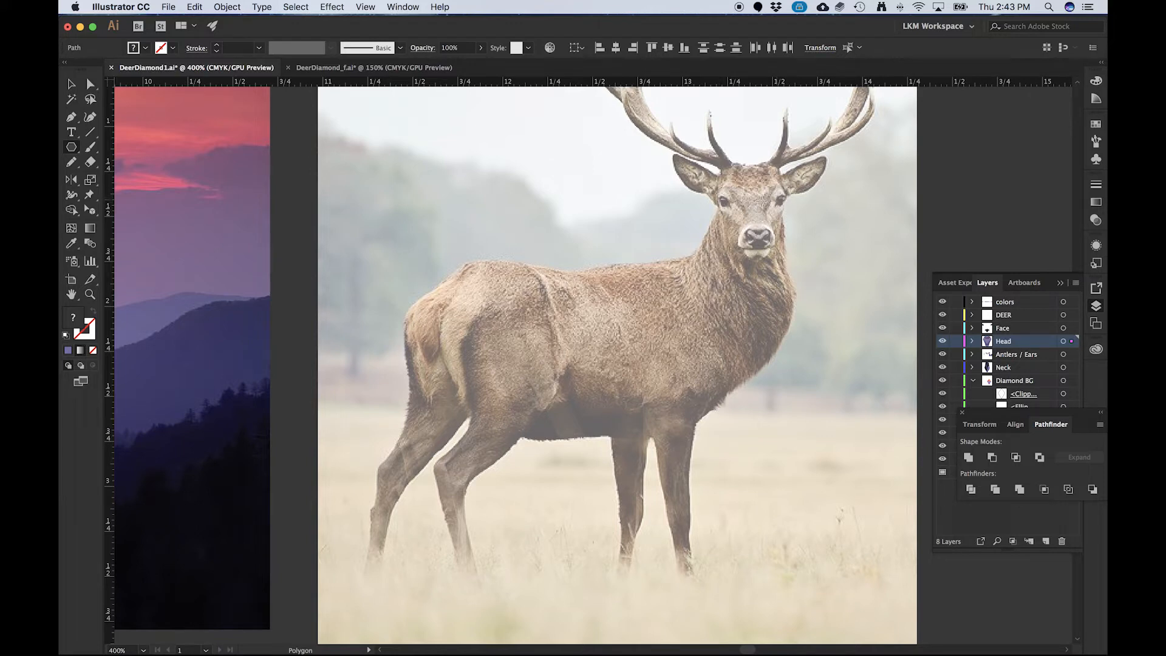
scroll(823, 230, down, 4)
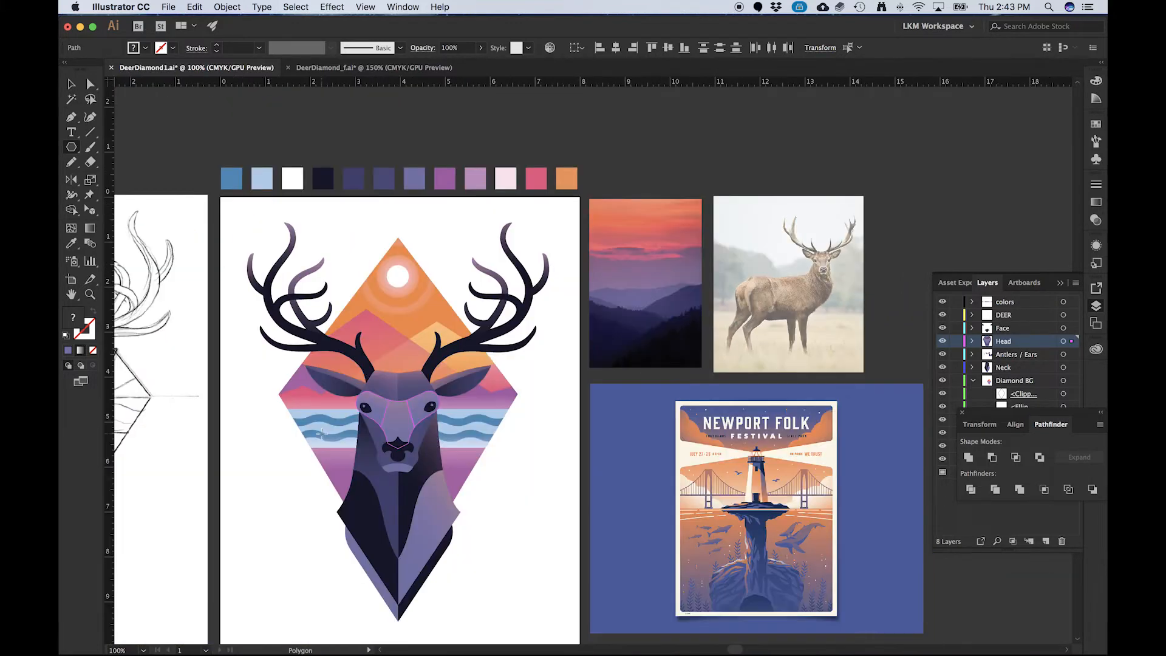
scroll(337, 429, up, 2)
scroll(336, 429, up, 1)
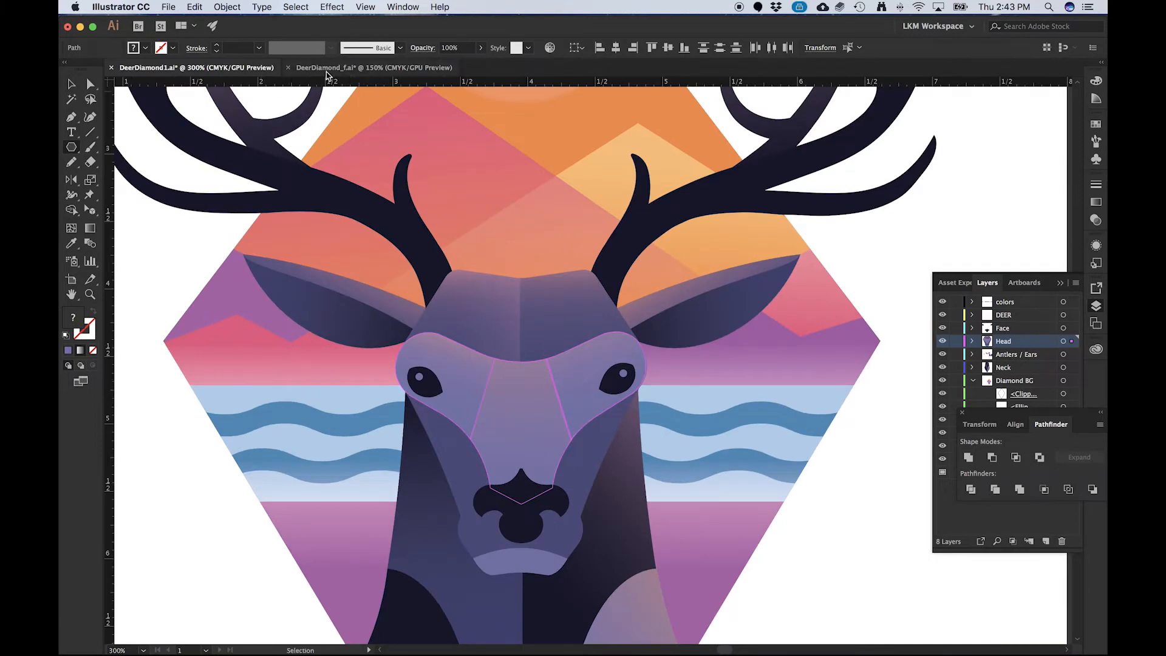
- Return to DeerDiamond_f.ai and draw an ellipse about 0.29 by 0.22 in over the sketched left eye
click(326, 69)
scroll(268, 488, up, 3)
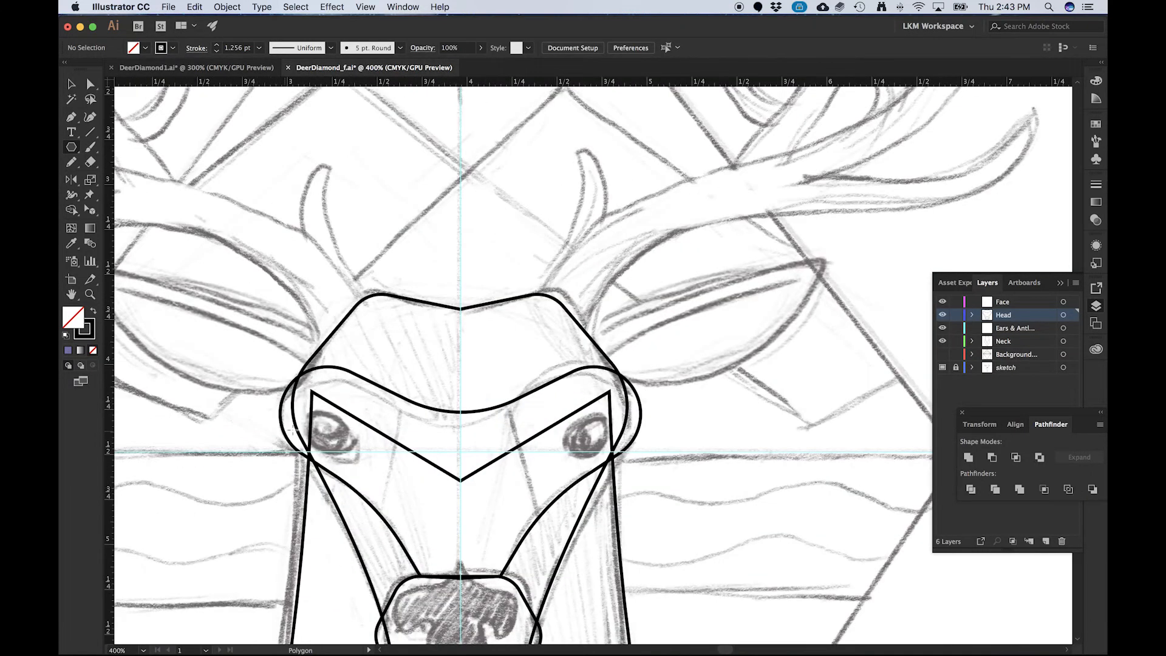
drag(302, 415, 343, 438)
key(super+z)
click(71, 150)
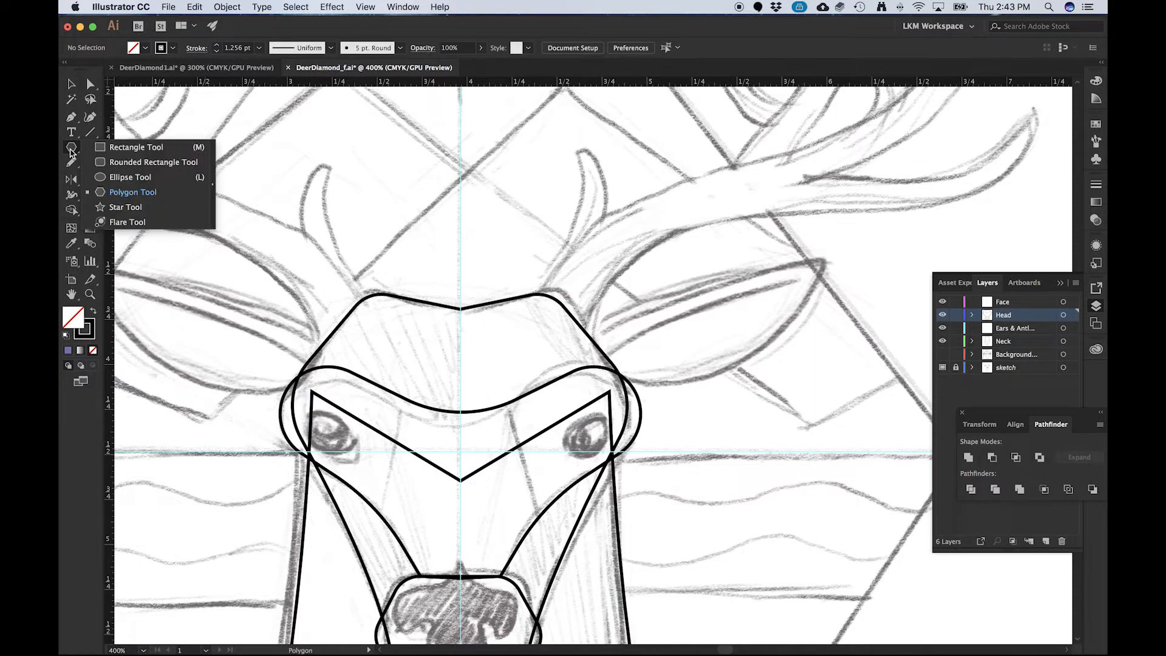
click(128, 177)
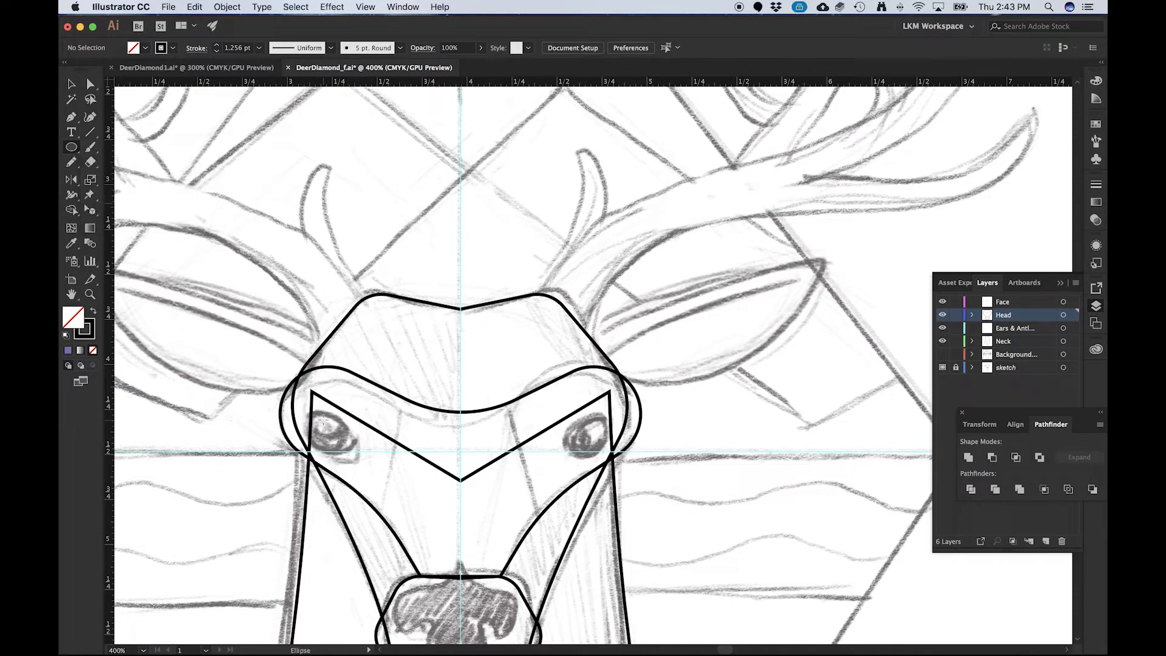
drag(331, 425, 357, 453)
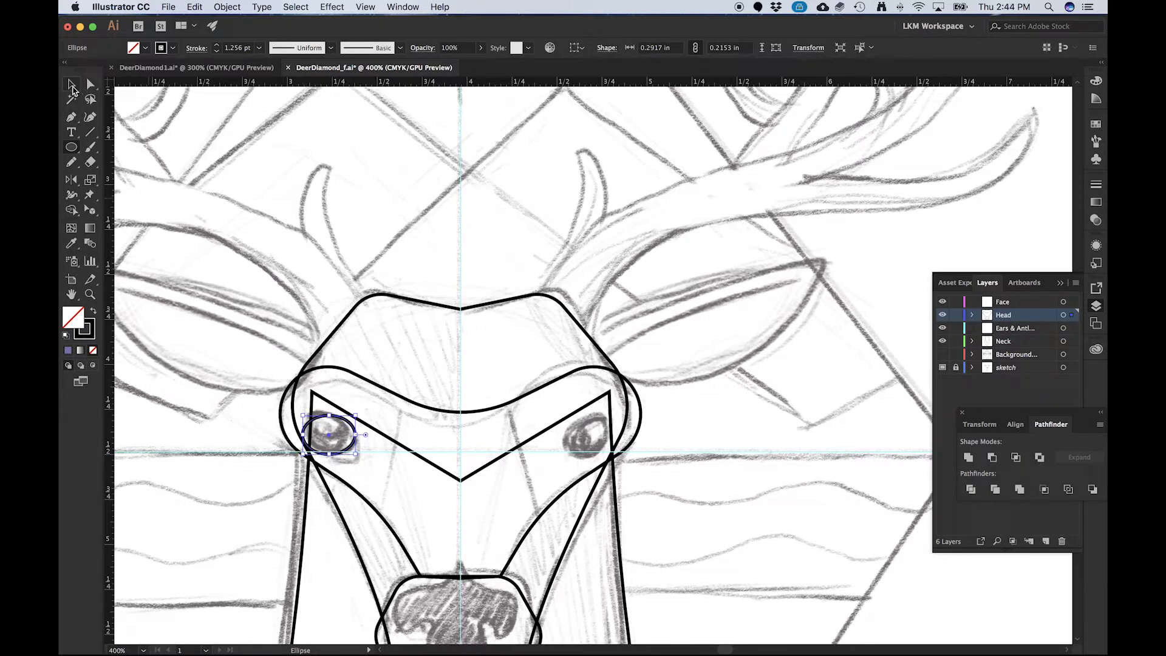
- Rotate the left eye ellipse to match the sketched eye's slant and shift its anchor points to refine the eye shape
drag(297, 412, 335, 404)
scroll(330, 466, up, 2)
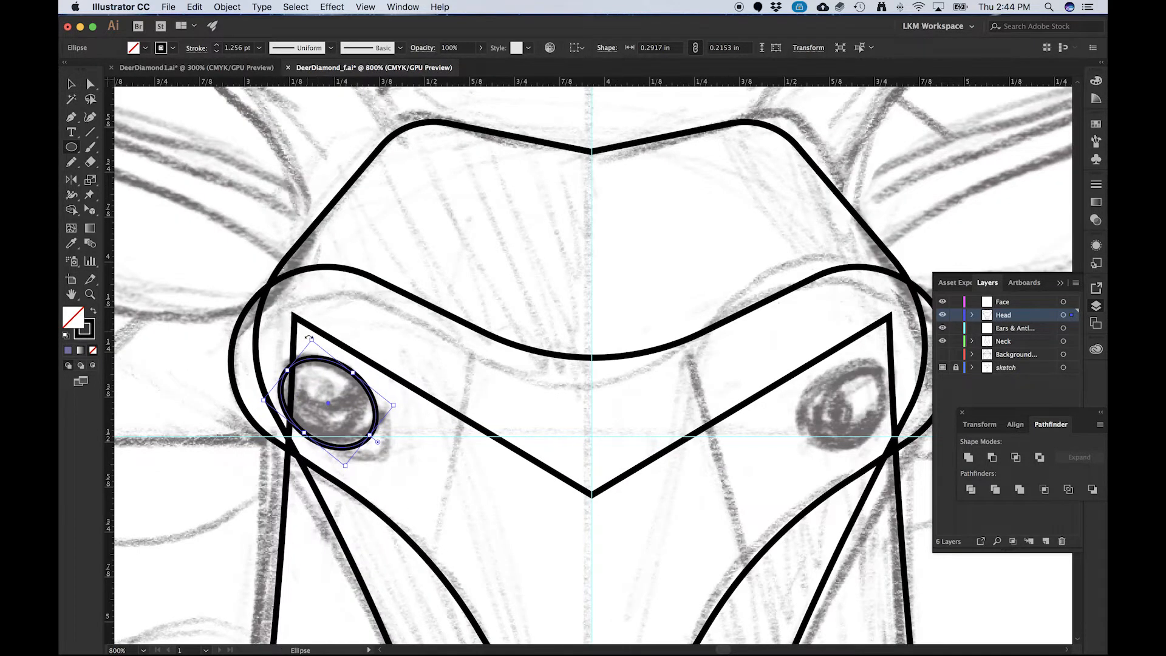
key(a)
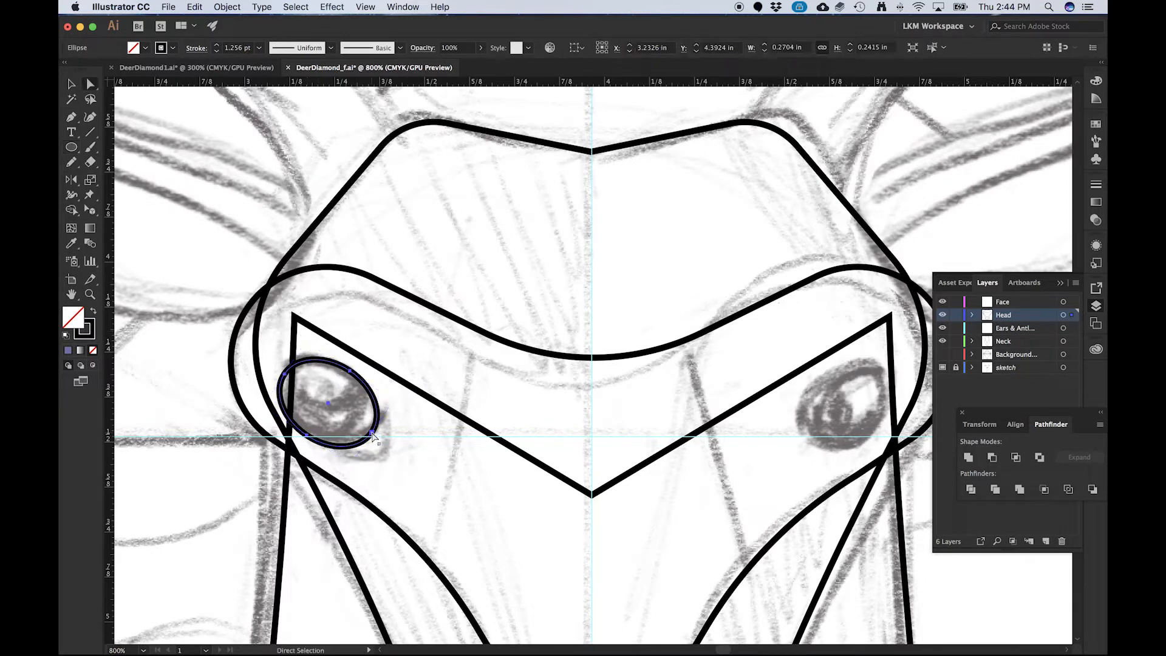
click(372, 434)
click(285, 375)
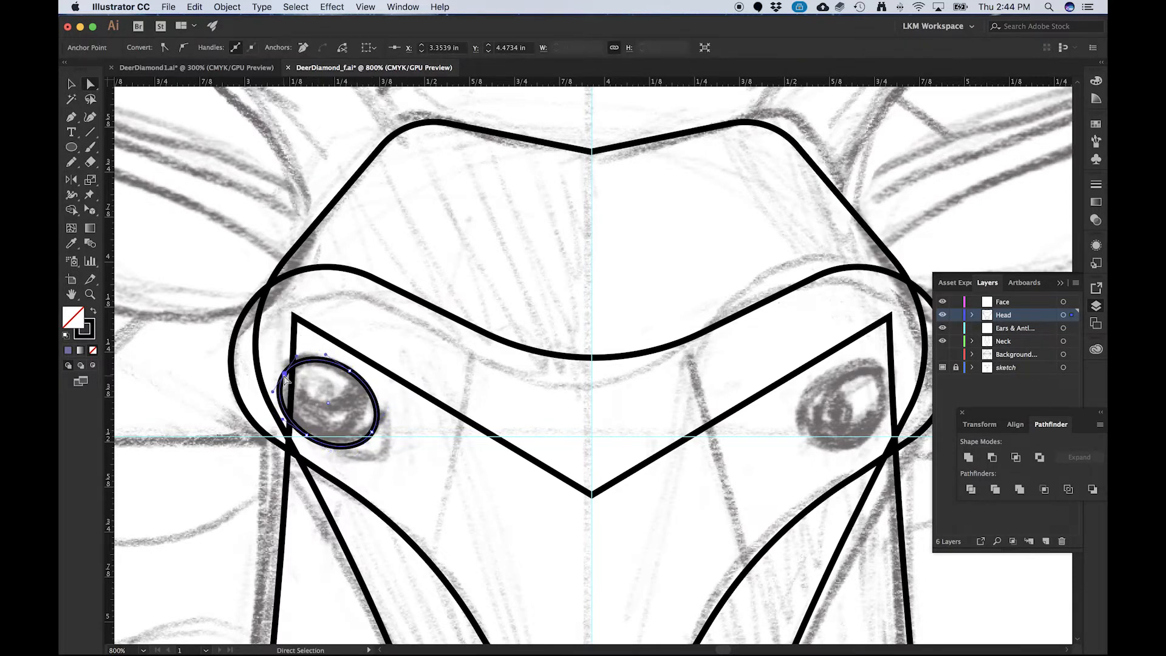
drag(355, 380, 284, 369)
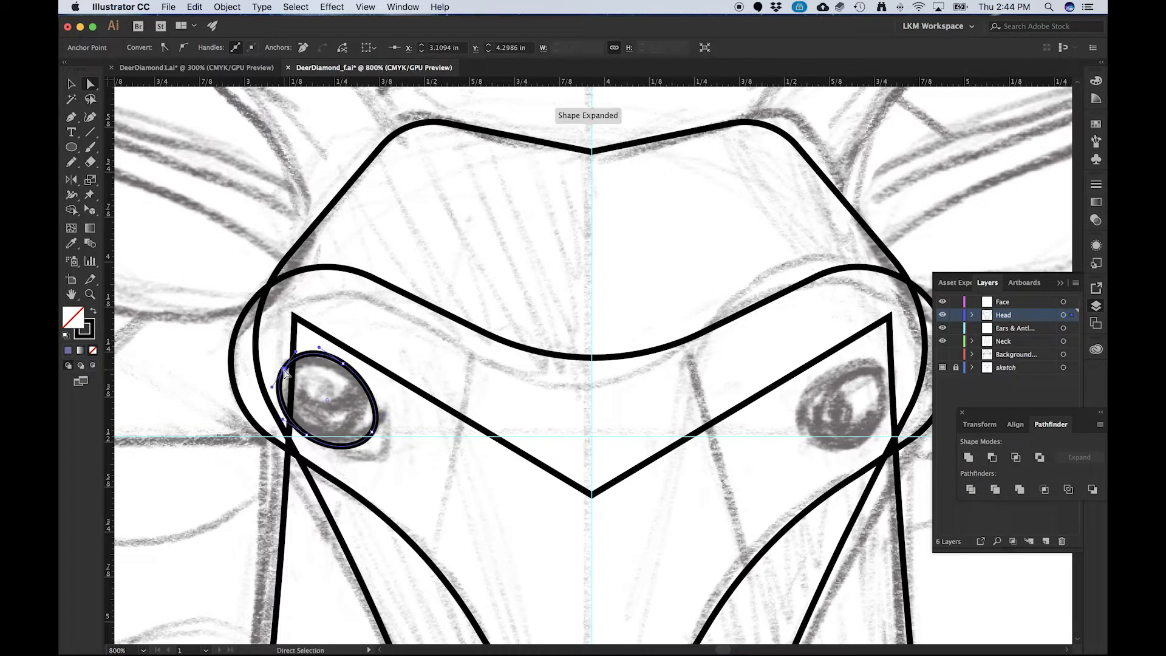
drag(307, 435, 367, 436)
key(v)
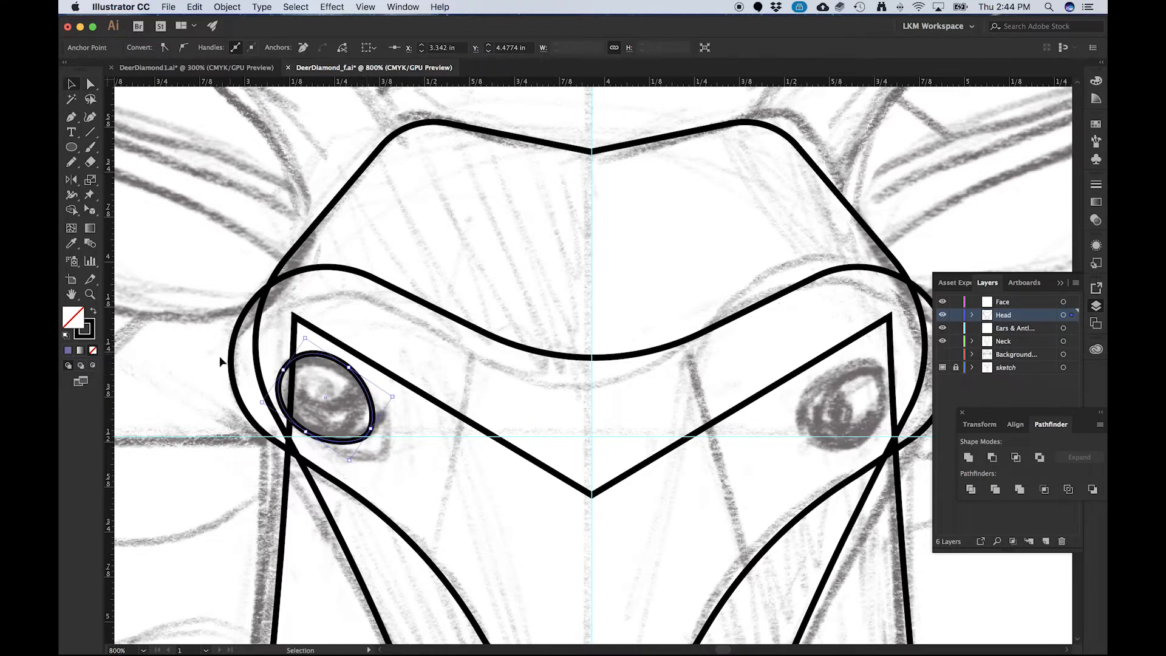
- Compare the face outline, eye and muzzle paths with the underlying sketch, leaving nothing selected
click(235, 373)
scroll(284, 349, down, 2)
scroll(309, 398, up, 2)
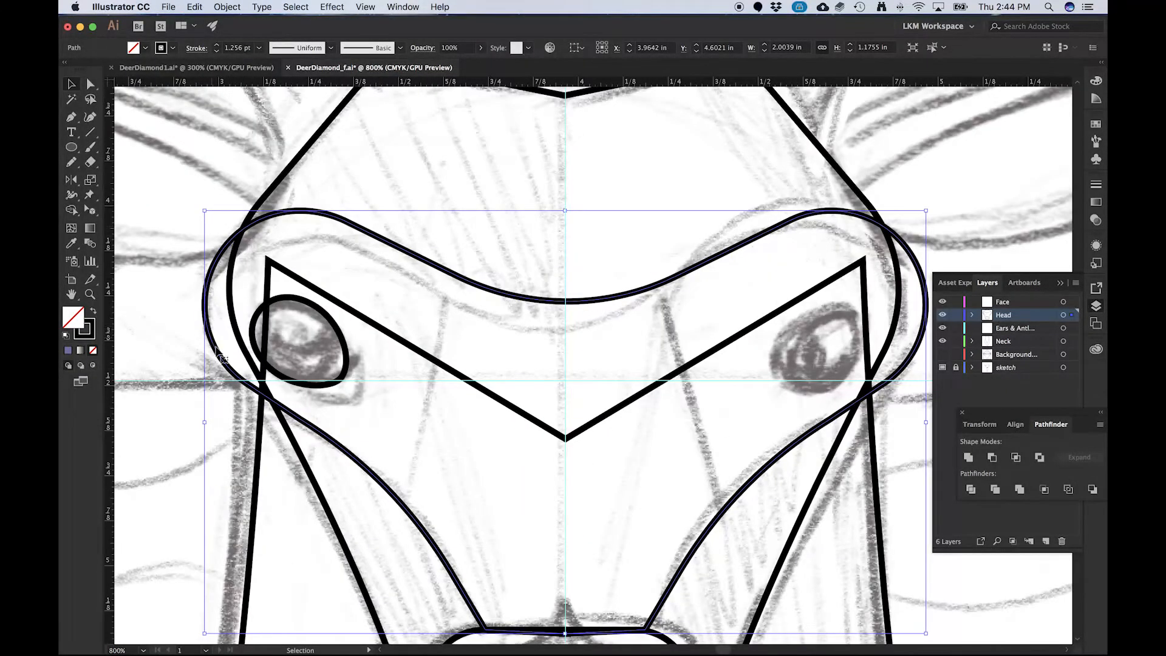
scroll(414, 273, down, 2)
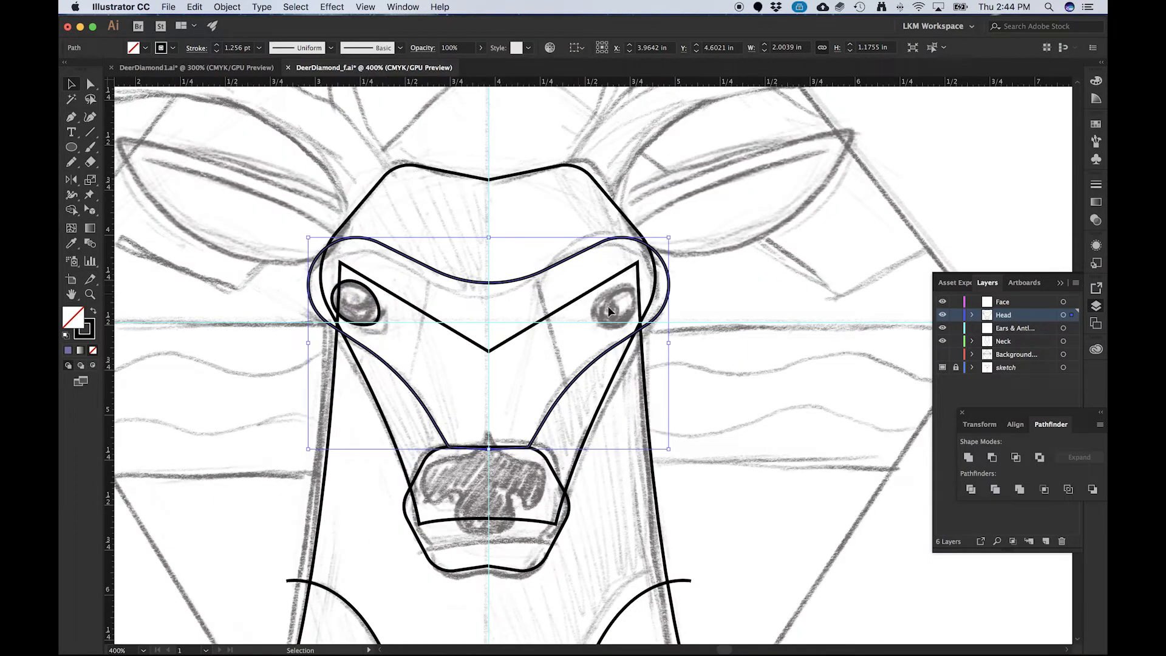
scroll(356, 292, up, 1)
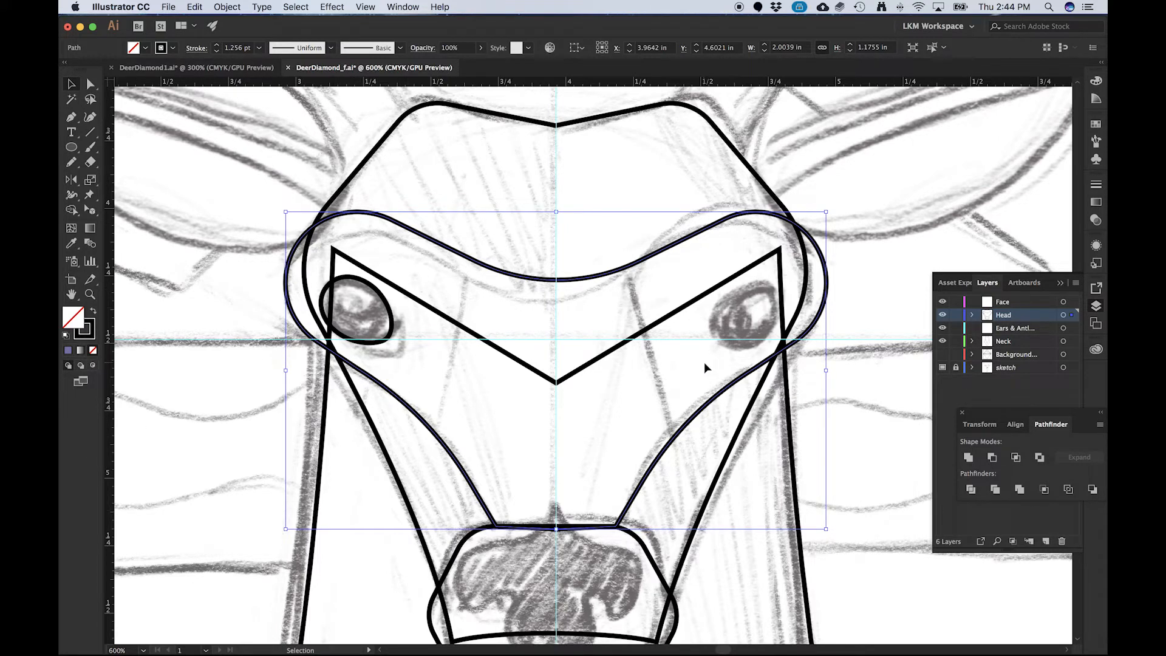
click(213, 381)
scroll(380, 333, down, 2)
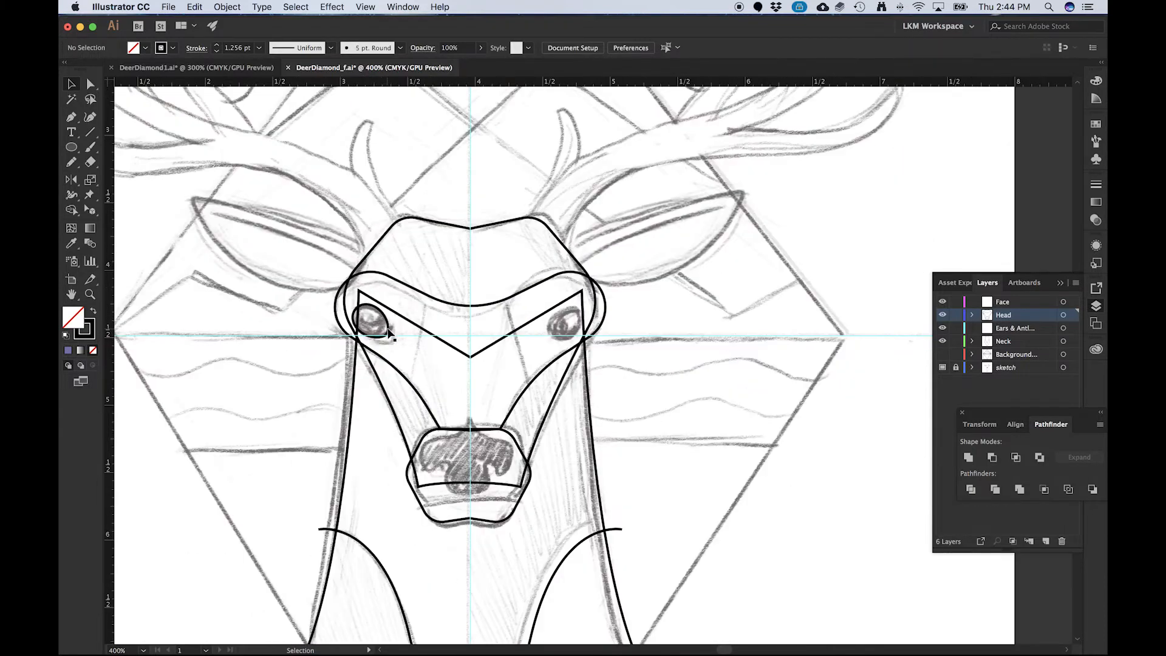
scroll(474, 346, up, 1)
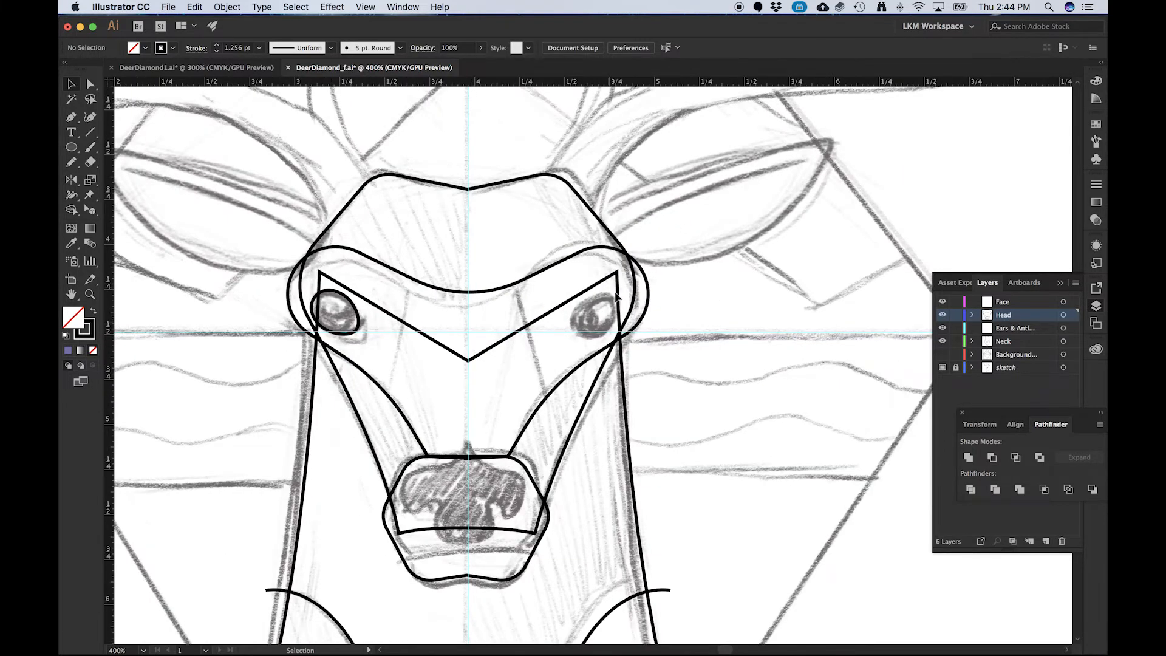
click(493, 289)
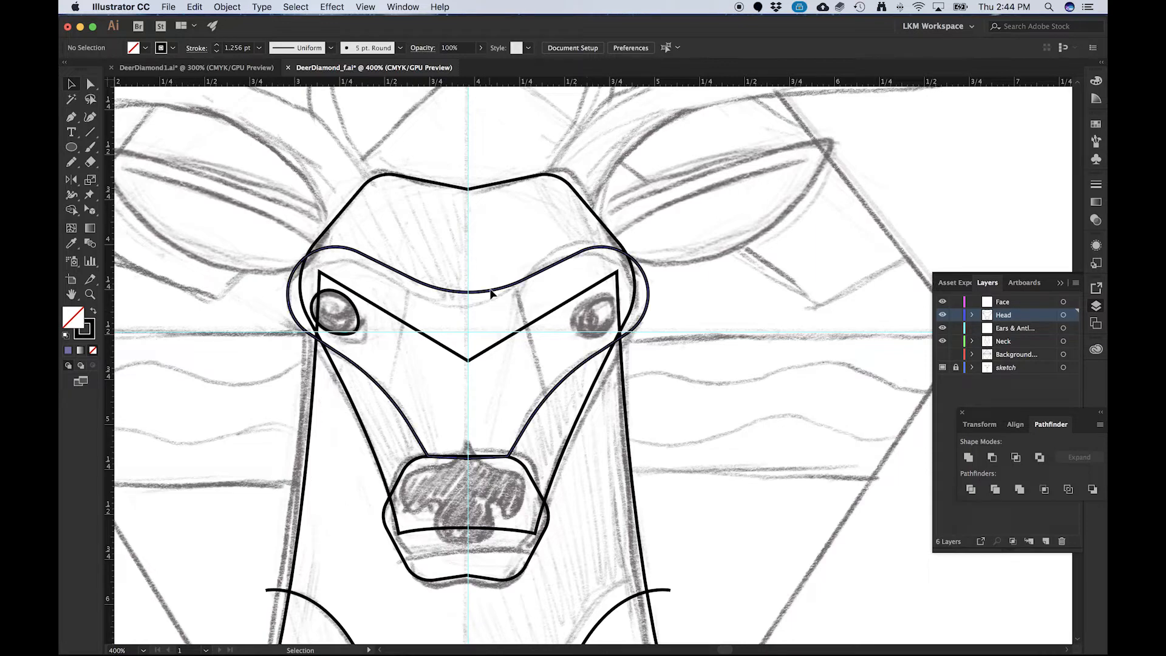
click(281, 389)
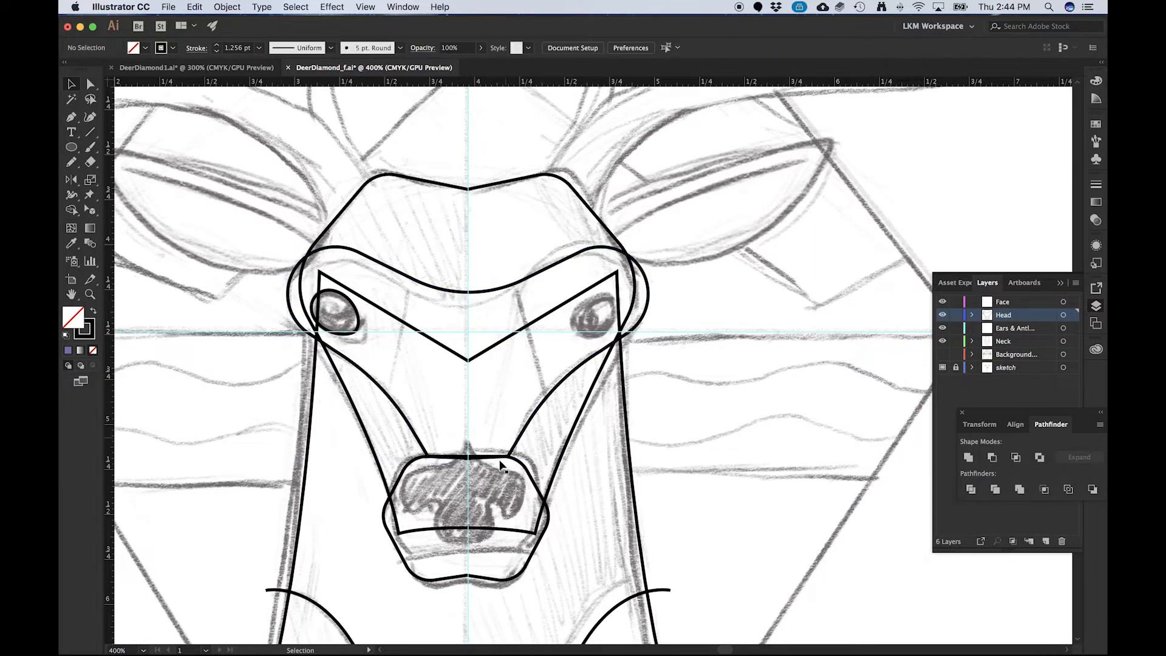
scroll(436, 498, up, 1)
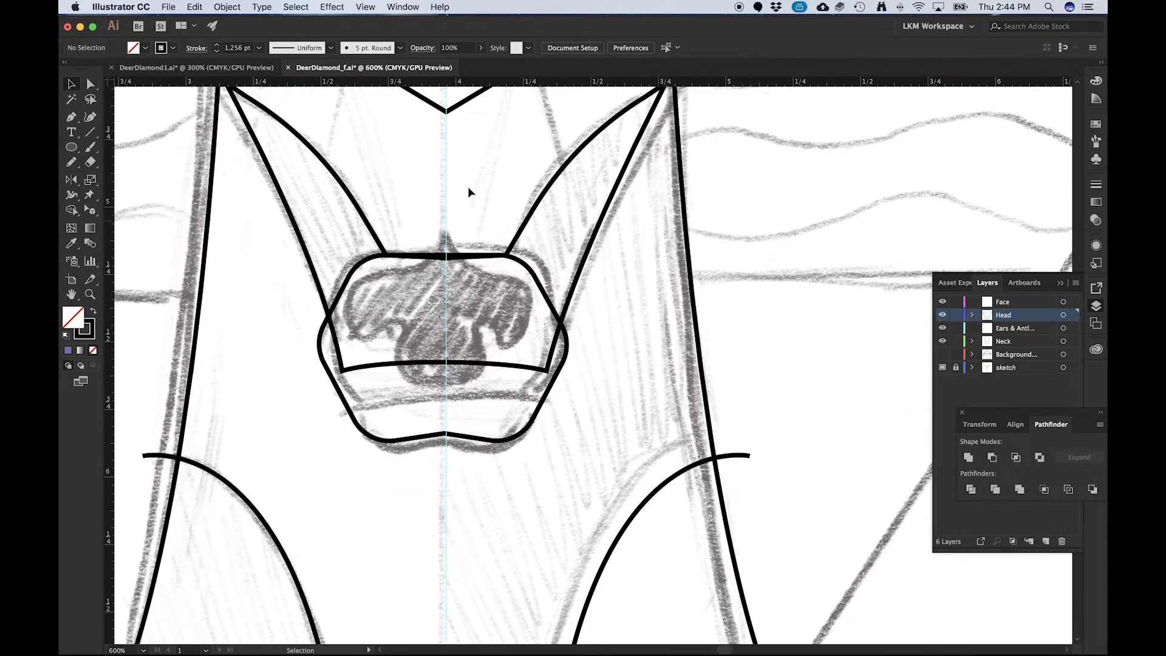
scroll(468, 187, up, 5)
click(423, 424)
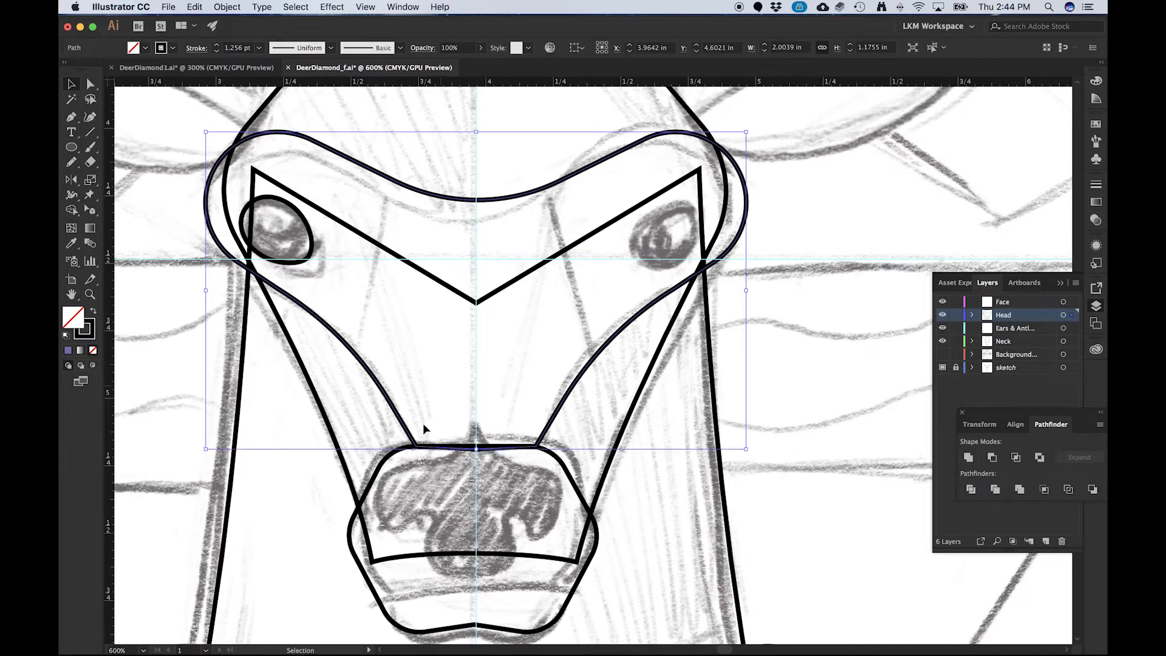
click(196, 476)
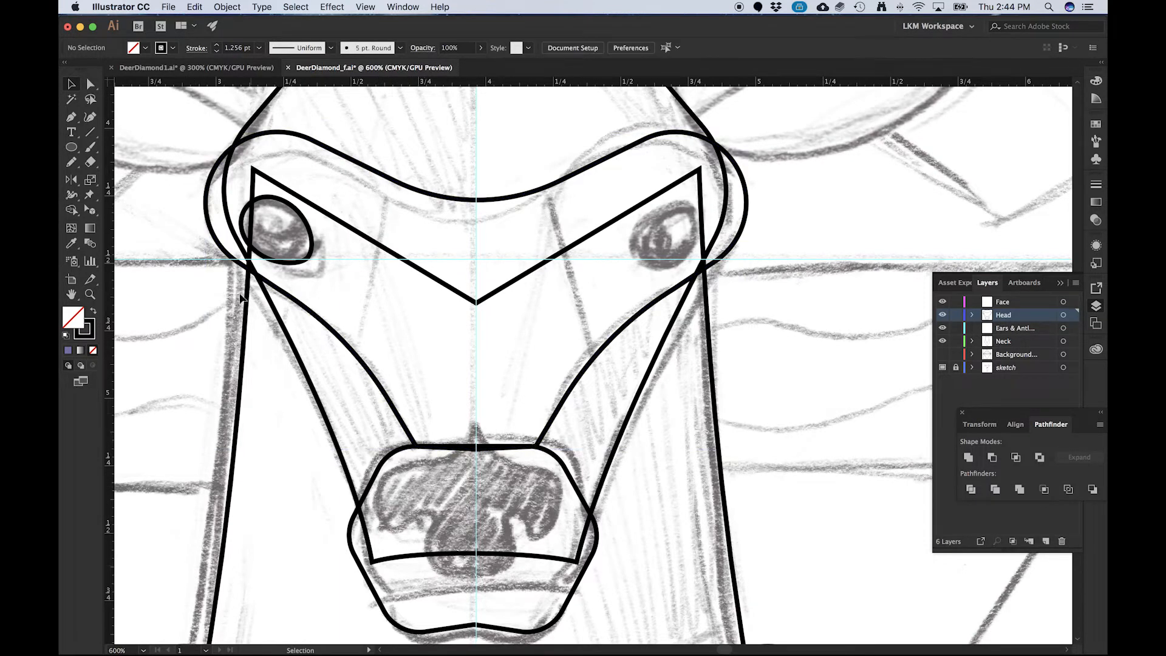
- Trace the left half of the sketched nose with the Pen tool as a closed path extending slightly past the center guide
key(p)
click(476, 419)
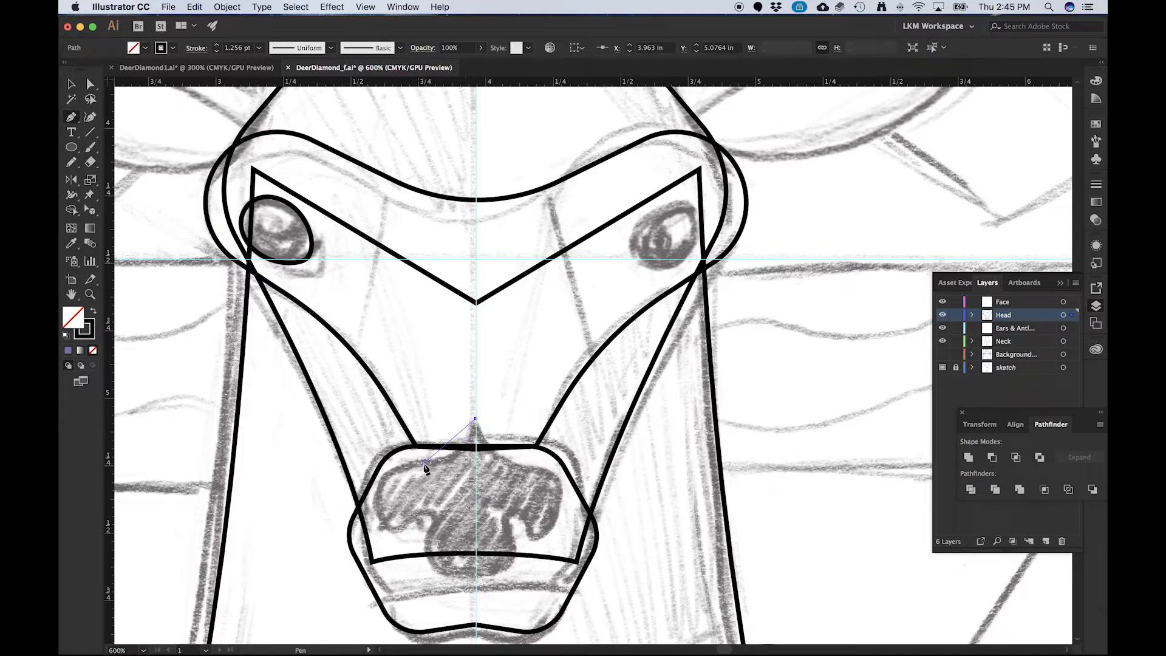
drag(424, 465, 378, 469)
drag(392, 532, 414, 558)
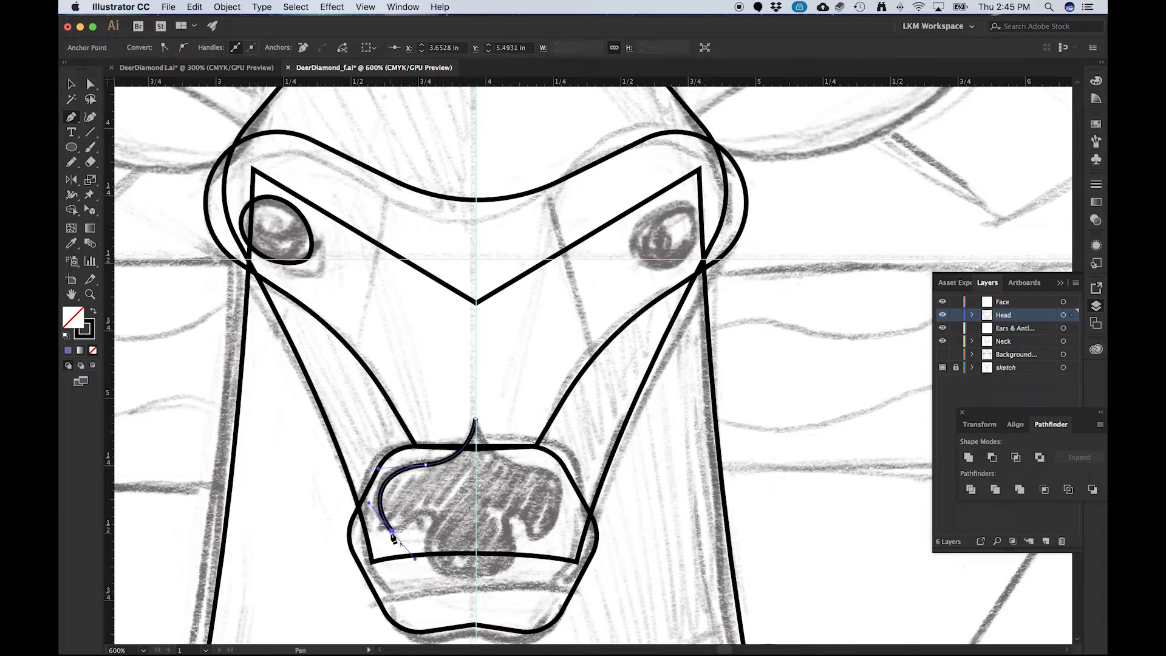
click(392, 534)
drag(442, 520, 466, 544)
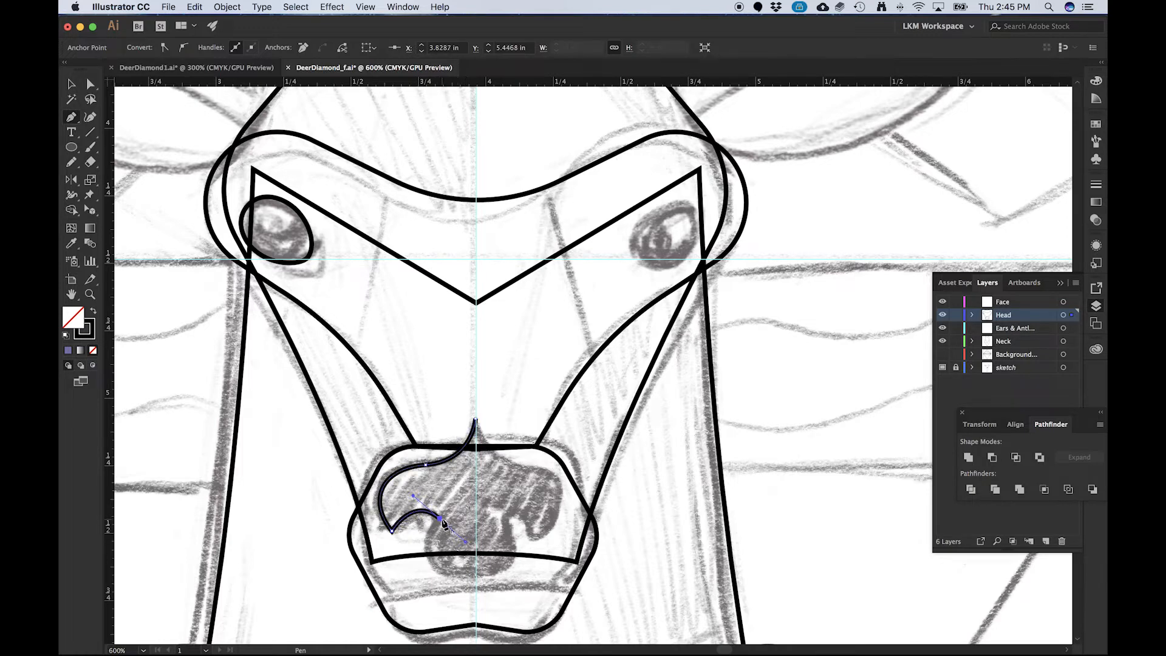
click(441, 521)
drag(430, 559, 487, 579)
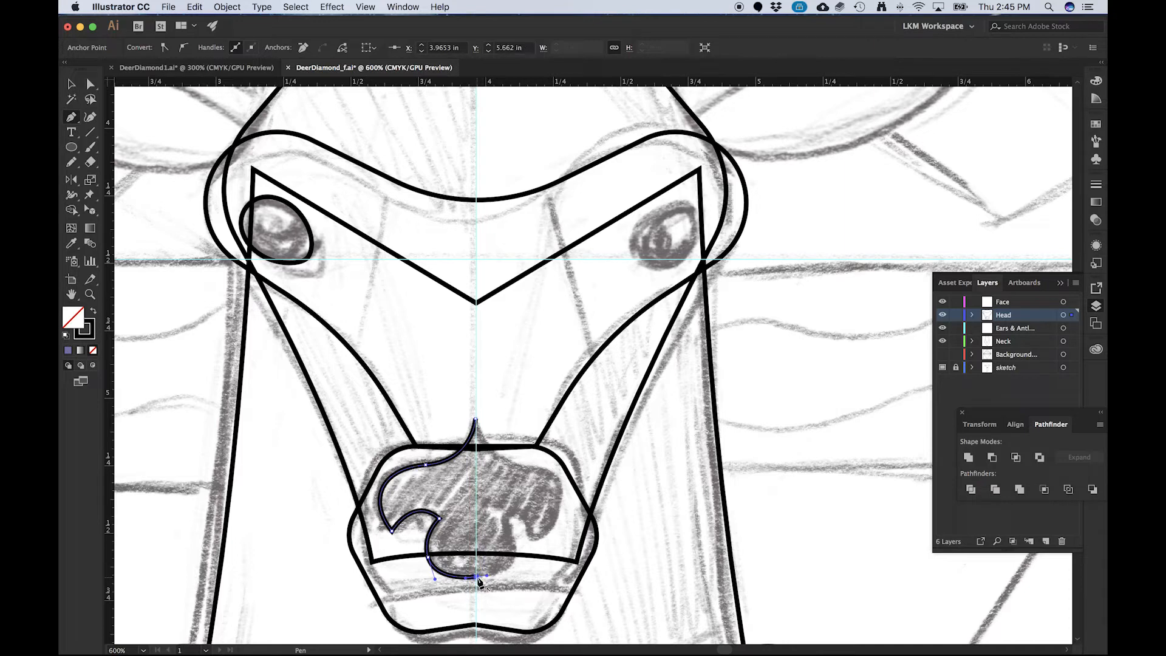
click(486, 535)
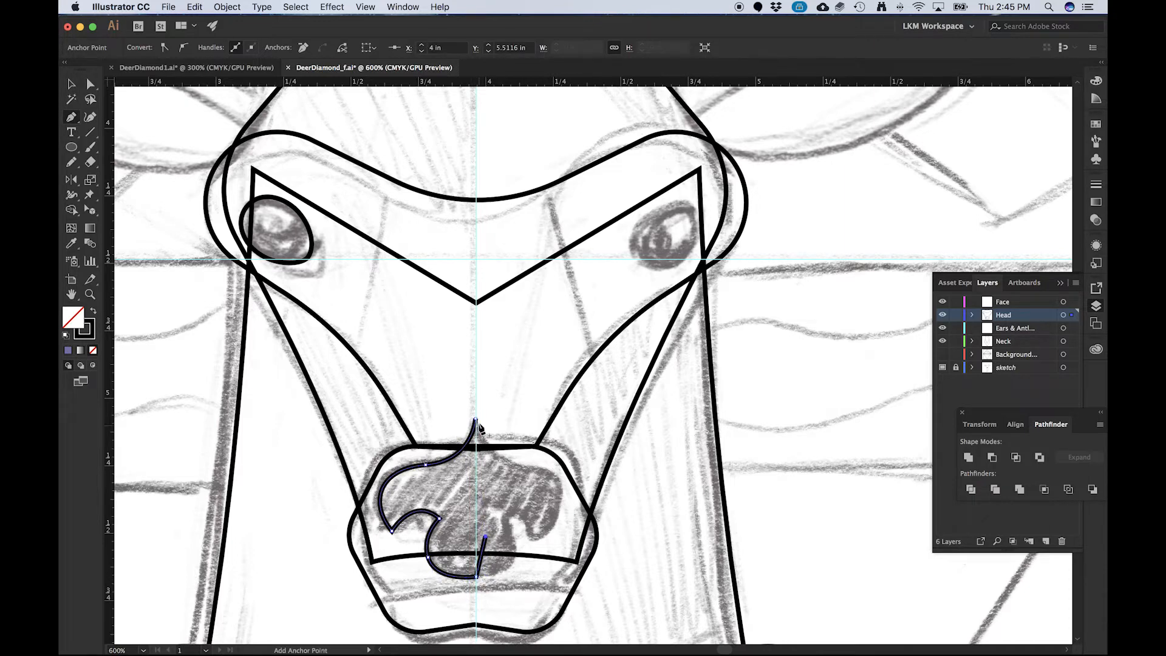
click(476, 419)
- Move the lower outer corner point of the left nostril slightly inward, to about X 3.68 in
key(a)
click(393, 531)
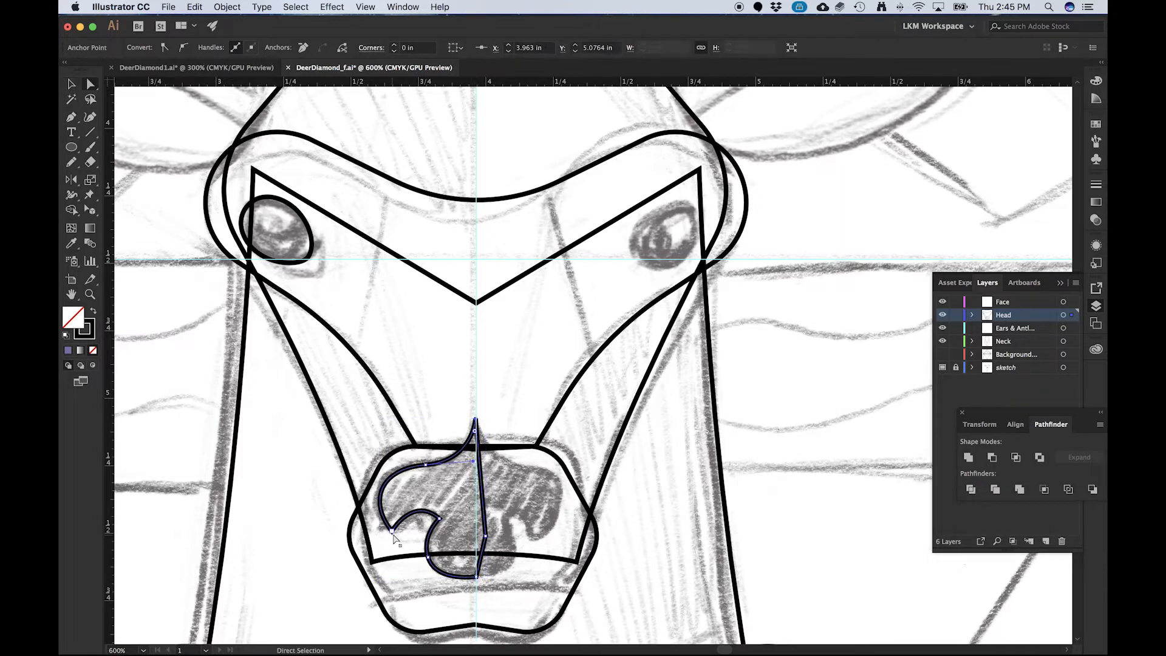
drag(393, 532, 376, 521)
key(v)
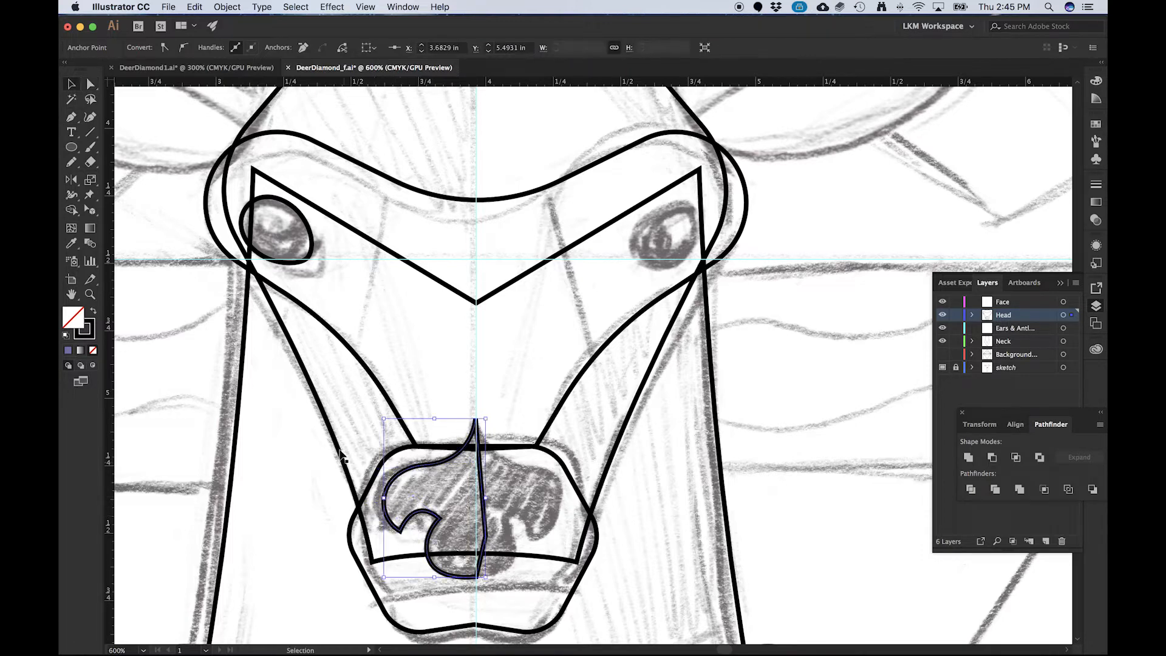
- Create a copy of the left nose half reflected across the vertical axis and move it to the opposite side of the center guide
click(410, 480)
click(412, 470)
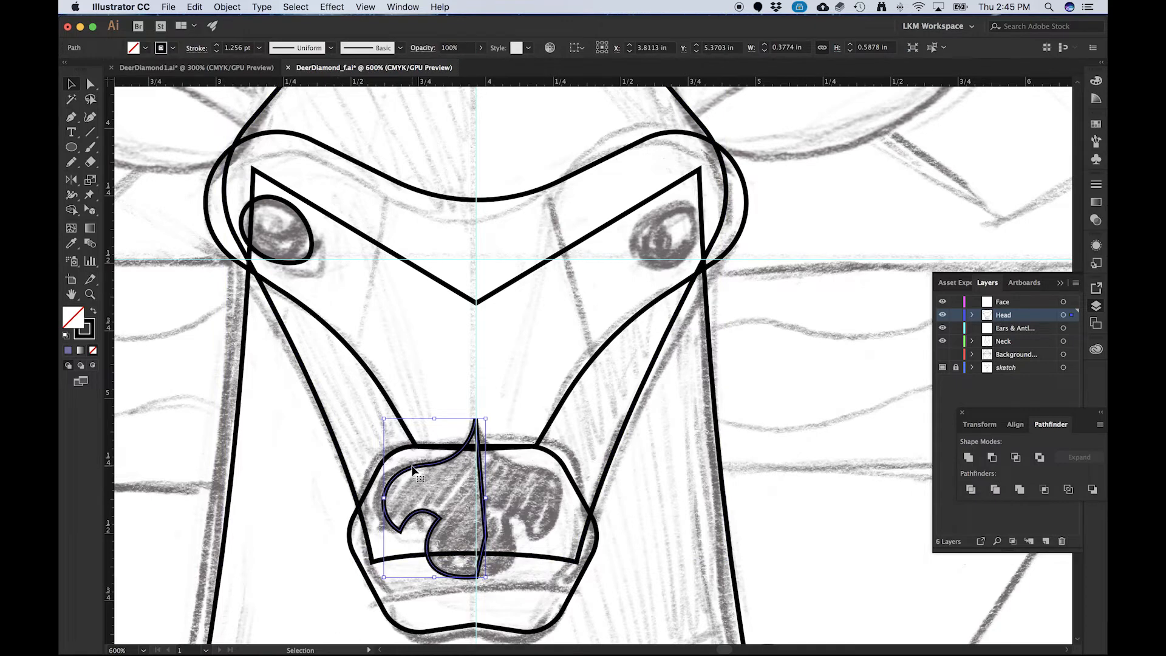
double_click(72, 181)
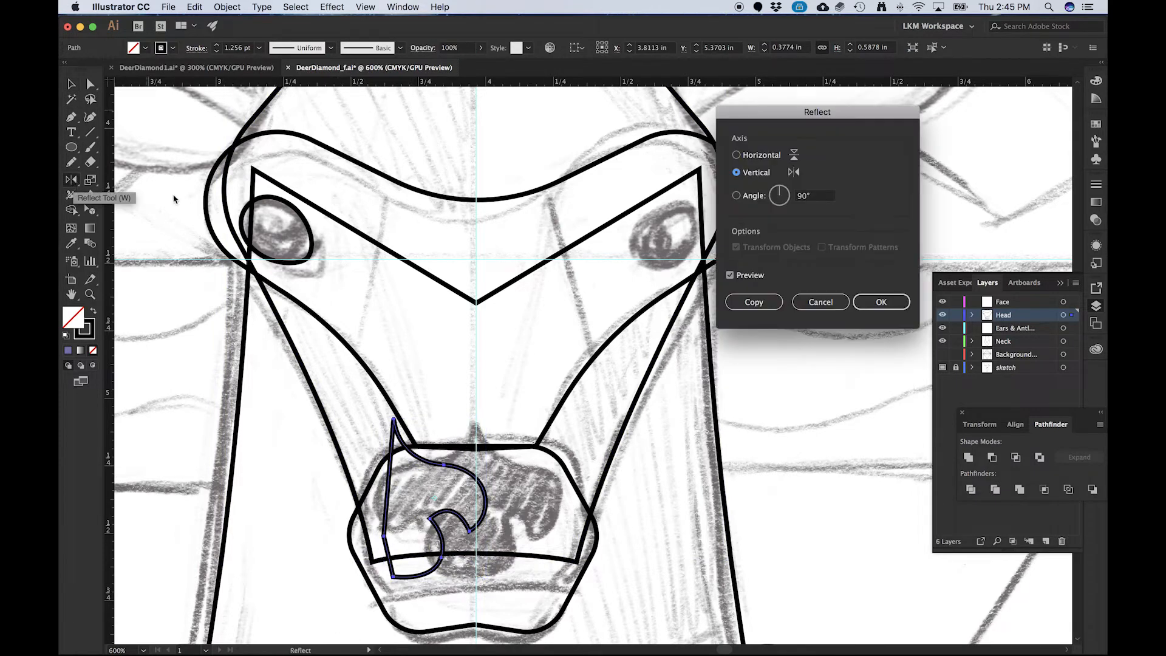
click(753, 302)
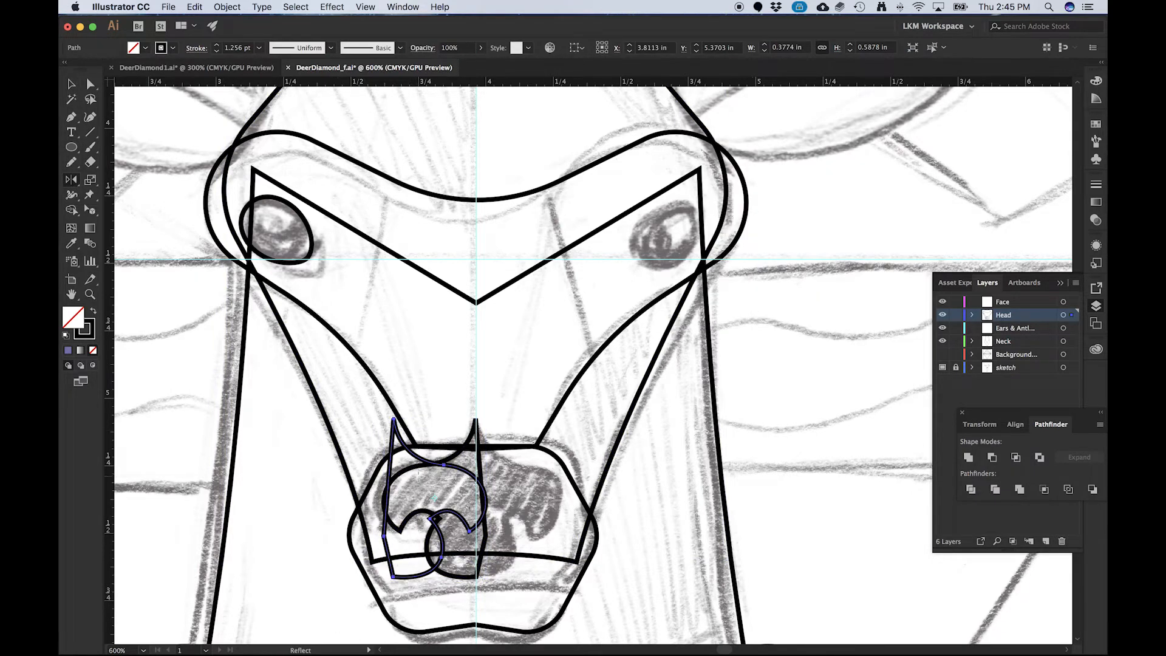
key(v)
drag(419, 462, 498, 461)
- Nudge the mirrored nose half horizontally until its top point sits on the center guide, at about X 4.117 in
scroll(482, 492, up, 6)
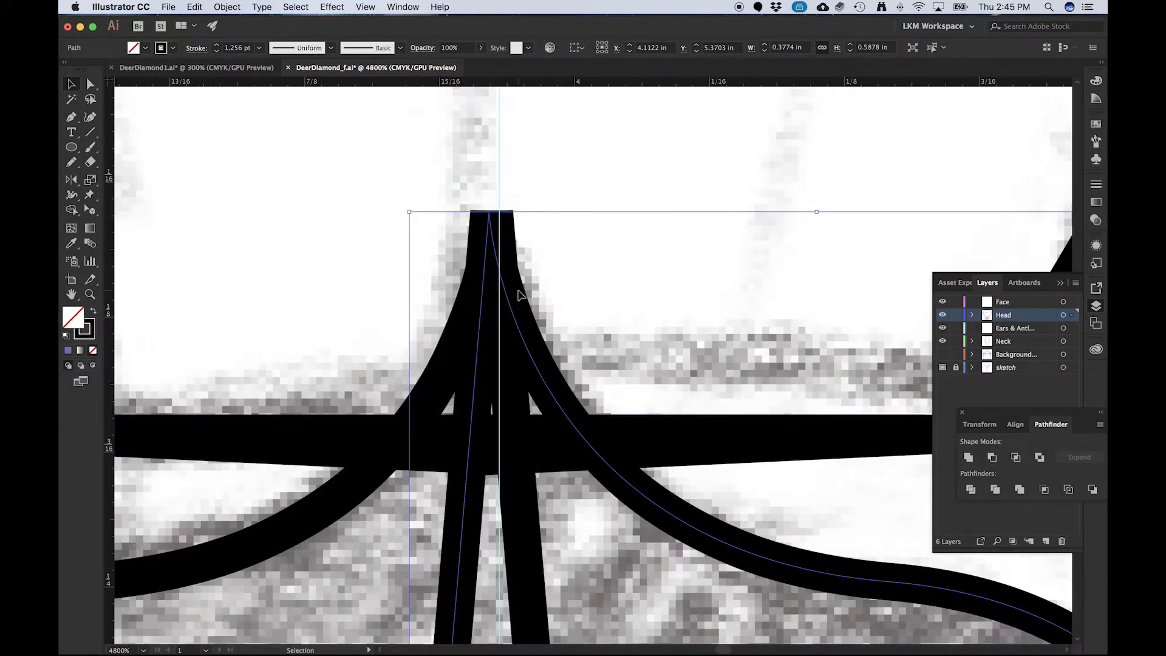
key(Right)
key(Right)
key(Right)
key(Right)
key(Right)
key(Left)
key(Left)
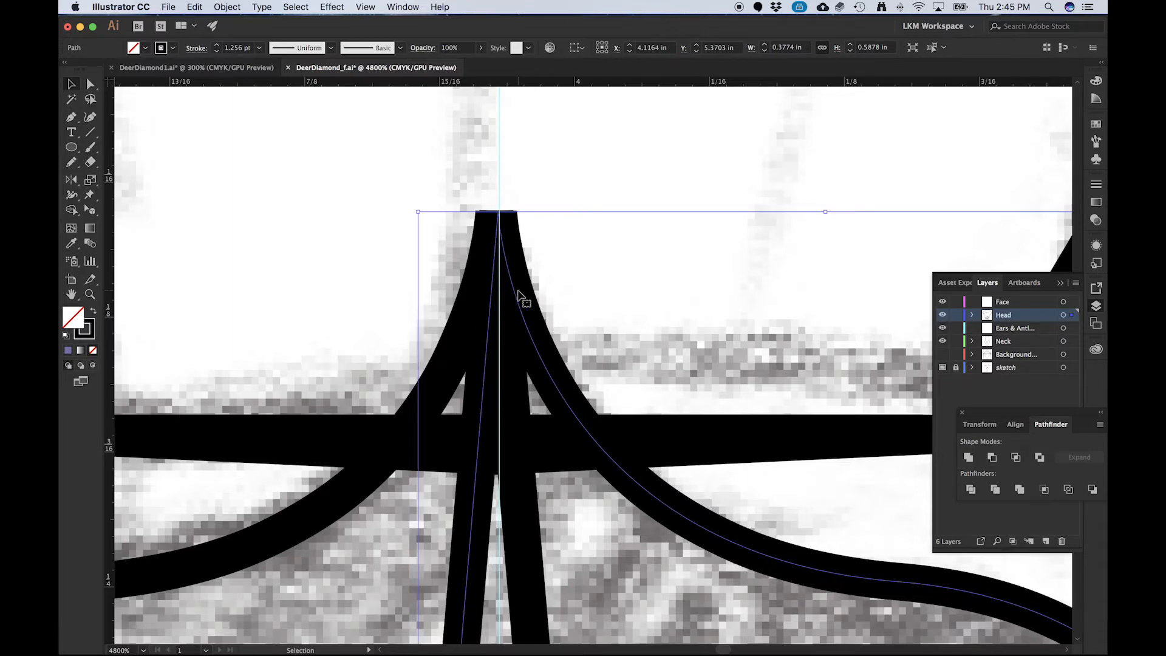
drag(516, 298, 517, 300)
scroll(510, 304, down, 3)
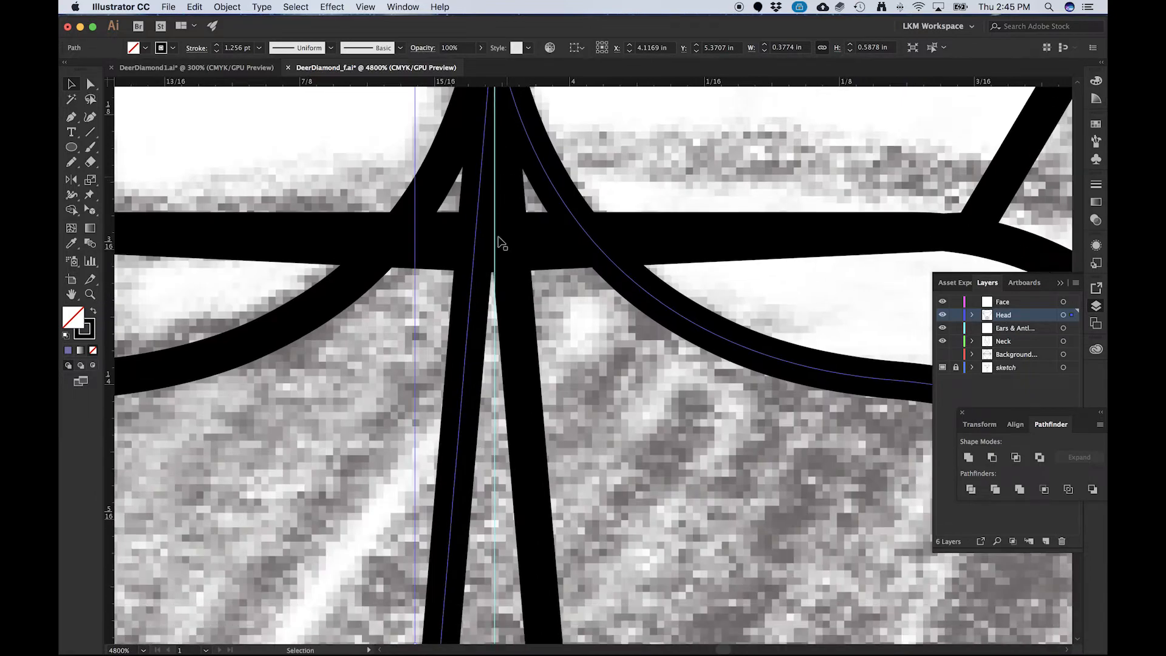
- Check that the bottom points of the two nose halves meet at the center guide and unite the halves into one shape
key(super+minus)
scroll(485, 490, up, 5)
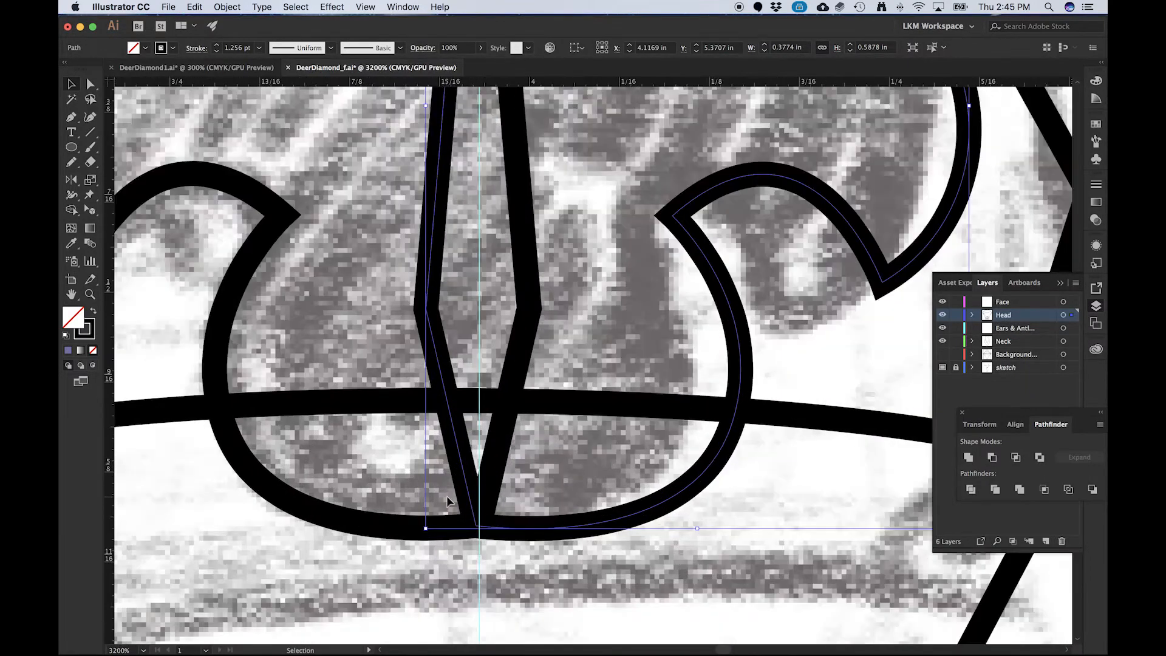
key(a)
click(476, 526)
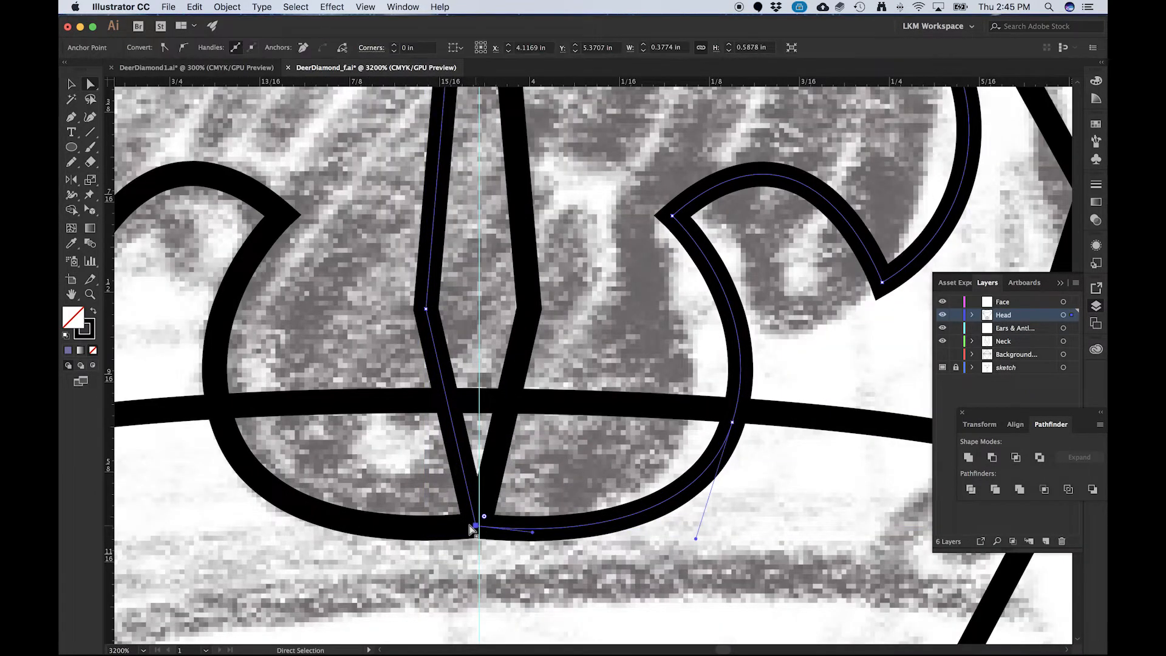
shift+click(449, 530)
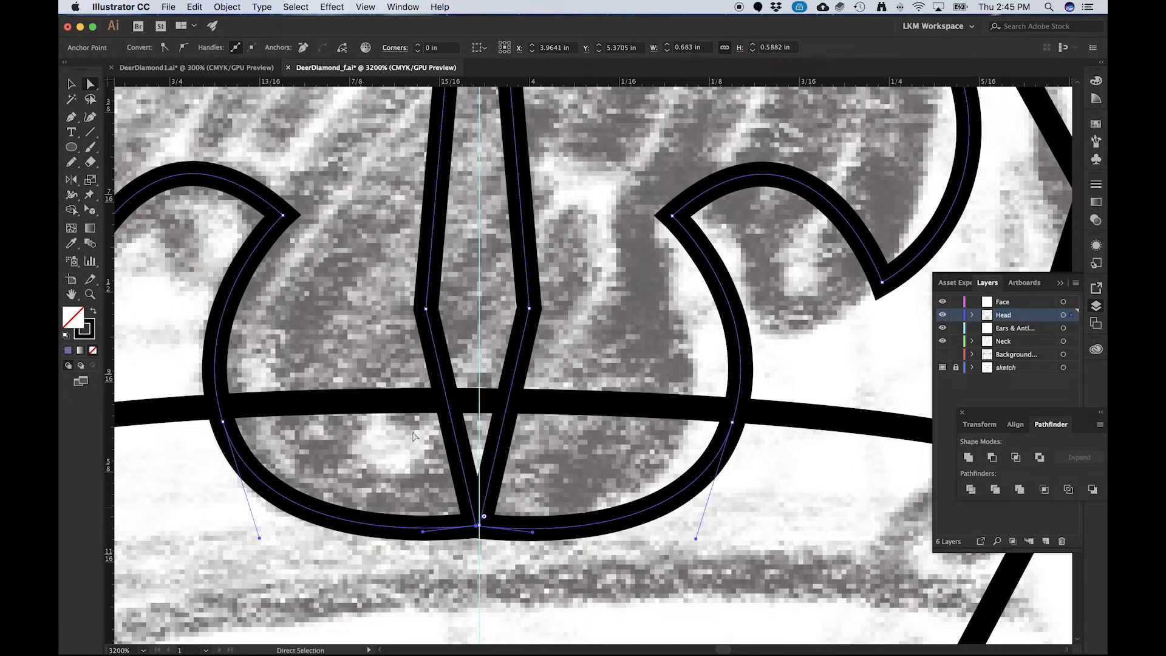
key(v)
click(390, 473)
click(376, 526)
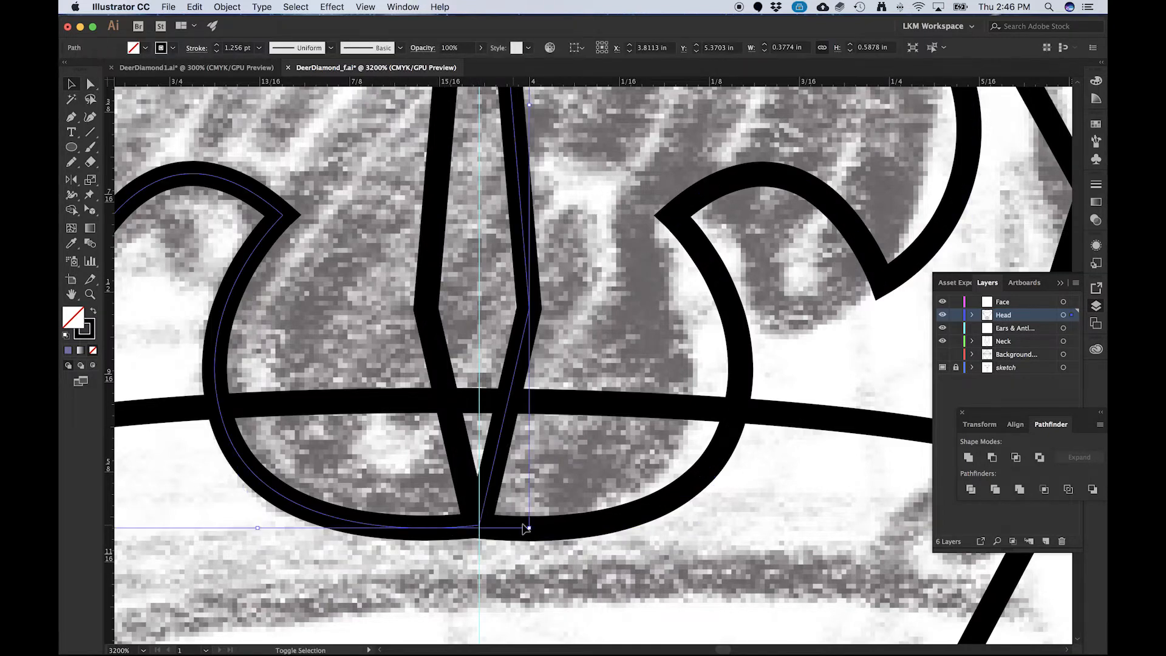
shift+click(599, 529)
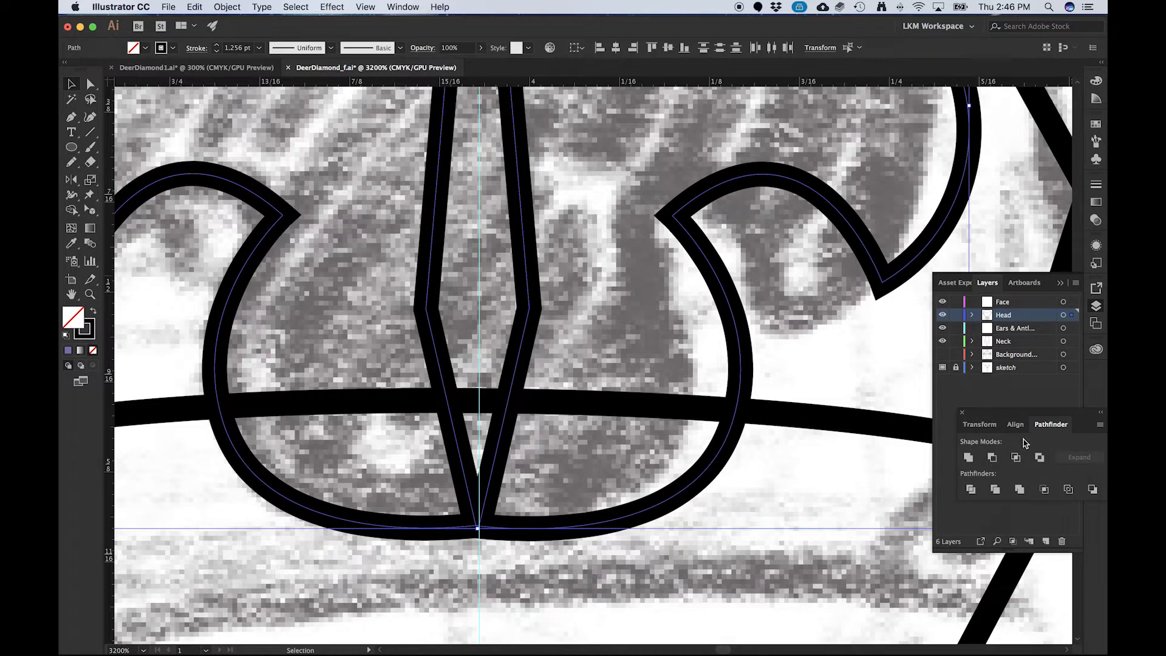
click(969, 457)
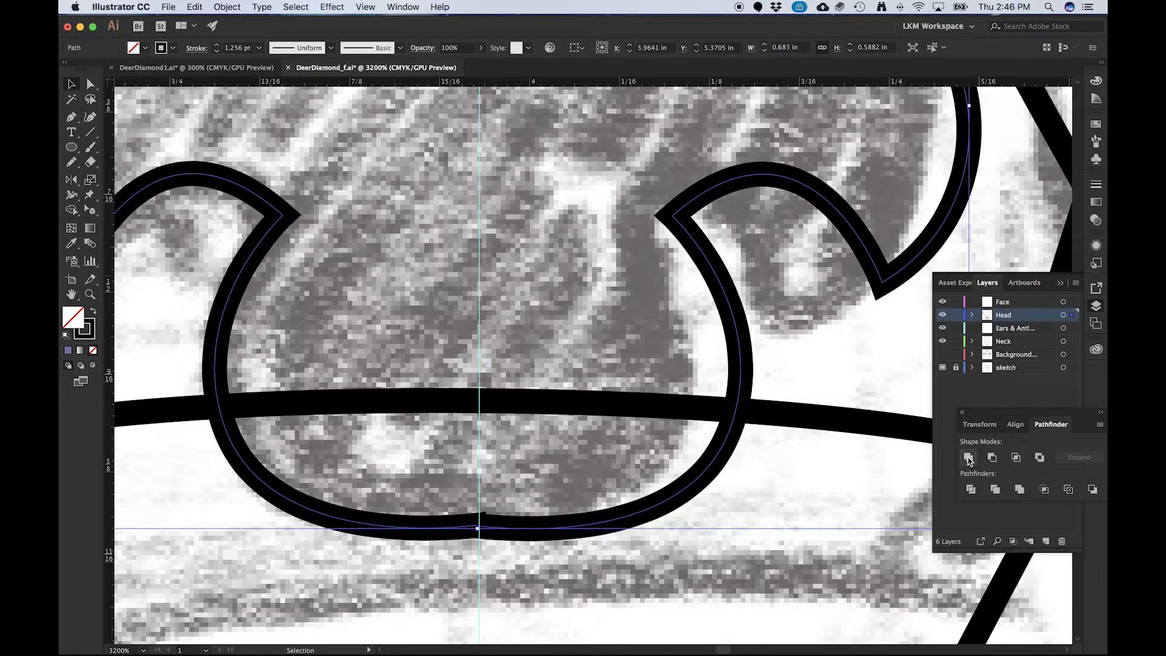
- Remove the two neighbouring anchor points at the bottom center of the united nose to smooth out the dent
key(a)
click(477, 527)
click(476, 526)
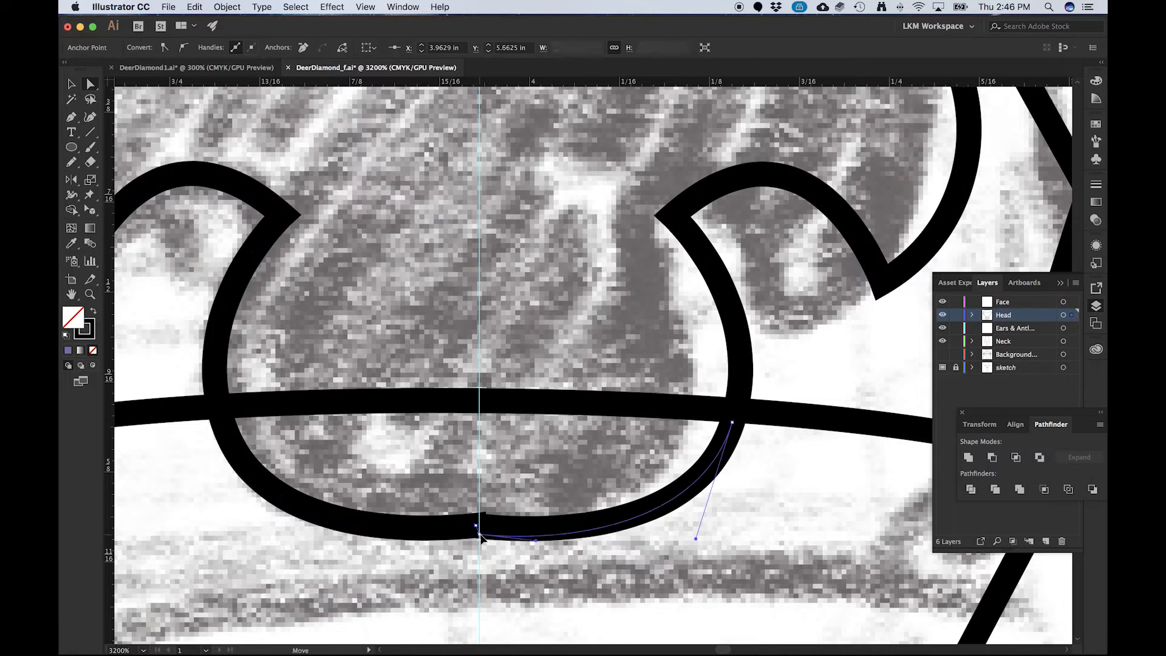
mouse_move(476, 528)
mouse_down()
mouse_move(491, 533)
mouse_move(476, 535)
mouse_up()
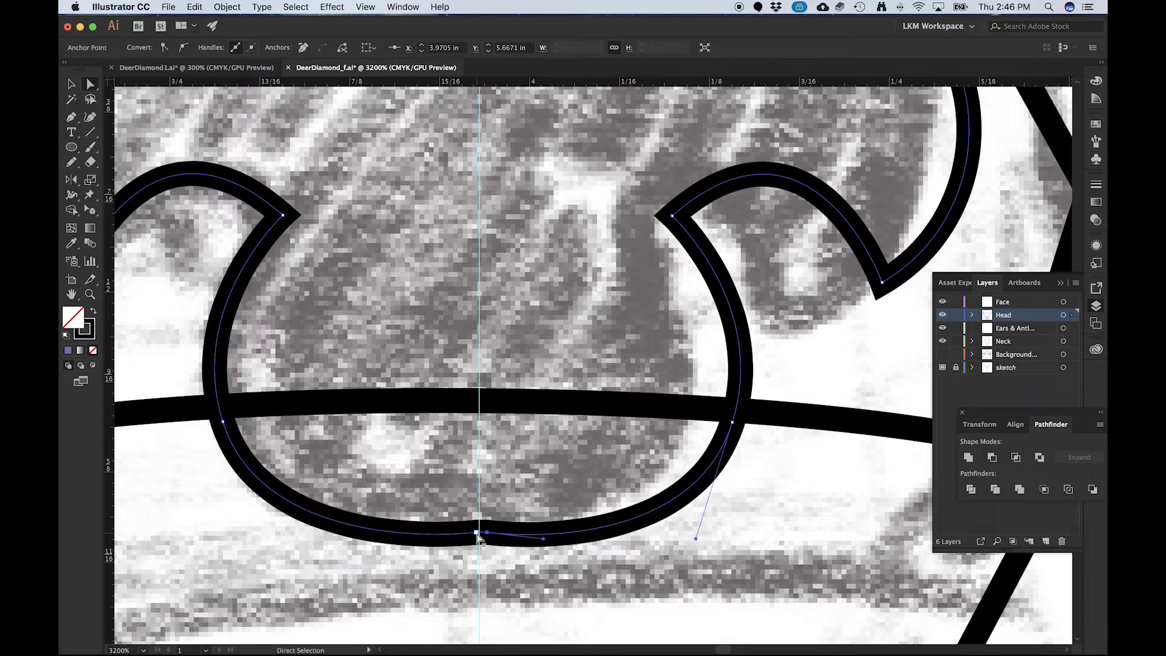
key(minus)
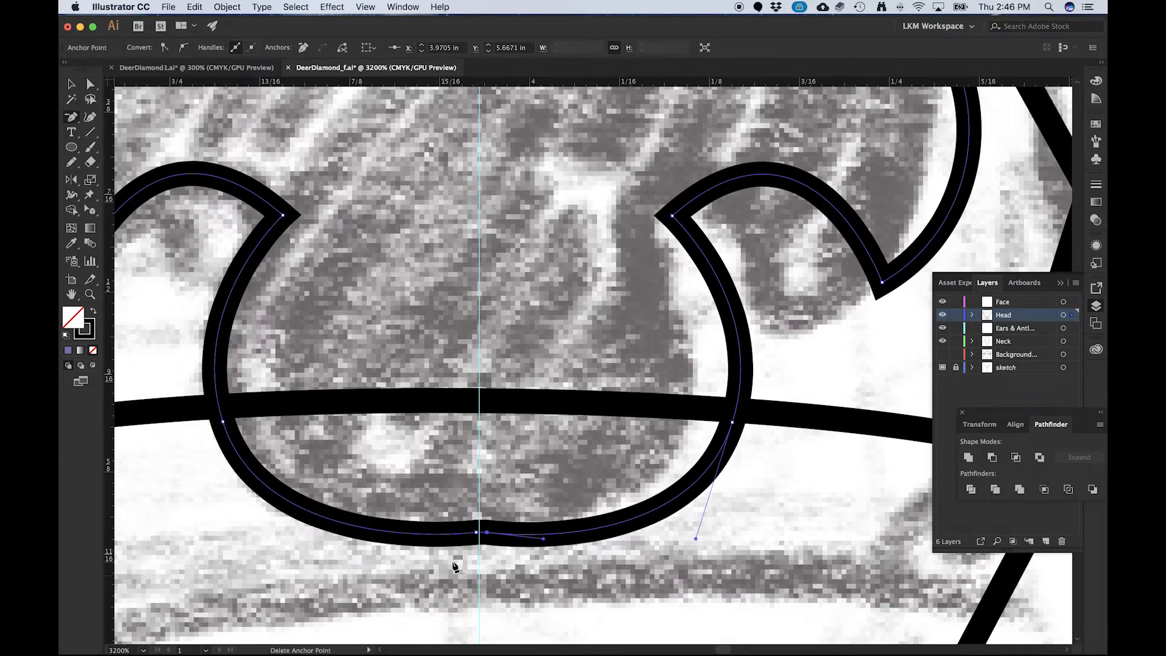
click(477, 532)
click(488, 533)
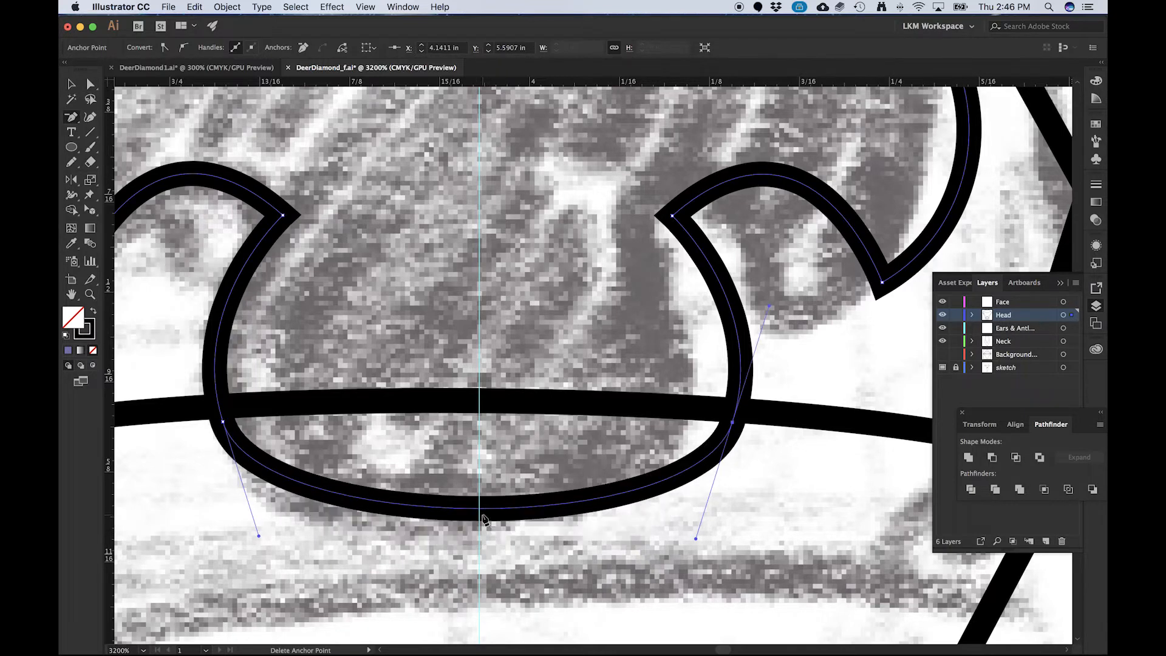
- Add an anchor point at the nose's bottom center, lower it to about Y 5.68 in, and extend the curve handles to round the base
key(plus)
click(482, 509)
key(a)
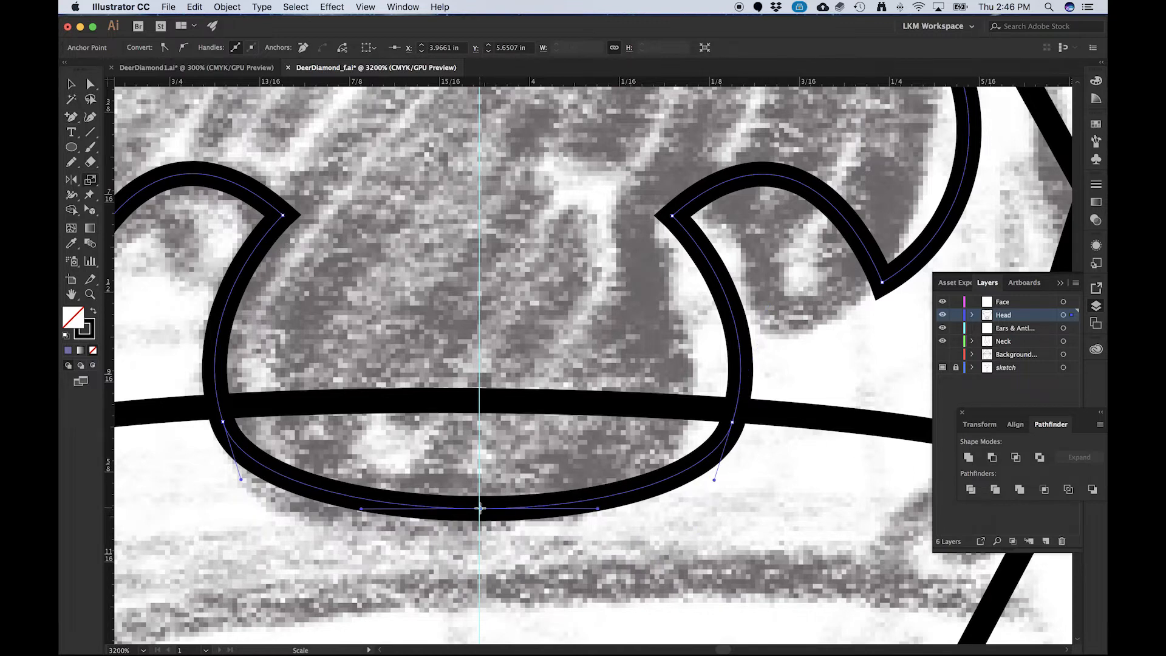
drag(480, 509, 480, 546)
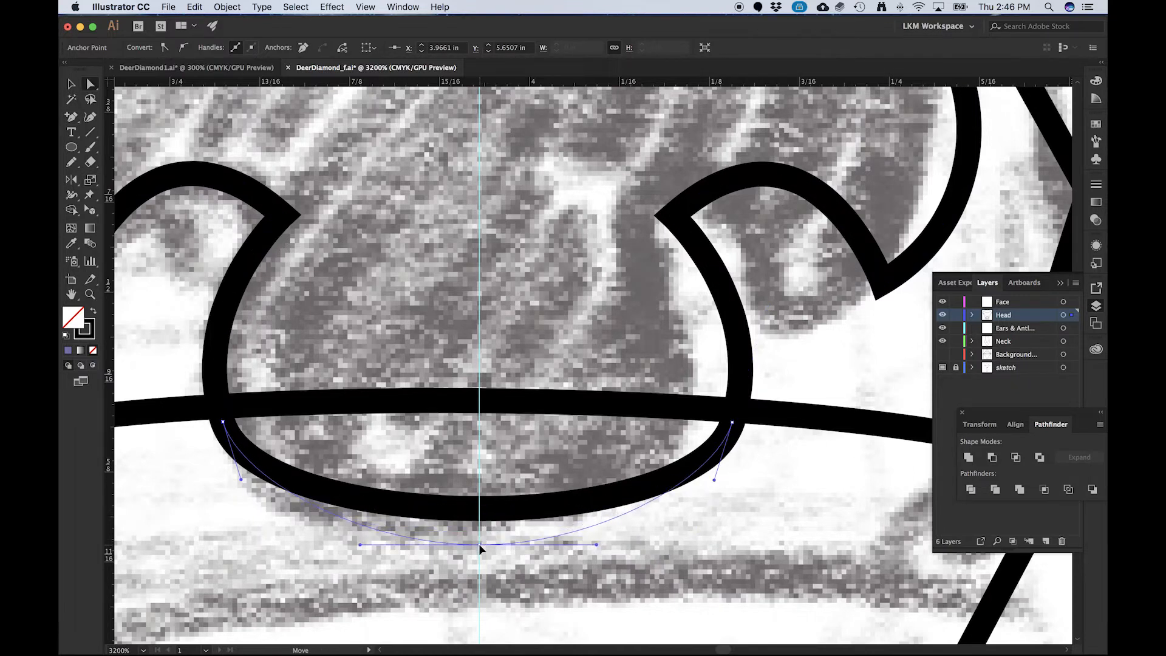
drag(715, 480, 709, 502)
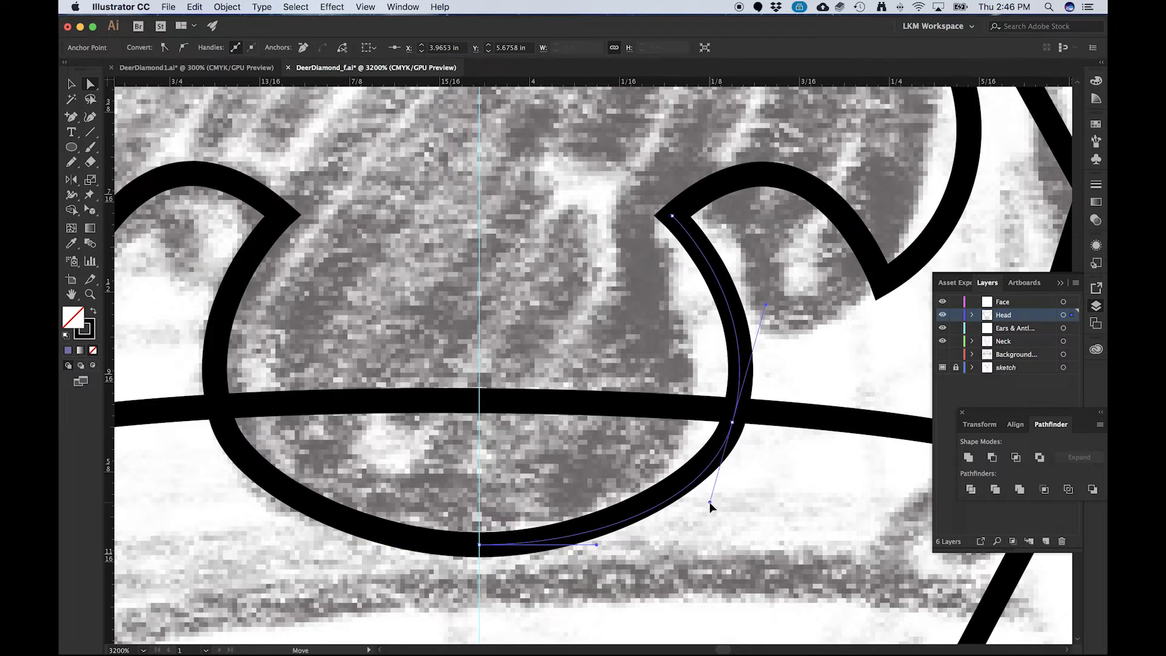
drag(360, 546, 336, 548)
key(v)
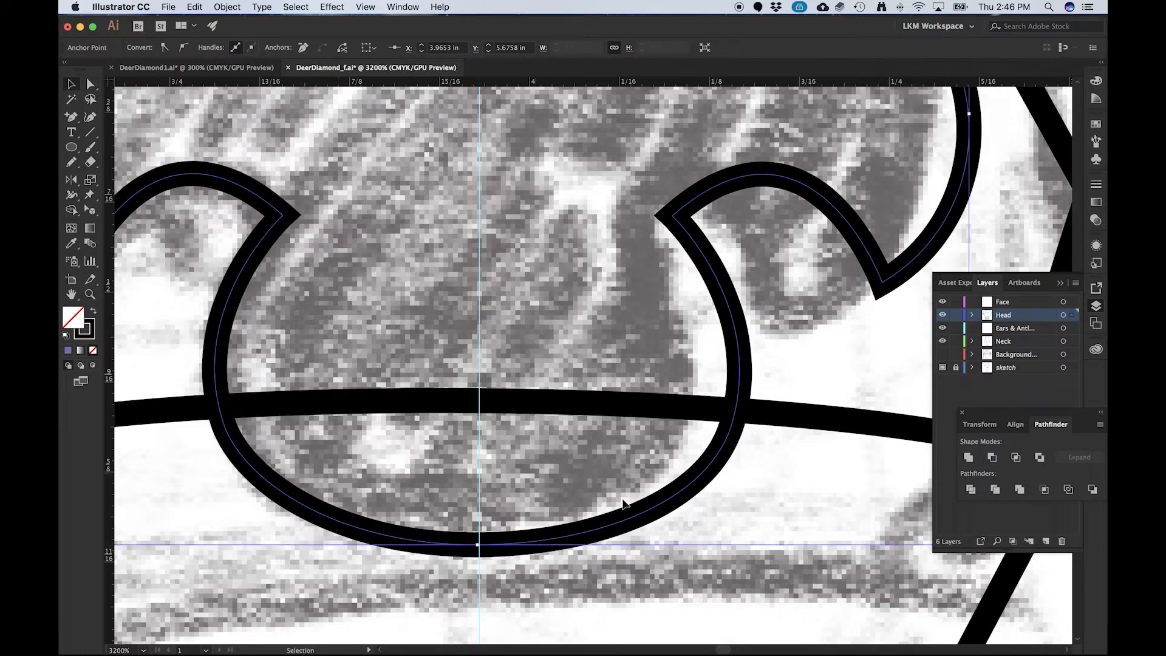
- Review the completed nose shape in proportion to the whole deer head and the underlying sketch
scroll(460, 478, down, 3)
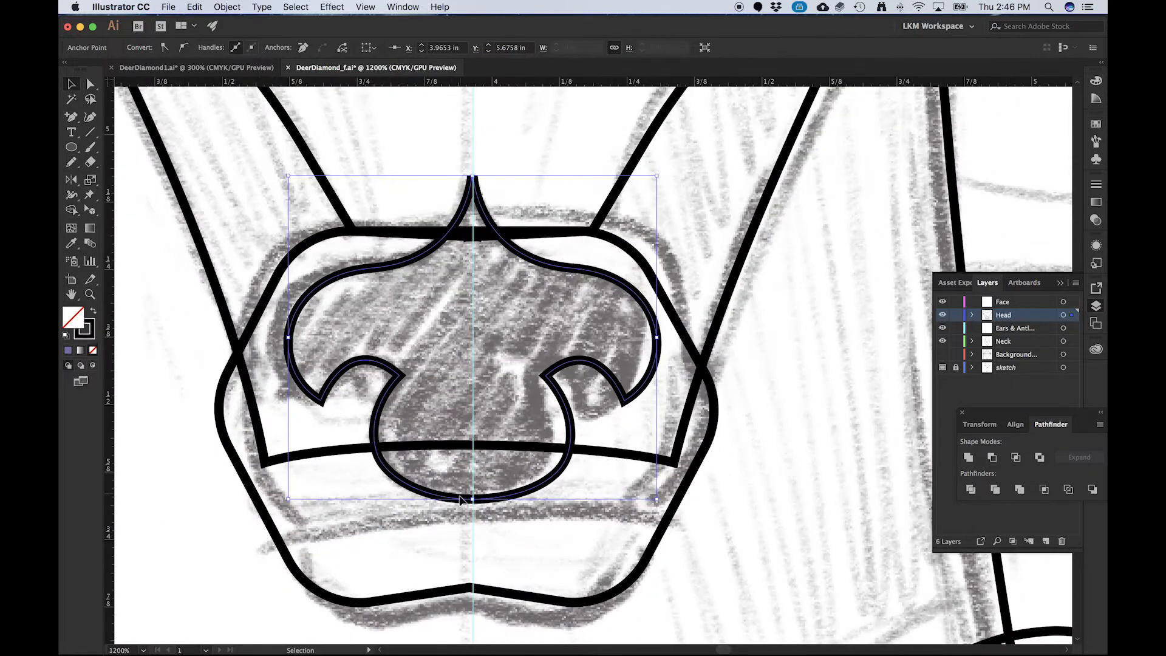
scroll(465, 491, up, 1)
scroll(486, 419, down, 3)
scroll(406, 418, down, 1)
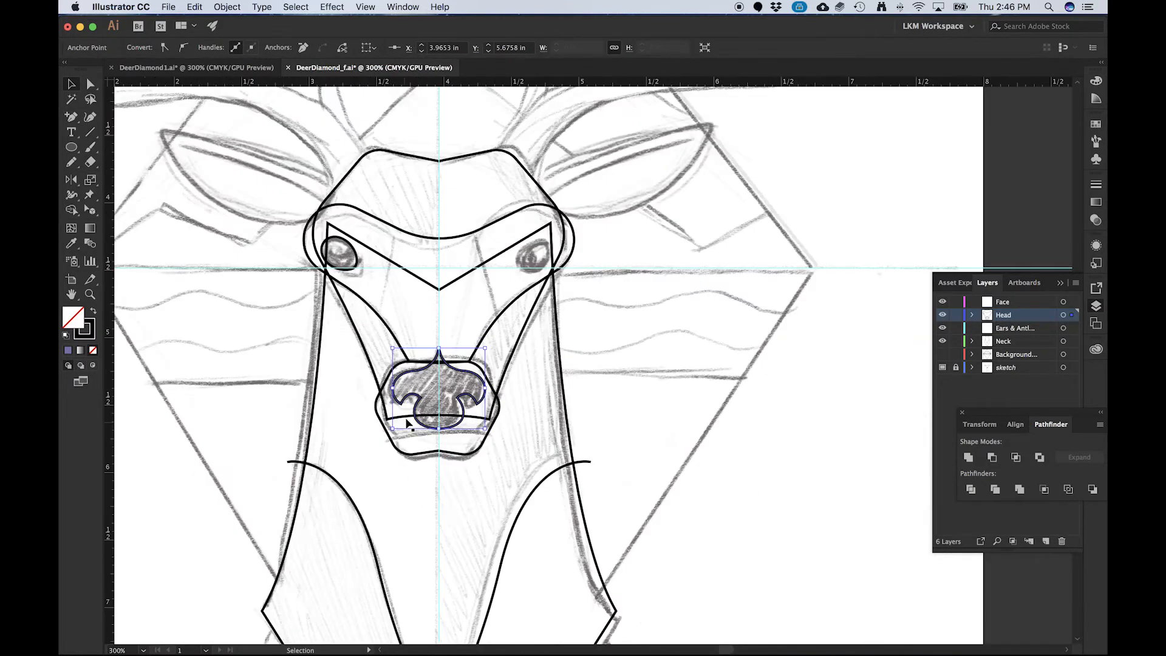
scroll(435, 417, up, 1)
scroll(431, 430, down, 1)
scroll(431, 433, up, 1)
scroll(432, 432, down, 2)
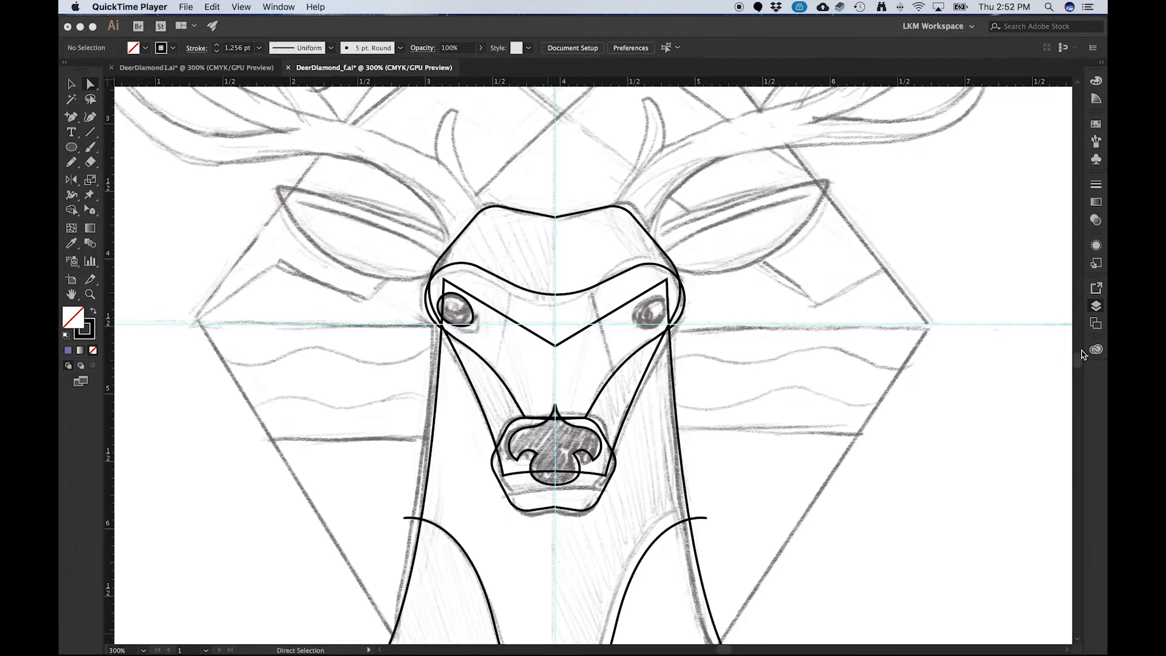
- Select the muzzle outline and expand the Head layer to list its individual paths
click(1097, 306)
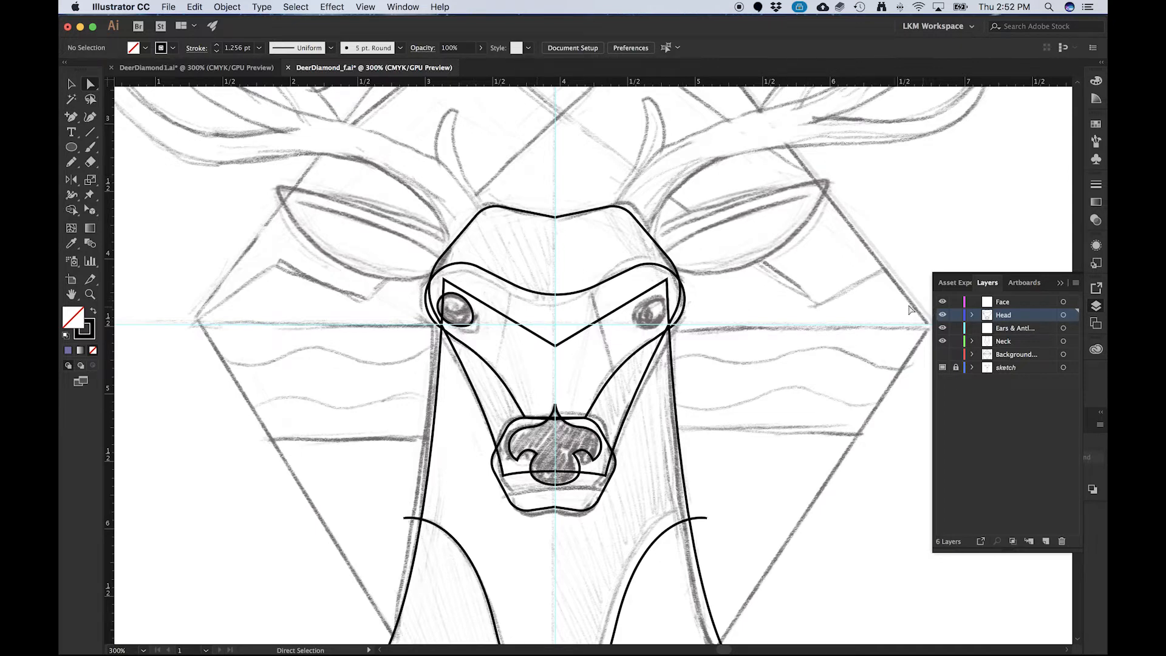
key(v)
click(589, 293)
click(590, 294)
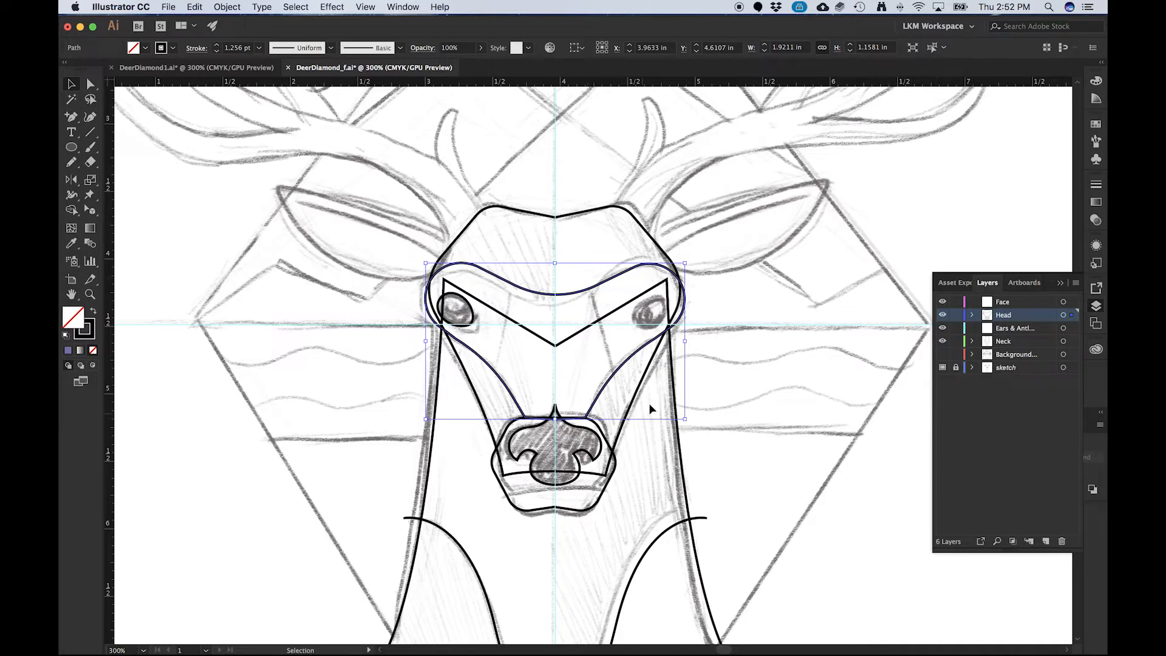
click(607, 453)
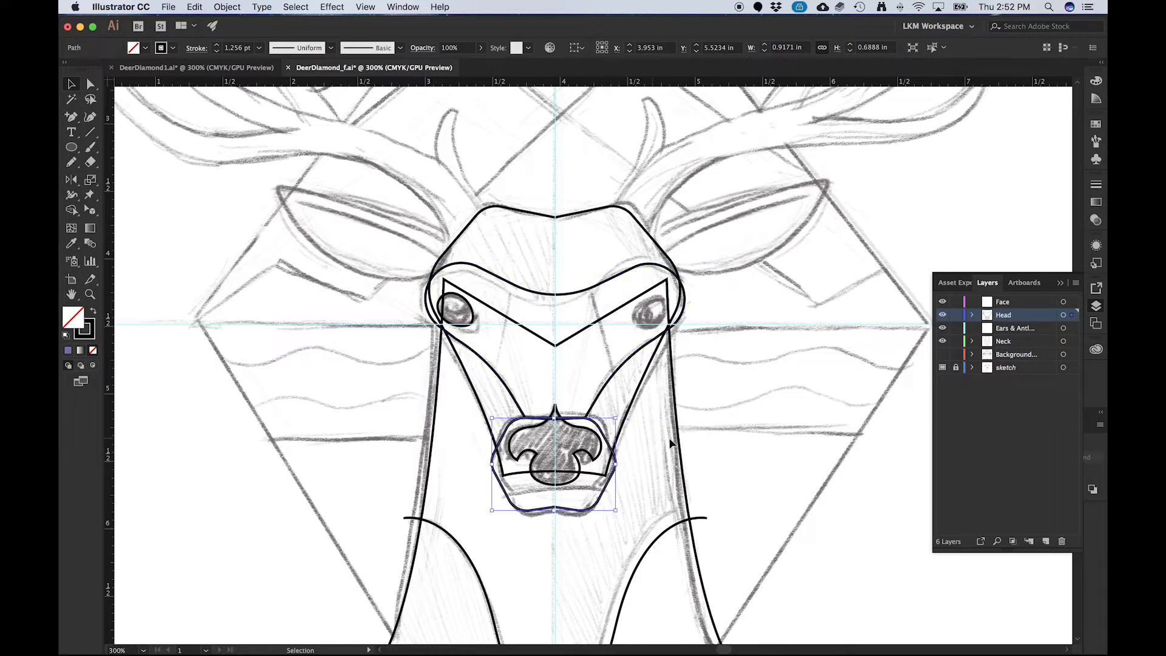
click(973, 315)
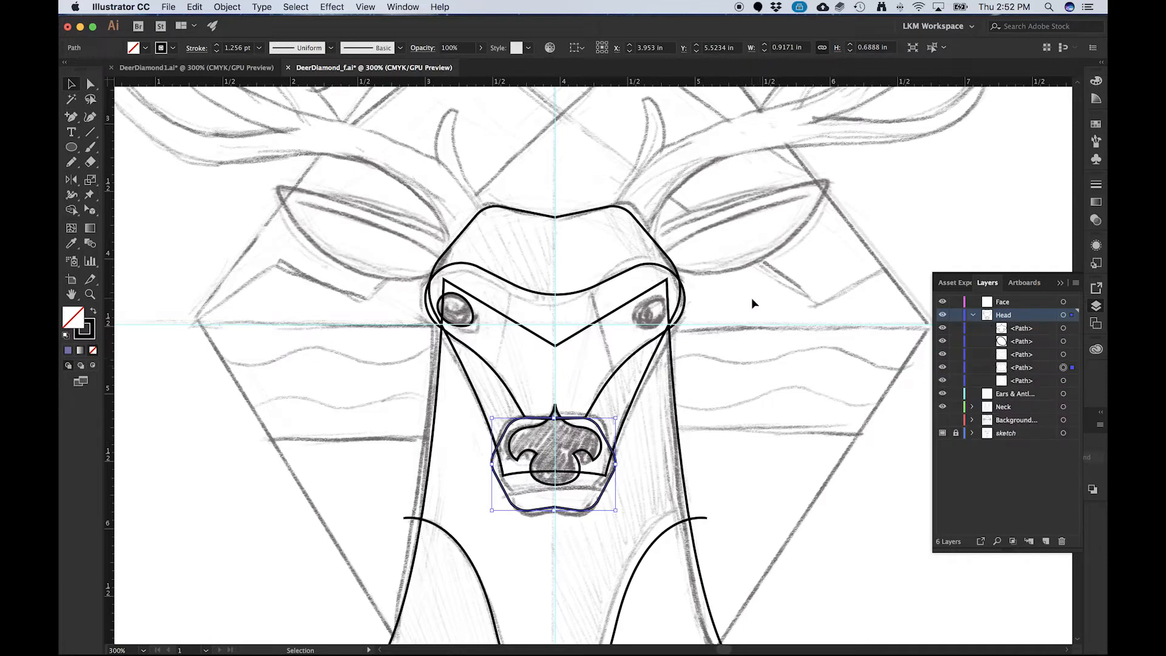
- Add the nose, the curved face outline and the left eye to the muzzle selection and group the four paths
shift+click(606, 457)
shift+click(602, 390)
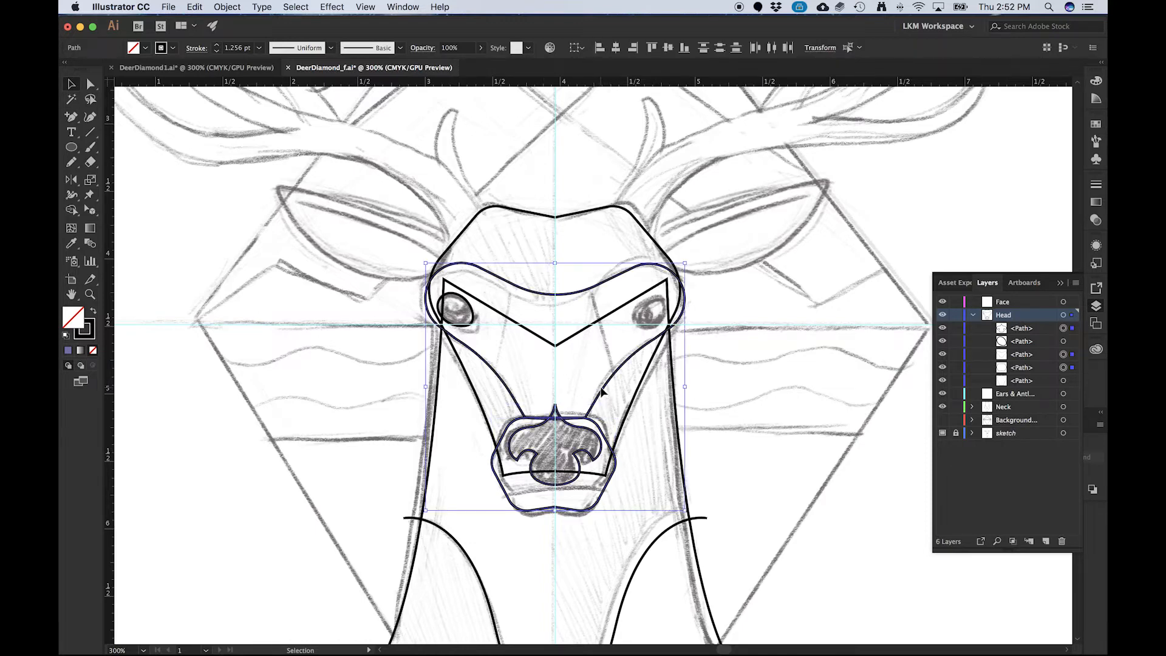
shift+click(473, 323)
click(973, 315)
click(973, 315)
key(a)
key(super+g)
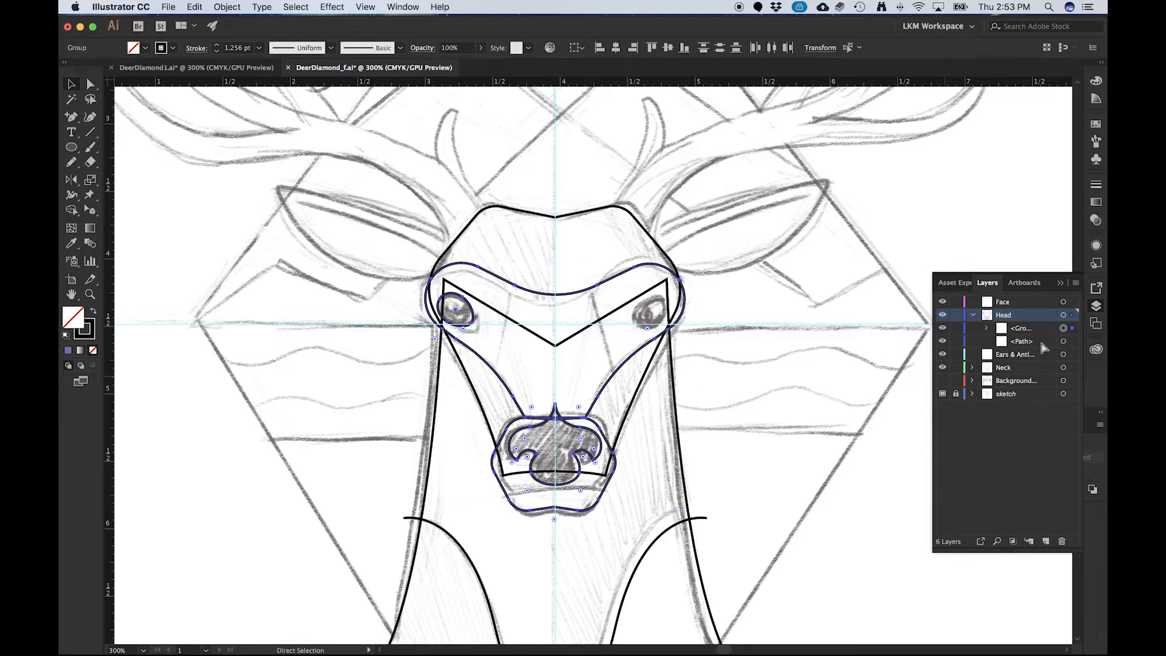
key(v)
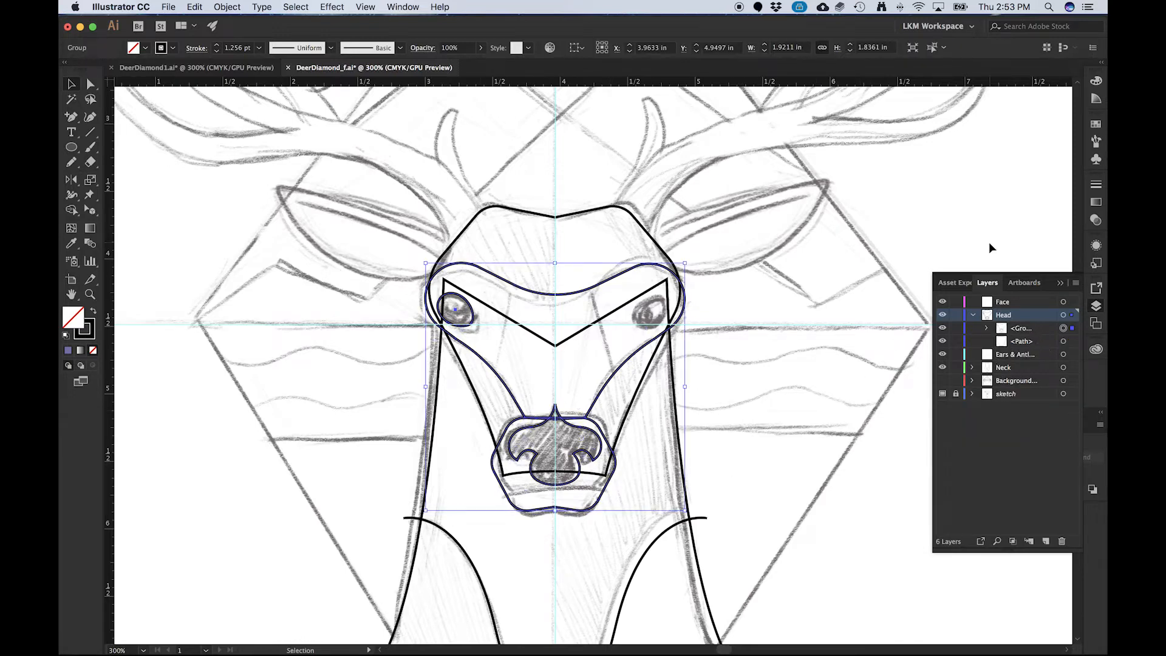
- Check the group's contents and move the group from the Head layer into the Face layer
click(987, 329)
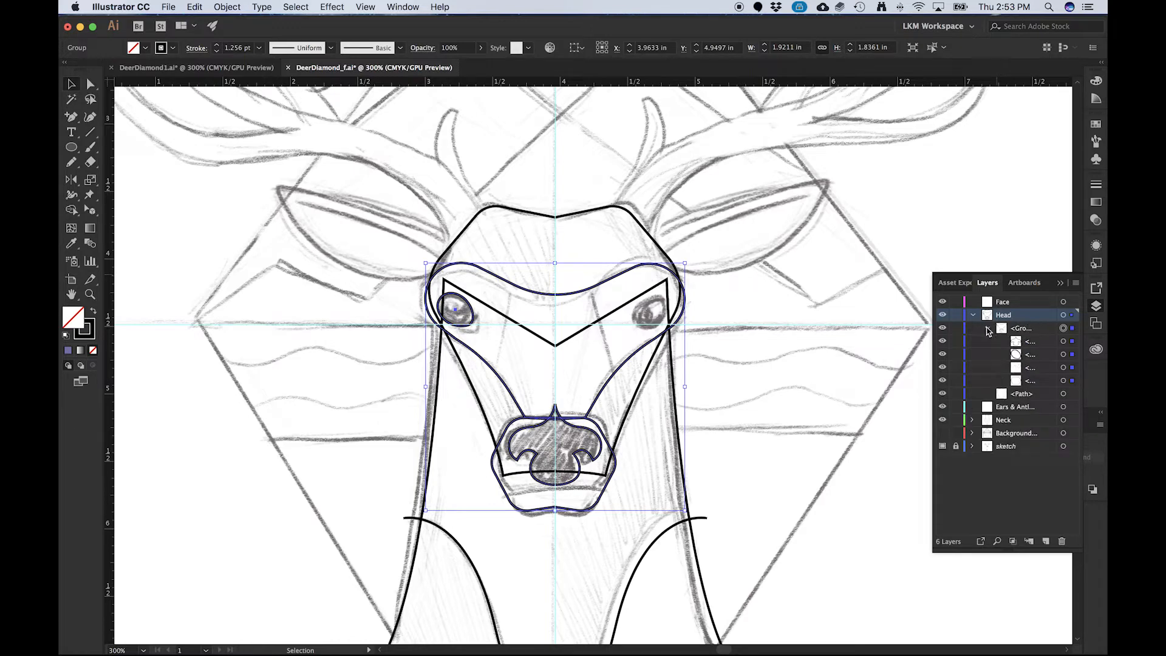
click(987, 328)
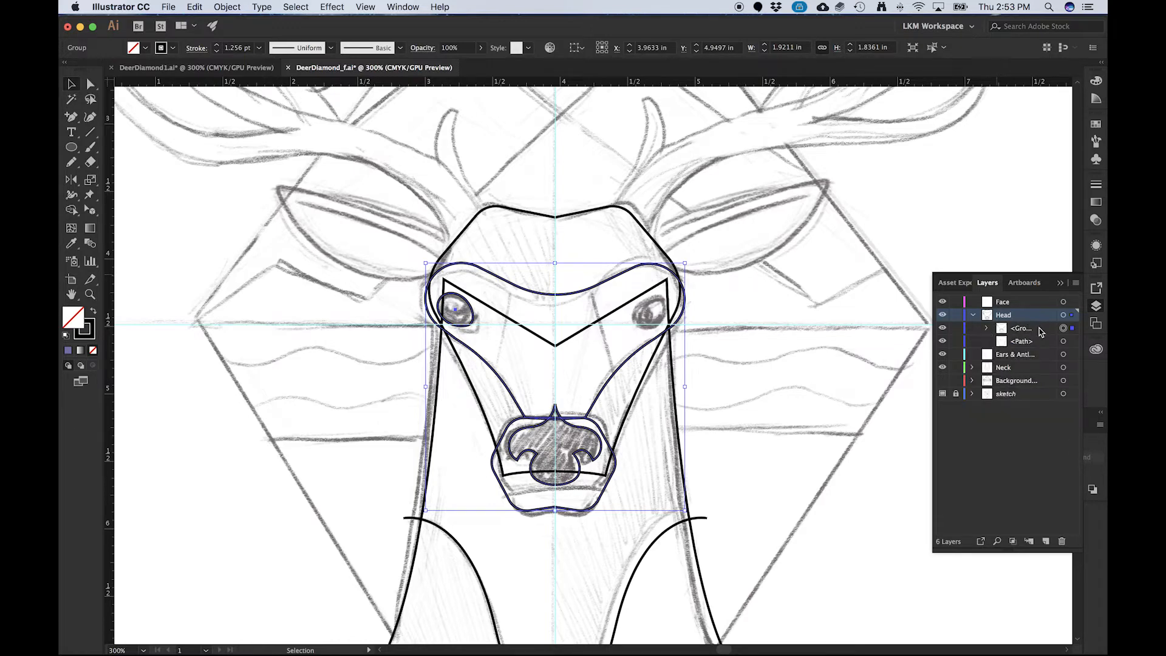
drag(1039, 331, 1033, 302)
click(973, 315)
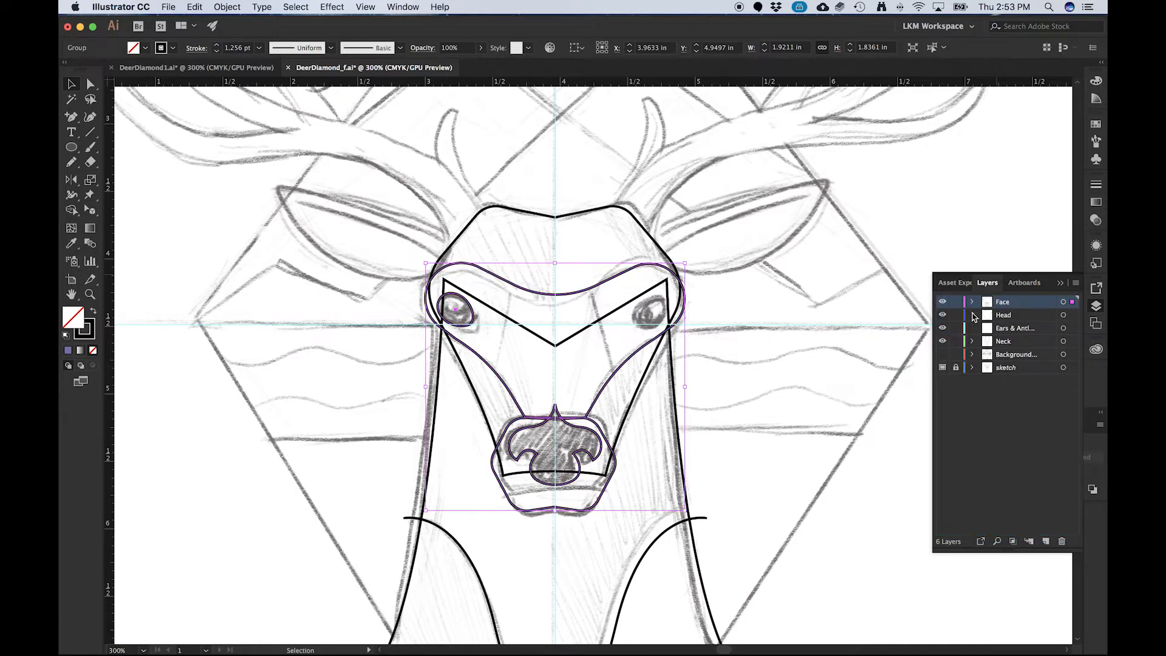
- Expand the Face layer and ungroup the facial feature paths inside it
click(974, 302)
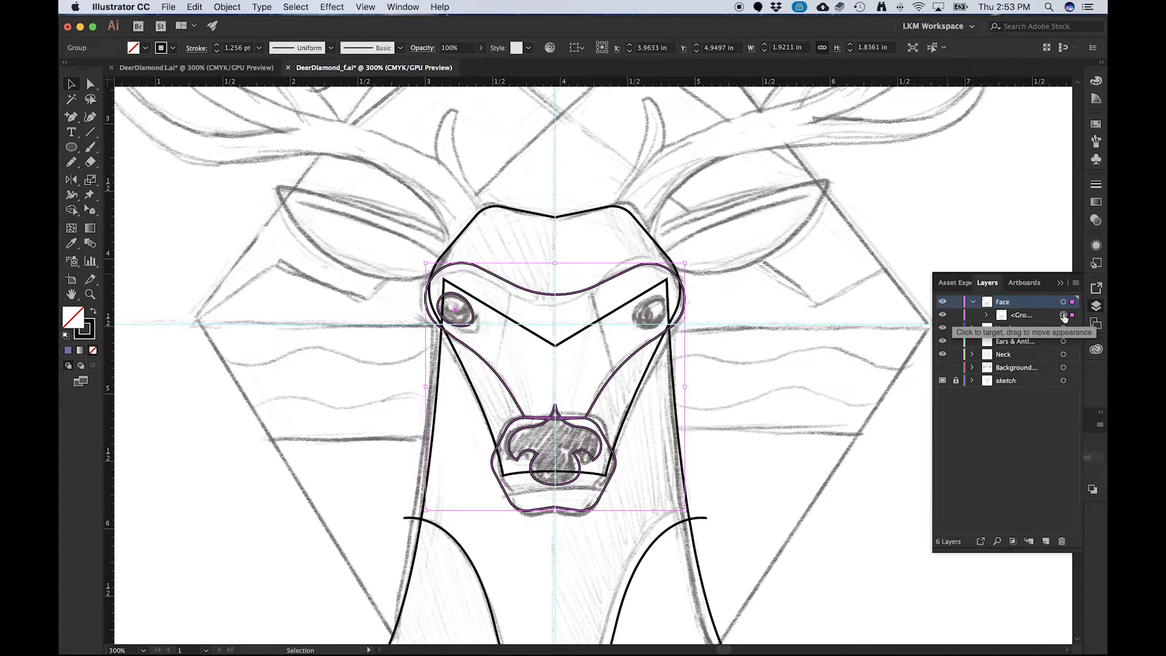
mouse_move(468, 632)
key(super+shift+g)
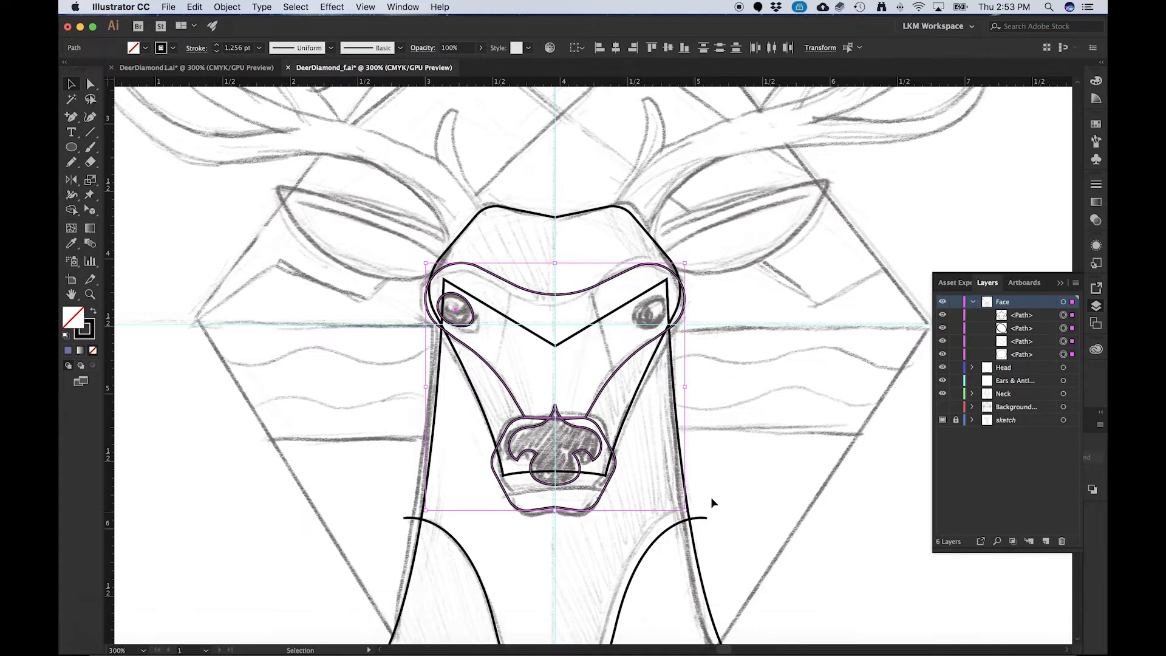
- Deselect the facial features, collapse the Face layer and make the ears and antlers layer active
click(886, 276)
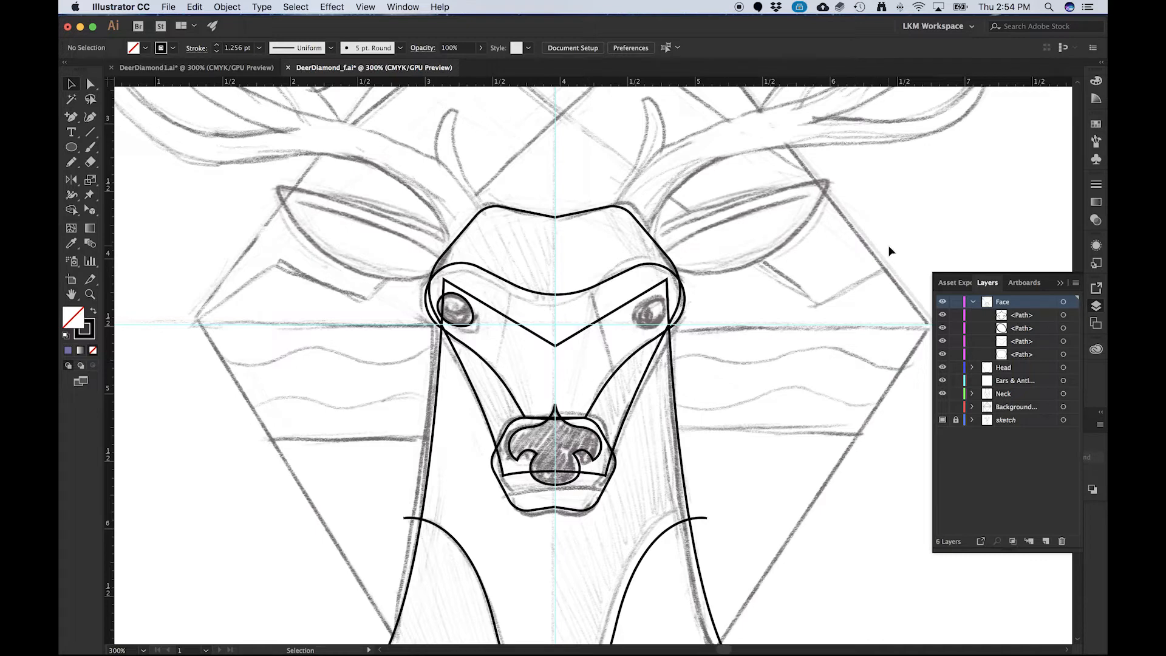
click(974, 303)
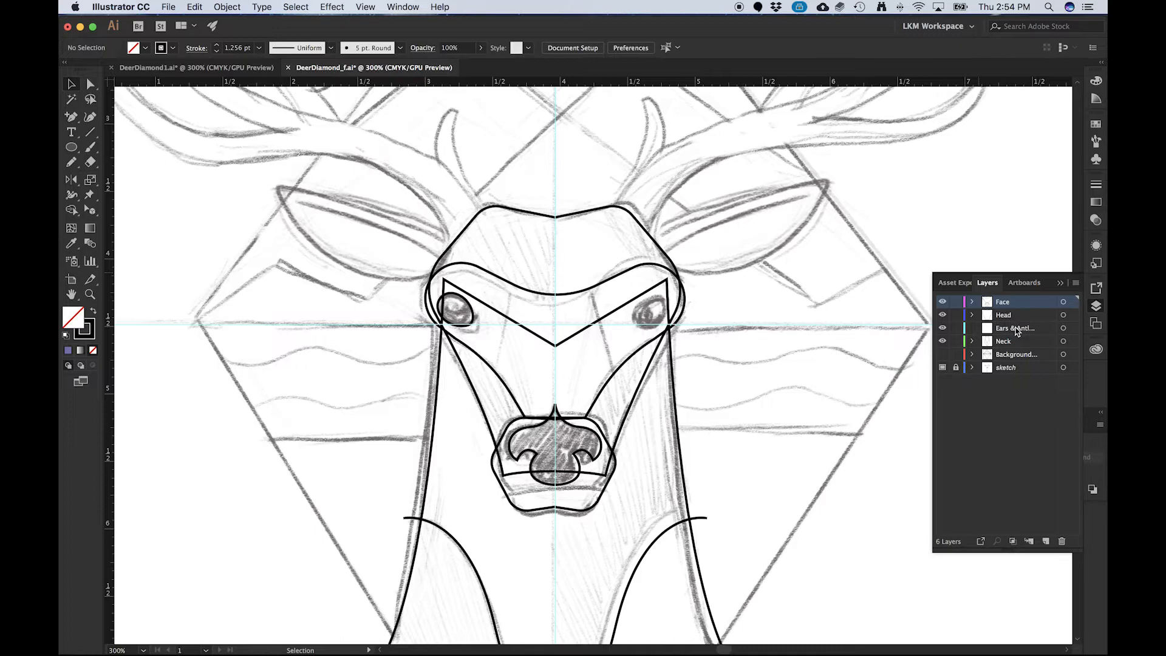
click(1016, 330)
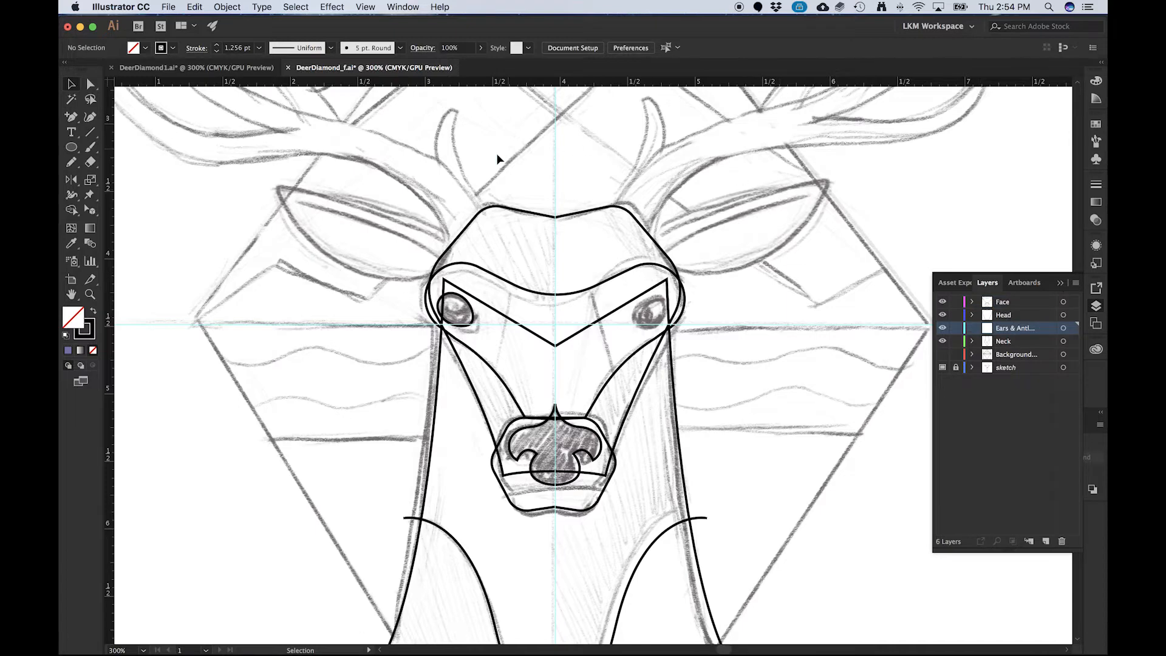
- Try to trace the left ear with the Pen tool as a closed outline tucked under the head's edge
drag(389, 214, 495, 271)
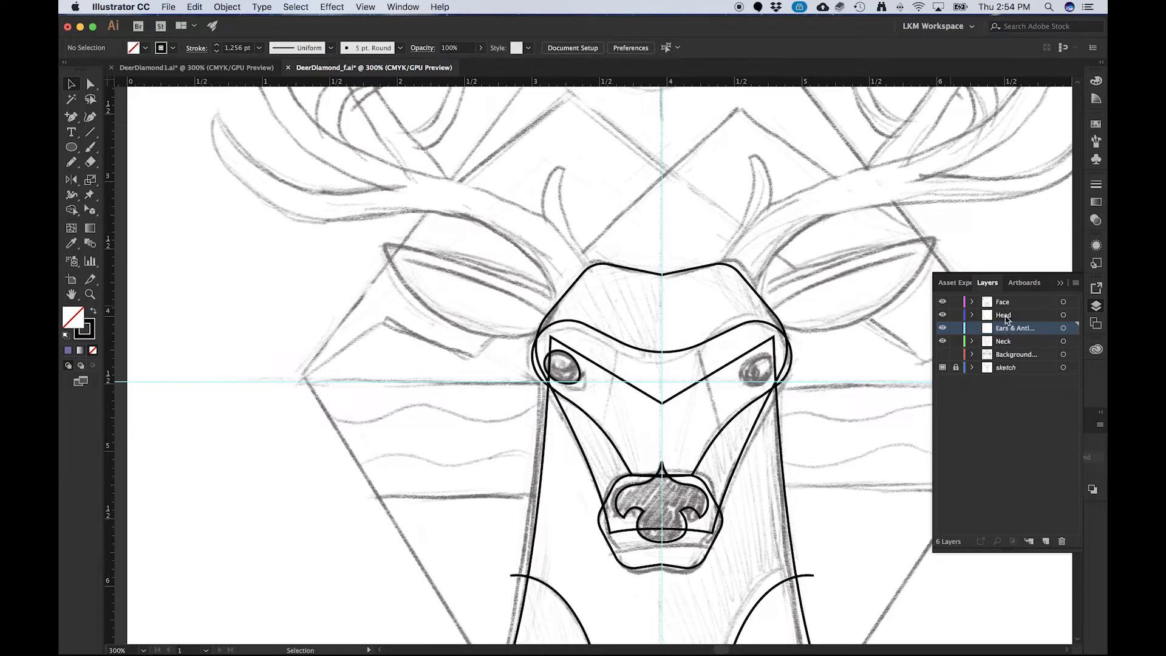
key(p)
click(572, 306)
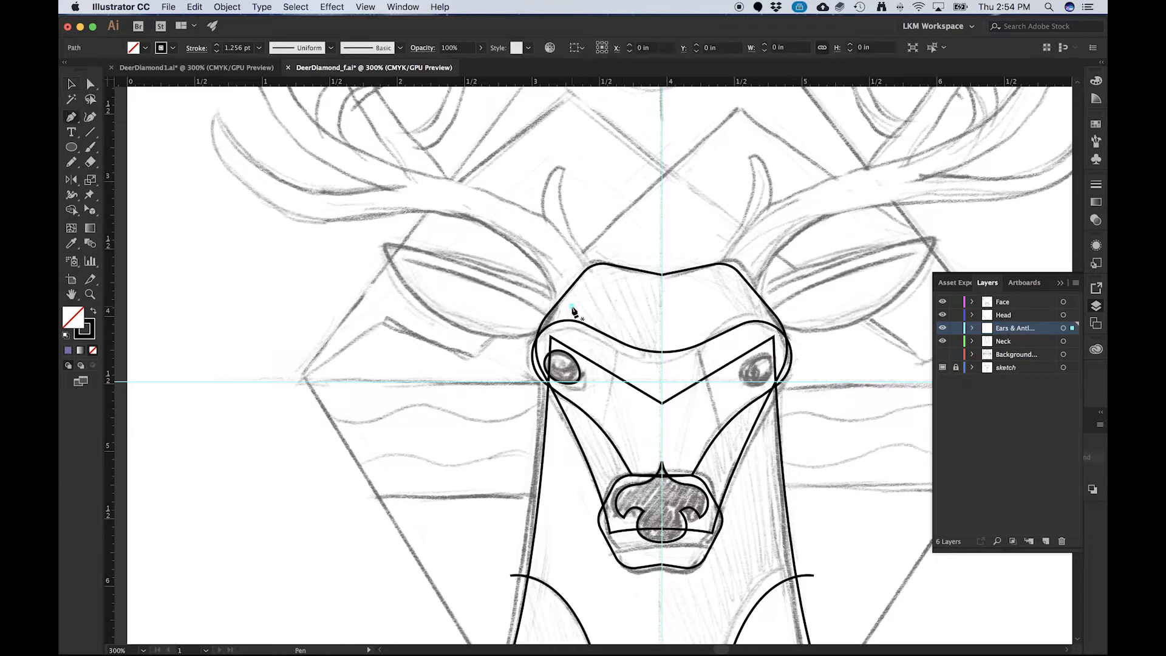
drag(385, 244, 232, 221)
click(385, 245)
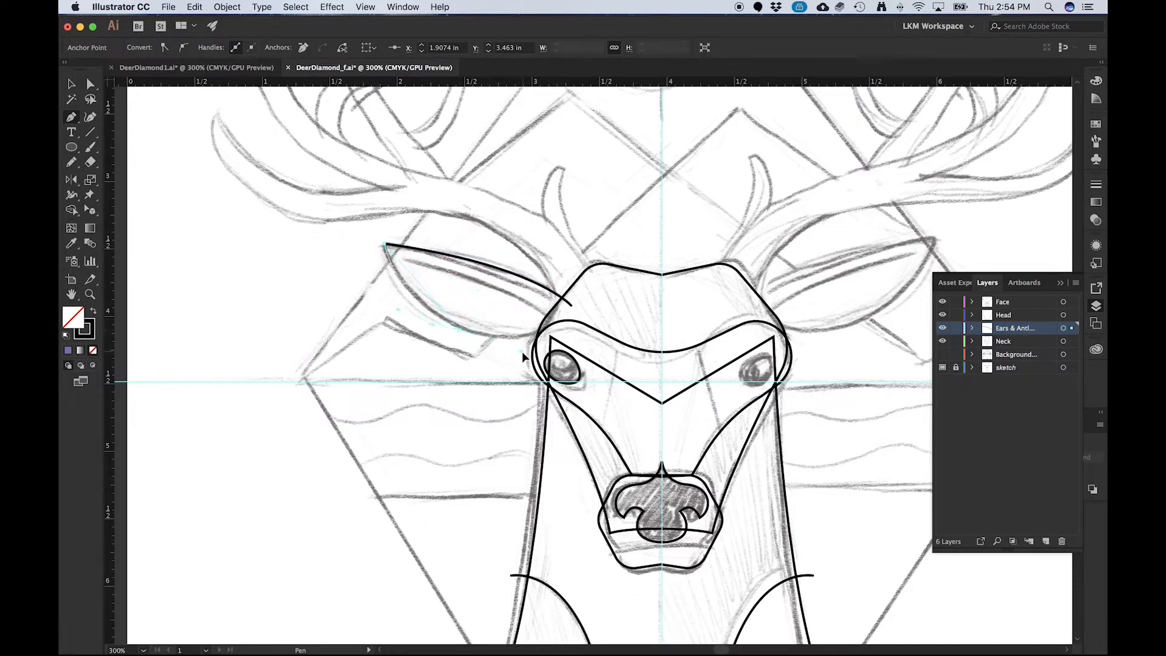
drag(522, 352, 527, 352)
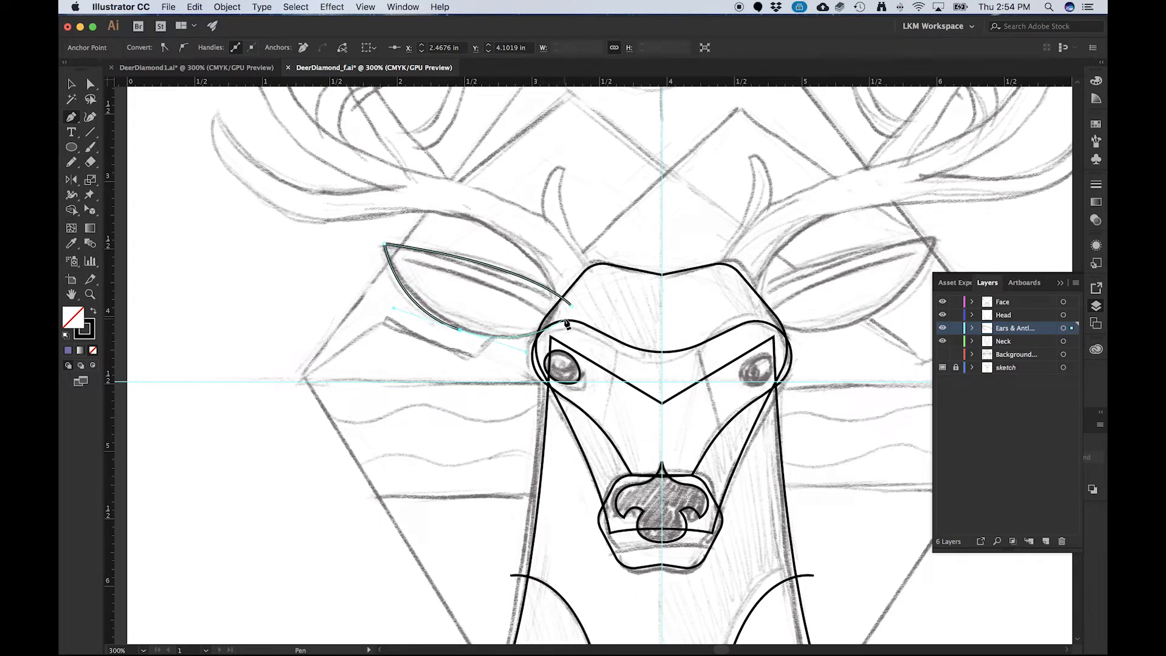
click(566, 321)
click(571, 306)
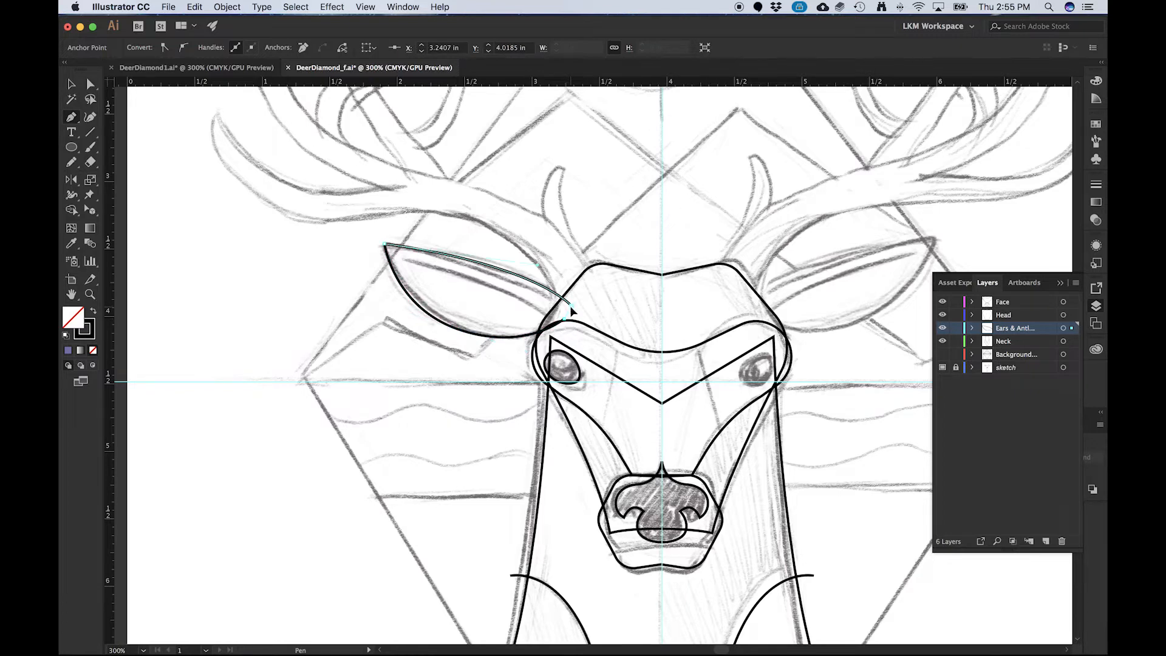
key(v)
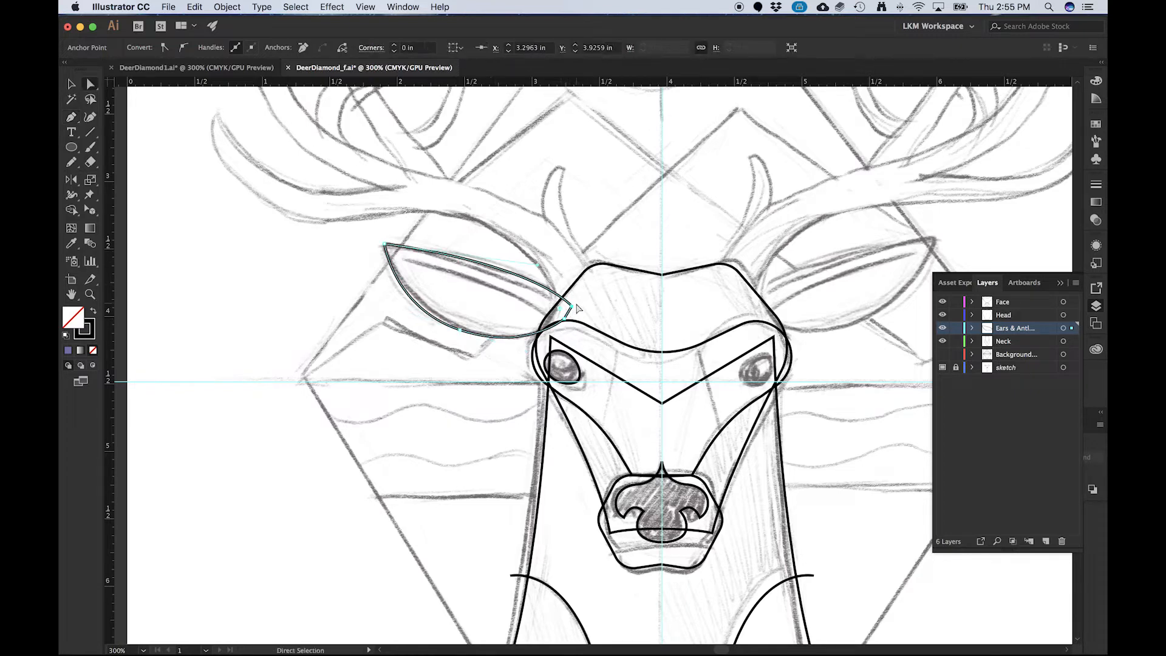
- Undo the left ear outline back to its starting anchor point
key(super+z)
key(super+z)
key(super+z)
key(super+z)
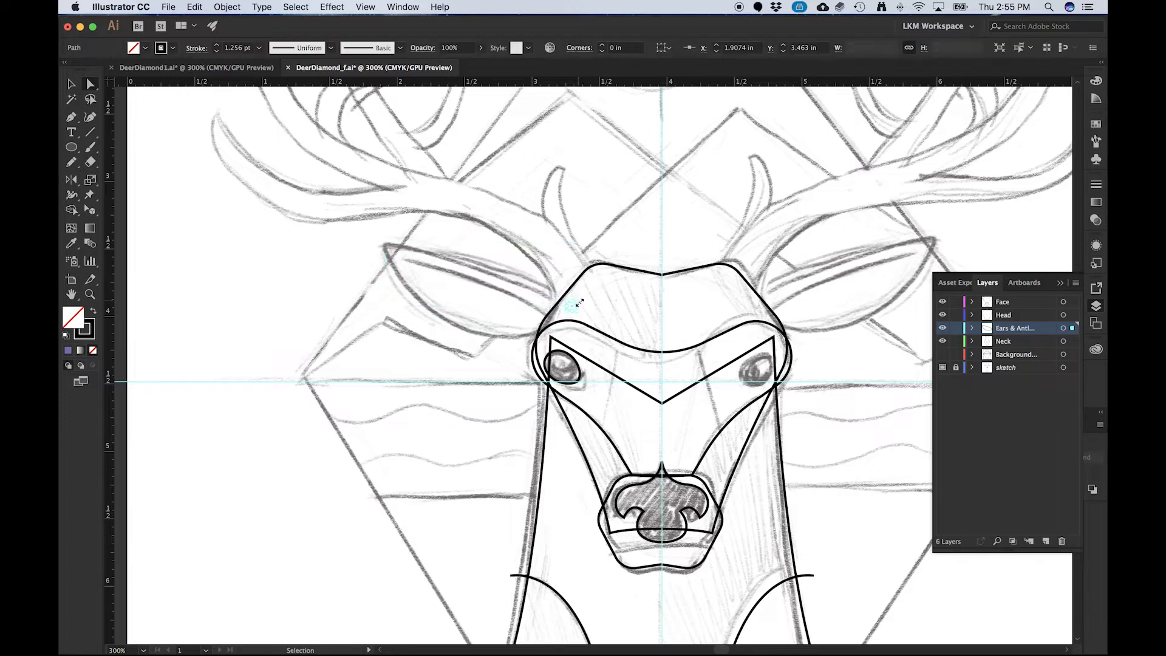
- Retrace the sketched left ear as a closed Pen path overlapping the head, about 1.37 in wide and 0.66 in high
key(p)
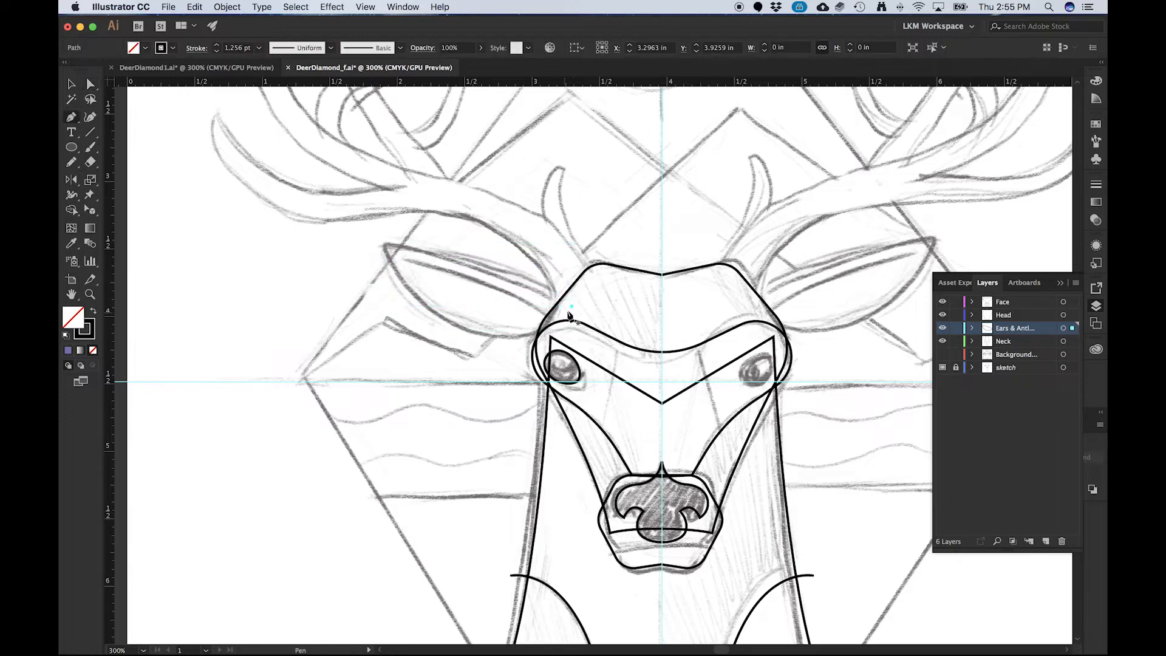
click(571, 307)
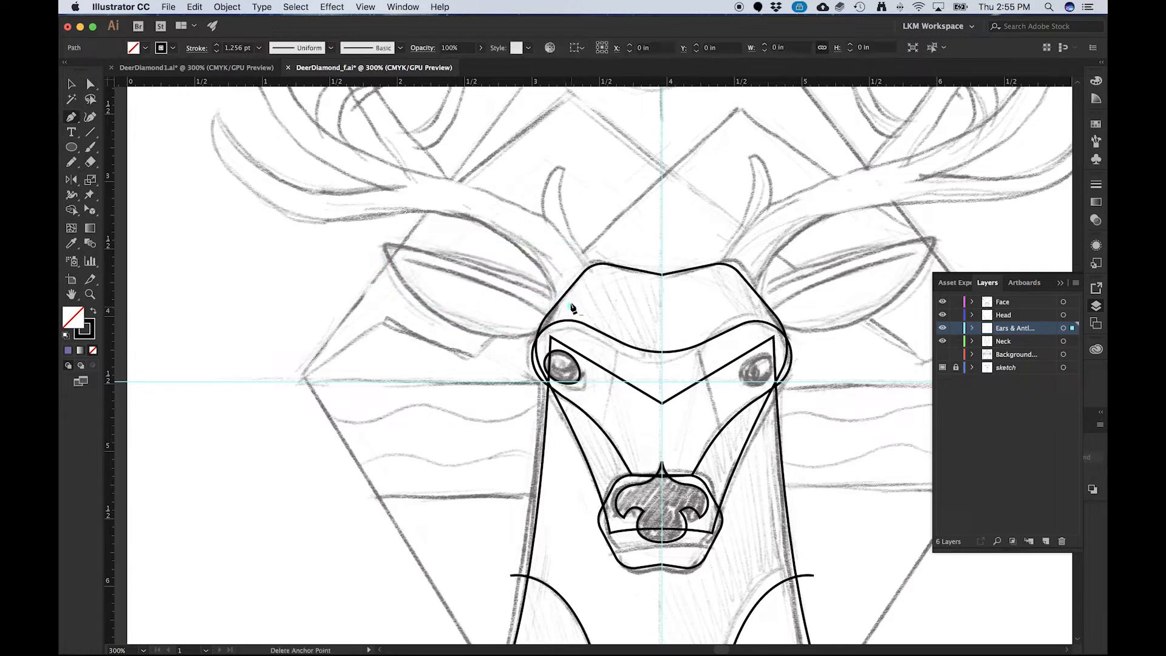
drag(385, 246, 297, 240)
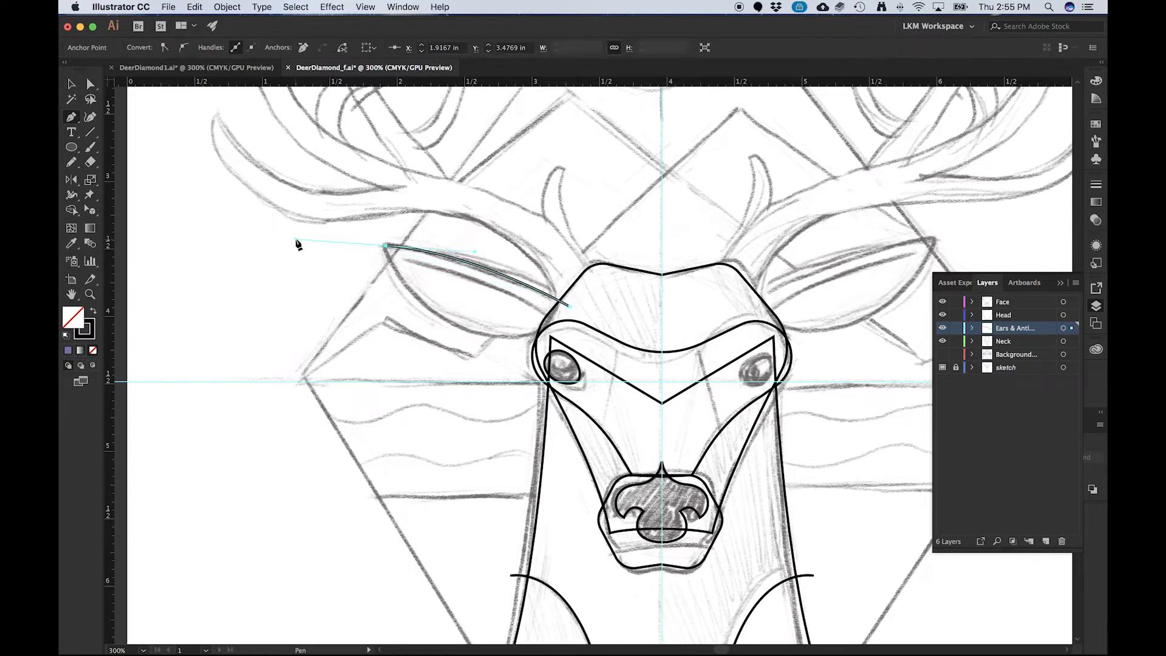
click(385, 247)
super+click(460, 331)
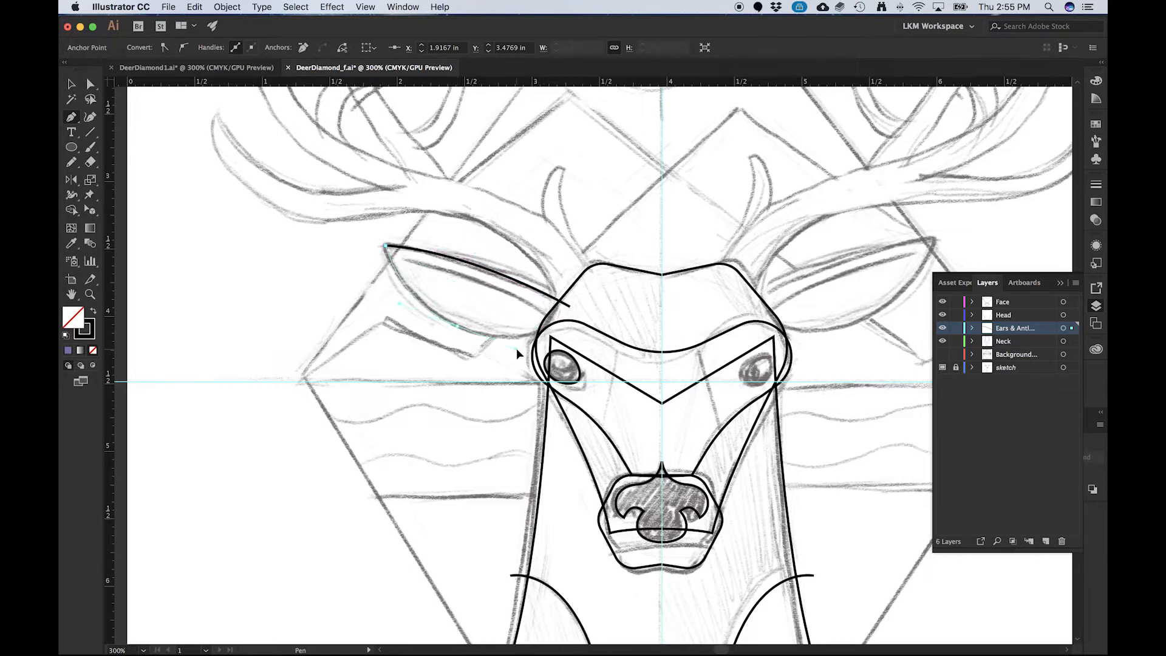
drag(518, 349, 519, 349)
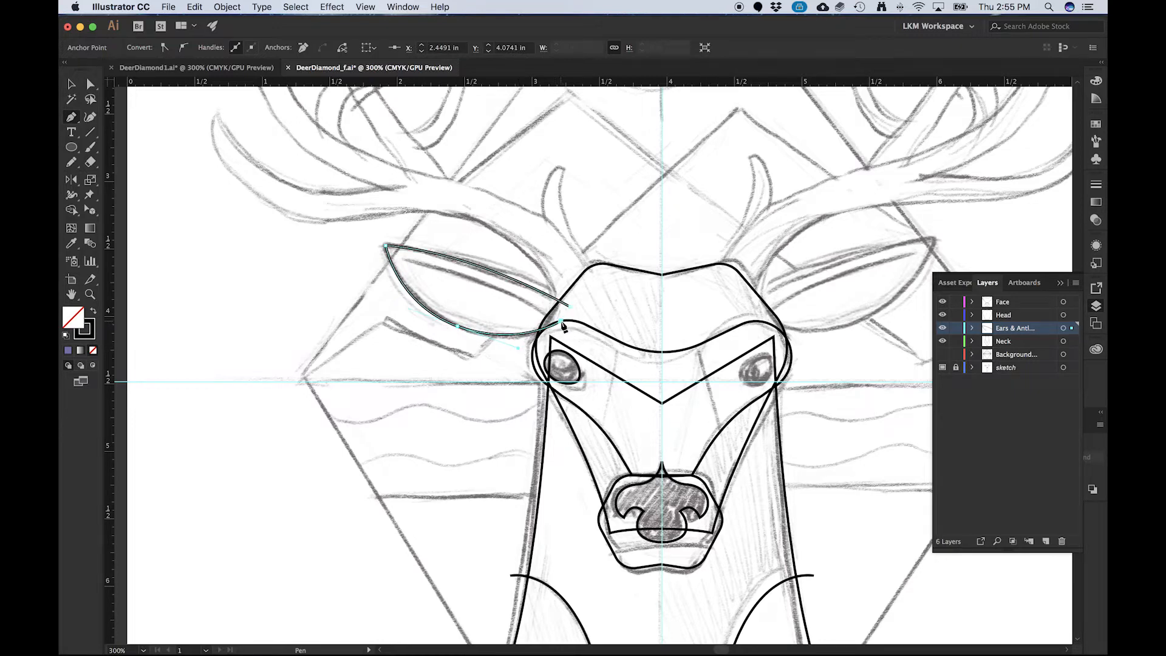
click(561, 321)
click(571, 309)
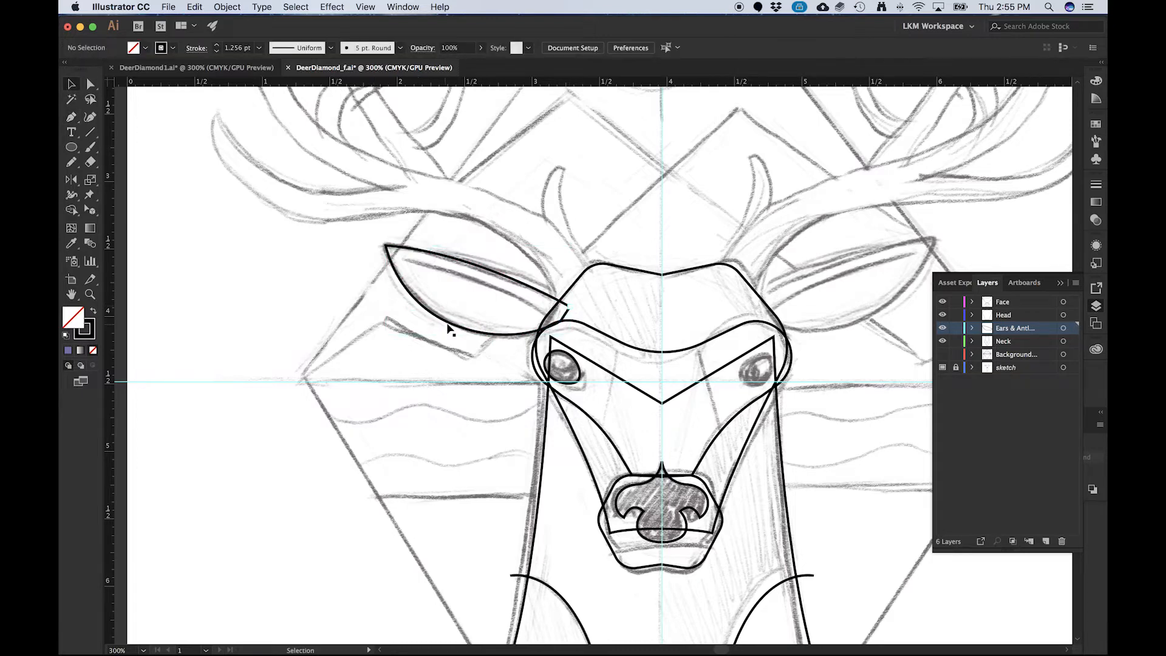
drag(447, 325, 447, 325)
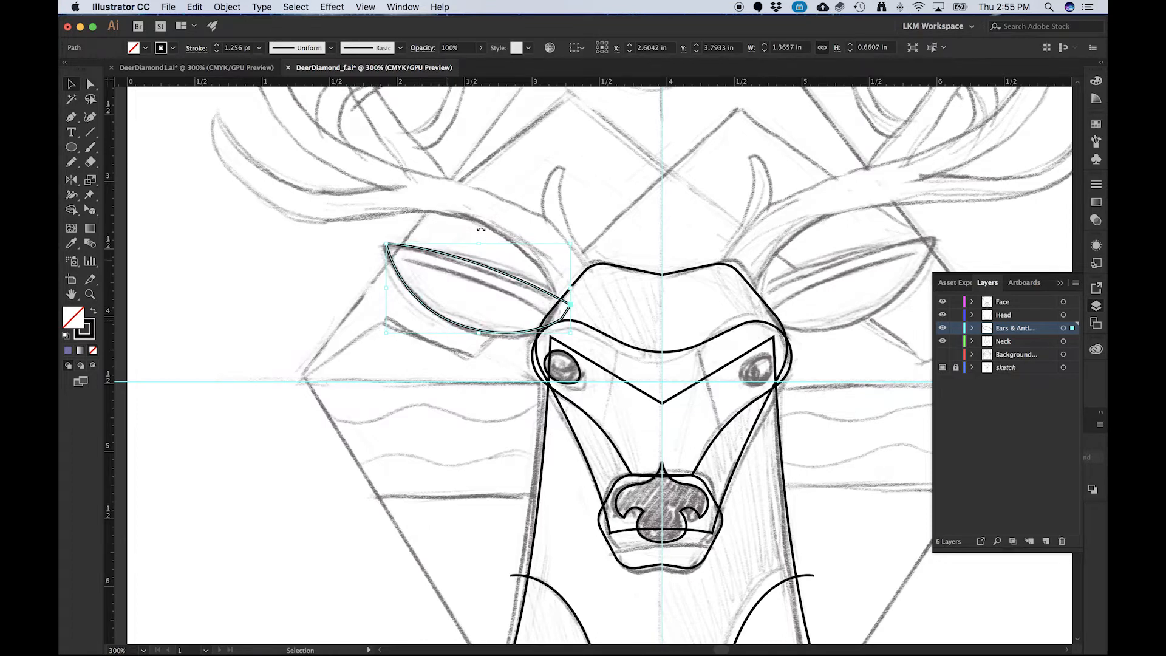
- Examine the left ear's upper shape in the finished DeerDiamond1.ai artwork, then return to DeerDiamond_f.ai
click(264, 72)
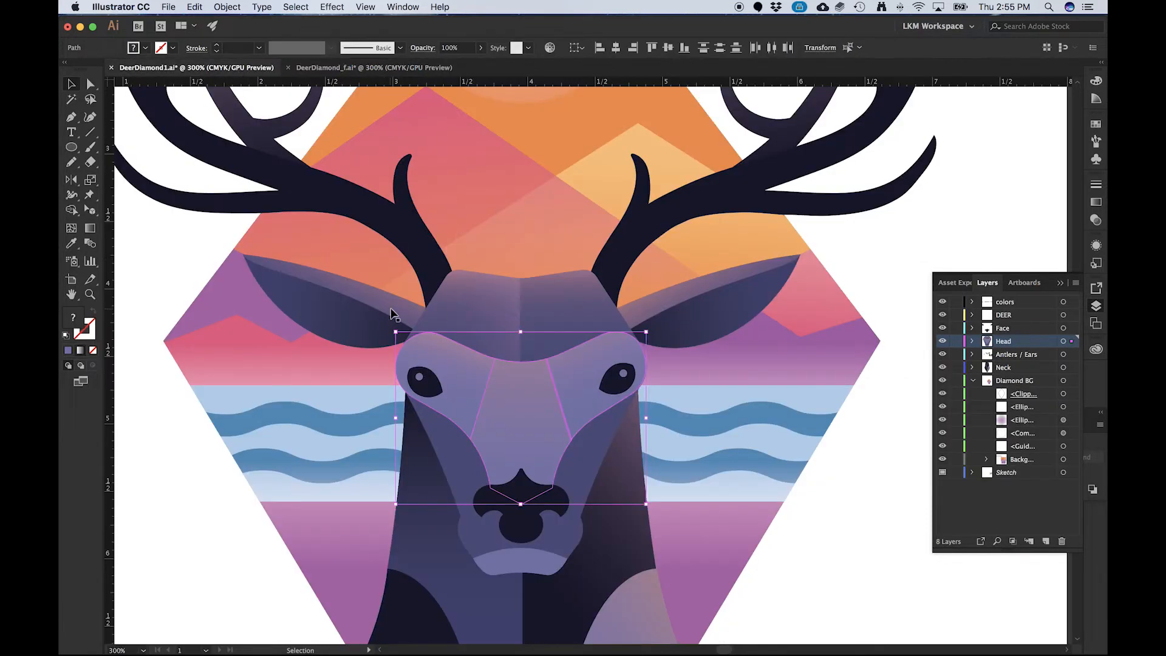
click(359, 330)
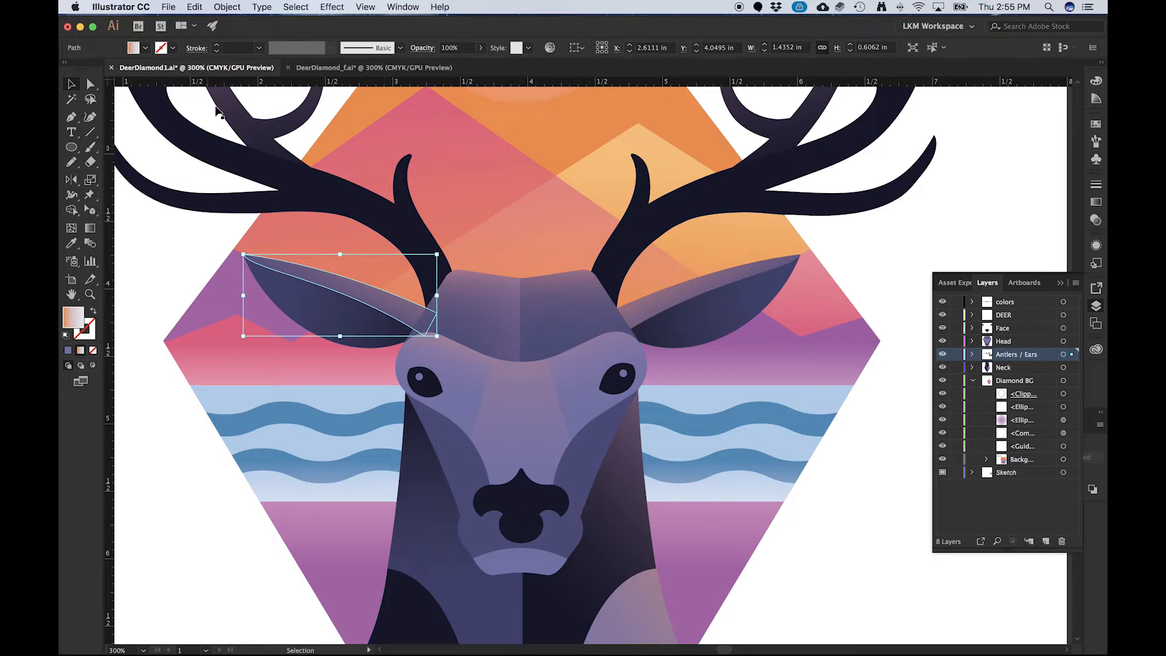
click(328, 68)
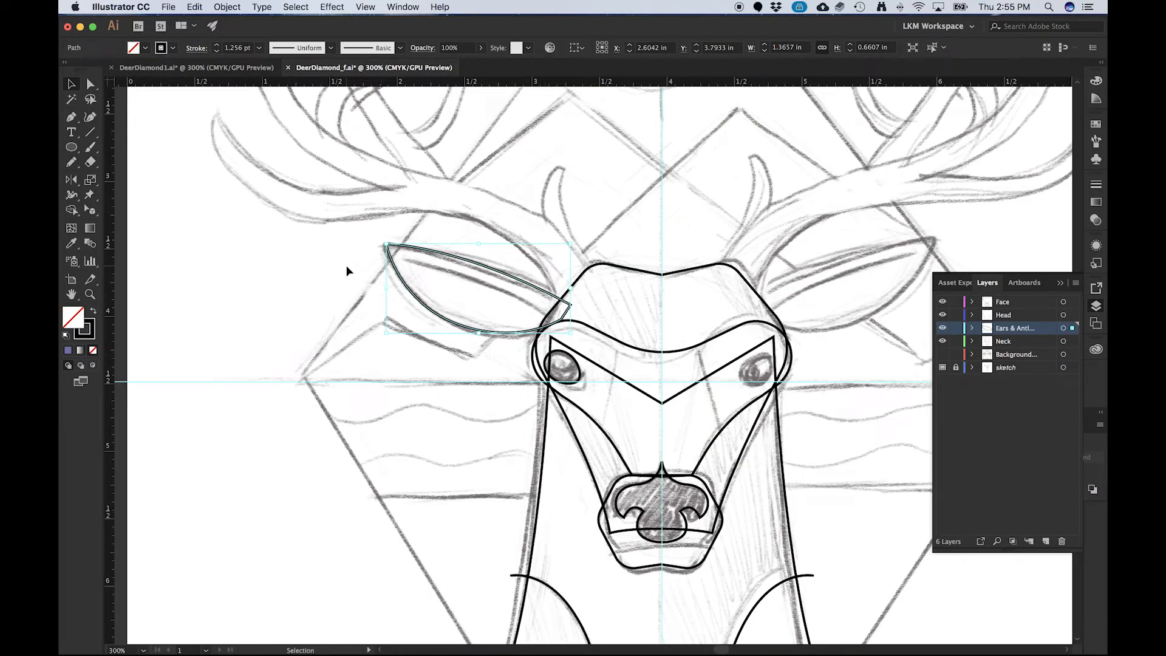
- Try a curvy freehand Pencil stroke about 2.77 in wide above the head, then undo it
click(339, 286)
click(418, 306)
key(super+minus)
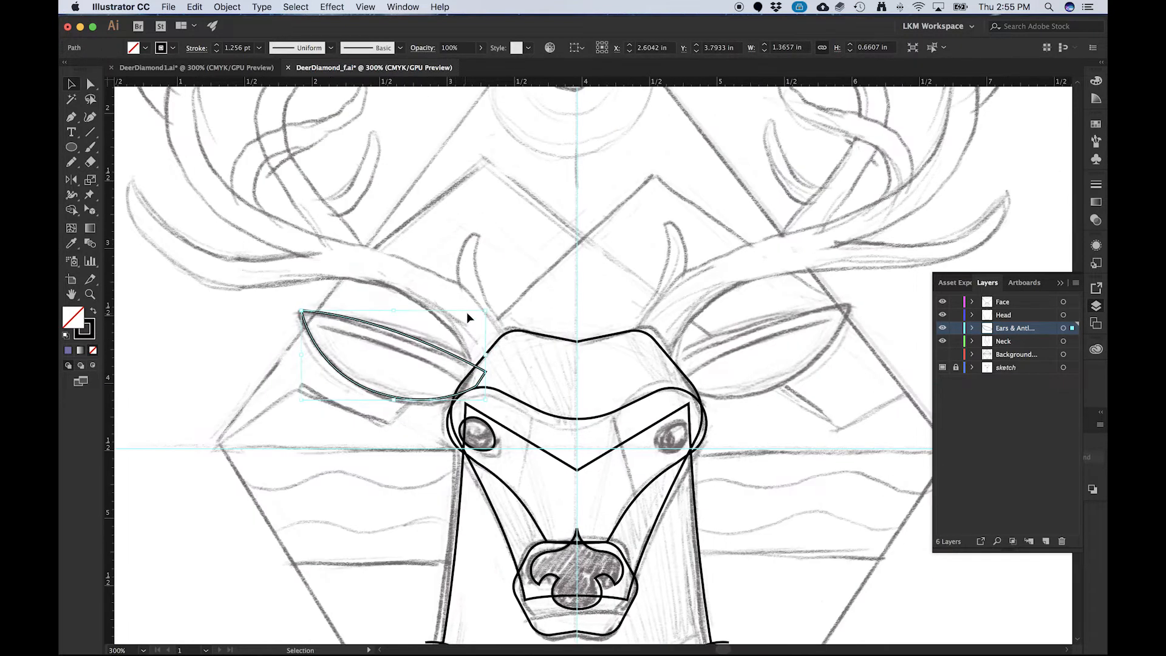
scroll(322, 157, up, 3)
scroll(322, 157, left, 2)
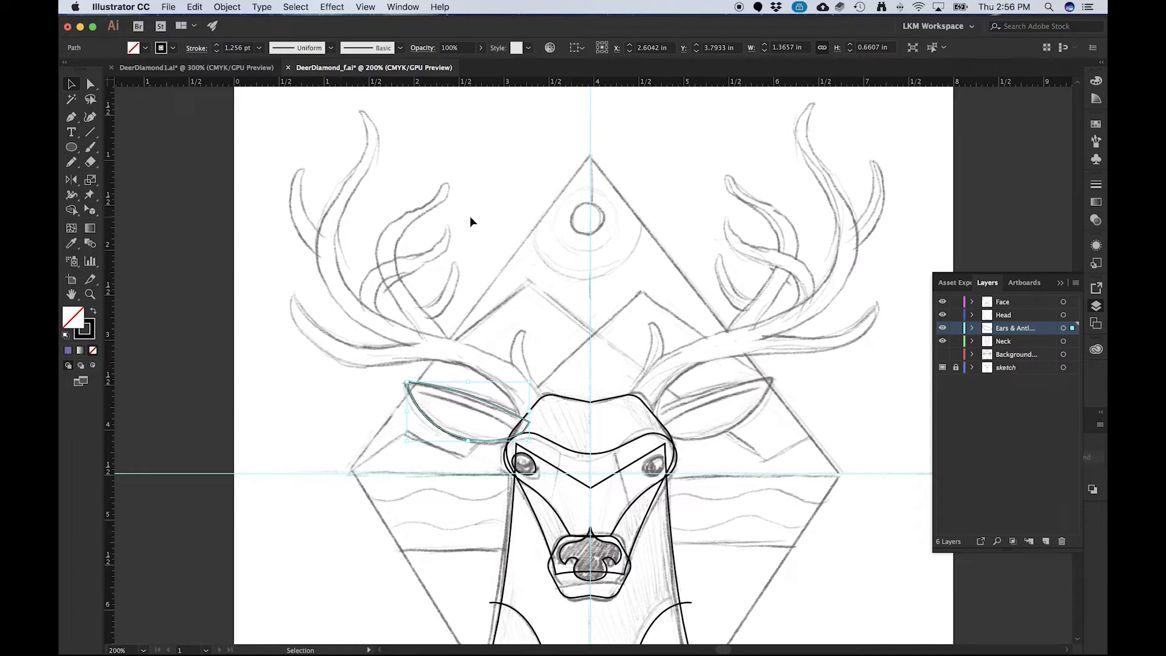
click(300, 292)
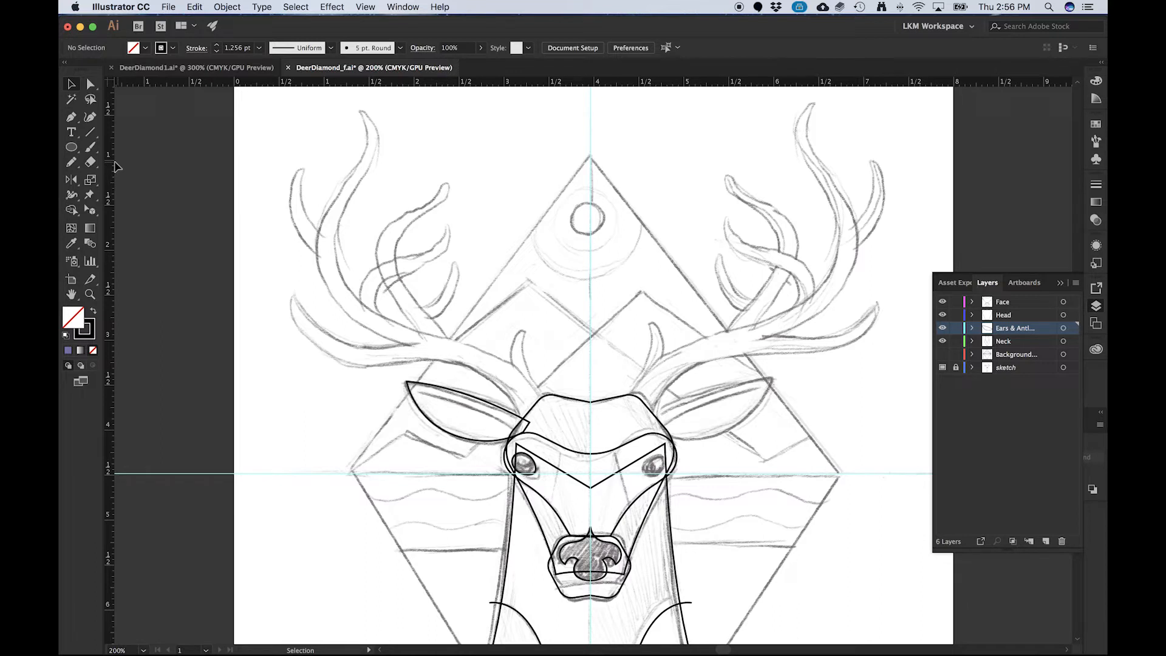
click(73, 163)
drag(519, 164, 662, 168)
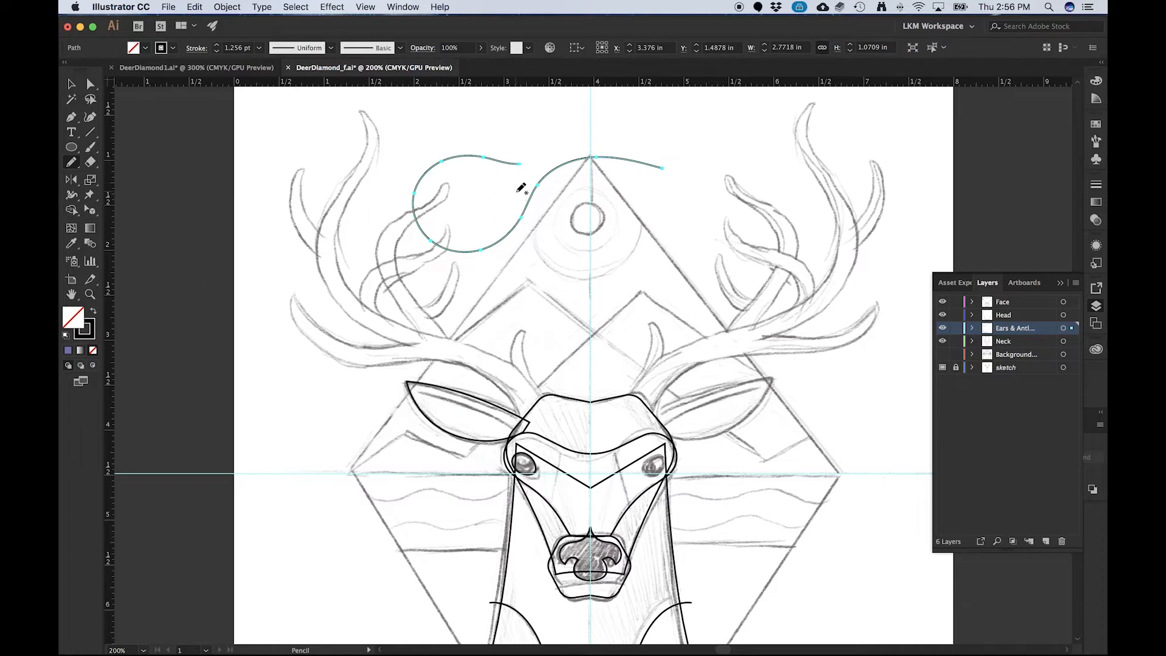
key(super+z)
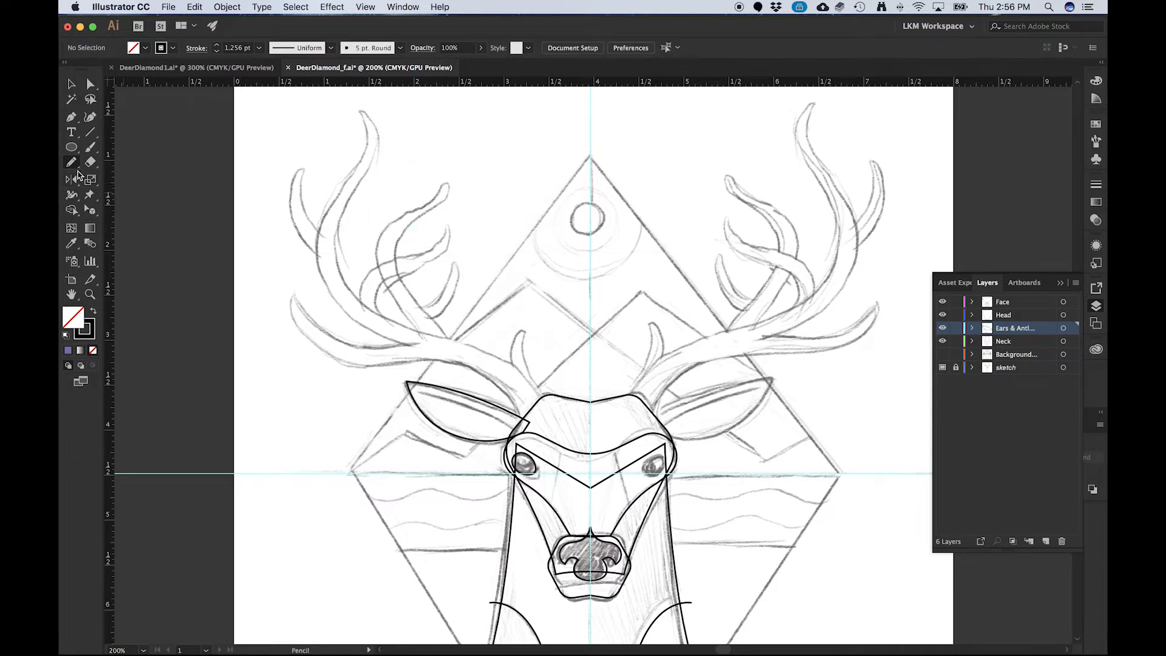
- Confirm the Pencil options with fidelity at Smooth and trace the left antler's main beam, about 2.37 in wide and 3.39 in high
double_click(71, 164)
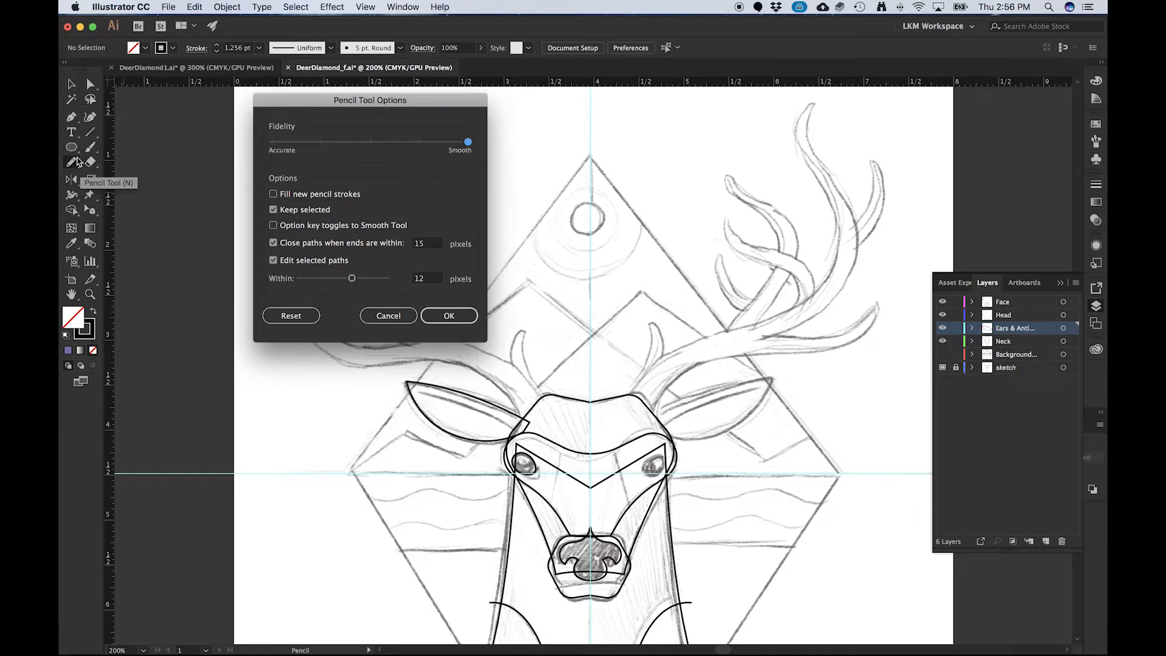
drag(358, 107, 510, 107)
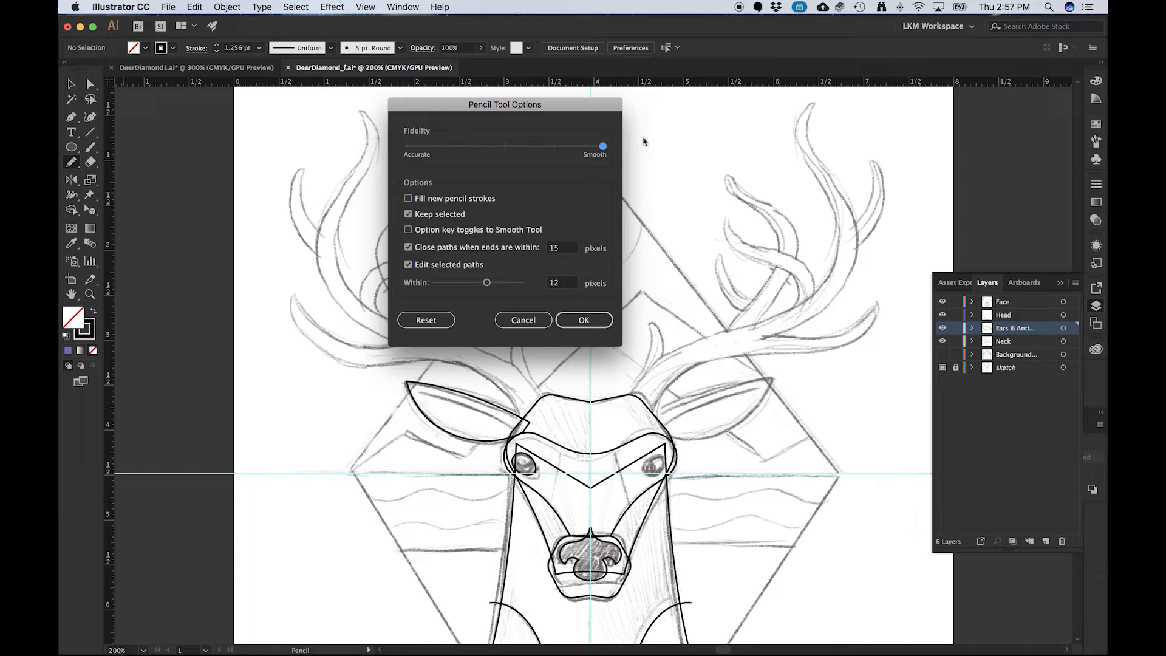
click(584, 321)
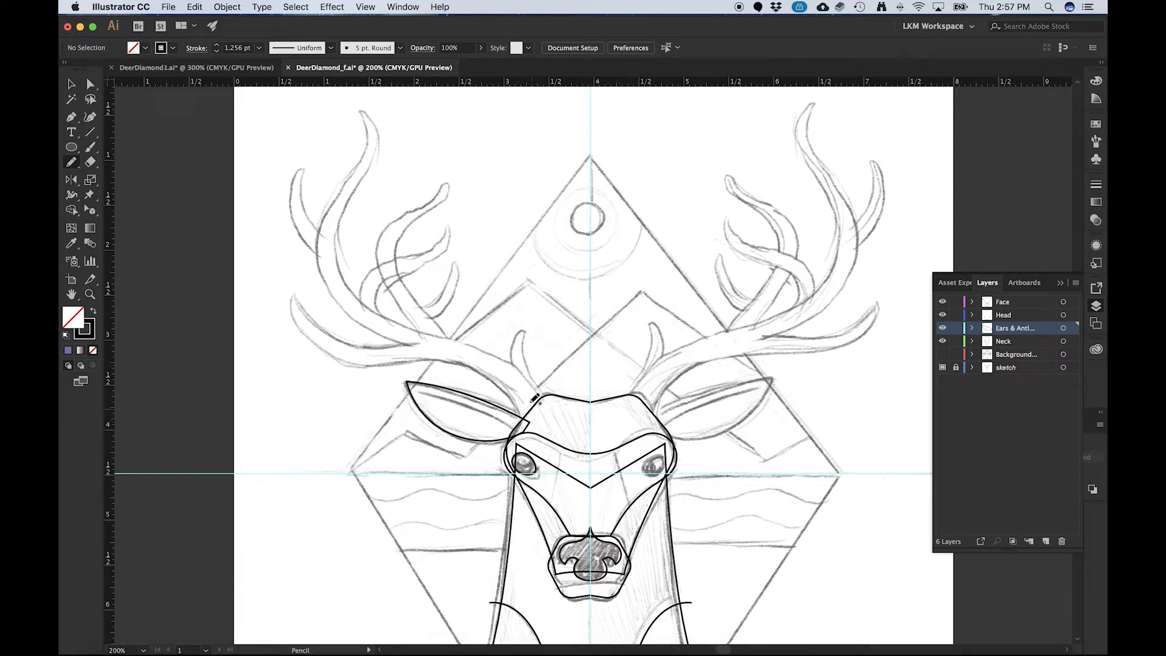
mouse_move(396, 323)
mouse_down()
mouse_move(360, 308)
mouse_move(321, 250)
mouse_move(374, 146)
mouse_move(354, 110)
mouse_up()
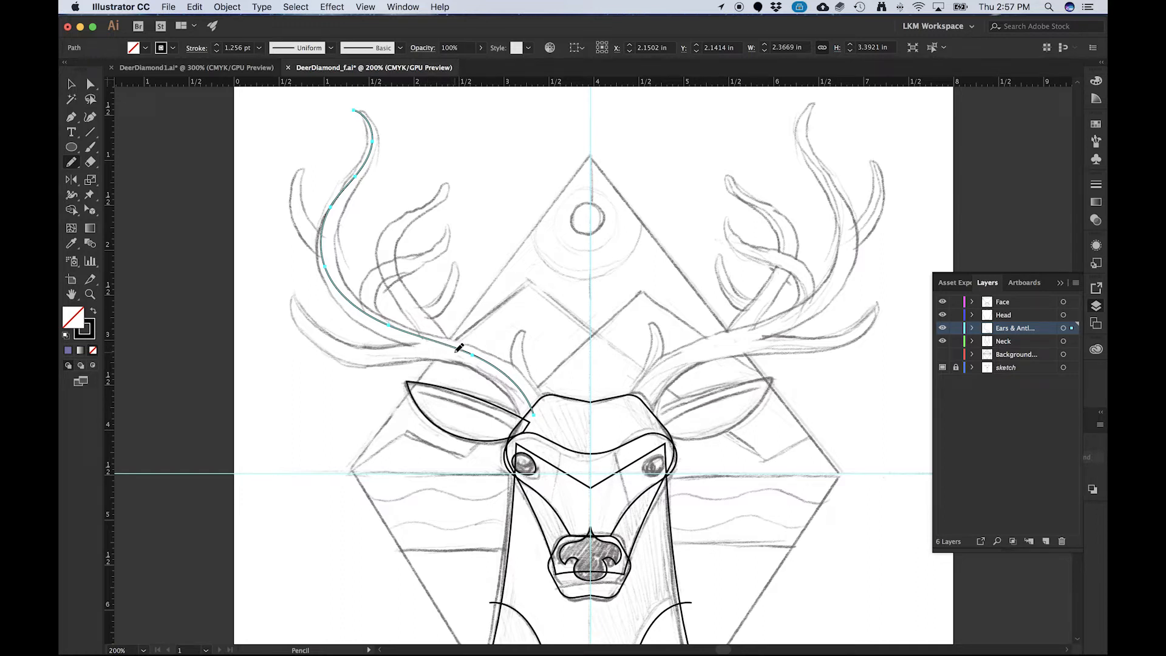
drag(457, 351, 398, 355)
drag(317, 331, 299, 303)
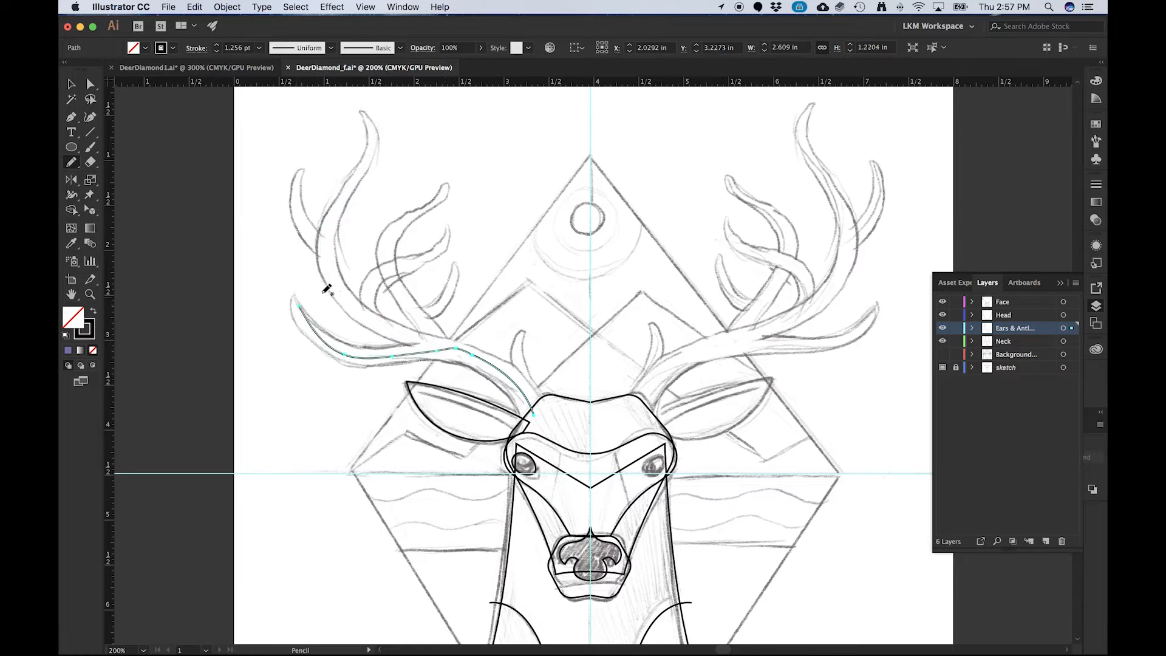
key(super+z)
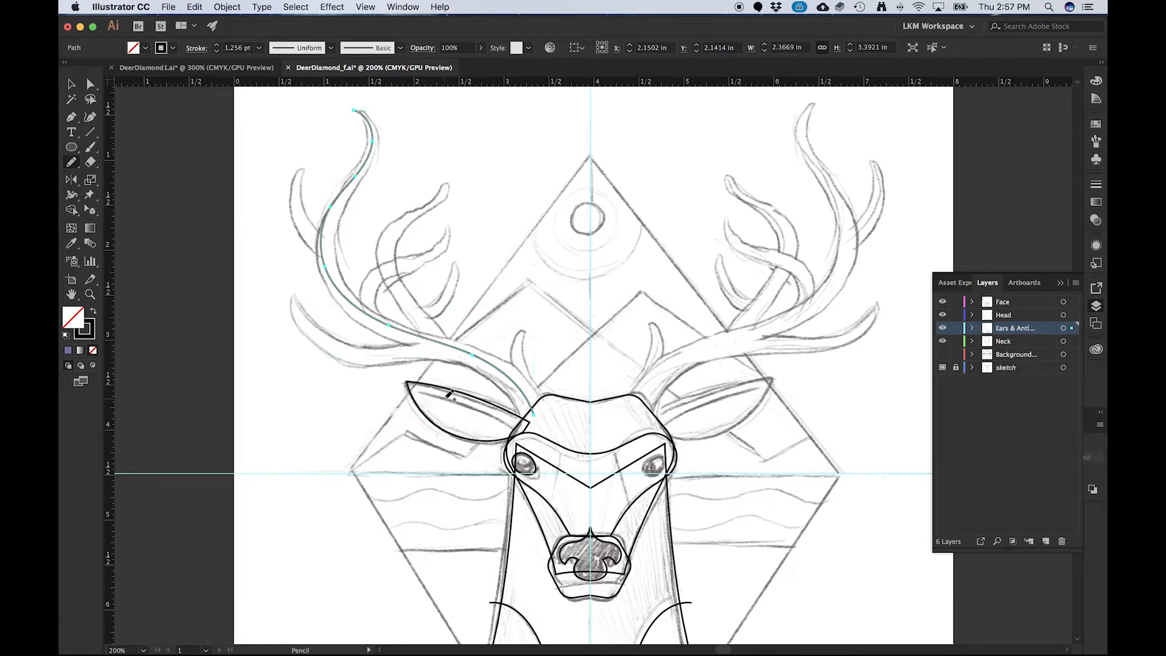
- Deselect the main beam and trace the left antler's lower outer tine, about 1.76 in wide, and inner branch, about 1.82 in high, with the Pencil
key(v)
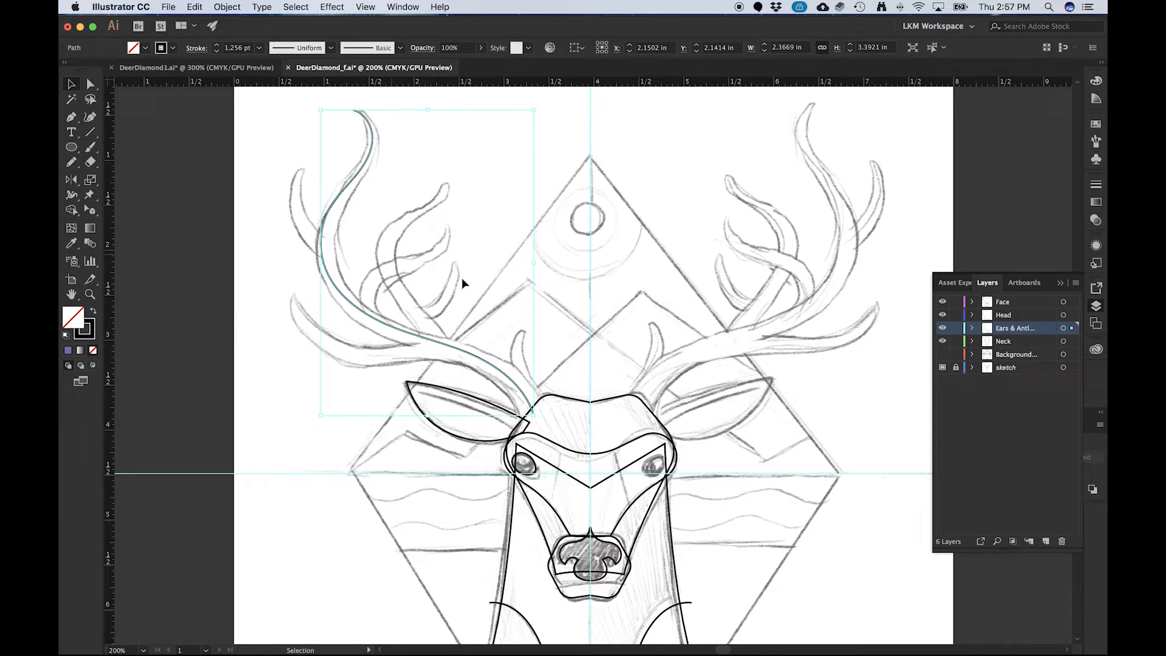
click(271, 274)
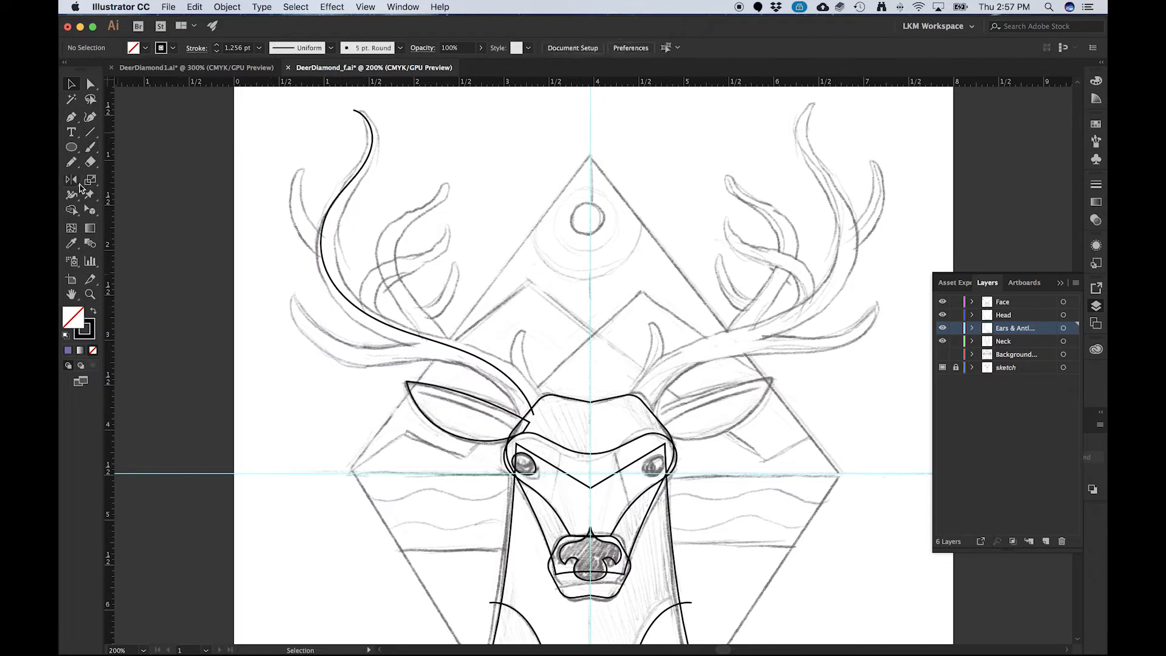
click(72, 162)
mouse_move(459, 354)
mouse_down()
mouse_move(362, 357)
mouse_move(319, 345)
mouse_move(298, 305)
mouse_up()
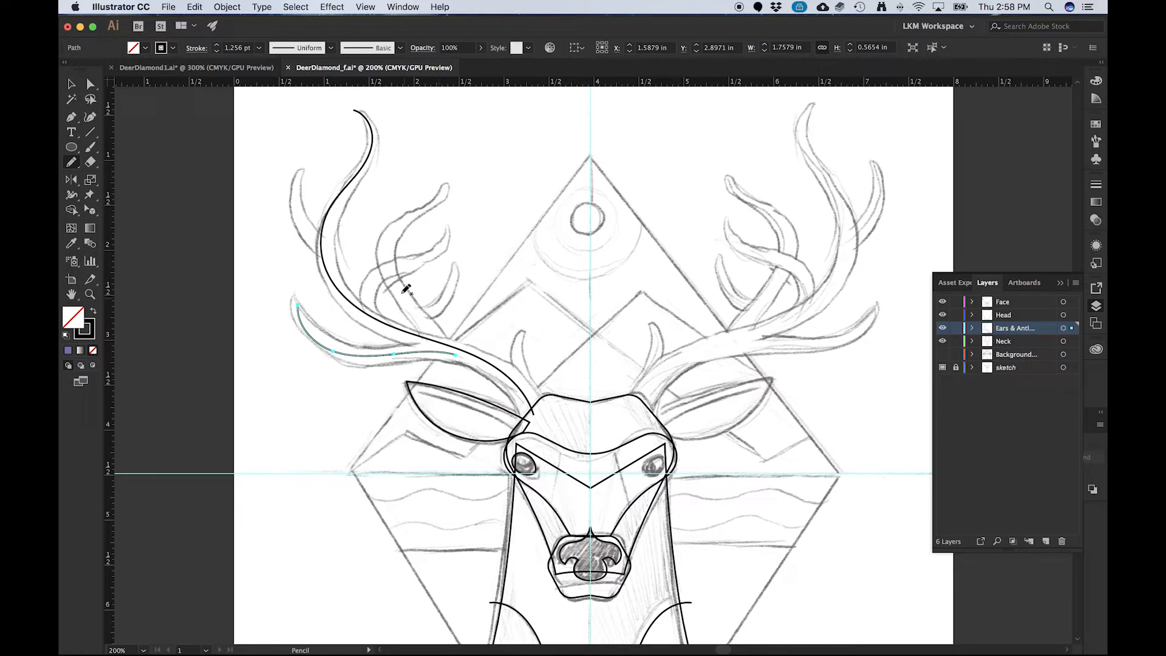
drag(442, 336, 443, 175)
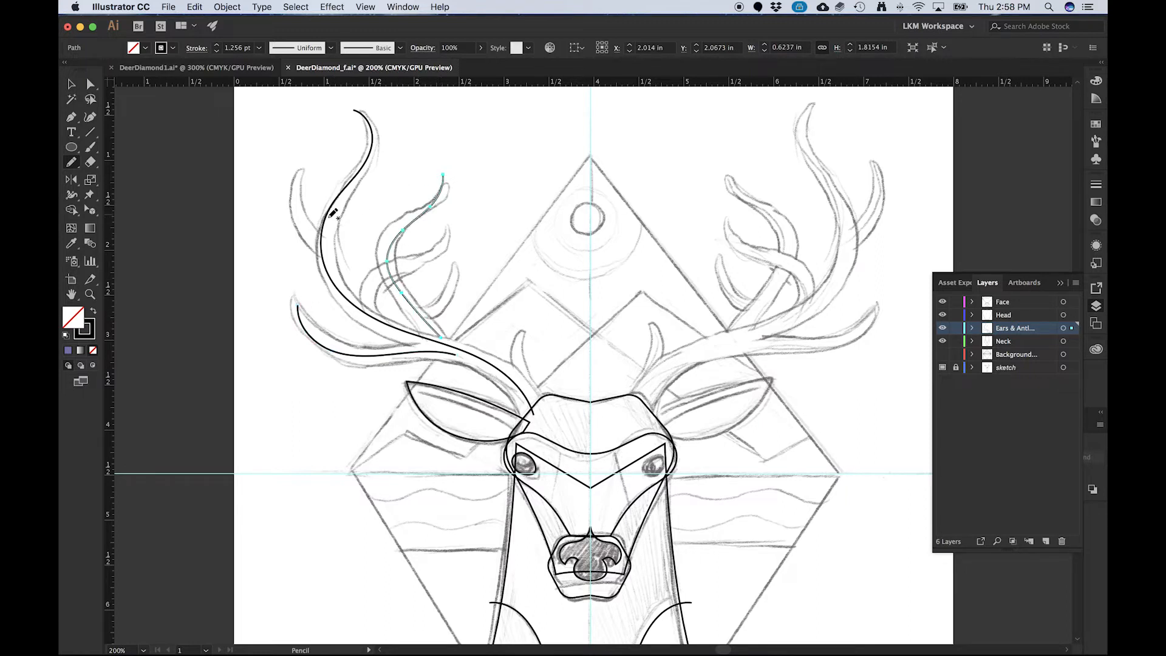
- Trace the left antler's upper outer tine about 0.75 in high, two inner tines about 0.62 and 0.99 in high, and brow tine about 0.66 in high
mouse_move(316, 243)
mouse_down()
mouse_move(294, 217)
mouse_move(299, 175)
mouse_up()
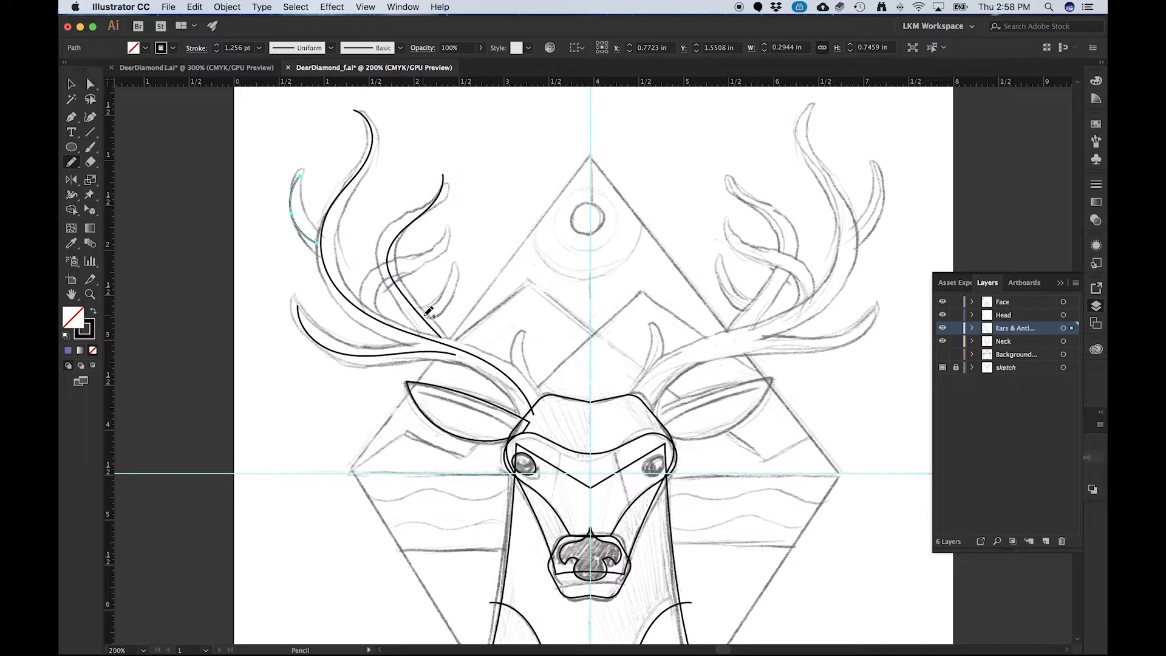
mouse_move(426, 316)
mouse_down()
mouse_move(453, 281)
mouse_move(451, 260)
mouse_up()
mouse_move(375, 311)
mouse_down()
mouse_move(390, 268)
mouse_move(432, 252)
mouse_move(447, 222)
mouse_up()
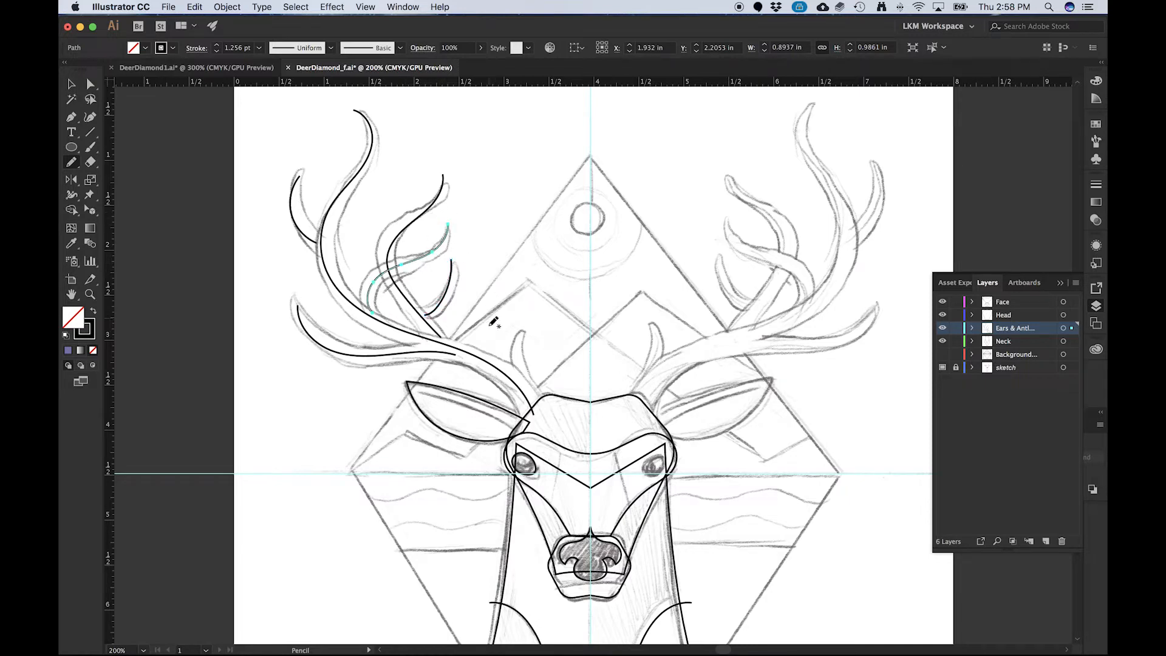
mouse_move(530, 391)
mouse_down()
mouse_move(518, 370)
mouse_move(525, 331)
mouse_up()
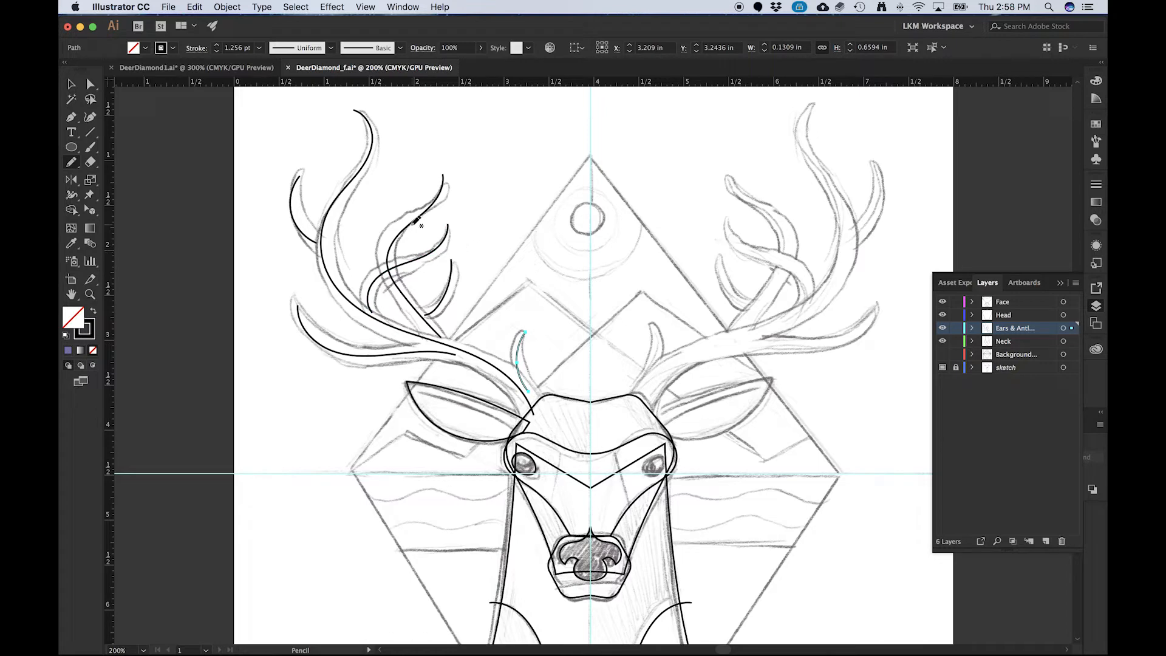
key(v)
click(219, 270)
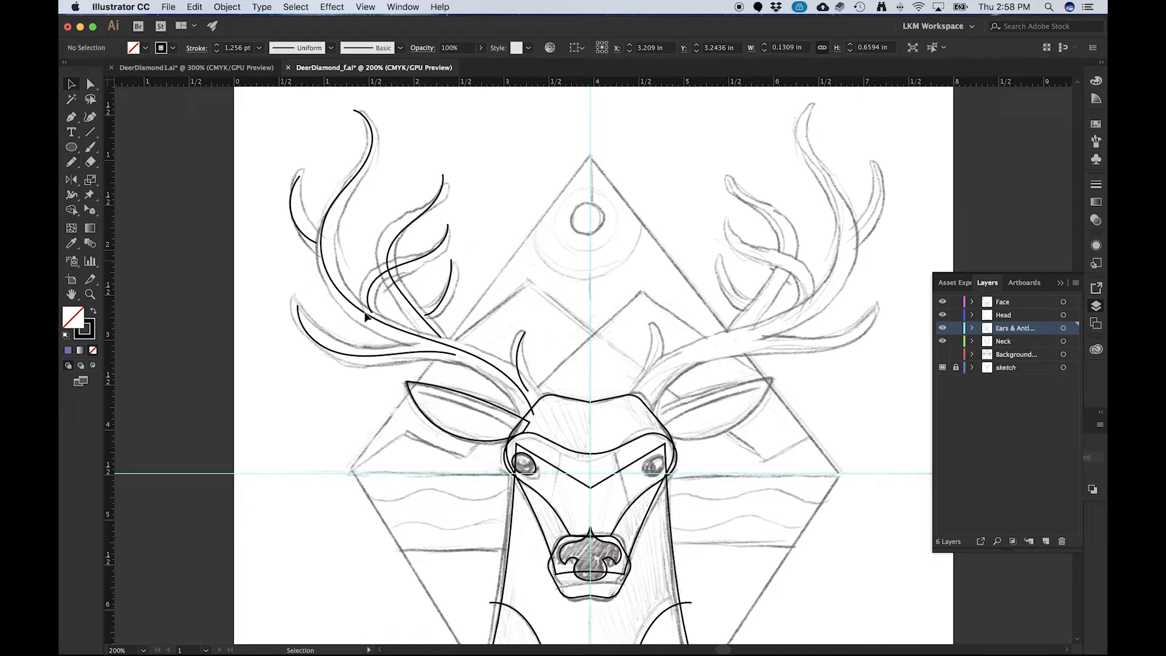
- Shift the left antler's main beam slightly toward the center, adjust its base anchor at the head, and nudge the brow tine onto the sketch
click(433, 353)
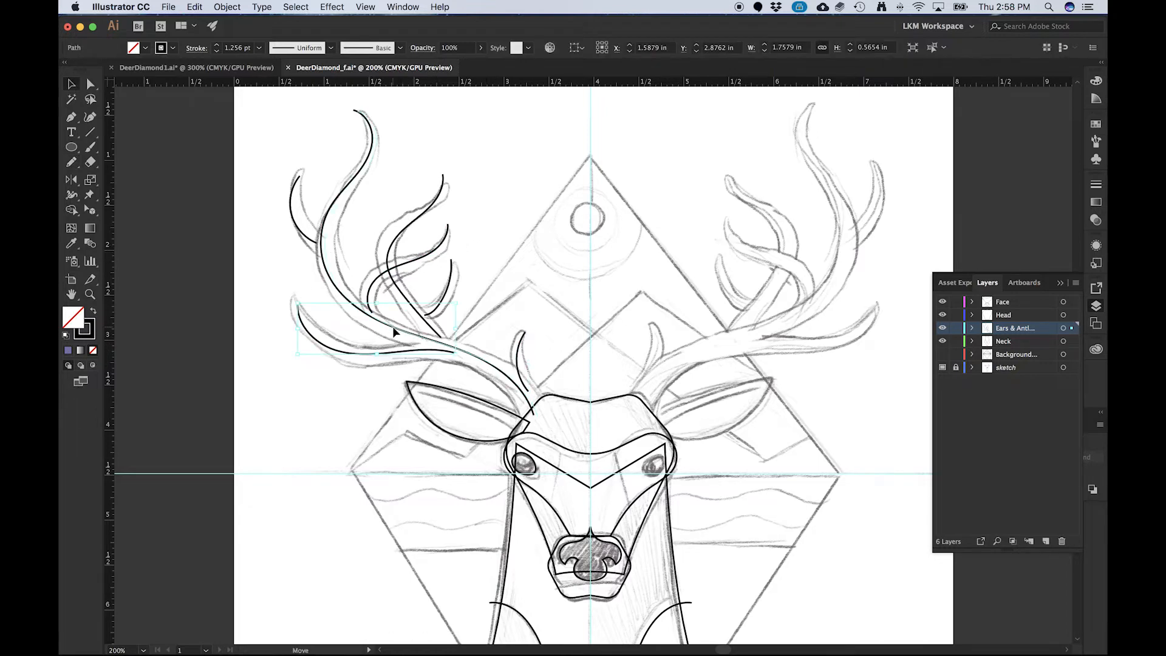
click(394, 331)
key(a)
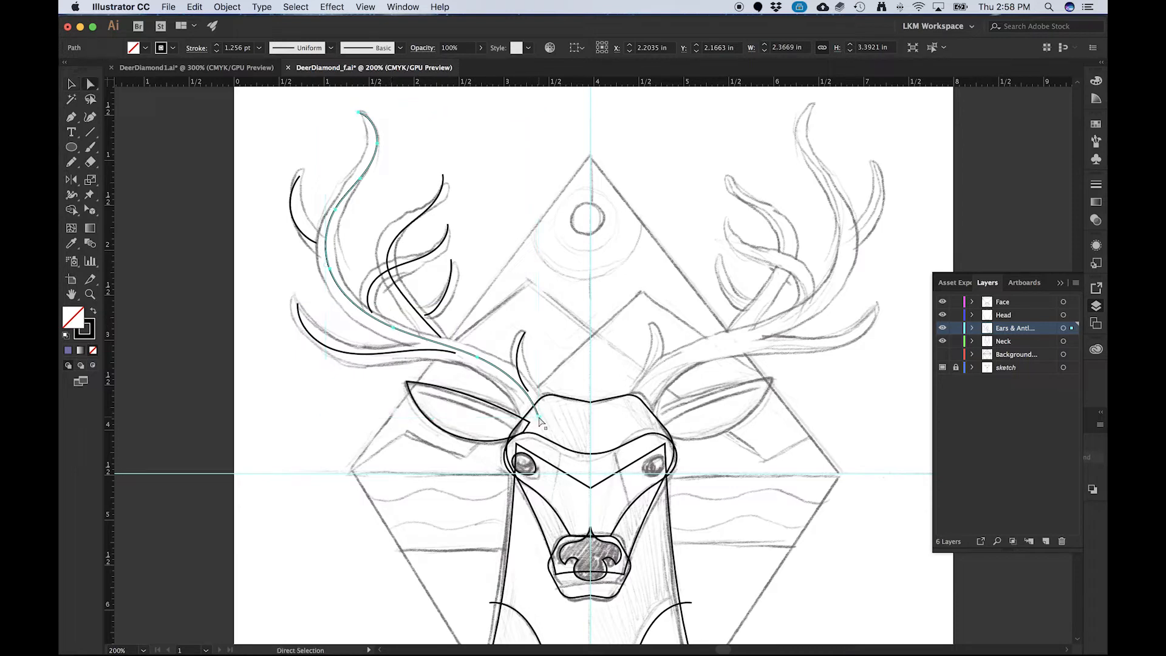
drag(538, 418, 536, 416)
key(v)
click(517, 350)
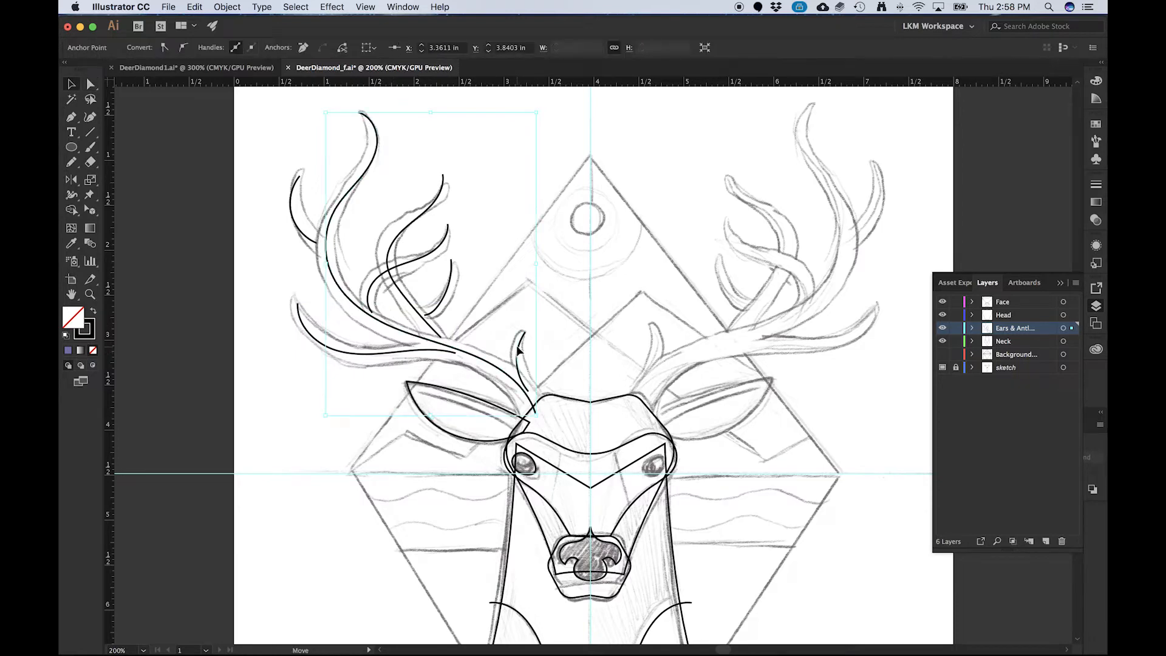
- Extend the inner end of the lower outer tine slightly so its anchor sits inside the antler's main beam
key(a)
click(463, 359)
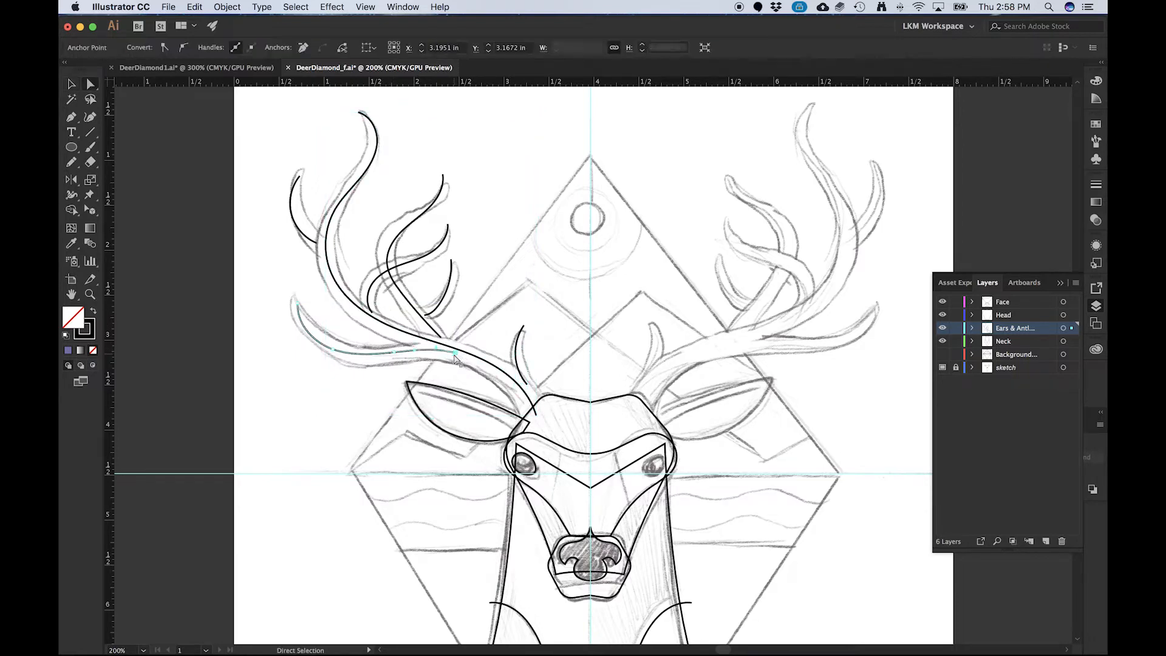
drag(462, 356, 462, 357)
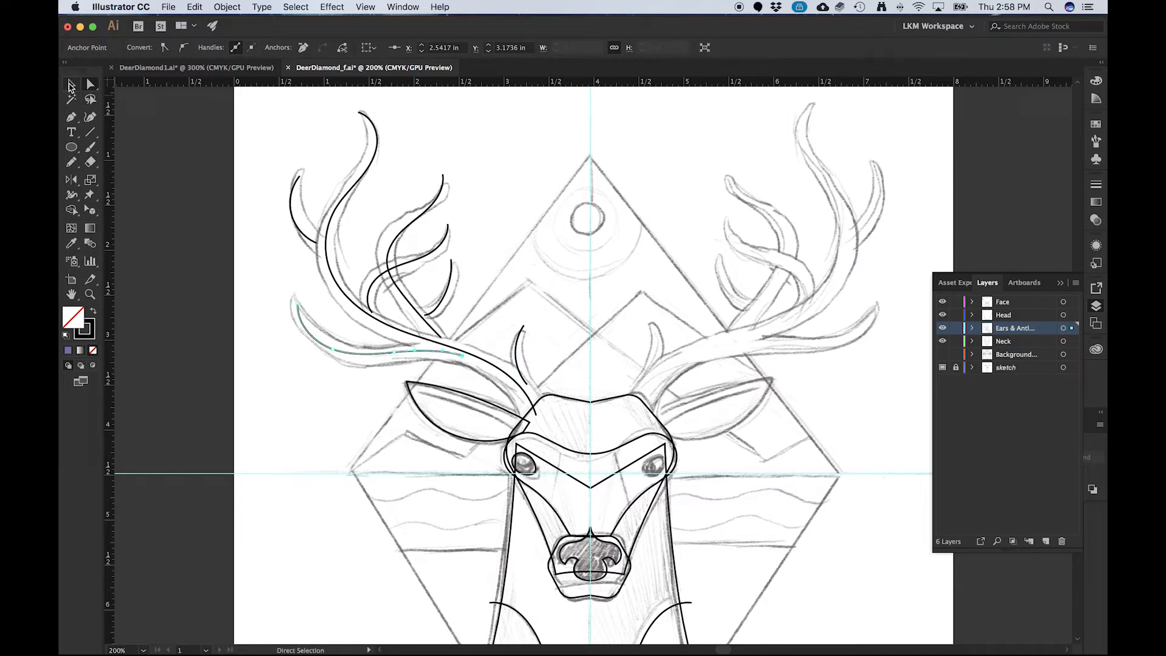
- Smooth the small lowest inner tine by removing its middle anchor, pulling out its curve handles, and repositioning its tip within the sketch
click(446, 299)
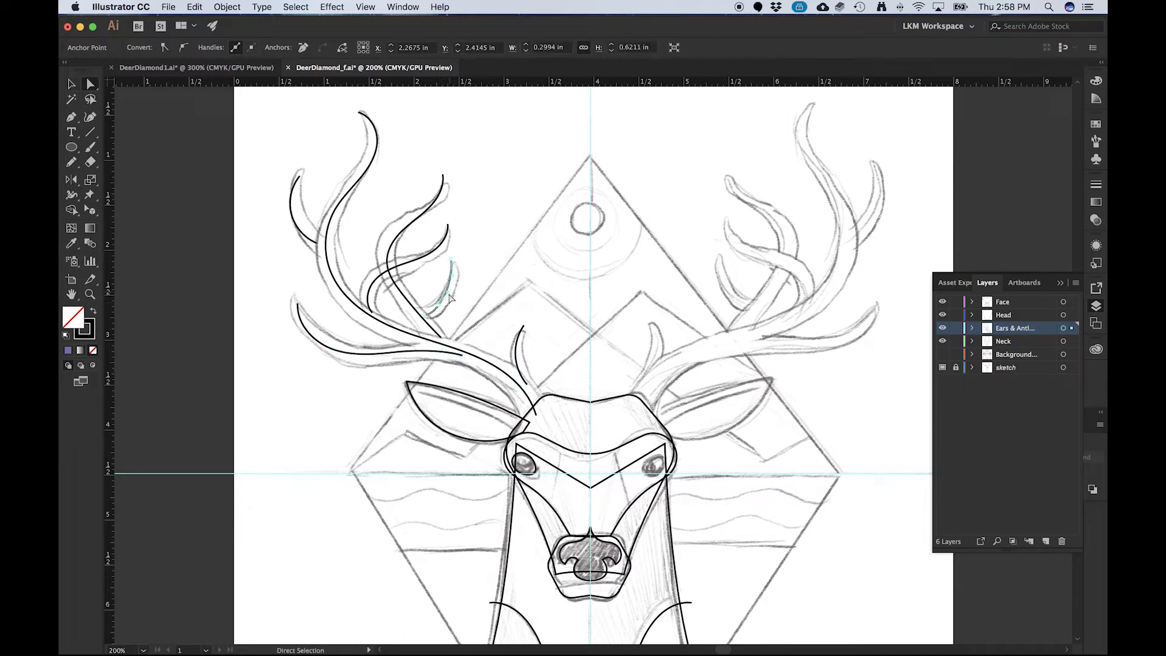
key(super+equal)
drag(437, 313, 441, 310)
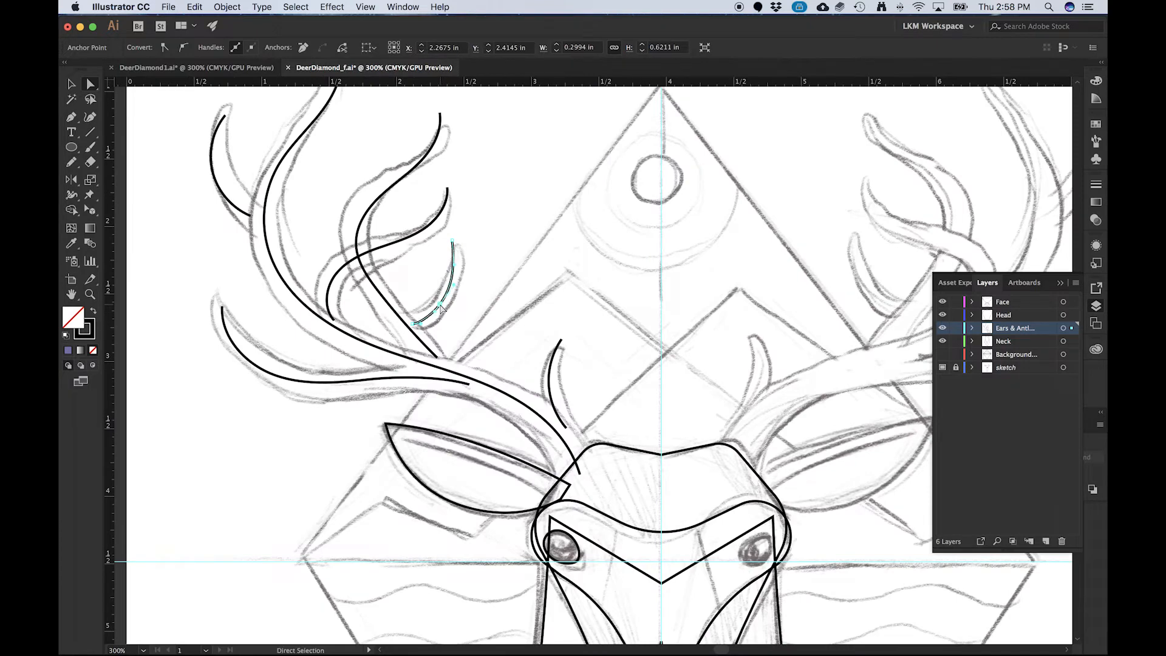
key(p)
key(a)
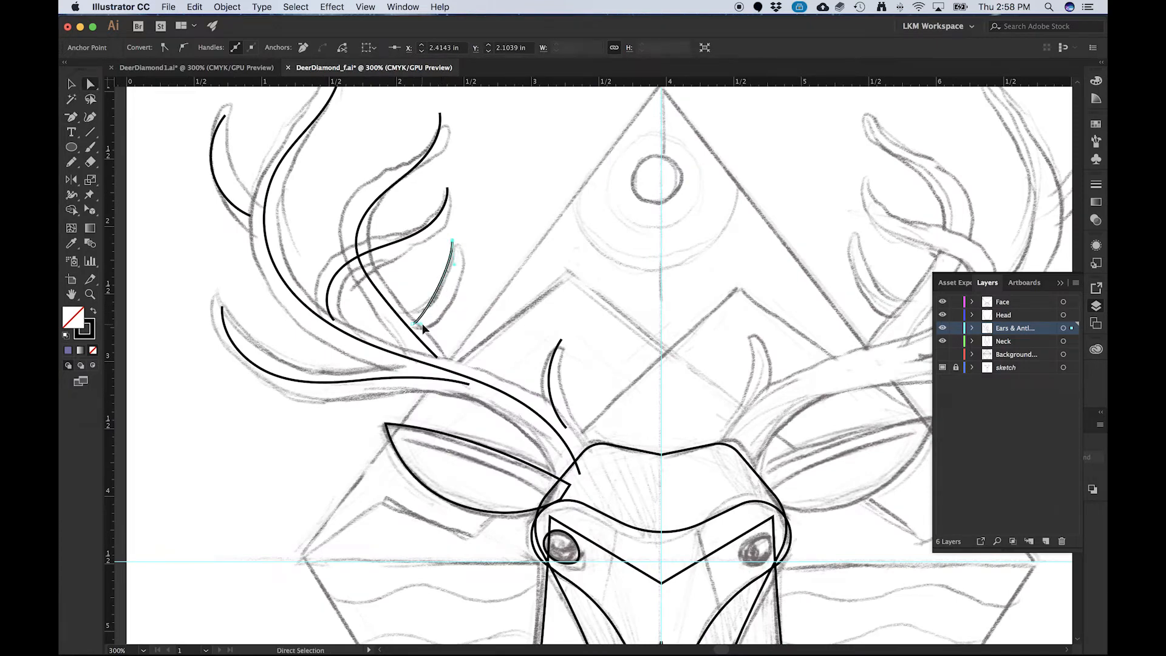
drag(421, 323, 453, 308)
drag(454, 265, 456, 243)
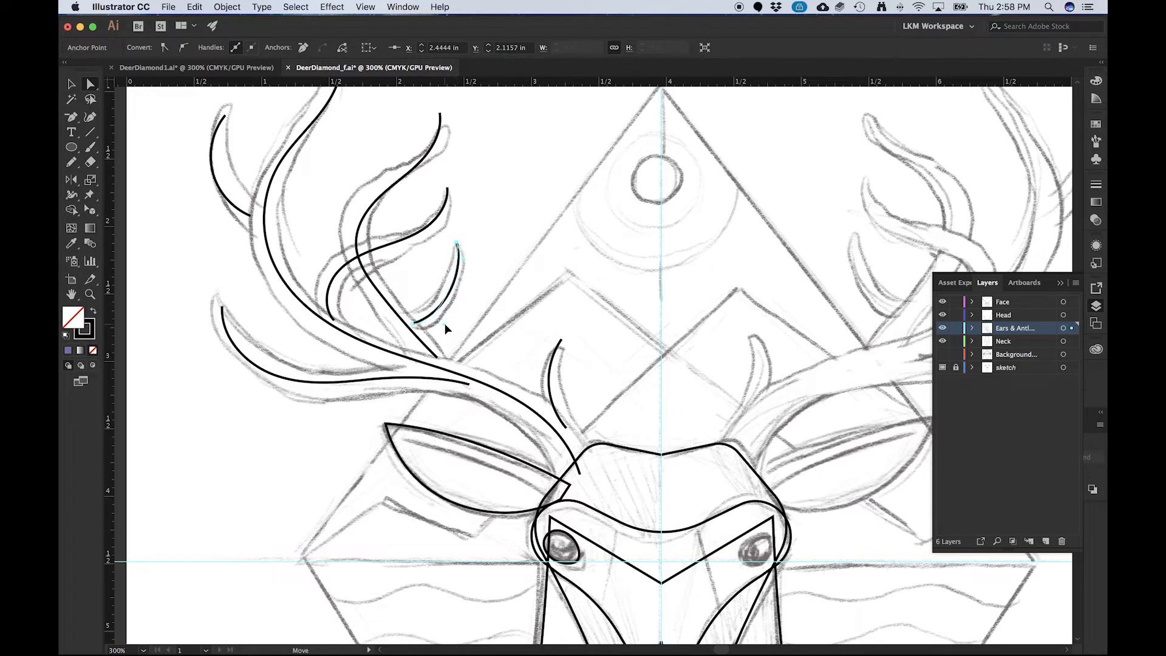
- Smooth the tall inner branch's upper bend by removing the surplus anchor there and stretching the neighboring curve handle outward
click(406, 239)
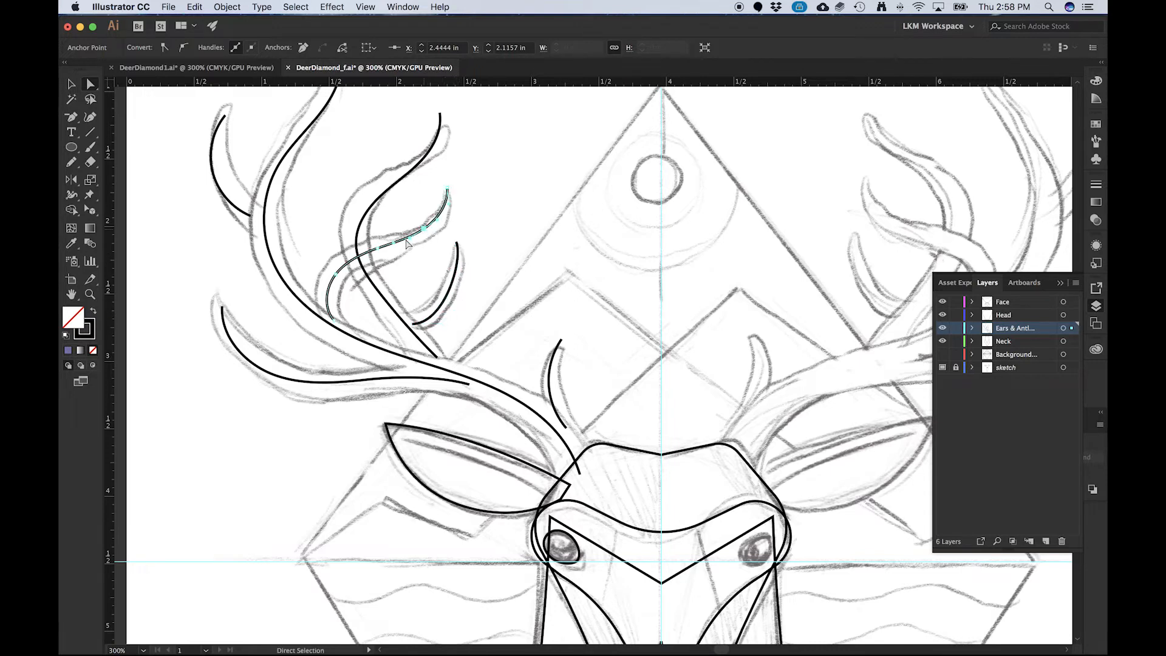
click(335, 273)
click(367, 215)
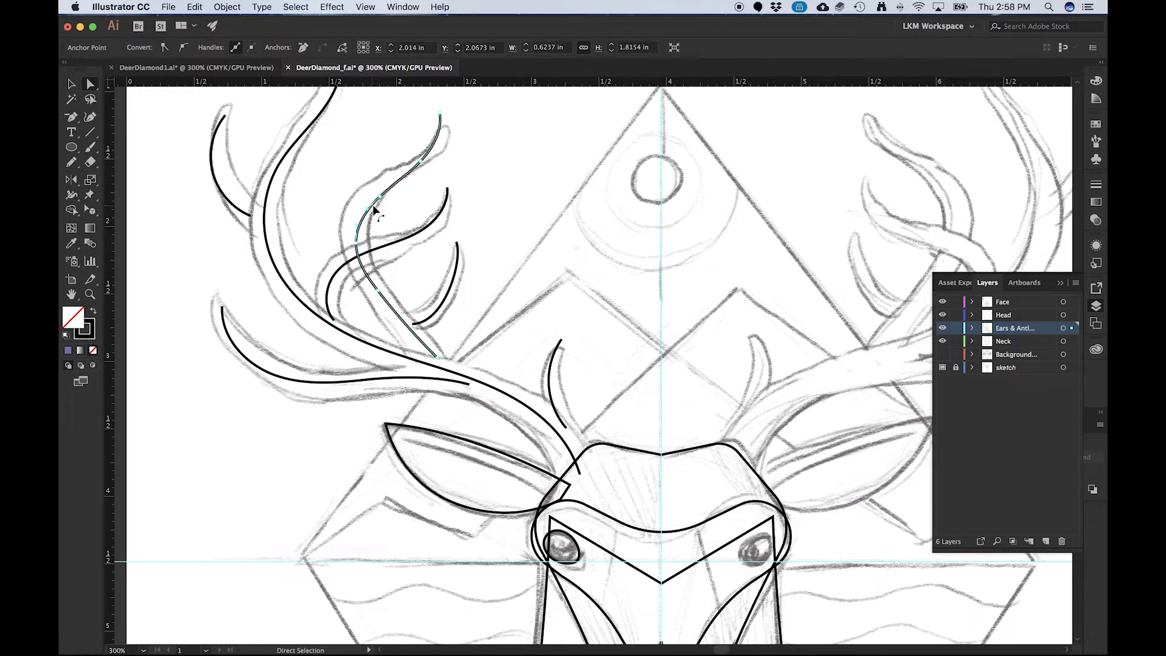
drag(381, 197, 376, 194)
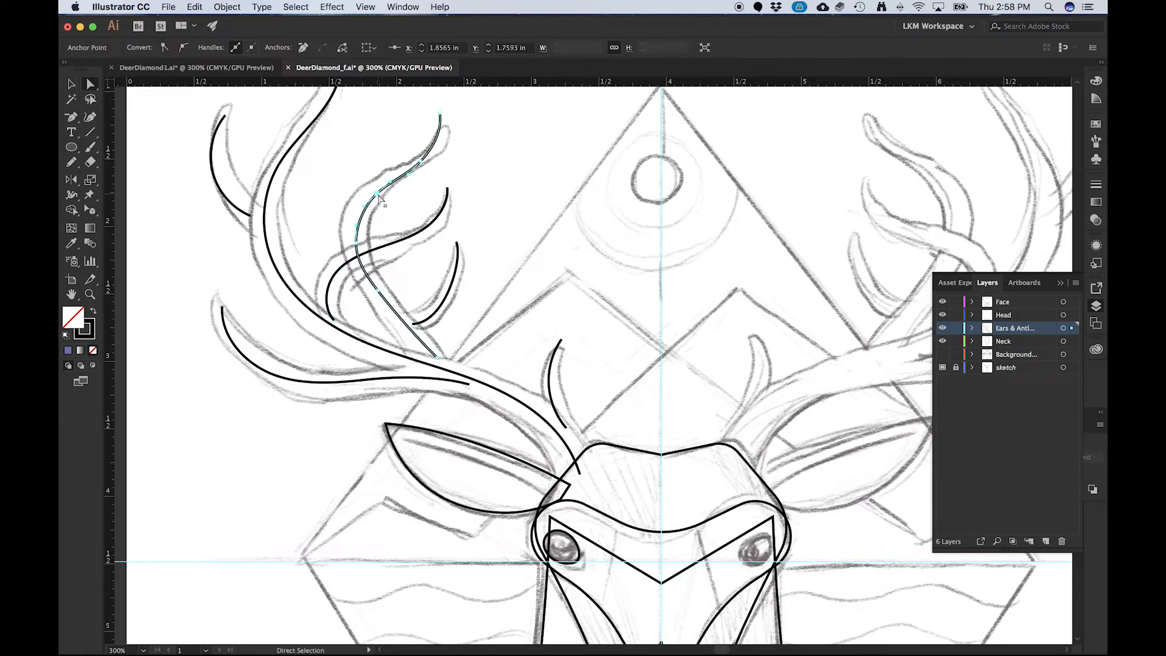
key(minus)
click(377, 193)
drag(409, 173, 358, 195)
- Reposition the tall inner branch's base, lower, upper and tip anchors to center the stroke within the sketched outline
click(381, 295)
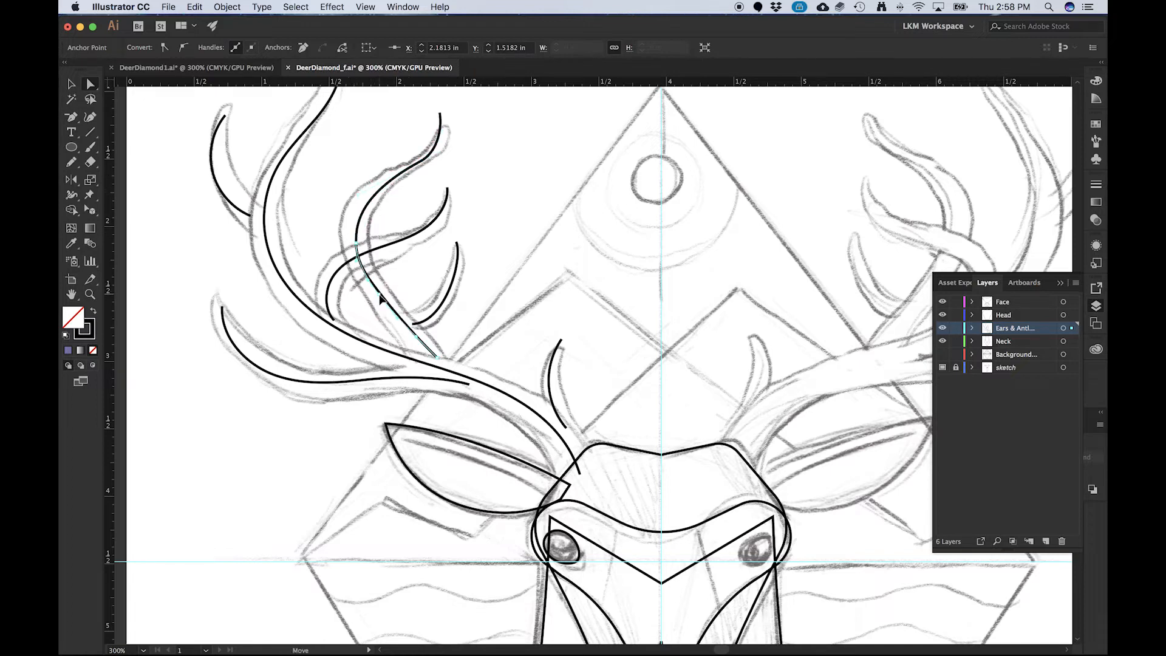
click(435, 361)
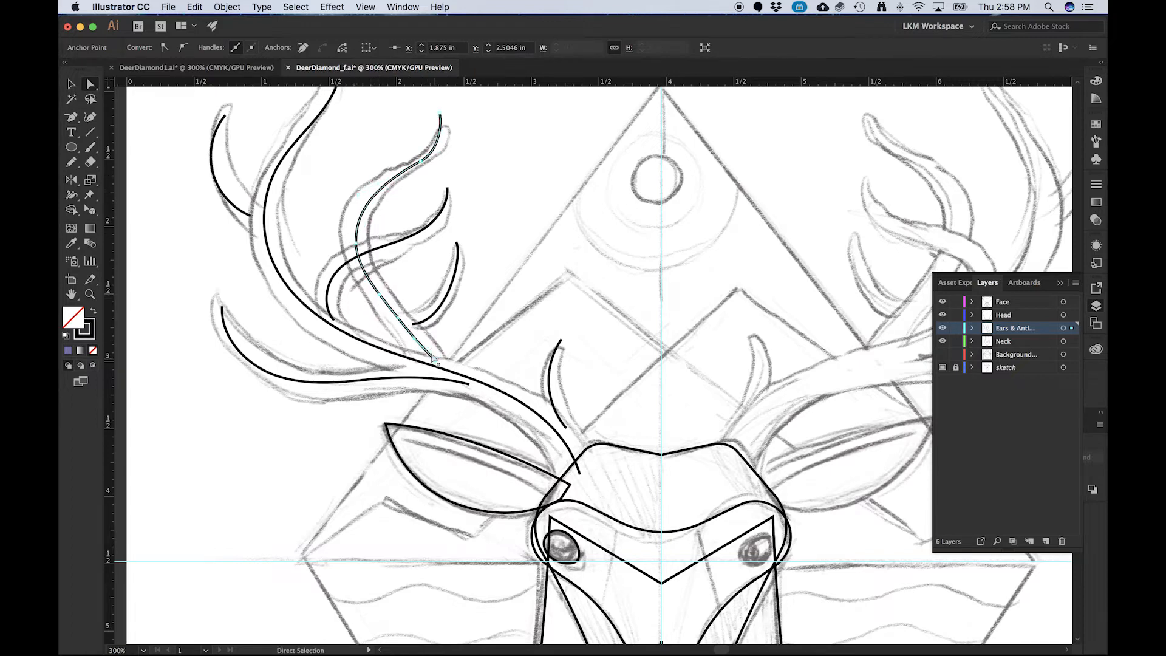
click(378, 296)
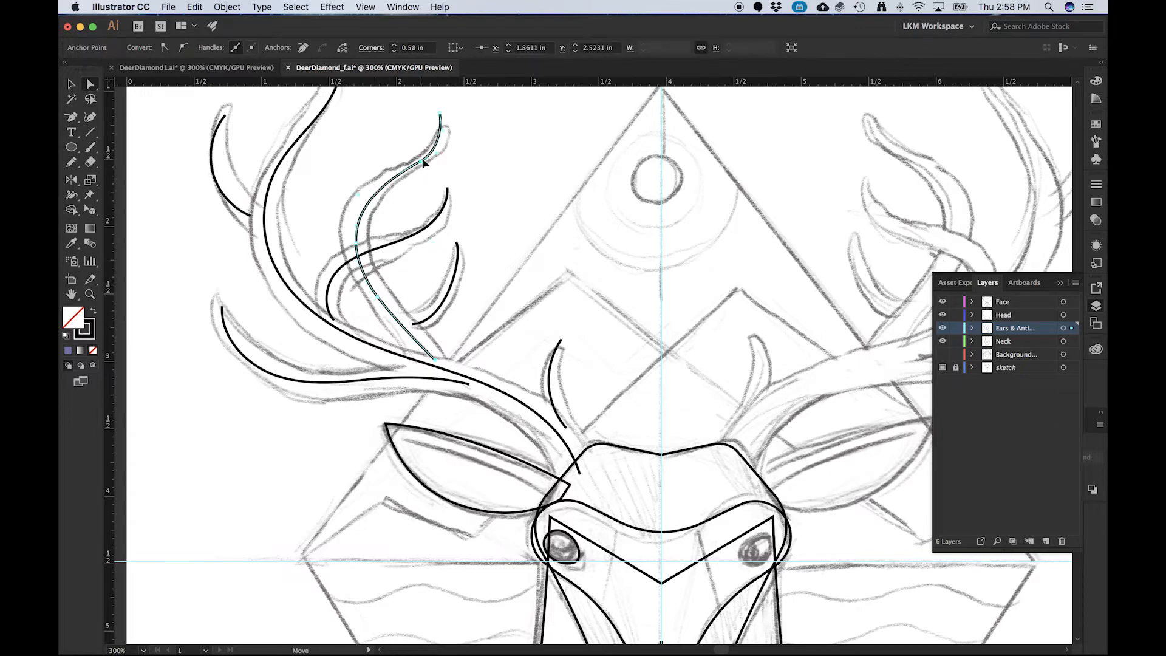
drag(425, 162, 407, 168)
drag(441, 114, 444, 121)
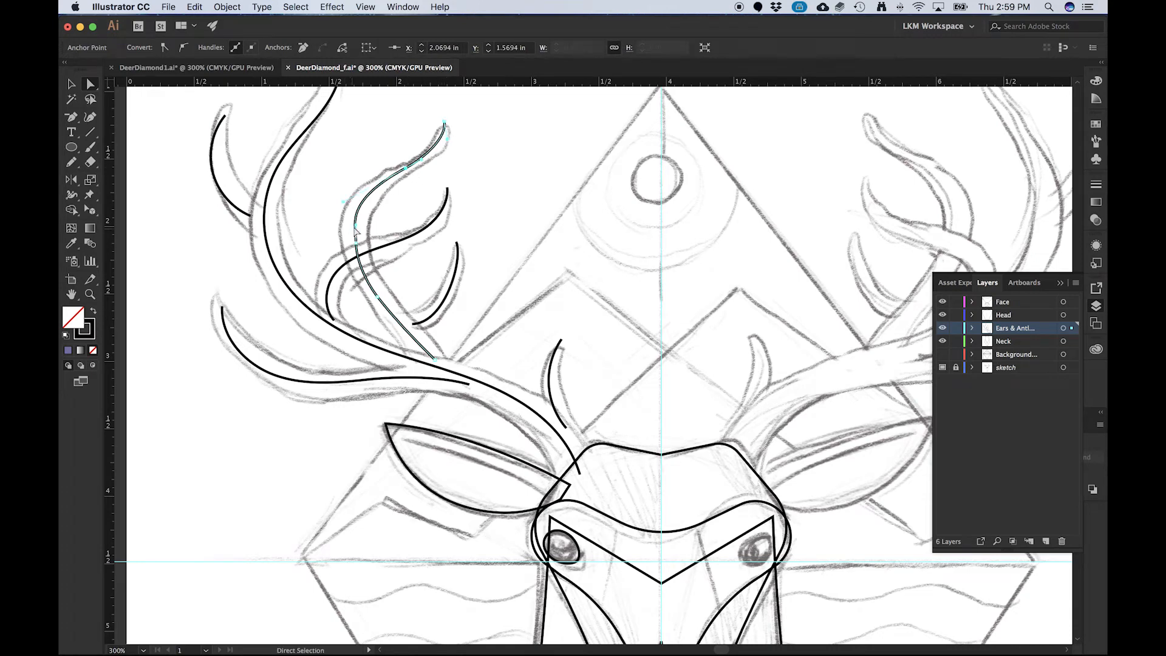
- Reshape the tall inner branch's outward bend by moving its bend, lower and upper anchors and adjusting the upper curve handle
drag(356, 225, 355, 246)
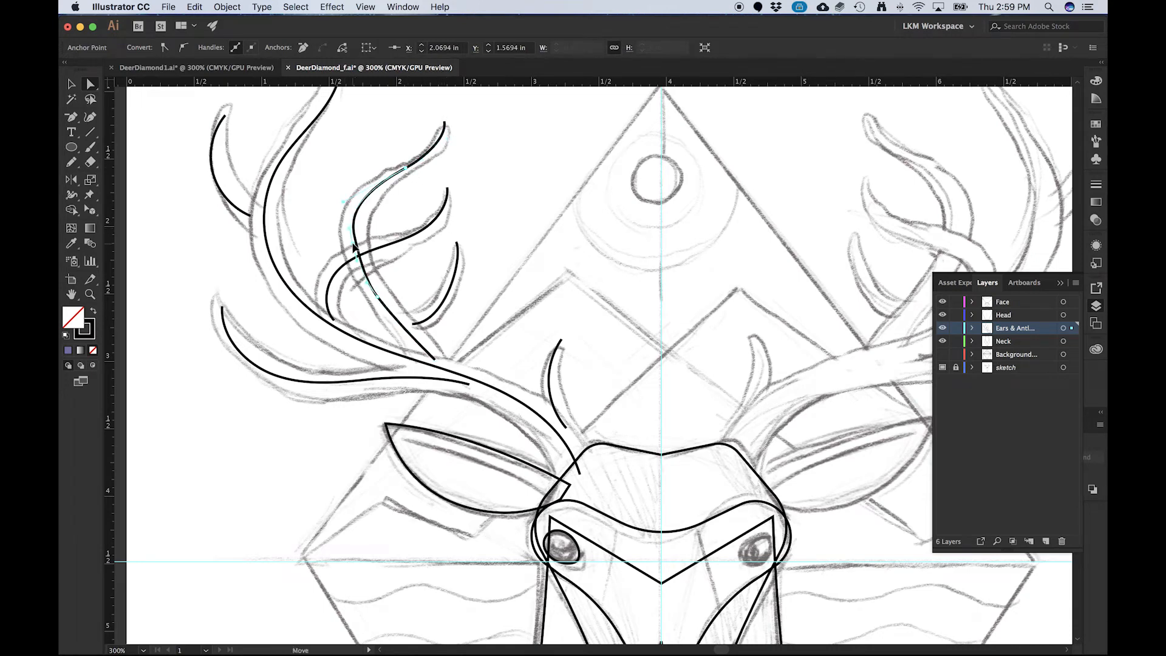
click(348, 232)
drag(344, 207, 351, 192)
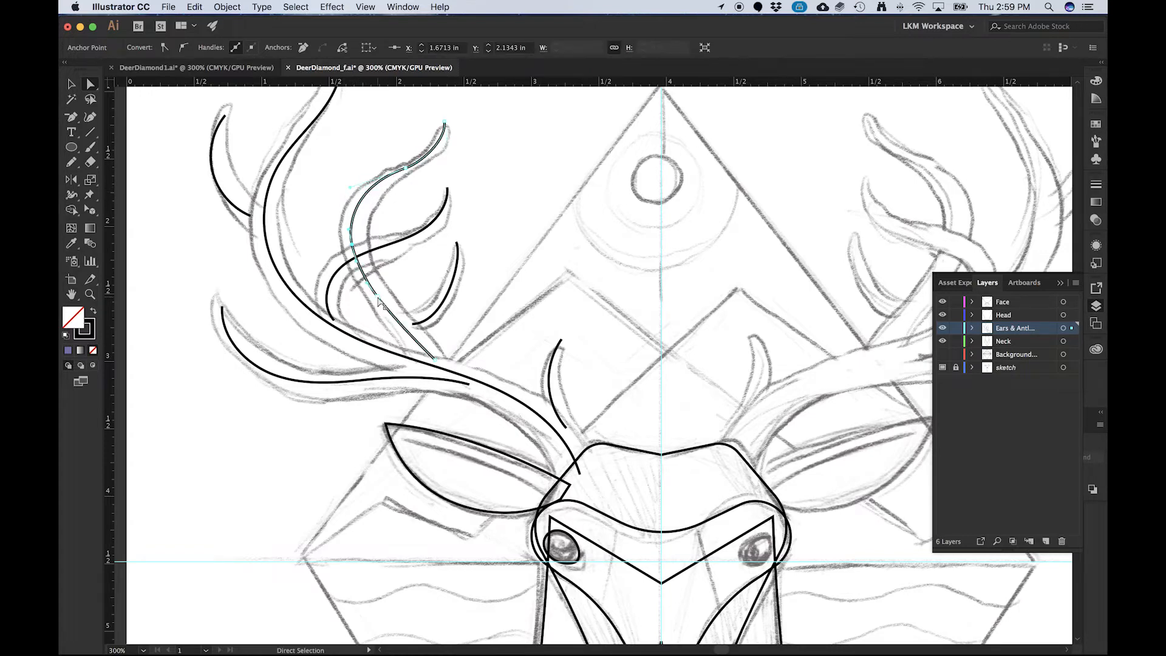
click(382, 304)
click(405, 169)
drag(405, 170, 344, 198)
- Fine-tune the tall inner branch's anchor where it crosses the middle tine and the curve leading to its tip
click(353, 245)
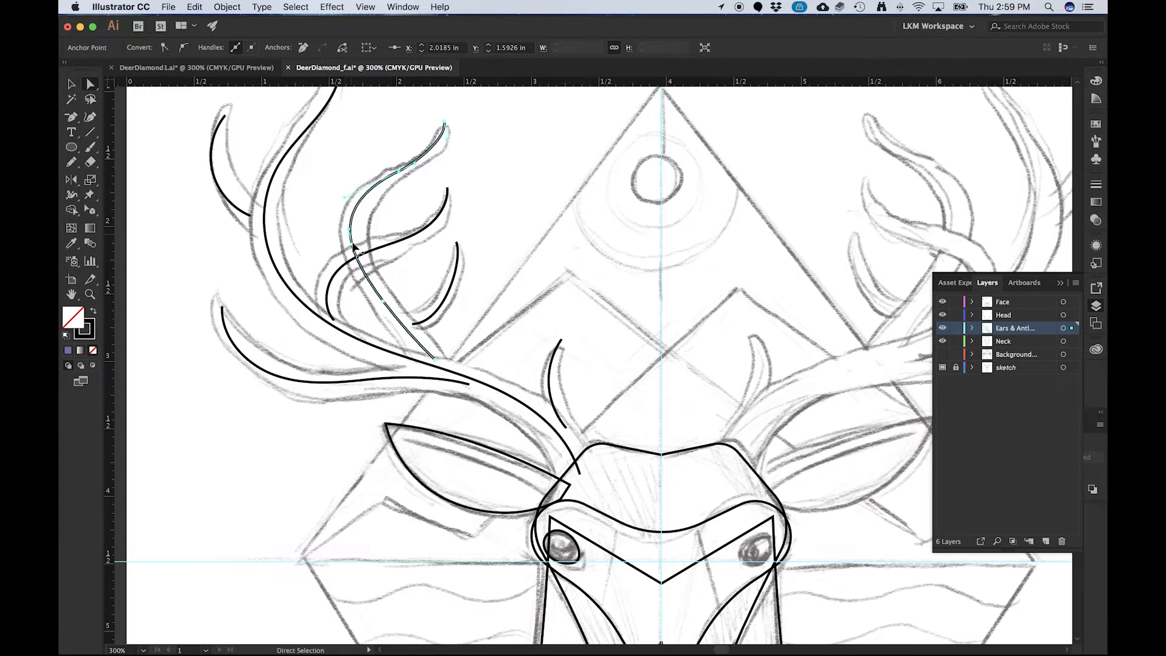
drag(361, 257, 358, 255)
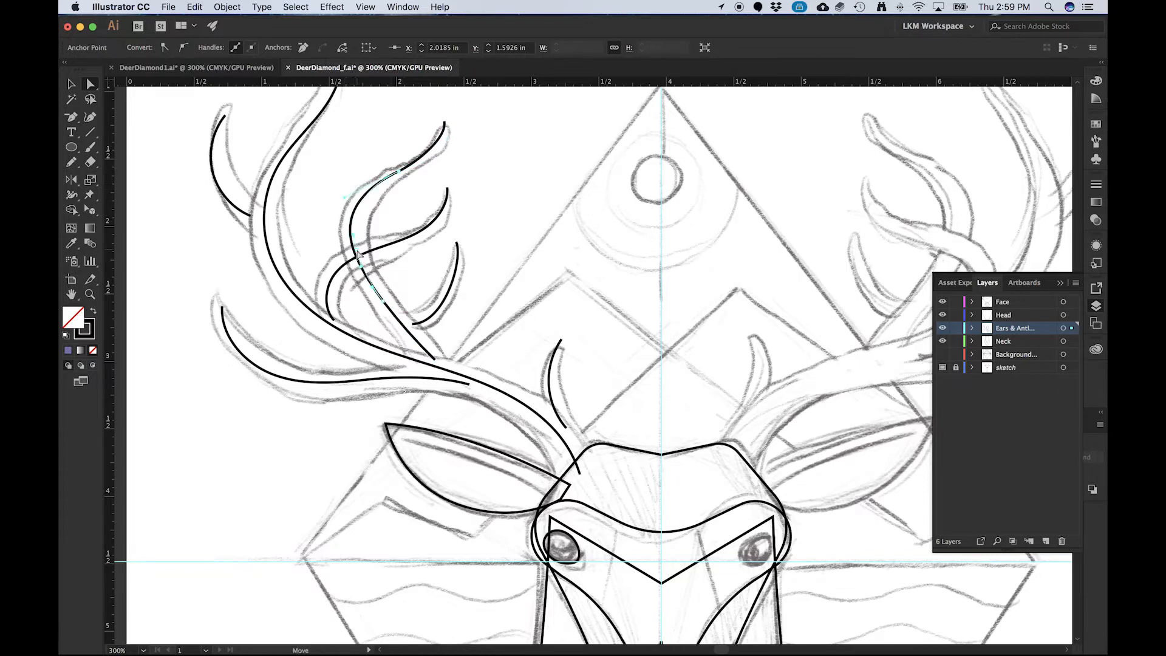
click(396, 174)
click(435, 141)
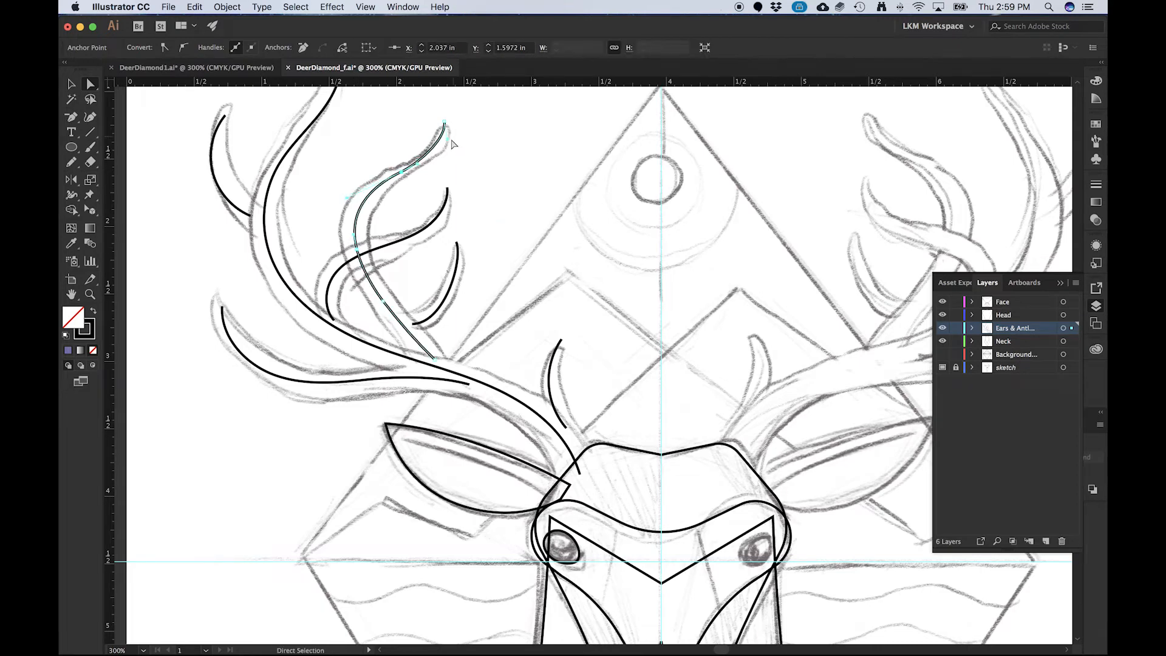
drag(444, 149, 444, 150)
- Adjust the upper outer tine's anchors to follow the sketch and stretch the tine to about 0.83 in high
click(254, 220)
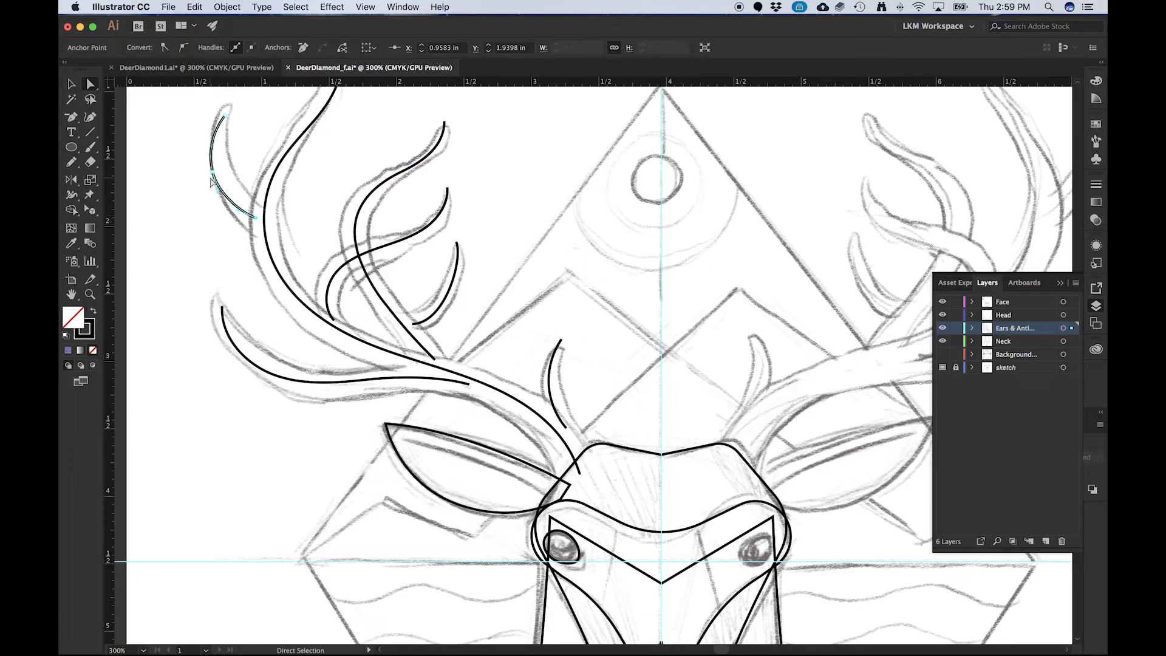
key(v)
click(242, 167)
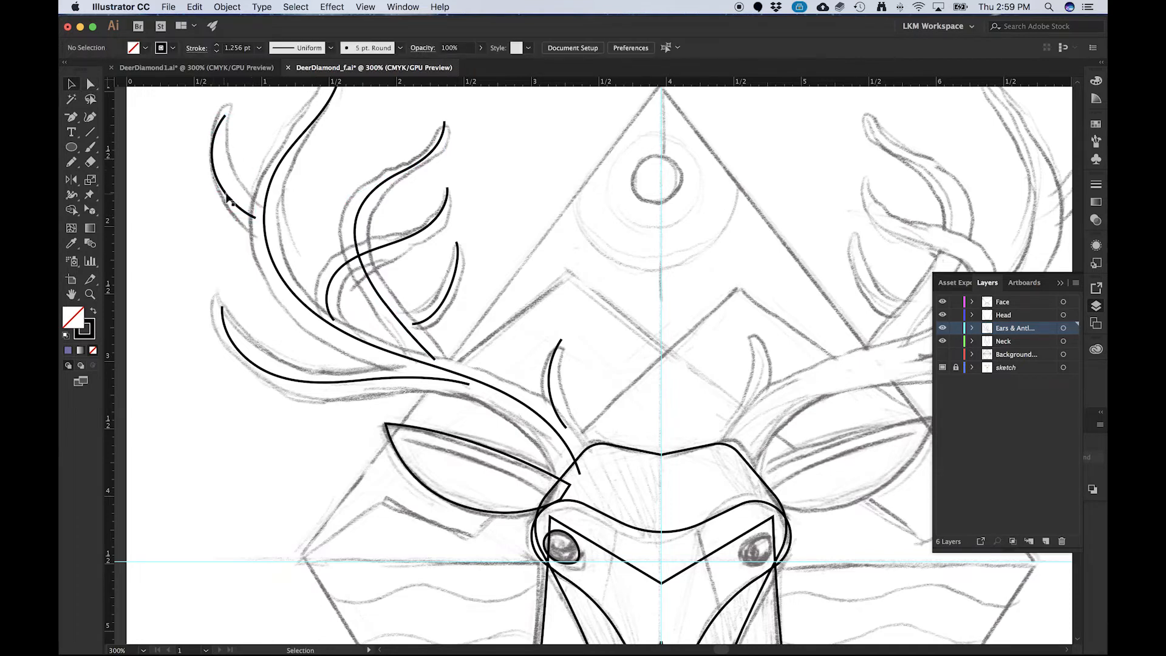
scroll(231, 195, up, 2)
click(247, 144)
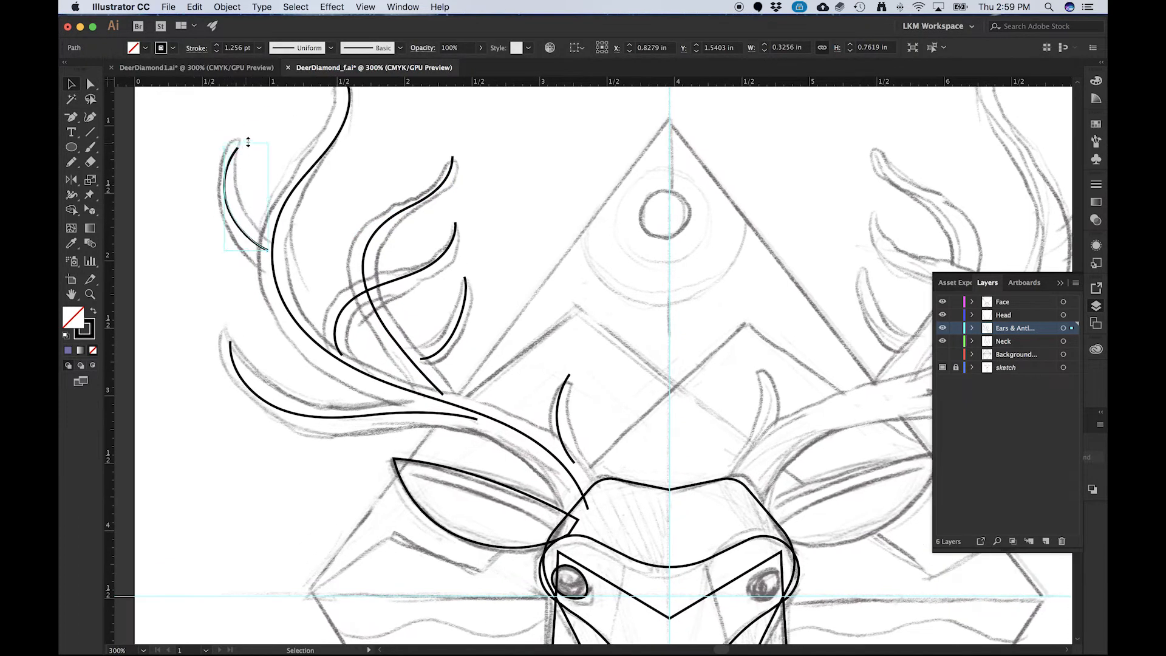
scroll(246, 143, up, 3)
- Trim the hooked tip of the antler's main beam and reposition its end anchor within the sketched point
key(a)
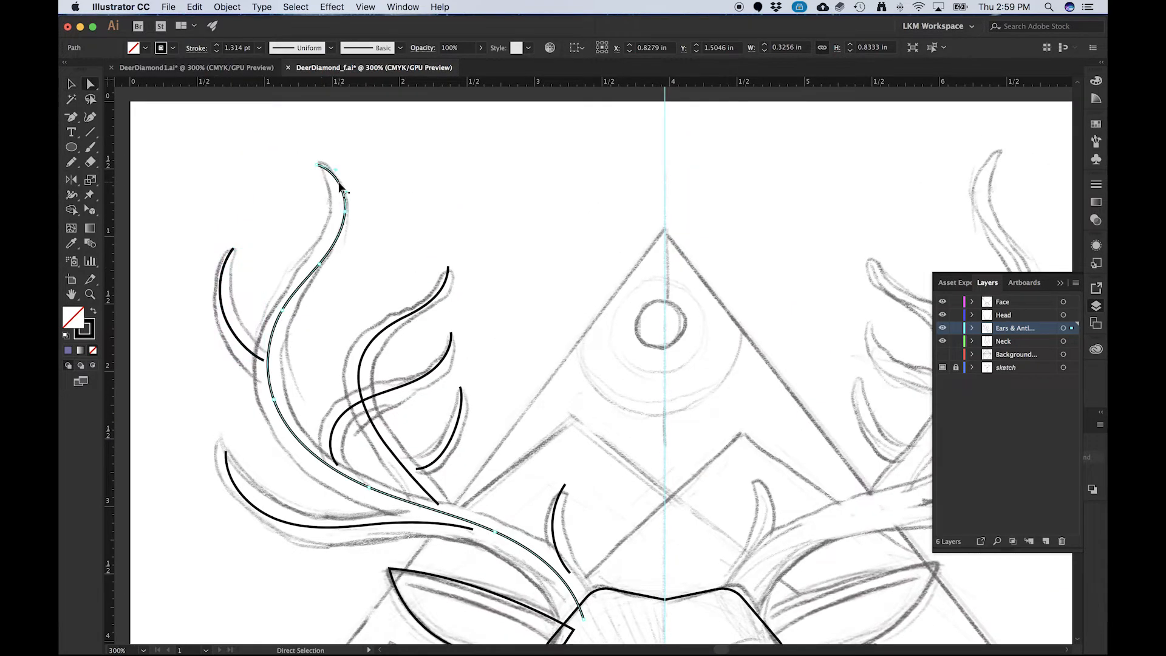
click(321, 166)
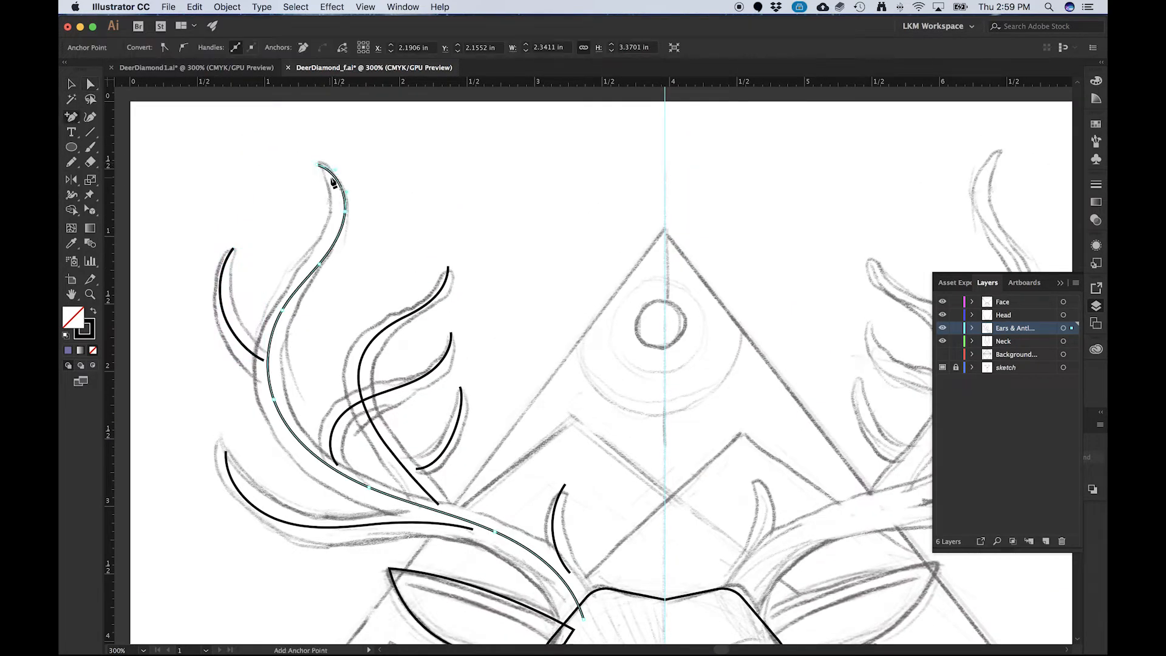
click(326, 172)
drag(333, 180, 326, 170)
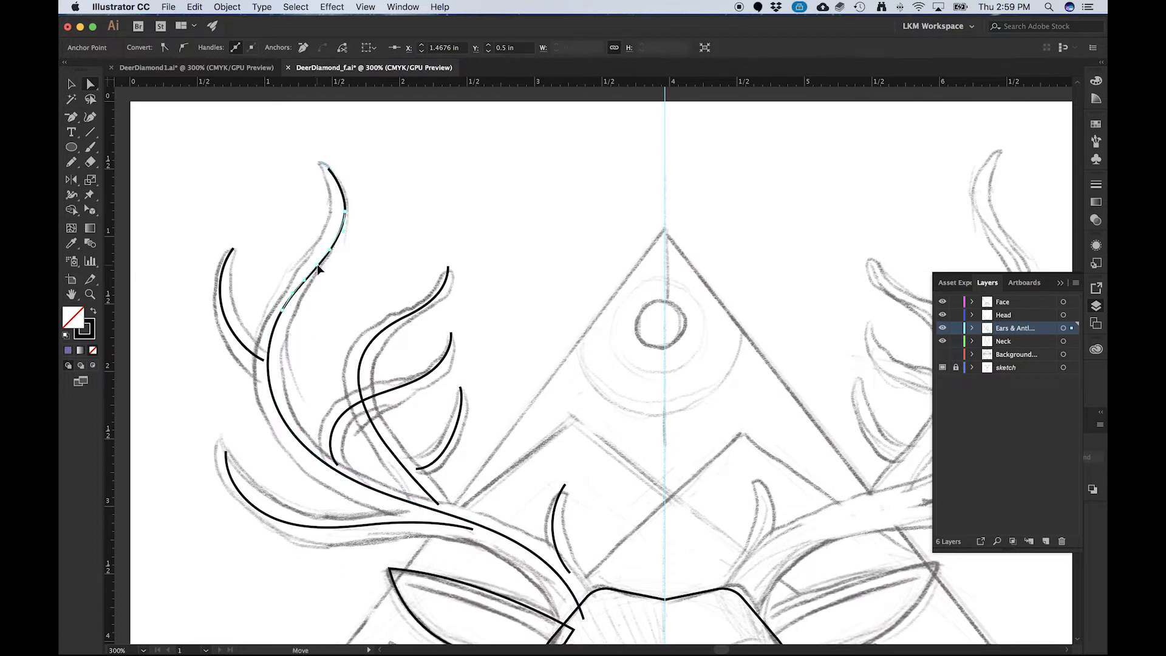
- Remove the surplus anchor below the main beam's upper bend and lengthen the bend's lower handle to smooth the curve
click(285, 311)
click(317, 263)
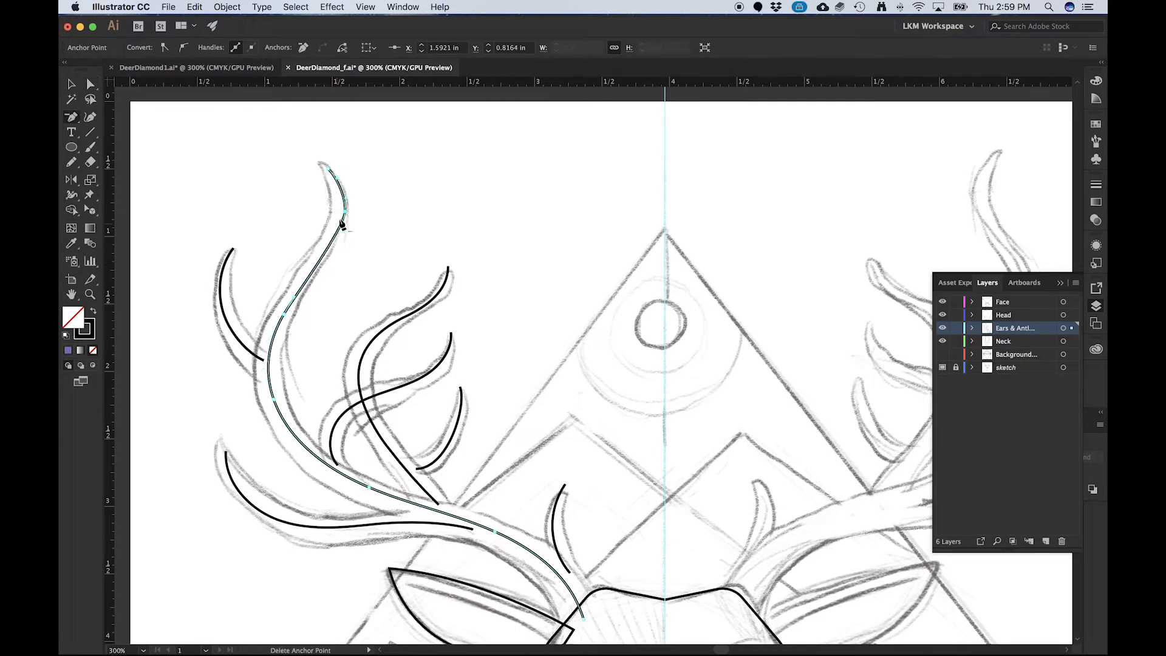
key(a)
drag(343, 232, 334, 272)
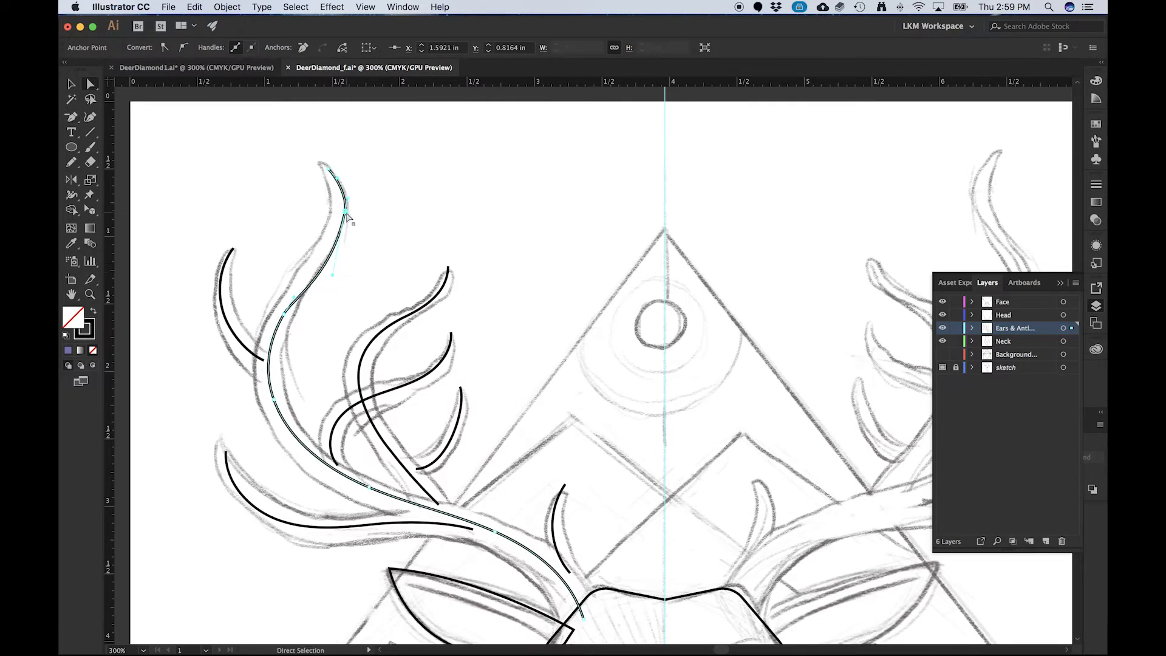
- Refine the main beam's upper S-curve by shifting the bend and lower anchors inward and adjusting the handles between them
drag(345, 212, 342, 209)
drag(294, 298, 337, 240)
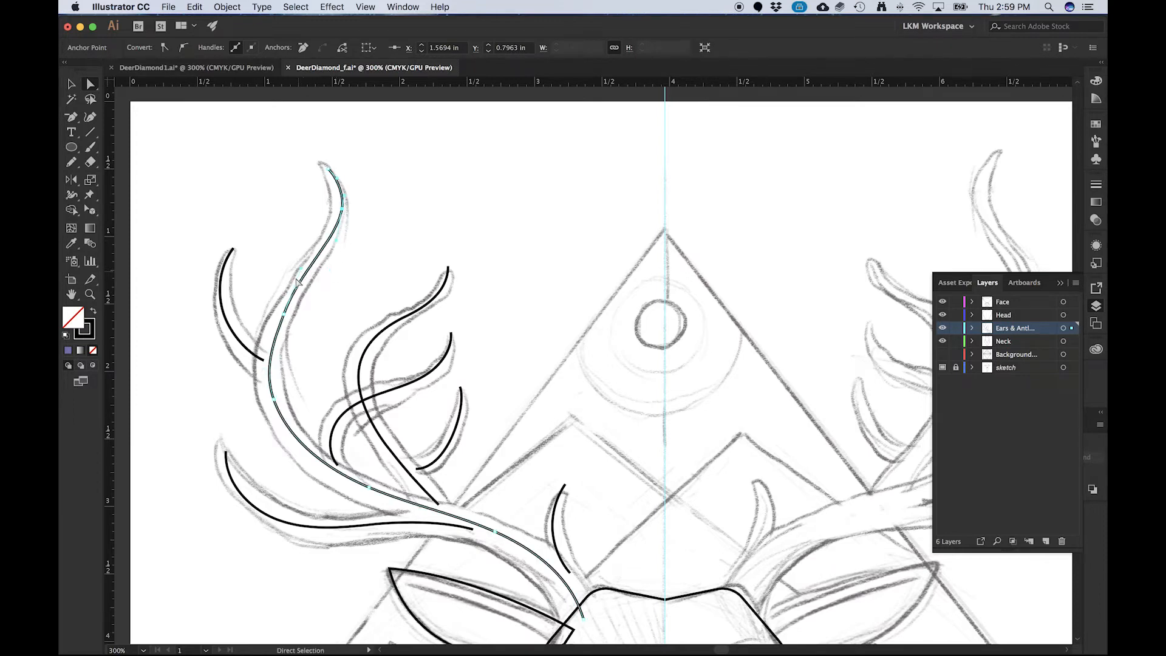
drag(283, 316, 277, 322)
drag(294, 275, 294, 282)
click(337, 209)
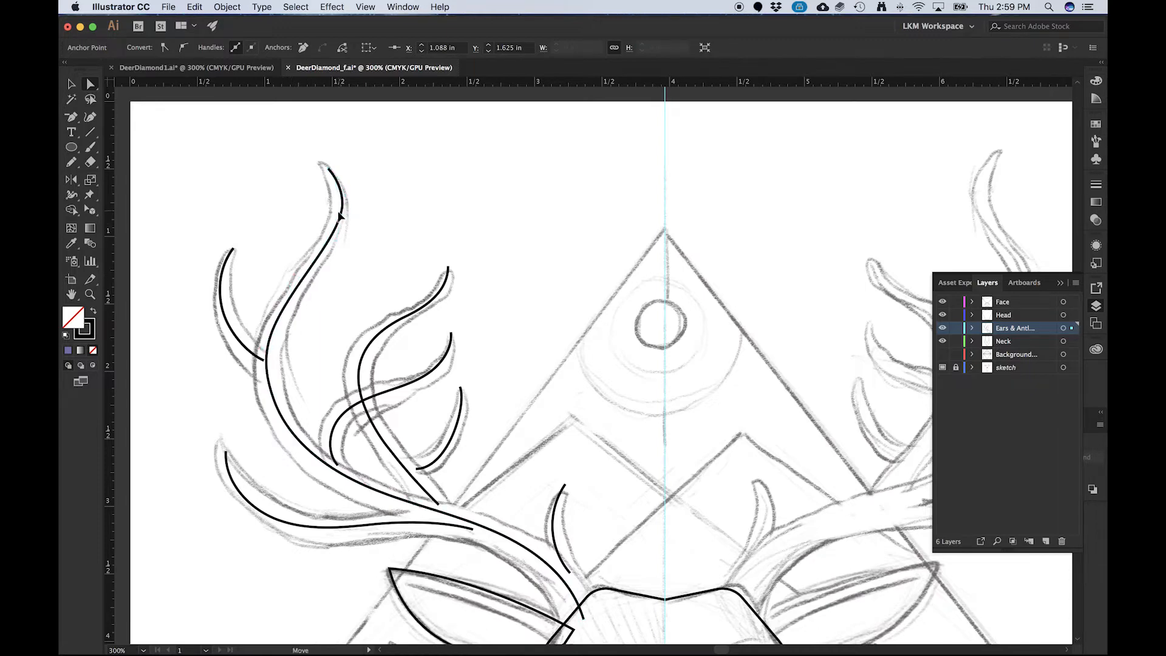
- Nudge the anchors along the main beam's lower bend to smooth the curve, and deselect the path
key(space)
drag(318, 459, 290, 357)
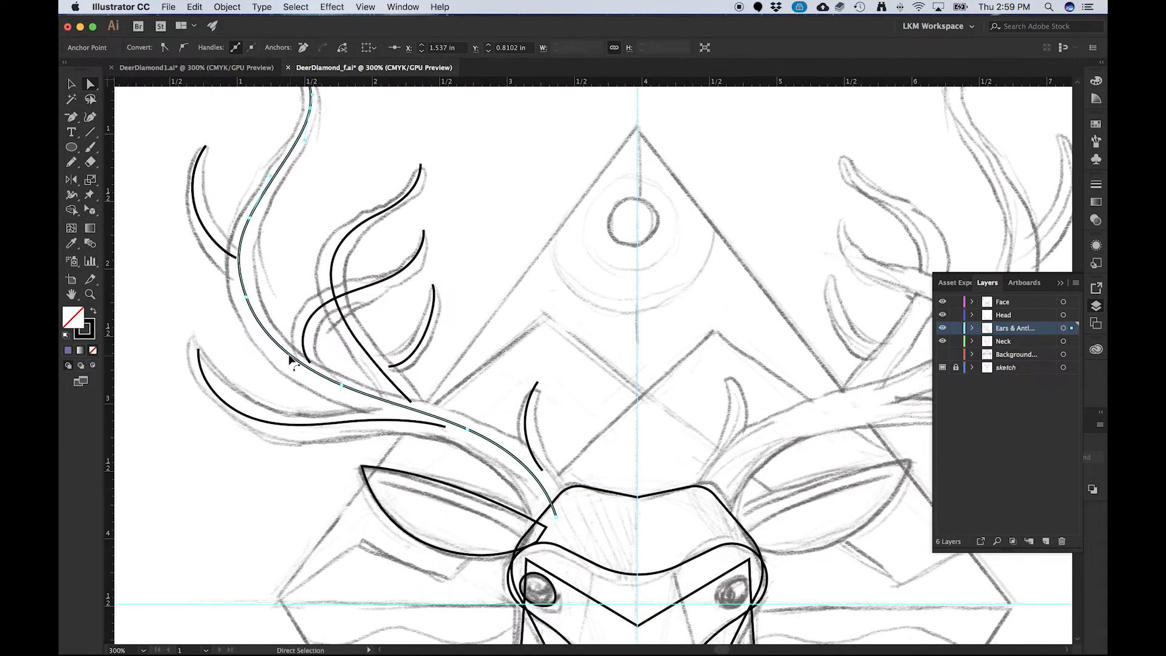
drag(247, 298, 248, 304)
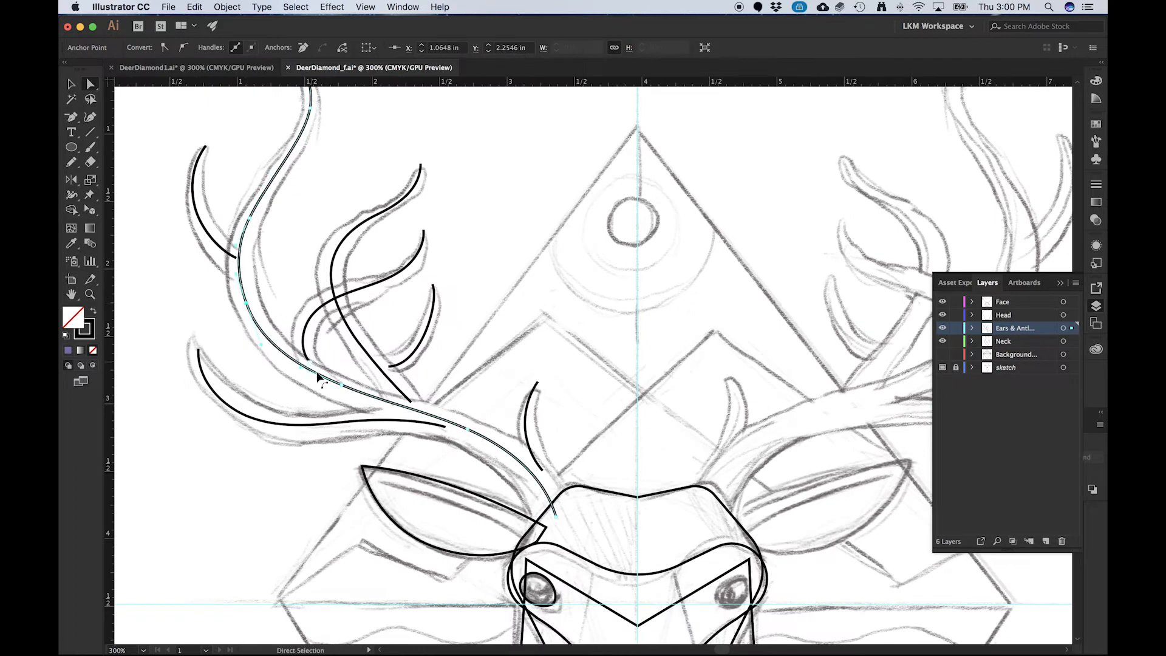
click(340, 387)
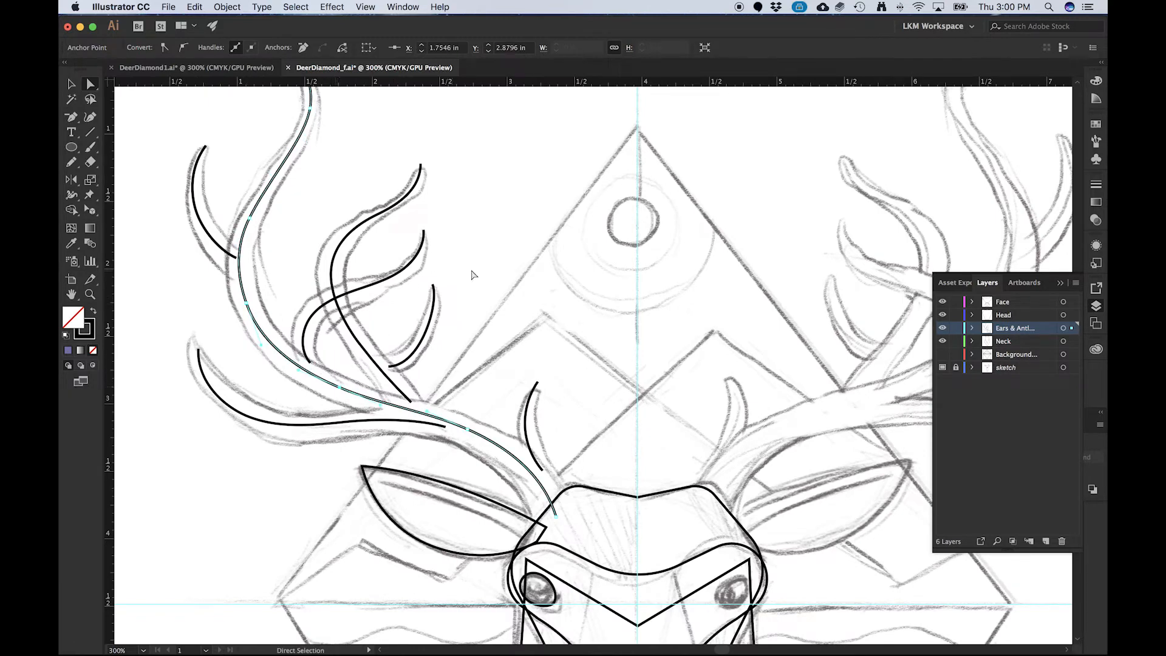
key(v)
click(562, 276)
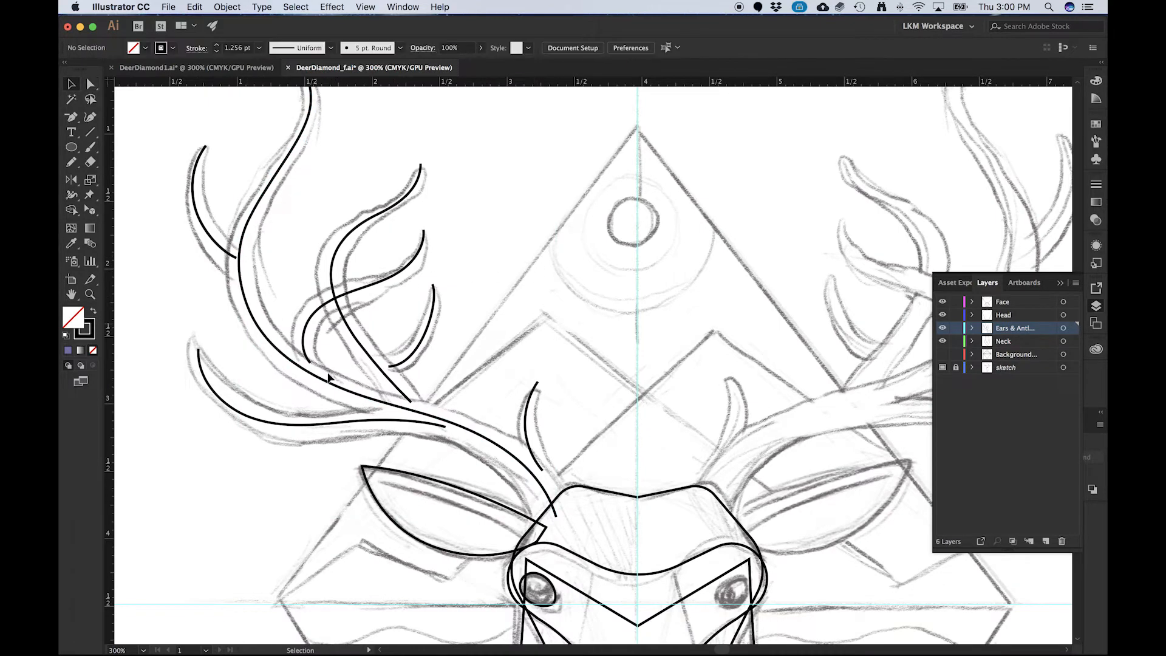
- Set the stroke weight of all the left antler's strokes to 7 pt
scroll(347, 287, down, 2)
scroll(400, 355, up, 1)
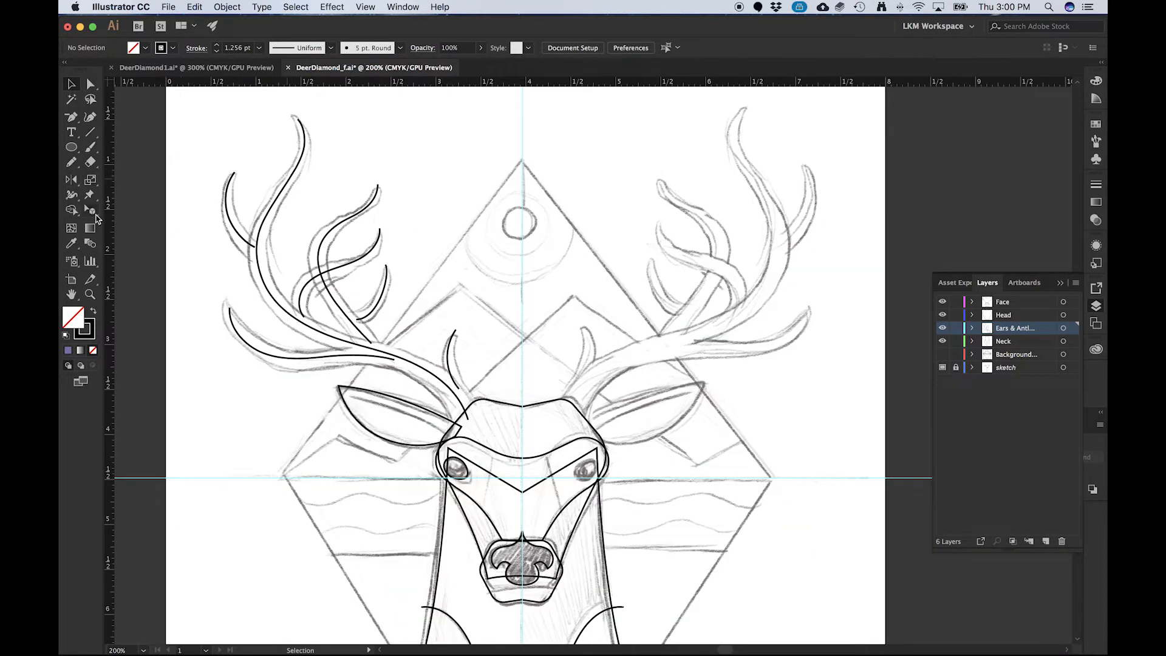
drag(204, 172, 480, 378)
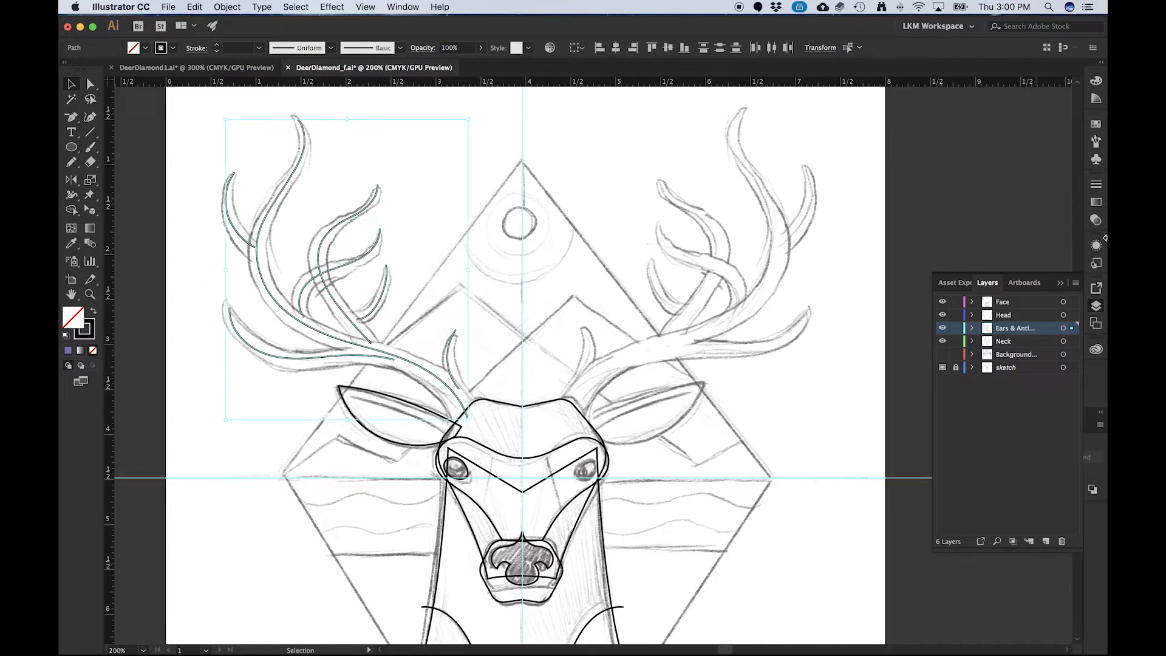
drag(1098, 184, 1098, 193)
click(1100, 192)
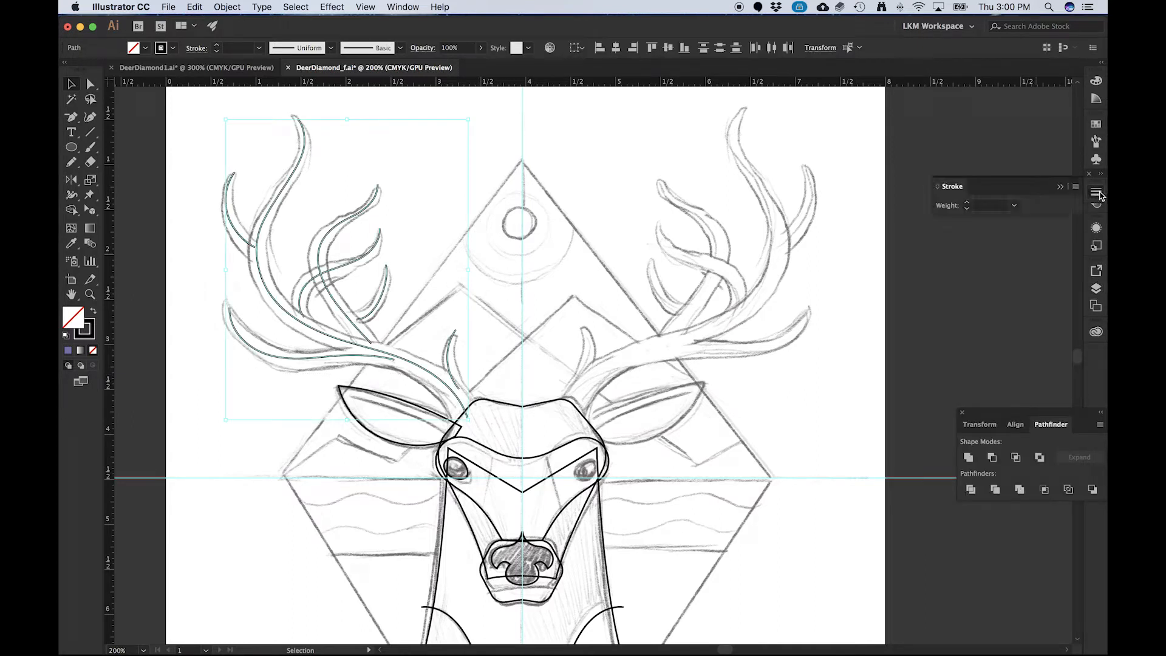
key(super+z)
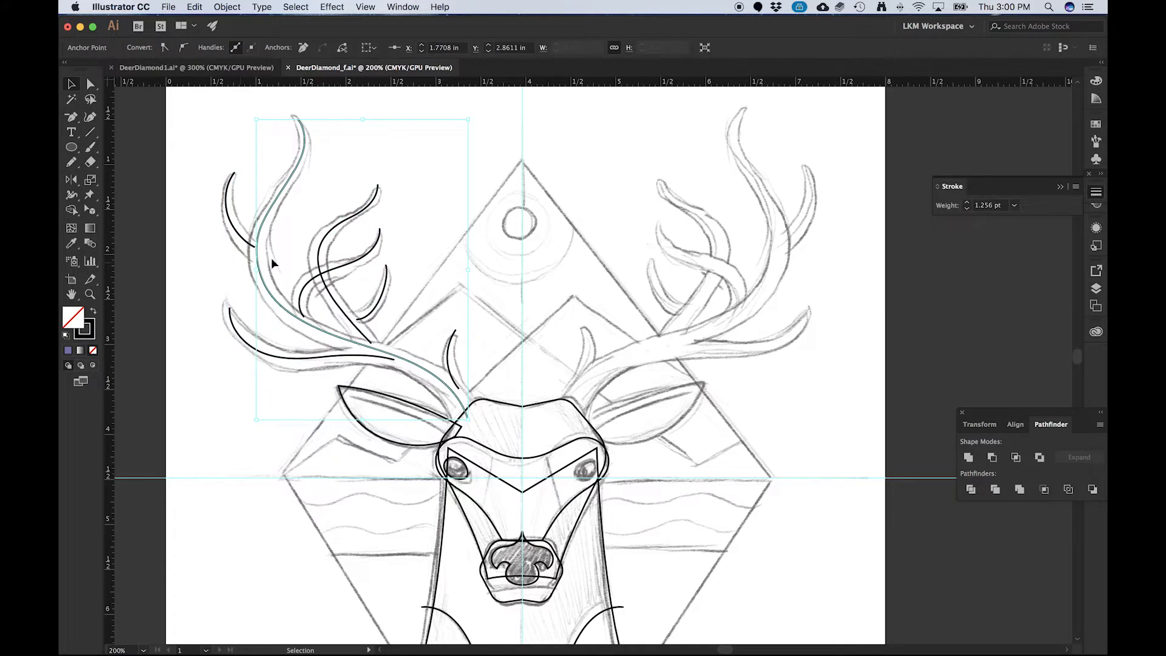
drag(200, 177, 486, 380)
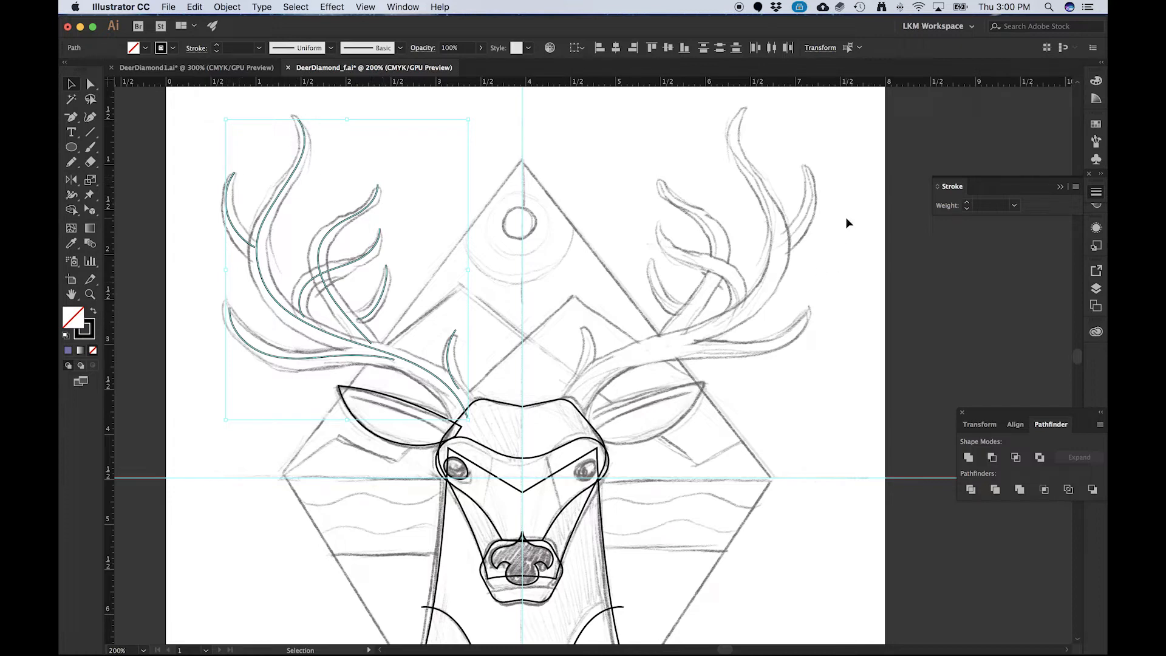
click(968, 203)
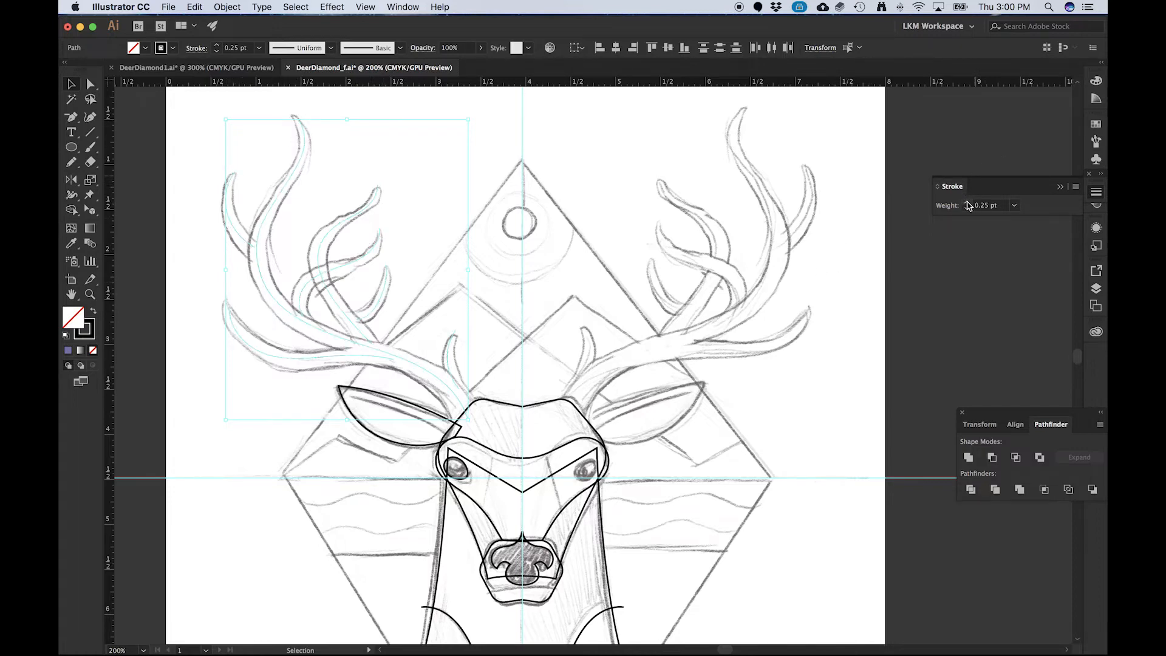
click(969, 202)
click(968, 202)
click(968, 202)
click(969, 202)
click(968, 202)
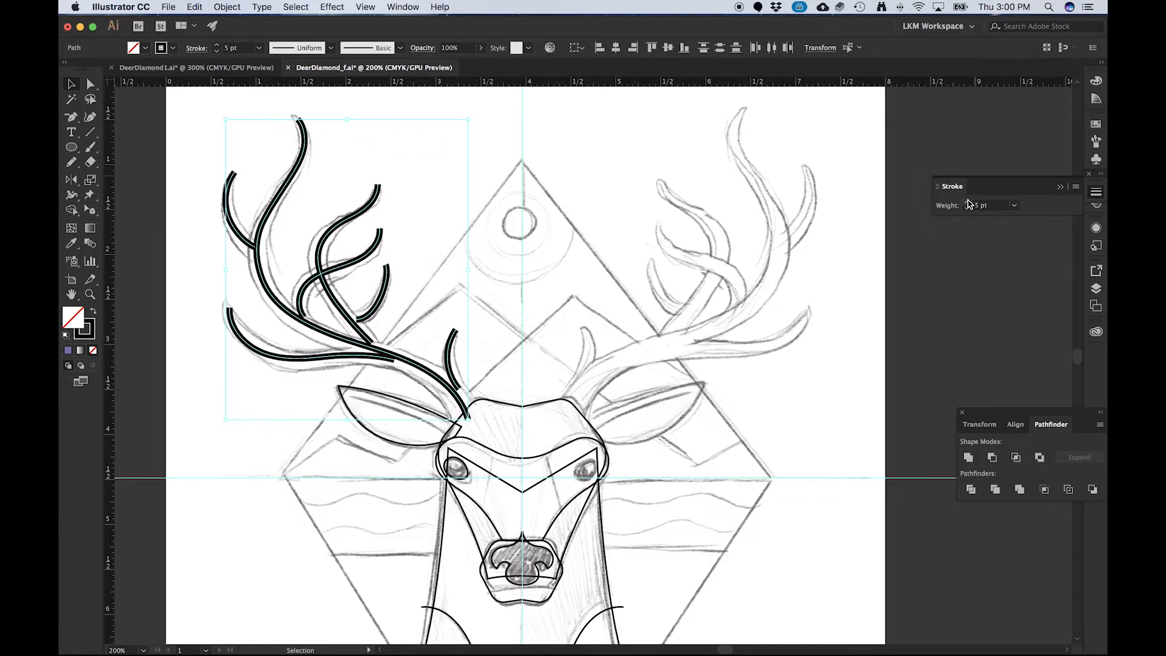
click(969, 202)
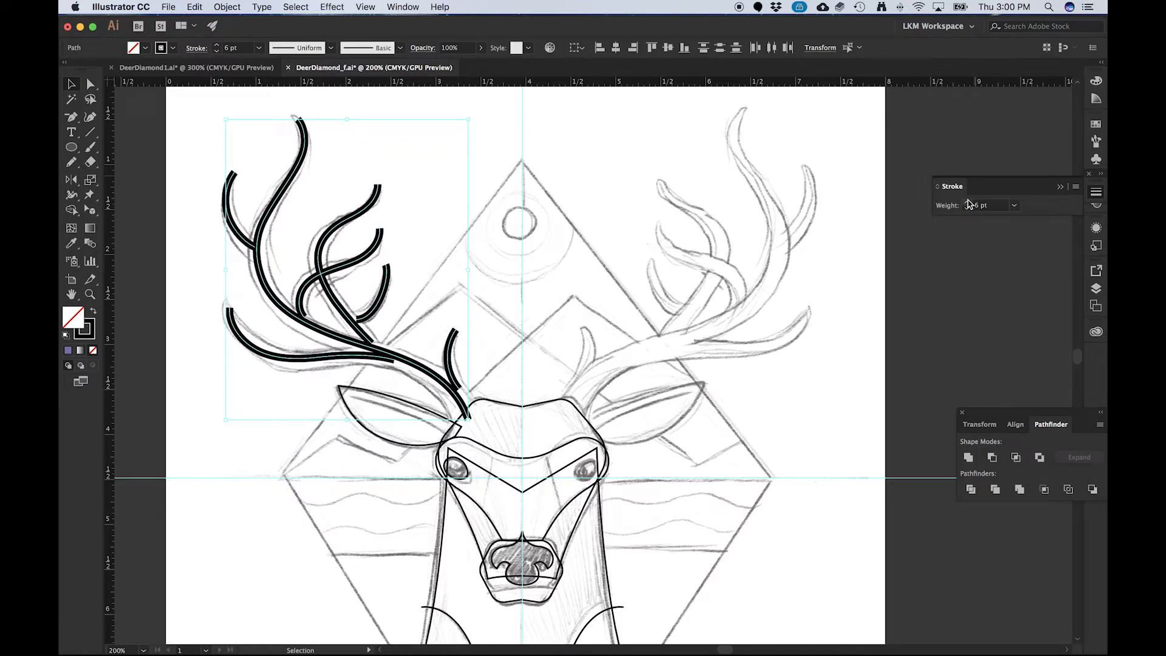
click(968, 202)
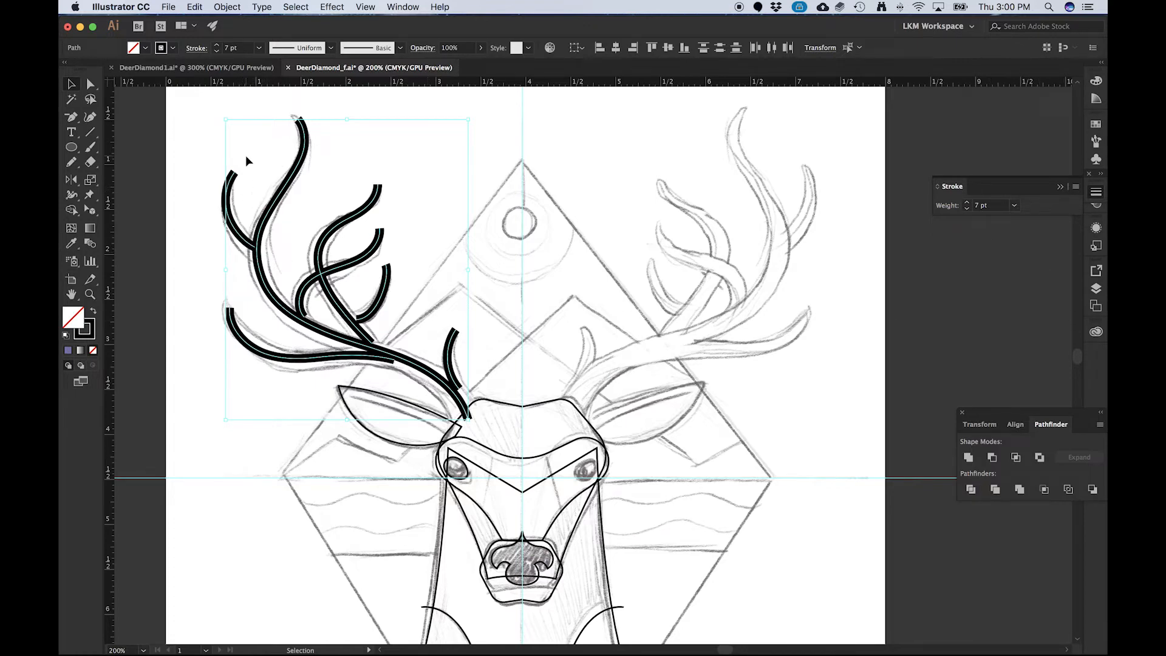
- Widen the main beam's stroke to about 18.9 pt at its base on the head with the Width tool
click(255, 173)
click(278, 304)
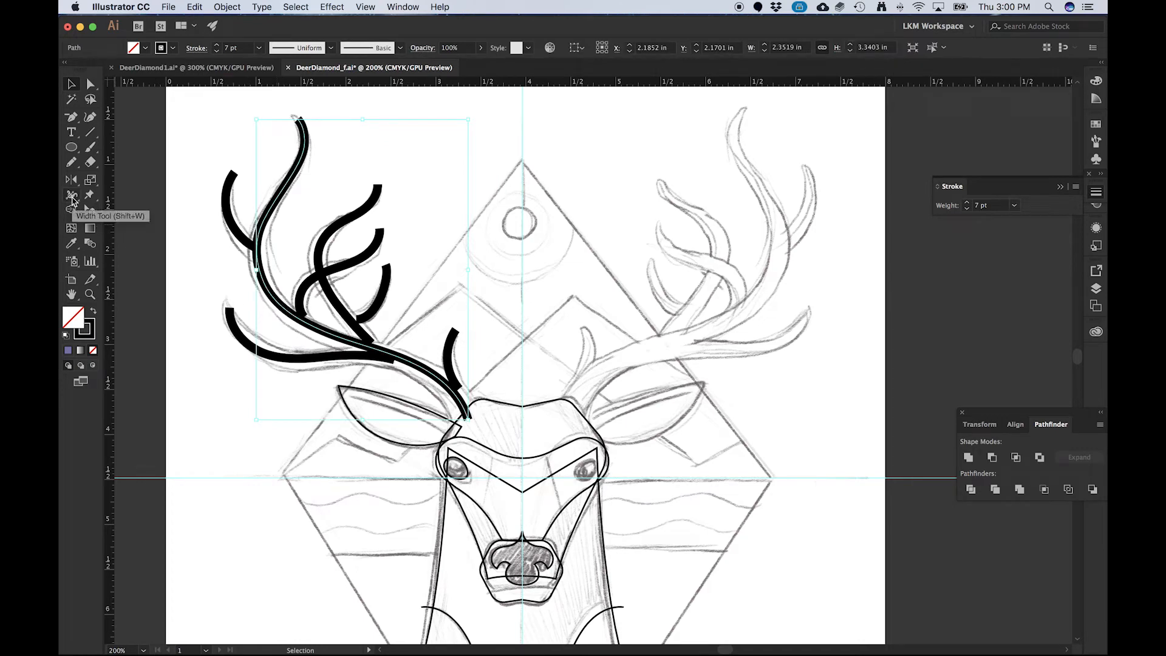
key(super+shift+r)
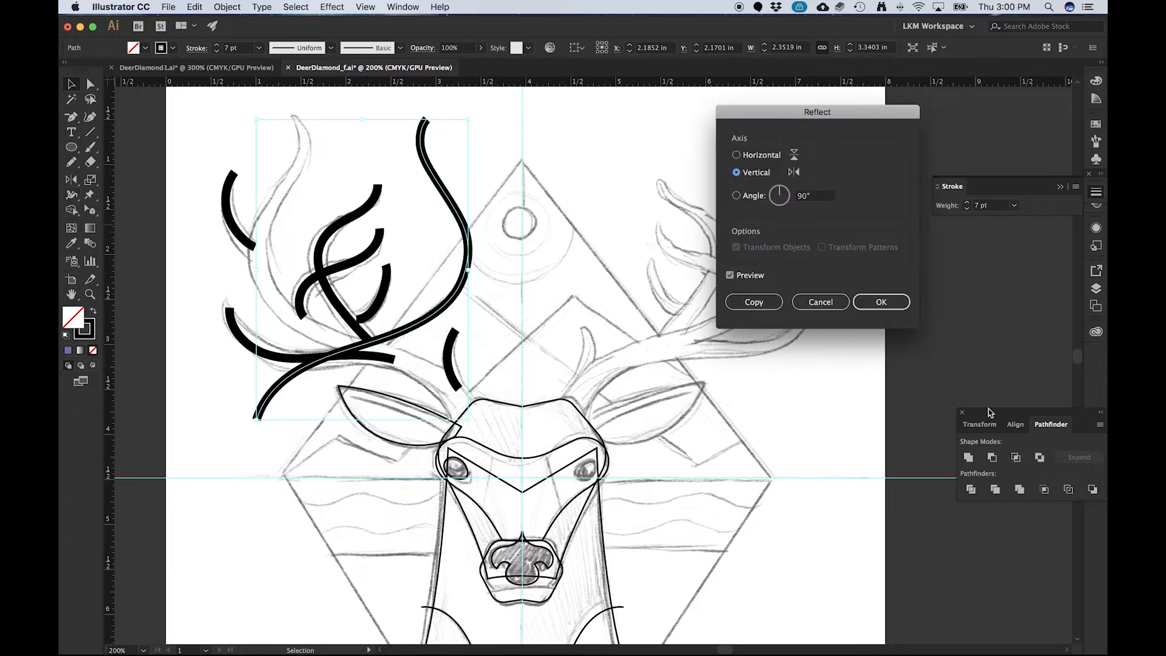
click(829, 306)
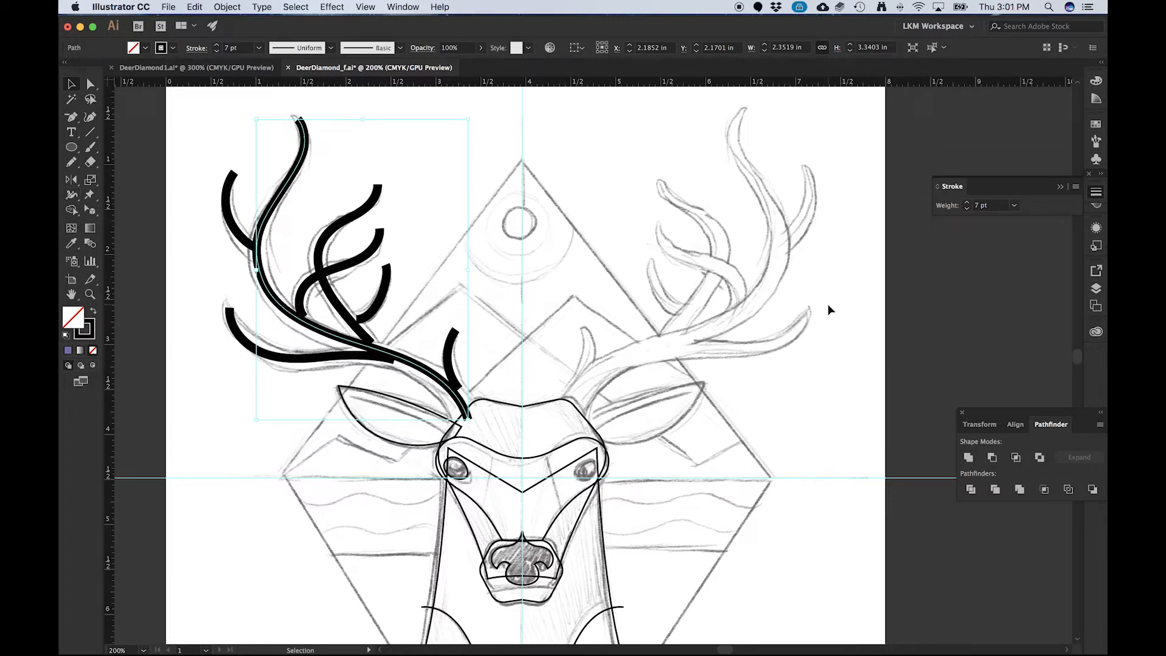
key(shift+w)
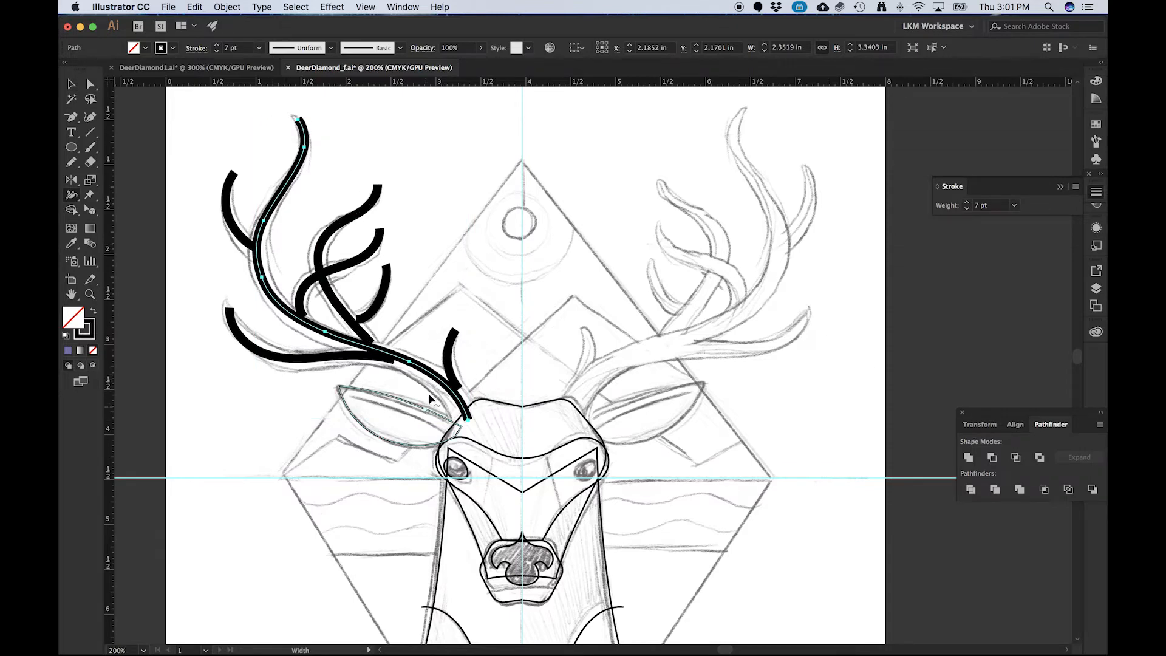
scroll(433, 395, up, 1)
scroll(474, 368, down, 1)
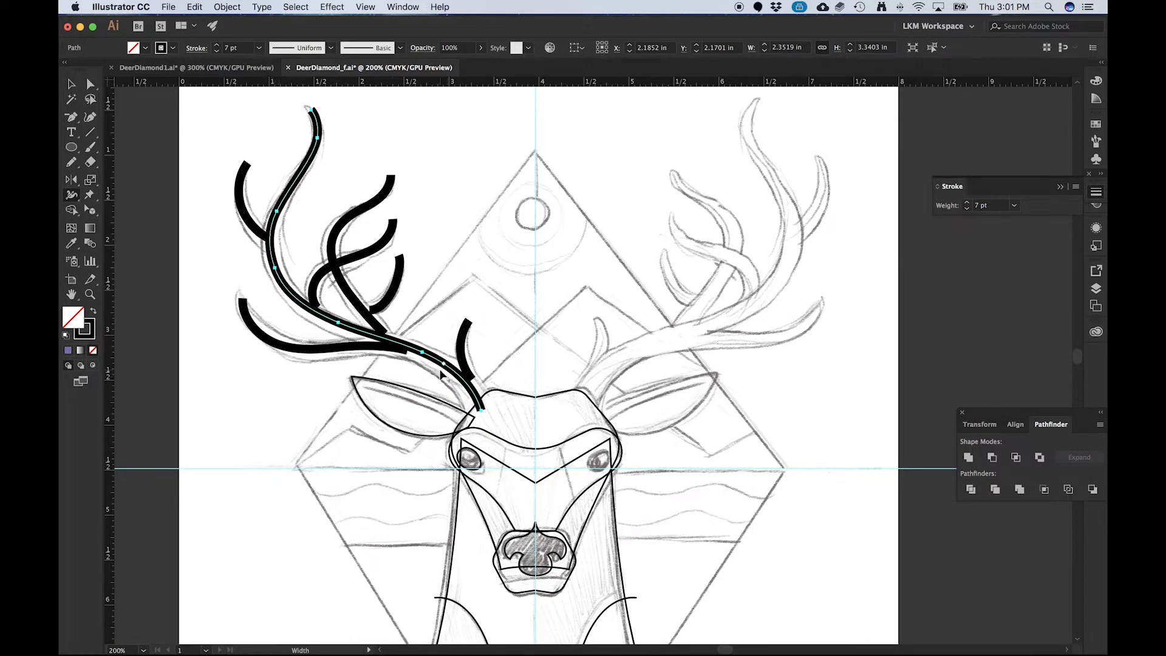
scroll(447, 375, up, 2)
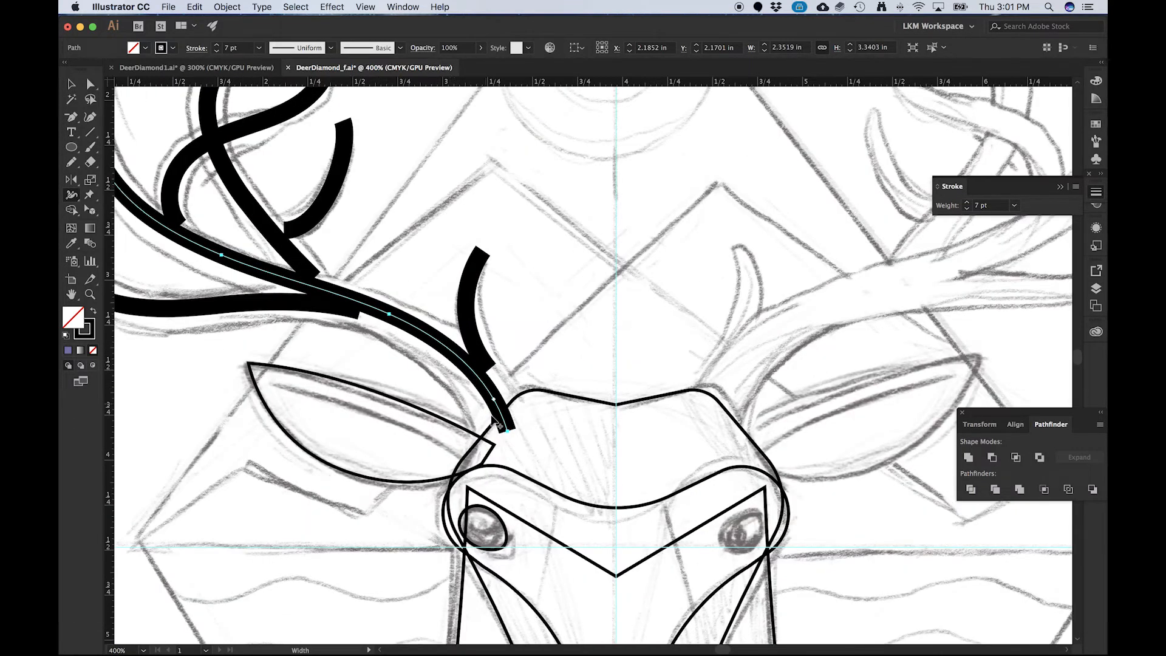
drag(507, 430, 484, 438)
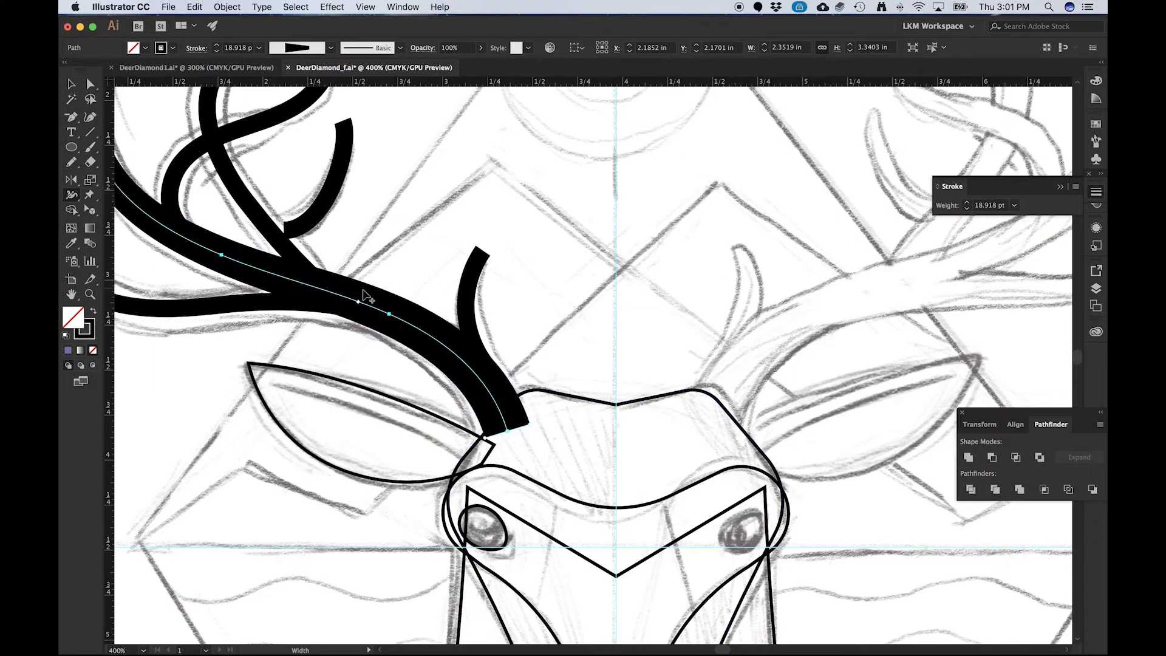
- Widen the long inner branch's stroke to about 15.1 pt where it joins the main beam
scroll(429, 310, down, 1)
scroll(401, 301, down, 2)
scroll(286, 234, up, 1)
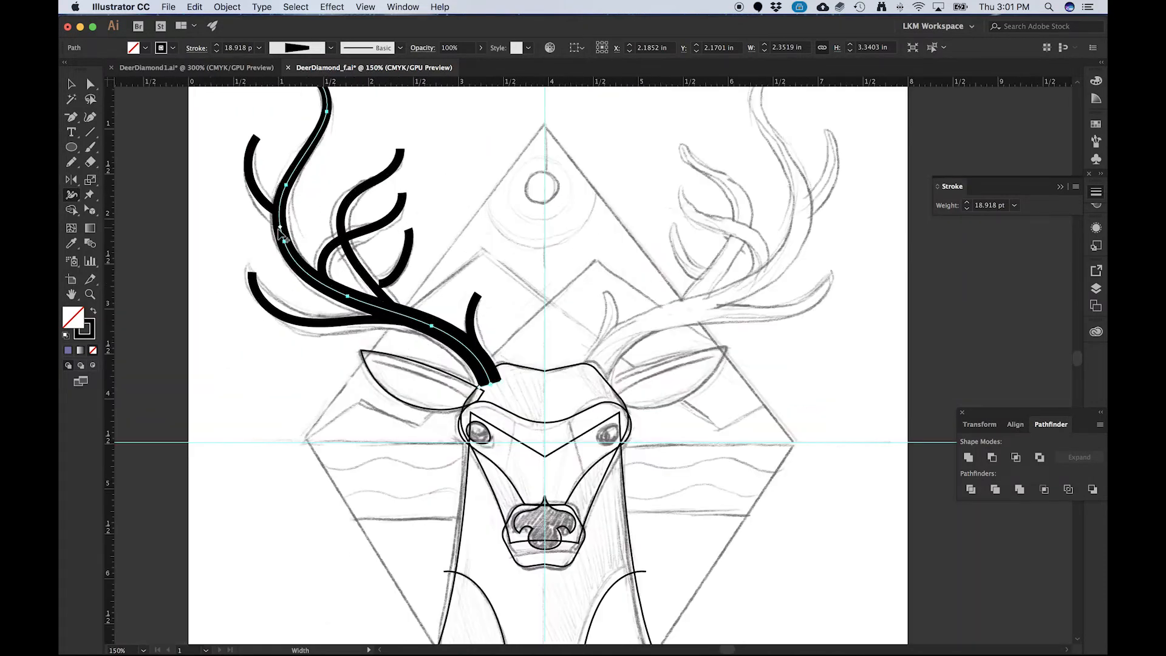
scroll(345, 122, up, 2)
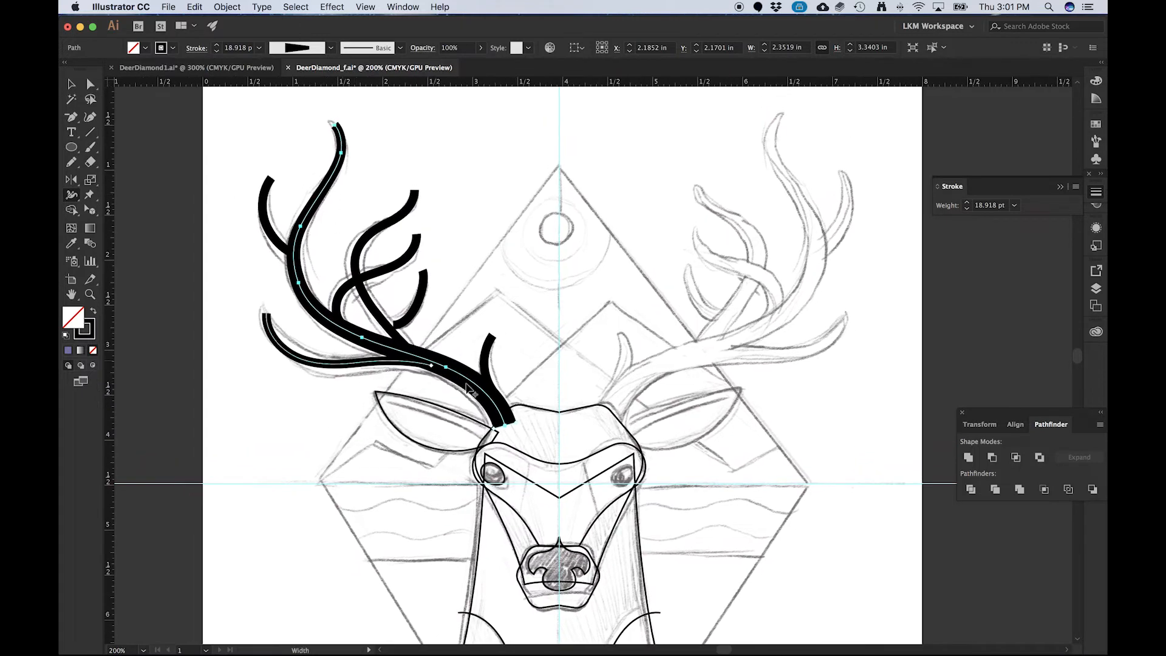
scroll(305, 248, up, 1)
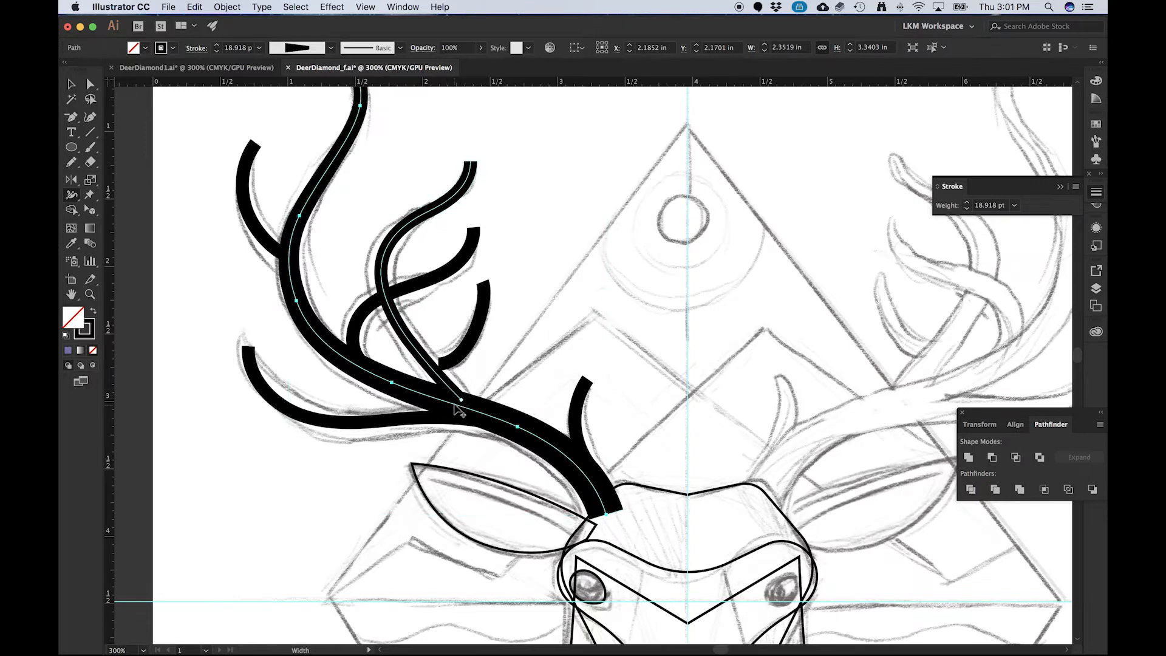
scroll(465, 406, up, 1)
drag(467, 394, 478, 394)
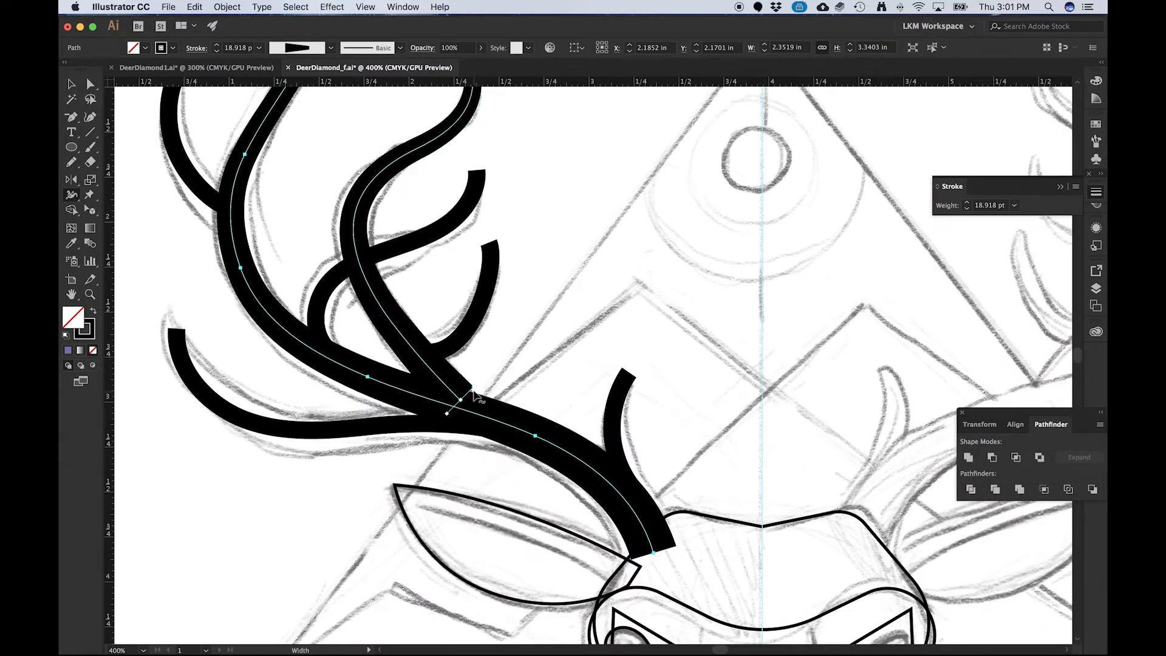
- Widen the short inner tine's base to about 13.6 pt and shift its end anchor into the inner branch
scroll(478, 394, up, 3)
scroll(444, 410, down, 3)
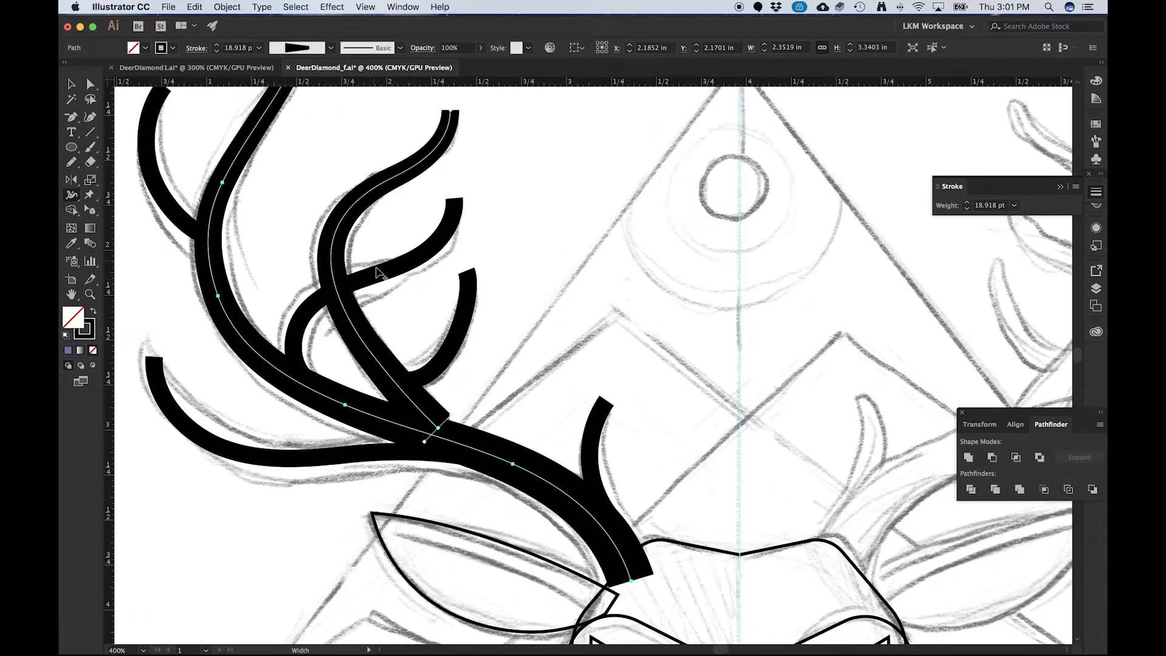
drag(301, 360, 302, 361)
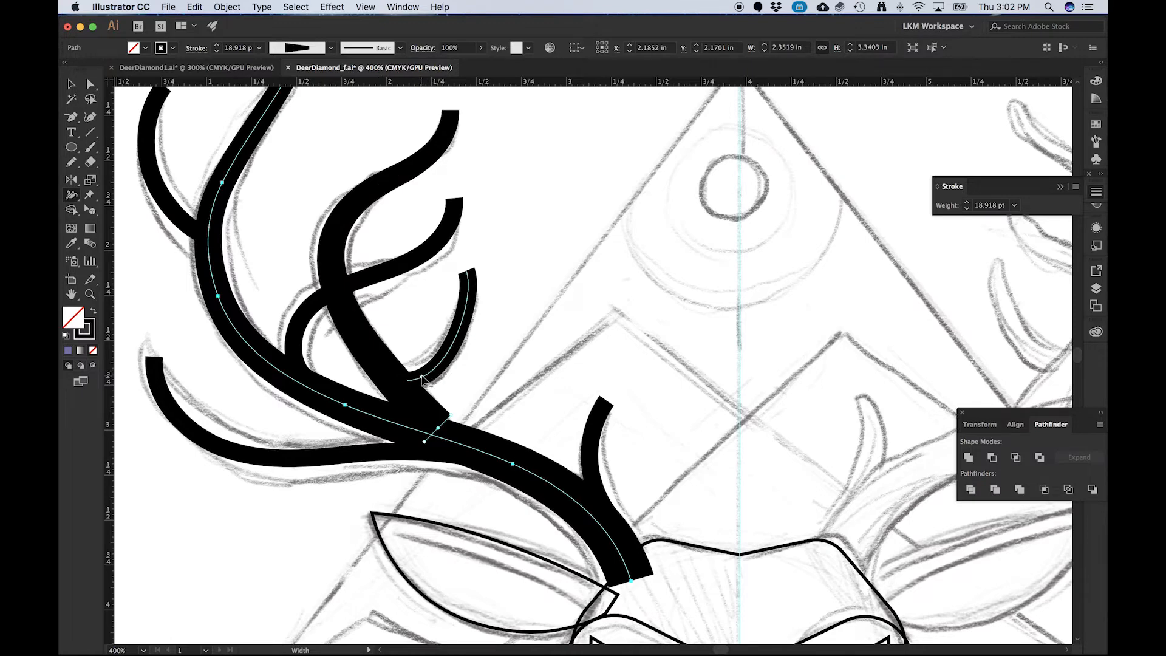
mouse_move(412, 379)
mouse_down()
mouse_move(403, 355)
mouse_move(424, 355)
mouse_move(411, 400)
mouse_move(395, 383)
mouse_move(457, 364)
mouse_up()
key(super+z)
key(super+z)
key(super+z)
key(a)
click(408, 381)
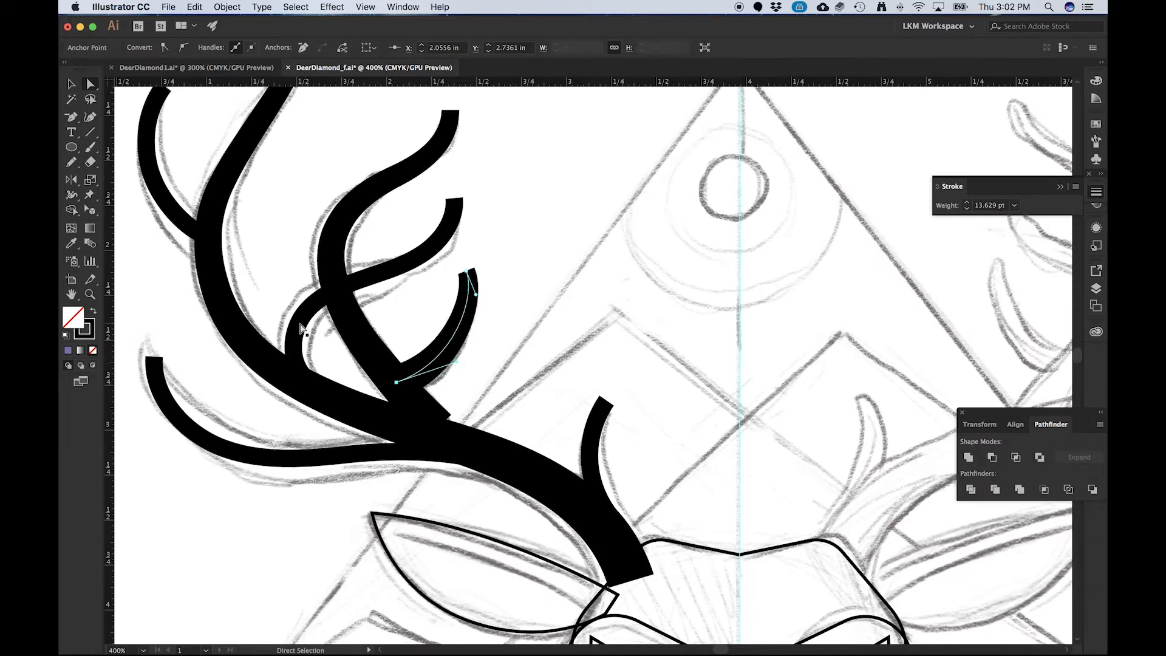
- Widen the bases of the crossing inner tine and the lower outer tine where they meet the main beam
click(72, 196)
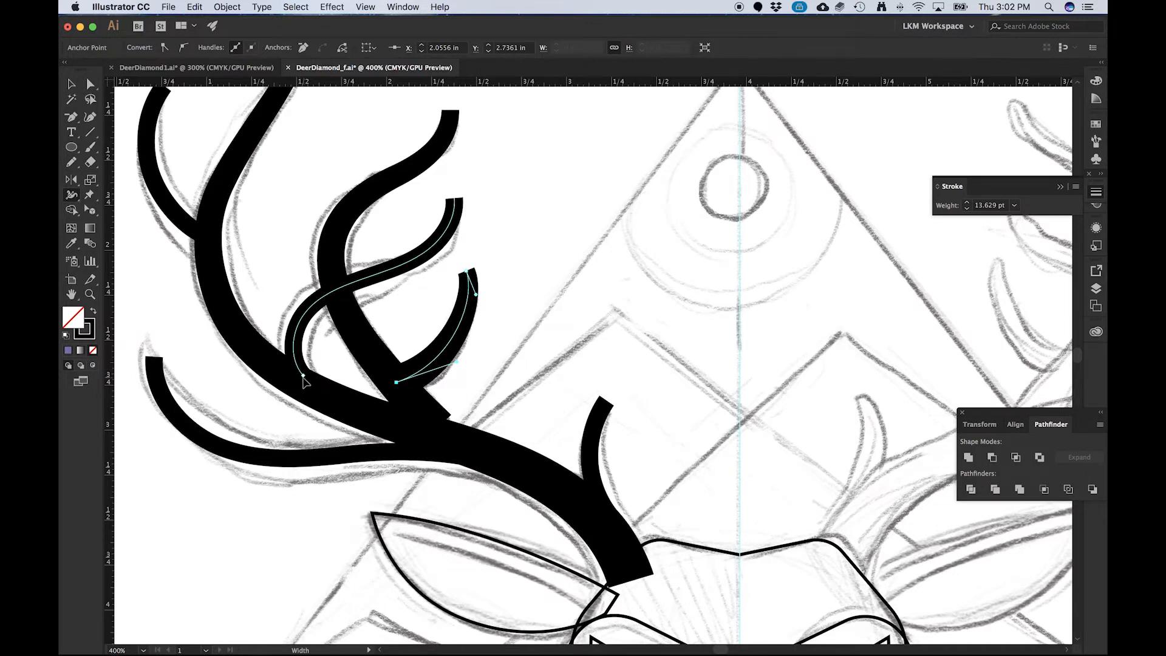
drag(304, 380, 286, 394)
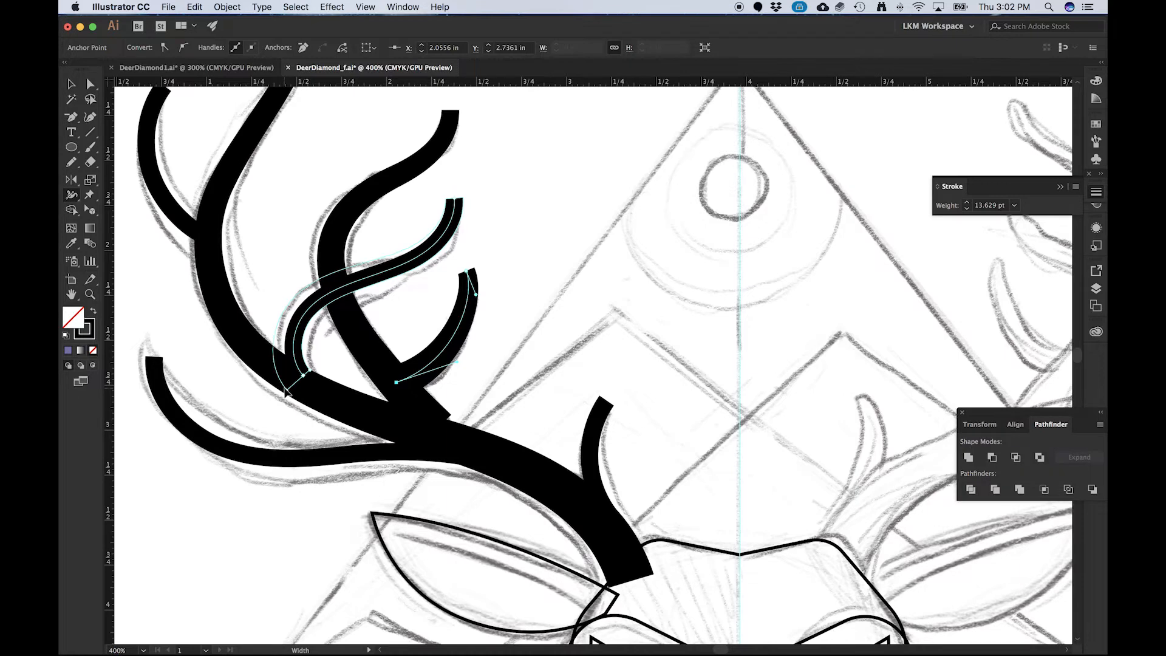
drag(286, 394, 286, 394)
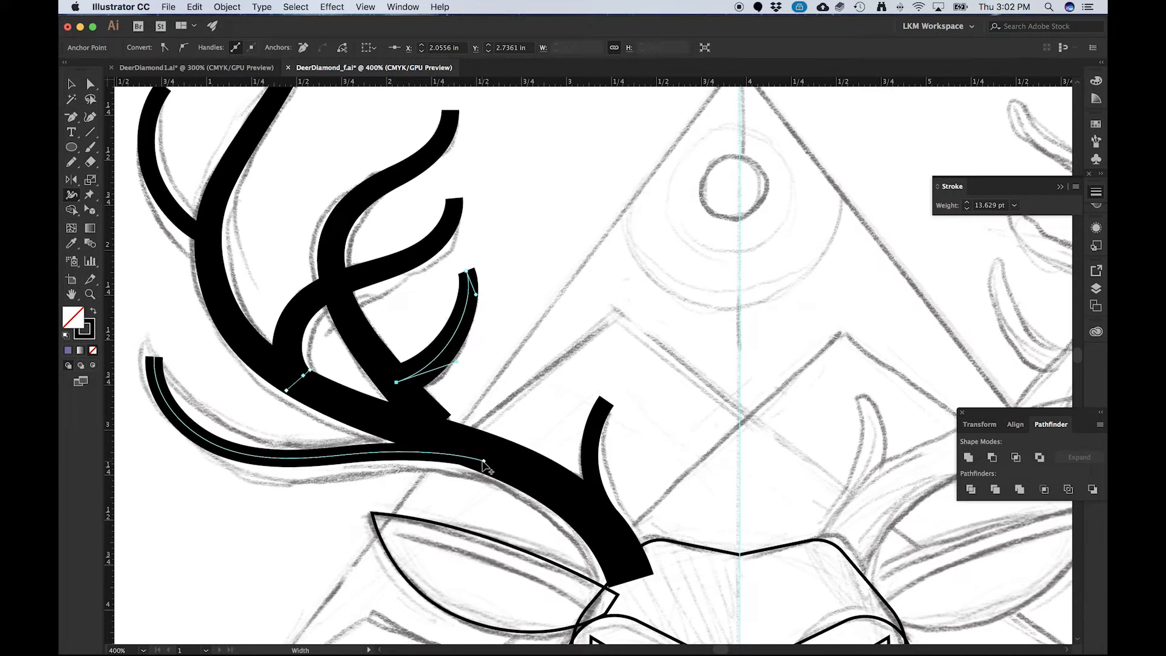
mouse_move(485, 463)
mouse_down()
mouse_move(488, 445)
mouse_move(486, 479)
mouse_up()
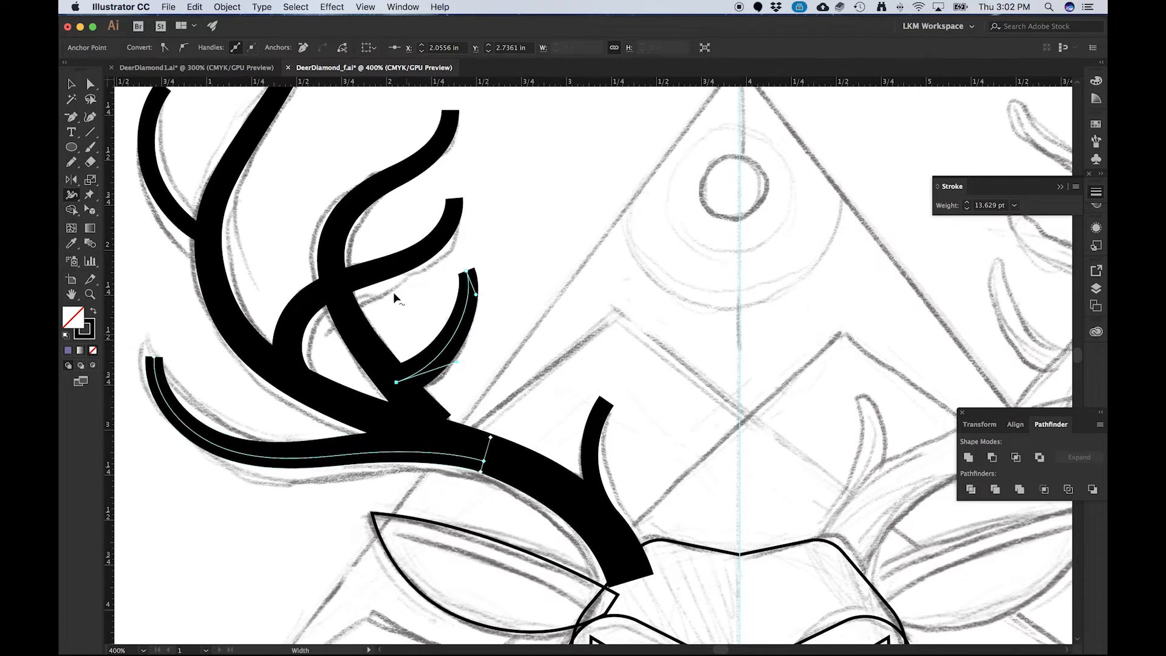
key(v)
click(545, 281)
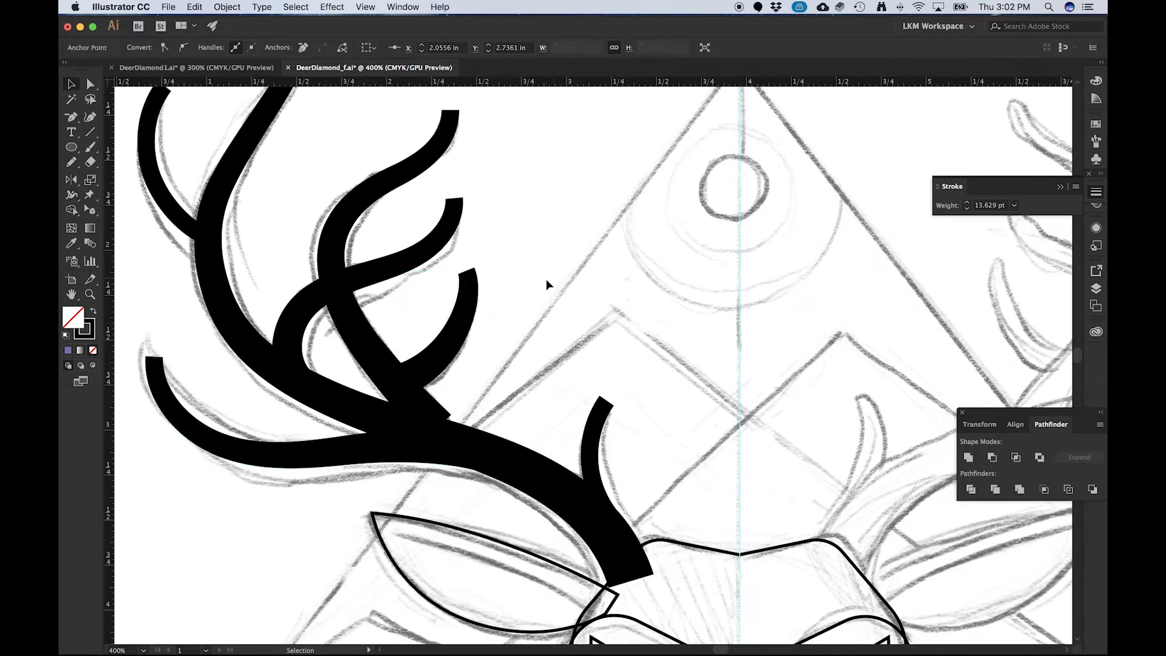
- Move the long inner branch's base anchors so its blunt end sinks into the main beam
key(a)
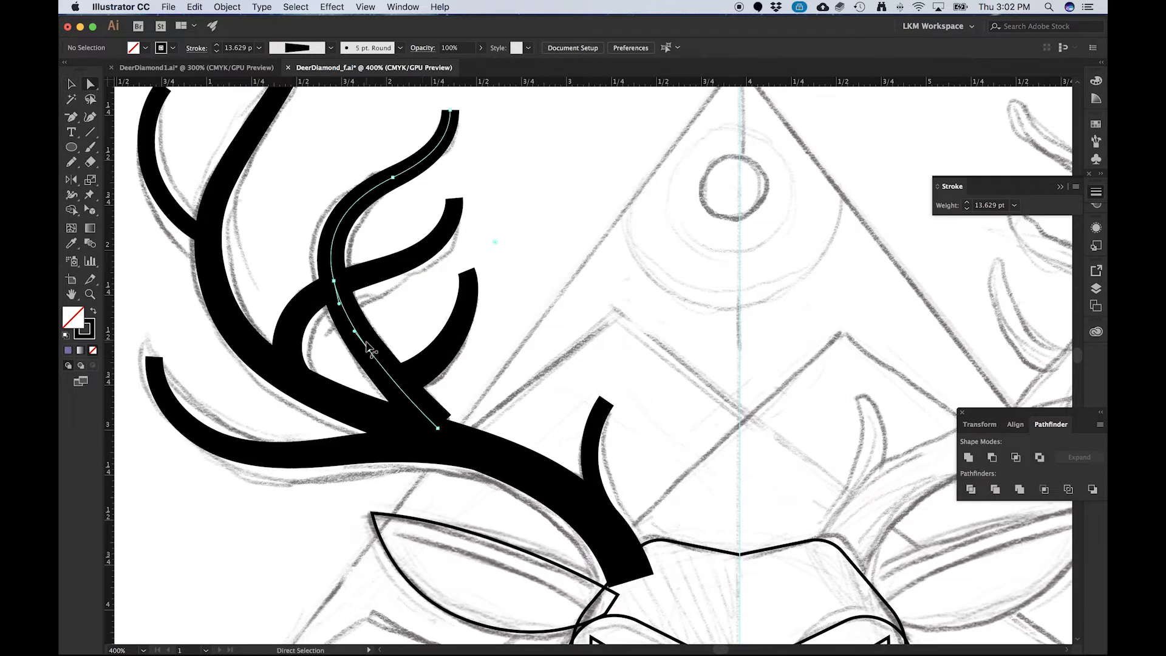
click(392, 178)
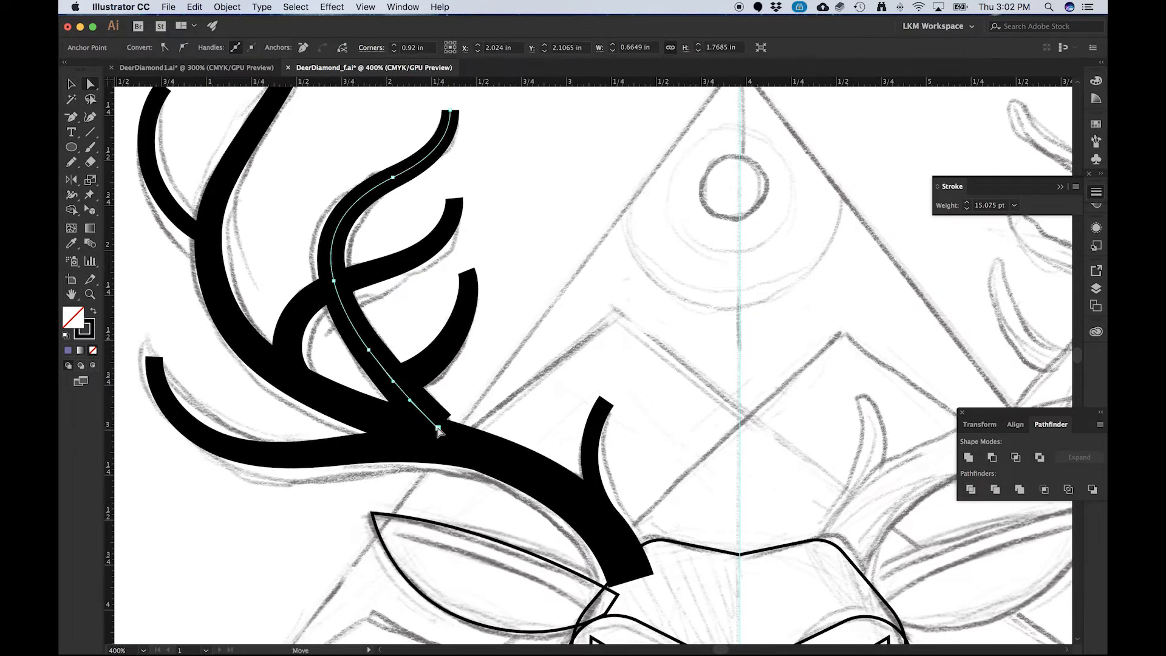
mouse_move(438, 428)
mouse_down()
mouse_move(452, 441)
mouse_move(418, 409)
mouse_move(429, 423)
mouse_up()
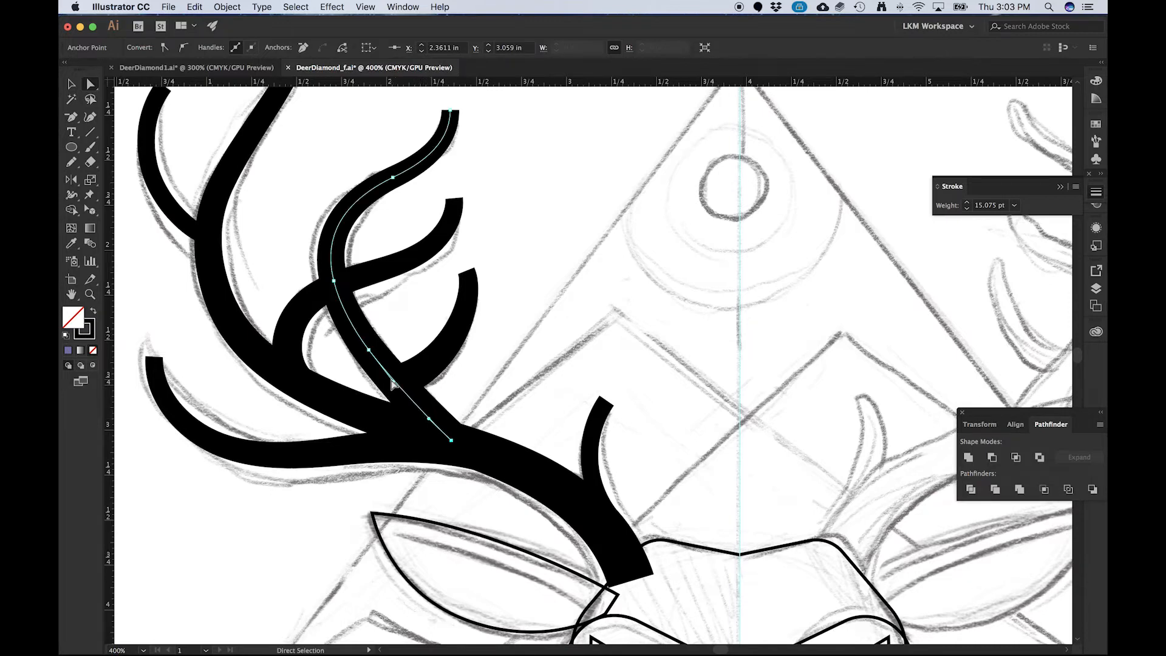
- Adjust the short inner tine's curve handle and widen the upper outer tine's base to about 12.7 pt
click(466, 305)
drag(475, 292, 473, 310)
drag(347, 223, 380, 324)
drag(320, 179, 382, 218)
click(72, 194)
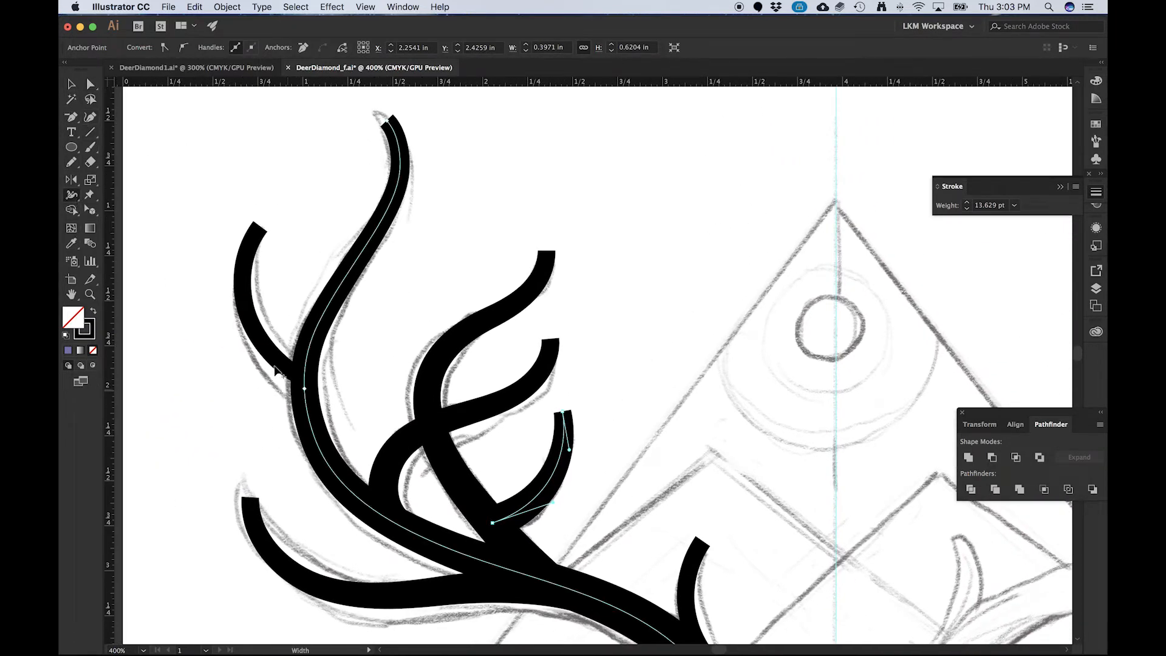
drag(295, 381, 294, 394)
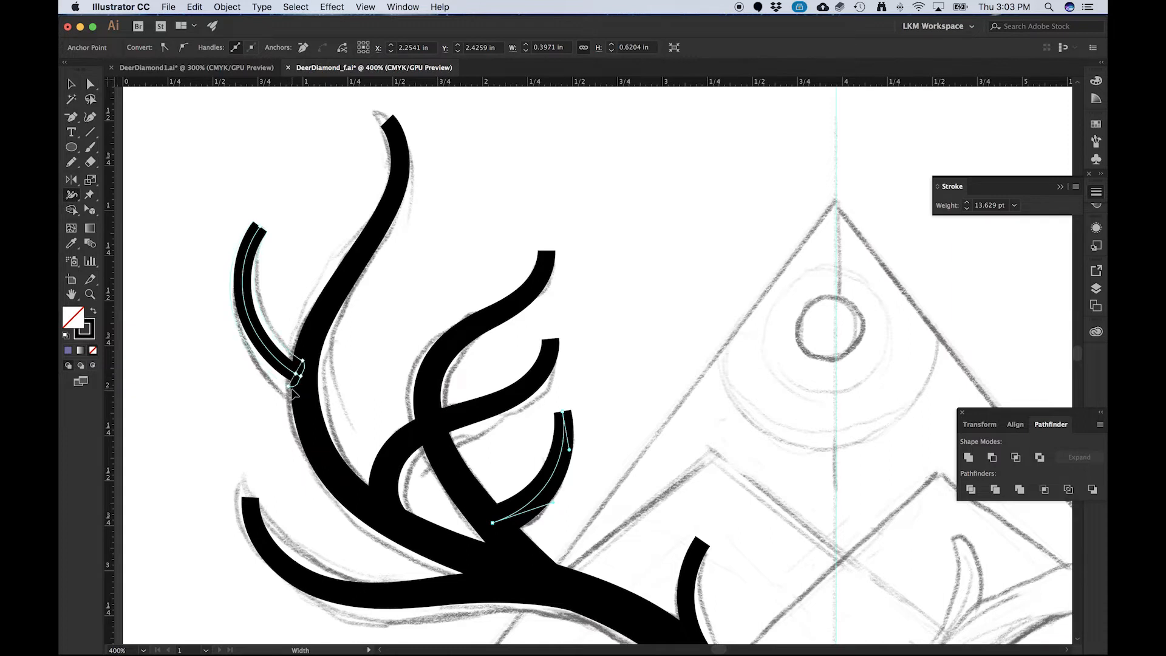
- Shift the upper outer tine's base anchor into the main beam and lengthen its mid-curve handle to smooth the bend
key(a)
click(300, 376)
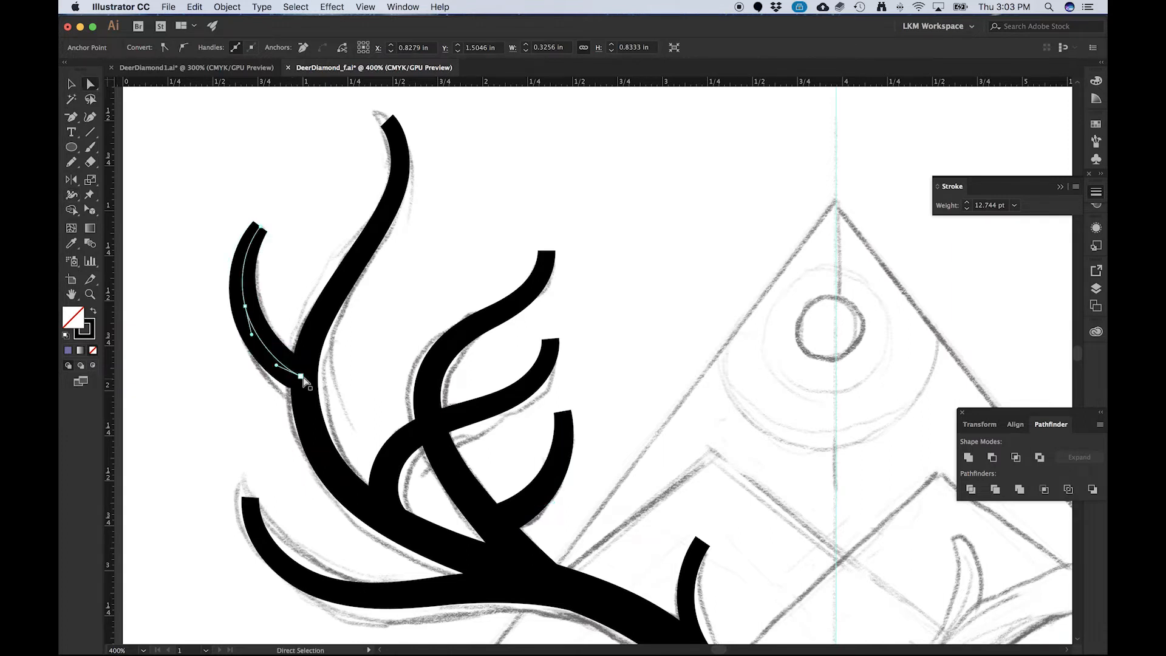
drag(302, 380, 313, 390)
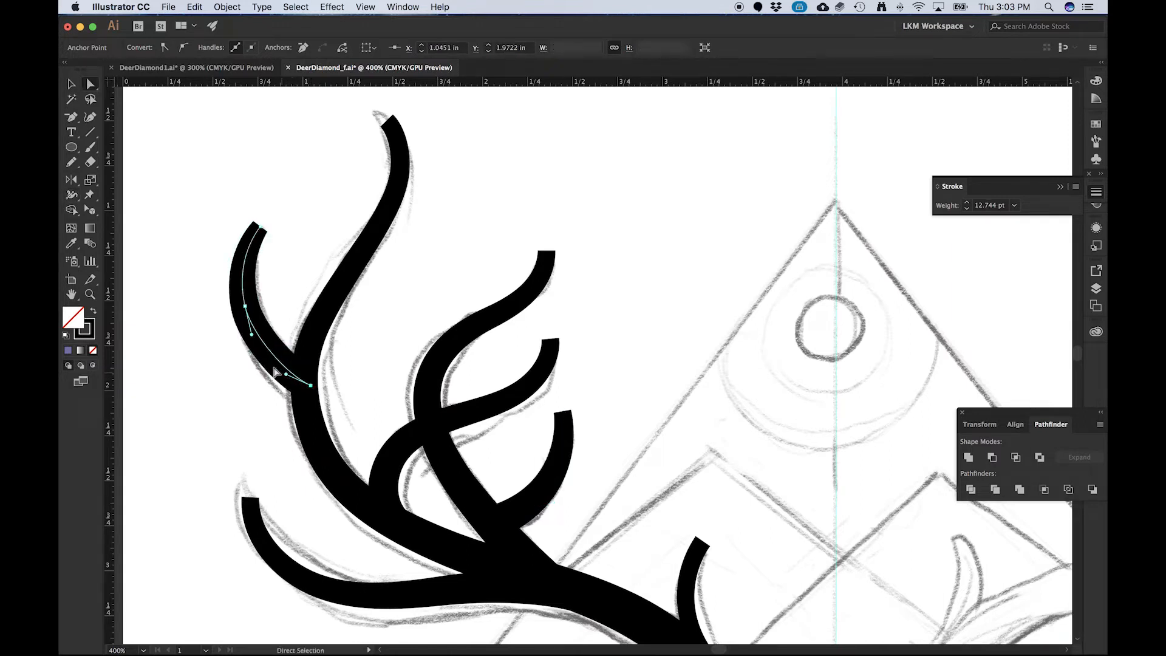
drag(251, 338, 257, 348)
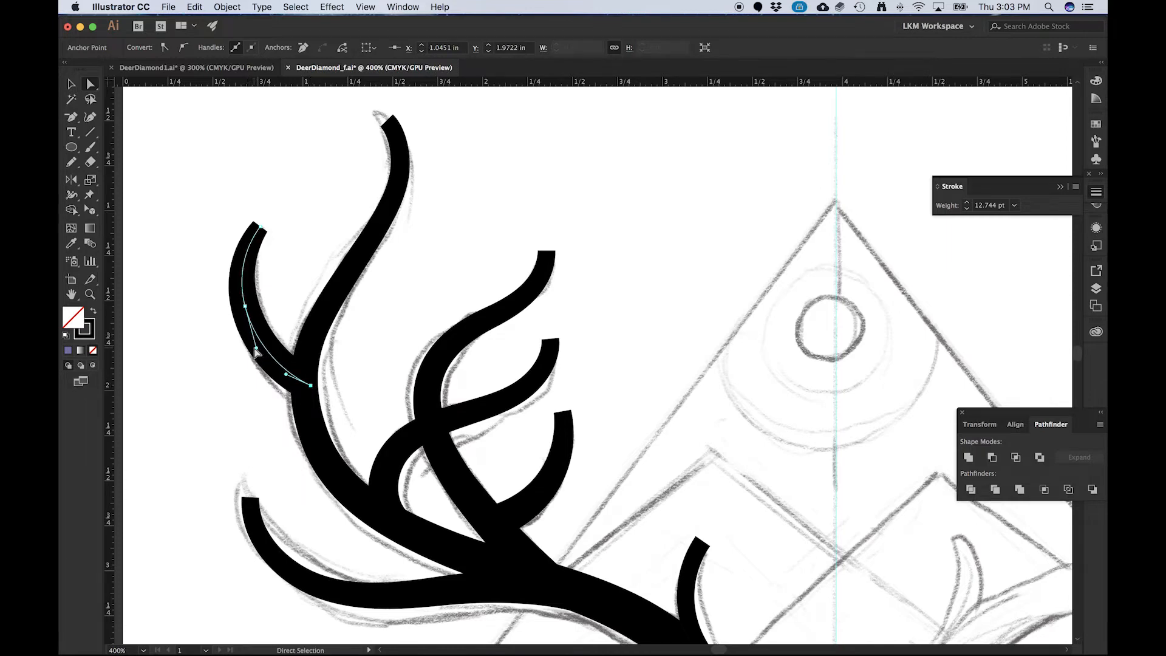
- Try to taper the main beam's stroke to a point from its upper tip, and undo the change
drag(285, 489, 275, 348)
drag(440, 256, 385, 347)
drag(437, 210, 446, 331)
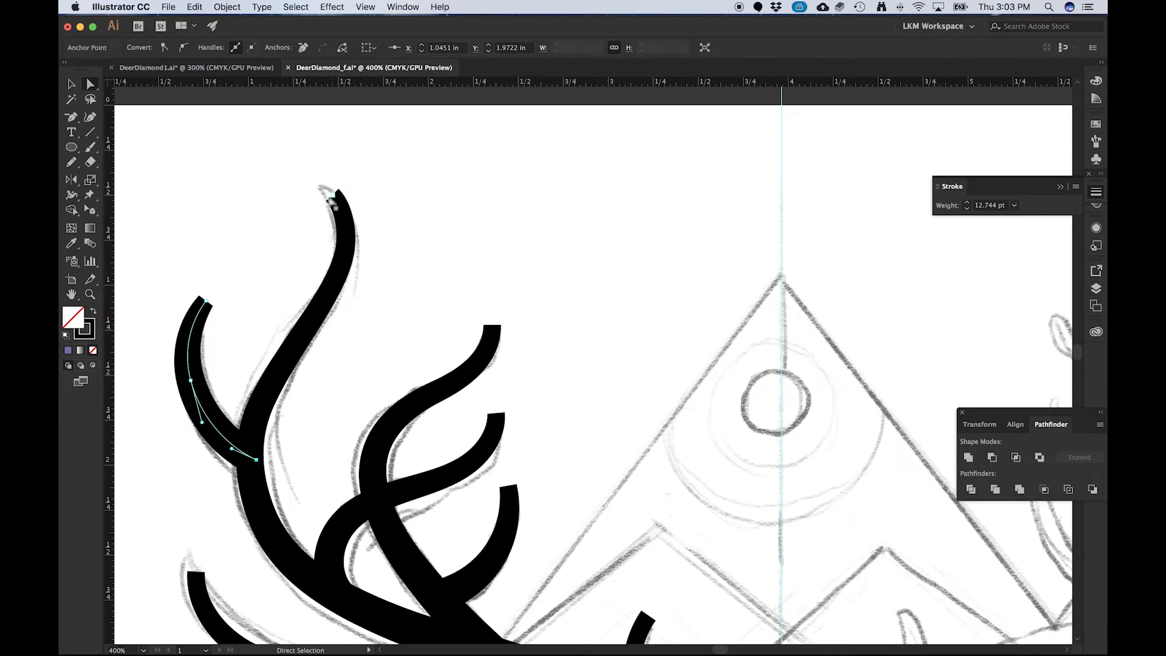
key(v)
click(320, 313)
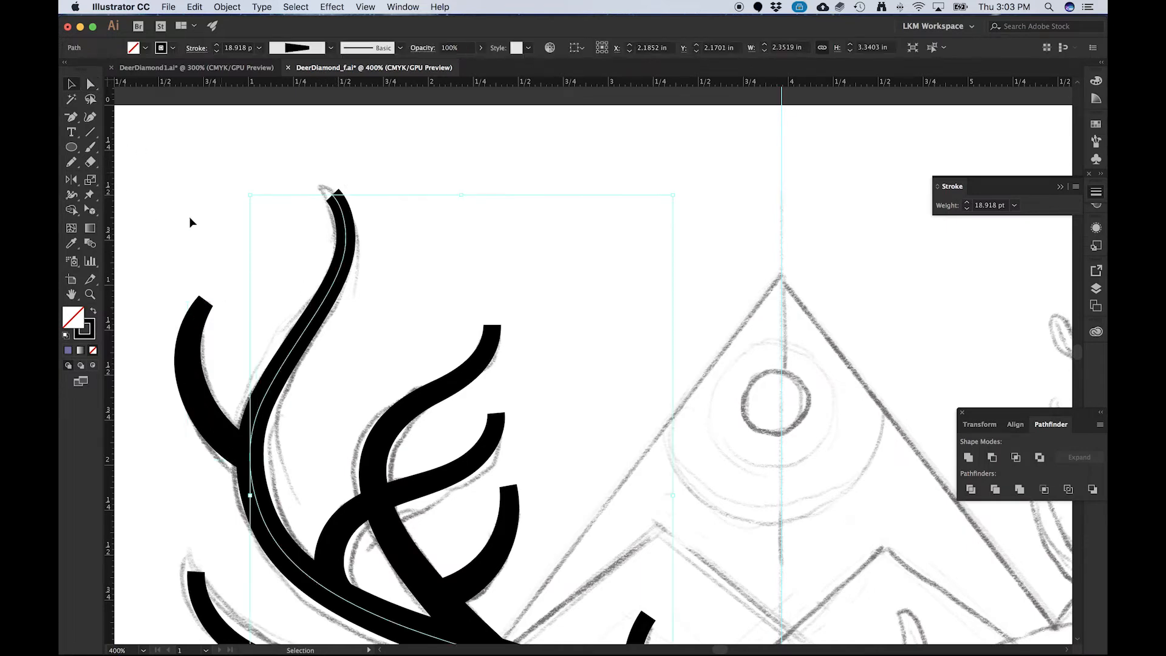
click(71, 196)
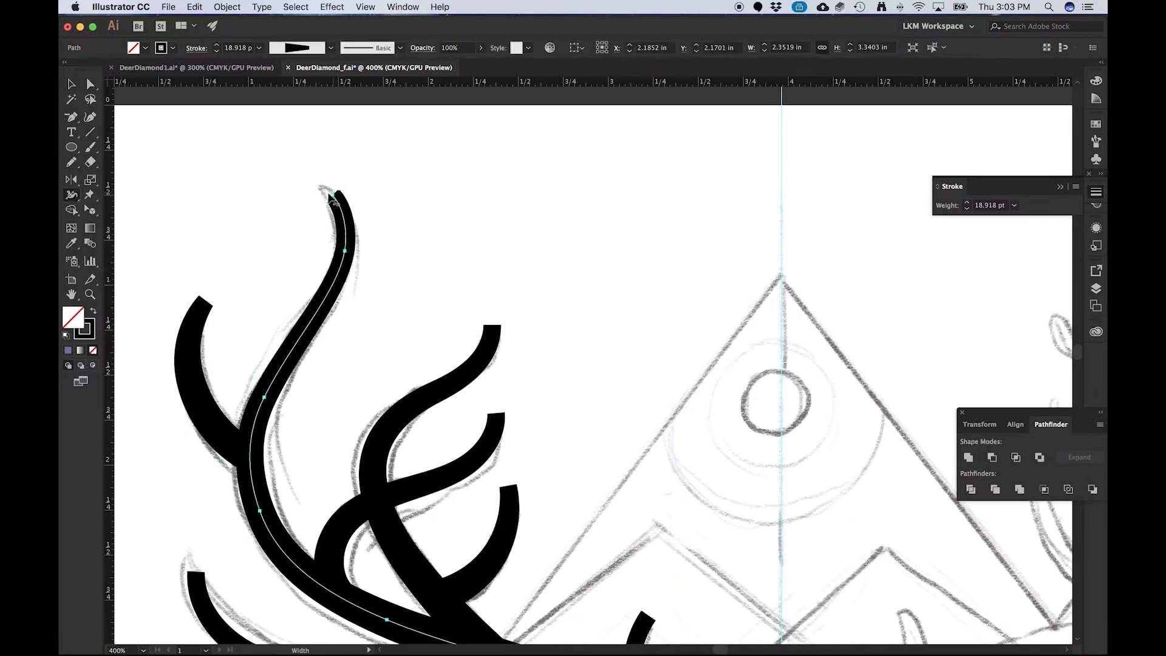
scroll(331, 200, up, 1)
drag(322, 210, 334, 187)
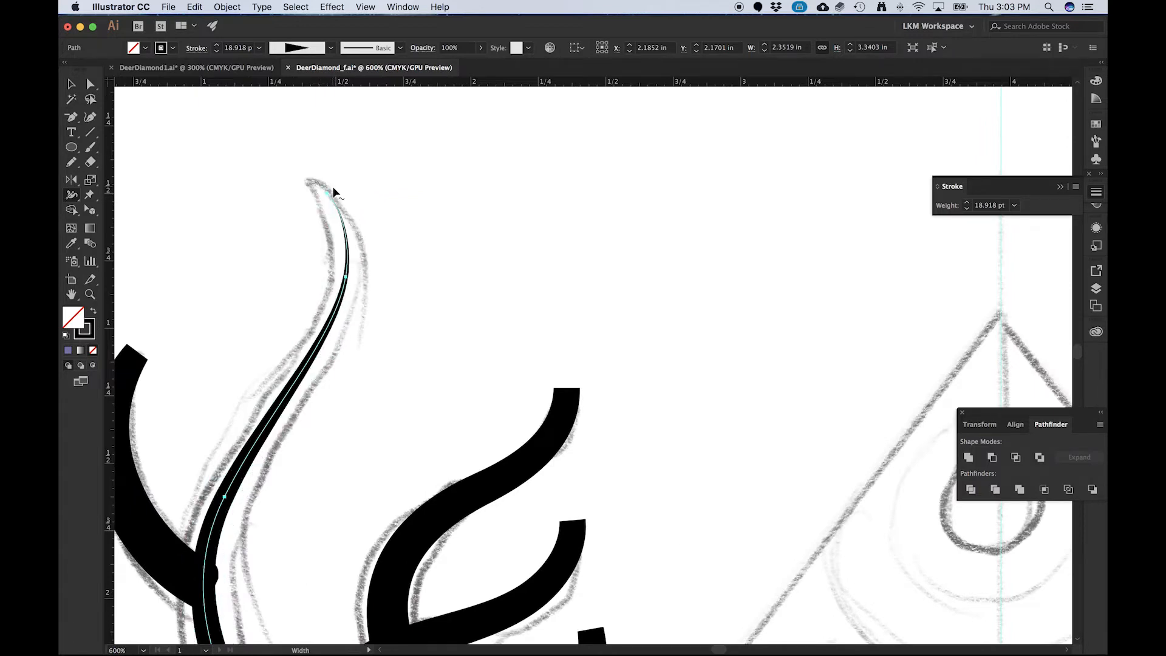
scroll(383, 278, down, 2)
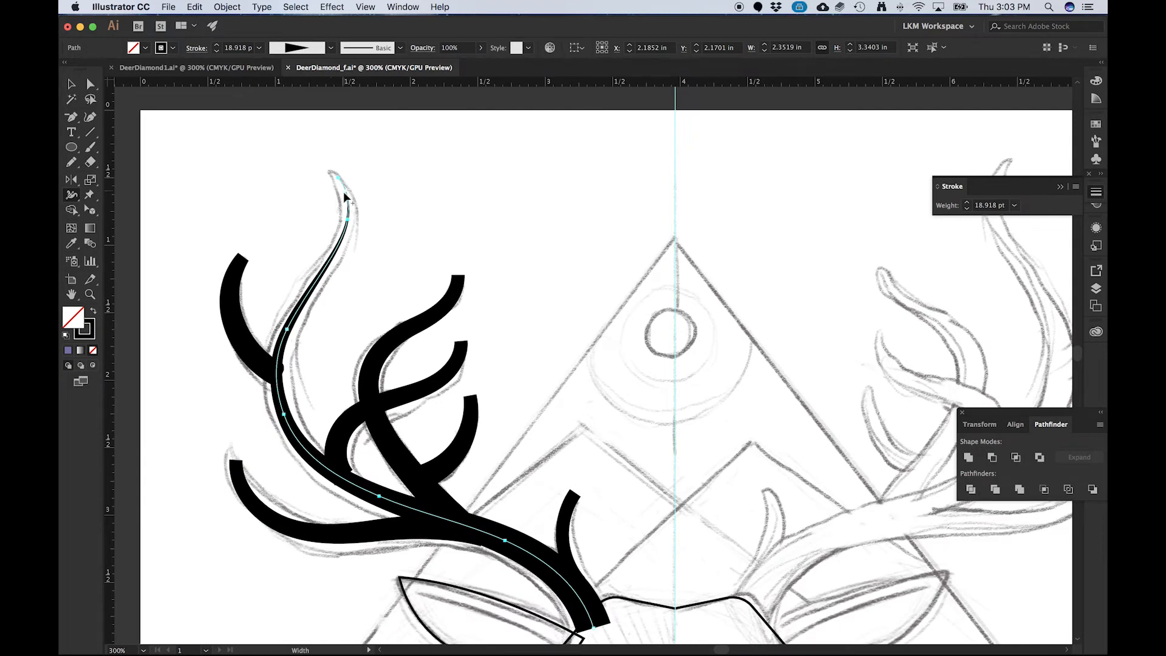
scroll(345, 193, up, 2)
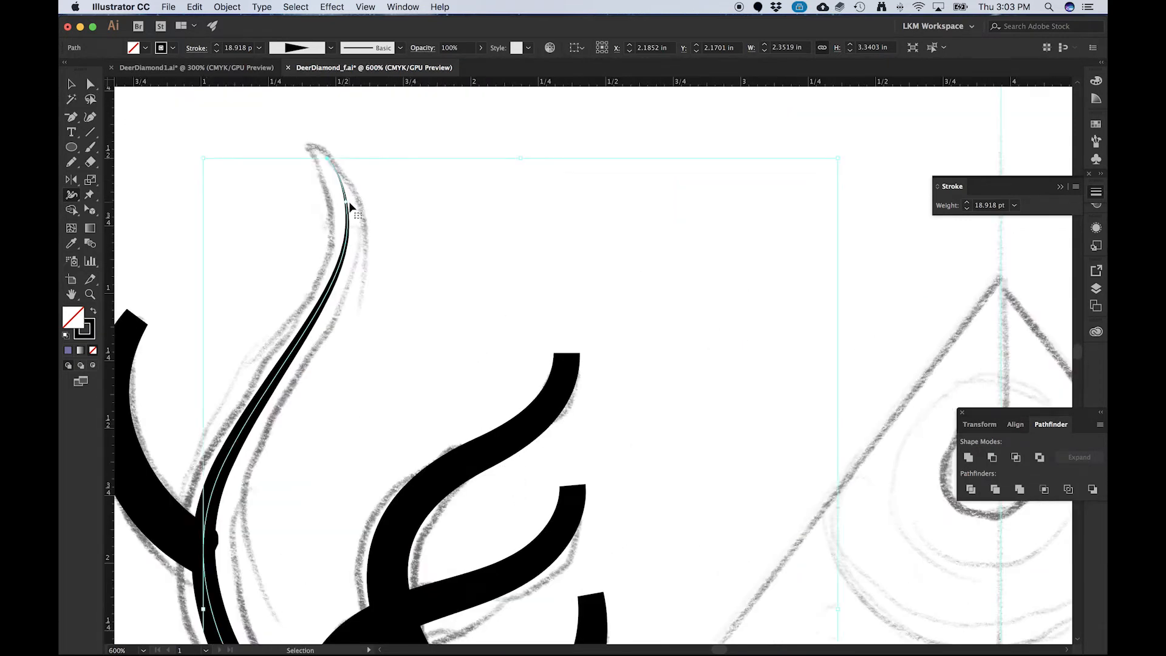
key(super+z)
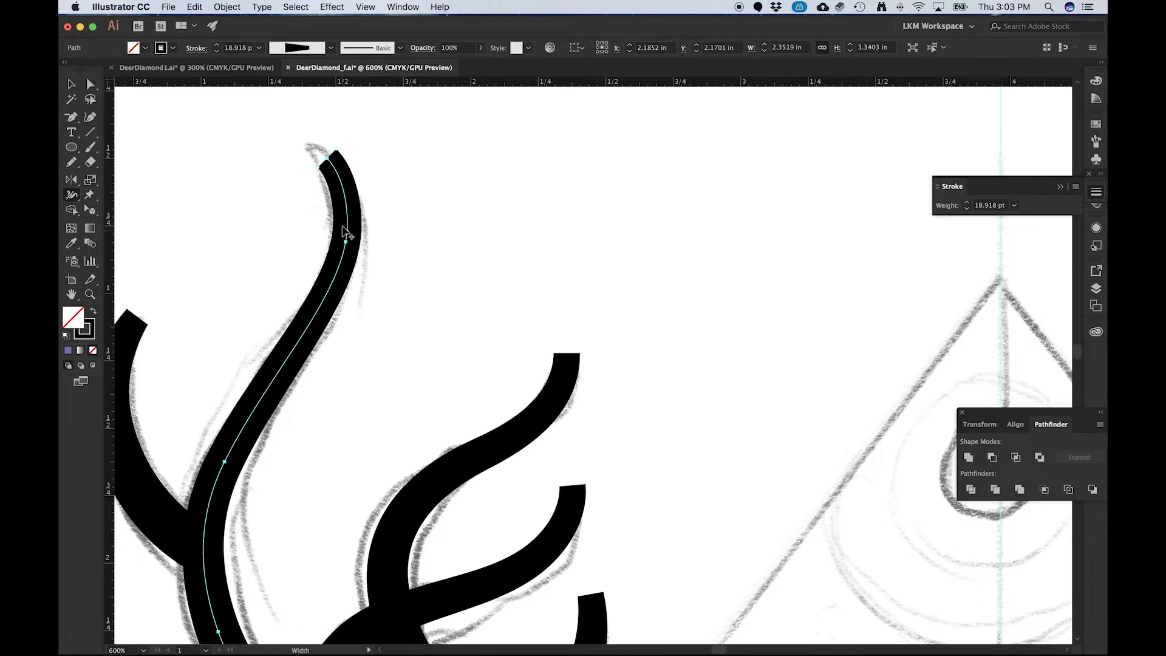
- Hold the width just below the tips of the main beam, long inner branch and crossing inner tine, and taper each tip to a point
drag(346, 220, 333, 220)
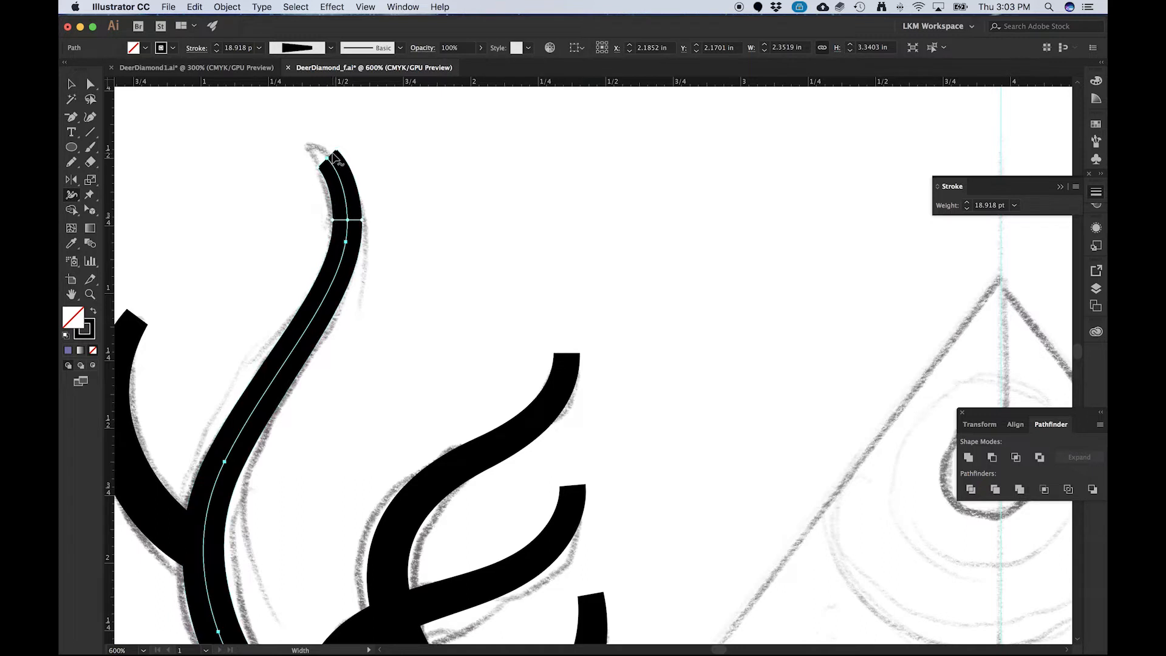
drag(320, 170, 327, 160)
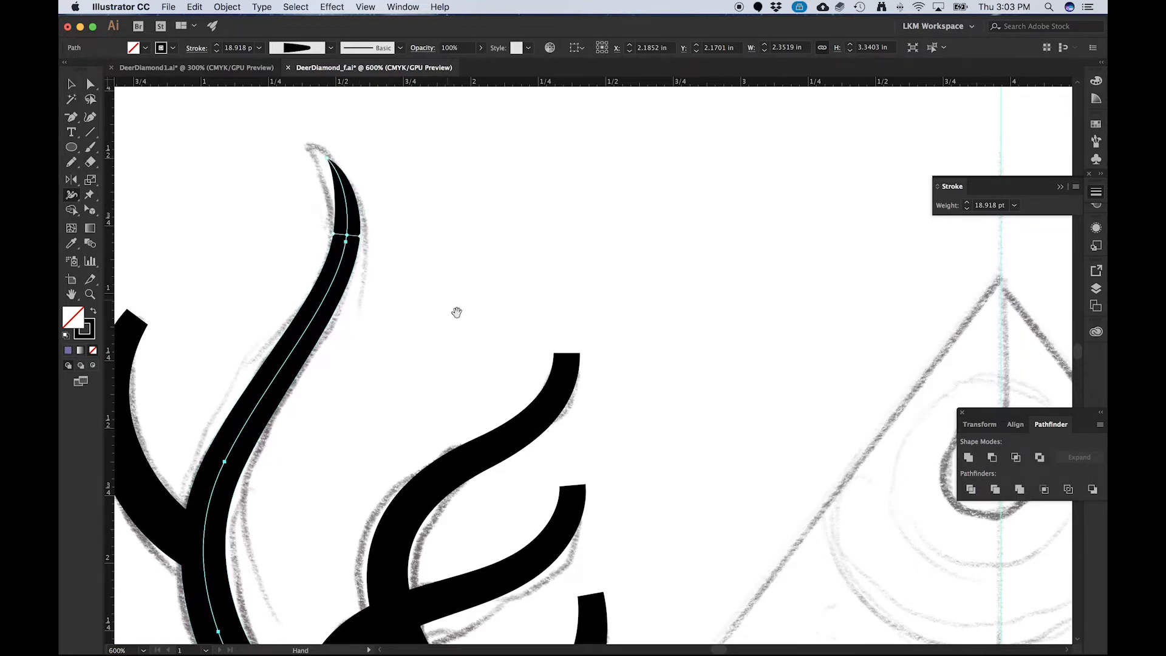
scroll(455, 312, down, 5)
scroll(456, 312, right, 4)
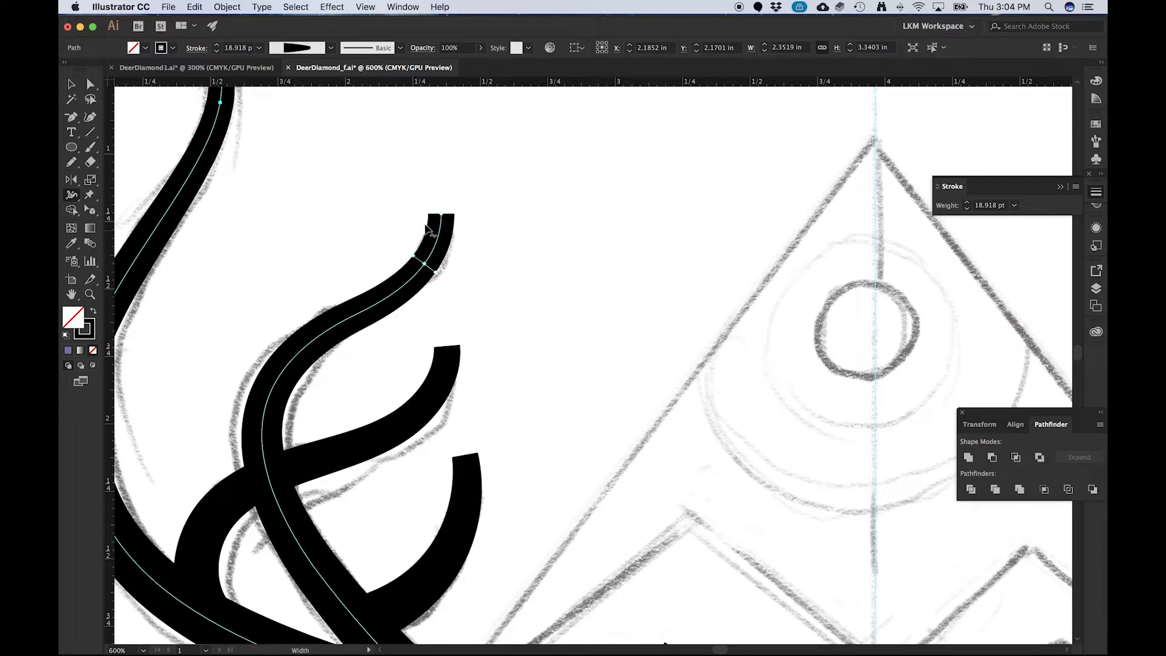
drag(452, 216, 444, 223)
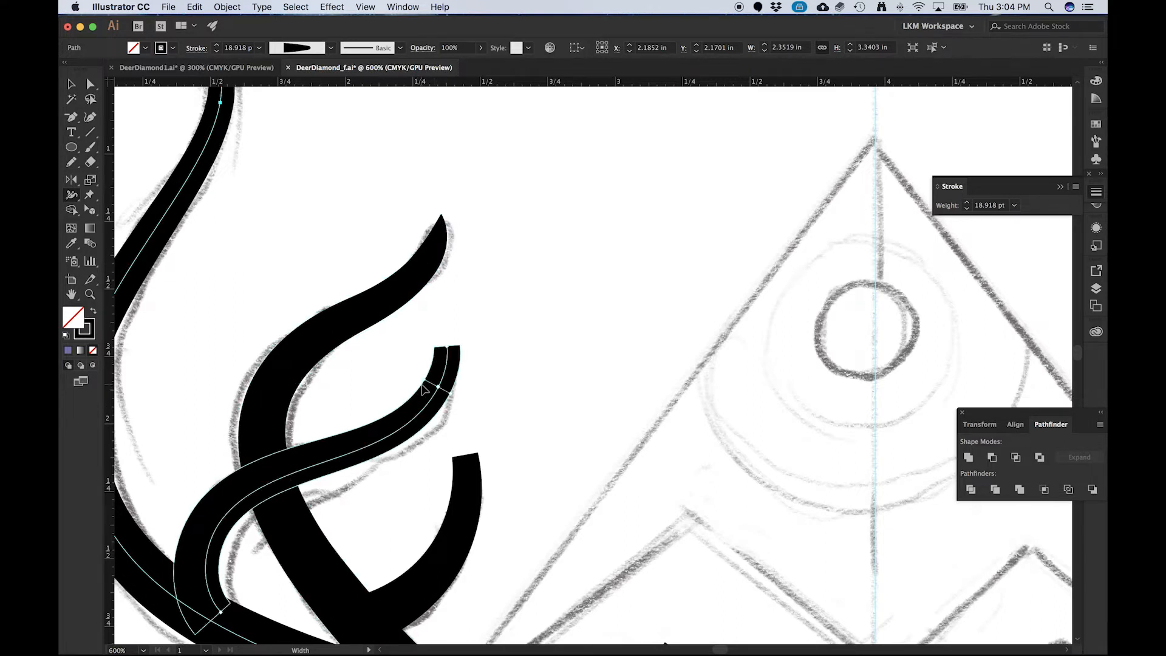
drag(457, 353, 420, 408)
- Add a width point below the short inner tine's tip, taper the tip to a point and slide the width point toward the base
key(space)
drag(382, 488, 370, 300)
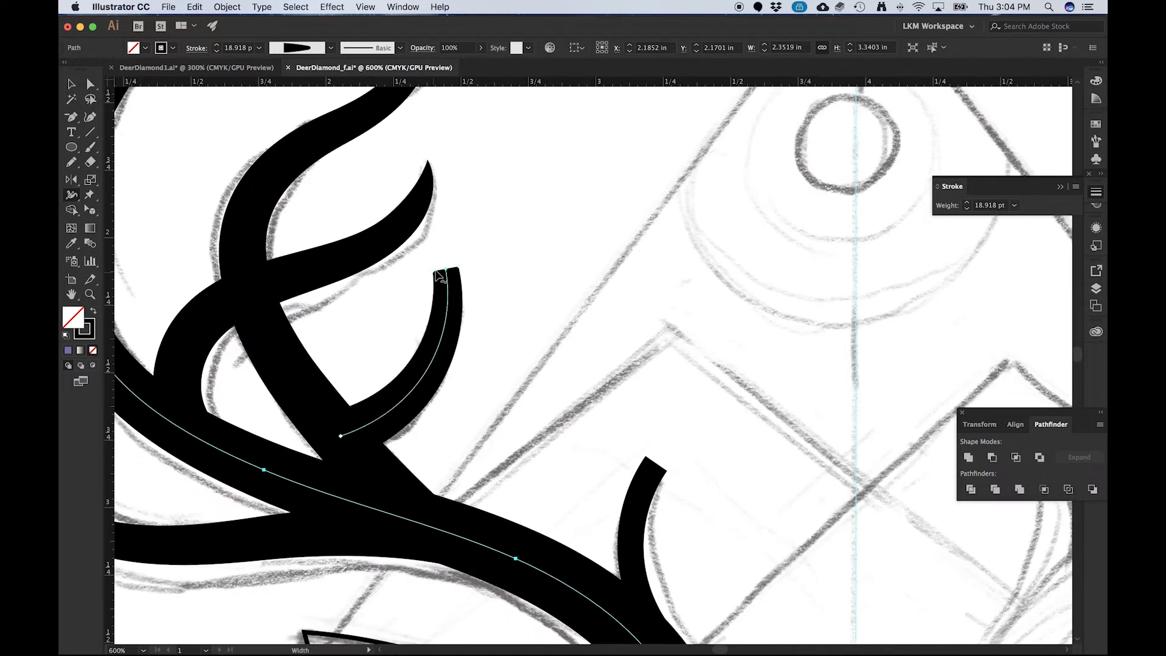
drag(444, 313, 433, 311)
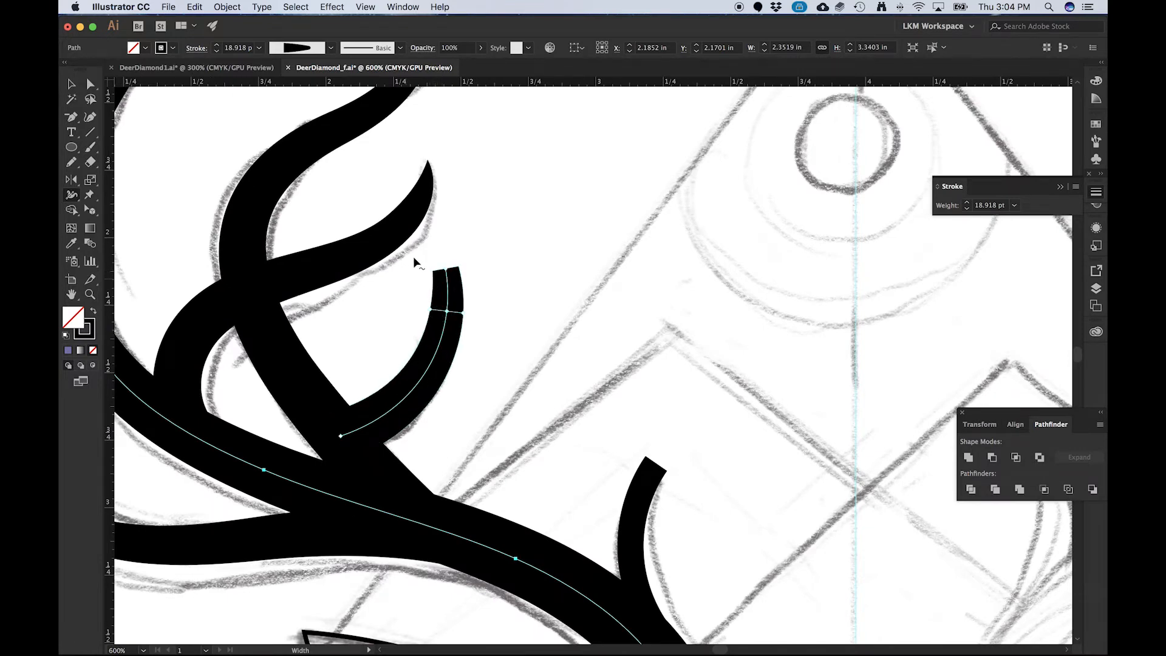
drag(434, 271, 448, 270)
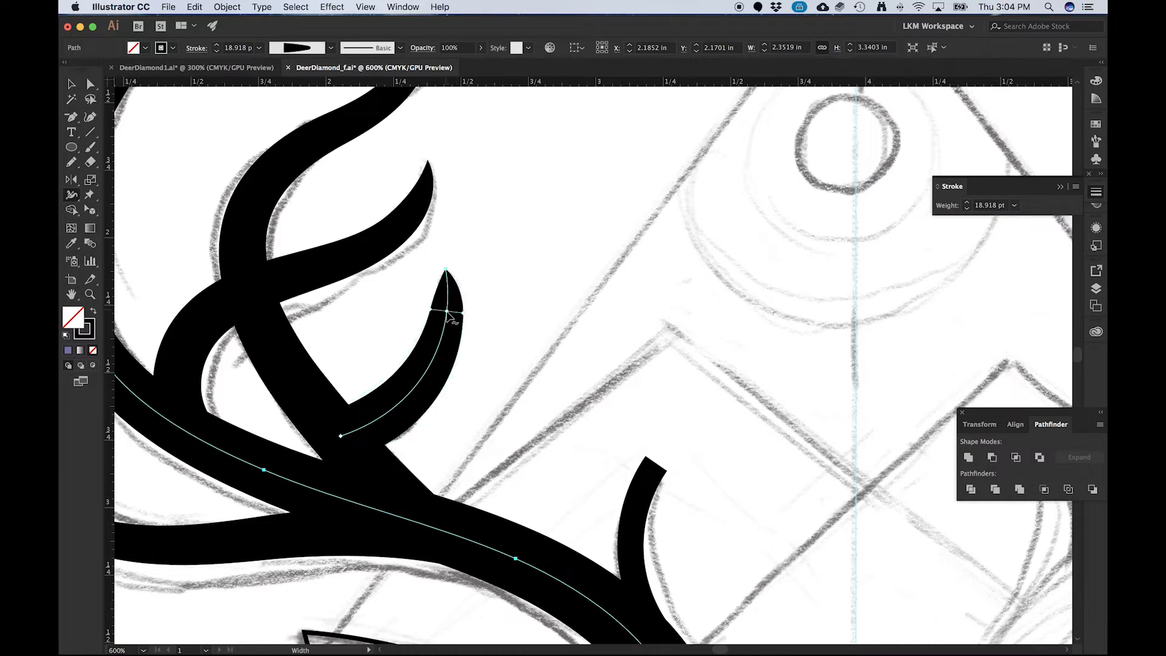
mouse_move(447, 313)
mouse_down()
mouse_move(429, 365)
mouse_move(401, 388)
mouse_move(428, 338)
mouse_up()
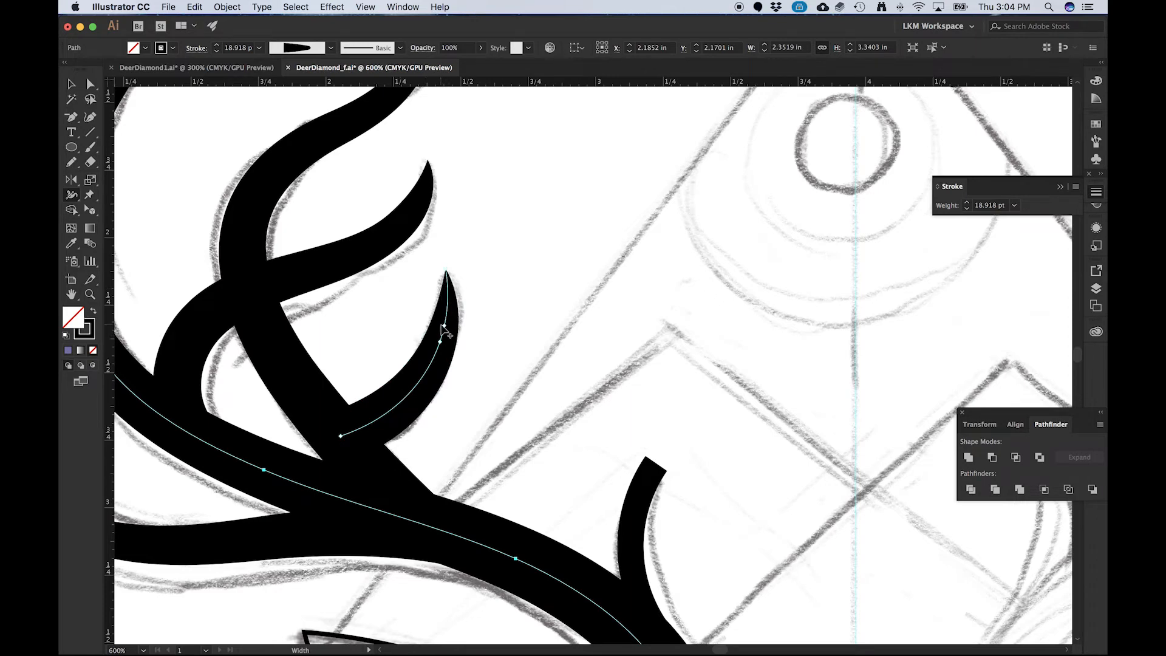
- Try pinching and bulging the short inner tine's middle with extra width points, and remove them again
drag(424, 376, 365, 388)
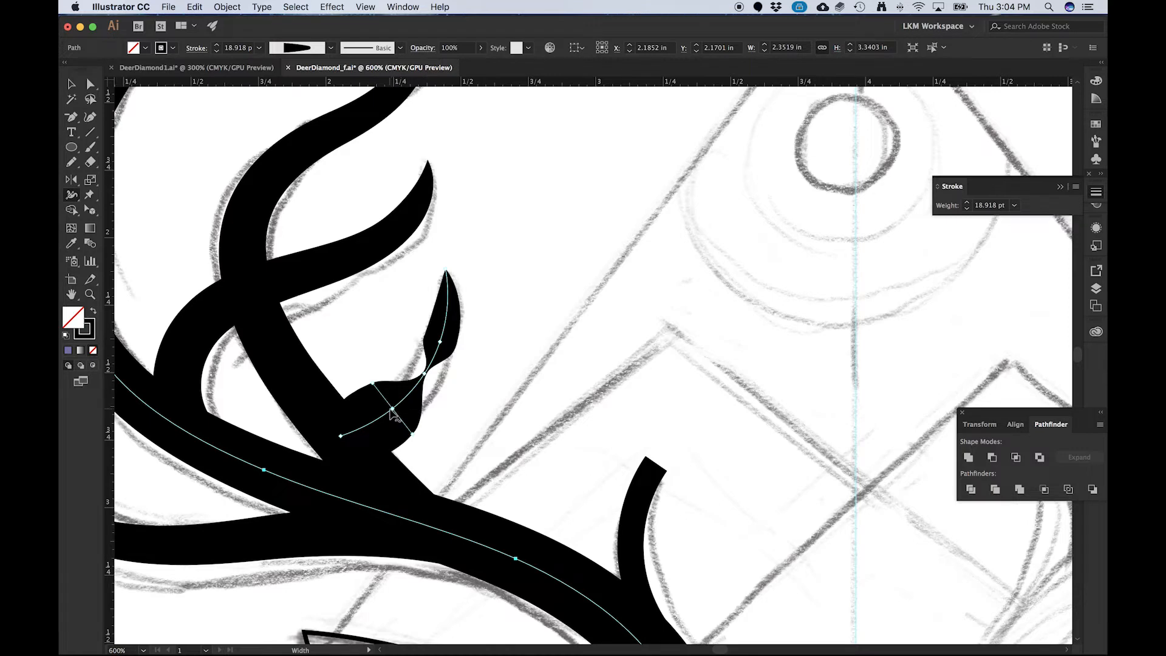
mouse_move(394, 413)
mouse_down()
mouse_move(426, 373)
mouse_move(391, 406)
mouse_up()
key(Delete)
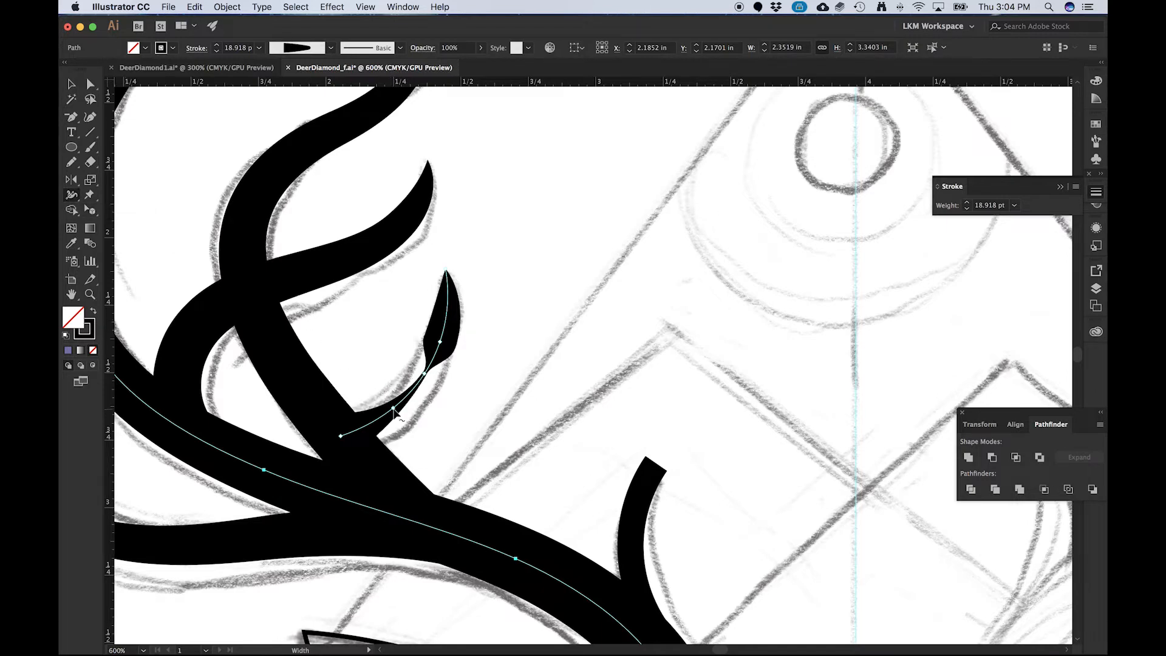
click(68, 83)
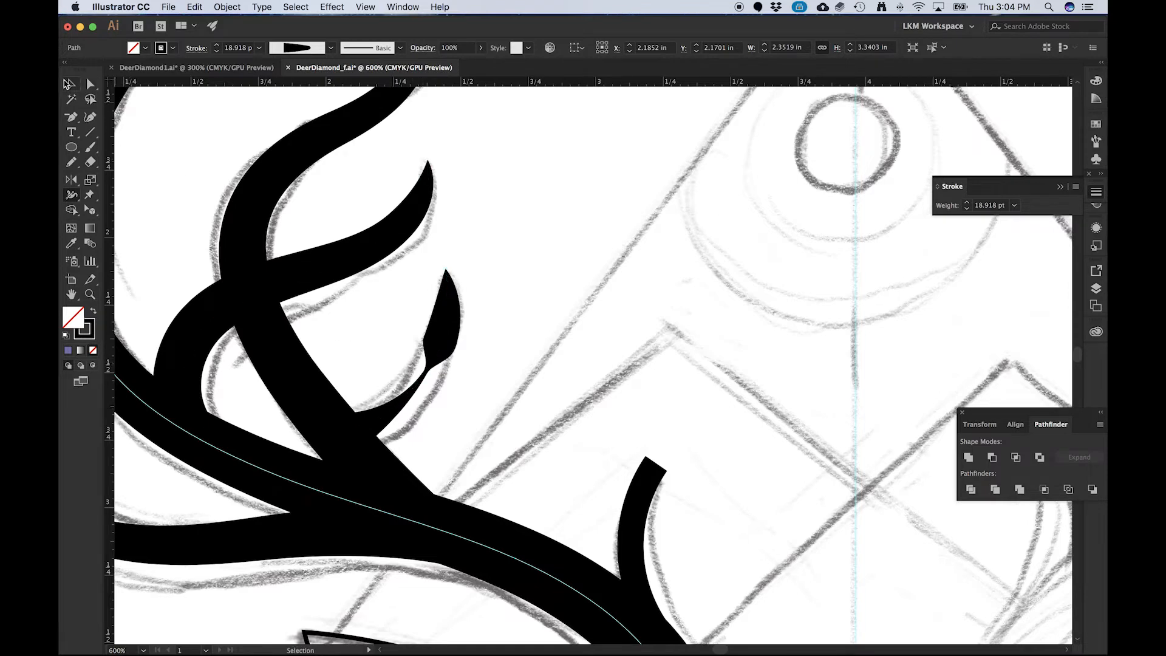
key(shift+w)
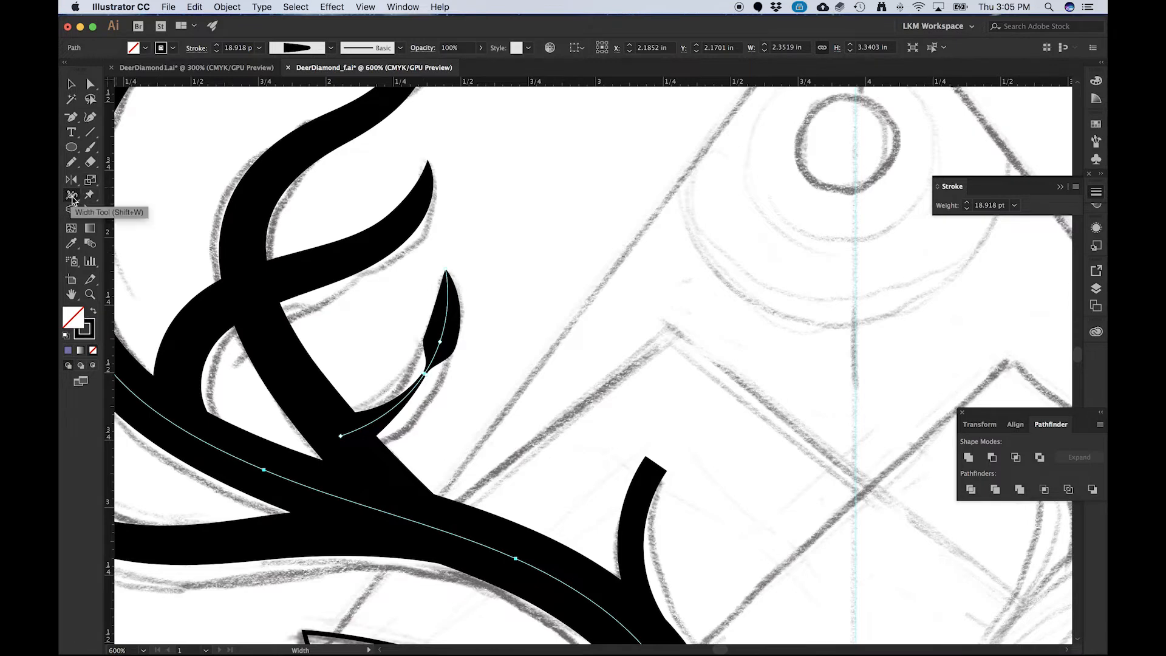
drag(418, 394, 457, 340)
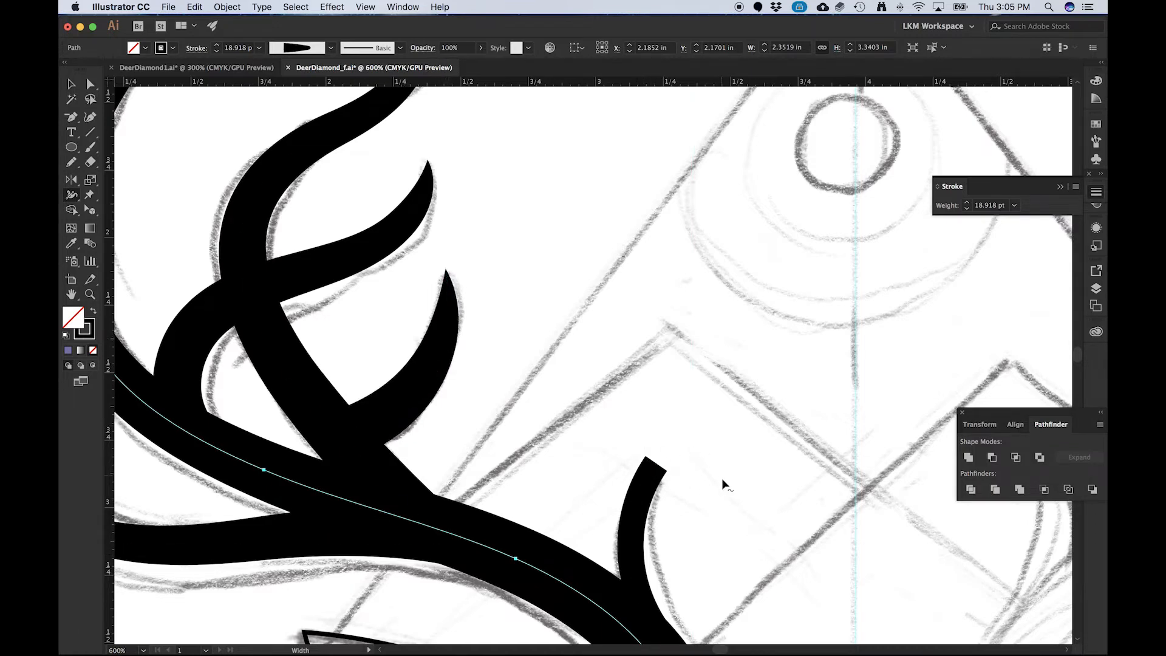
- Taper the tips of the small brow tine and the lower outer tine to points
scroll(723, 480, down, 5)
scroll(723, 480, right, 4)
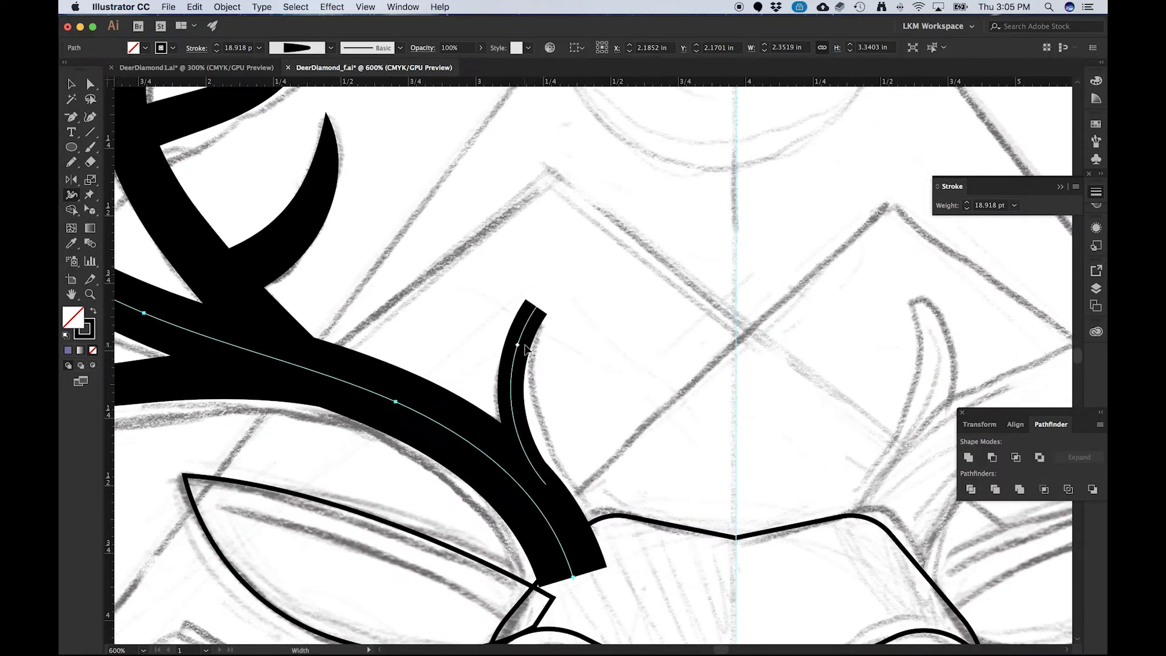
drag(531, 348, 511, 385)
scroll(533, 377, down, 3)
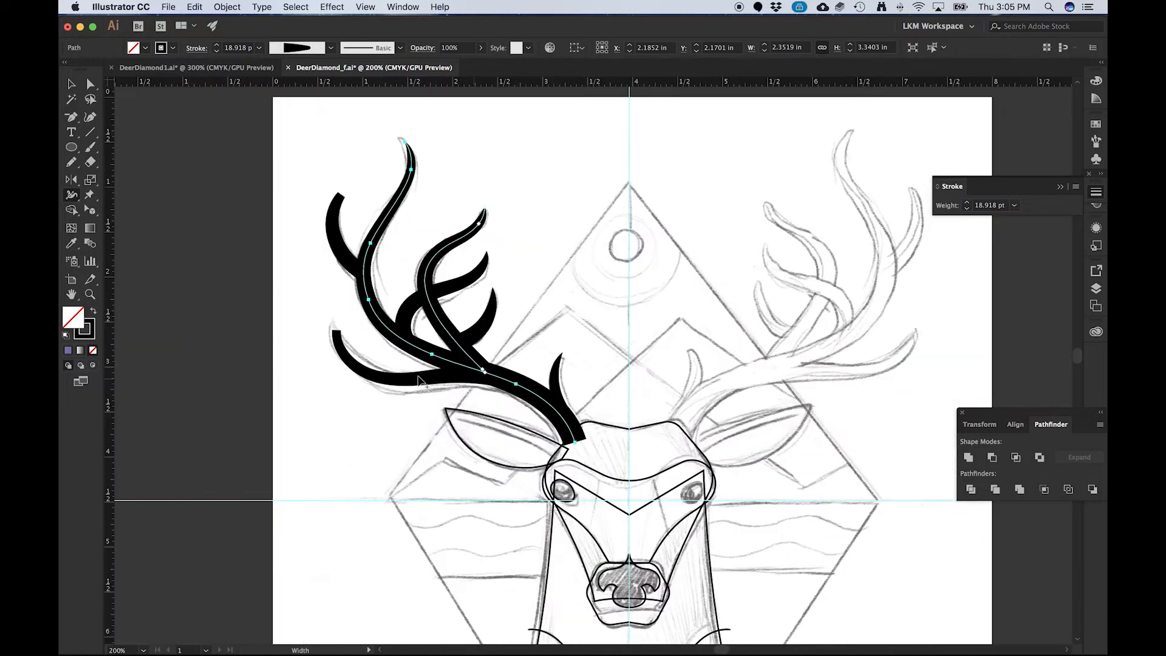
scroll(414, 368, up, 2)
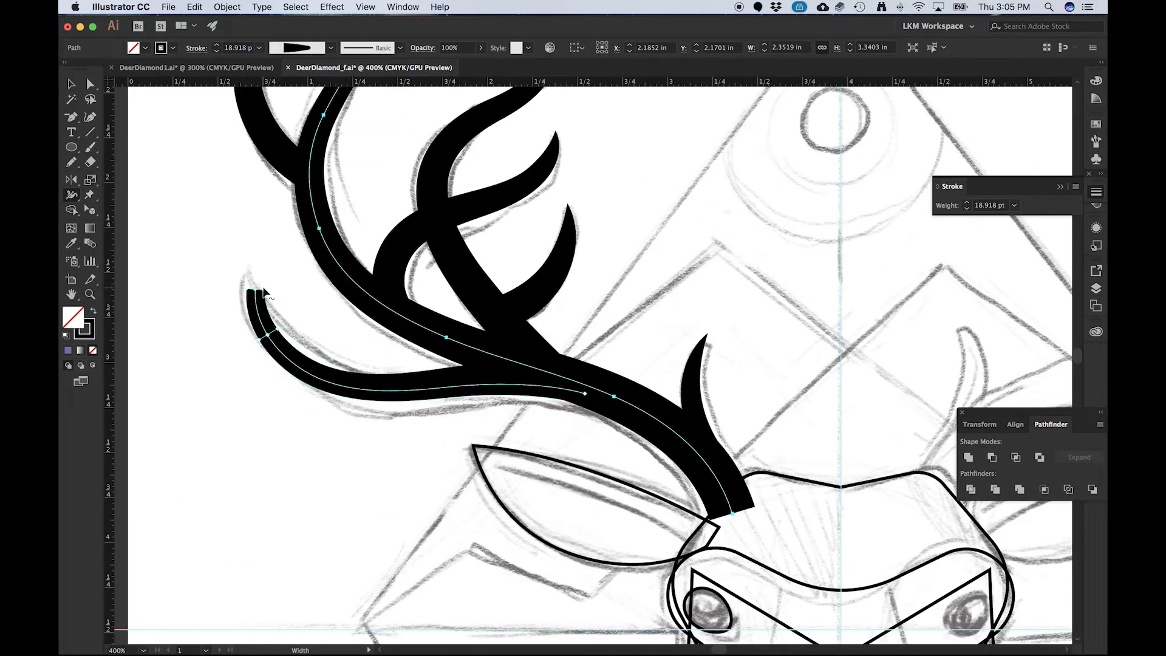
drag(263, 290, 255, 291)
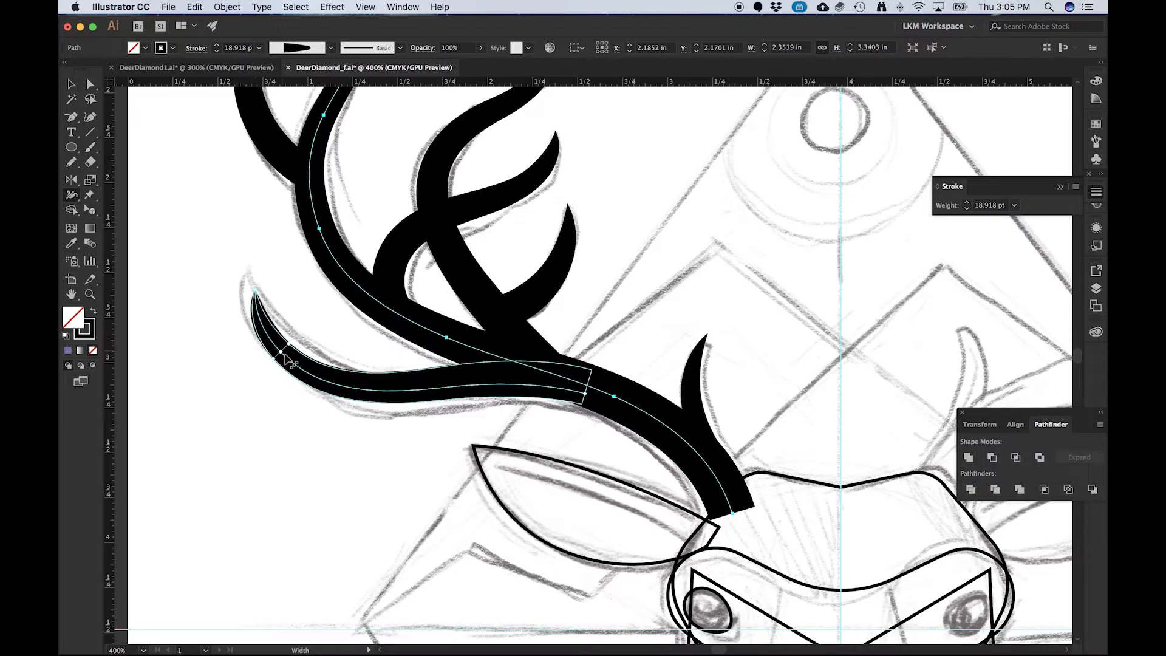
- Taper the upper outer tine's tip to a point, and undo the extra width added midway along the tine
scroll(291, 260, up, 5)
scroll(292, 260, left, 3)
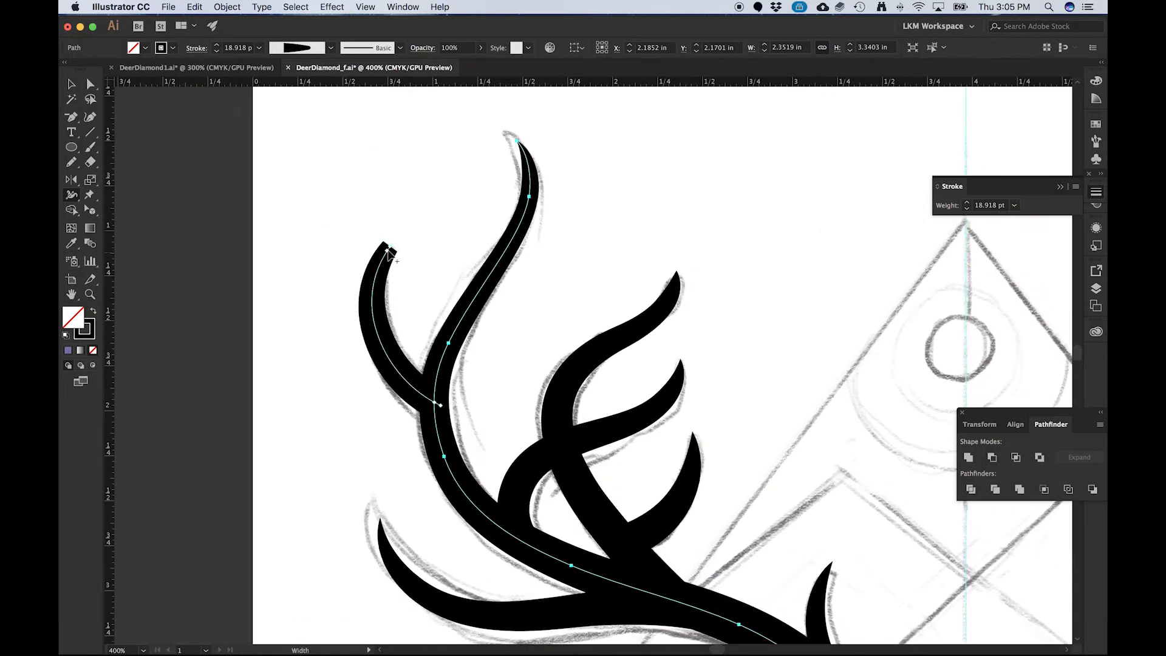
drag(384, 245, 400, 253)
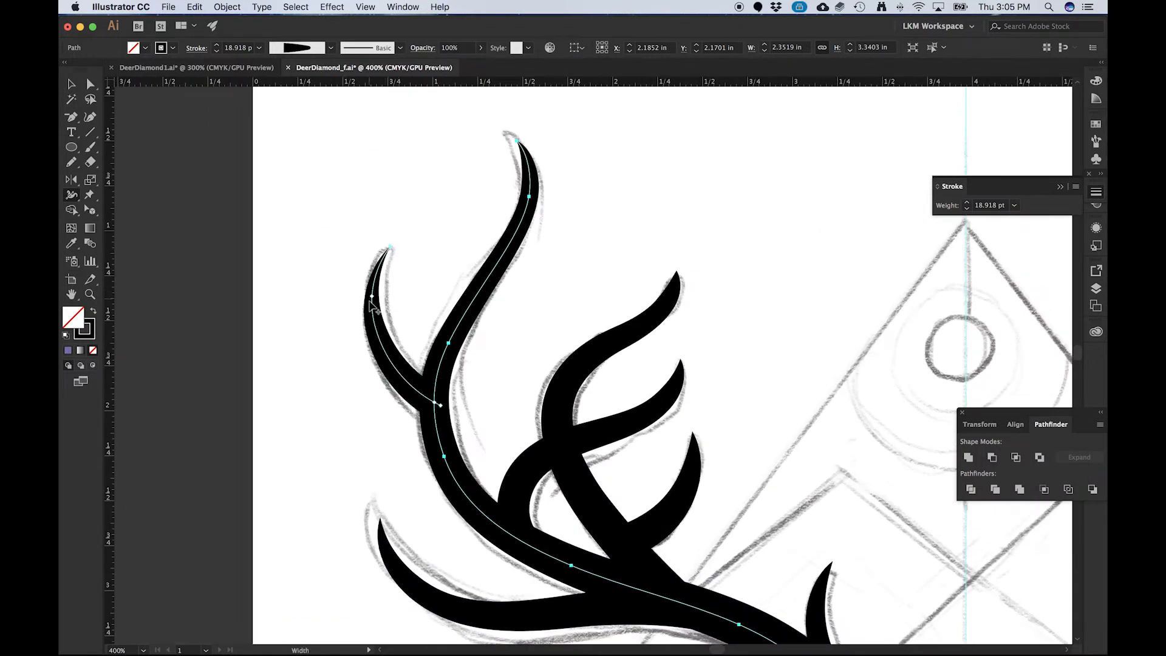
drag(370, 301, 362, 301)
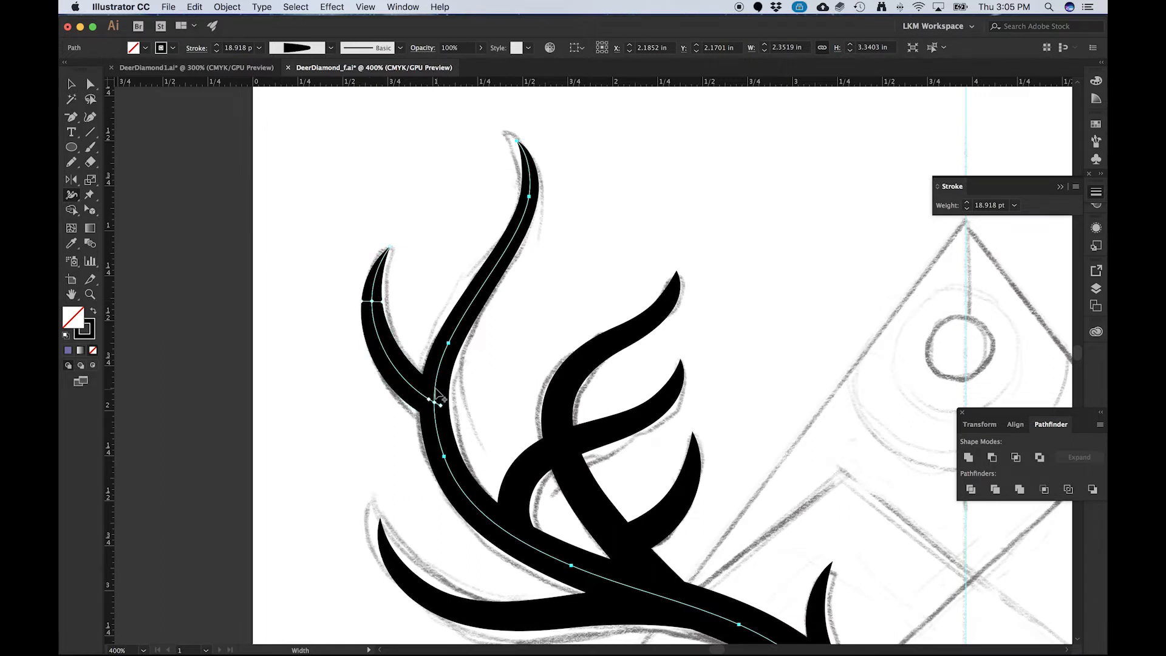
key(super+z)
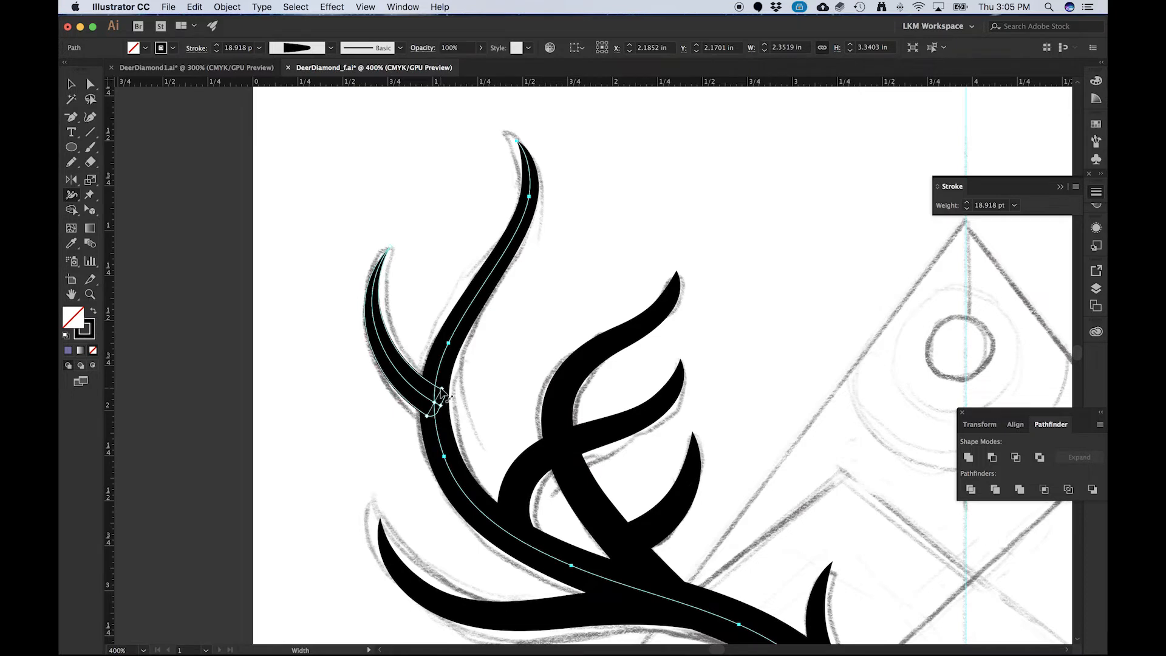
- Move the left antler's tall inner tine away from the main beam, and undo the move
drag(438, 433, 414, 302)
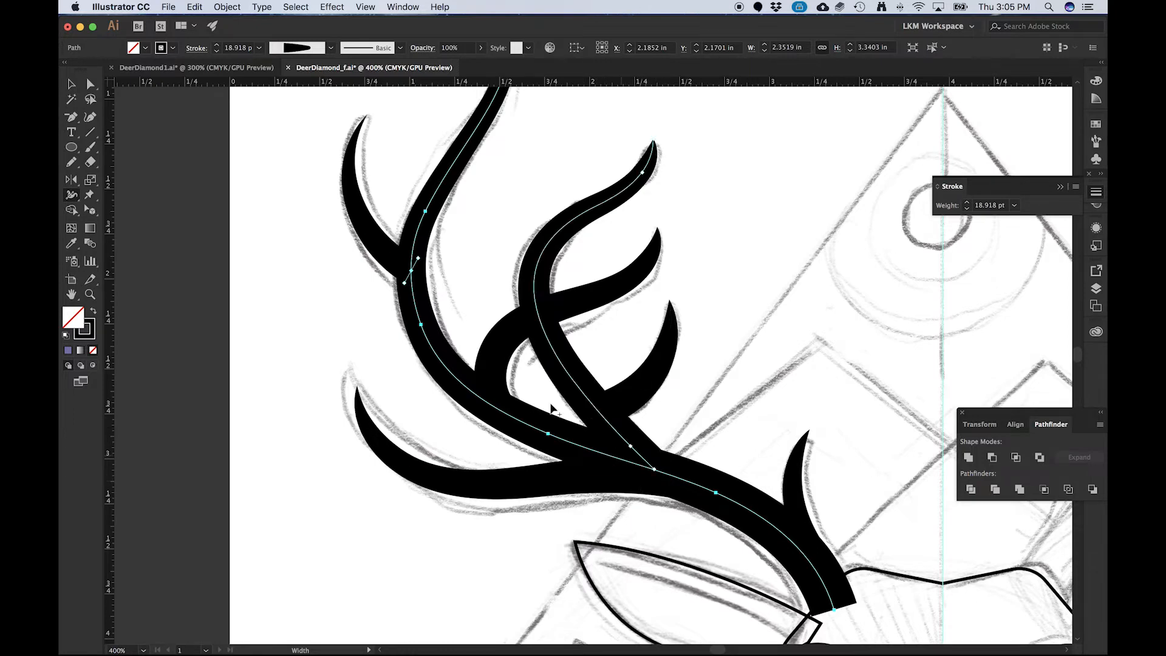
key(v)
click(584, 393)
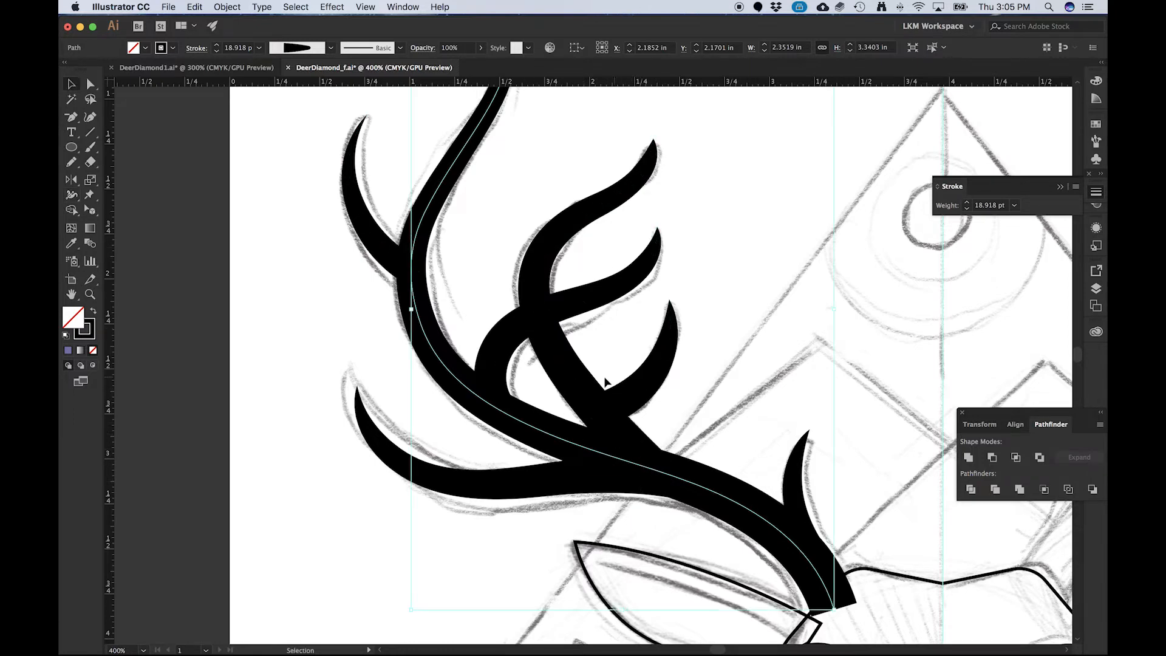
drag(577, 384, 643, 295)
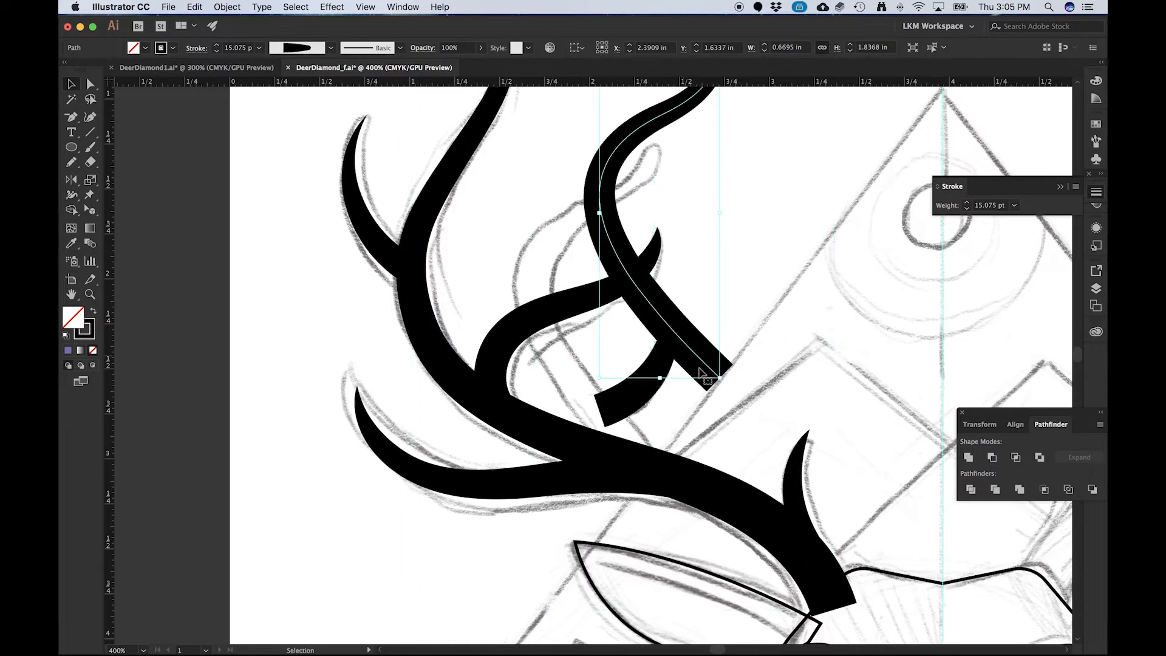
key(super+z)
click(728, 300)
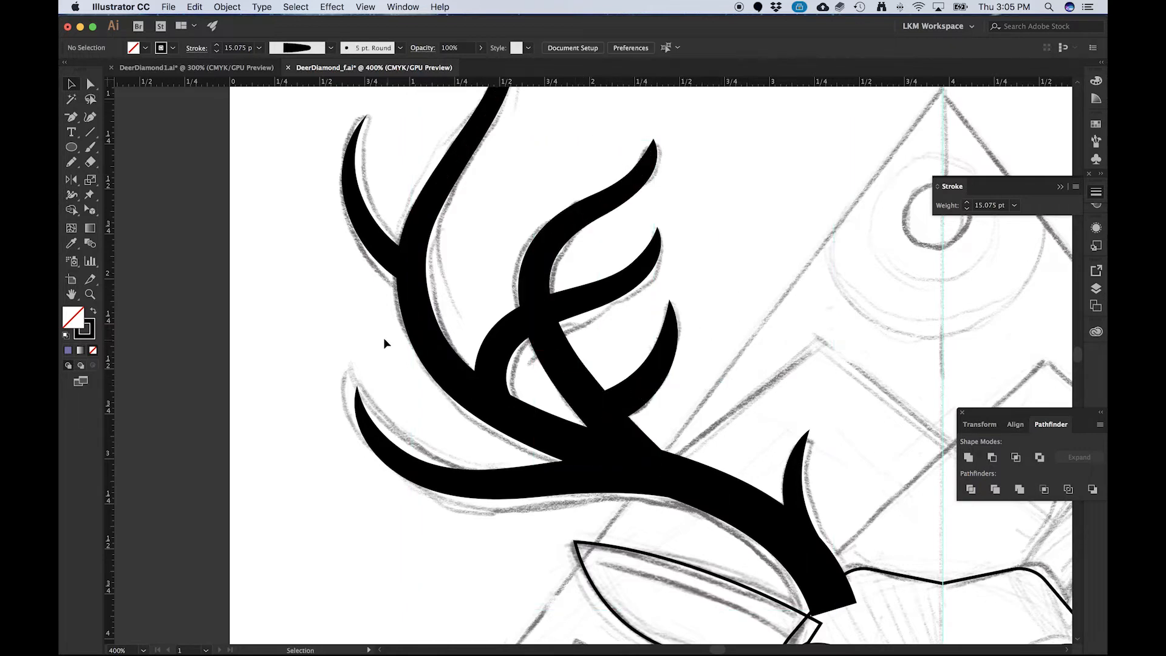
- Examine the left antler's lower outer tine, main beam and tall inner tine, and how they compare with the head and neck outlines
scroll(384, 338, down, 2)
scroll(413, 353, up, 1)
scroll(435, 406, up, 2)
click(415, 476)
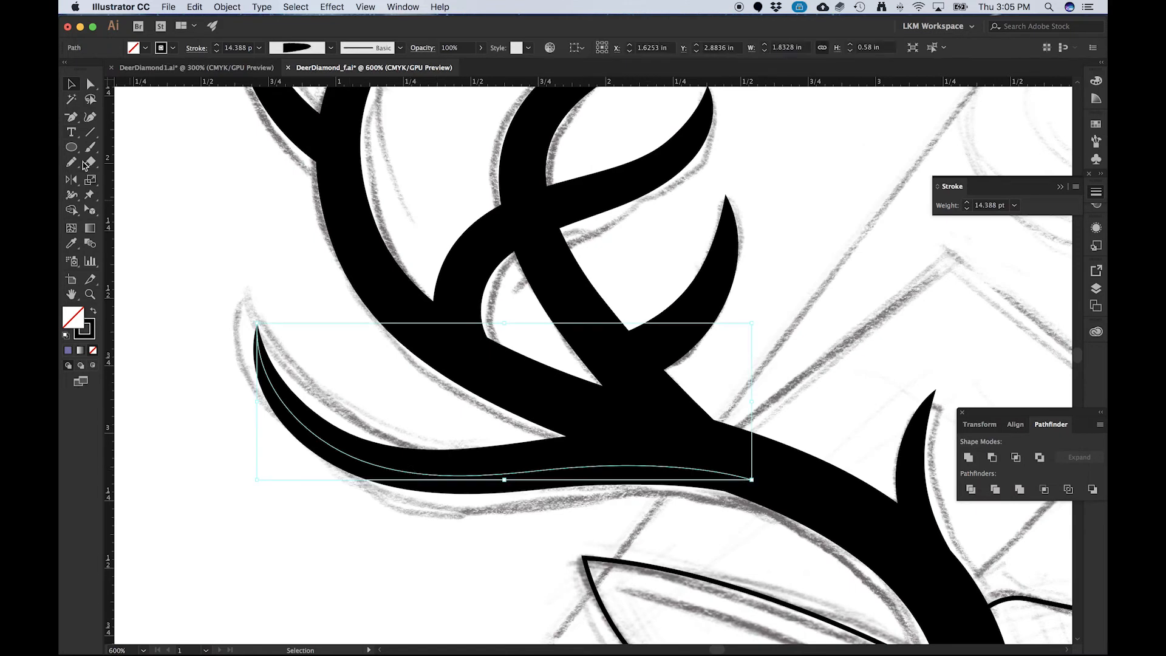
scroll(435, 370, down, 4)
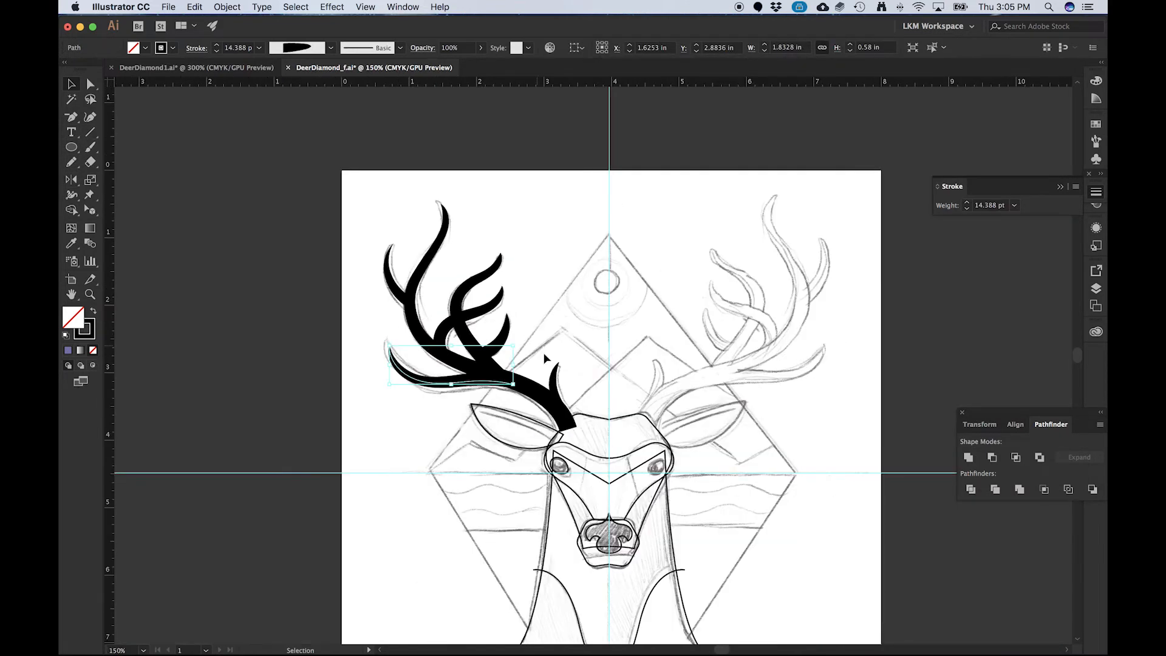
click(553, 316)
scroll(540, 389, up, 1)
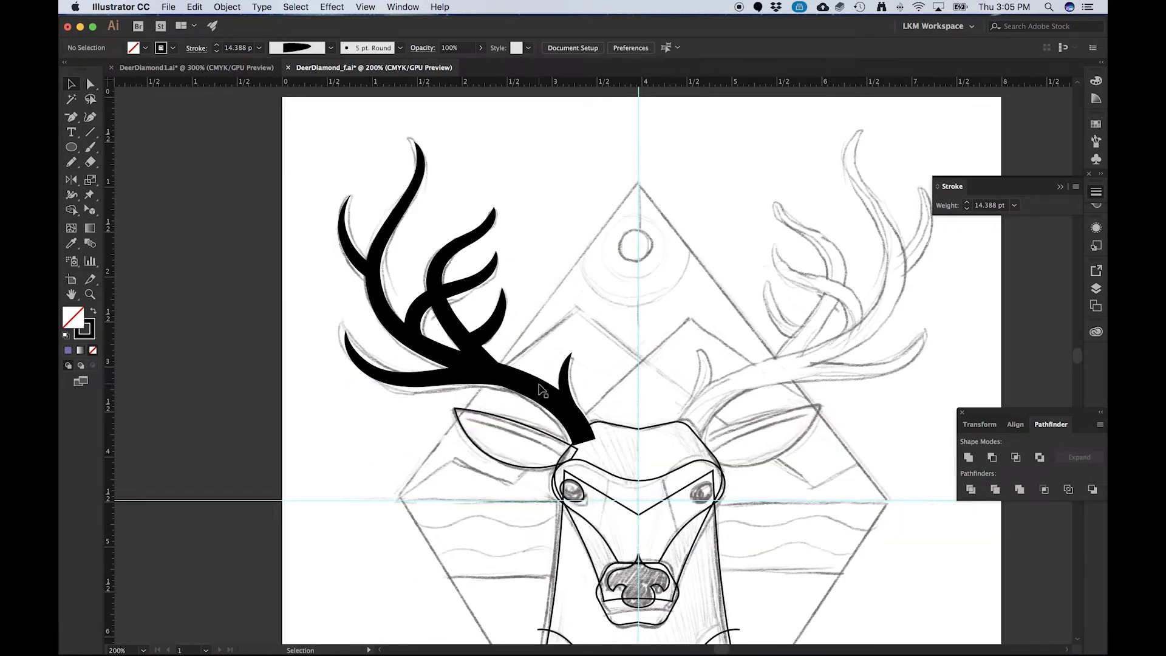
click(375, 268)
drag(375, 274, 373, 275)
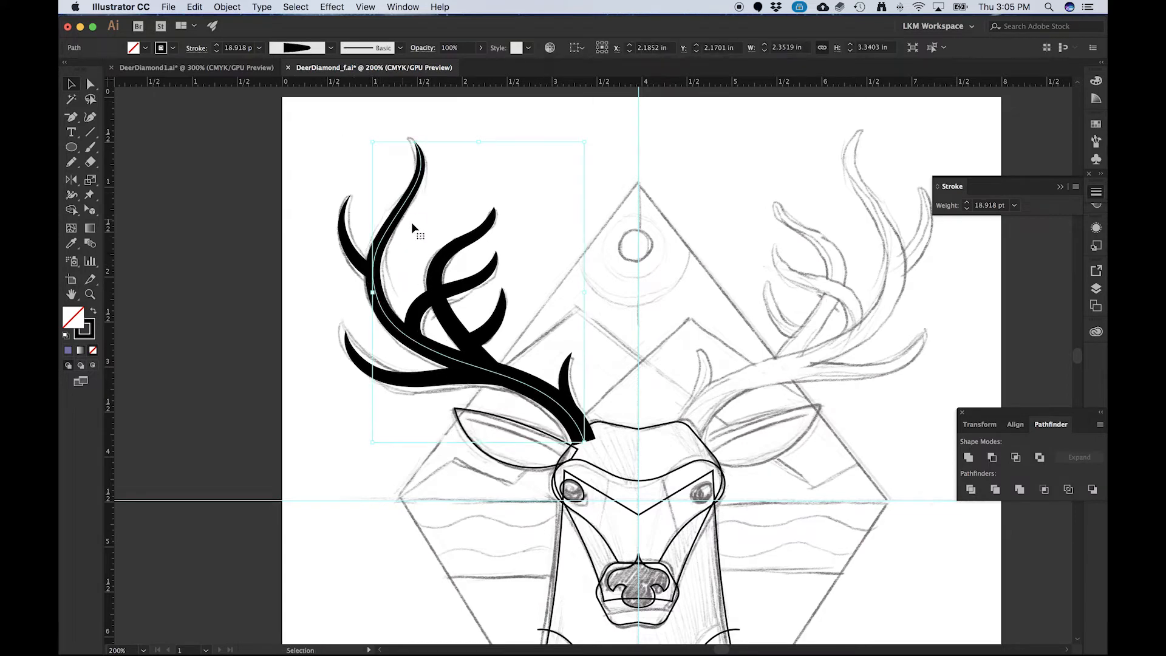
click(86, 332)
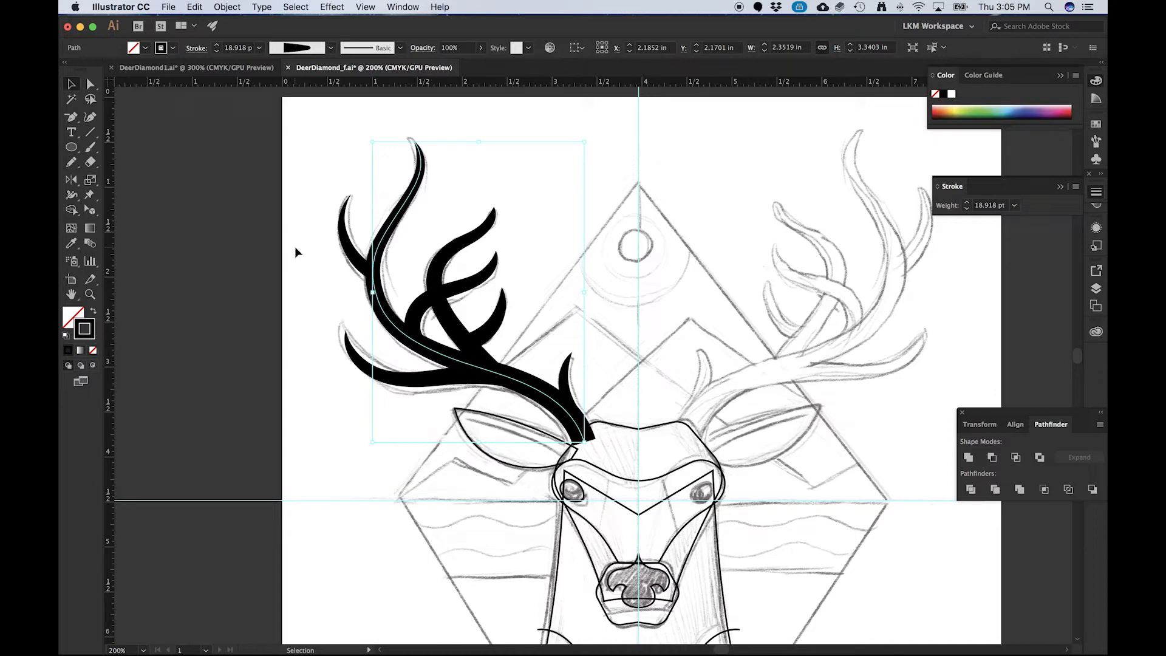
scroll(474, 336, up, 1)
click(457, 328)
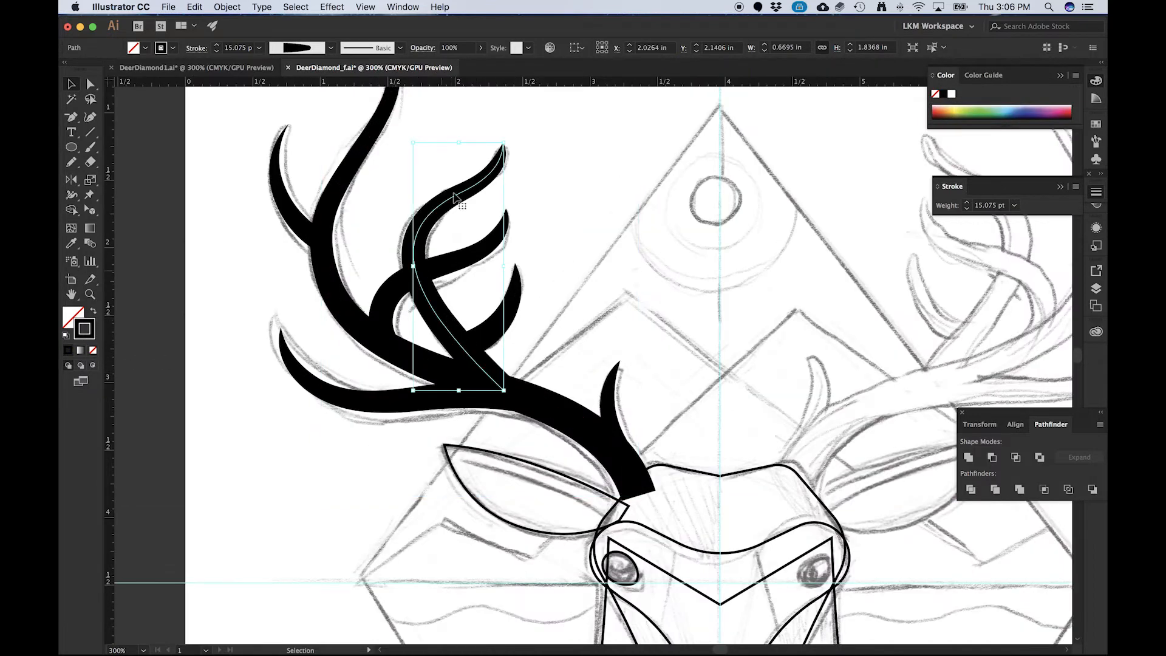
scroll(466, 210, down, 2)
scroll(463, 241, up, 1)
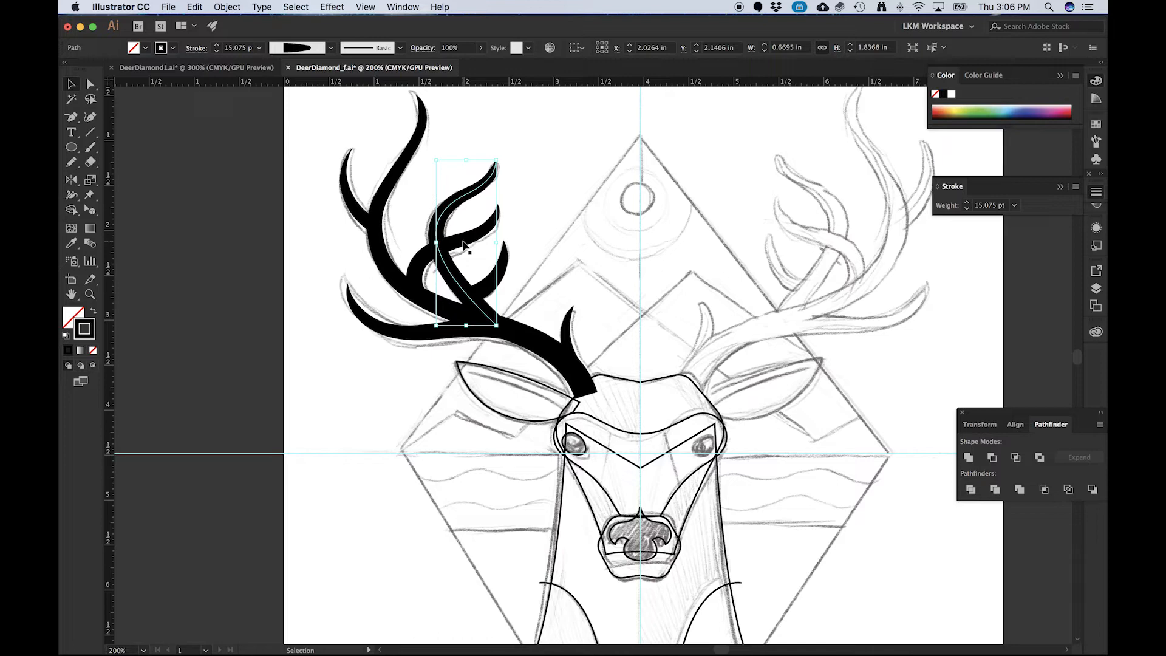
drag(644, 522, 565, 353)
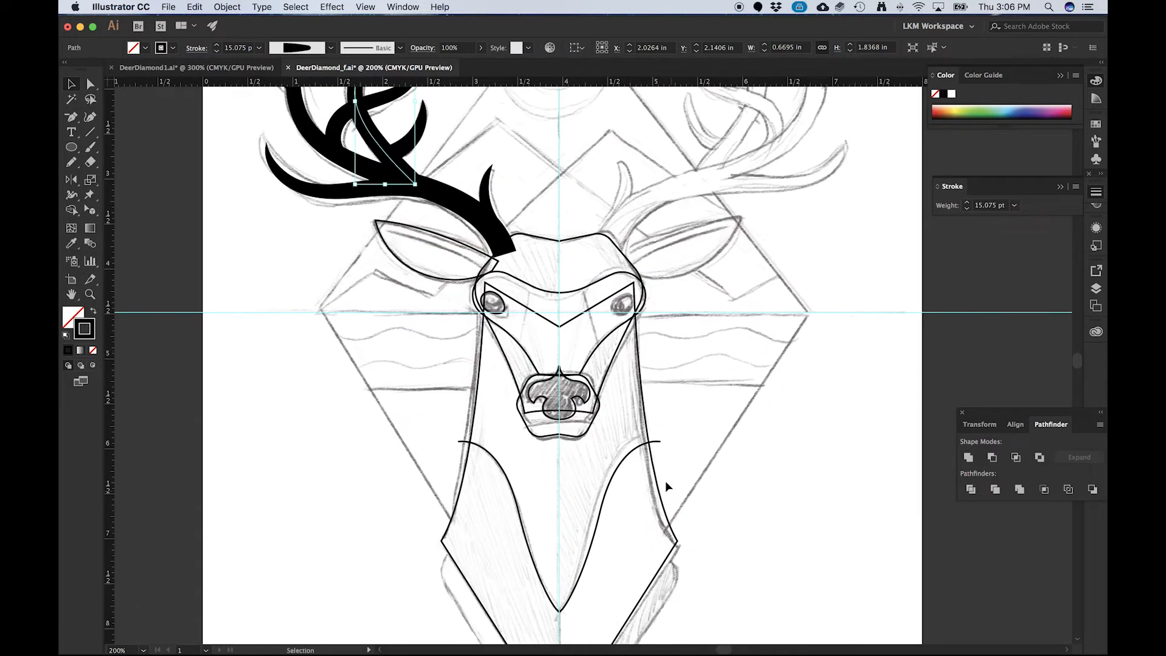
drag(449, 251, 426, 364)
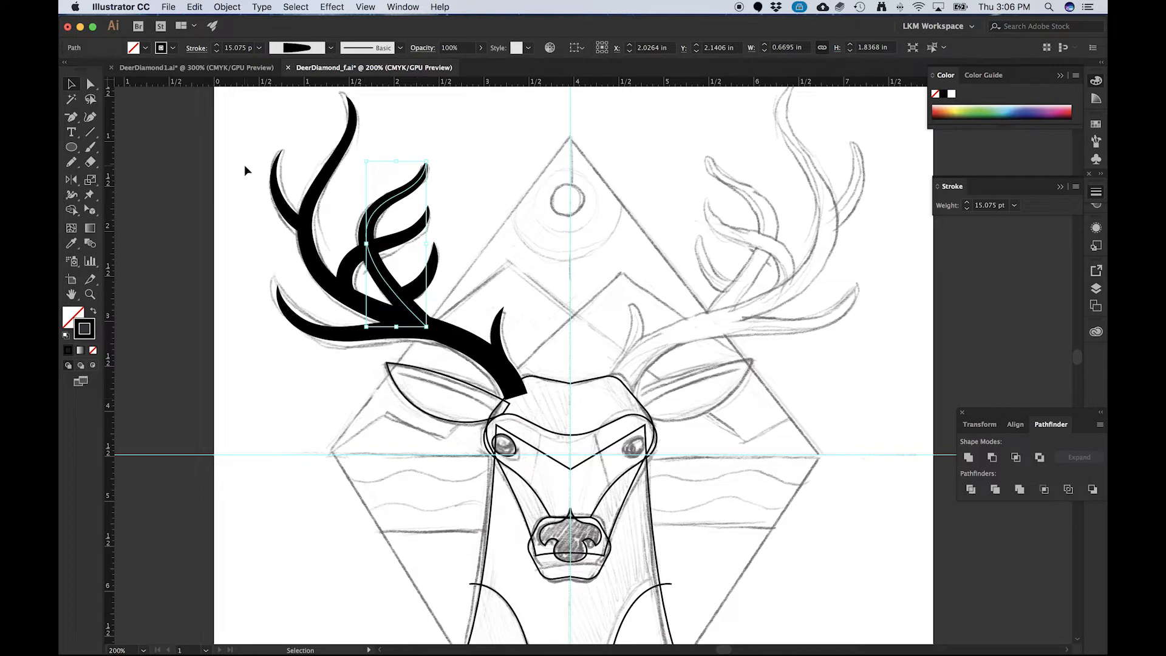
- Move the left antler's main beam away from its tines, and undo the move
click(306, 225)
drag(374, 228, 376, 226)
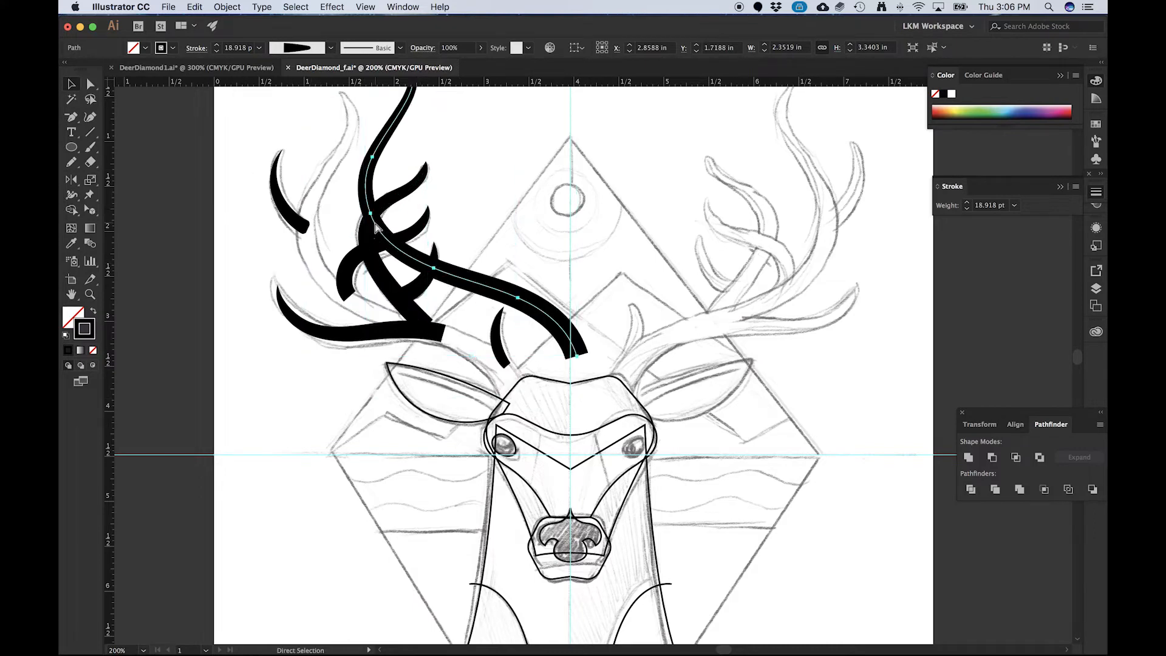
key(super+z)
click(237, 191)
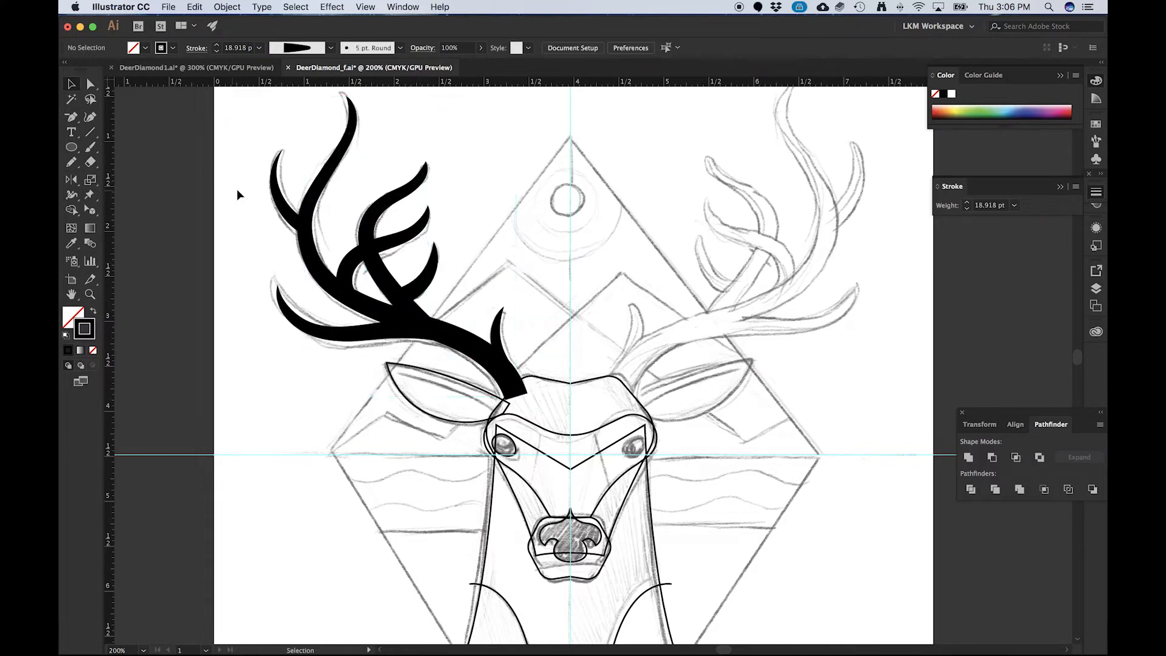
- Expand the appearance of all the left antler's strokes, and swap fill and stroke on the resulting shapes
drag(234, 152, 521, 362)
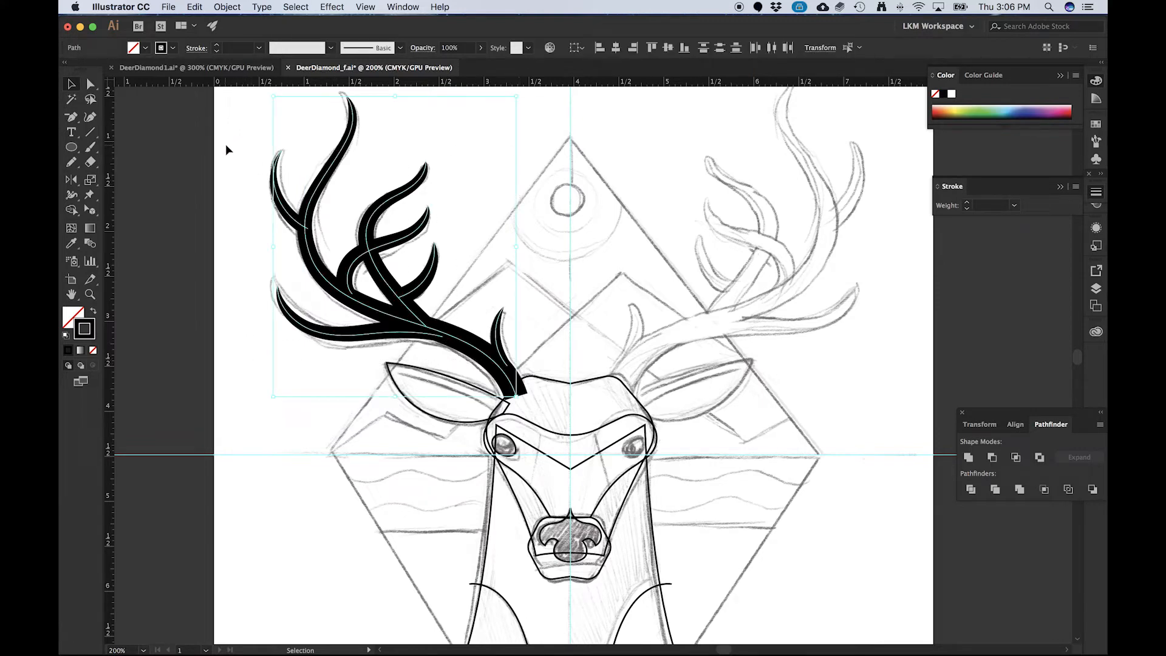
drag(236, 108, 522, 360)
click(227, 6)
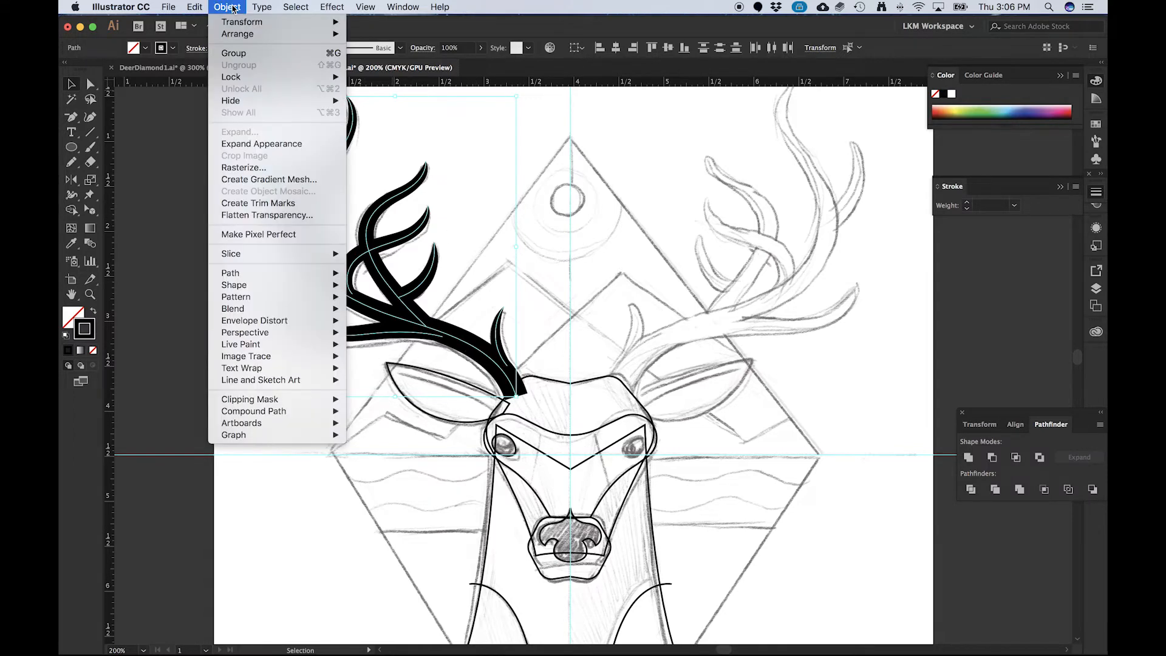
click(286, 144)
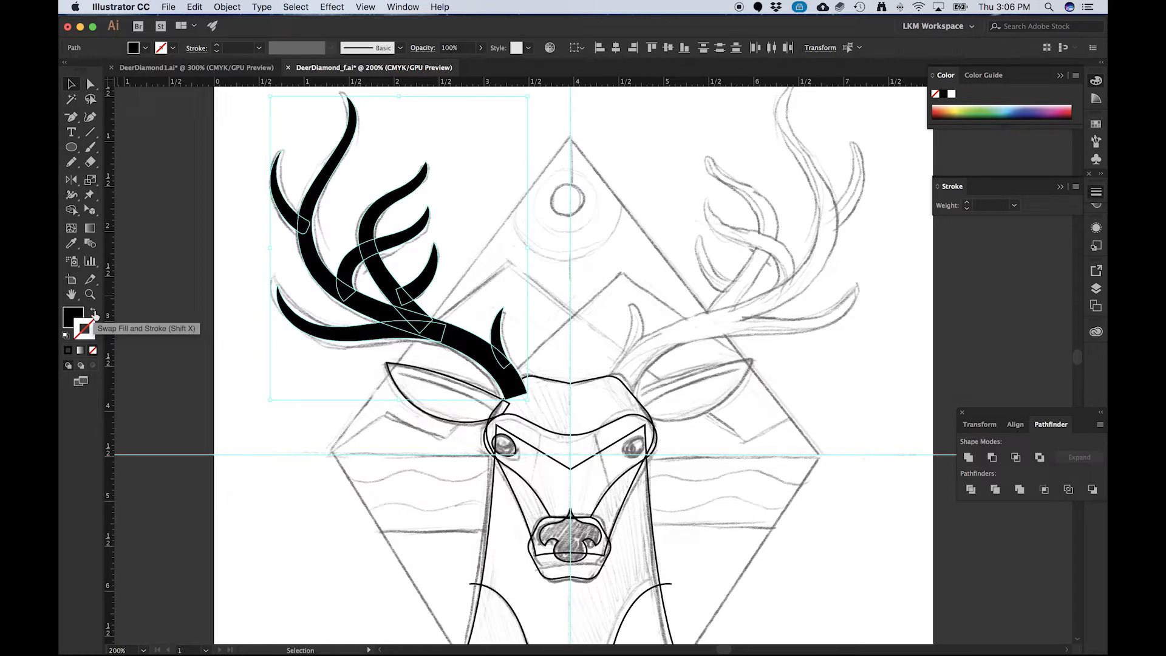
click(94, 312)
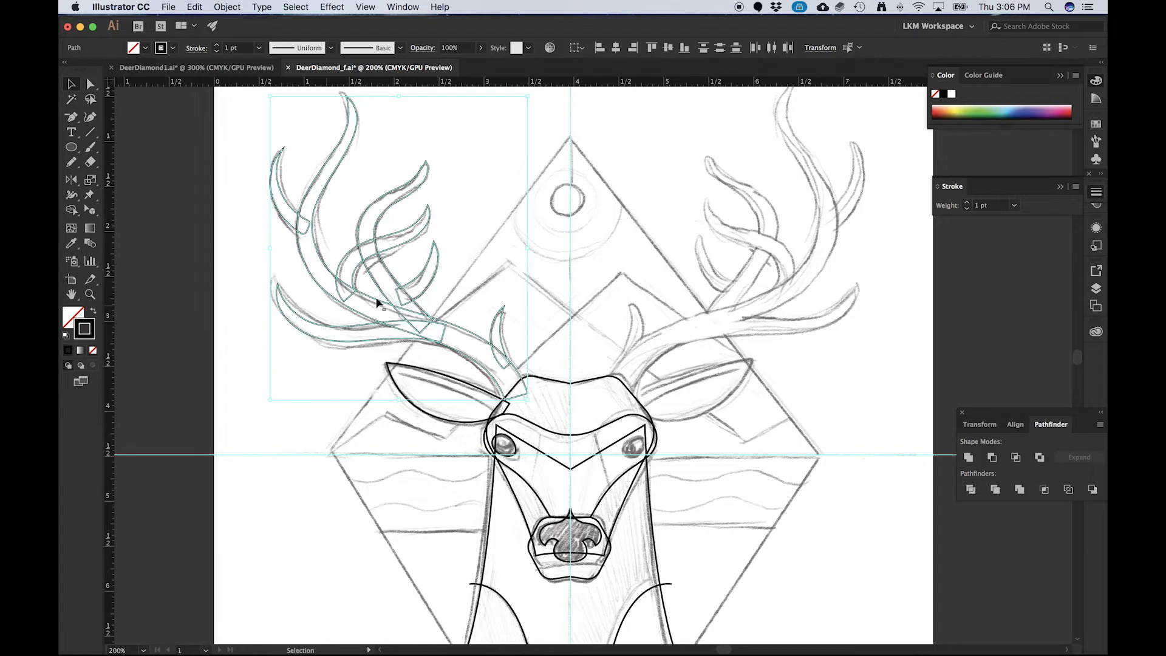
click(458, 283)
- Examine the outlined left antler pieces and their overlaps against the sketch and the rest of the deer
key(super+minus)
key(super+minus)
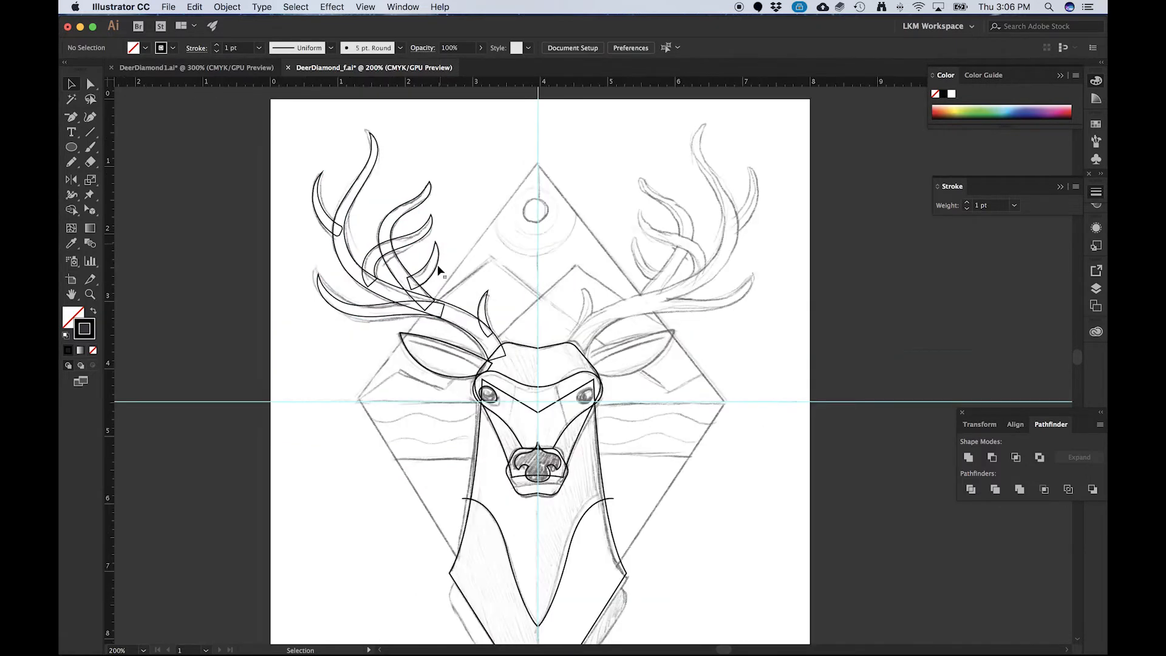
scroll(446, 330, up, 2)
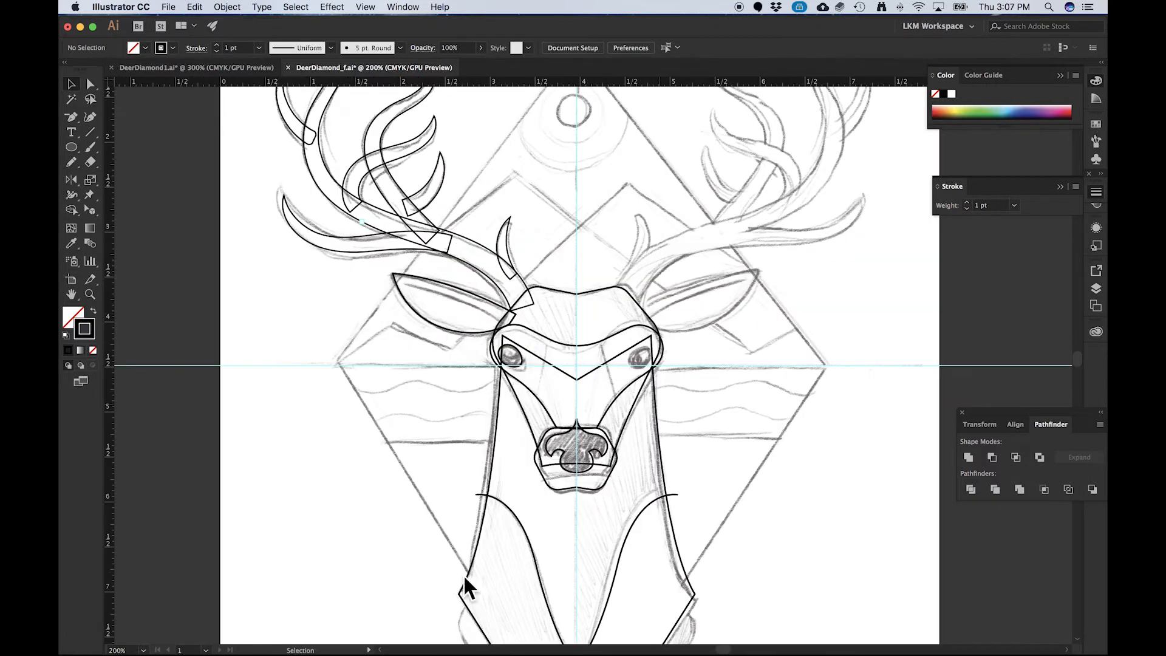
key(space)
drag(492, 157, 482, 259)
drag(517, 332, 446, 280)
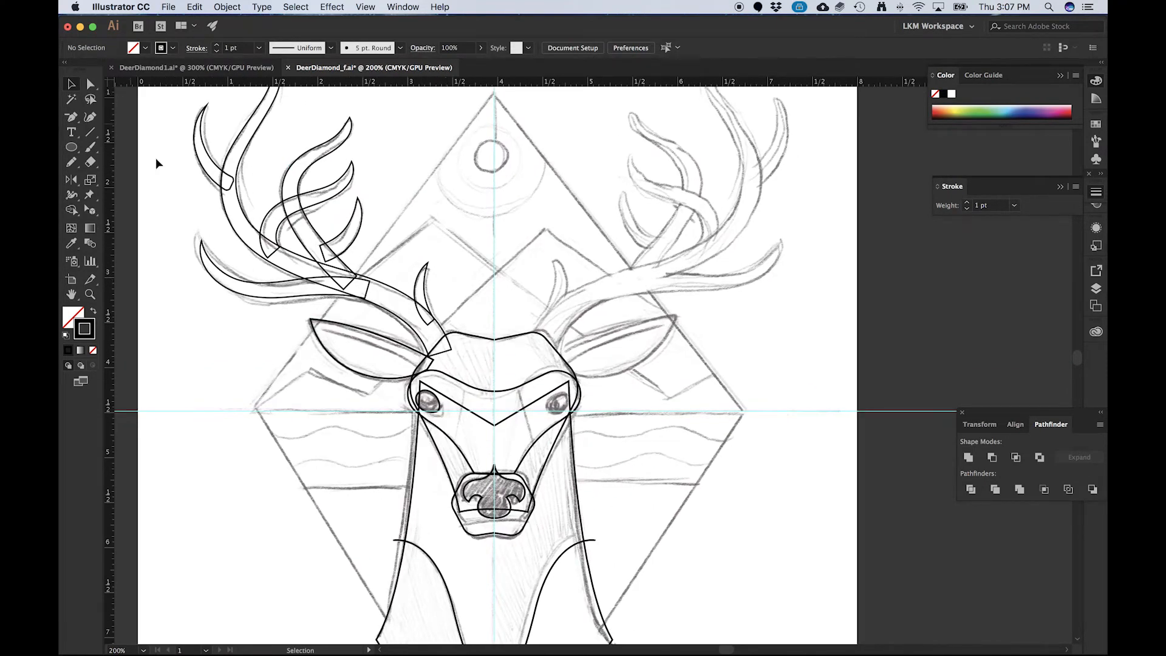
key(space)
drag(314, 215, 359, 218)
drag(322, 181, 321, 213)
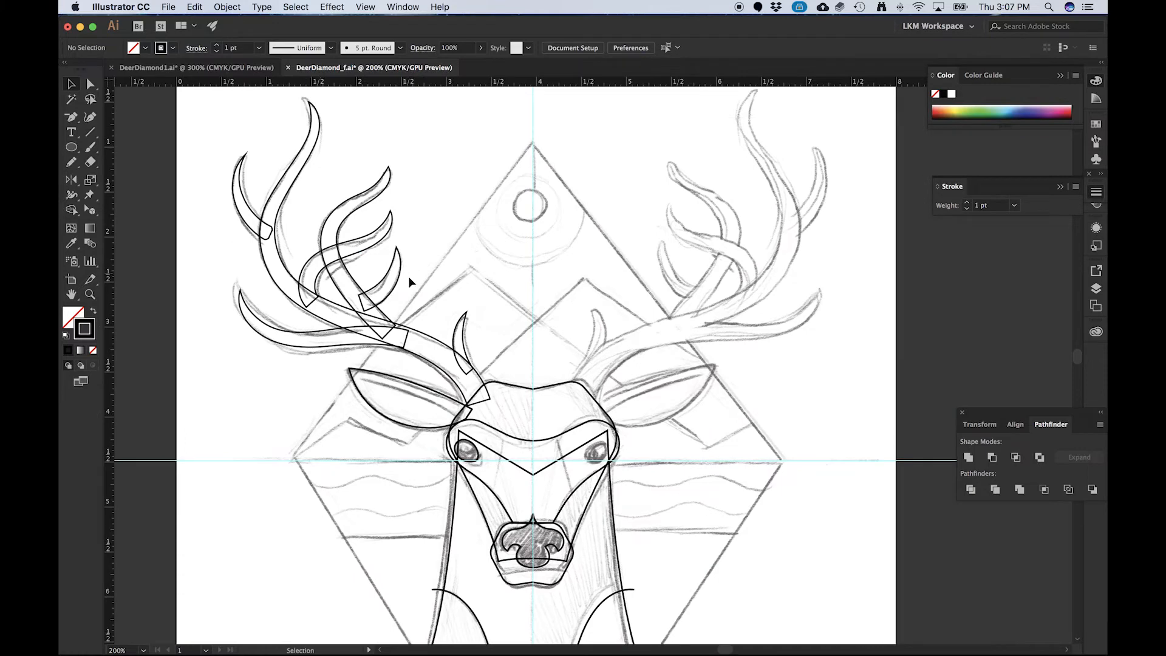
- Unite the tall and short inner tines into one shape, and unite the lower outer tine with the main beam
drag(424, 293, 349, 272)
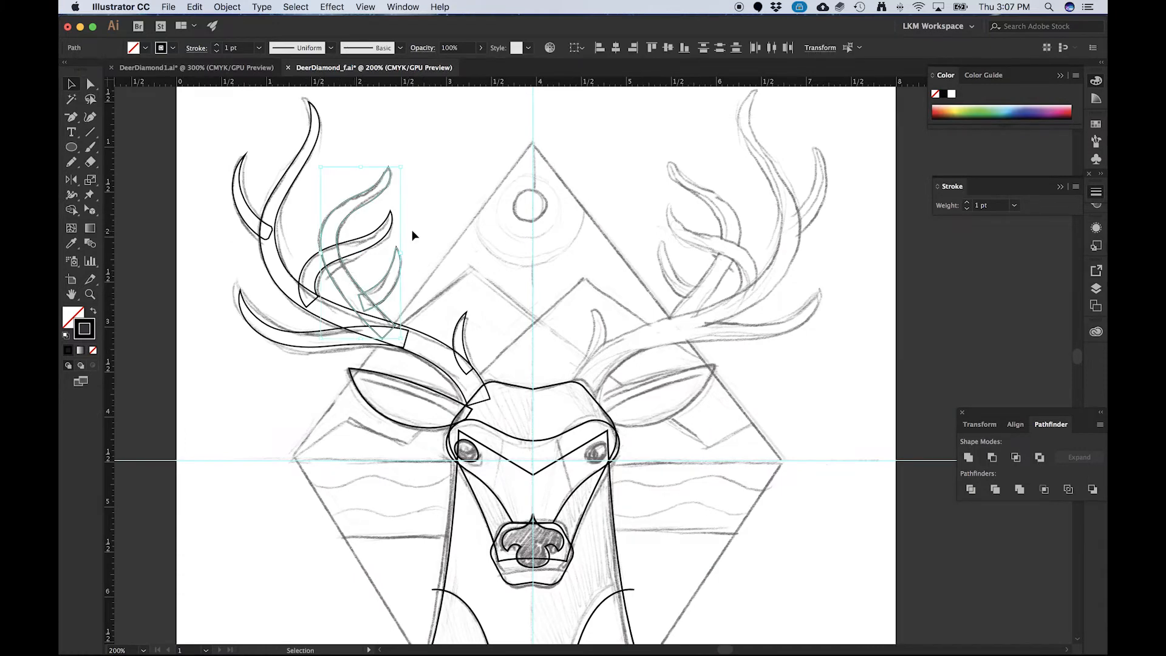
click(968, 458)
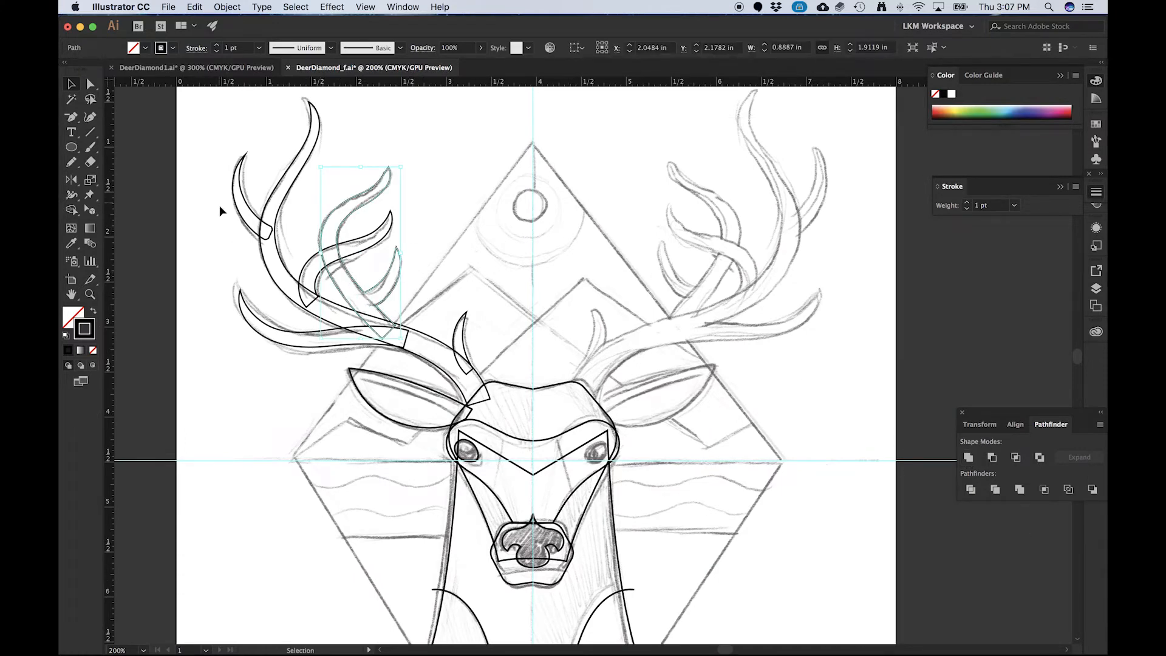
click(224, 231)
mouse_move(222, 230)
mouse_down()
mouse_move(280, 261)
mouse_move(220, 244)
mouse_up()
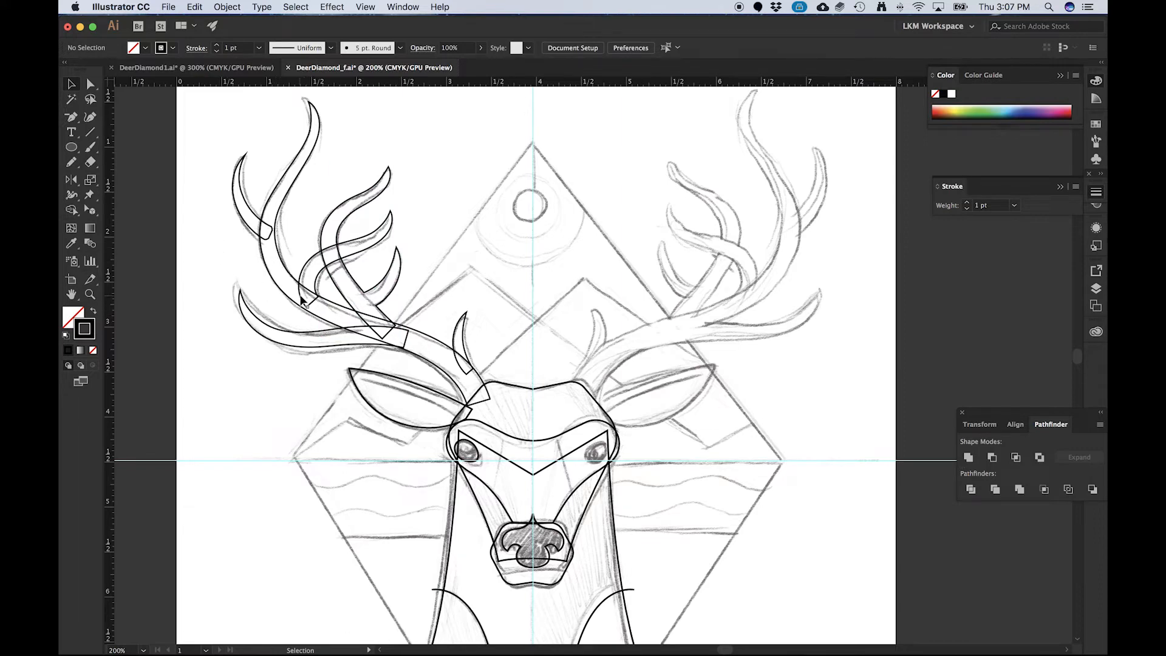
click(330, 323)
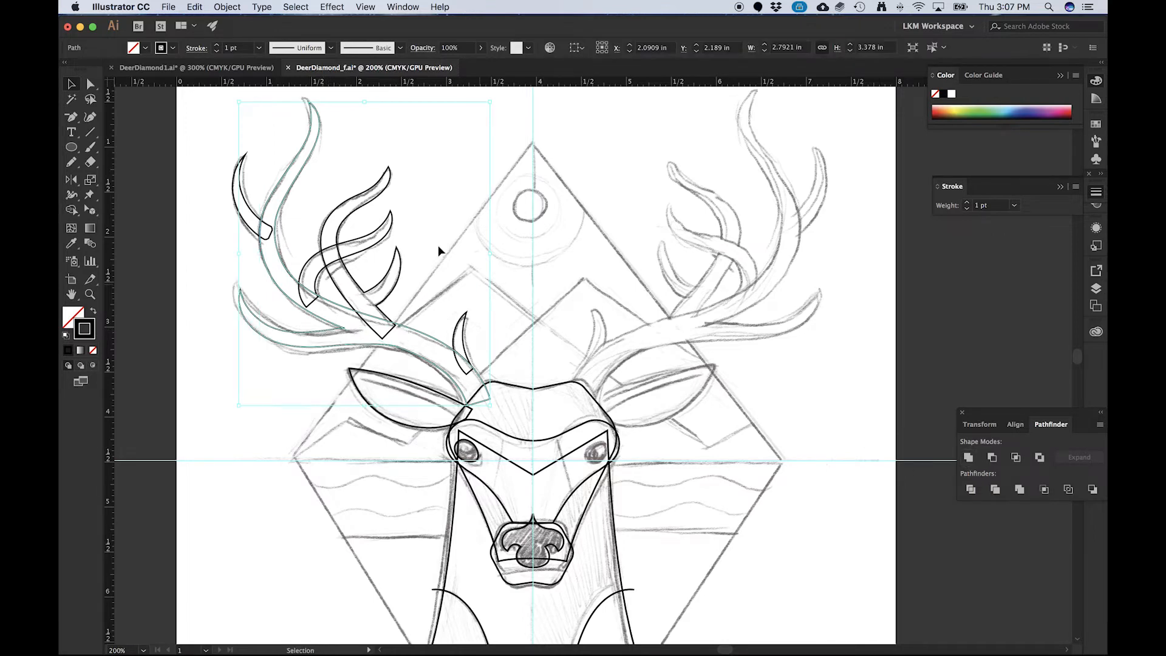
click(410, 294)
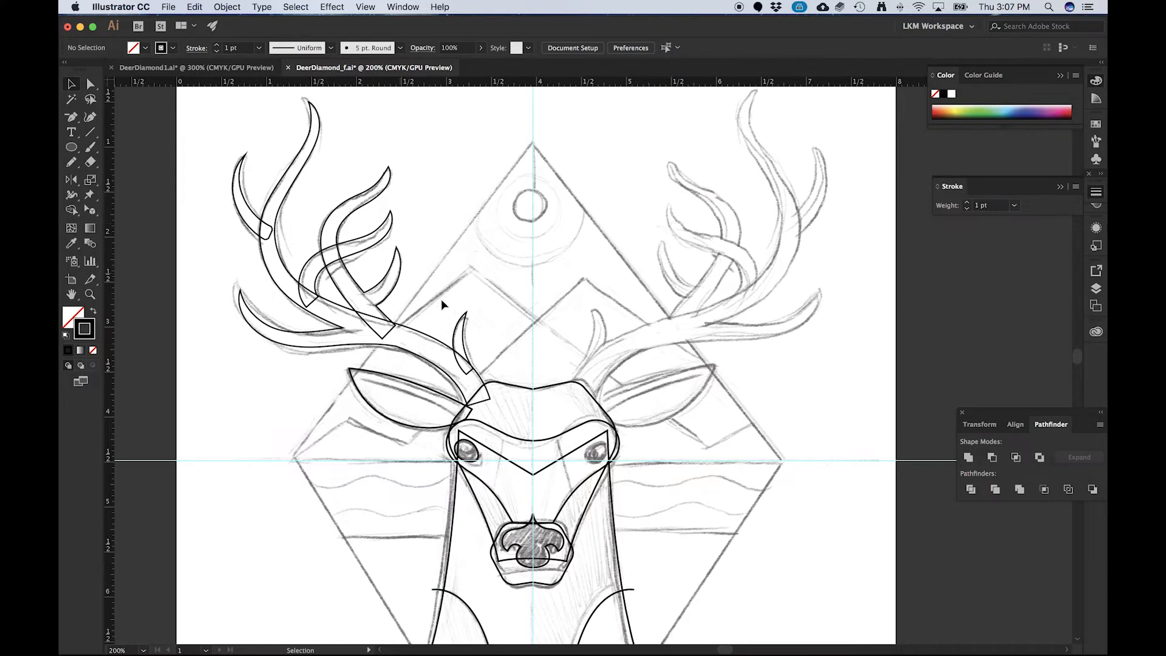
- Switch to DeerDiamond1.ai and examine how the left antler's tall inner tine and upper outer tine are built
click(242, 68)
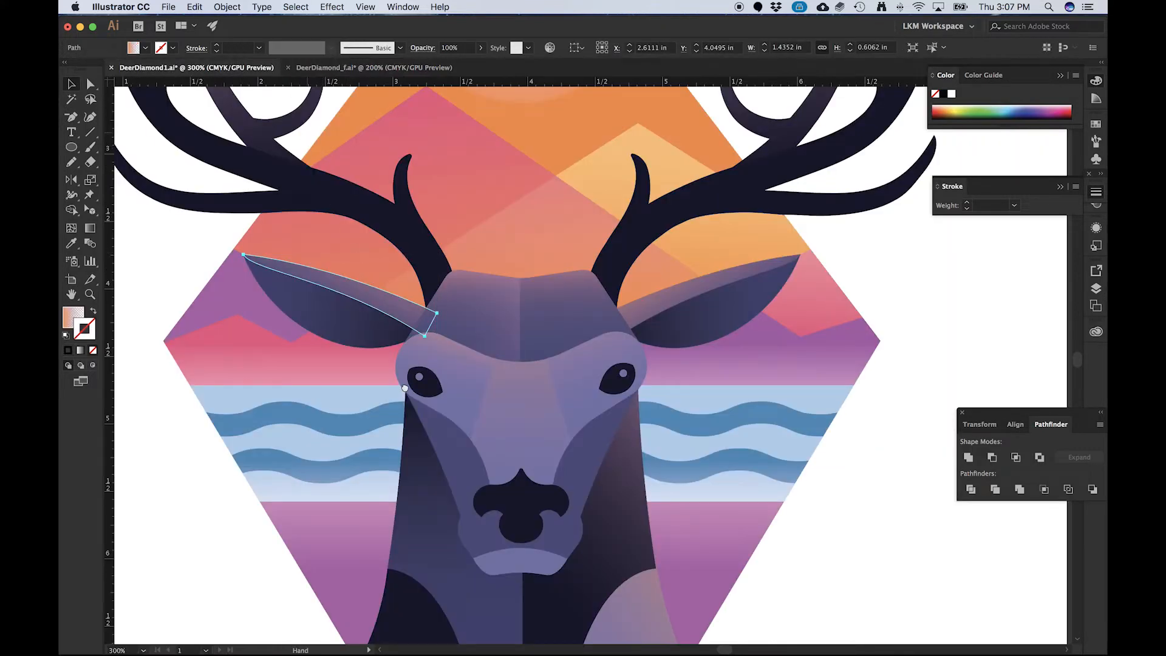
drag(292, 188, 428, 416)
click(388, 346)
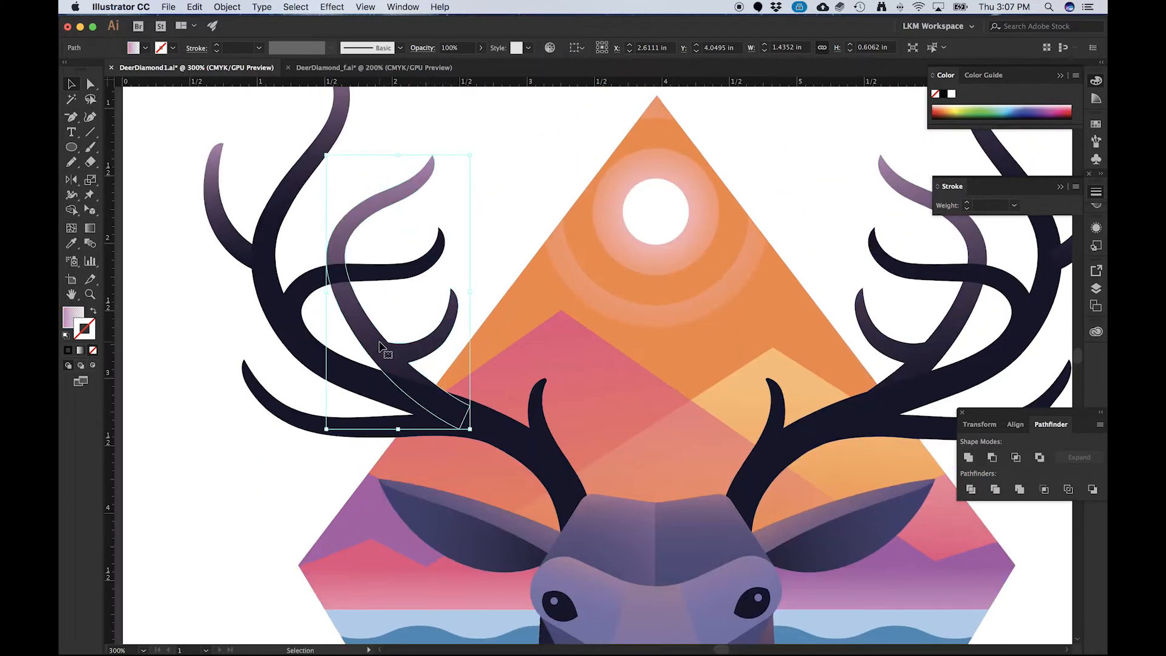
click(256, 249)
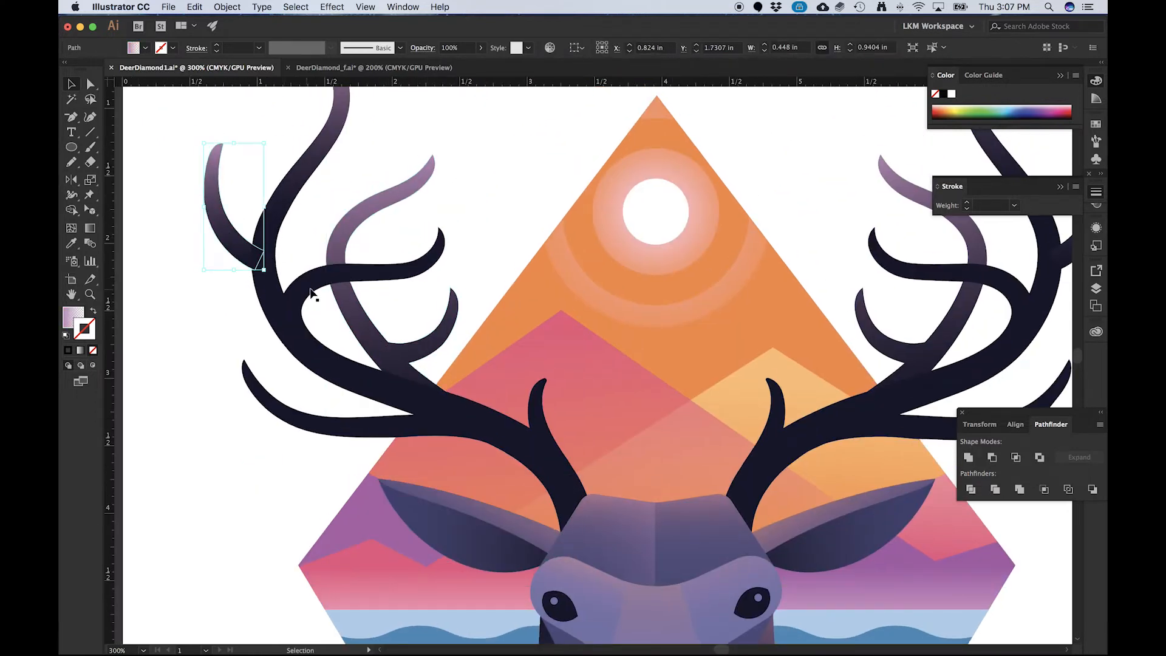
- Return to DeerDiamond_f.ai and unite the left antler's middle inner tine with the main beam
click(328, 68)
click(323, 280)
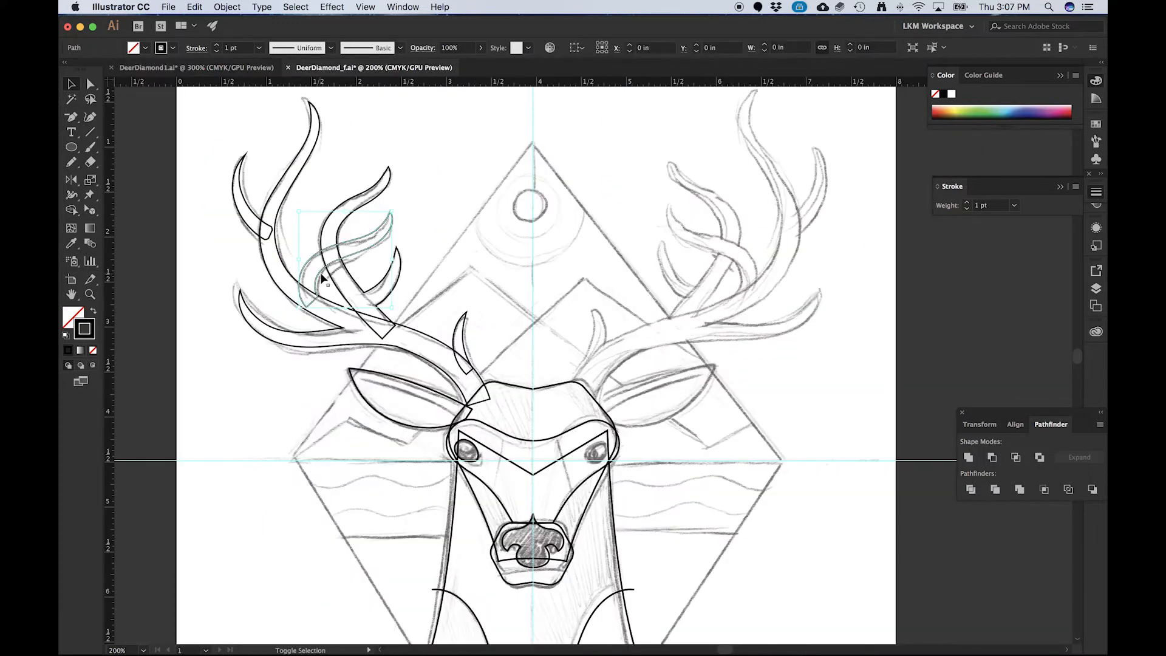
shift+click(290, 274)
shift+click(289, 274)
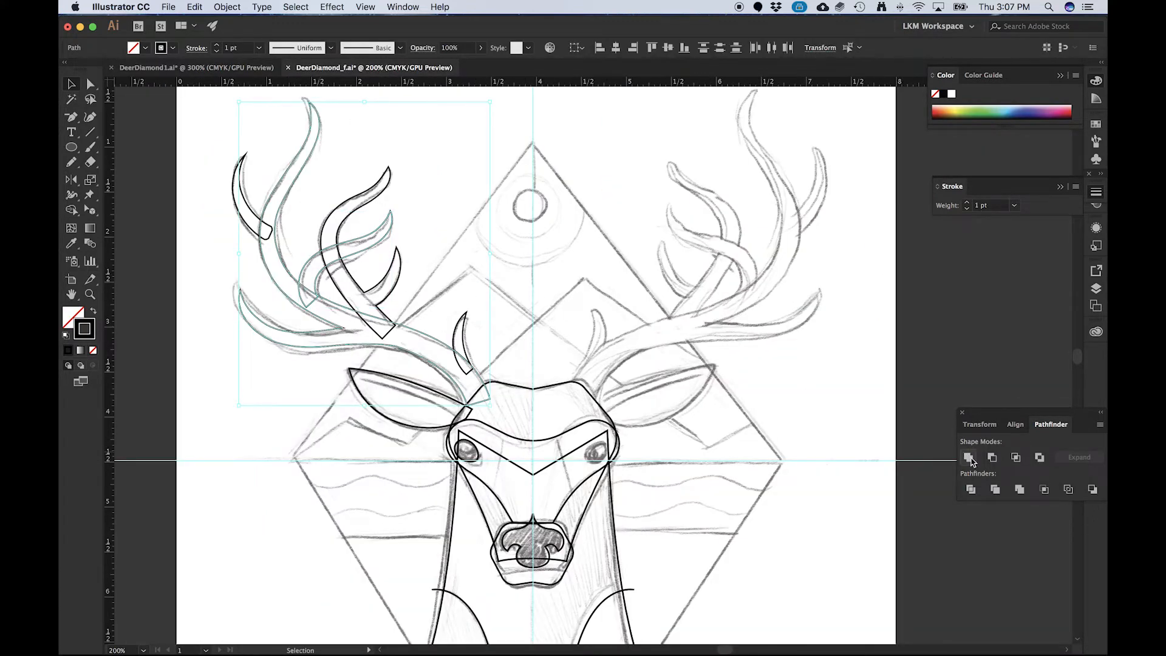
click(343, 170)
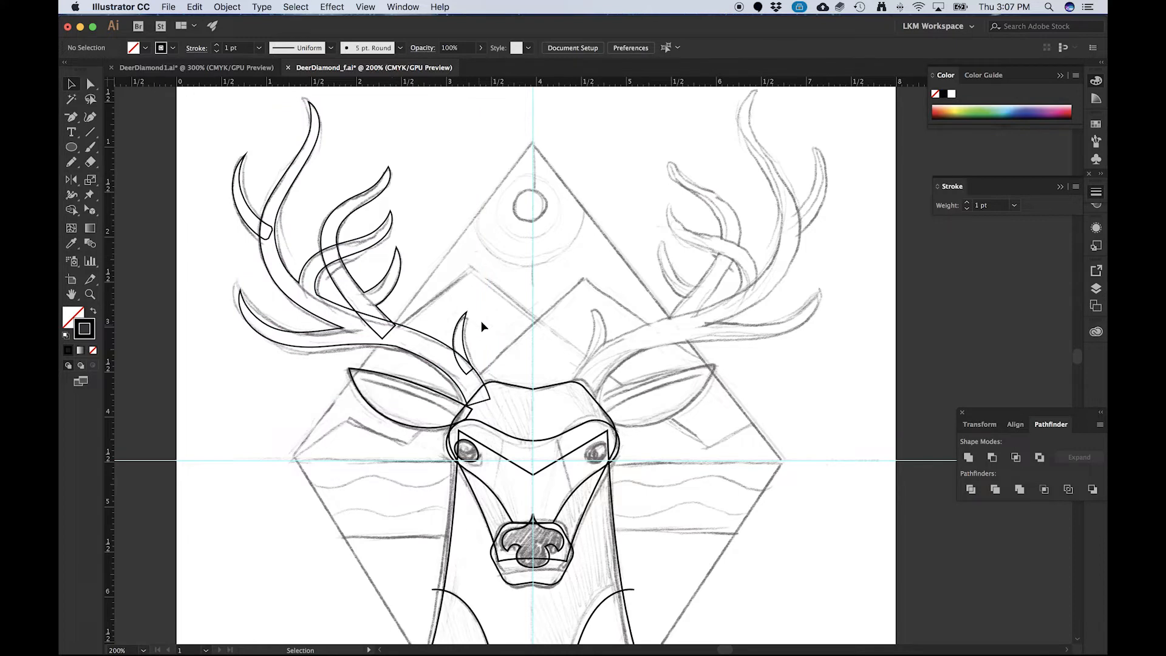
key(space)
drag(569, 286, 490, 210)
drag(374, 184, 429, 294)
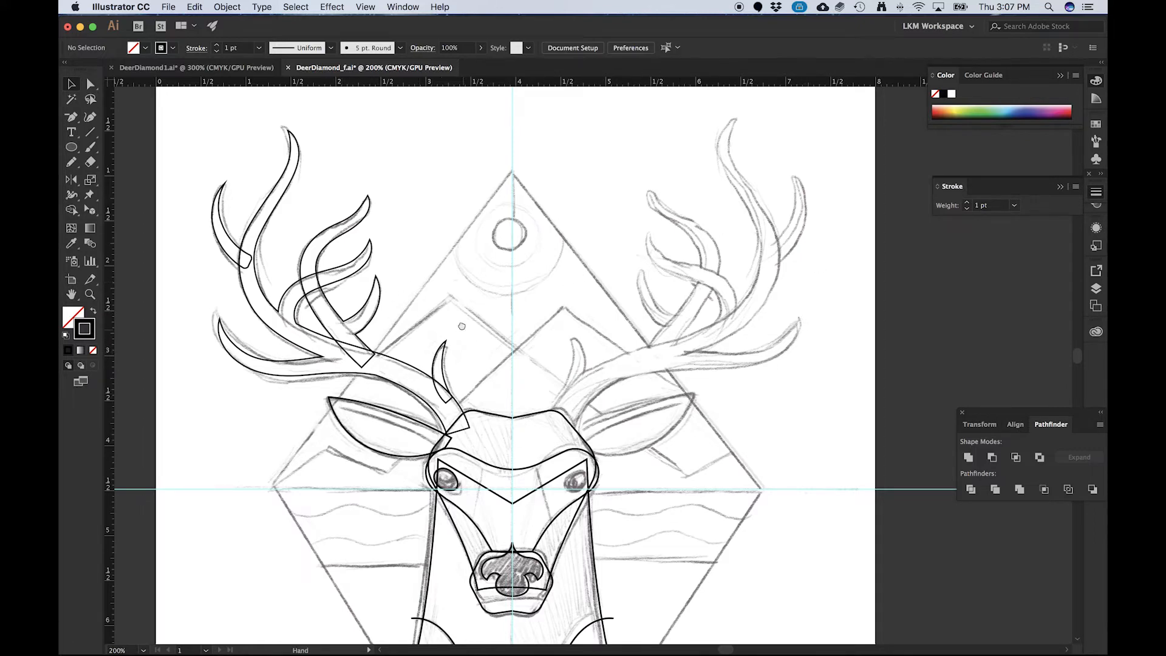
- Look over the traced deer, switch to DeerDiamond1.ai, and examine the finished coloured artwork beside its reference images
drag(462, 327, 397, 192)
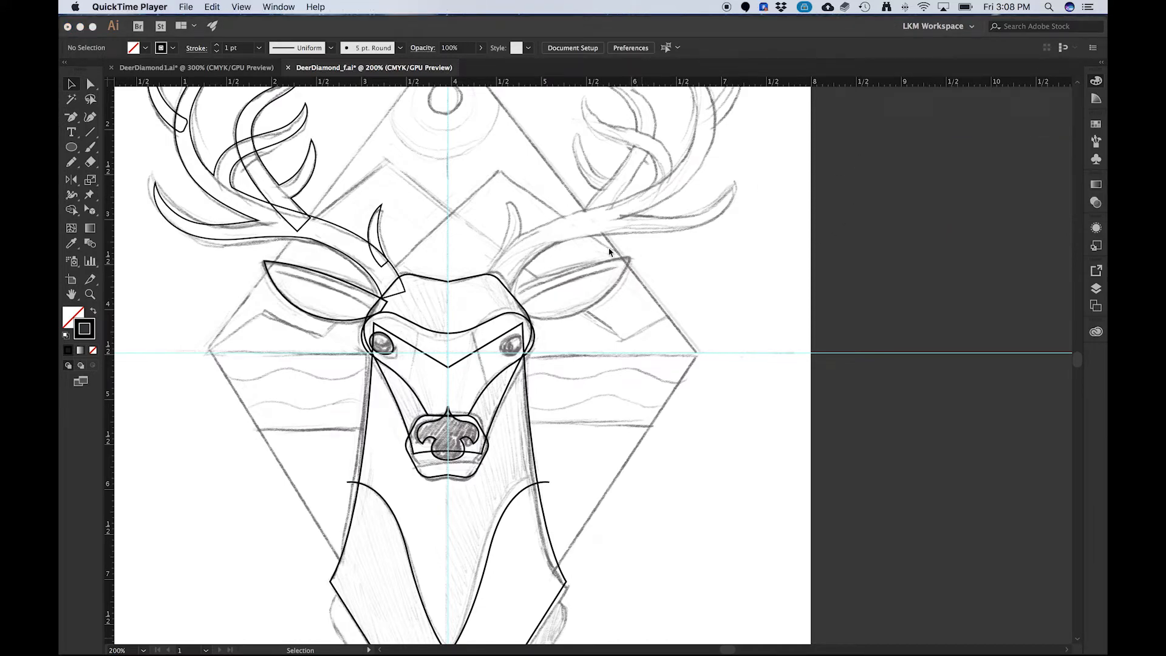
scroll(612, 303, down, 1)
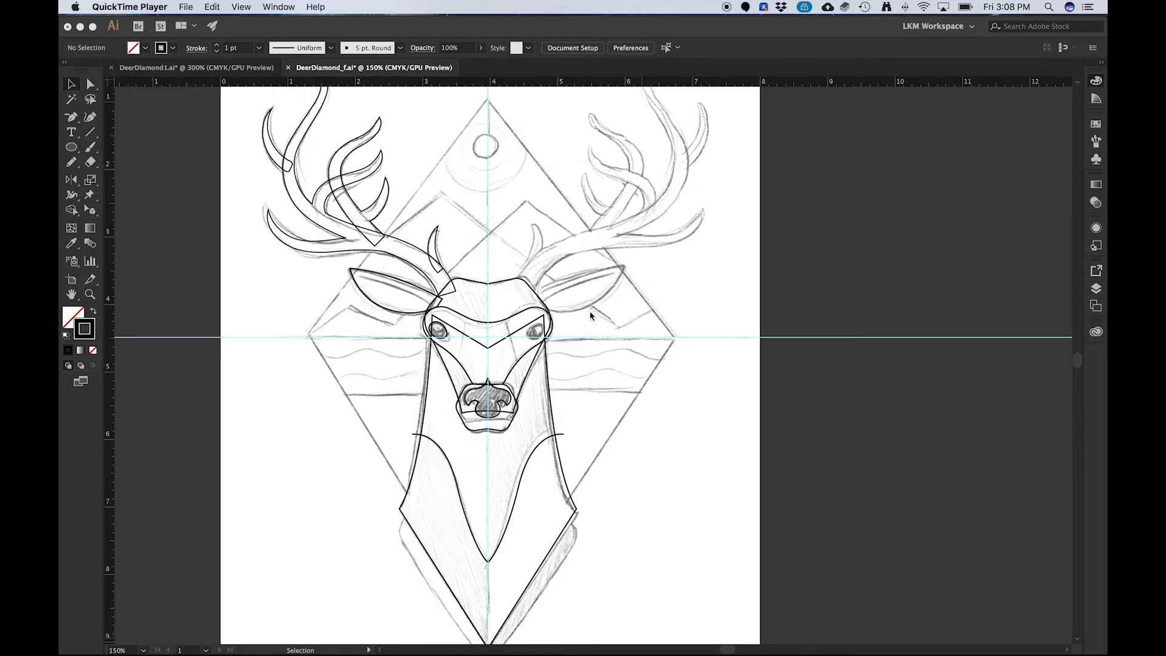
click(248, 73)
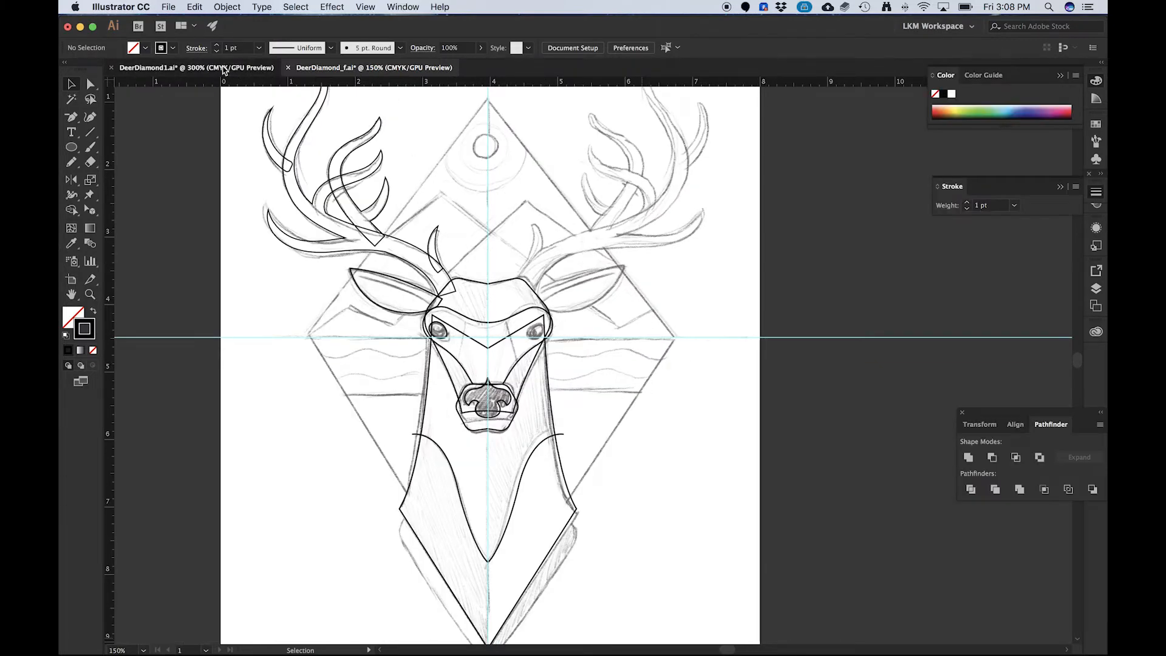
click(224, 70)
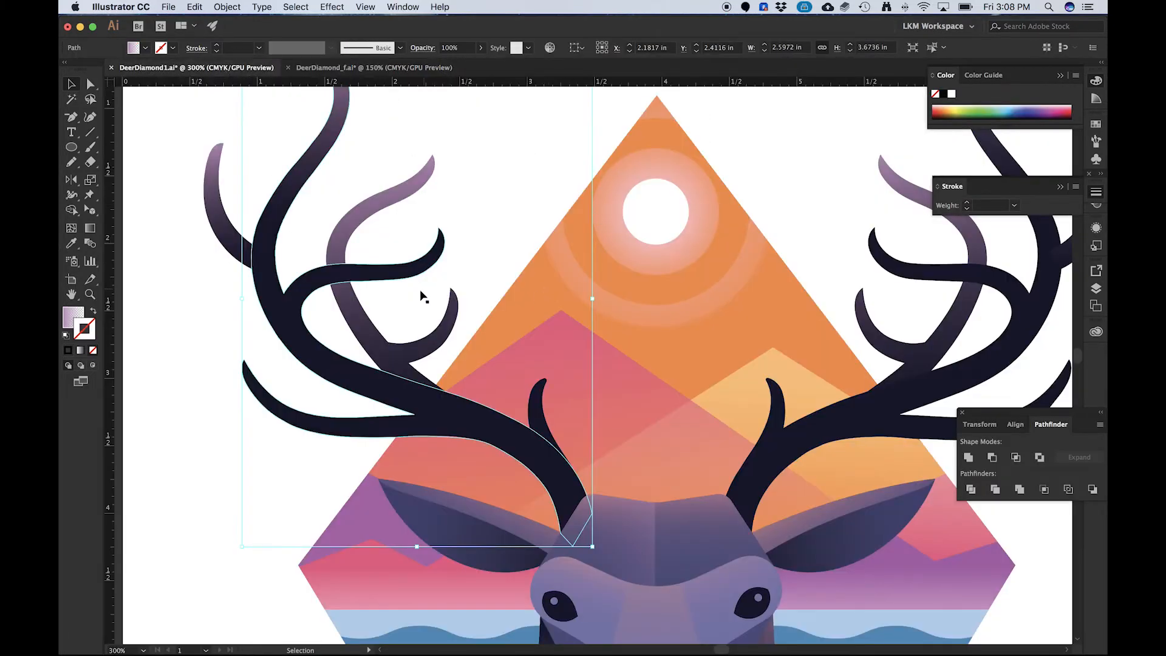
scroll(421, 294, down, 2)
scroll(734, 369, down, 1)
scroll(760, 358, up, 1)
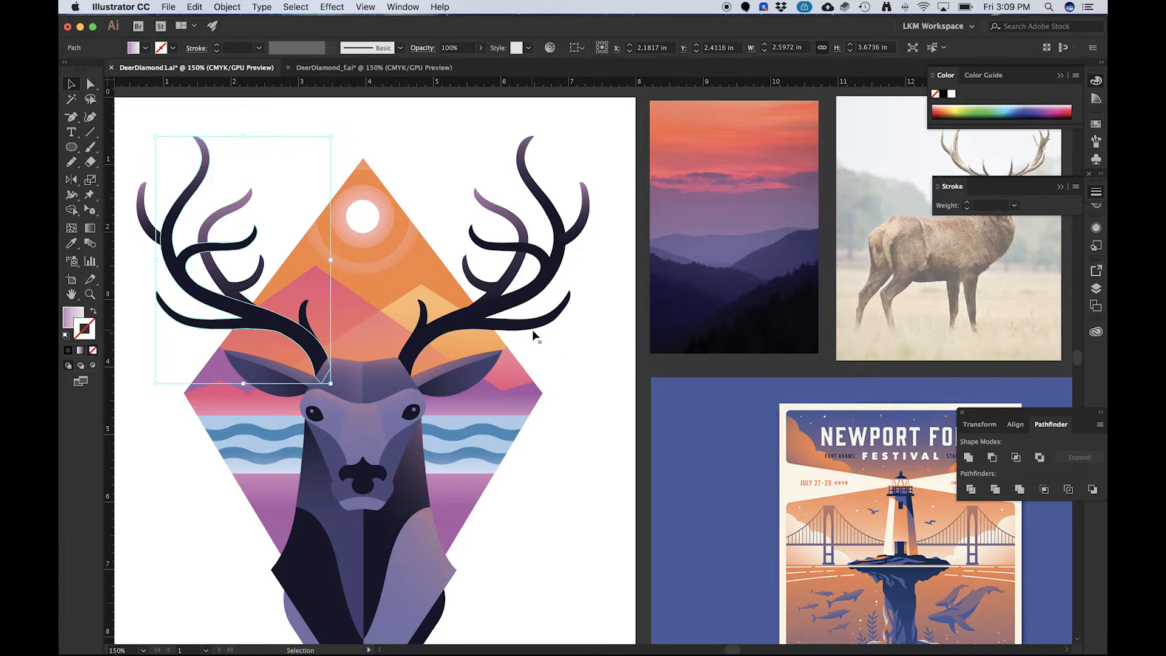
- Return to DeerDiamond_f.ai and show its swatches, enlarging the list to expose every colour group
click(368, 68)
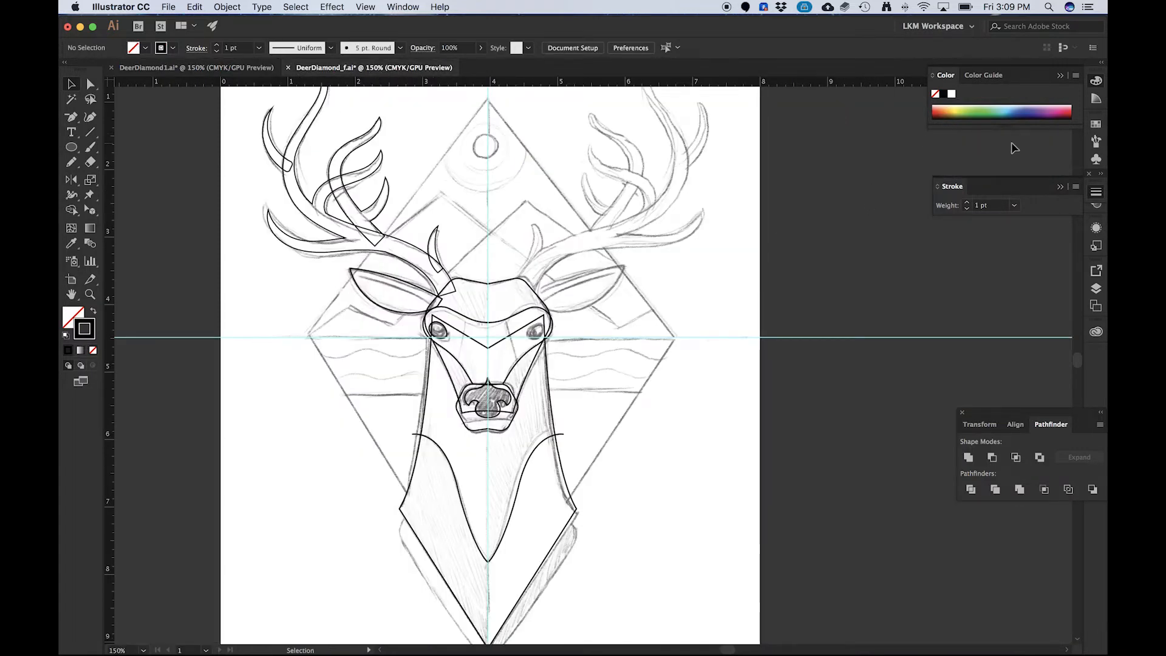
click(1097, 125)
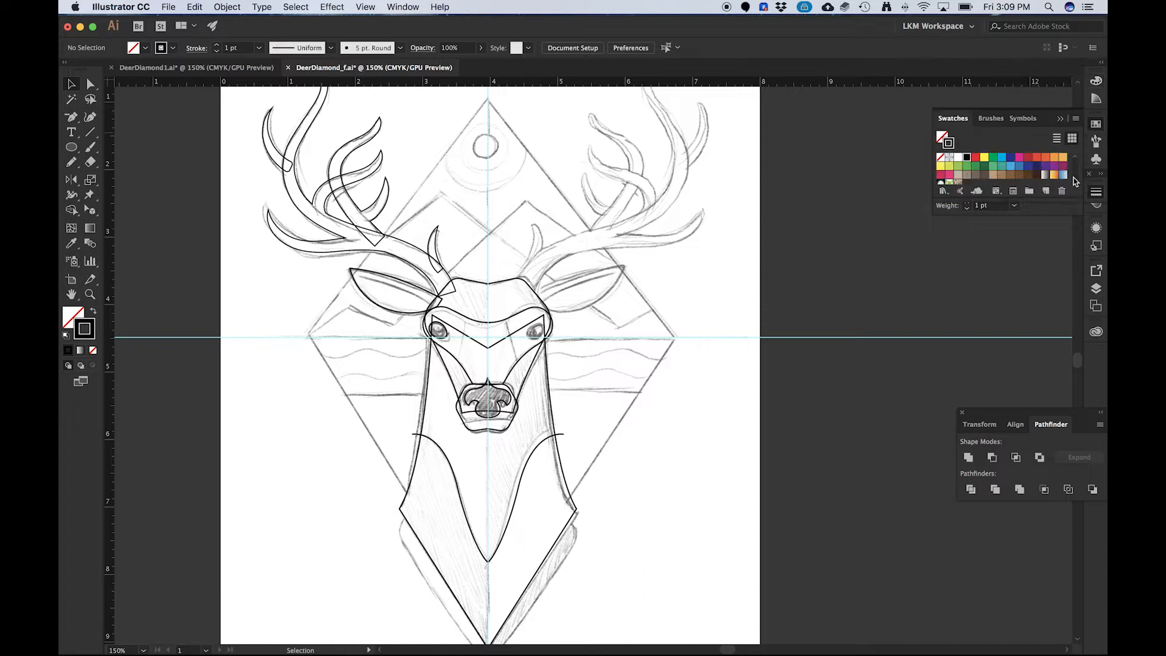
drag(1048, 311, 1039, 364)
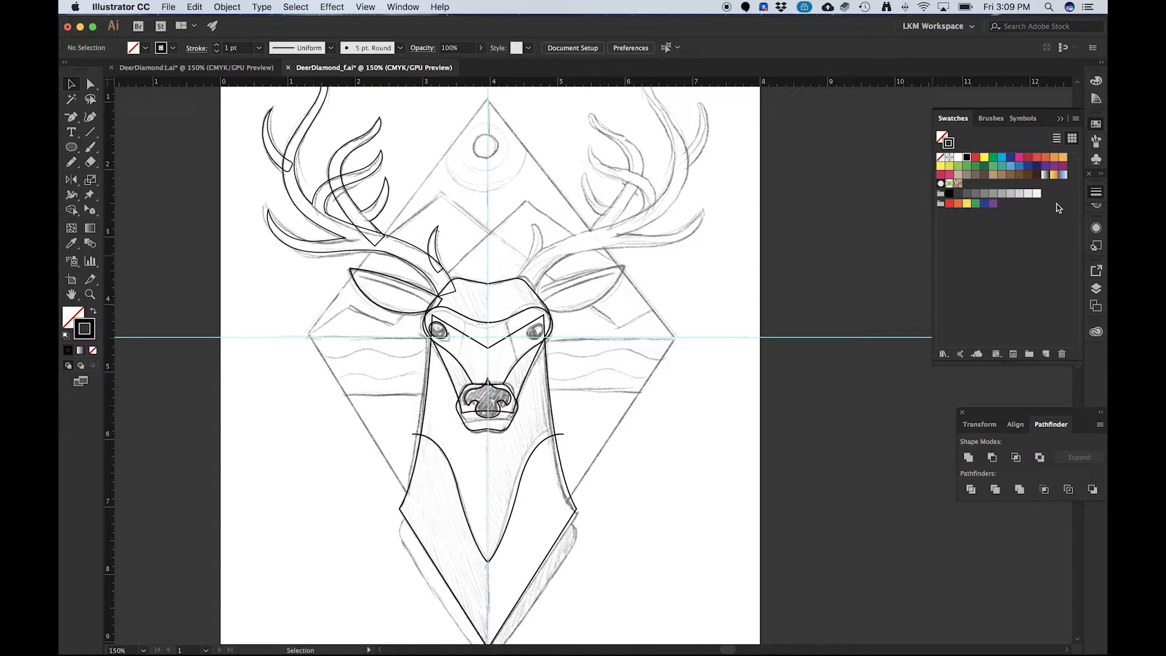
- Load the swatches of DeerDiamond1.ai from the Desktop as another swatch library
click(943, 354)
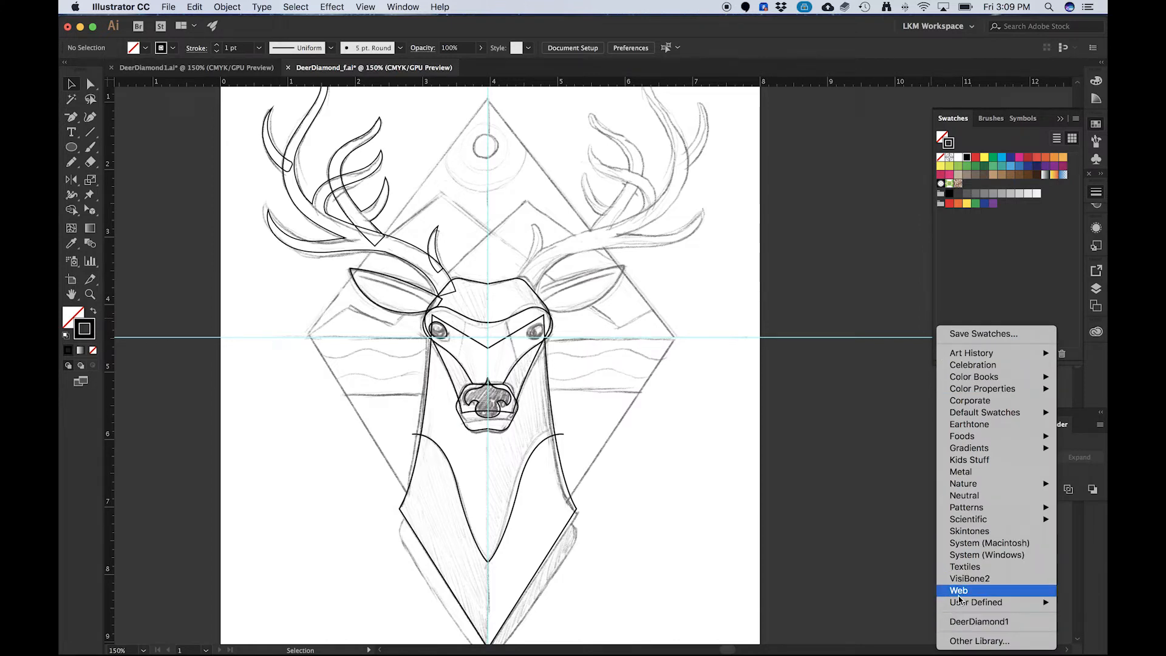
click(995, 259)
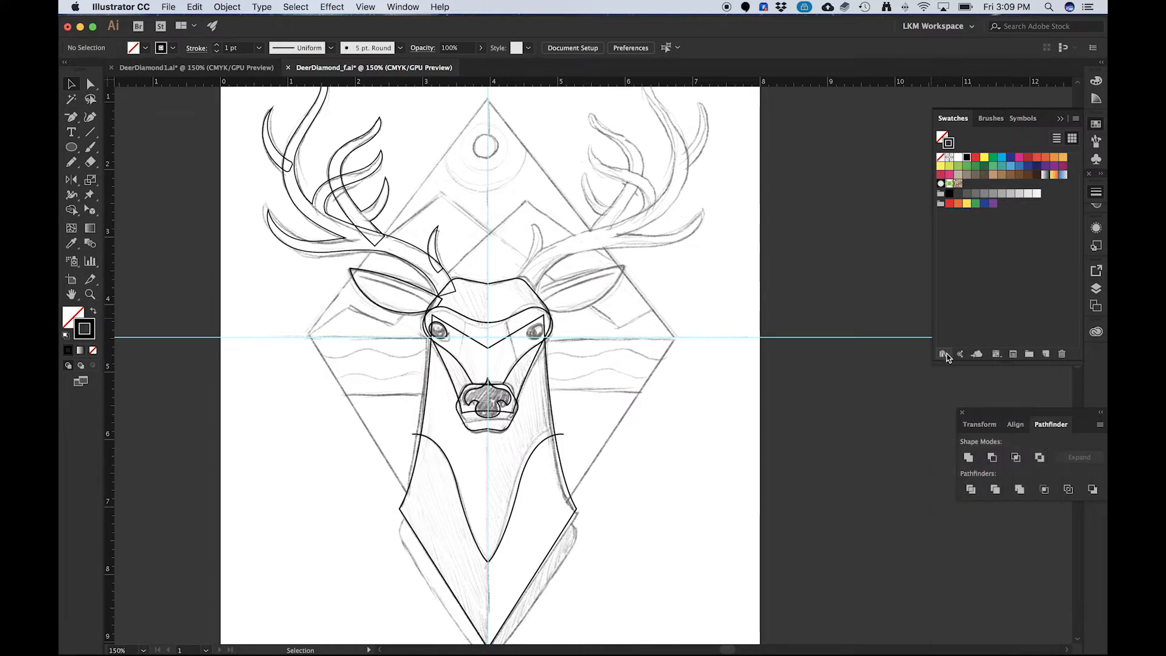
click(943, 354)
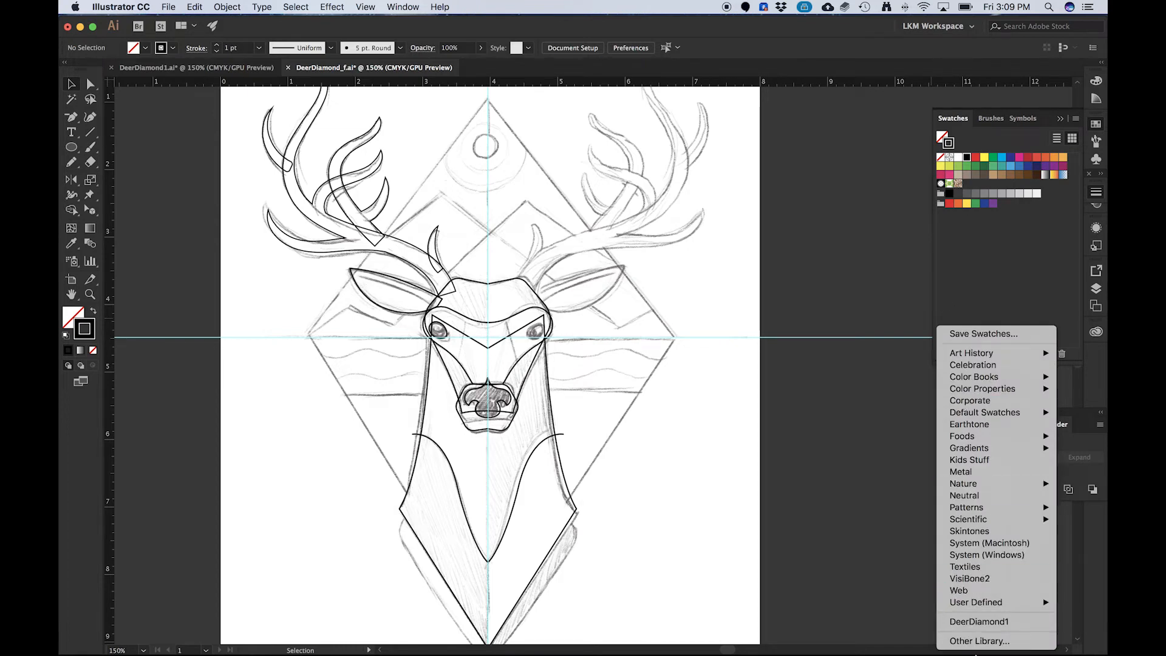
click(968, 641)
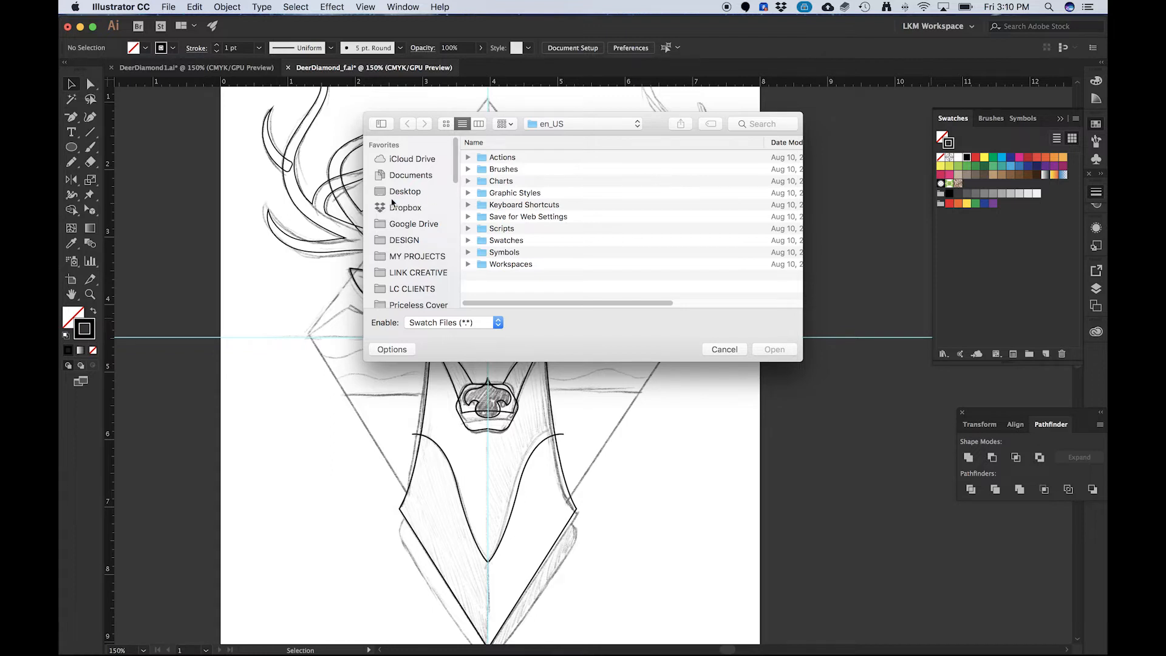
click(414, 195)
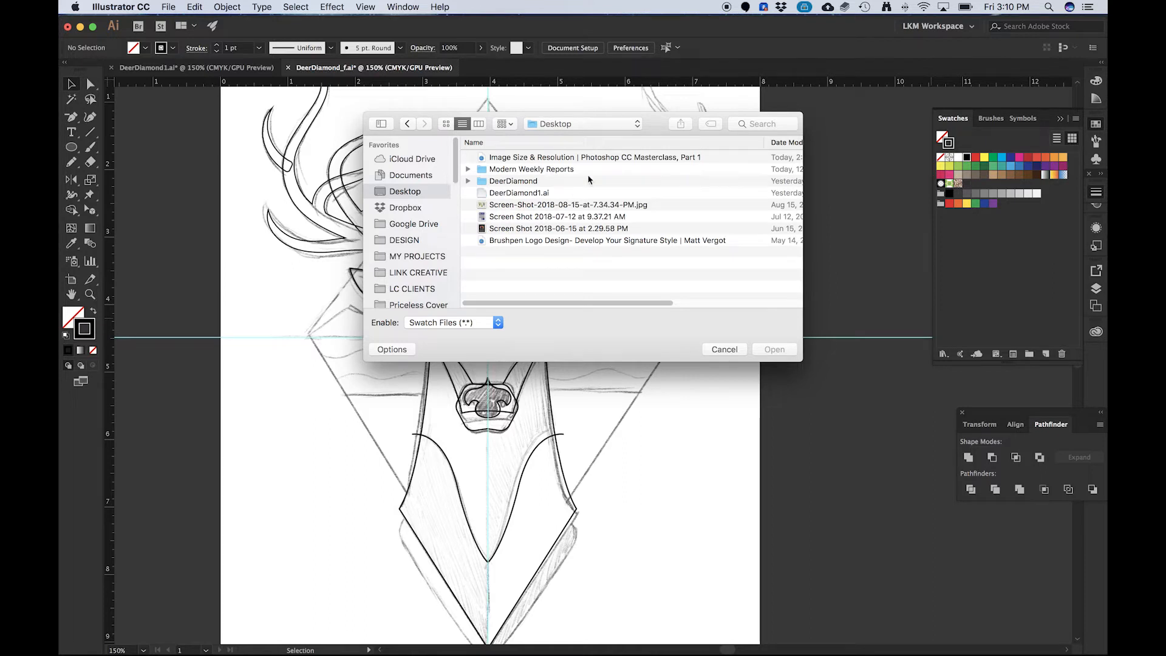
click(516, 193)
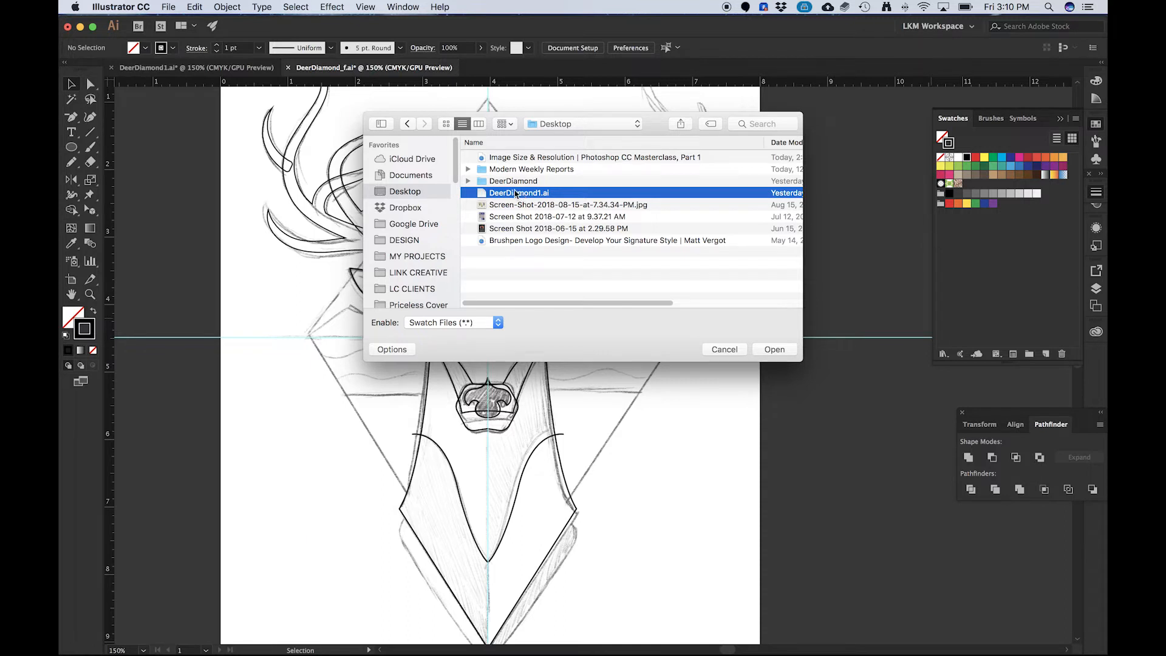
click(776, 349)
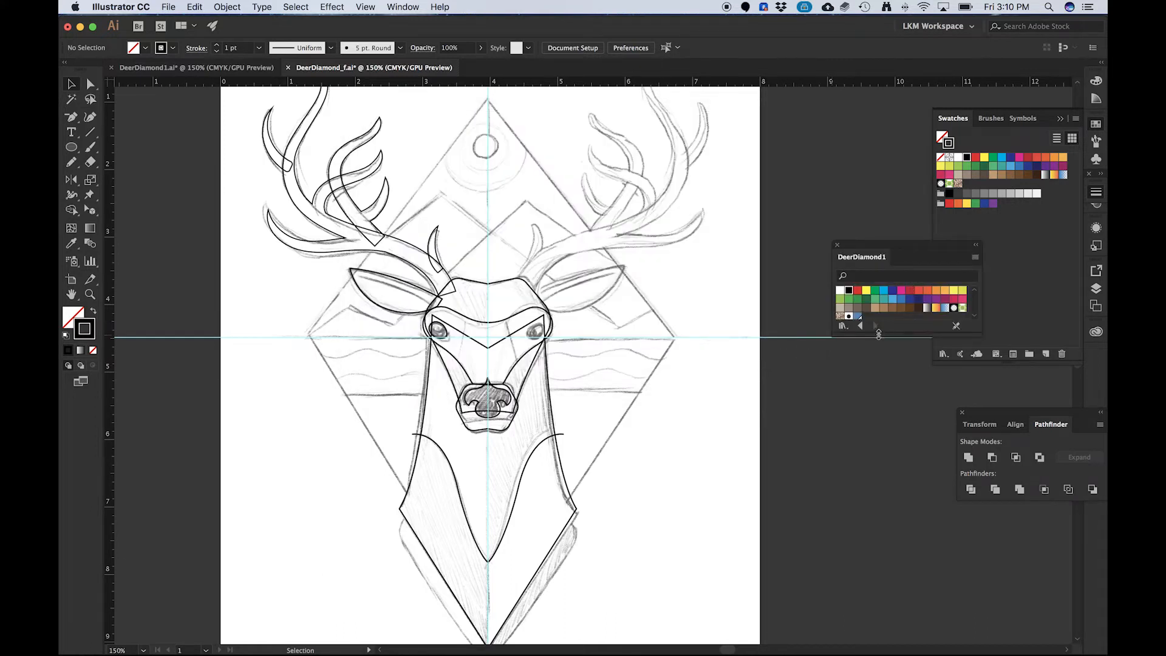
- Copy the custom orange, blue, purple and pink colour group from the DeerDiamond1 library into the document's swatches, and close the library
drag(879, 333, 876, 553)
drag(869, 249, 802, 108)
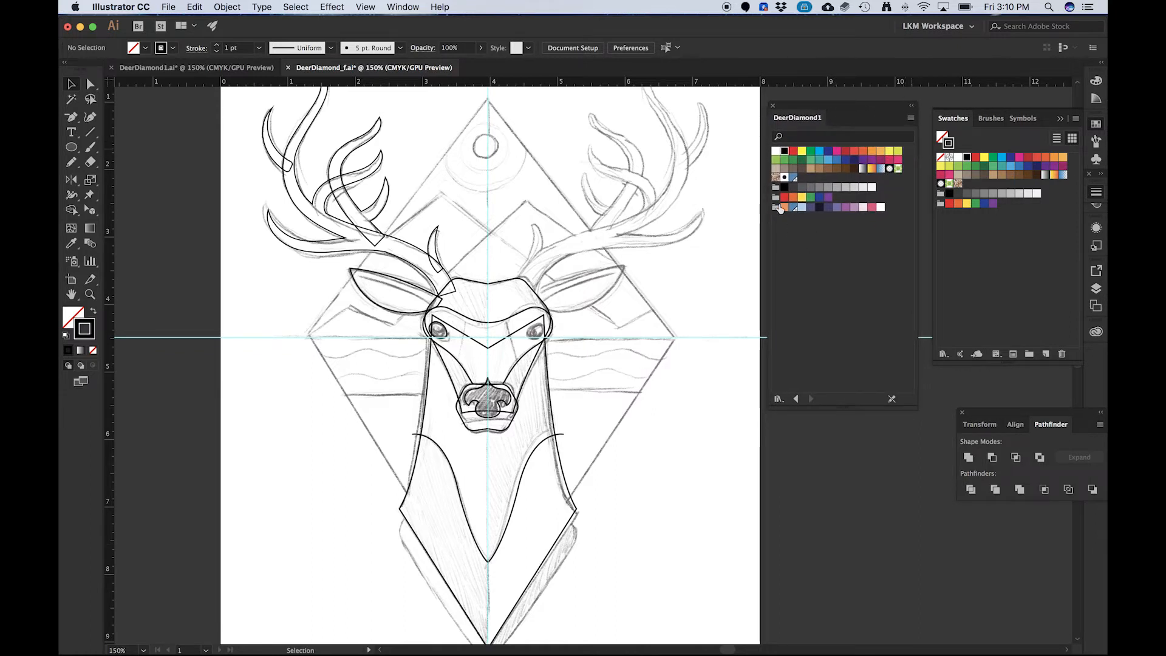
drag(777, 210, 974, 235)
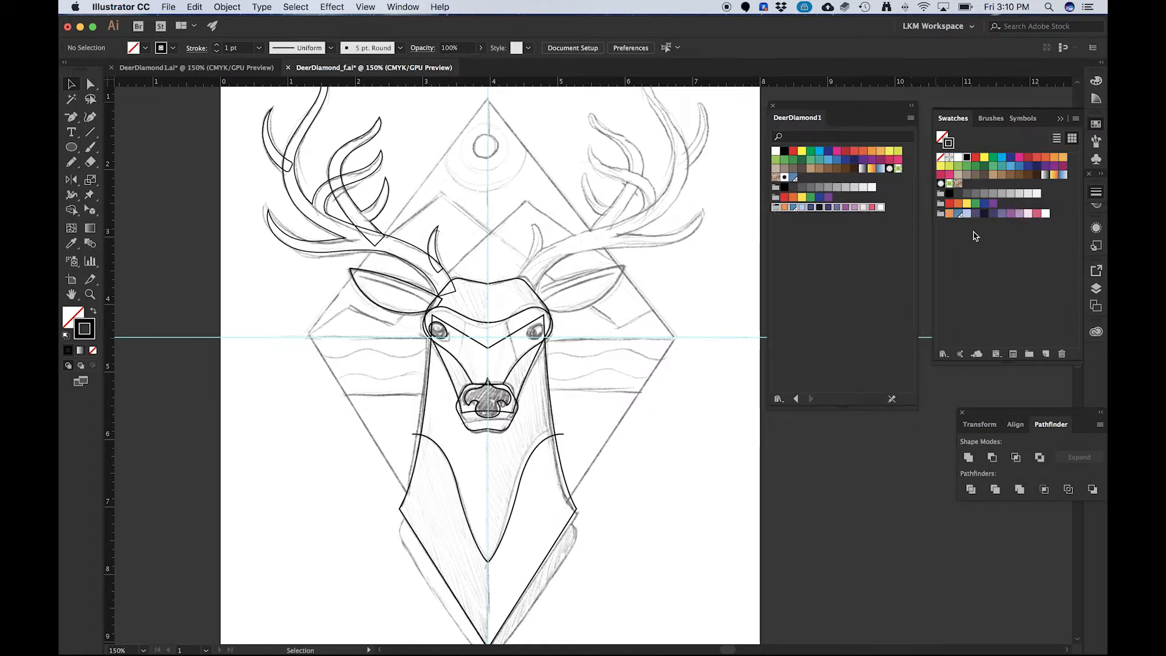
click(773, 106)
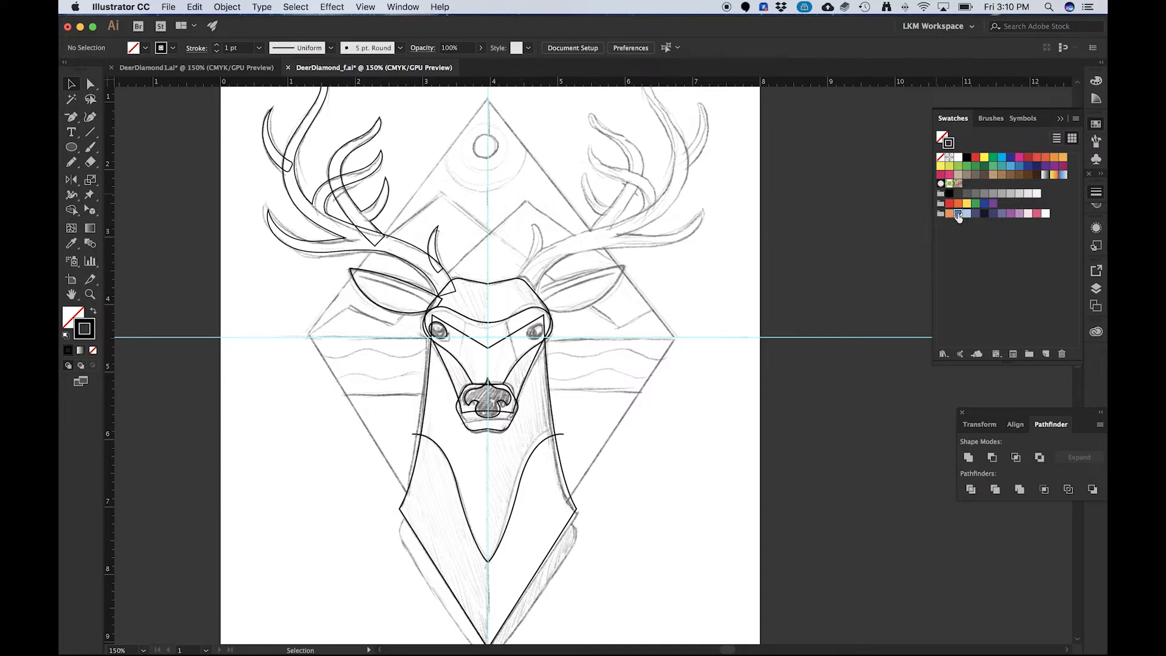
- Inspect the swatch options of the imported group's blue spot colour and its periwinkle purple process colour, leaving their settings as they are
double_click(959, 214)
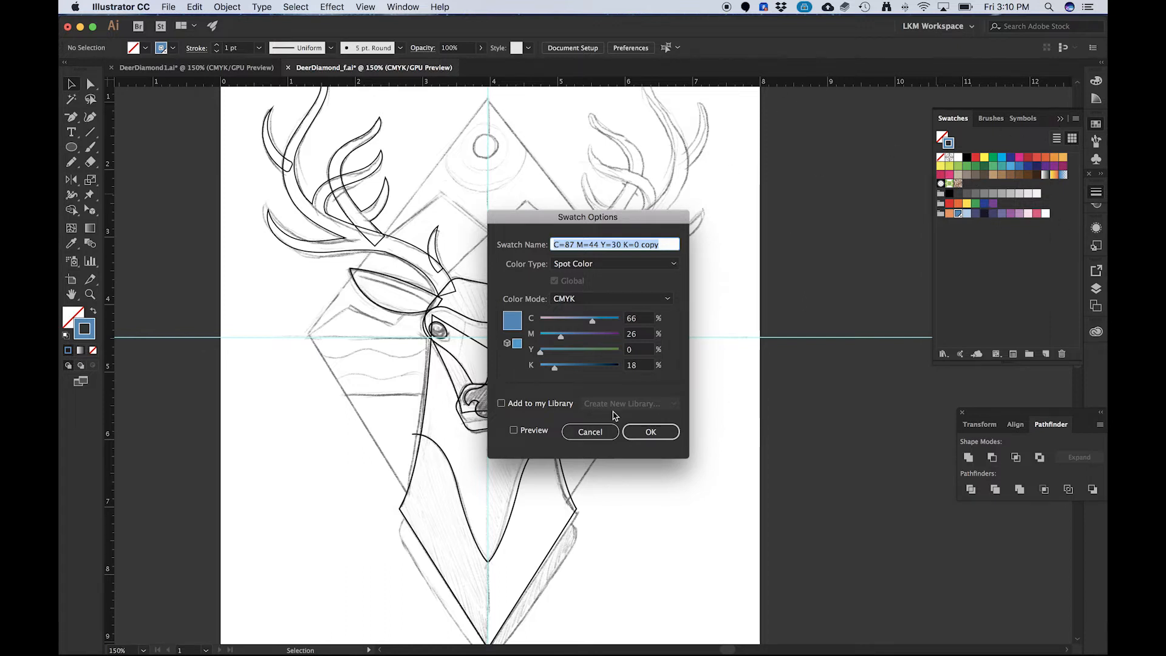
click(606, 433)
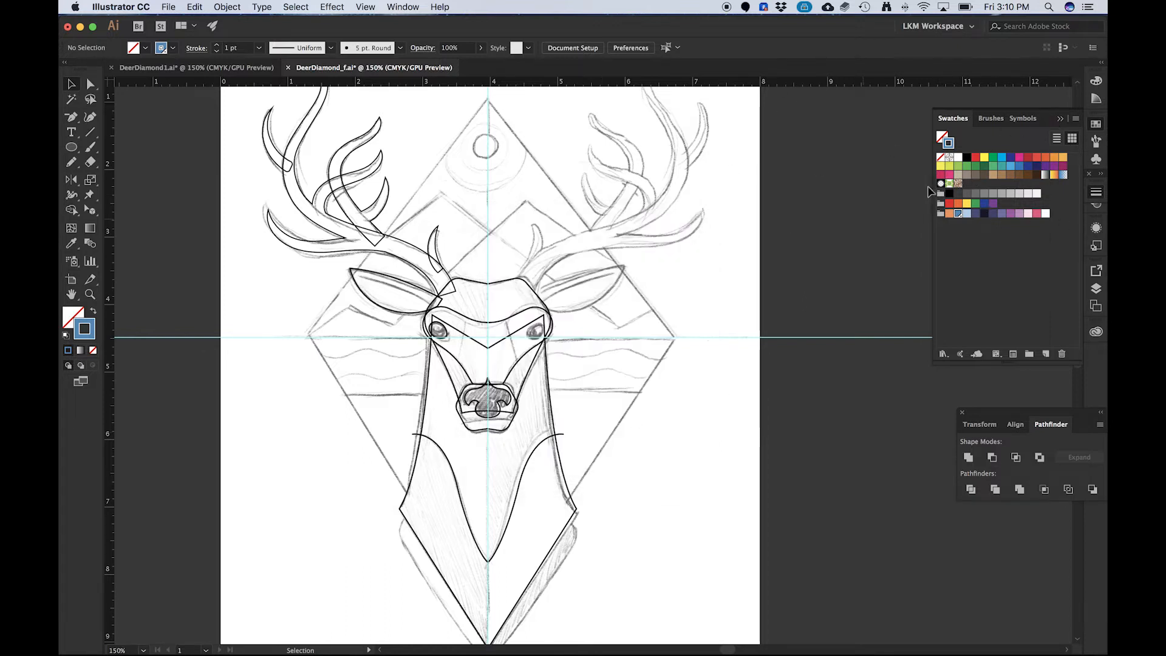
click(1003, 216)
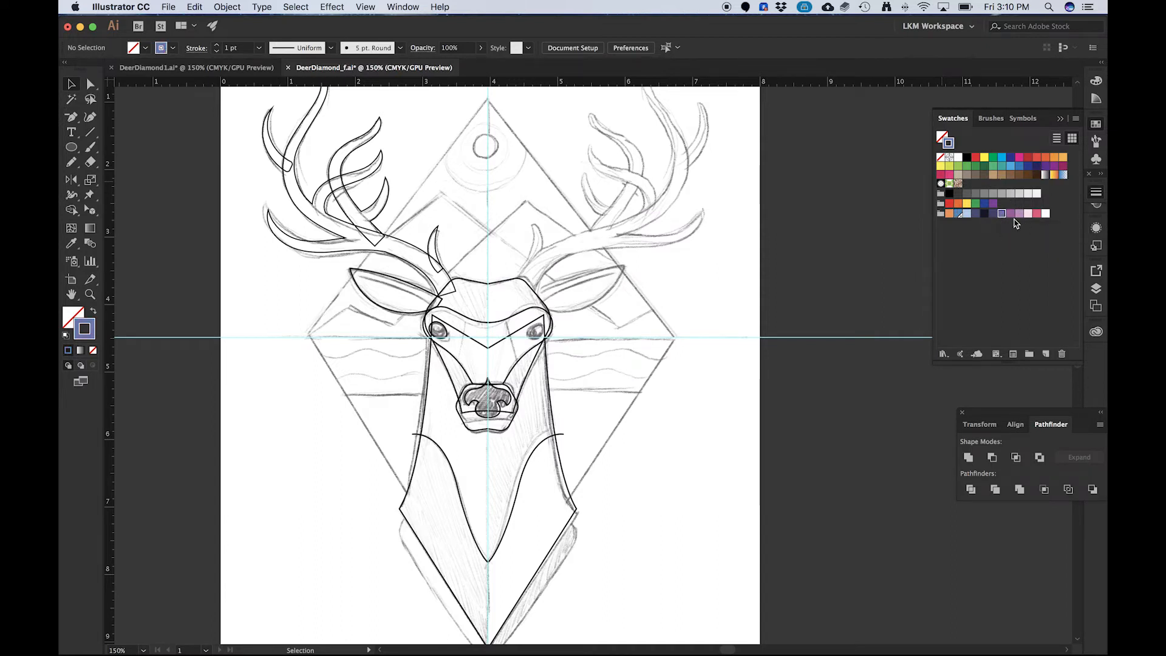
click(1076, 119)
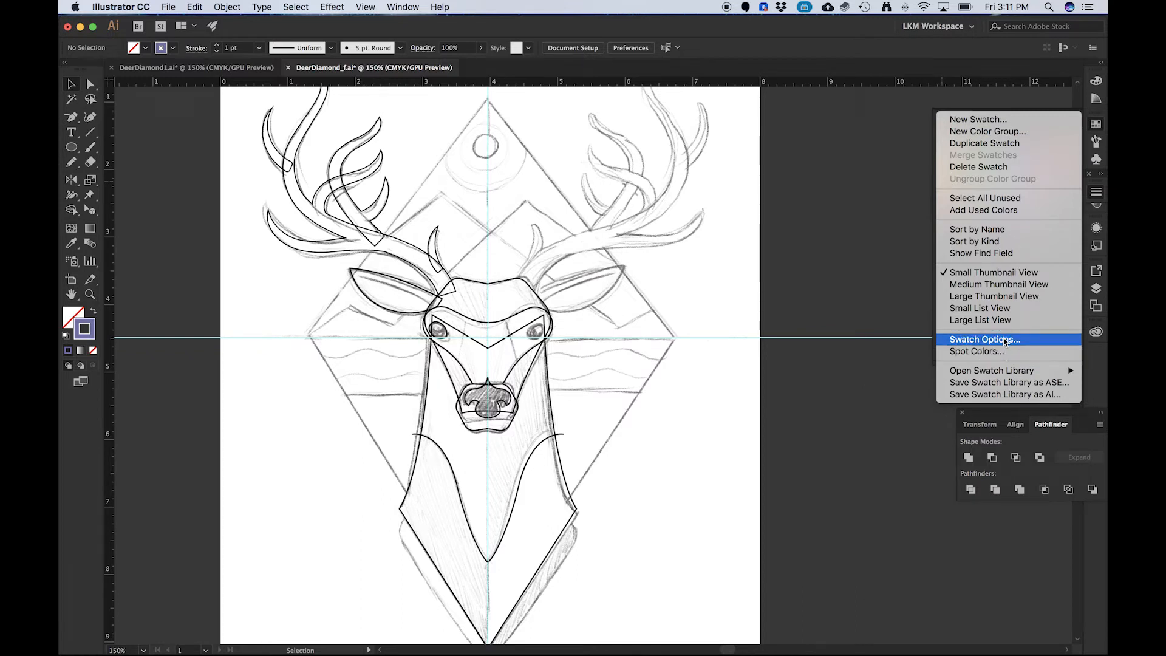
click(1005, 342)
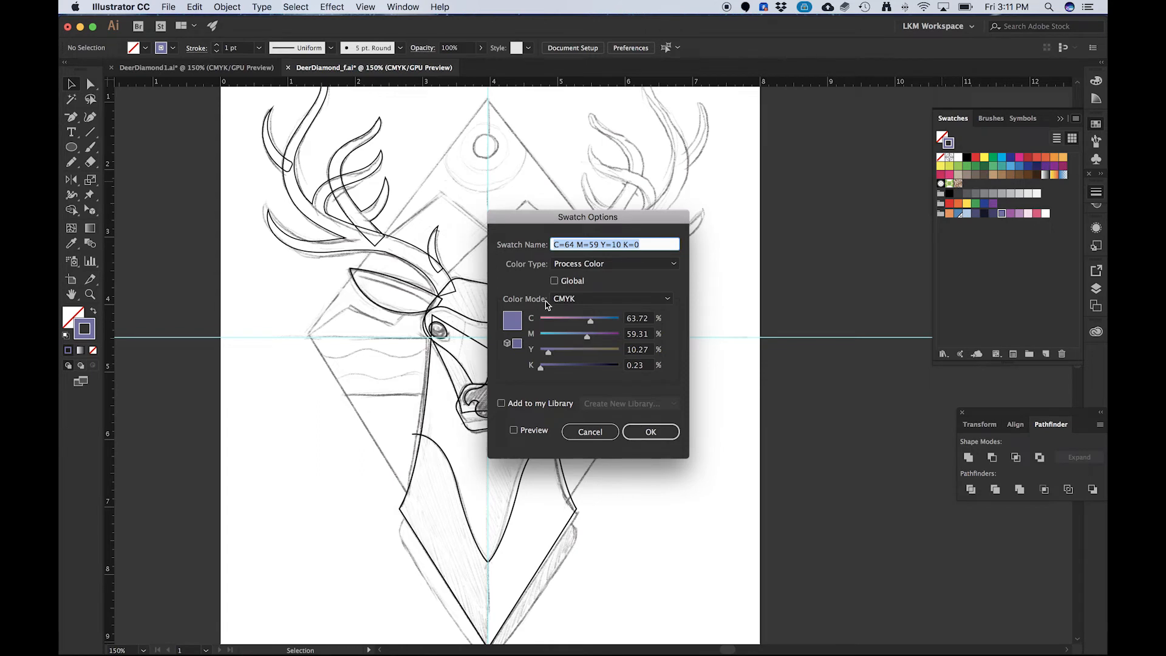
click(590, 432)
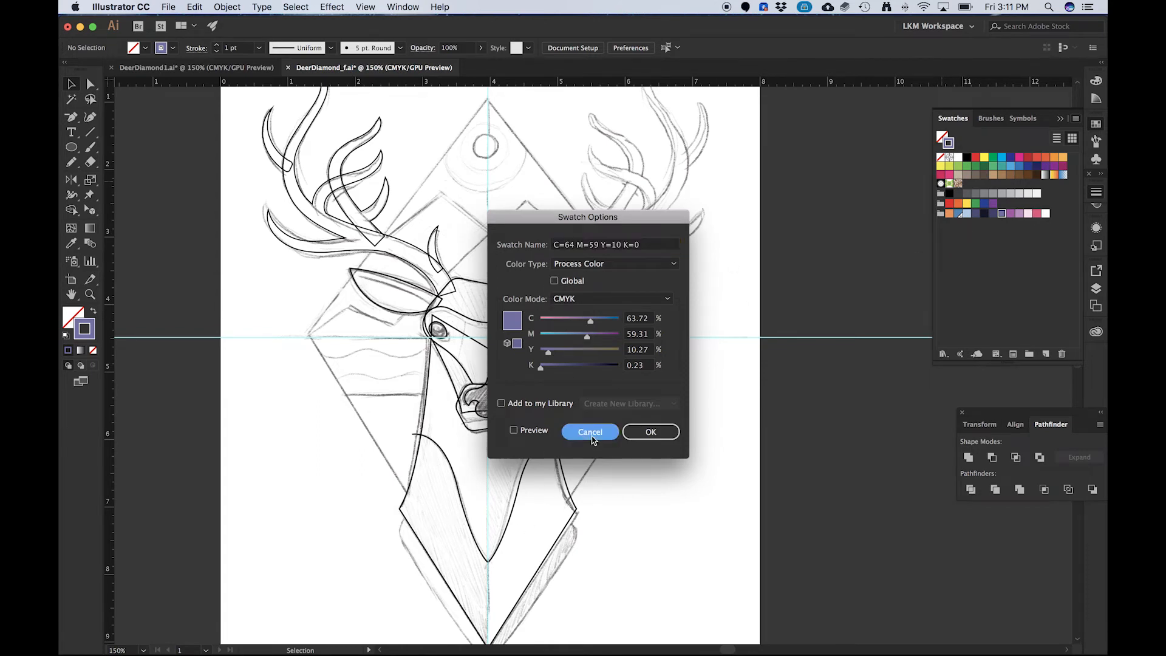
double_click(1002, 214)
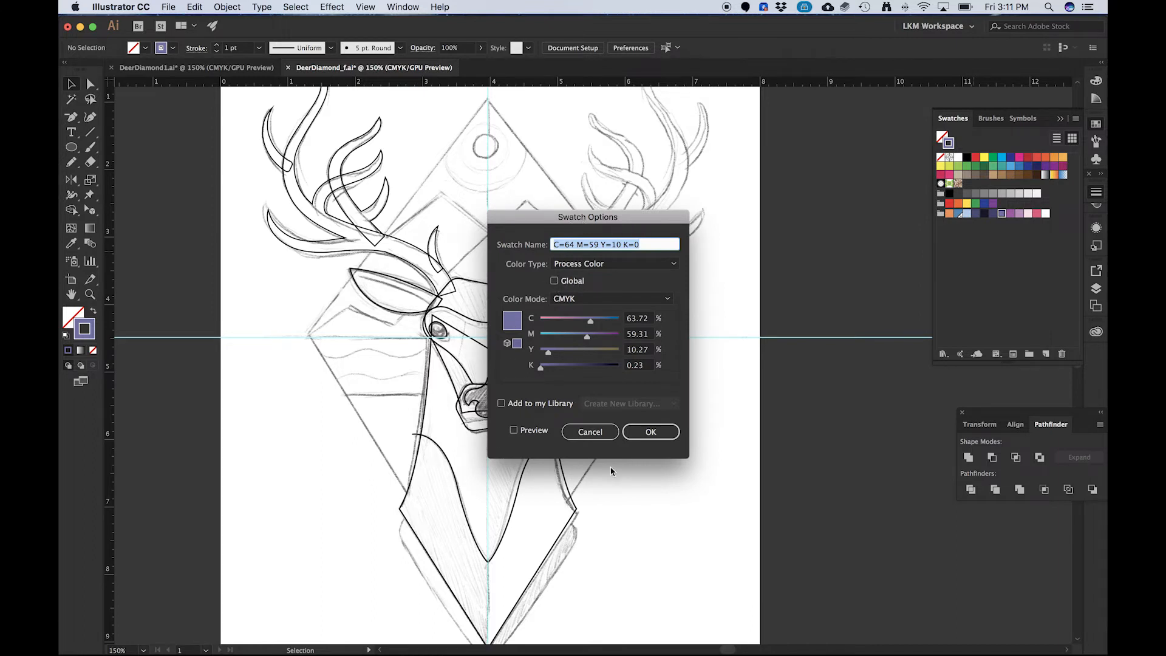
click(667, 435)
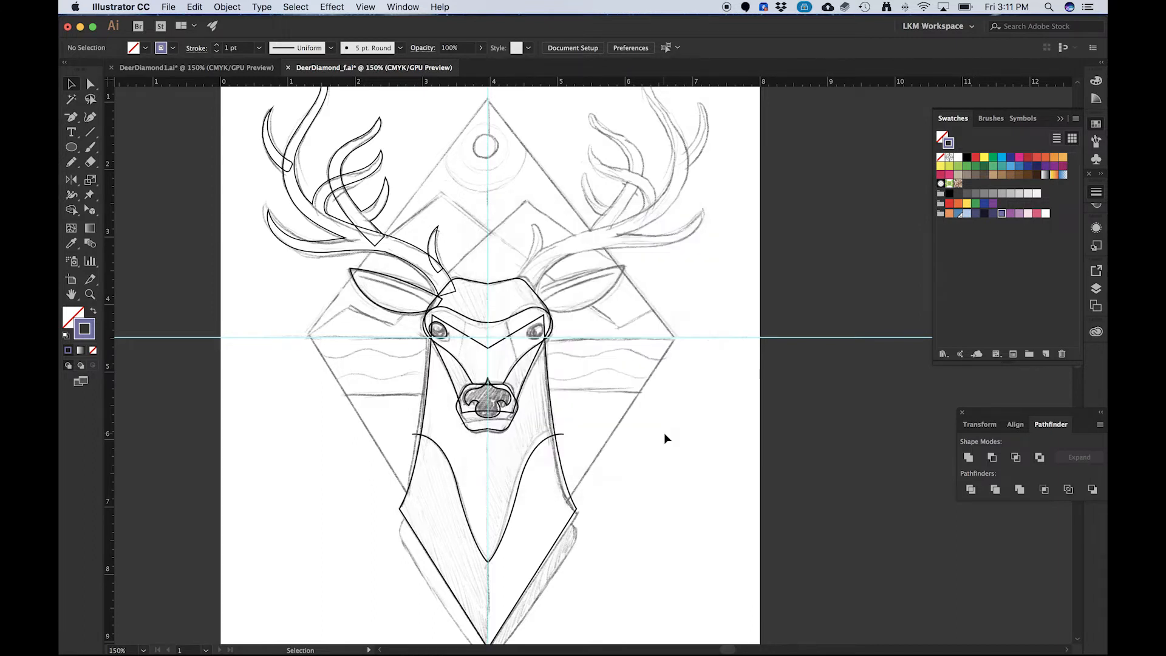
- Make the imported group's periwinkle swatch C=64 M=59 Y=10 K=0 a global colour
double_click(1002, 214)
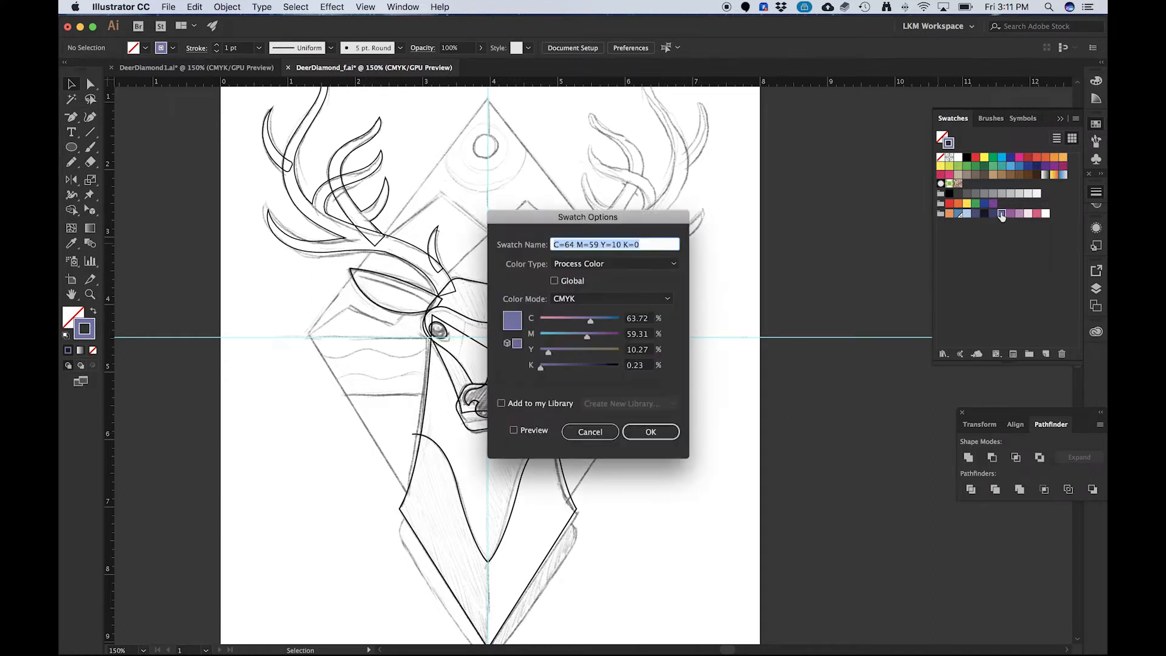
click(554, 282)
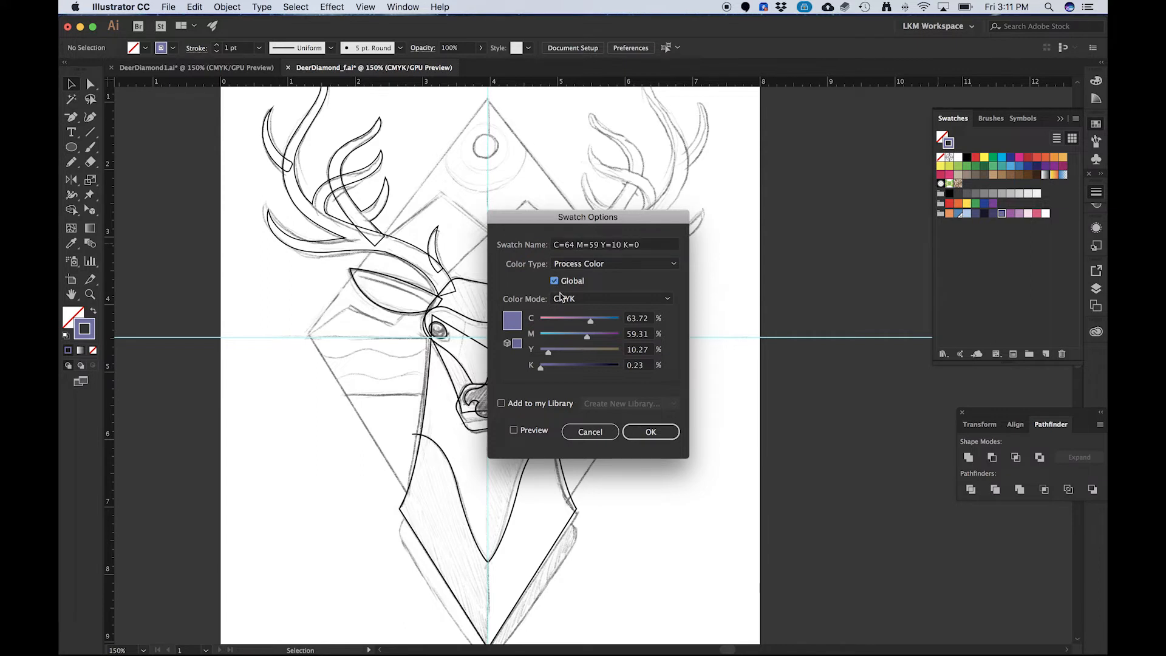
click(651, 432)
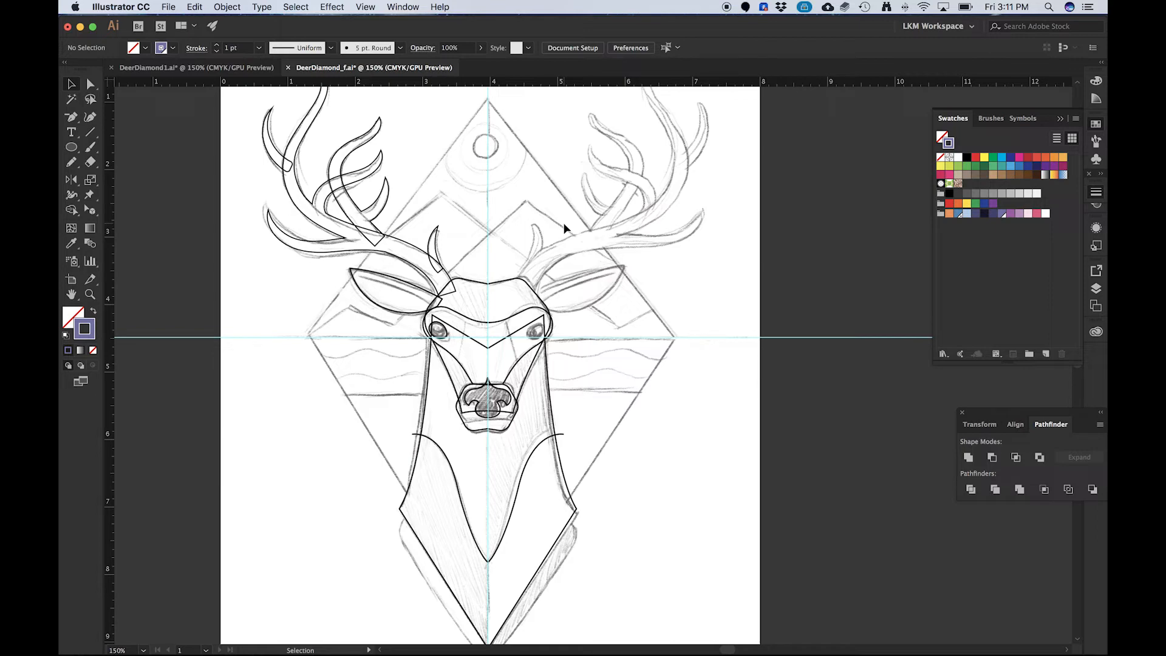
- Show the Background layer, hide the Neck, Ears & Antlers, Head and Face layers, and bring the swatches back into view
click(1096, 288)
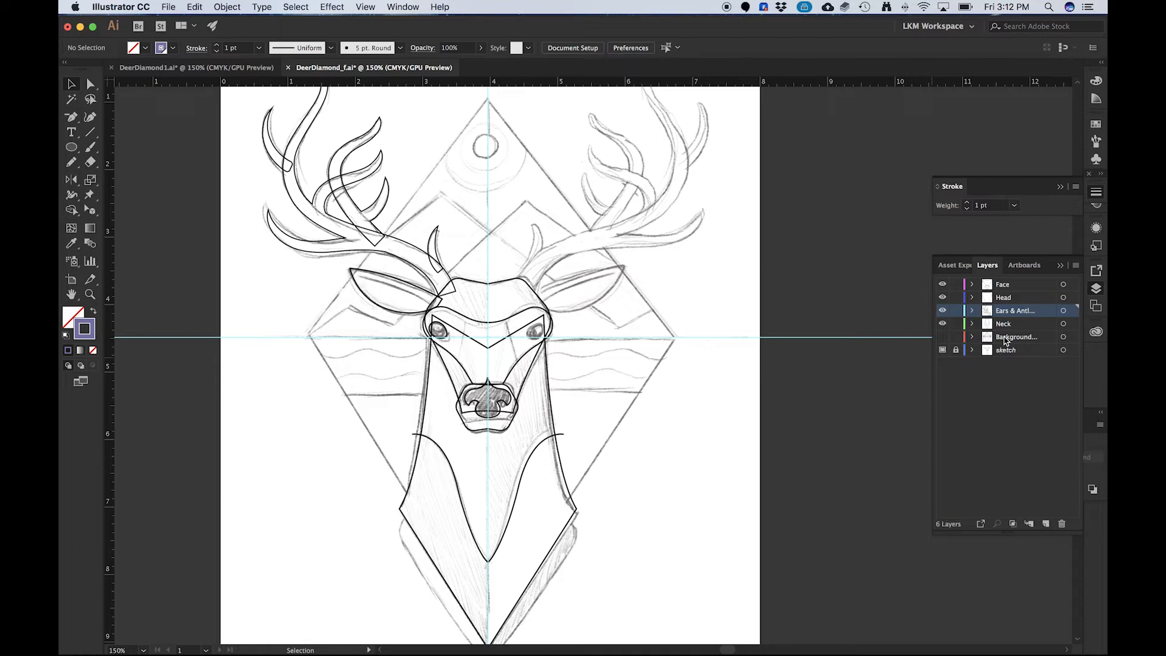
click(943, 338)
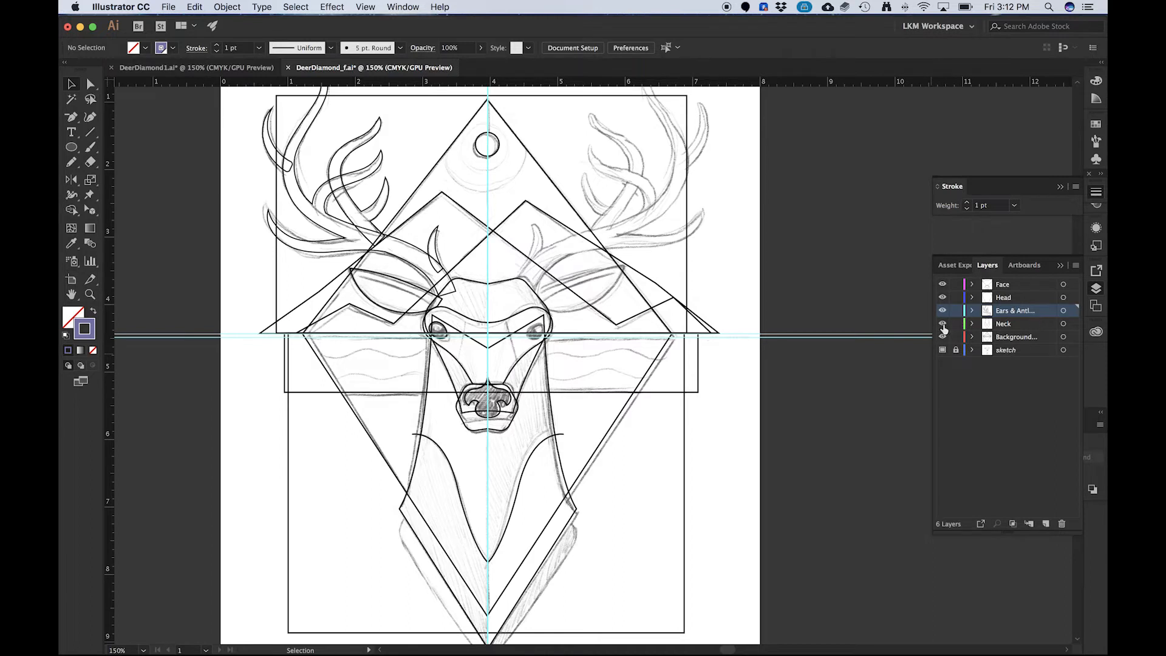
drag(942, 327, 942, 289)
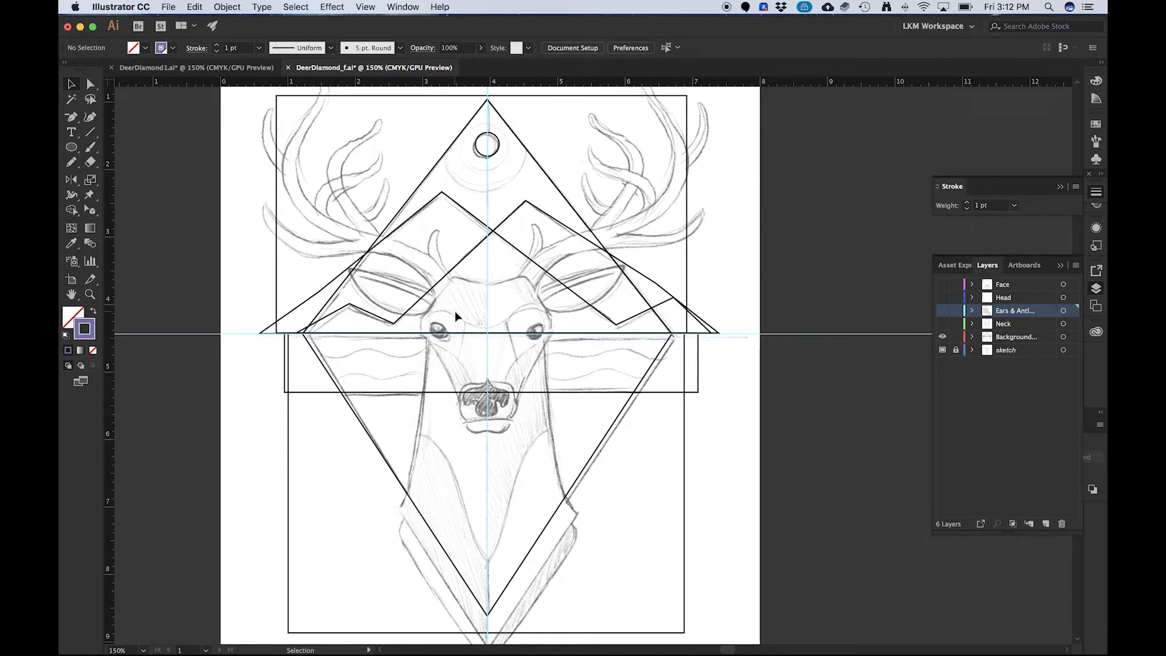
click(1095, 126)
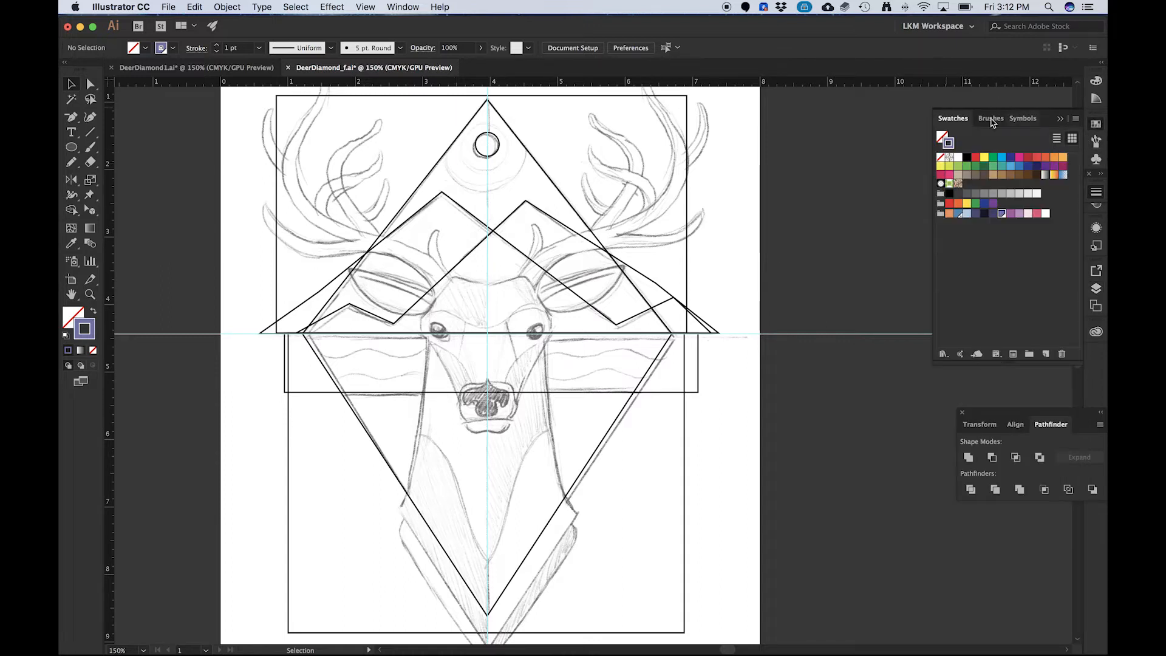
- Show the Swatches and detach them from their docked group so they float separately beside the canvas
click(1096, 129)
click(1099, 126)
click(1098, 126)
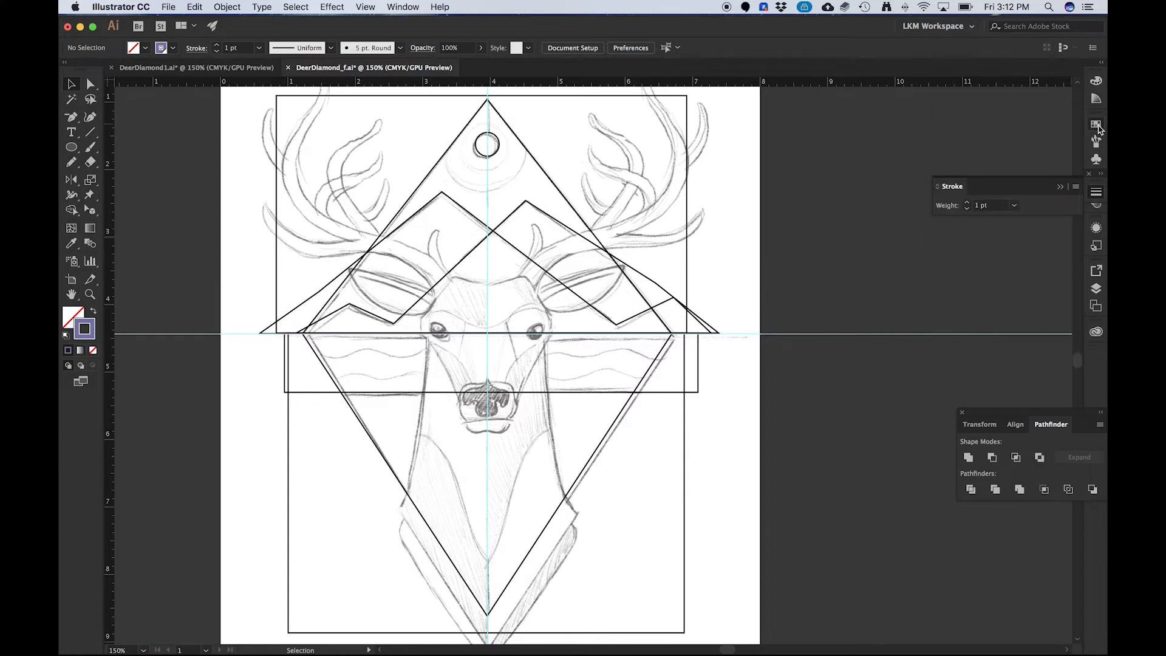
click(1097, 125)
click(1097, 126)
click(1097, 126)
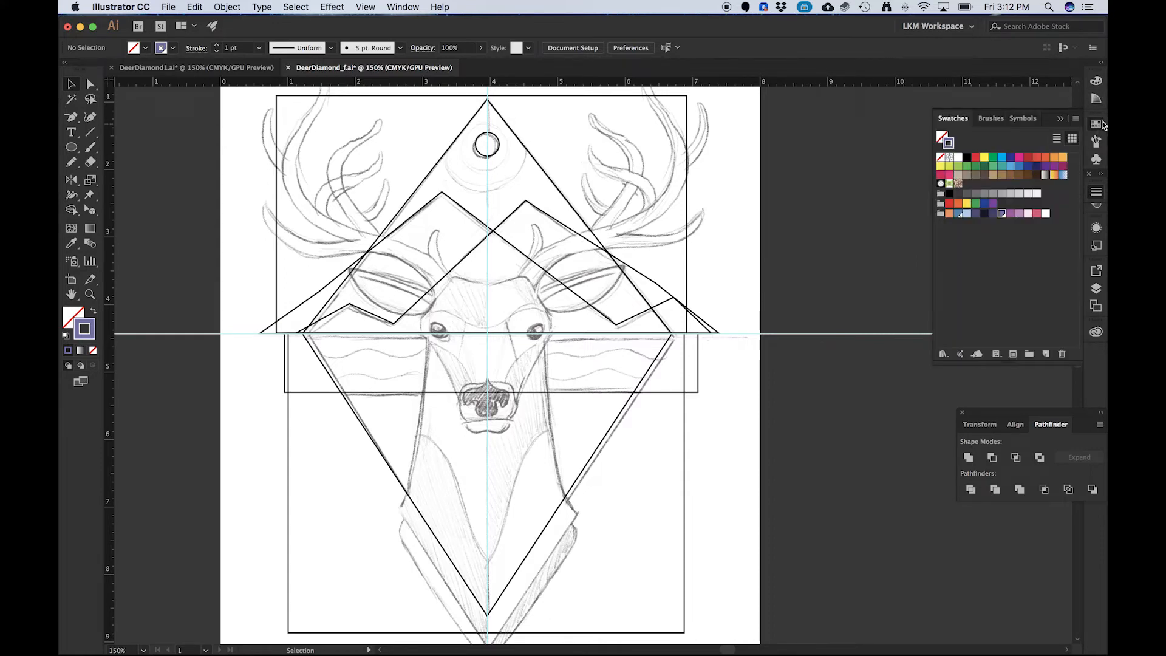
mouse_move(953, 118)
mouse_down()
mouse_move(796, 114)
mouse_move(925, 117)
mouse_up()
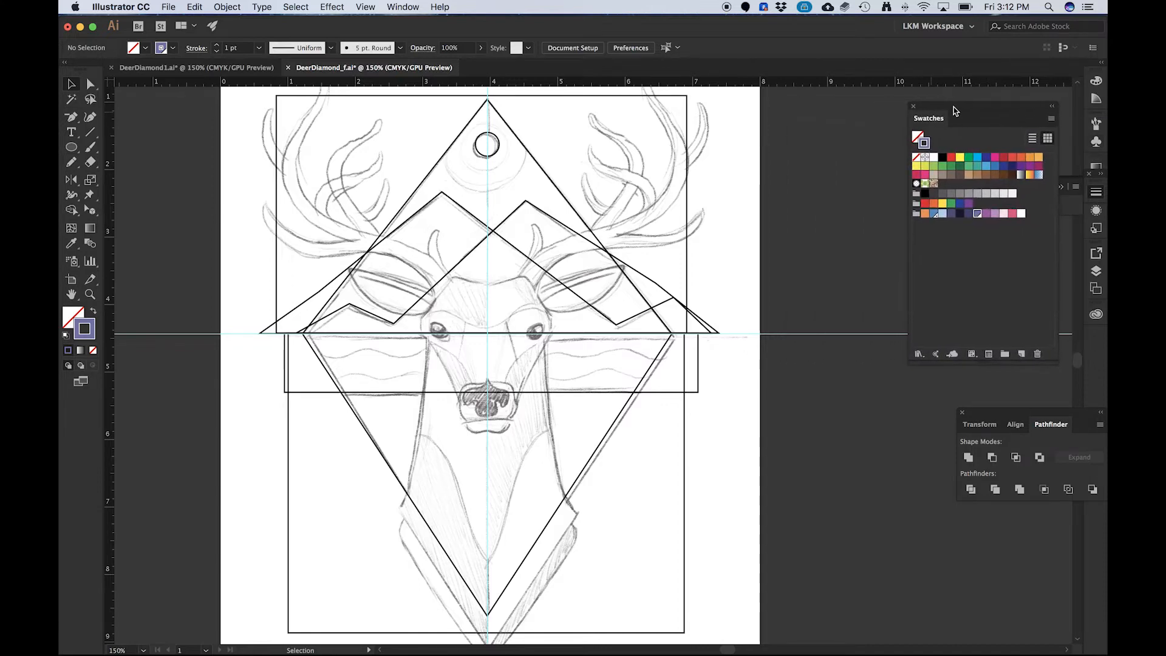
- In DeerDiamond1.ai, select and copy the whole row of colour squares above the finished deer artboard
click(200, 68)
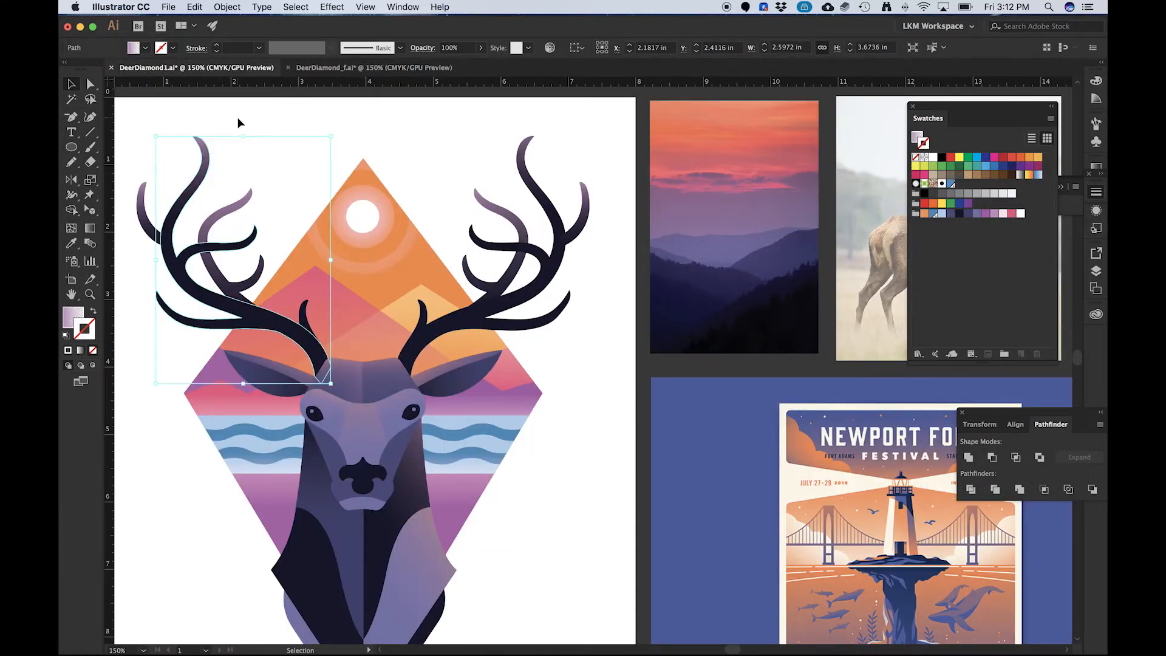
key(super+minus)
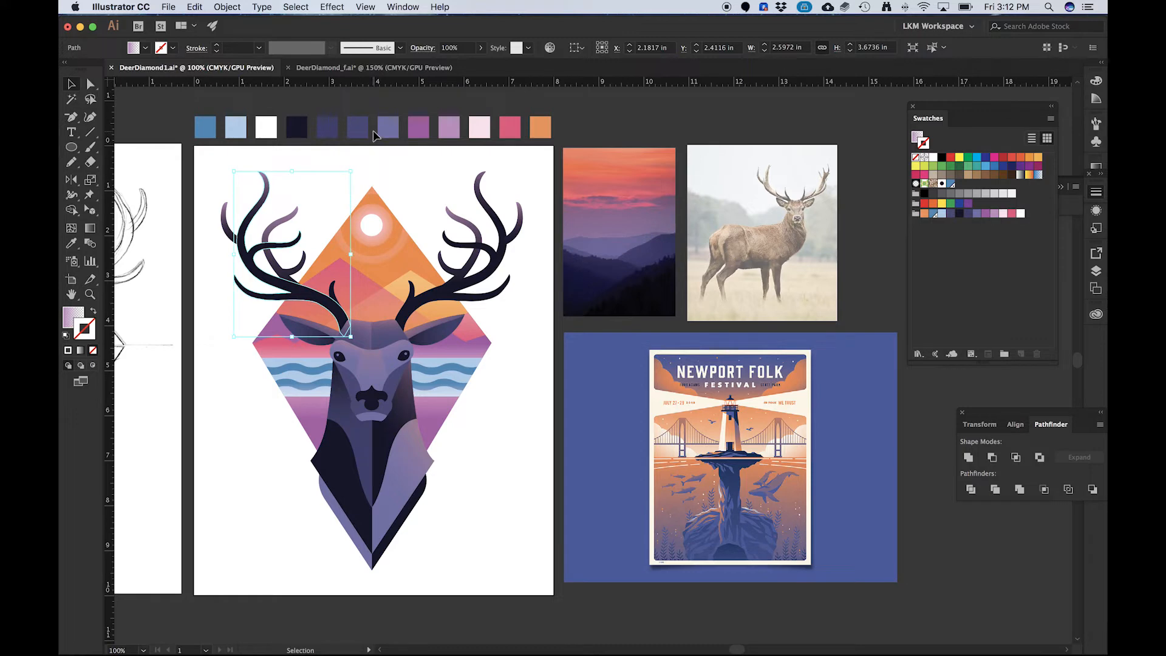
drag(177, 113, 344, 163)
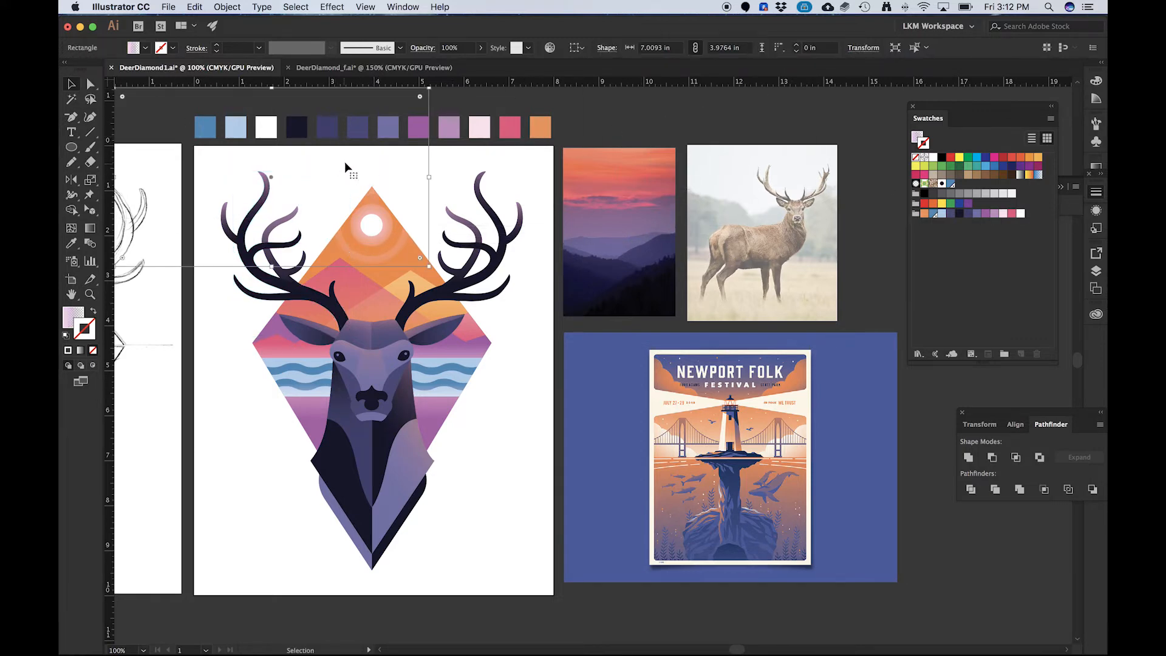
drag(164, 112, 258, 197)
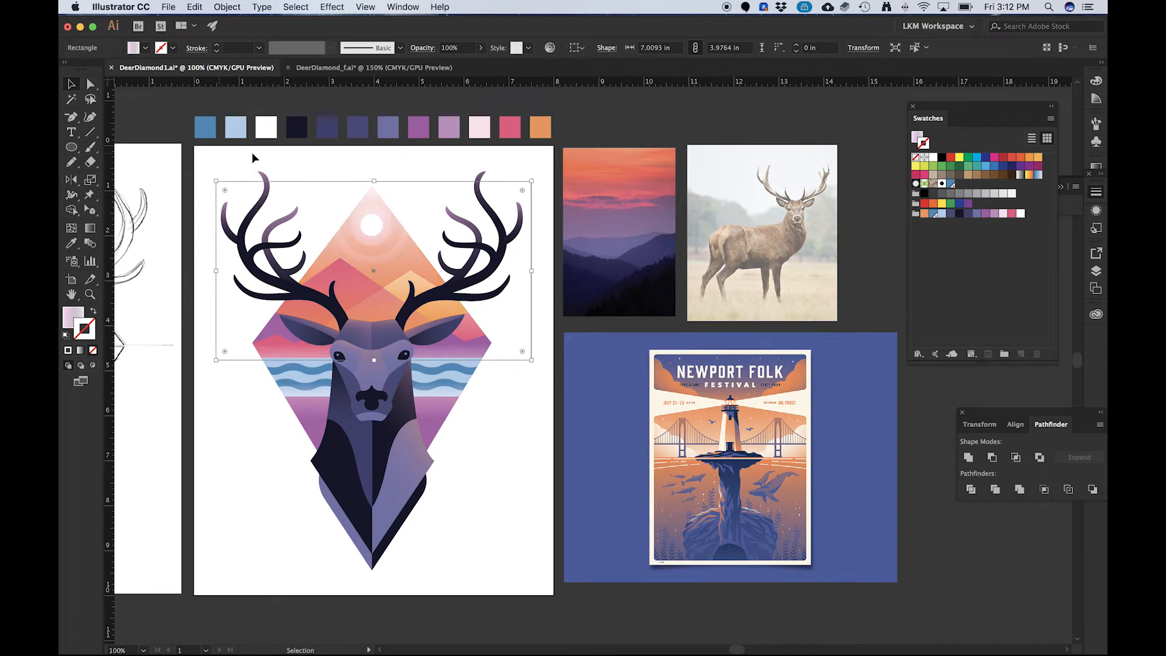
drag(171, 106, 585, 141)
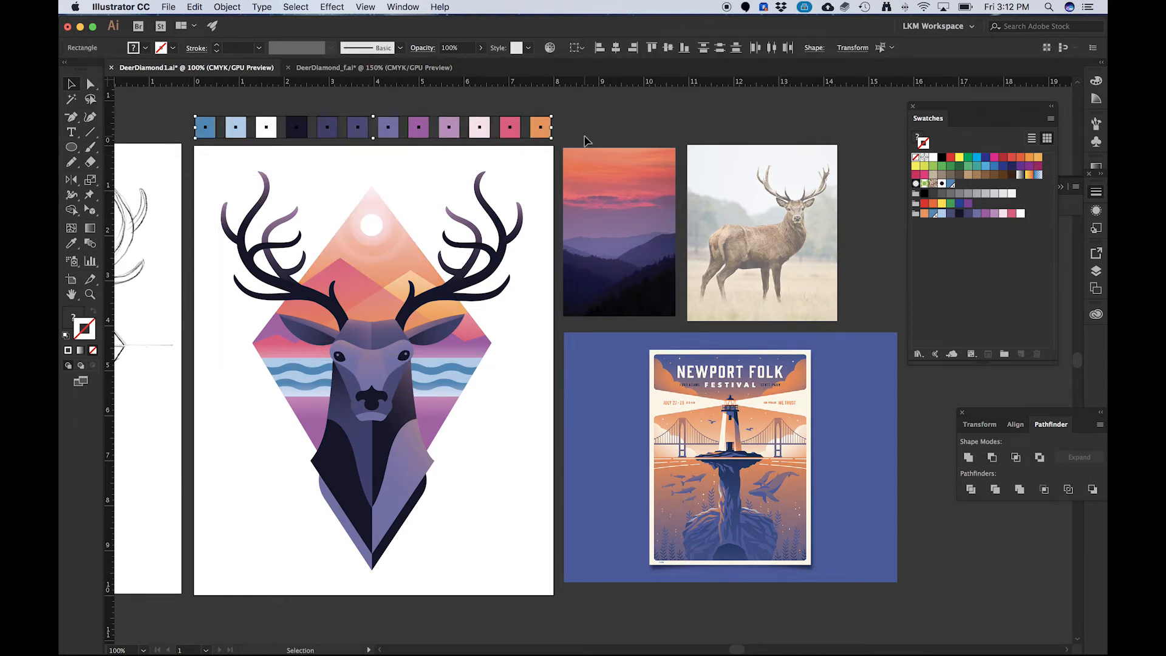
- Return to DeerDiamond_f.ai and make the visible Background layer active for pasting, leaving the hidden layers as they are
click(337, 68)
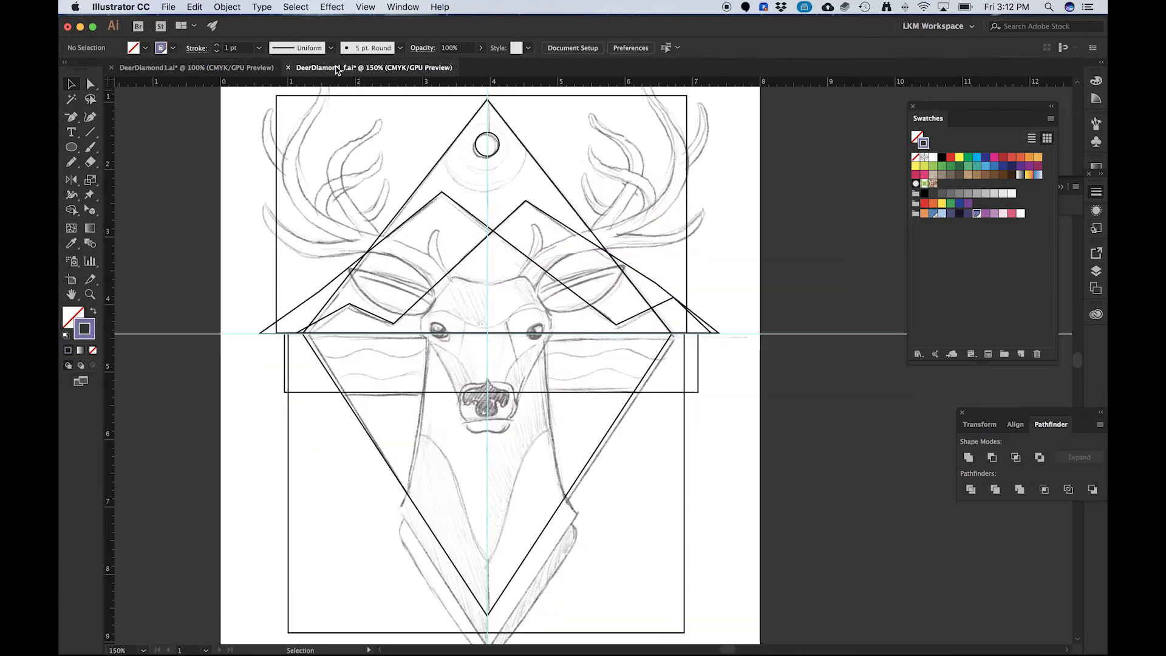
scroll(440, 337, down, 3)
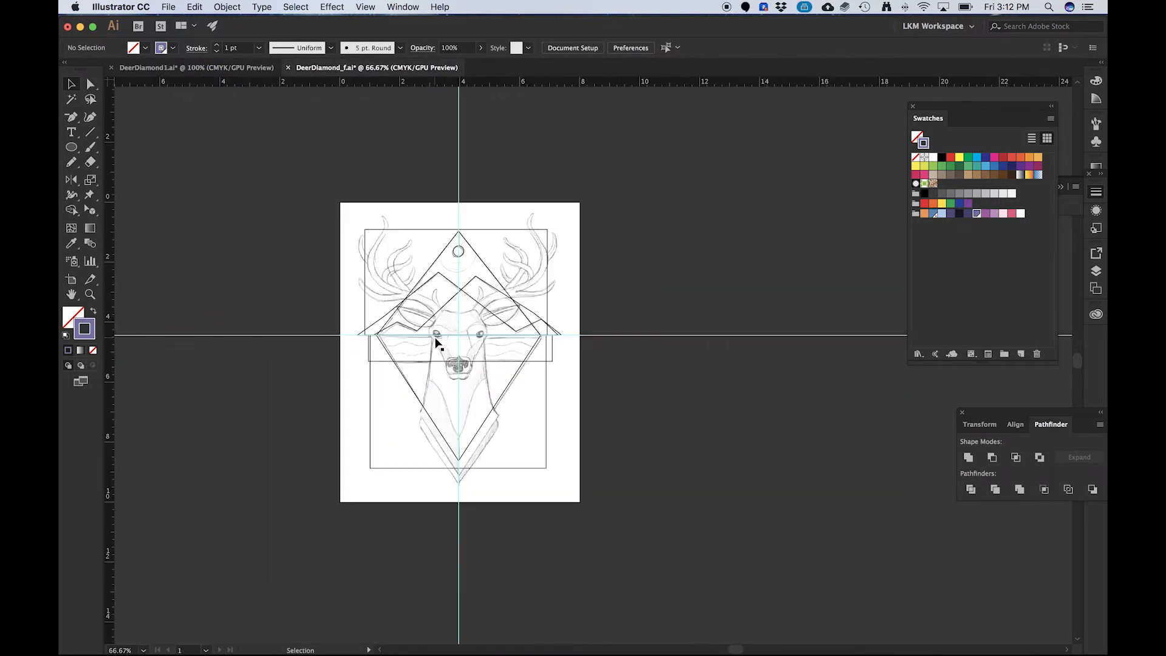
key(super+v)
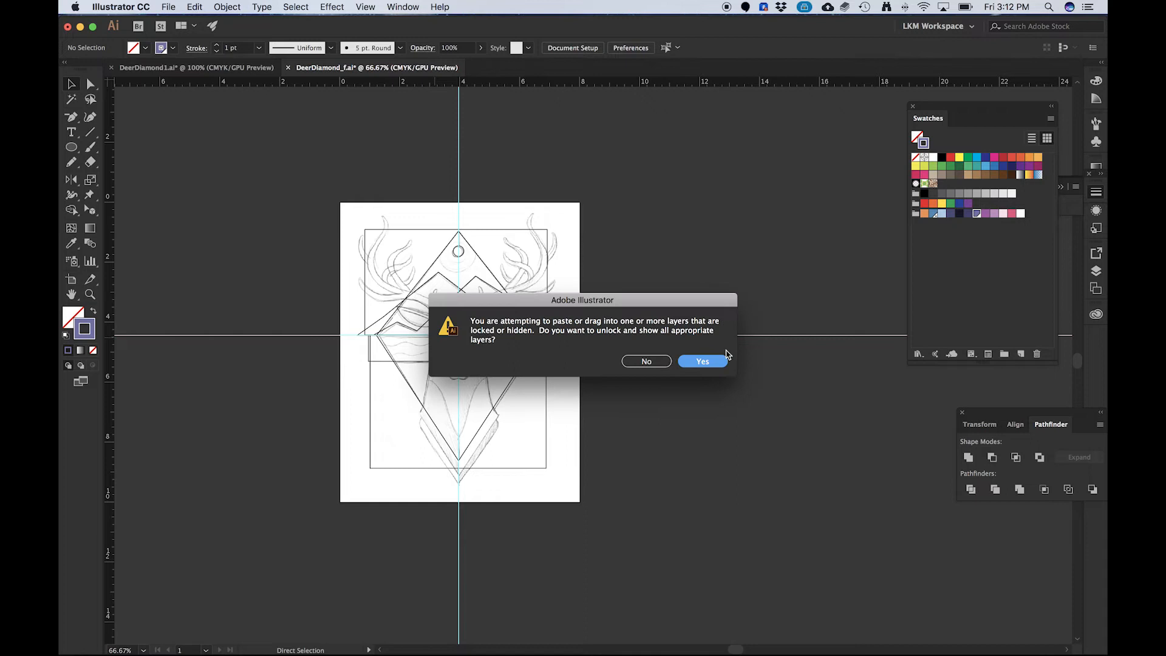
click(638, 362)
click(1097, 271)
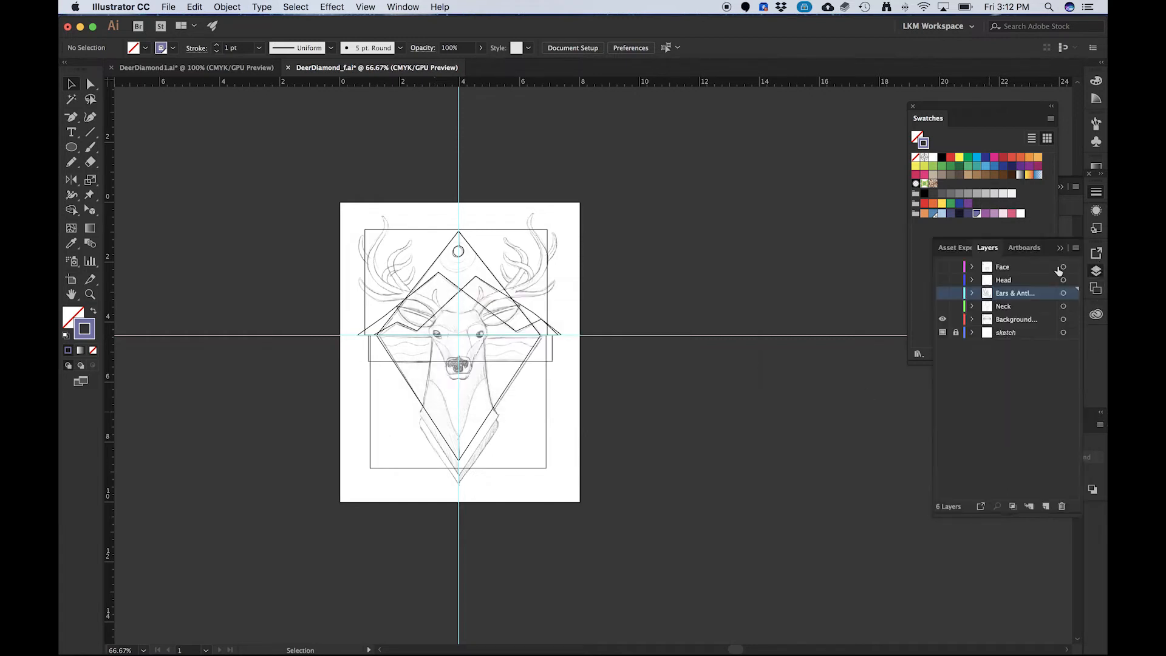
click(1020, 307)
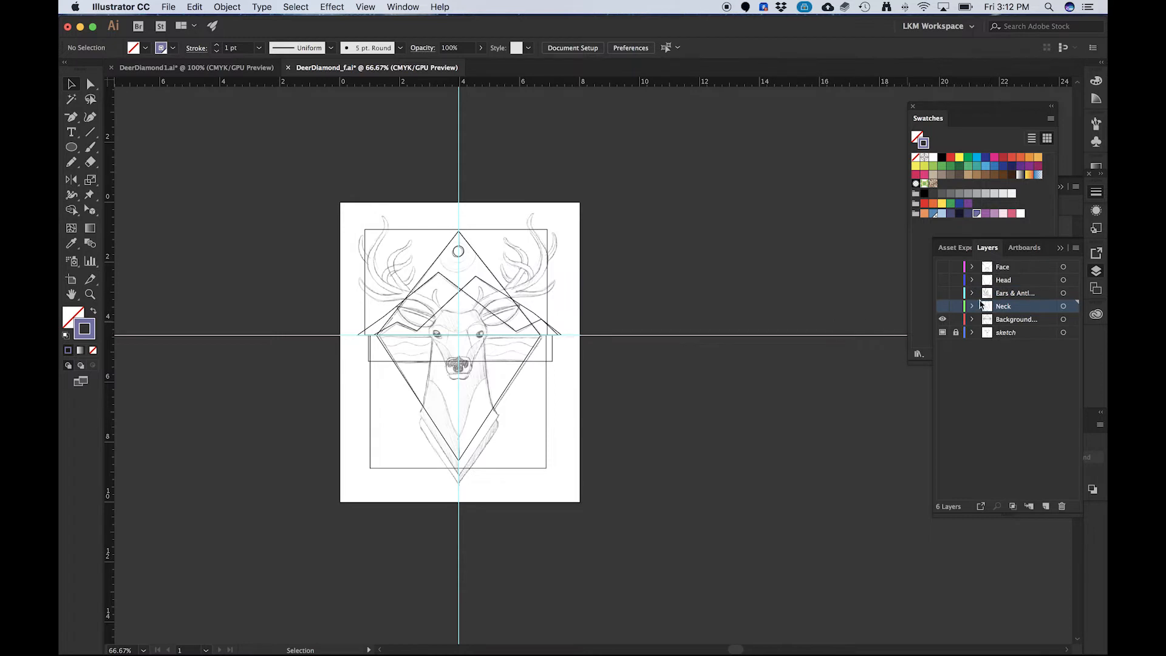
click(1025, 321)
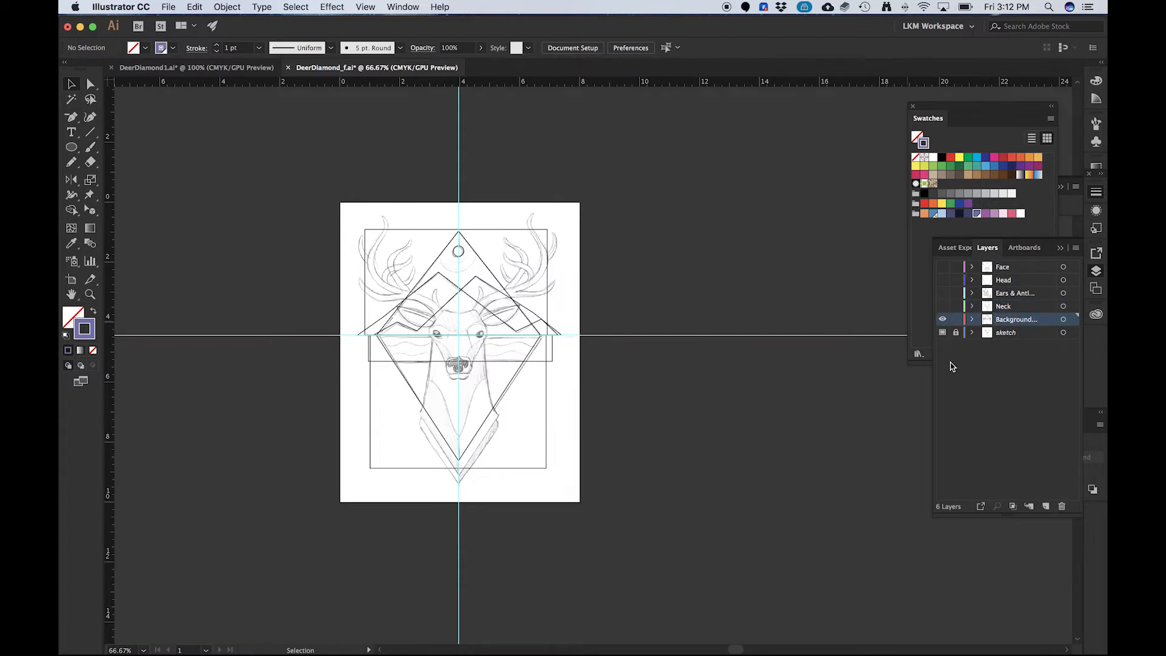
- Paste the colour squares into the Background layer and place the row just above the artboard
key(super+v)
drag(618, 364, 492, 182)
scroll(462, 193, up, 2)
scroll(460, 191, down, 2)
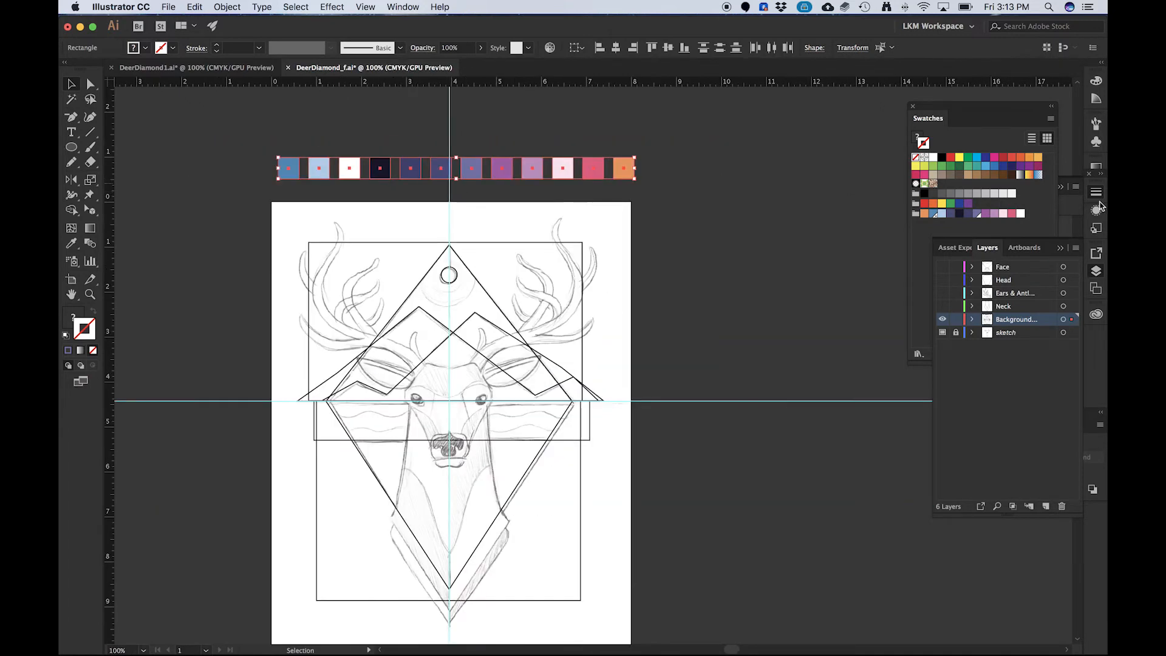
click(263, 143)
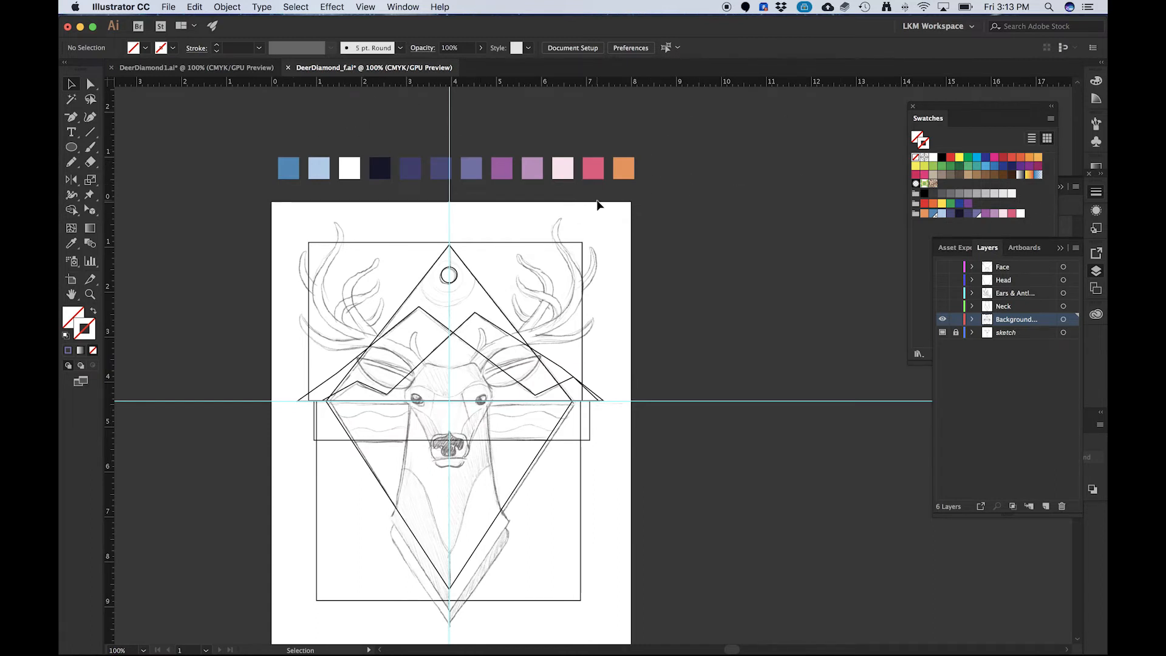
- Compare the diamond outline over the sketch with the finished deer artwork in DeerDiamond1.ai
click(475, 286)
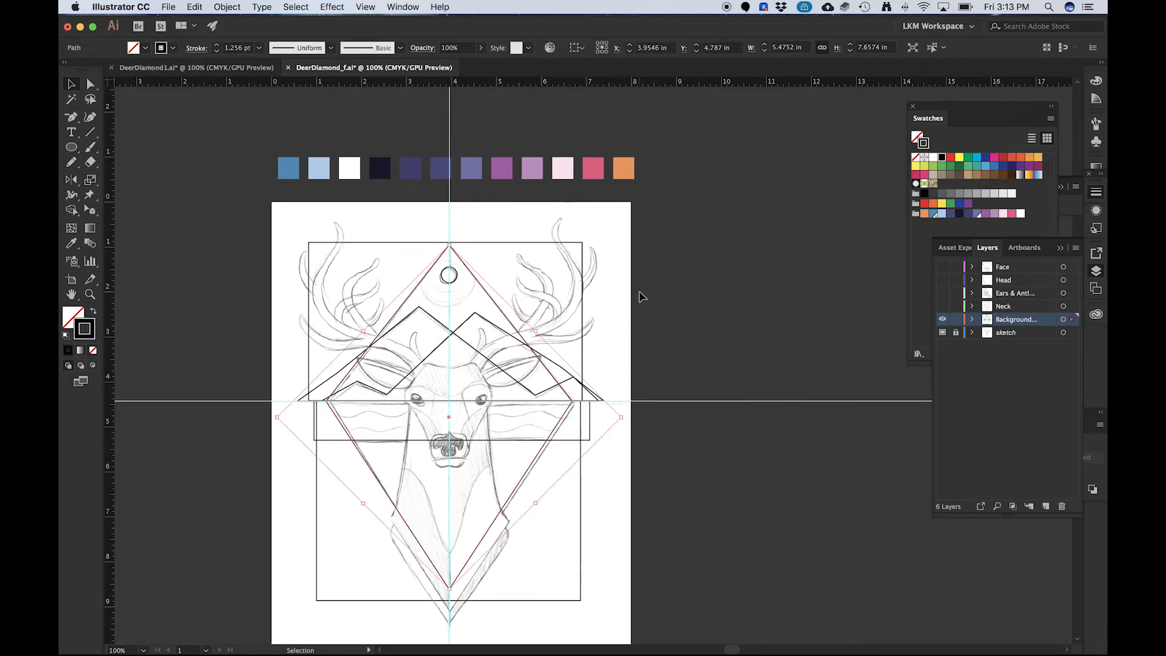
click(207, 67)
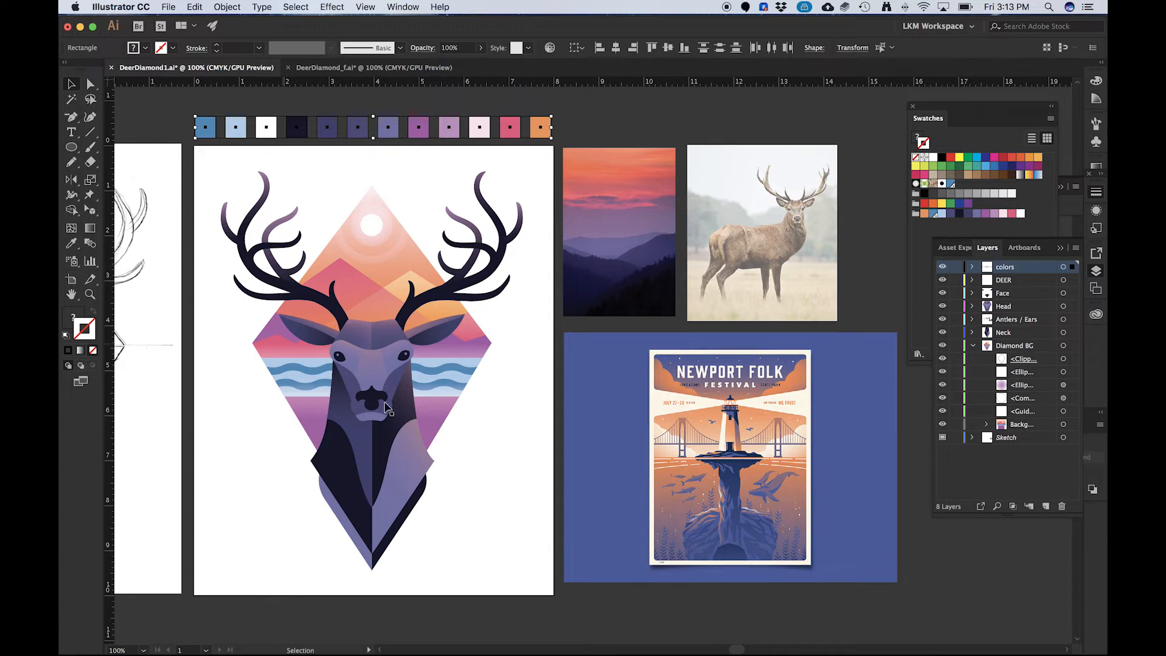
click(316, 68)
click(370, 225)
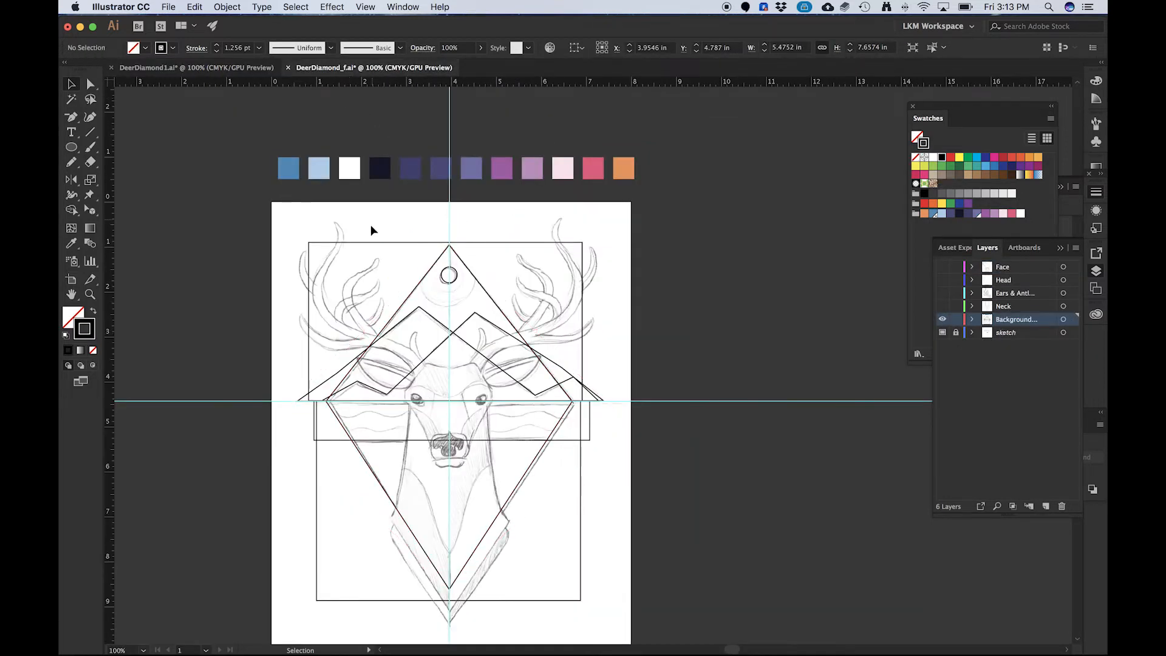
click(480, 286)
- Fill the upper background rectangle with the orange palette swatch and remove its stroke
click(421, 244)
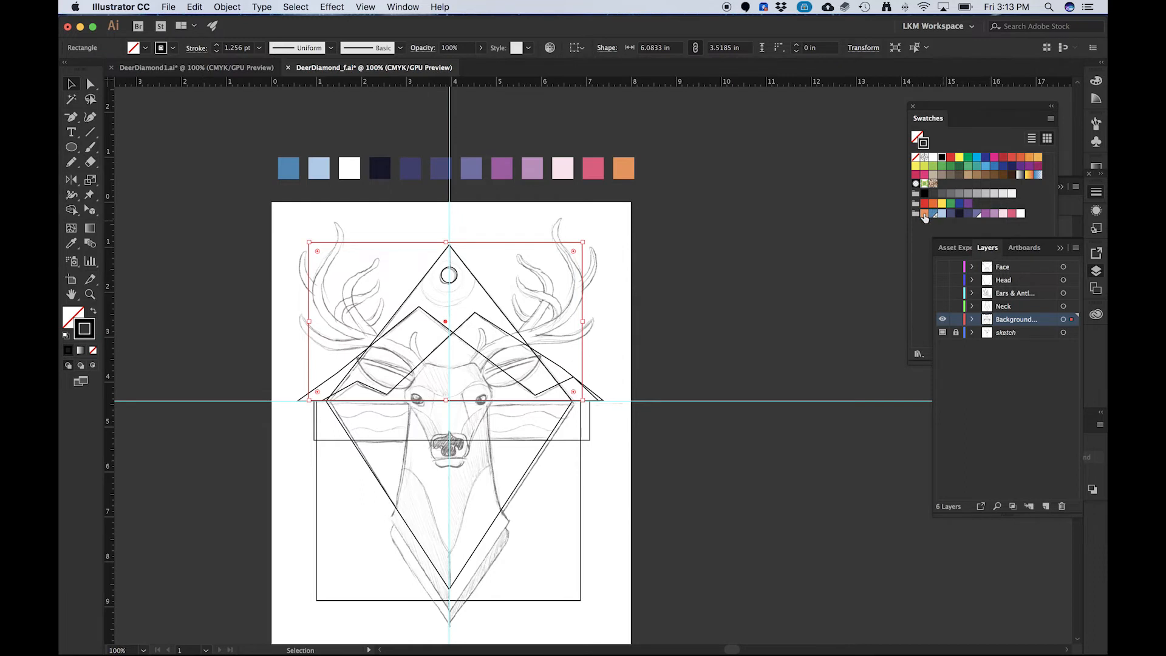
click(71, 316)
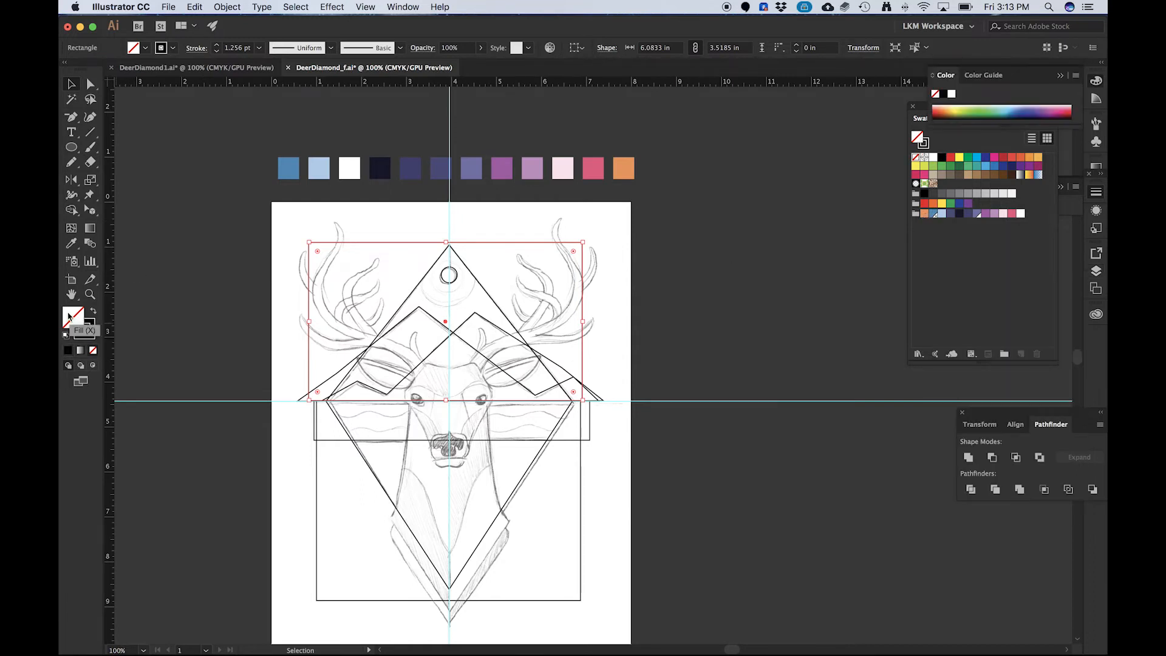
click(925, 214)
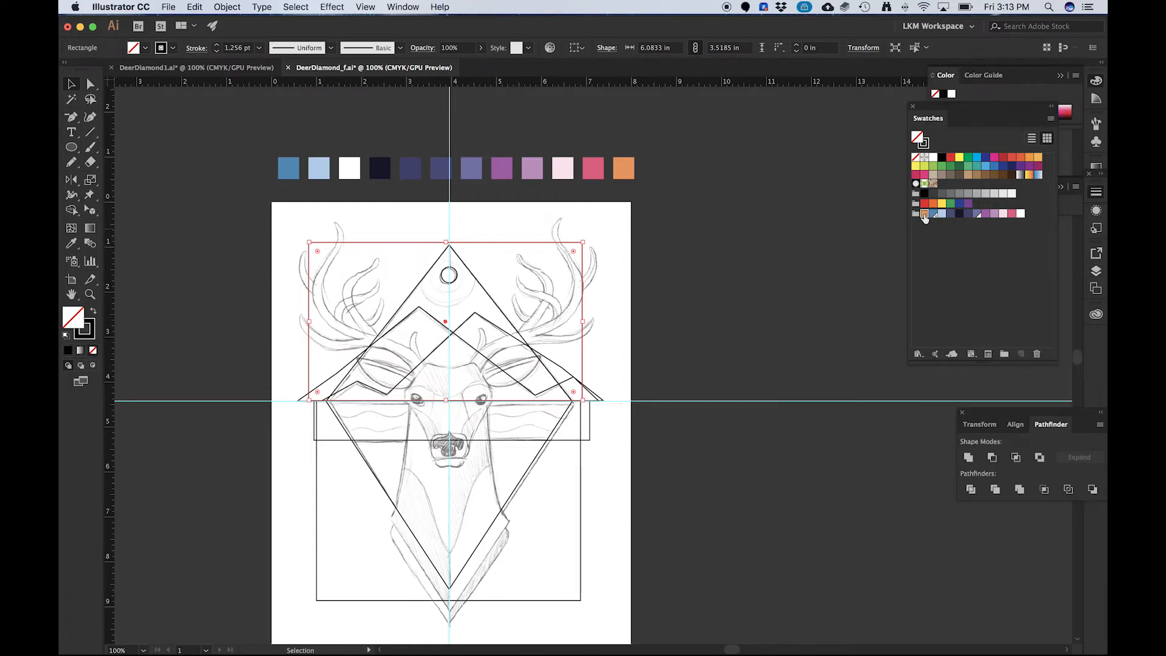
click(86, 328)
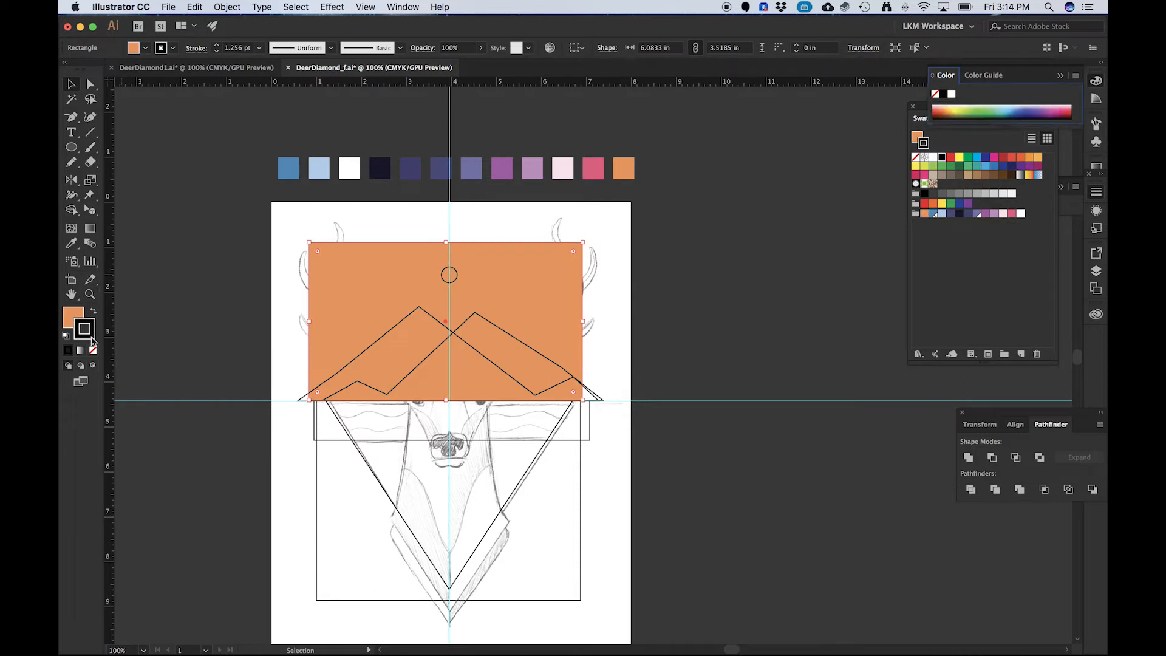
click(94, 352)
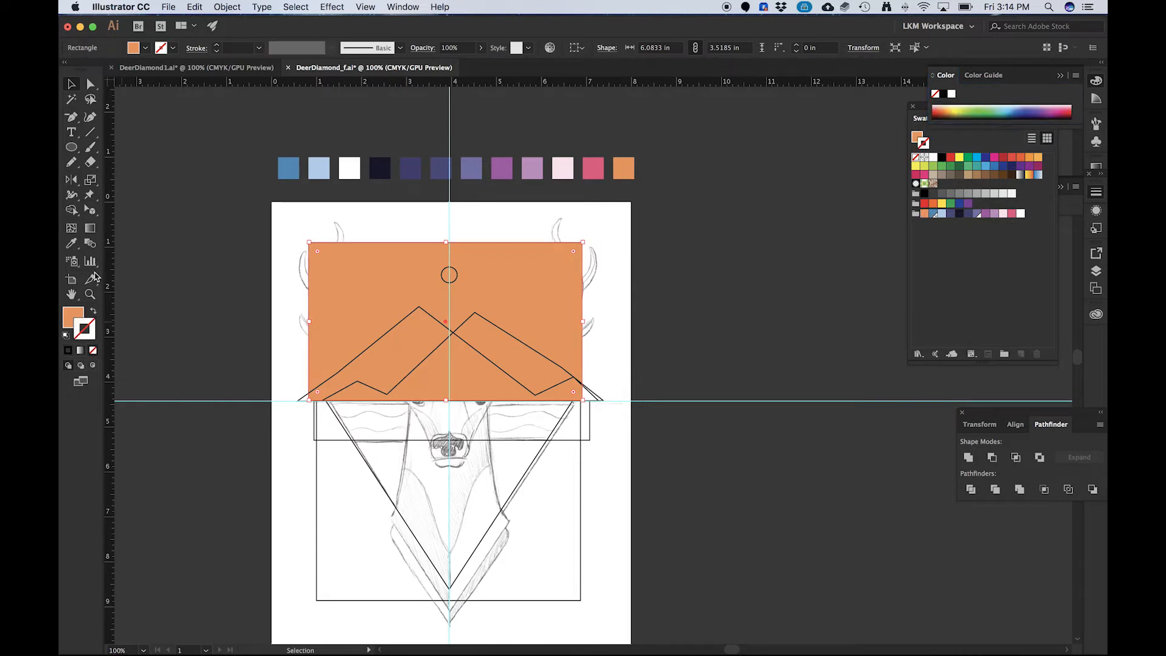
click(642, 270)
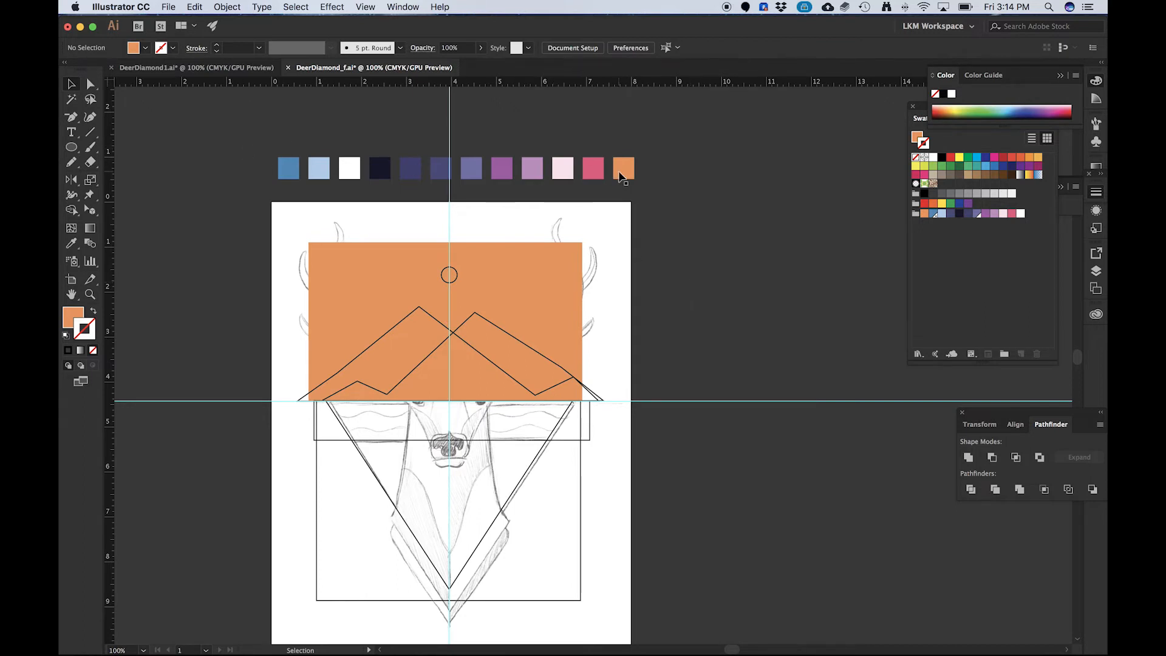
- Colour the lower background rectangle by sampling the darker purple palette square with the Eyedropper tool
click(582, 526)
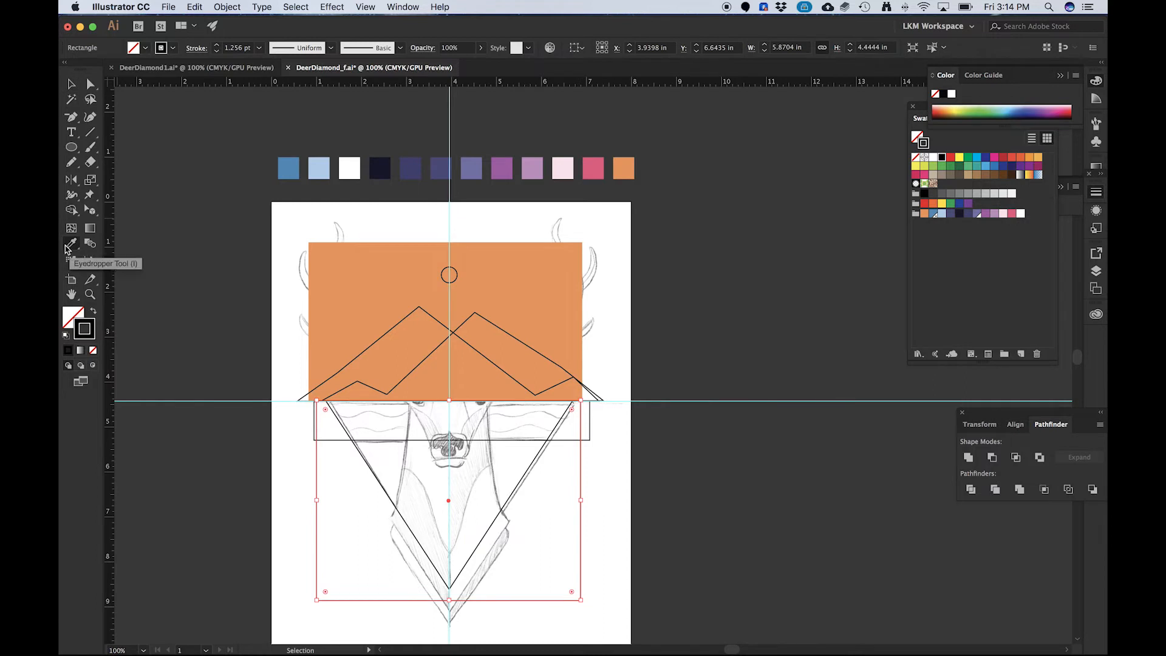
click(86, 241)
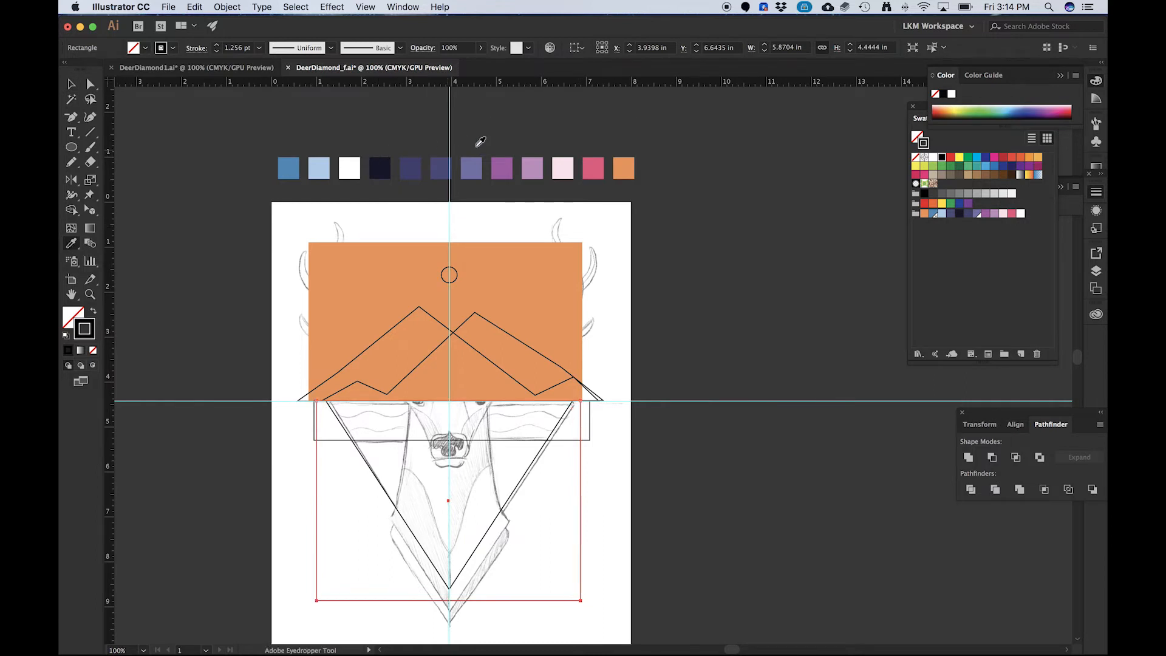
click(505, 164)
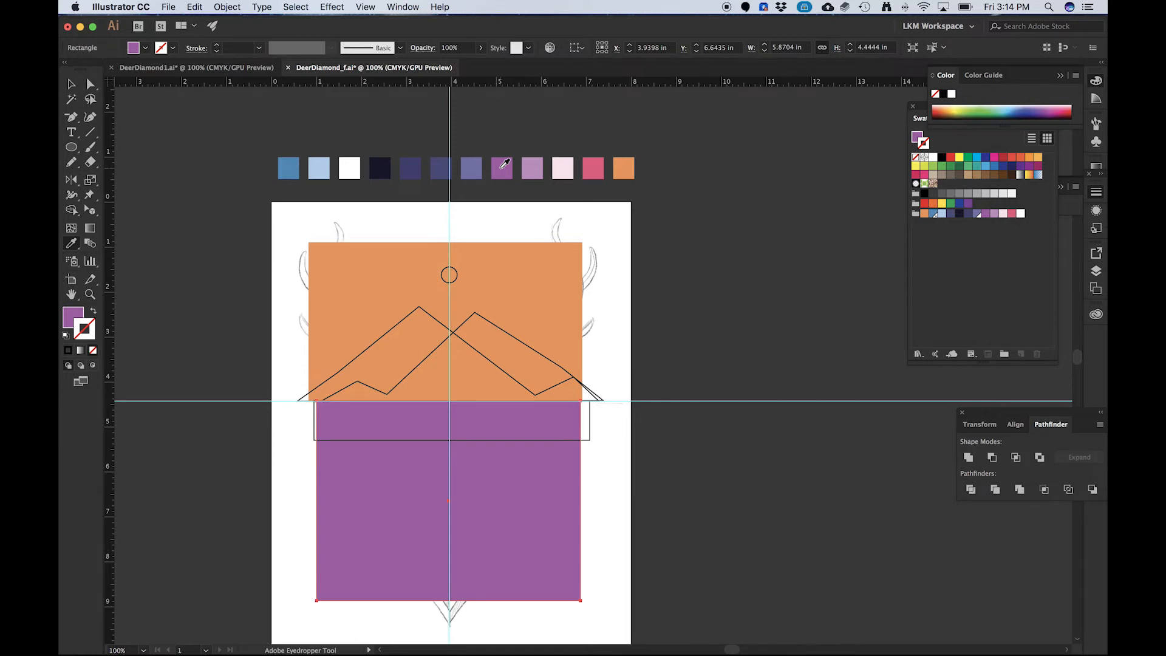
key(v)
- Switch to DeerDiamond1.ai and capture a screenshot of the finished deer artboard
click(211, 69)
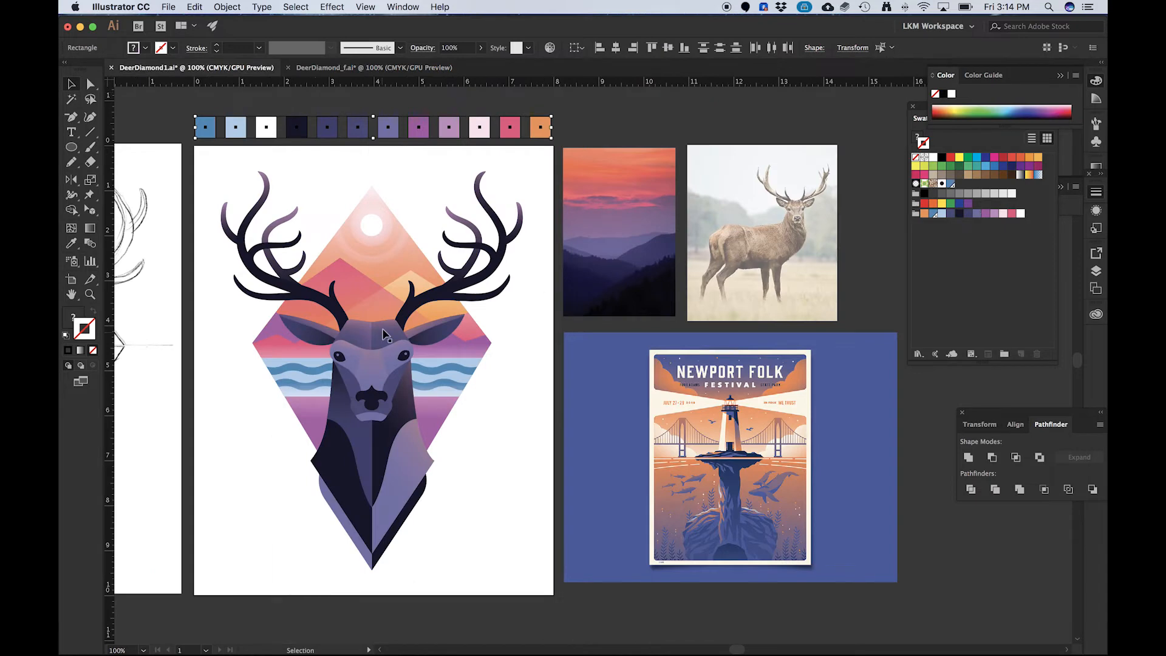
key(super)
key(super)
drag(202, 151, 553, 596)
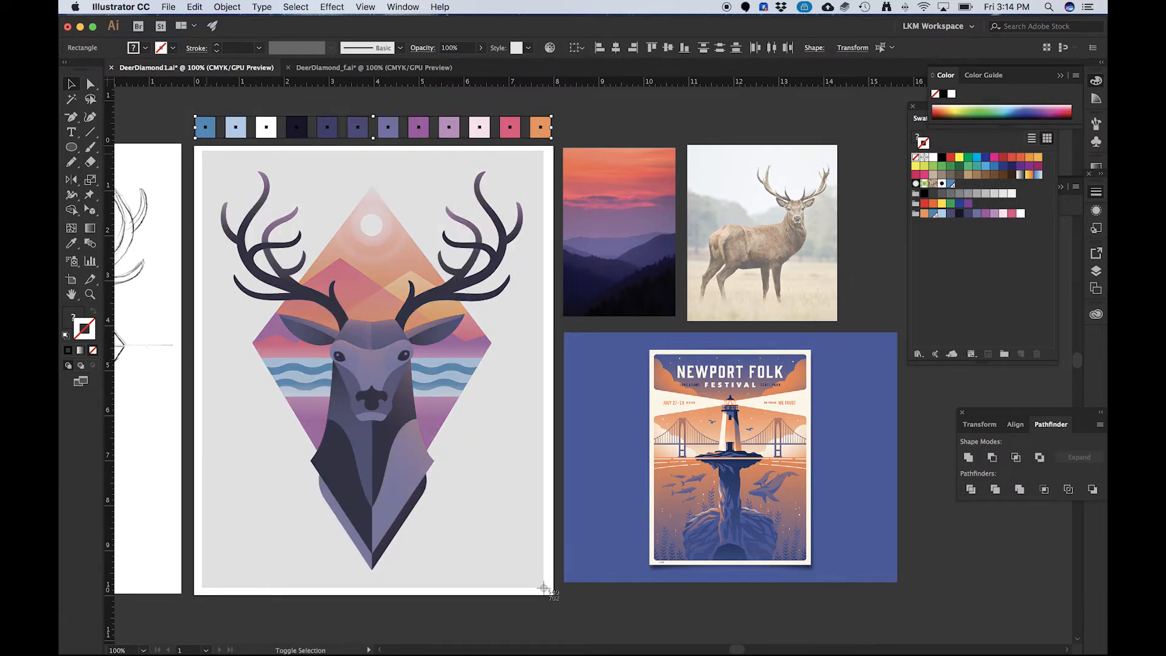
- Place the new deer screenshot from the Desktop into DeerDiamond_f.ai and position it beside the artboard as a colour reference
click(346, 68)
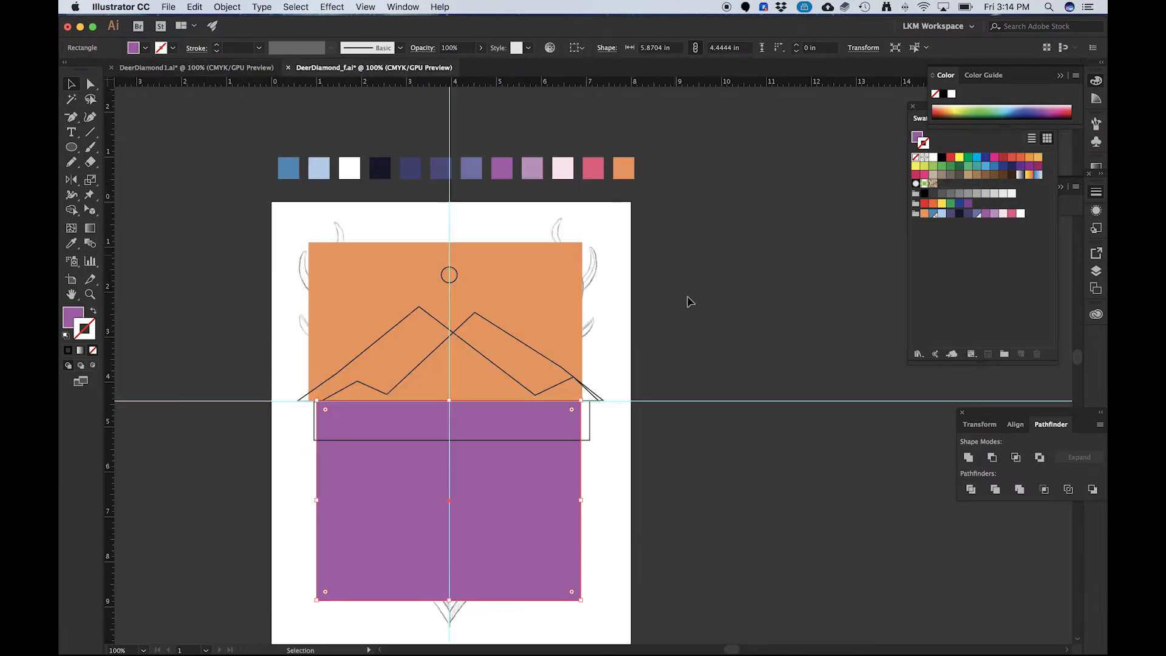
click(170, 7)
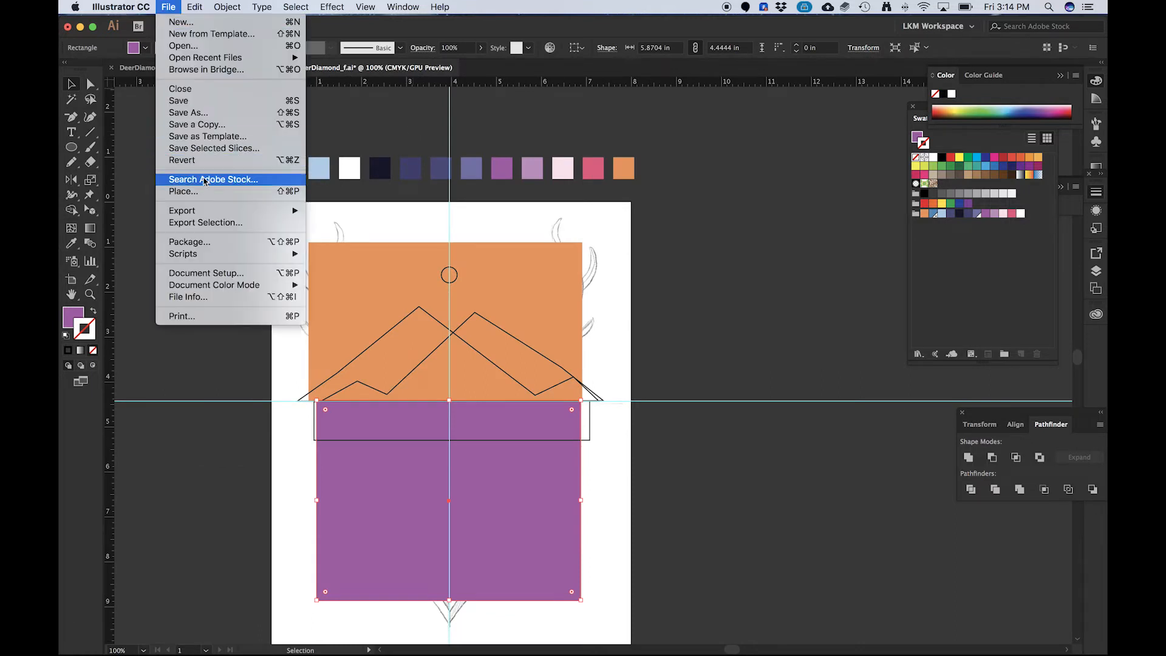
click(191, 193)
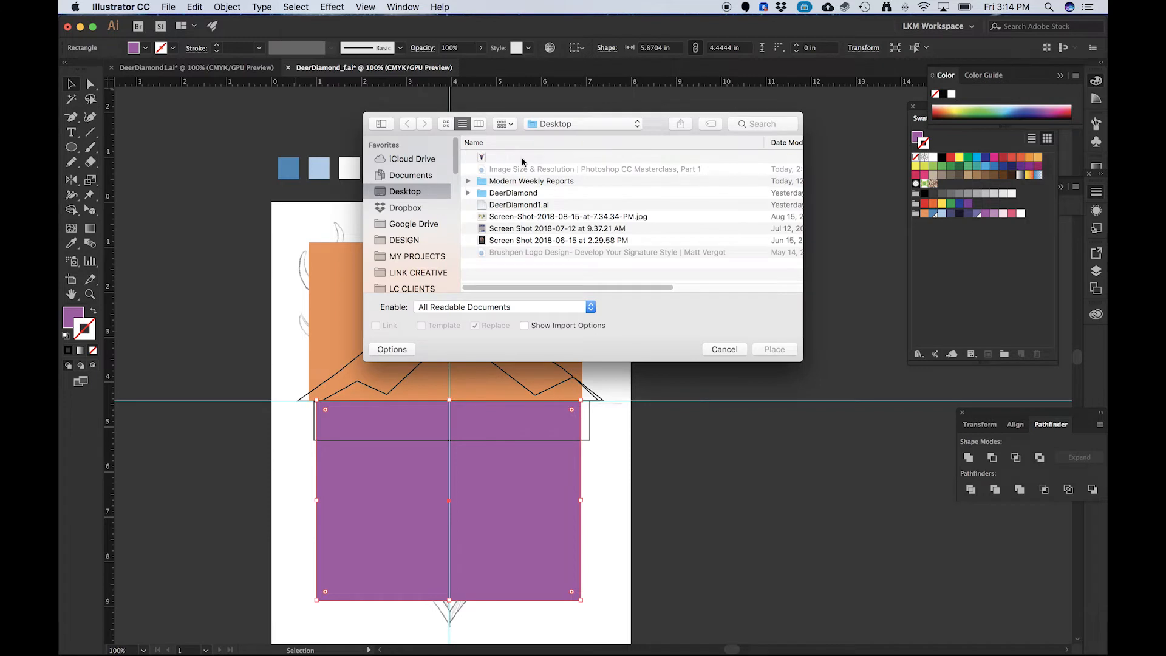
click(522, 159)
click(774, 349)
click(717, 392)
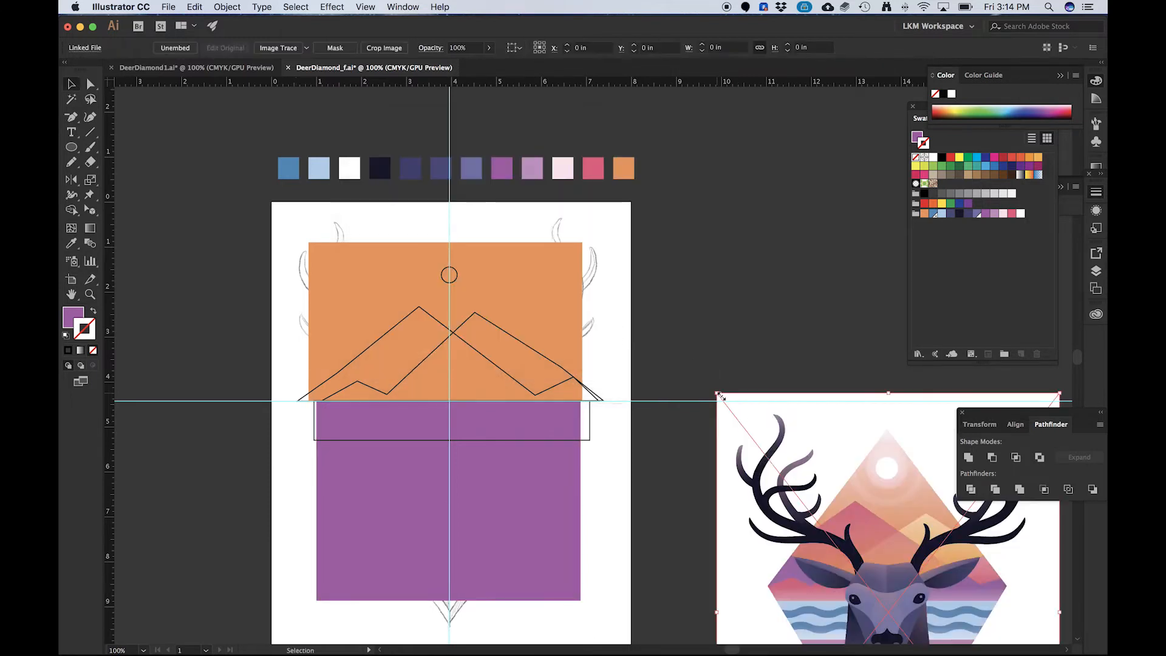
drag(844, 477, 778, 279)
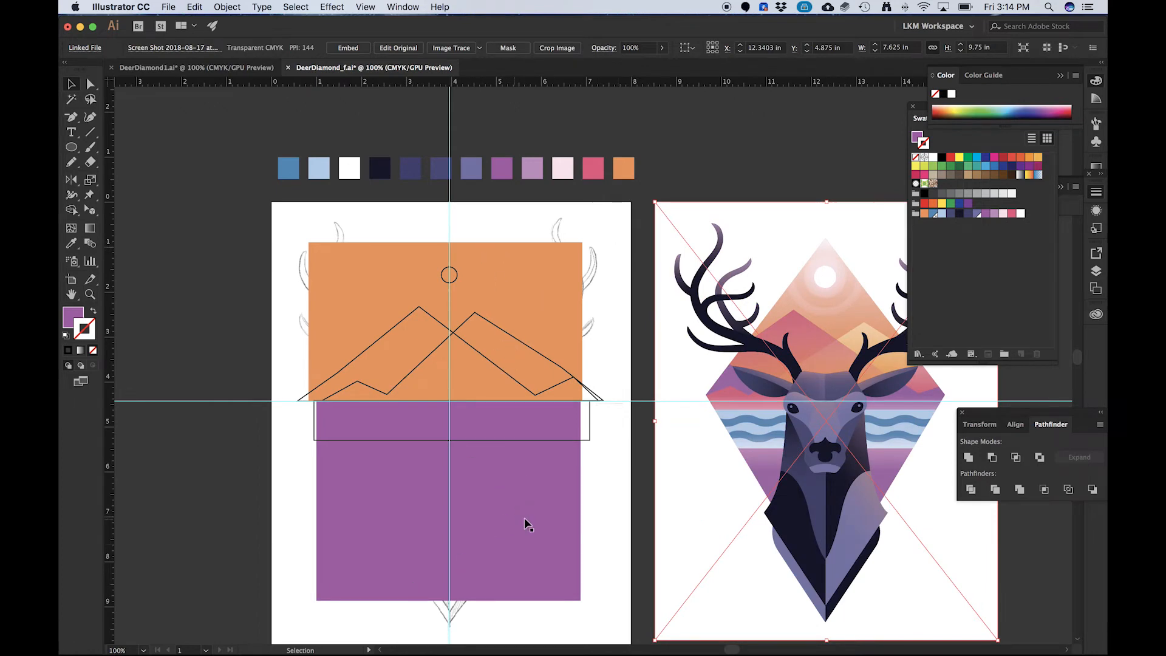
- Fill the narrow band rectangle across the middle by sampling the light blue palette square with the Eyedropper
click(587, 443)
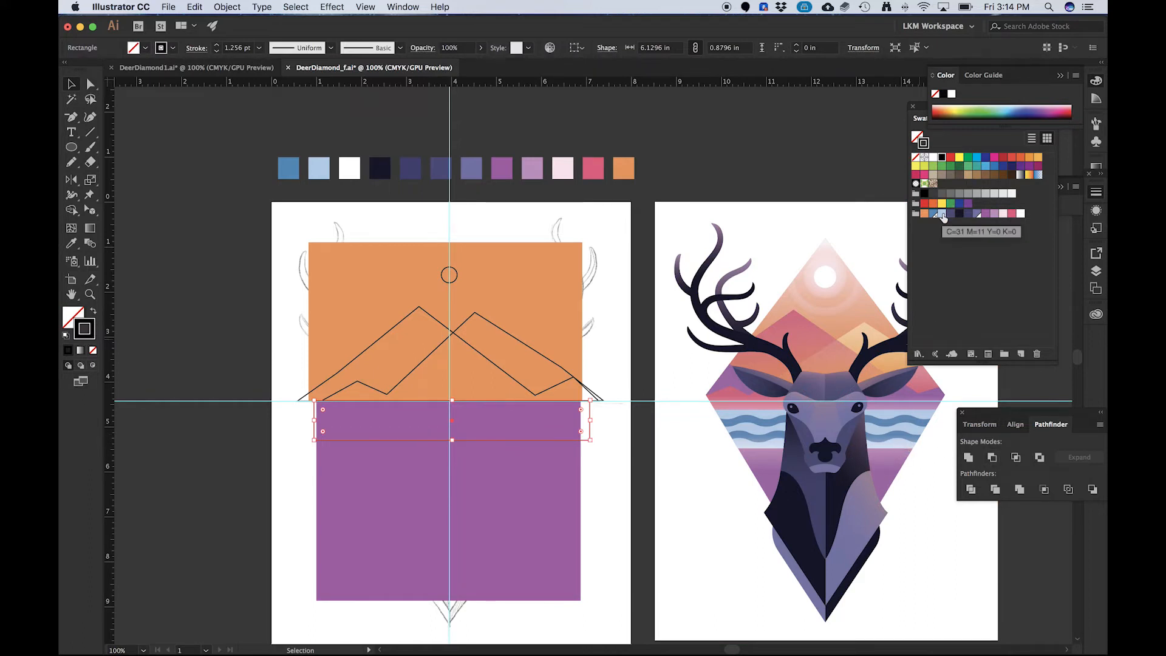
key(i)
click(321, 165)
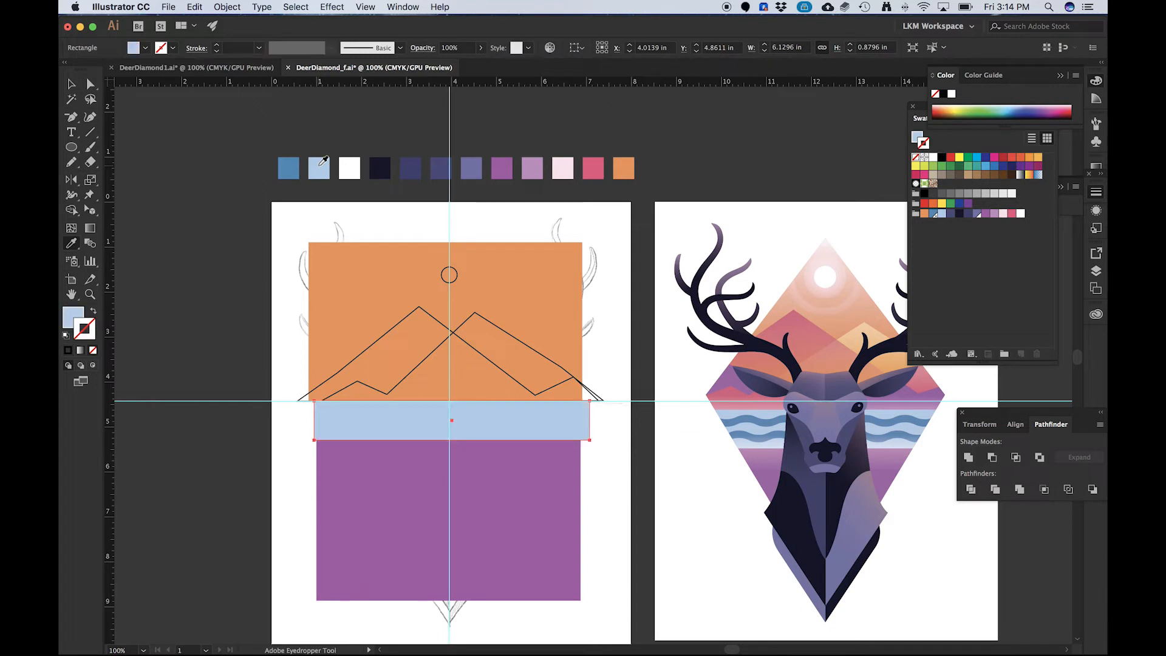
key(v)
- Colour the two mountain outlines with the Eyedropper, sampling pink for the left-peaked one and orange for the right-peaked one
click(377, 345)
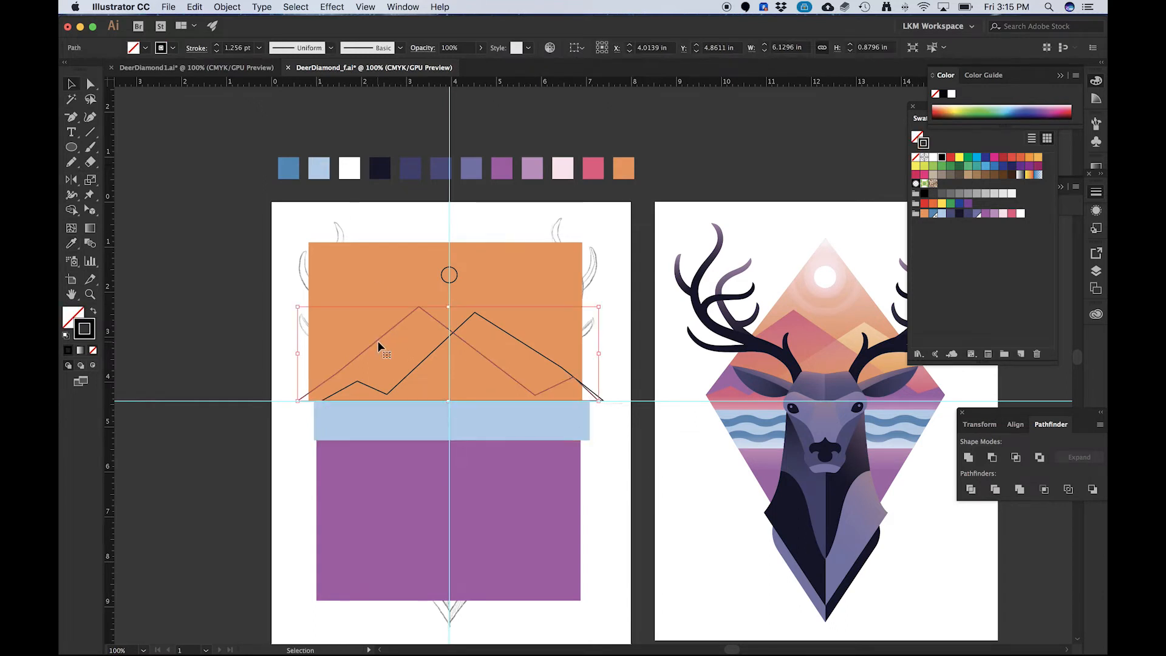
key(i)
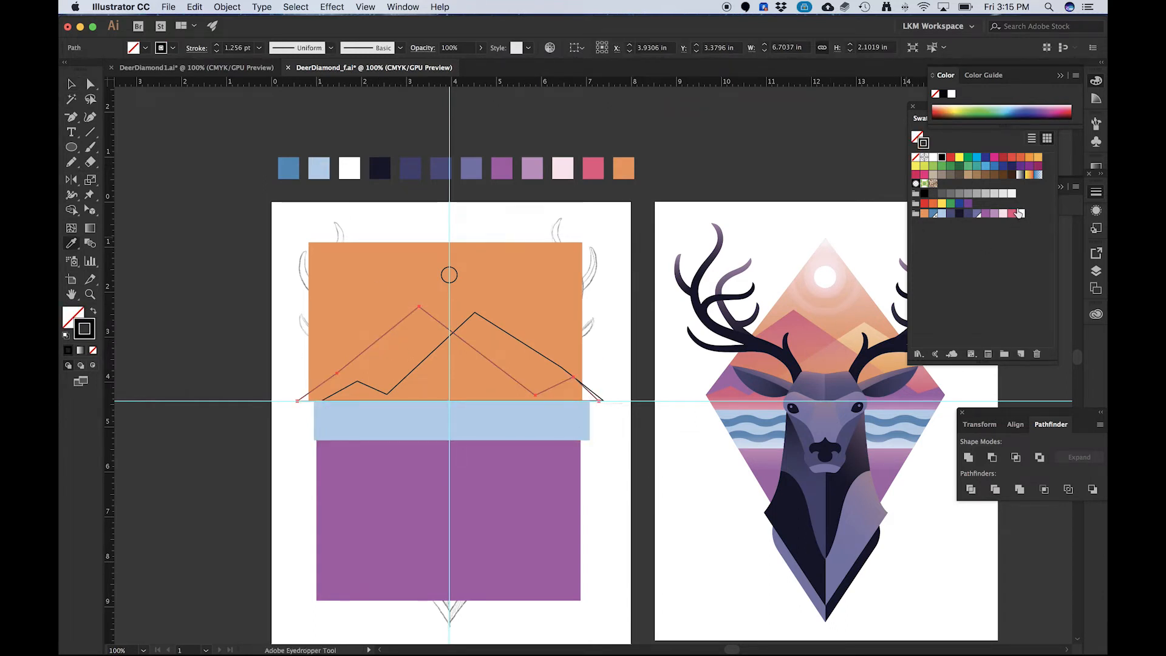
click(598, 169)
super+click(516, 339)
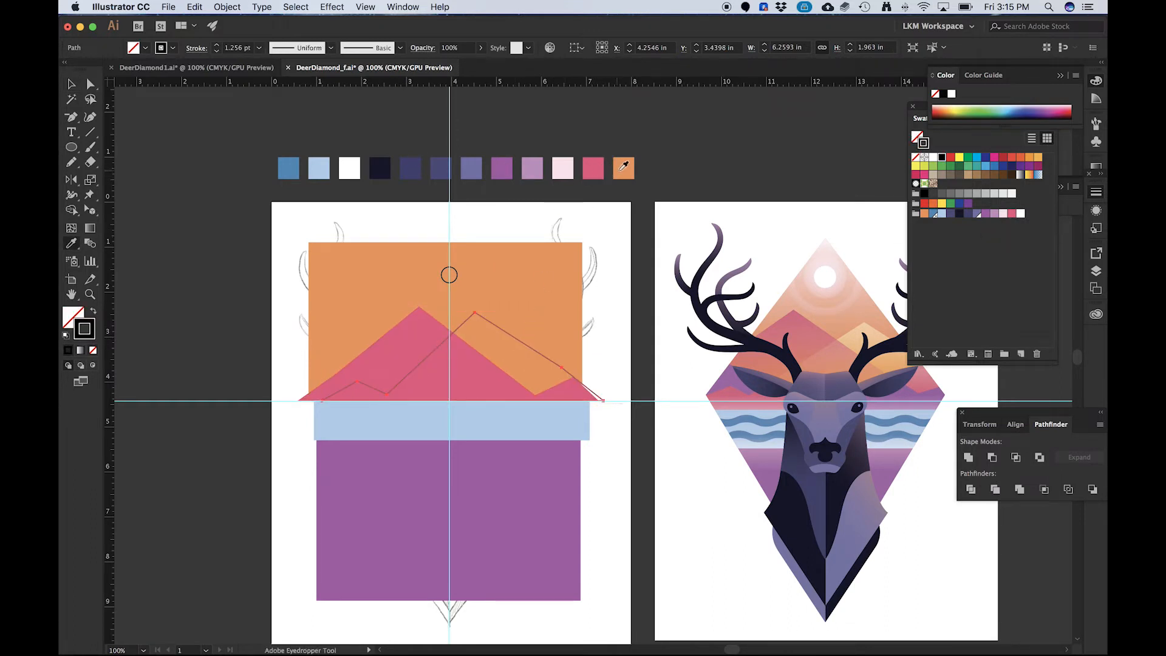
click(625, 167)
key(v)
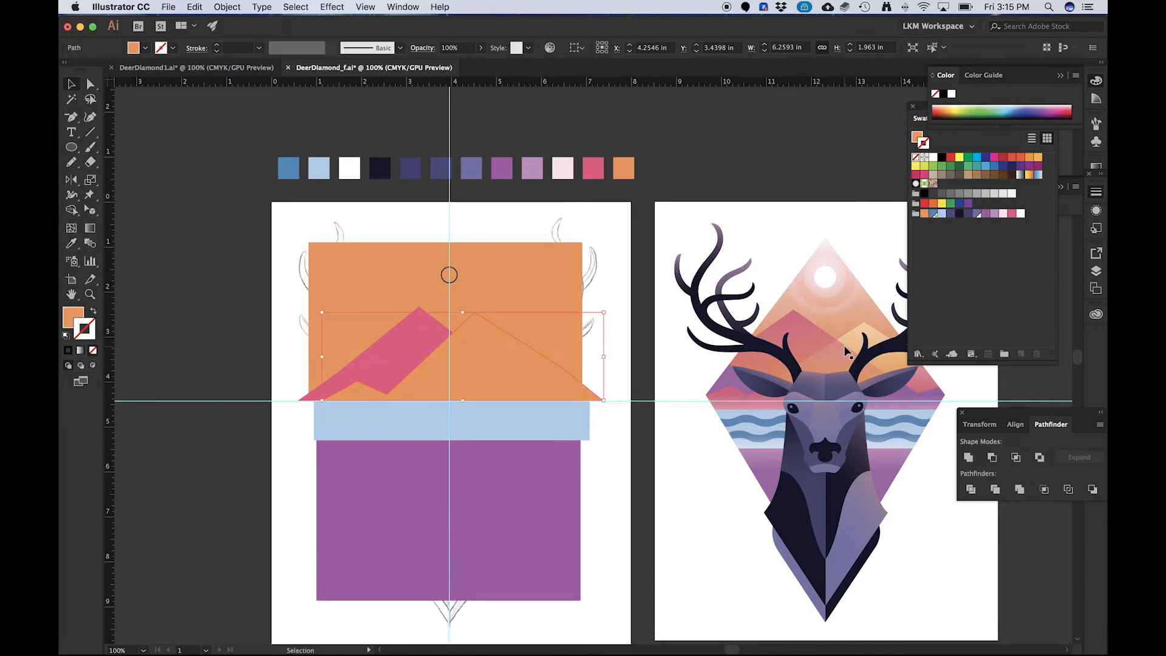
drag(852, 340, 784, 313)
key(super+z)
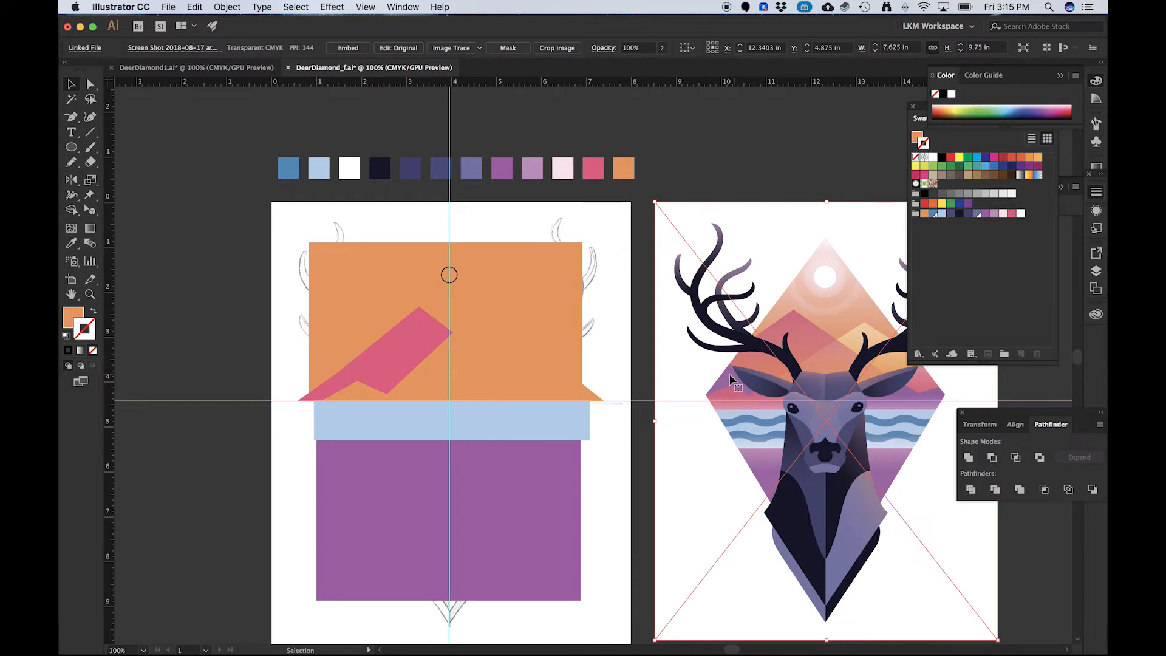
- Fill the small sun circle by sampling the white palette square with the Eyedropper, and deselect it
key(space)
drag(695, 387, 627, 353)
click(382, 242)
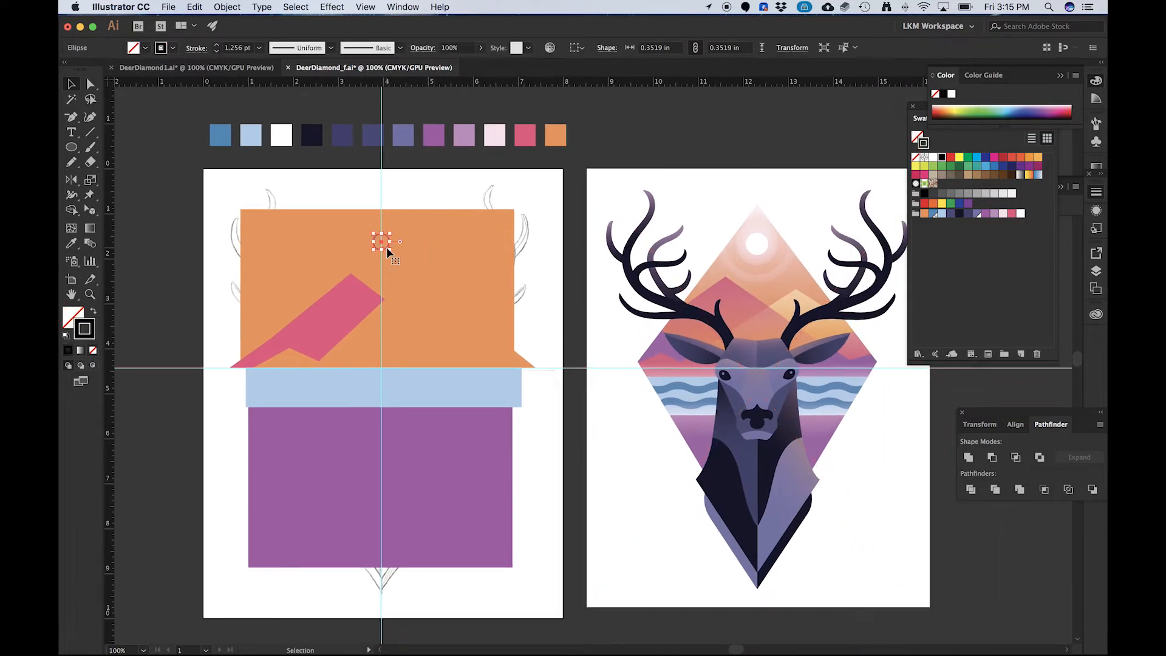
key(i)
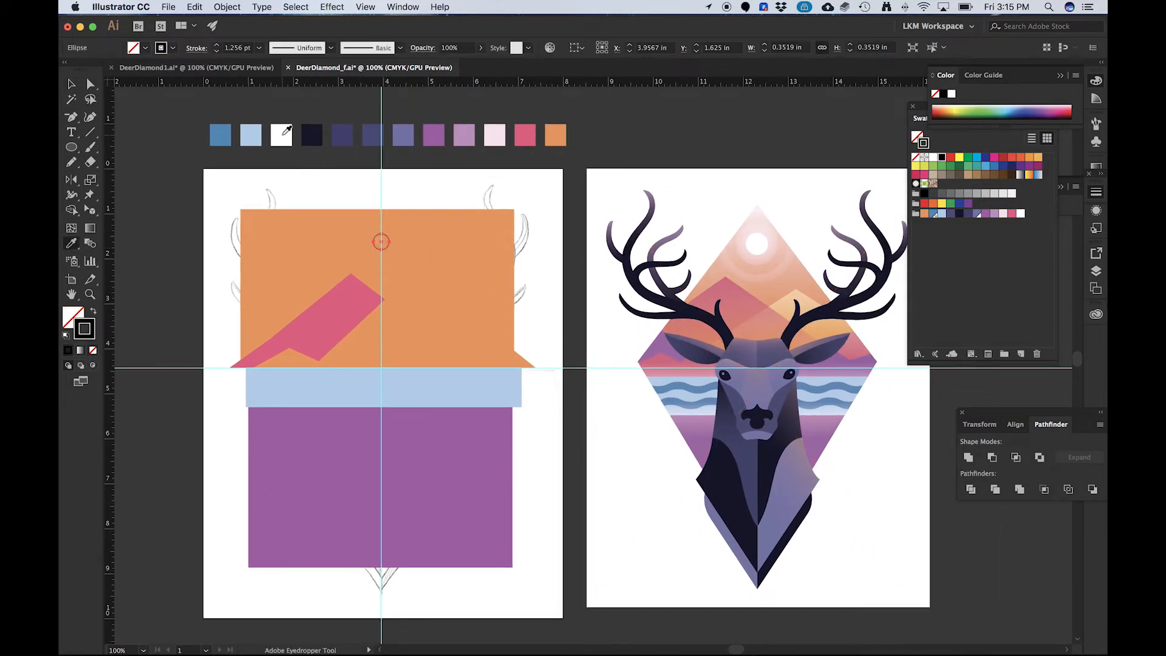
click(287, 130)
key(v)
click(177, 201)
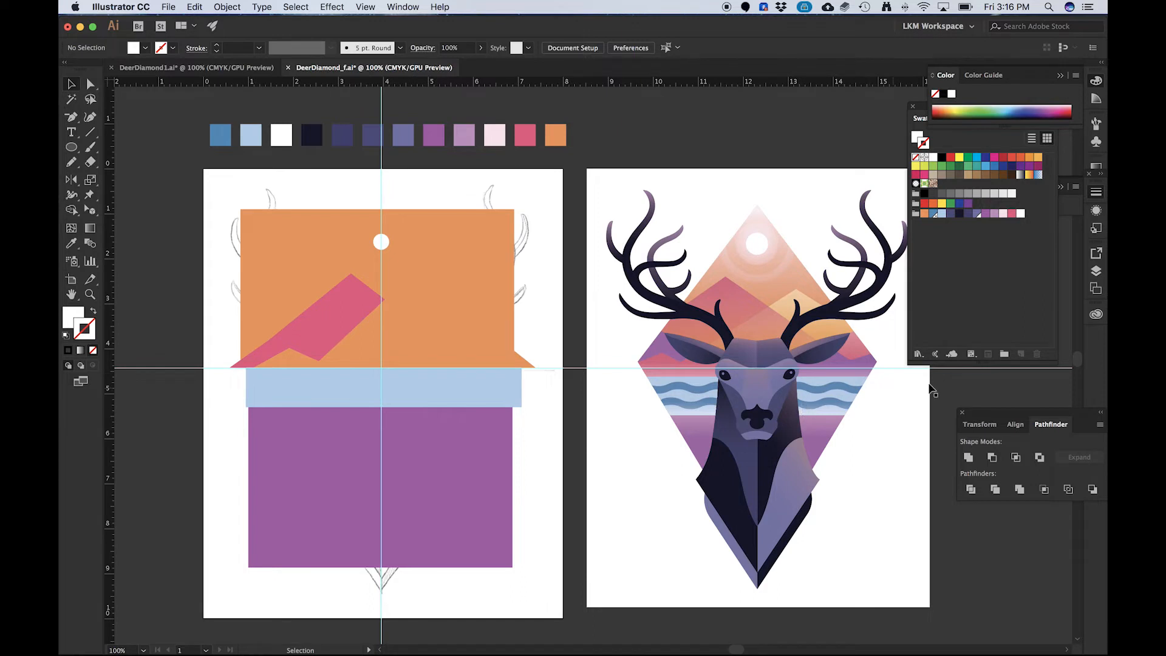
- Expand the Background layer and look through its list of objects
click(473, 380)
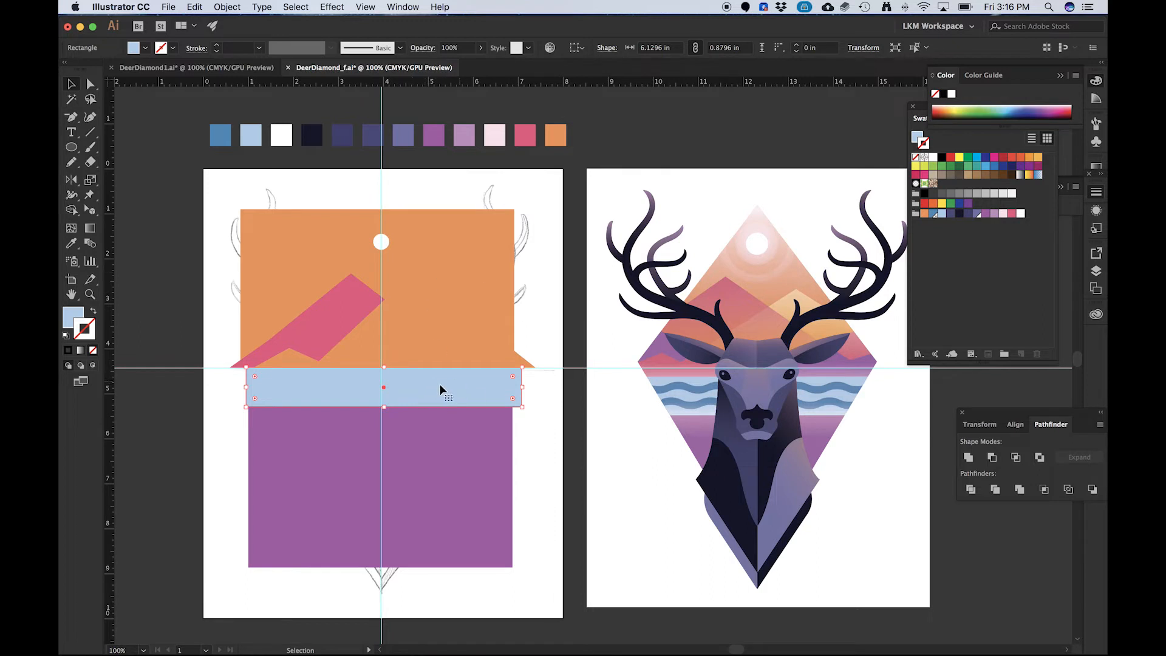
click(1097, 271)
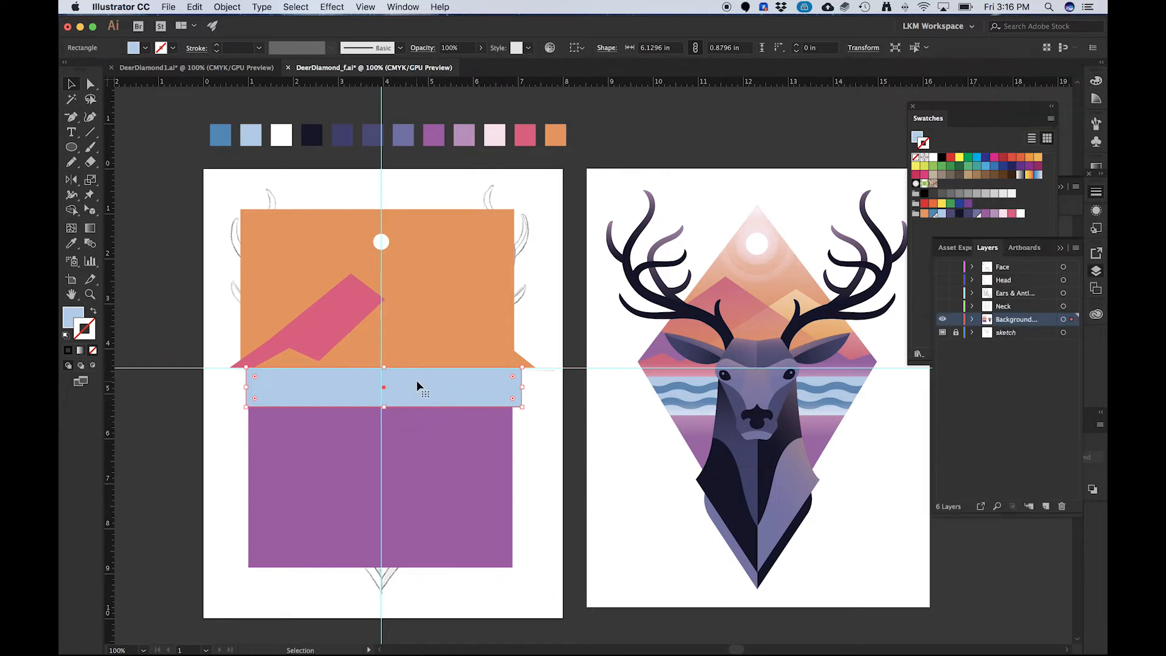
click(194, 297)
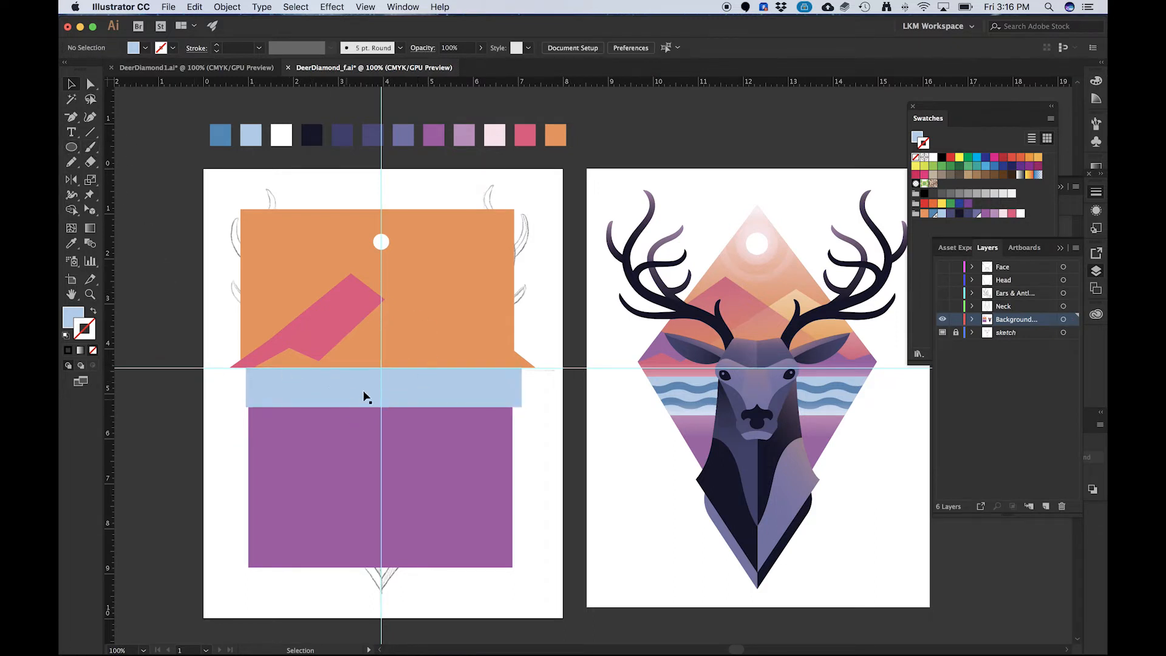
click(972, 319)
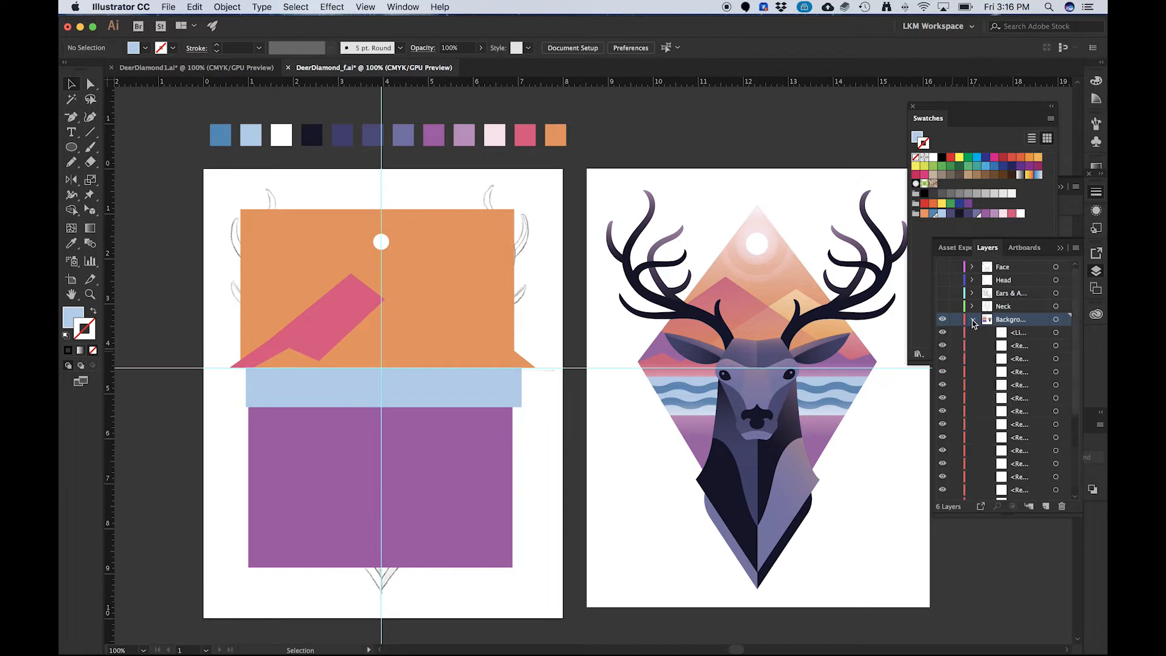
scroll(1027, 425, down, 5)
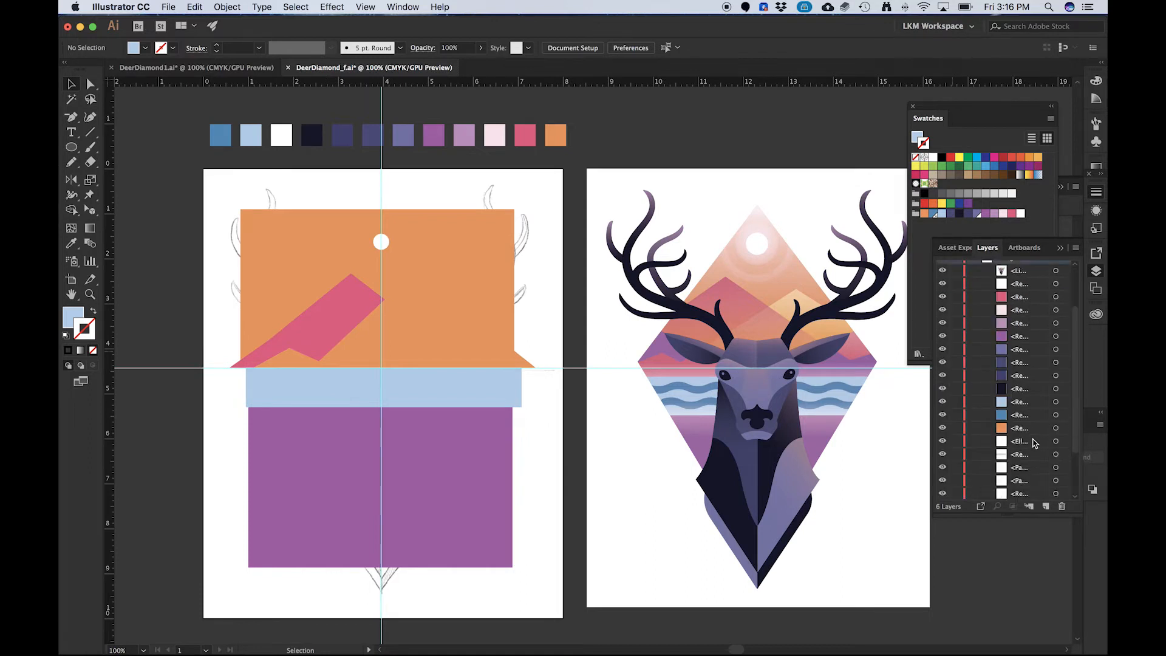
scroll(1027, 425, up, 8)
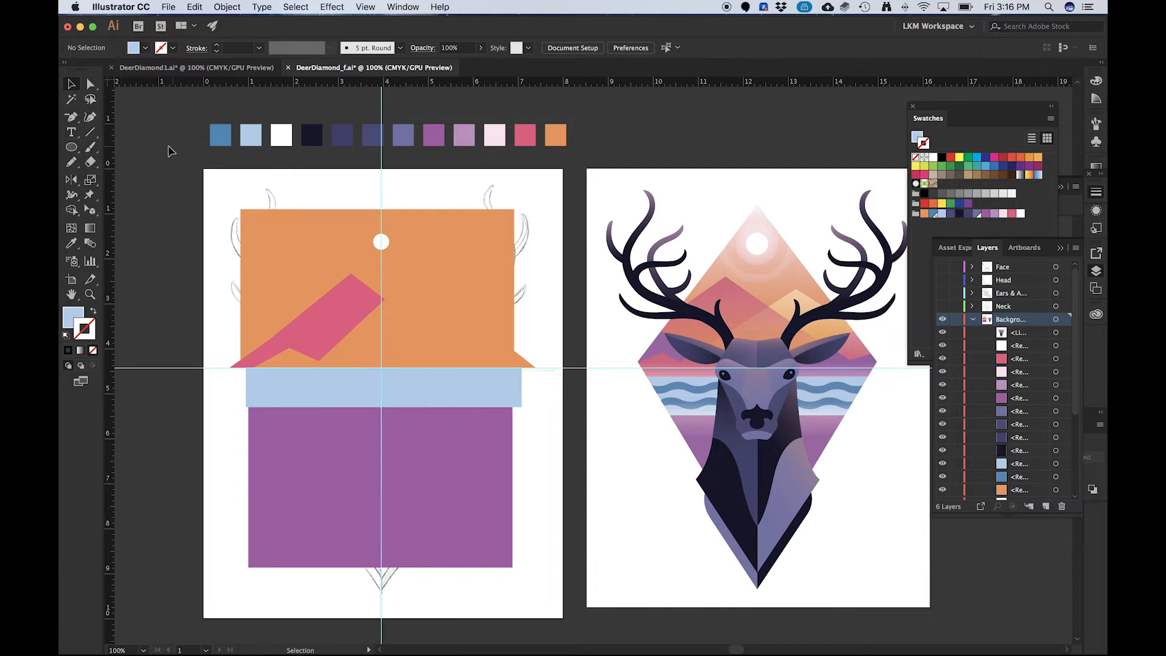
- Draw a thin rectangle about 6.39 in wide in the medium blue swatch across the light blue band, and thicken it to about 0.15 in
click(71, 318)
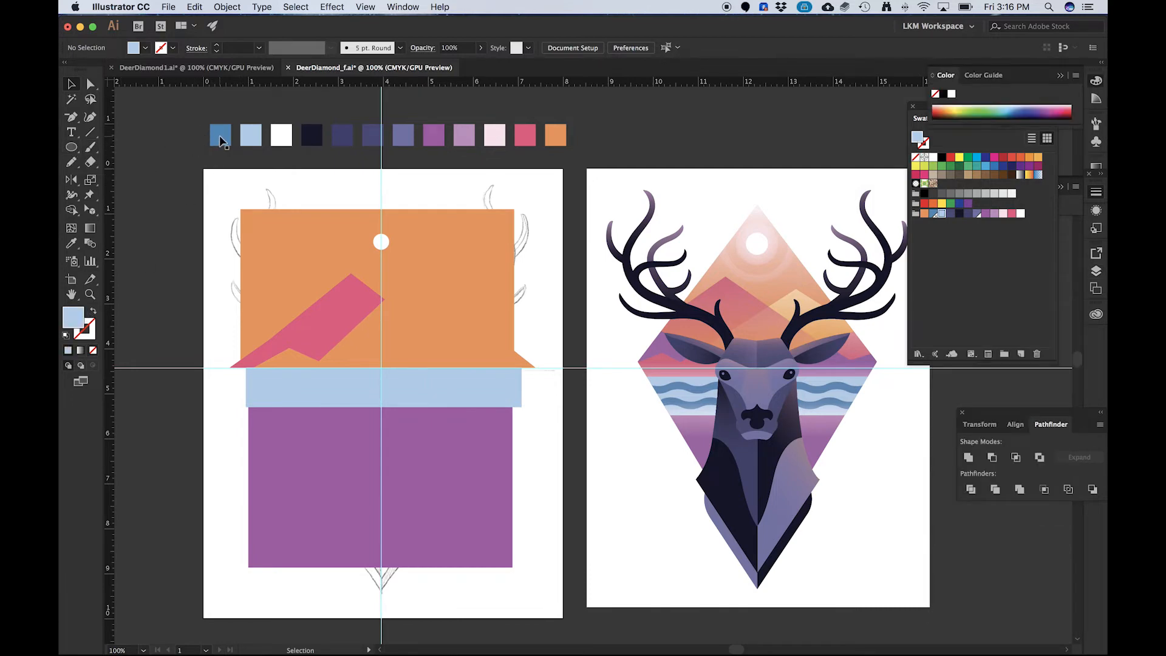
click(931, 215)
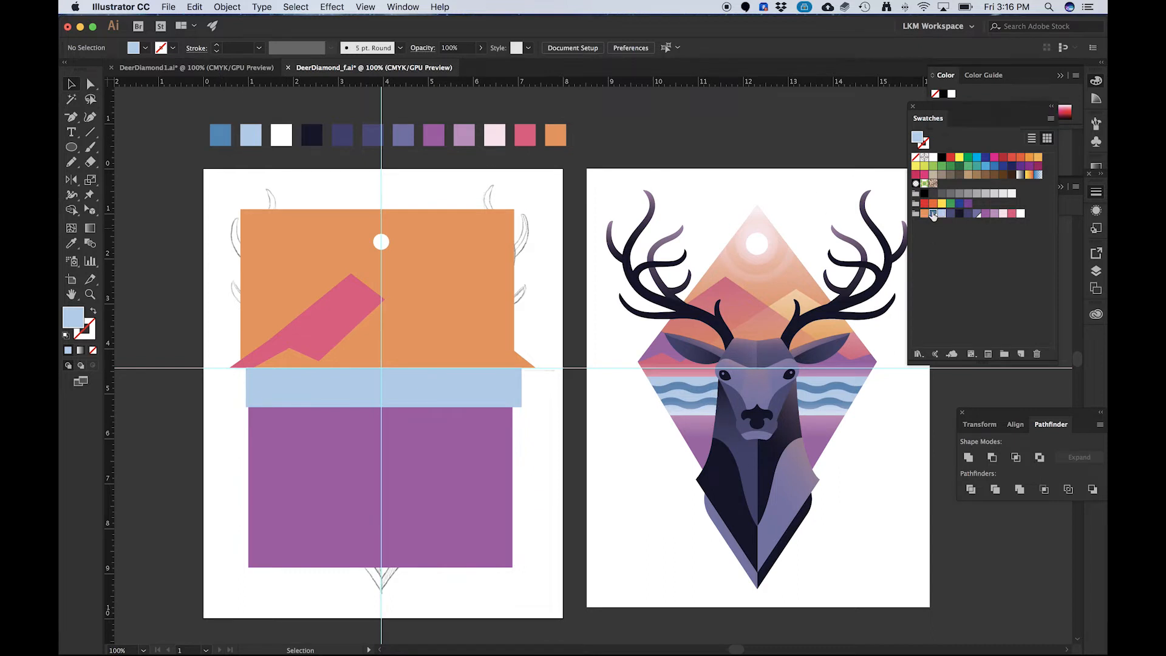
click(71, 149)
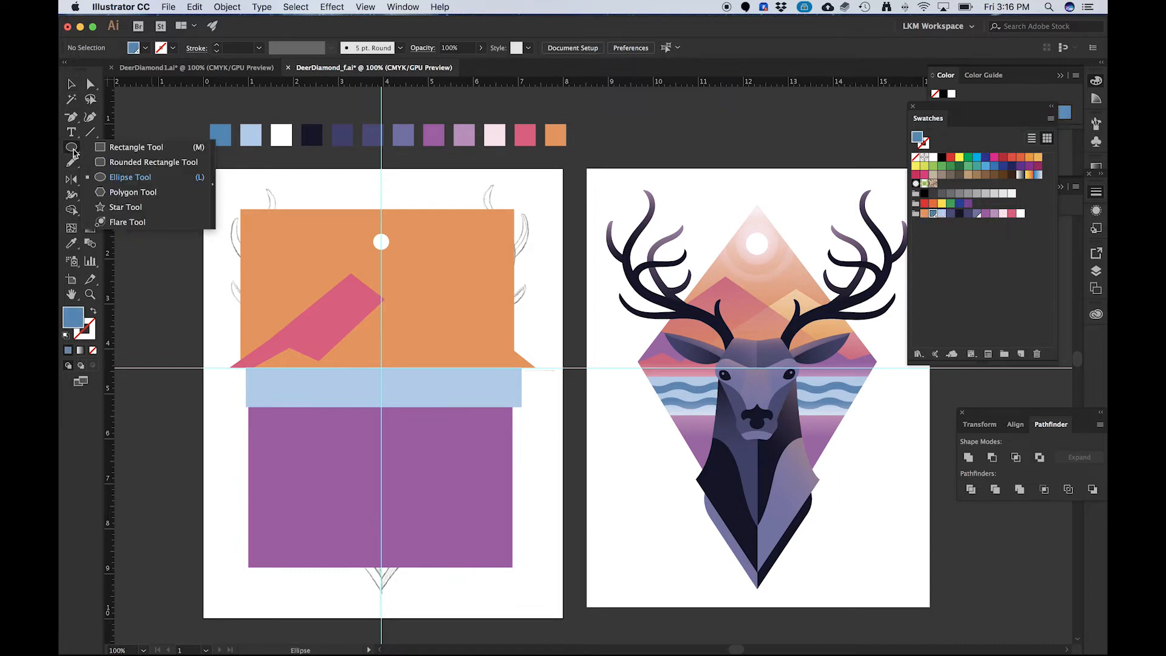
click(134, 150)
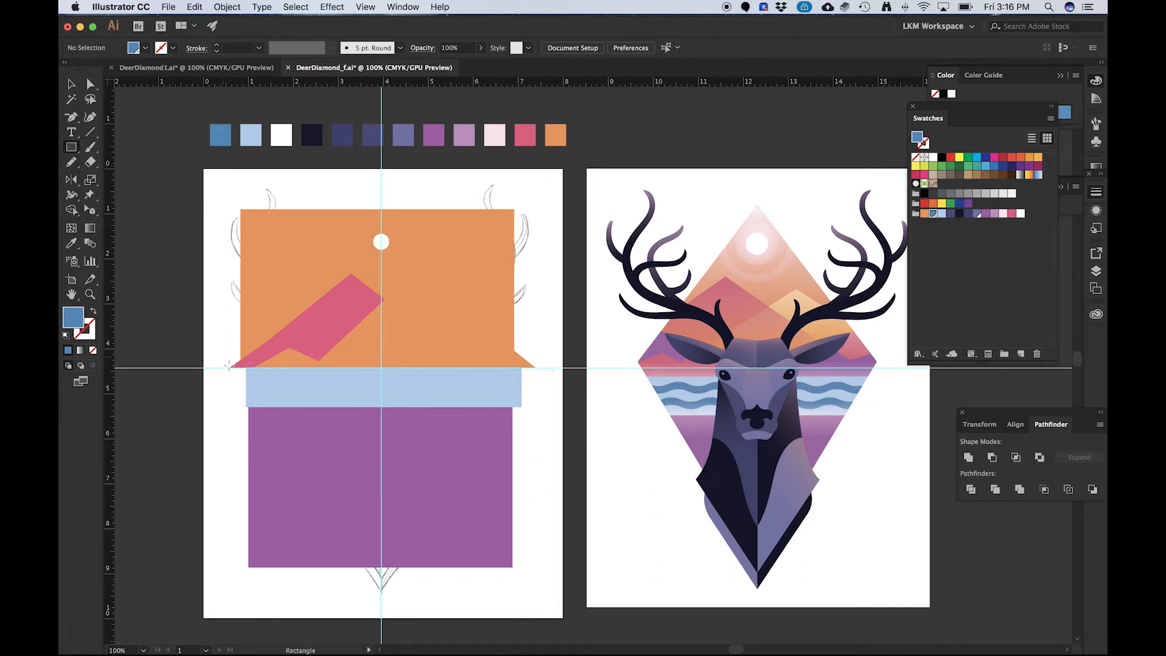
drag(259, 380, 526, 383)
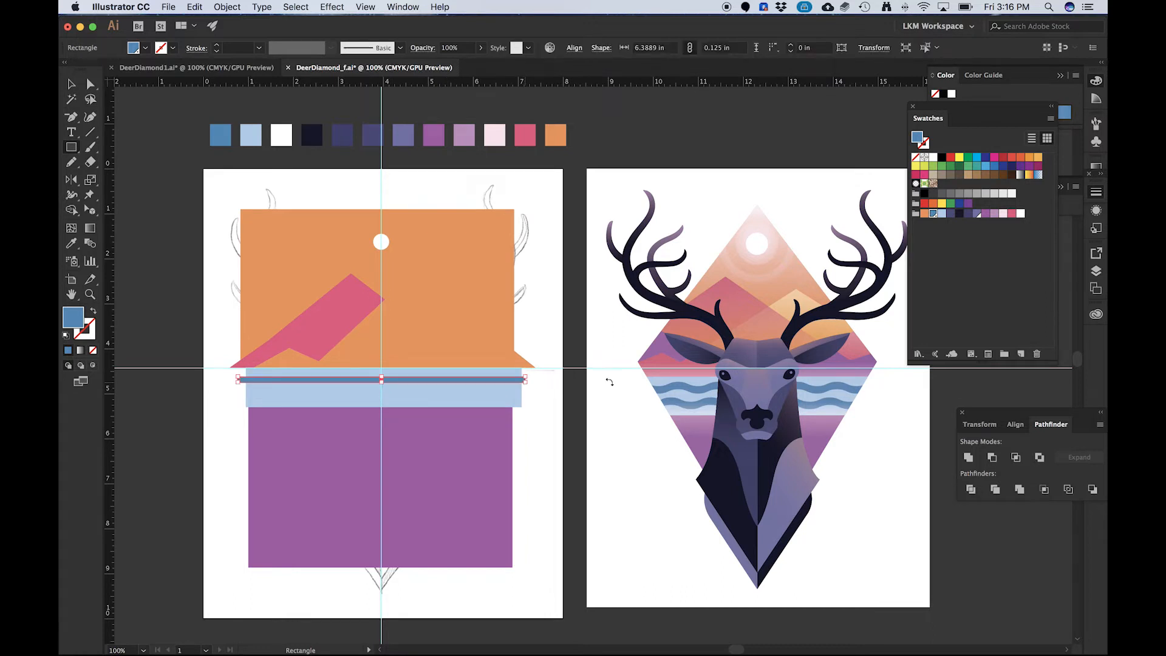
key(v)
drag(382, 379, 383, 385)
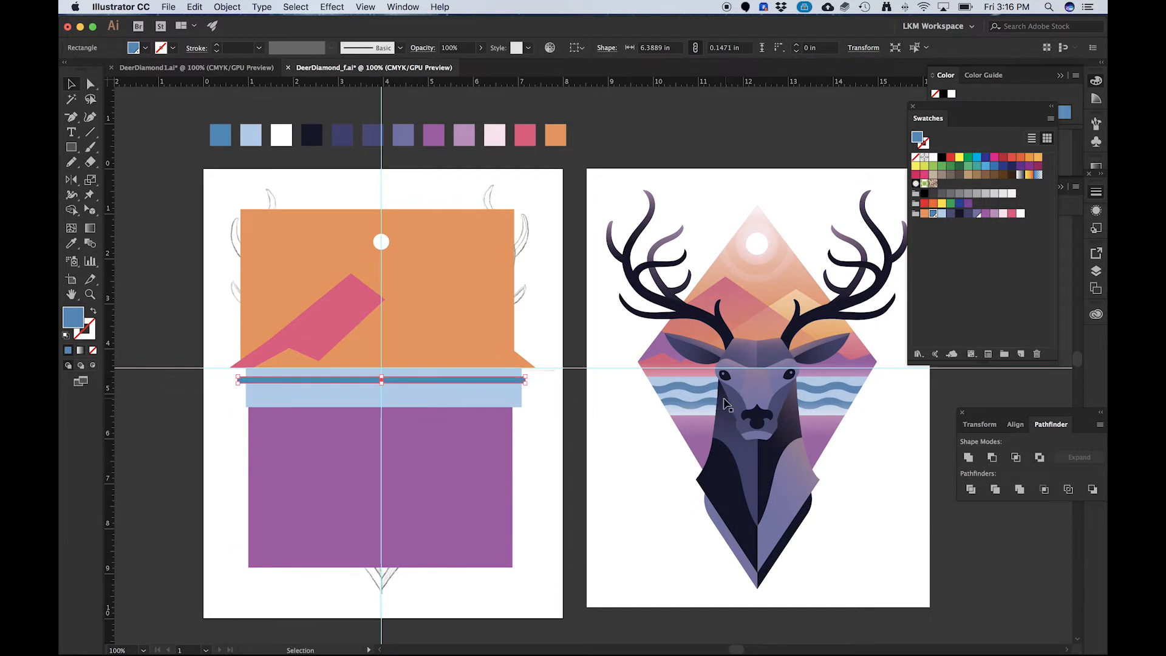
- Apply a Zig Zag effect to the blue strip with 0.11 in absolute size, 8 ridges per segment and smooth points
click(332, 8)
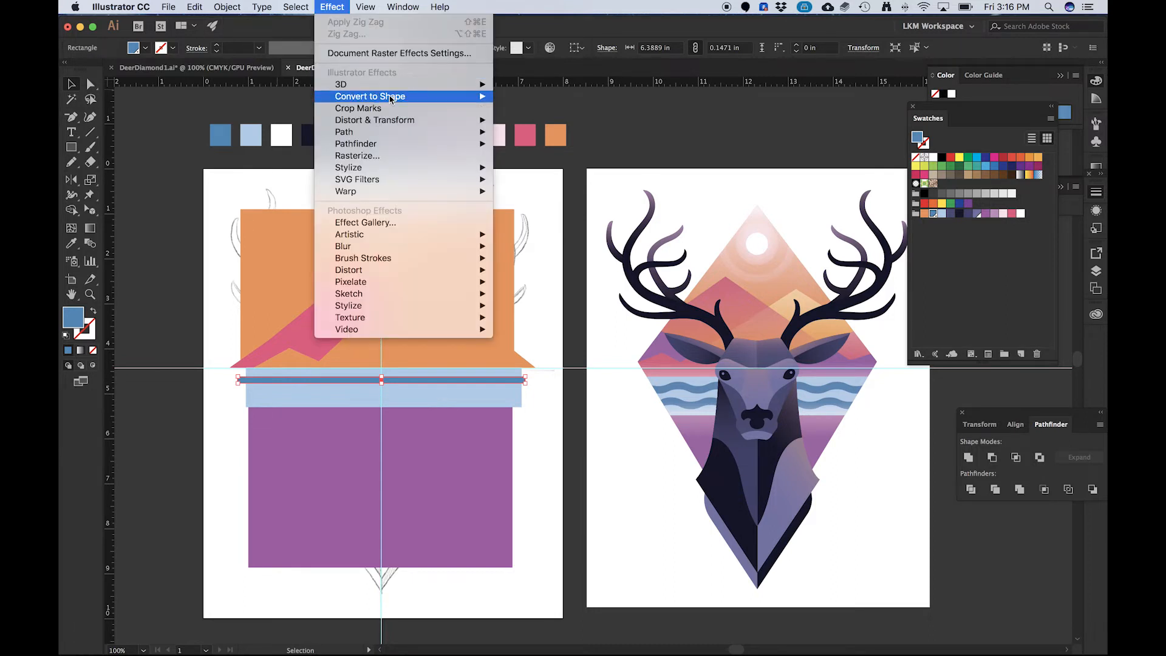
mouse_move(391, 120)
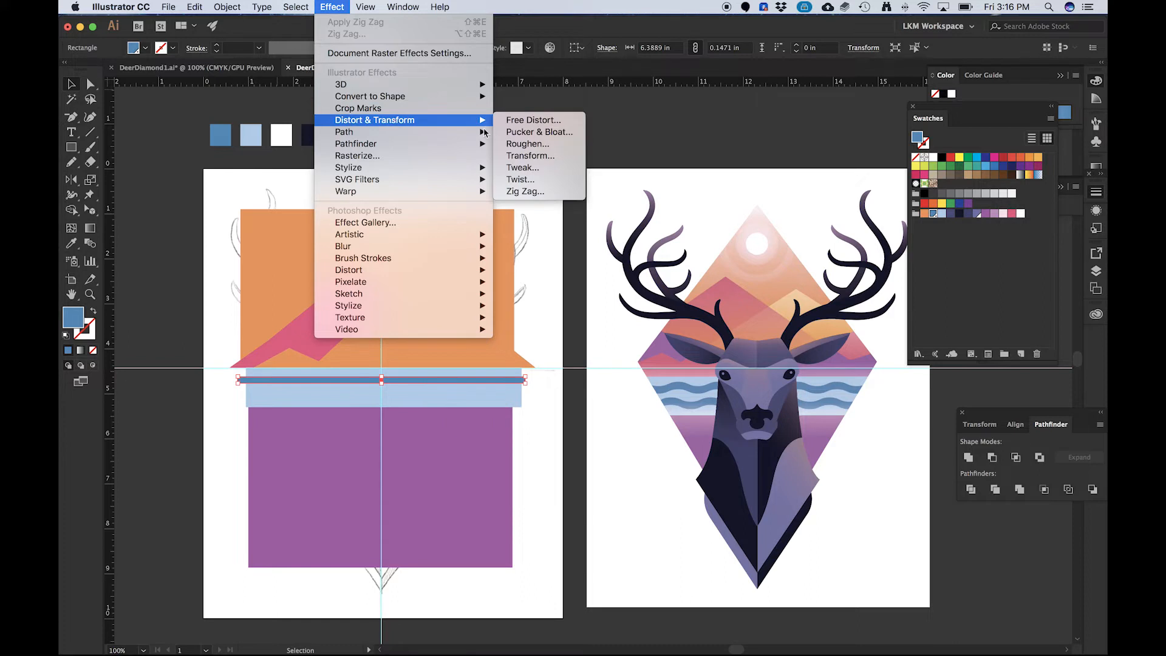
click(549, 192)
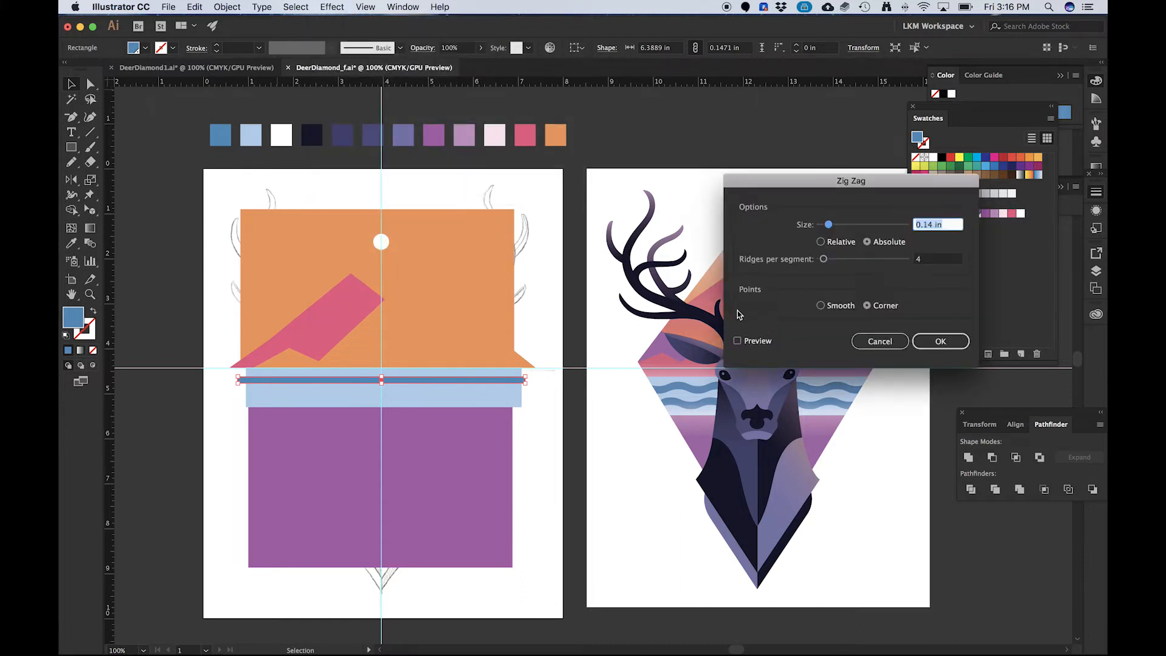
click(739, 342)
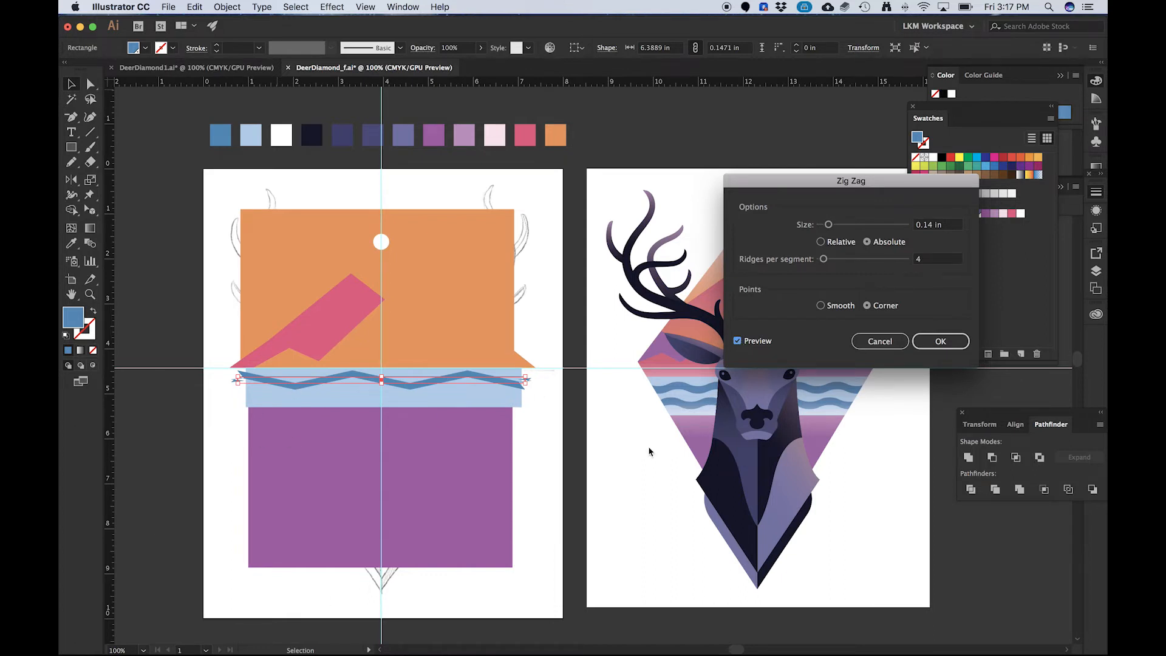
click(821, 306)
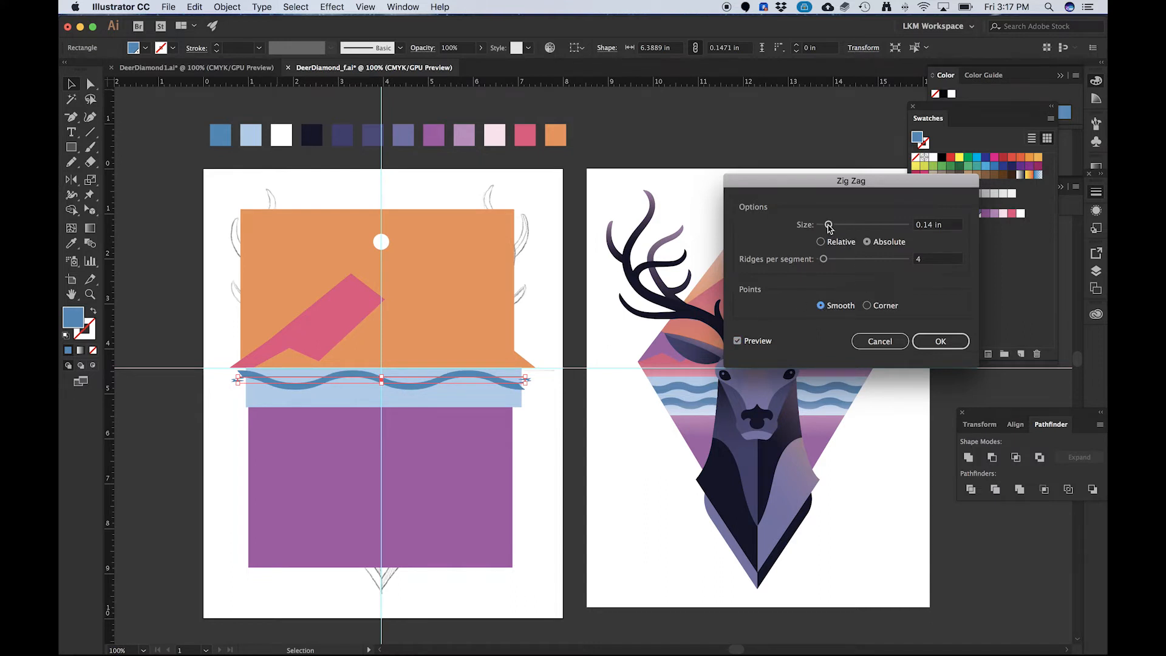
mouse_move(829, 226)
mouse_down()
mouse_move(825, 263)
mouse_move(830, 232)
mouse_up()
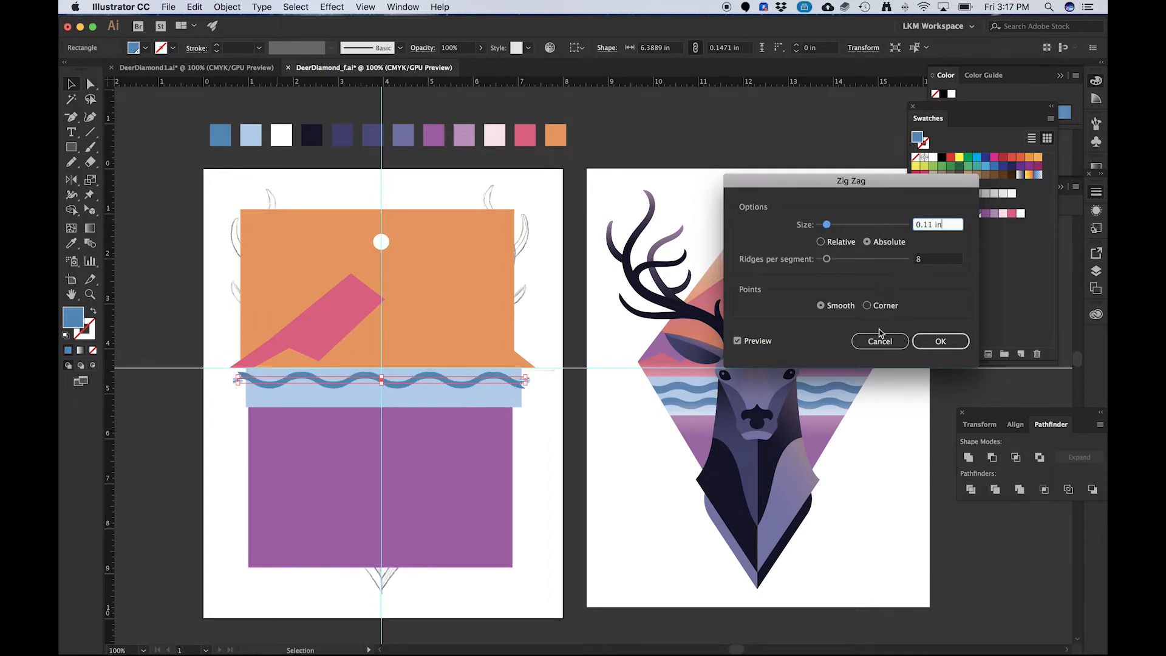
click(946, 345)
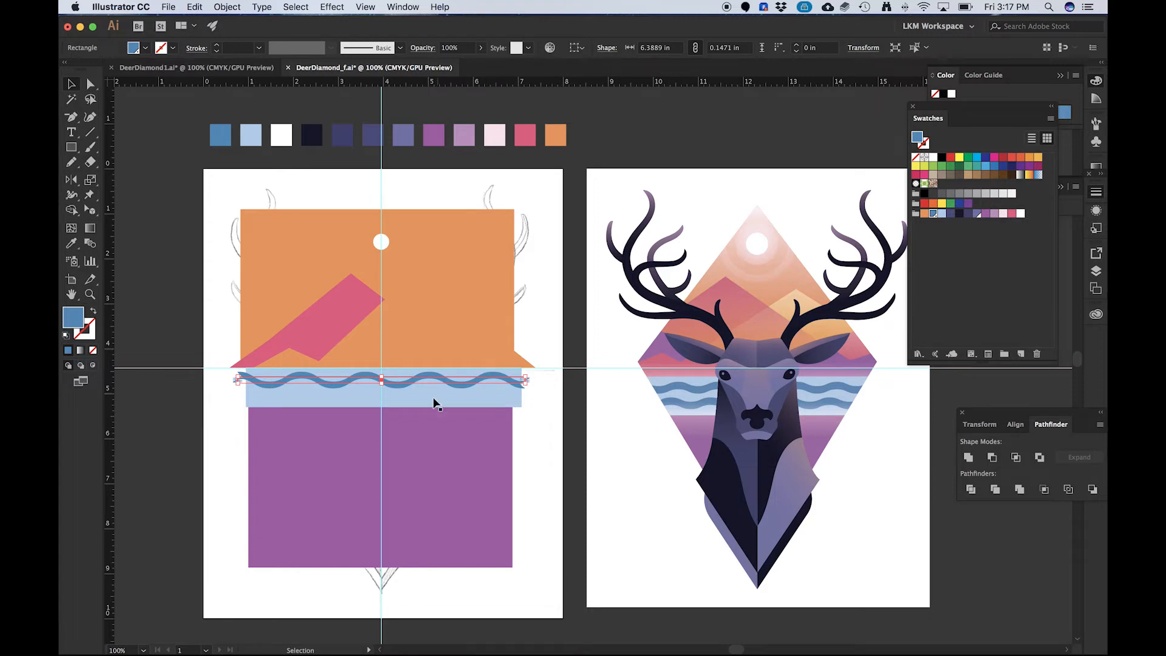
- Expand the appearance of the wavy blue strip and deselect it
drag(404, 382, 414, 386)
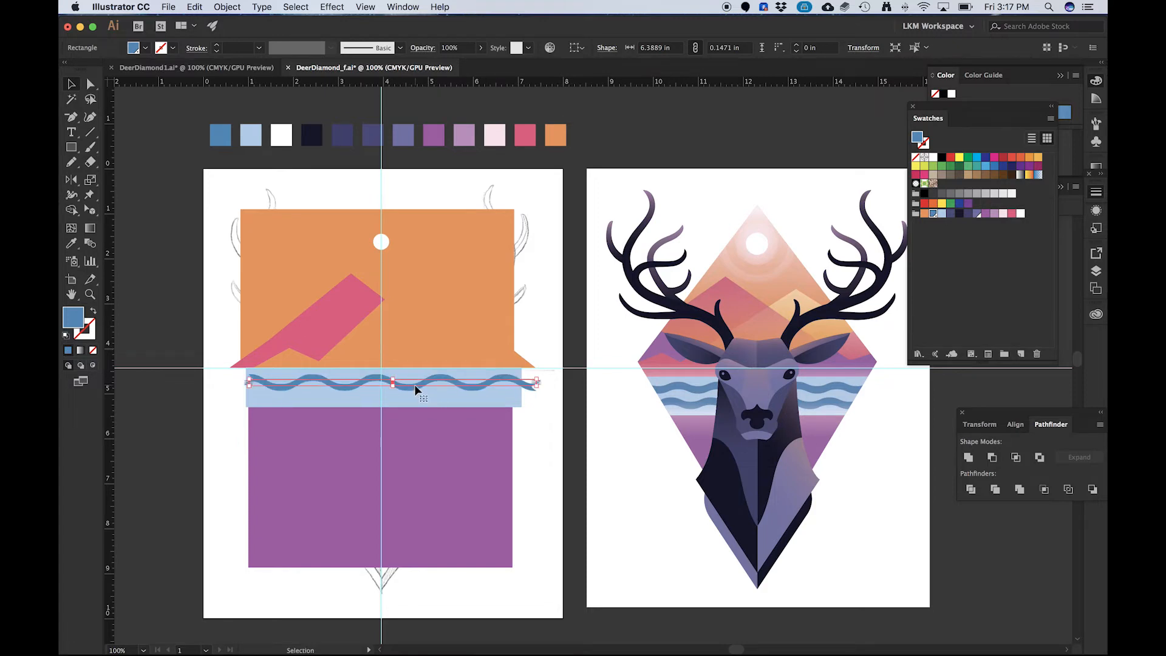
key(super+z)
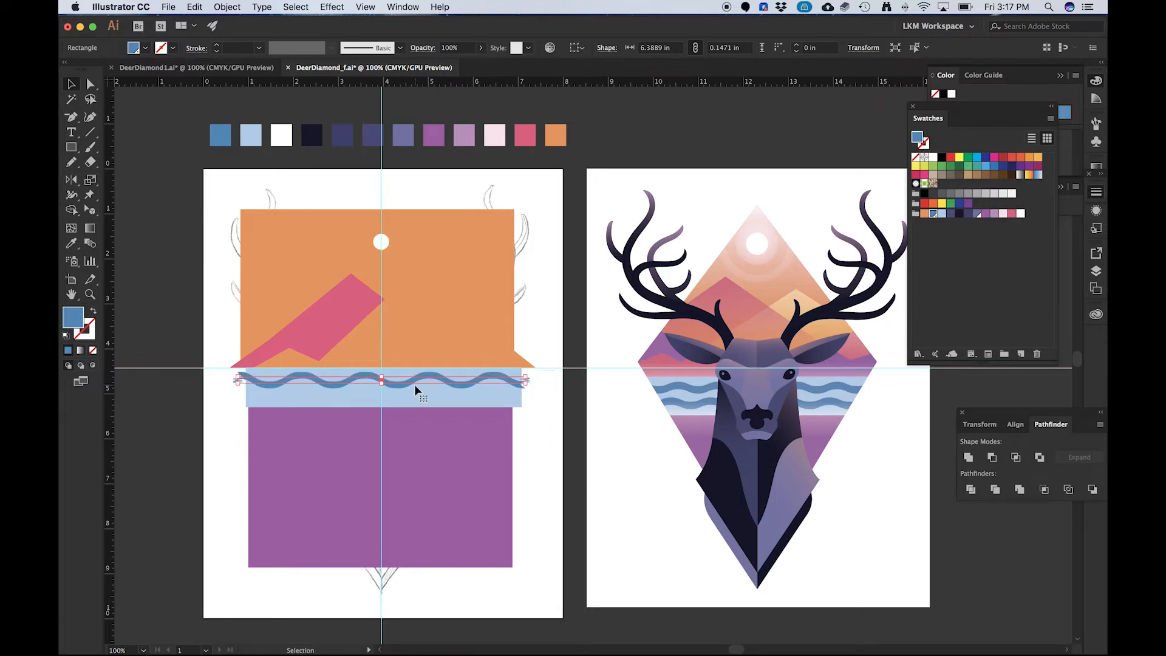
click(229, 9)
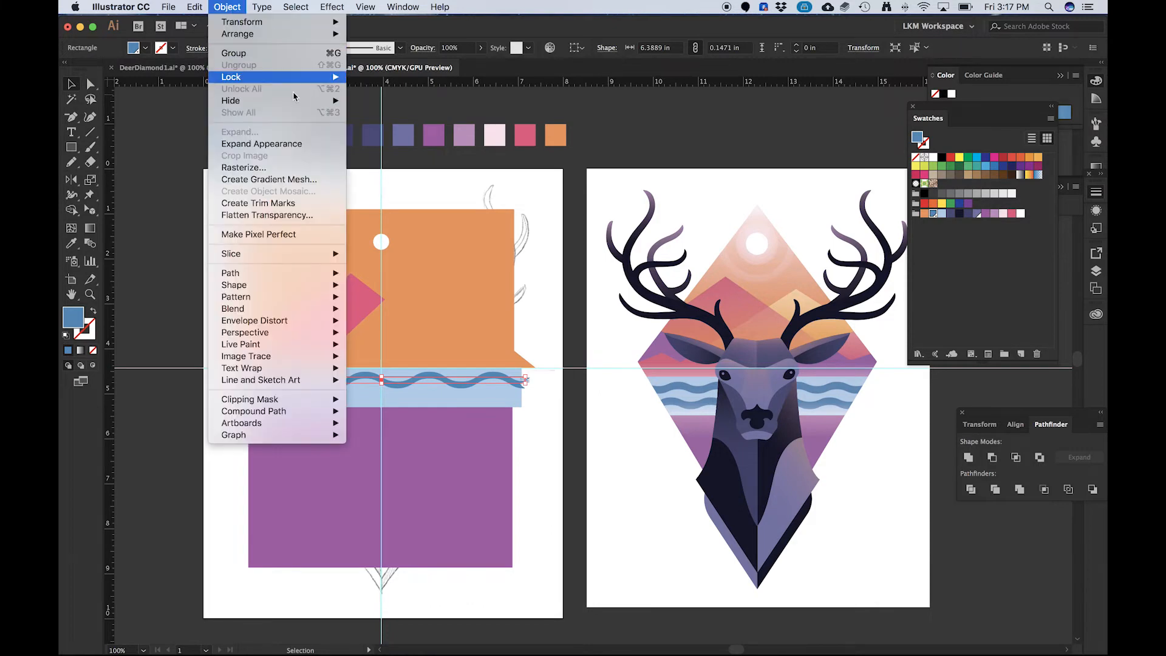
click(292, 144)
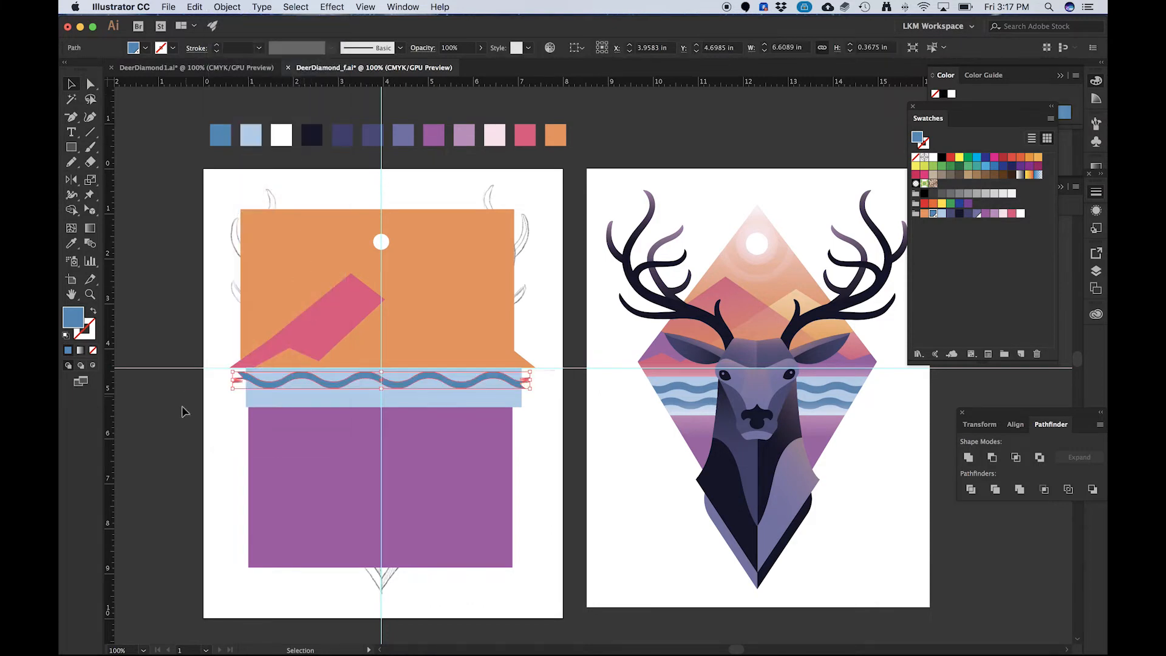
click(210, 428)
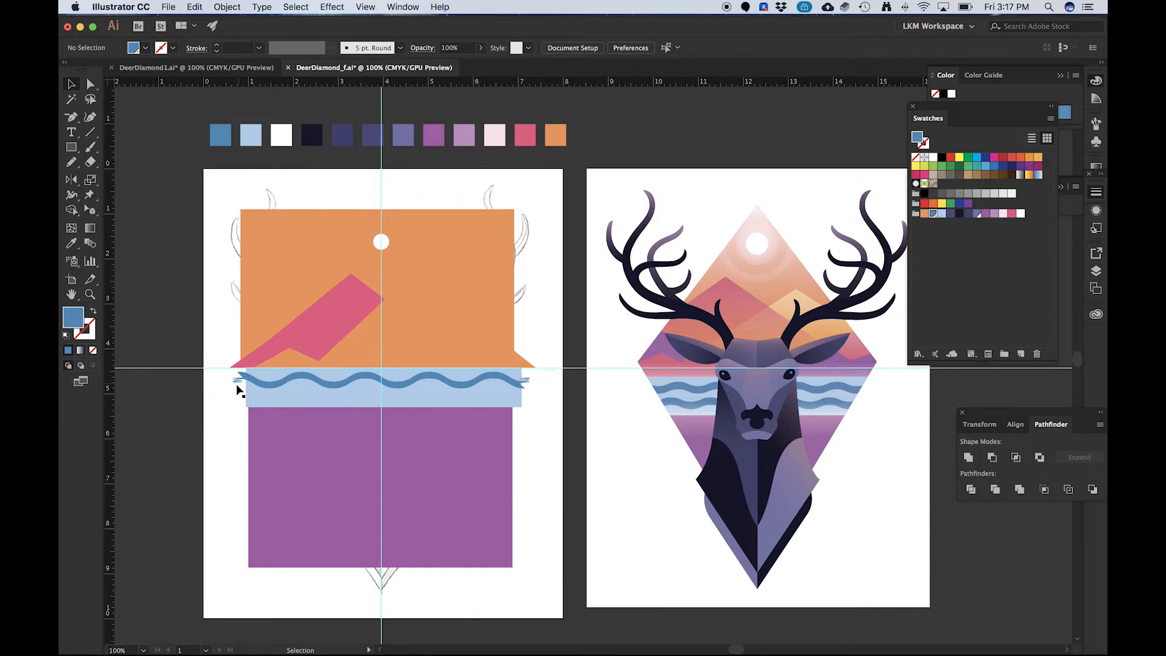
- Duplicate the wavy blue strip below the original within the light blue band, and shift the two strips slightly sideways from each other
scroll(237, 385, up, 4)
click(261, 348)
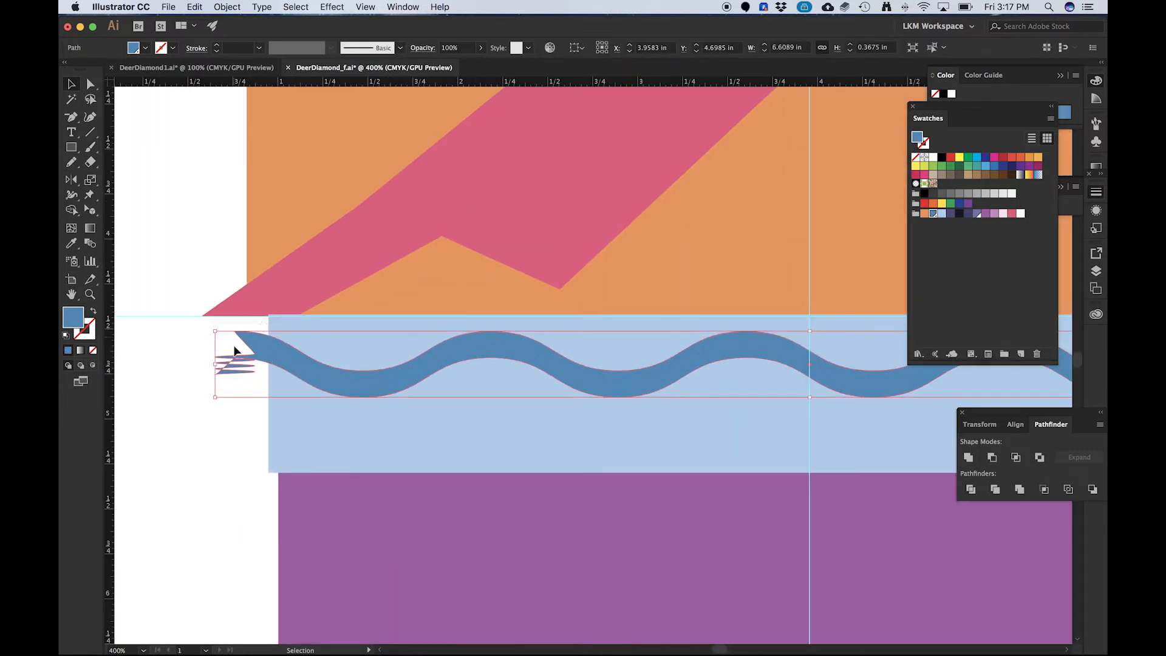
scroll(219, 363, down, 2)
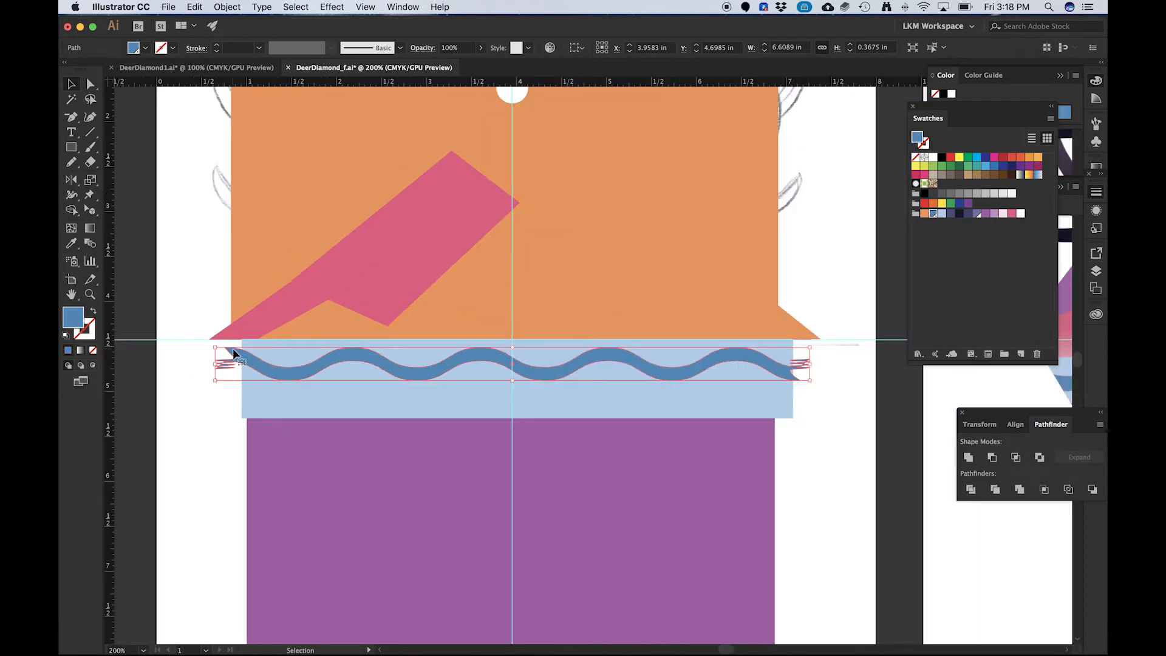
scroll(255, 363, down, 2)
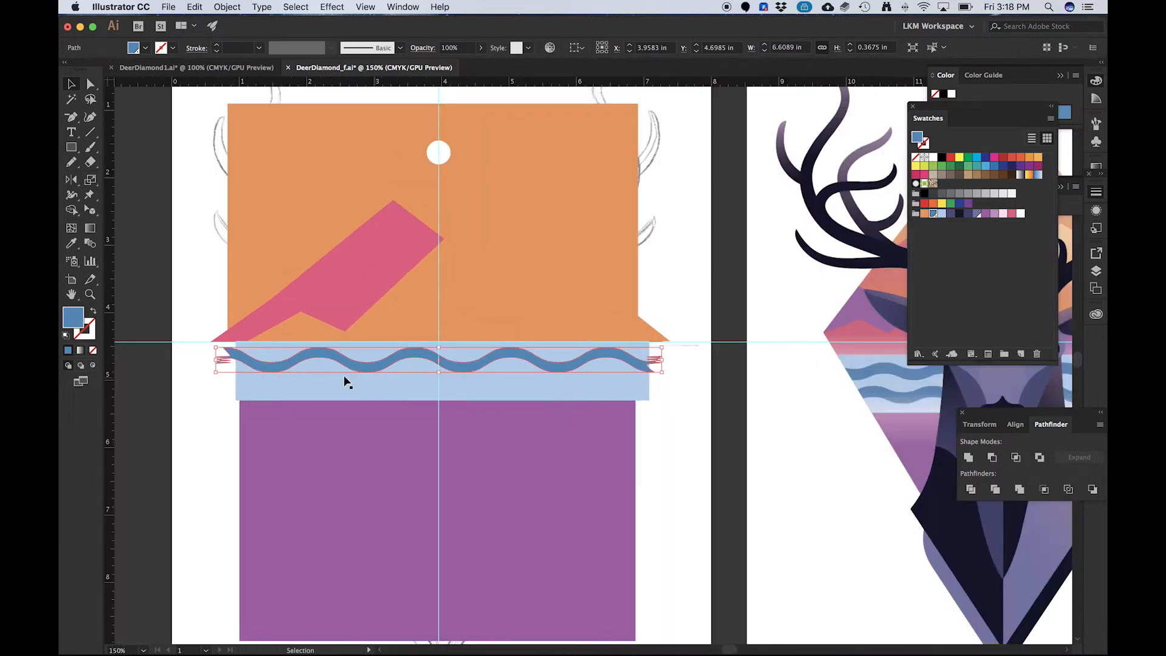
scroll(396, 383, up, 3)
scroll(395, 382, down, 1)
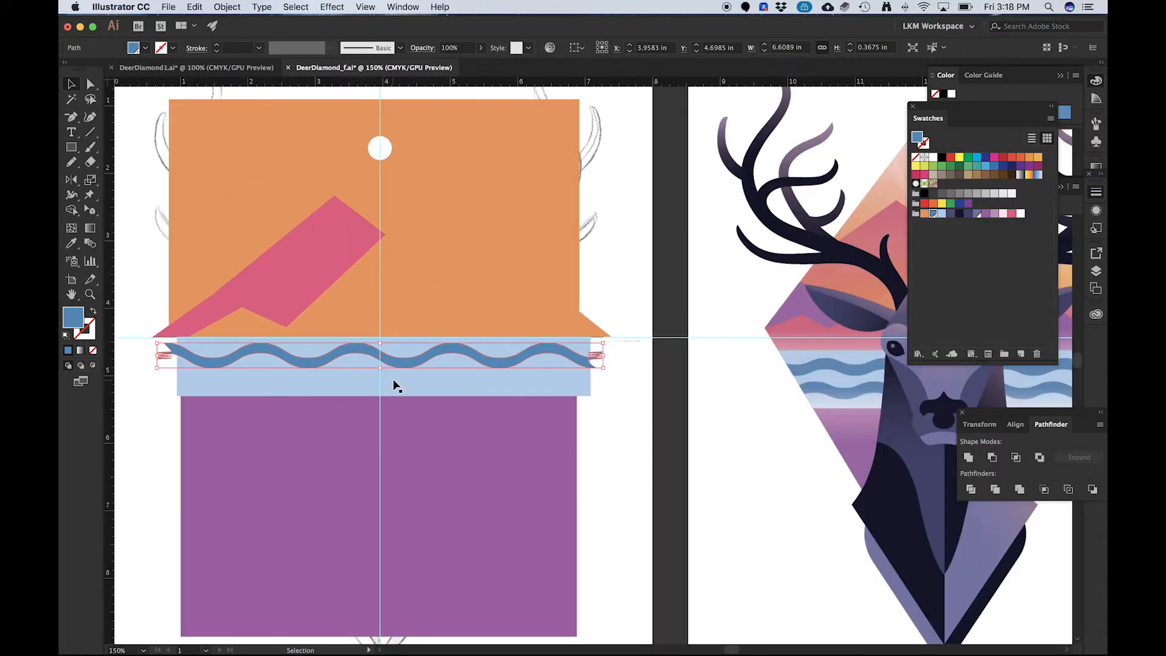
scroll(367, 382, down, 1)
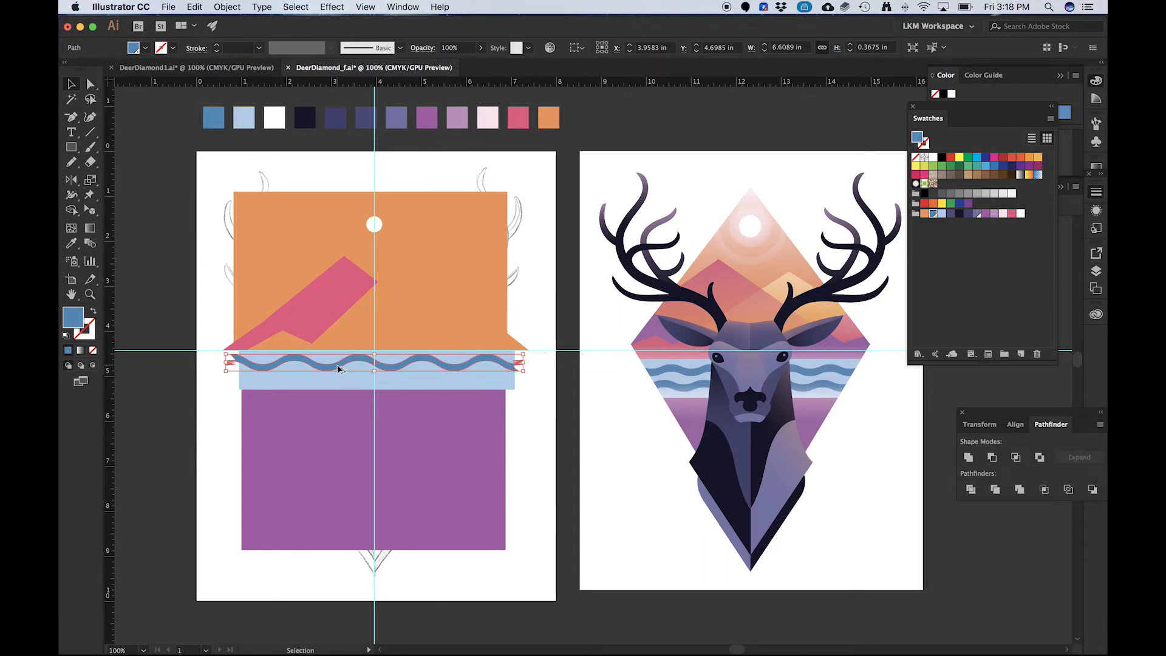
drag(337, 365, 338, 385)
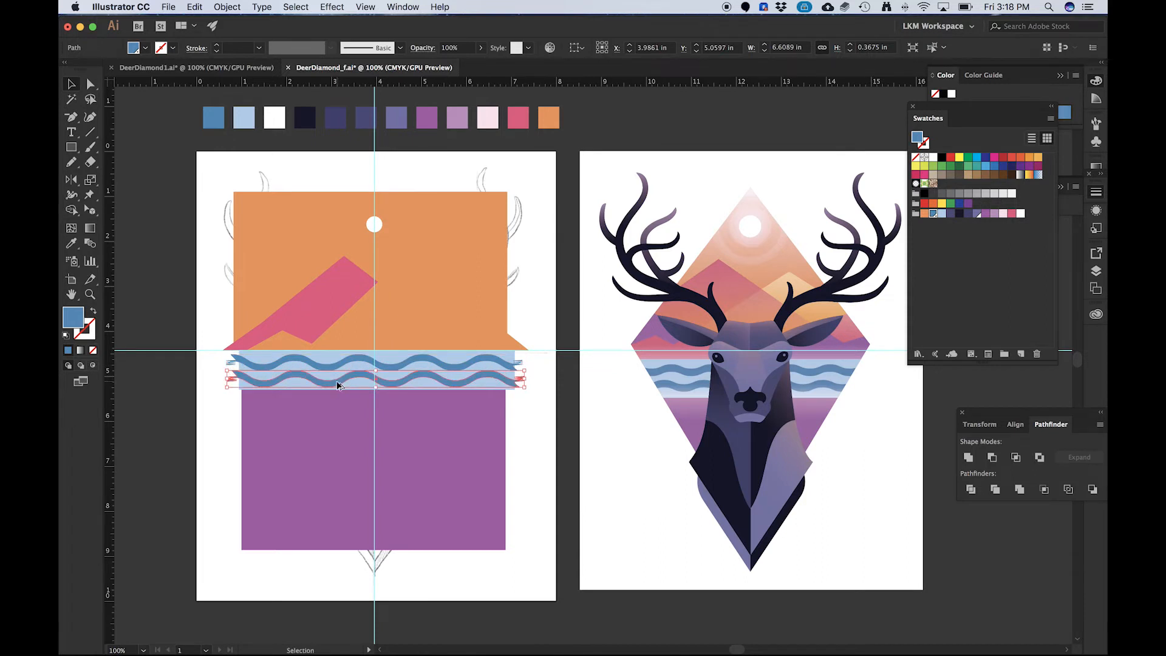
click(565, 390)
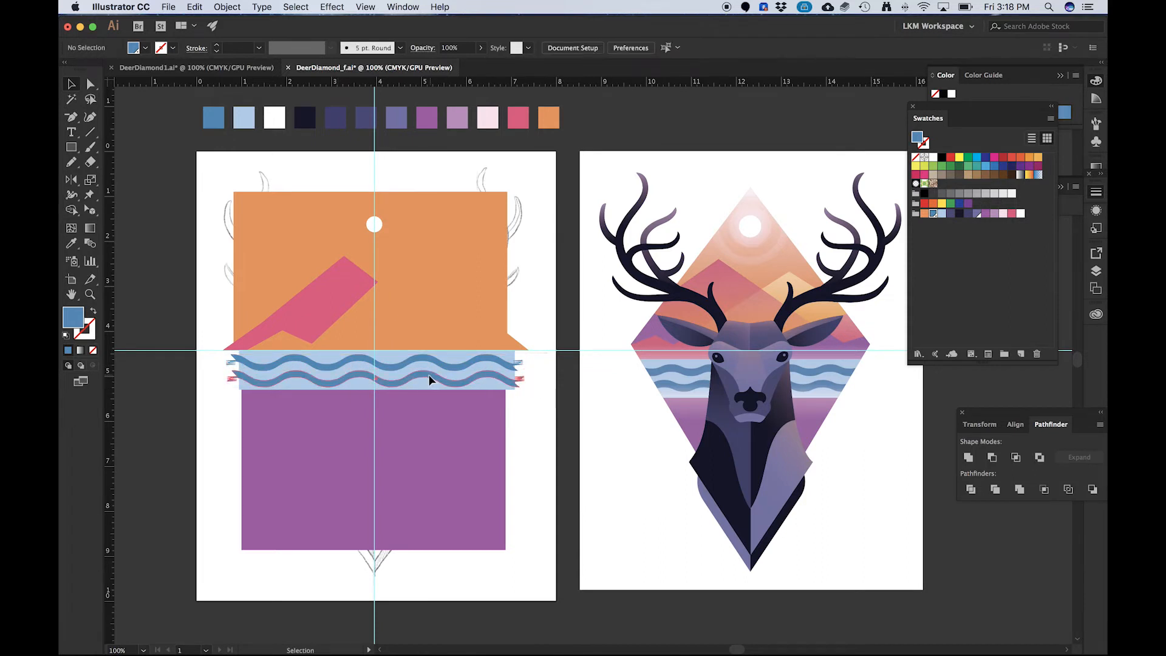
drag(428, 375, 432, 373)
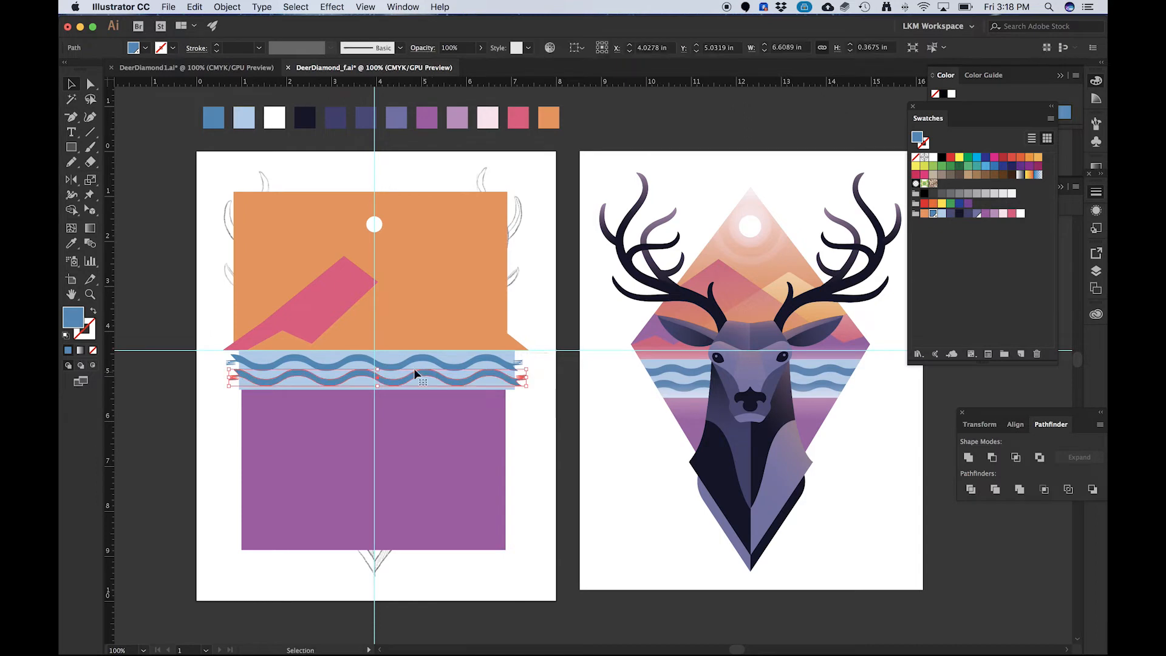
click(398, 362)
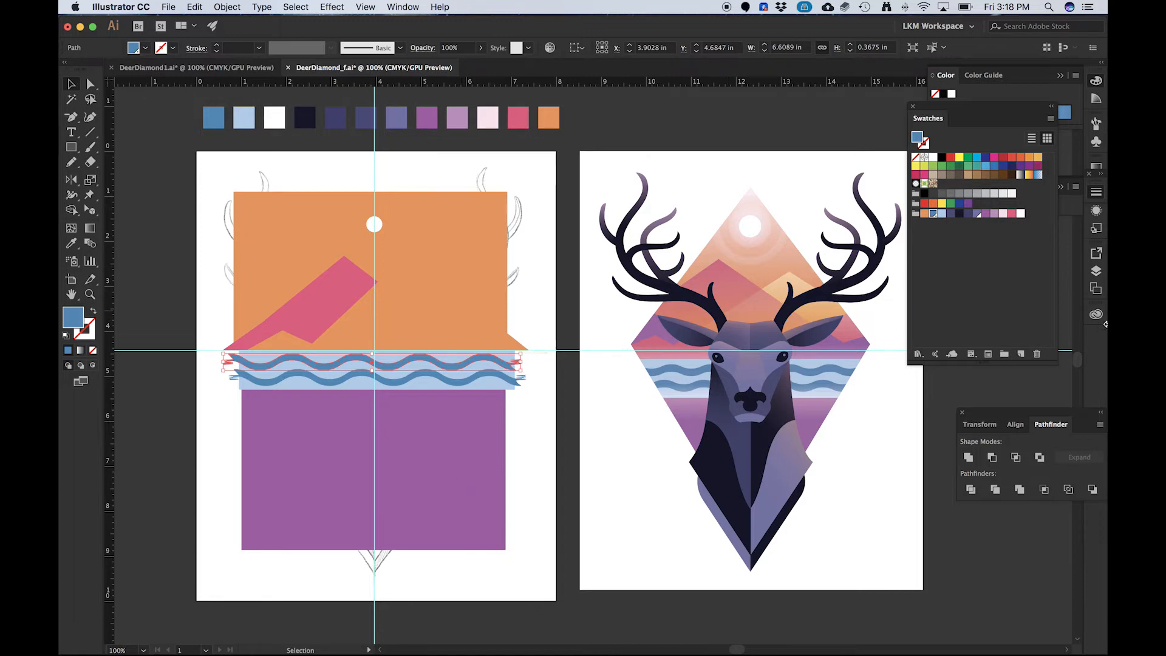
- Select the diamond outline path near the end of the Background layer's object list
click(1097, 271)
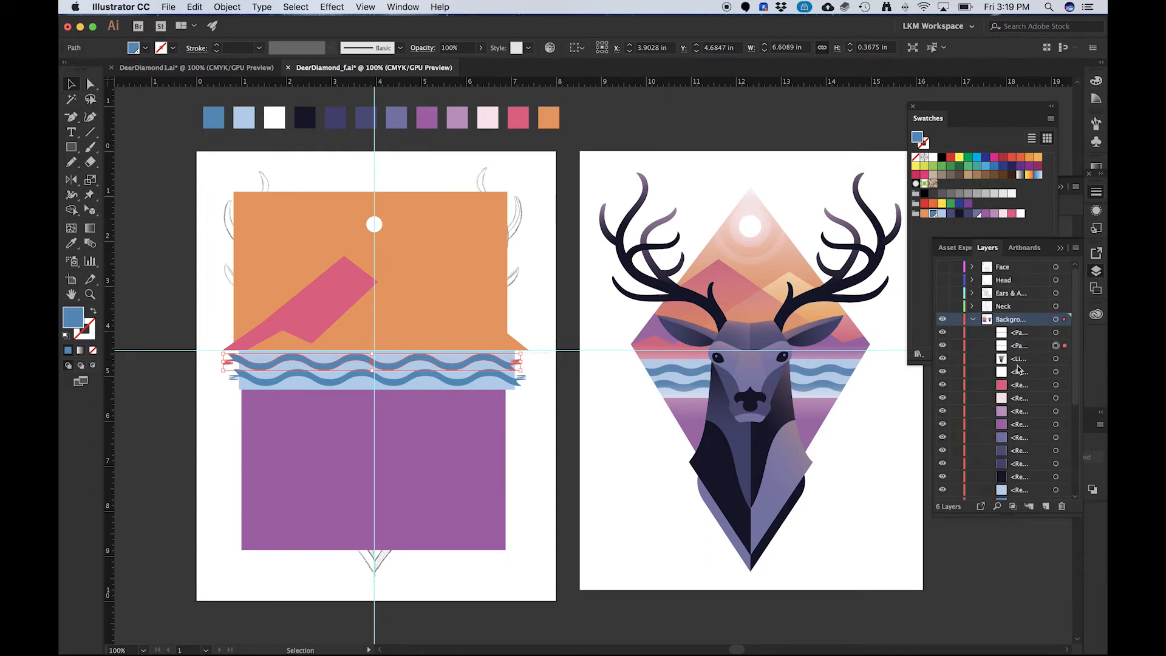
scroll(1016, 373, down, 1)
scroll(1017, 373, down, 5)
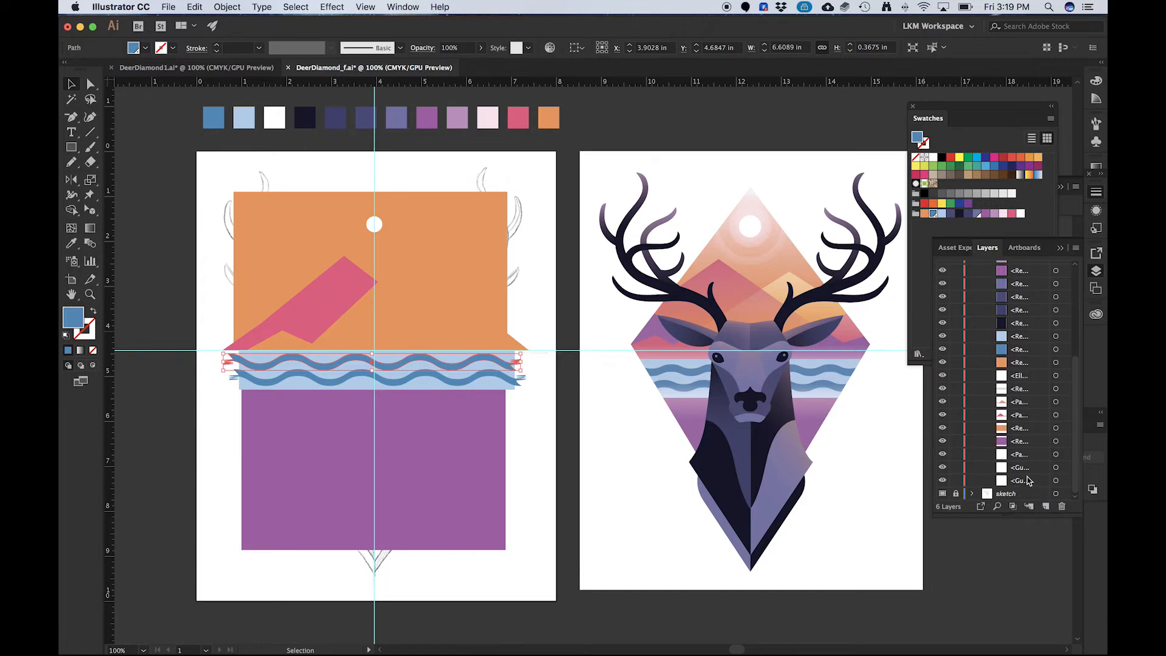
click(1056, 455)
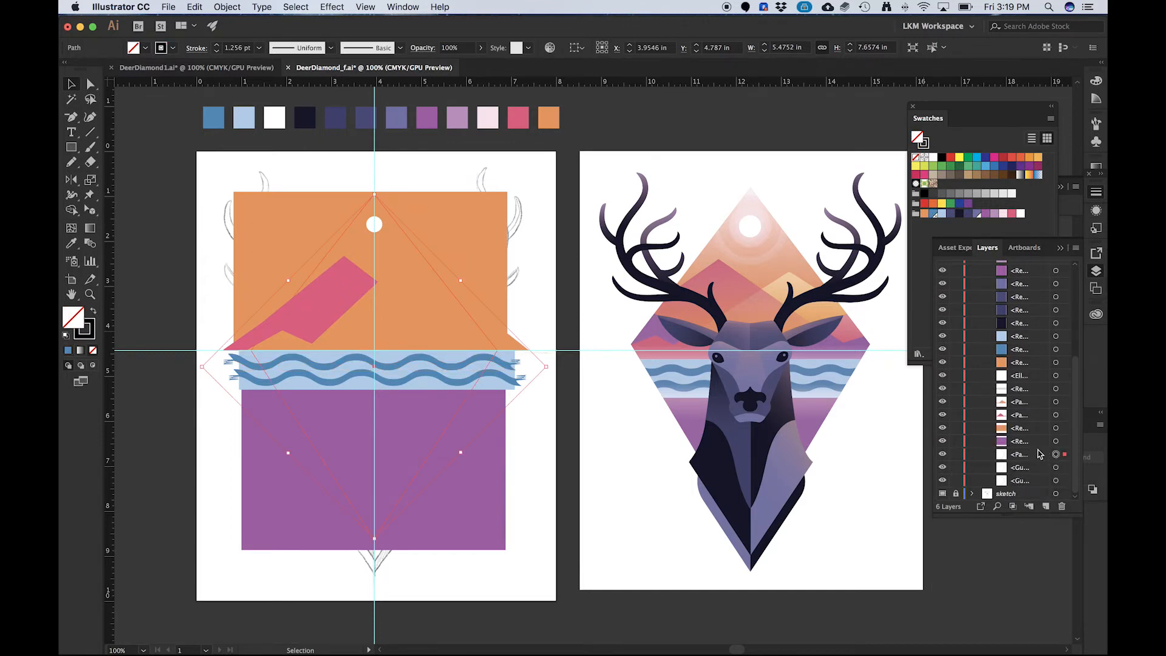
- Try moving the diamond outline to the top of the Background layer's object list, and undo the move
scroll(1039, 462, up, 1)
click(1034, 472)
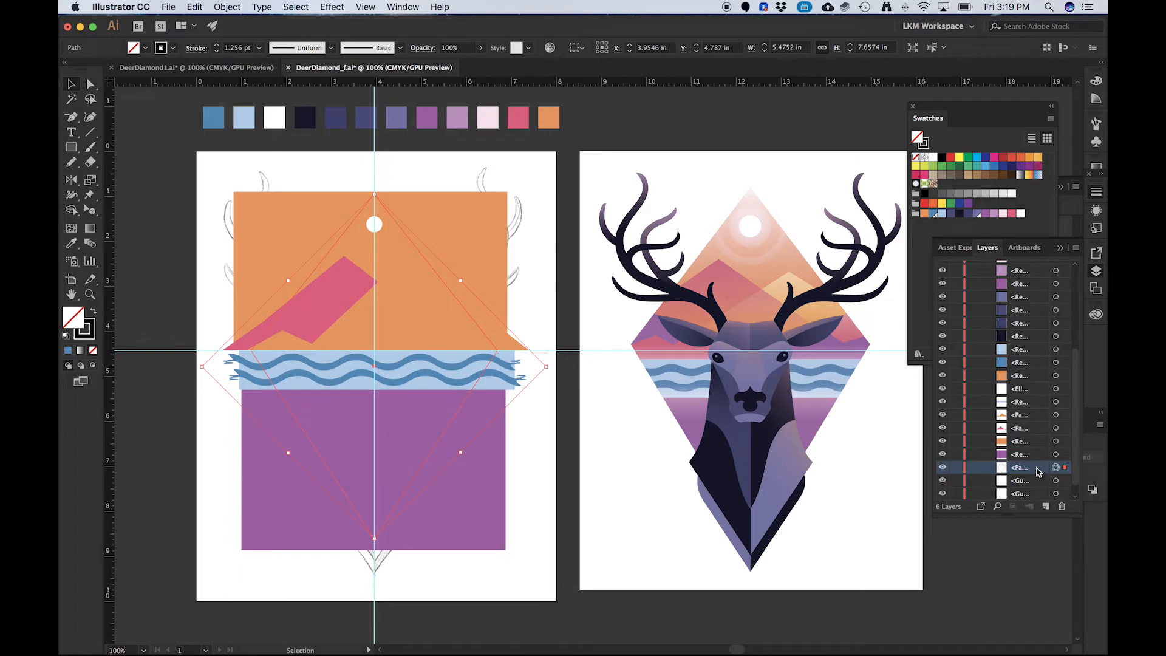
drag(1038, 472, 1023, 330)
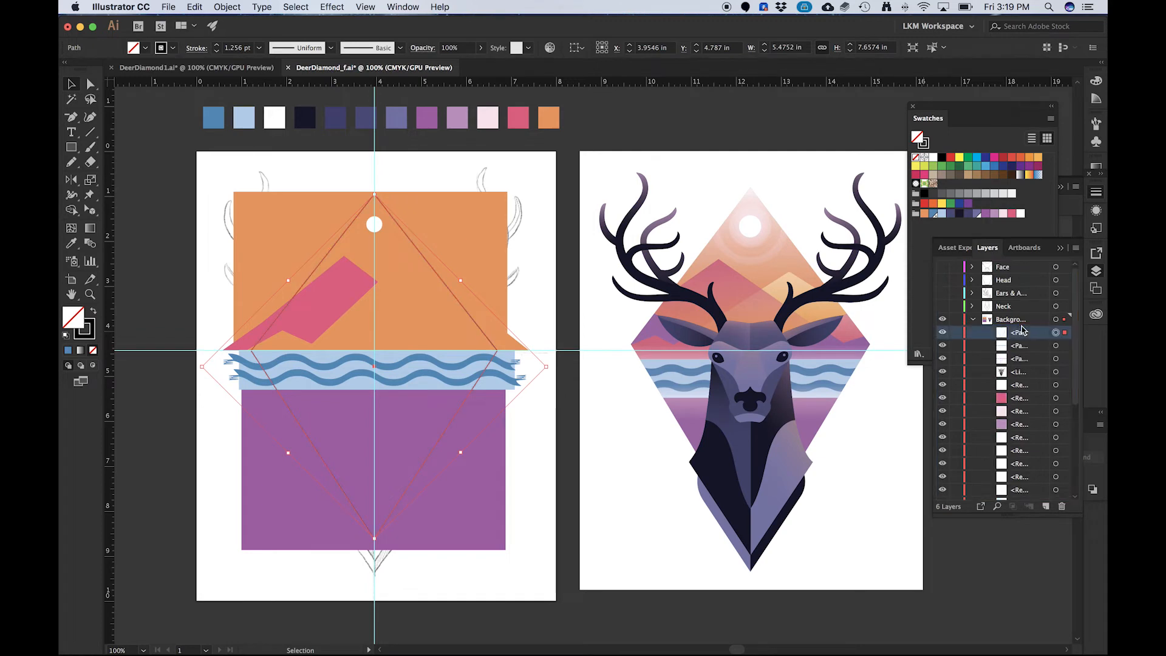
key(super+z)
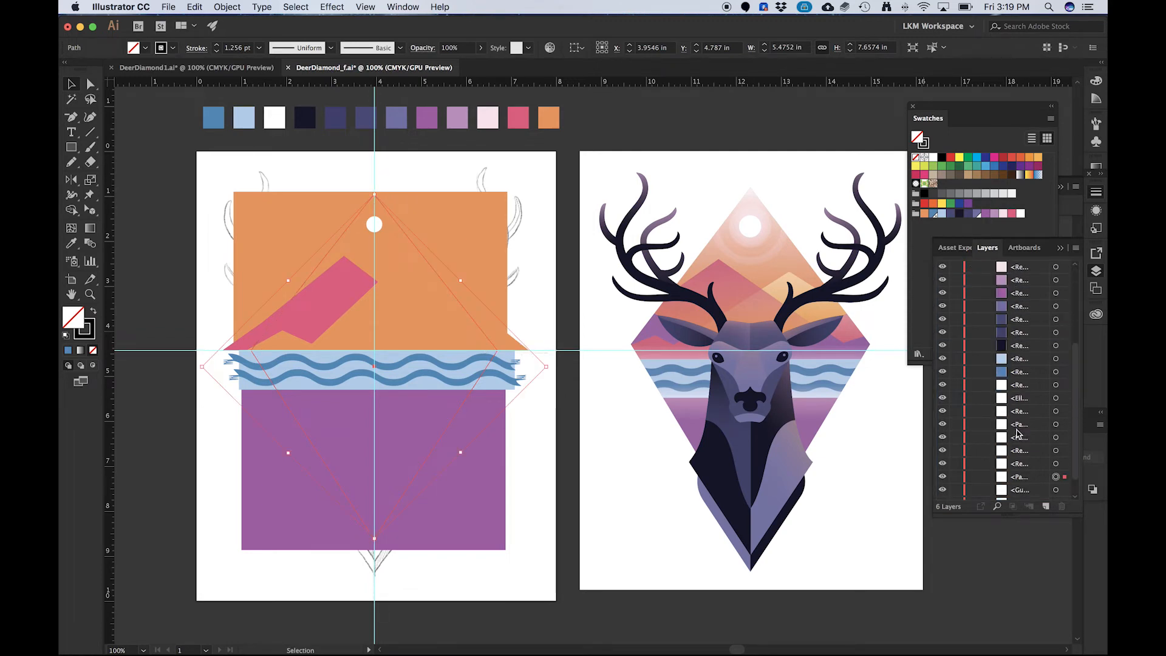
- Bring the diamond outline to the front of the Background layer
scroll(1019, 434, down, 2)
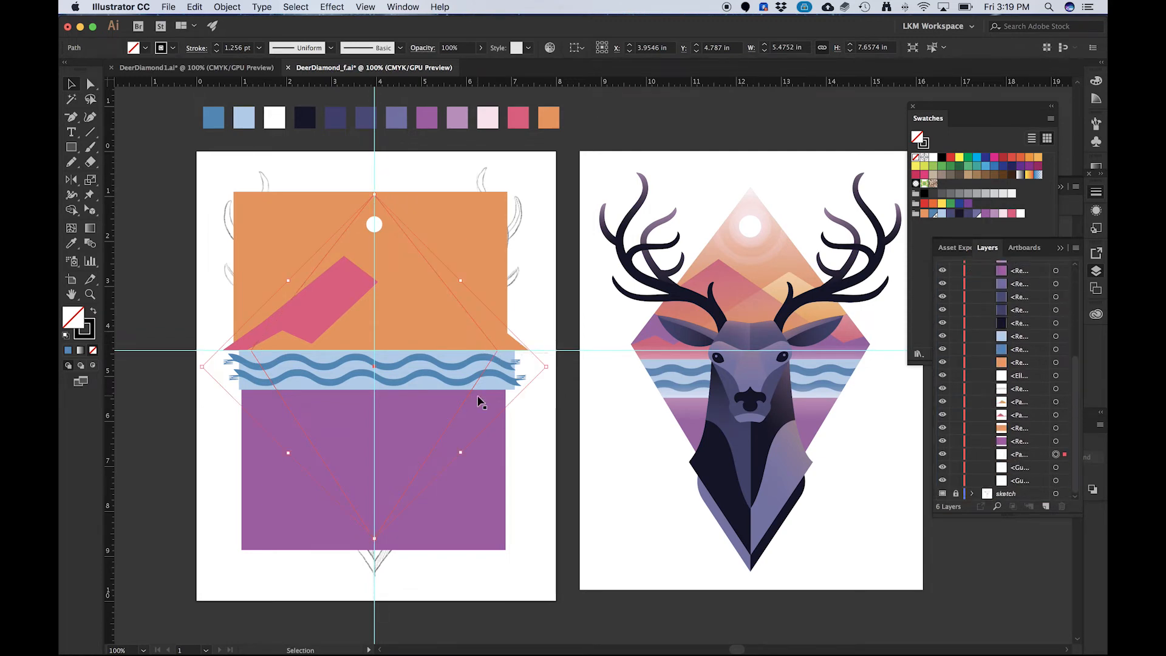
scroll(1054, 436, up, 5)
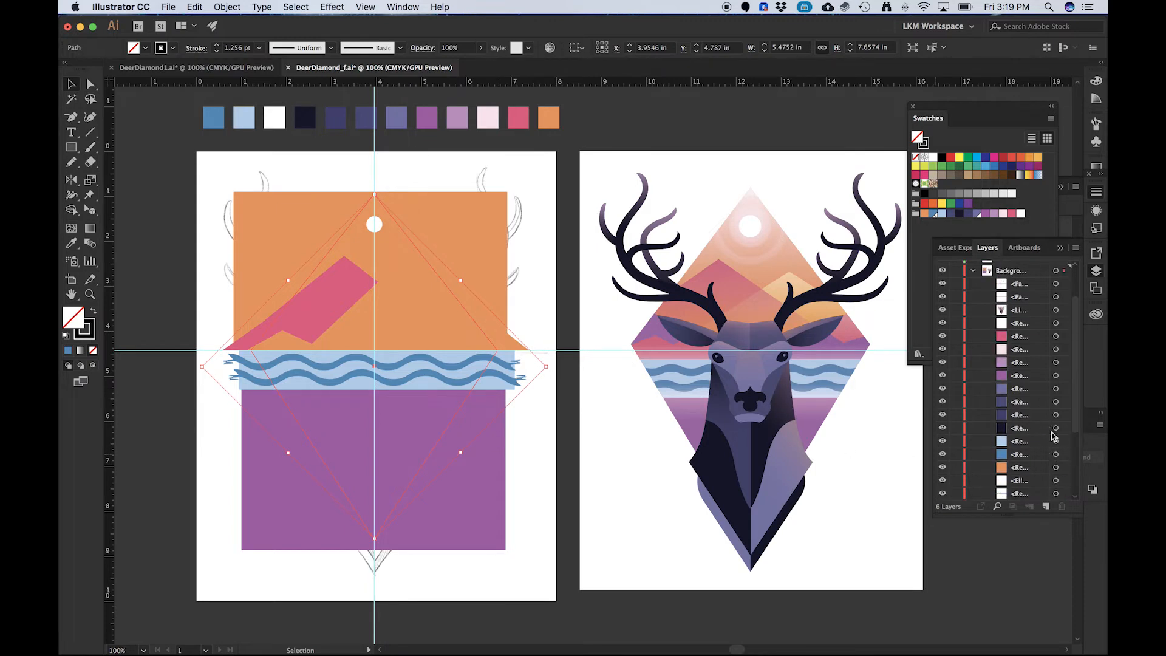
key(super)
key(shift+super+])
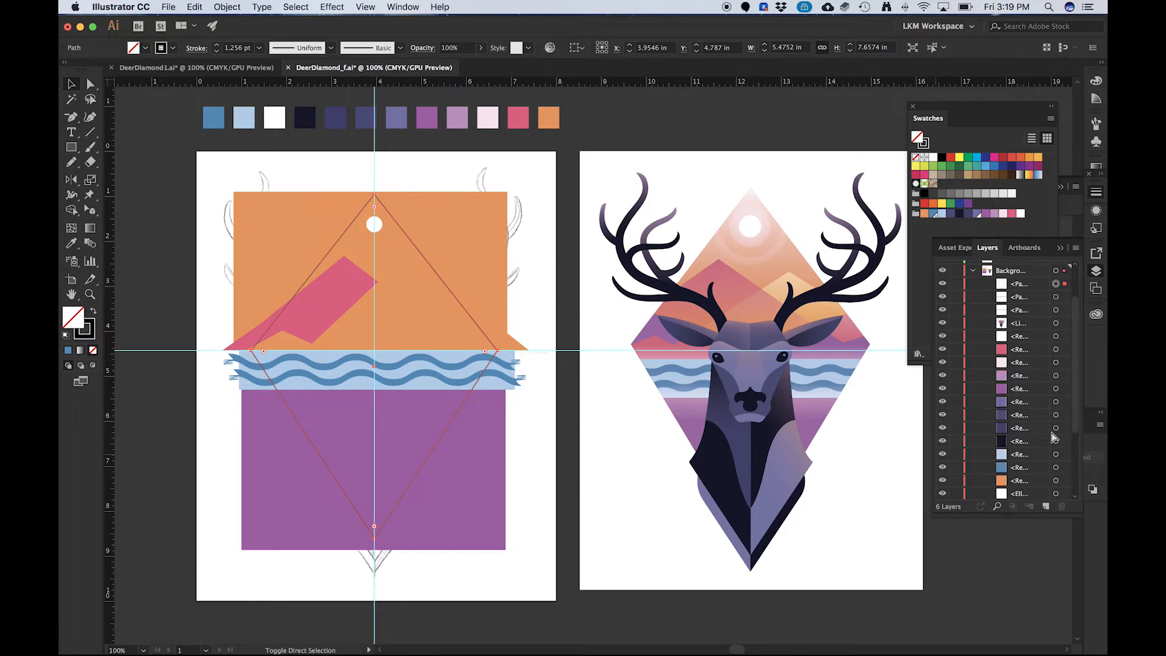
- Move the diamond outline backward and forward through the stacking order one level at a time, and return it to the front
key(v)
key(super+bracketleft)
key(super+bracketleft)
key(super+bracketleft)
key(super+bracketleft)
key(super+bracketleft)
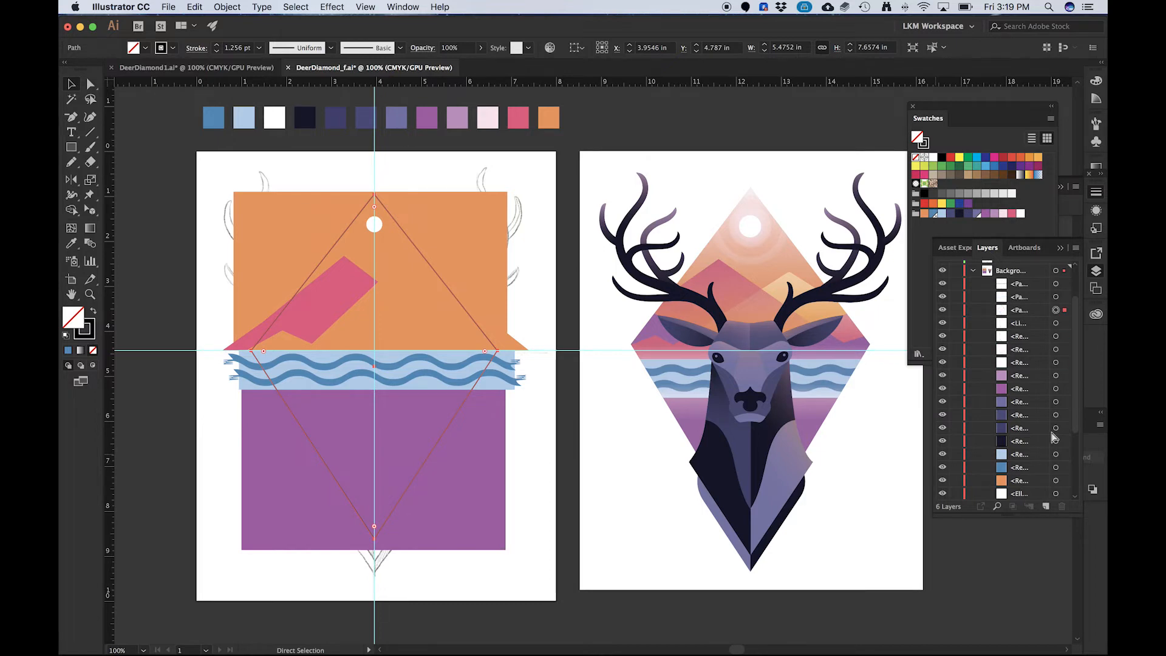
key(super+bracketright)
key(super+bracketright)
key(super+bracketright)
key(super+bracketleft)
key(super+bracketleft)
key(super+bracketleft)
key(super+bracketleft)
key(super+bracketright)
key(super+bracketright)
key(super+bracketright)
key(super+bracketright)
key(v)
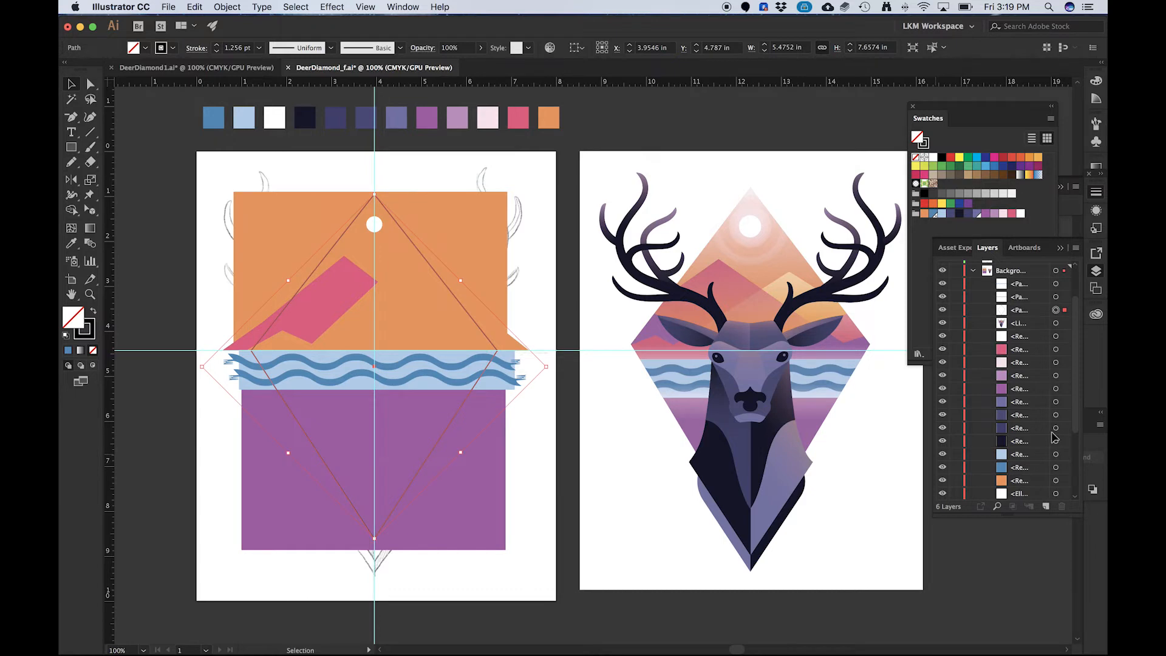
key(a)
key(super+bracketright)
key(super+bracketright)
key(v)
key(super)
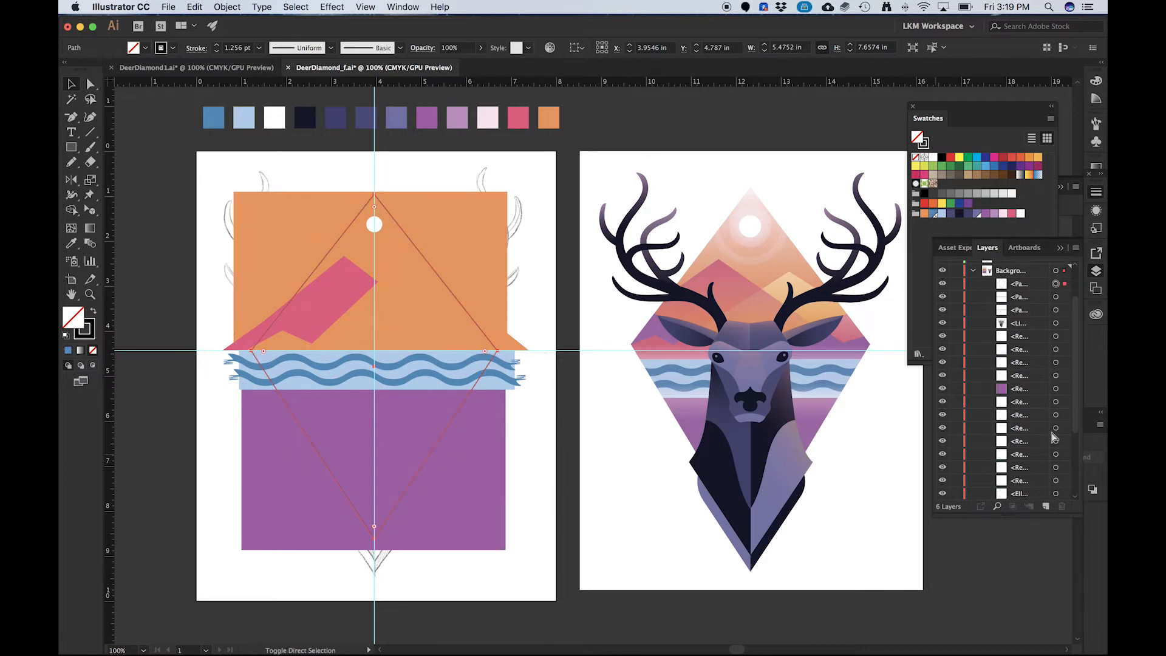
key(super+shift+bracketright)
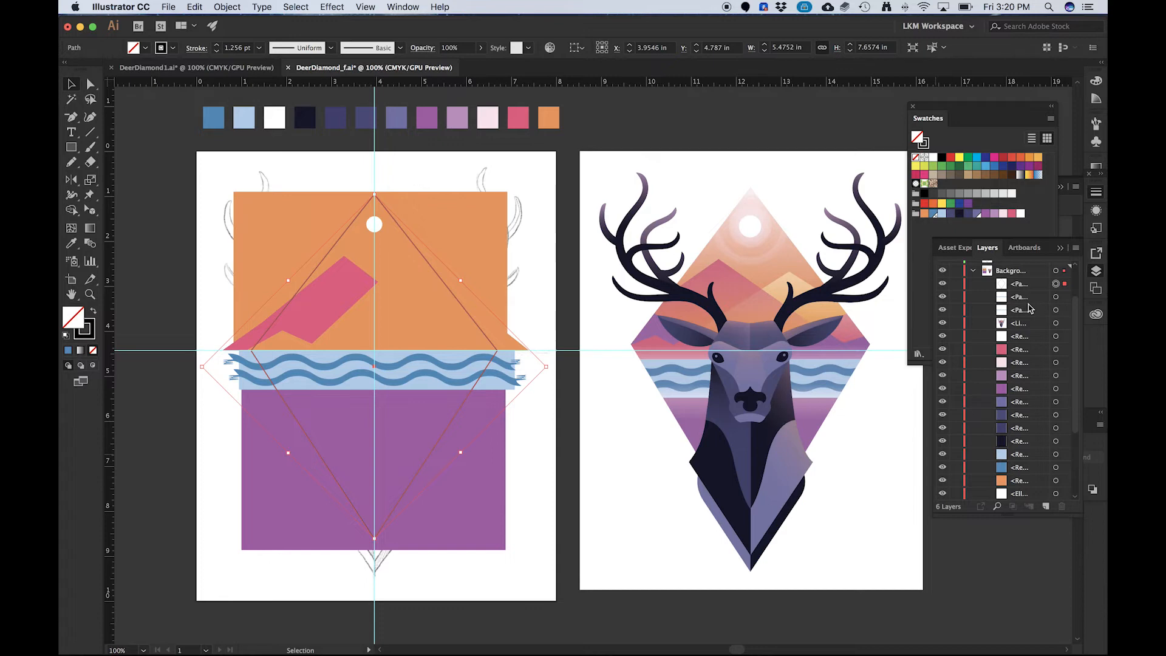
- Make a clipping mask on the Background Diamond layer so its topmost diamond outline clips the background shapes
click(1076, 251)
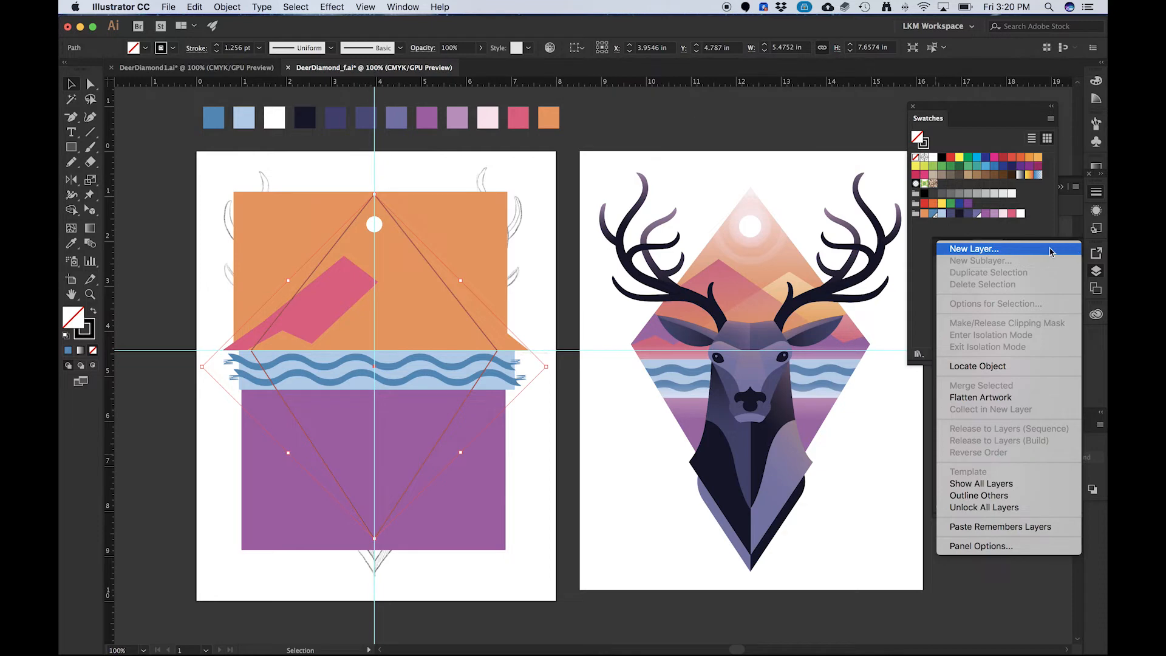
click(921, 279)
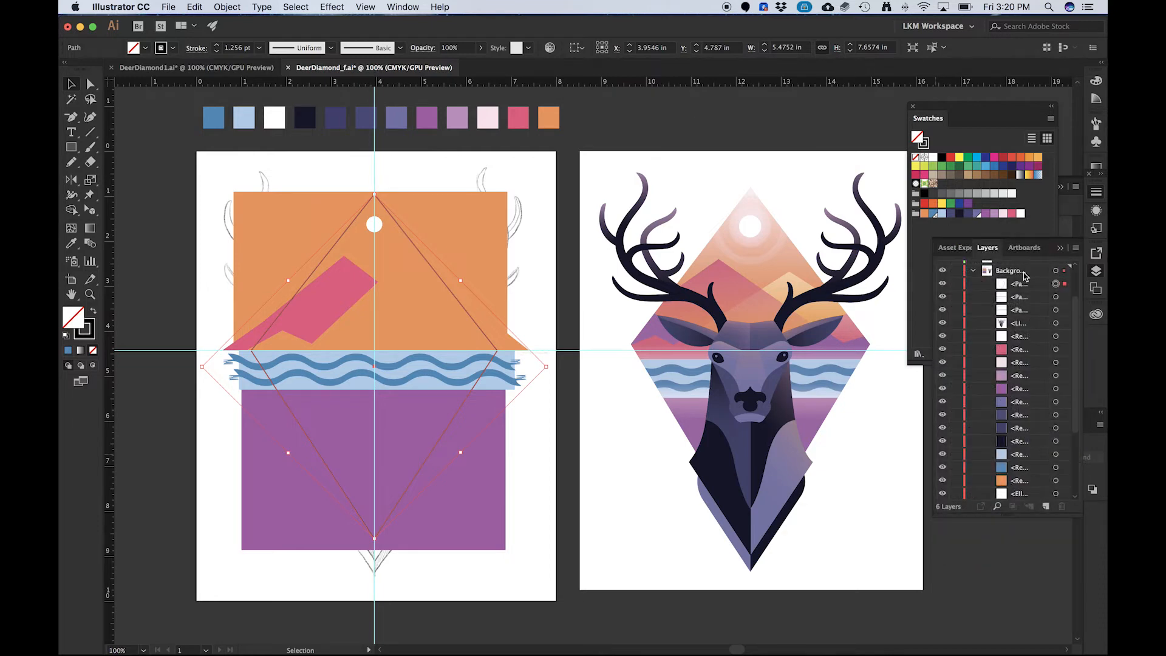
click(1021, 275)
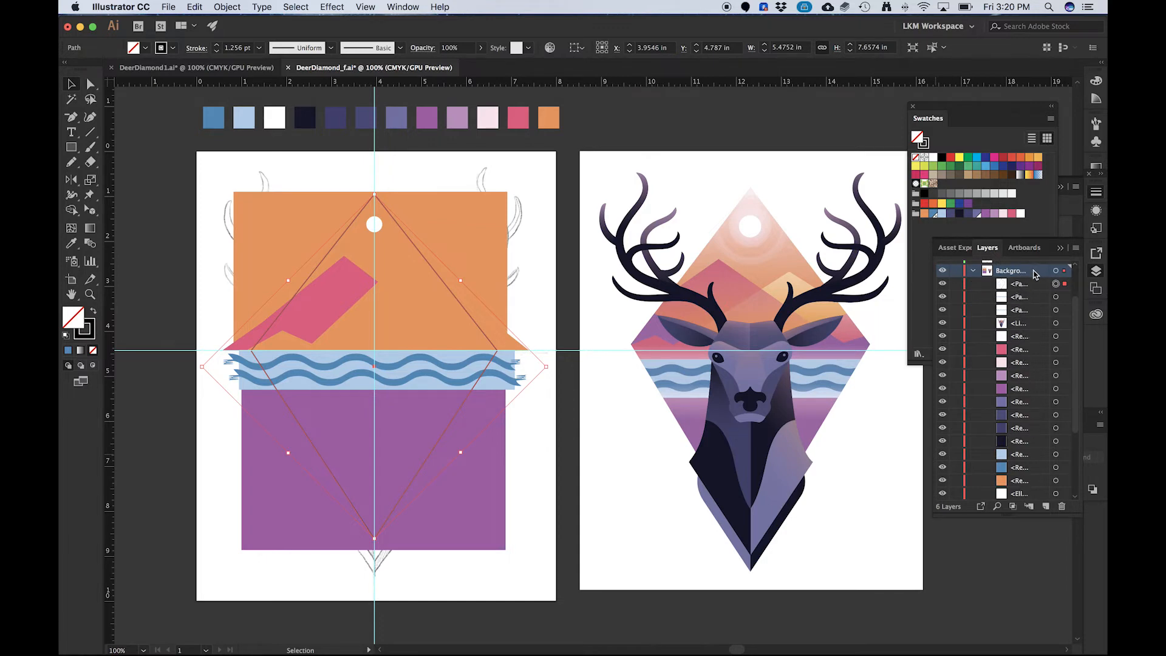
click(1075, 249)
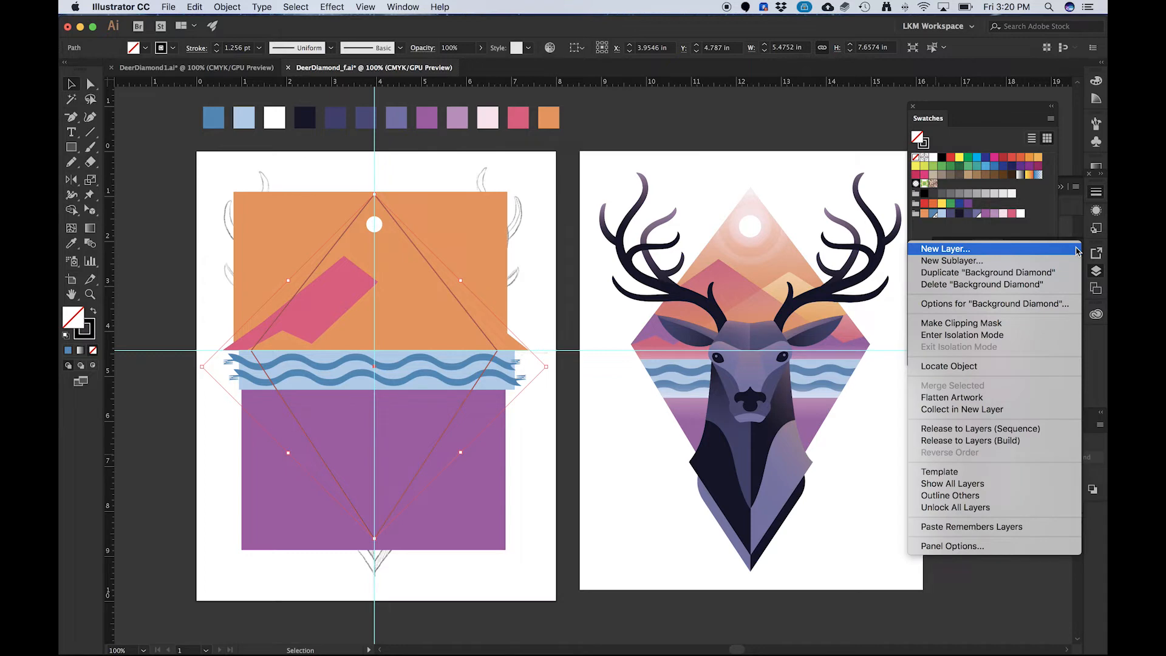
click(987, 324)
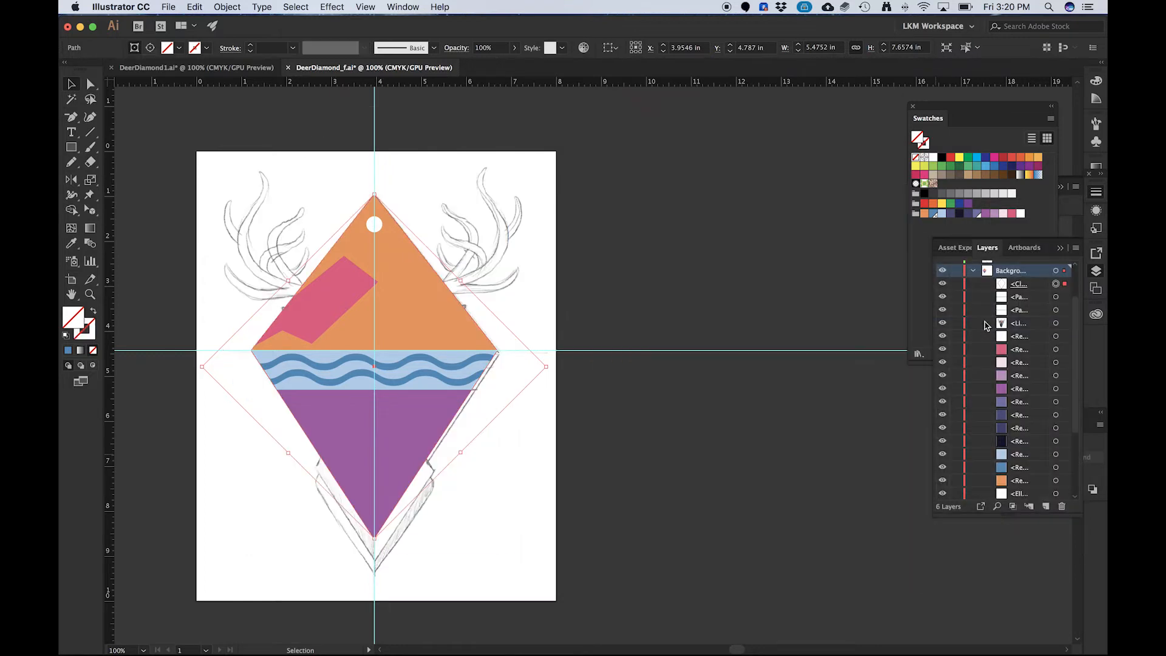
click(225, 301)
click(361, 299)
click(319, 297)
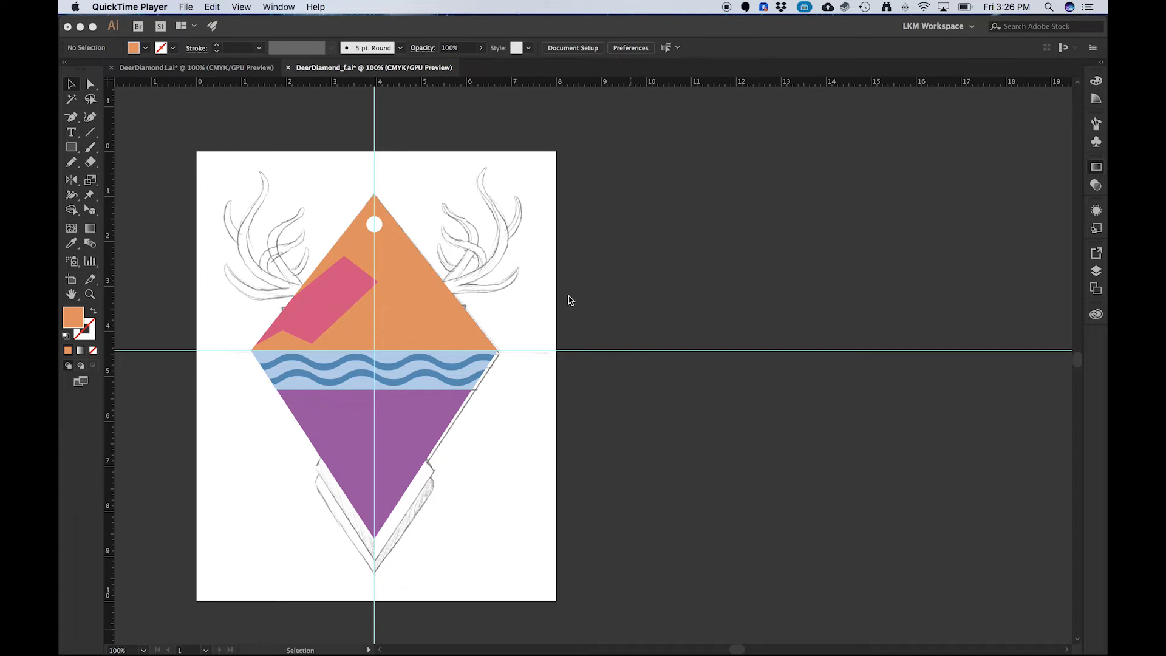
click(701, 309)
click(248, 72)
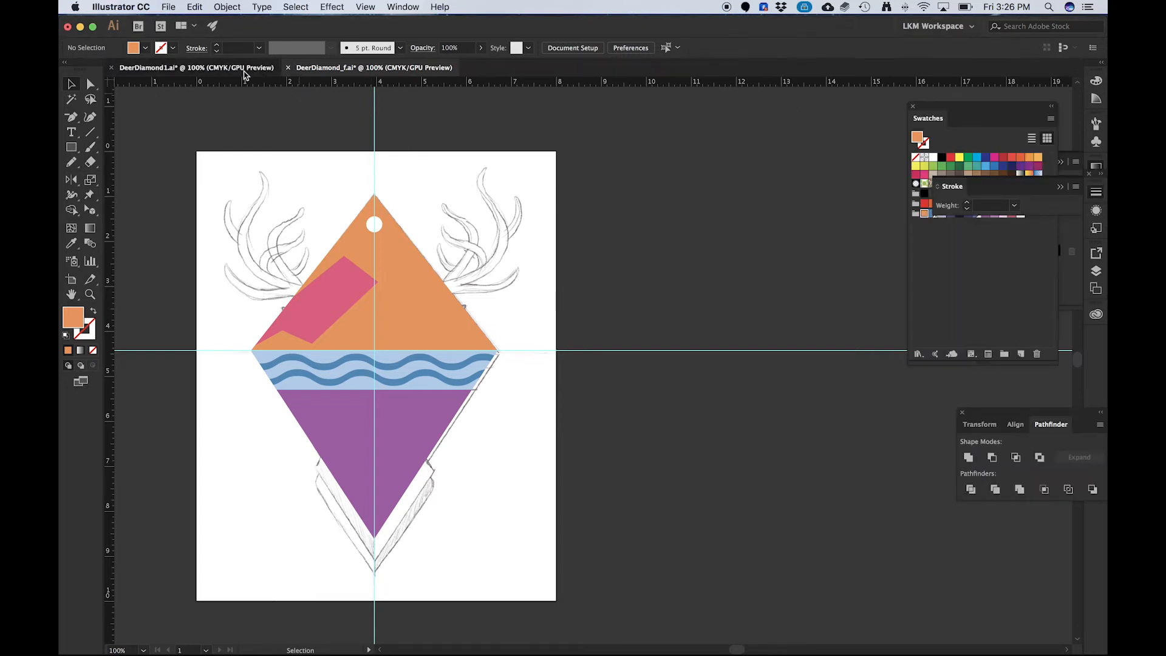
click(356, 67)
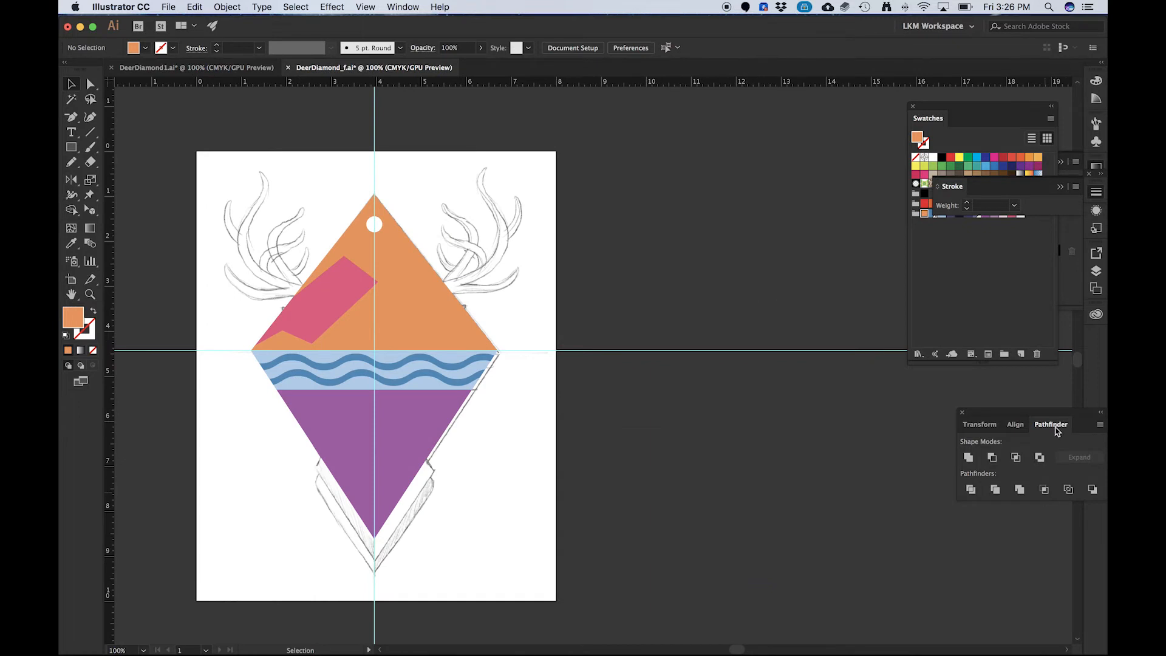
- Delete the linked reference image from the Background Diamond layer and make the Face layer active
click(1096, 271)
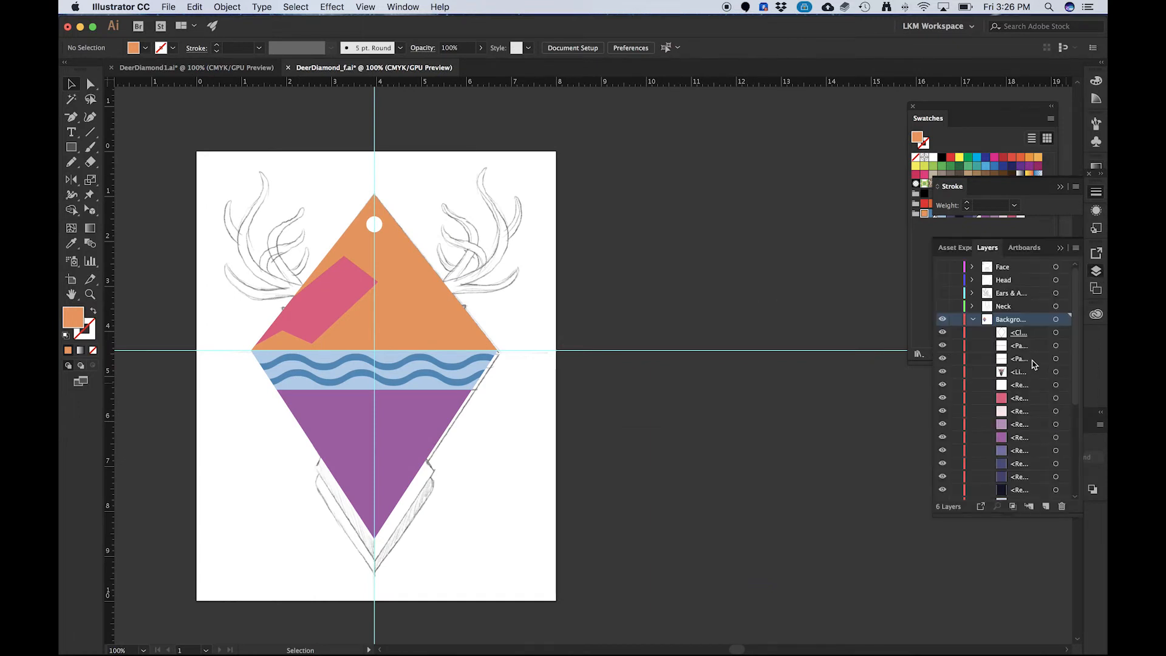
click(1056, 372)
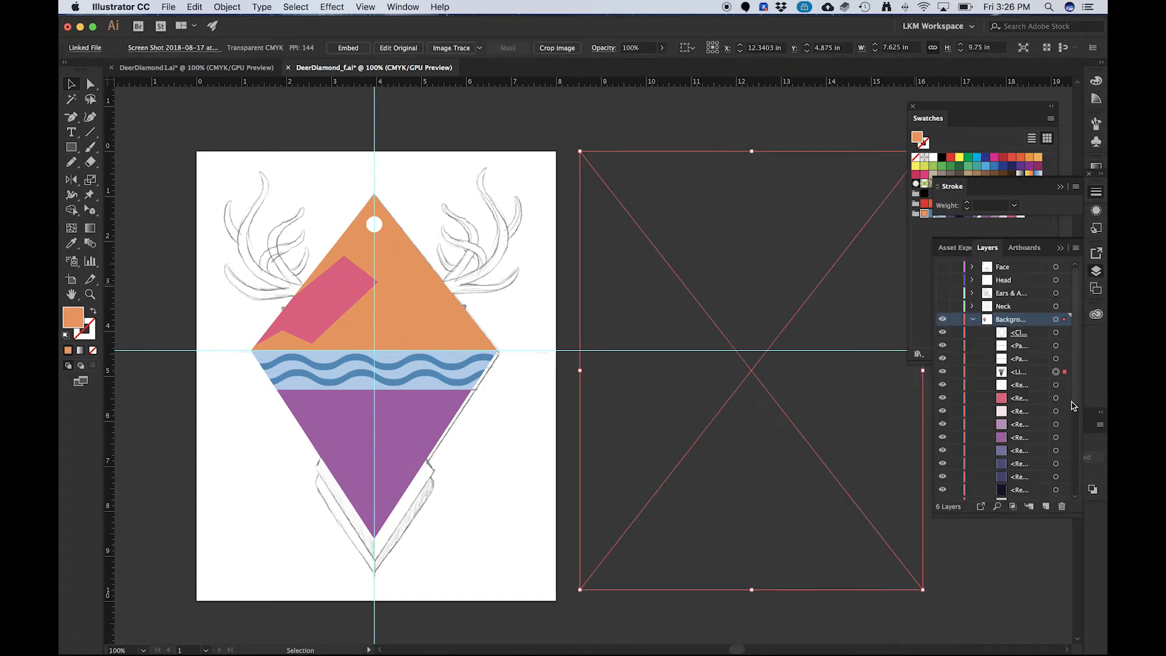
key(a)
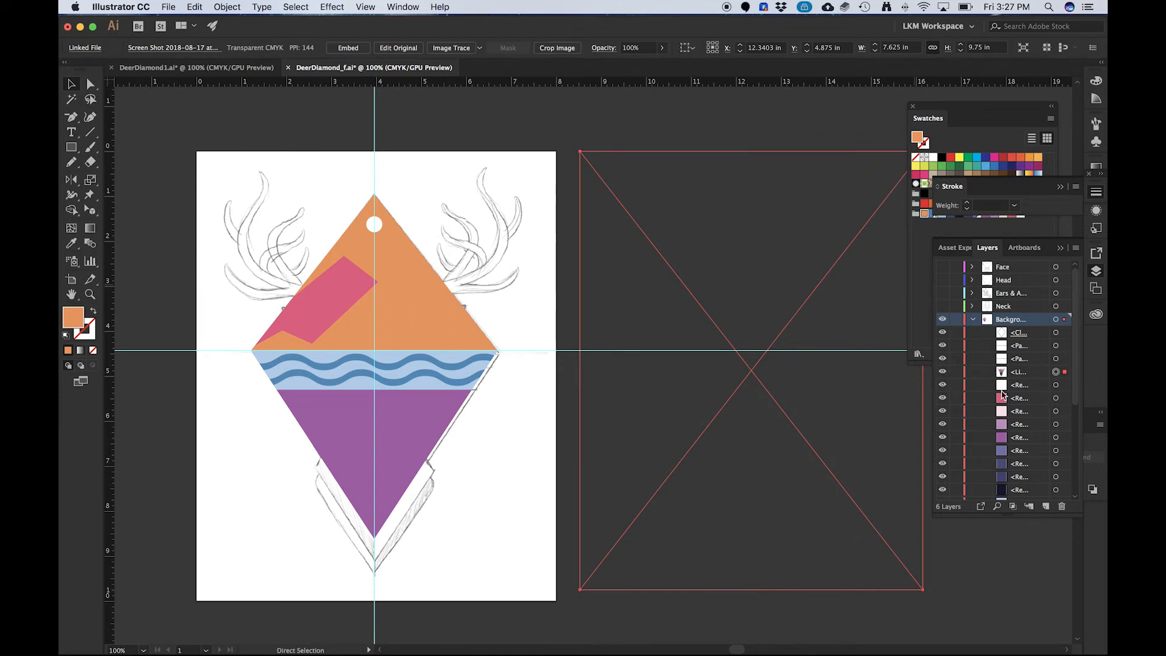
key(Delete)
key(v)
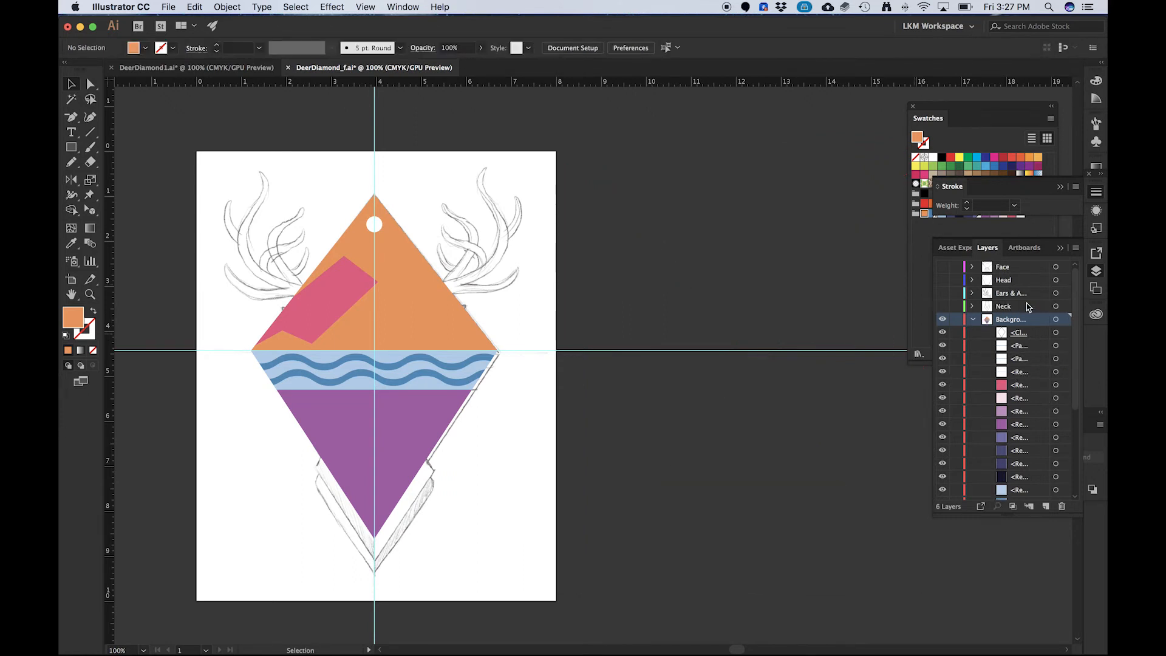
click(1027, 270)
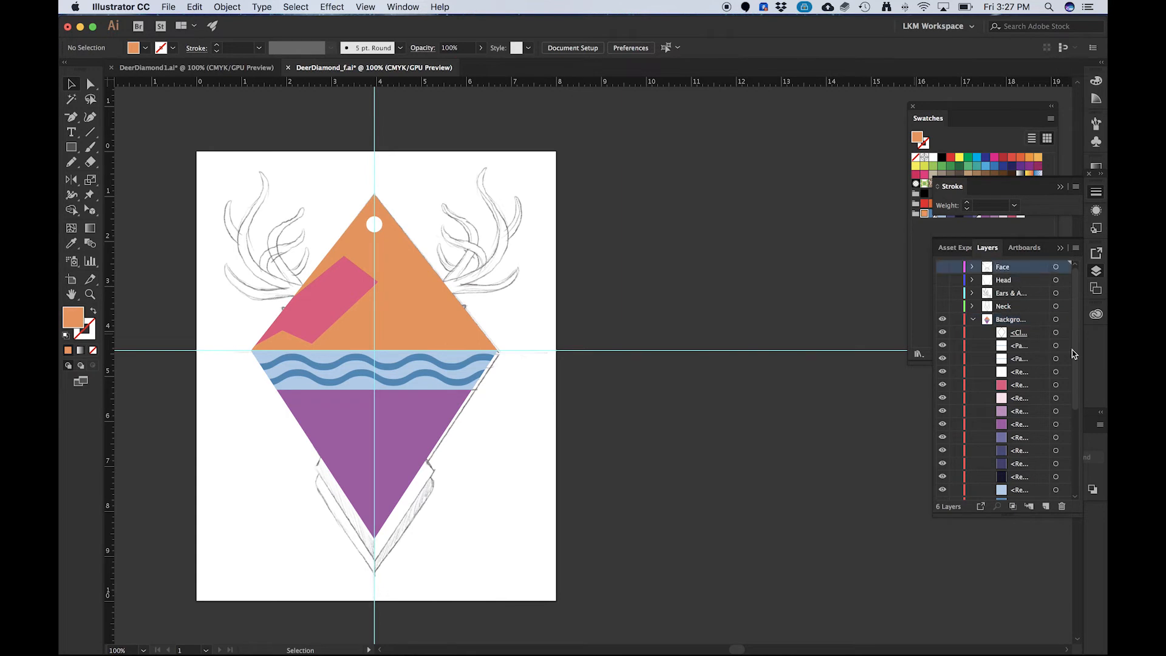
- Paste the finished deer artwork image onto a new layer above Face and place it beside the artboard as a reference
click(1046, 506)
key(ctrl+v)
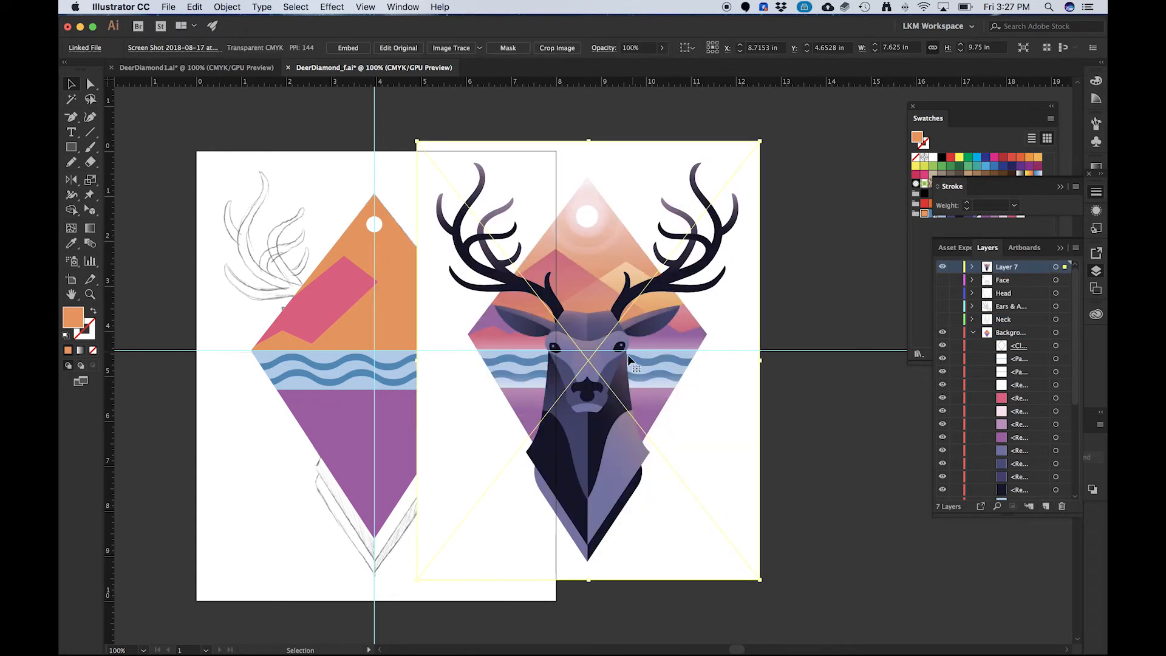
drag(627, 355, 796, 351)
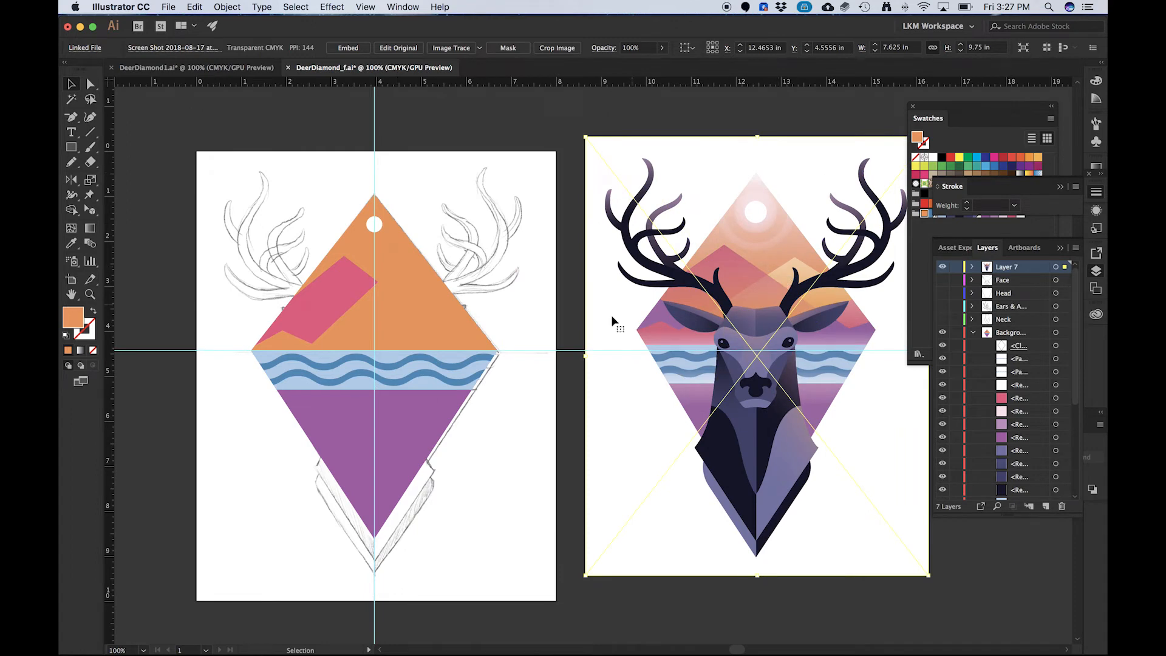
- Select the orange mountain shape and reset the LKM Workspace to its saved layout
click(419, 277)
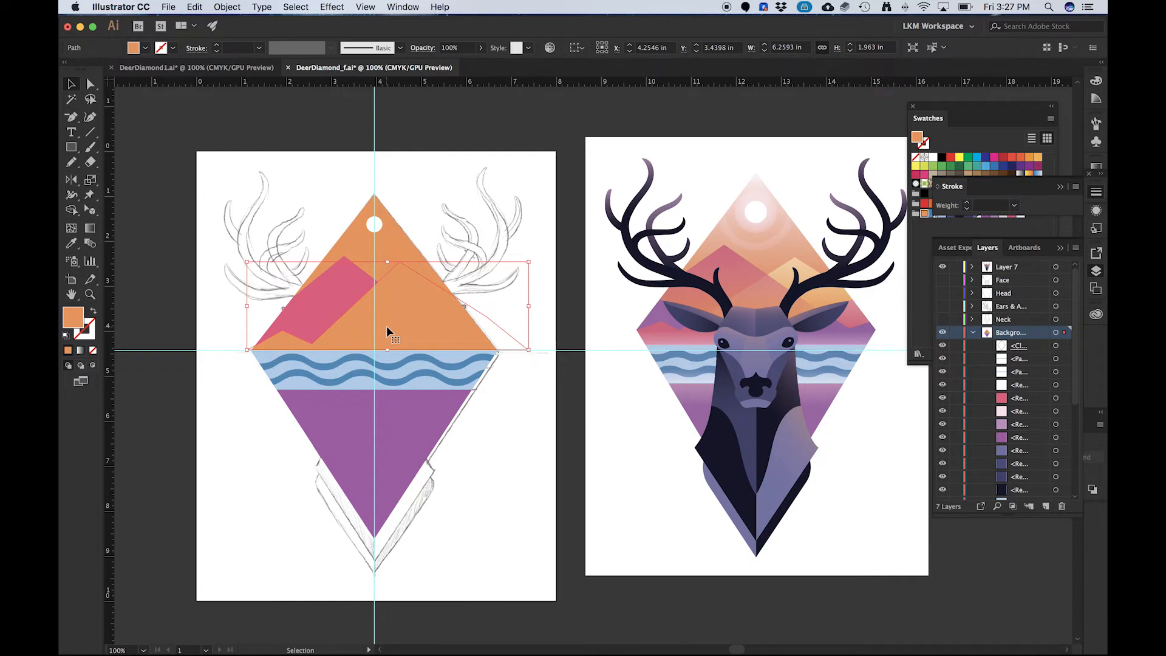
click(1098, 449)
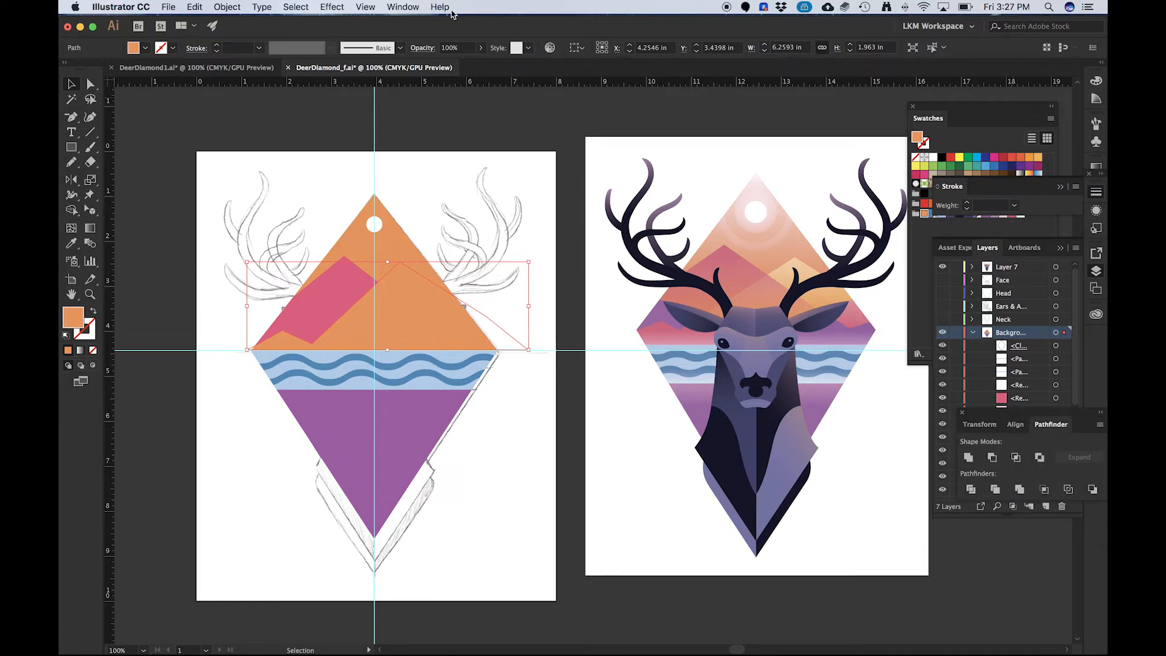
click(404, 5)
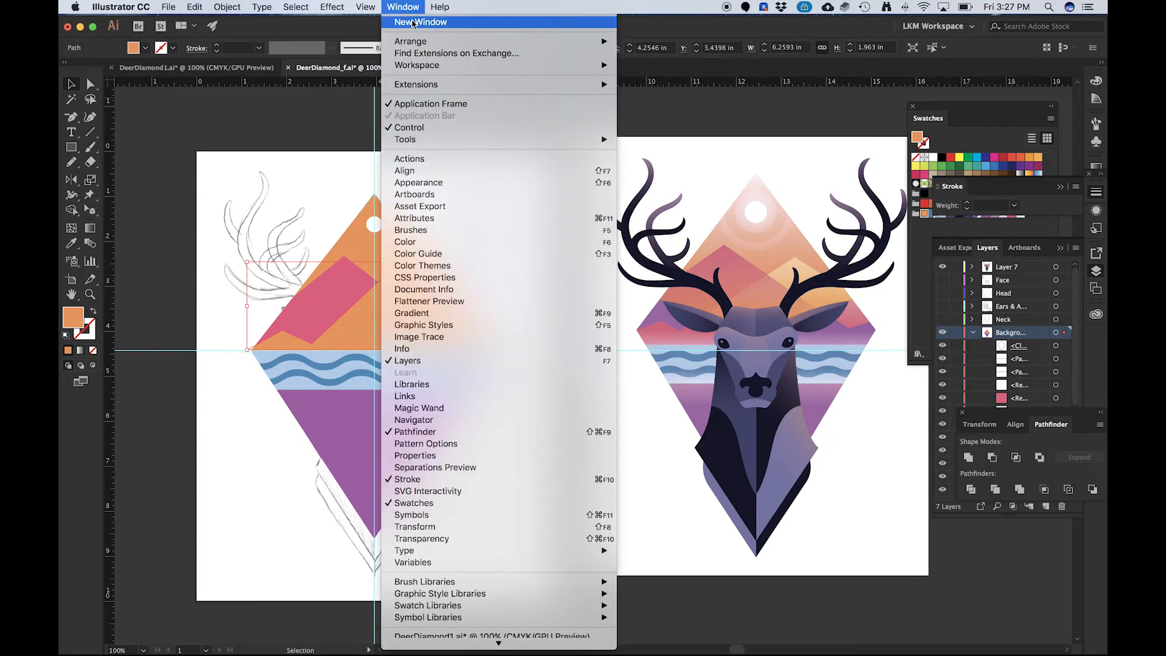
click(420, 539)
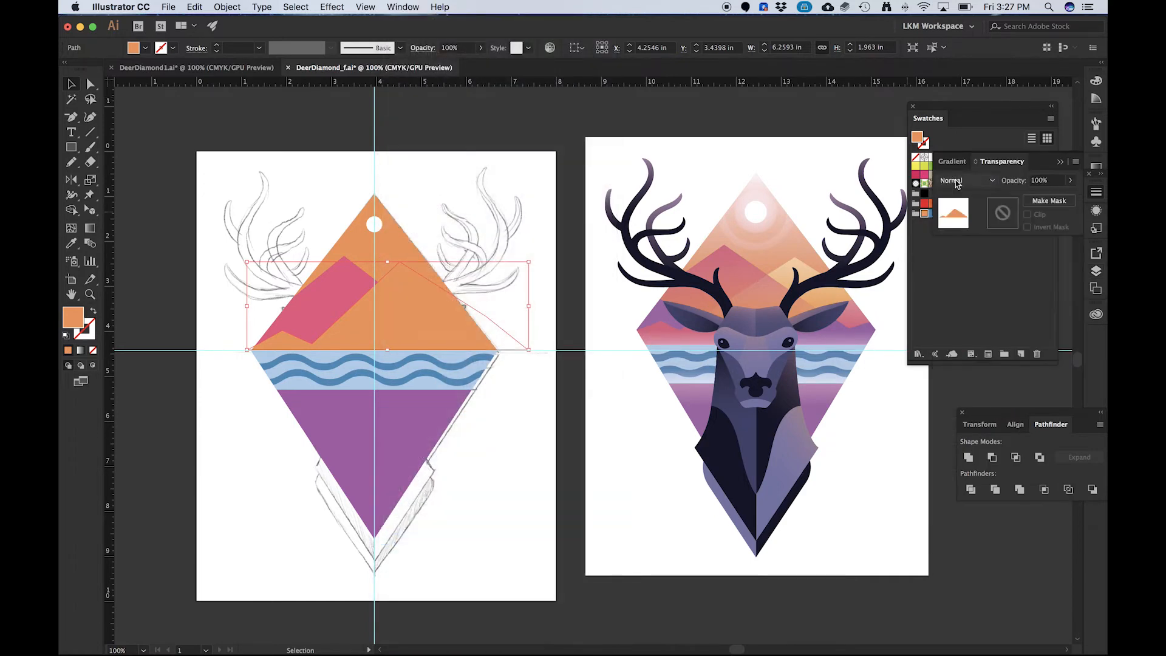
click(1014, 156)
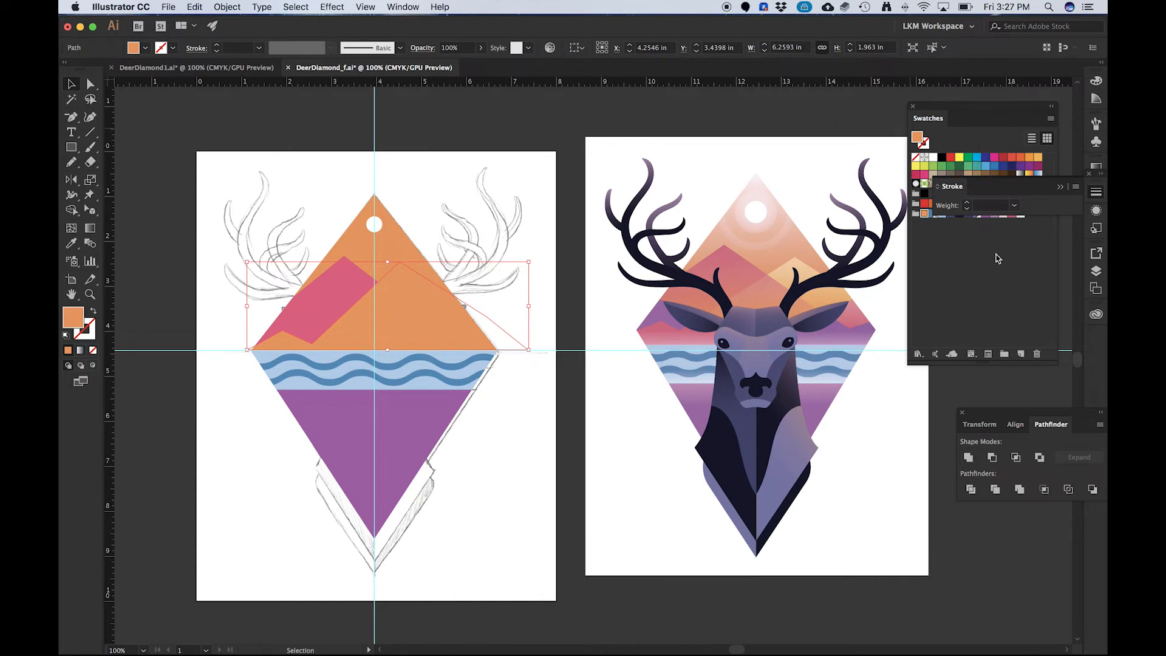
click(403, 6)
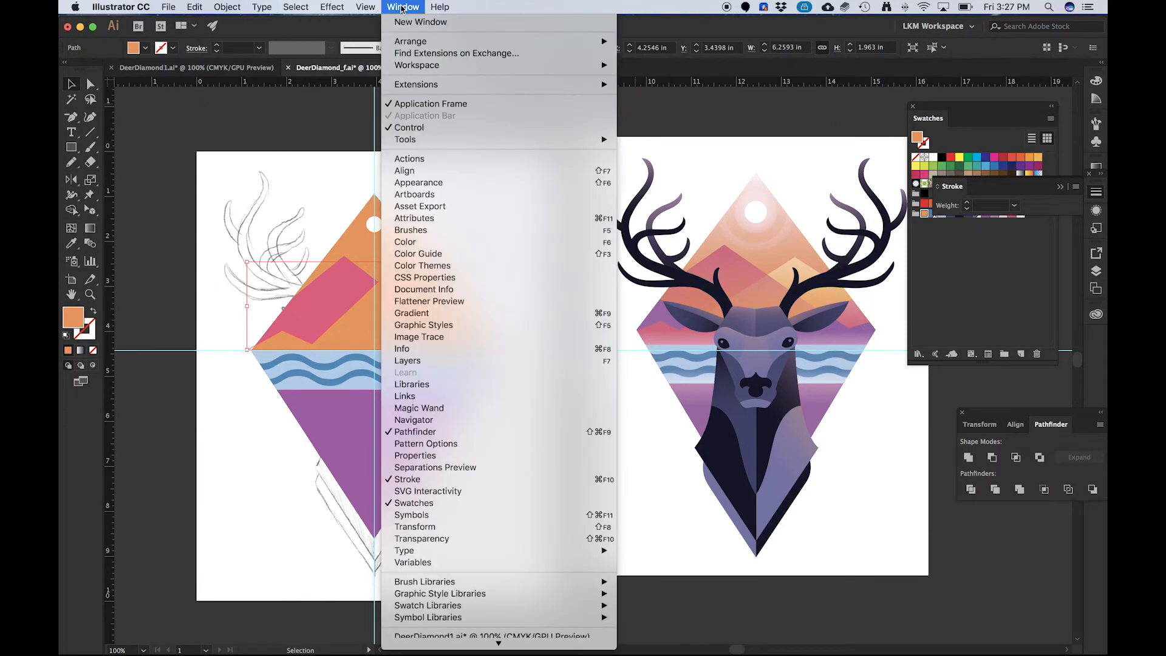
mouse_move(420, 84)
mouse_move(444, 68)
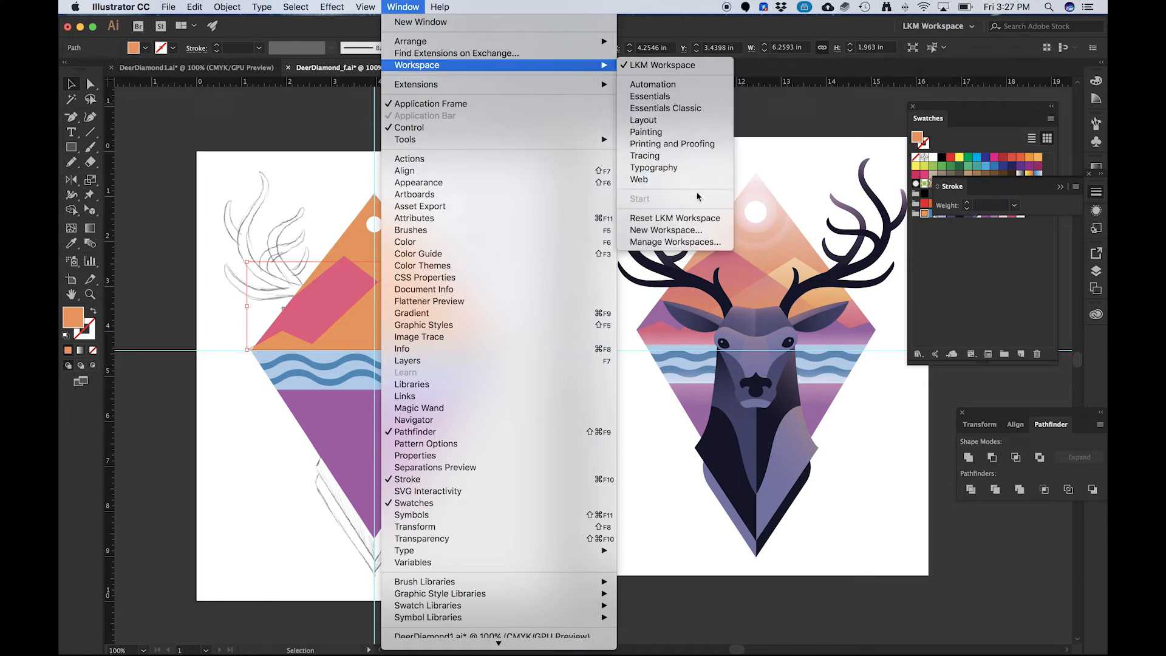
click(684, 222)
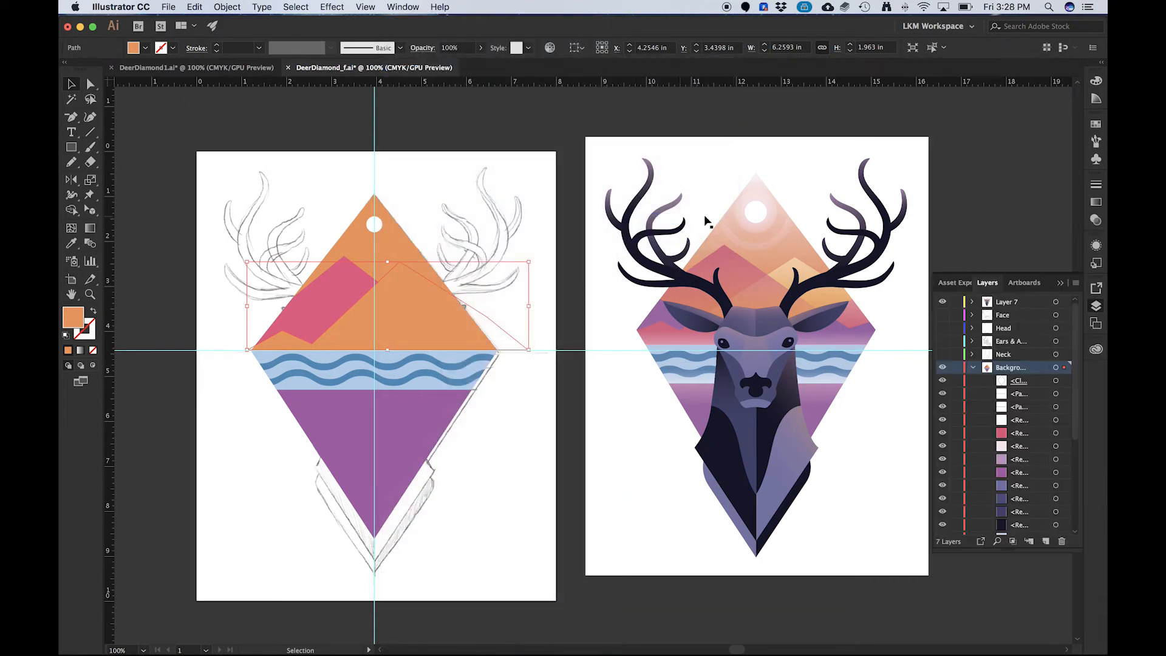
- Duplicate the orange mountain's fill in its appearance attributes
click(1096, 220)
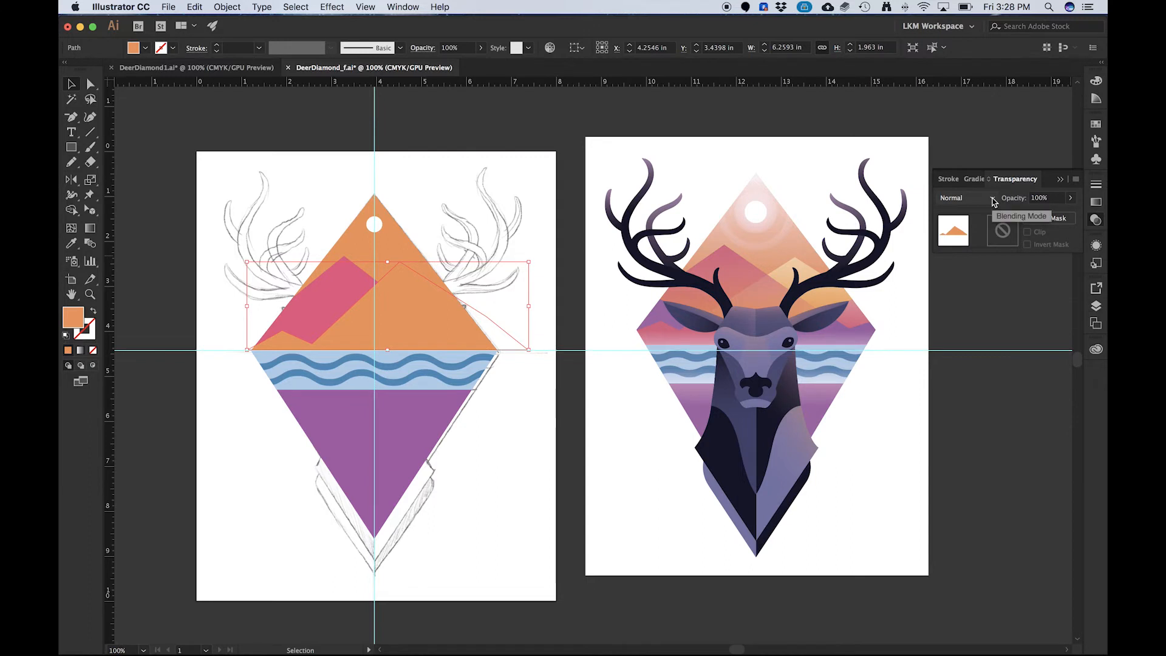
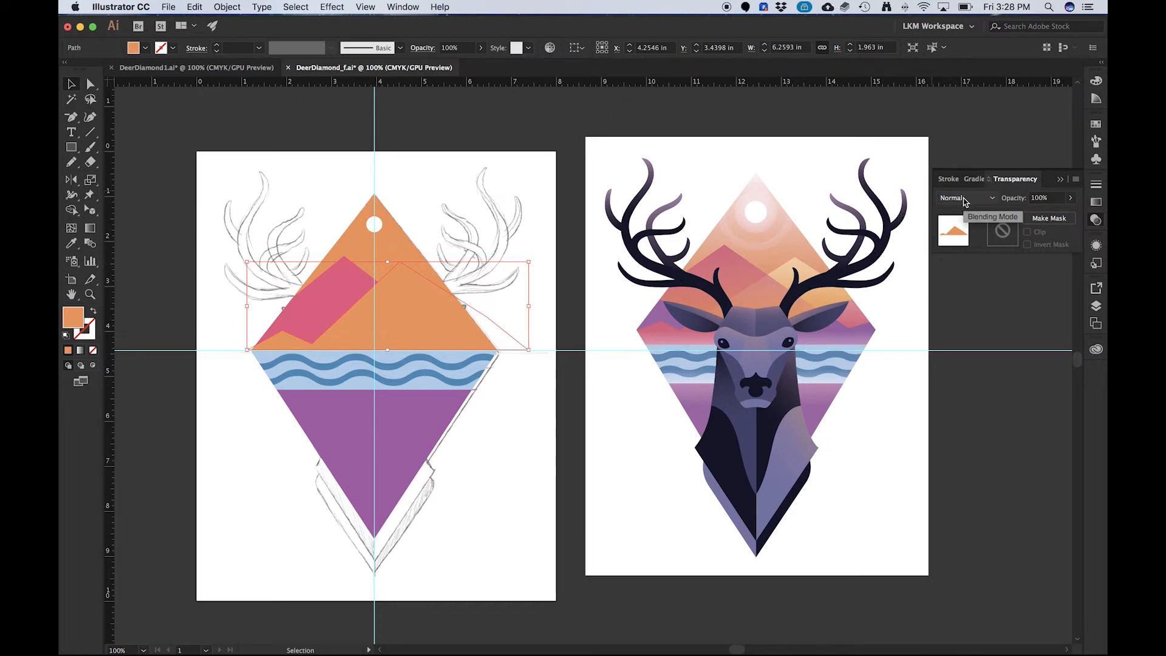
click(1097, 247)
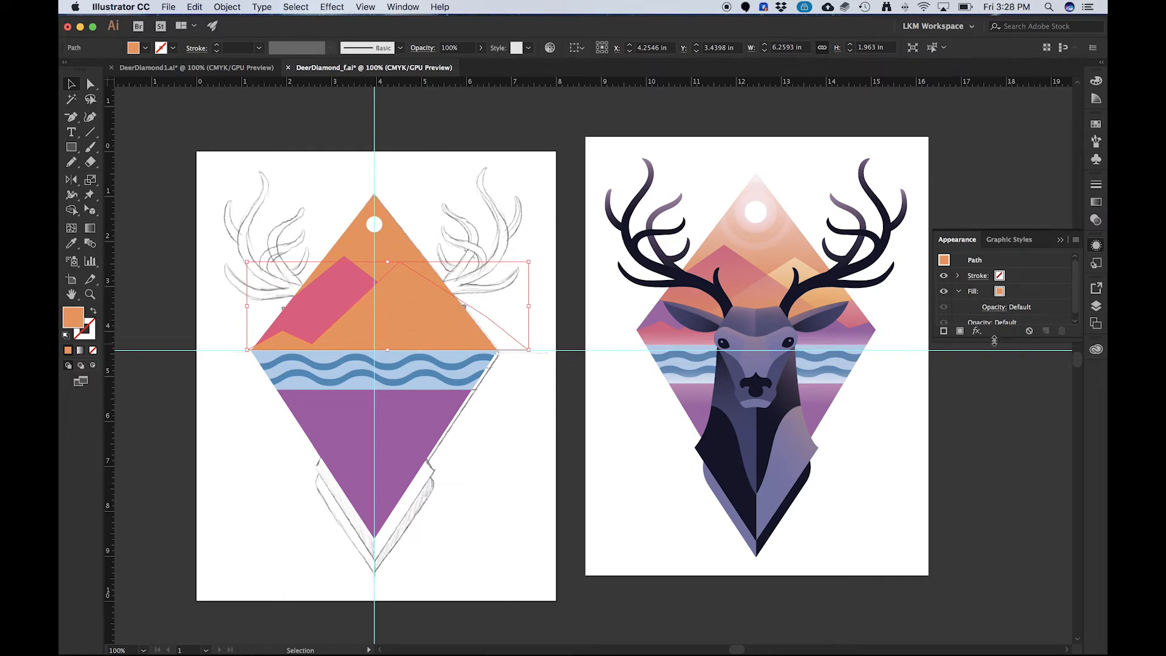
drag(996, 338, 992, 443)
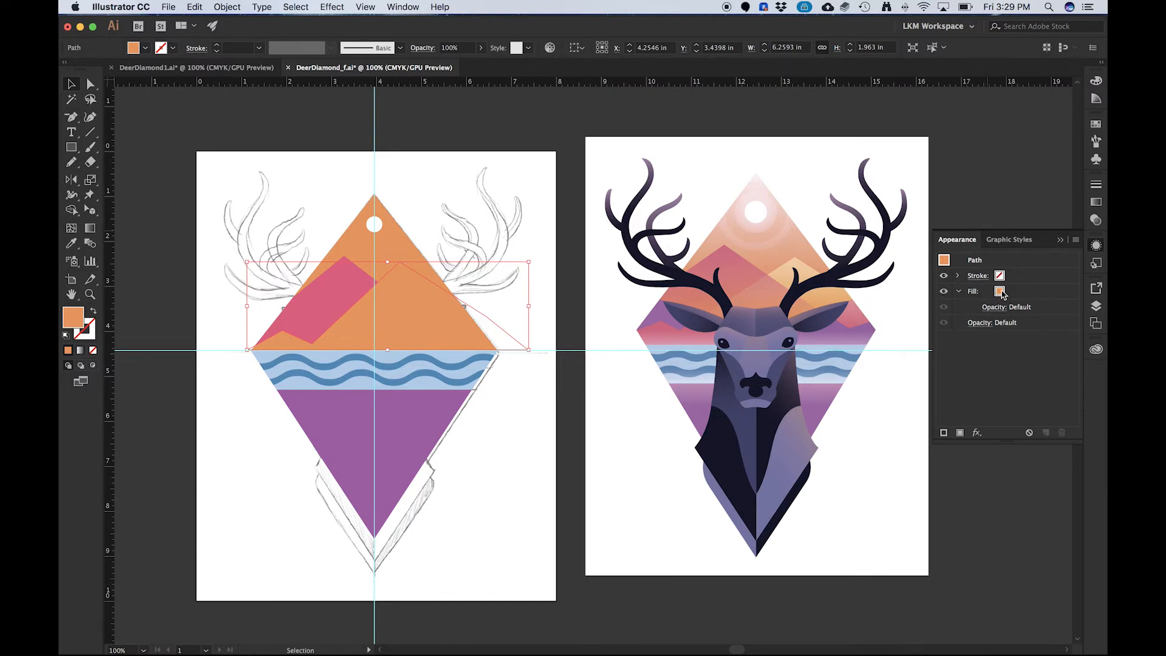
click(976, 296)
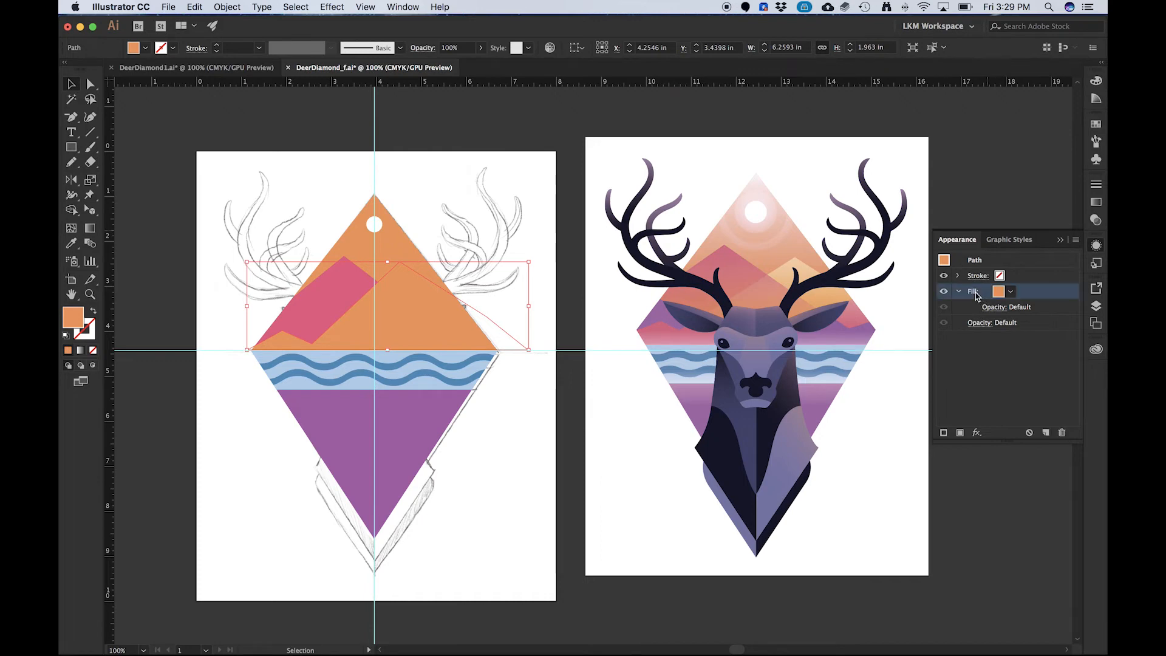
click(1046, 433)
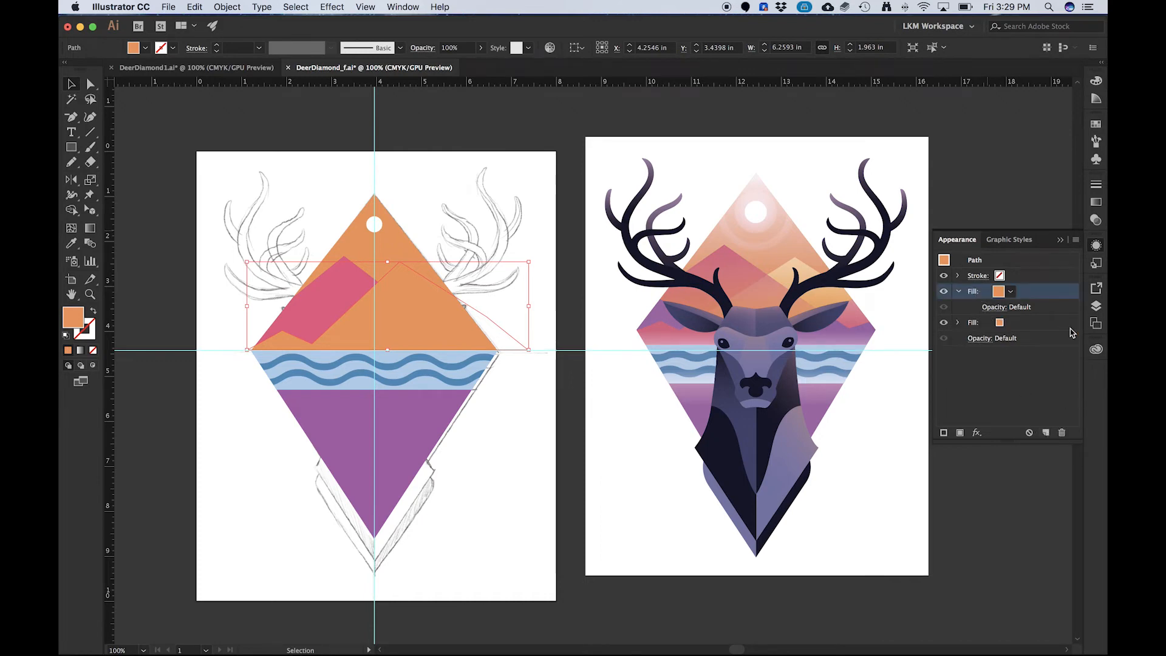
- Make the upper of the mountain's two fills active and expand the lower fill's attributes
click(1044, 323)
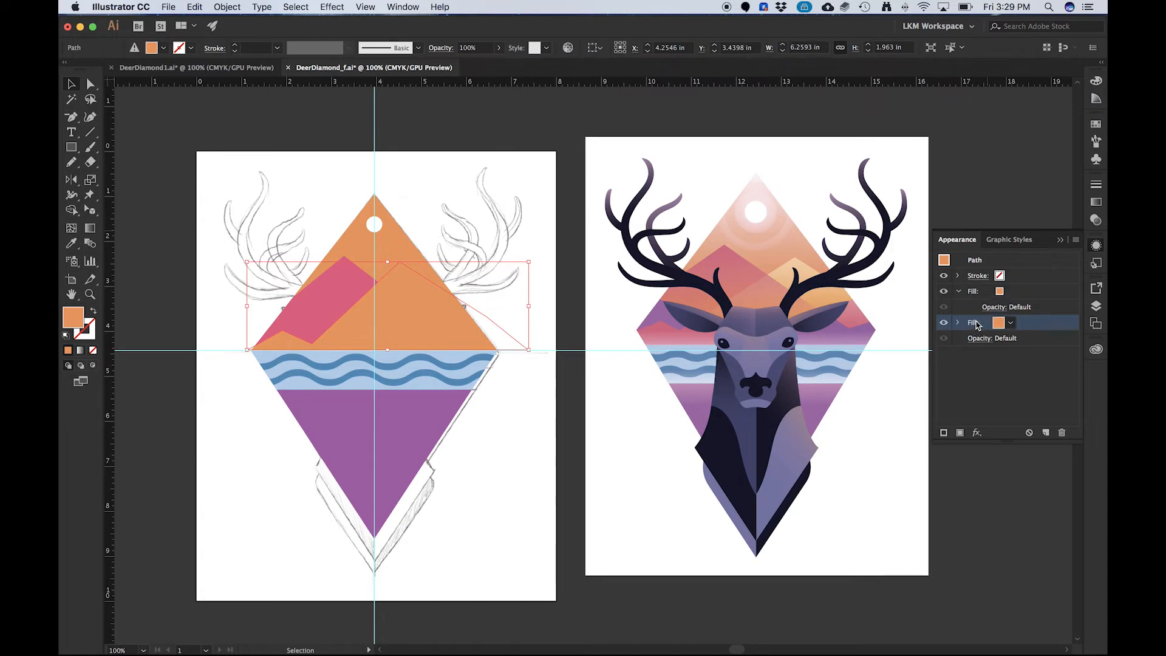
click(984, 297)
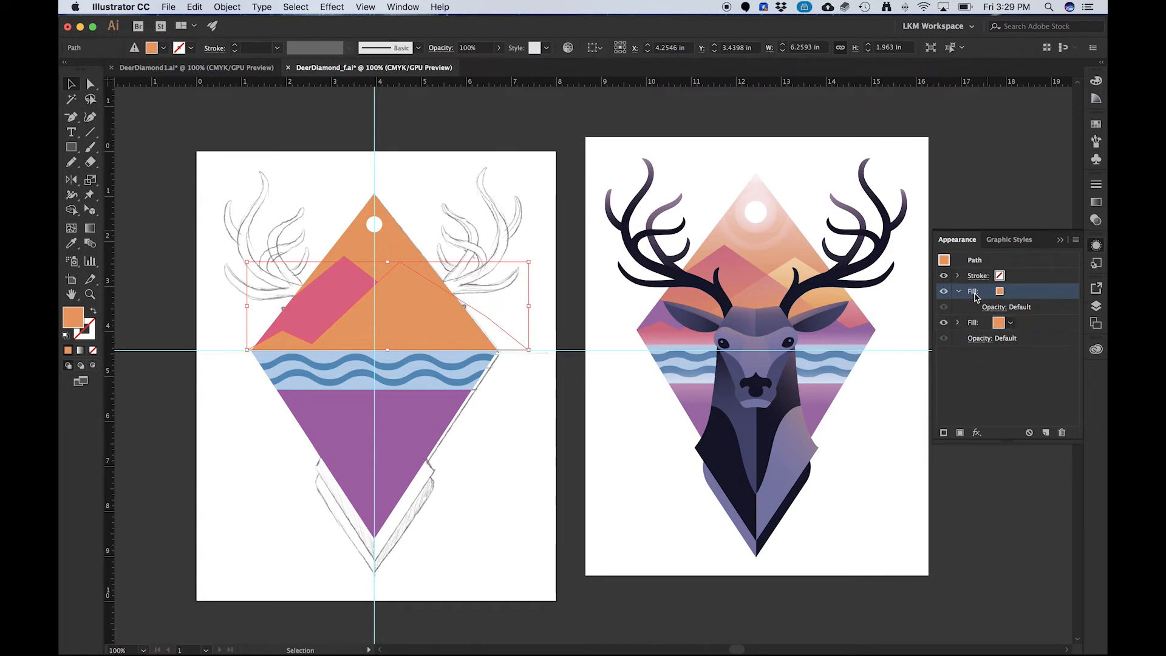
click(959, 324)
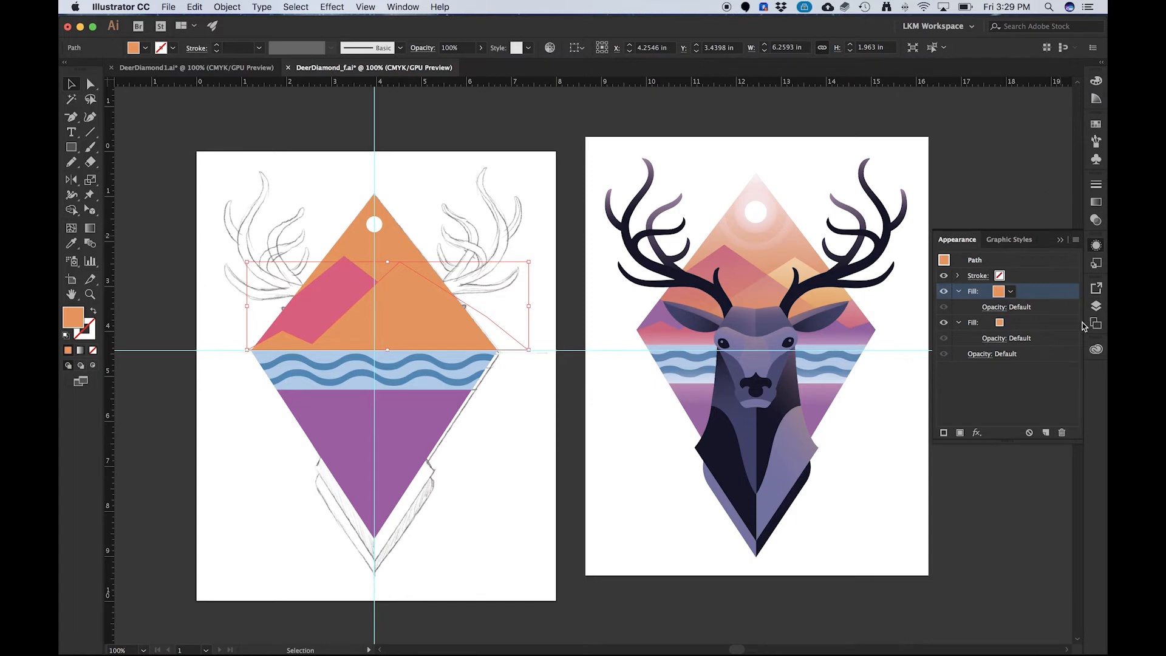
- Detach the gradient and swatch controls from the dock and float them over the reference artwork
click(1094, 205)
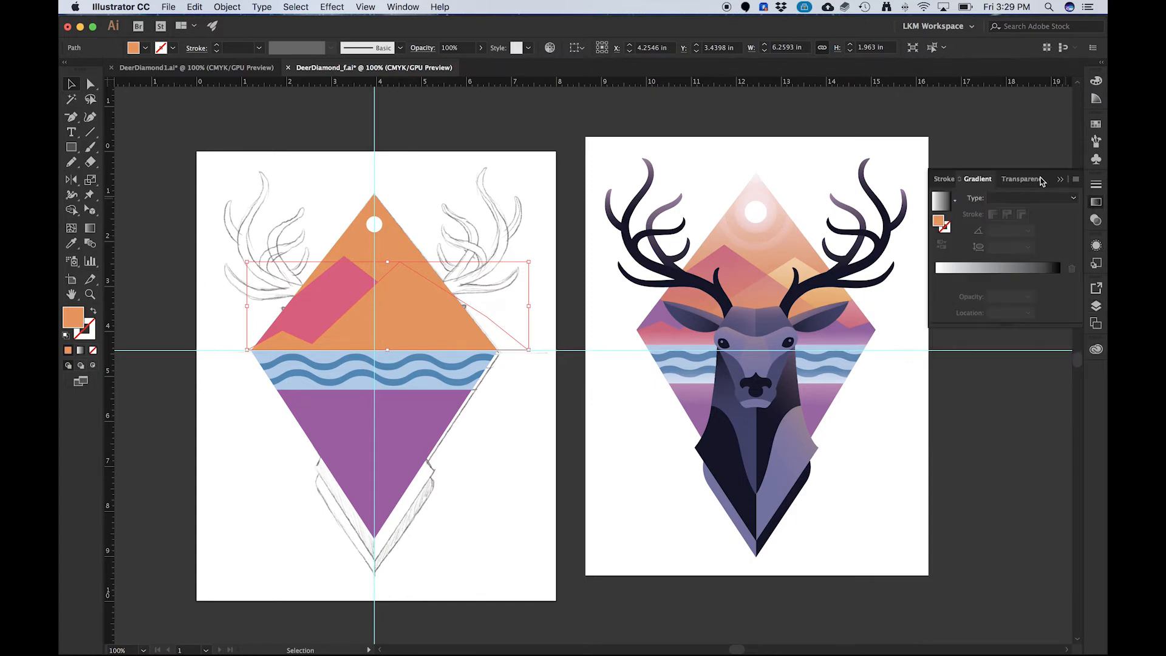
mouse_move(970, 177)
mouse_down()
mouse_move(875, 104)
mouse_move(911, 108)
mouse_move(803, 126)
mouse_up()
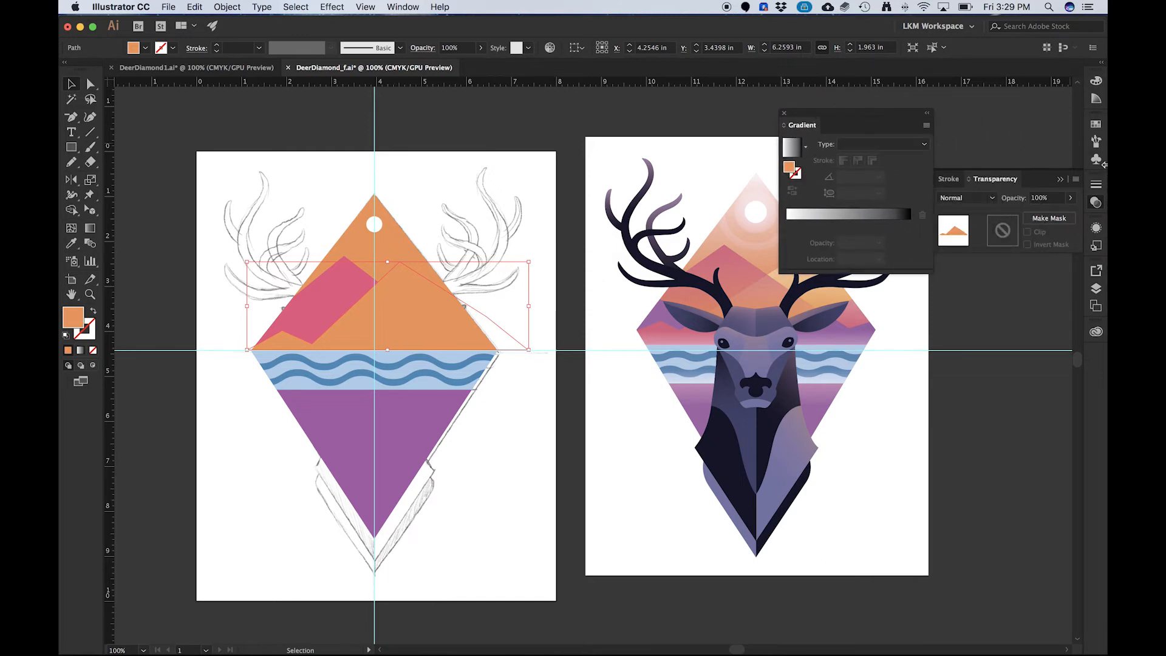
click(1096, 124)
mouse_move(955, 119)
mouse_down()
mouse_move(762, 121)
mouse_move(637, 101)
mouse_move(671, 107)
mouse_up()
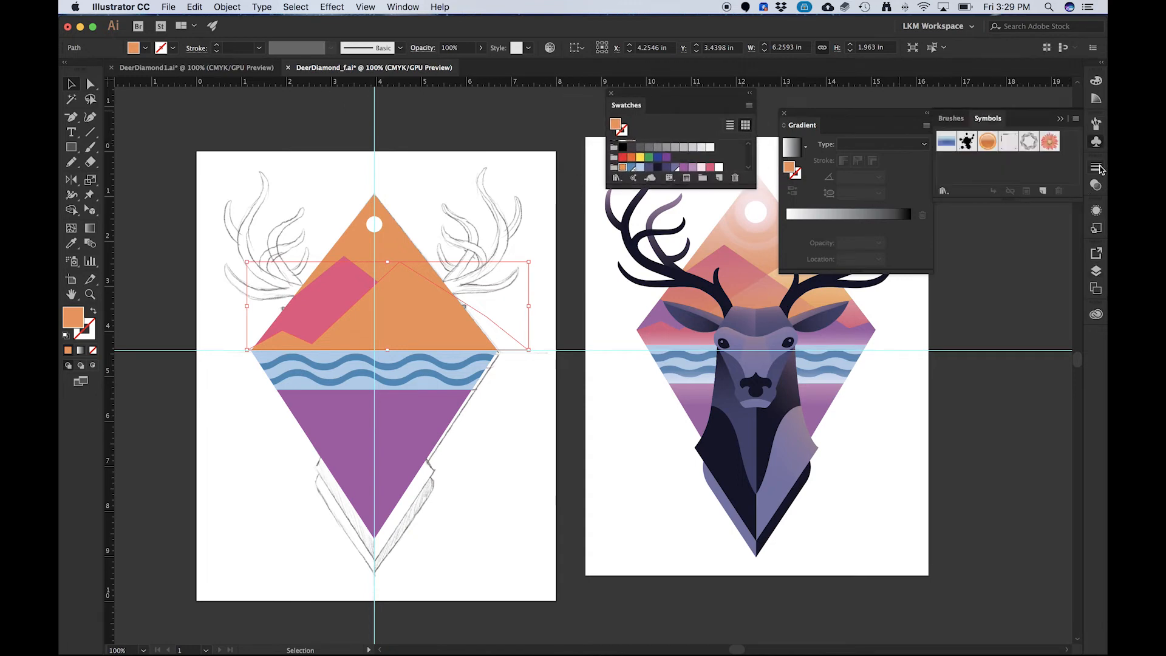
- Detach the appearance controls as well and group them closely with the floating gradient and swatch controls
click(1098, 185)
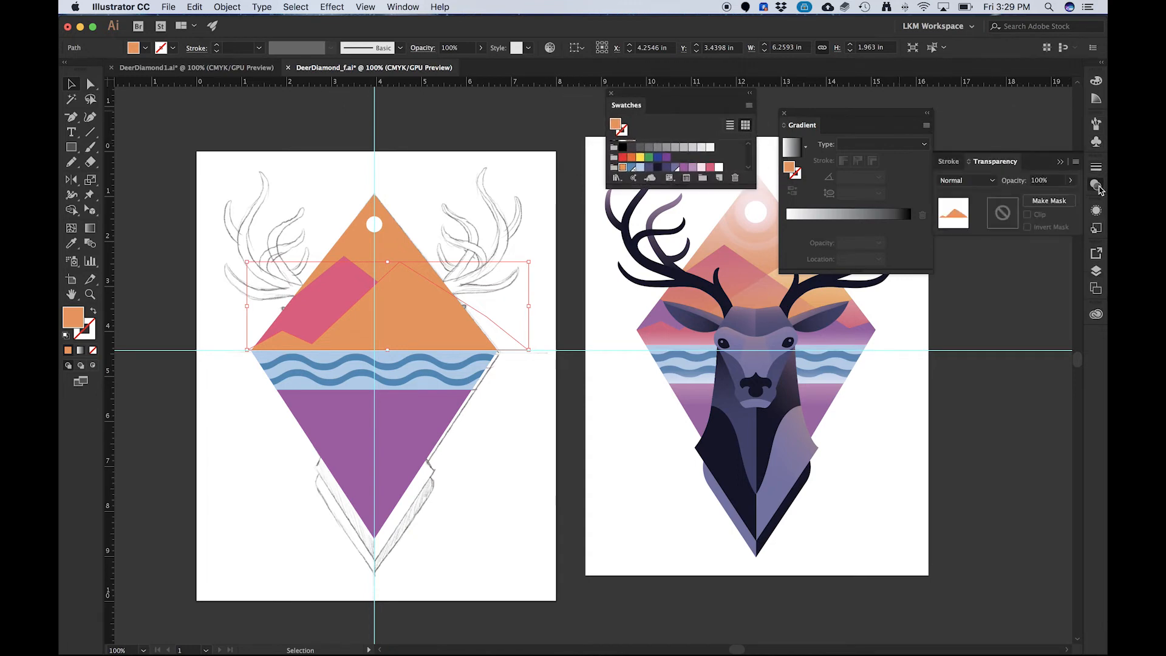
click(1097, 271)
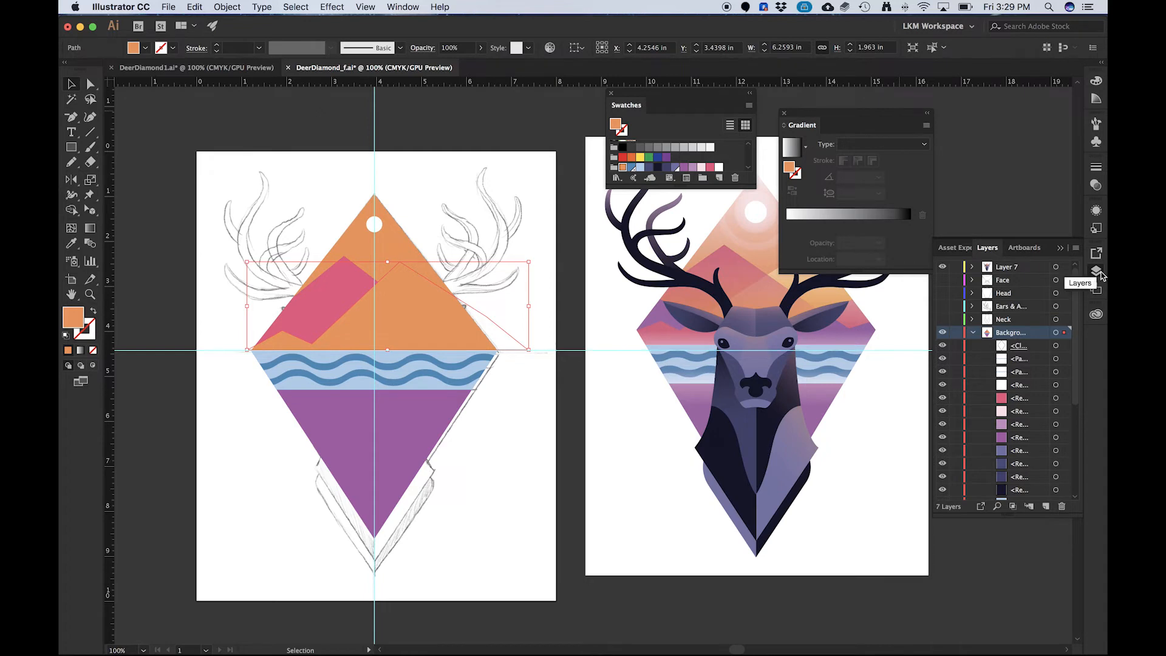
click(1097, 212)
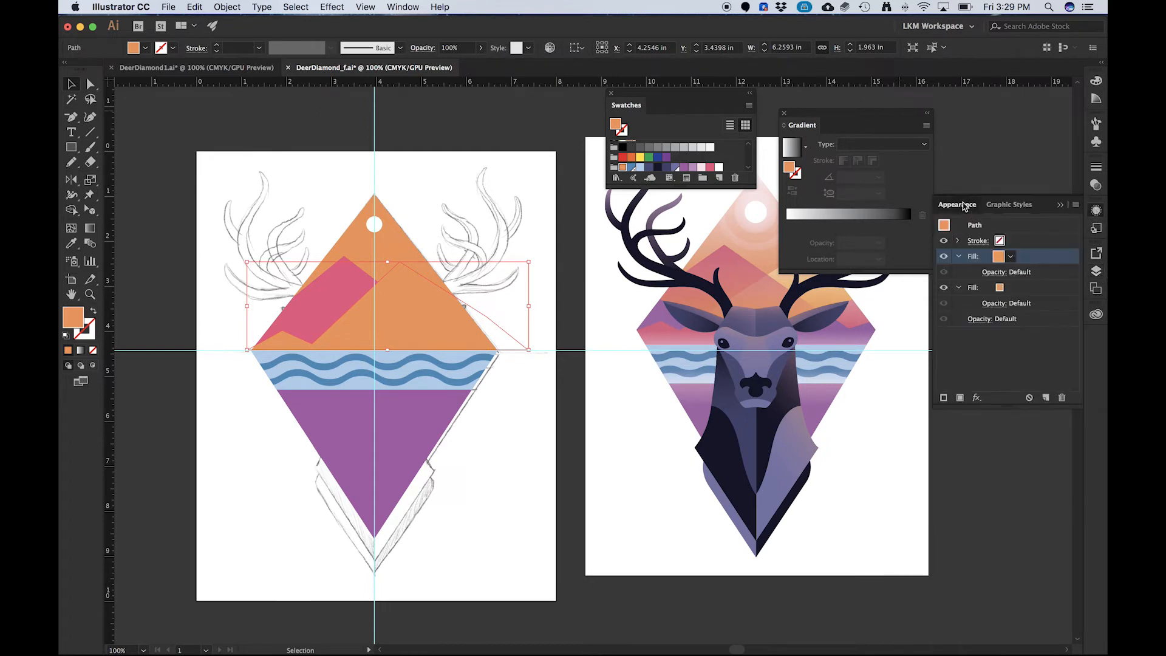
click(959, 205)
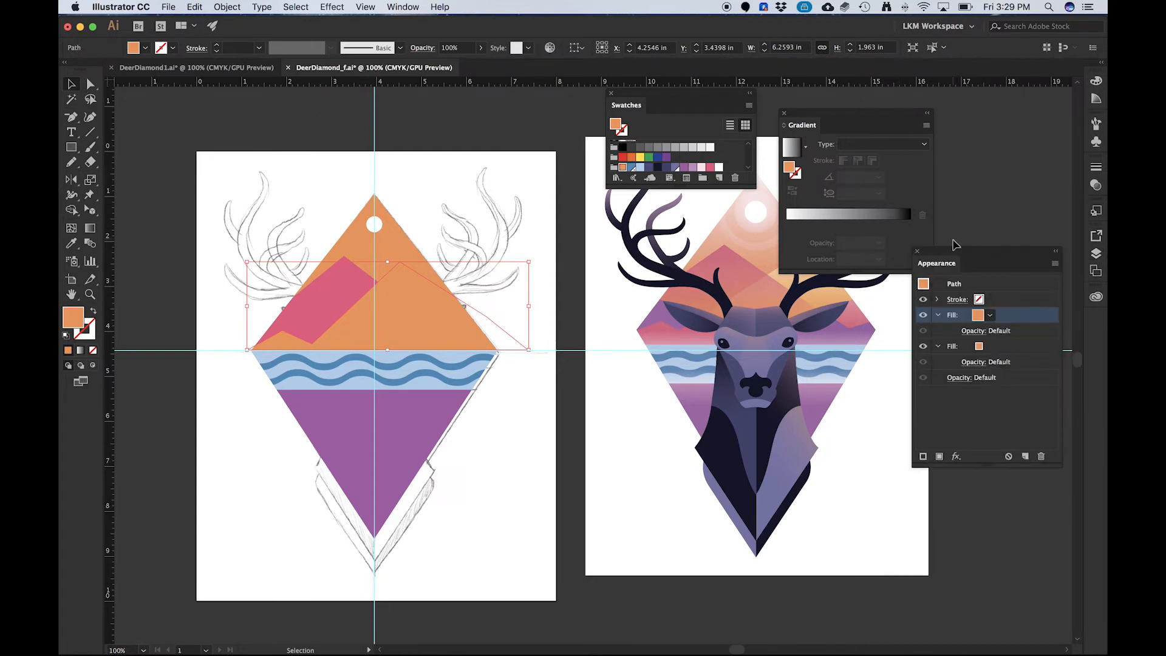
drag(954, 246, 951, 303)
drag(871, 118, 995, 112)
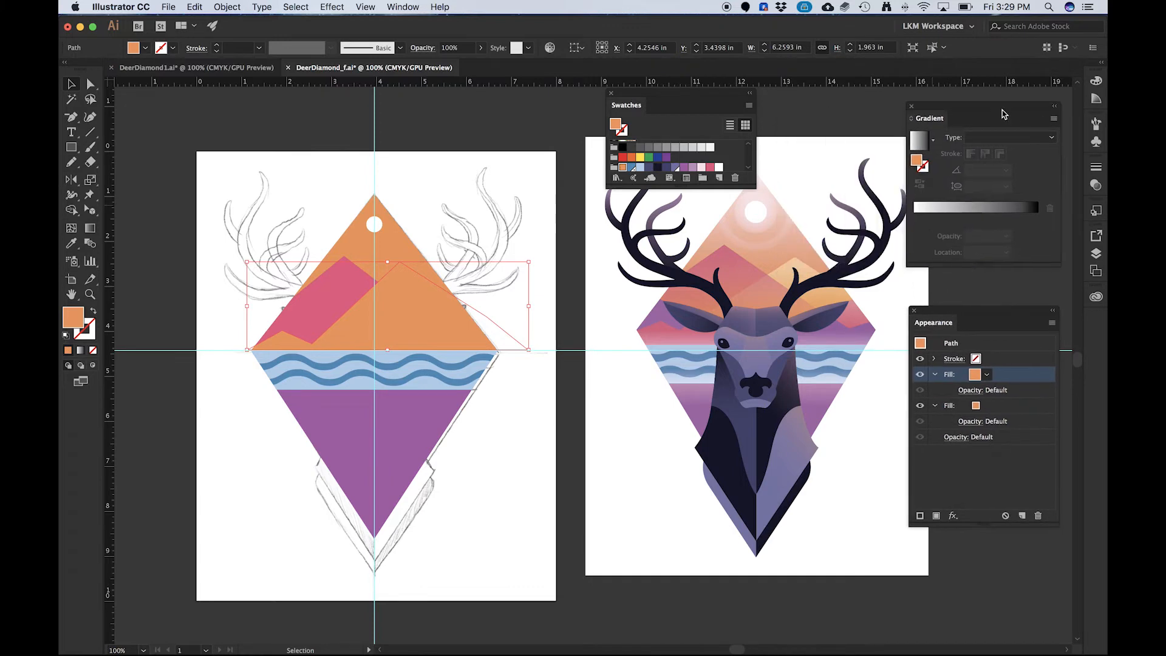
drag(704, 96, 832, 109)
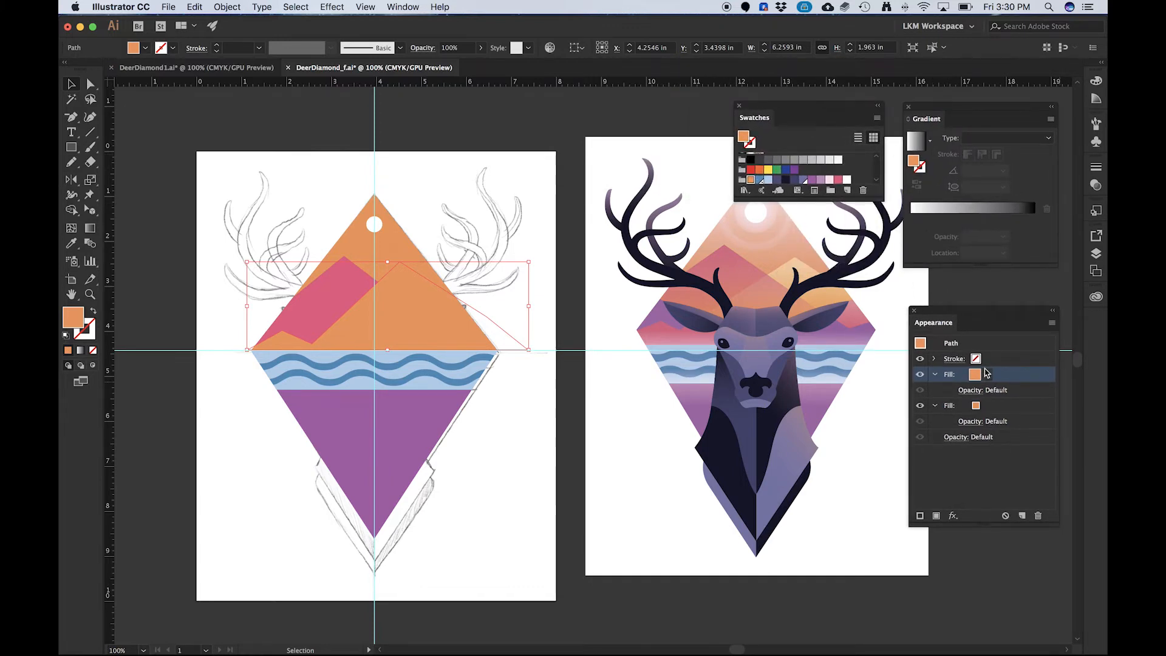
- Apply a linear gradient to the mountain's upper fill and set both of its colour stops to the orange swatch
click(982, 210)
click(983, 210)
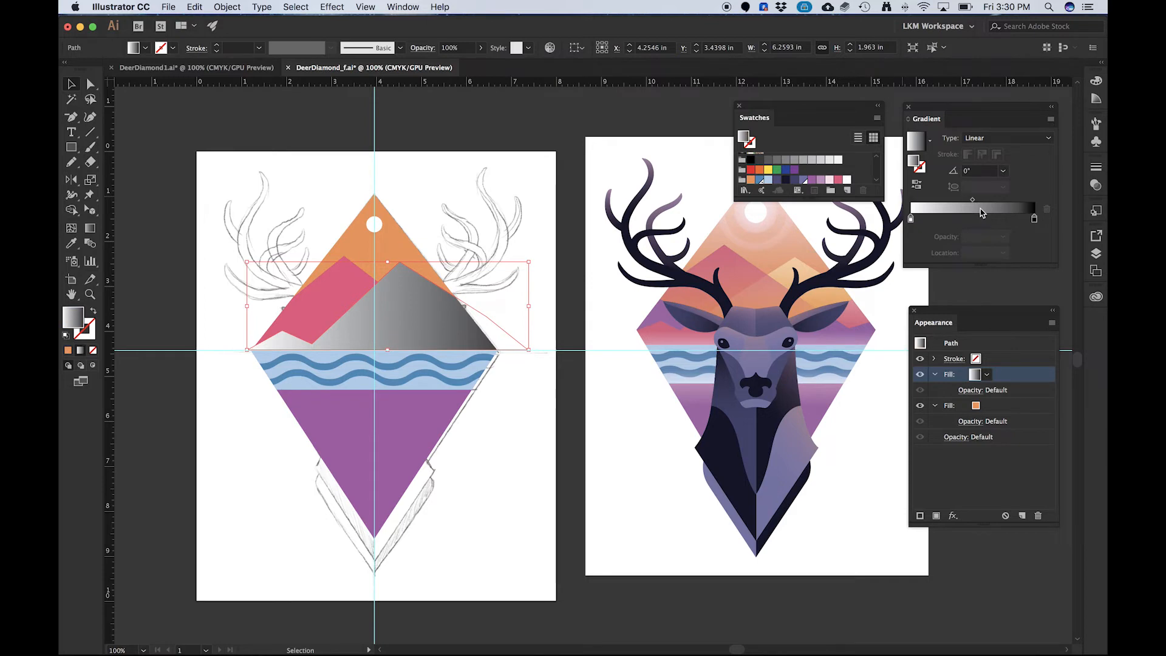
drag(847, 200, 847, 256)
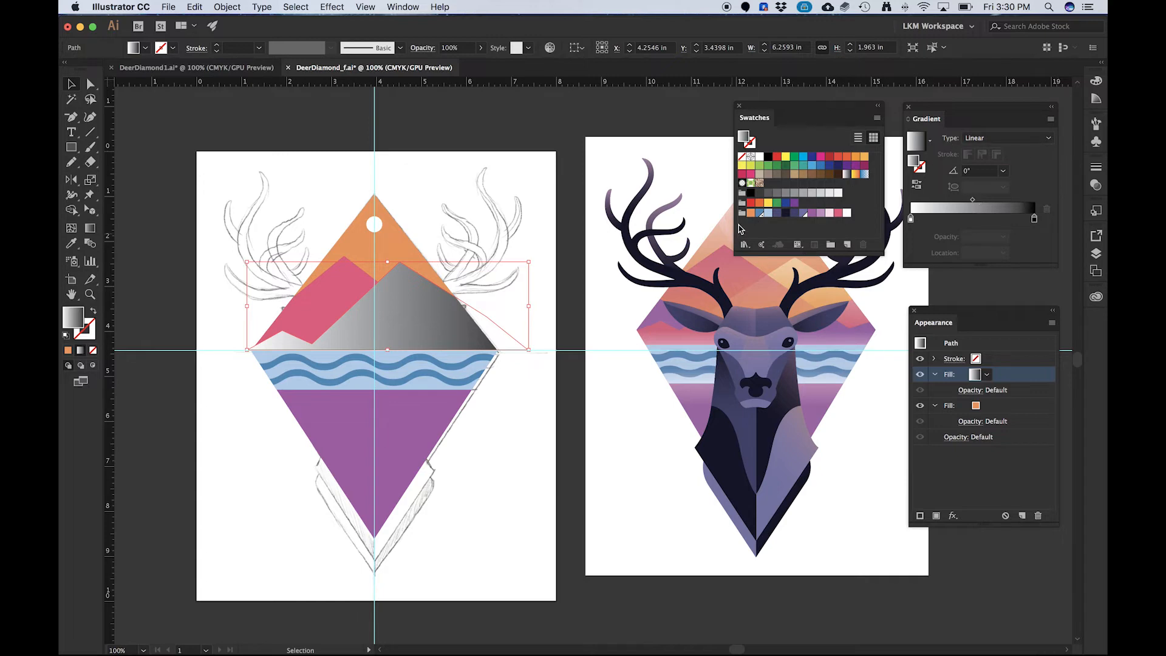
drag(751, 212, 911, 218)
drag(751, 212, 1036, 221)
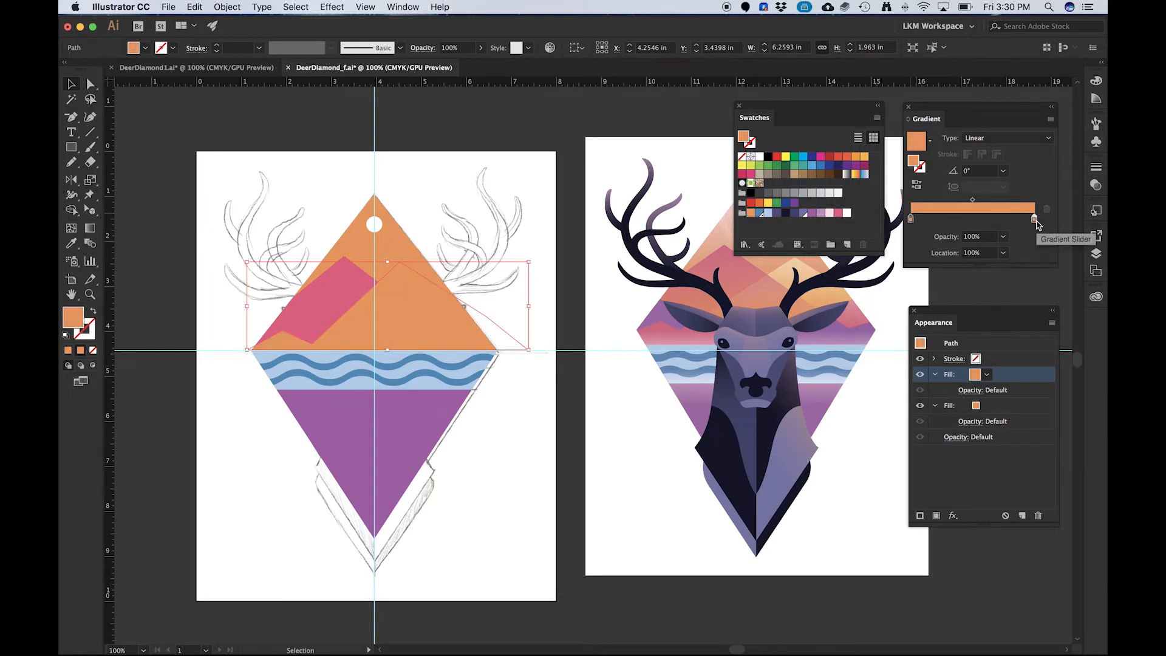
- Set the opacity of the gradient stop at 100% location to 0% so the orange fades to transparent
click(911, 220)
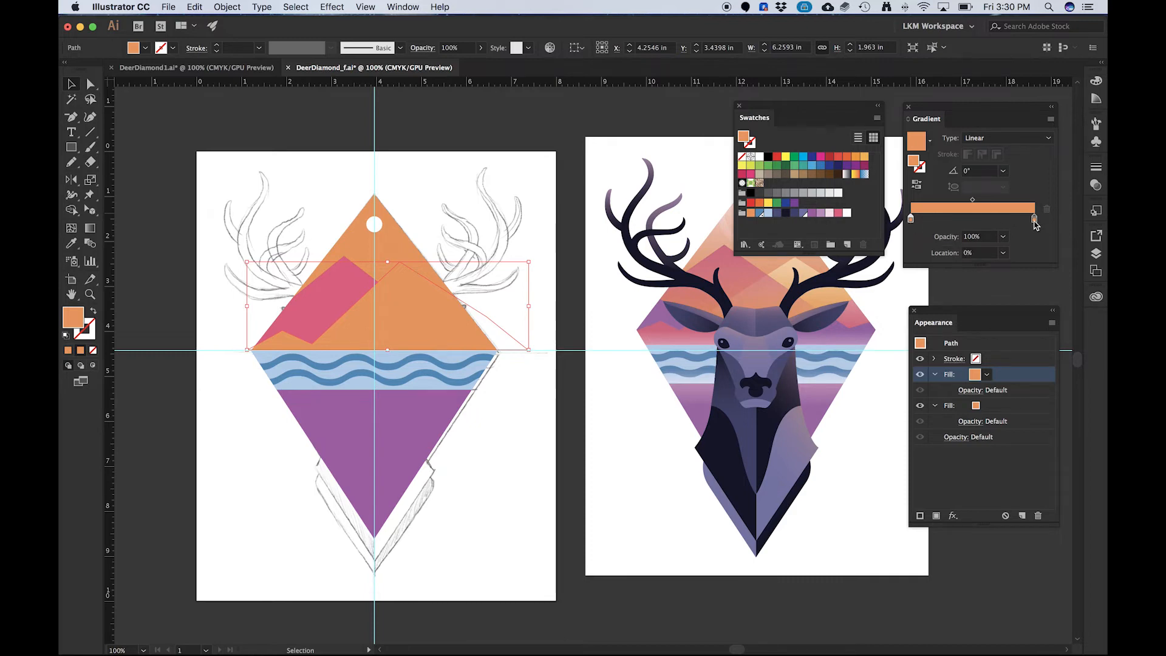
click(1034, 220)
click(1003, 253)
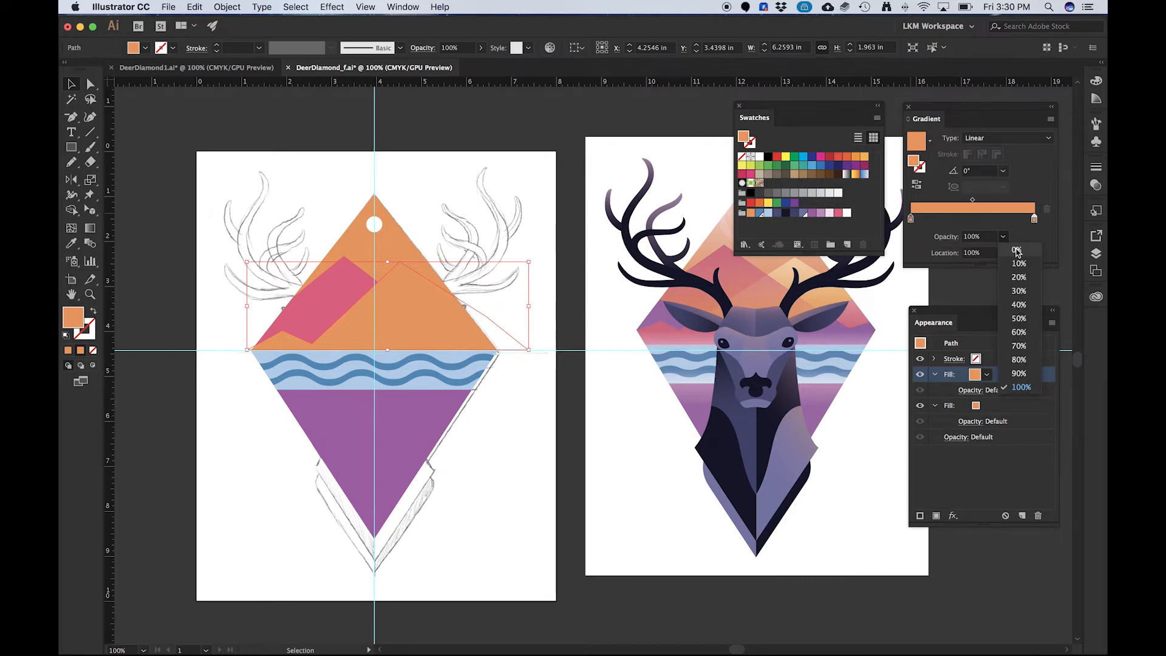
click(1018, 251)
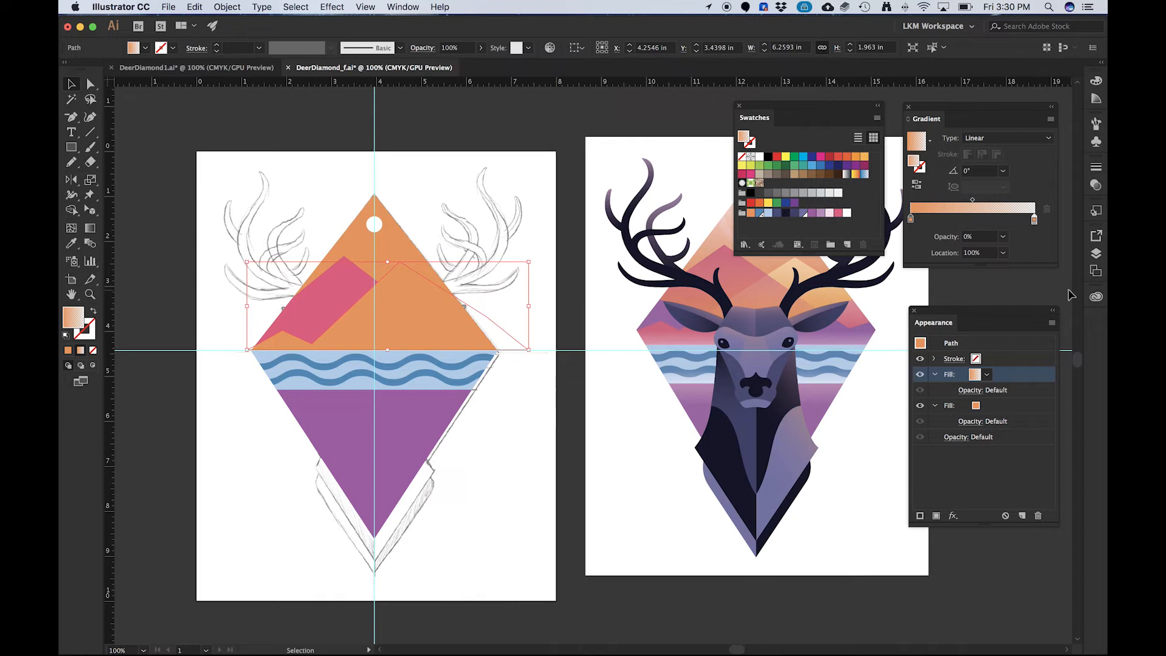
- Set the blending mode of the orange mountain's upper gradient fill to Screen
click(972, 391)
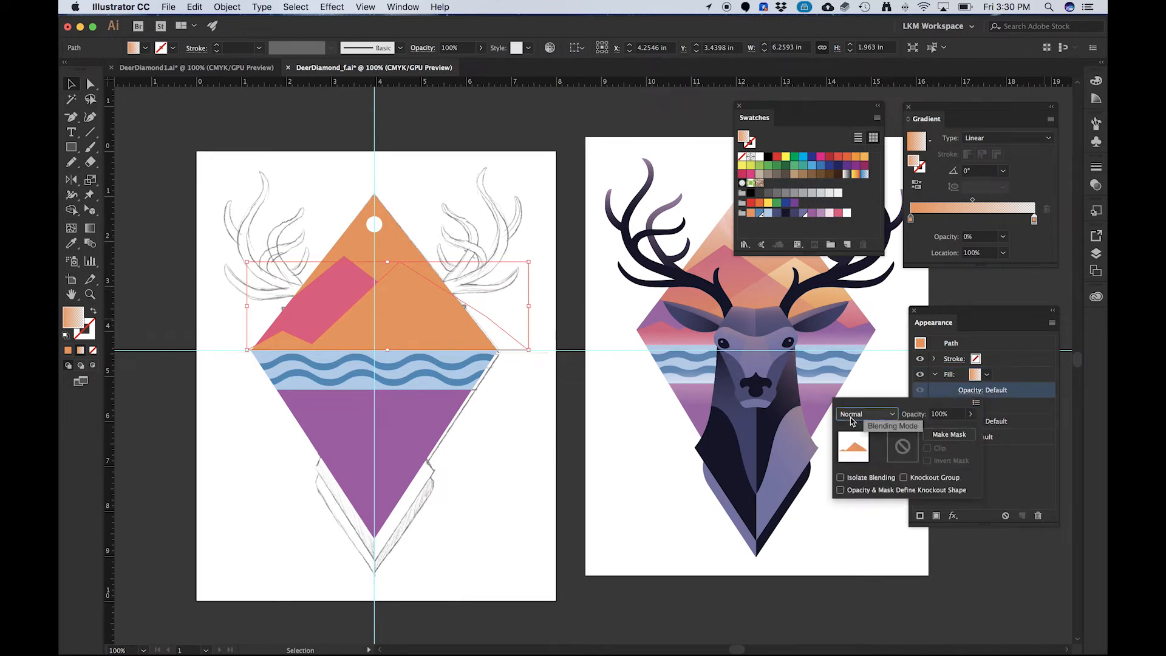
click(854, 416)
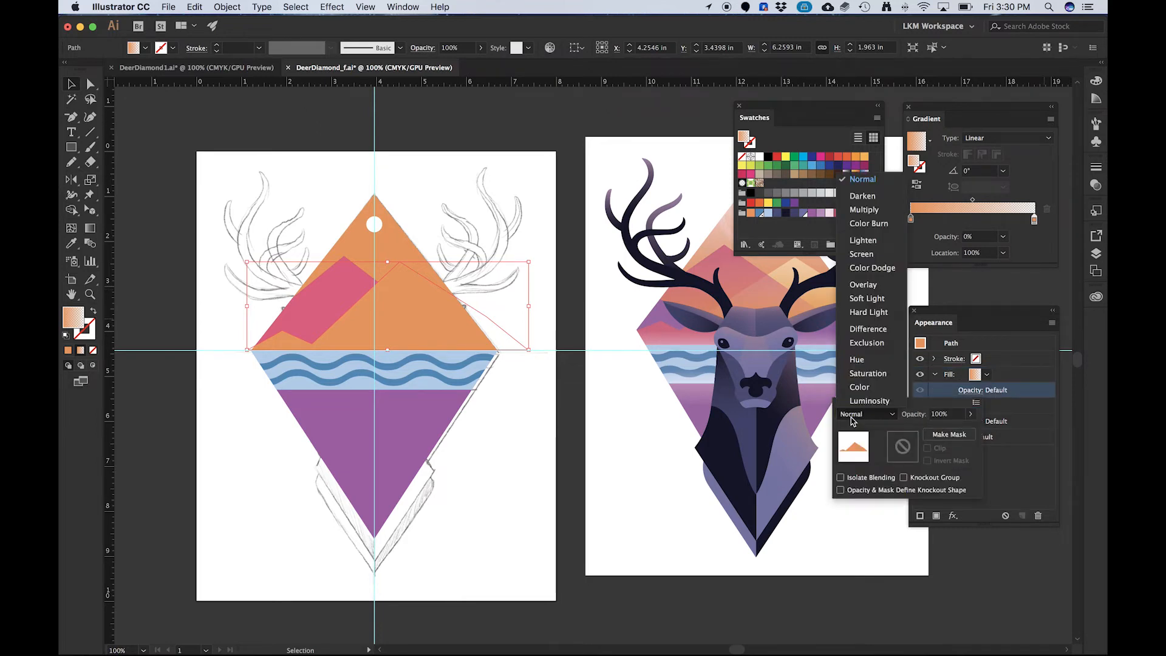
click(861, 254)
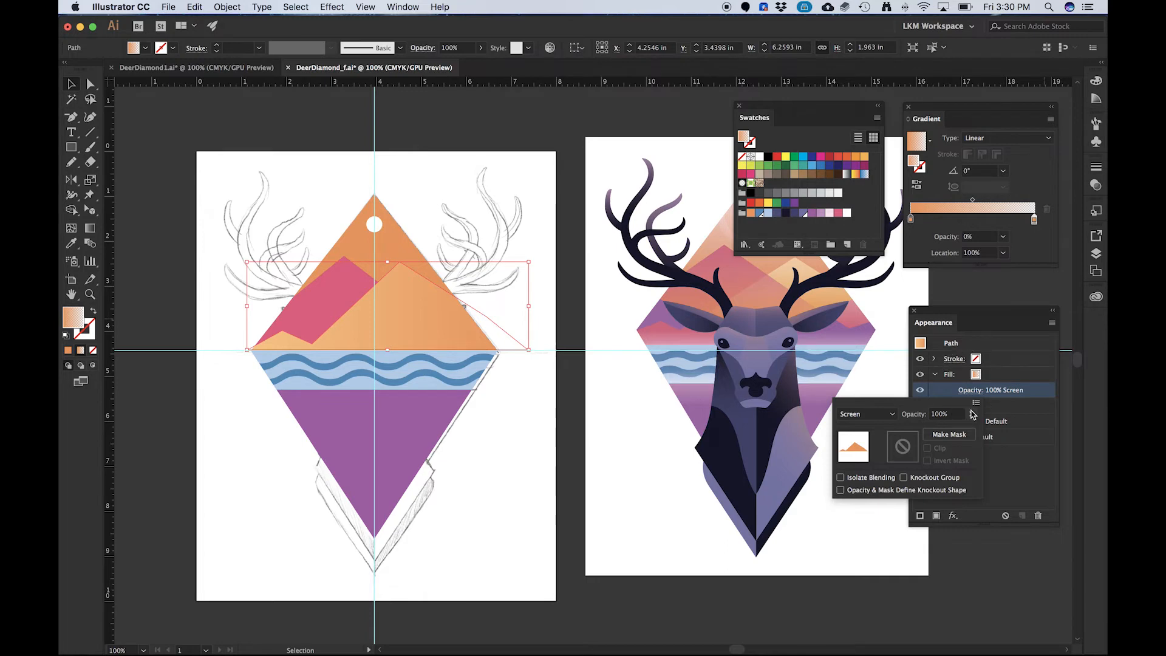
click(379, 252)
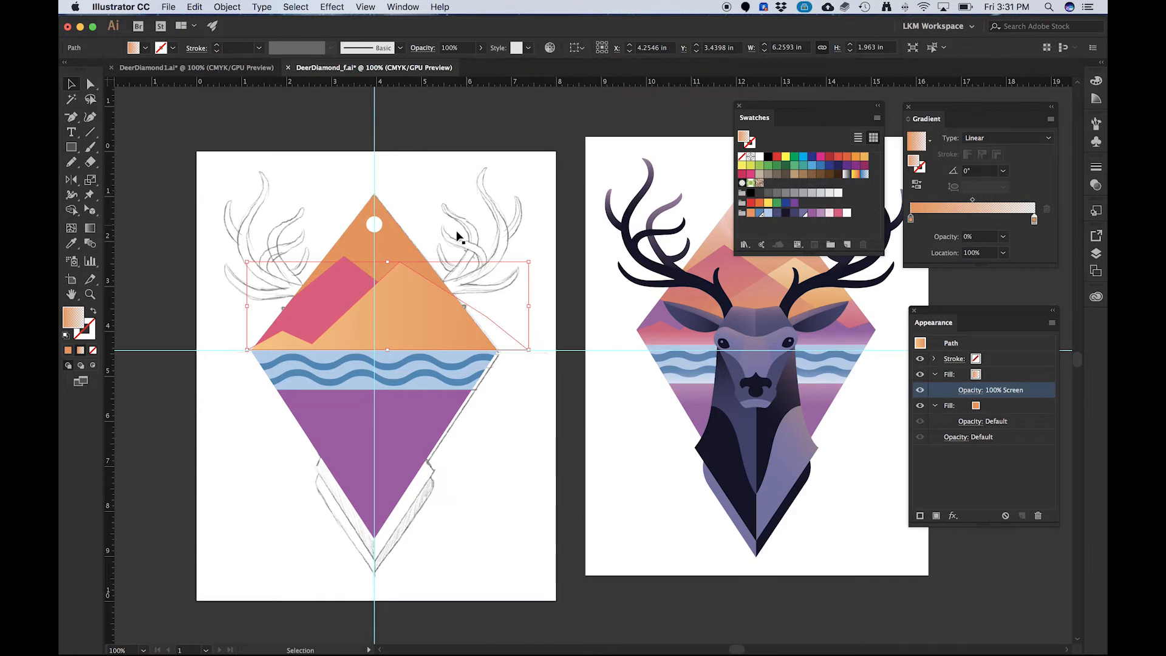
- Redraw the orange mountain's gradient downwards from its peak to just below the horizon, at about -89°
click(91, 228)
drag(389, 264, 388, 318)
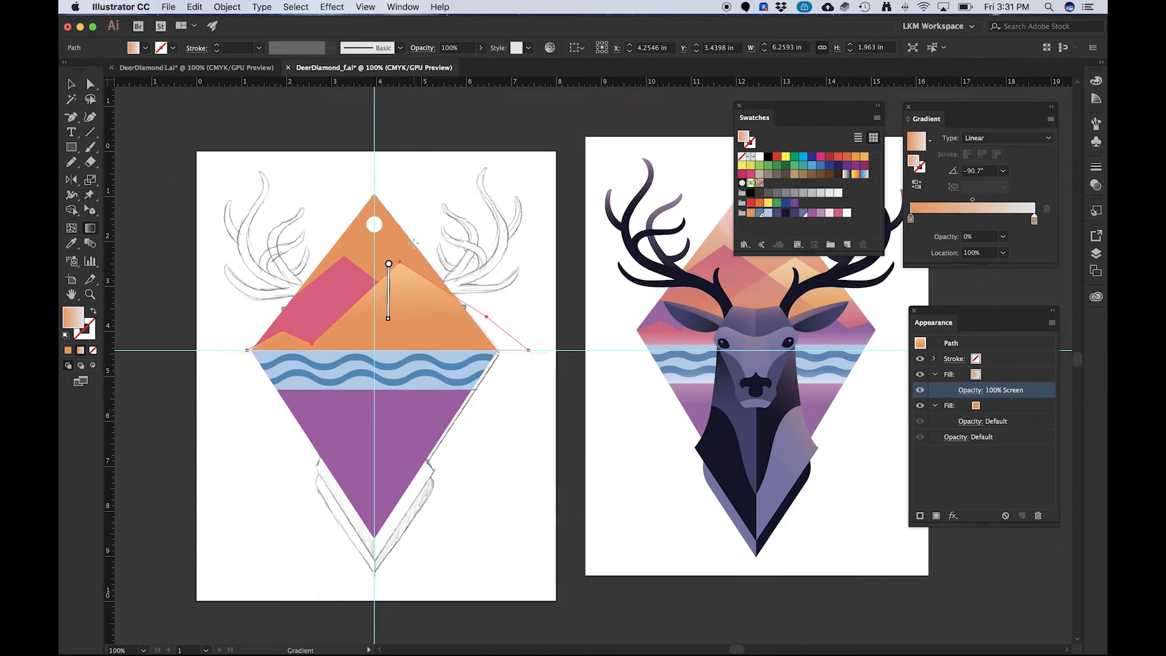
drag(381, 249, 390, 386)
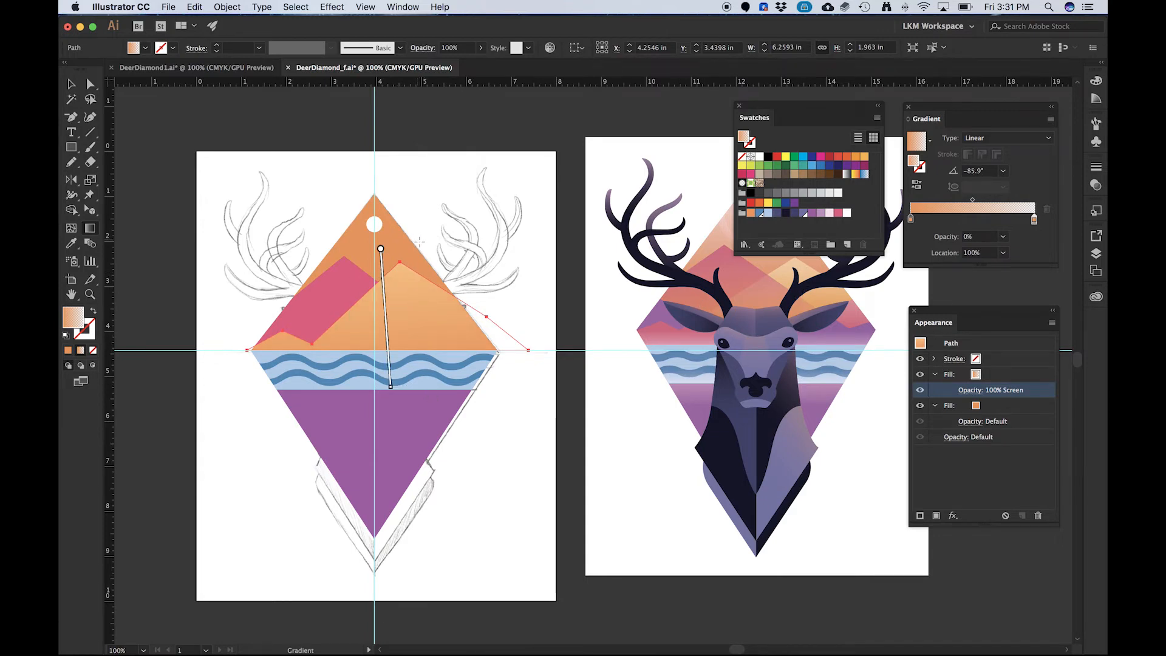
drag(409, 262, 411, 357)
drag(415, 274, 415, 367)
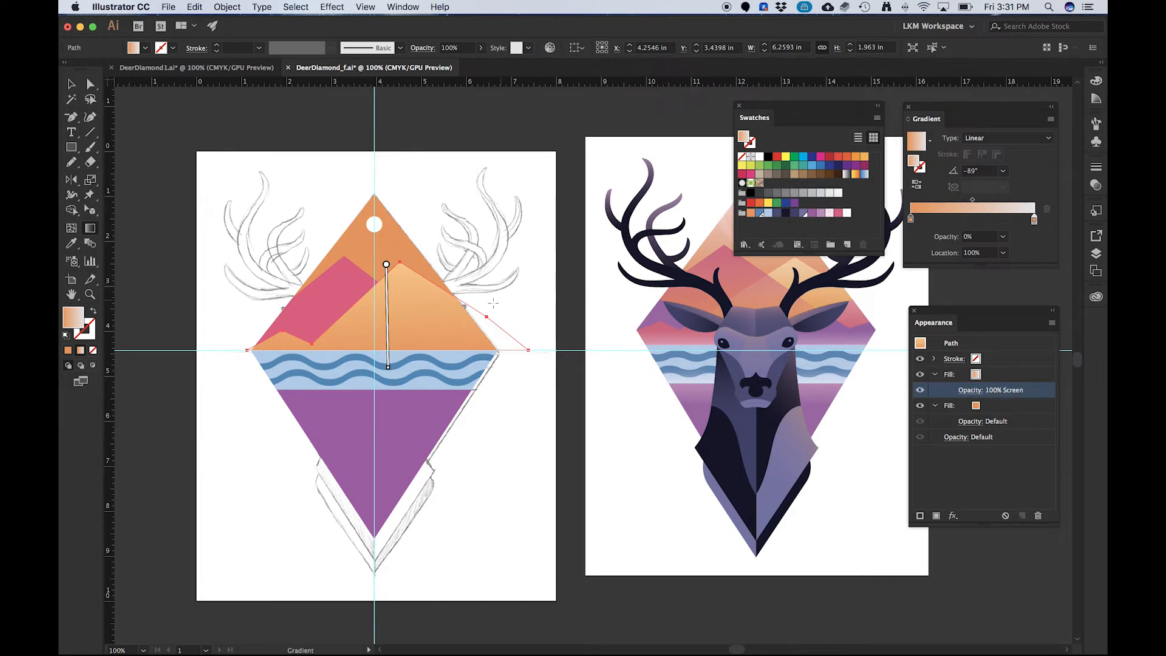
- Try the Multiply blending mode on the orange mountain's gradient fill and return it to Screen
click(986, 394)
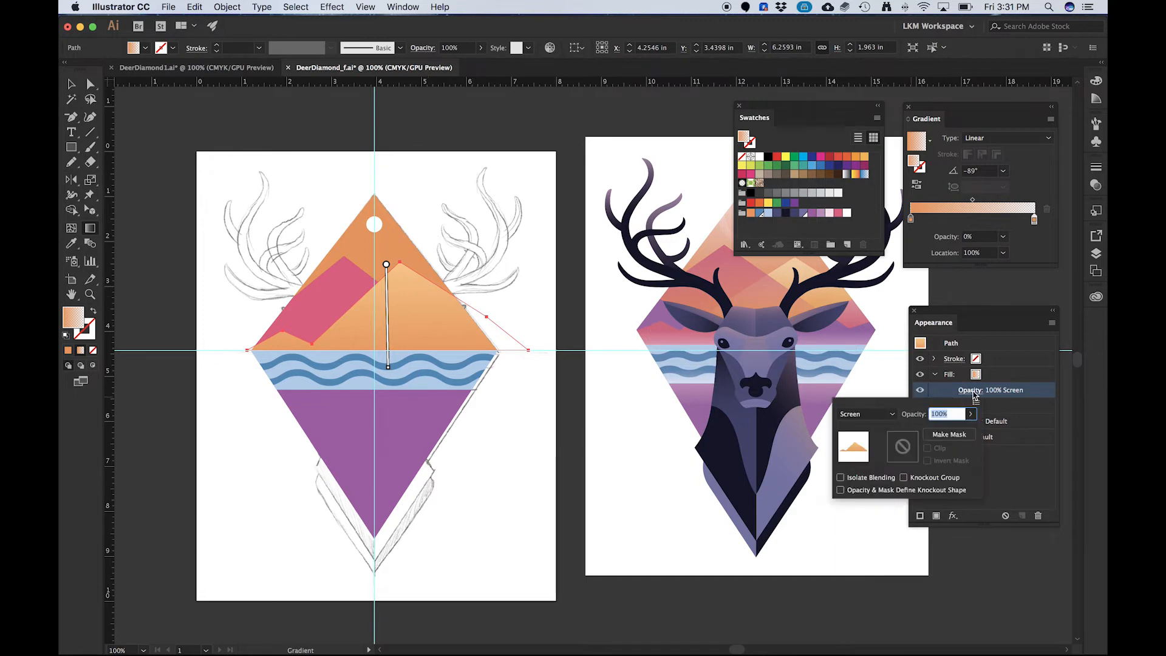
click(894, 415)
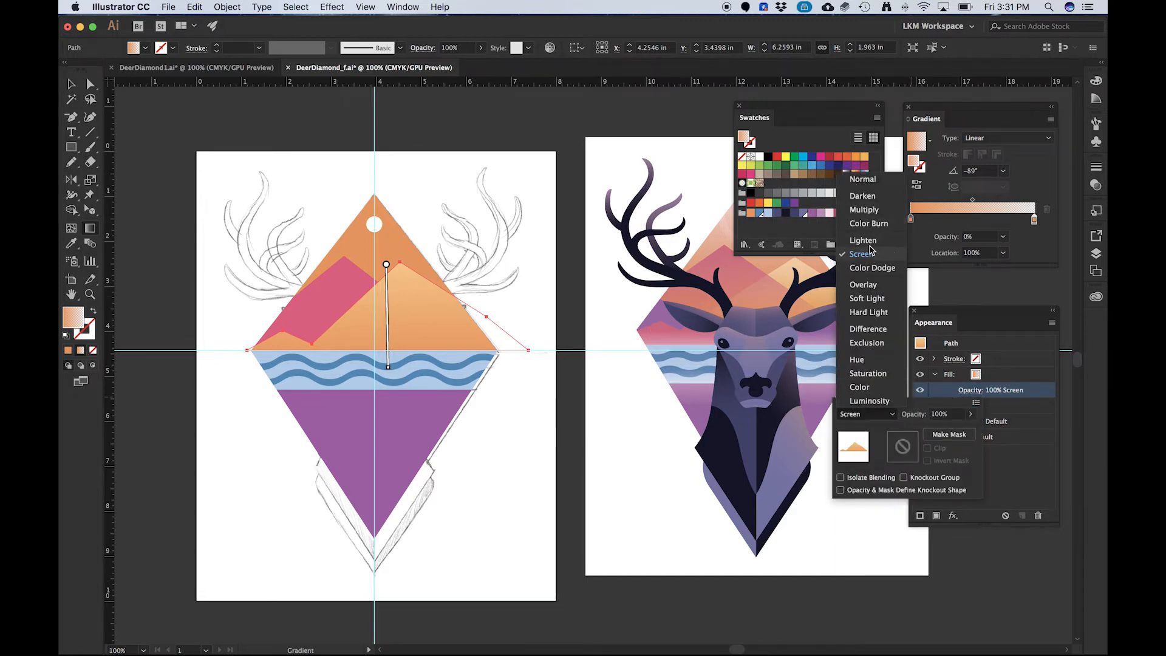
click(866, 211)
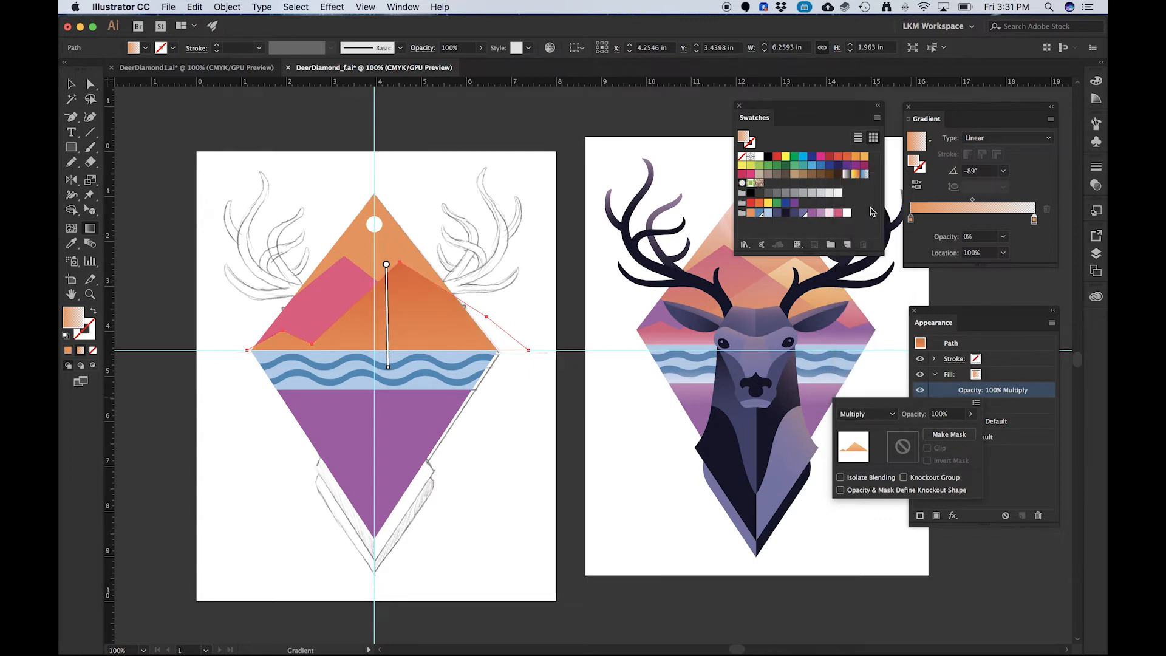
click(972, 415)
click(884, 414)
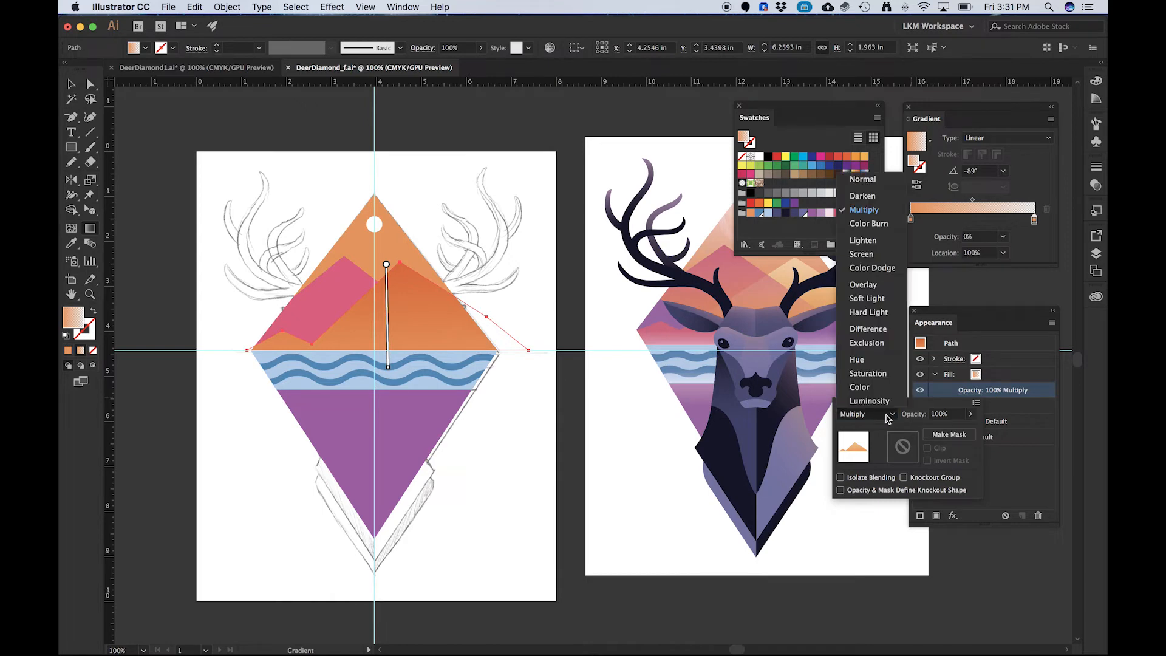
click(864, 255)
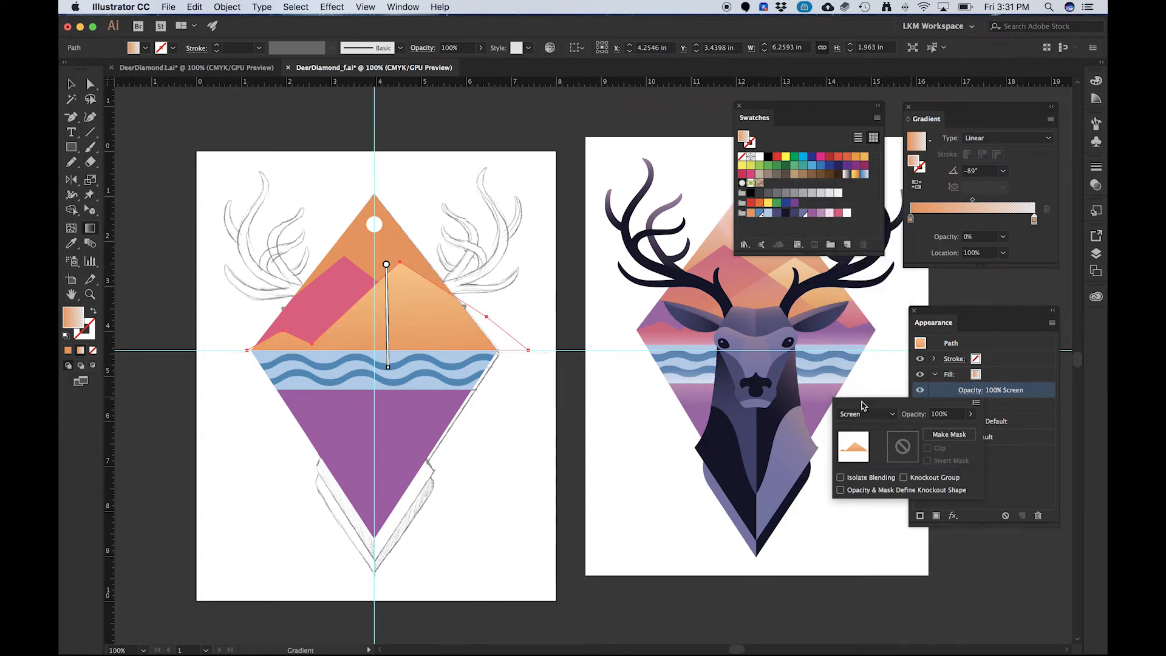
click(934, 316)
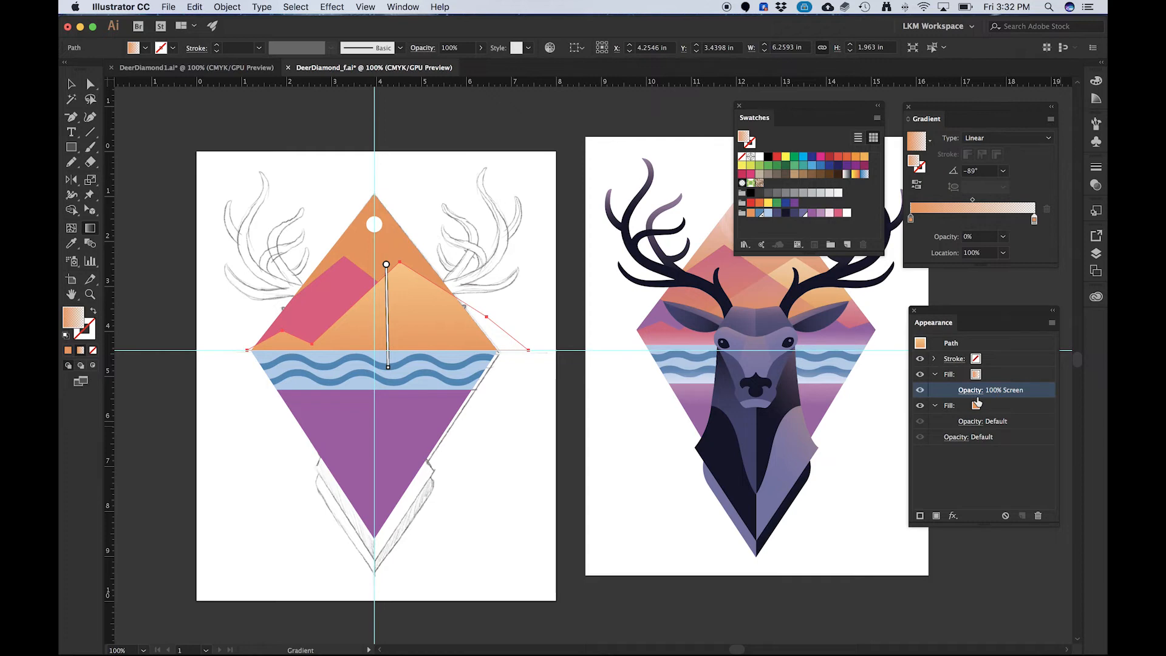
- Select the pink mountain and bring it in front of the orange mountain
click(71, 84)
click(334, 298)
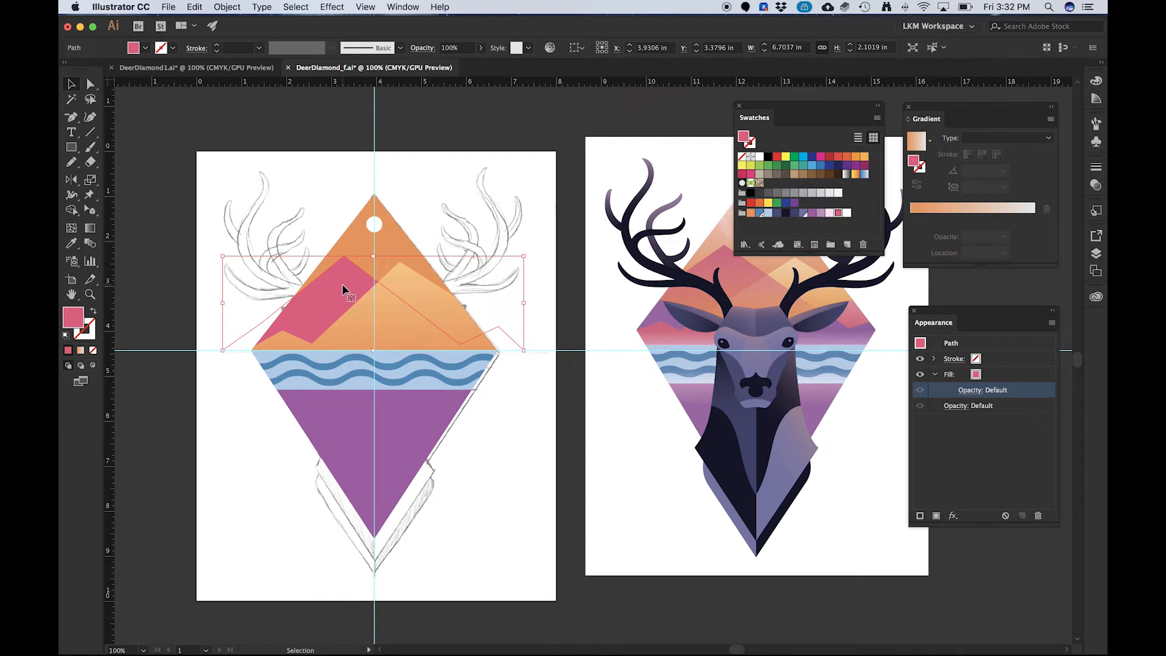
key(a)
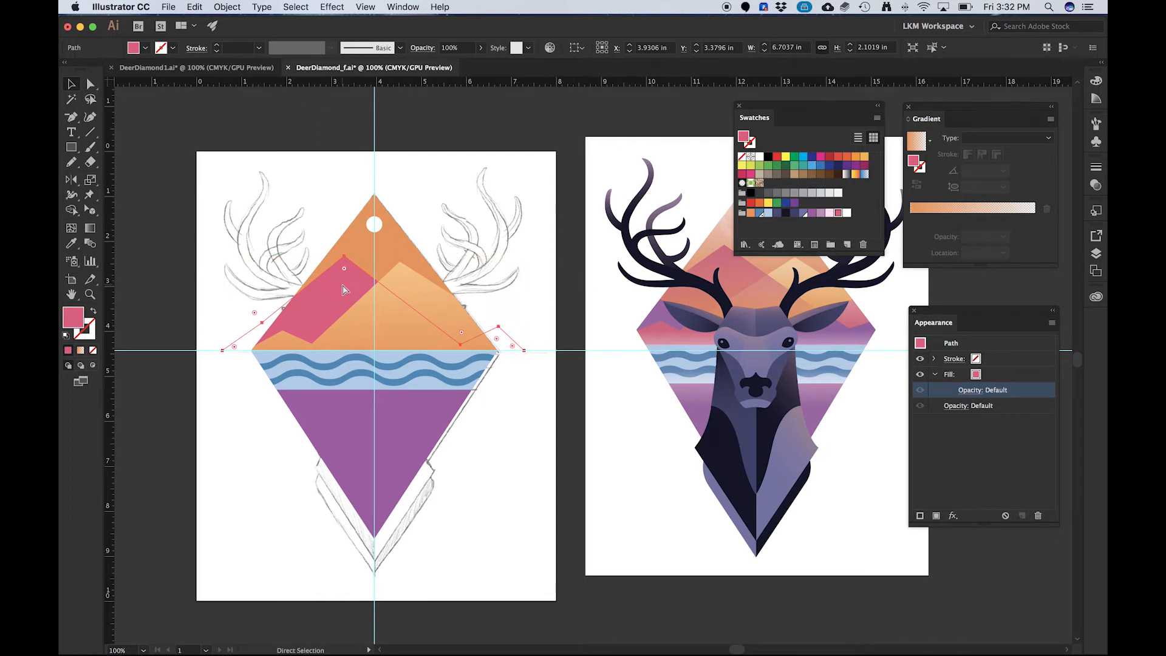
key(super+shift+bracketright)
key(v)
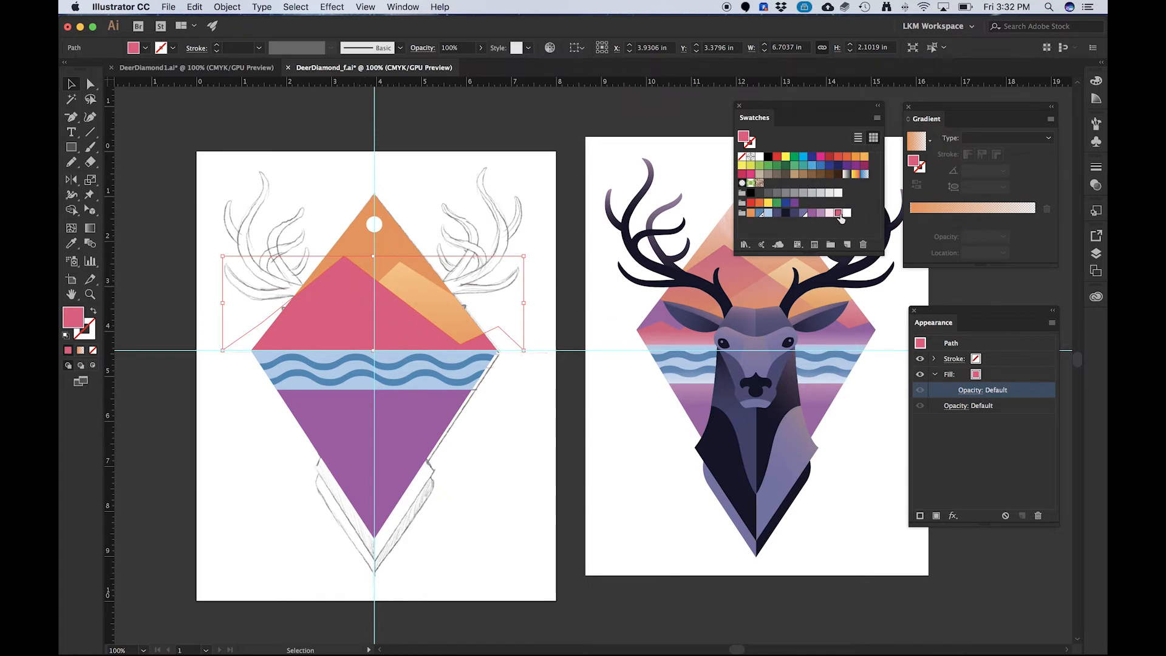
- Give the pink mountain a pink-to-transparent linear gradient, adding a pink stop at about 18%, removing the orange start stop and recolouring the end stop pink
drag(837, 217, 933, 220)
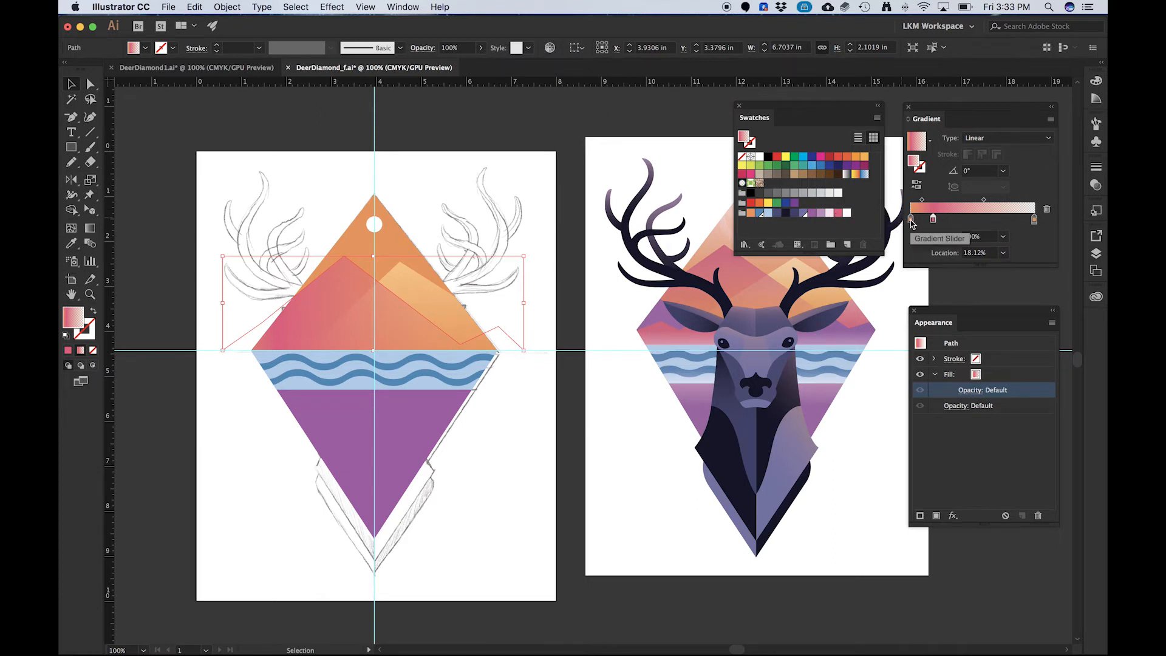
drag(909, 220, 913, 242)
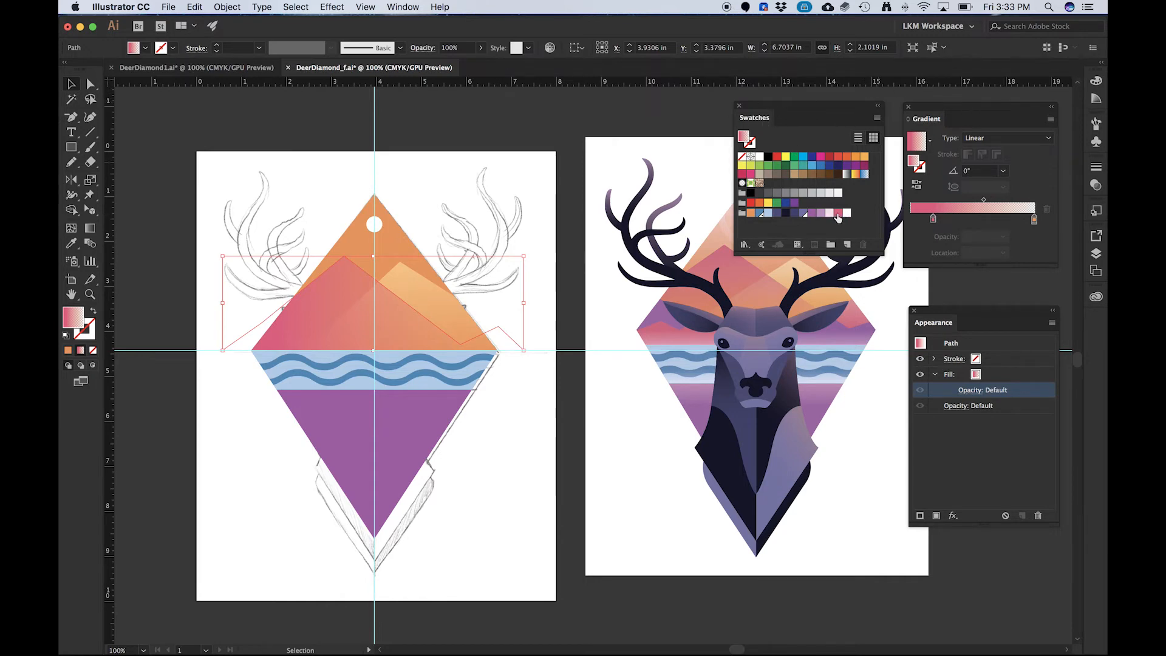
drag(838, 217, 1035, 221)
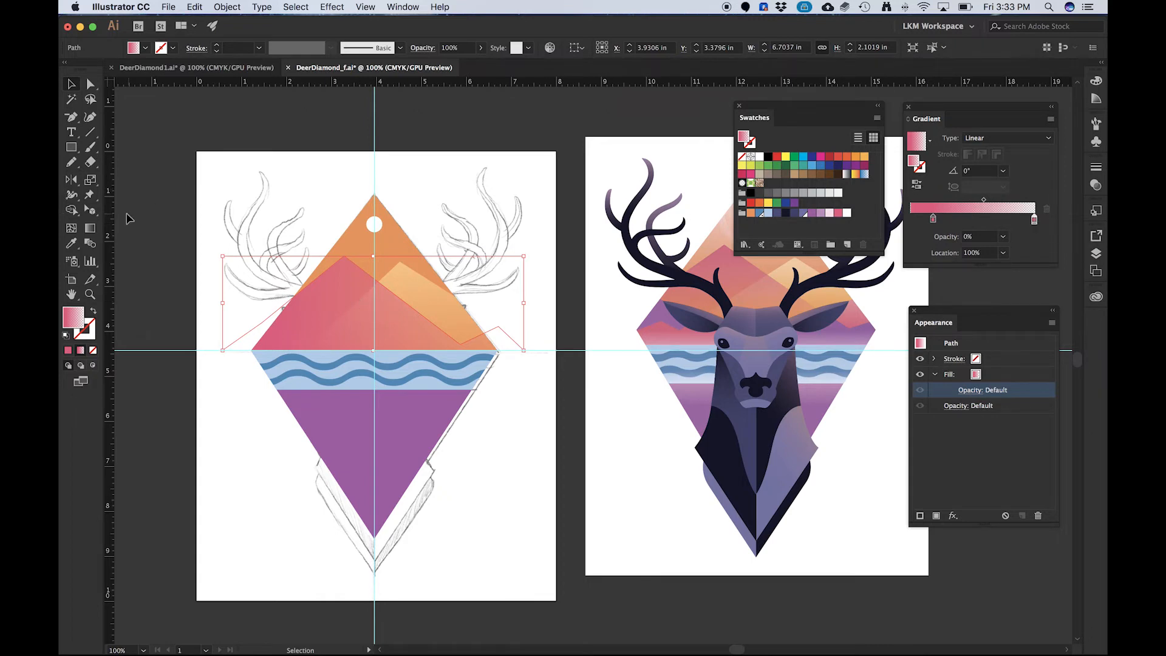
- Redraw the pink mountain's gradient downwards from its peak to just below the horizon, at about -91°, and deselect the shape
click(91, 233)
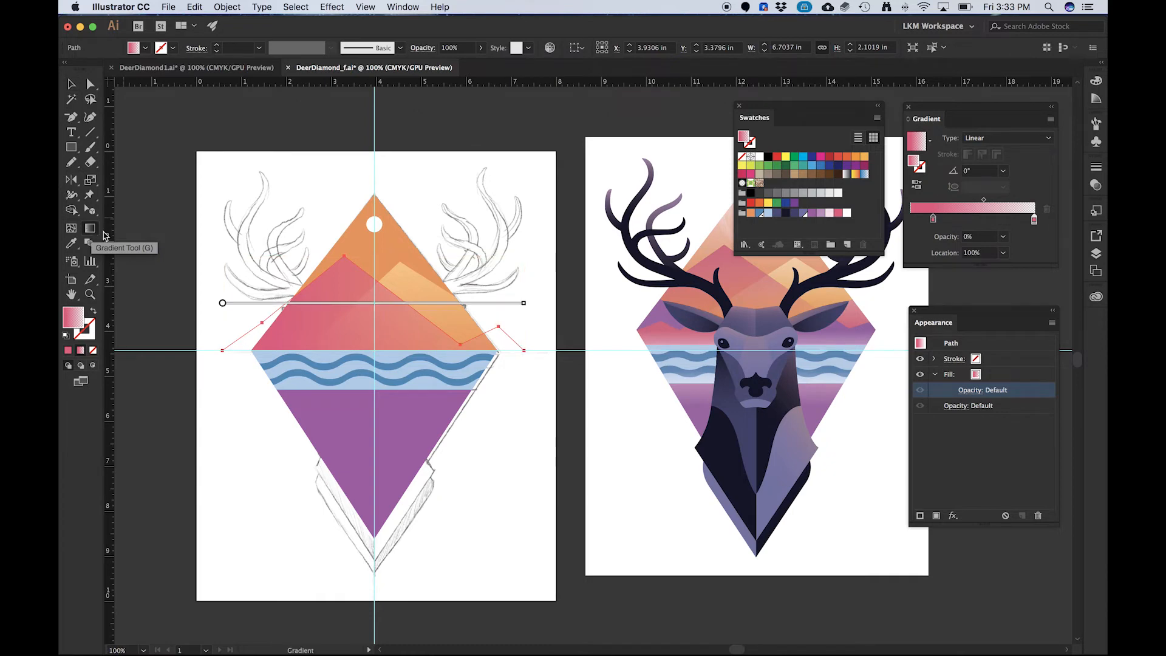
drag(348, 250, 345, 360)
drag(347, 241, 353, 367)
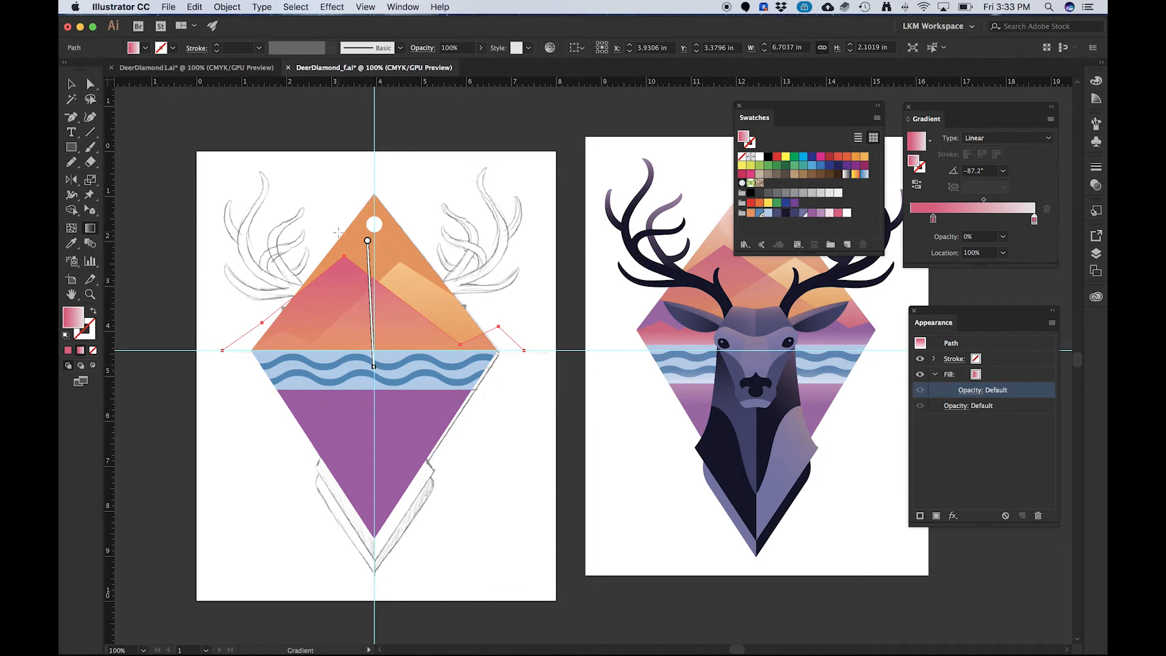
drag(342, 253, 341, 358)
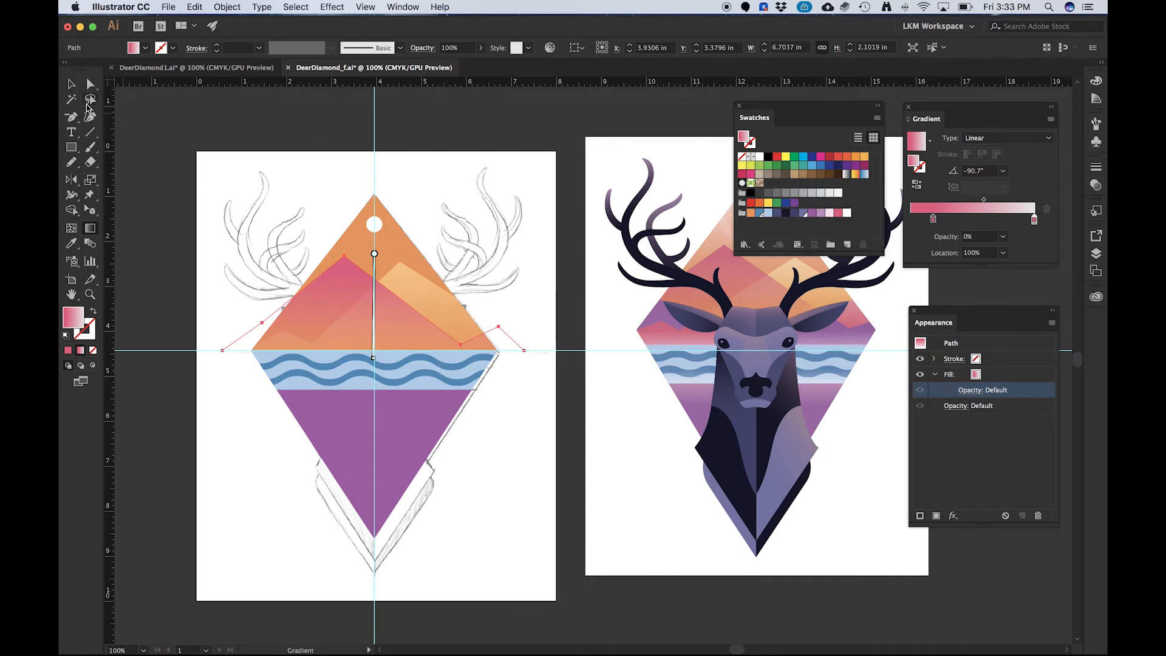
key(v)
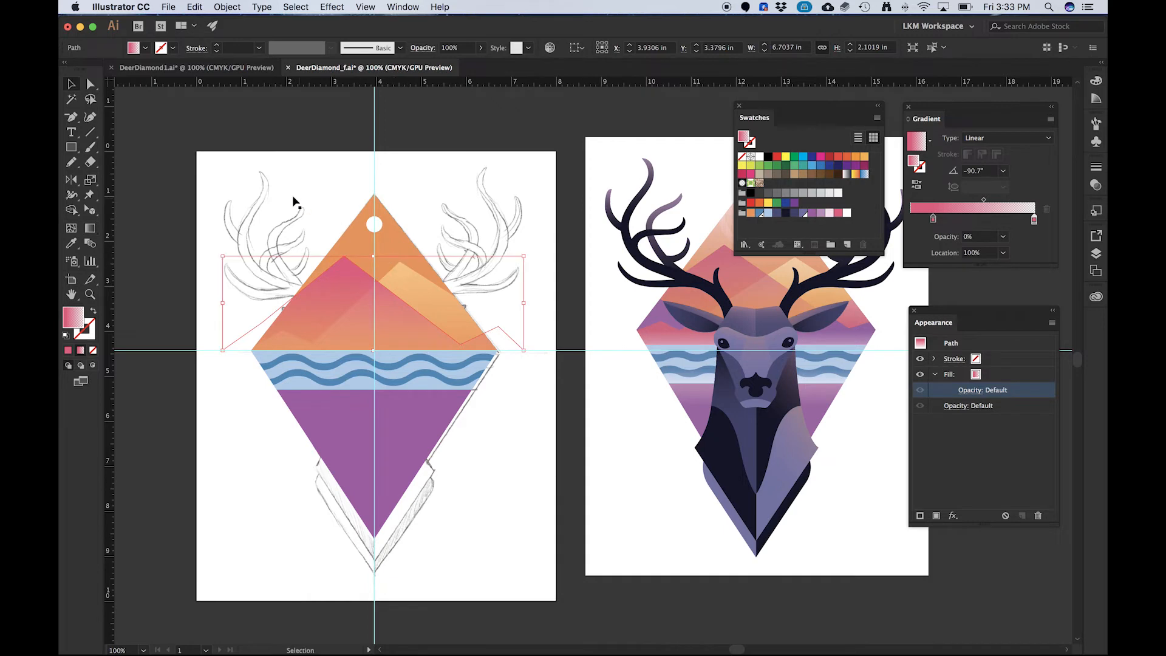
click(291, 193)
- Move the orange mountain's right slope anchor point down and outwards to about X 6.65 in, Y 4.07 in, and deselect the path
click(410, 285)
key(a)
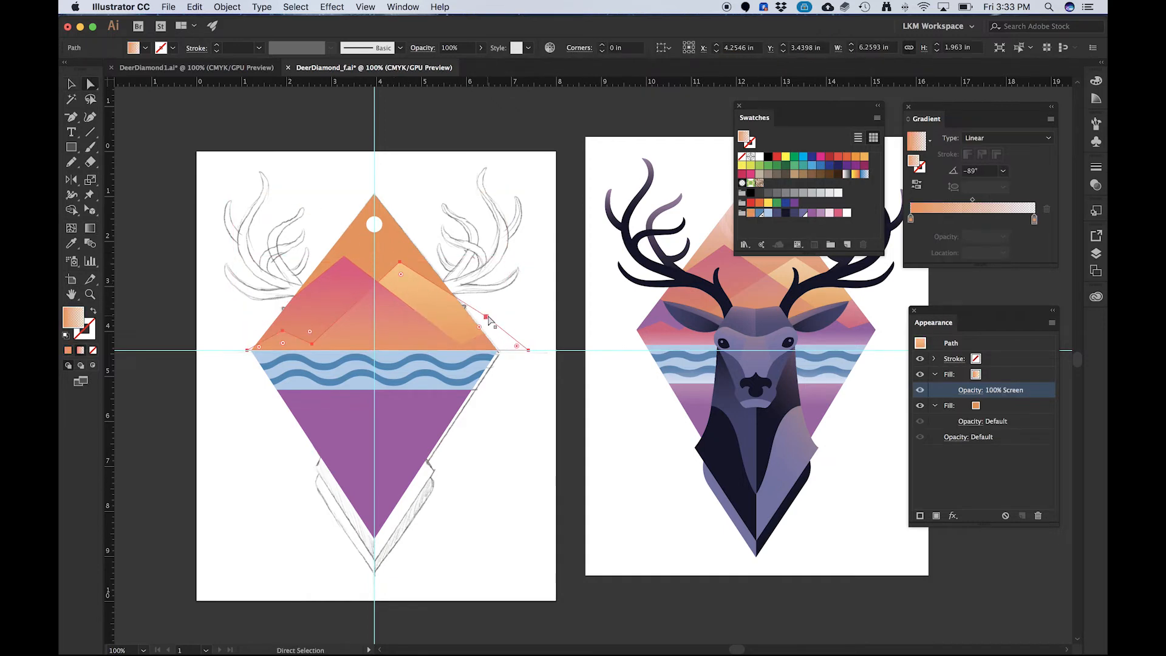
drag(487, 317, 487, 325)
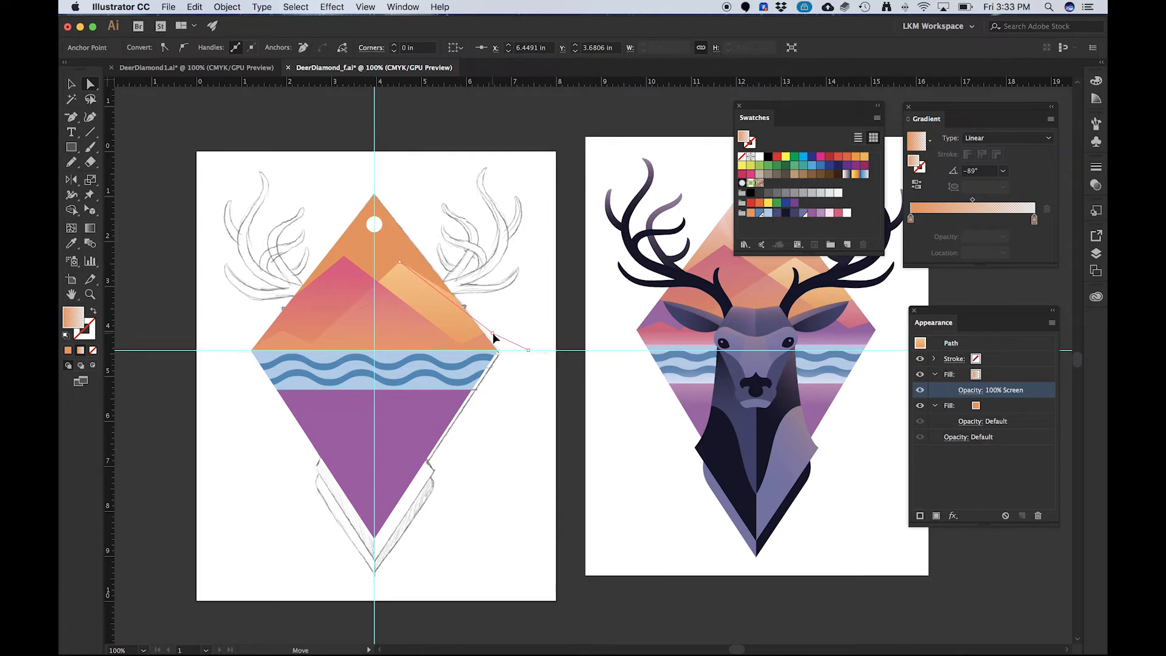
drag(493, 333, 496, 336)
drag(495, 336, 496, 335)
key(v)
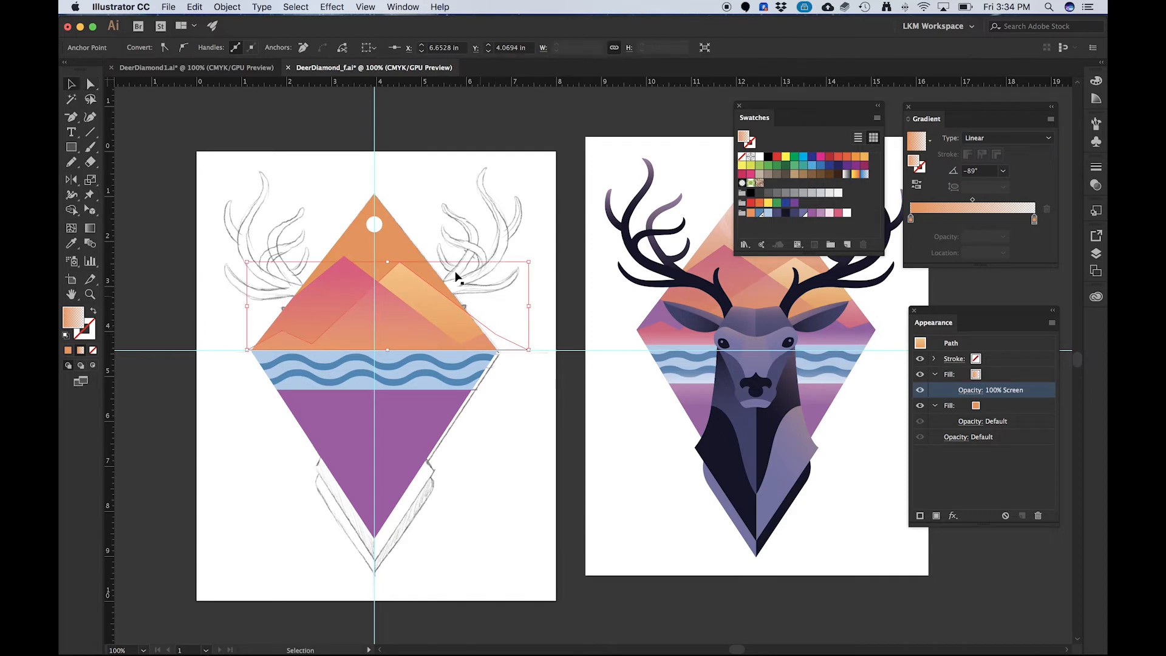
click(170, 287)
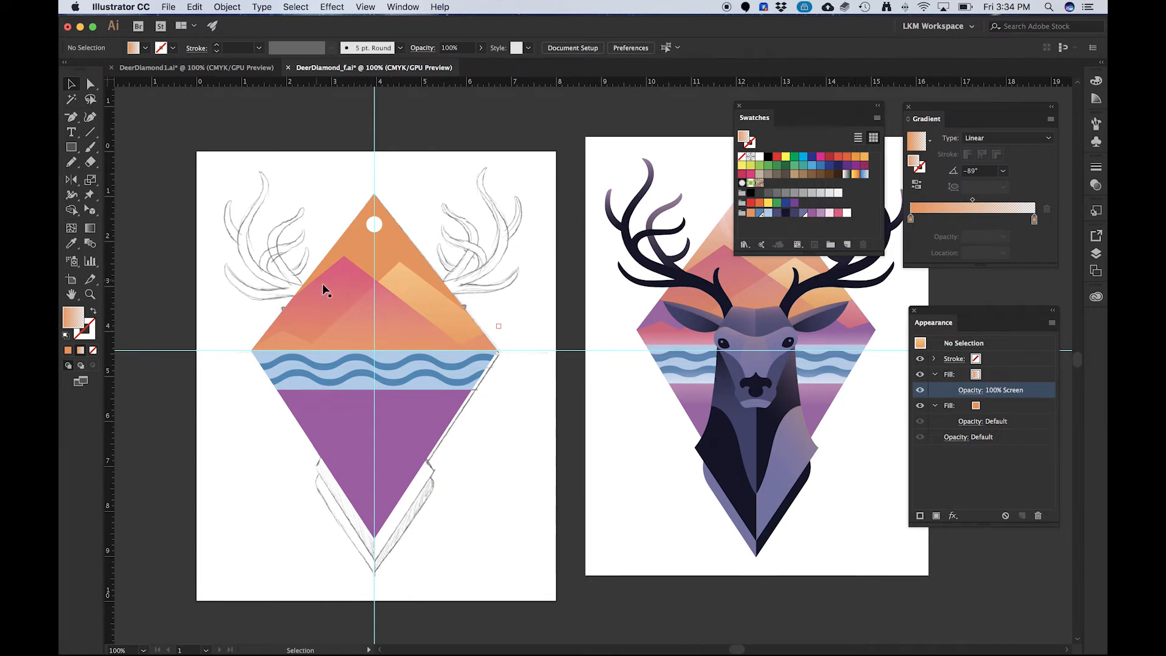
- Select the orange sky rectangle in the Background layer and paste a copy of it directly in front
drag(409, 223, 356, 273)
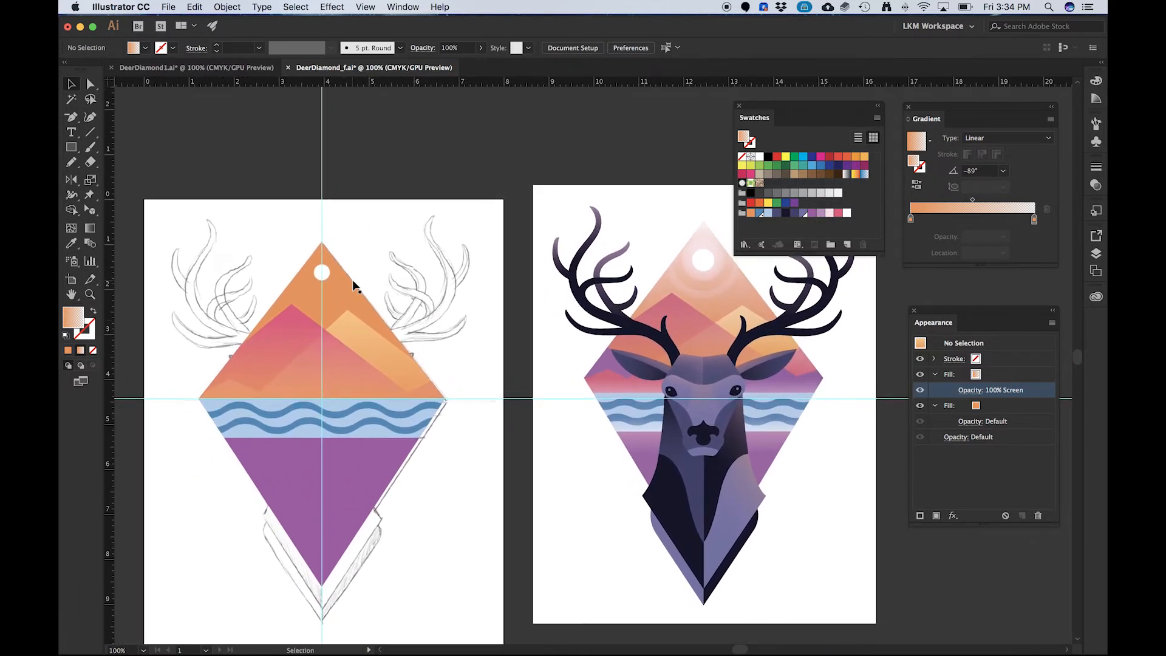
click(342, 291)
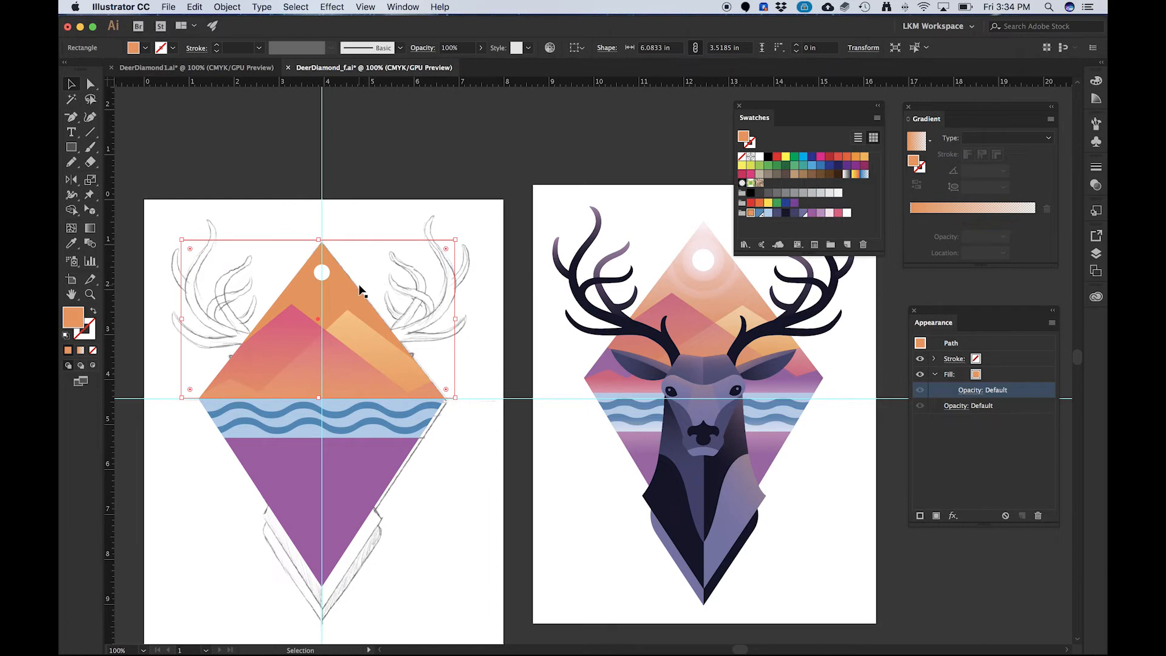
key(a)
key(v)
click(1097, 255)
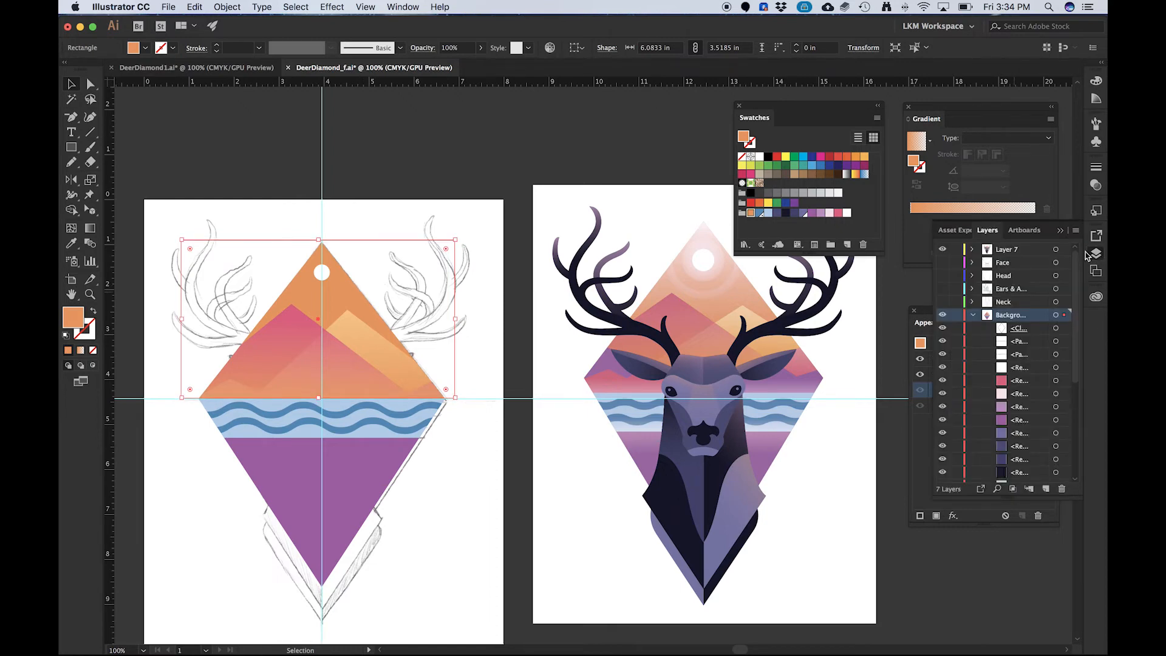
scroll(1011, 388, down, 5)
scroll(1011, 392, down, 1)
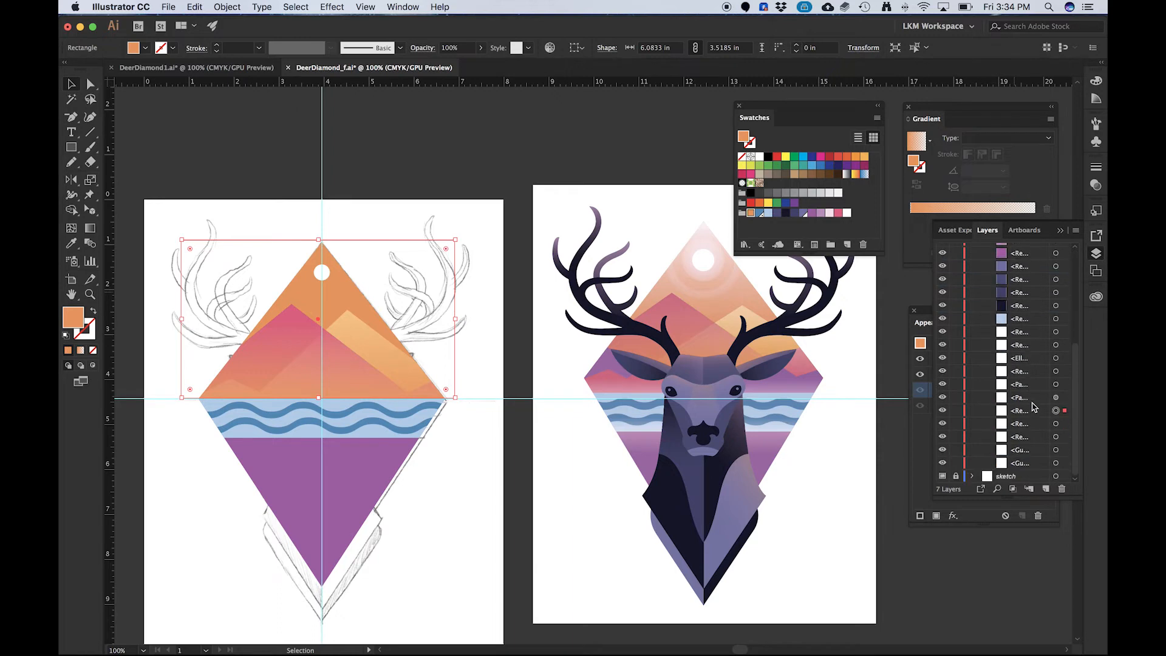
click(1058, 424)
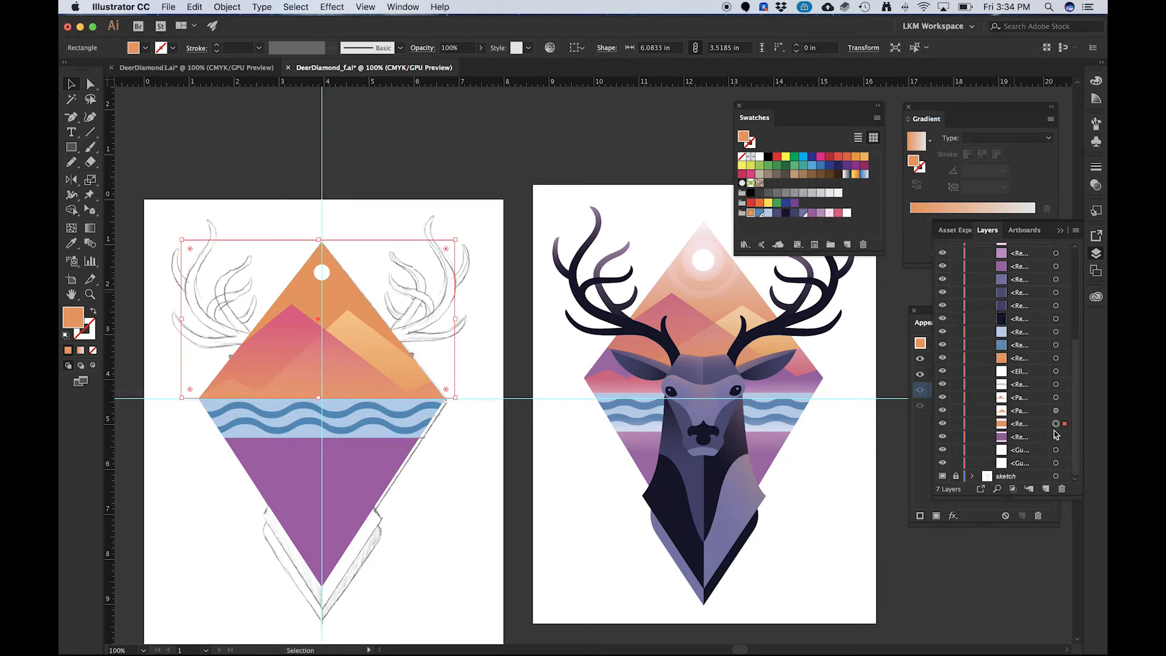
key(super+c)
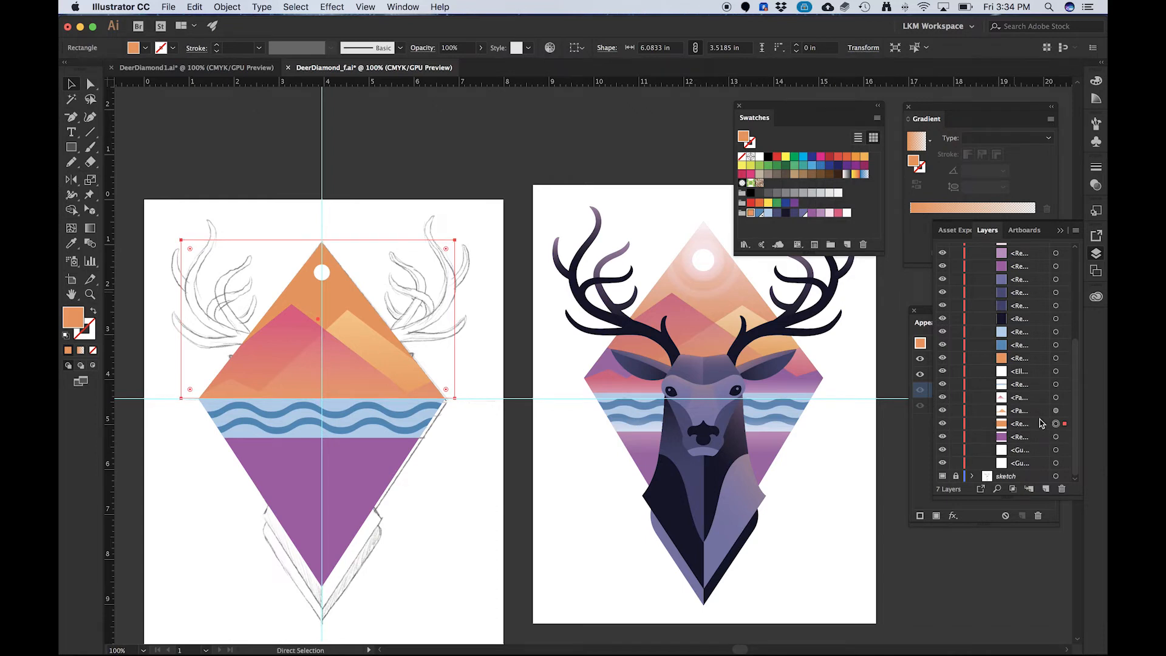
key(super+f)
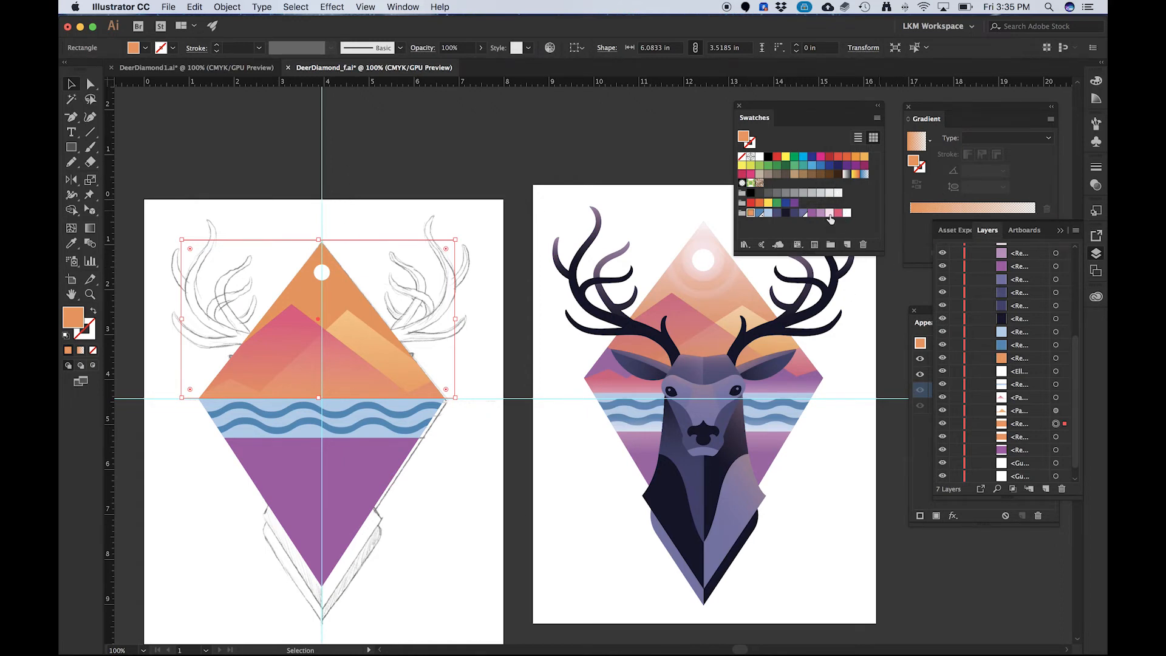
- Fill the copied sky rectangle with a linear gradient running from opaque to transparent pale pink, recolouring both stops
click(936, 208)
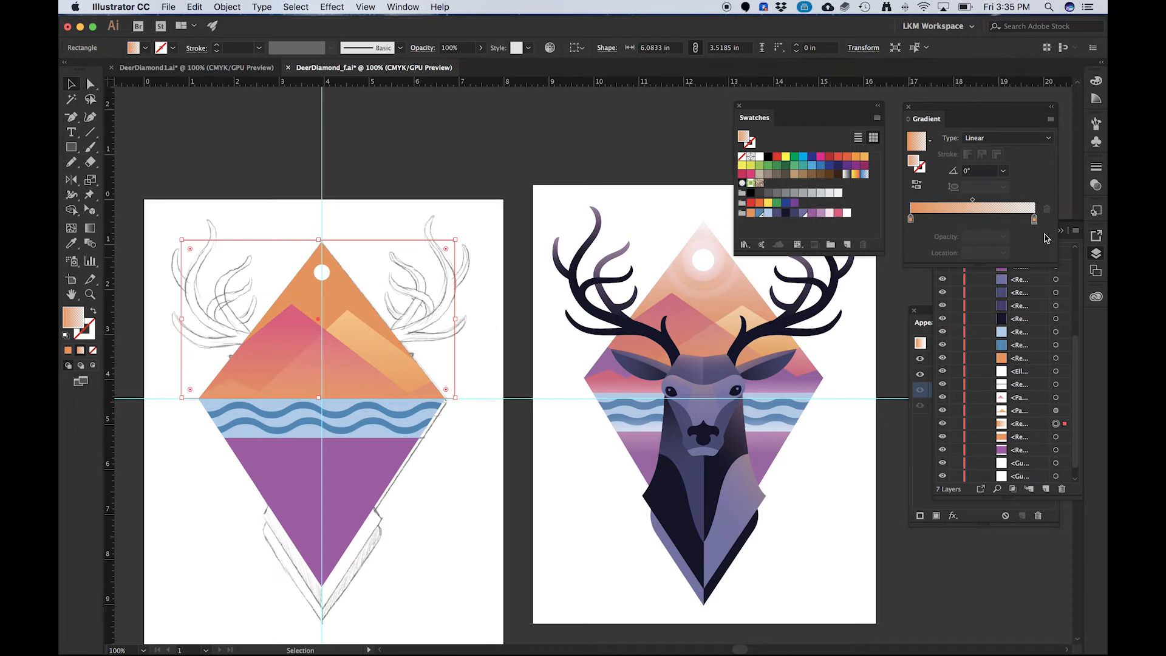
drag(827, 221, 911, 220)
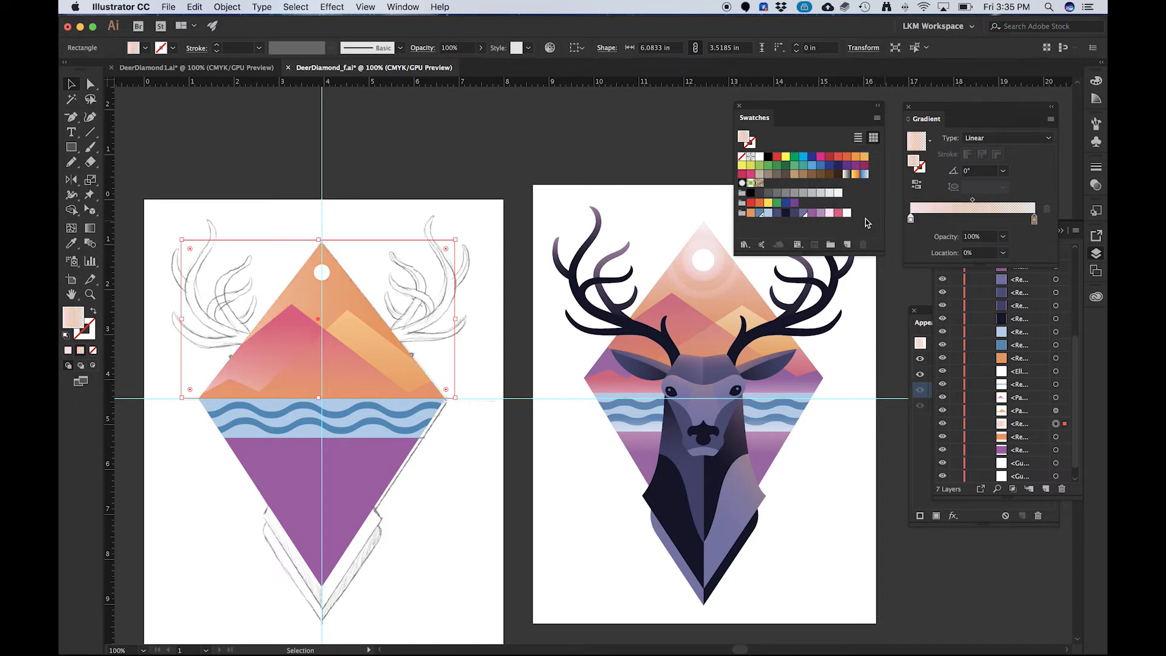
drag(830, 212, 1037, 223)
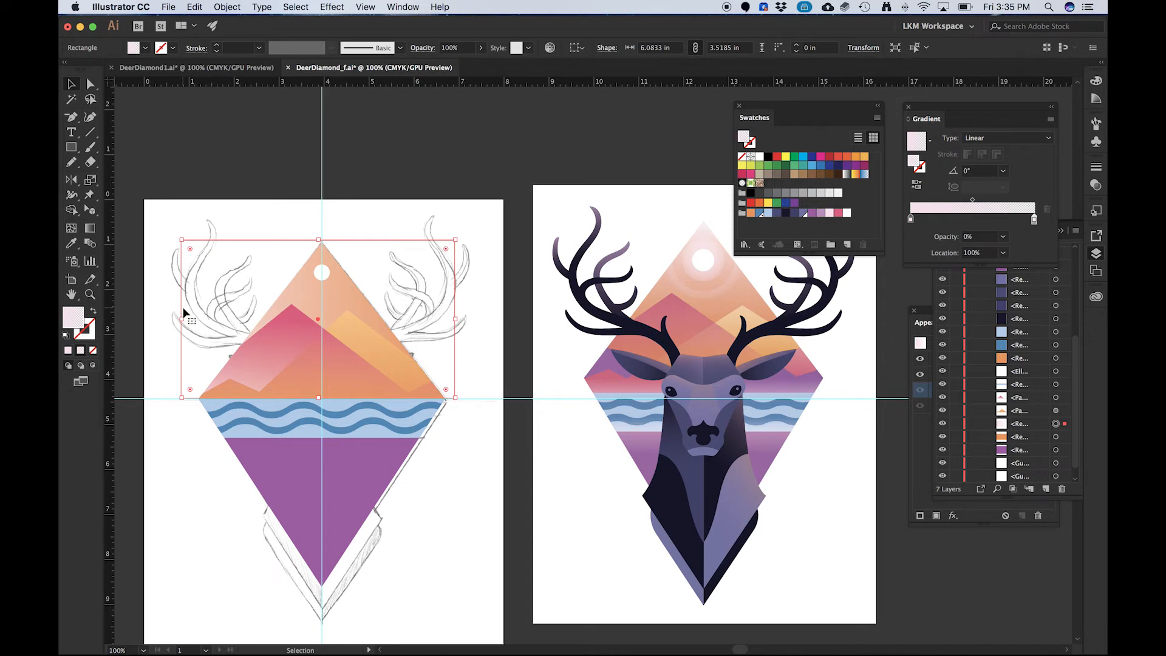
- Redraw the pale pink sky gradient downwards from above the diamond's peak to the mountain area, at about -88.7°
key(g)
drag(329, 211, 331, 325)
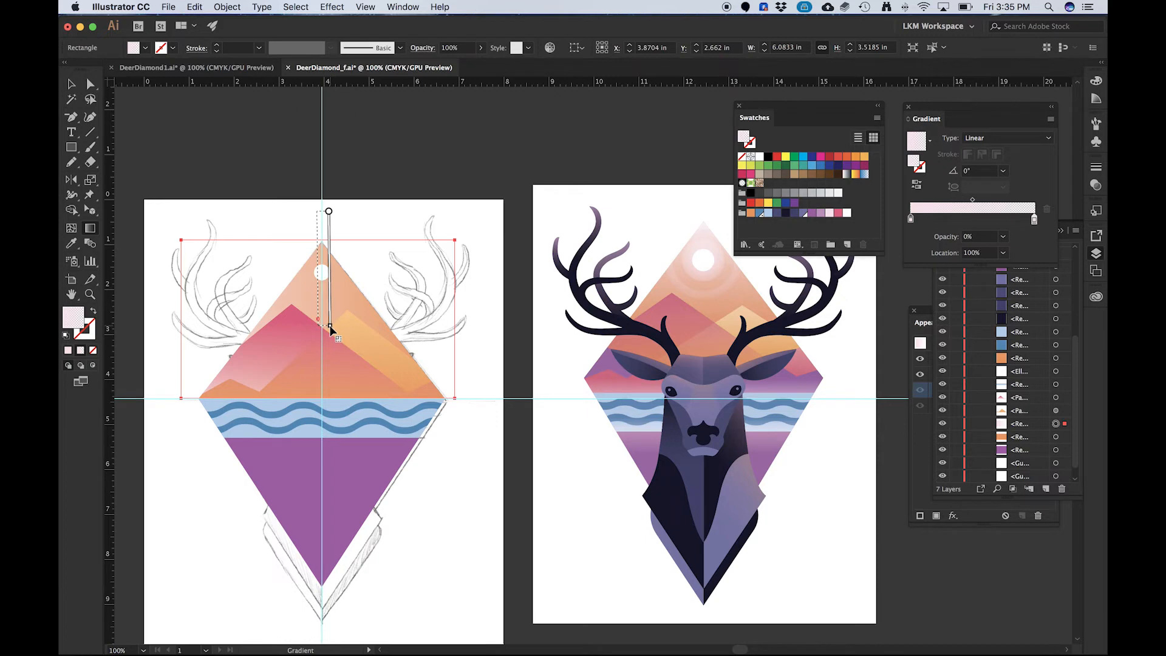
drag(330, 326, 329, 348)
drag(332, 207, 334, 388)
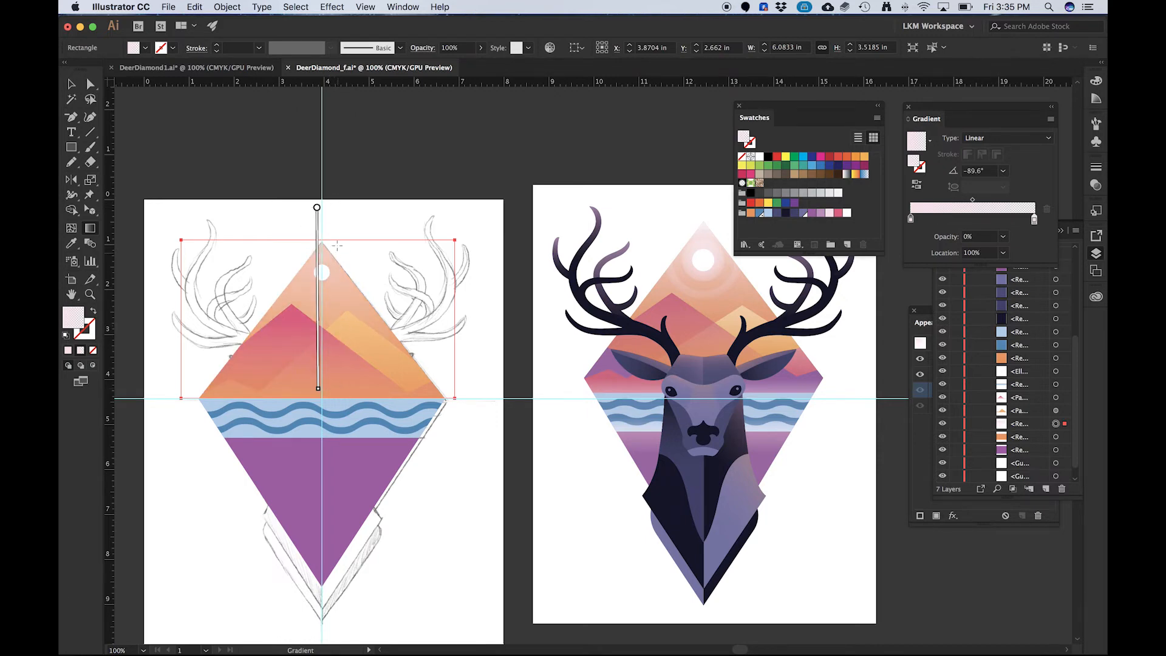
drag(332, 240, 336, 340)
drag(331, 188, 334, 339)
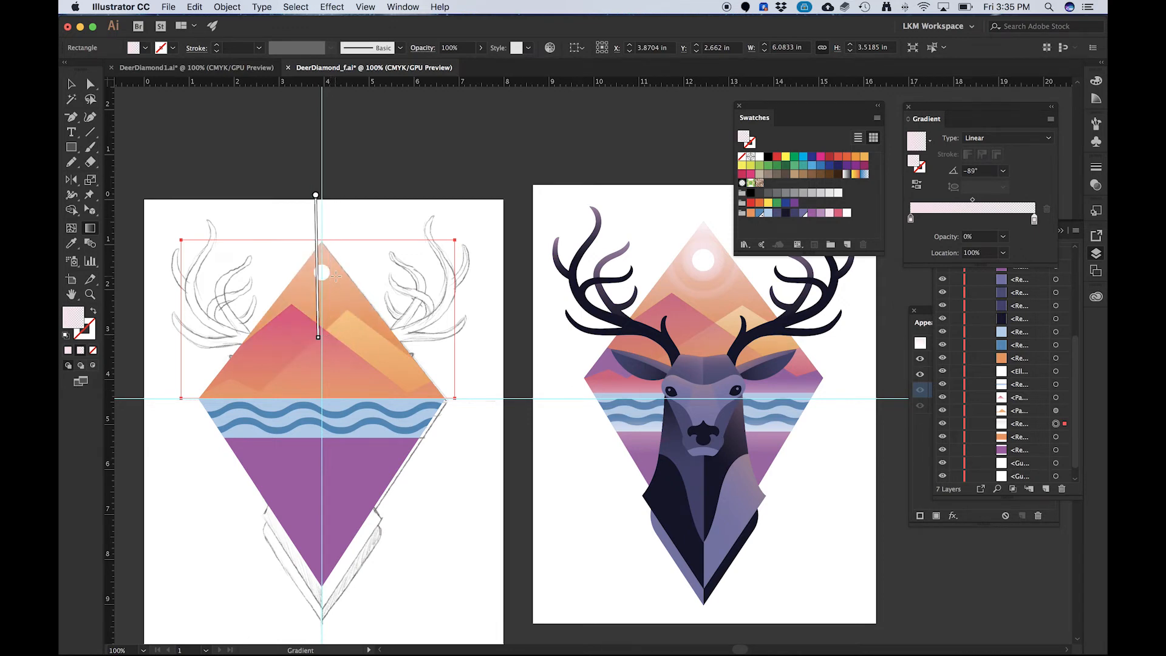
drag(316, 195, 318, 337)
drag(333, 195, 336, 359)
drag(338, 257, 348, 339)
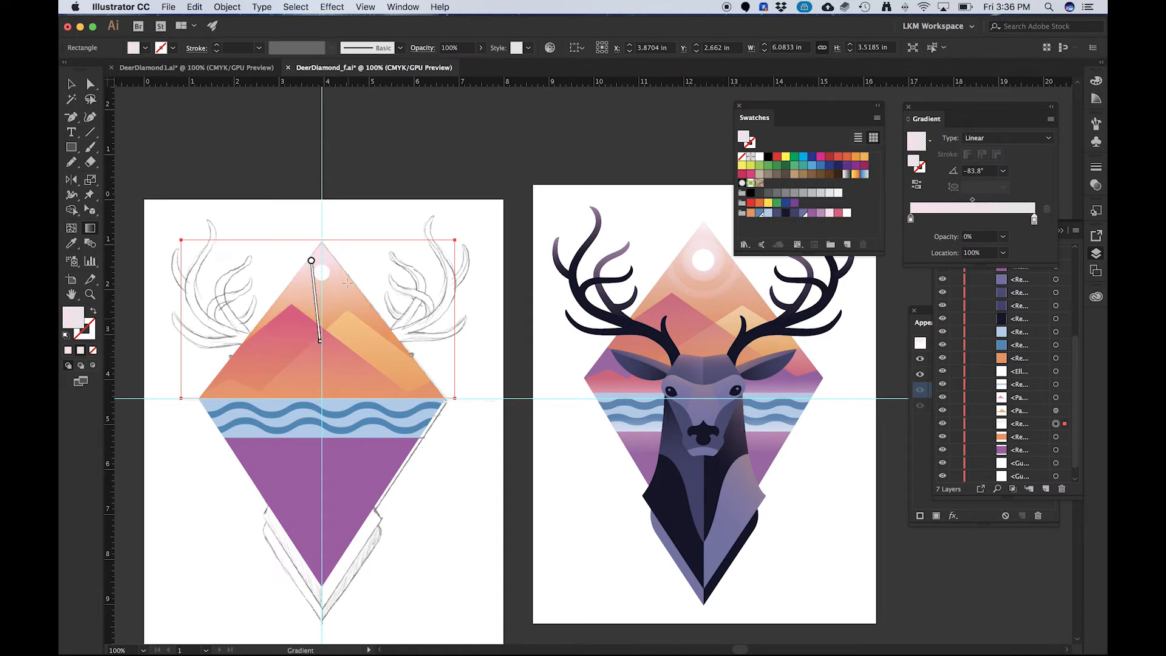
drag(348, 283, 351, 377)
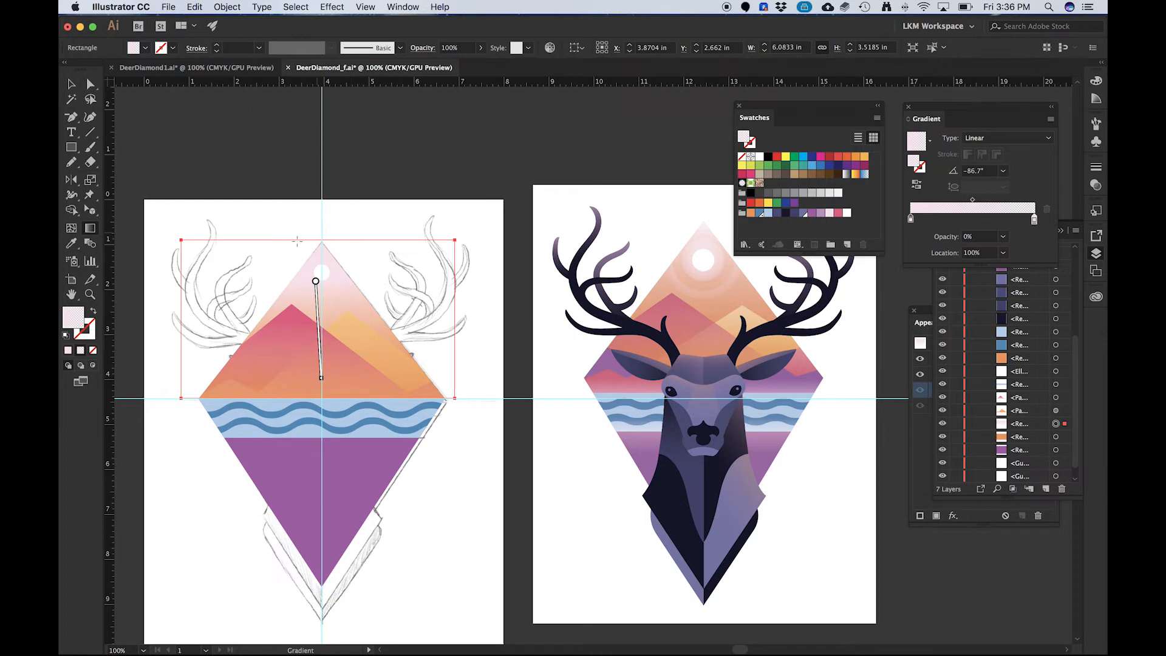
drag(325, 190, 334, 331)
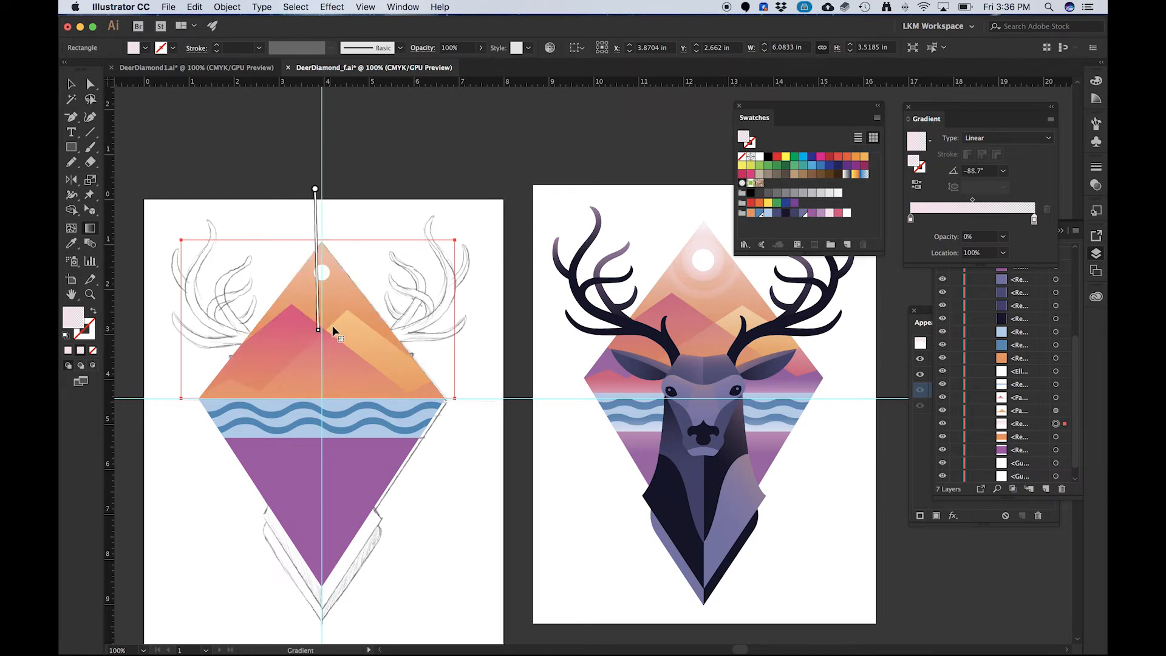
drag(317, 228, 333, 236)
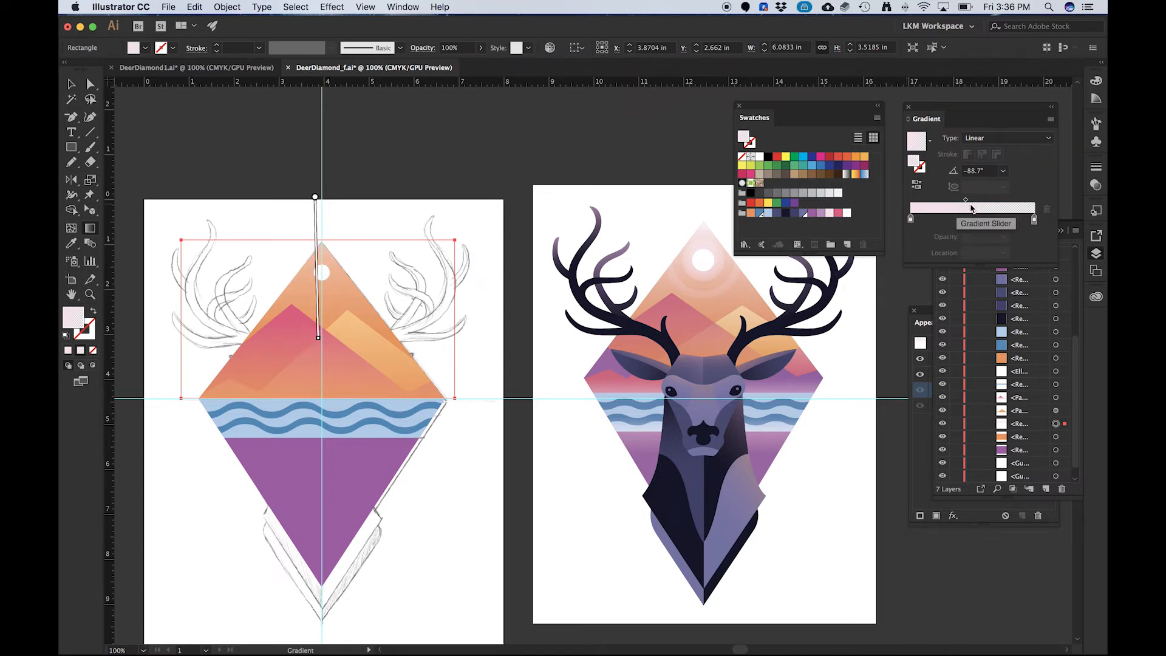
- Fine-tune the sky gradient with its midpoint at about 51%, start stop at about 6% and end stop at about 97%
drag(965, 199, 975, 200)
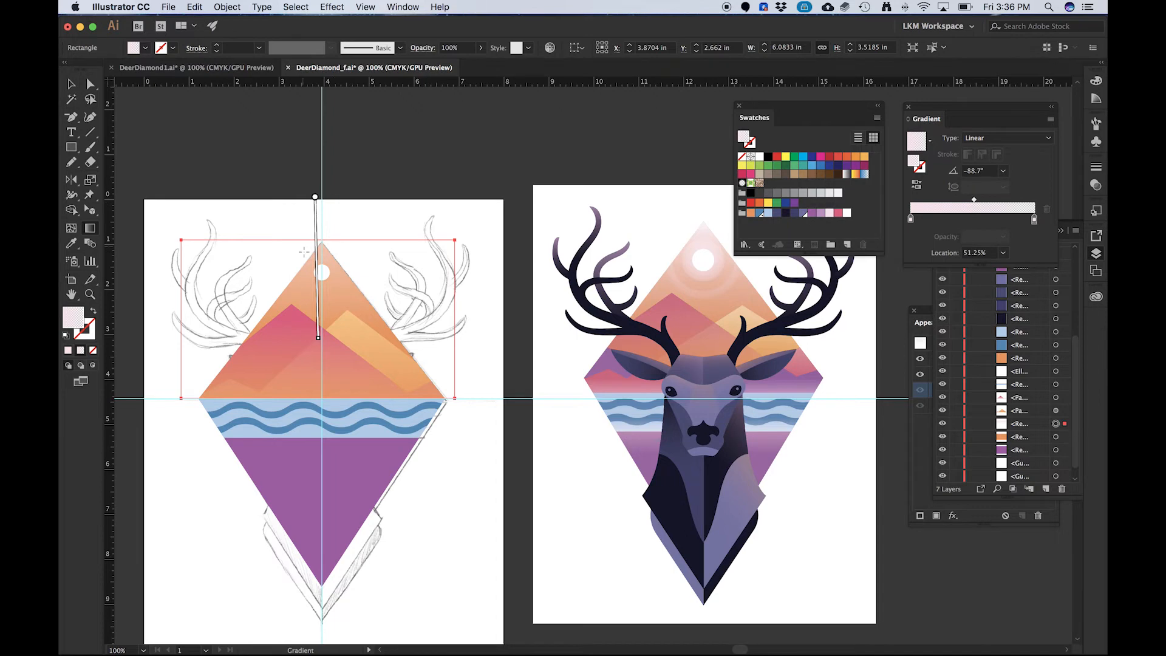
drag(316, 265, 322, 247)
drag(319, 293, 312, 328)
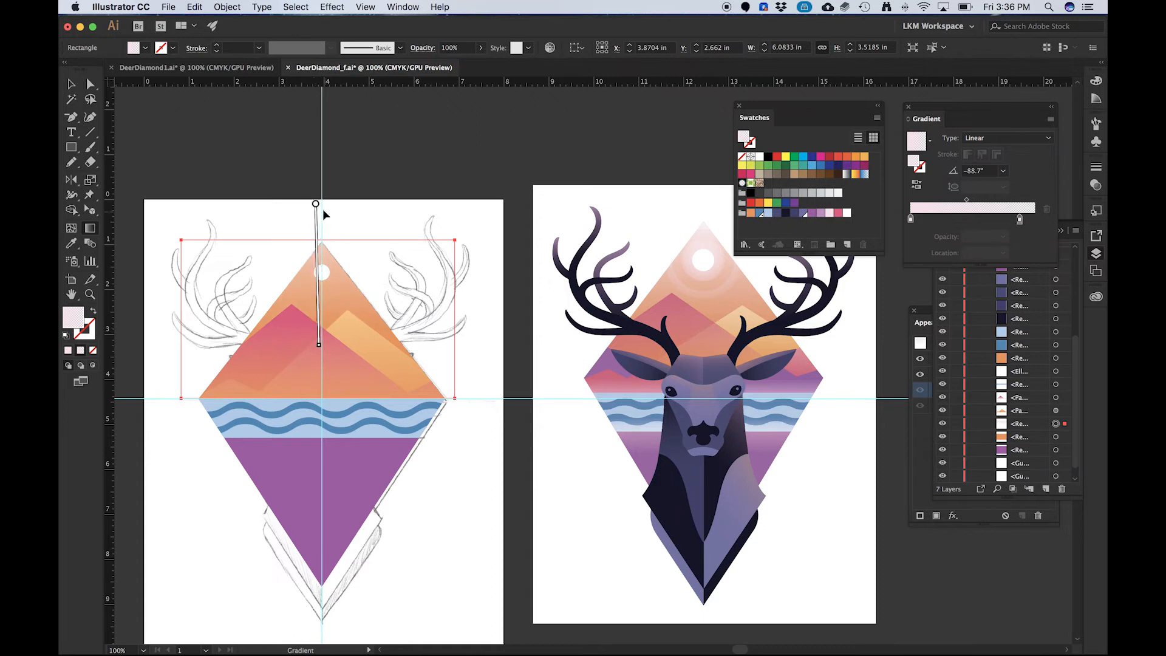
drag(311, 214, 311, 222)
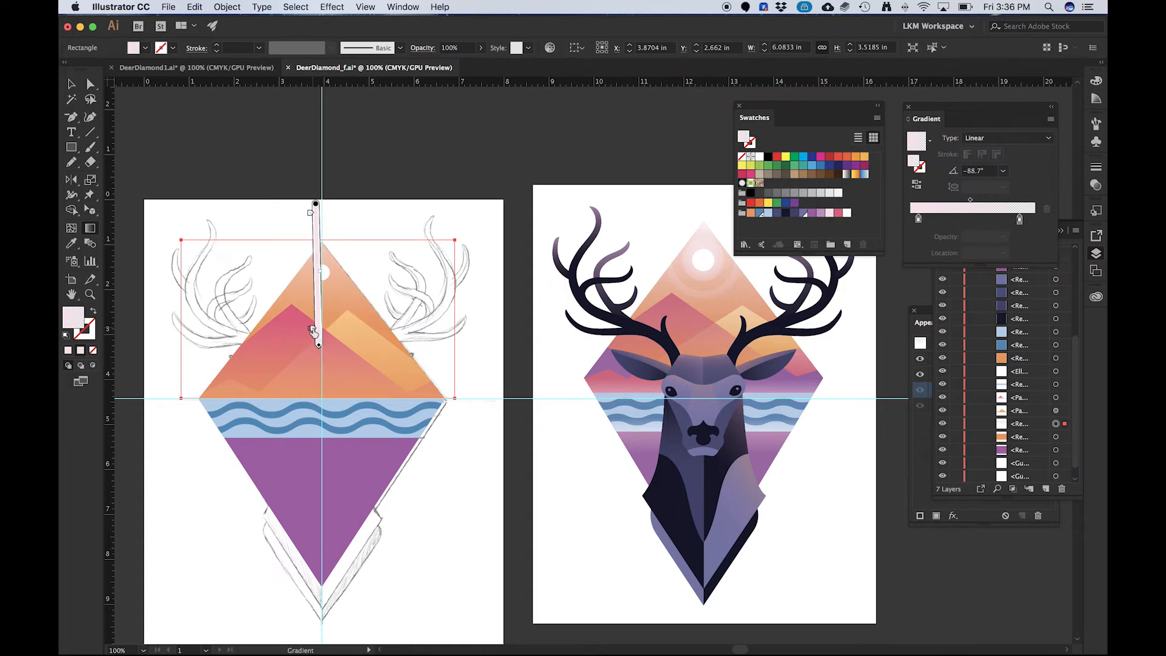
drag(313, 331, 315, 352)
drag(314, 345, 314, 341)
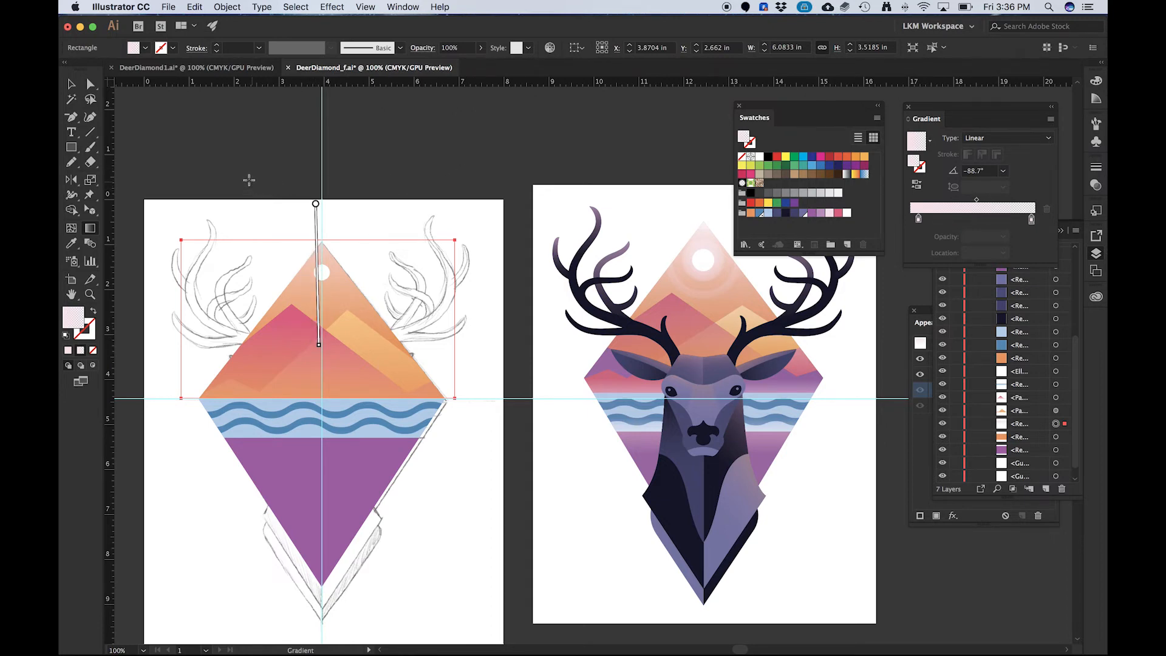
- Delete the small dark square above the unfinished artwork's artboard
key(v)
mouse_move(266, 153)
mouse_down()
mouse_move(240, 177)
mouse_move(289, 217)
mouse_move(294, 238)
mouse_up()
key(ctrl+z)
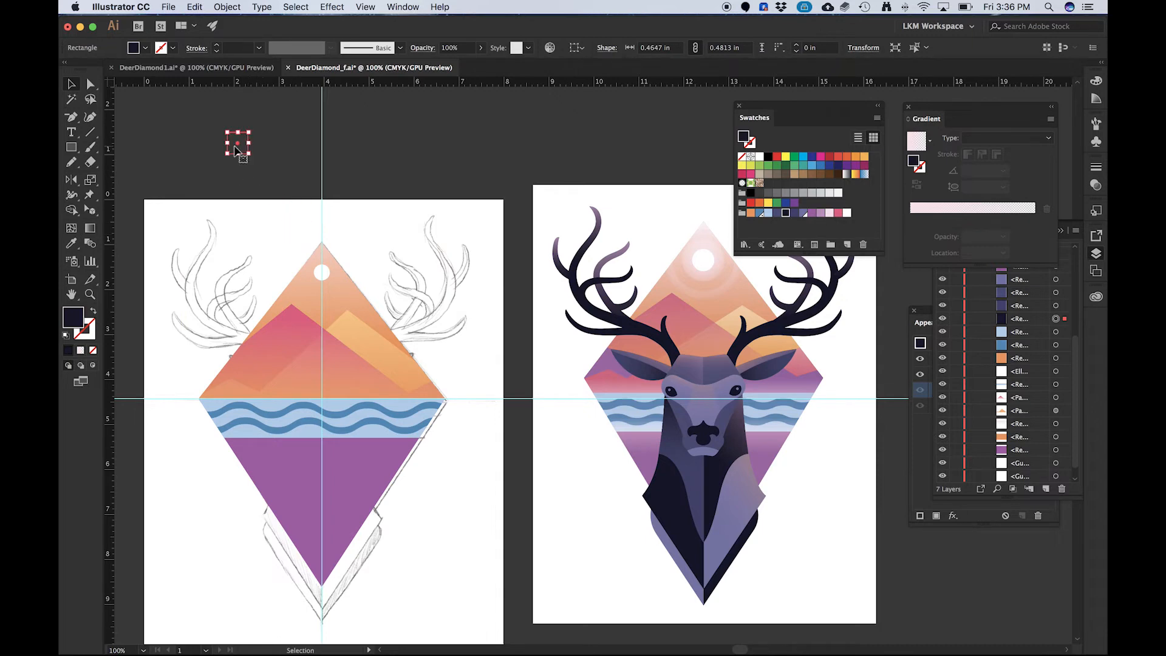
key(Delete)
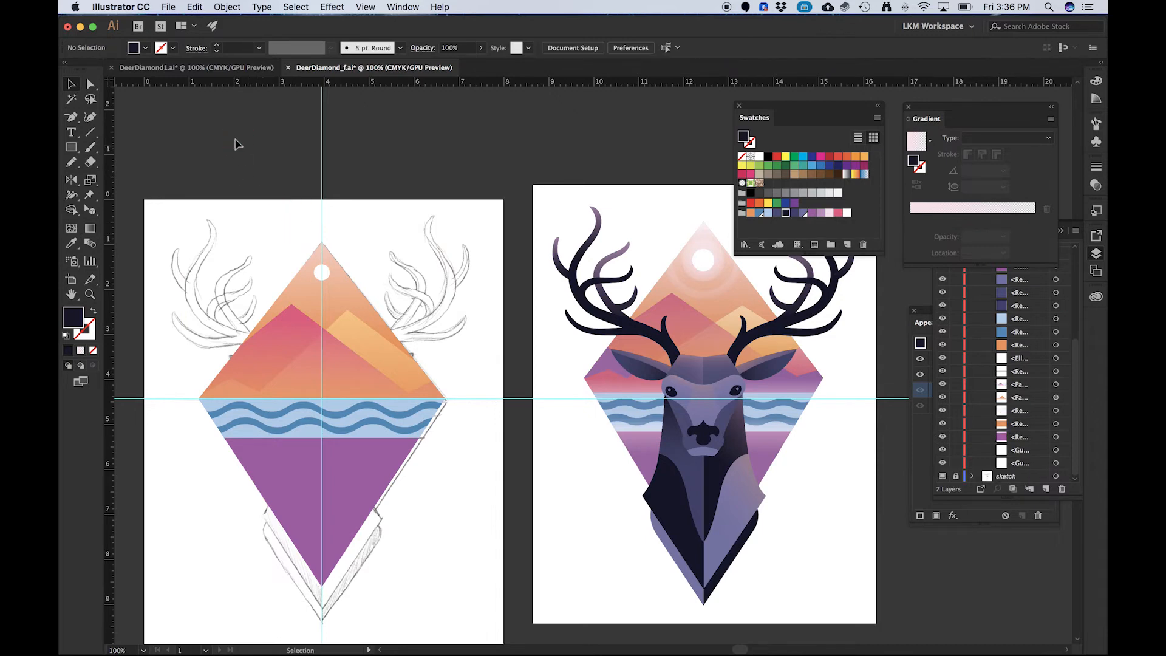
- Paste a copy of the white sun circle directly behind it and enlarge the copy from its centre to about 0.62 in
click(327, 281)
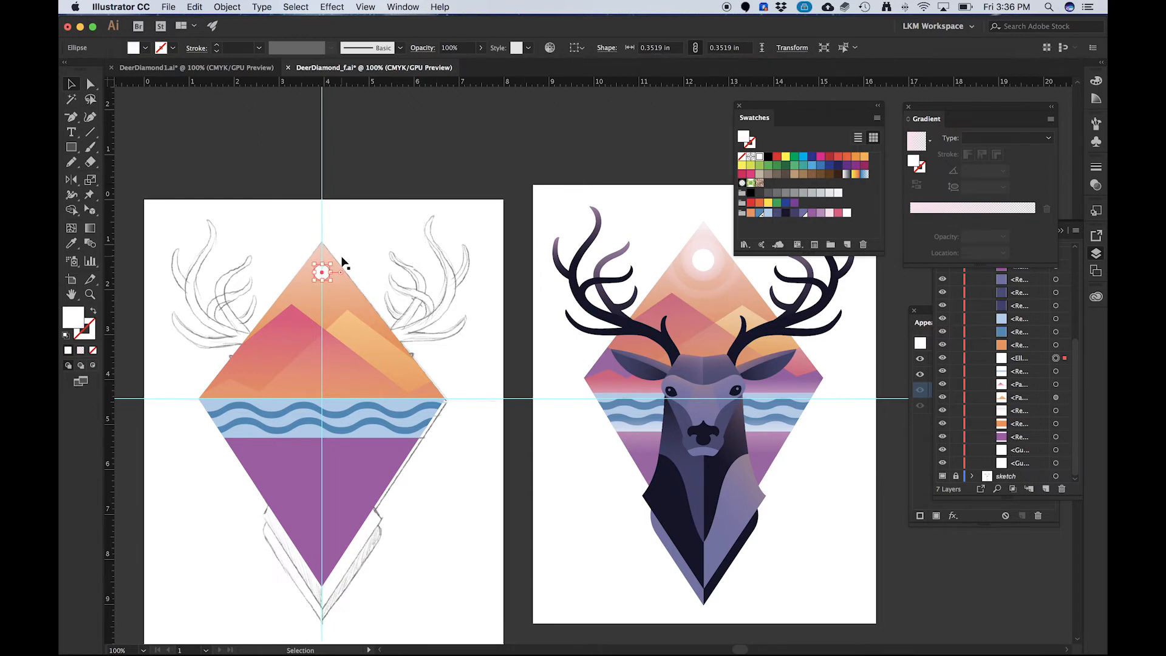
key(super+c)
key(super+b)
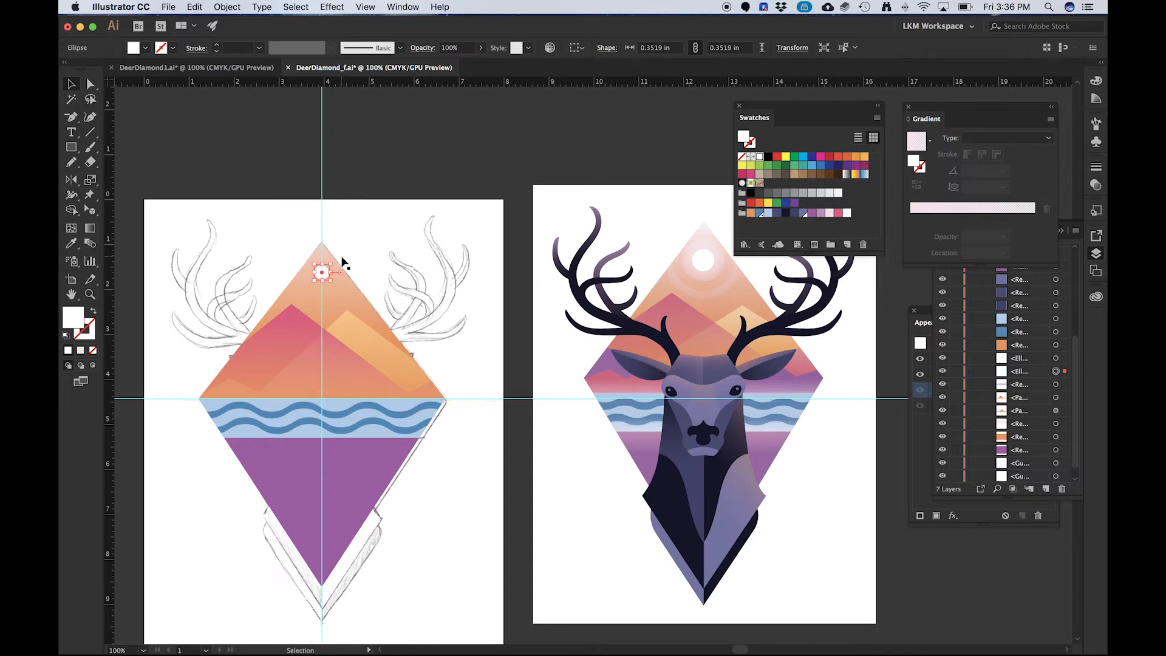
scroll(1036, 422, down, 1)
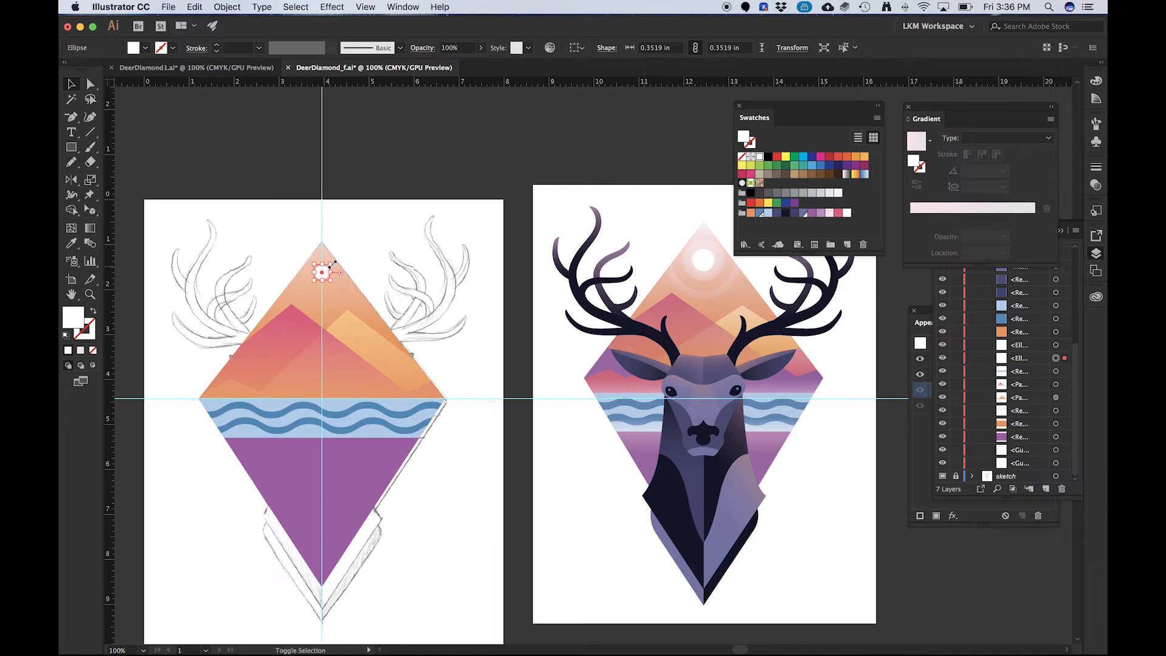
drag(333, 265, 339, 260)
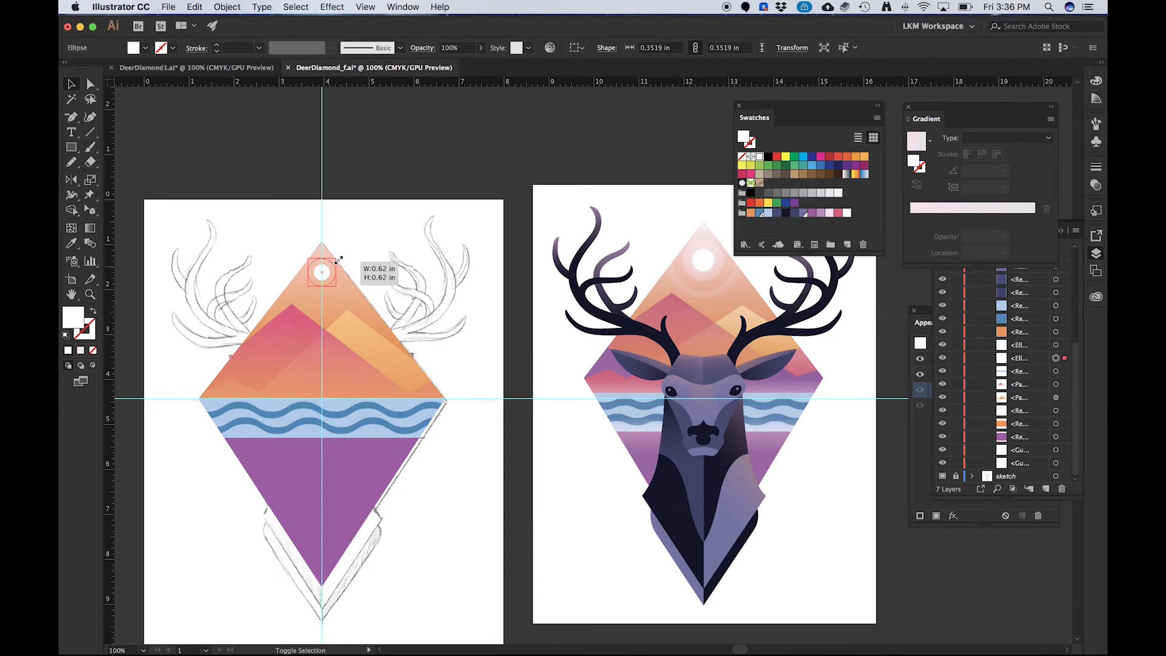
drag(338, 260, 338, 260)
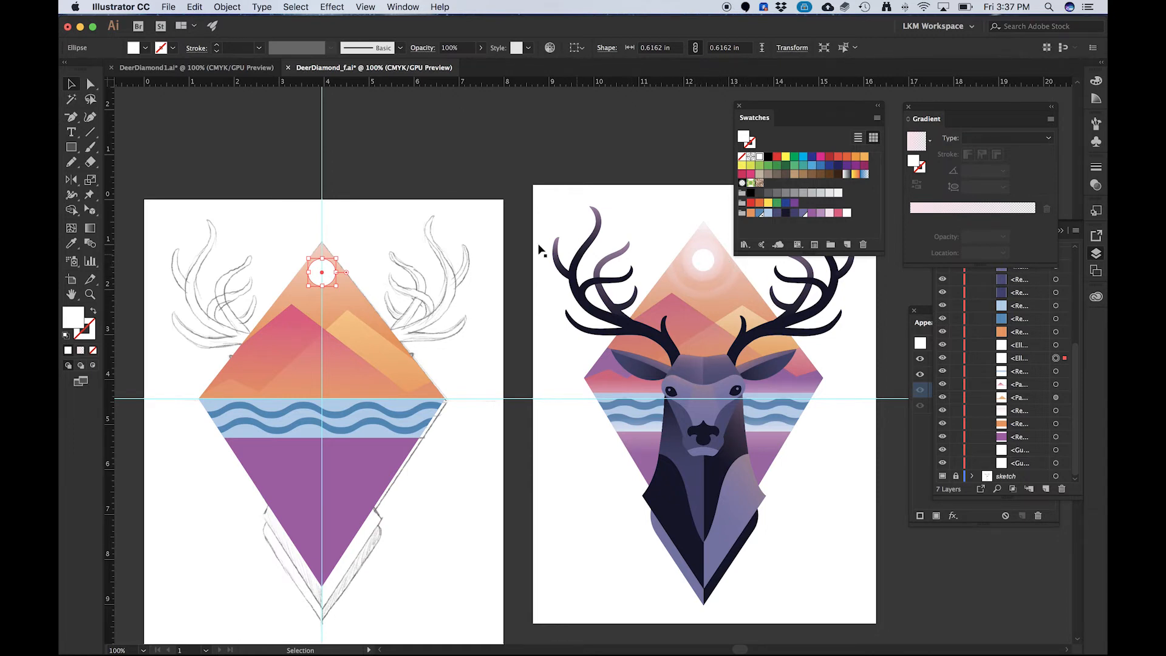
- Give the enlarged sun copy the pale pink-to-transparent gradient and change the gradient type to Radial
key(i)
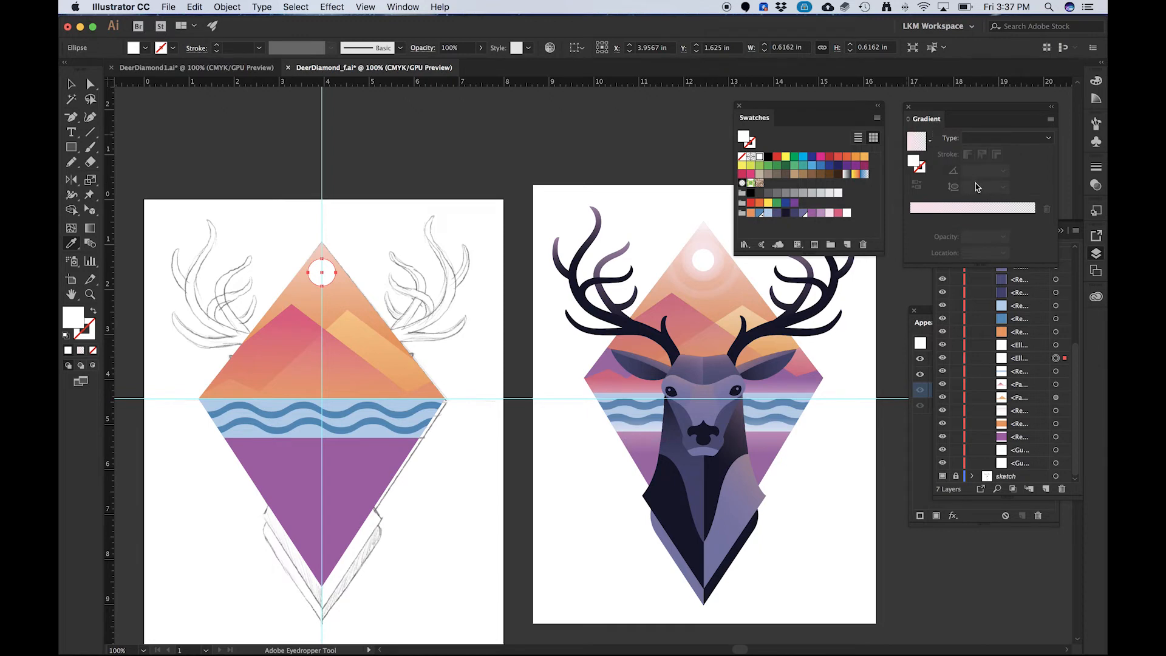
click(972, 210)
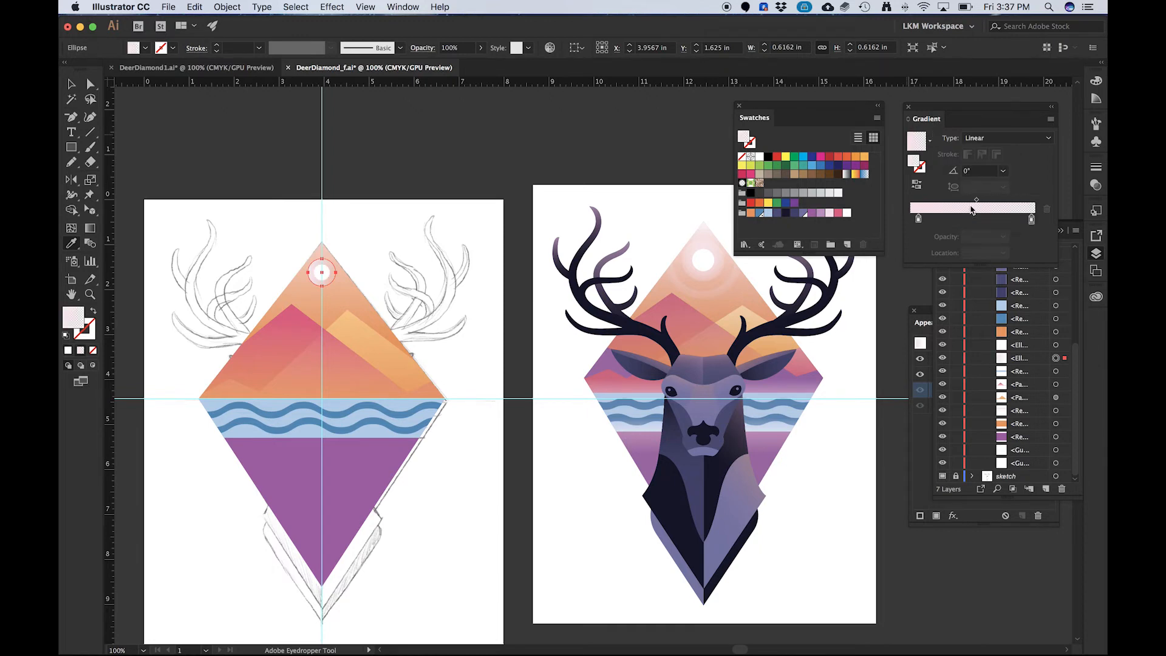
click(977, 139)
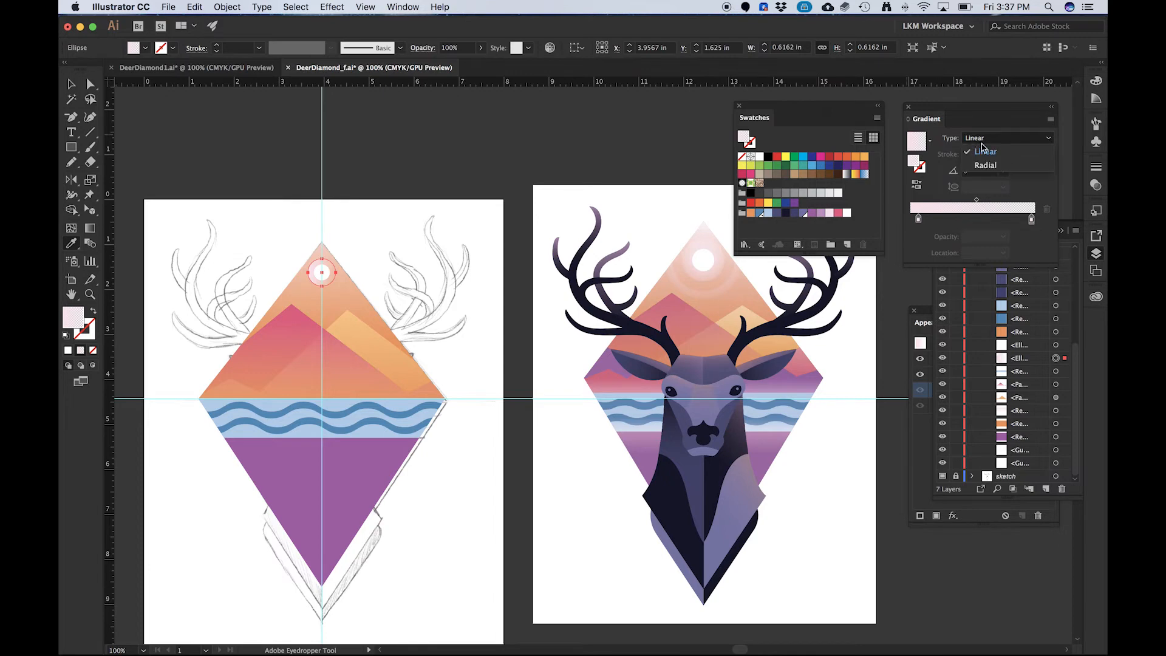
click(986, 165)
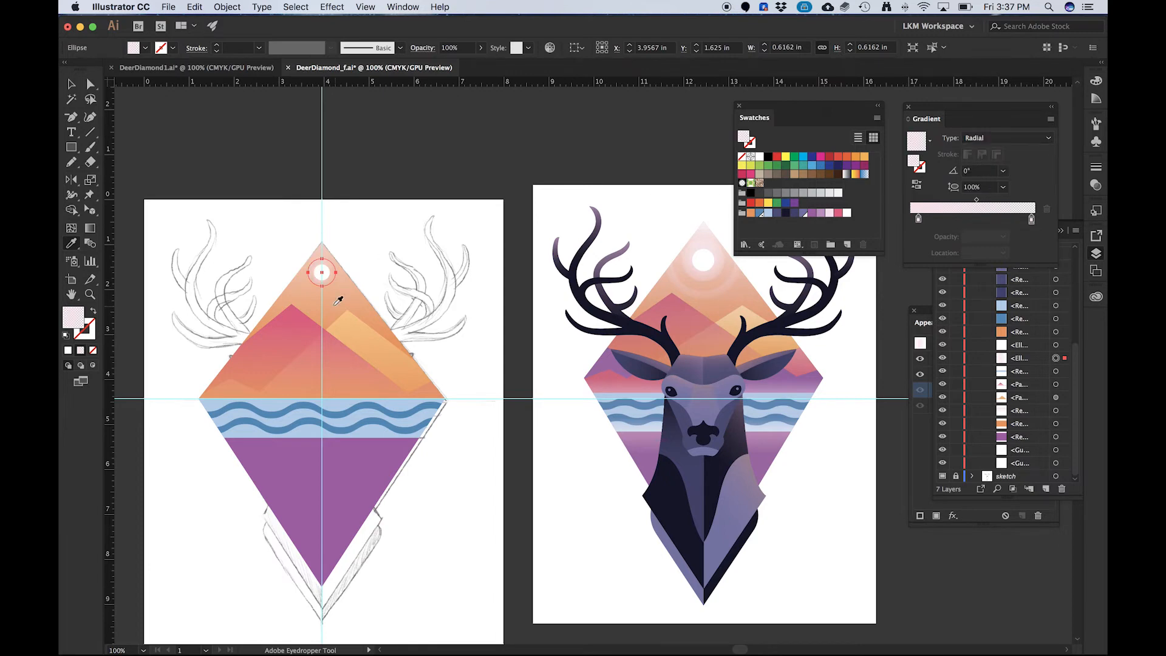
- Move the sun glow's opaque gradient stop outwards to about 30% and its transparent stop near the outer end, and deselect the circle
scroll(327, 280, up, 5)
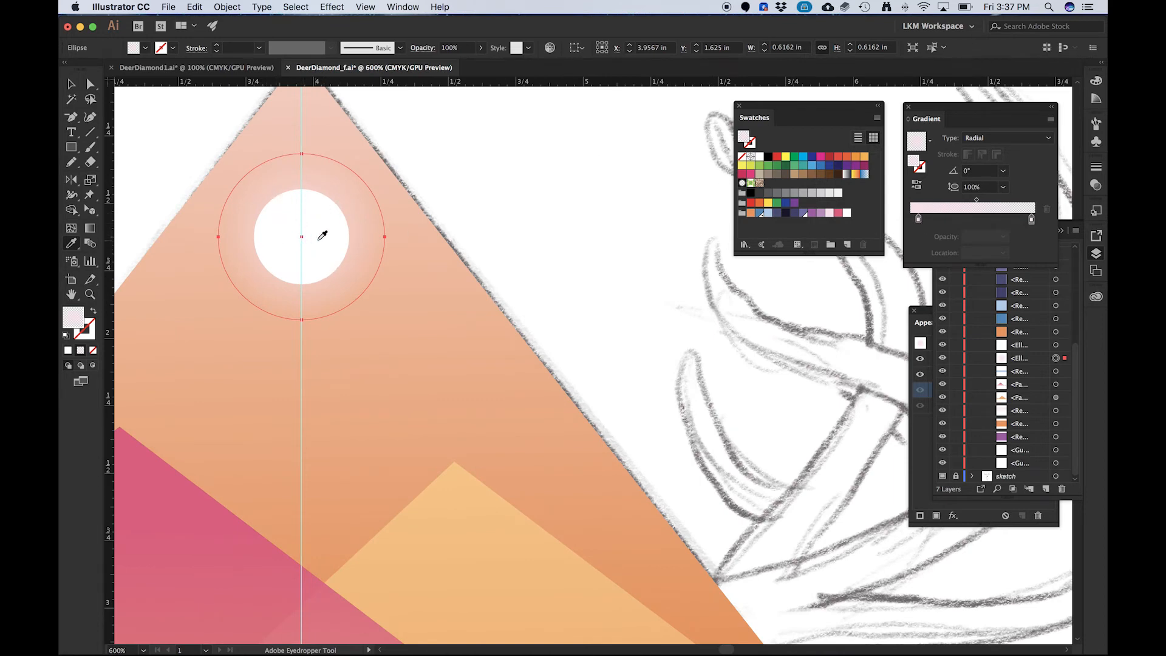
key(g)
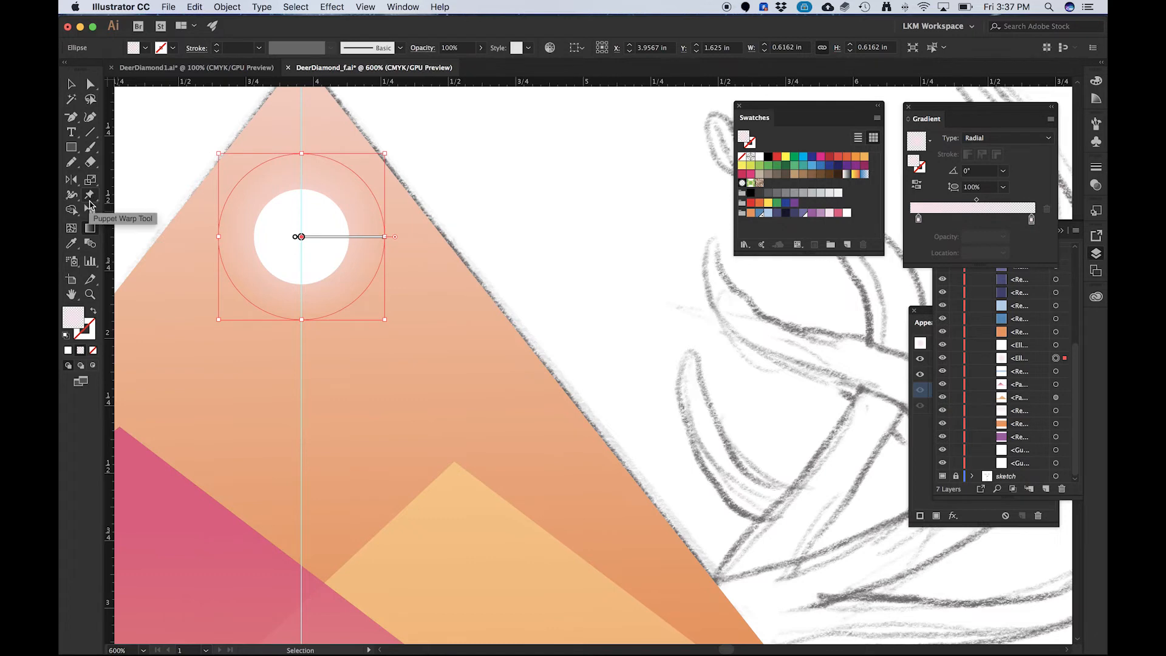
mouse_move(315, 241)
drag(307, 245, 327, 246)
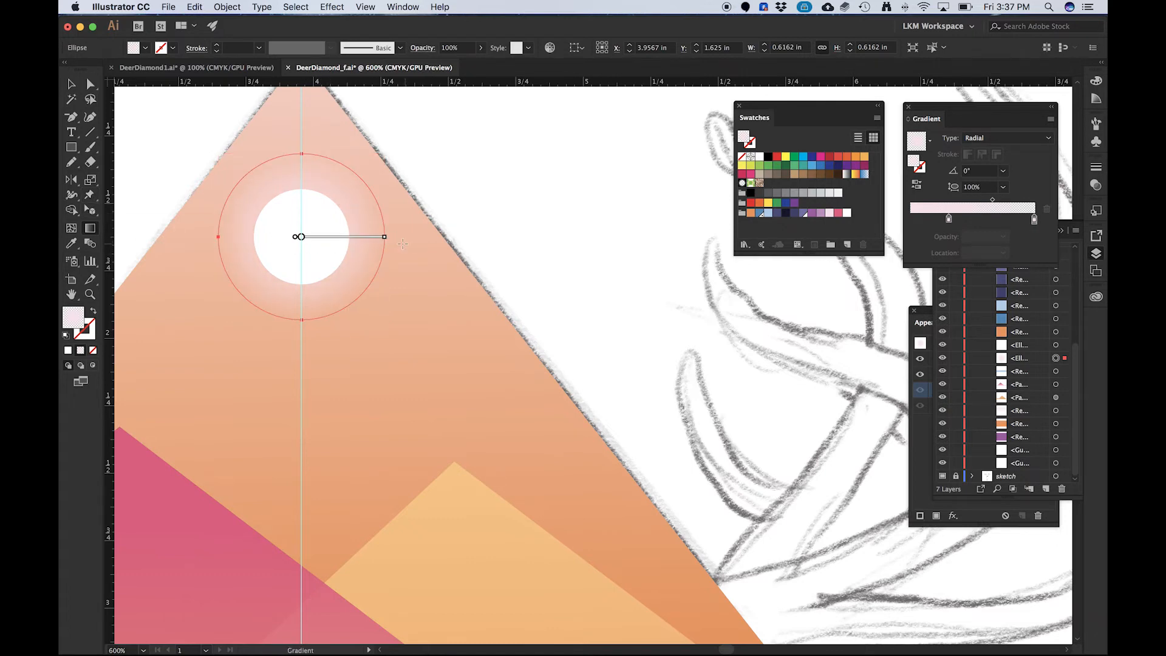
mouse_move(385, 238)
mouse_down()
mouse_move(411, 238)
mouse_move(399, 238)
mouse_up()
click(71, 85)
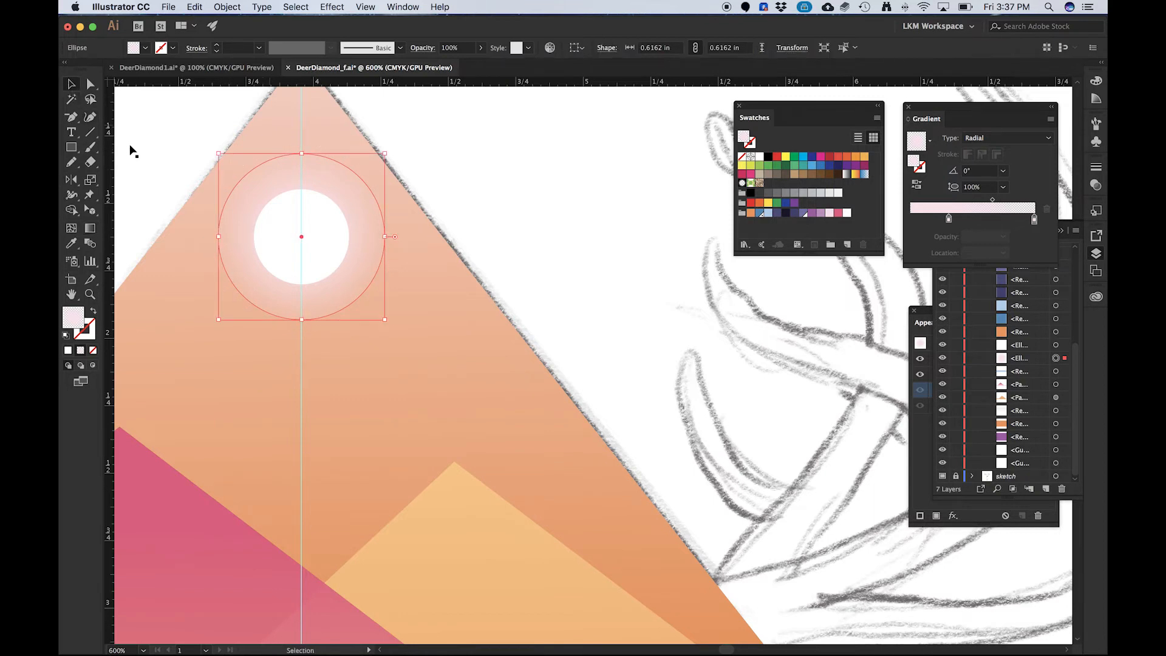
click(141, 153)
- Enlarge the sun's glow circle from its centre to about 0.71 in
scroll(323, 229, down, 5)
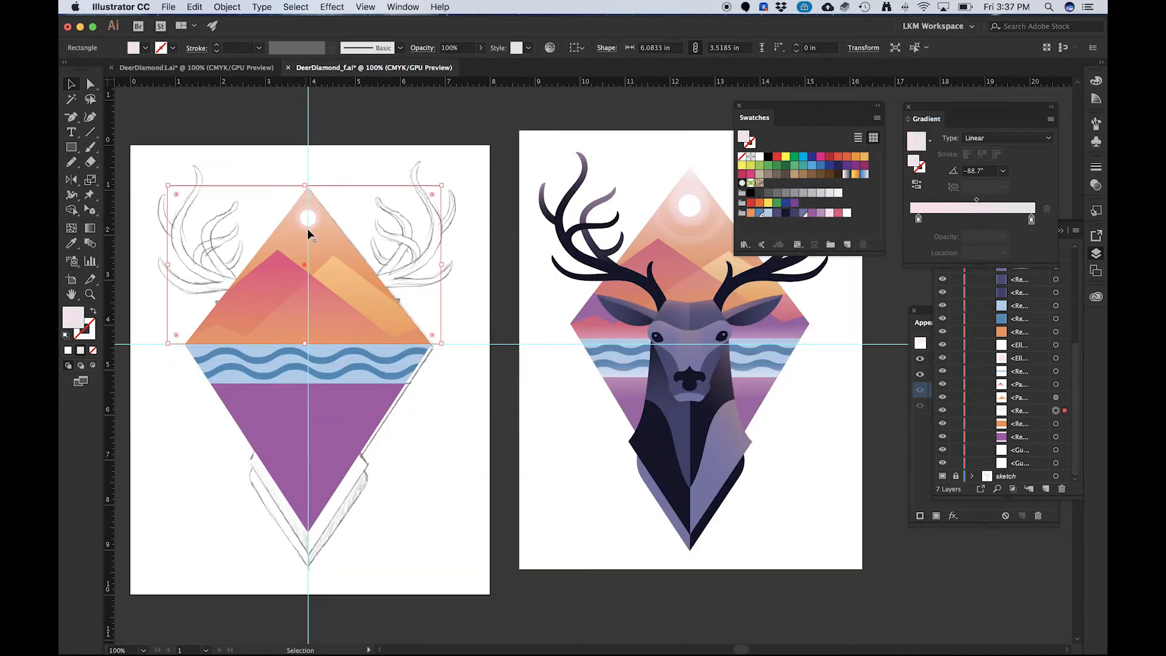
scroll(308, 228, up, 2)
click(326, 229)
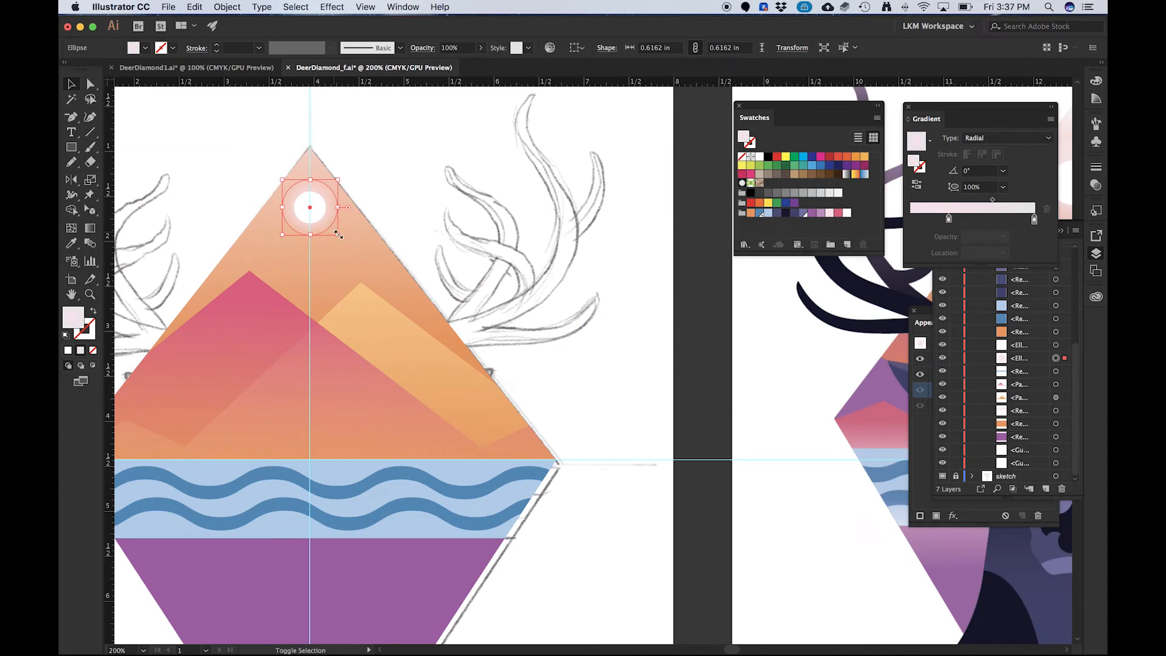
drag(341, 238, 339, 237)
click(216, 182)
scroll(270, 204, down, 3)
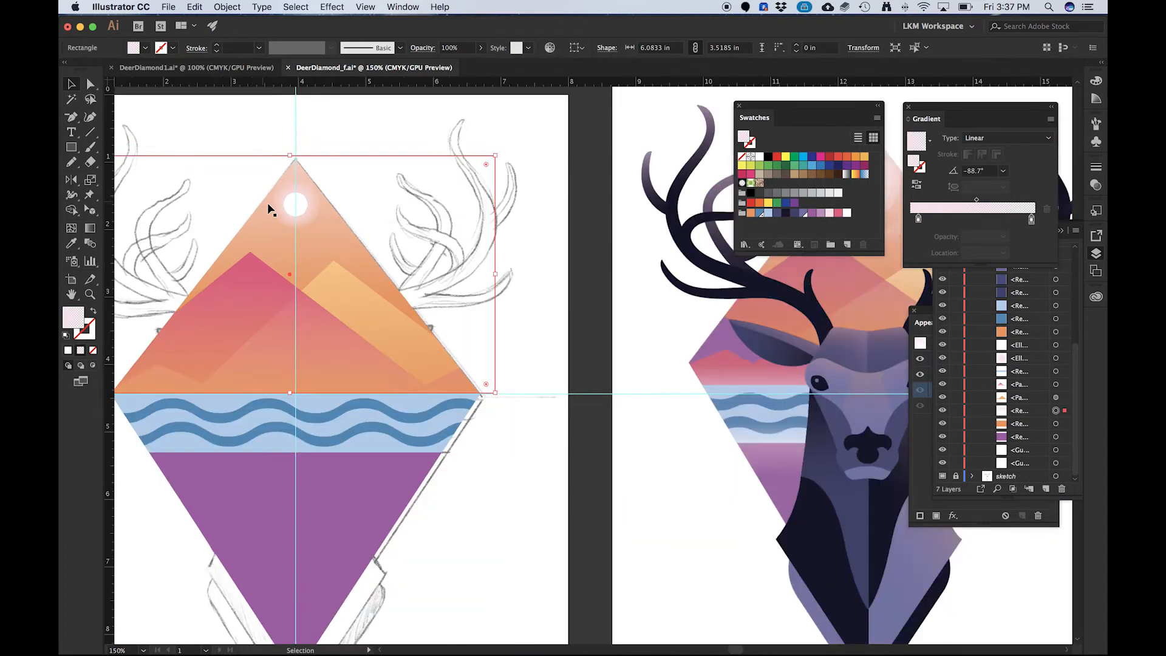
scroll(274, 204, up, 1)
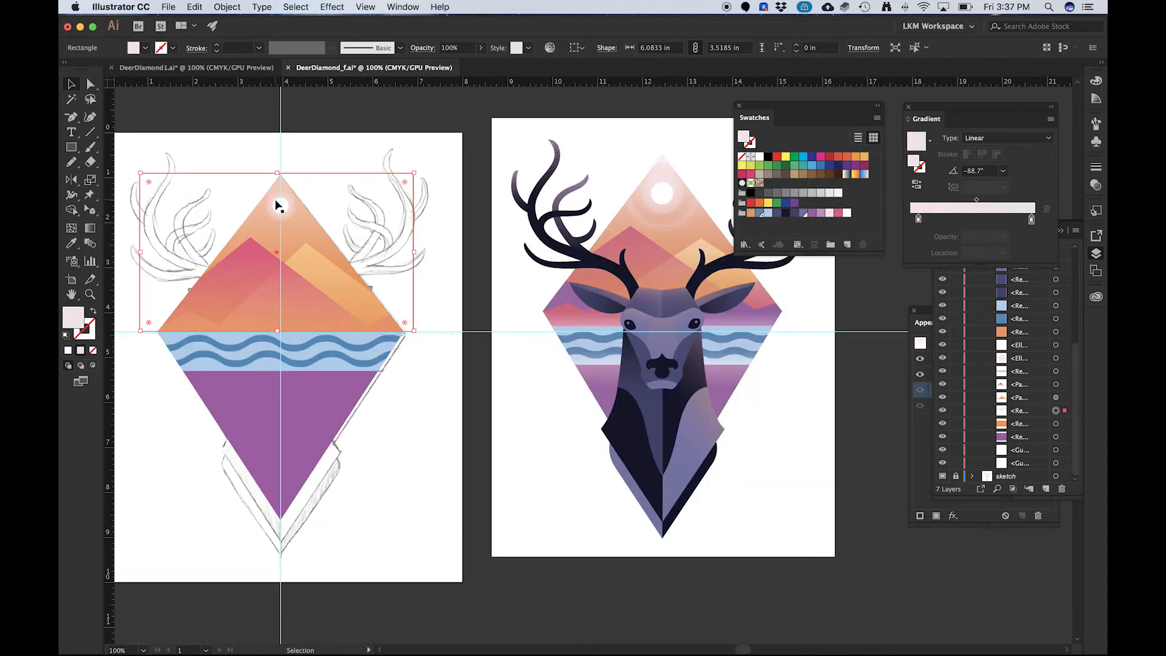
- Select the sun's glow circle and paste a copy of it directly behind
click(275, 217)
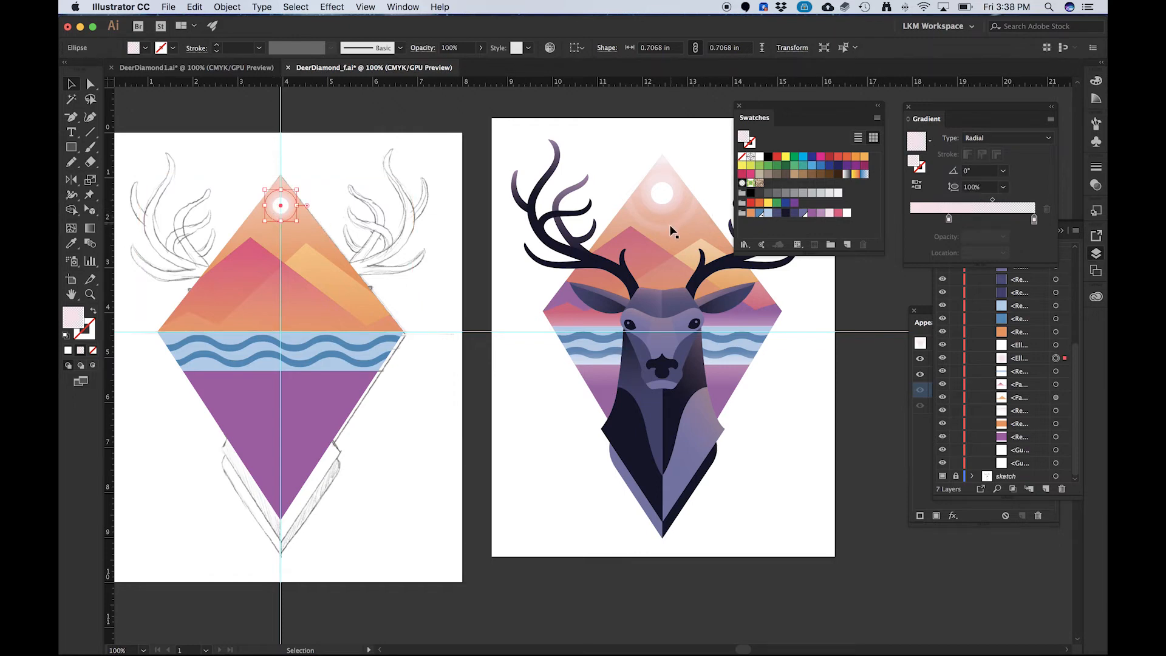
key(a)
key(super+b)
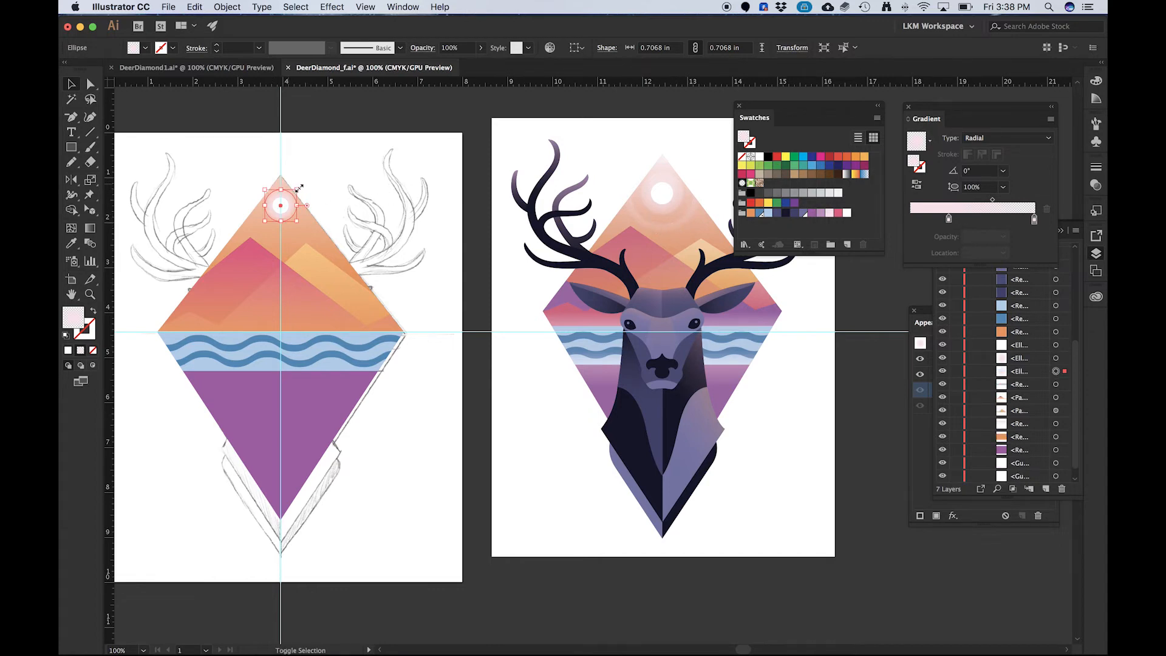
- Enlarge the rear sun circle from its centre to about 1.32 in and swap its gradient fill to the stroke
drag(299, 187, 314, 176)
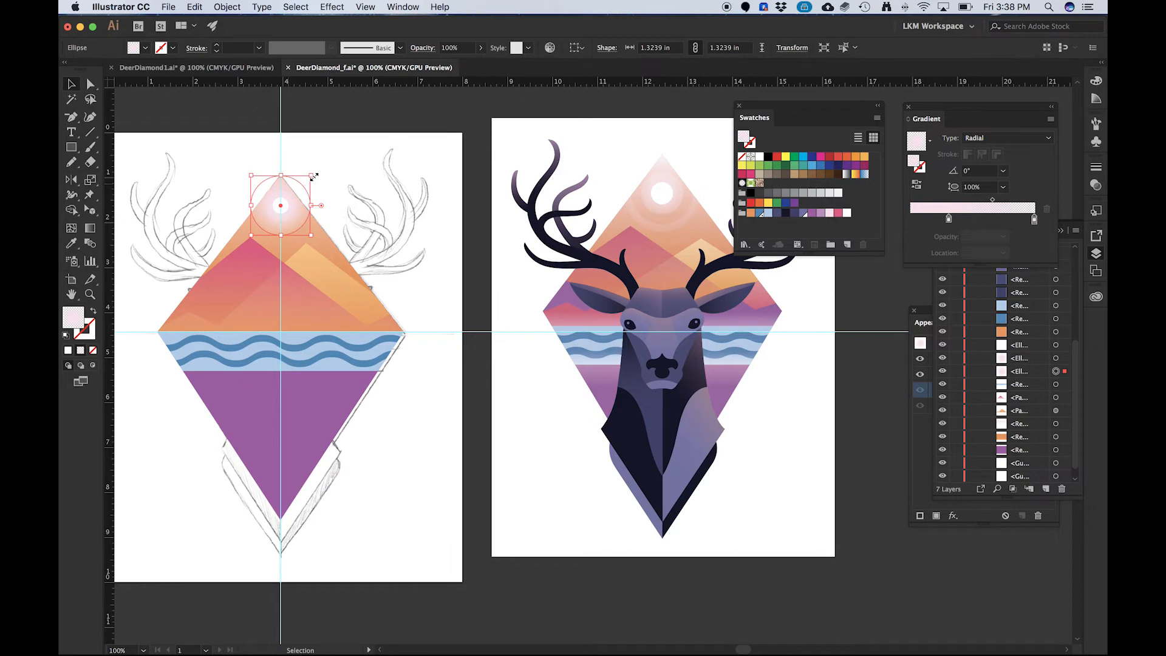
click(94, 312)
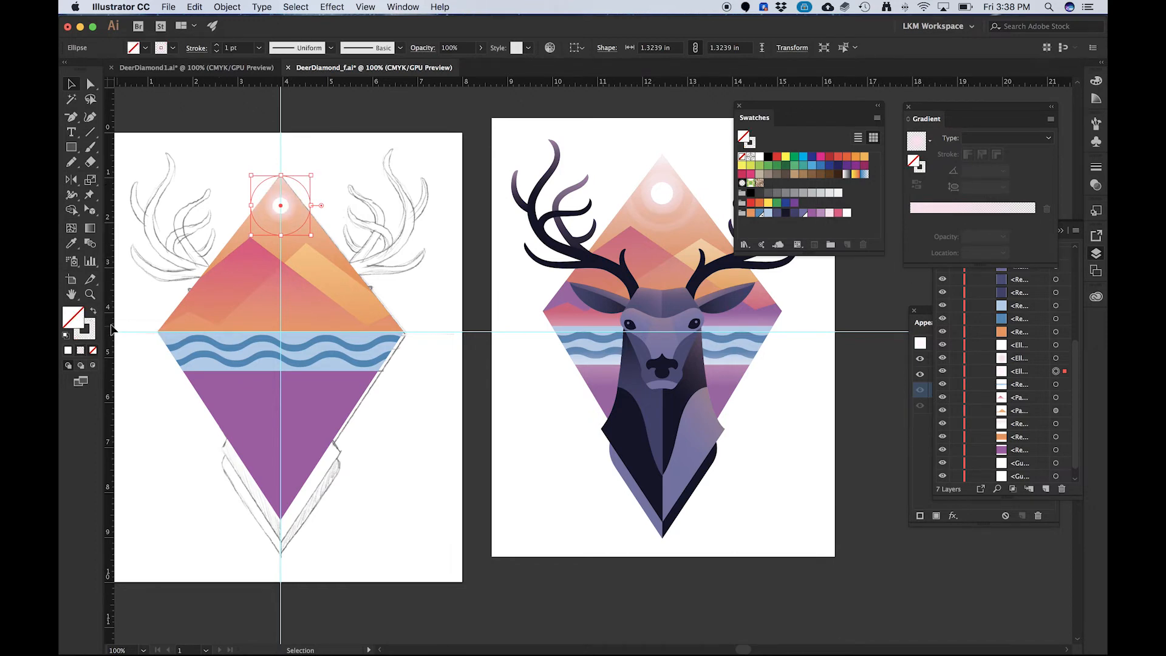
click(93, 333)
scroll(256, 231, up, 3)
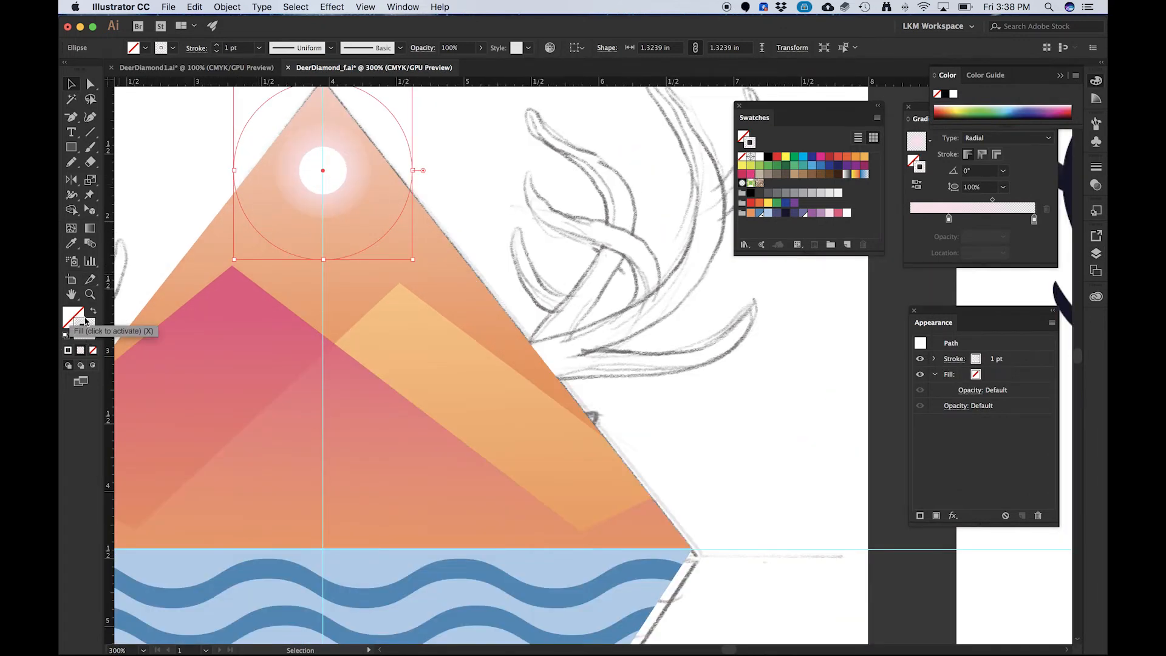
click(89, 334)
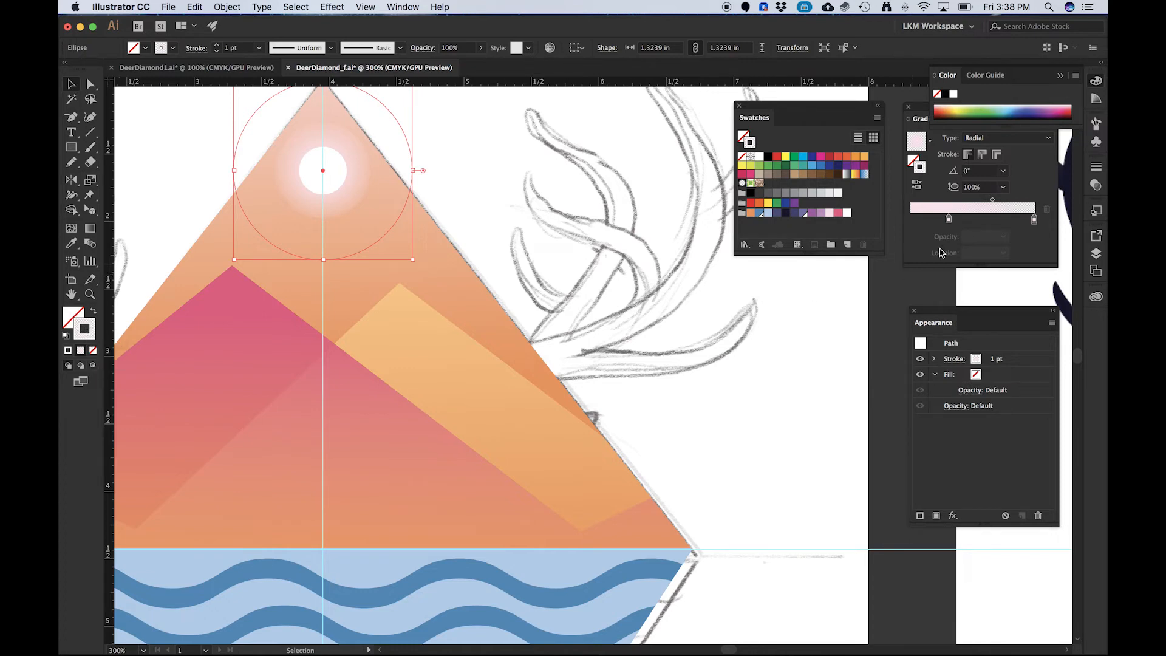
- Set the large sun ring's stroke weight to 15 pt
click(1097, 171)
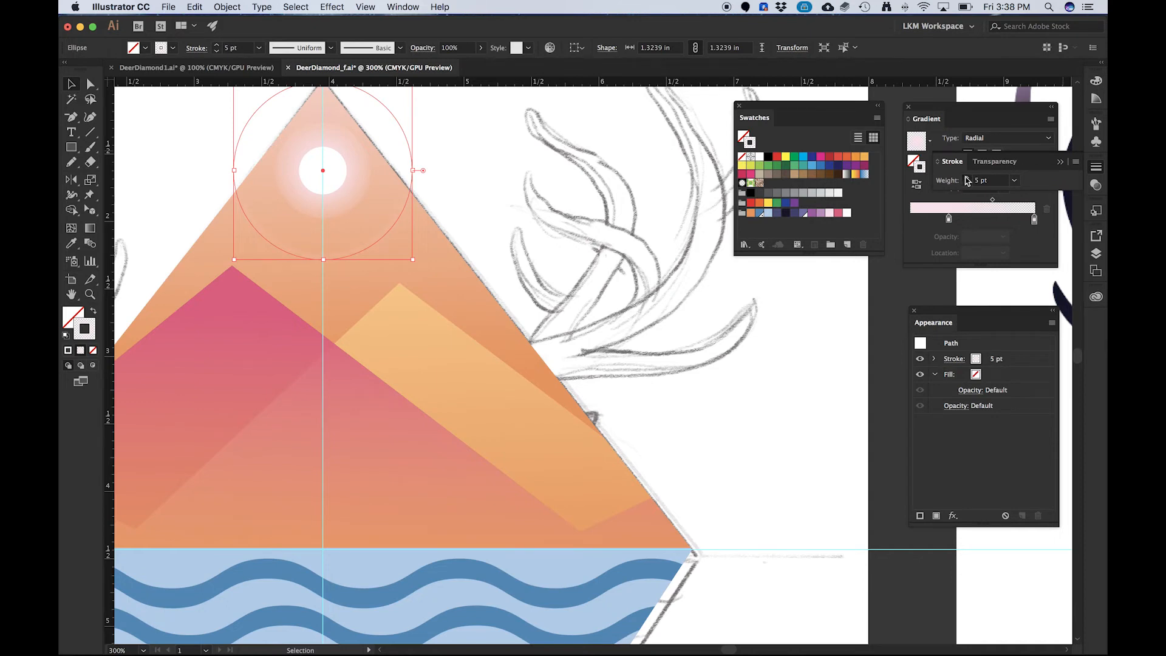
click(967, 178)
click(967, 178)
click(968, 178)
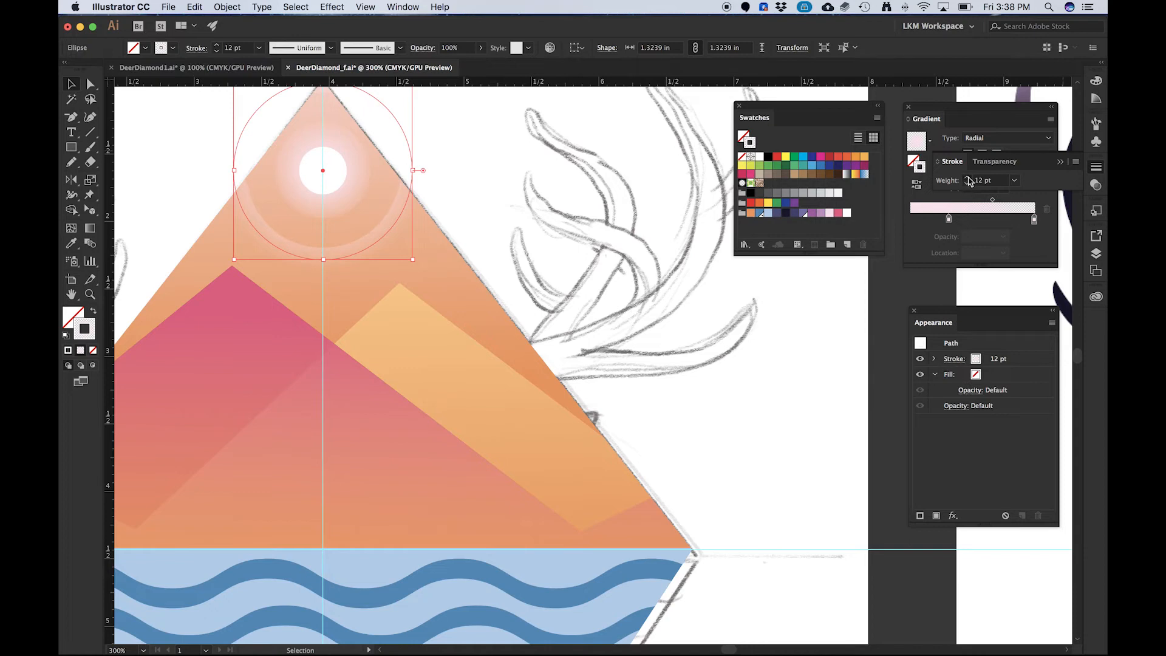
click(967, 178)
click(967, 178)
click(967, 178)
key(g)
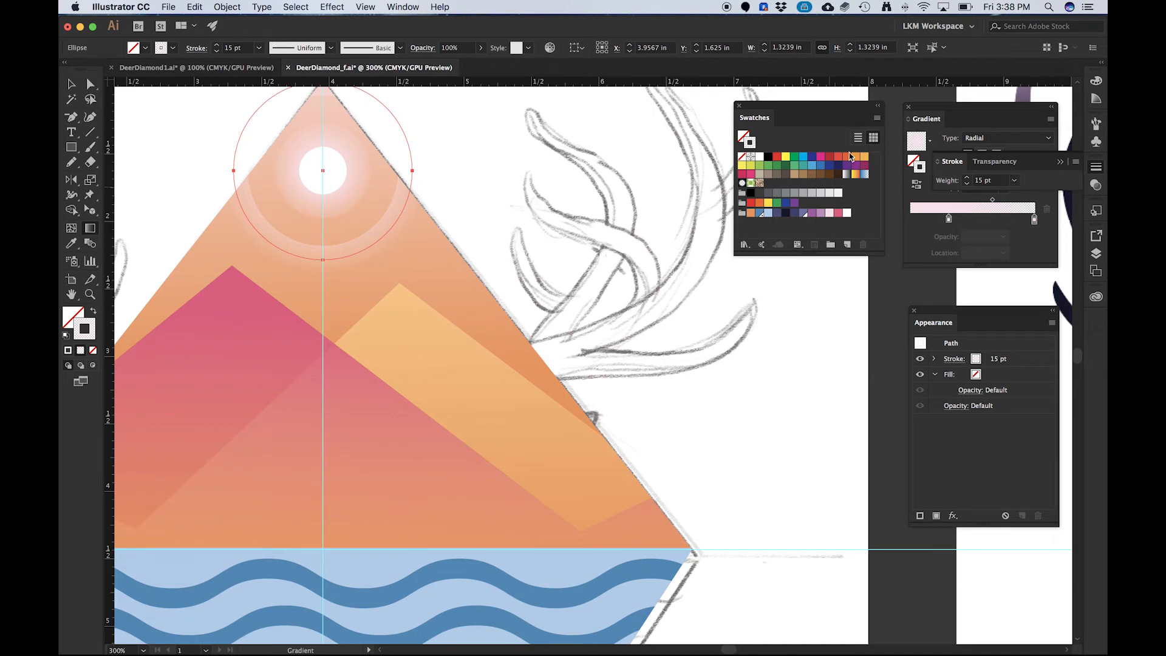
key(v)
- Compare the ring around the sun with the sun glow in the finished artwork
click(351, 219)
key(super+minus)
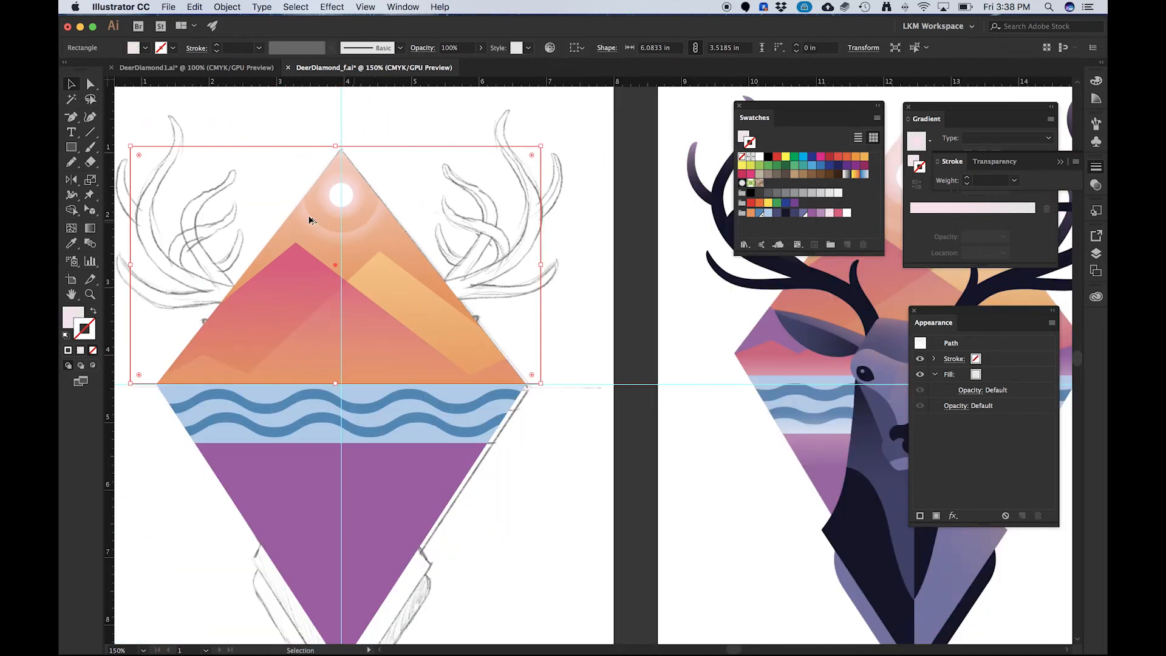
scroll(267, 201, down, 3)
scroll(308, 220, up, 1)
scroll(521, 182, up, 2)
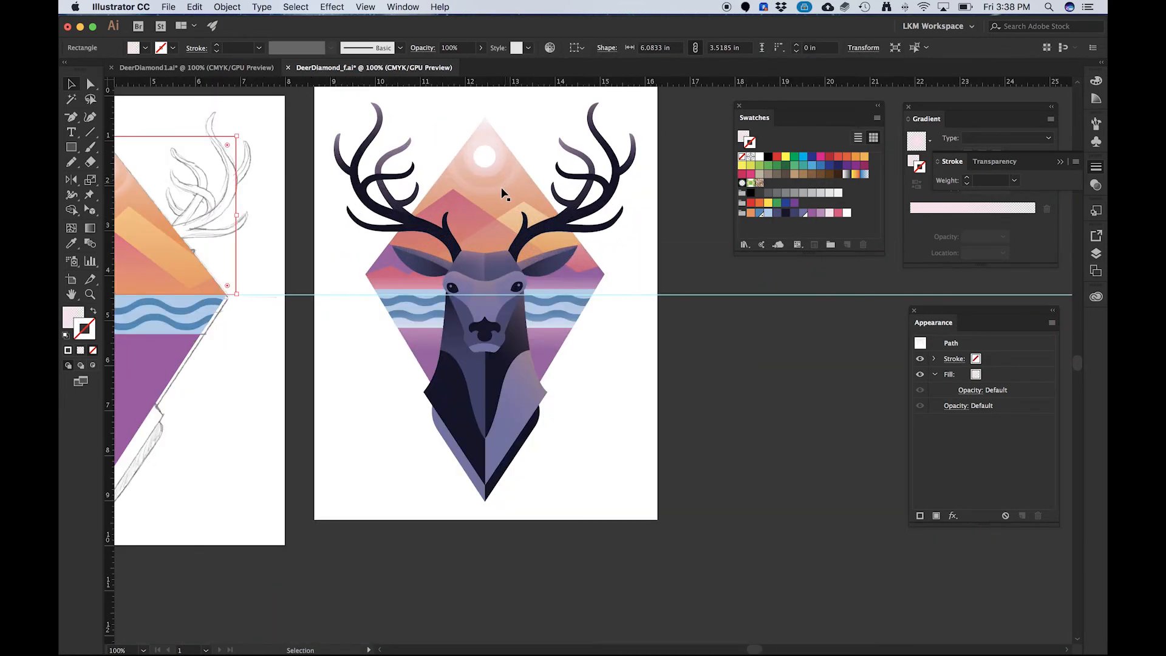
key(space)
drag(159, 196, 474, 243)
scroll(325, 236, down, 1)
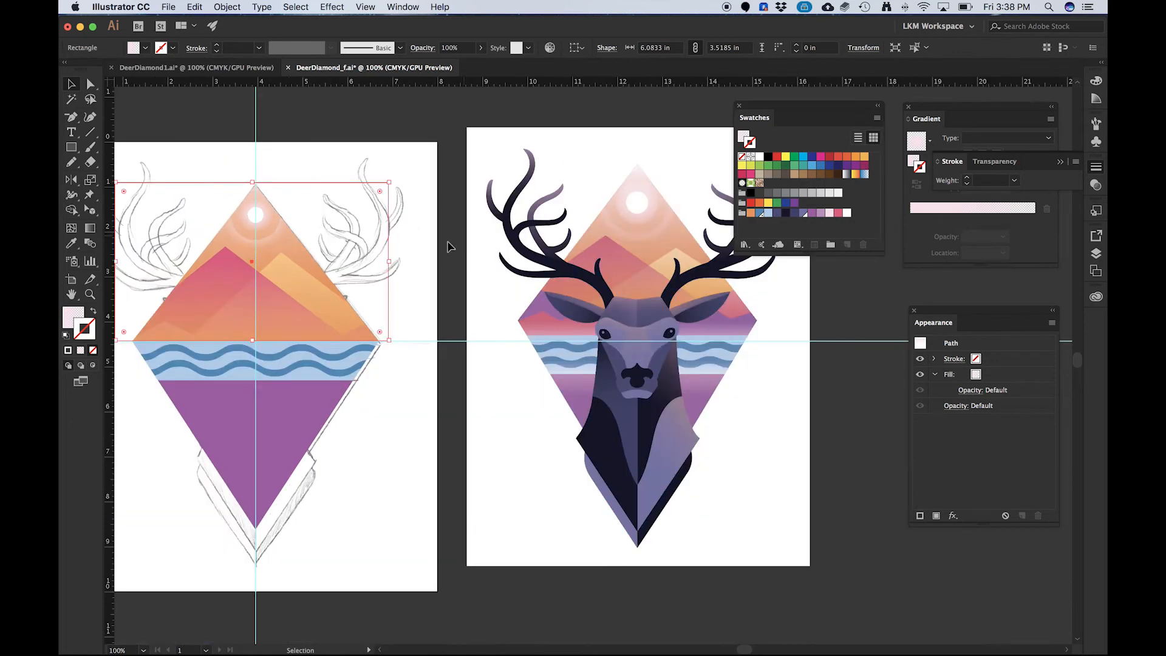
scroll(225, 244, up, 1)
scroll(225, 244, up, 1)
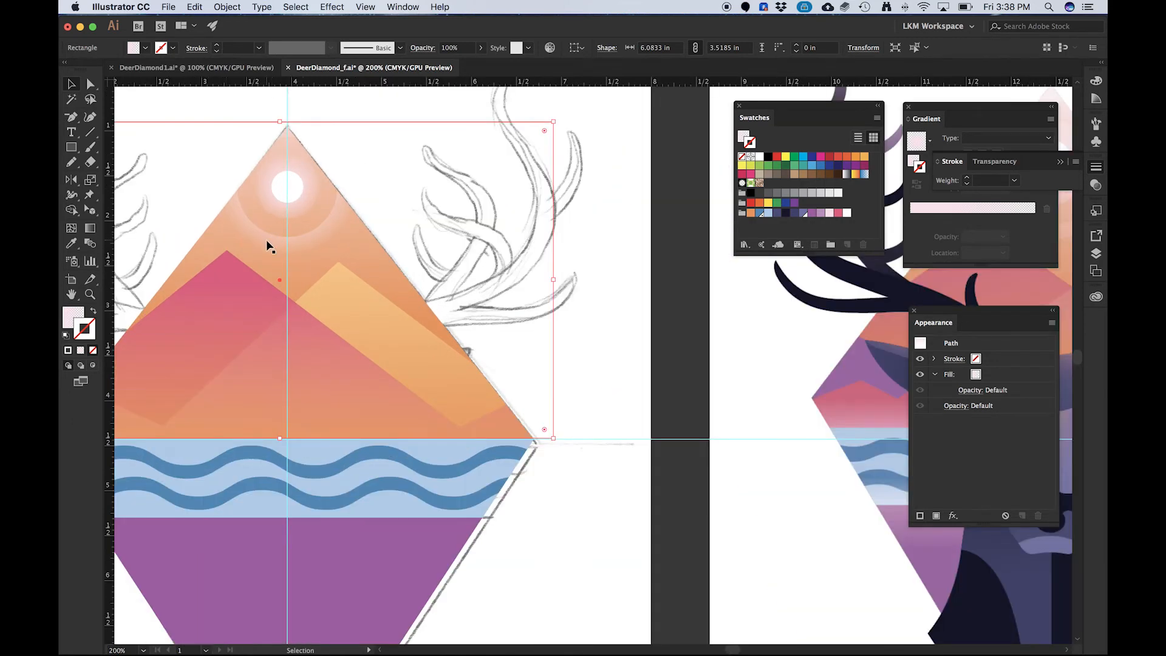
- Move the sun ring's opaque gradient stop to about 12% and the gradient midpoint to about 62%
click(267, 239)
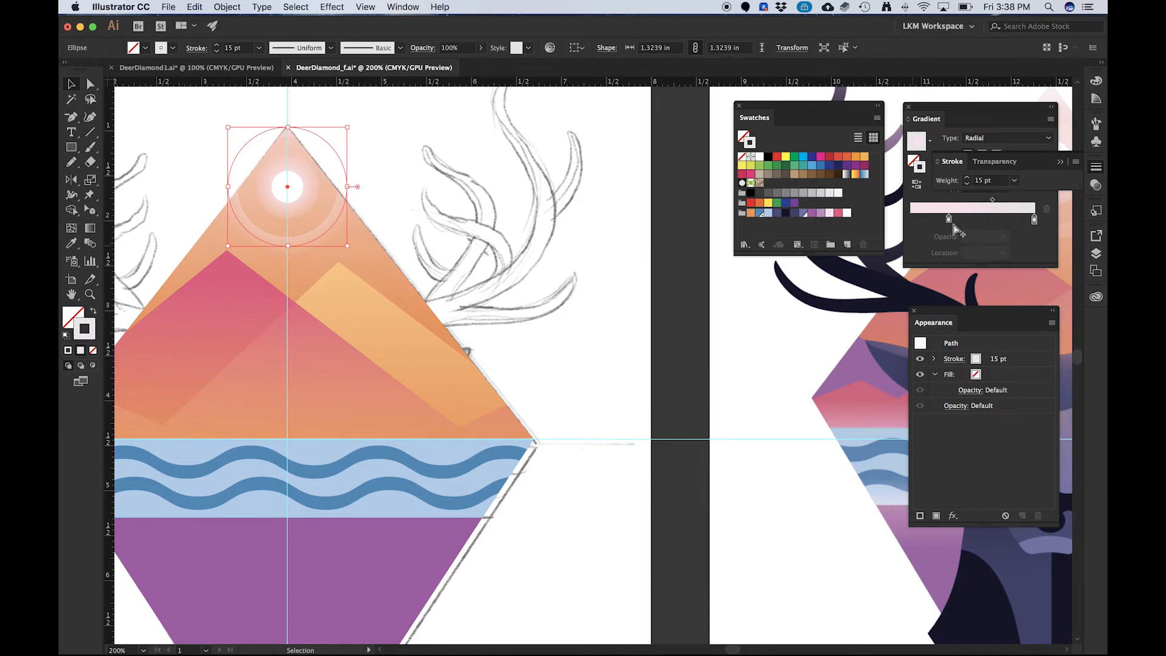
drag(949, 218, 927, 220)
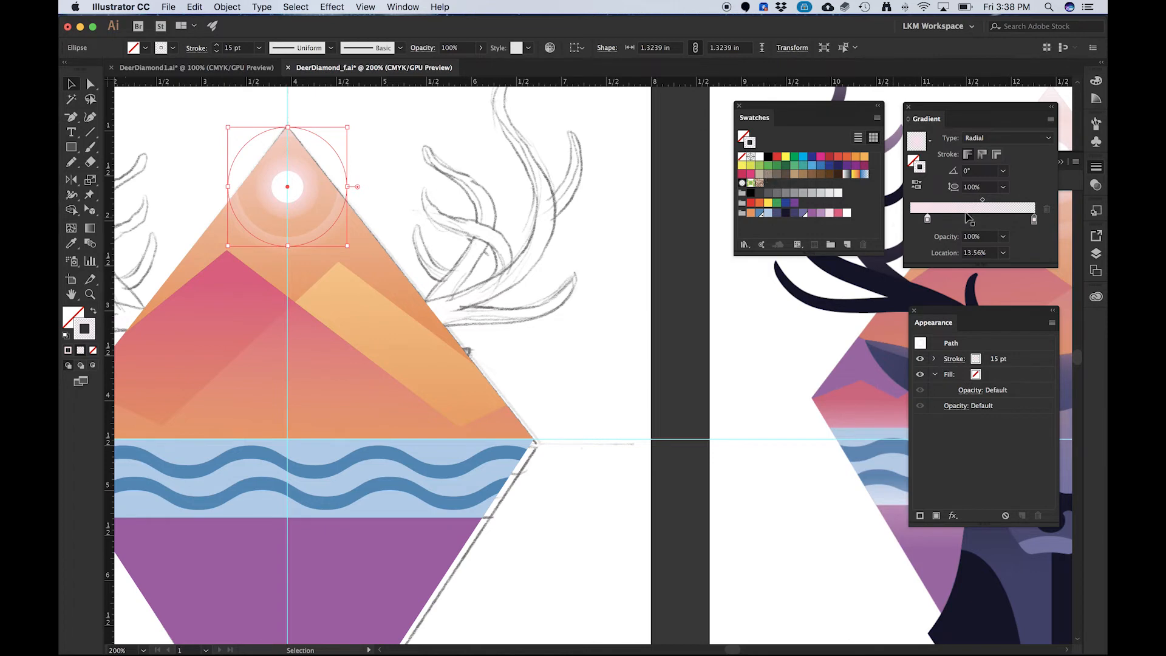
drag(926, 216, 991, 204)
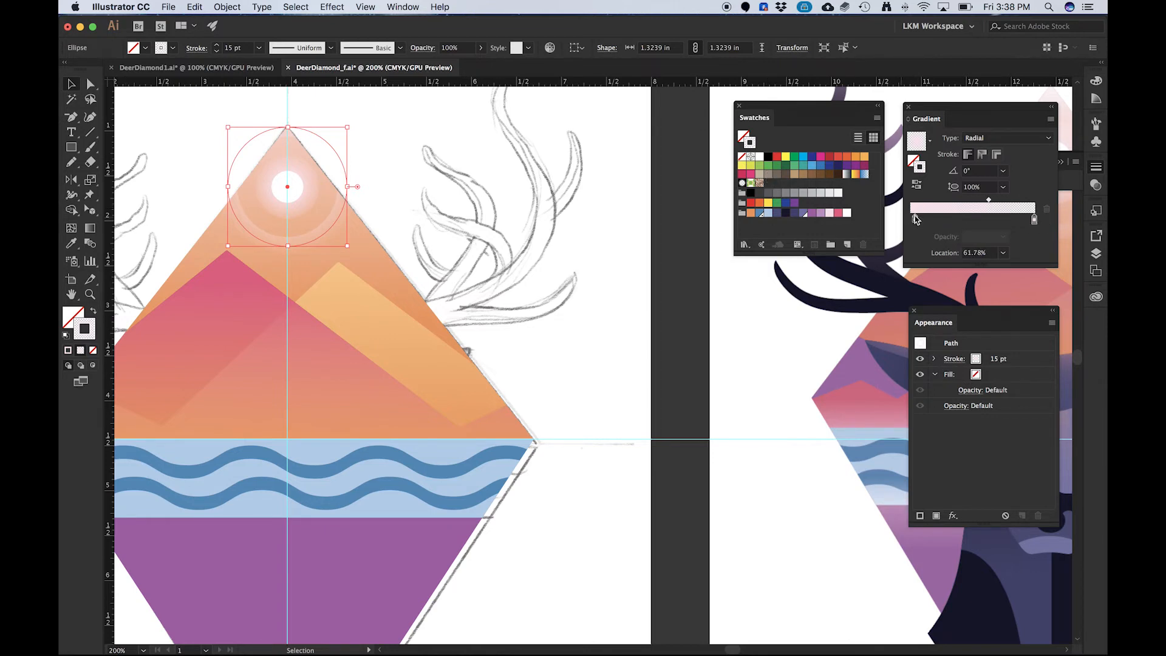
mouse_move(916, 220)
mouse_down()
mouse_move(992, 222)
mouse_move(928, 221)
mouse_up()
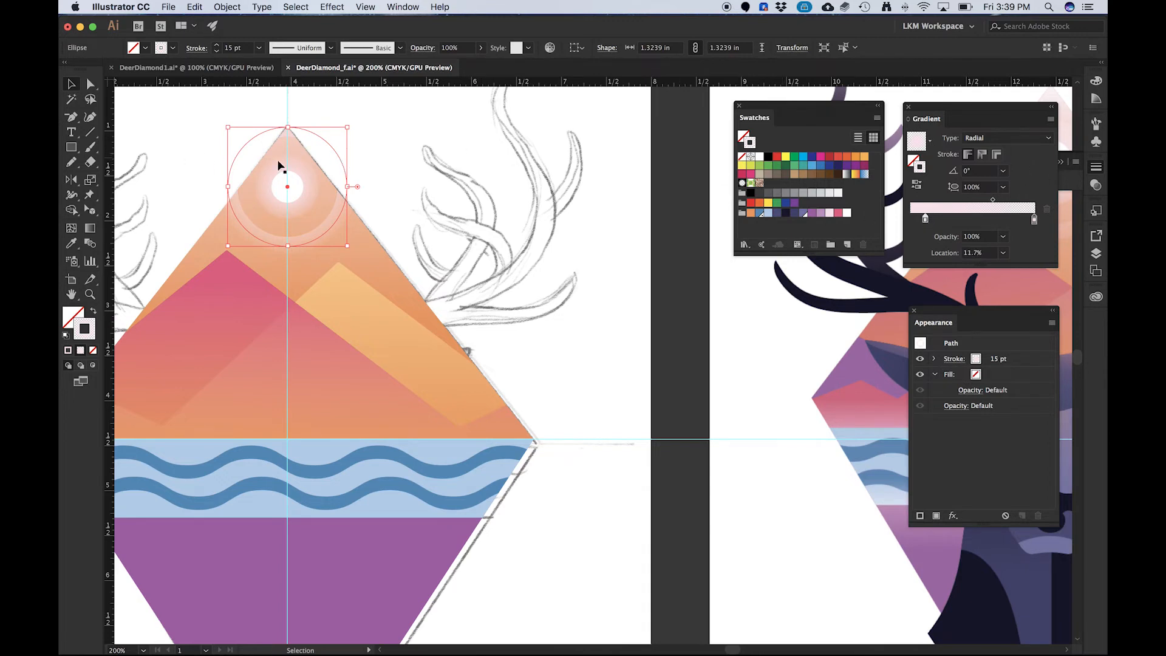
click(211, 173)
- Select the purple area below the waves and duplicate its fill
key(super+minus)
key(super+minus)
key(super+minus)
key(super+minus)
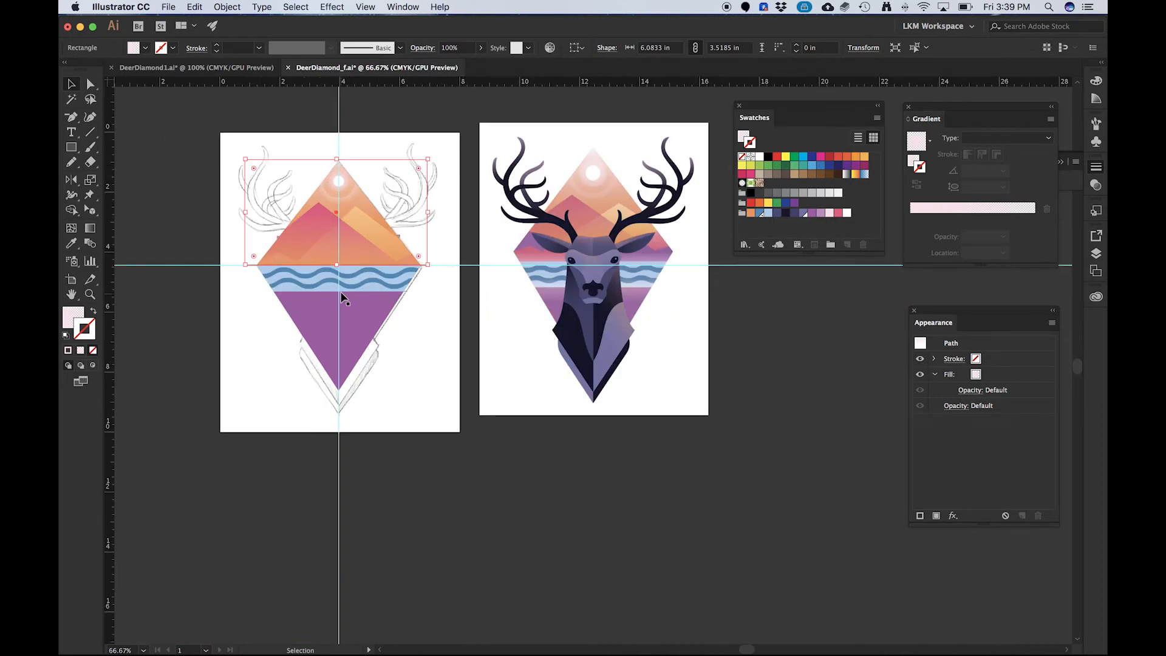
scroll(365, 296, up, 1)
scroll(317, 315, up, 1)
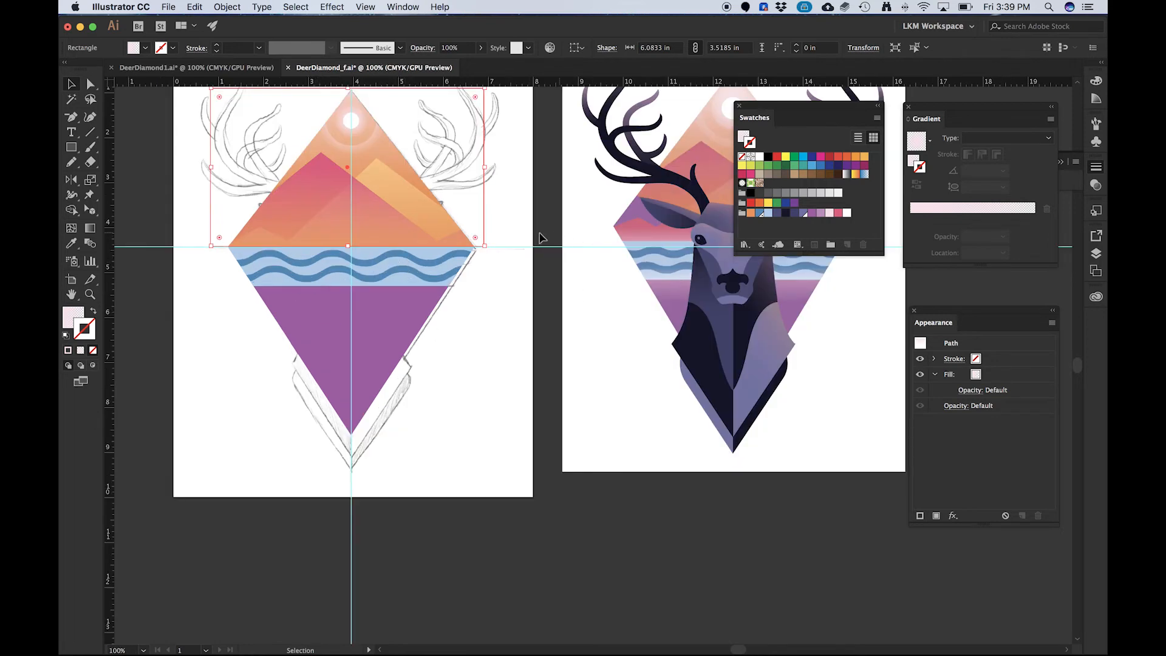
drag(547, 222, 497, 231)
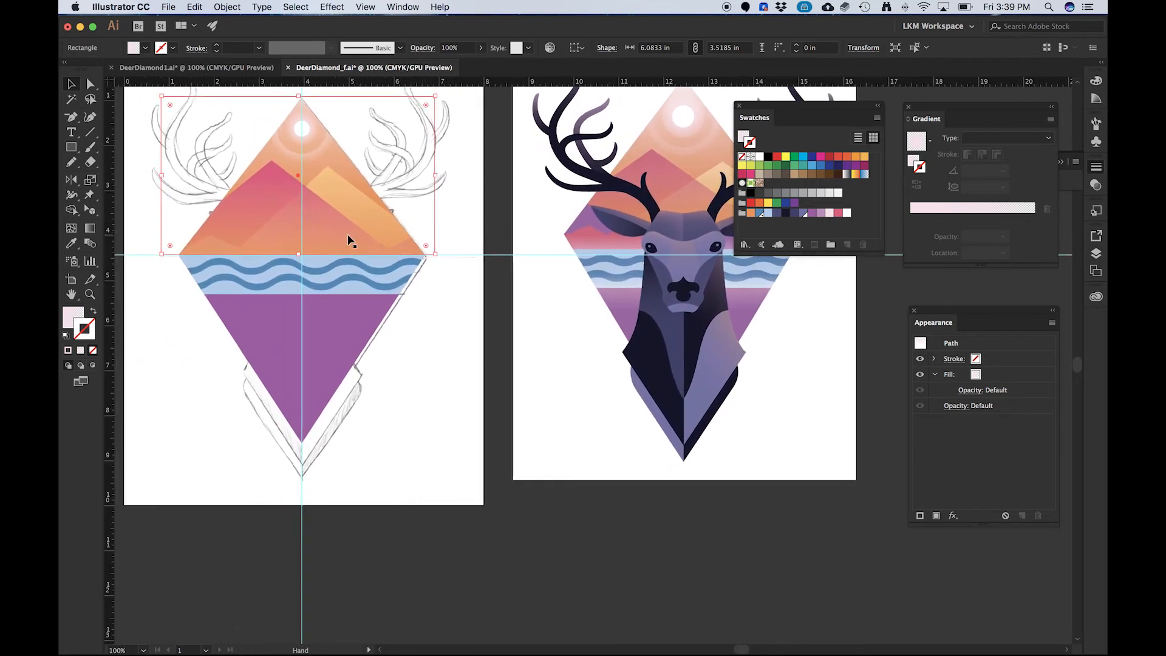
click(335, 348)
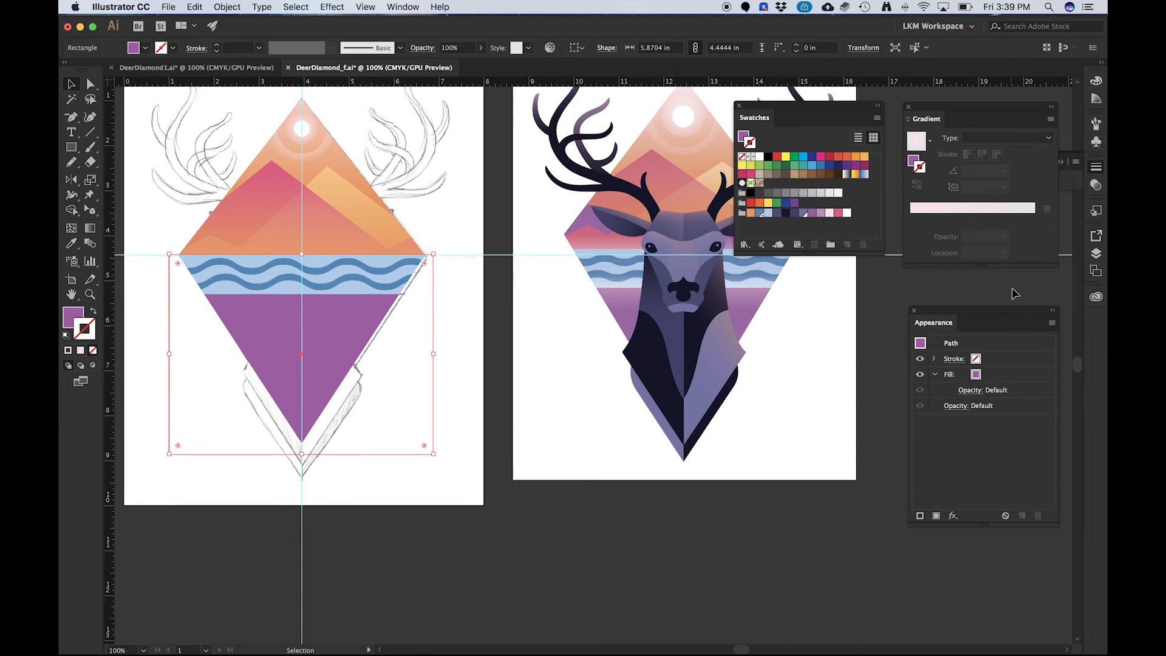
click(959, 377)
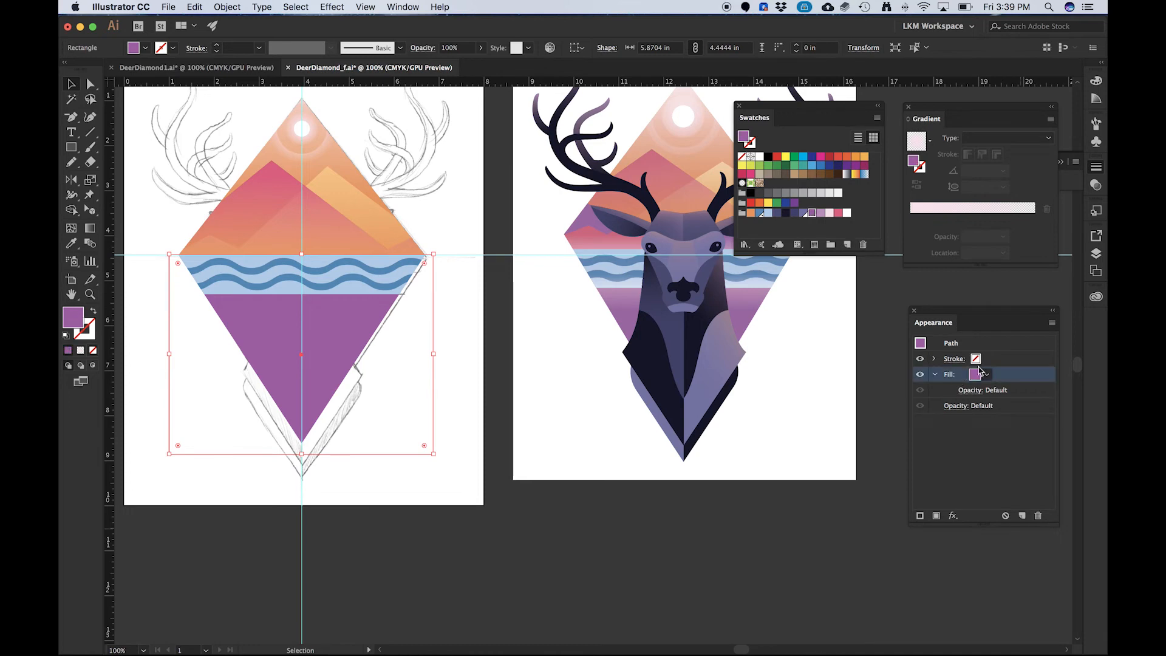
click(1022, 515)
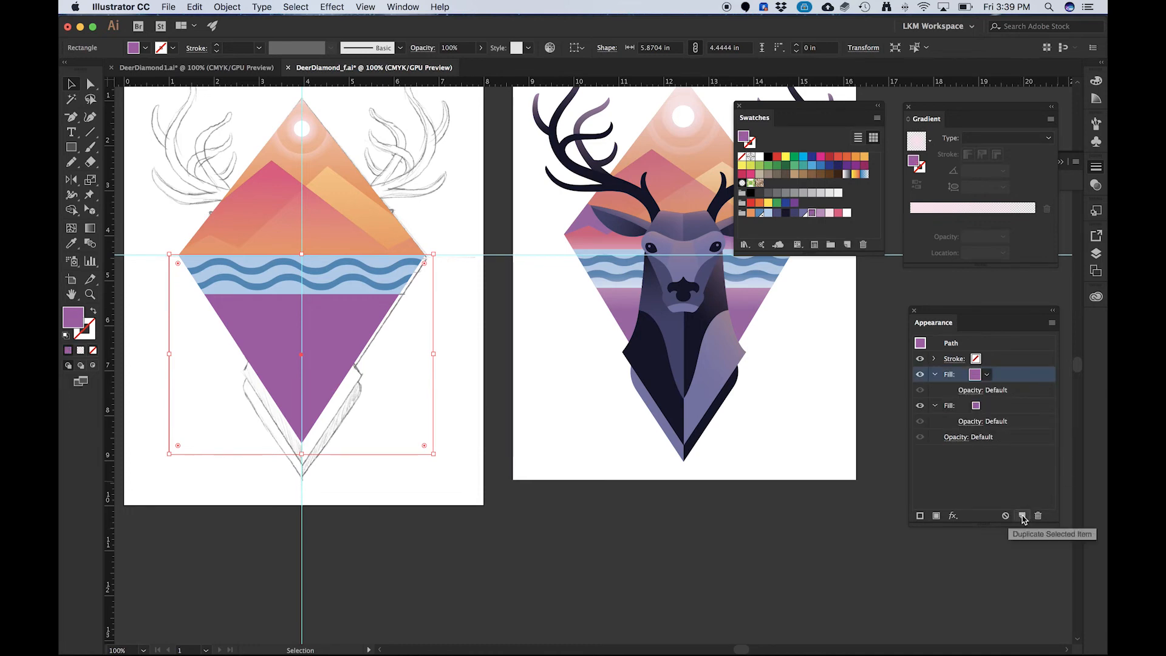
- Give the purple area's upper fill the pale pink-to-transparent gradient and change the gradient type to Linear
click(949, 209)
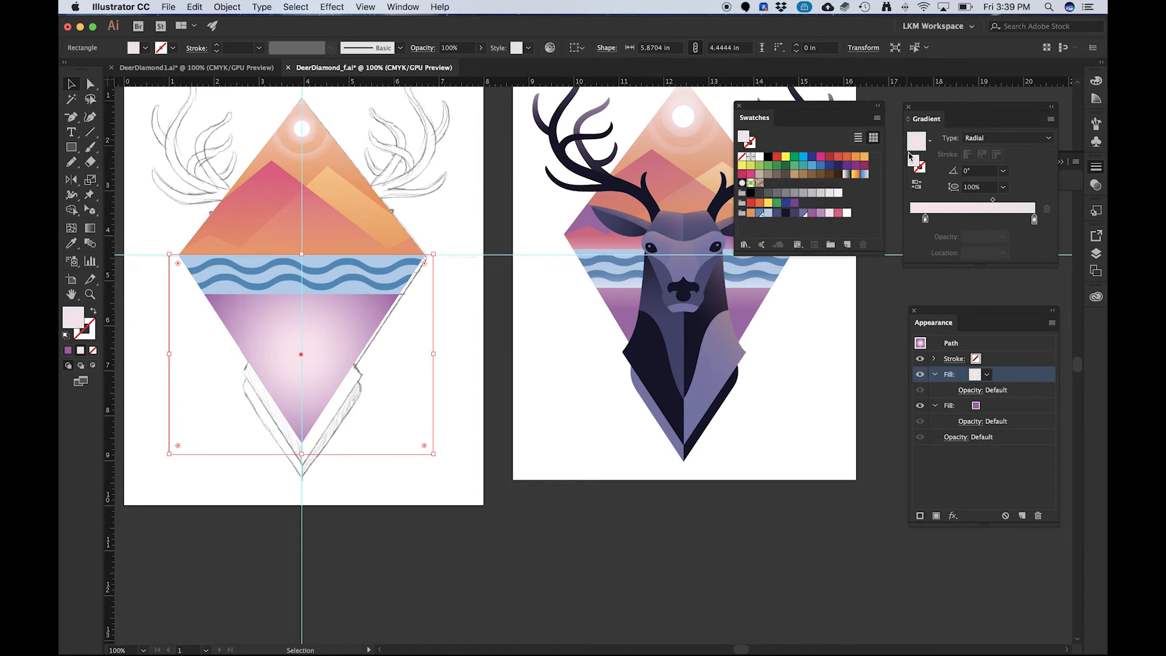
click(986, 138)
click(978, 128)
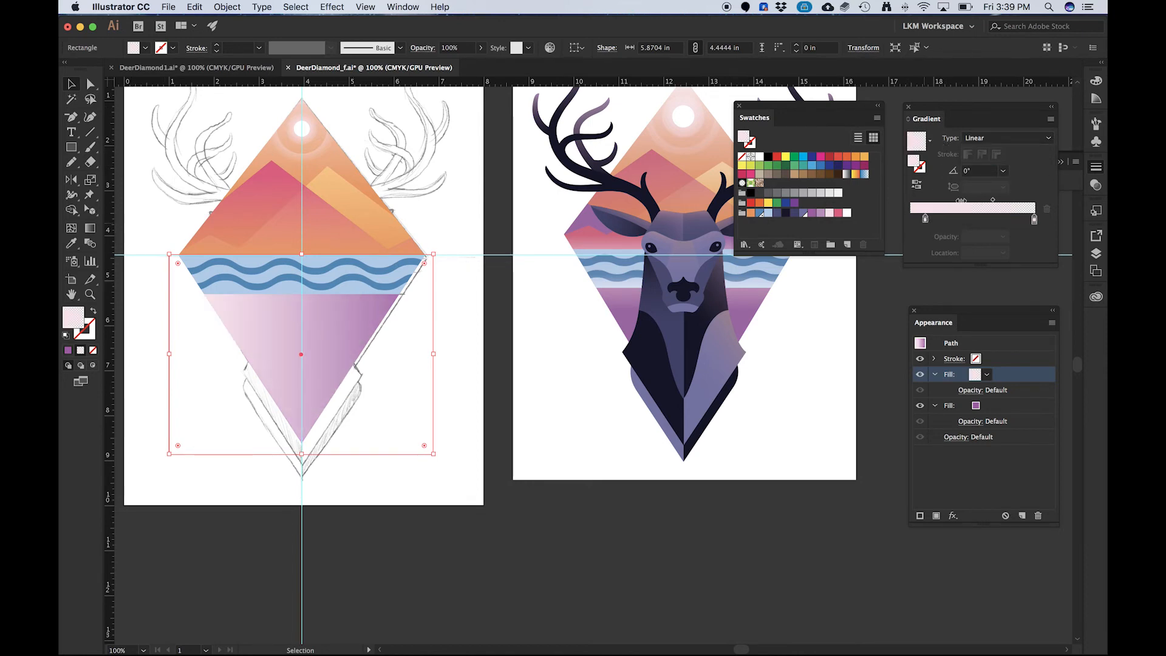
- Run the pink gradient vertically downwards at -90° from the mountains to just below the waves, shifting its midpoint slightly towards the pink stop
key(g)
drag(338, 281, 337, 366)
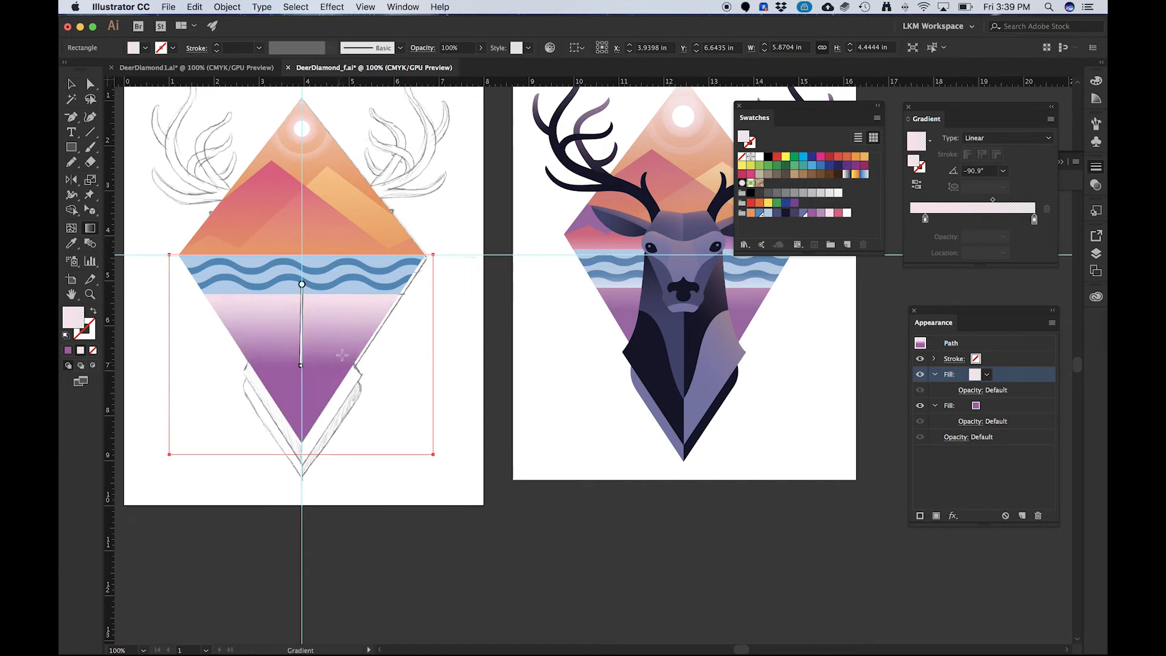
drag(327, 245, 326, 320)
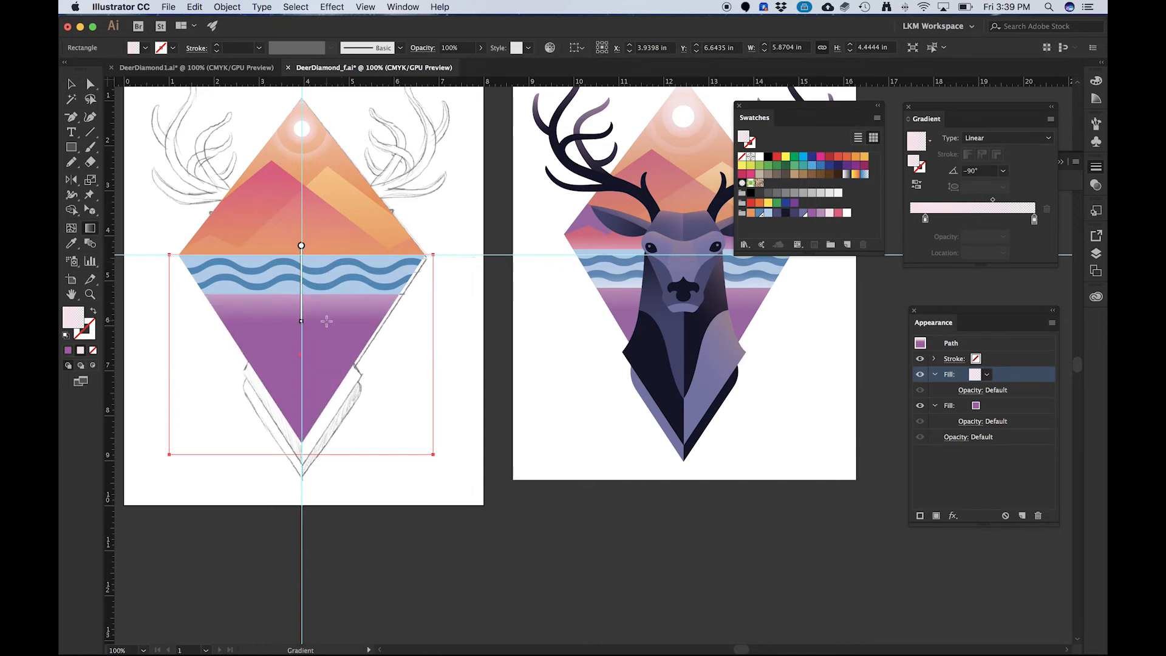
drag(322, 213, 322, 325)
drag(322, 196, 322, 327)
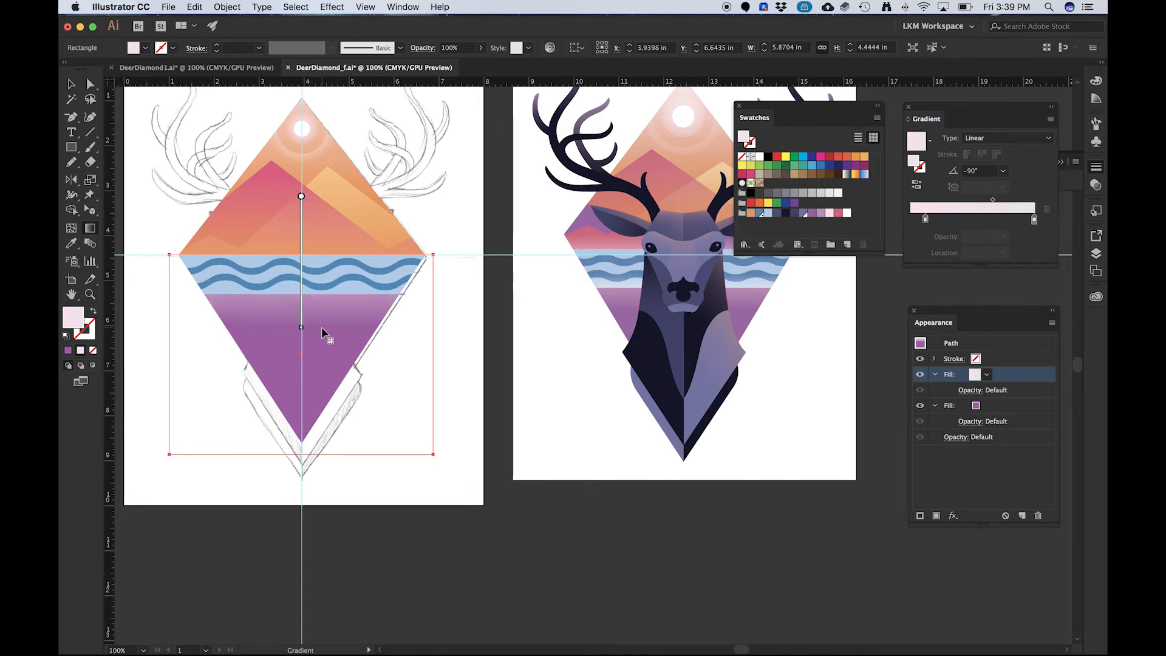
drag(300, 267, 300, 257)
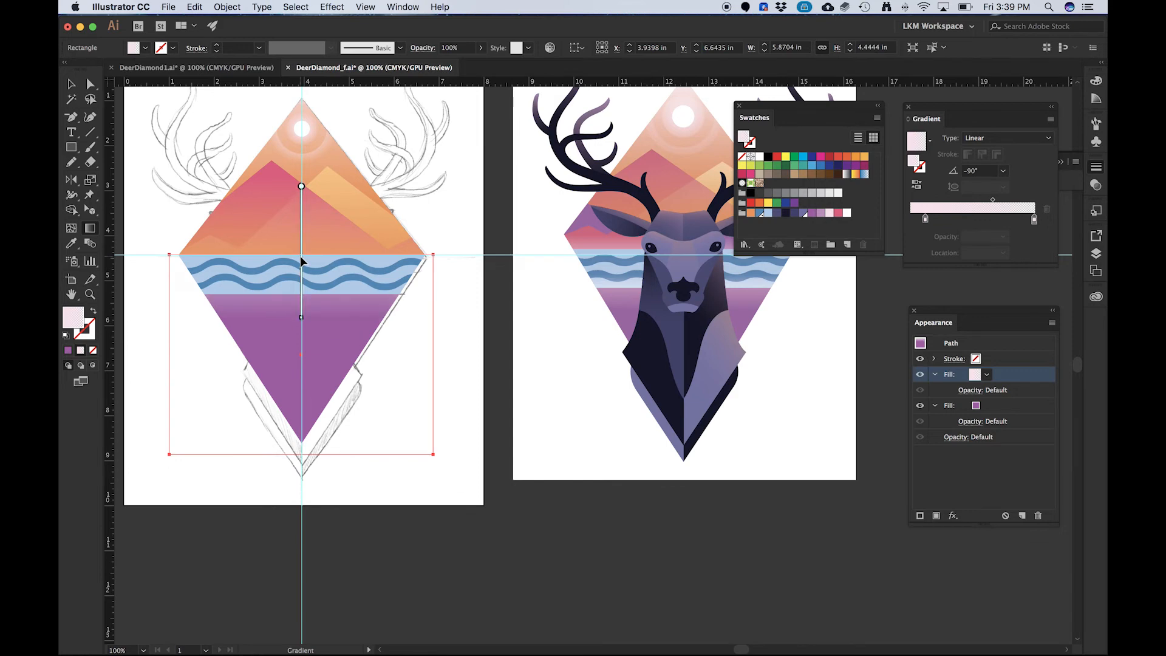
mouse_move(310, 249)
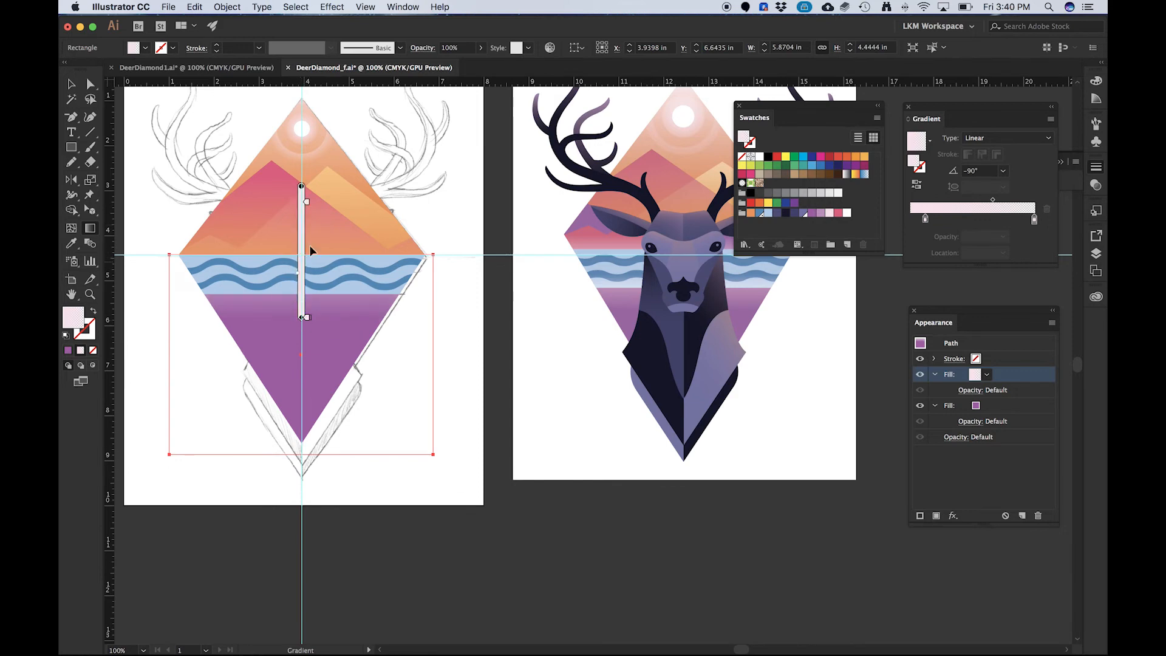
drag(300, 243, 297, 254)
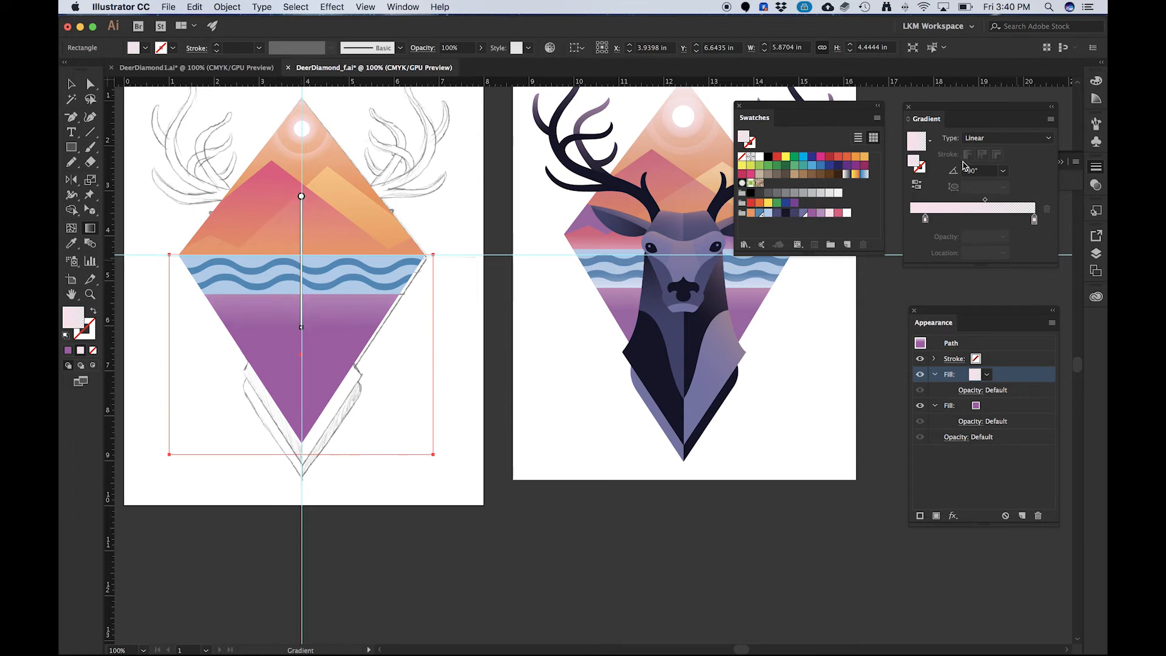
- Set the pink gradient fill's blending mode to Screen at 100% opacity, and toggle the fill off and on to compare
click(1096, 186)
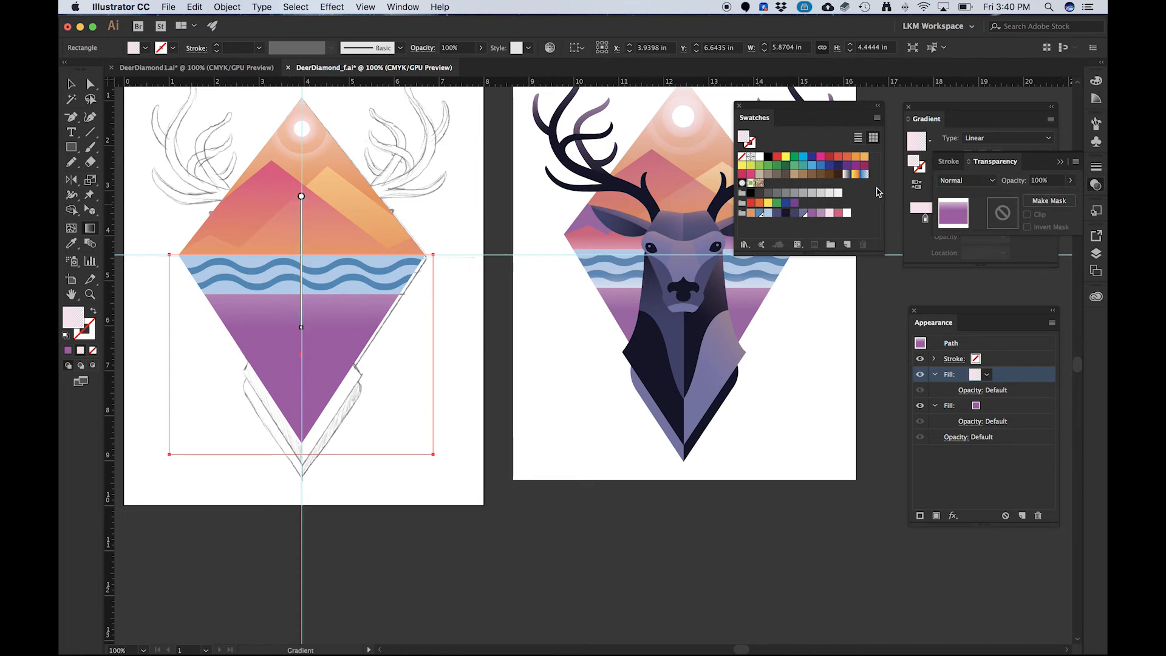
click(971, 188)
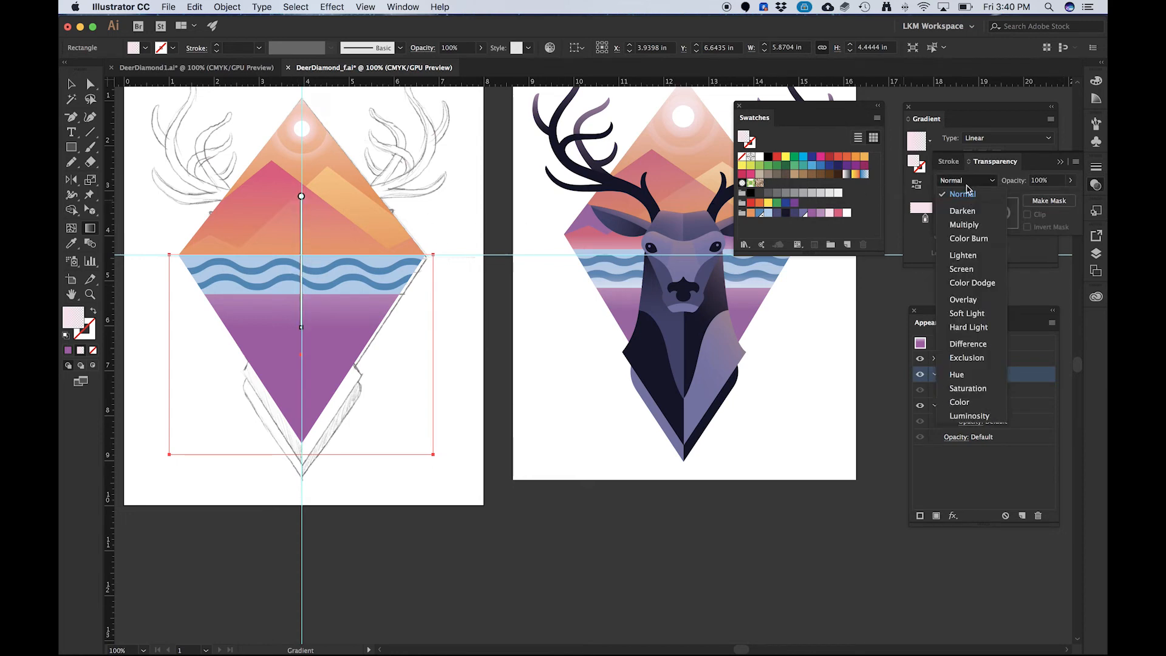
click(960, 271)
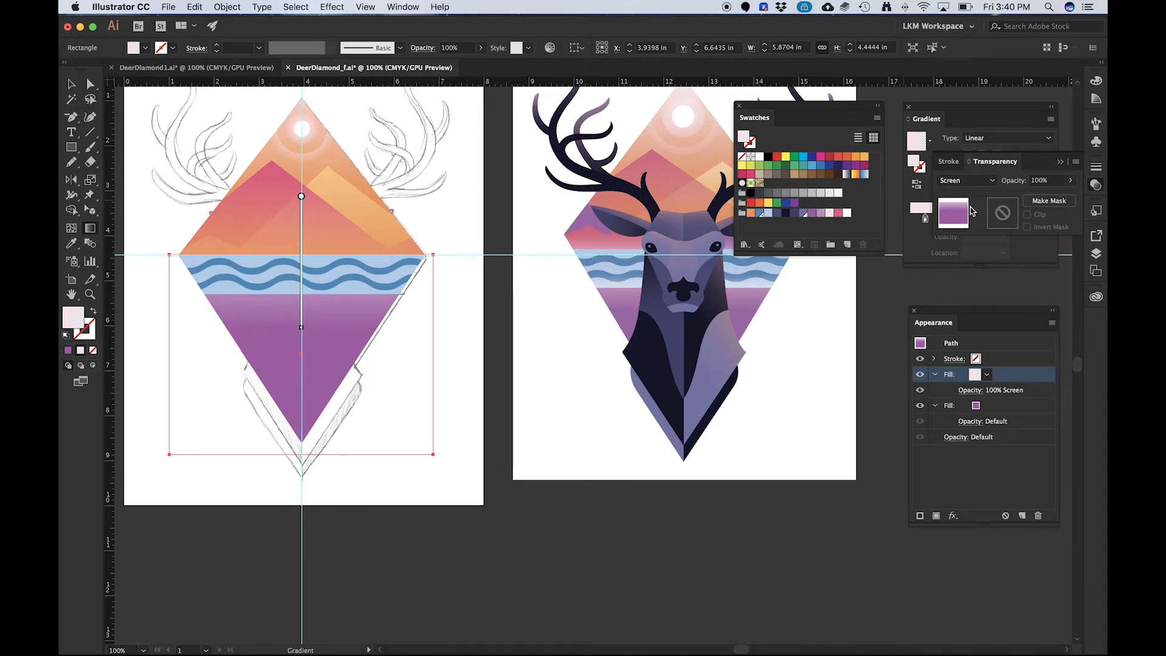
click(1069, 181)
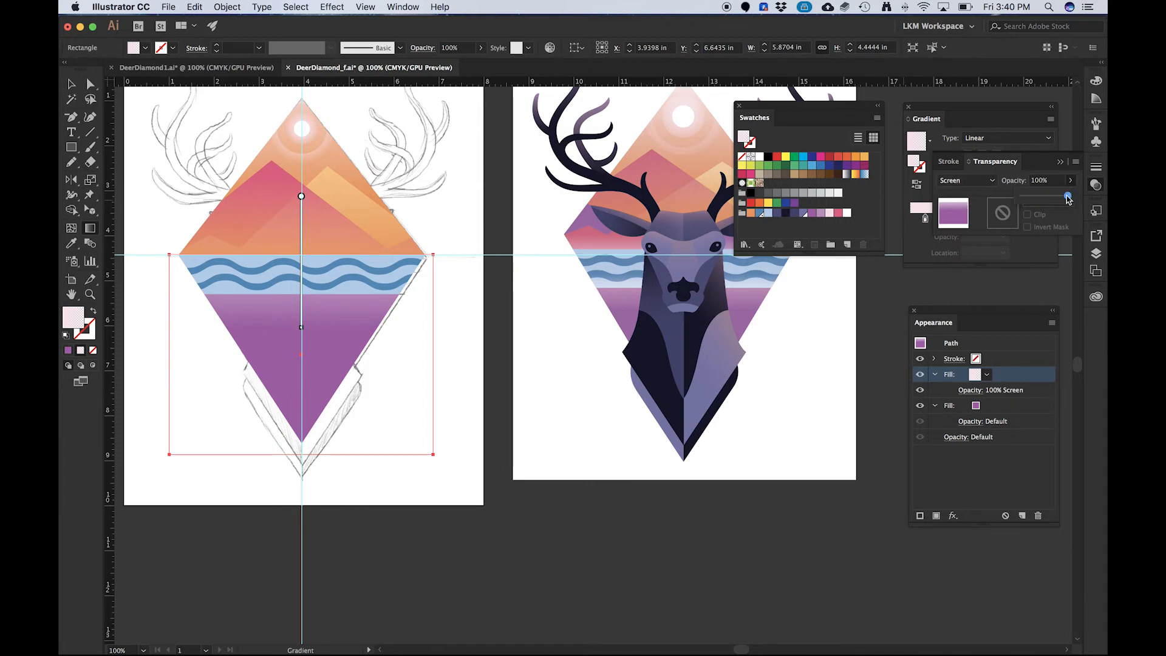
mouse_move(1068, 199)
mouse_down()
mouse_move(1025, 199)
mouse_move(1073, 200)
mouse_up()
click(921, 376)
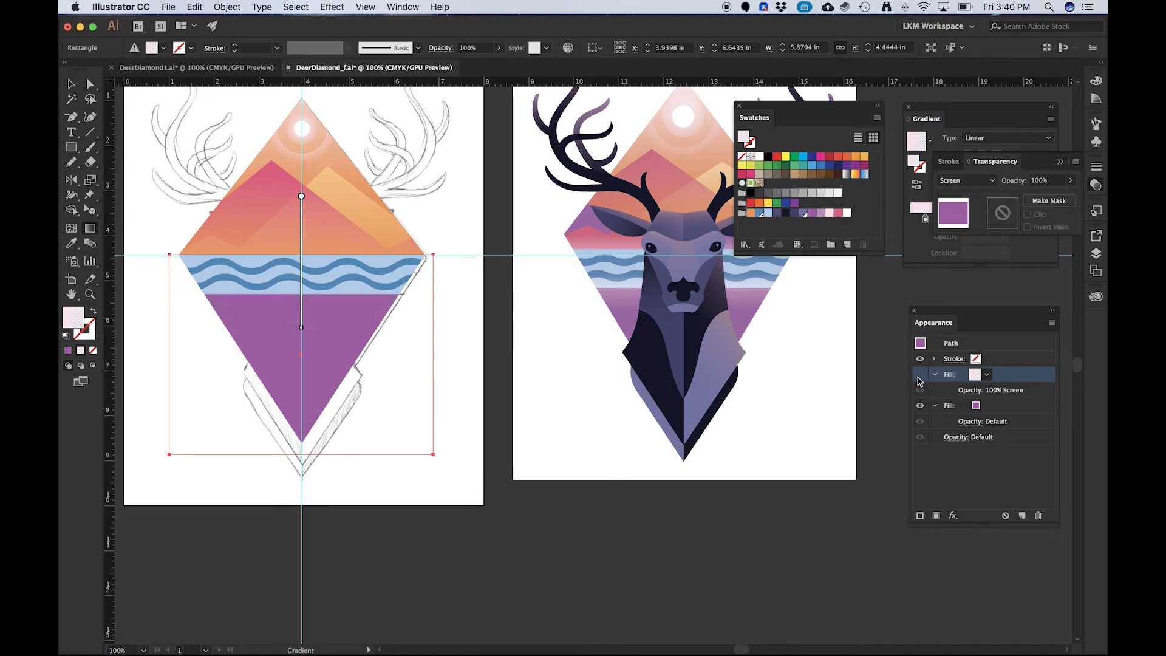
click(920, 374)
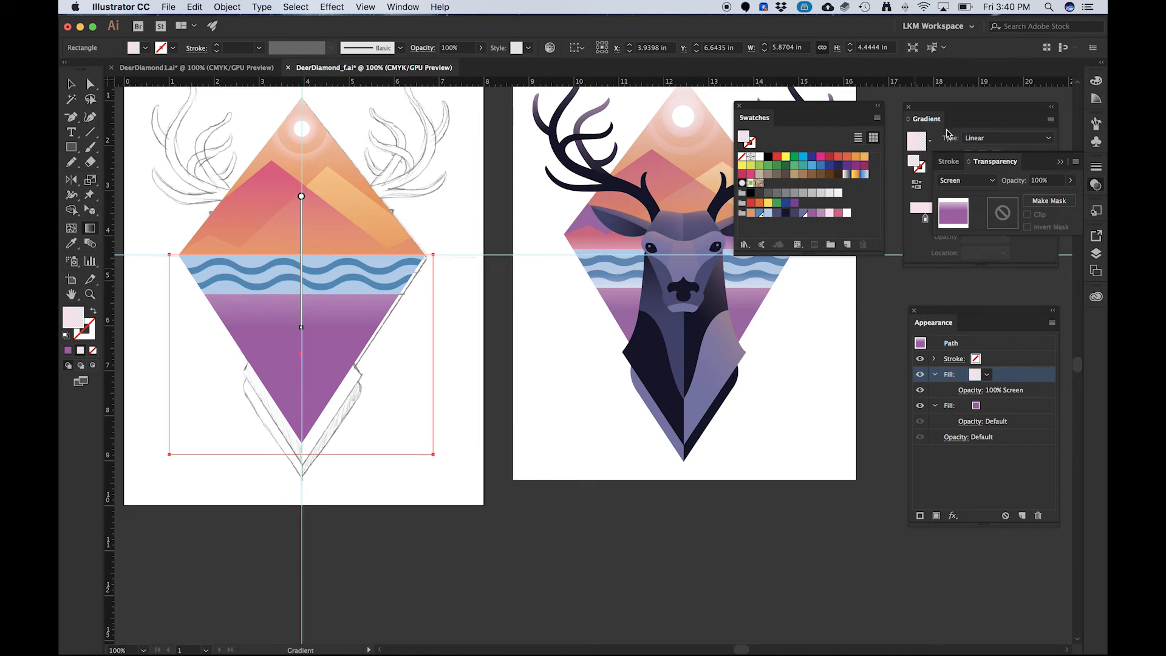
- Inspect the purple area's Screen gradient fill and base fill, toggling the base fill off and on to compare
click(951, 152)
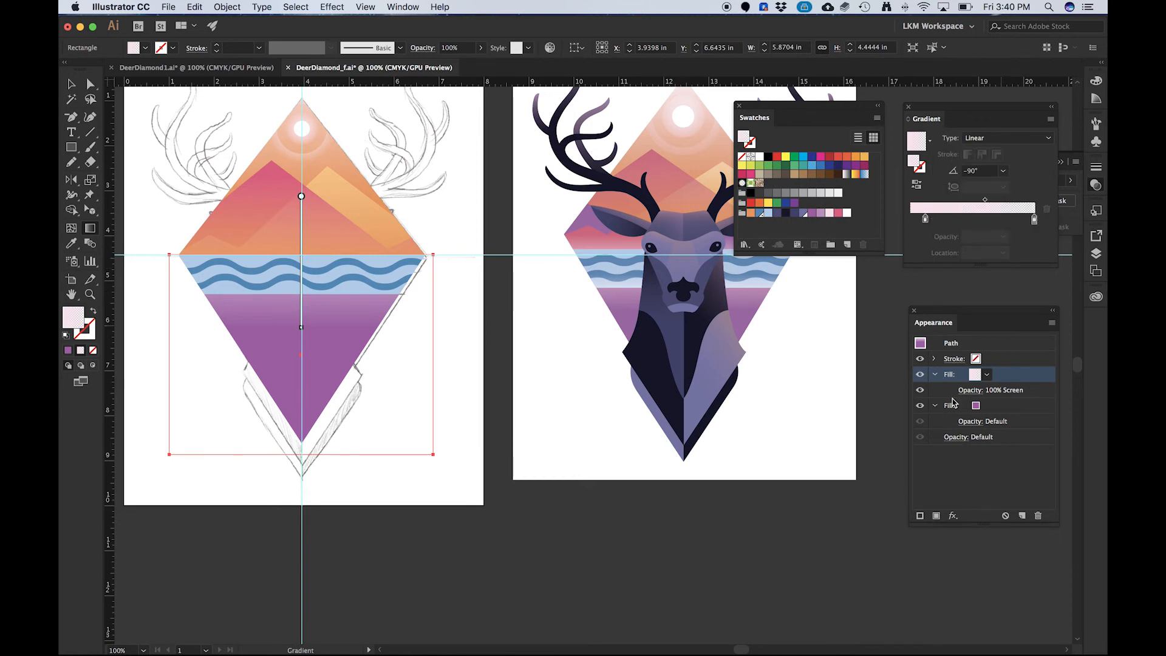
click(921, 407)
click(920, 407)
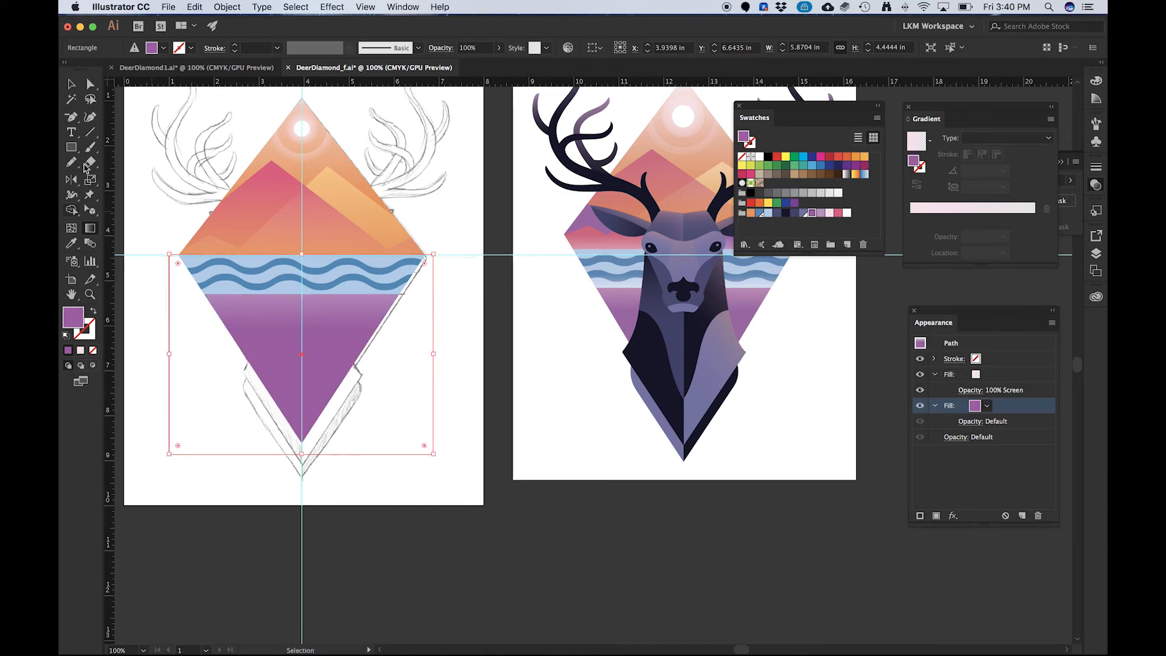
key(v)
click(149, 266)
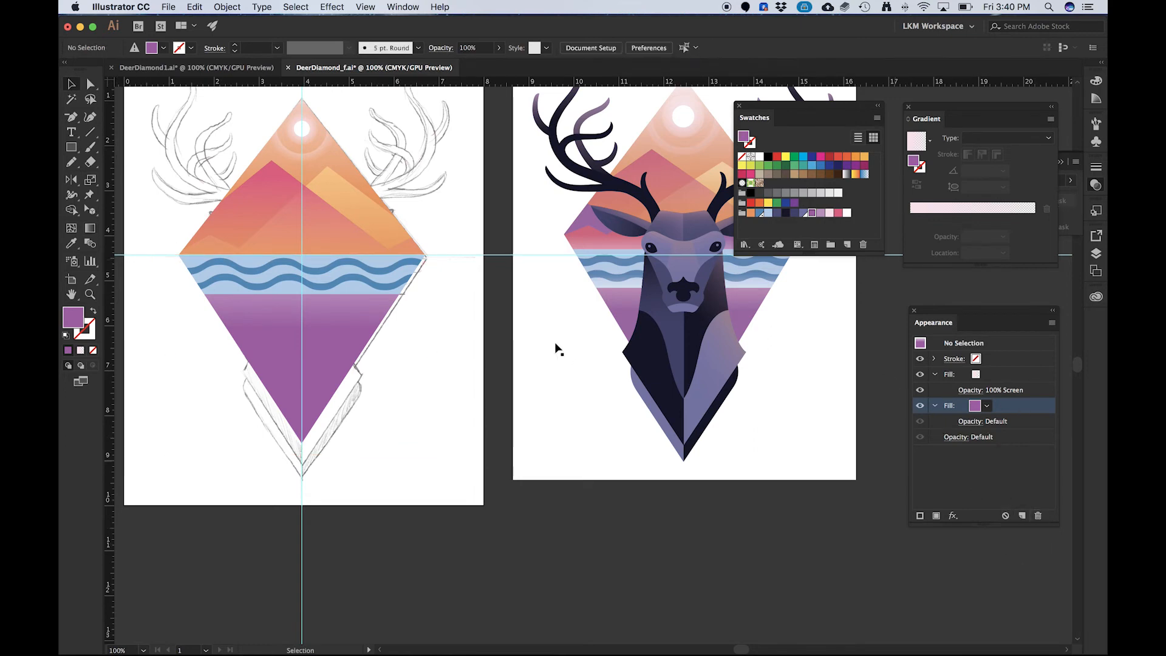
click(347, 322)
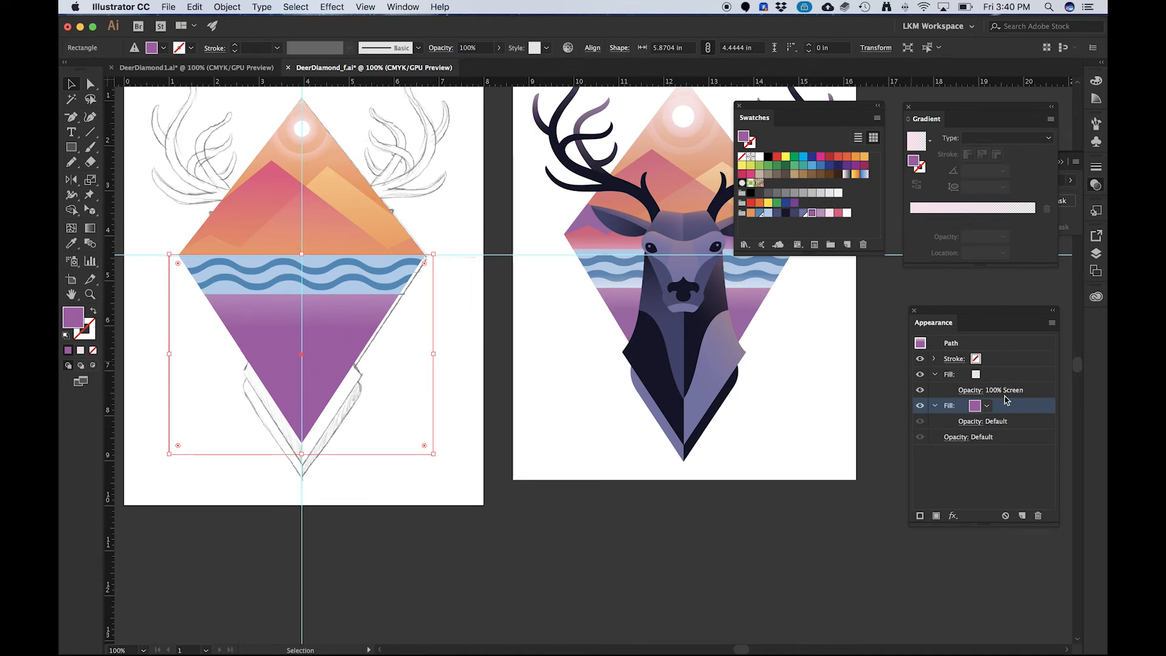
click(1010, 376)
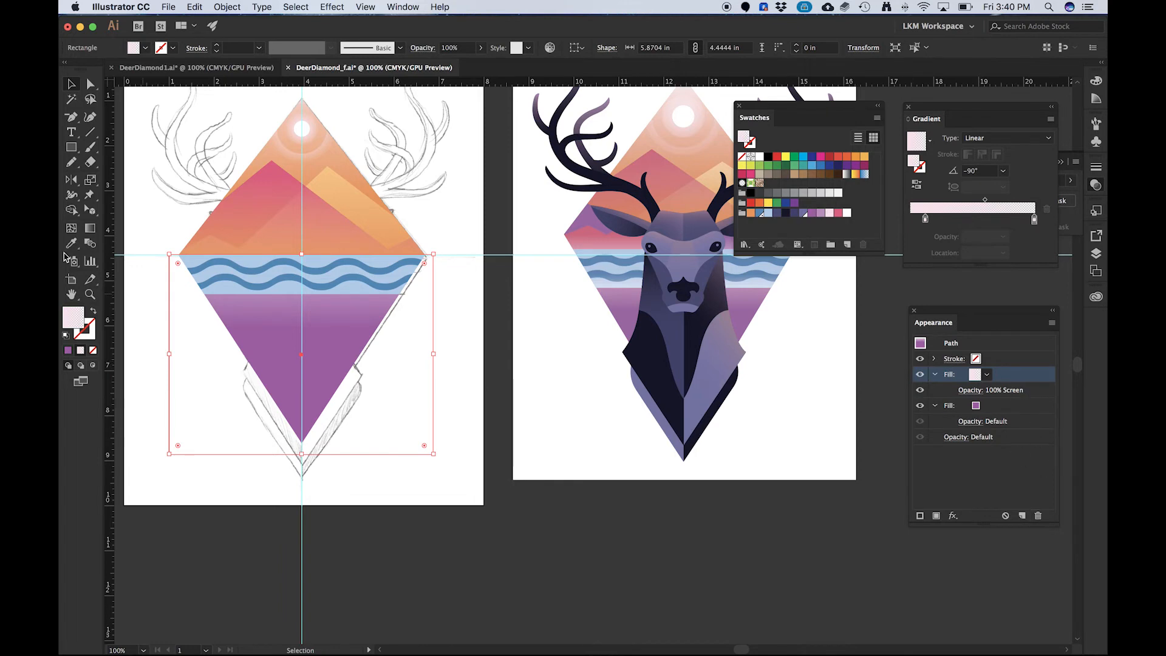
click(130, 163)
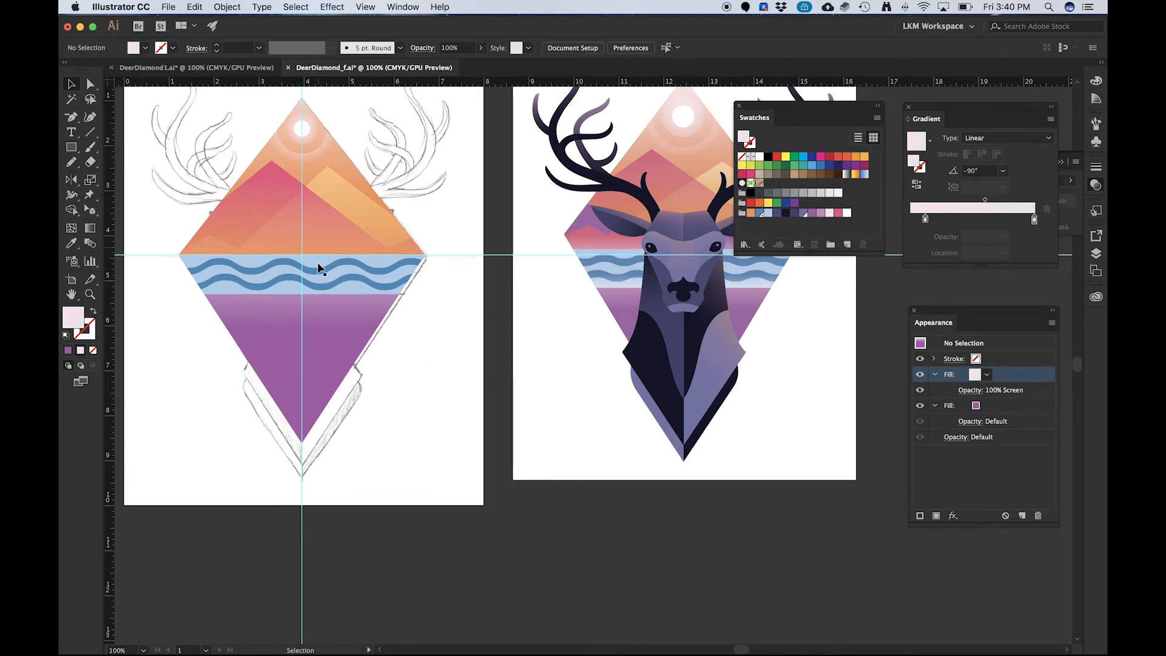
- Duplicate the light blue water band's fill and turn the upper copy into a linear gradient from white to transparent white
click(227, 287)
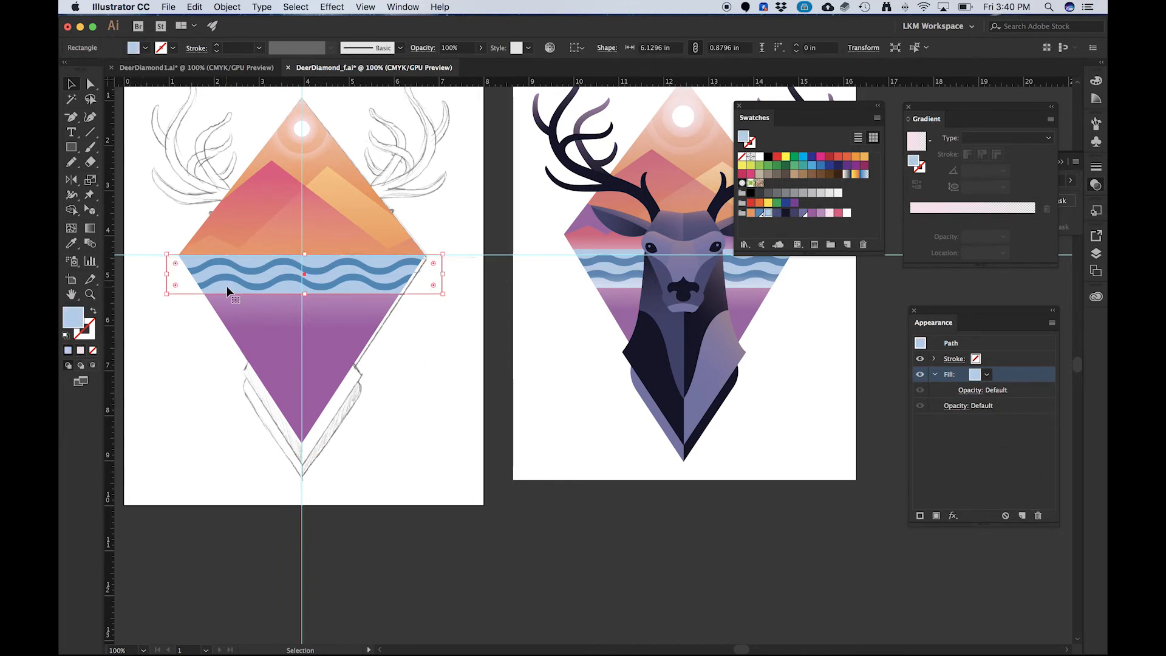
click(1022, 516)
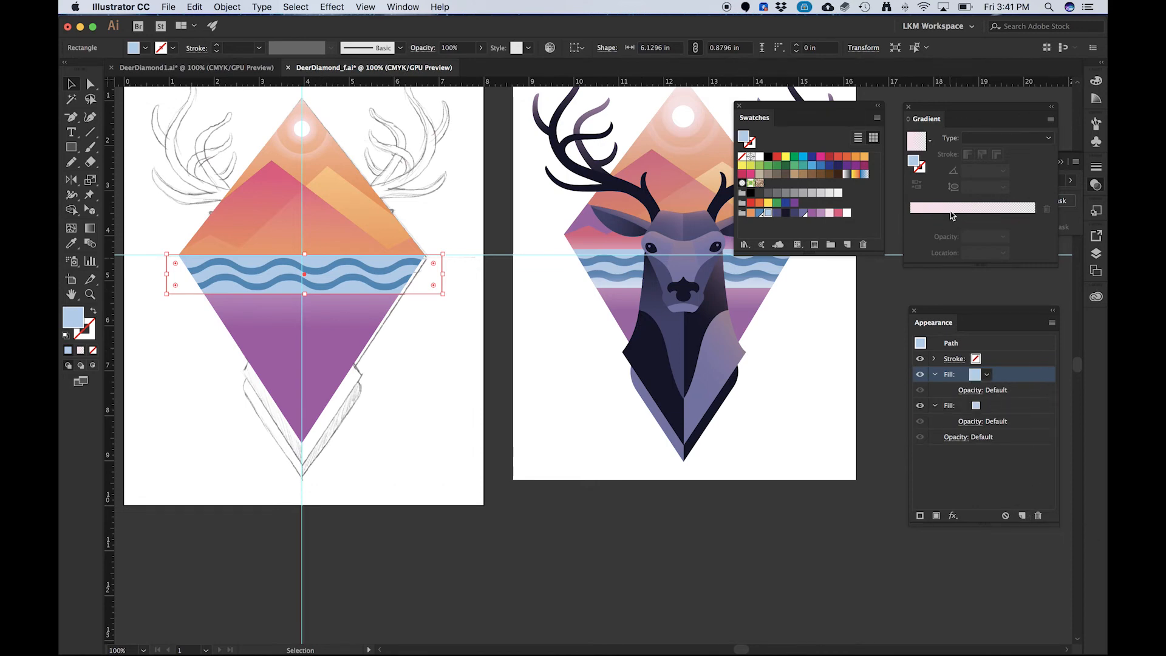
click(935, 210)
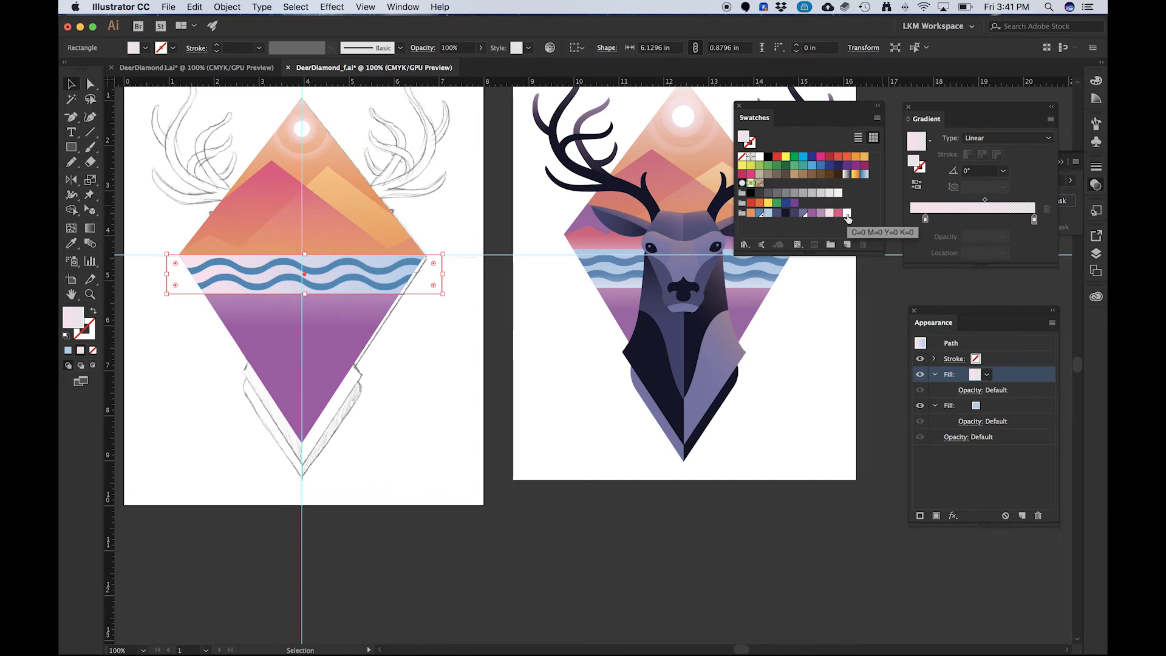
drag(848, 217, 926, 220)
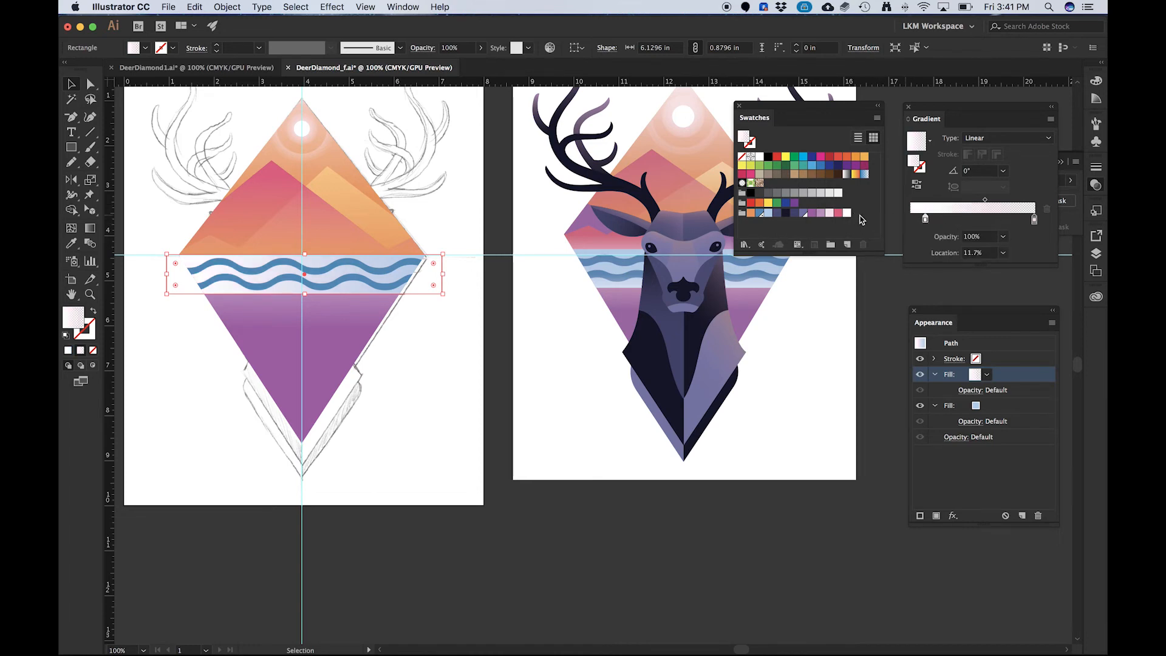
click(1034, 219)
- Run the white gradient upwards at about 88.5° from below the water band to its upper edge
key(g)
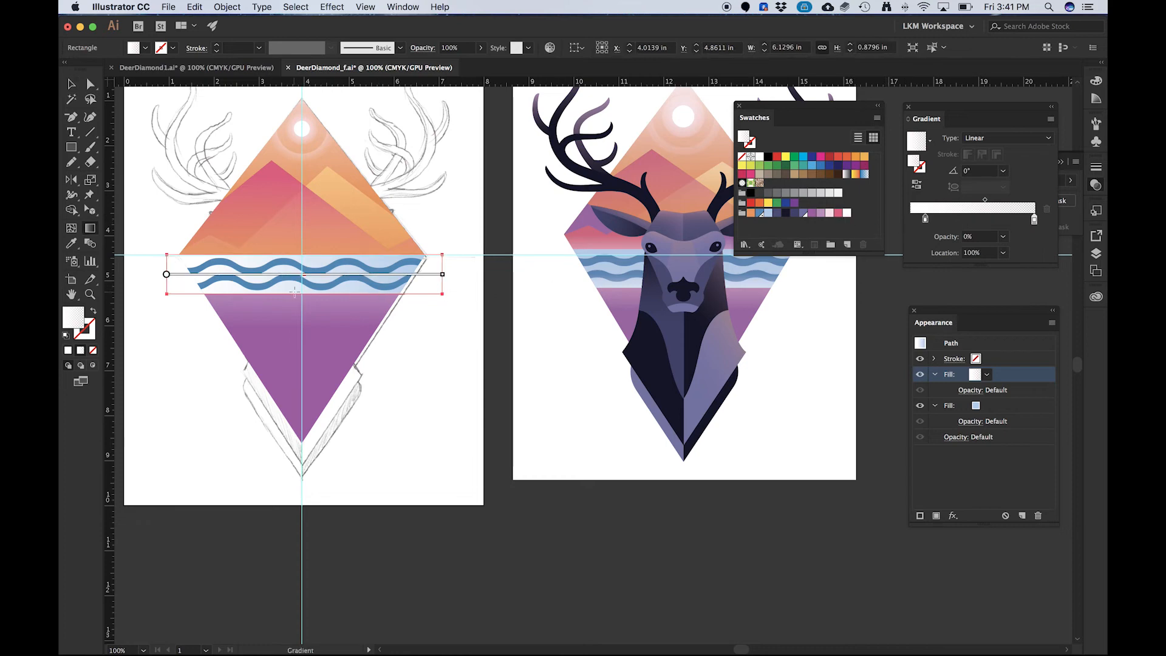
drag(303, 299, 304, 252)
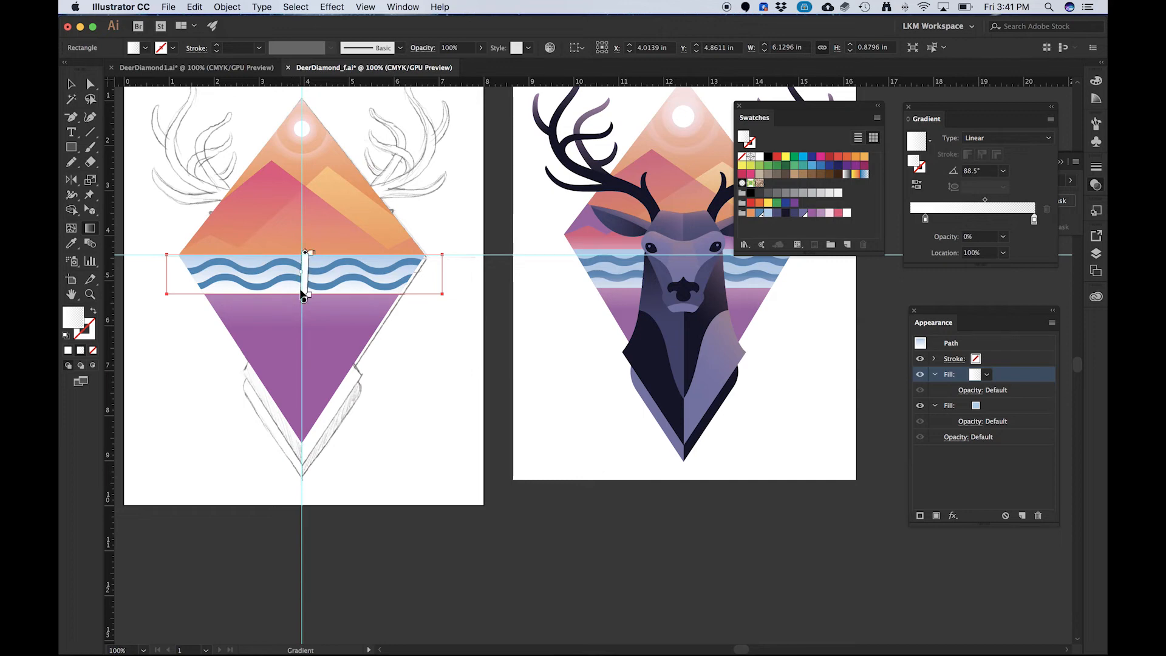
drag(305, 299, 303, 328)
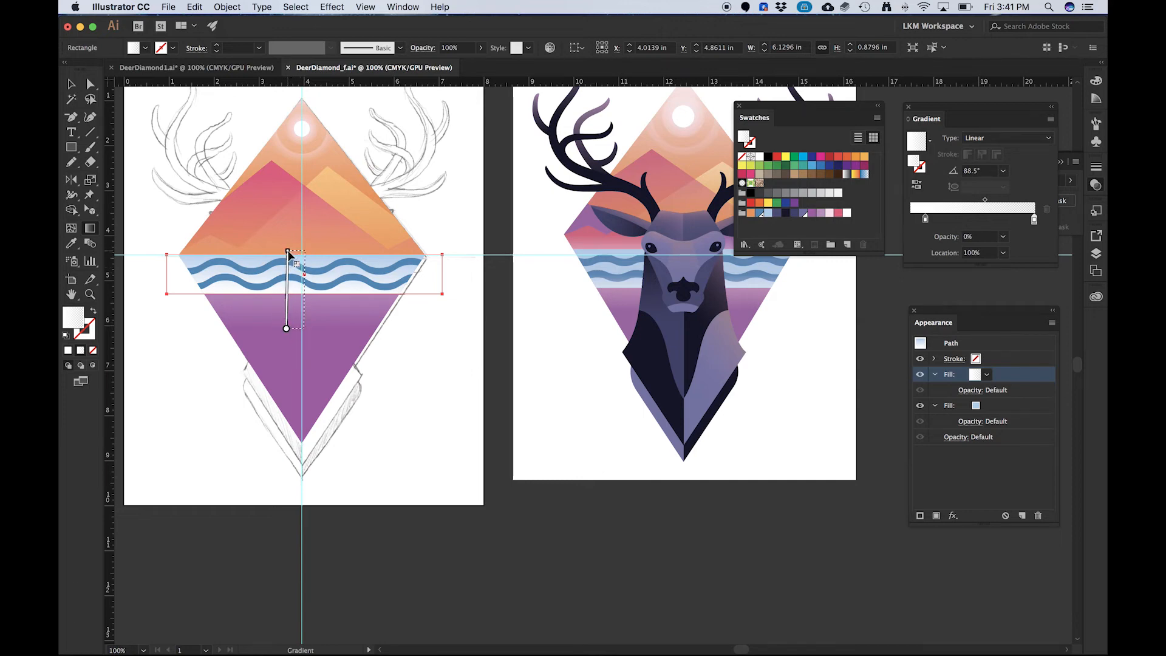
key(v)
click(292, 295)
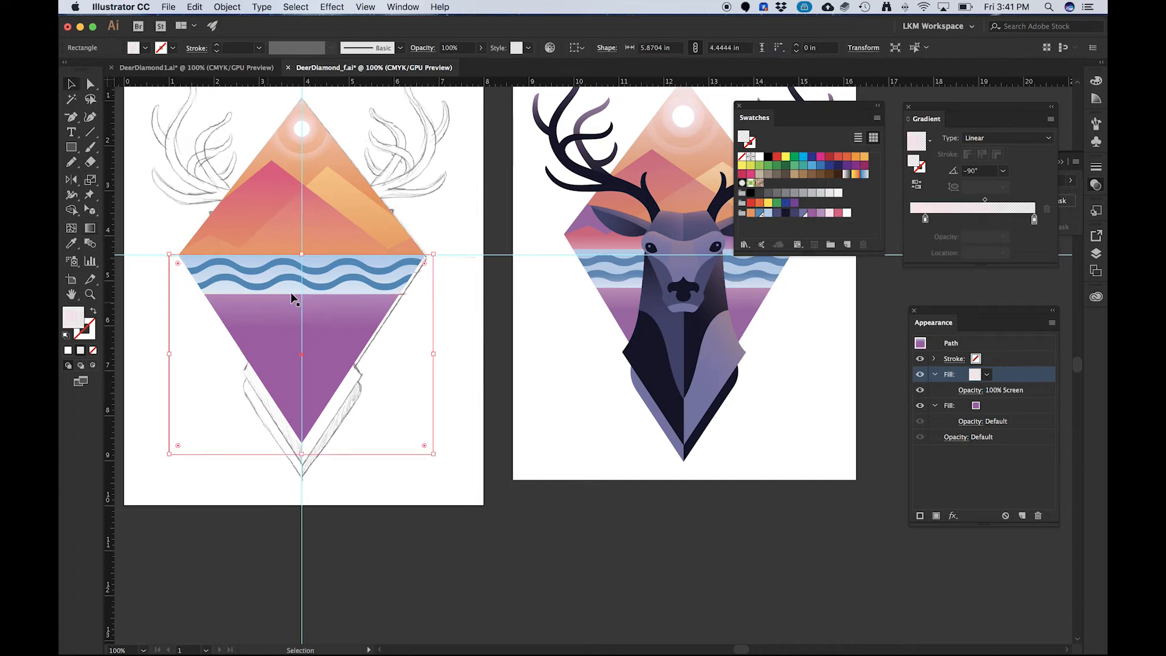
key(super+minus)
scroll(306, 287, up, 1)
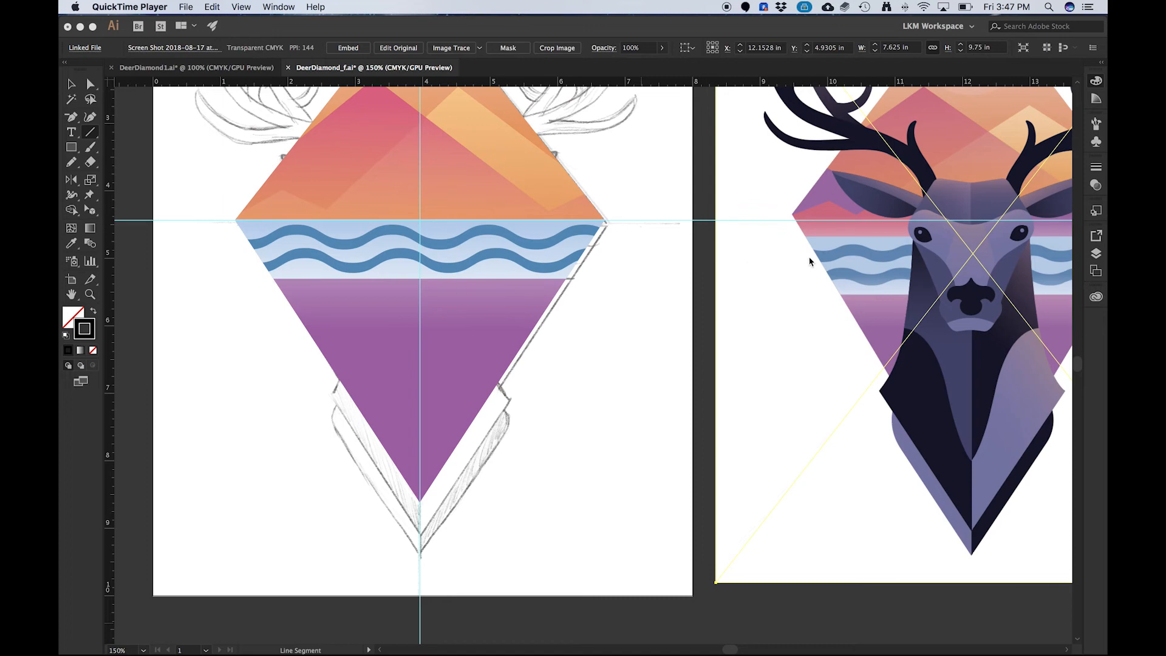
- Compare the finished artwork's deer face, neck and chest with the shaded diamond illustration
click(734, 309)
drag(749, 279, 730, 425)
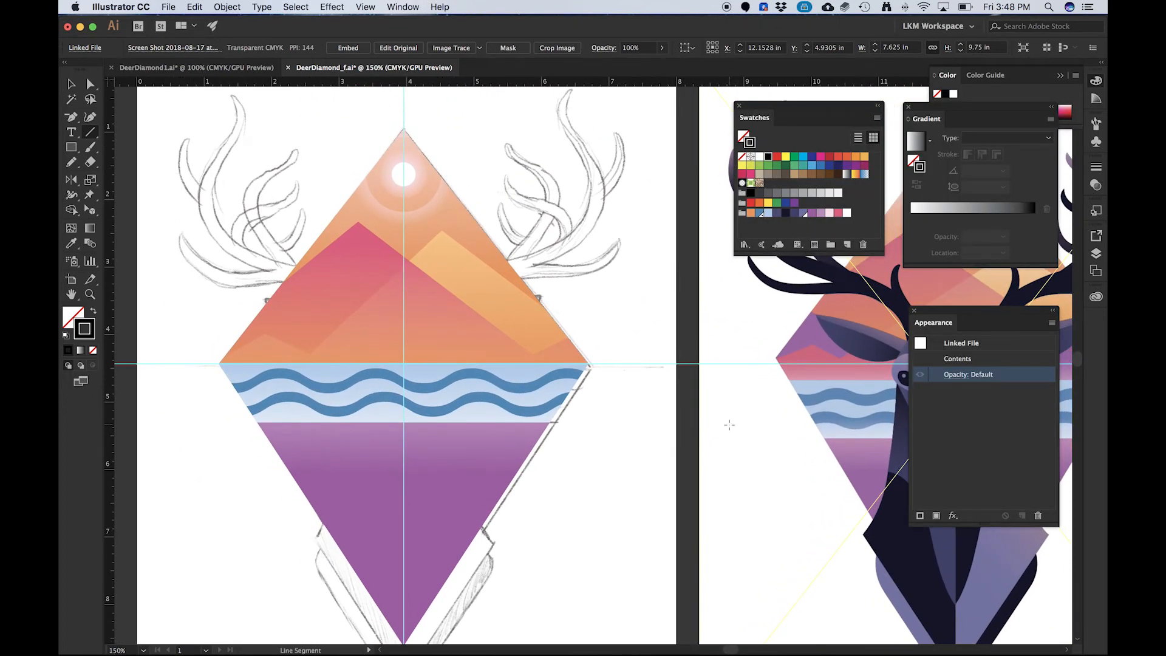
drag(784, 401, 453, 302)
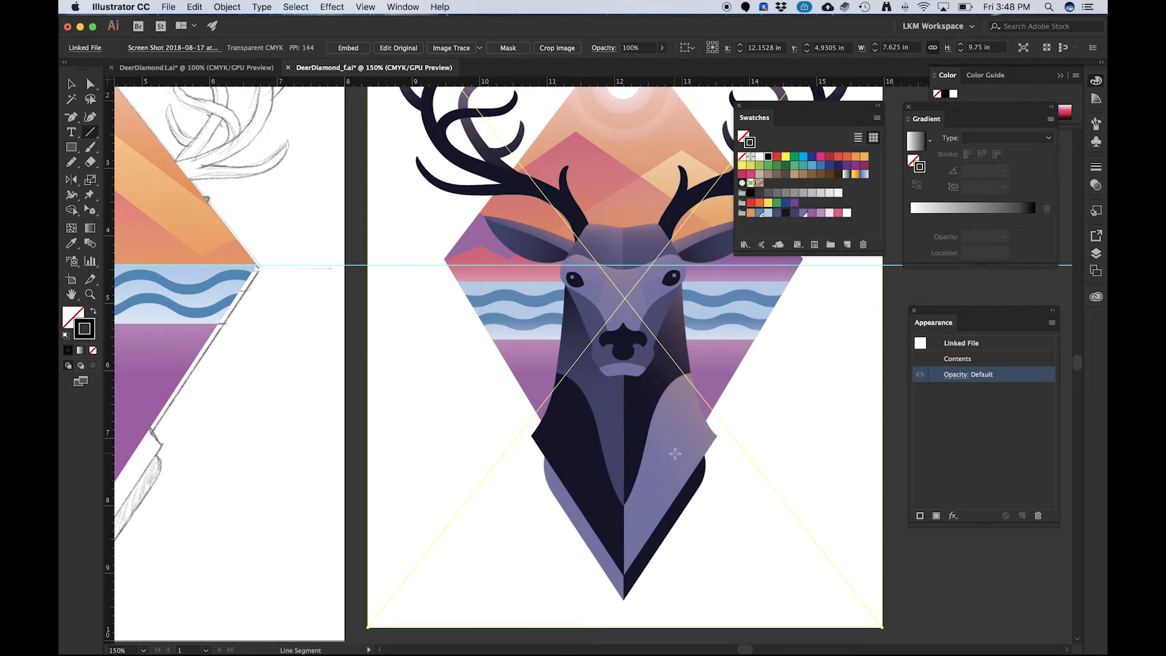
key(space)
drag(385, 433, 696, 413)
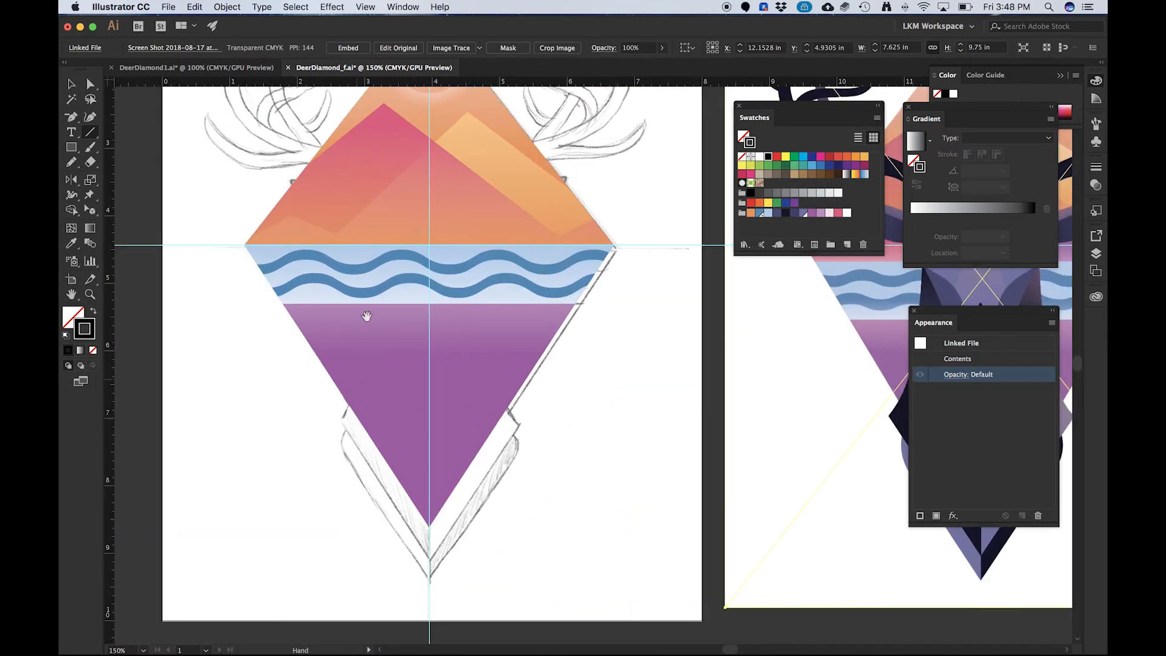
drag(729, 312, 582, 328)
drag(906, 399, 678, 389)
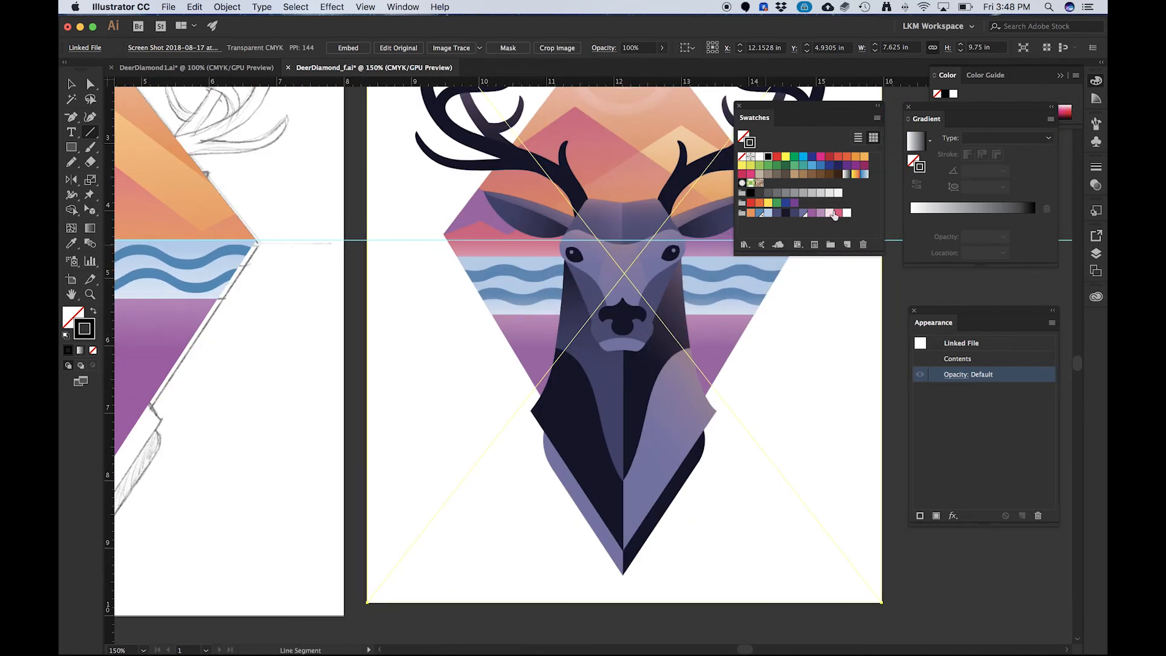
- Lock the Background layer and show the Face, Head, Ears & Antlers and Neck layers
click(1096, 254)
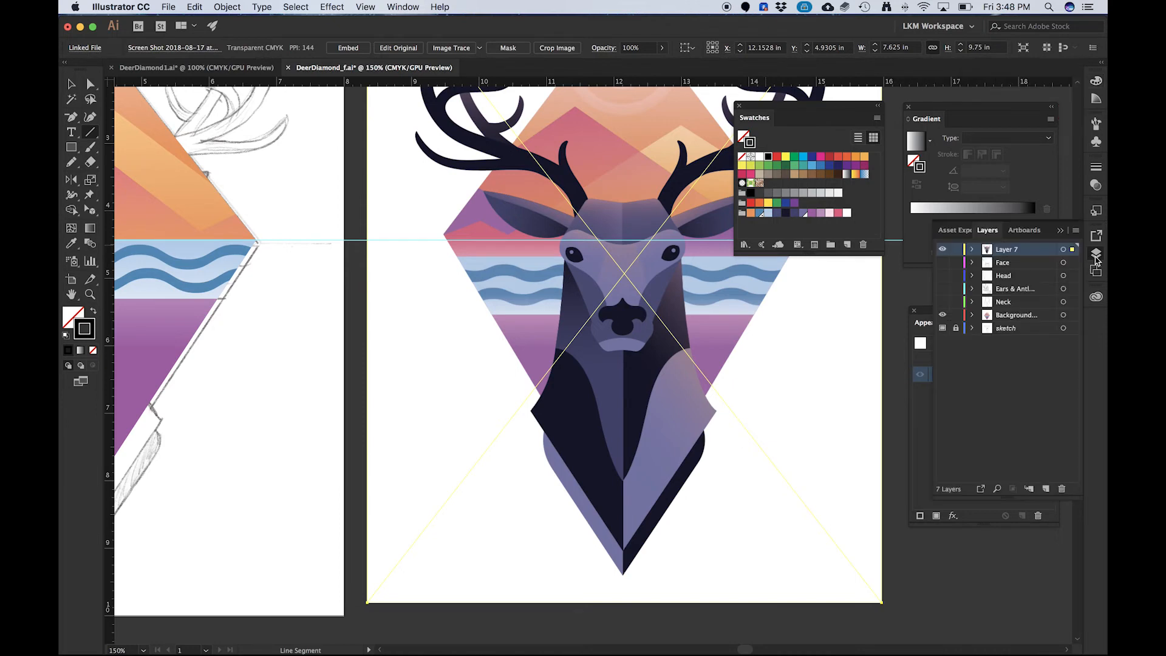
drag(287, 378, 676, 462)
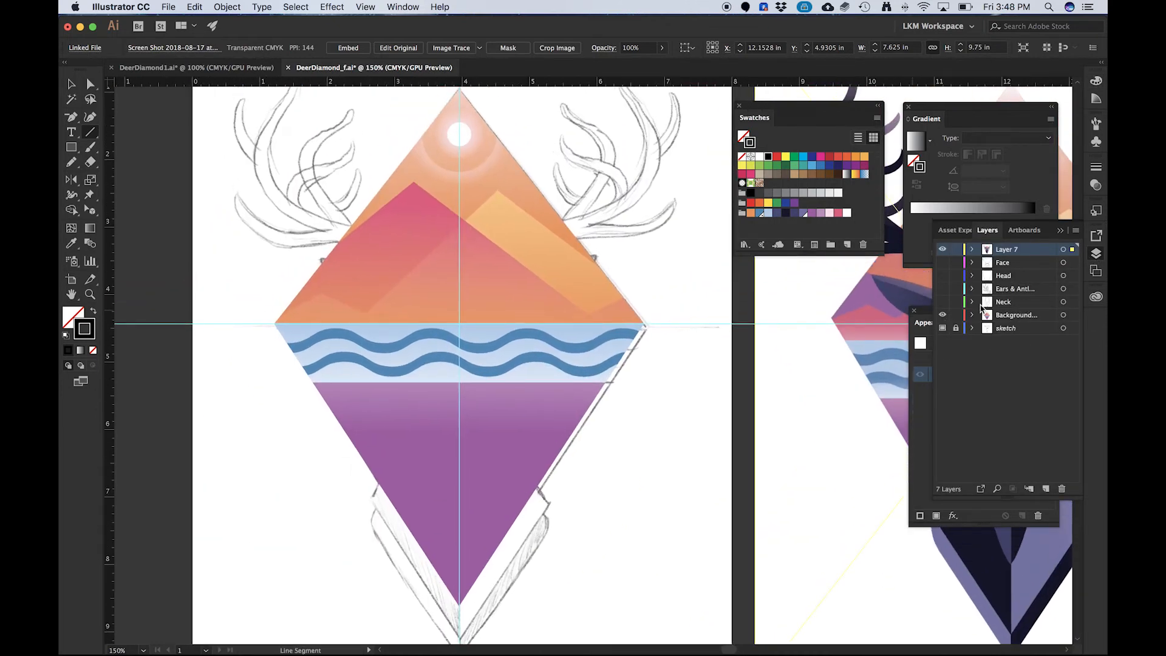
click(957, 315)
drag(942, 307, 943, 277)
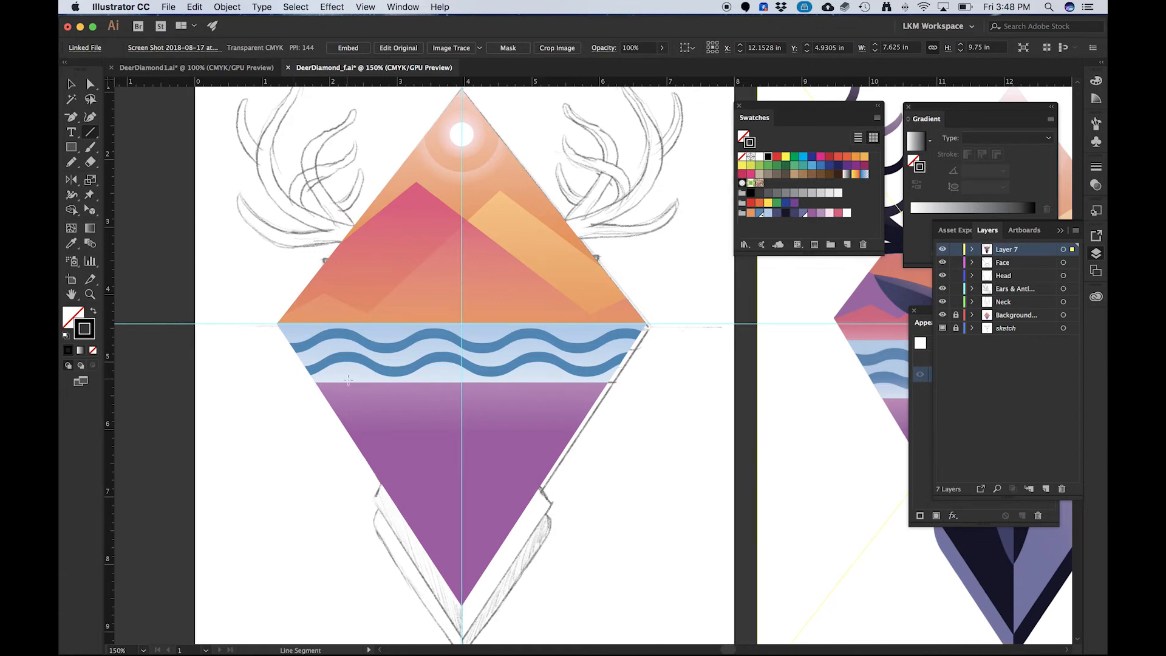
scroll(363, 386, down, 2)
scroll(366, 387, up, 2)
scroll(368, 387, down, 1)
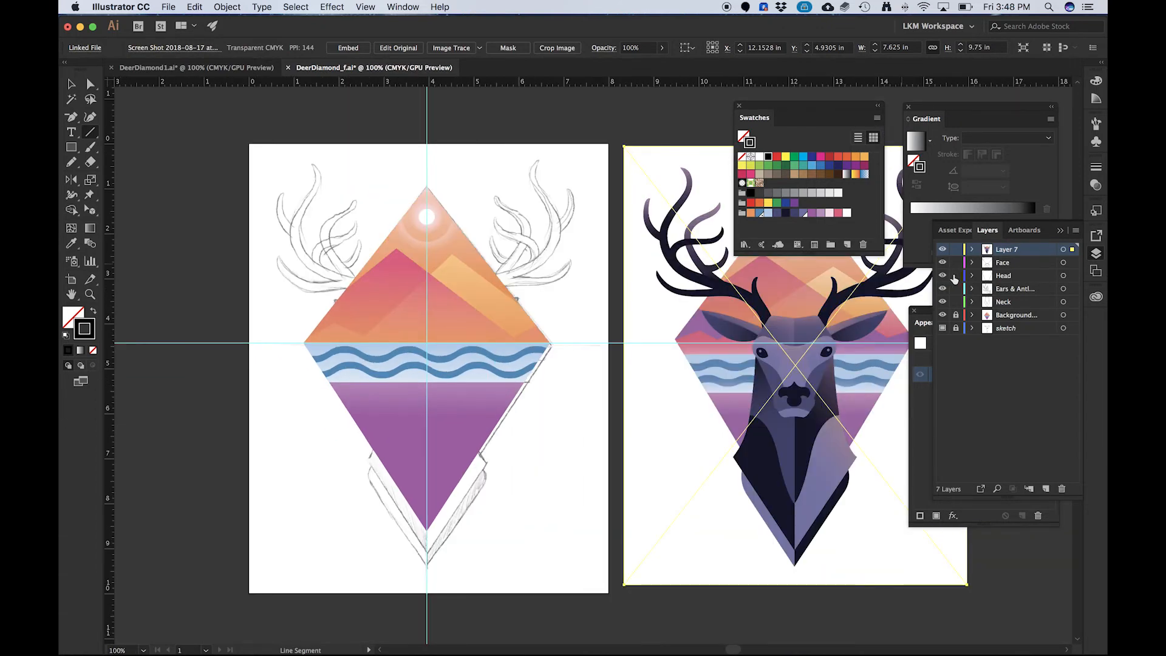
key(v)
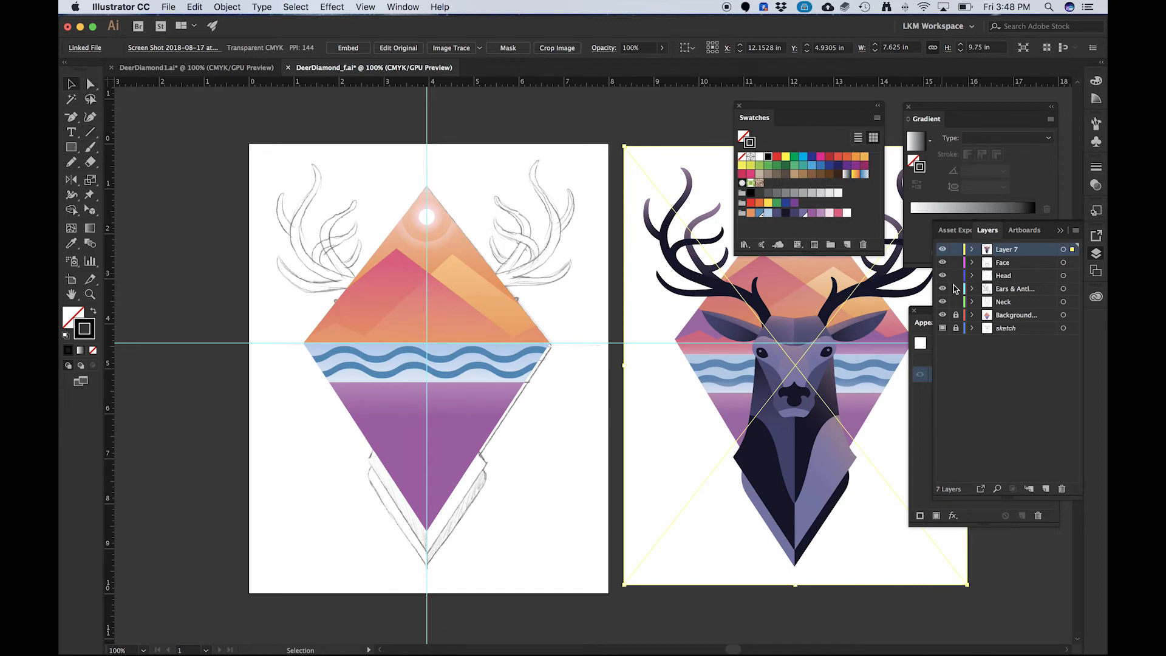
click(945, 279)
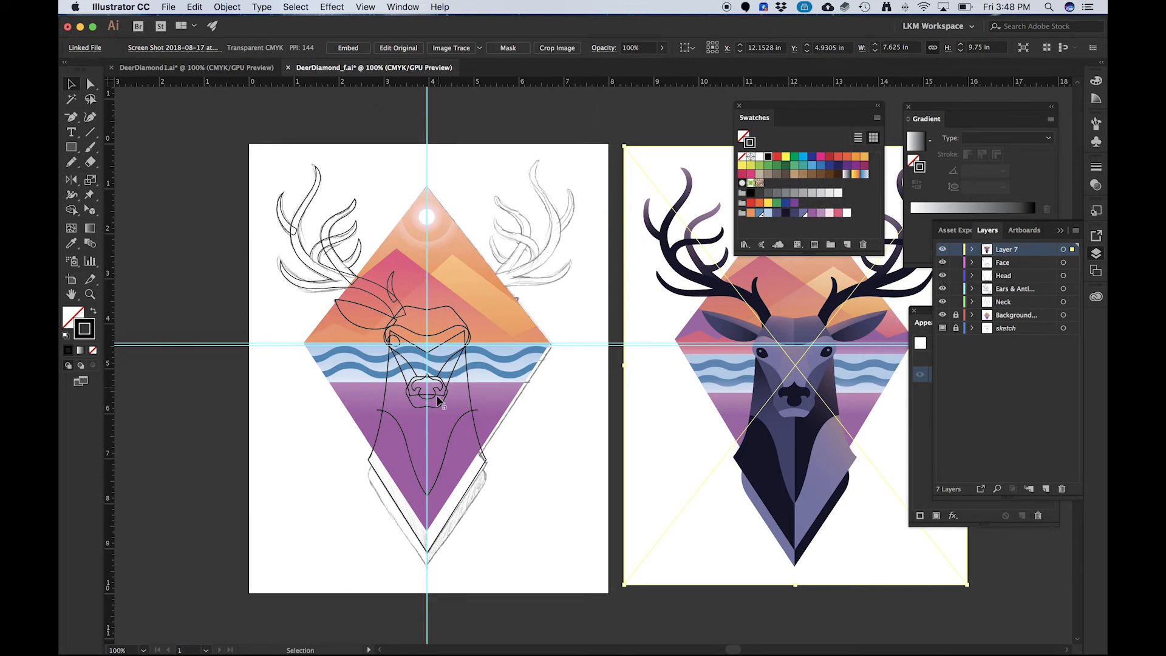
- Select the deer's neck outline and the chest curve to make the Neck layer active, and clear the selection
scroll(424, 497, up, 1)
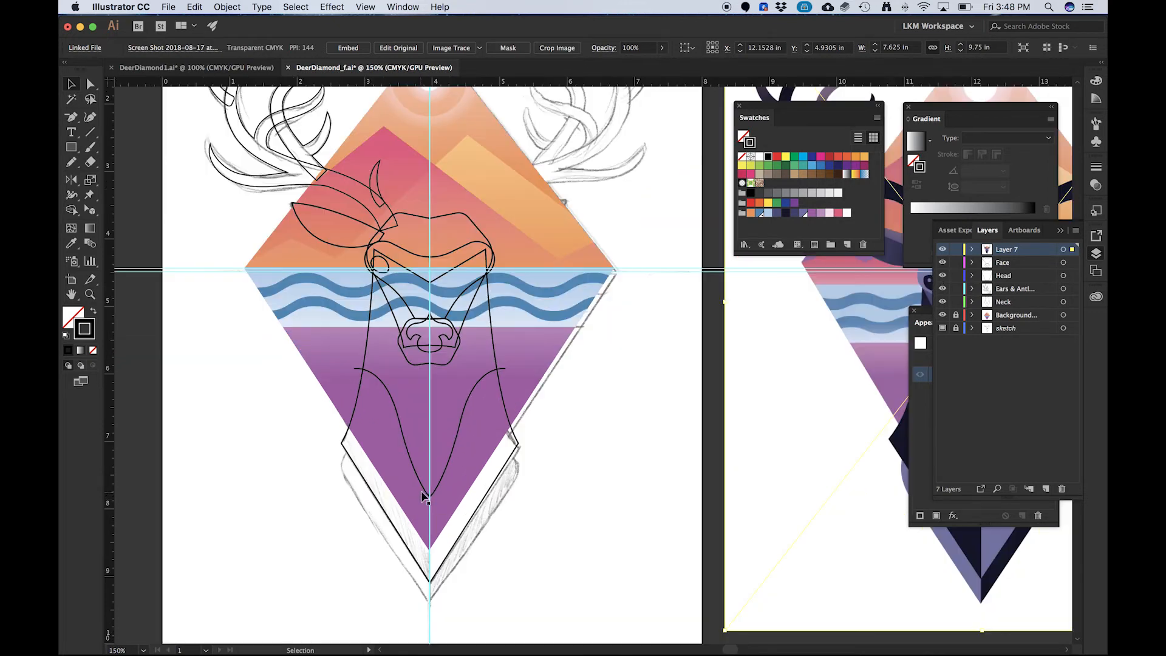
click(383, 386)
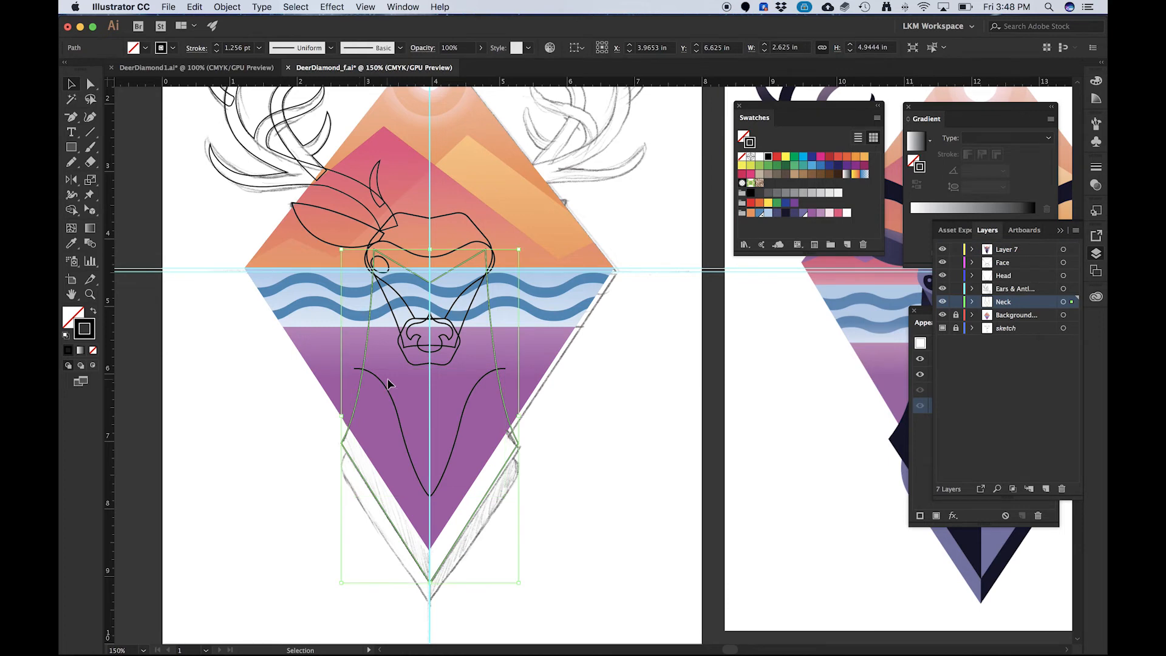
click(387, 384)
scroll(352, 383, down, 1)
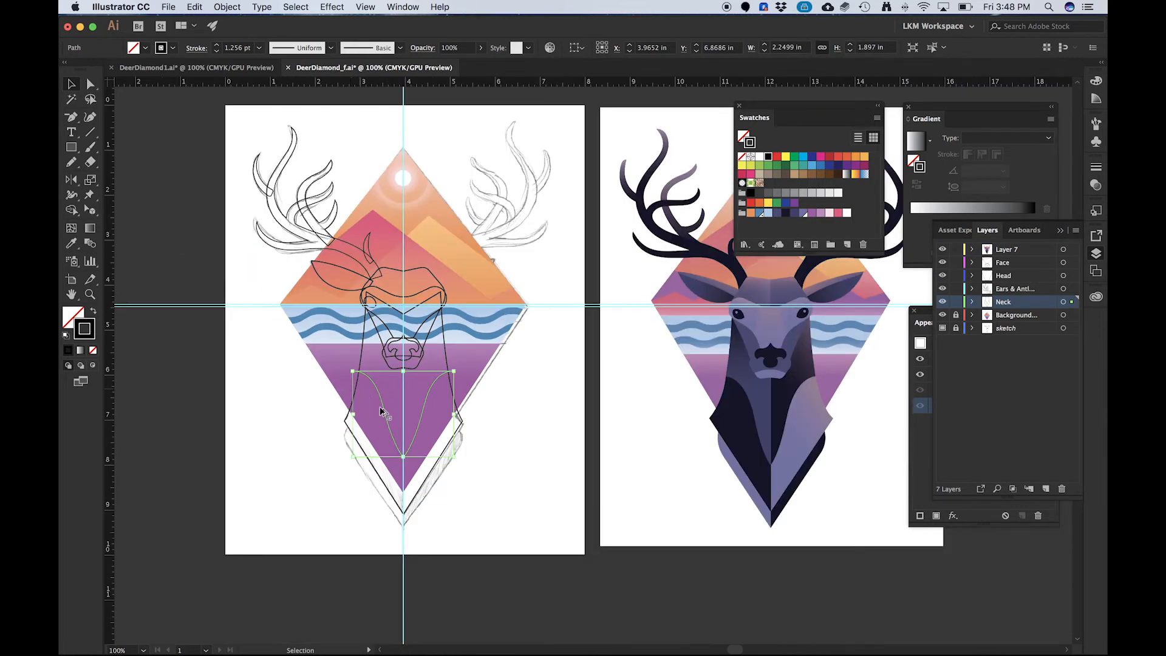
click(514, 464)
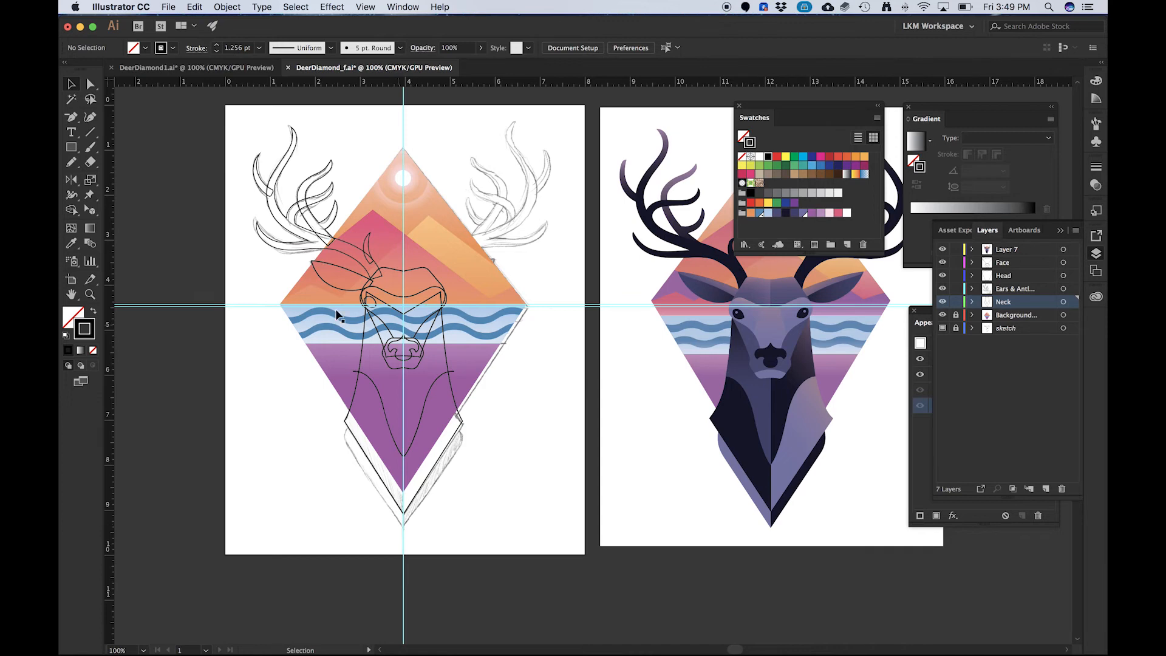
- Draw a vertical line about 5.68 in long on the Neck layer along the centre guide, from below the neck's tip to above the head
click(91, 132)
key(v)
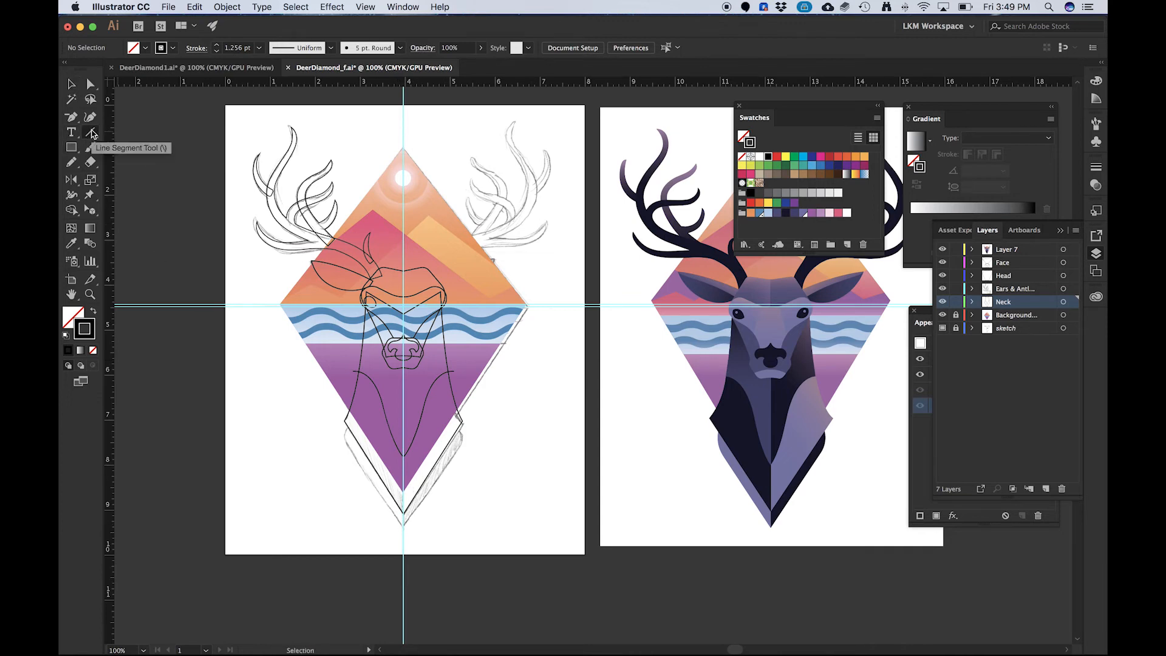
click(90, 132)
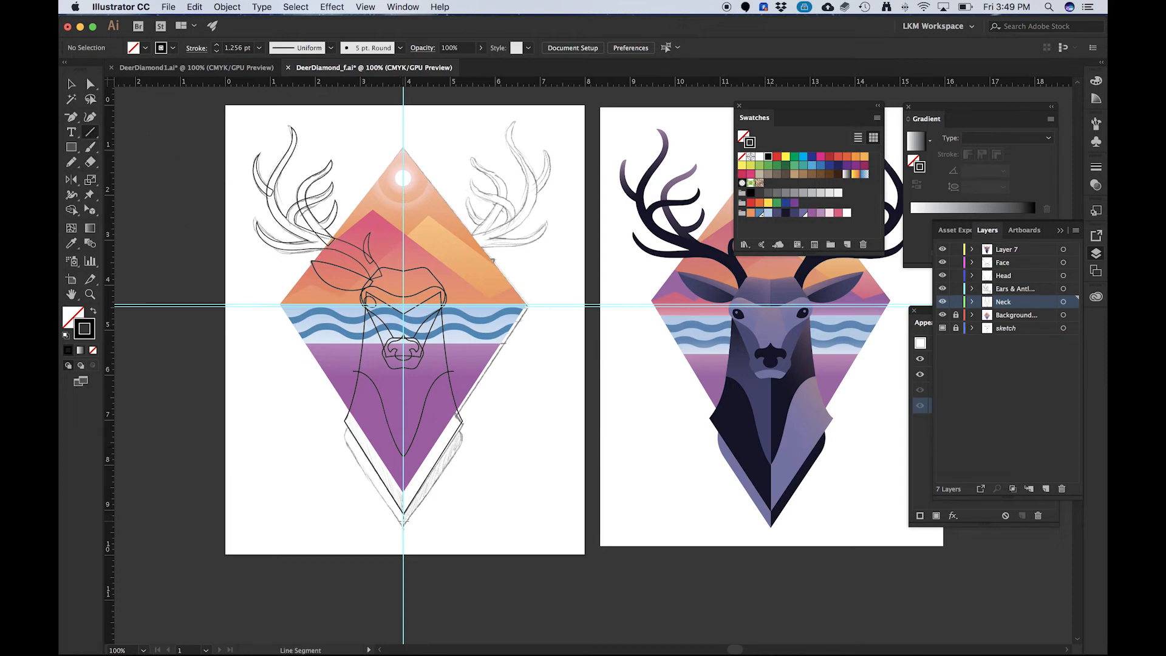
drag(404, 521, 404, 266)
drag(404, 266, 403, 265)
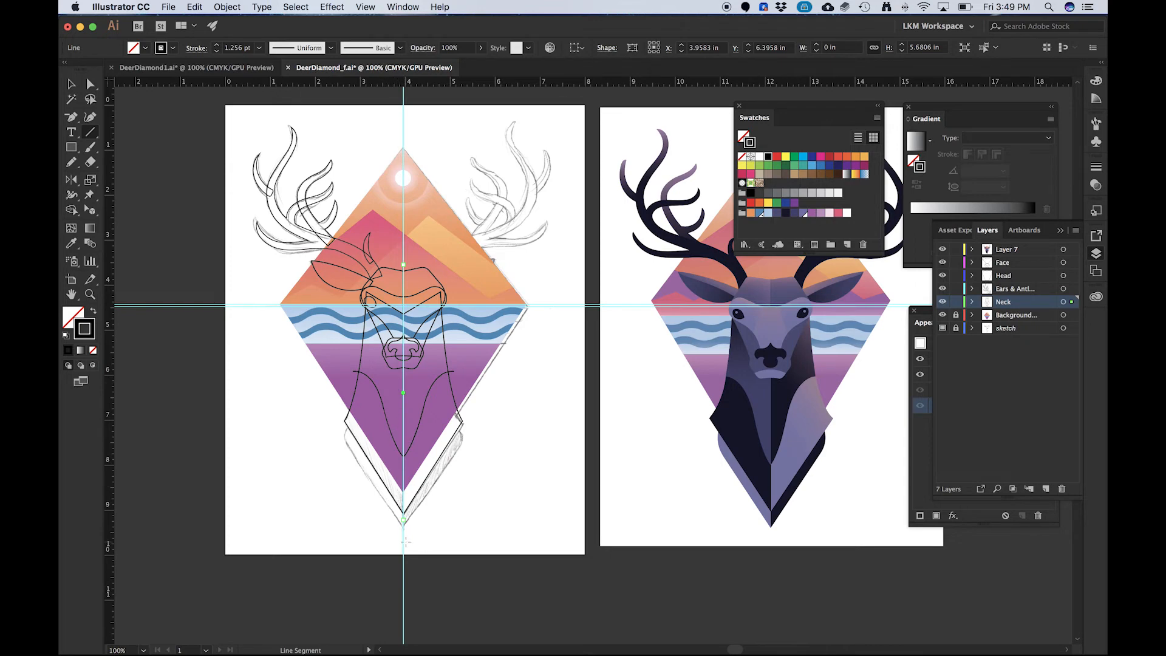
scroll(406, 541, up, 2)
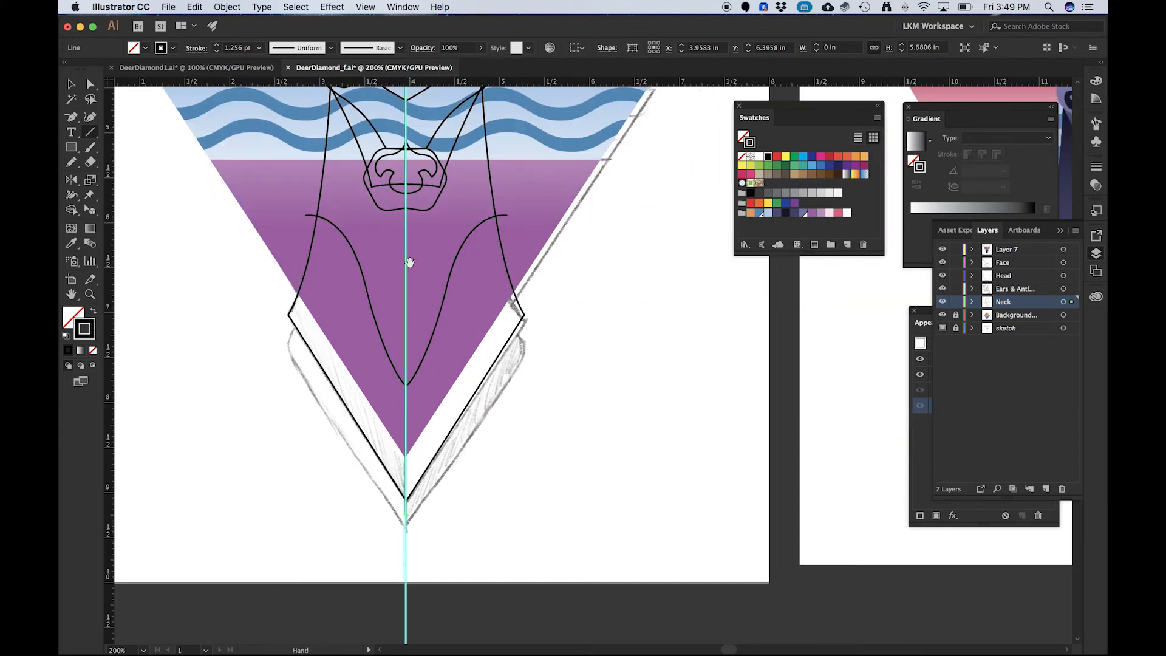
scroll(382, 195, up, 3)
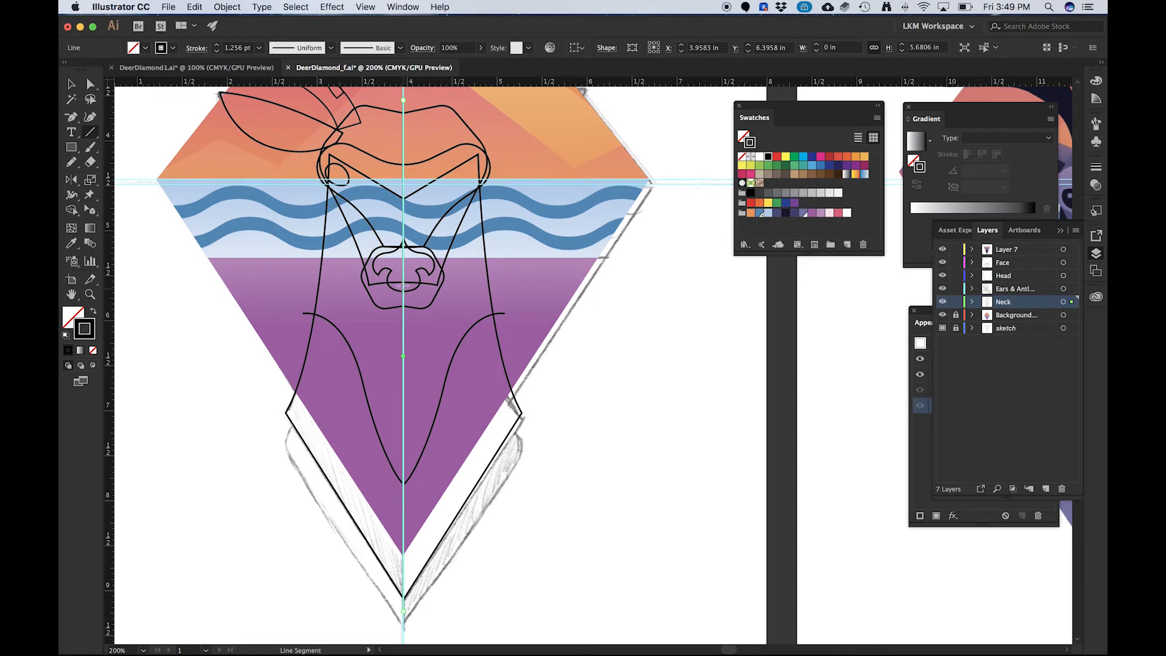
scroll(401, 274, down, 1)
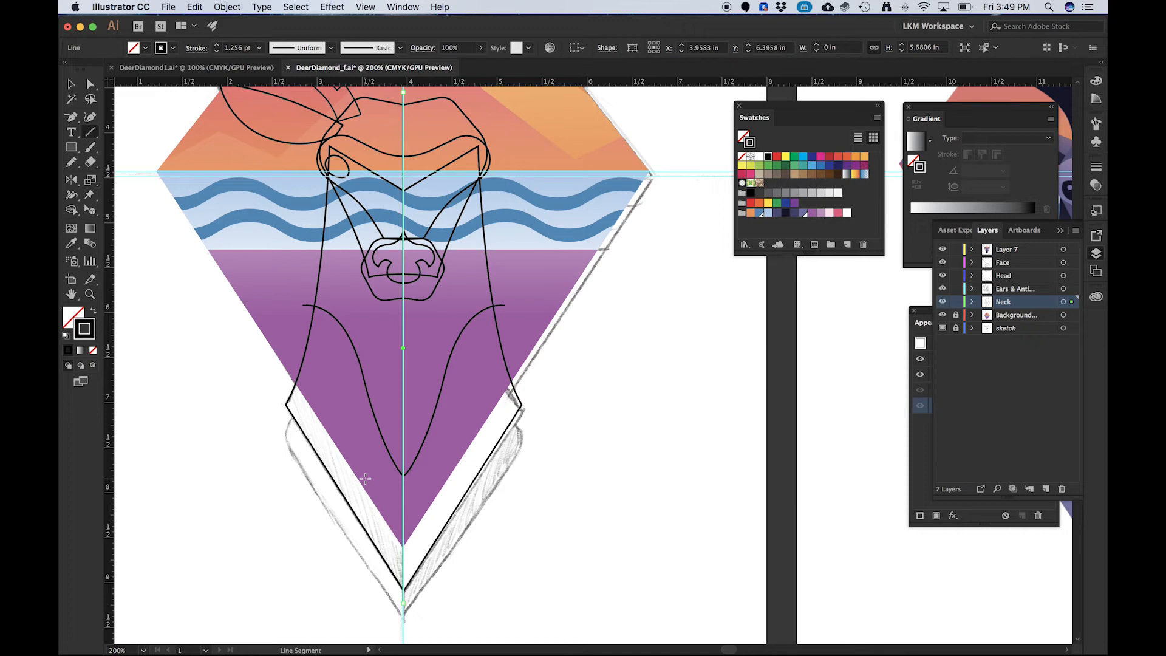
- Fill the deer's neck outline with the purple C=64 M=59 Y=10 K=0 swatch and leave it without a stroke
key(v)
click(237, 422)
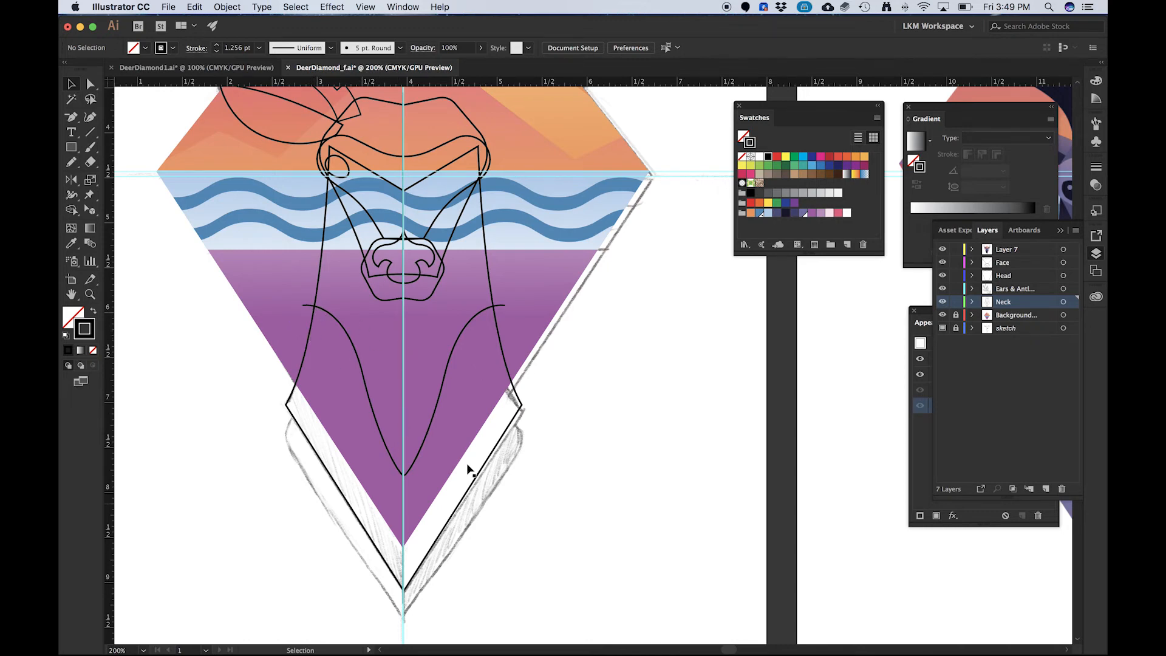
click(312, 339)
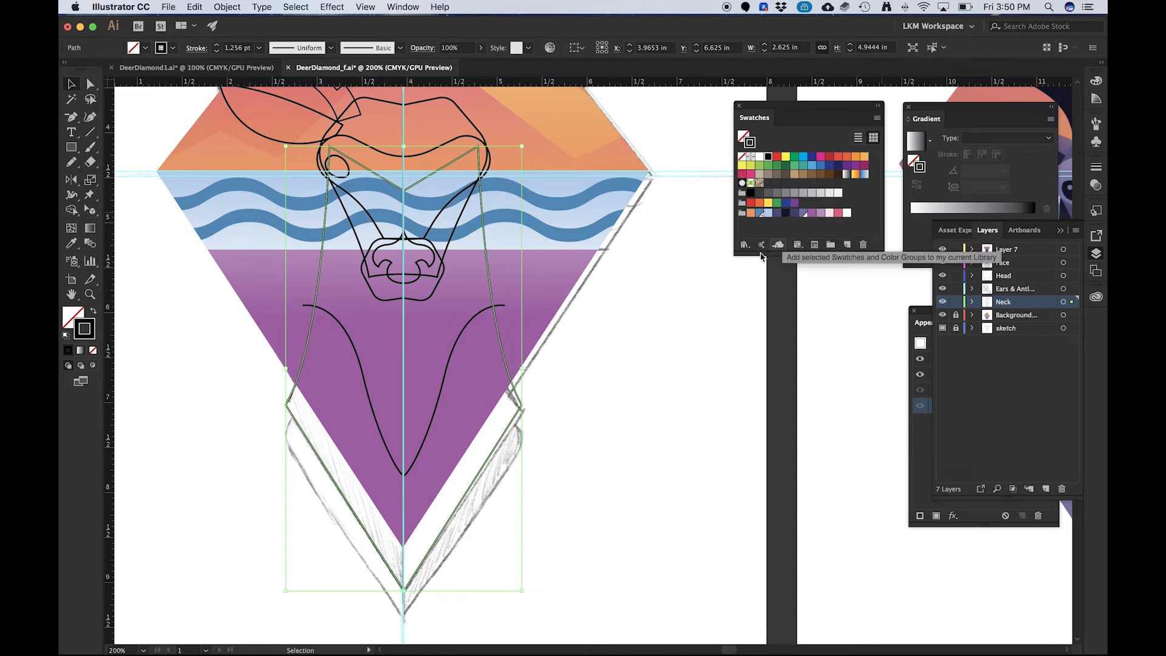
drag(565, 216, 592, 413)
scroll(590, 412, down, 1)
scroll(591, 414, down, 1)
drag(611, 356, 547, 301)
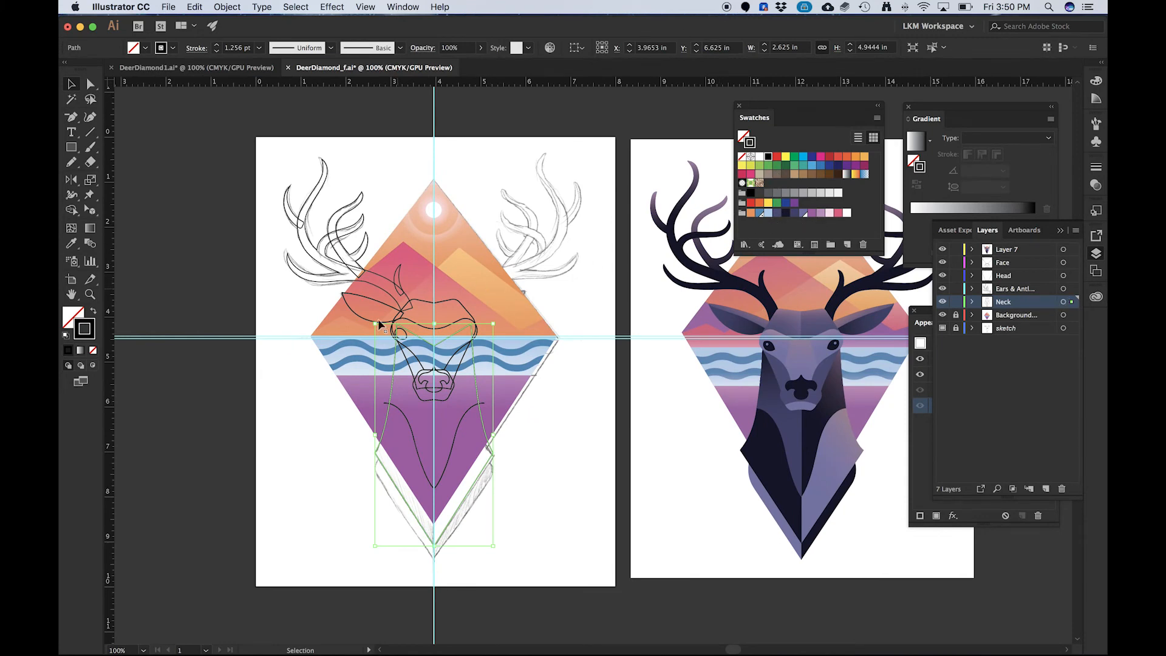
scroll(402, 313, up, 1)
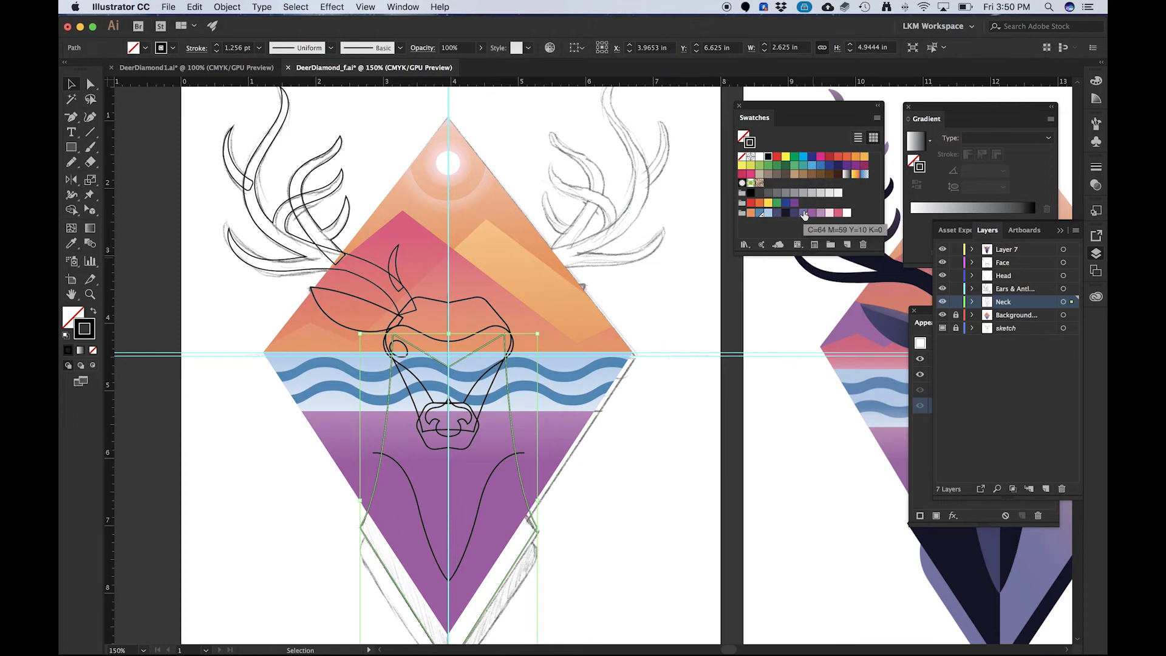
click(803, 213)
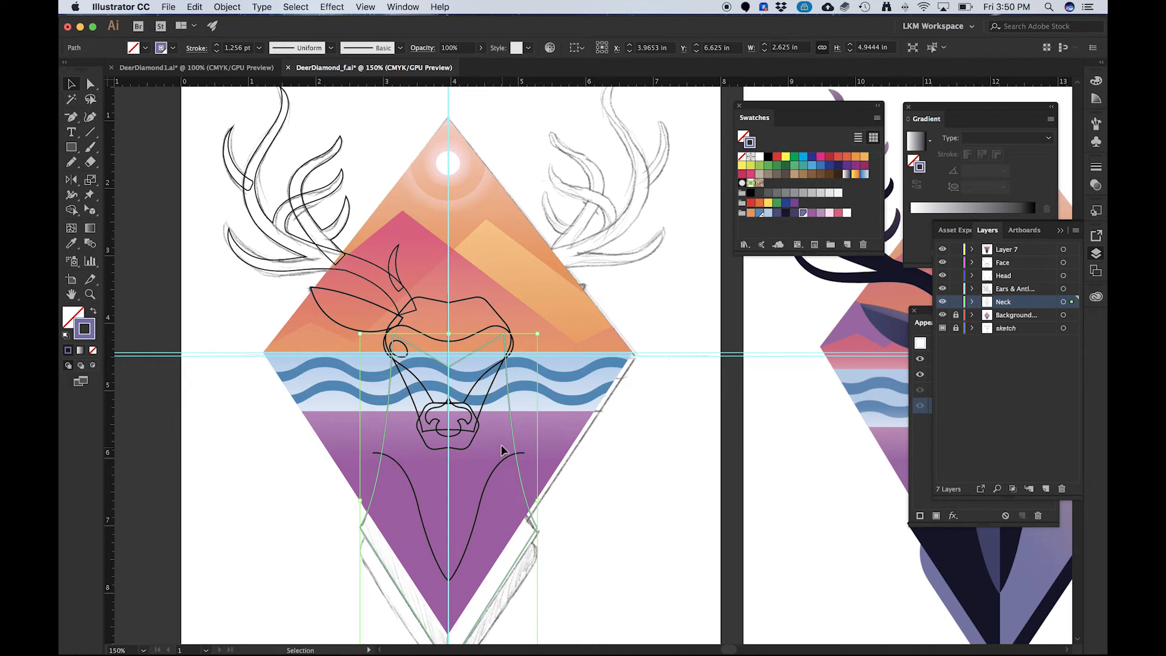
click(94, 313)
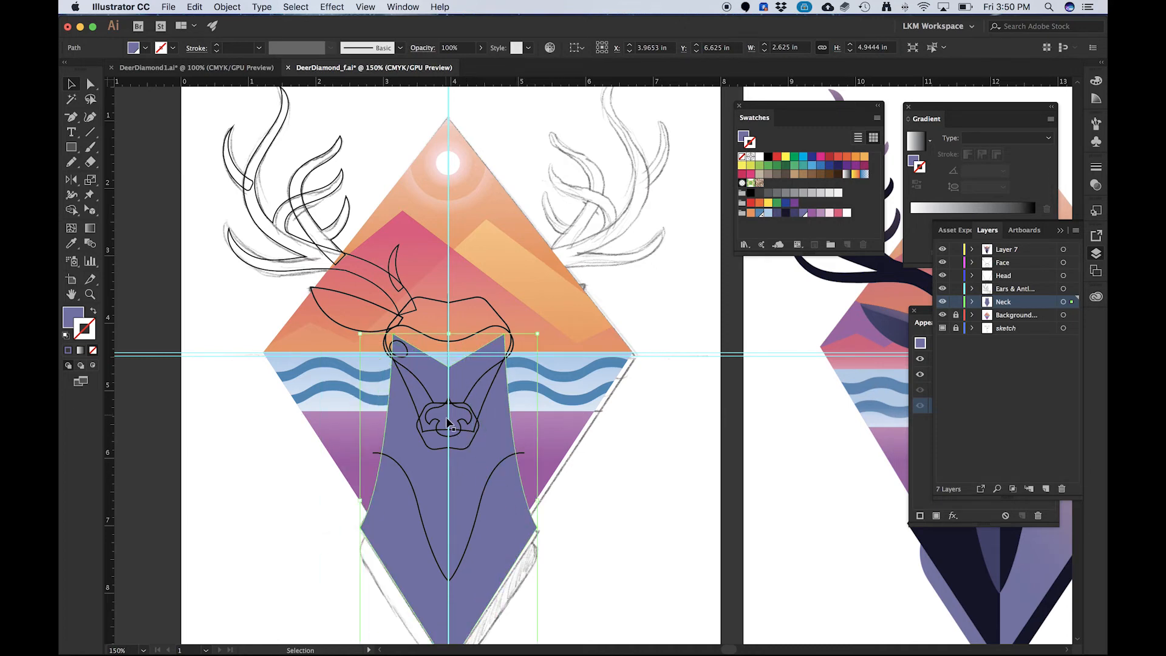
- Hide the guides, select the neck shape with the centre line and chest curve, and split them with Pathfinder's Divide
key(a)
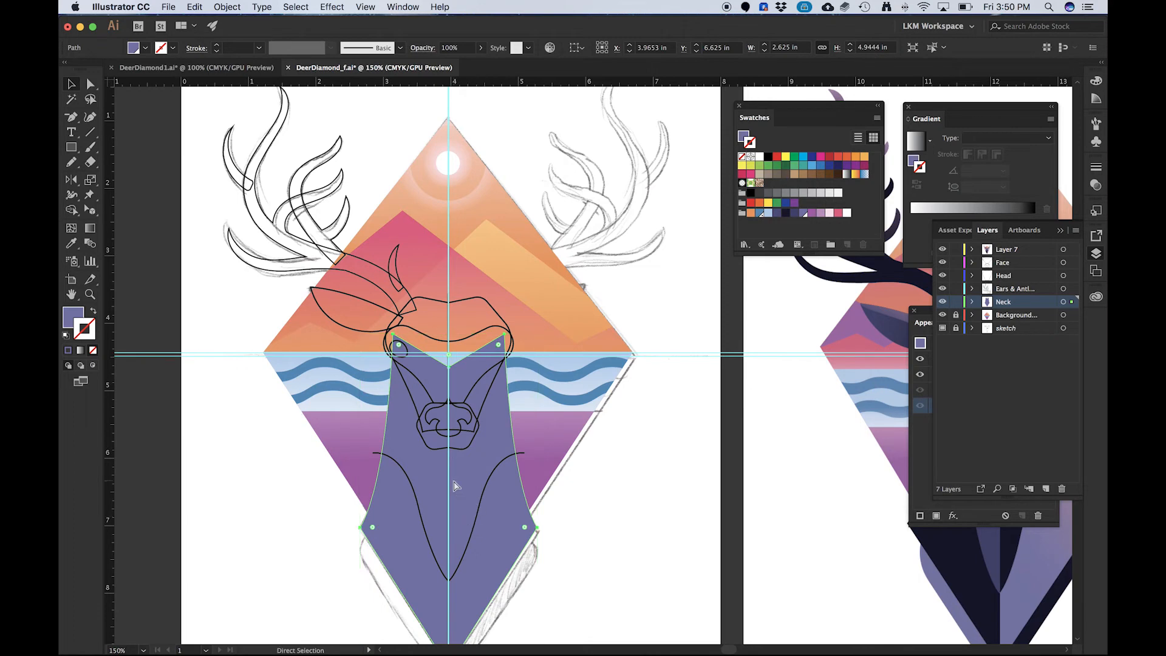
key(v)
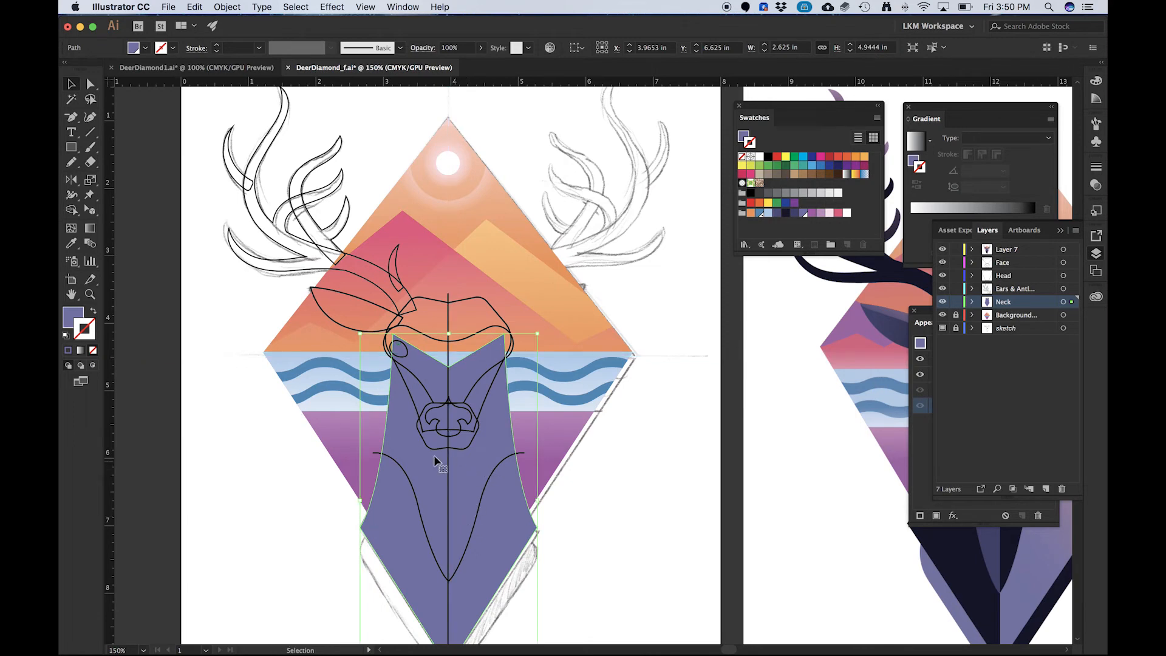
drag(466, 560, 461, 487)
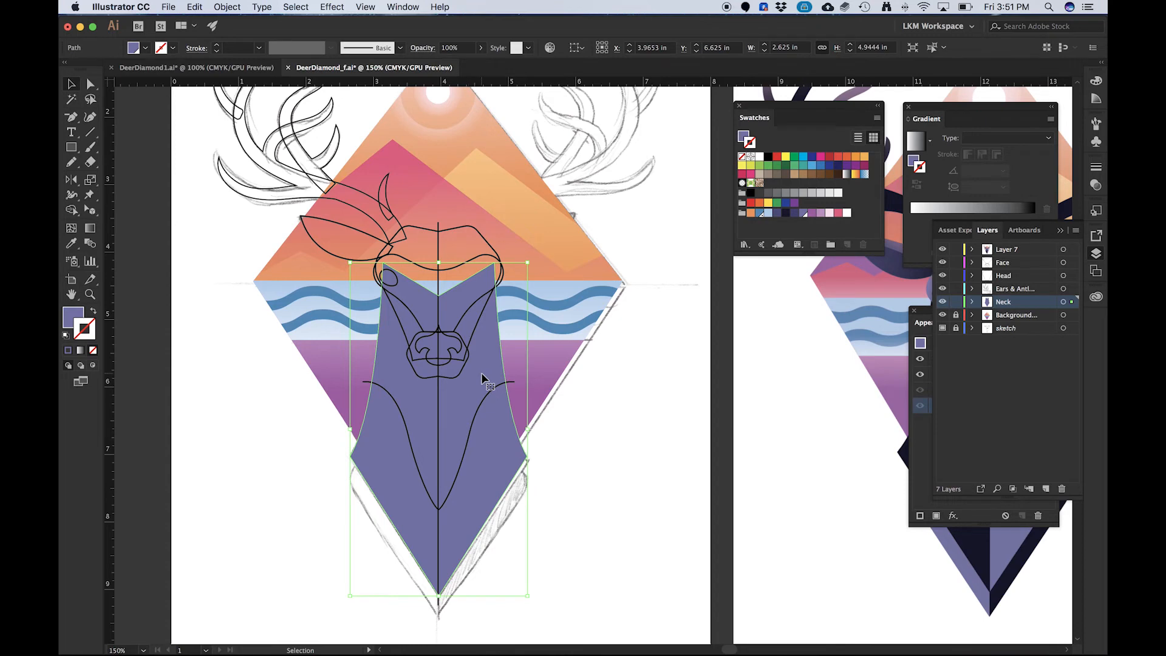
shift+click(438, 406)
shift+click(471, 442)
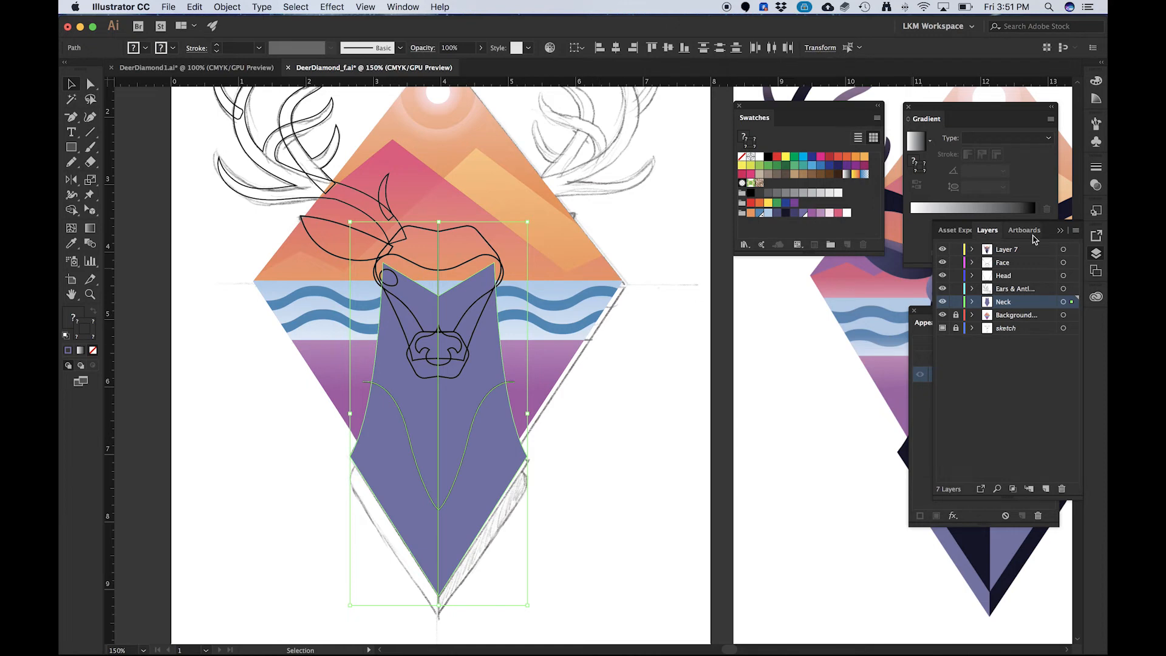
click(989, 230)
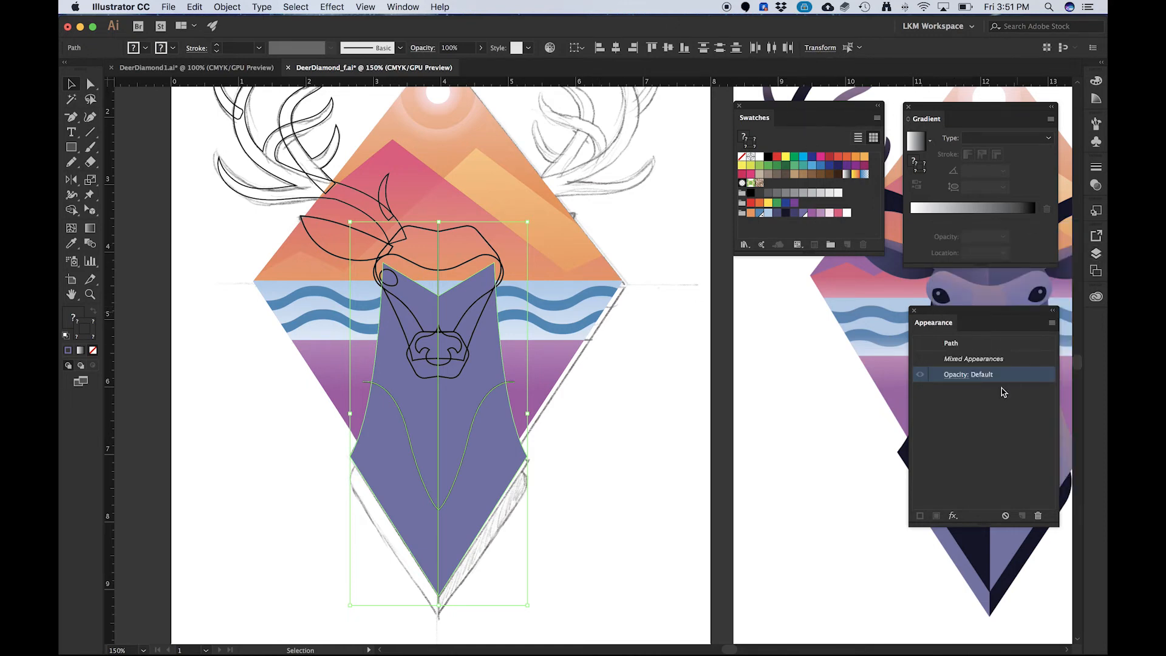
click(417, 6)
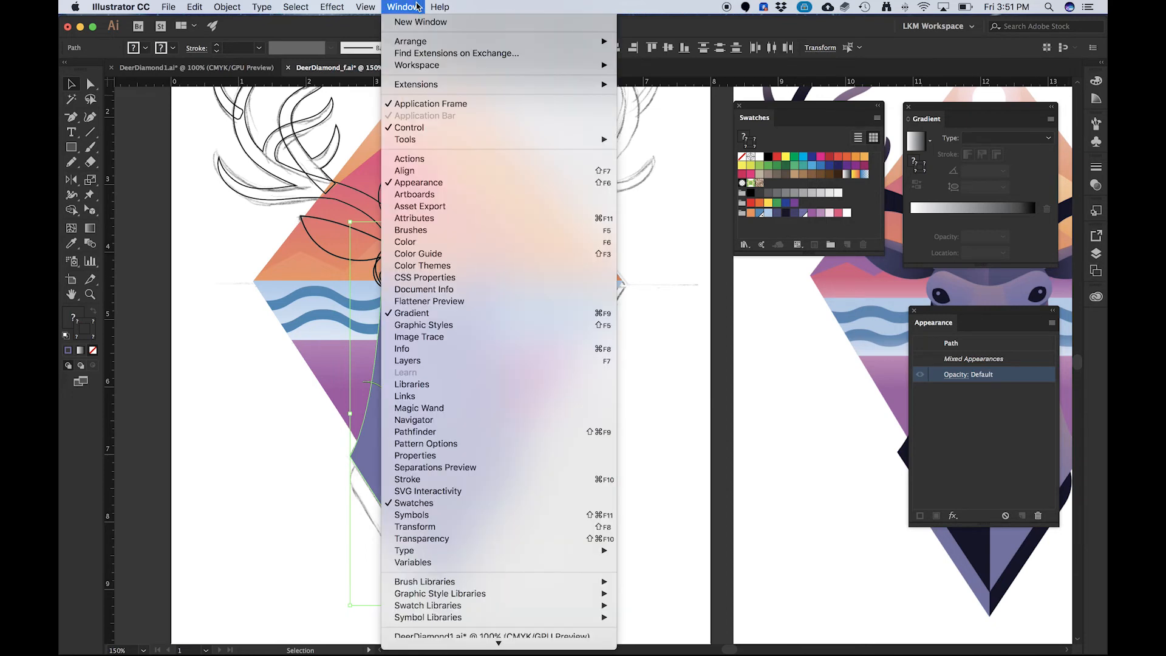
click(426, 431)
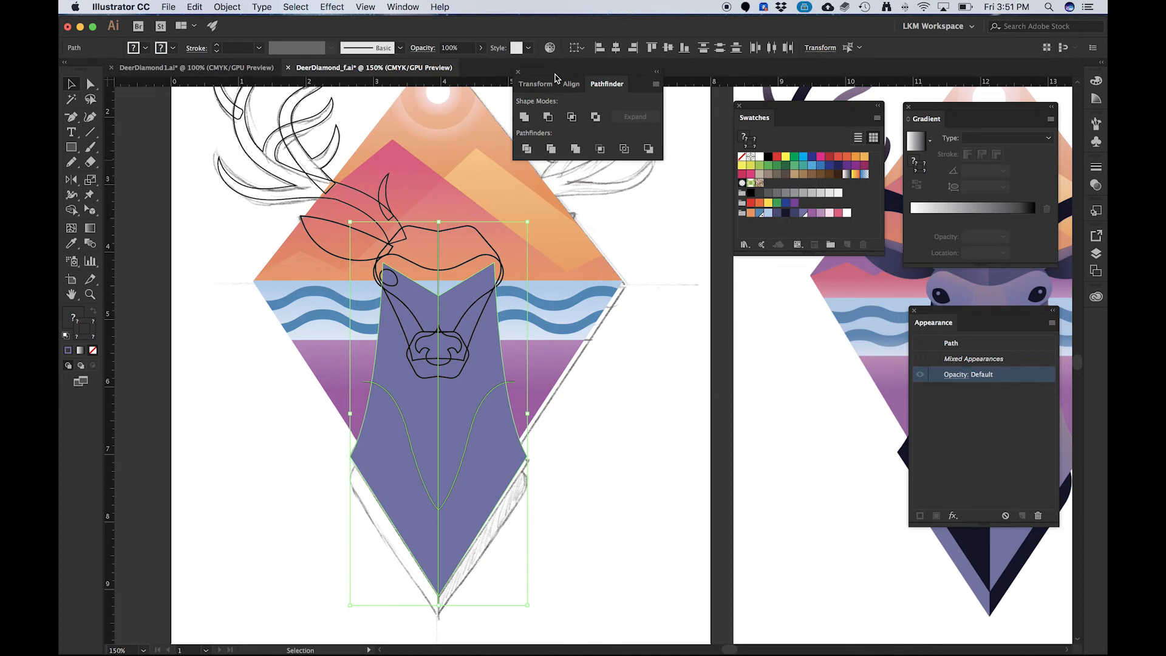
drag(556, 71, 815, 336)
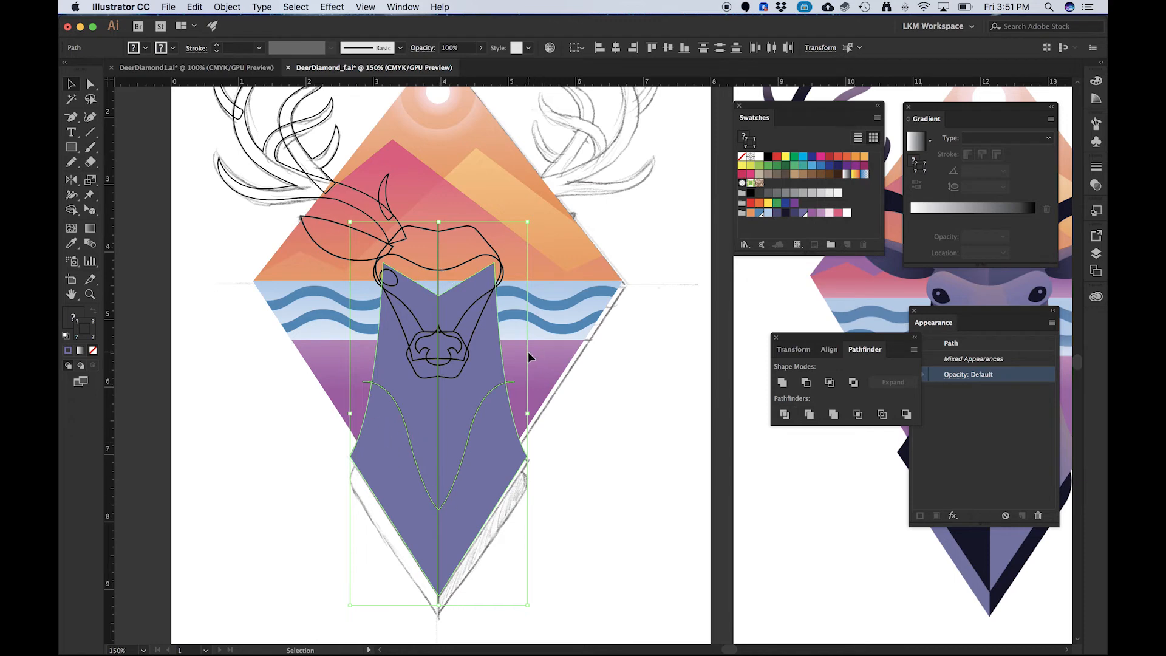
click(785, 415)
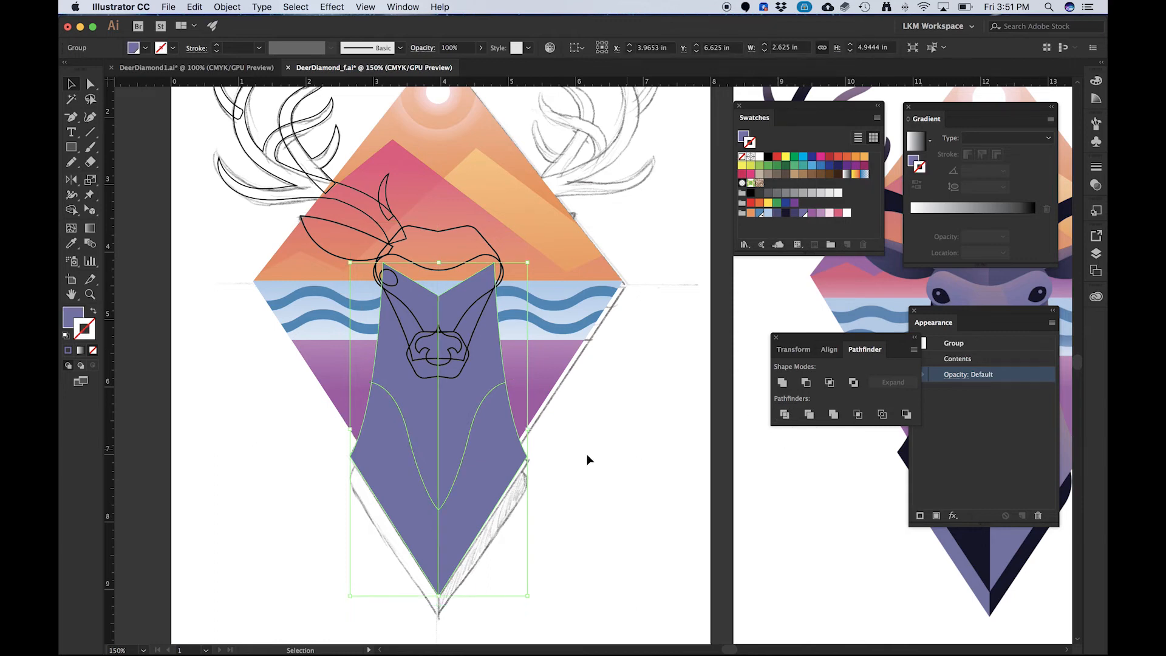
- Test the divided neck with a trial move and undo it, expand the Neck layer's contents and check which artwork its group contains
click(545, 510)
drag(487, 466, 482, 501)
key(super+z)
click(1096, 255)
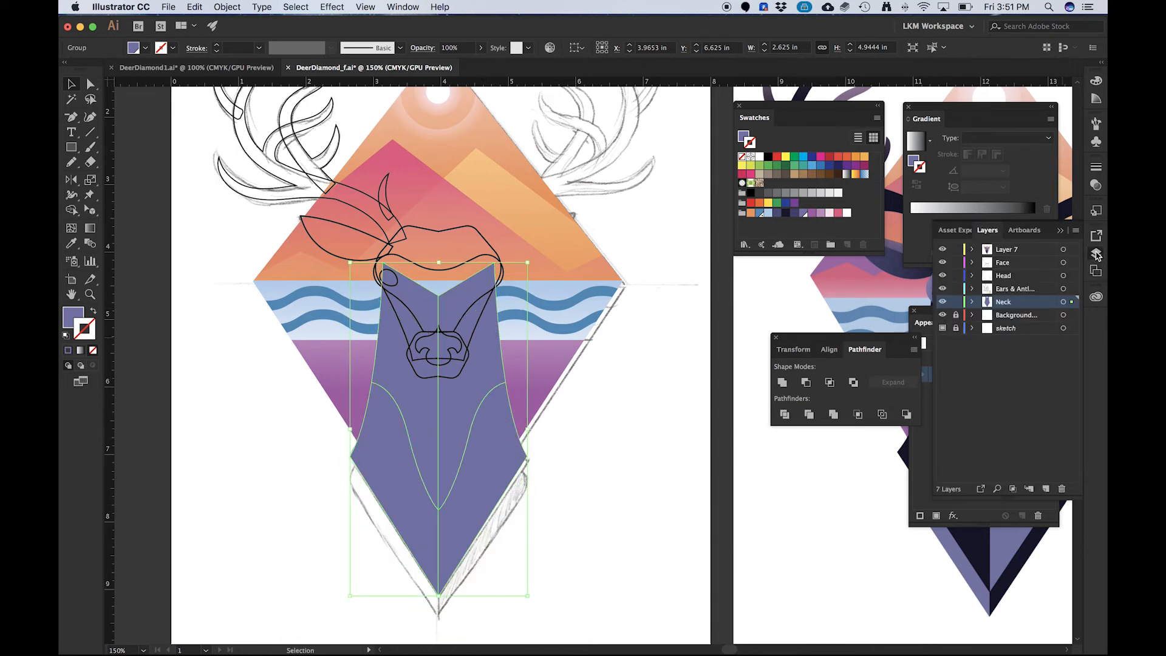
click(974, 302)
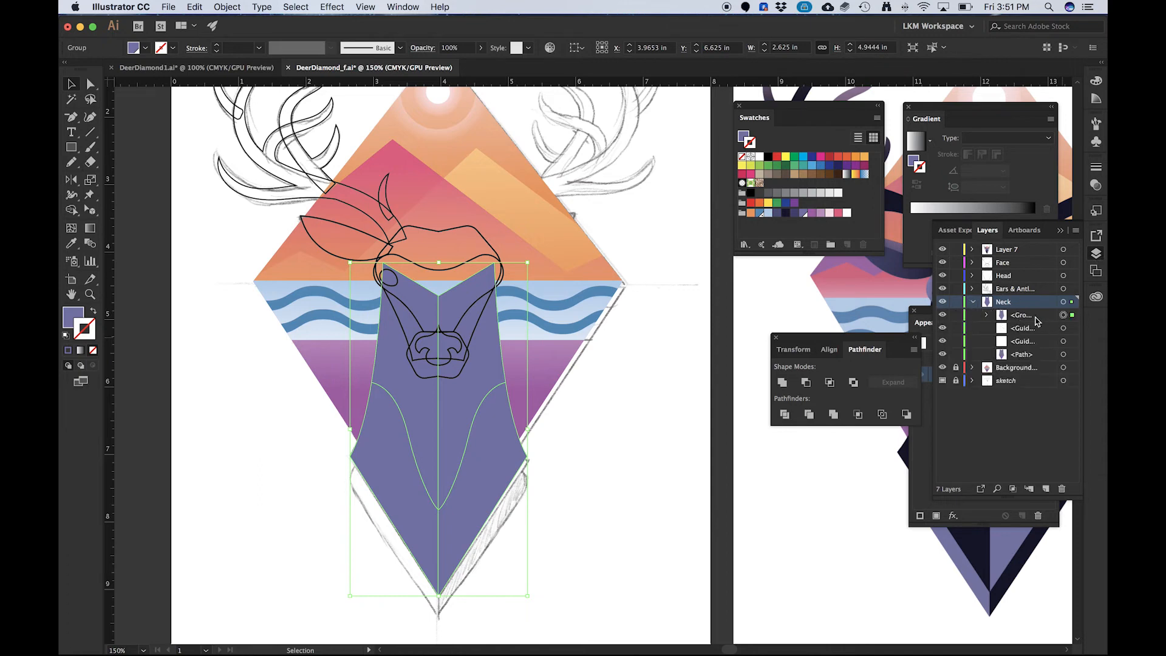
click(943, 315)
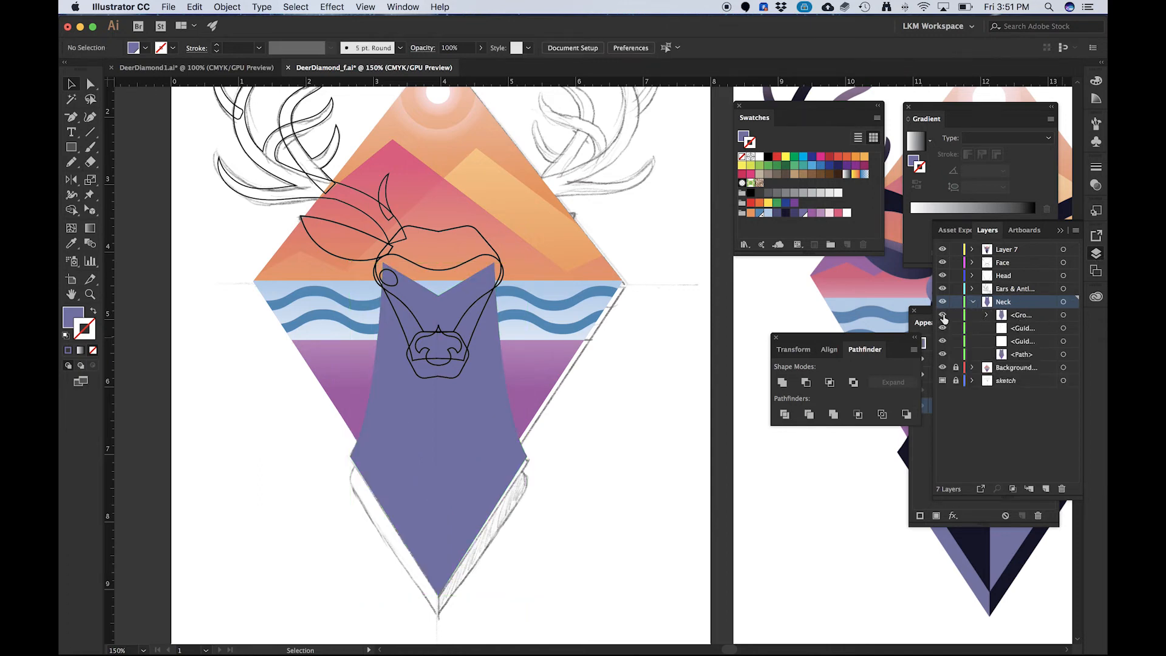
- Ungroup the divided neck artwork into separate pieces
click(469, 424)
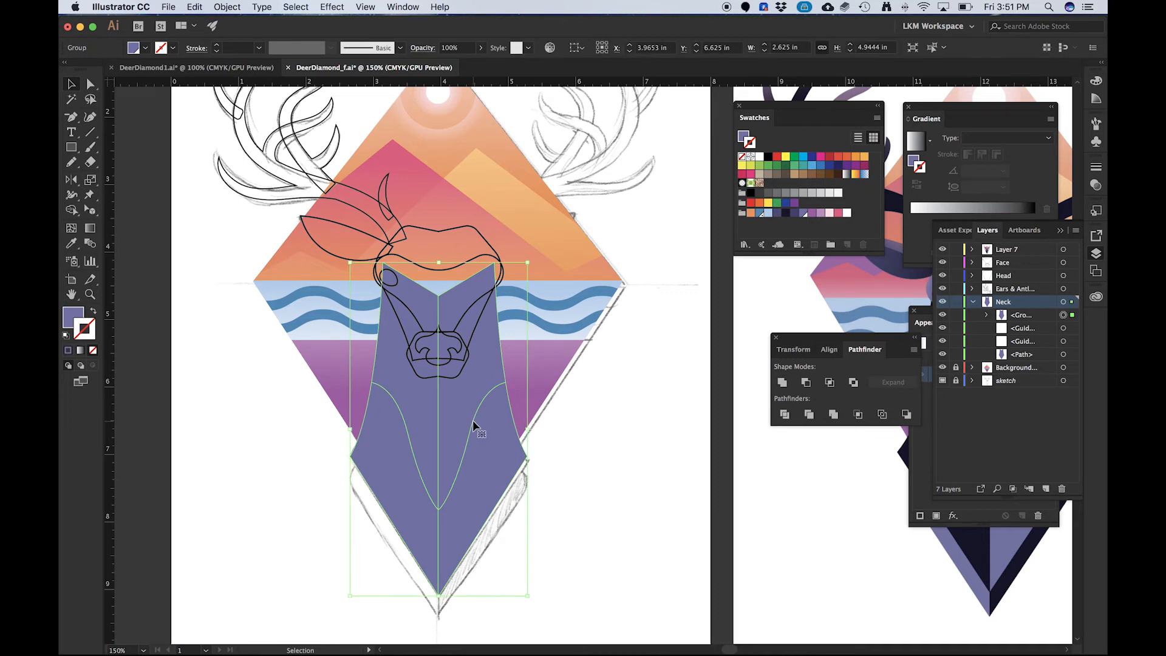
key(super)
key(super)
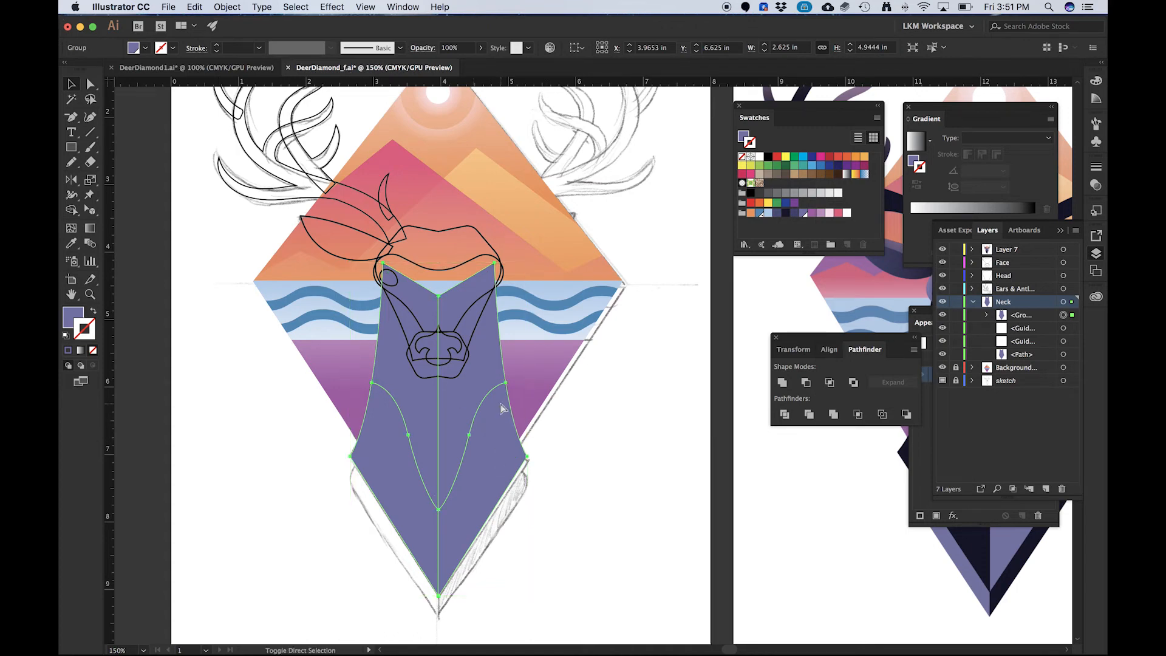
key(shift+super+g)
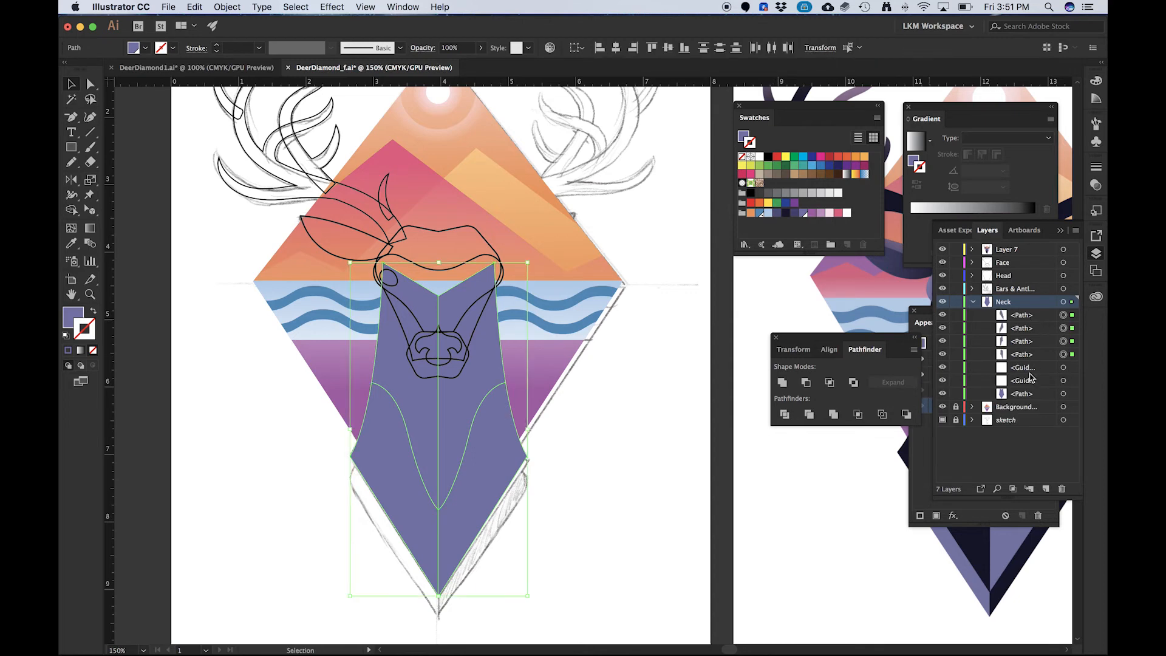
- Pull individual neck and chest pieces away to check that they are separate, undoing each move
click(611, 462)
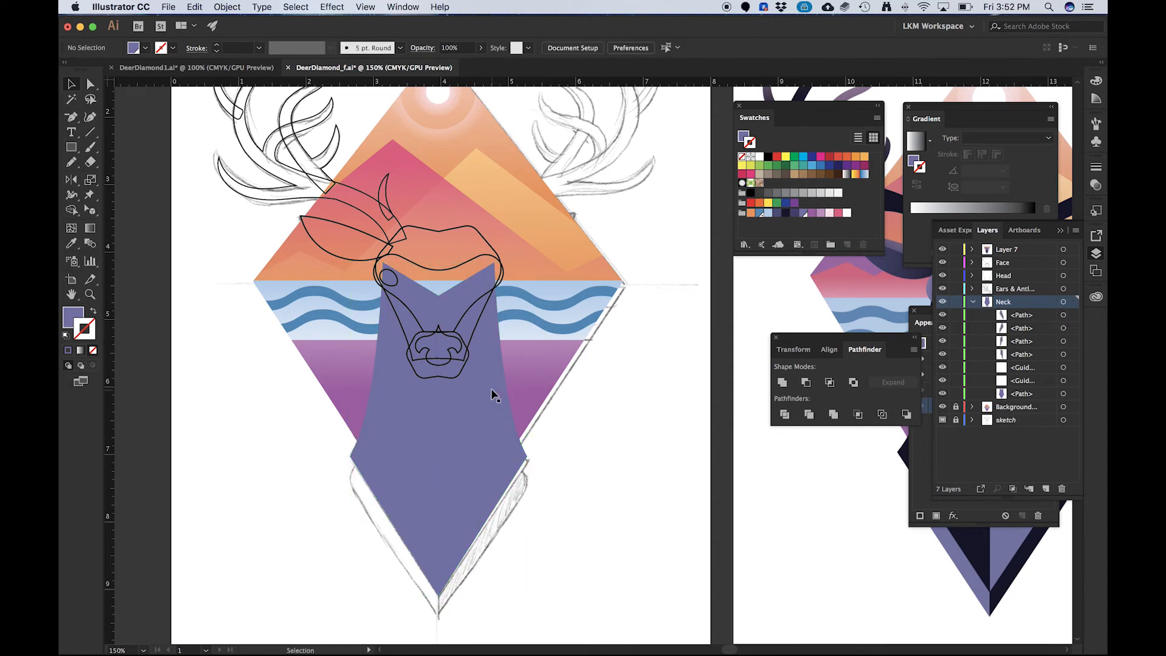
click(488, 390)
drag(388, 388, 328, 358)
key(super+z)
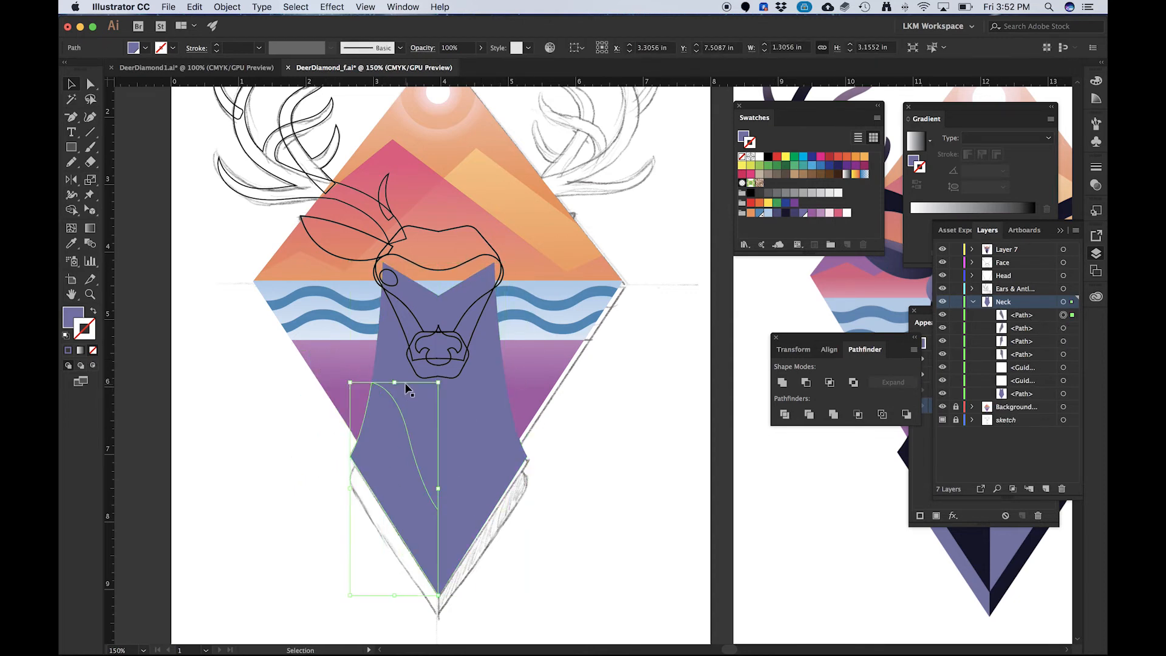
drag(405, 387, 349, 352)
key(super+z)
drag(491, 469, 576, 497)
key(super+z)
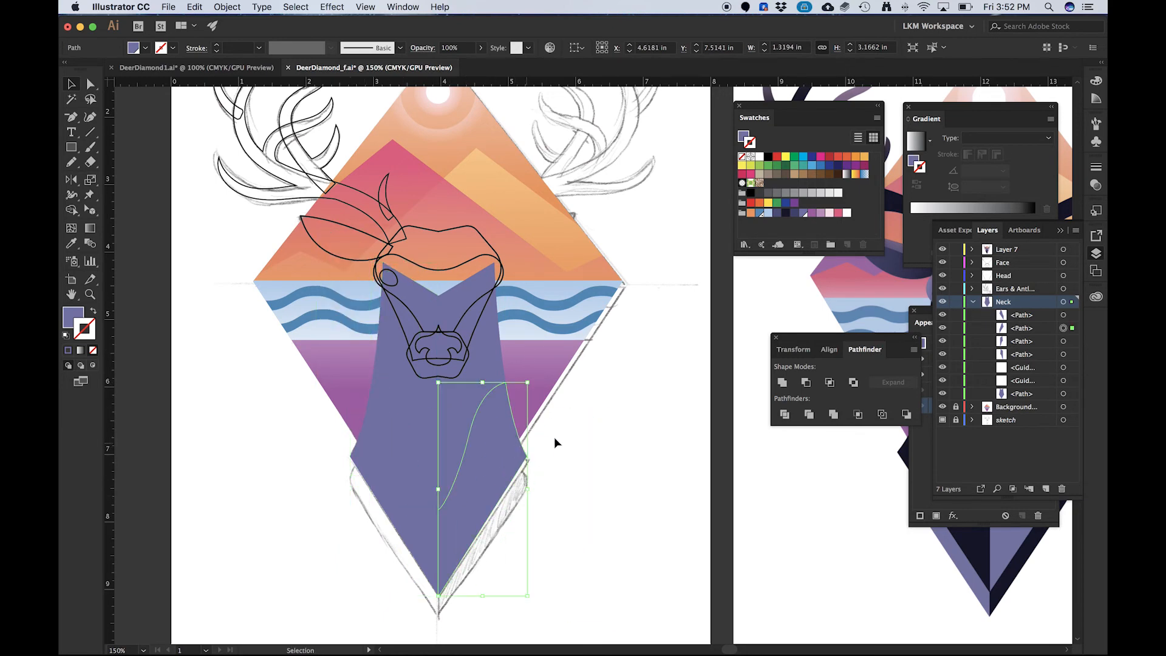
- Fill the lower-left chest piece and the upper-right neck piece with the dark navy C=85 M=81 Y=52 K=68 swatch
drag(690, 421, 443, 338)
click(263, 323)
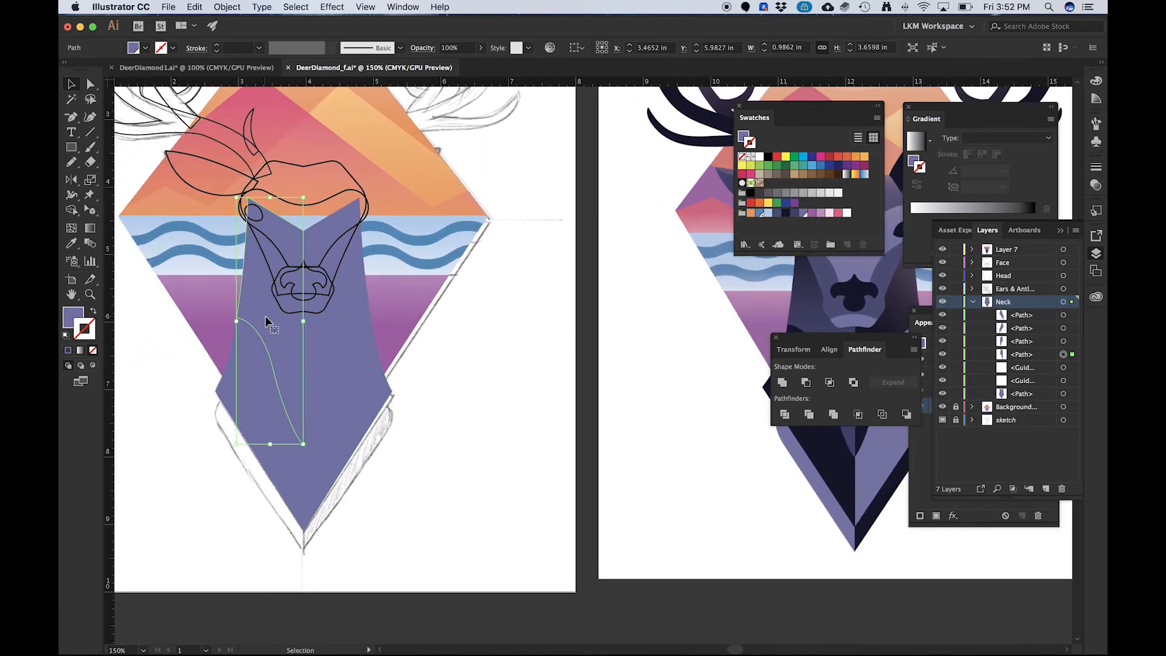
drag(367, 362, 329, 329)
click(257, 291)
click(258, 375)
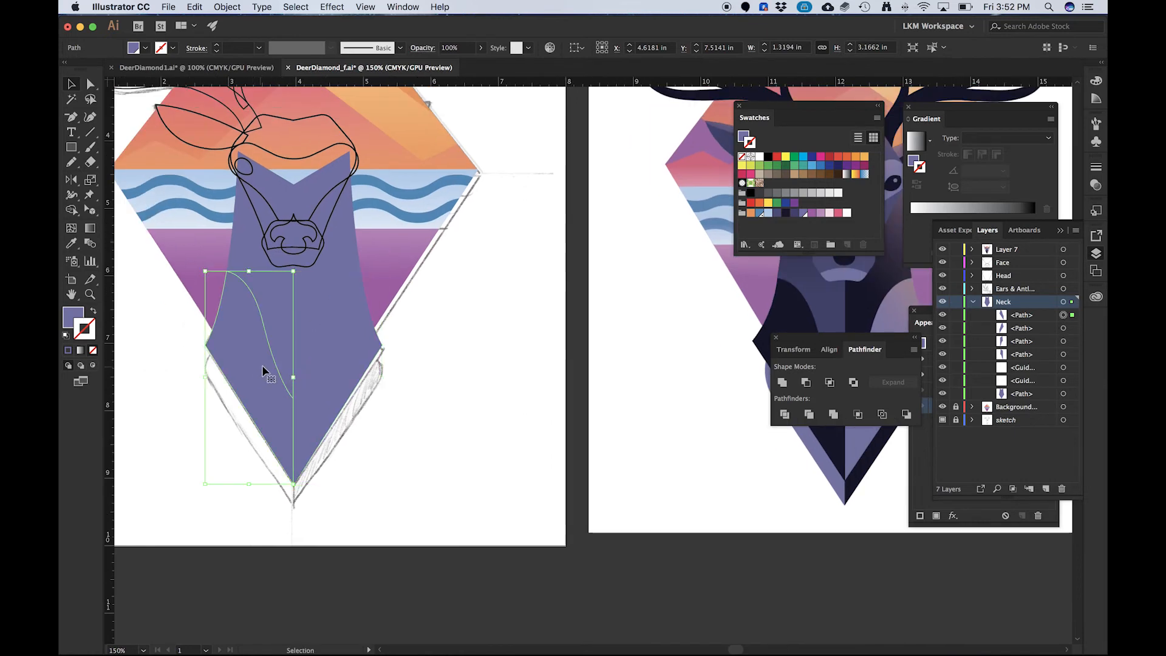
shift+click(344, 275)
click(341, 259)
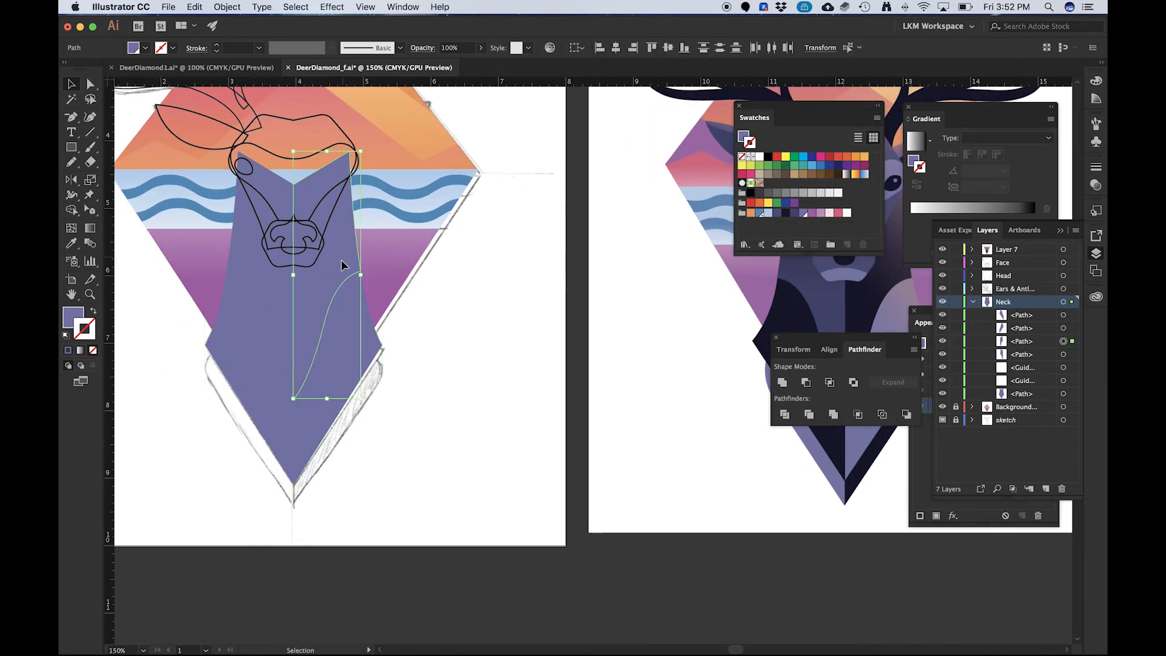
shift+click(258, 344)
scroll(348, 374, down, 2)
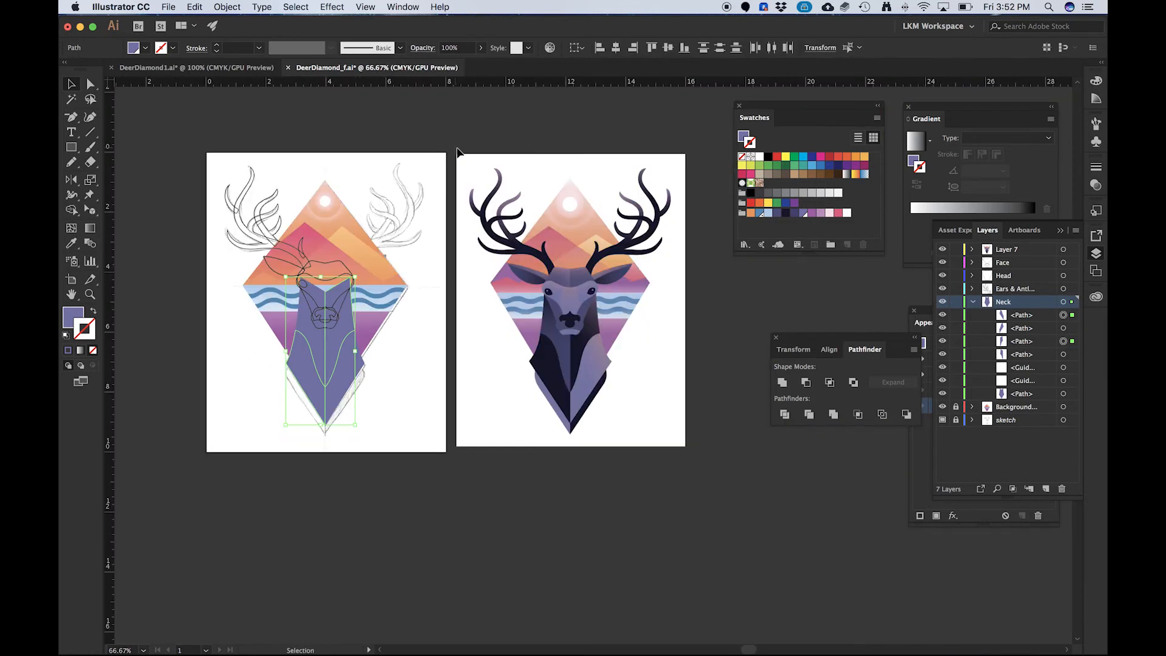
drag(436, 159, 445, 331)
drag(589, 323, 671, 146)
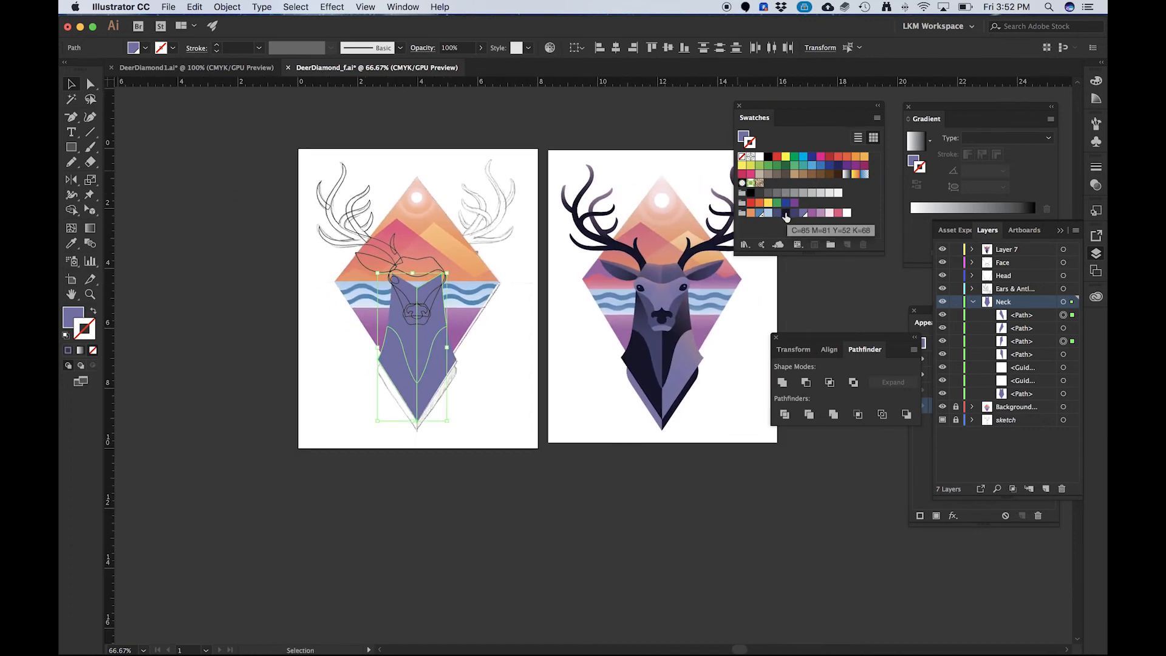
key(x)
click(787, 214)
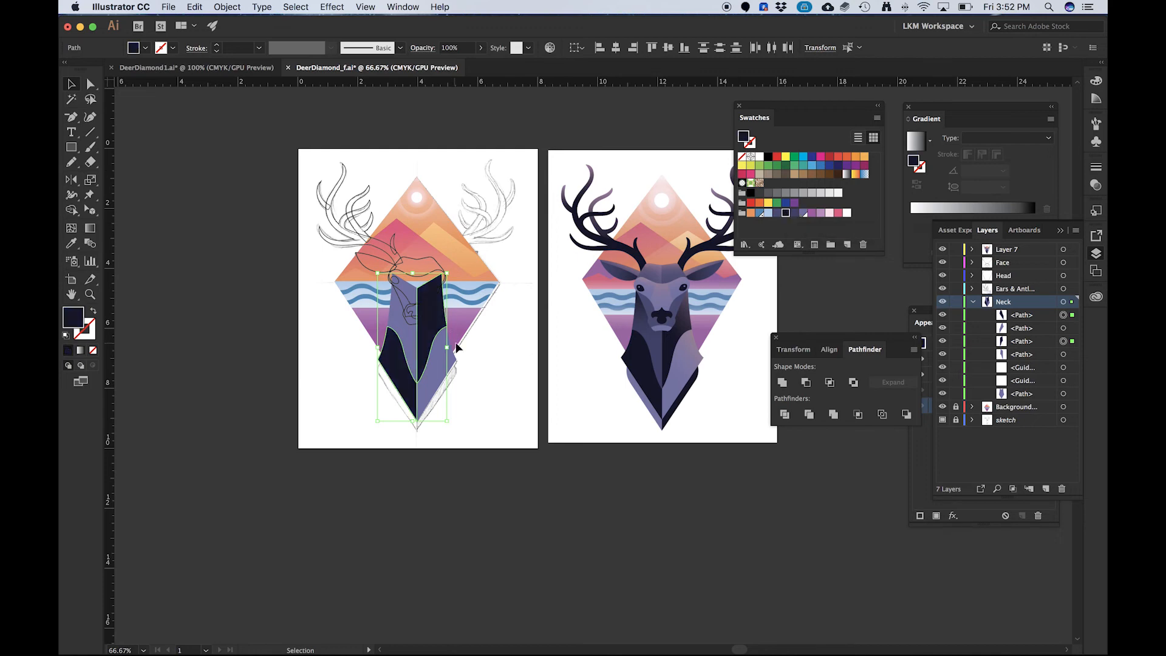
- Try moving the left upper and right lower light purple neck shapes away from the neck, undoing each move
scroll(417, 344, up, 4)
scroll(359, 327, down, 2)
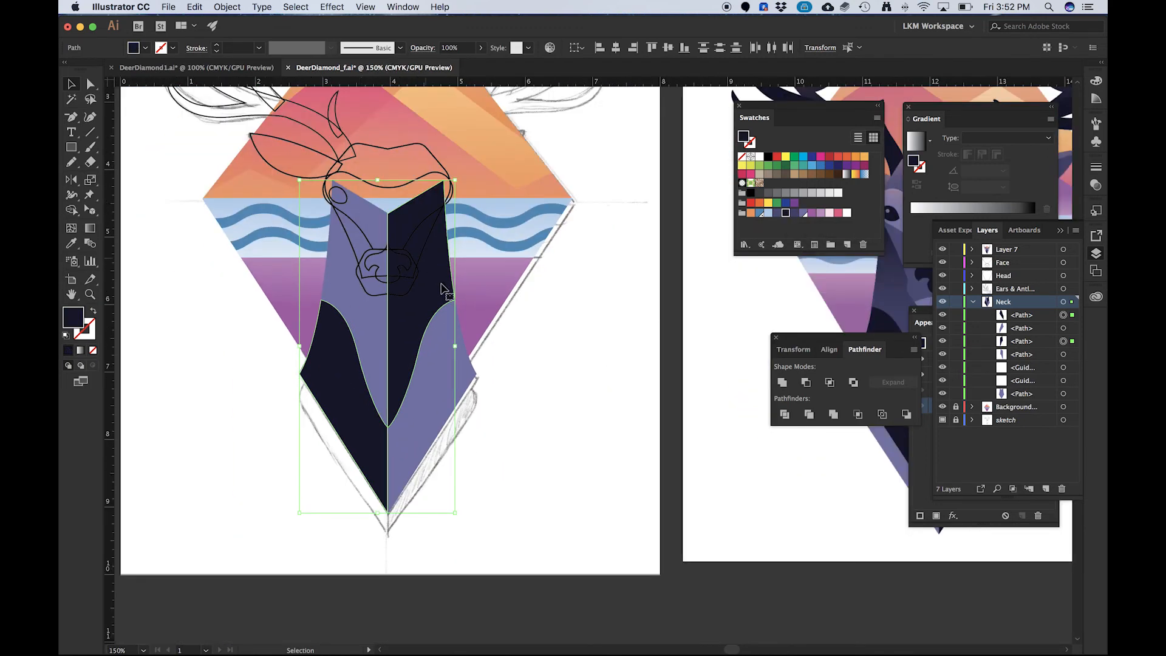
click(369, 329)
drag(367, 333, 201, 280)
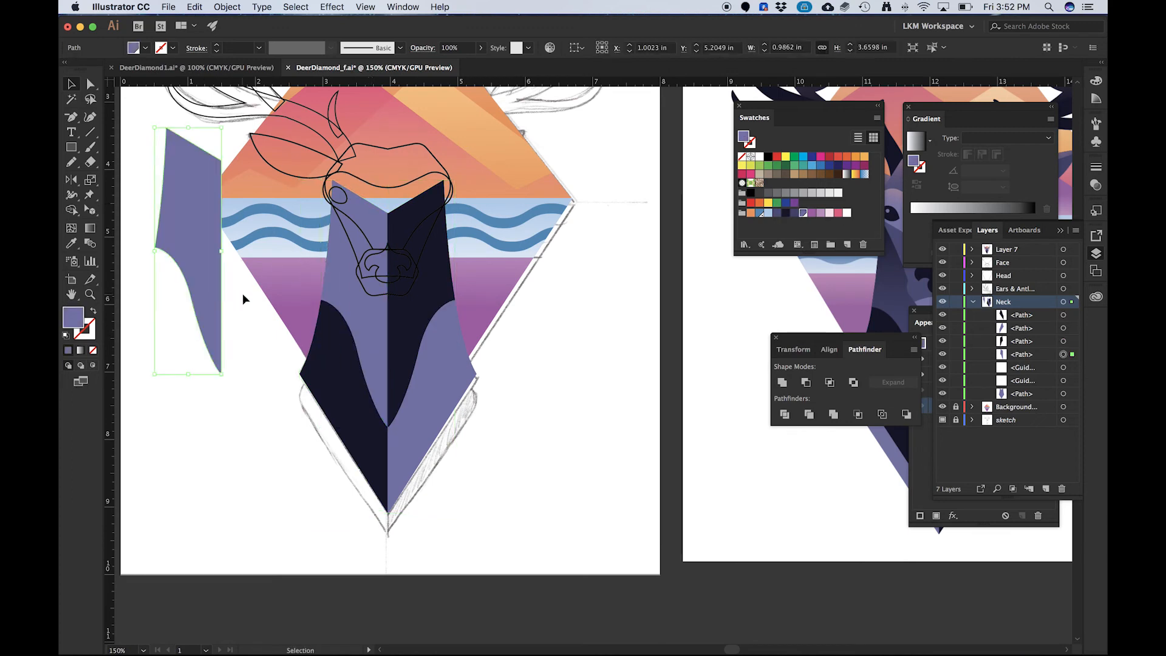
key(a)
key(super+z)
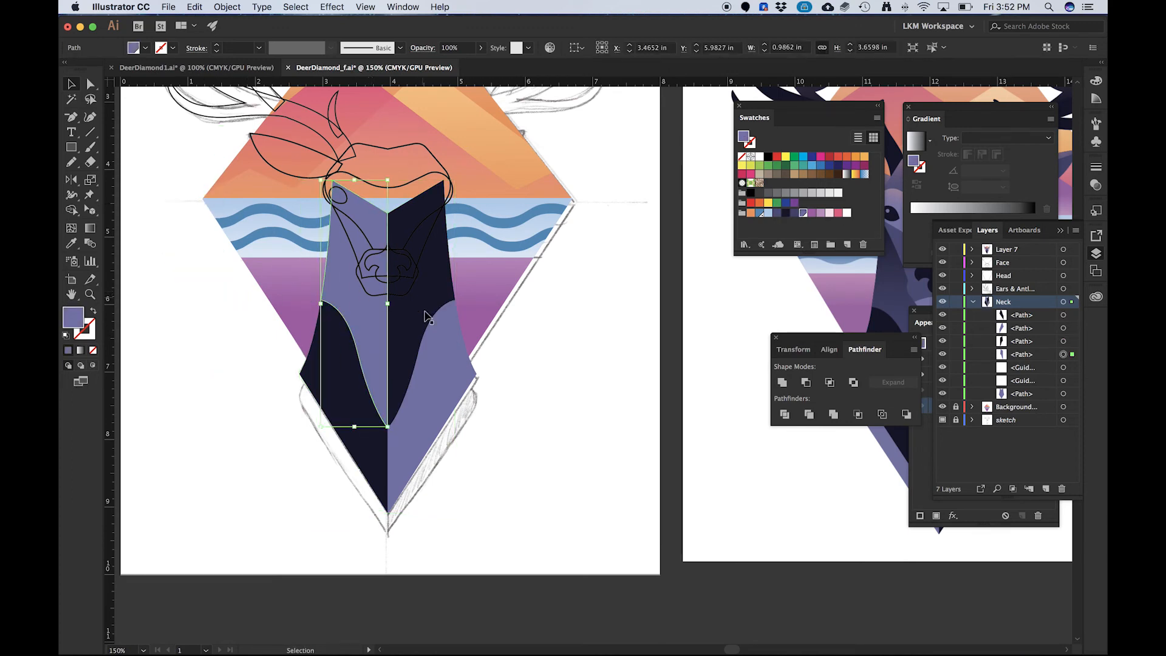
drag(444, 385, 569, 450)
key(super+z)
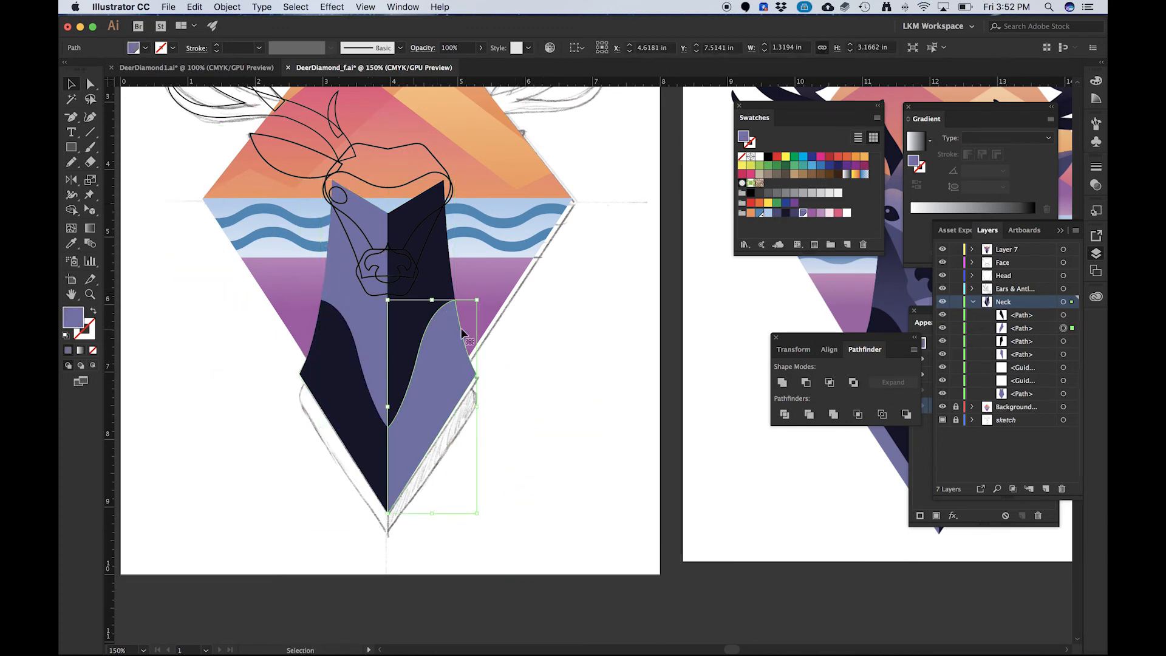
- Fill the deer's head shape with the light purple swatch used on the neck and remove its black stroke
drag(486, 338, 419, 353)
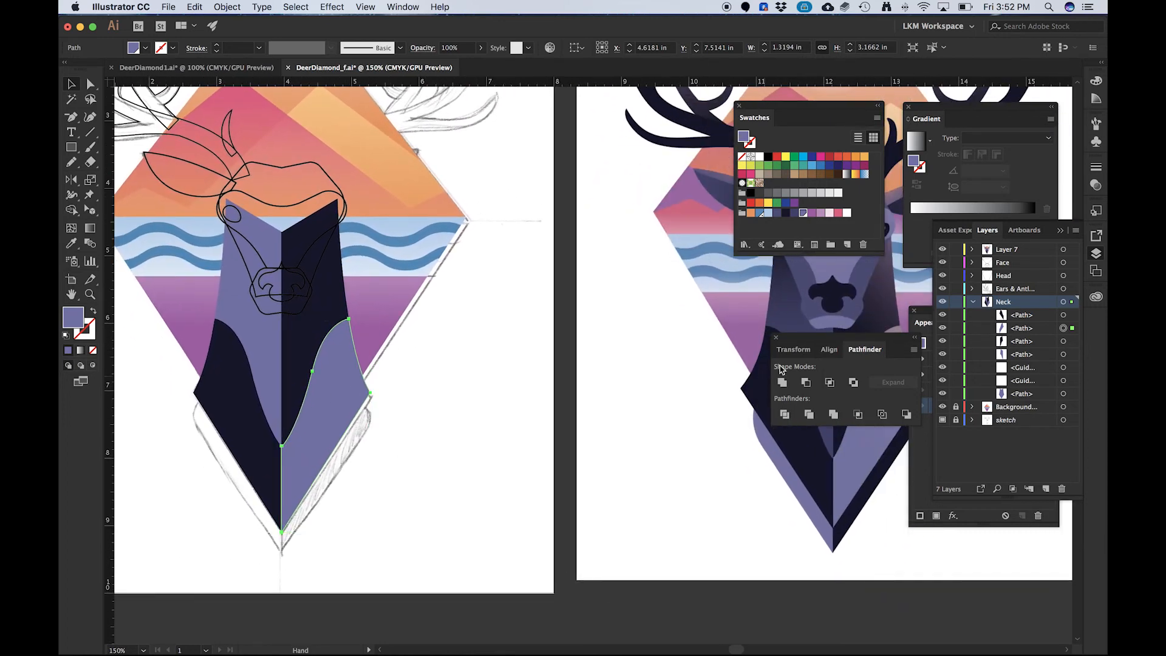
drag(773, 302, 534, 271)
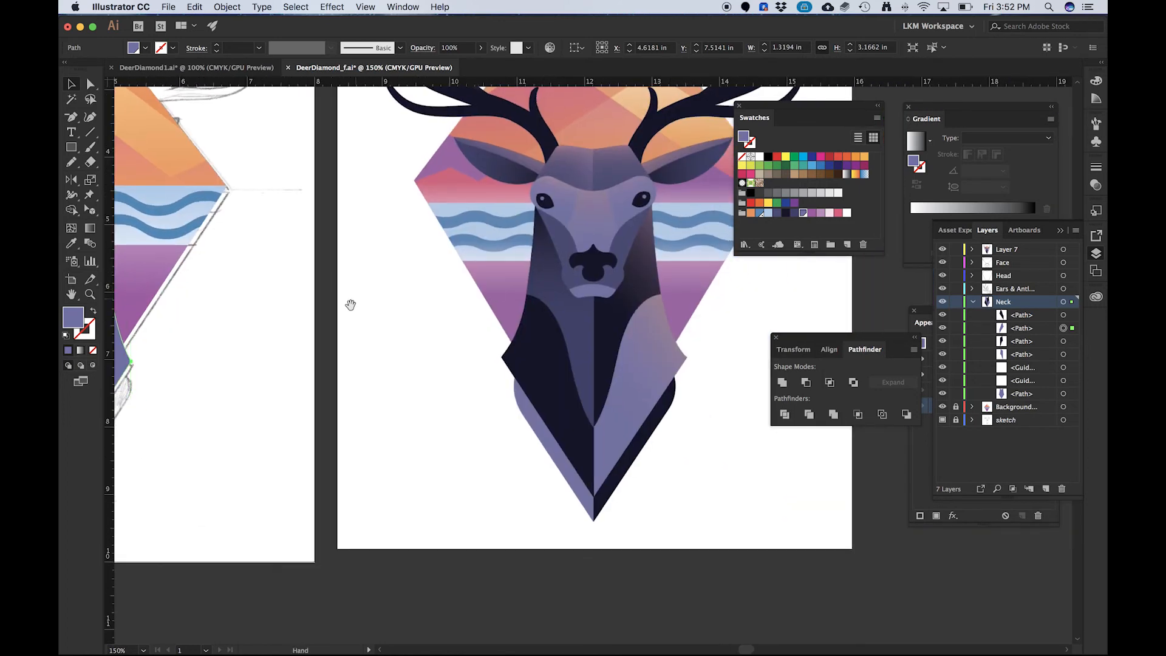
drag(350, 305, 508, 339)
drag(315, 287, 499, 404)
drag(398, 414, 369, 373)
drag(455, 342, 359, 300)
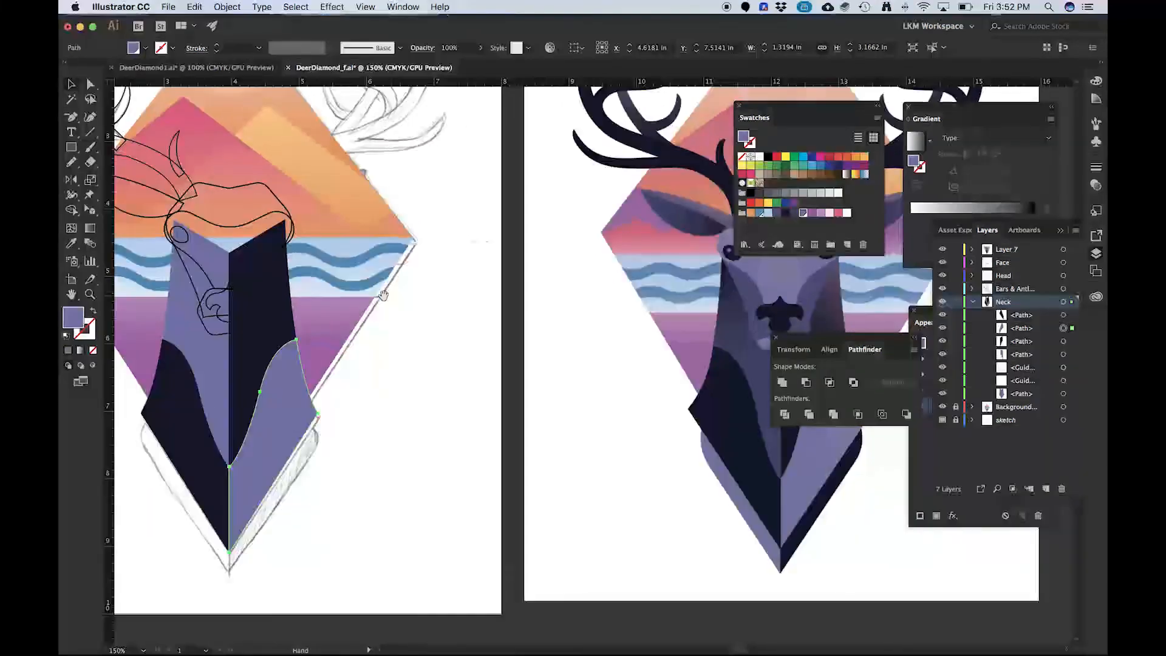
click(188, 281)
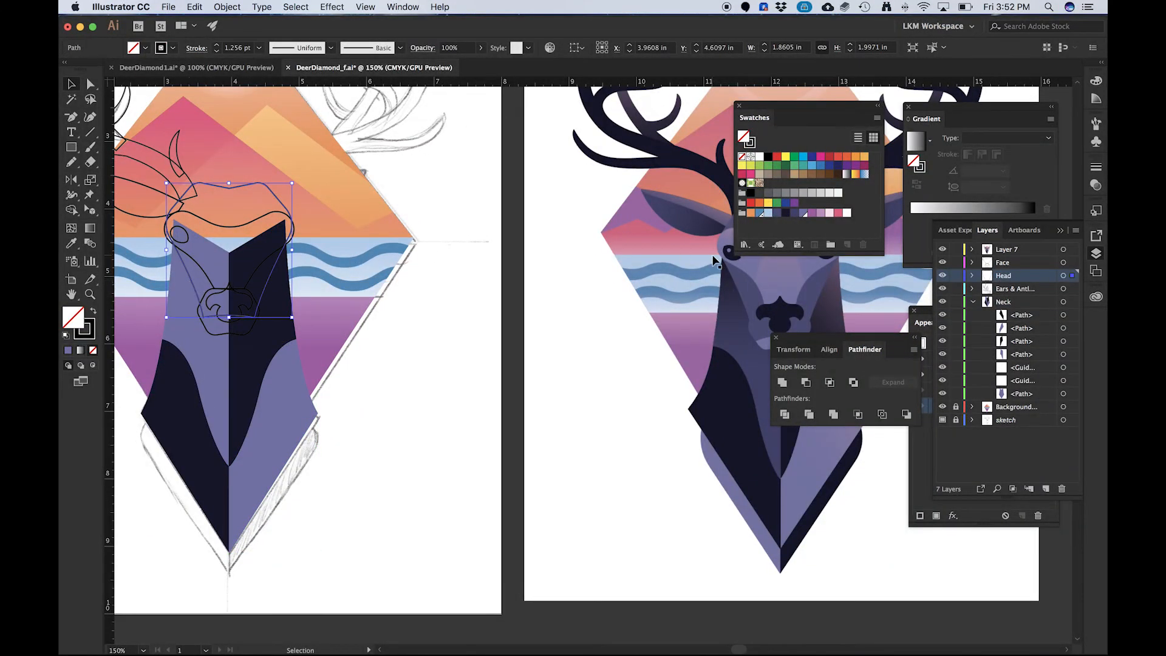
click(803, 214)
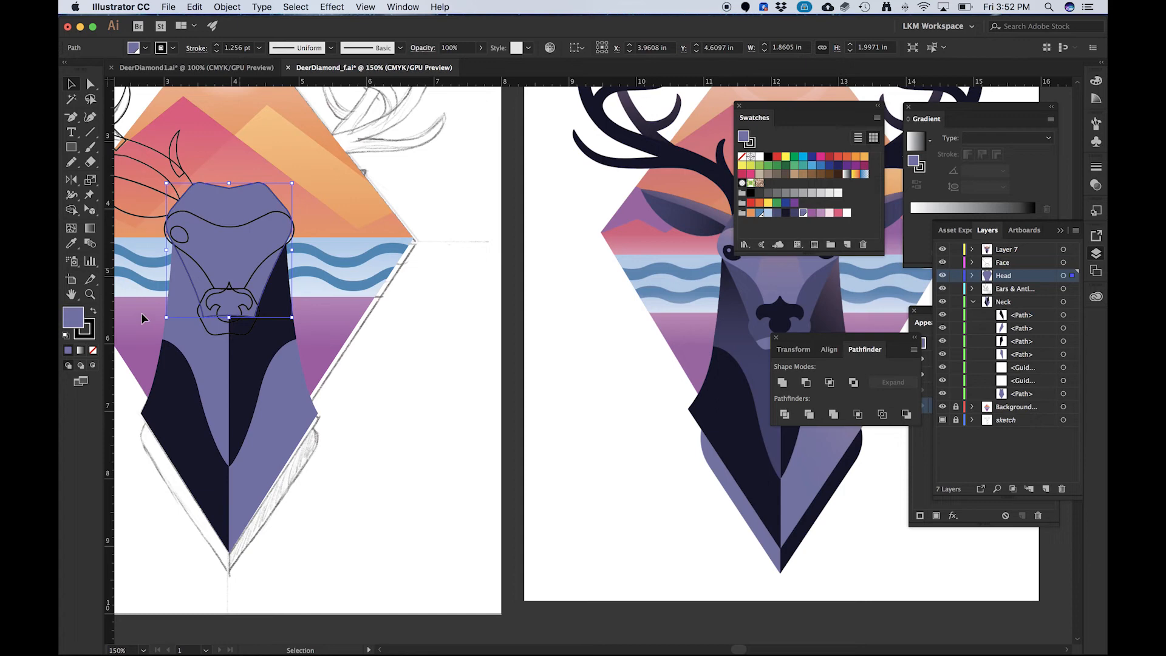
click(90, 332)
click(93, 350)
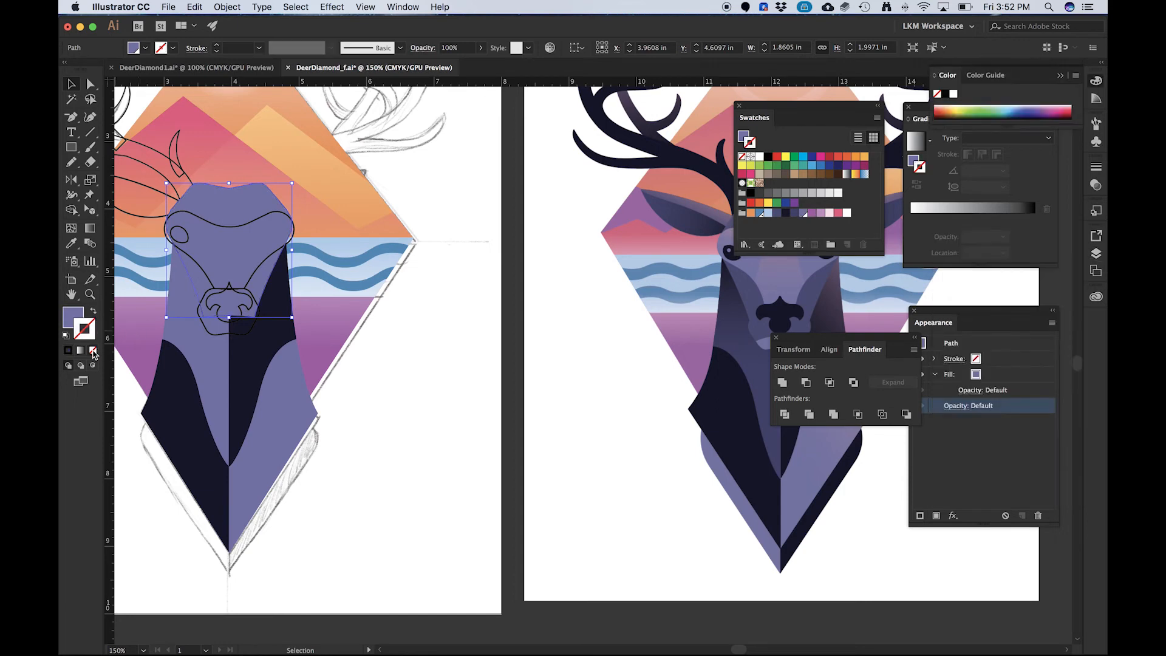
- Give the muzzle shape the light purple fill and no stroke by sampling the right lower neck shape with the Eyedropper
click(208, 328)
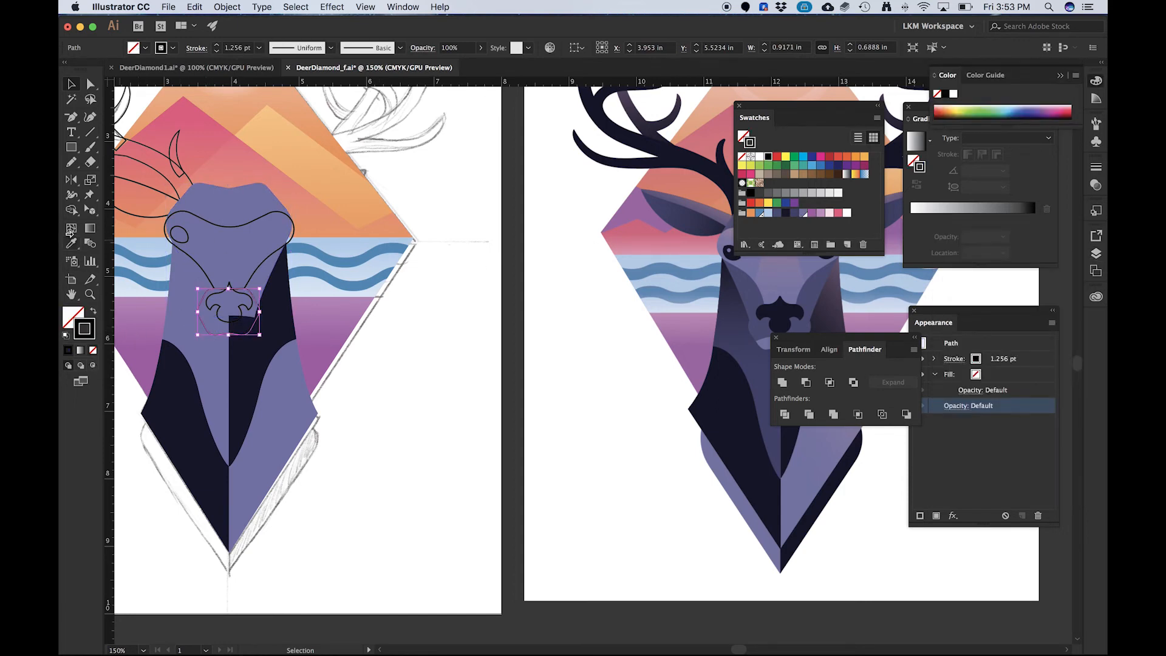
drag(284, 290, 428, 296)
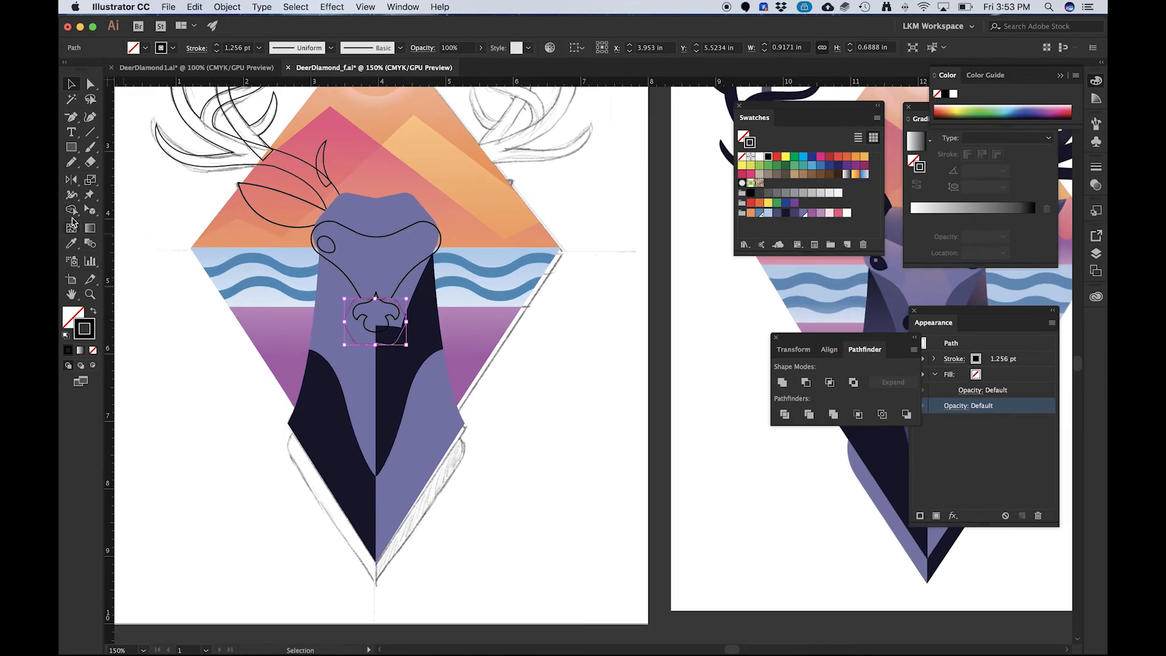
click(72, 243)
click(437, 433)
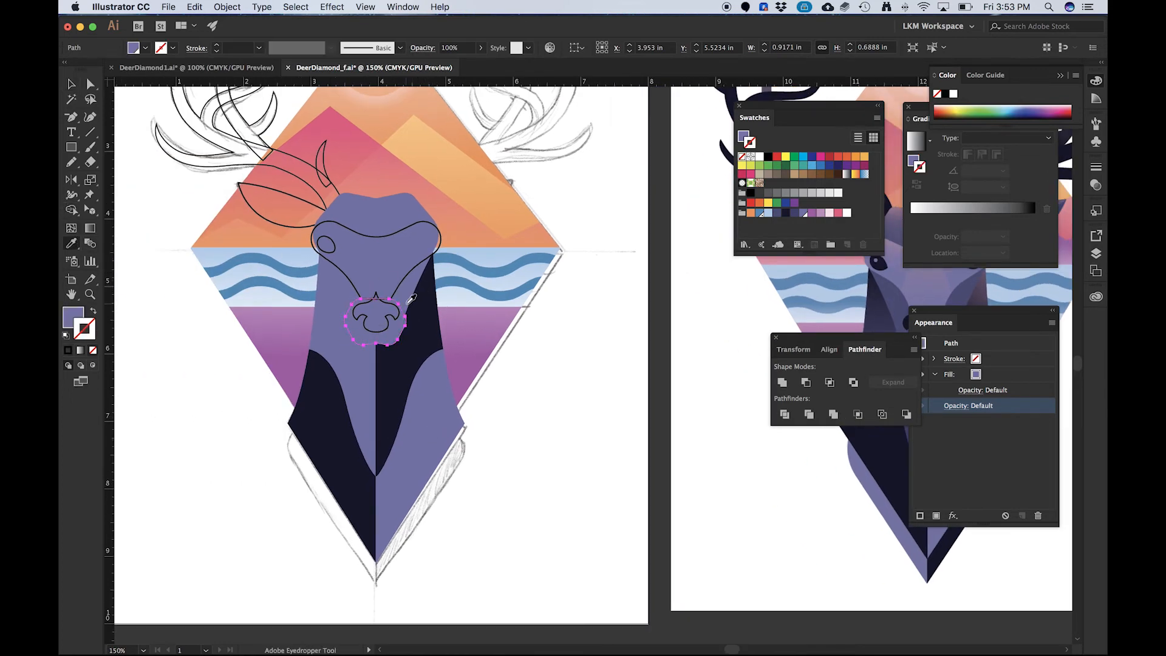
- Fill the nose shape with the dark navy sampled from the right upper neck shape using the Eyedropper
key(v)
key(super+z)
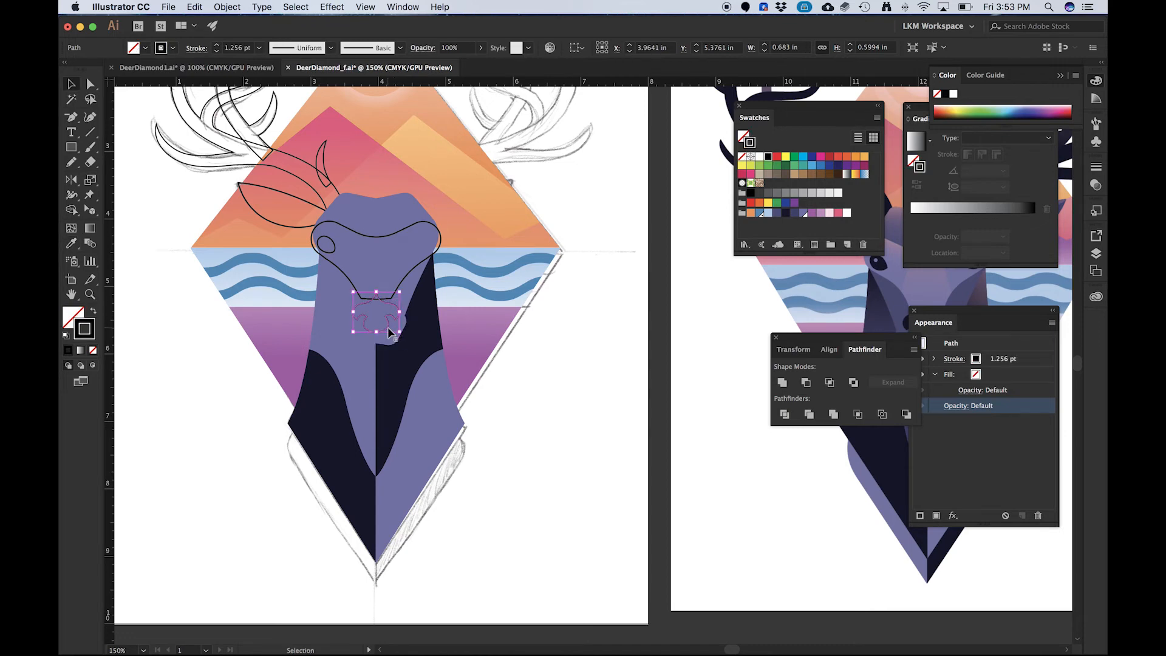
key(i)
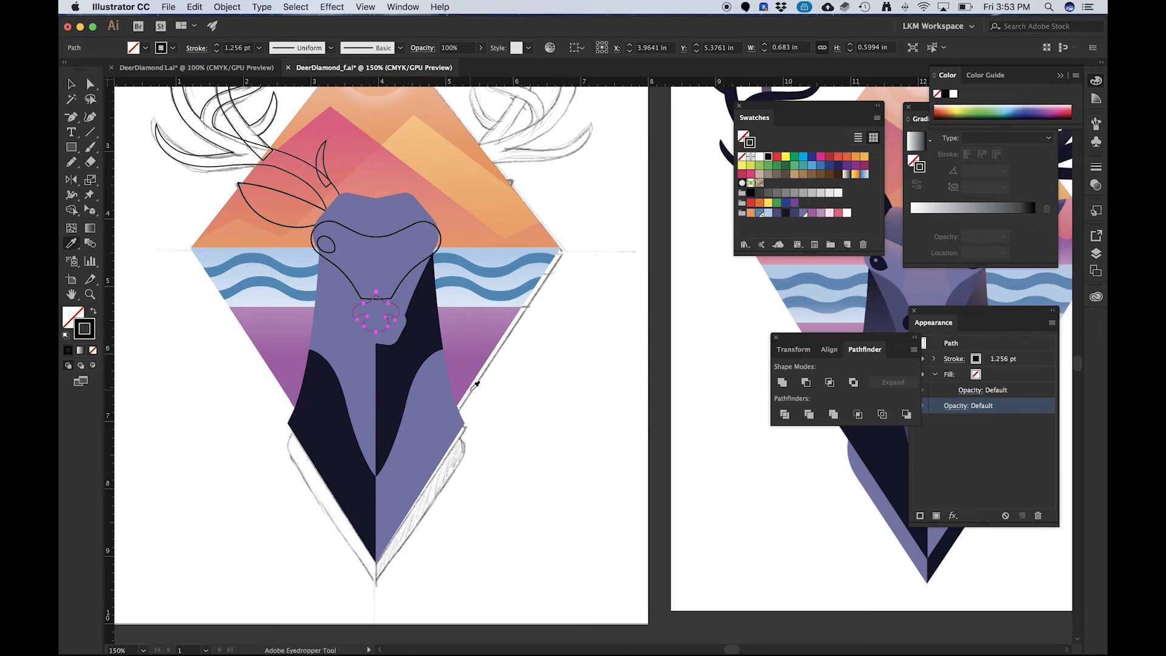
click(423, 343)
key(v)
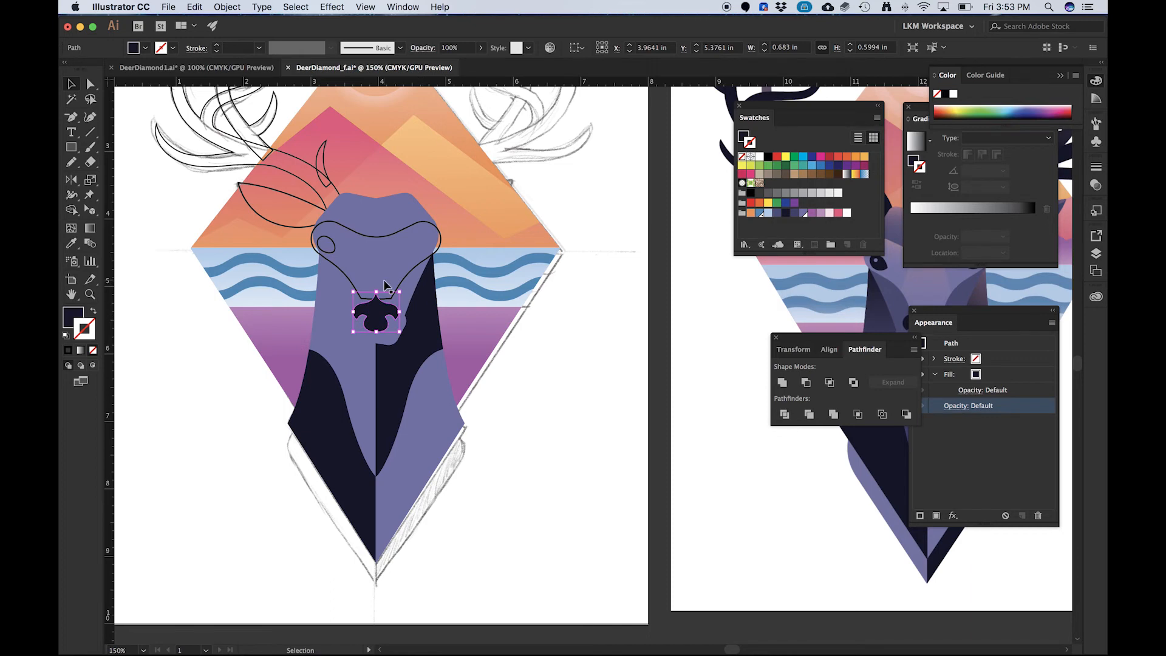
- Apply the light purple swatch to the face shape around the eyes and swap it from stroke to fill
click(342, 278)
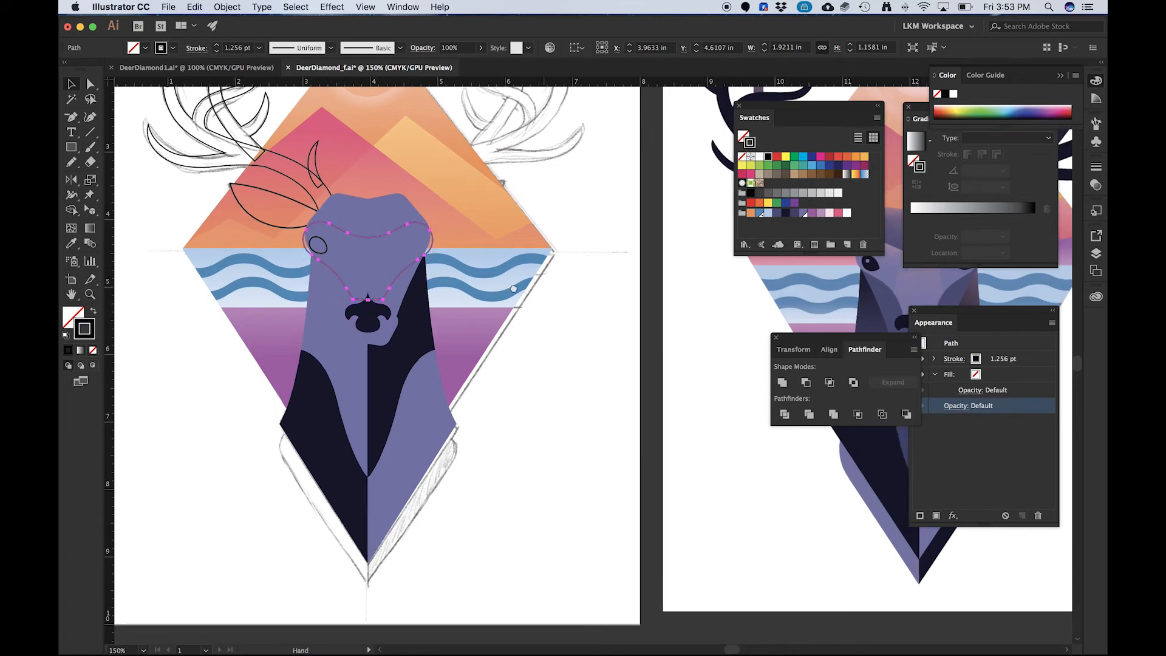
mouse_move(551, 289)
mouse_down()
mouse_move(304, 306)
mouse_move(583, 305)
mouse_move(535, 304)
mouse_move(567, 302)
mouse_up()
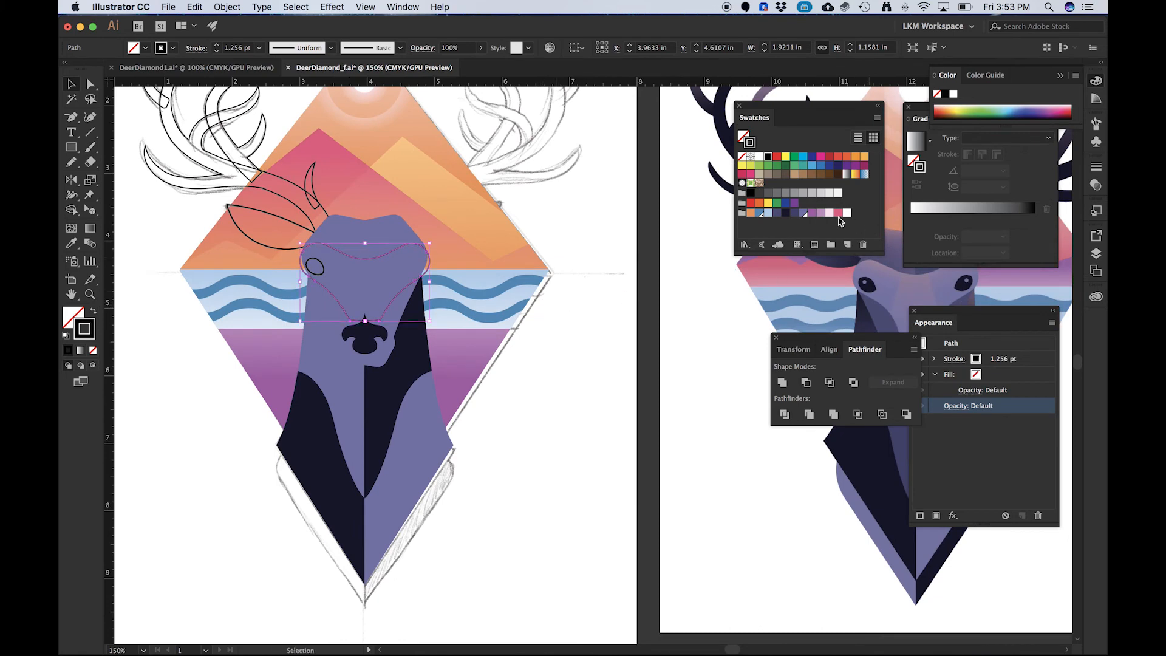
click(802, 214)
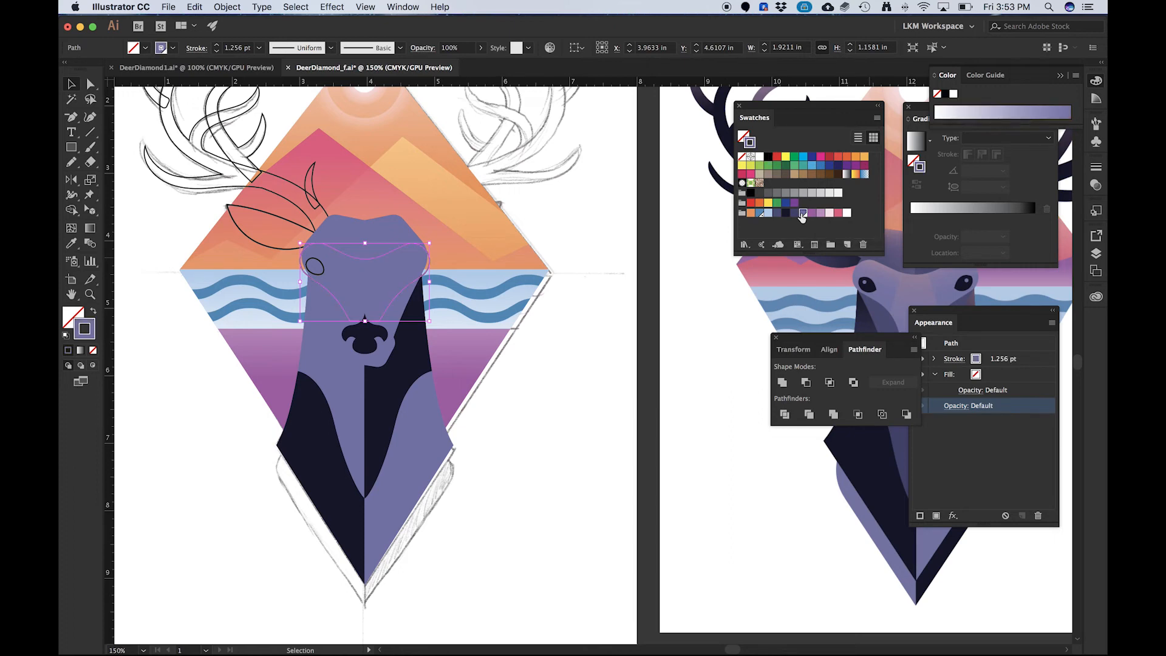
click(94, 311)
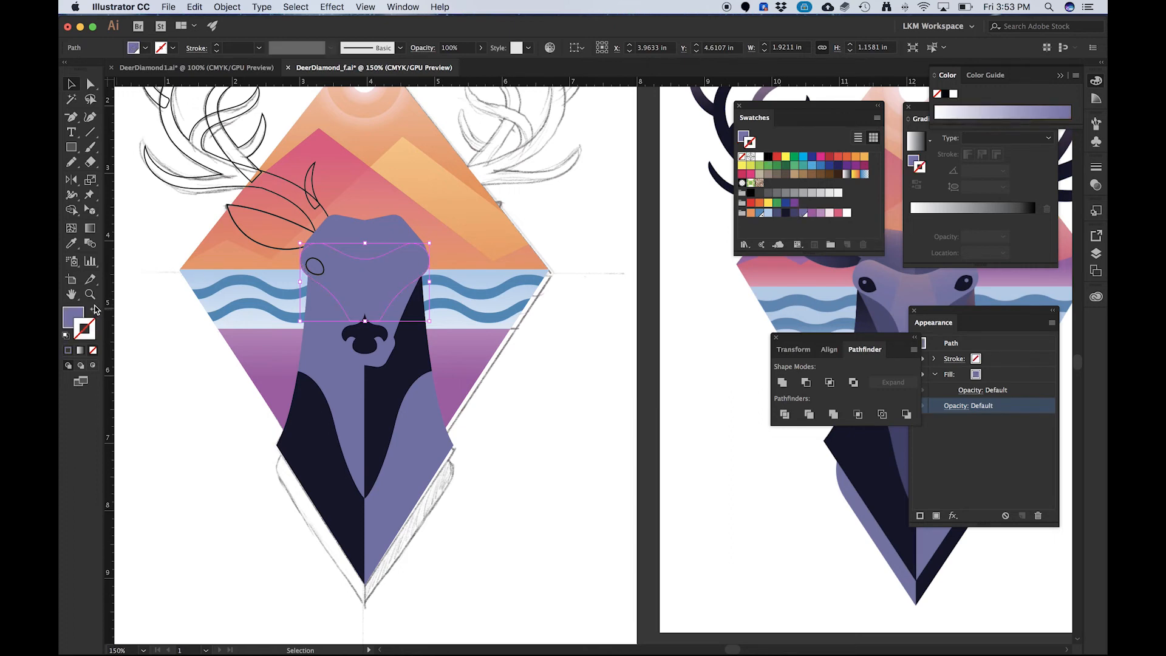
click(196, 387)
- Try to recolour the head, left upper neck and right lower neck shapes with the darker purple C=81 M=78 Y=28 K=12 swatch
click(331, 310)
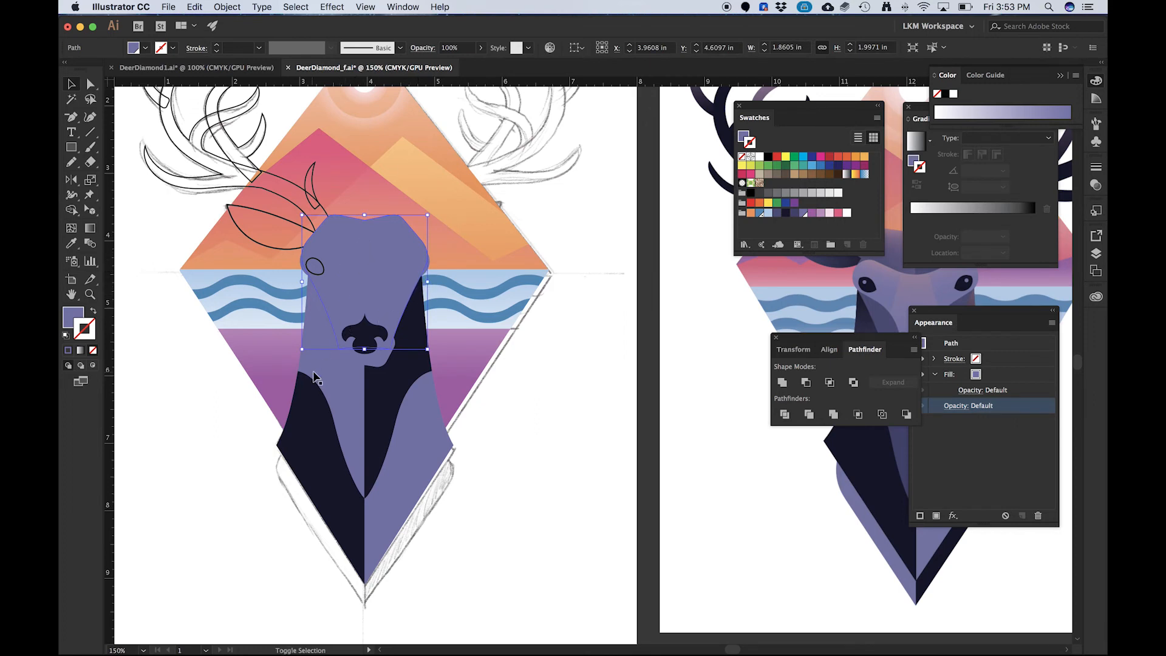
shift+click(328, 375)
shift+click(419, 454)
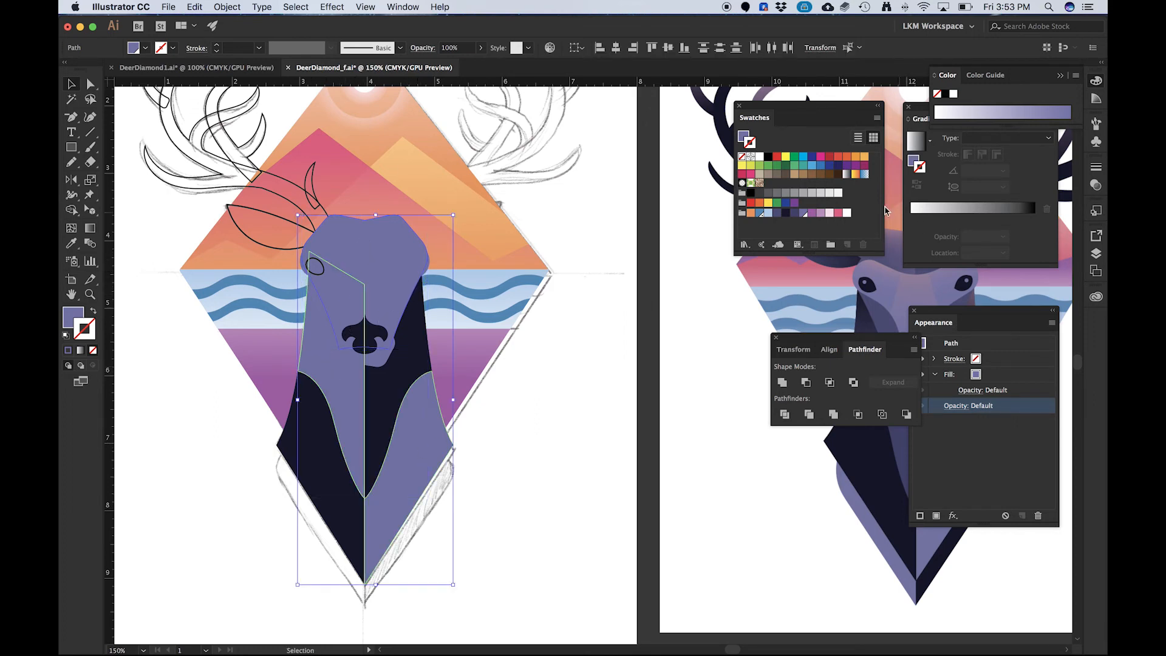
click(777, 213)
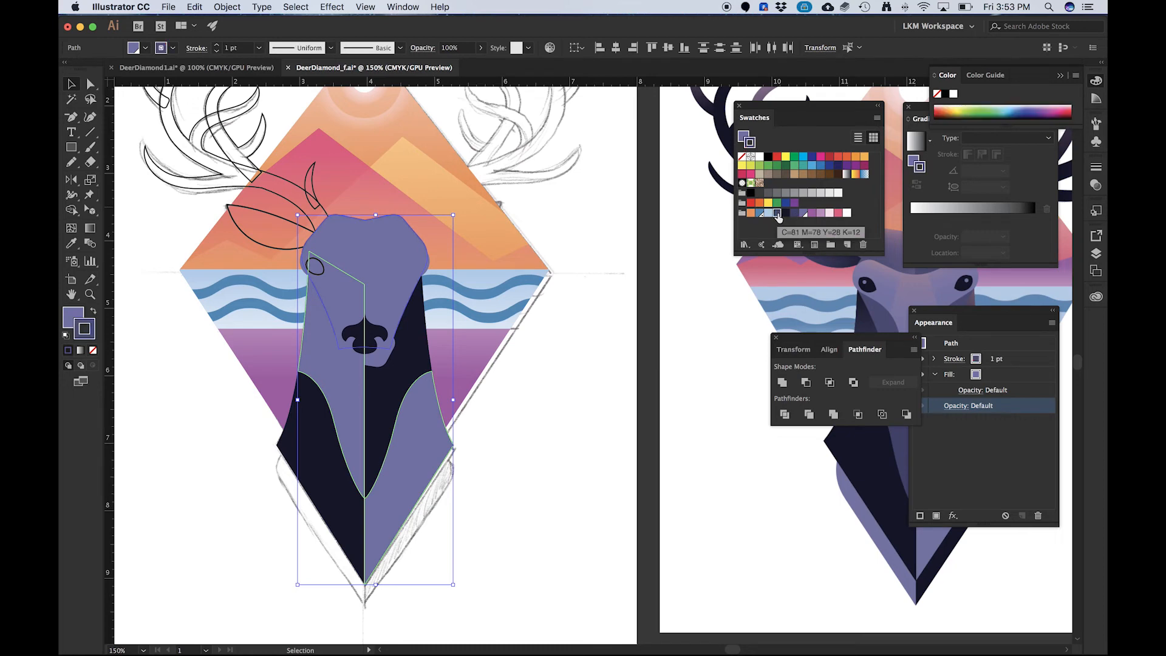
click(93, 311)
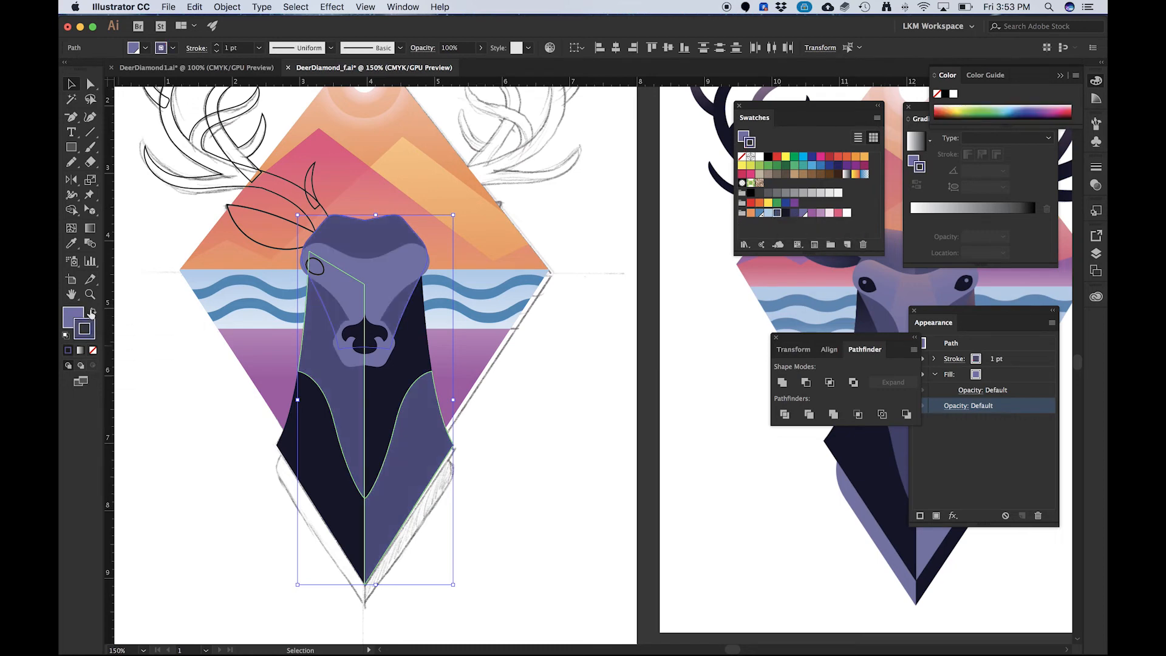
click(185, 417)
- Remove the light purple strokes from the right lower neck, left upper neck and head shapes
click(405, 466)
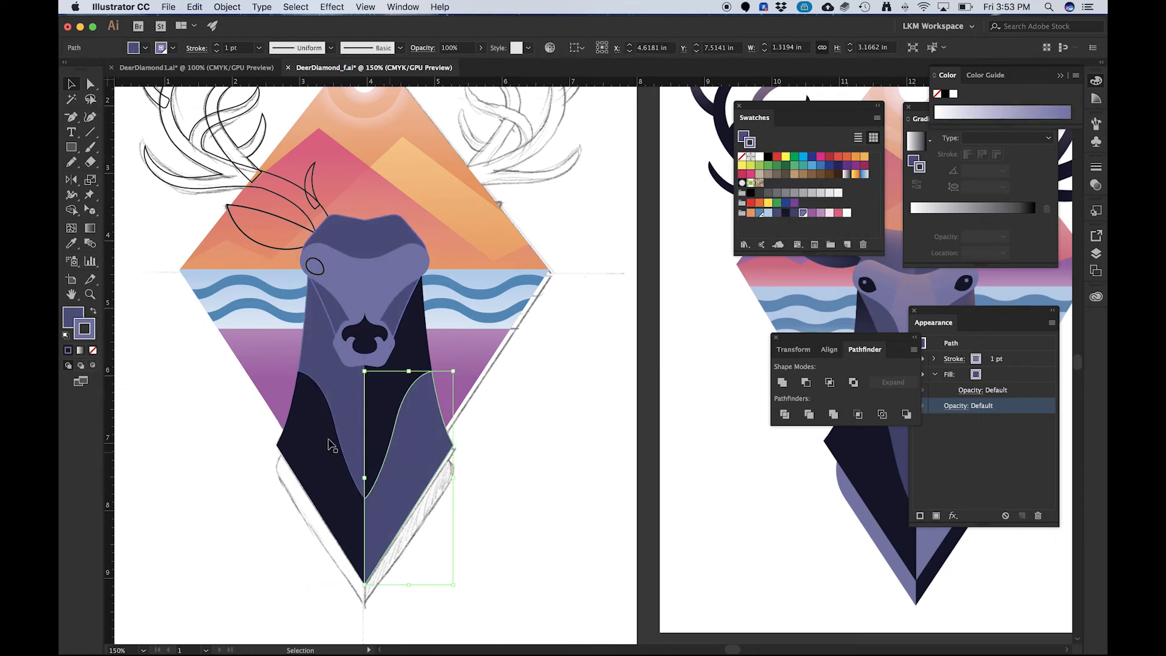
click(96, 352)
click(356, 390)
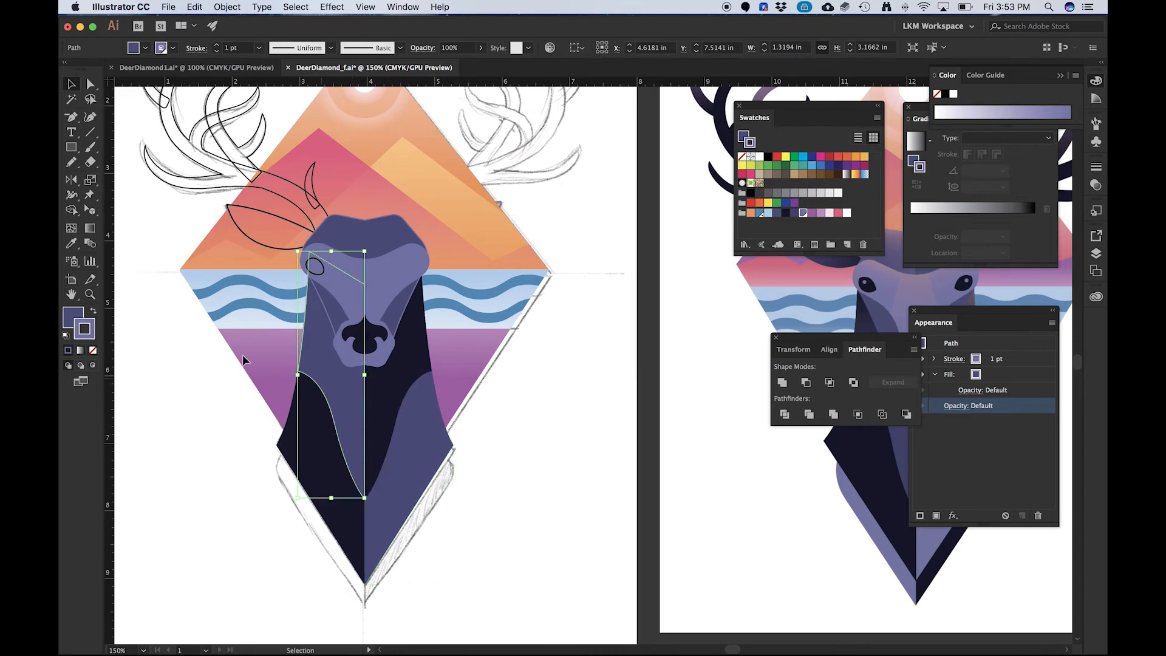
click(249, 344)
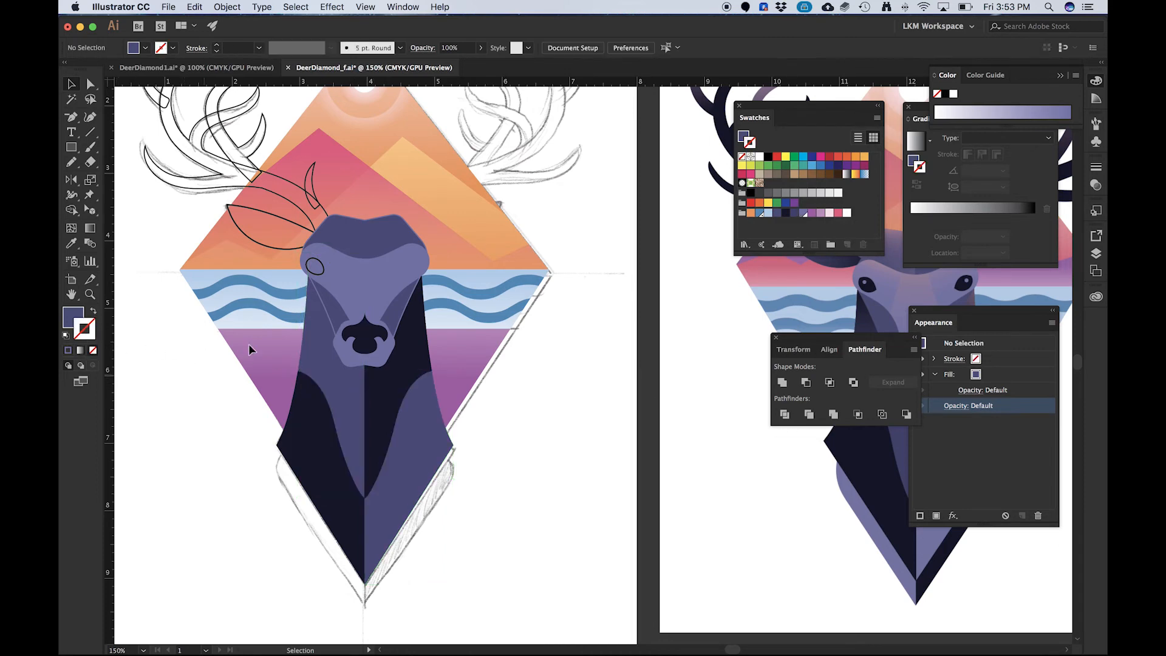
click(333, 311)
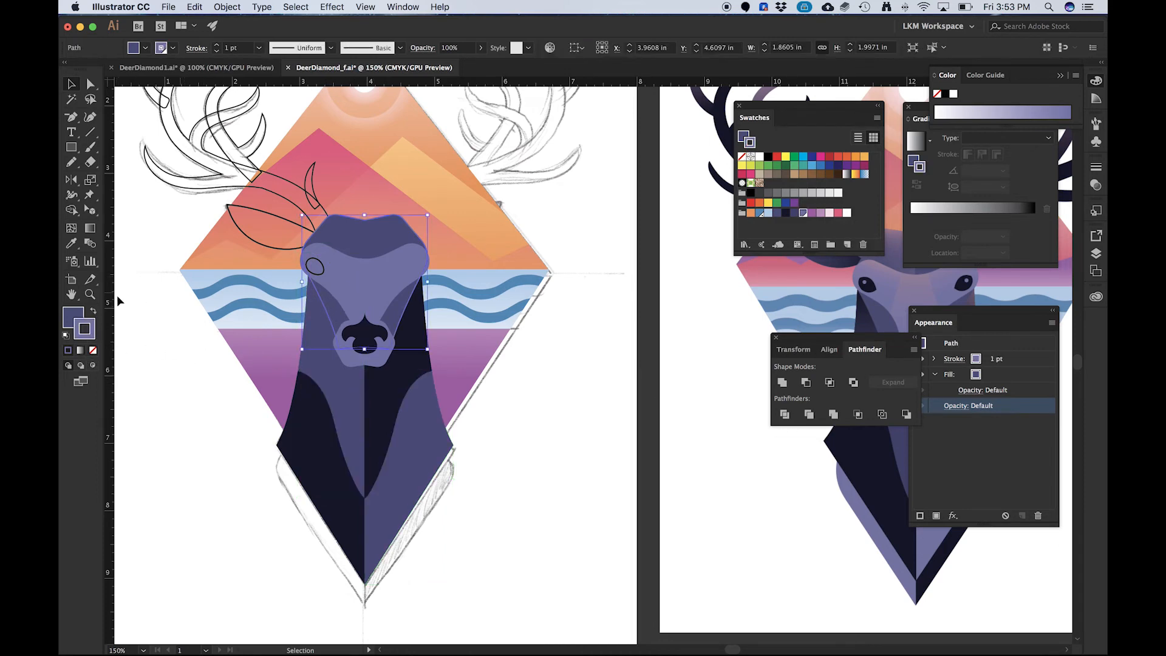
click(93, 351)
click(181, 387)
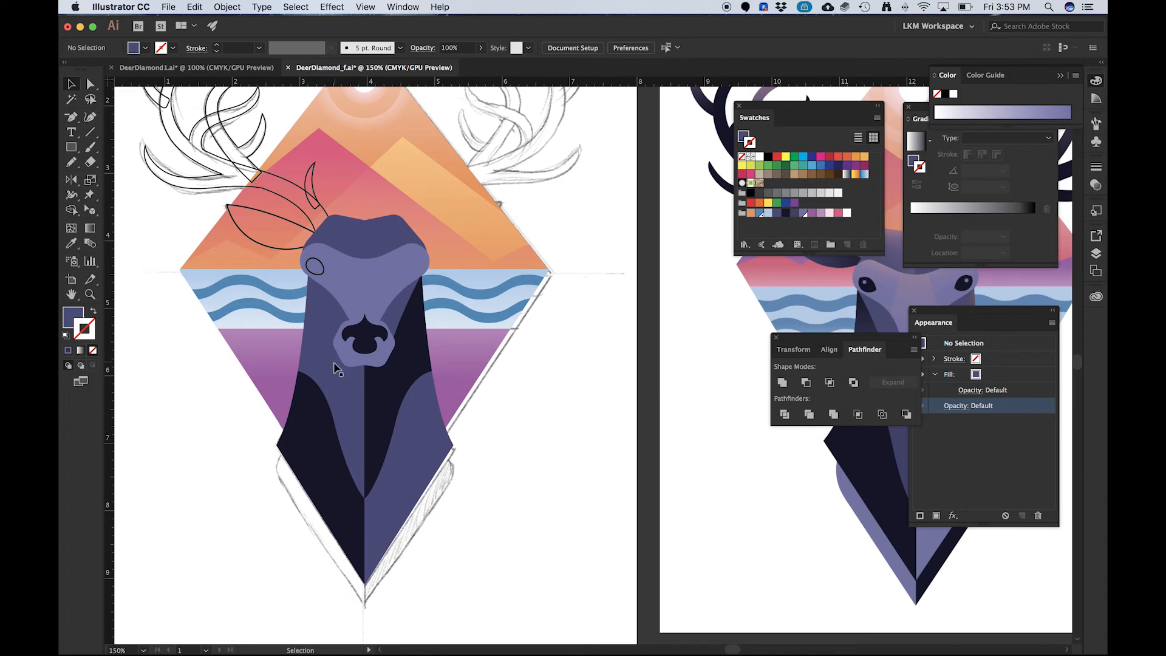
- Undo the darker purple recolouring of the head and neck, and restore the face shape's light purple fill without a stroke
key(a)
click(401, 301)
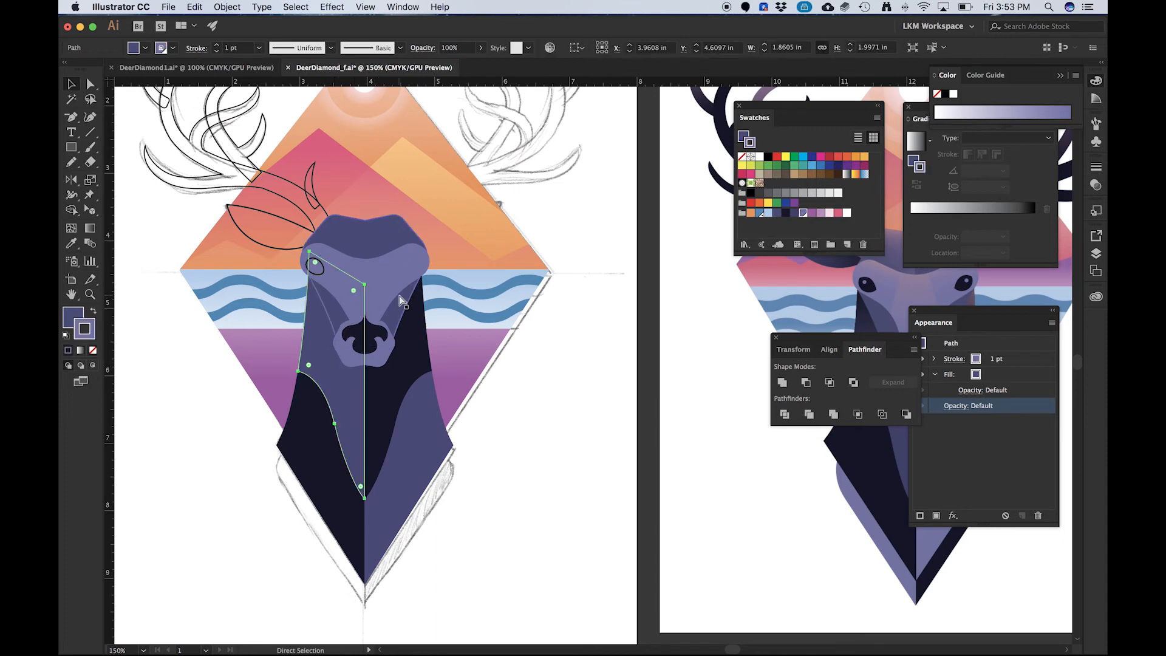
click(401, 301)
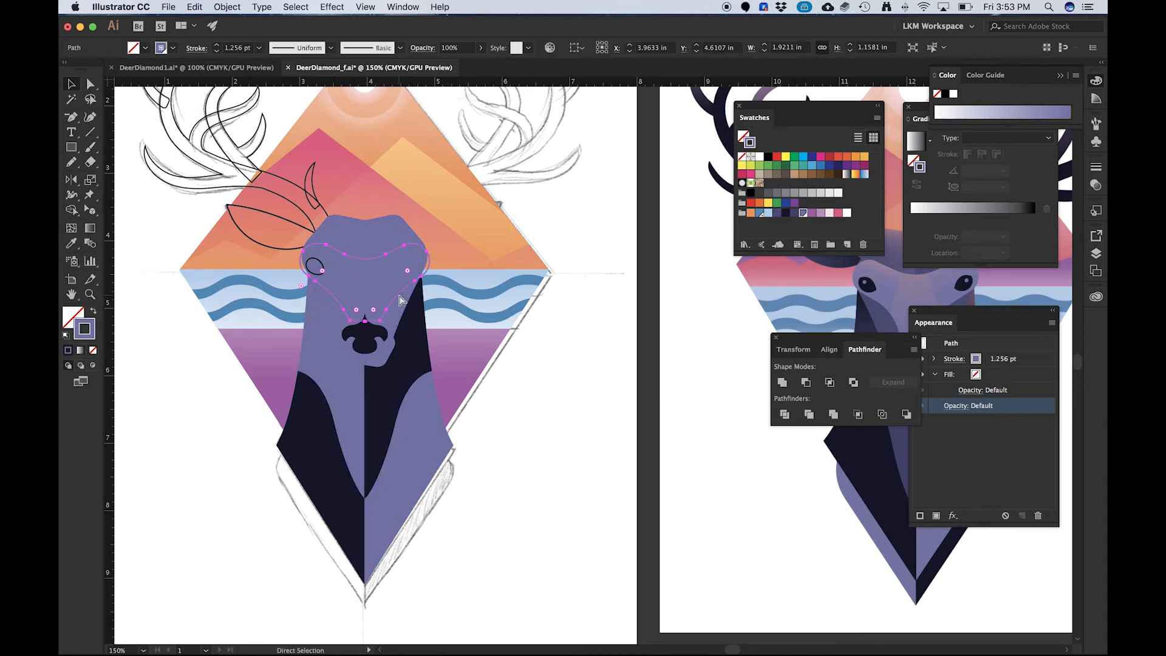
key(shift+x)
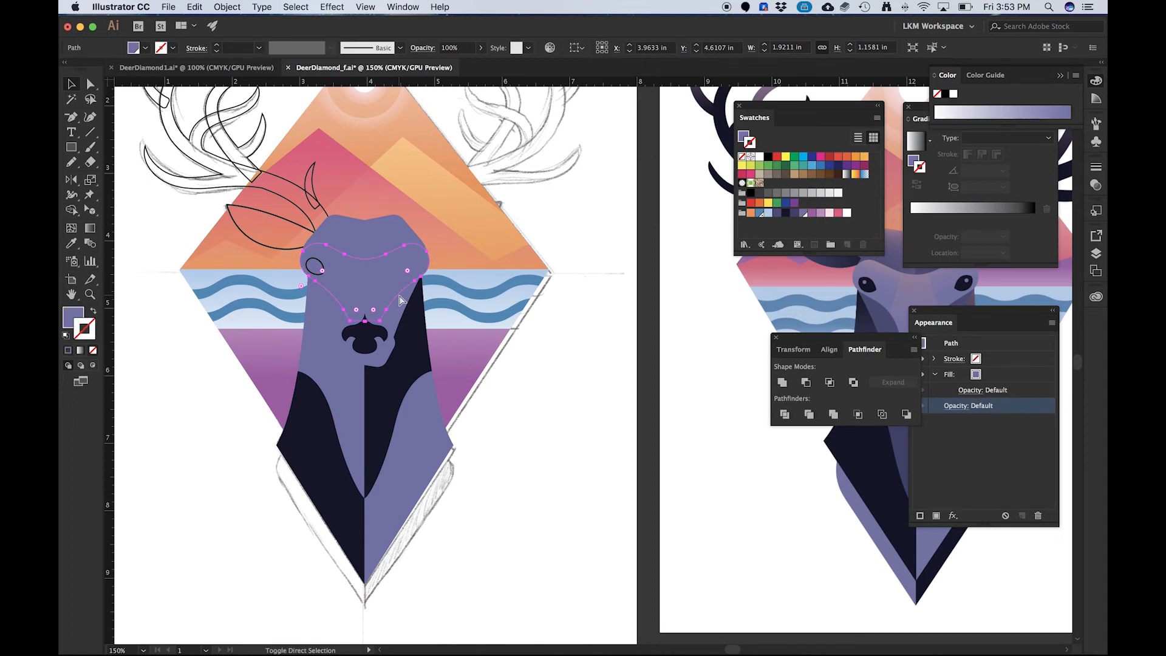
- Fill the head, left upper neck and right lower neck shapes with the darker purple swatch
key(v)
click(360, 230)
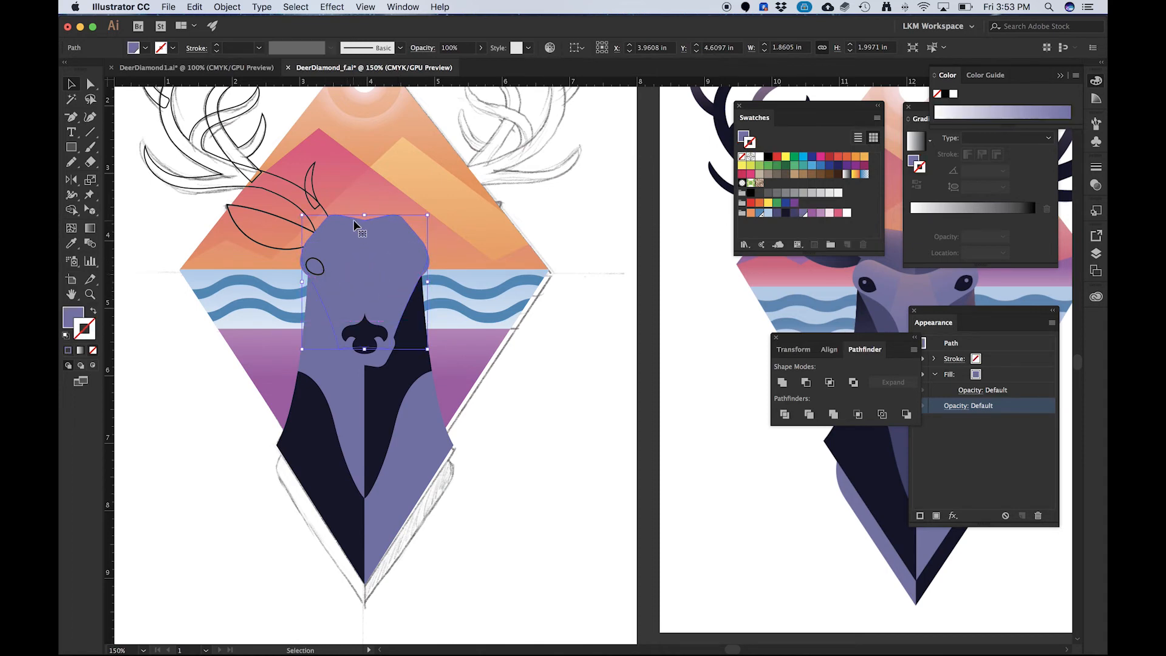
shift+click(330, 373)
shift+click(417, 451)
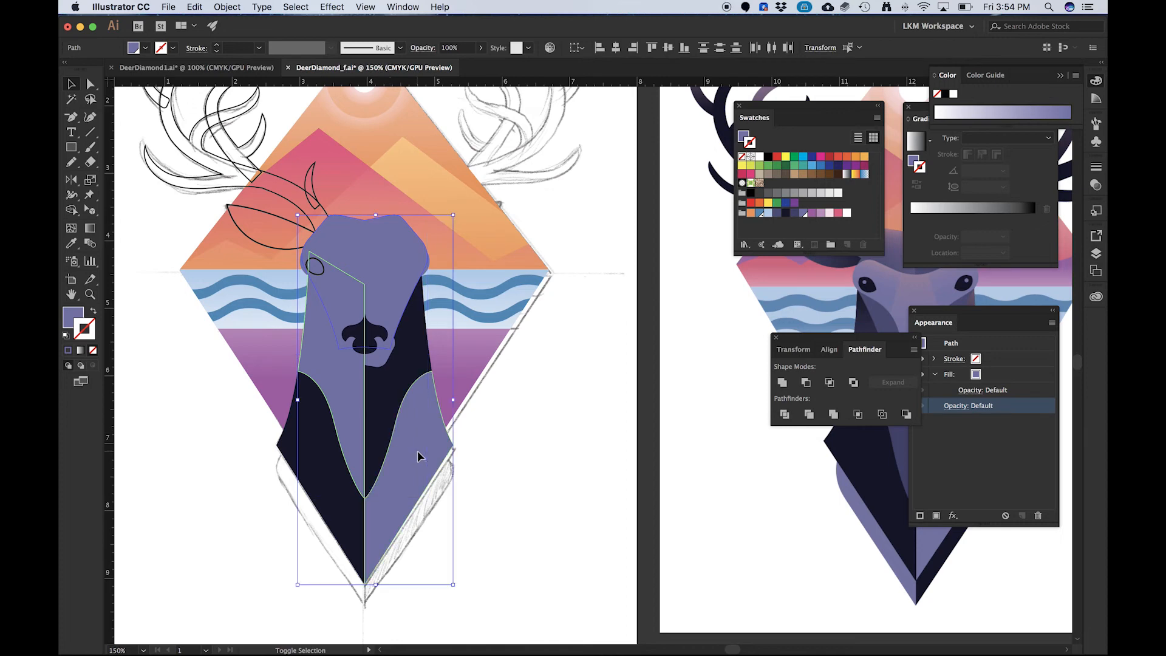
click(70, 316)
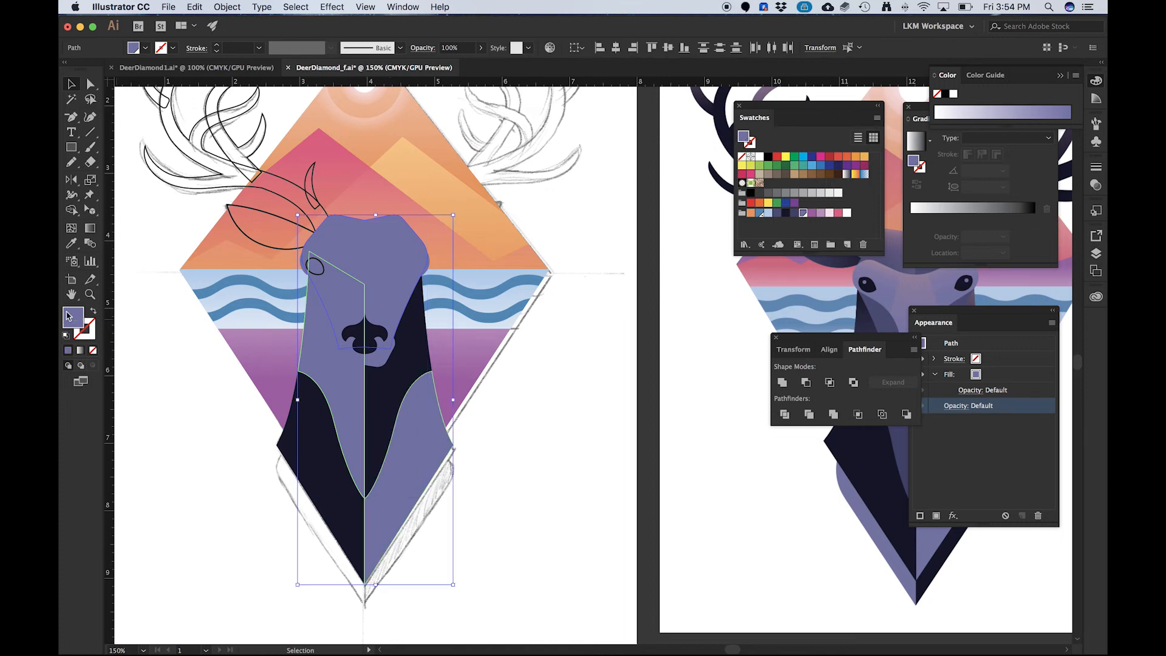
click(777, 213)
click(569, 427)
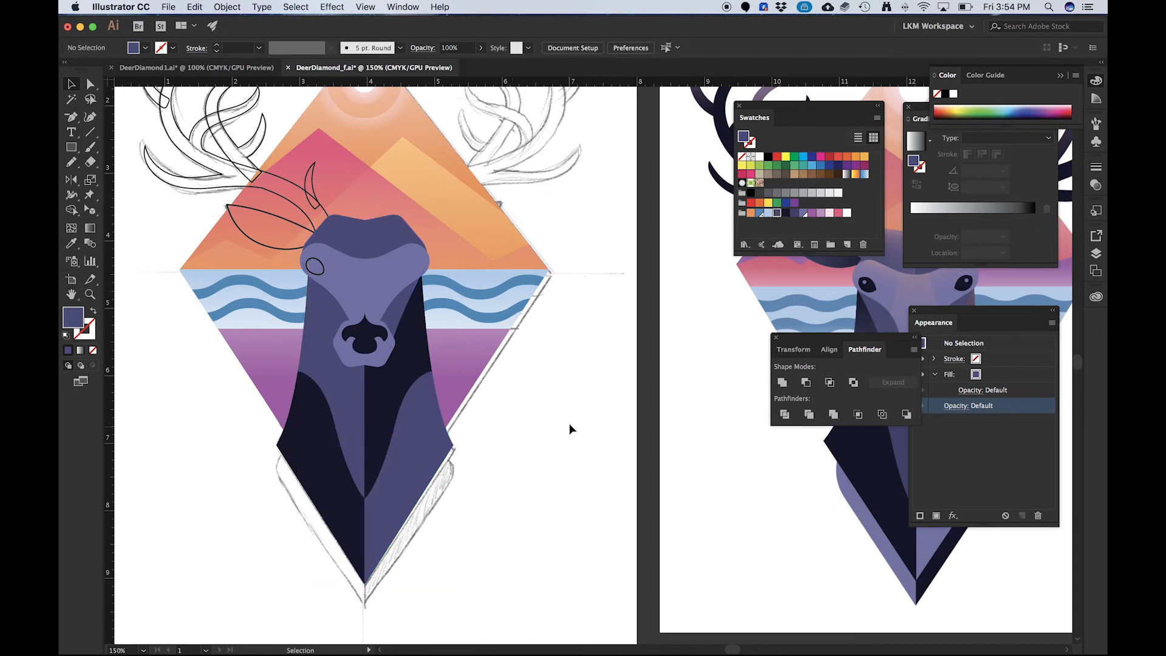
- Give the outlined eye the dark navy fill sampled from the deer's nose
click(324, 272)
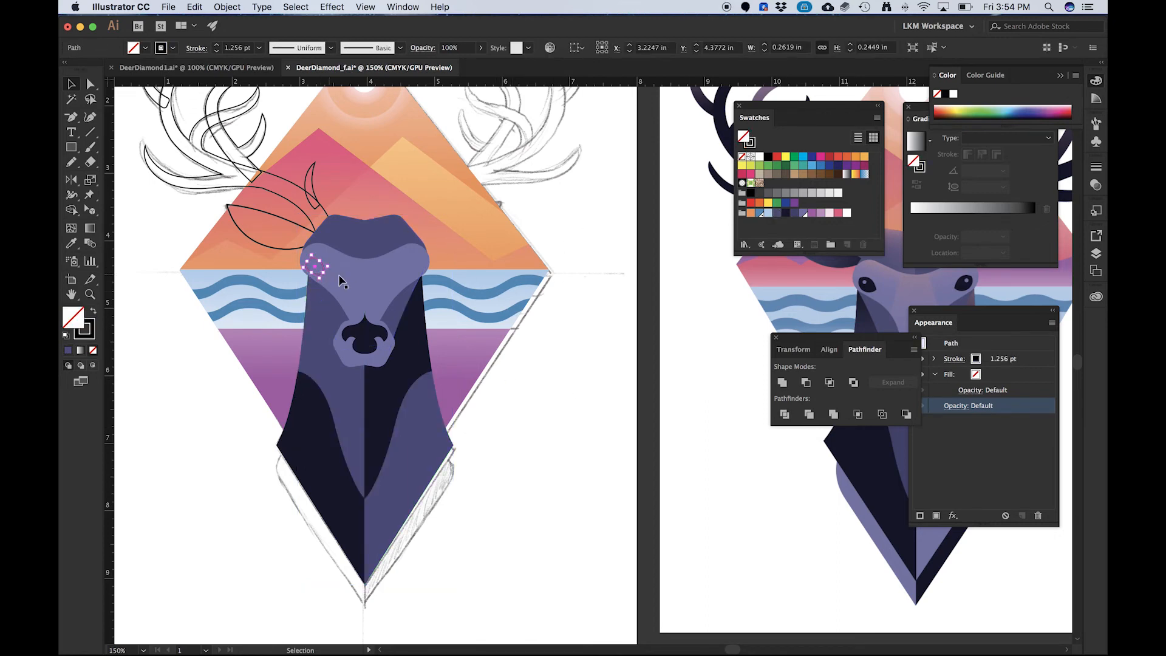
key(i)
click(370, 329)
key(v)
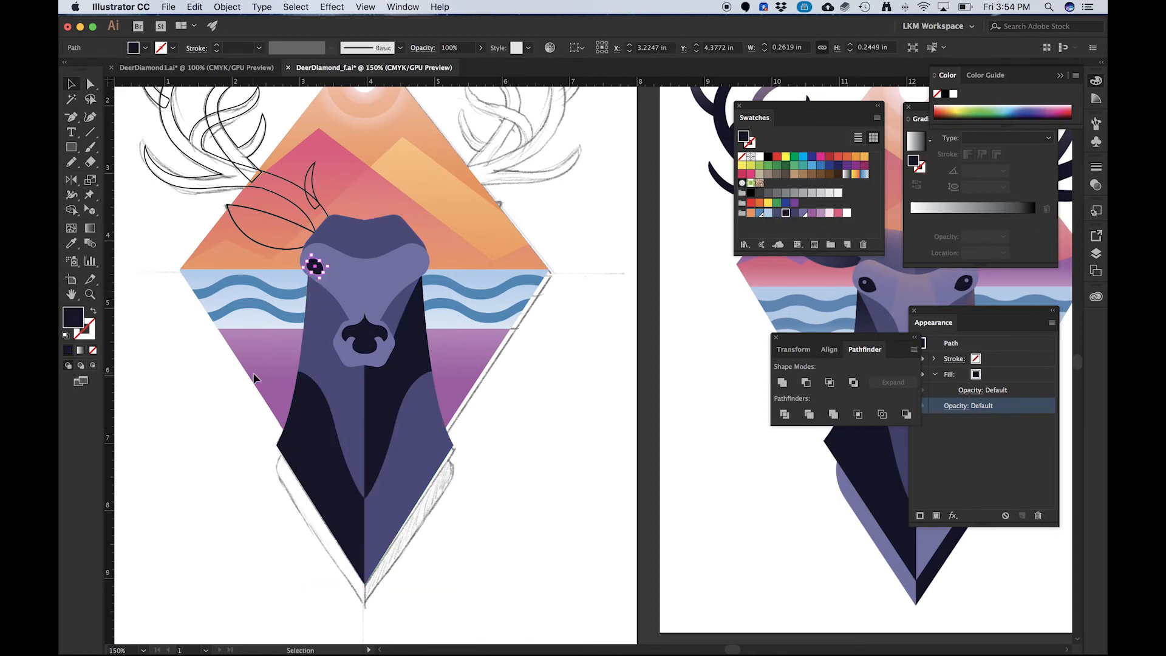
click(222, 395)
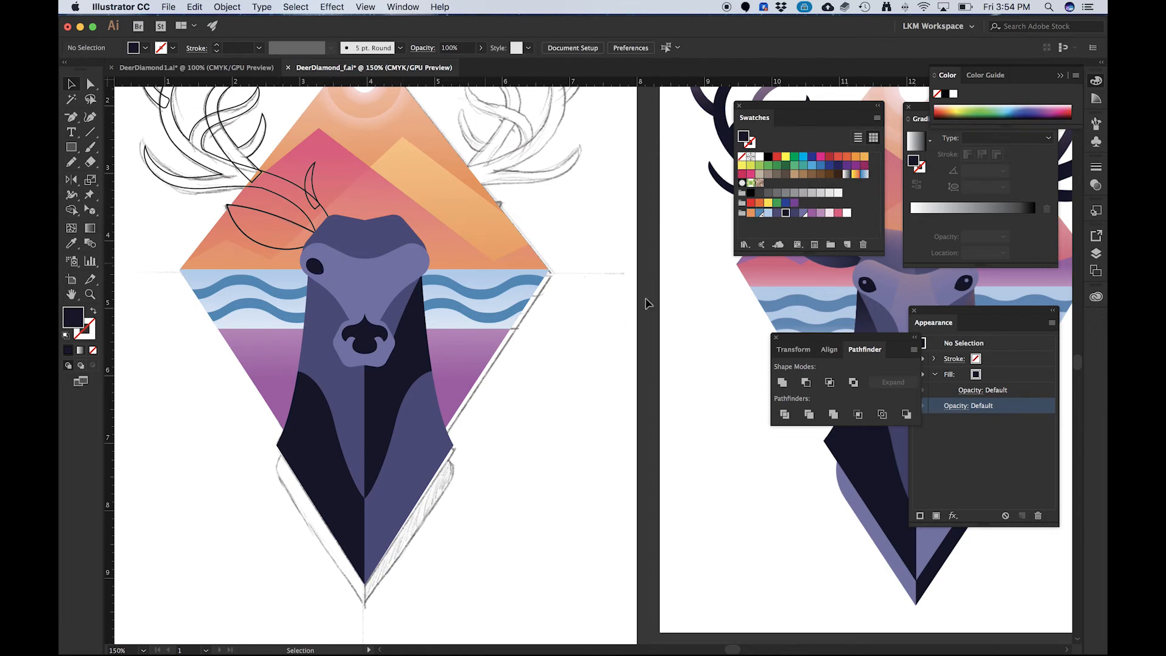
- Fill the outlined ear shape with the darker purple sampled from the neck
drag(463, 242, 393, 276)
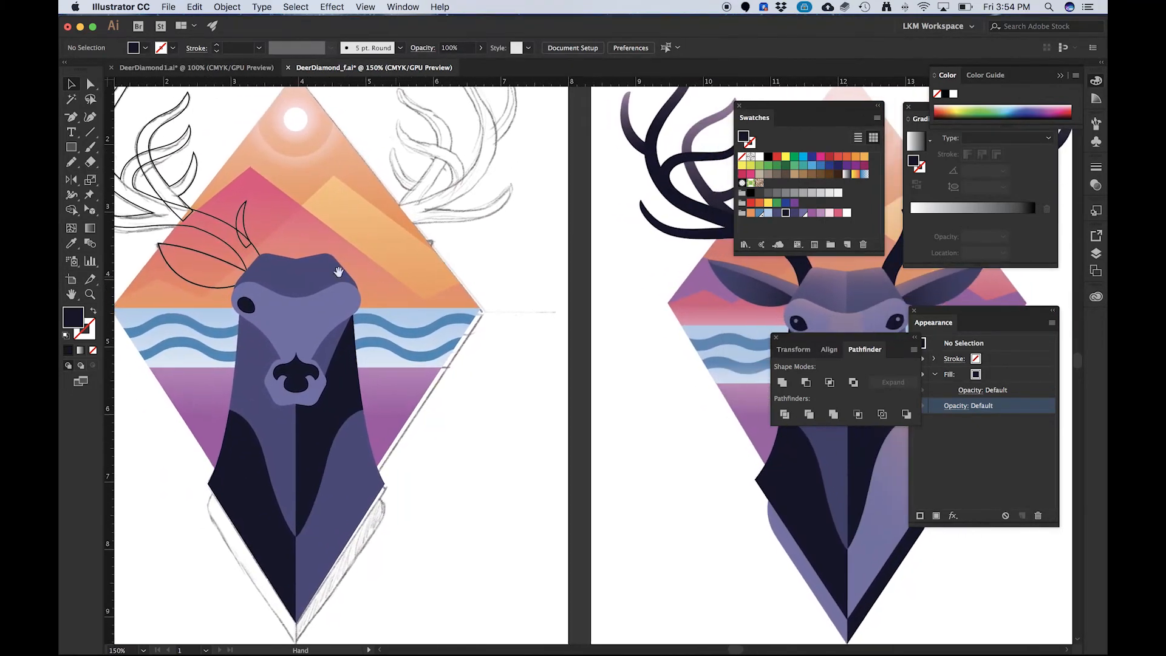
click(232, 268)
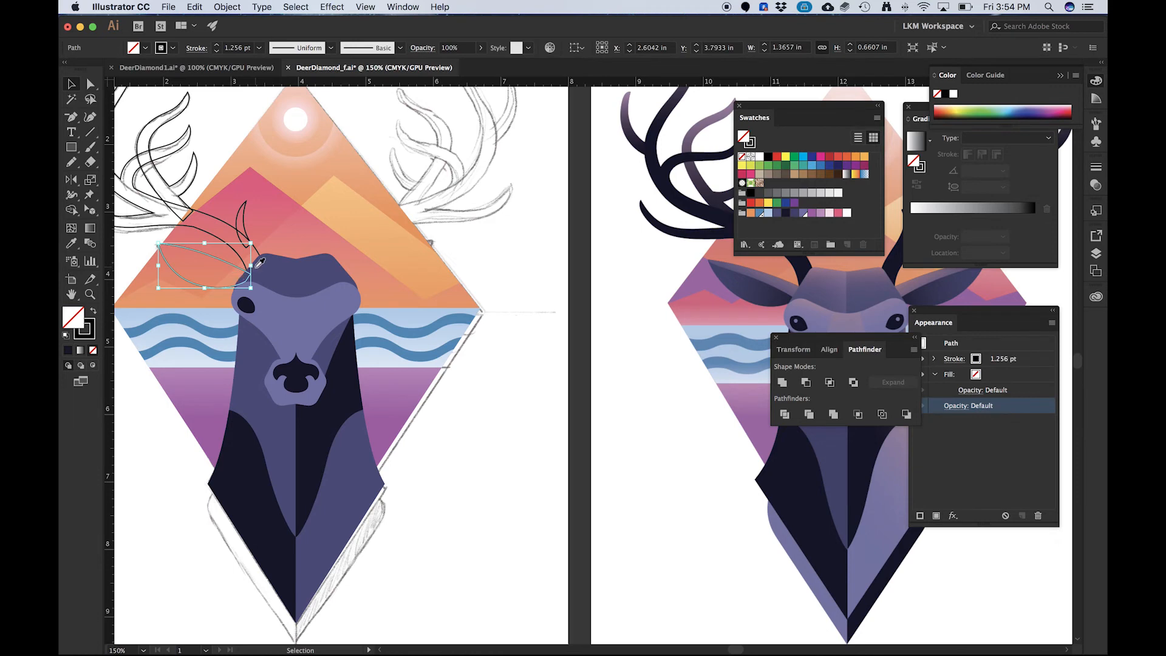
key(i)
click(266, 409)
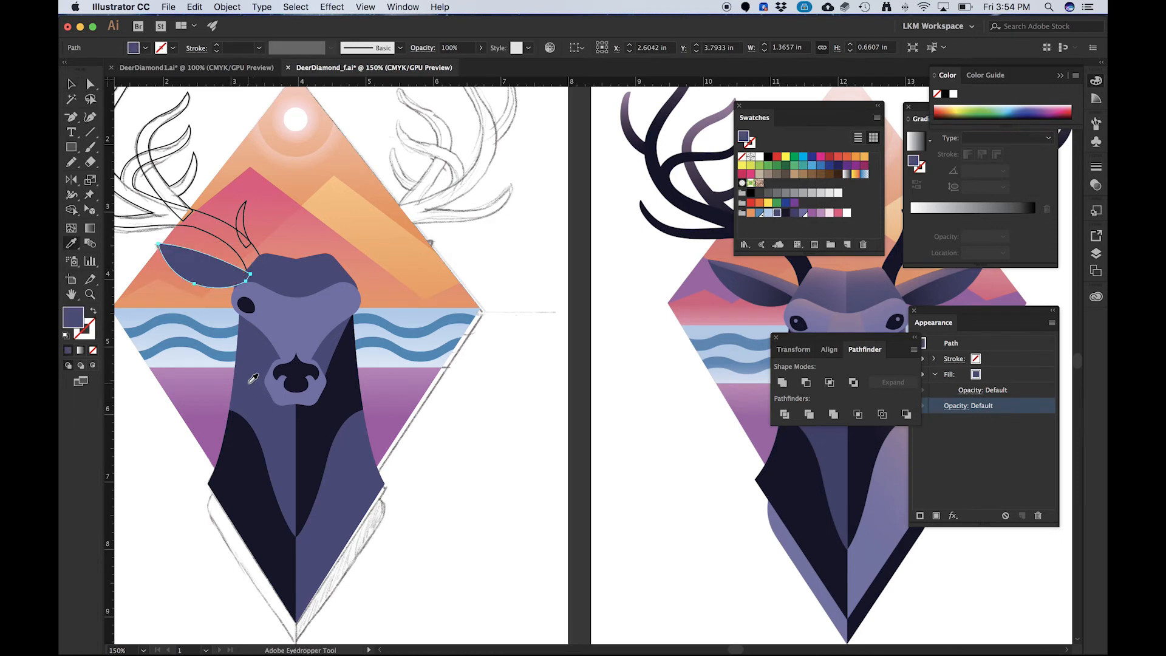
key(v)
- Examine how the ear's upper shape is built in the finished DeerDiamond1.ai artwork, and return to DeerDiamond_f.ai
click(210, 68)
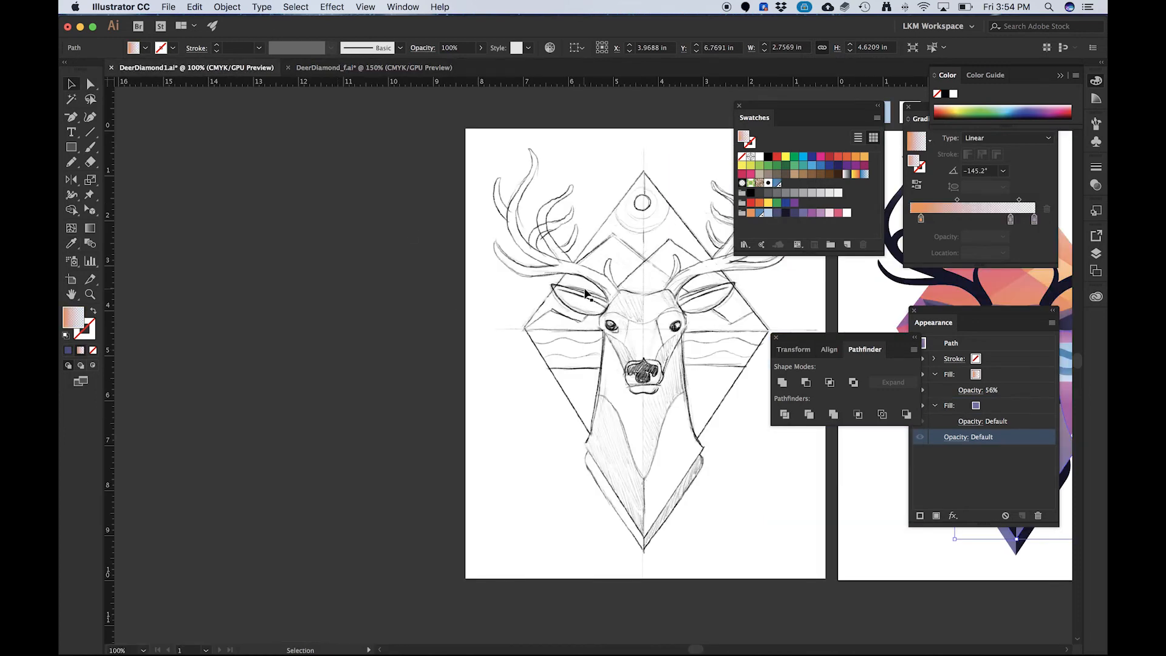
key(space)
drag(671, 311, 163, 327)
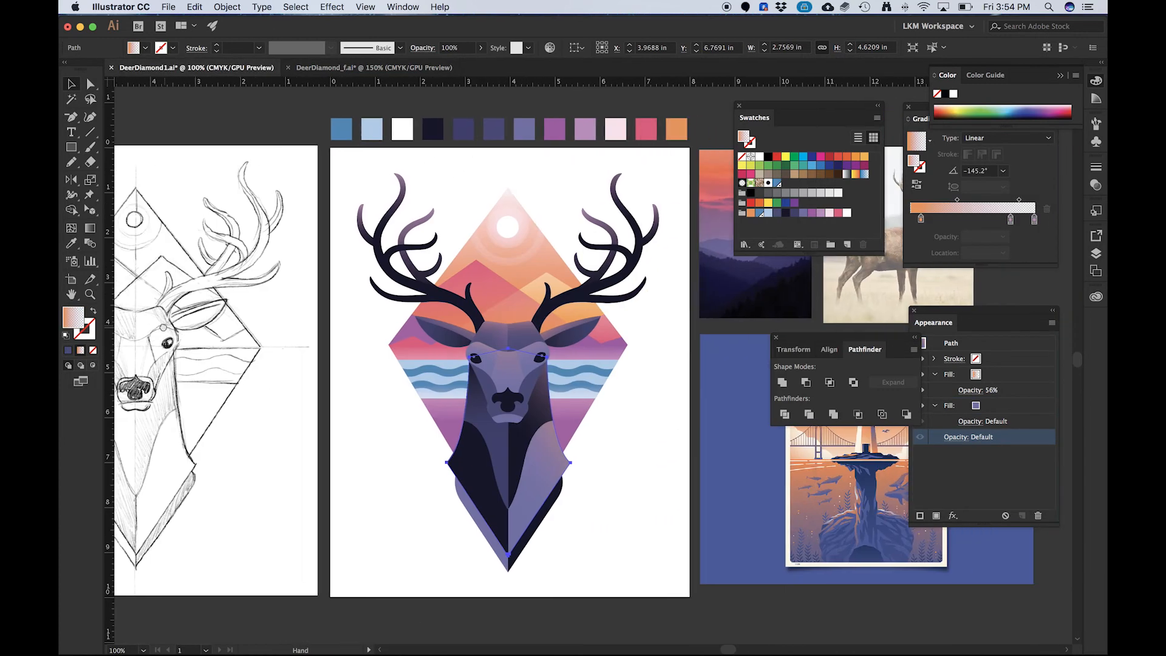
scroll(429, 336, up, 3)
drag(493, 315, 396, 279)
click(529, 319)
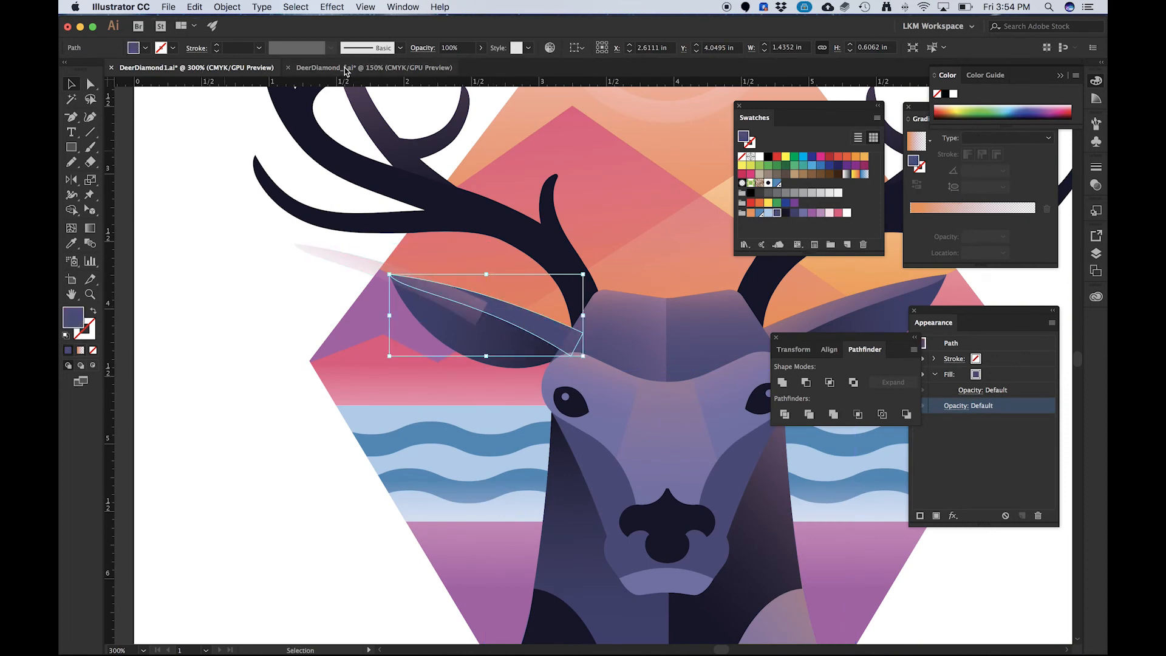
click(344, 71)
- Select all the outlined antler pieces and fill them with the dark navy sampled from the nose
scroll(287, 302, down, 3)
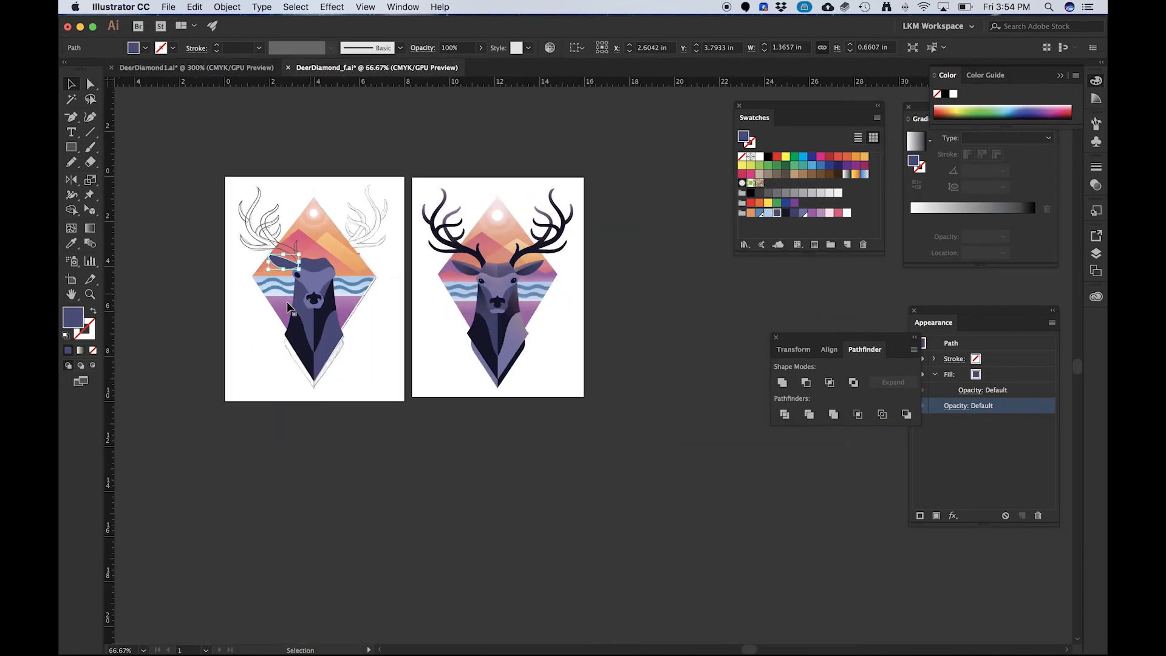
scroll(289, 294, up, 3)
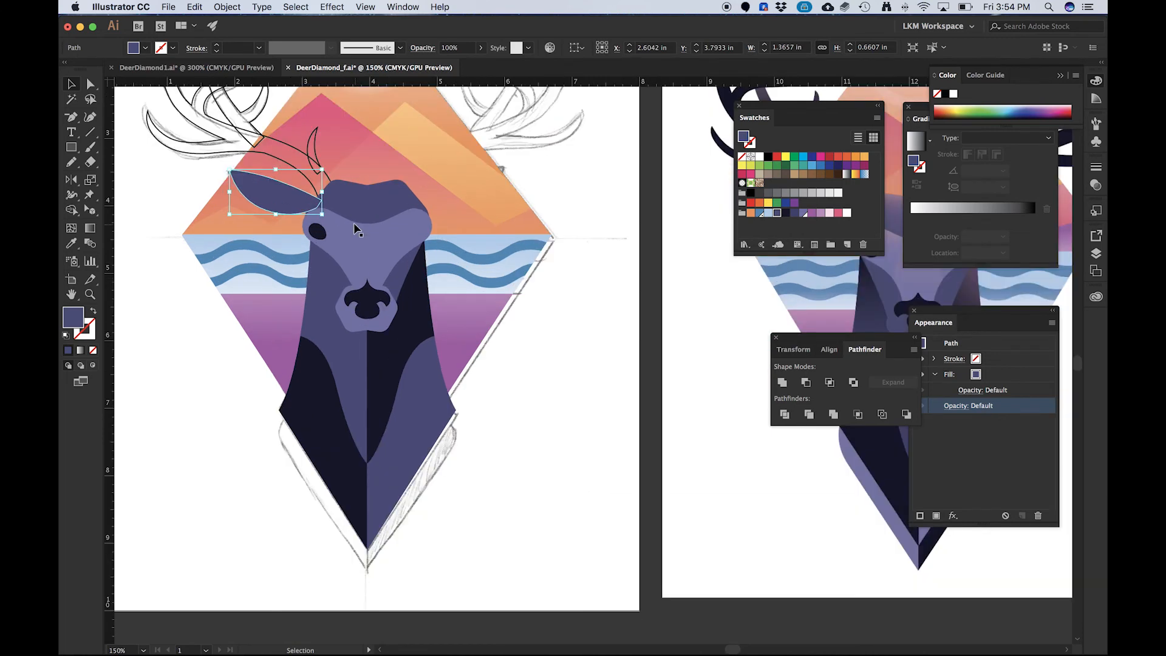
key(space)
drag(366, 202, 361, 309)
click(290, 270)
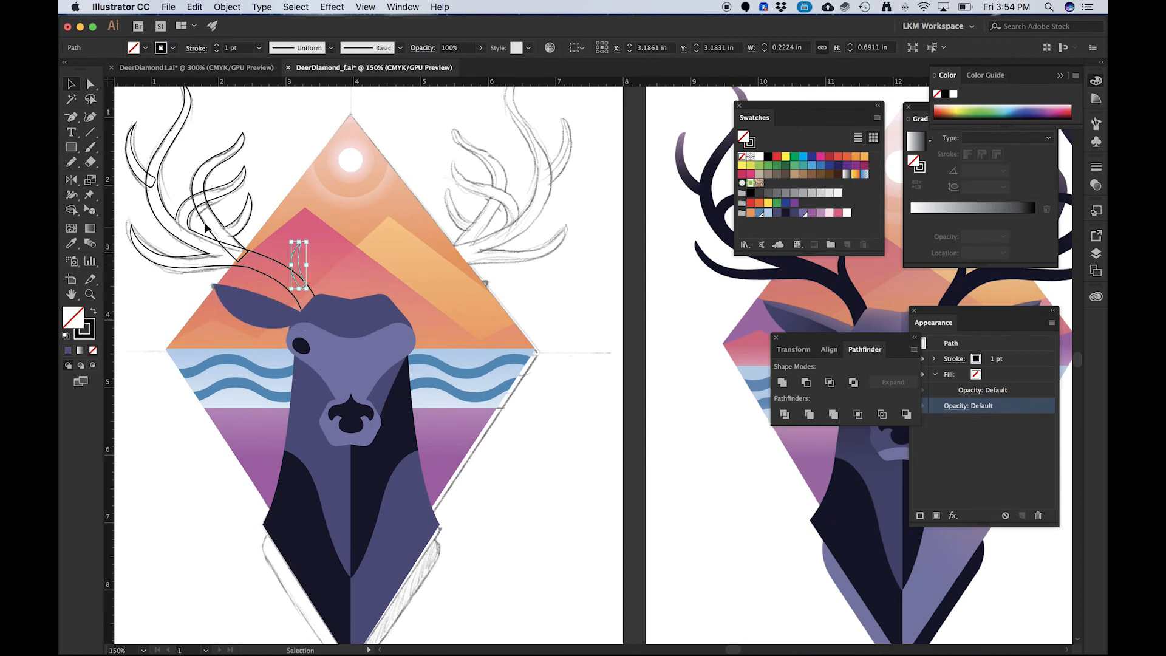
click(136, 190)
drag(145, 115, 326, 276)
key(i)
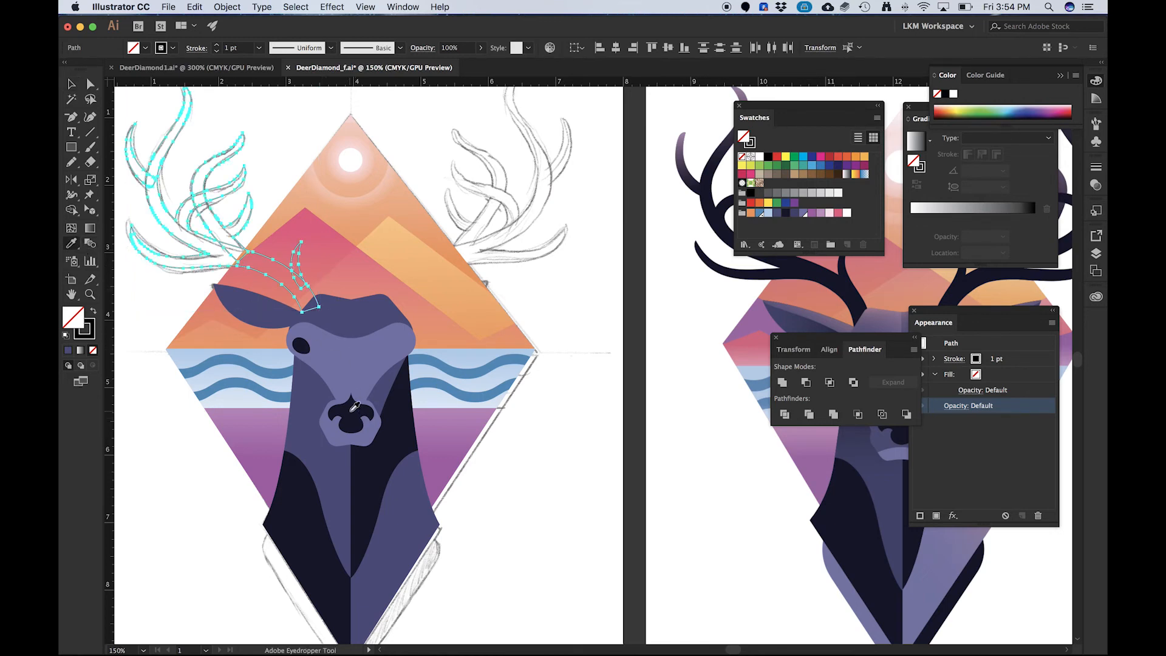
click(358, 409)
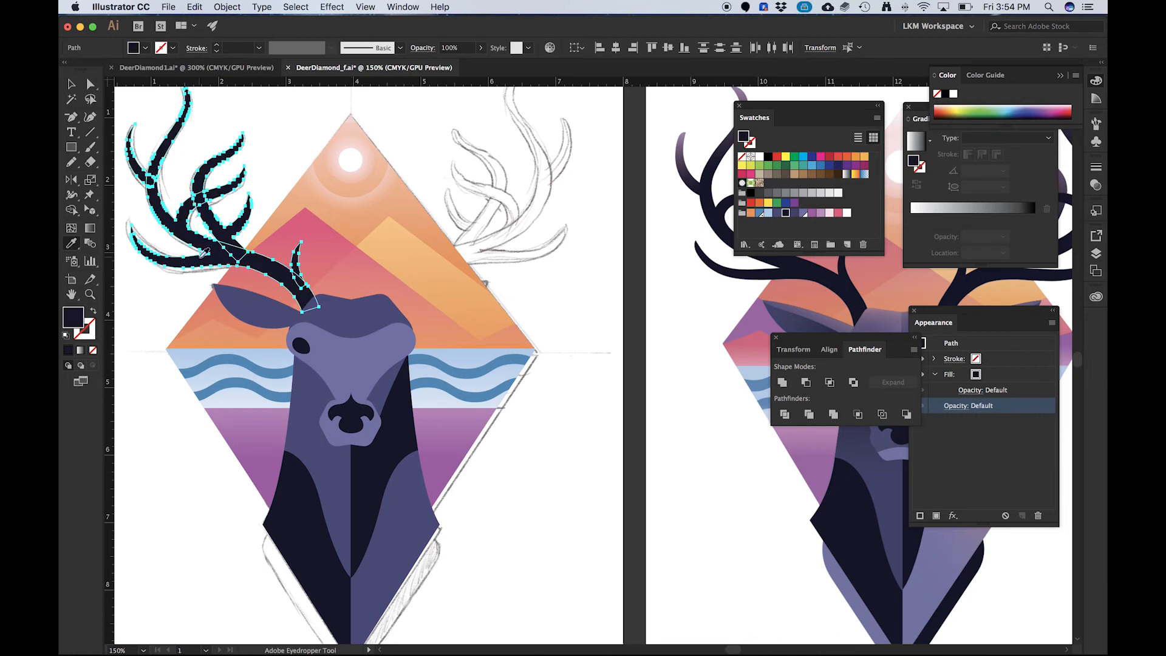
key(v)
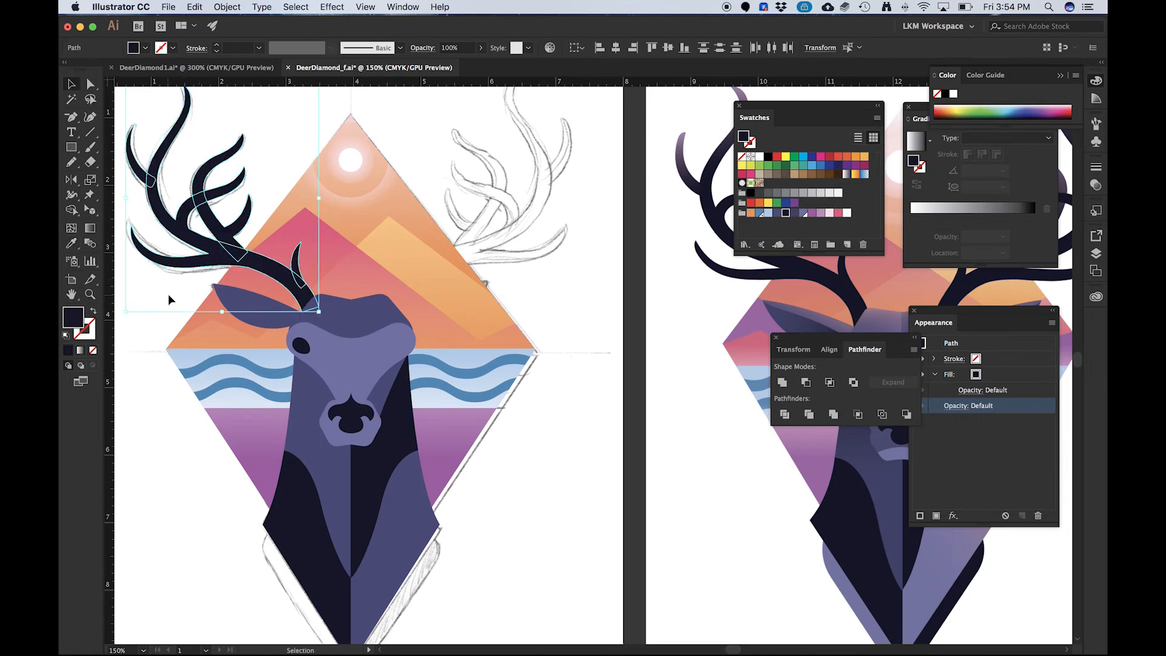
click(171, 295)
- Try moving the ear shape away from the head, and undo the move
click(263, 317)
key(space)
mouse_move(279, 312)
mouse_down()
mouse_move(333, 267)
mouse_move(240, 262)
mouse_move(280, 262)
mouse_move(258, 267)
mouse_move(357, 301)
mouse_move(348, 291)
mouse_move(368, 276)
mouse_move(266, 294)
mouse_up()
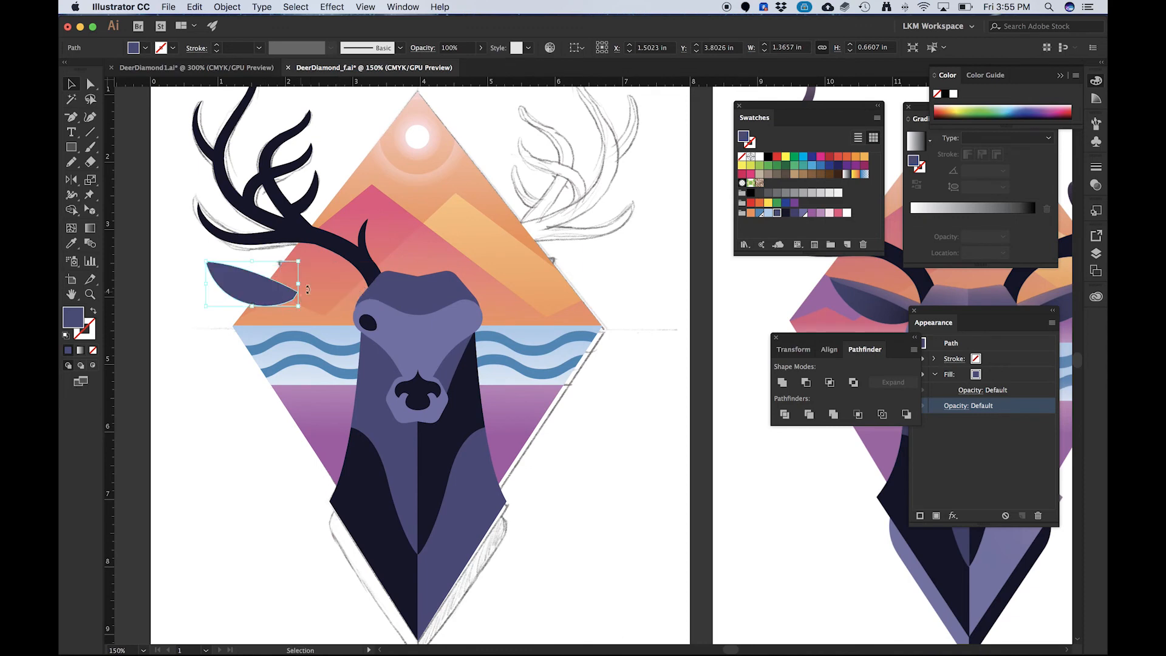
key(super+z)
key(a)
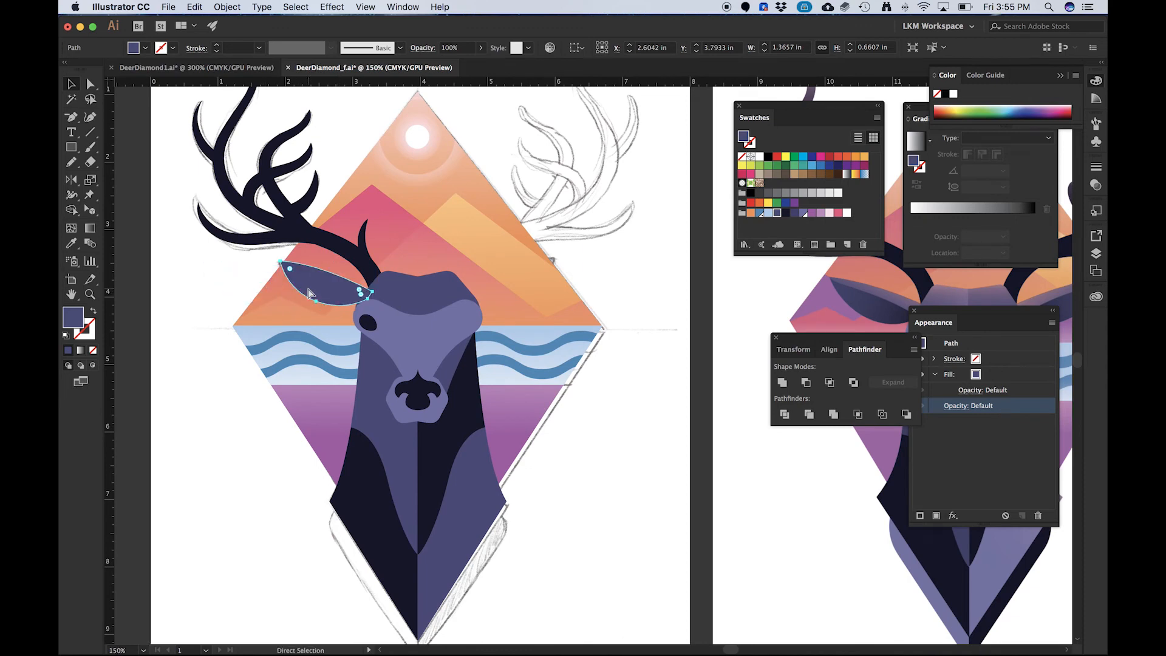
- Erase the lower half of the selected ear shape along its length with the Eraser, leaving a strip along the upper edge
key(v)
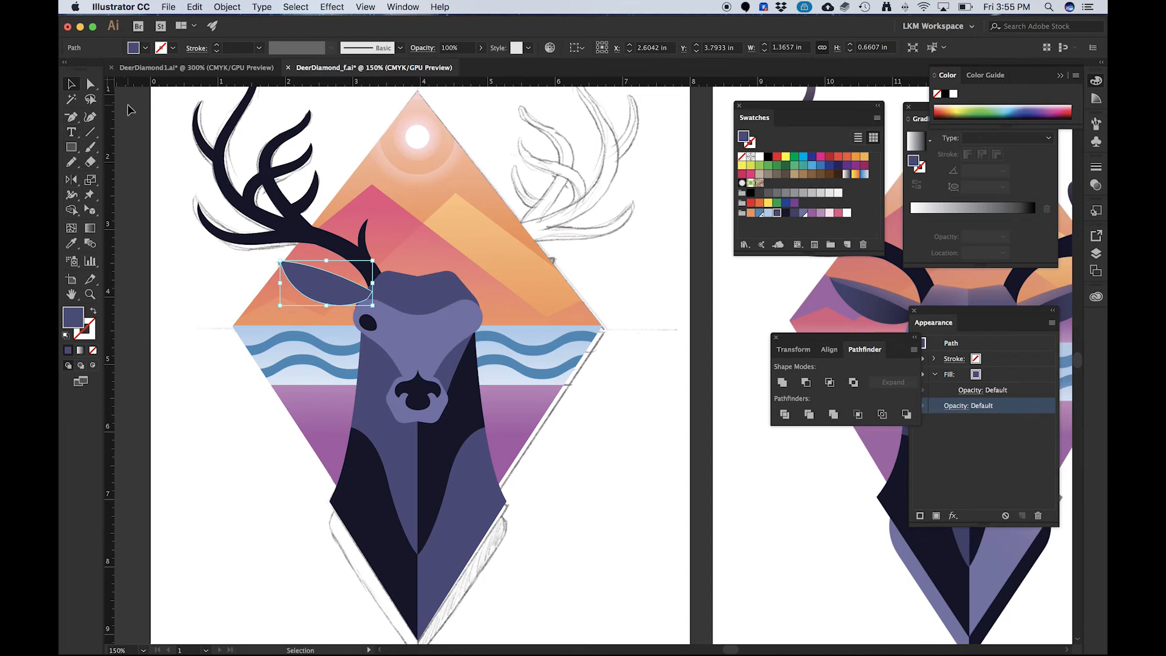
click(123, 108)
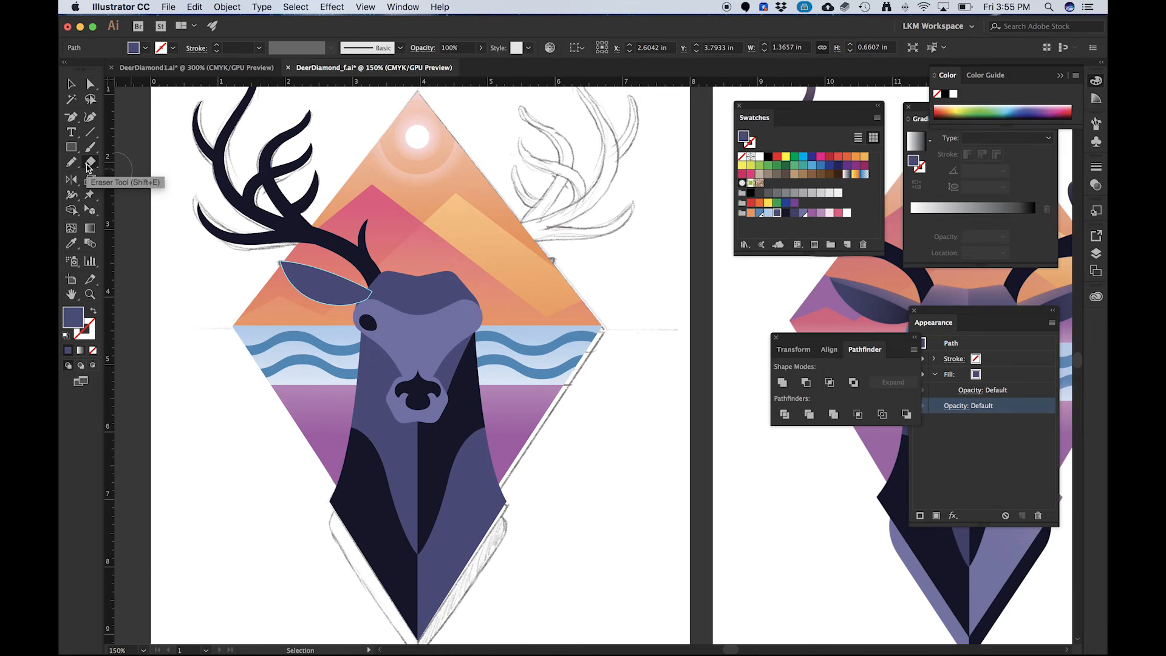
click(92, 167)
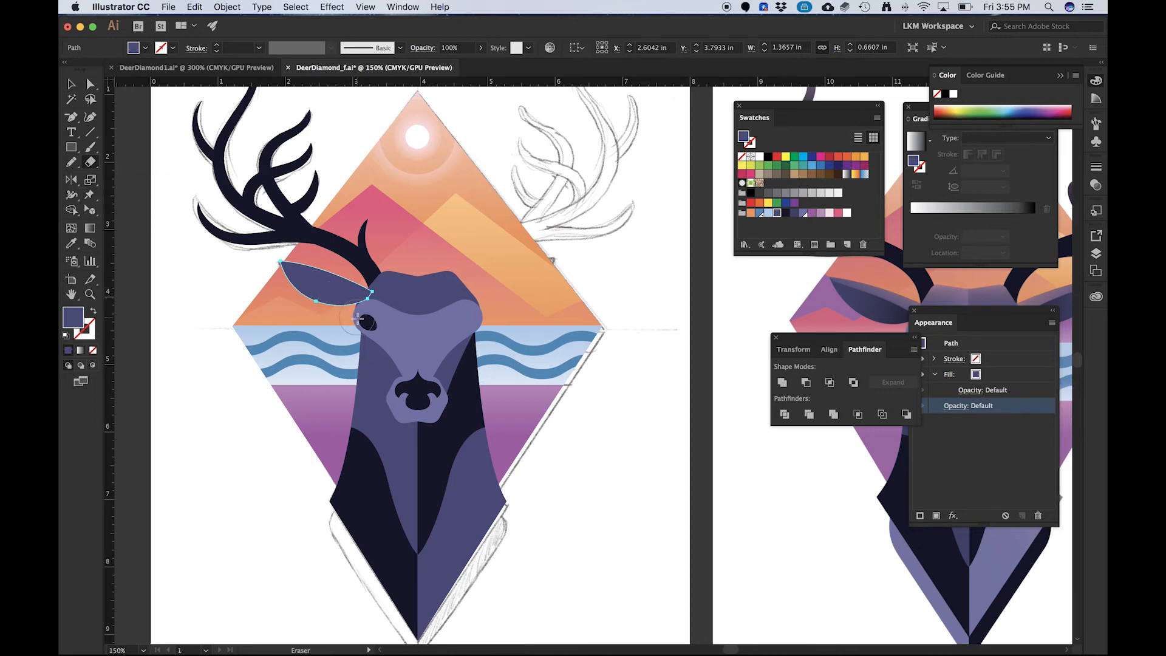
mouse_move(359, 318)
mouse_down()
mouse_move(298, 290)
mouse_move(237, 283)
mouse_up()
scroll(345, 296, up, 1)
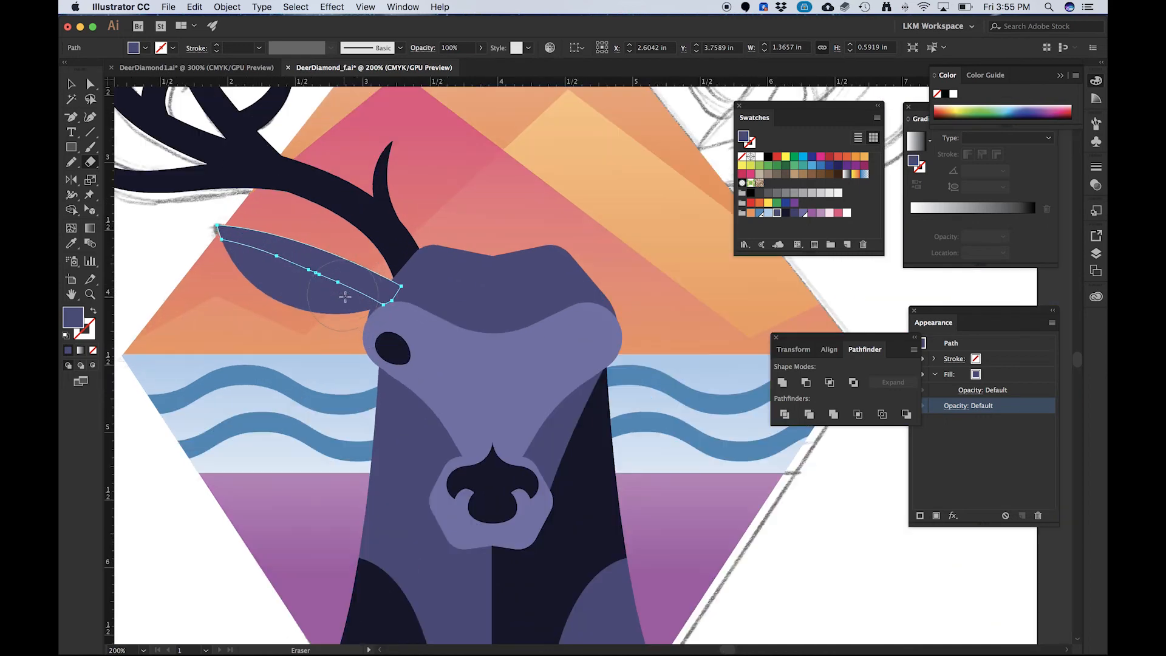
- Try moving the erased upper ear strip off the ear, and undo the move
key(v)
drag(336, 282, 344, 240)
key(super+z)
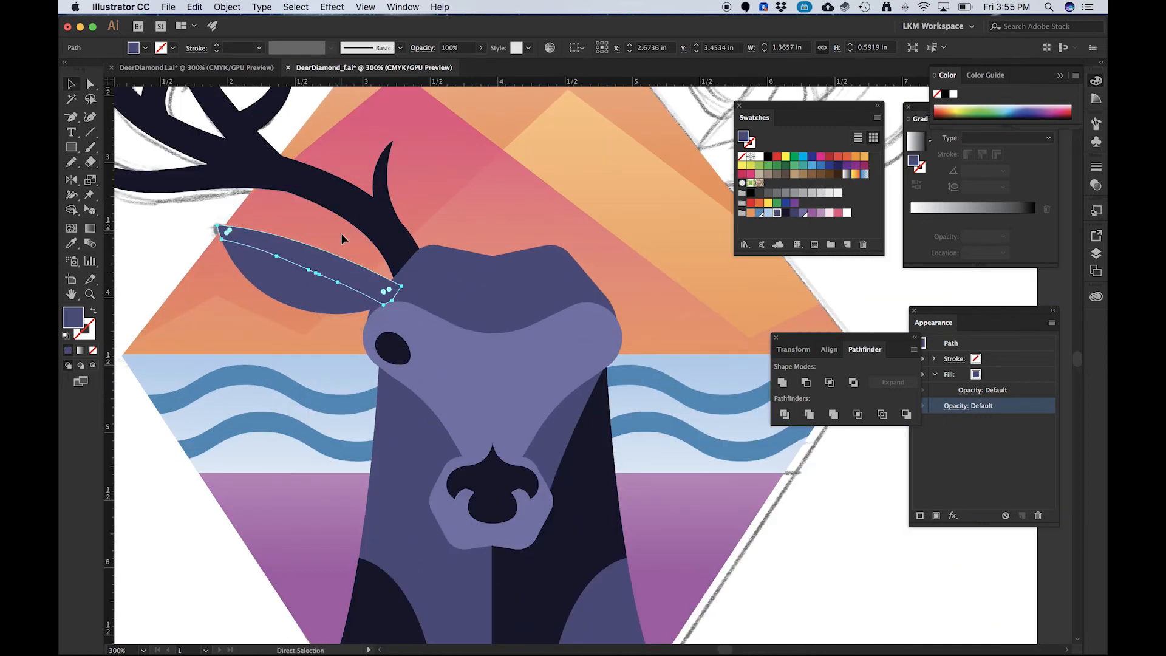
- Delete the surplus anchor points along the lower edge of the upper ear strip
scroll(320, 239, down, 1)
scroll(322, 245, down, 1)
scroll(315, 267, up, 1)
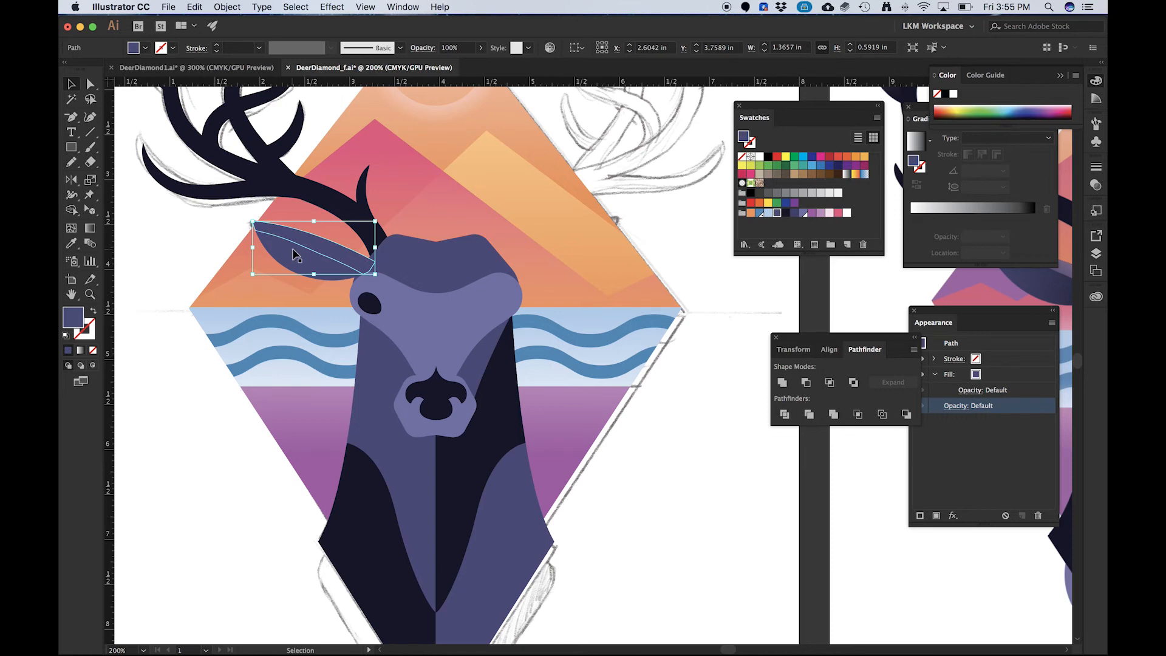
key(p)
key(v)
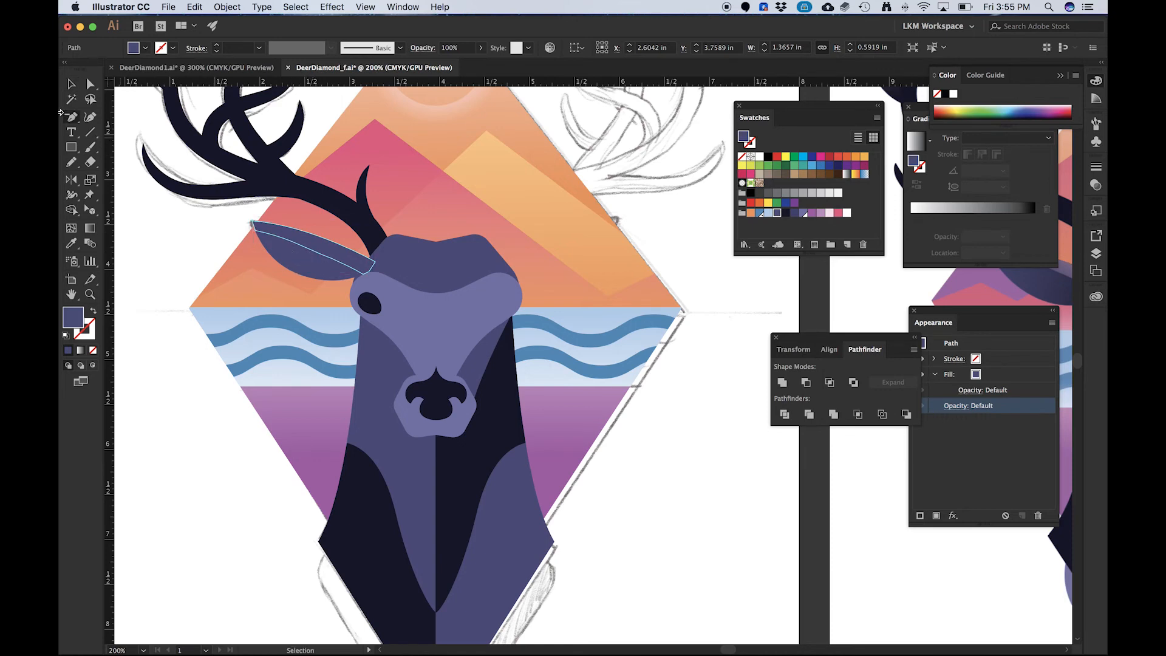
click(71, 118)
click(322, 255)
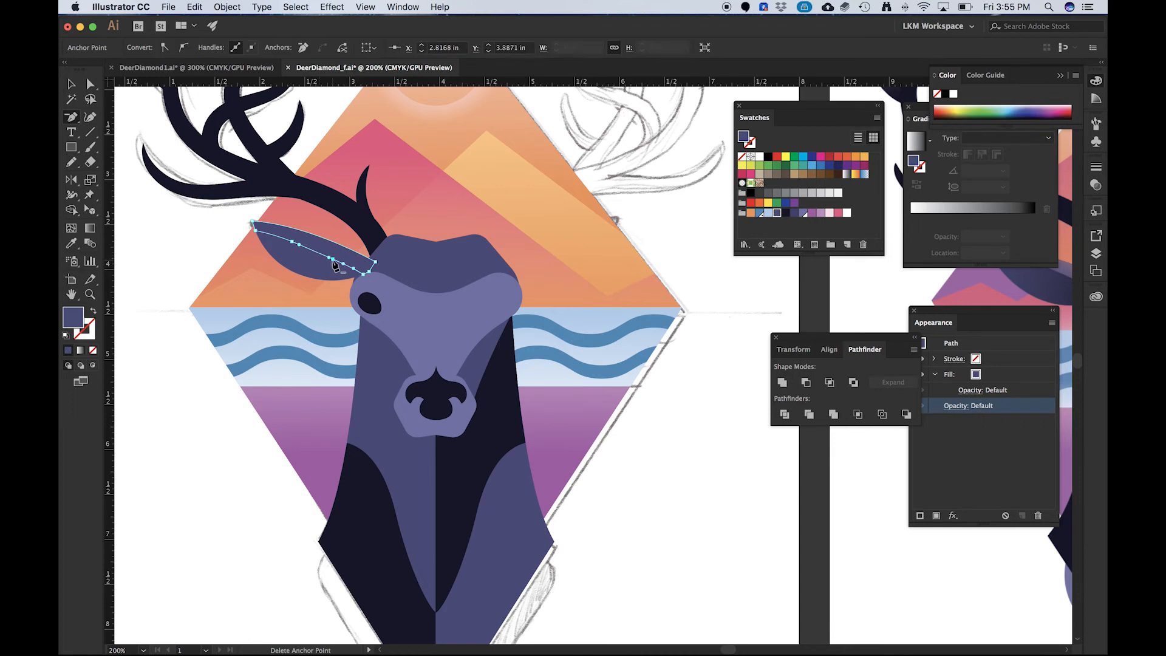
click(332, 260)
click(294, 244)
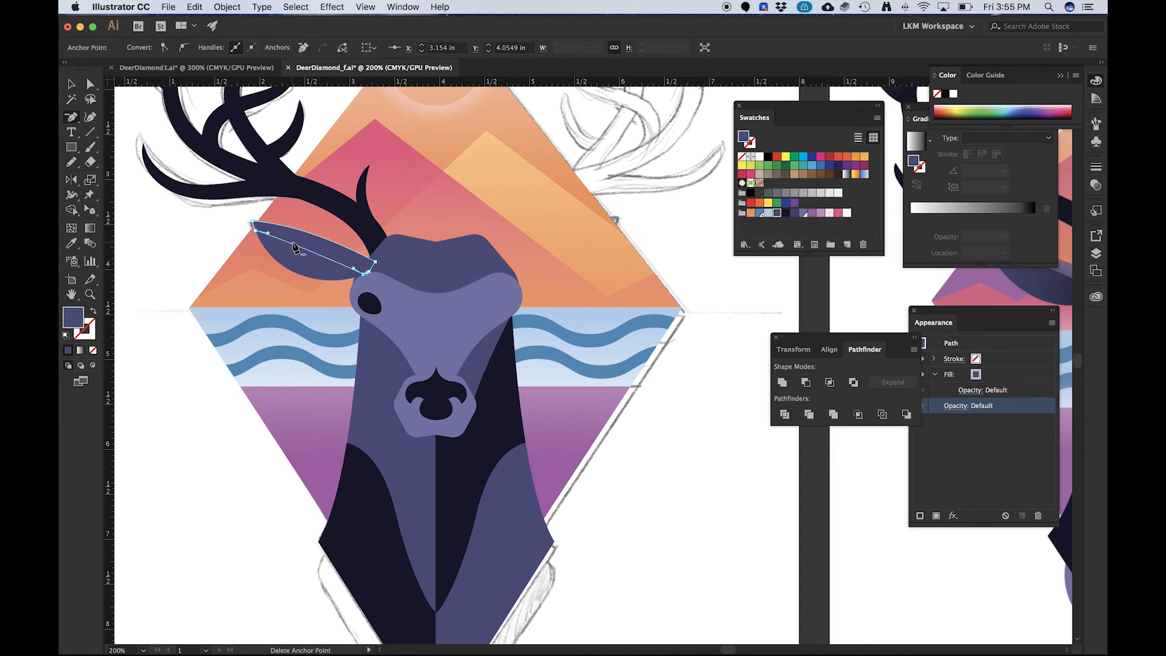
- Adjust the curve handle on the upper ear strip's lower edge and round the corner near the ear tip to 0.17 in
key(a)
drag(354, 268, 327, 256)
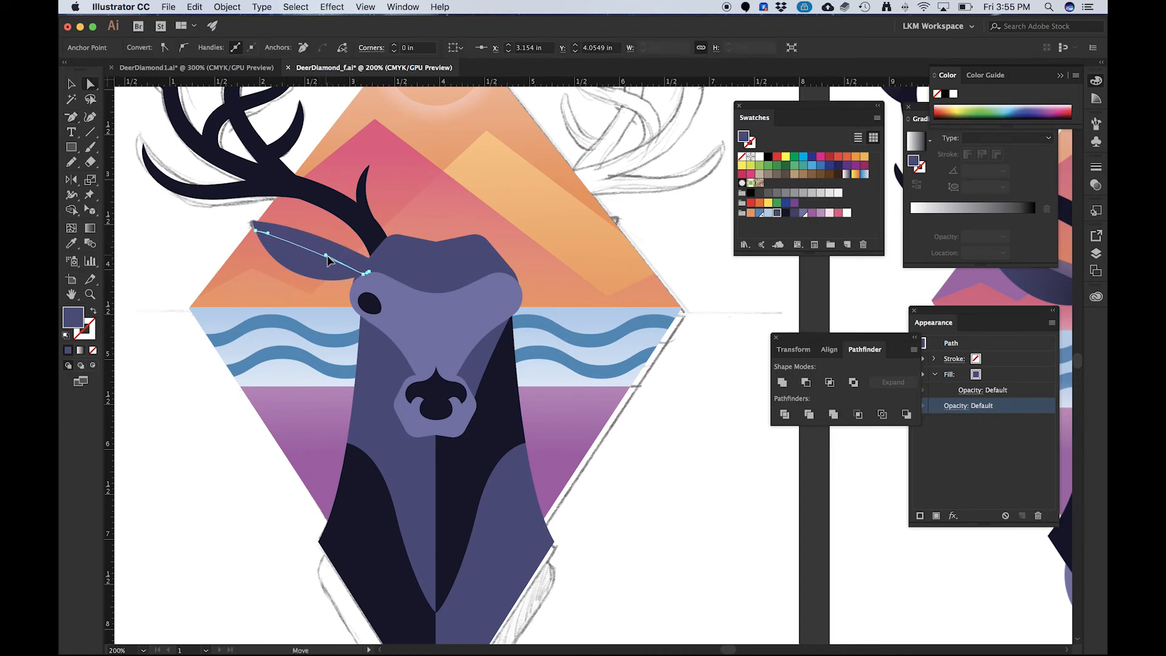
scroll(267, 237, up, 3)
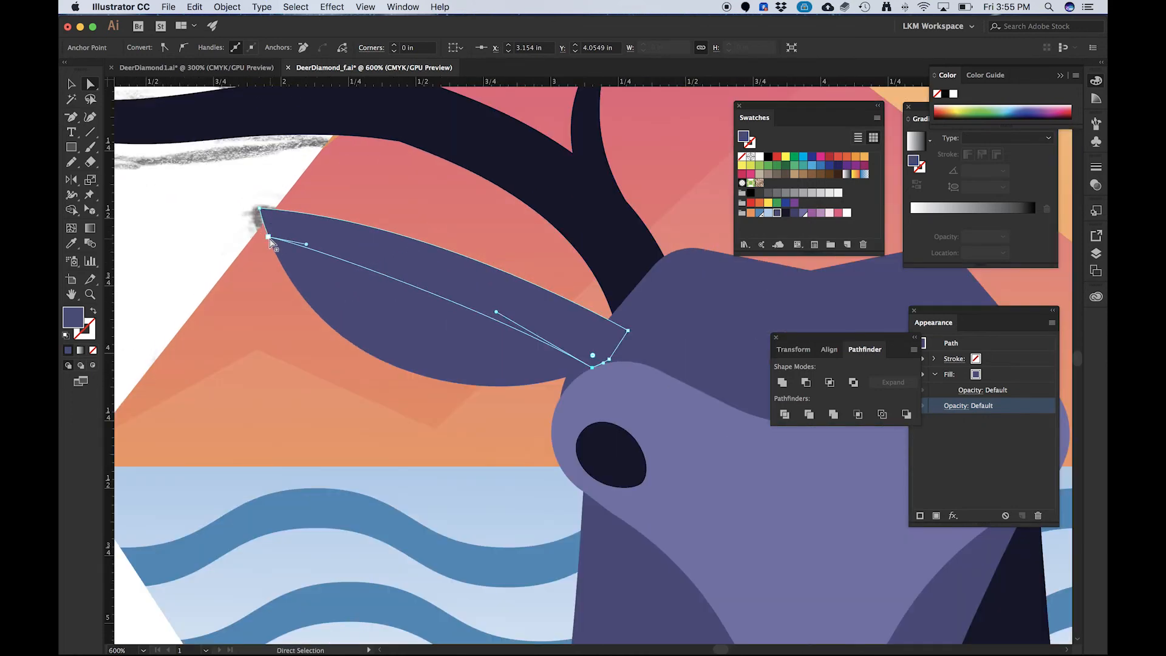
click(268, 237)
drag(277, 229, 333, 189)
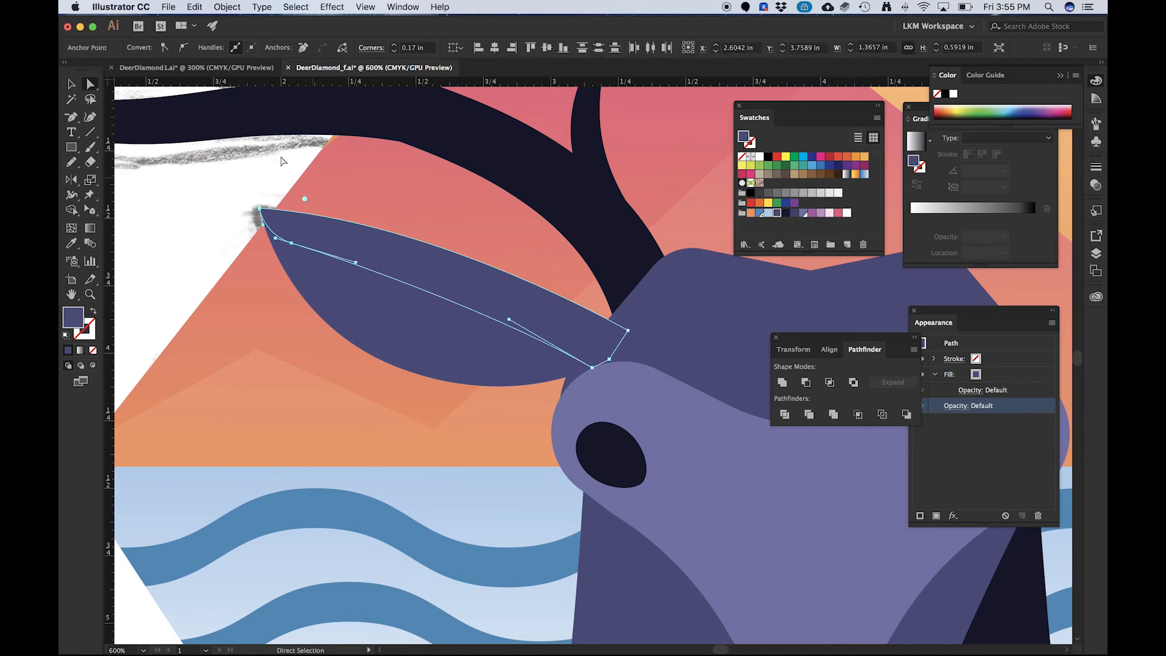
scroll(314, 178, down, 3)
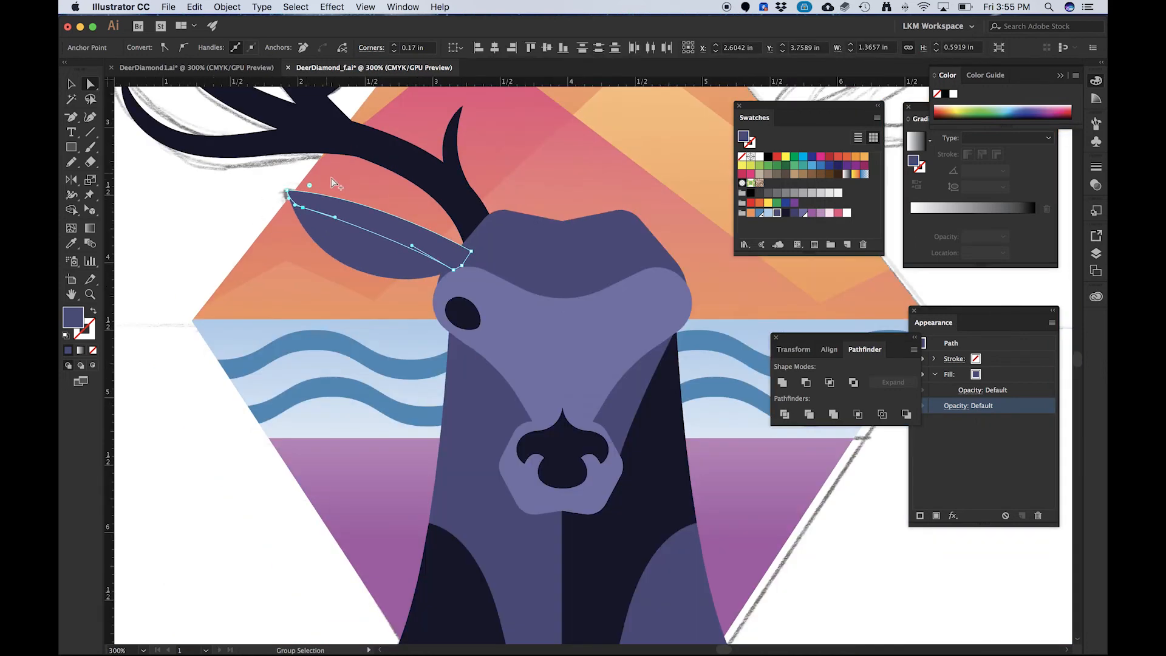
scroll(313, 202, up, 3)
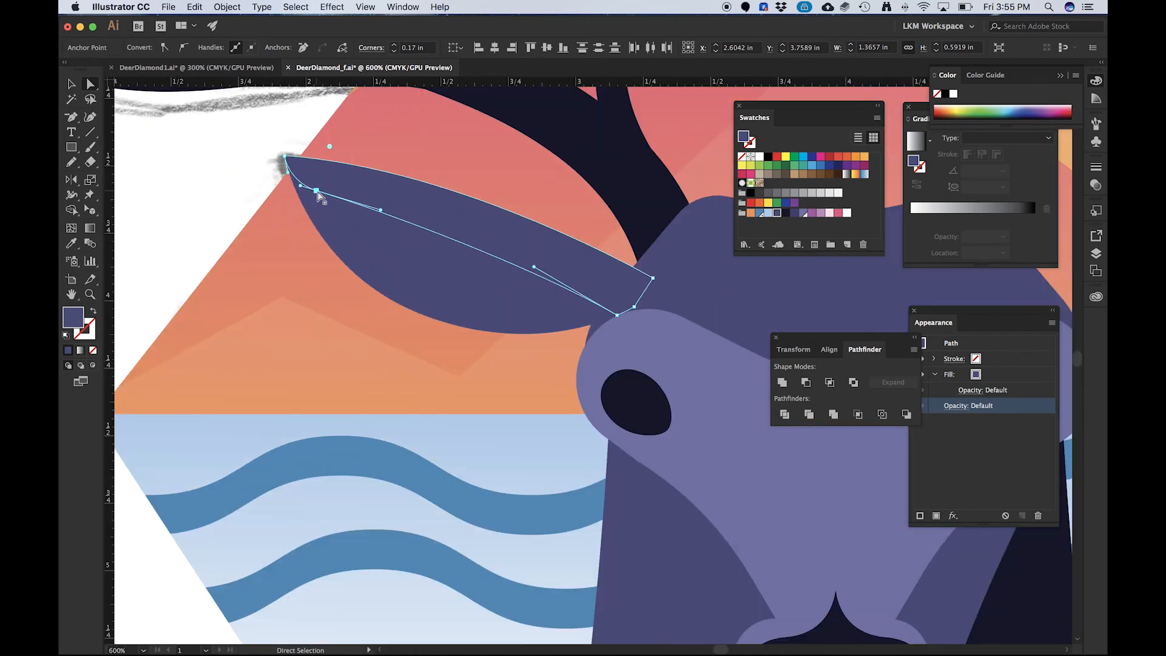
- Shift the lower-edge anchor near the ear tip slightly inward and fill the upper ear strip with the face's lighter purple
drag(318, 193, 334, 188)
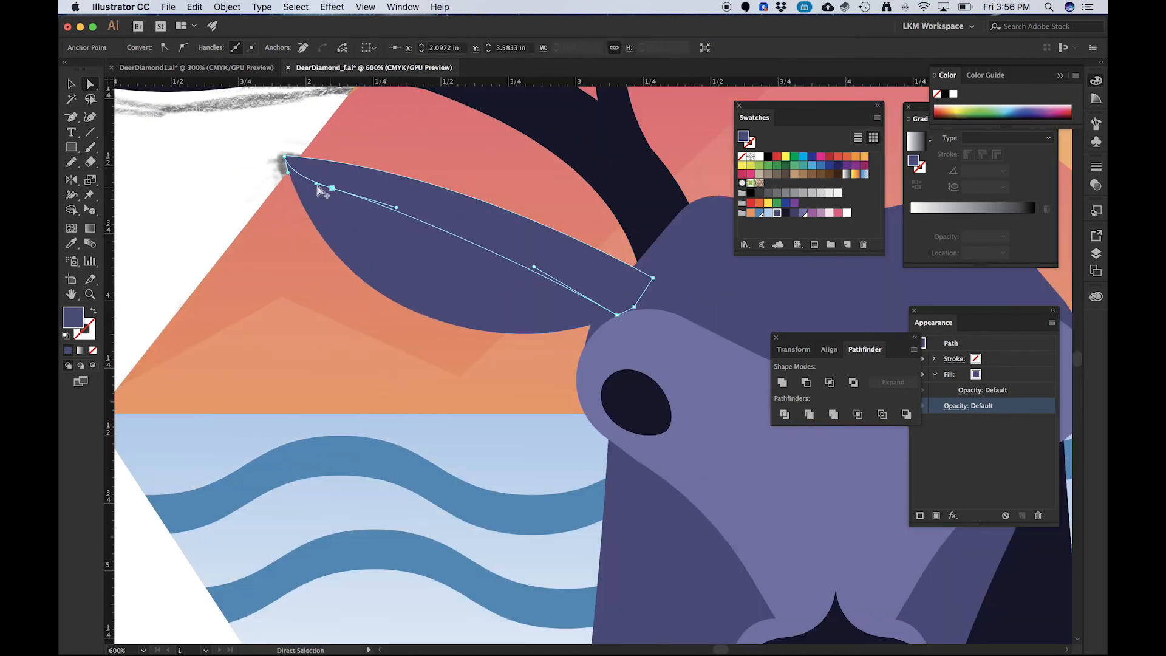
scroll(298, 189, down, 2)
key(v)
click(231, 189)
click(383, 212)
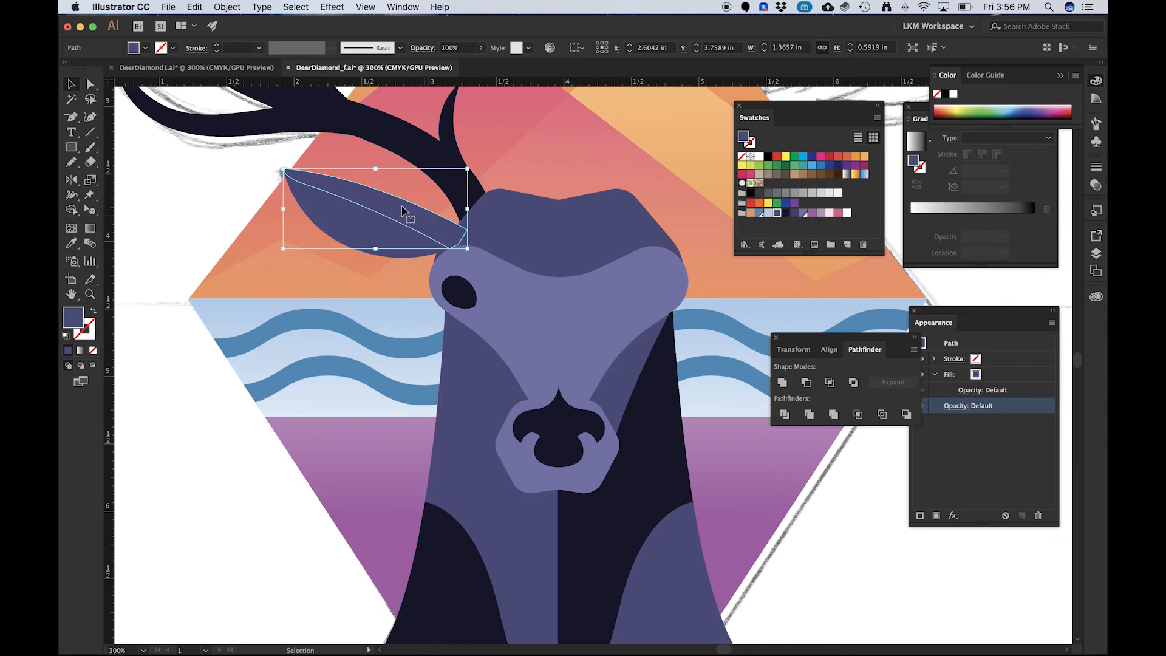
key(i)
click(587, 281)
key(v)
click(218, 229)
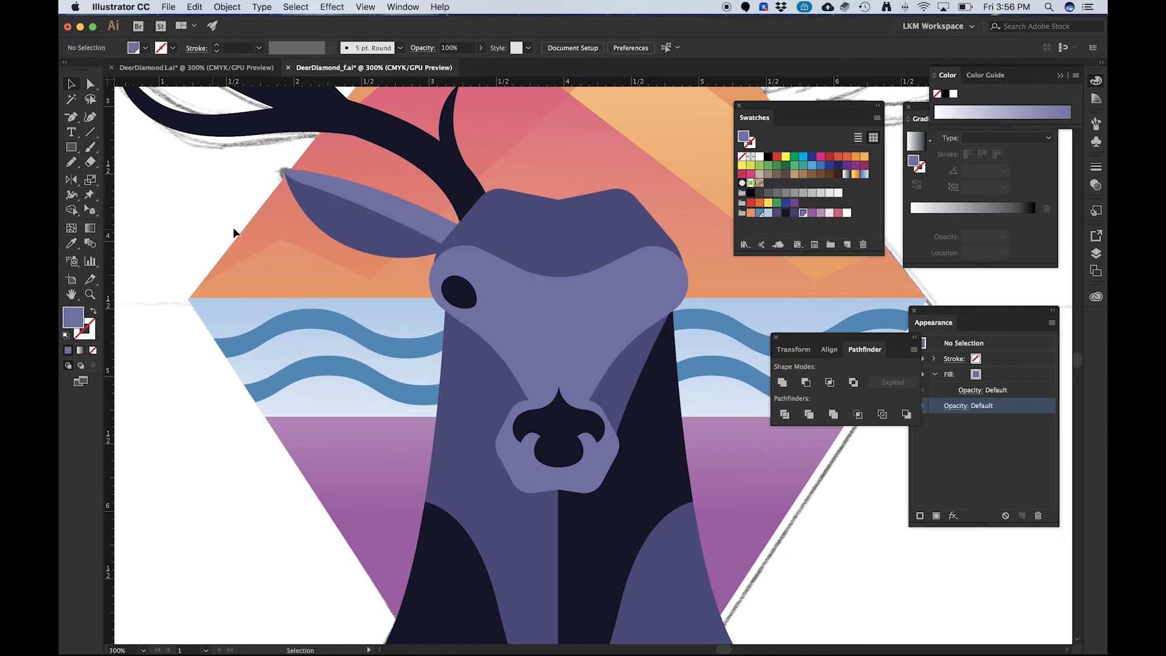
- Examine the ear, neck and lower chest of the deer against the sketch and the finished reference illustration
scroll(342, 216, down, 2)
scroll(408, 244, up, 1)
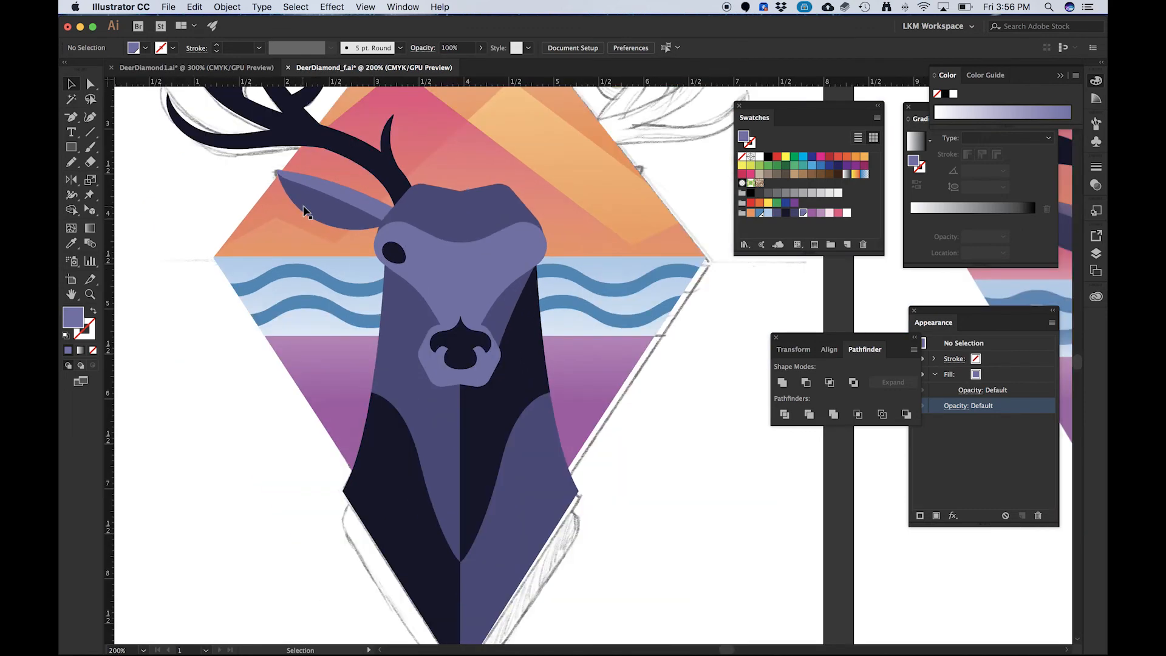
scroll(303, 208, down, 1)
scroll(317, 195, up, 1)
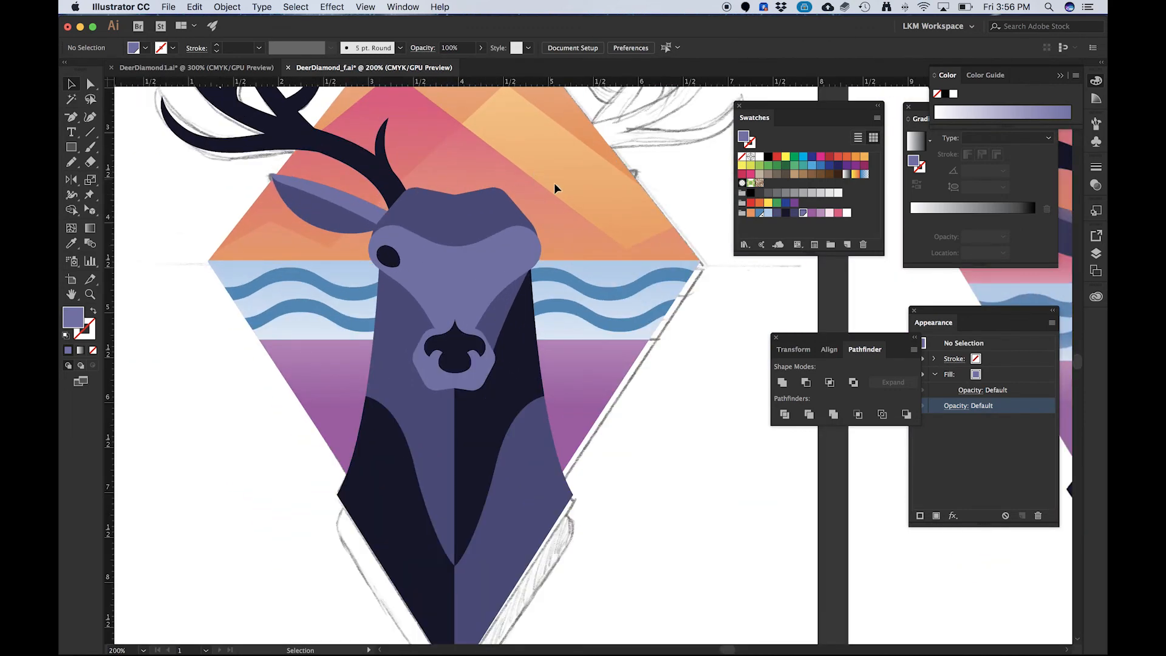
key(space)
drag(508, 371, 314, 428)
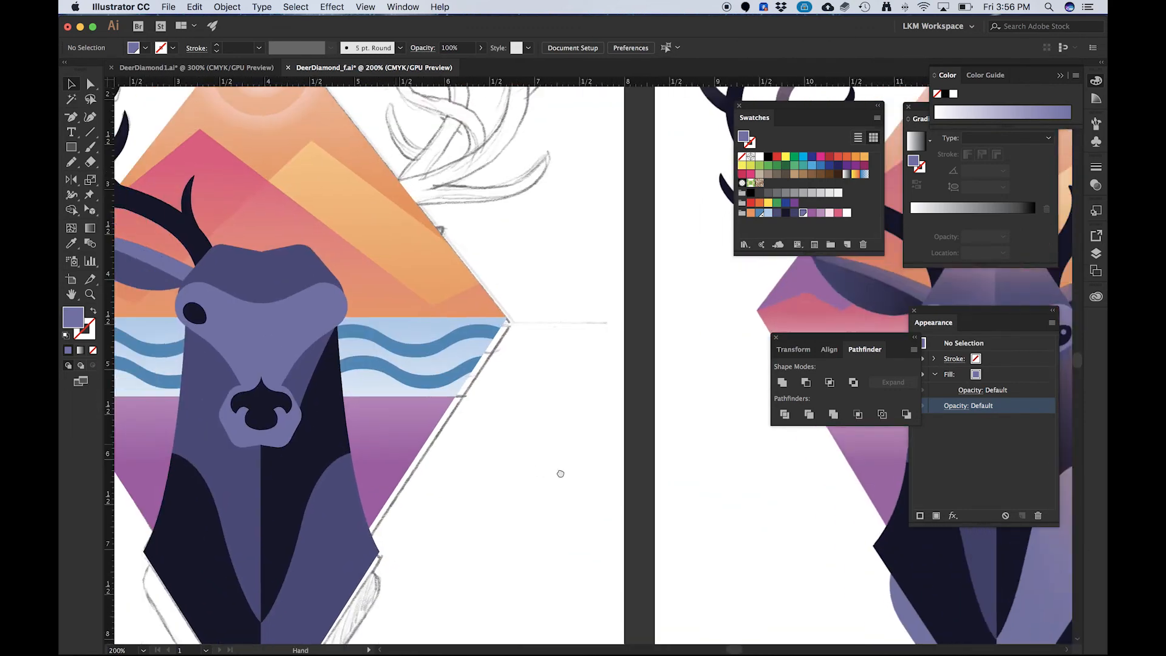
drag(397, 447, 301, 319)
drag(425, 400, 206, 510)
mouse_move(646, 443)
mouse_down()
mouse_move(437, 353)
mouse_move(453, 409)
mouse_move(760, 404)
mouse_up()
mouse_move(490, 404)
mouse_down()
mouse_move(600, 395)
mouse_move(466, 412)
mouse_move(529, 418)
mouse_move(532, 398)
mouse_up()
- Duplicate the navy left and purple right chest shapes in place behind the originals
click(304, 428)
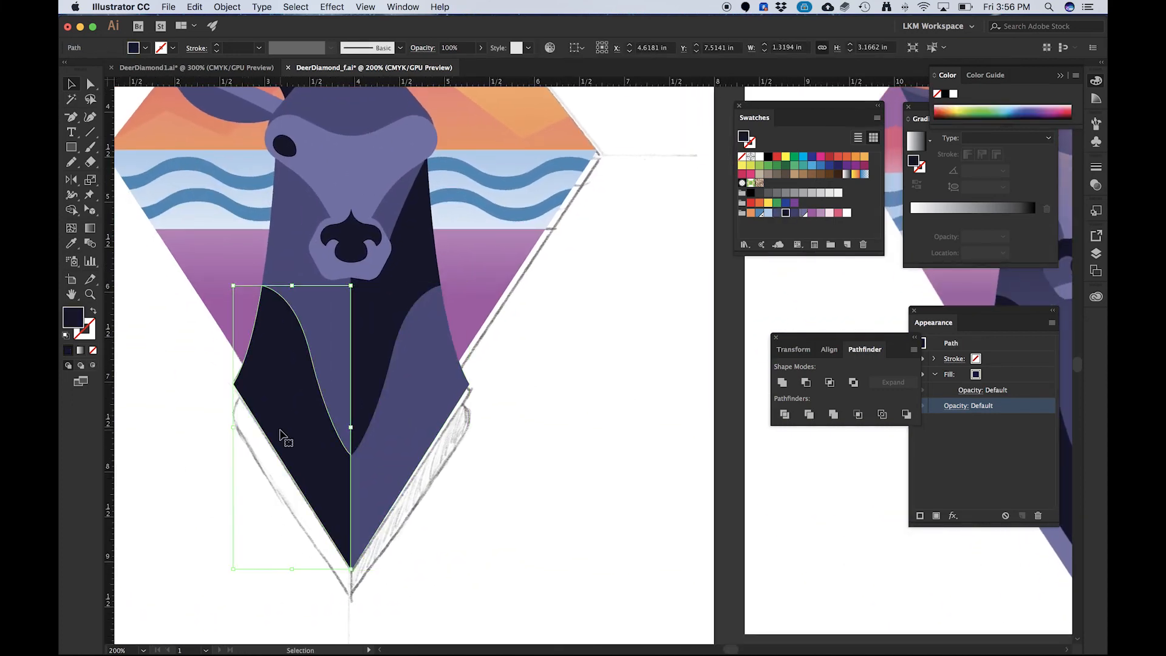
drag(581, 391, 226, 385)
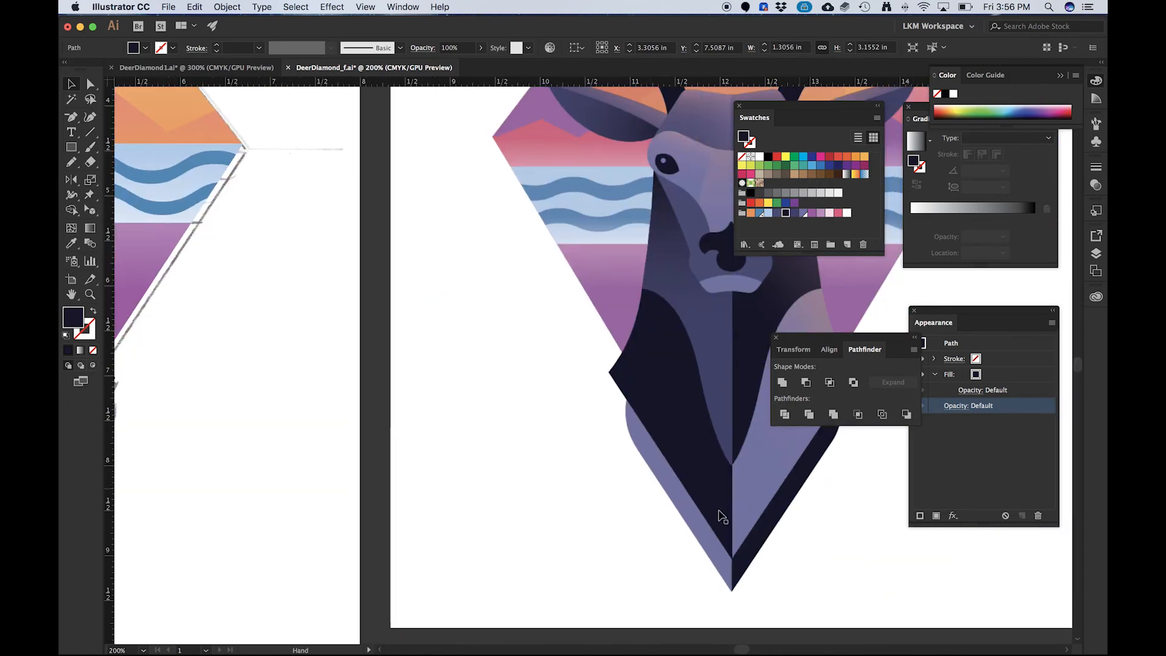
drag(736, 556, 571, 519)
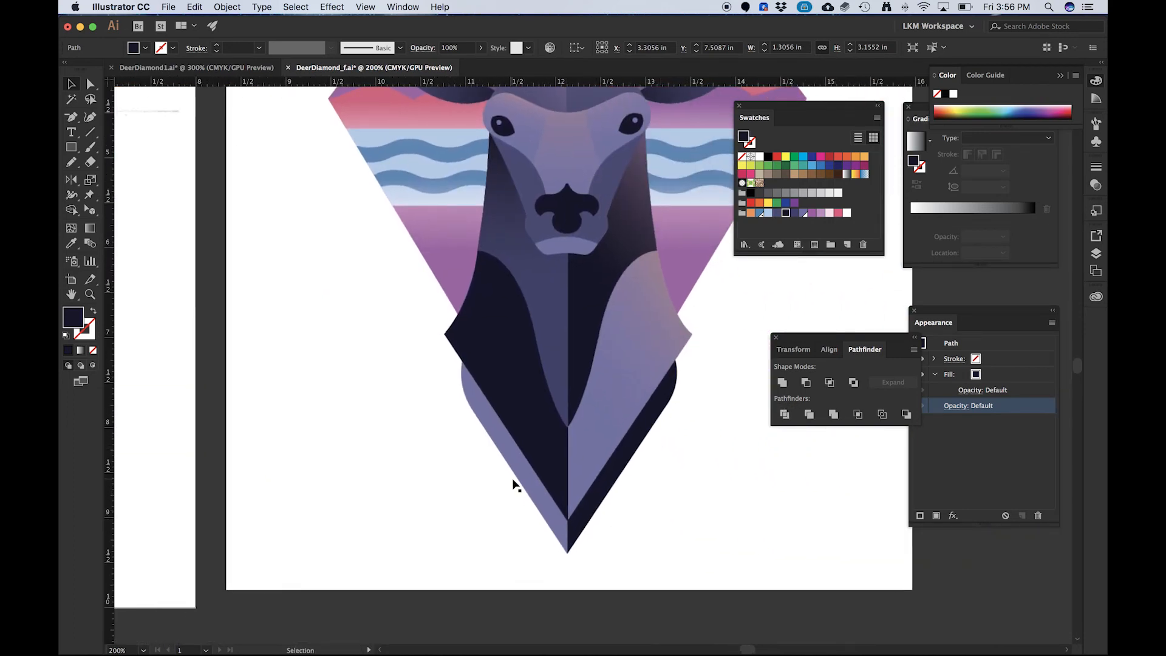
scroll(463, 372, left, 10)
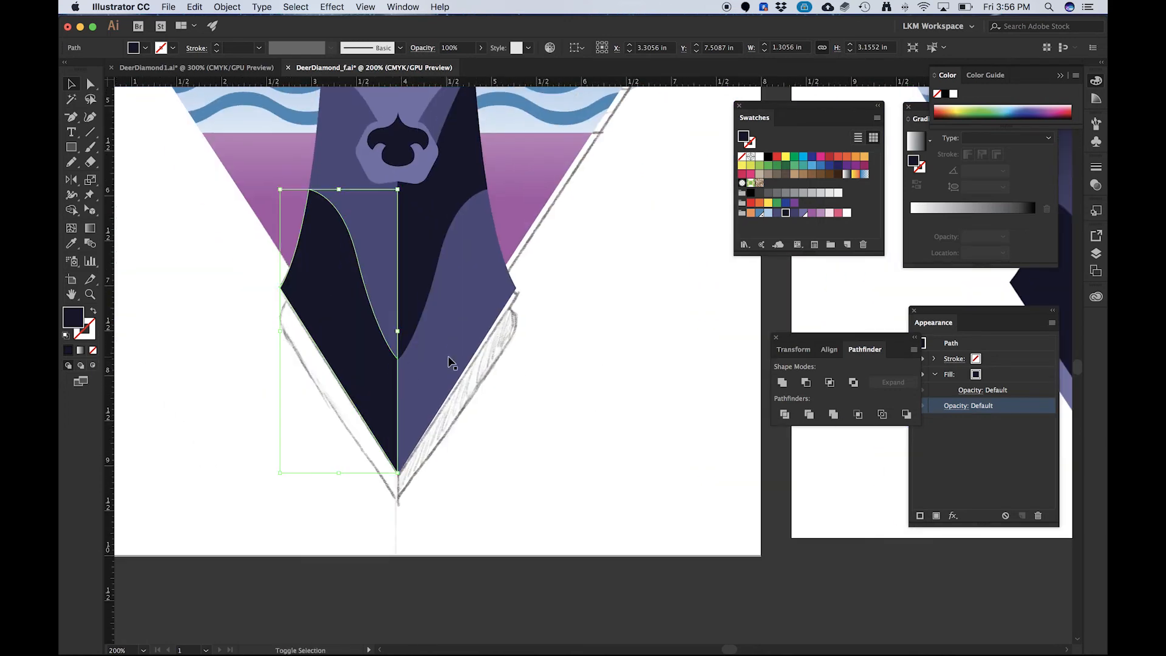
shift+click(457, 336)
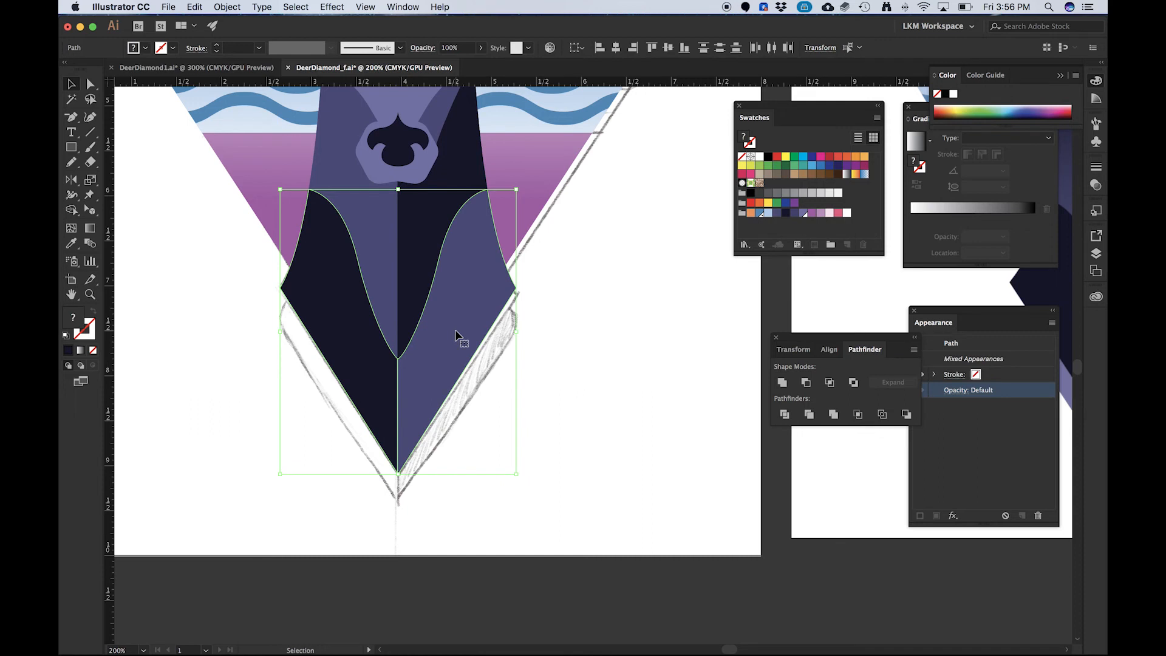
key(a)
key(v)
- Nudge the two chest copies straight down about 0.42 in, past the sketched lower point
key(shift)
key(shift+Down)
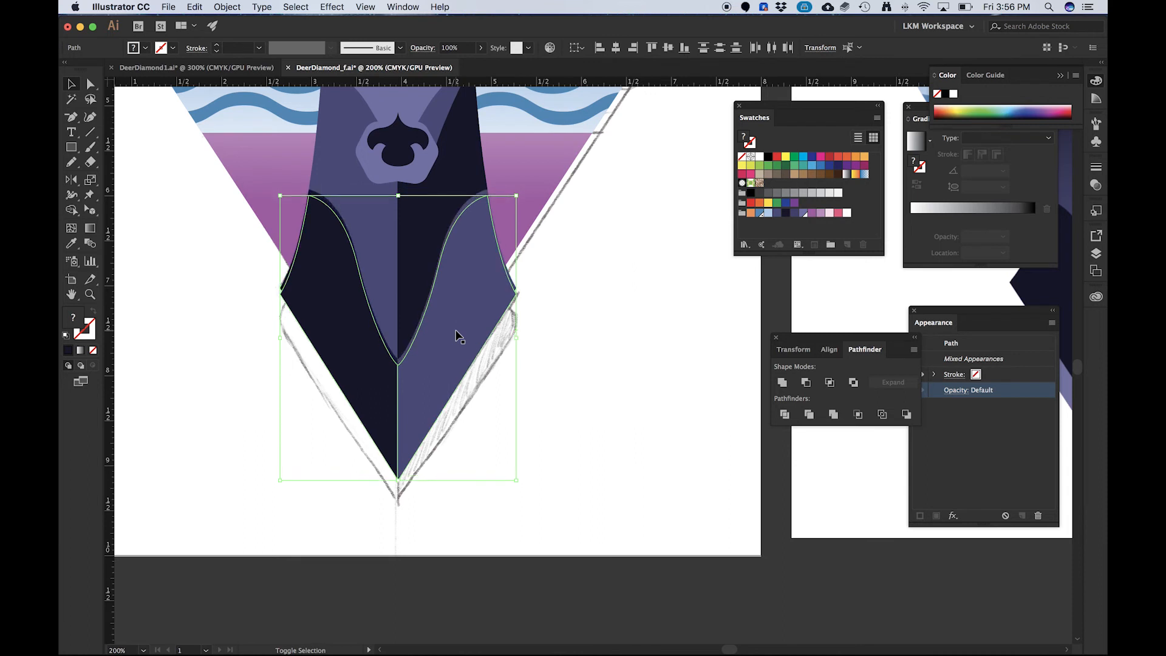
key(shift+Down)
key(shift+Down)
key(shift+Down)
key(shift+Down)
key(shift+Down)
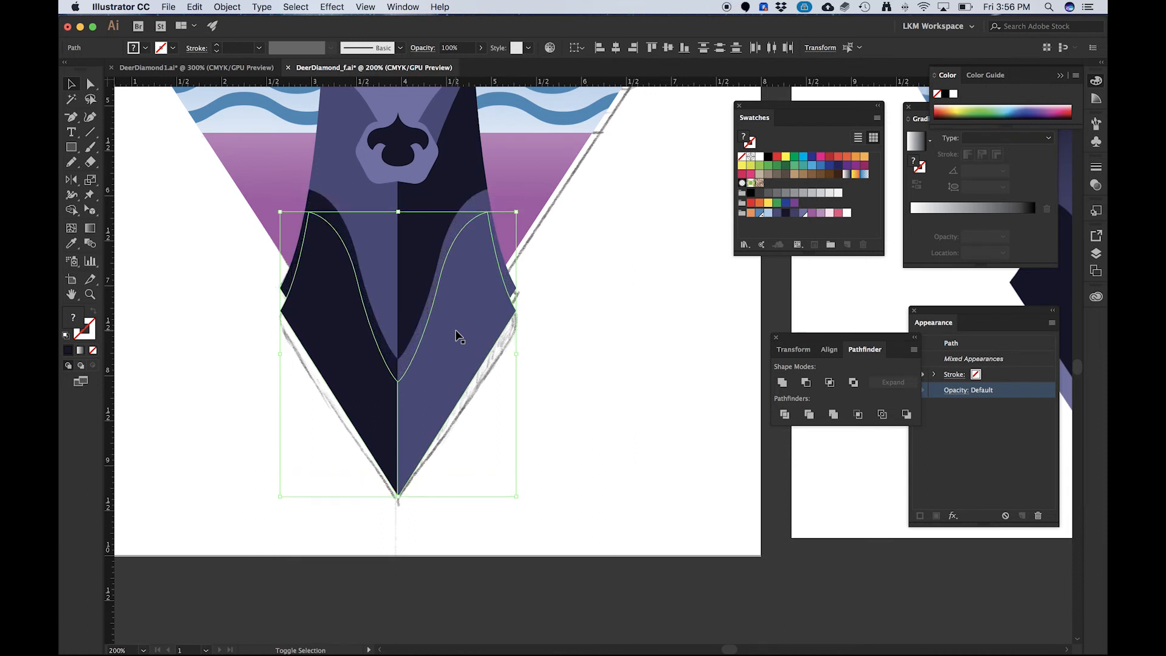
key(shift+Down)
key(shift+Down)
key(shift+Down)
key(shift+Down)
key(shift+Down)
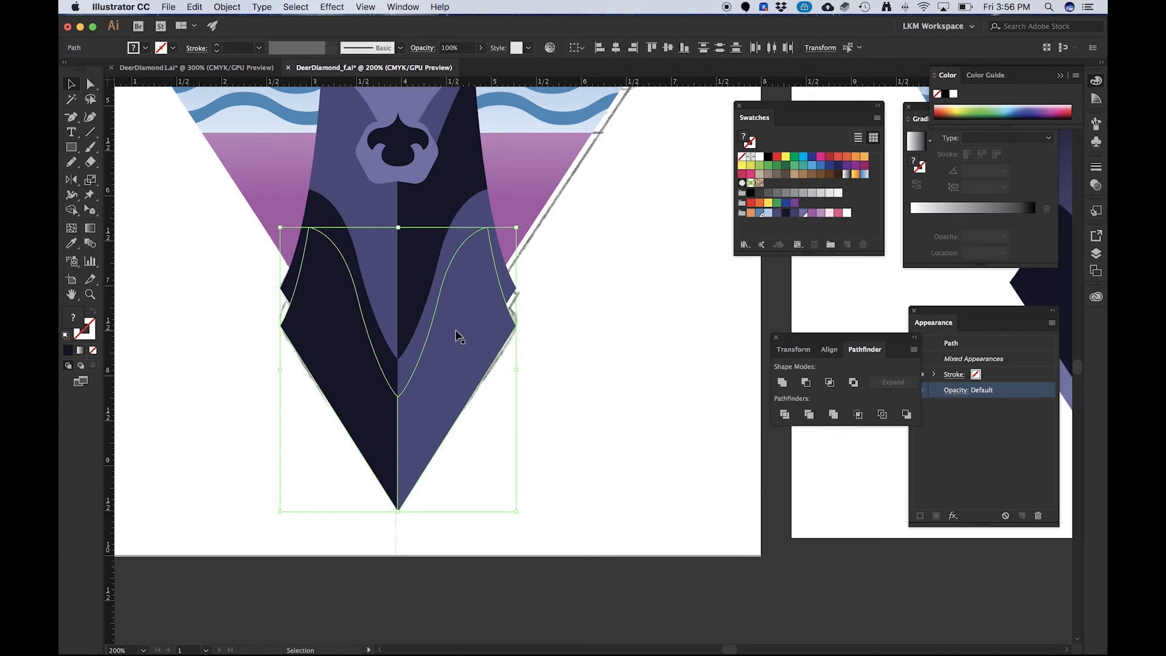
- Fill the right chest copy with the dark navy sampled from the left chest shape
drag(596, 368, 550, 335)
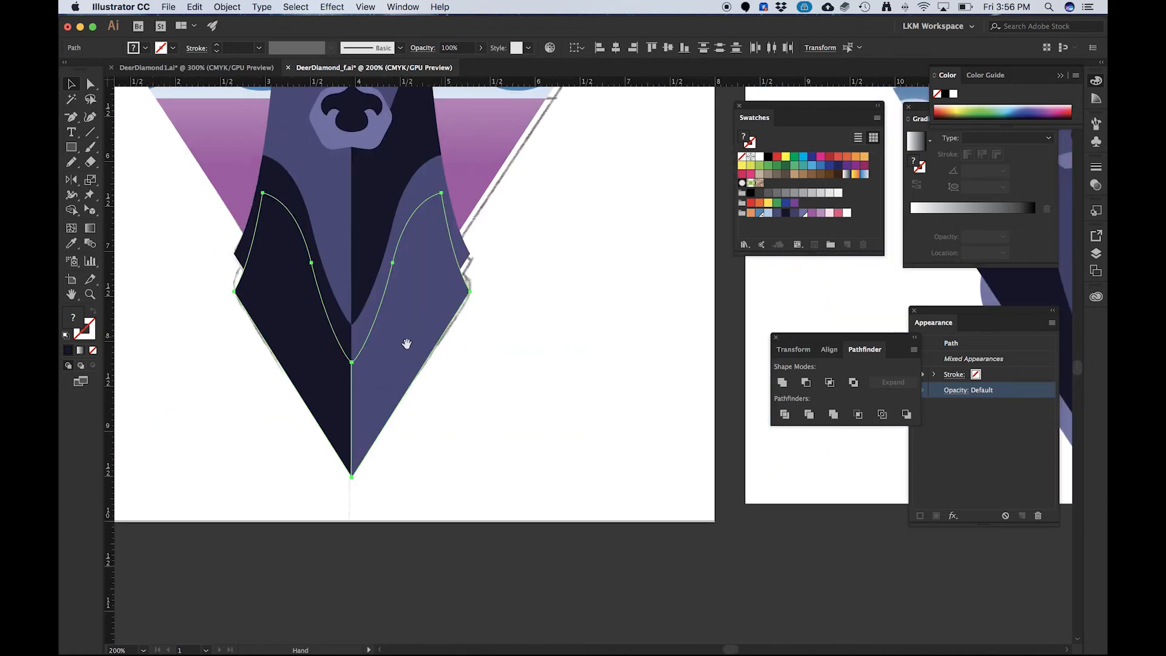
click(262, 405)
click(402, 386)
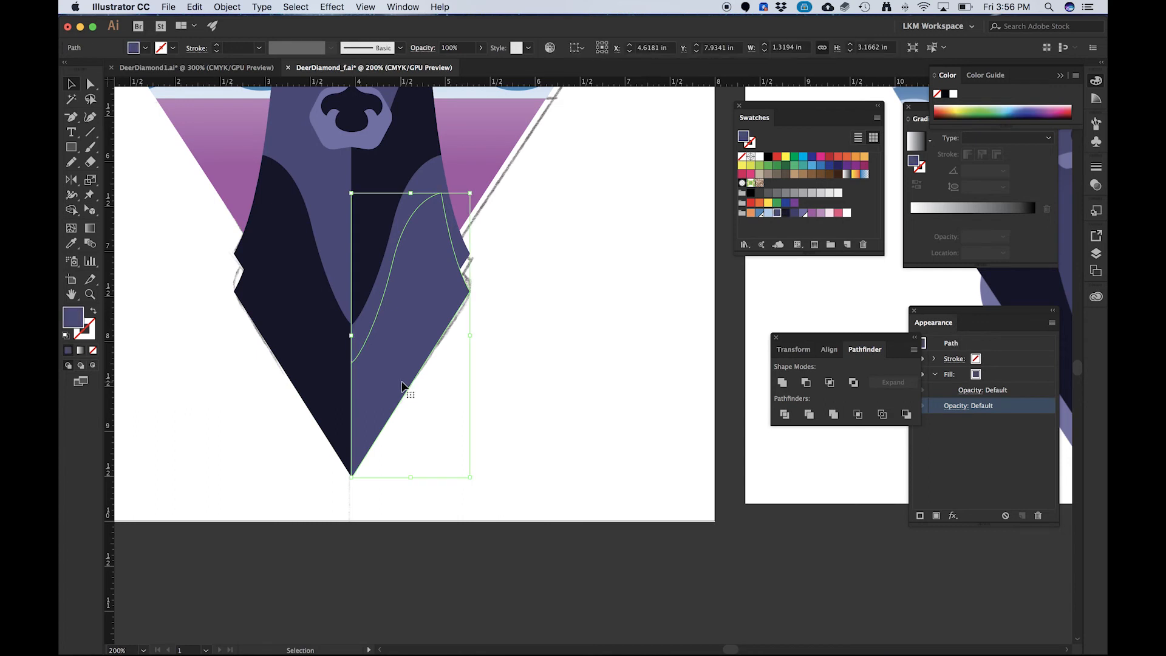
key(i)
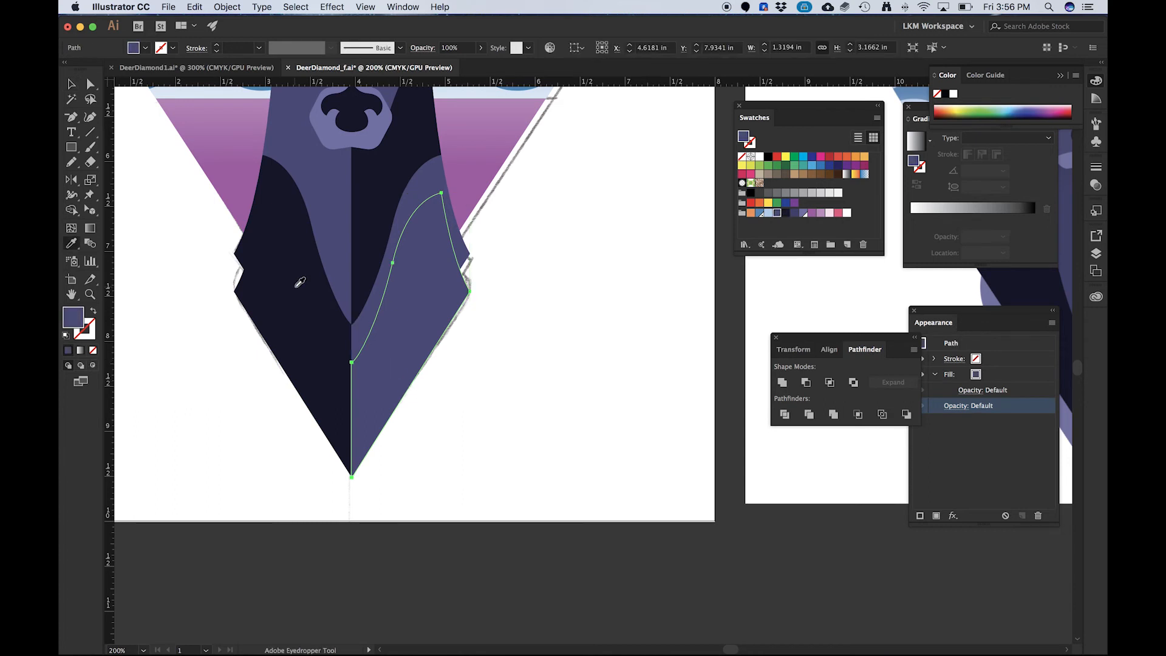
click(302, 245)
key(v)
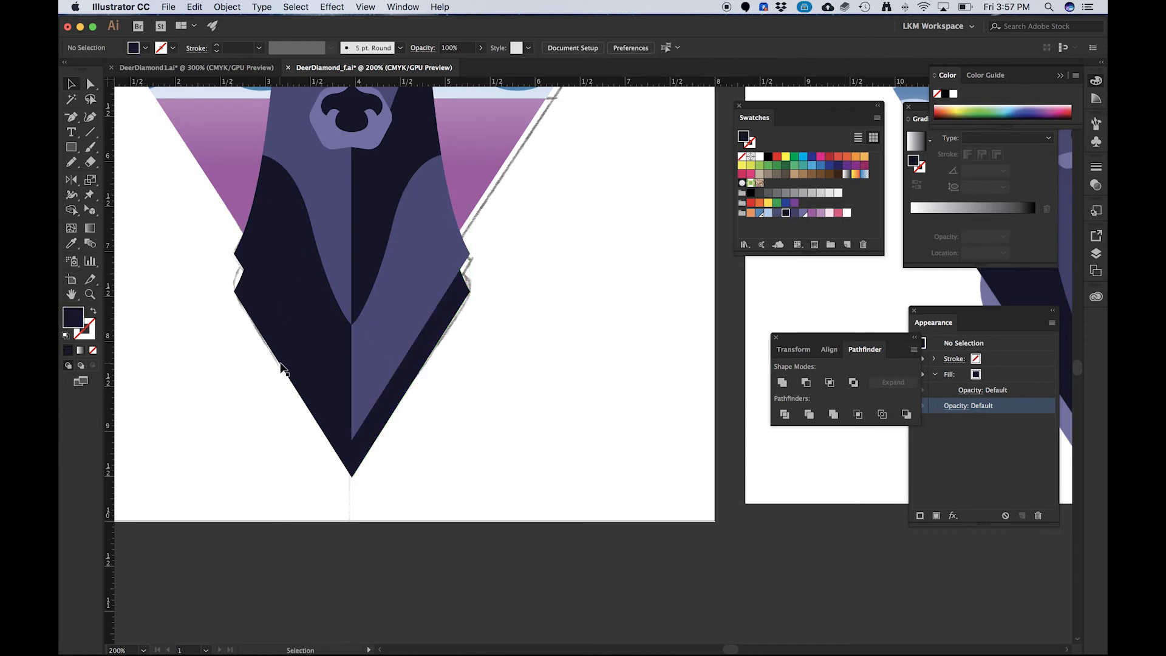
- Fill the left chest copy with the medium purple sampled from the right chest shape
click(281, 365)
key(i)
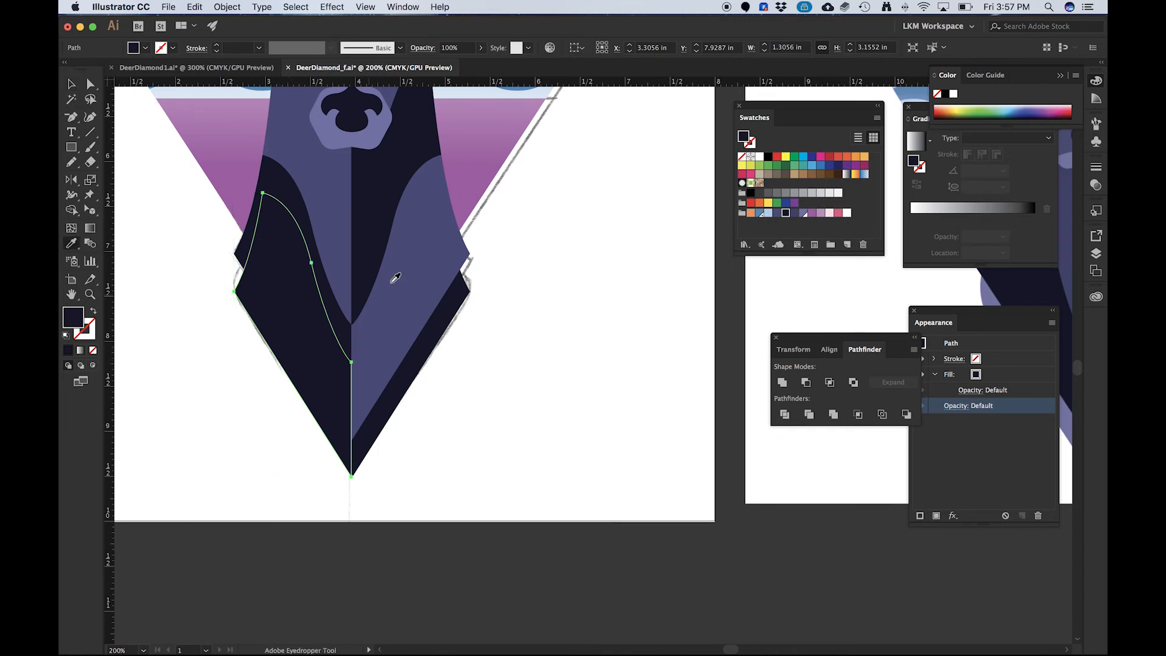
click(430, 239)
key(v)
click(560, 413)
- Round the outer side corners of both chest copies together to match the reference's curved trim
scroll(346, 301, down, 1)
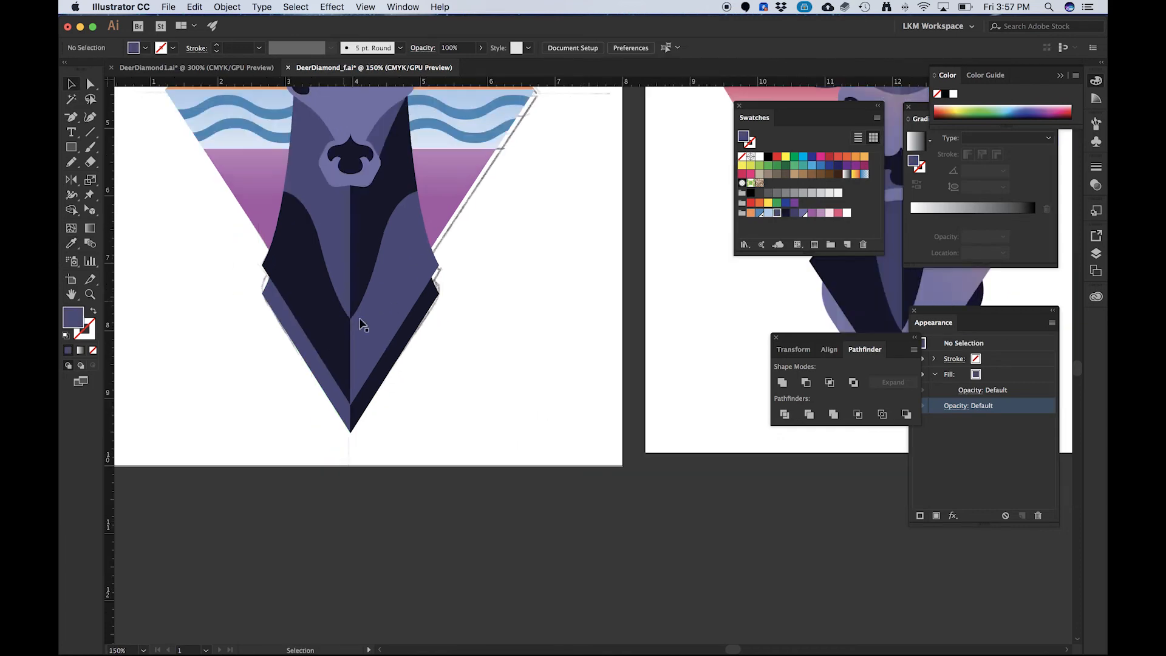
scroll(517, 328, down, 2)
scroll(695, 347, up, 2)
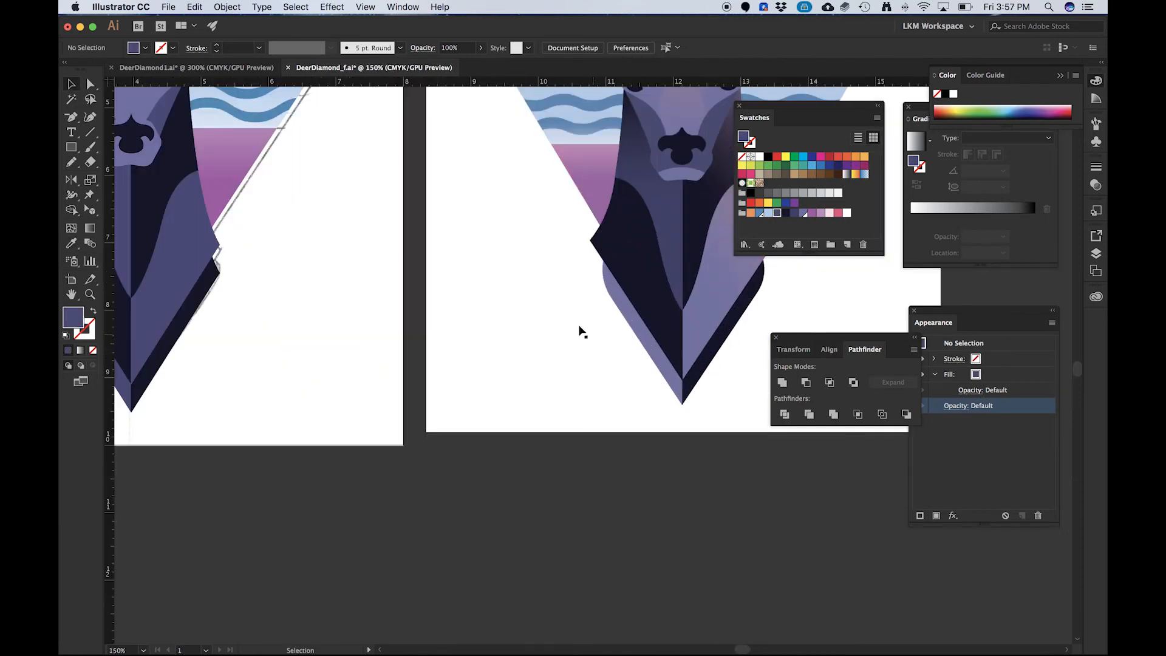
drag(263, 264, 543, 289)
scroll(341, 322, up, 2)
key(a)
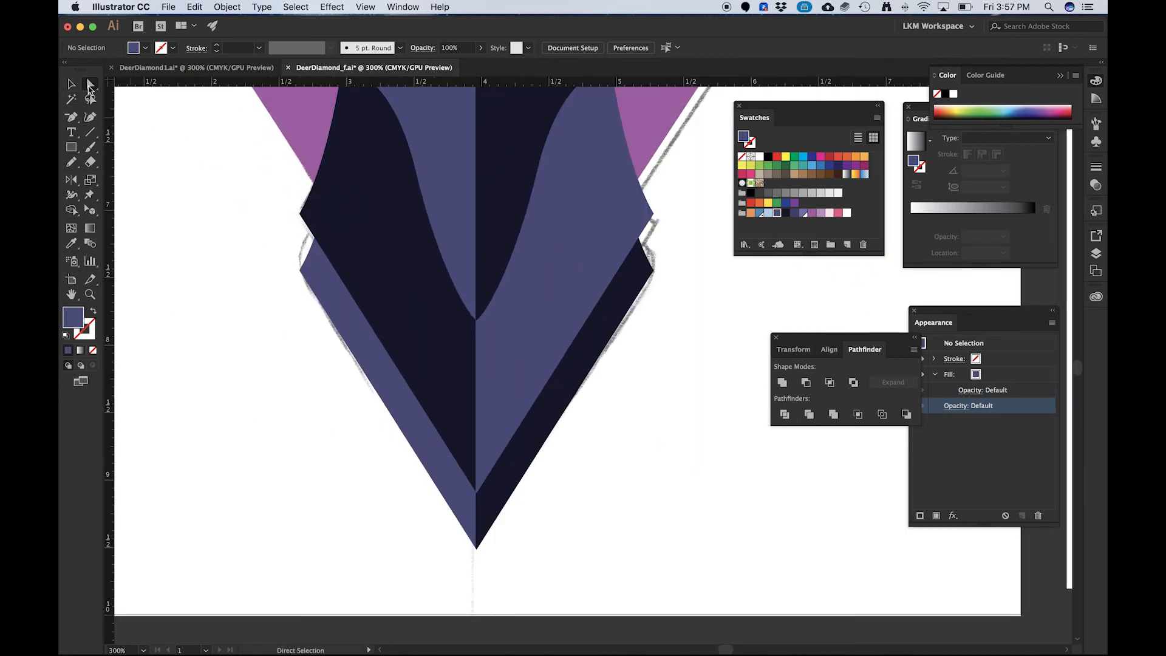
click(300, 271)
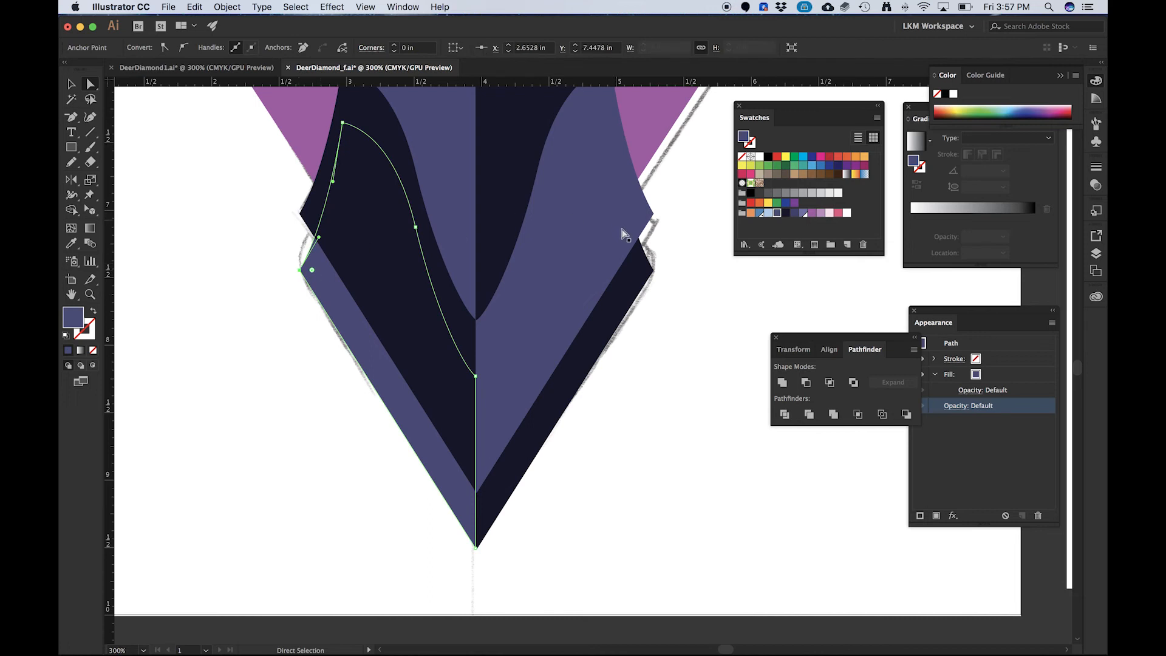
shift+click(654, 271)
shift+click(652, 274)
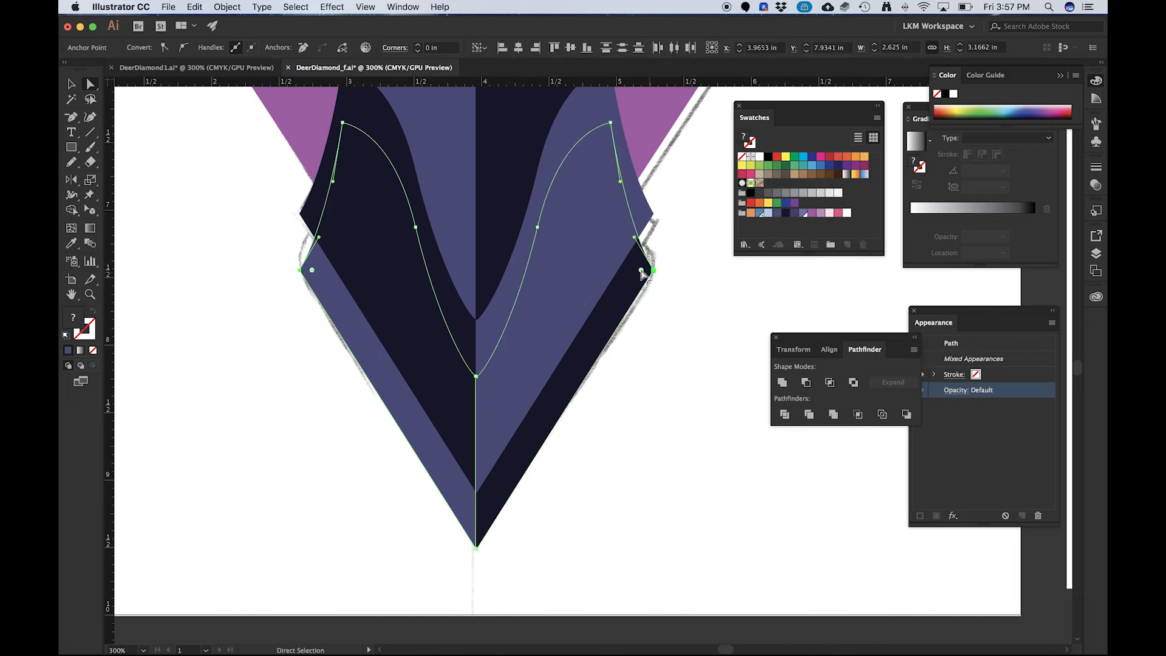
drag(641, 269, 576, 271)
key(v)
click(654, 354)
- Review the deer's head, neck and chest shapes as a whole
key(super+minus)
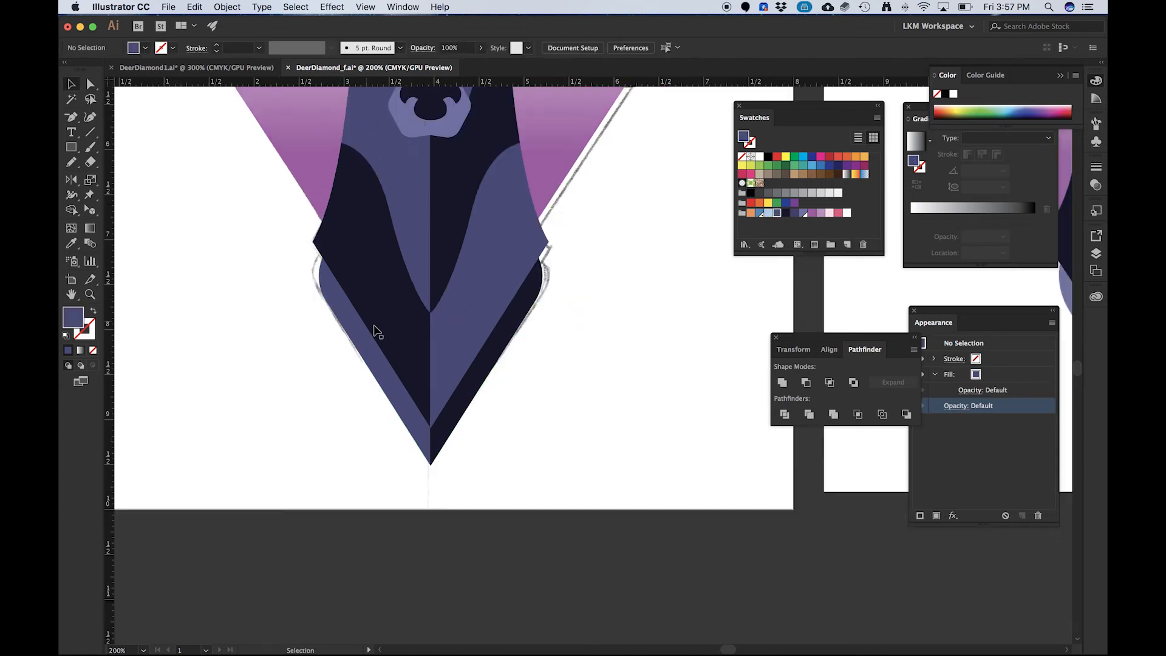
key(super+minus)
key(super+minus)
key(super+equal)
drag(393, 210, 384, 304)
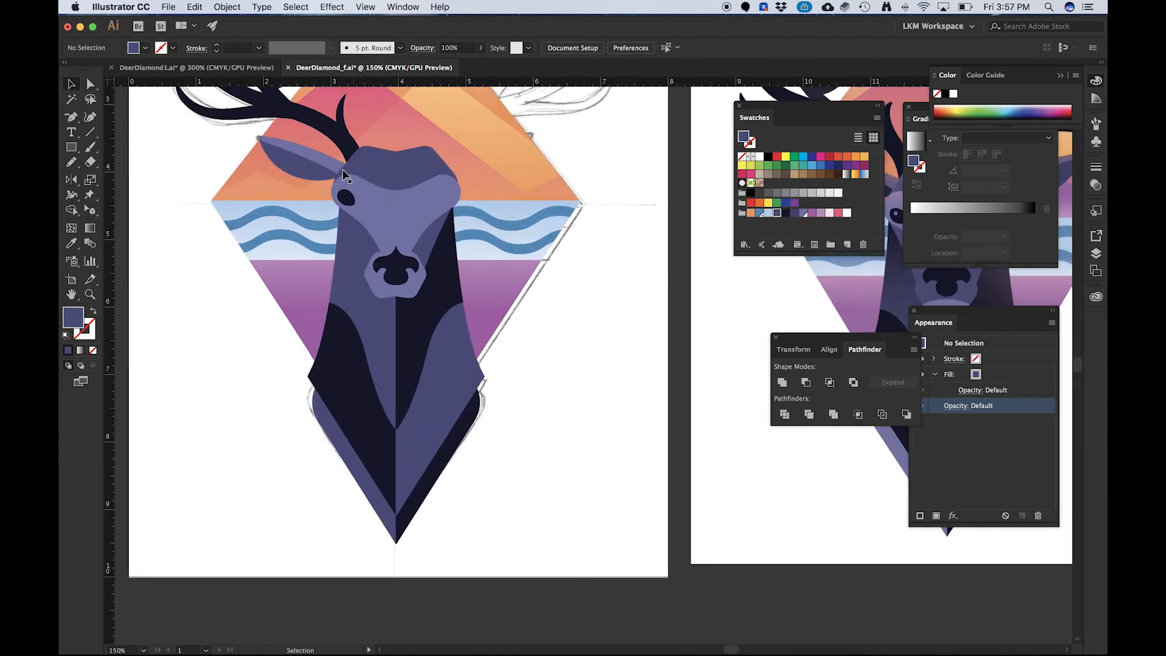
key(super+equal)
key(super+equal)
key(super+minus)
key(super+minus)
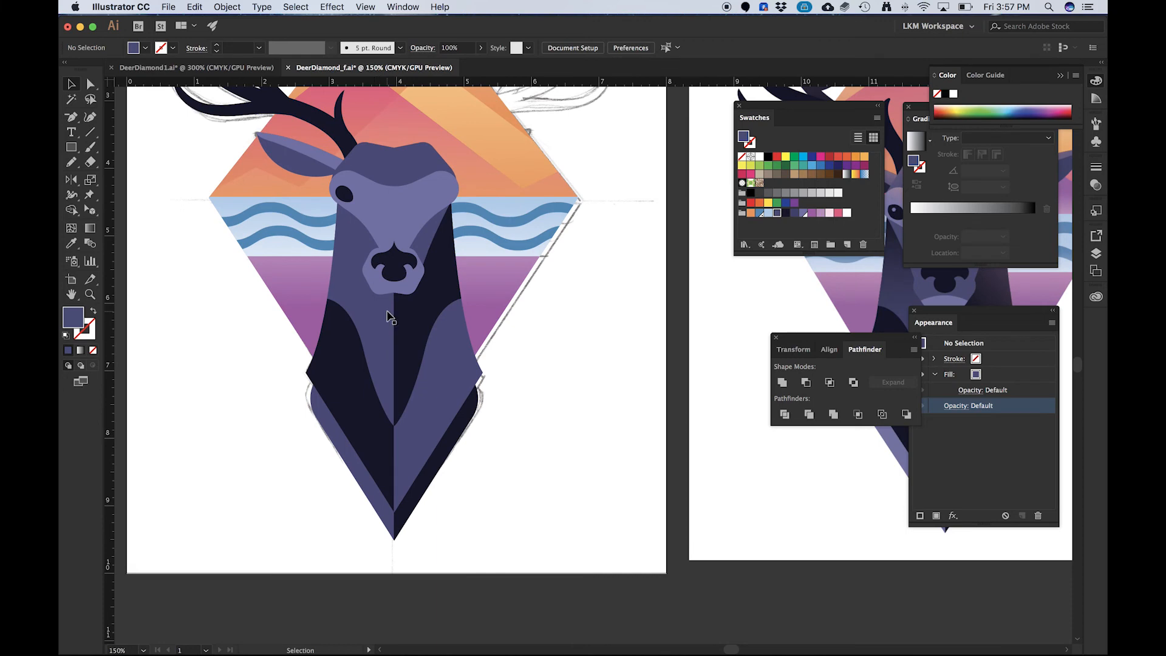
- Try moving the left neck shape off the deer to expose the silhouette underneath, and undo the move
click(373, 322)
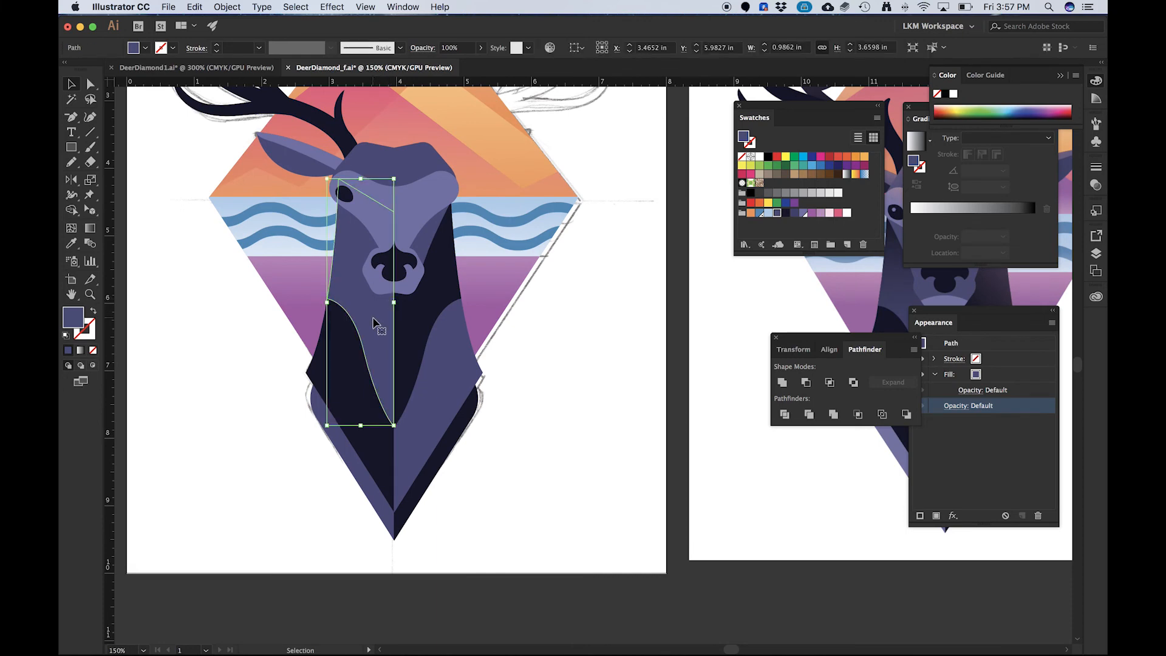
drag(374, 322, 253, 268)
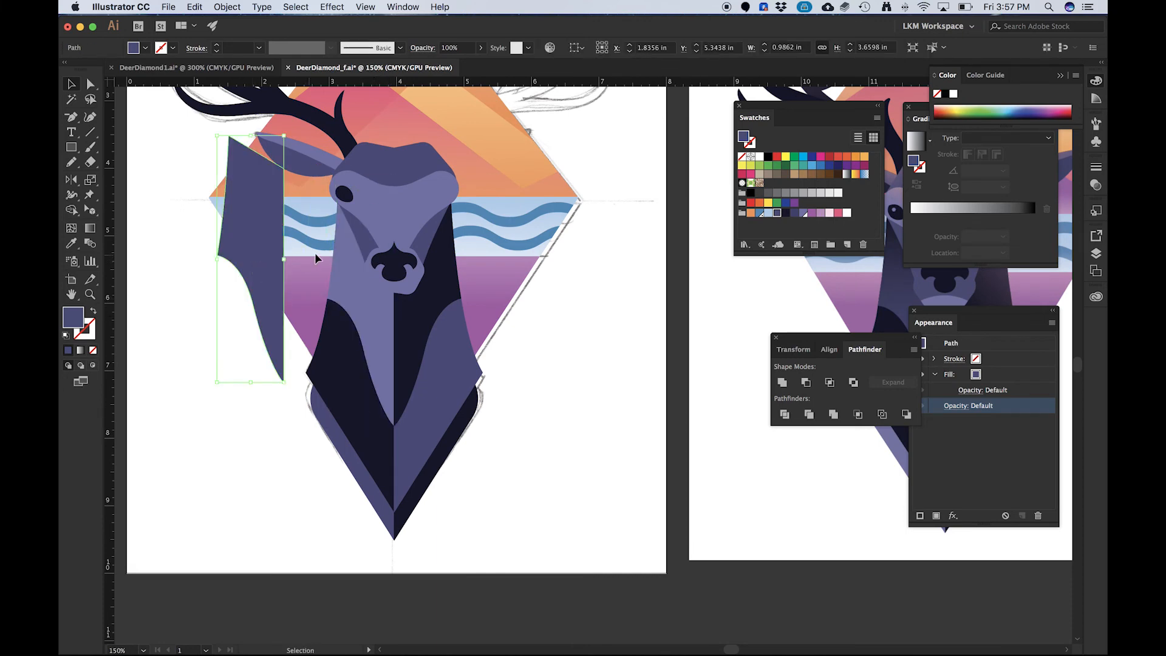
key(a)
key(v)
key(super+z)
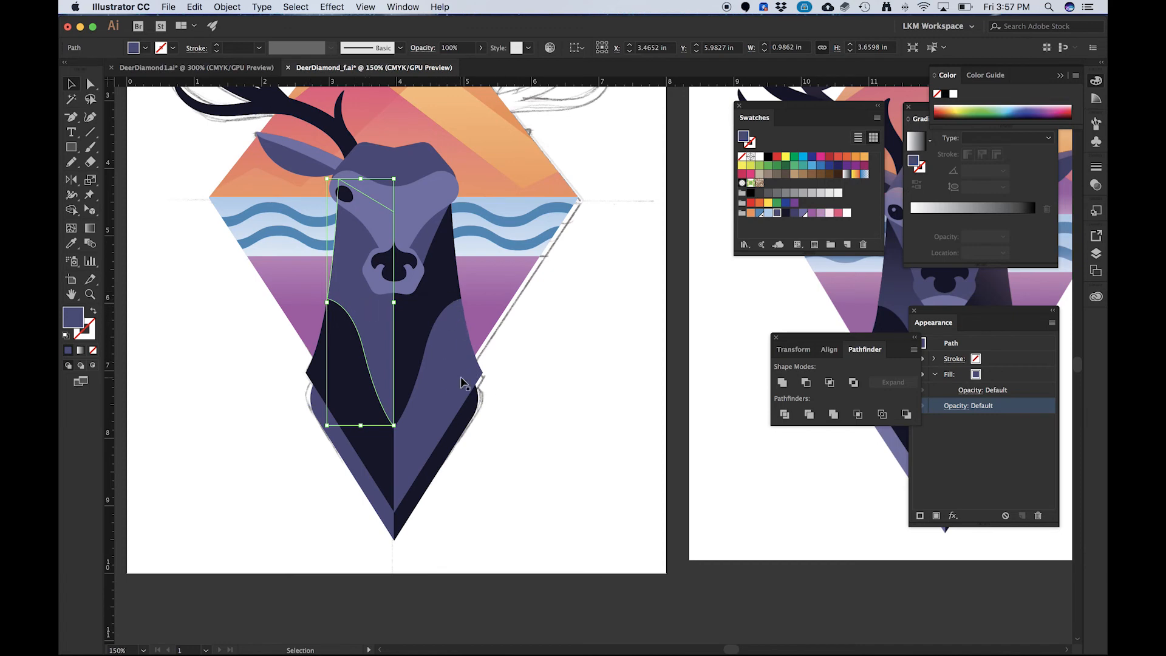
- Fill the full neck silhouette behind the shapes with the medium purple sampled from the right chest shape
click(447, 398)
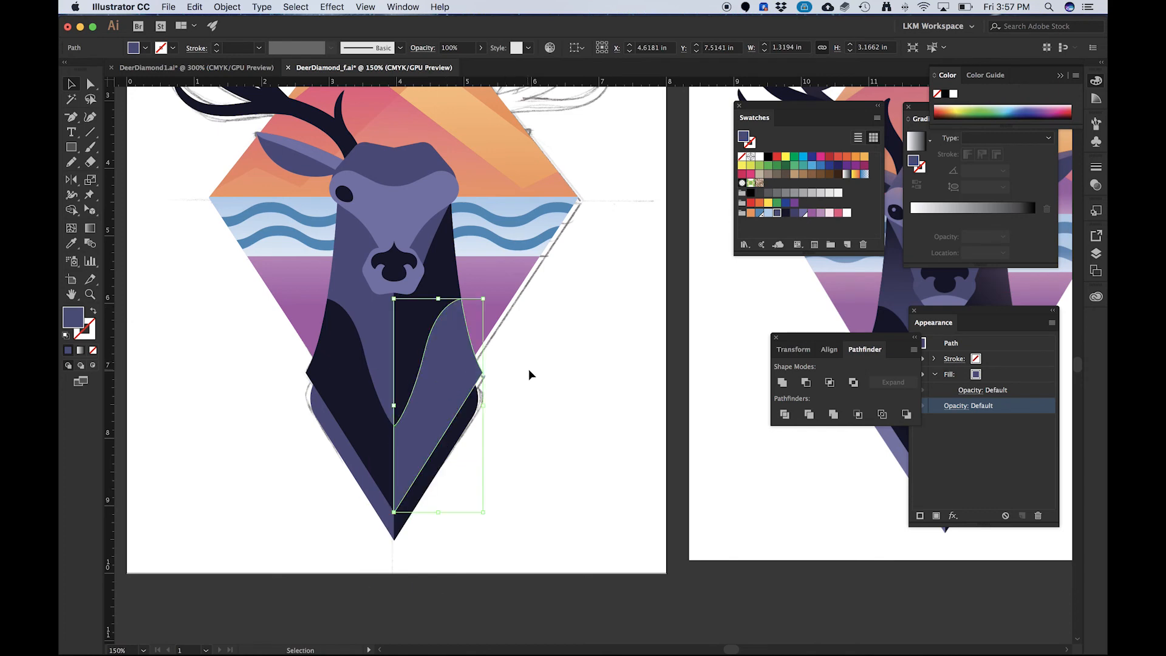
click(499, 381)
click(480, 369)
key(i)
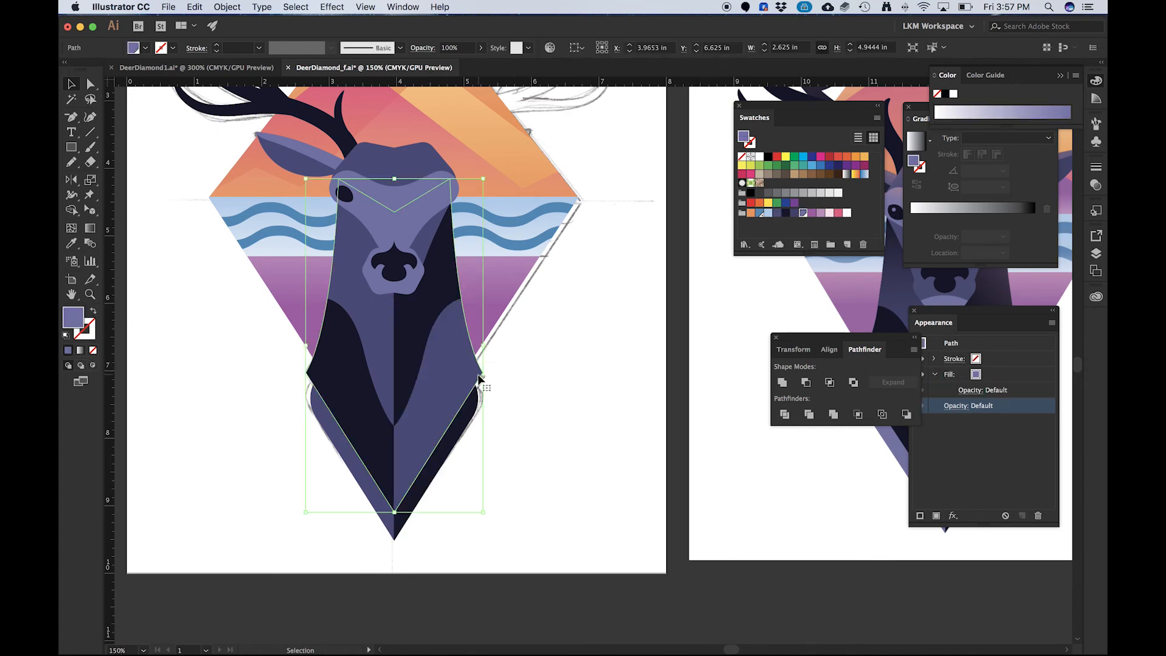
click(457, 348)
key(v)
click(542, 409)
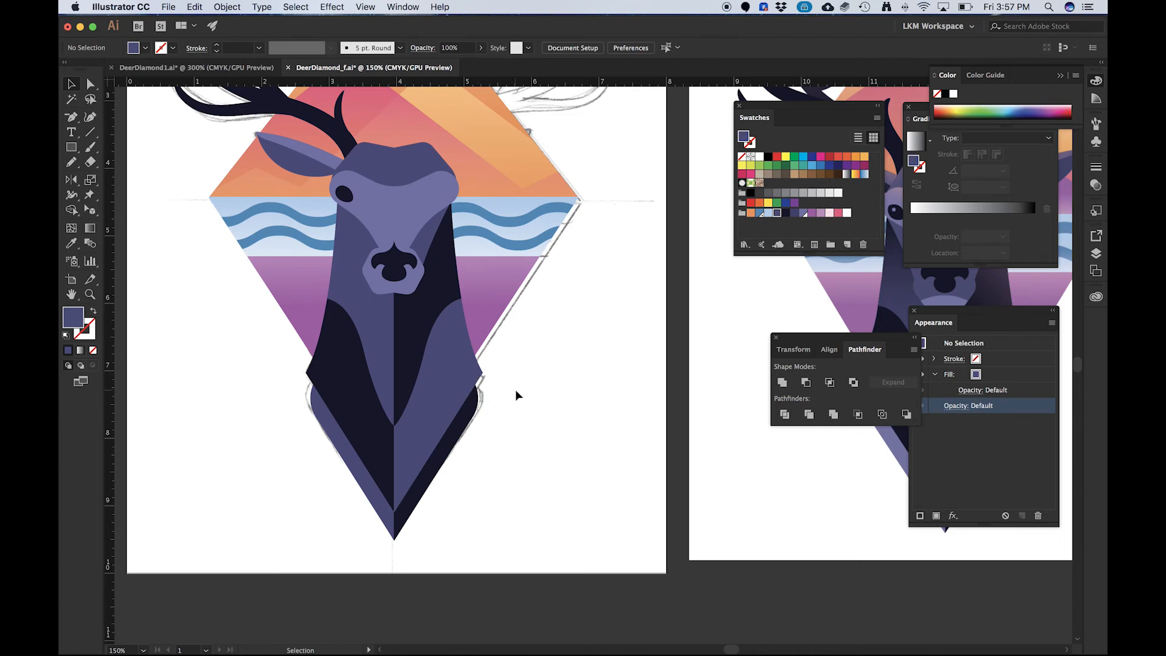
- Try to resample the fill of the full neck silhouette from the purple of the deer's face
click(480, 369)
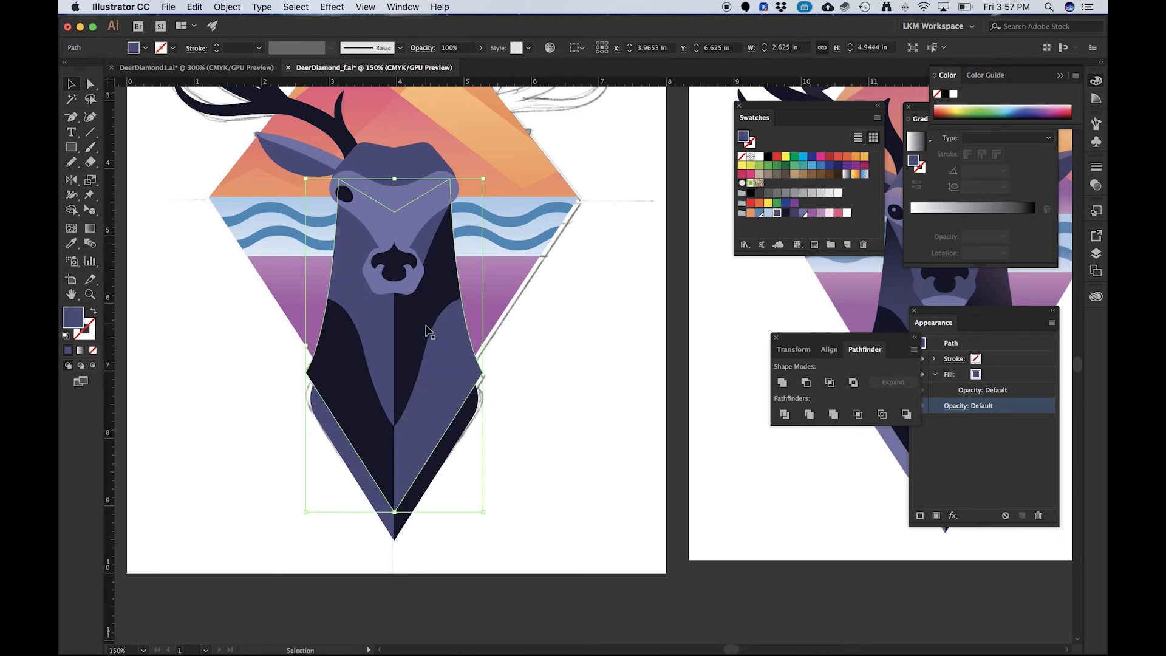
key(i)
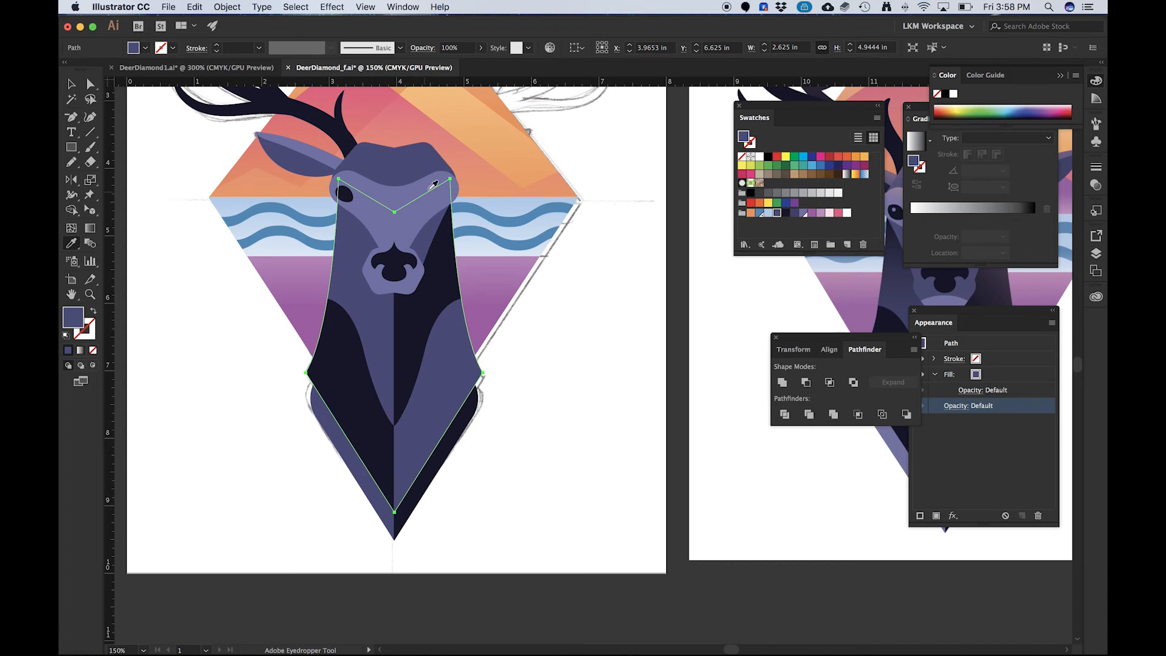
click(433, 183)
key(v)
click(592, 380)
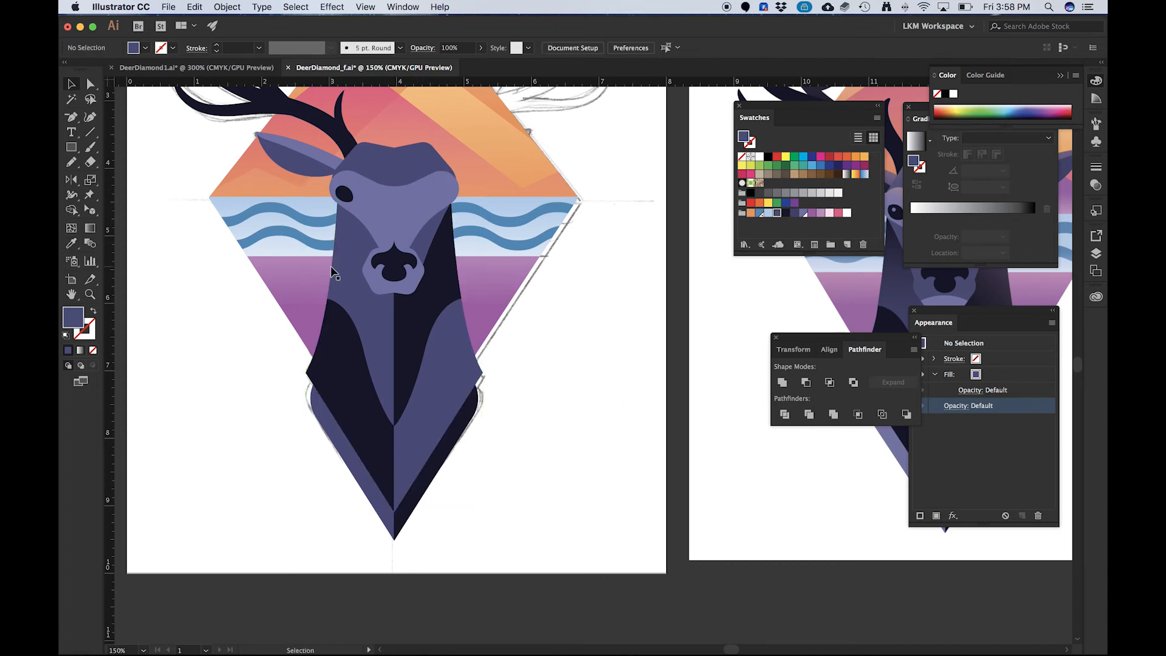
- Fill the left neck shape with a linear gradient of navy C=85 M=81 Y=52 K=68 fading to 0% opacity
click(344, 255)
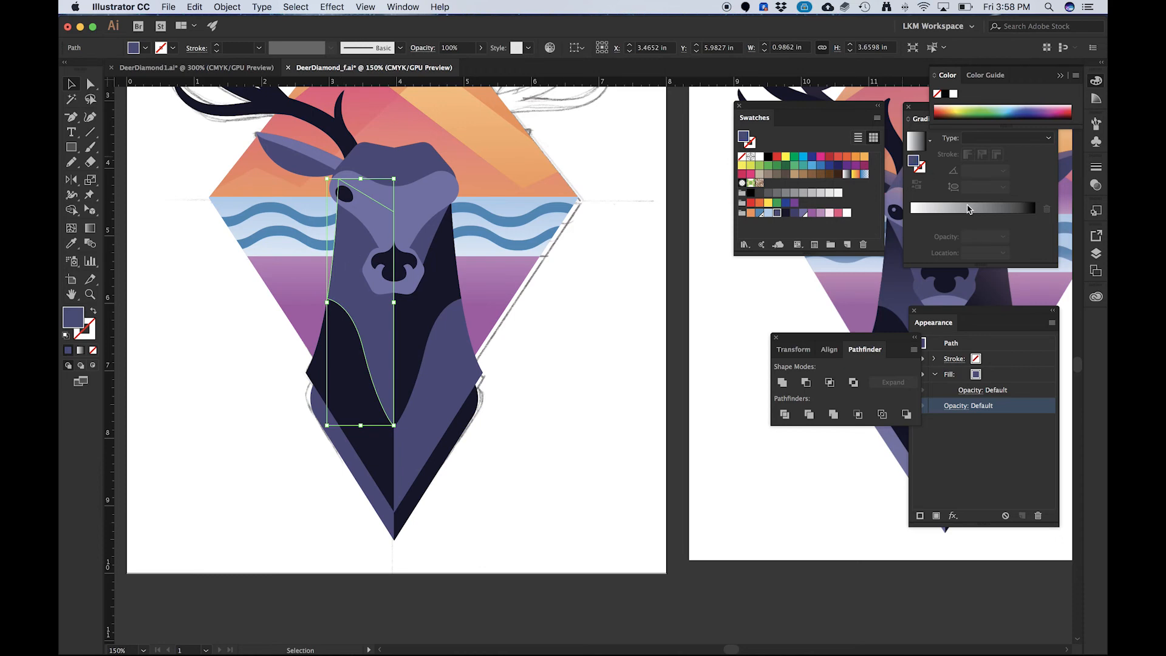
click(969, 209)
drag(791, 288, 337, 340)
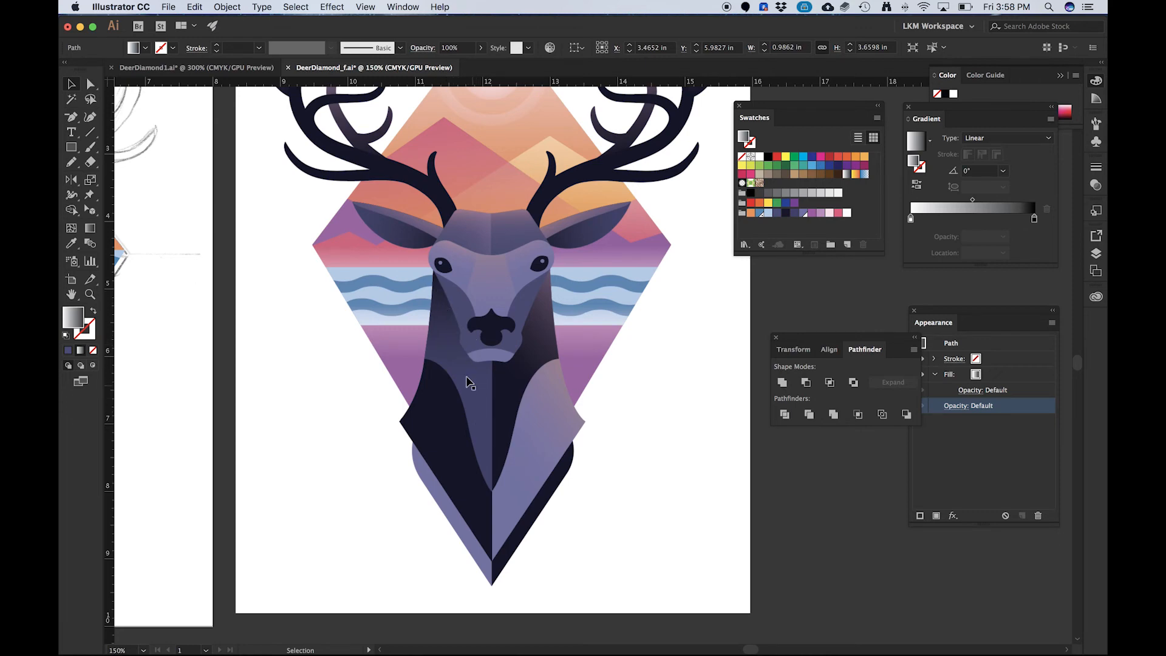
drag(133, 331, 571, 308)
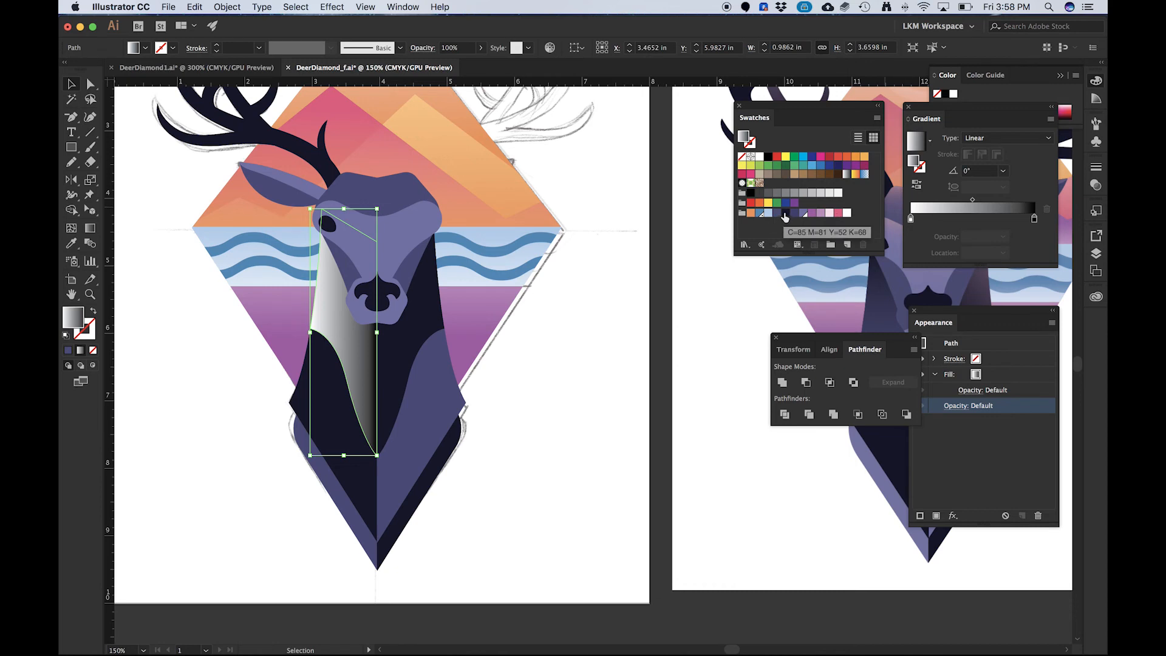
drag(785, 217, 911, 220)
drag(788, 217, 1036, 222)
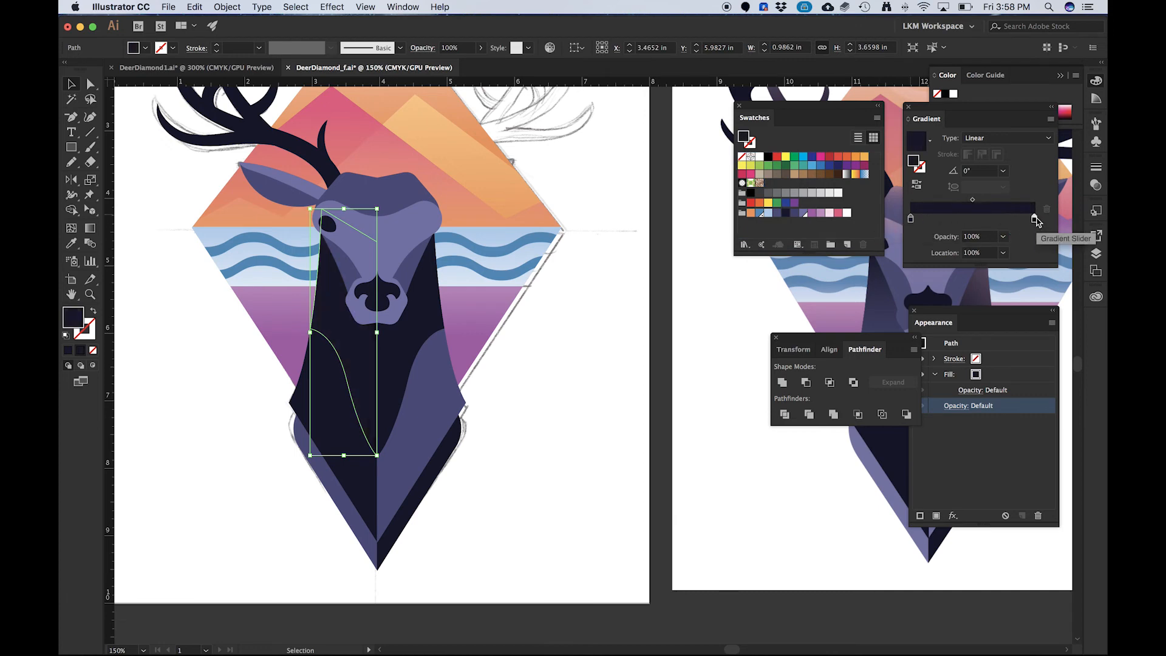
click(1003, 236)
click(1015, 265)
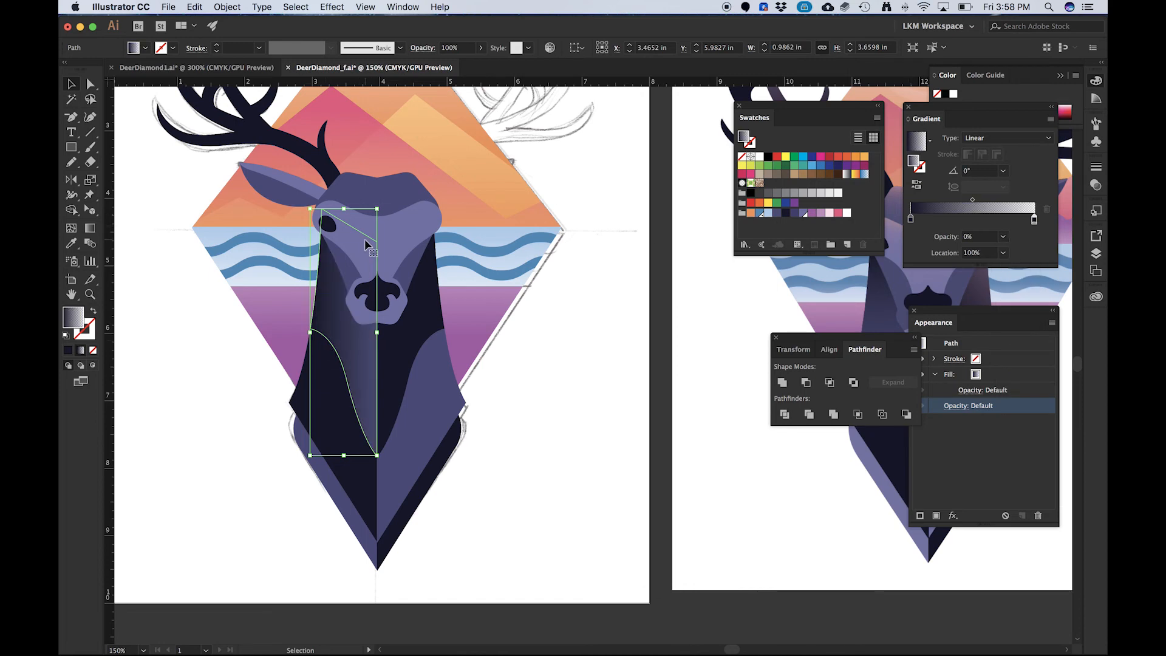
- Redirect the left neck shape's gradient to run almost straight down from the face at about -87.2°
key(g)
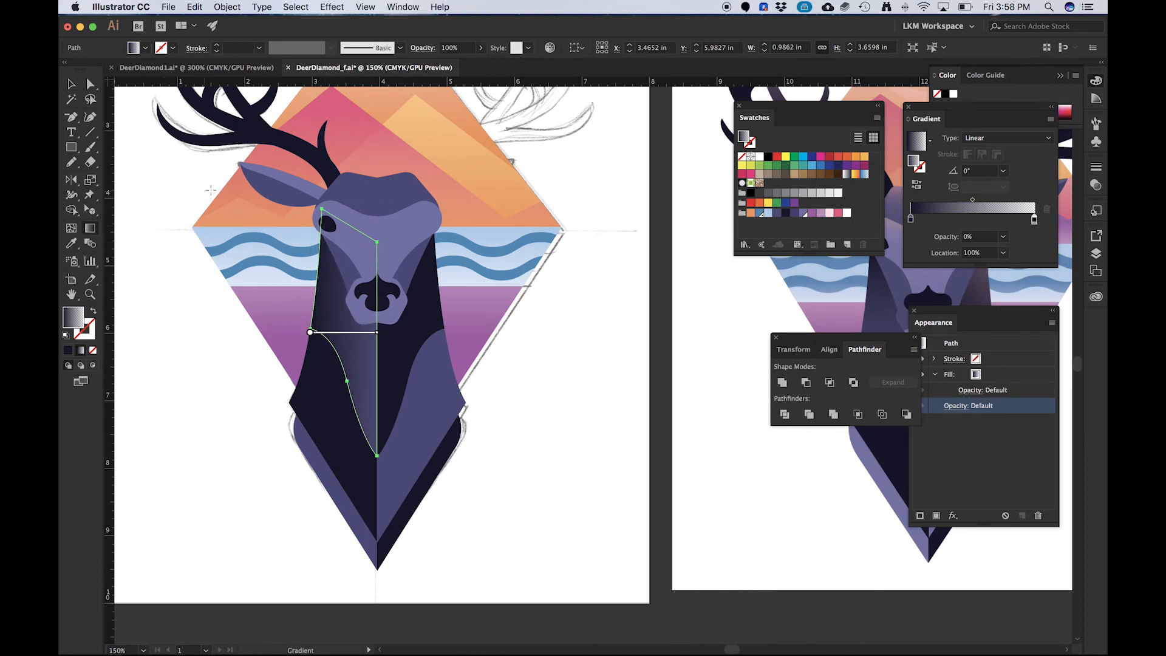
drag(330, 211, 360, 376)
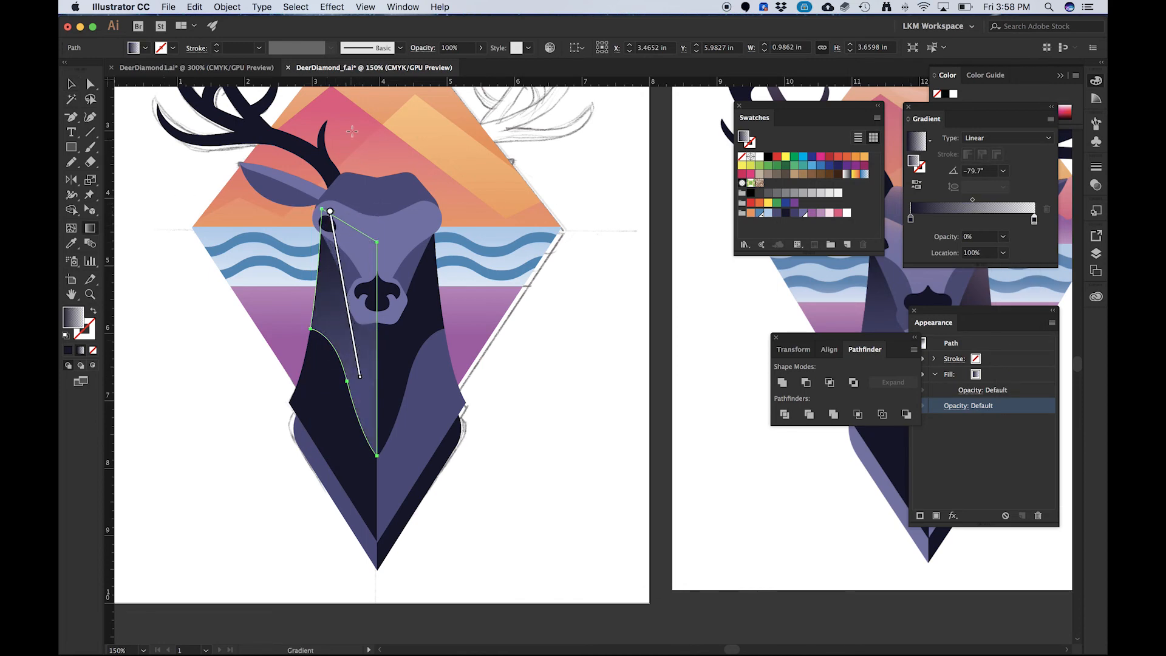
drag(352, 131, 363, 387)
drag(374, 145, 372, 409)
drag(367, 181, 376, 371)
key(v)
click(249, 373)
key(super+minus)
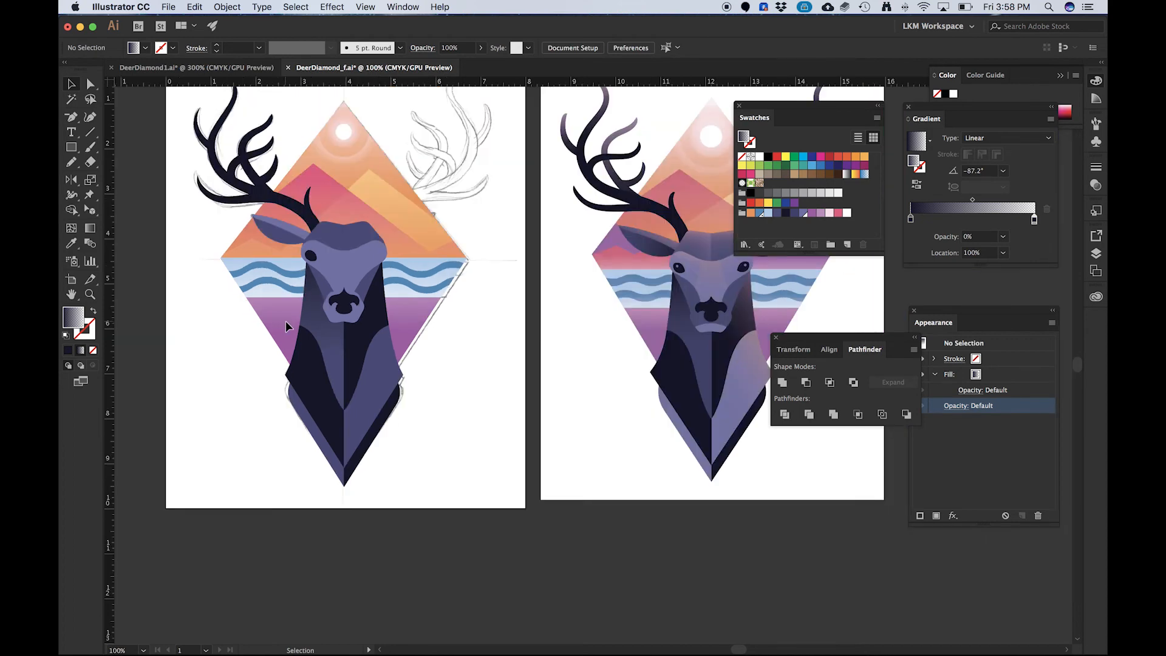
- Try moving the right chest shape off the deer to expose the shapes underneath, and undo the move
click(372, 399)
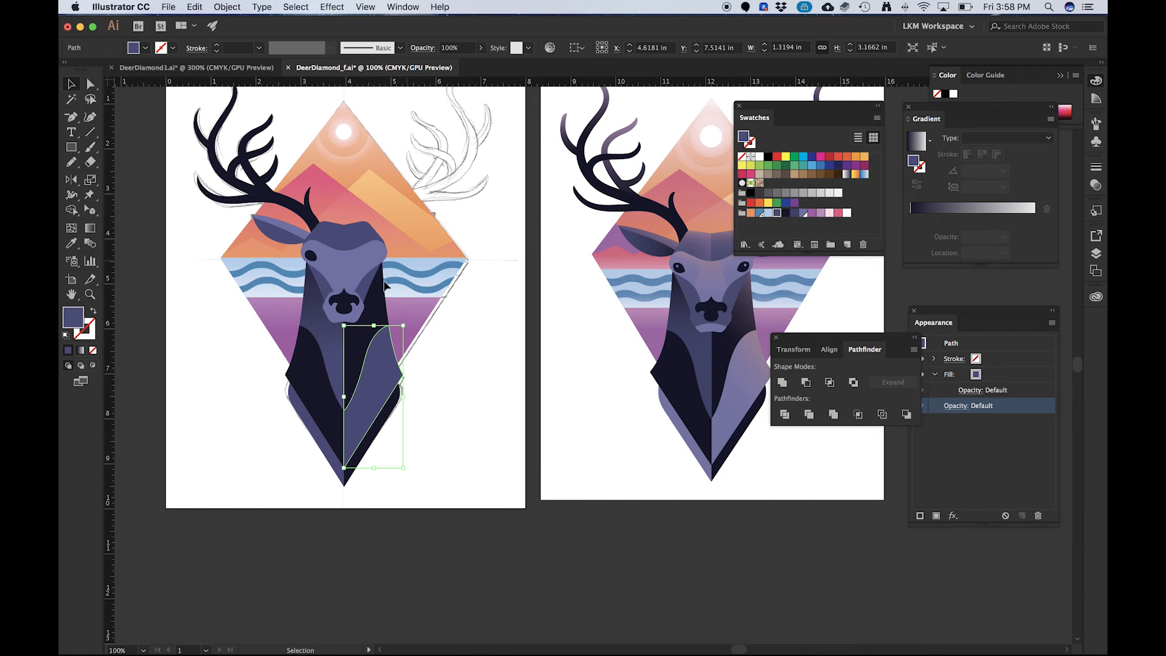
drag(378, 377, 494, 381)
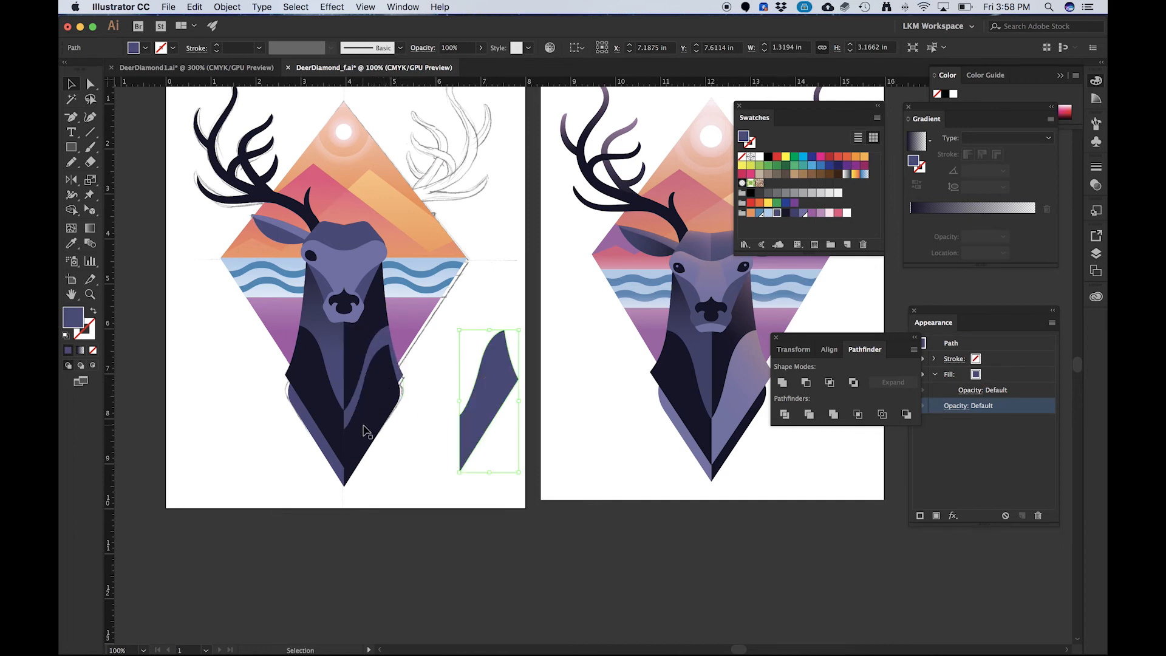
key(super+z)
- Examine the outlines of the two lower chest trim shapes and their stacking position within the Neck layer
click(396, 460)
drag(351, 505, 328, 477)
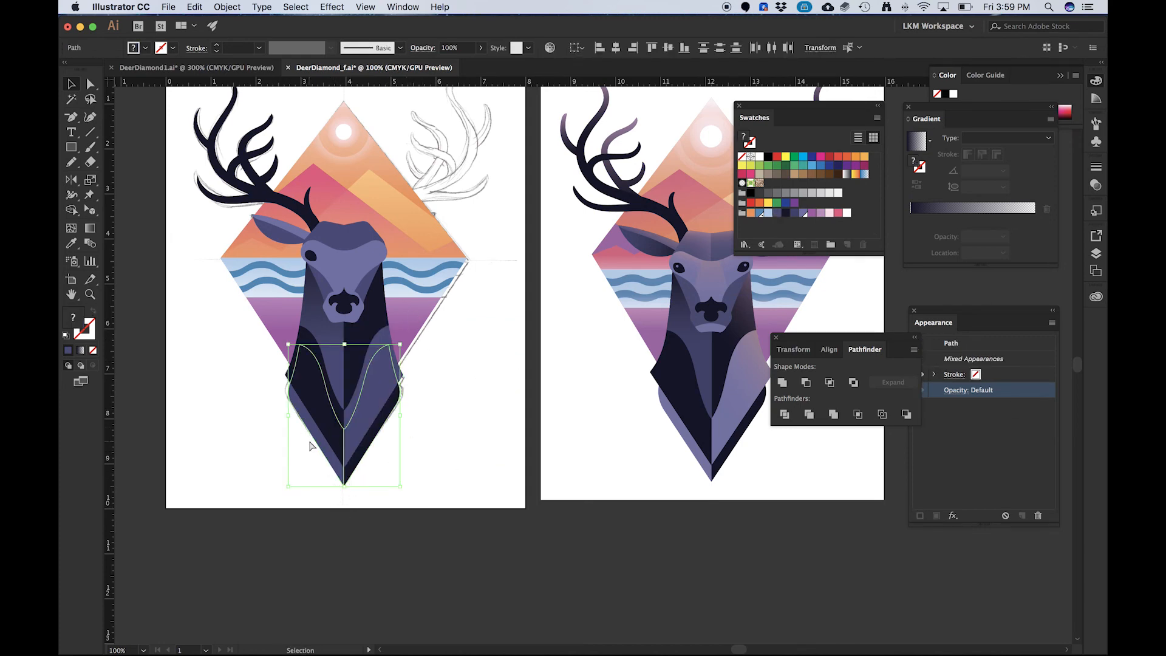
key(super)
click(453, 472)
drag(386, 503, 326, 479)
scroll(330, 491, up, 3)
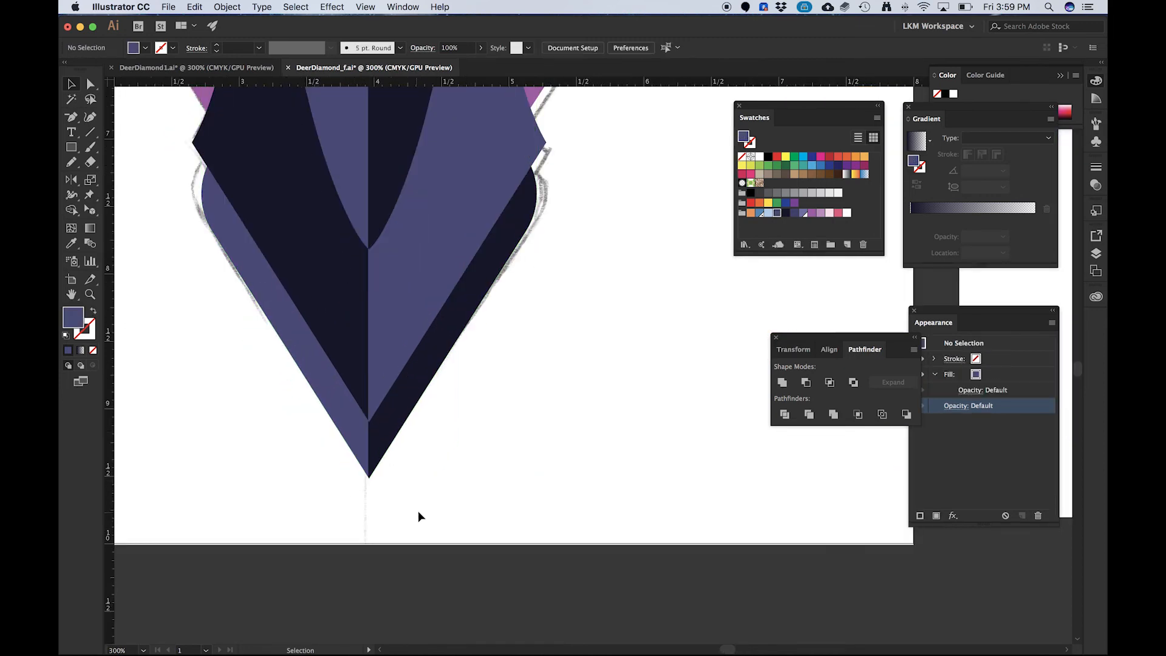
drag(418, 512, 305, 446)
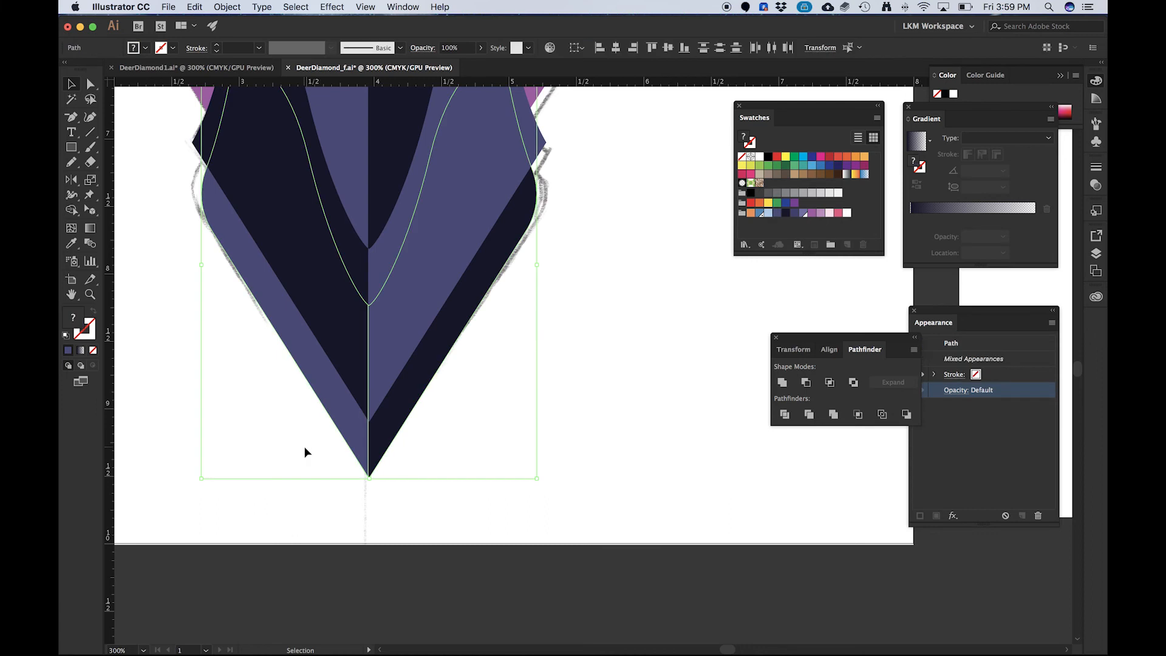
key(super)
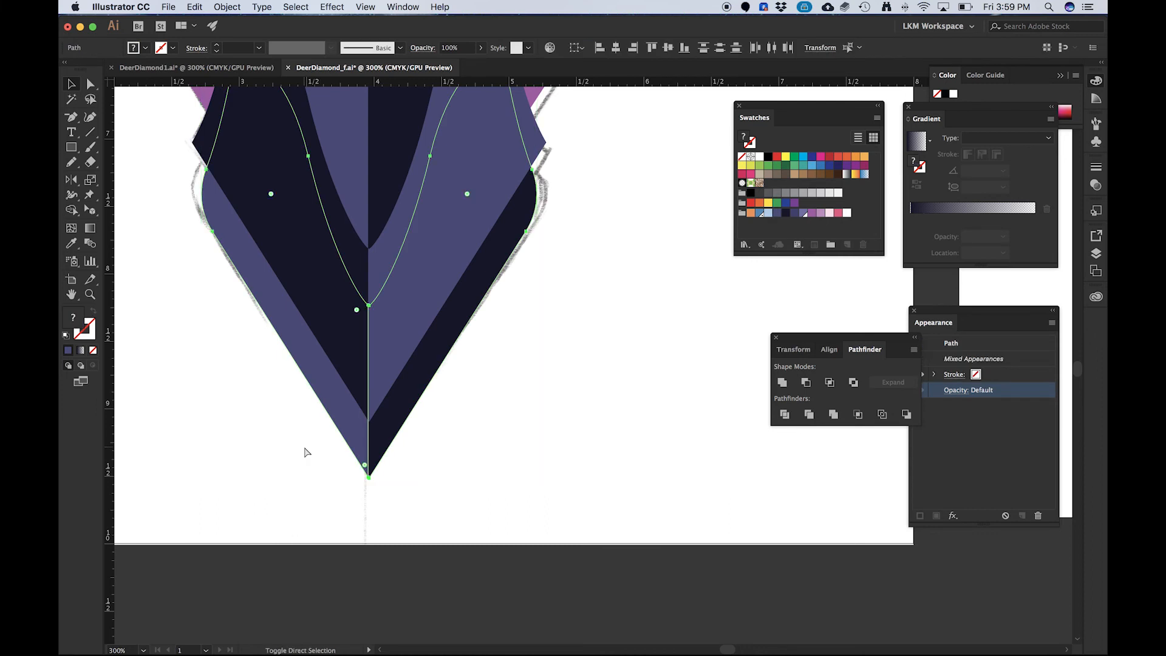
click(1097, 254)
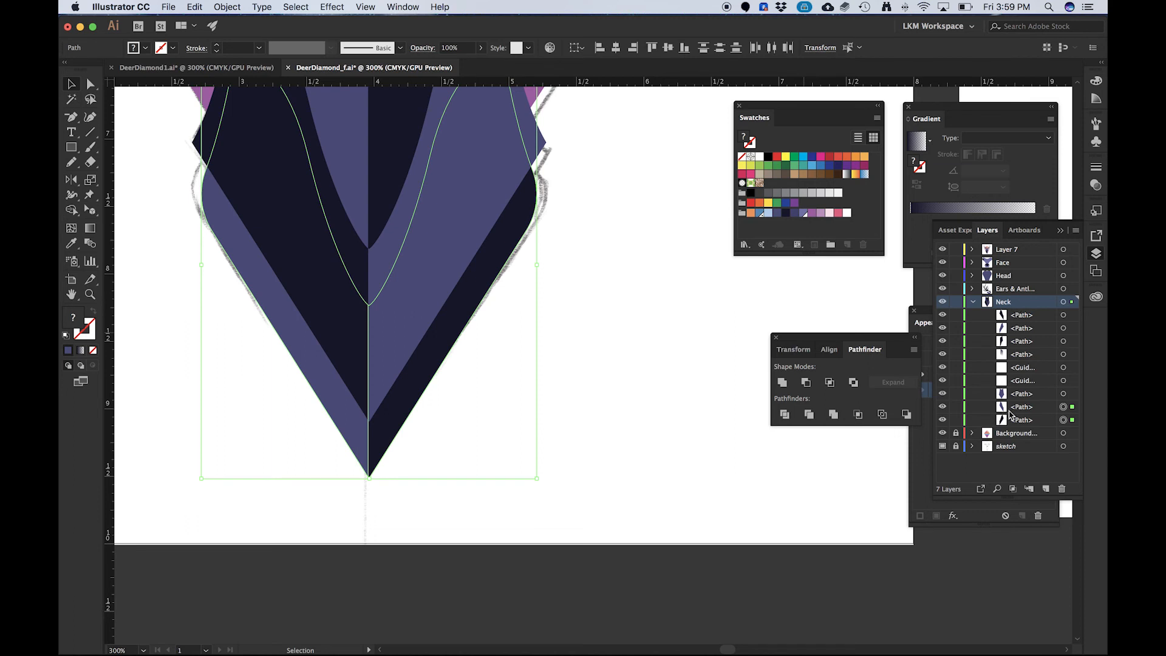
click(477, 424)
key(super+minus)
key(super+minus)
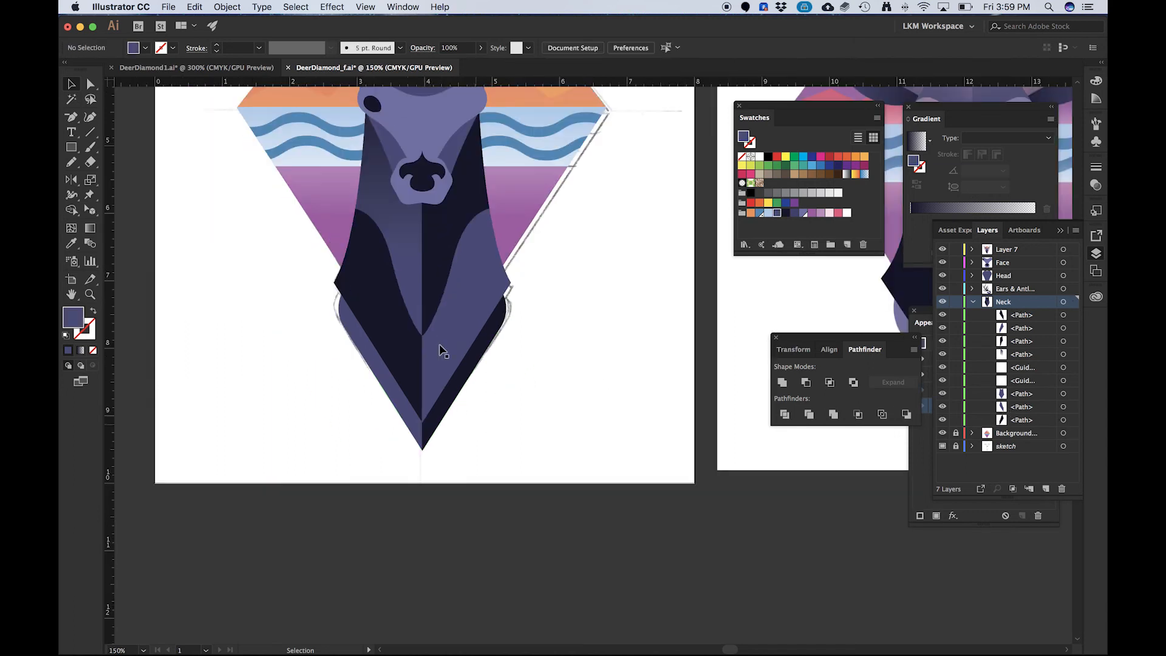
- Fill the right chest shape with a linear gradient of orange C=4 M=51 Y=76 K=0 fading to 0% opacity
click(462, 299)
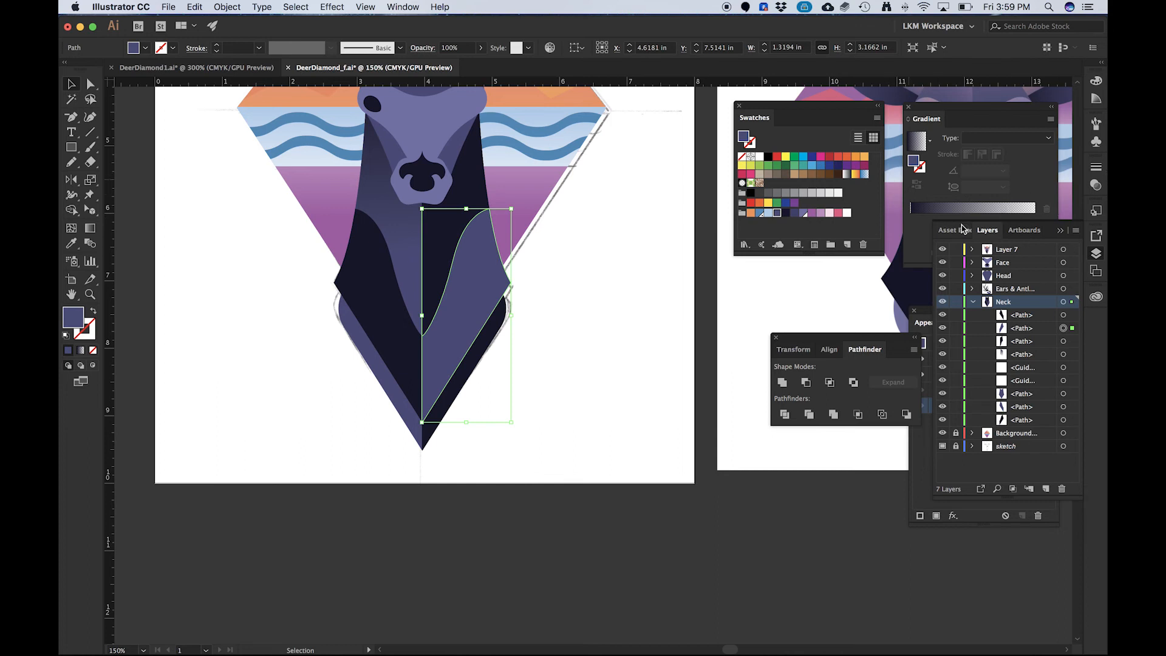
click(974, 209)
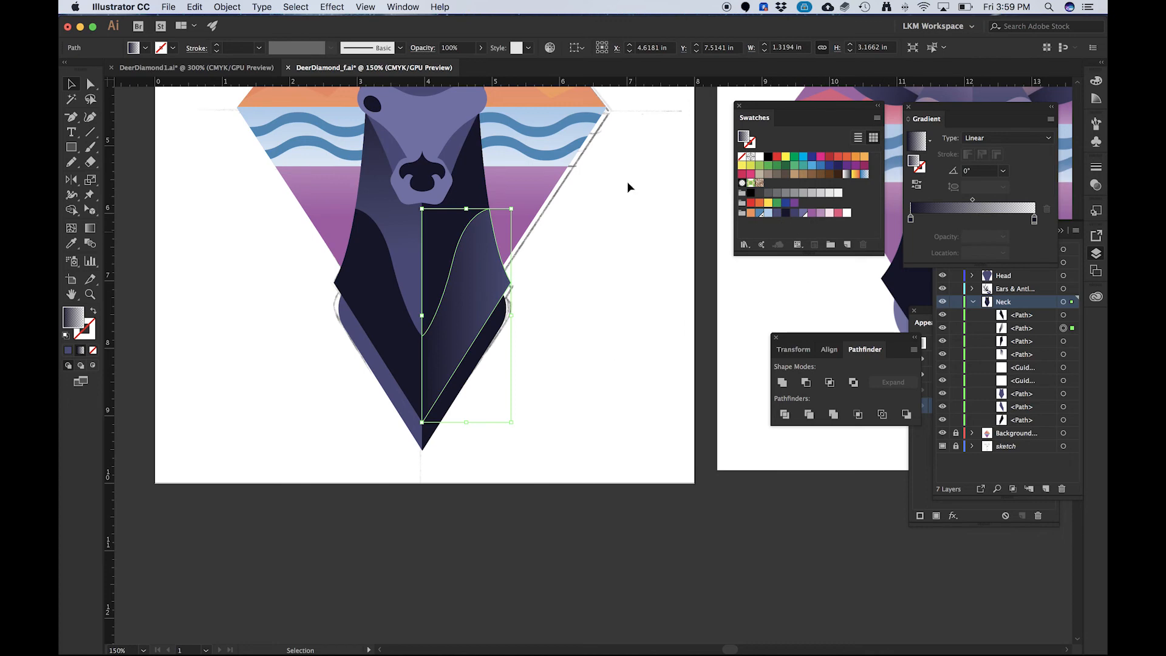
key(space)
drag(668, 222, 369, 213)
drag(652, 242, 430, 224)
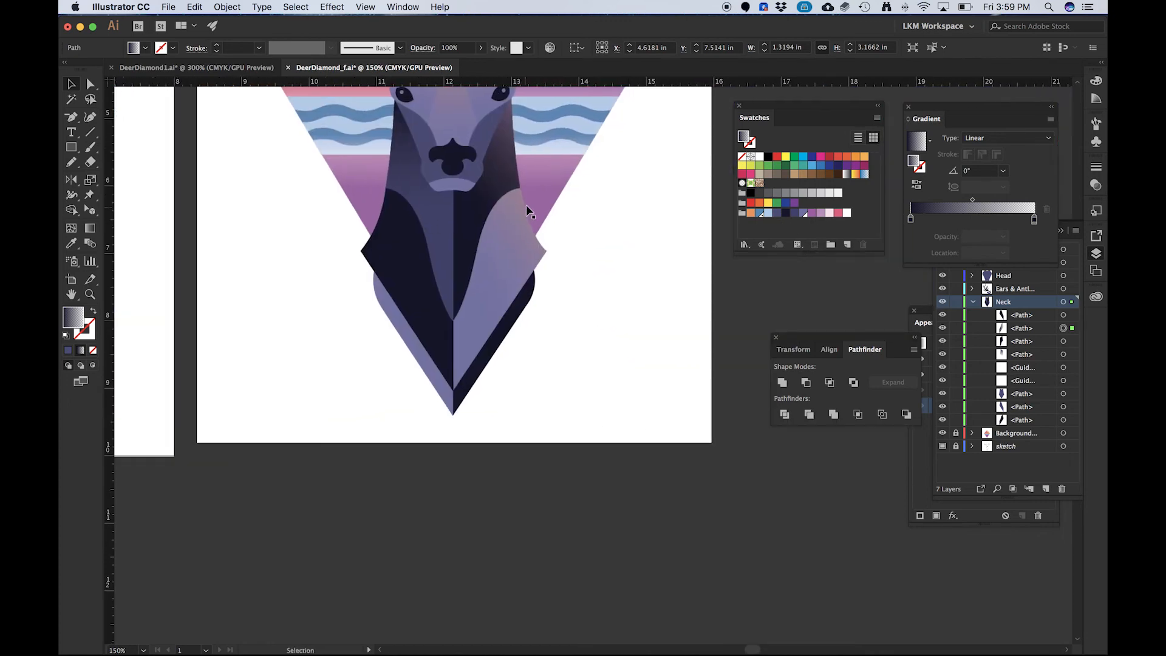
scroll(528, 188, up, 8)
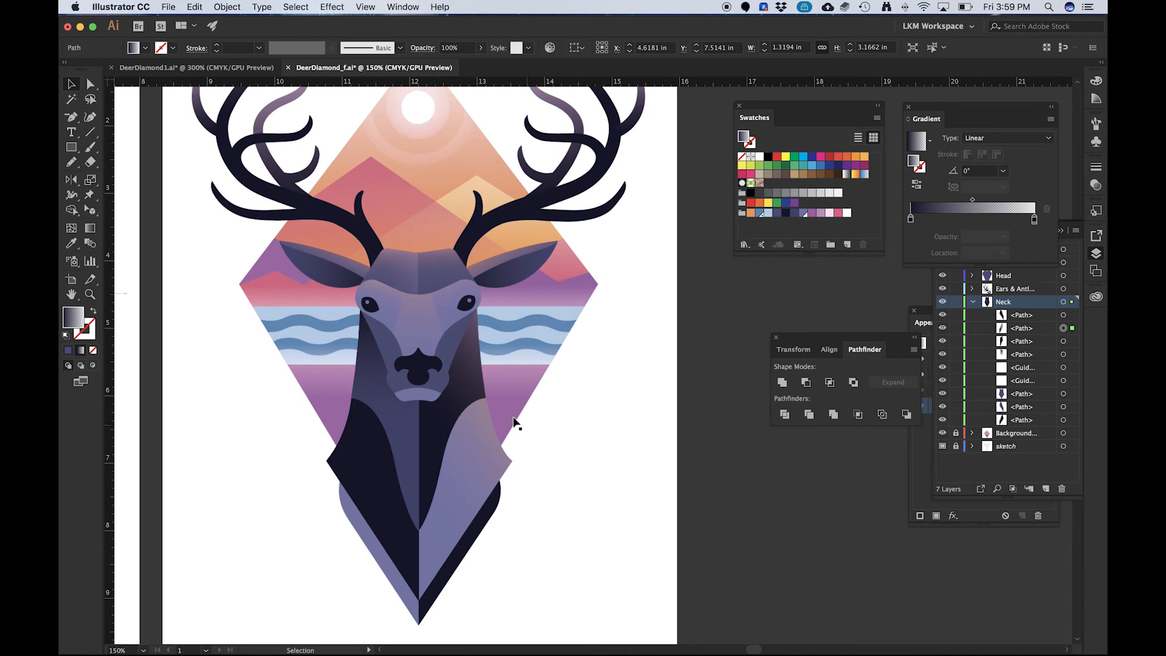
drag(307, 414, 839, 303)
drag(747, 307, 443, 339)
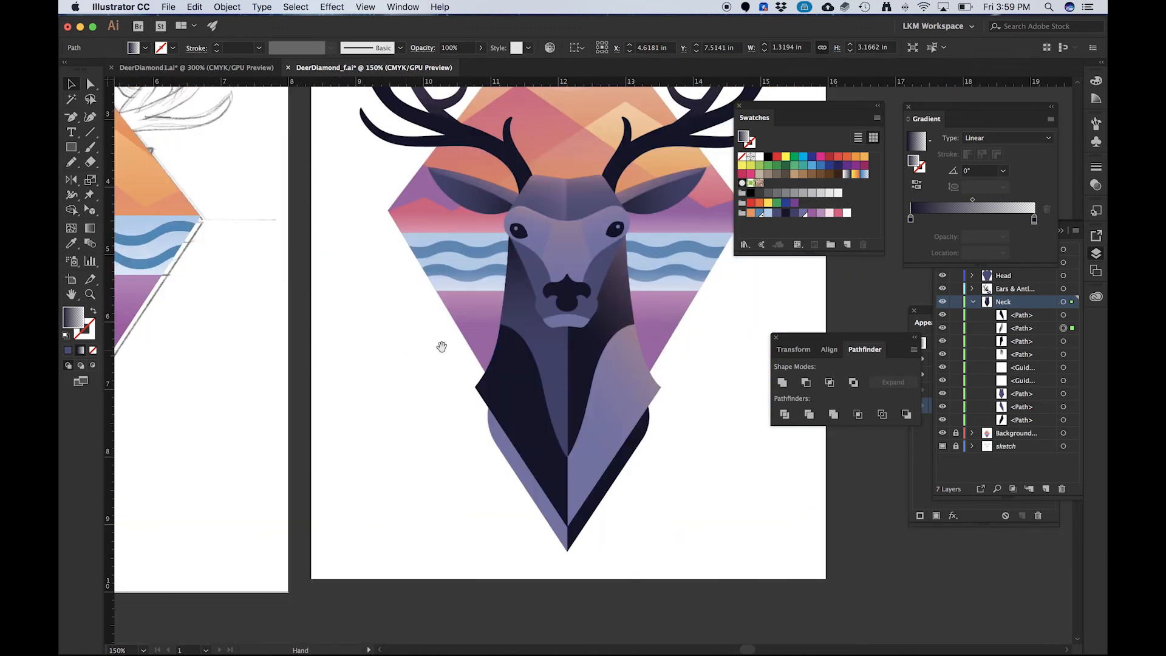
drag(335, 339, 709, 330)
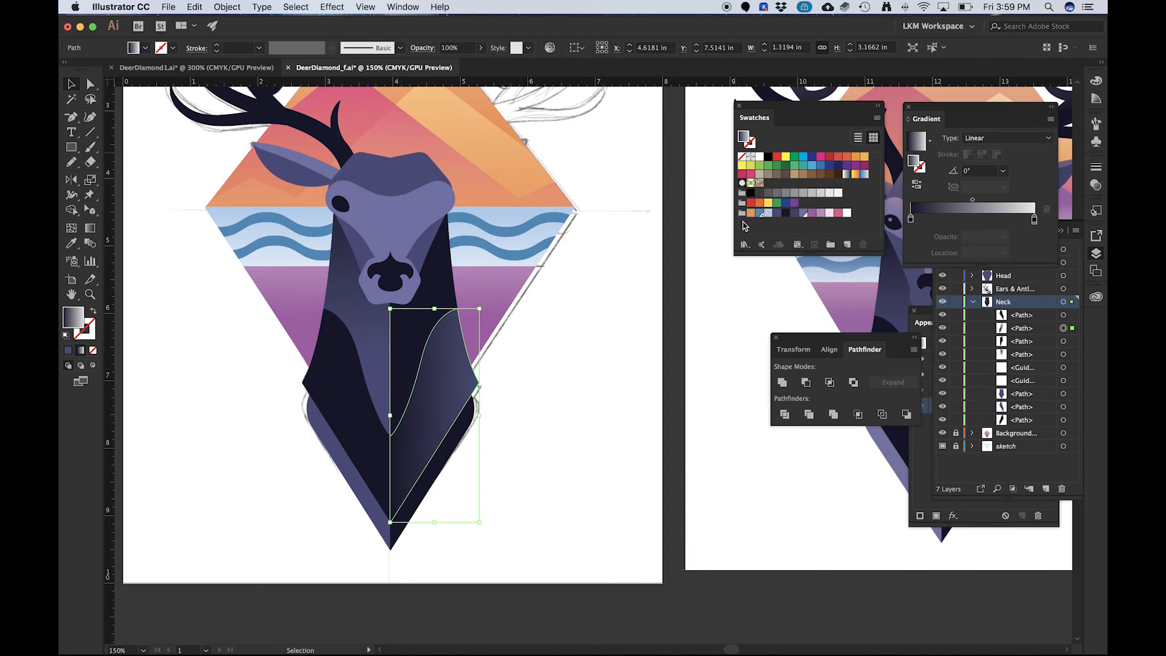
drag(750, 213, 911, 219)
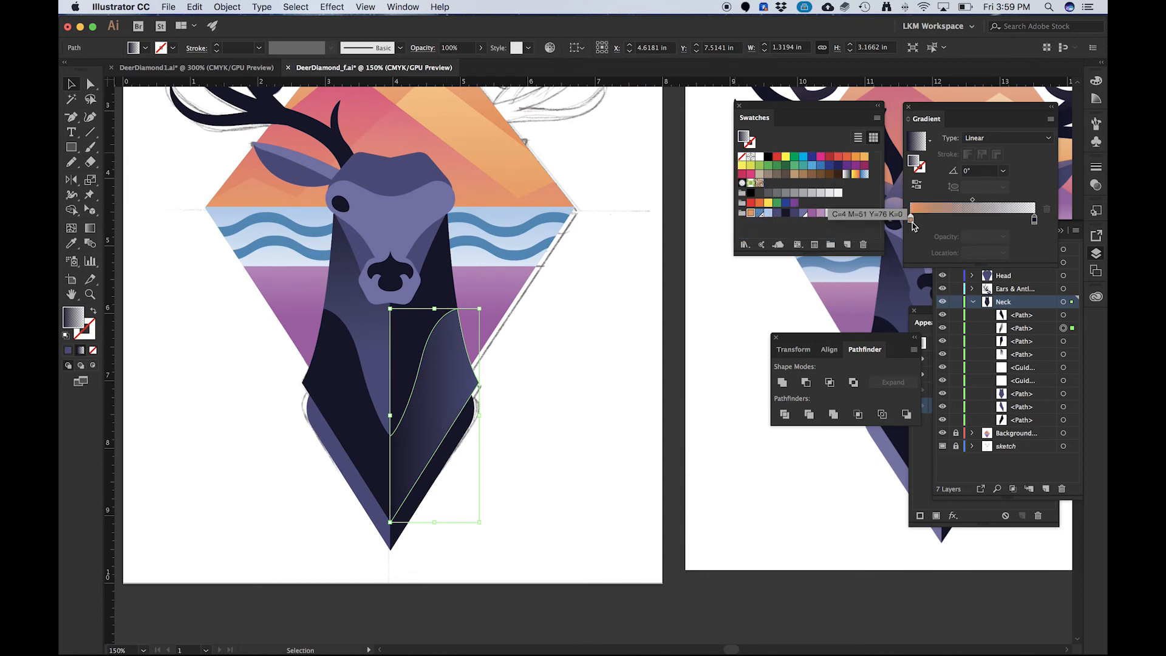
drag(751, 217, 1036, 220)
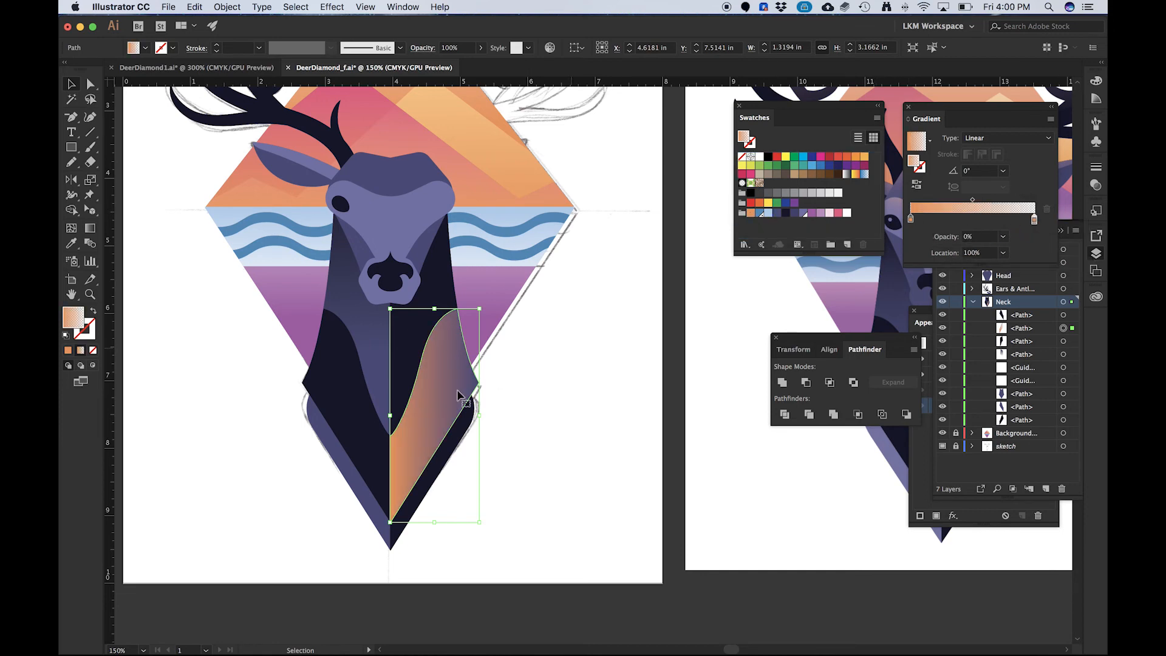
- Redirect the right chest shape's gradient to about -140°, starting outside its upper outer edge for a faint orange glow
key(g)
drag(442, 376, 429, 399)
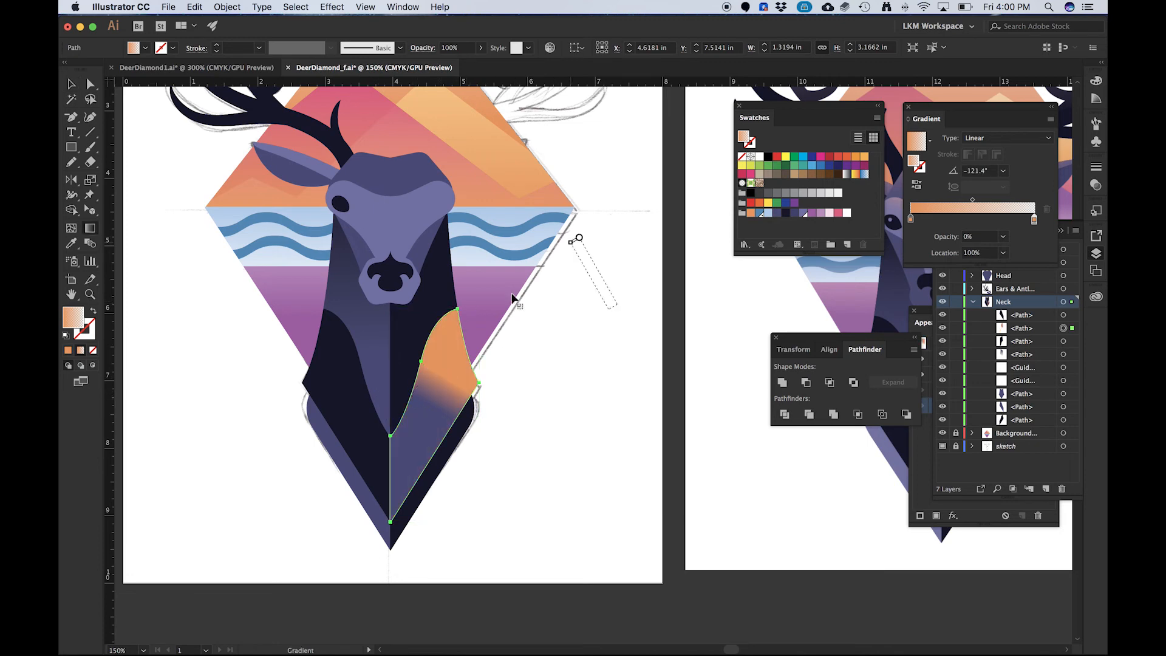
mouse_move(594, 250)
mouse_down()
mouse_move(459, 363)
mouse_move(335, 496)
mouse_move(430, 407)
mouse_up()
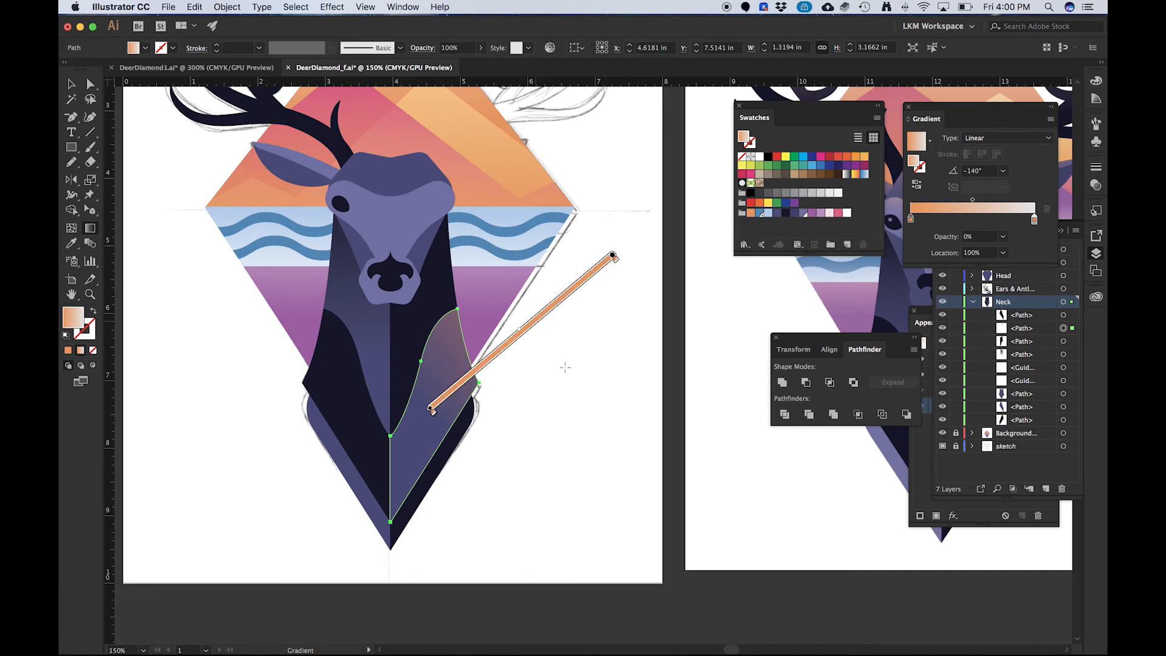
key(v)
click(499, 284)
- Examine the neck's layered fills and transparency settings in DeerDiamond1.ai and compare them with the deer in DeerDiamond_f.ai
click(254, 67)
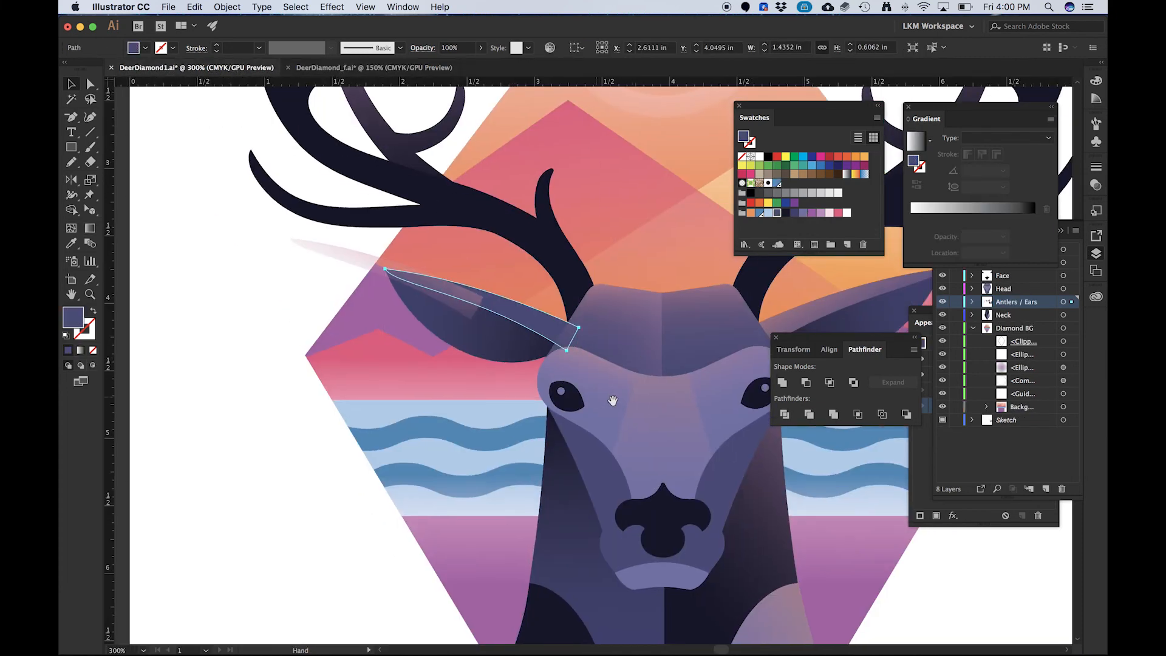
scroll(614, 398, down, 10)
scroll(614, 398, right, 10)
click(439, 331)
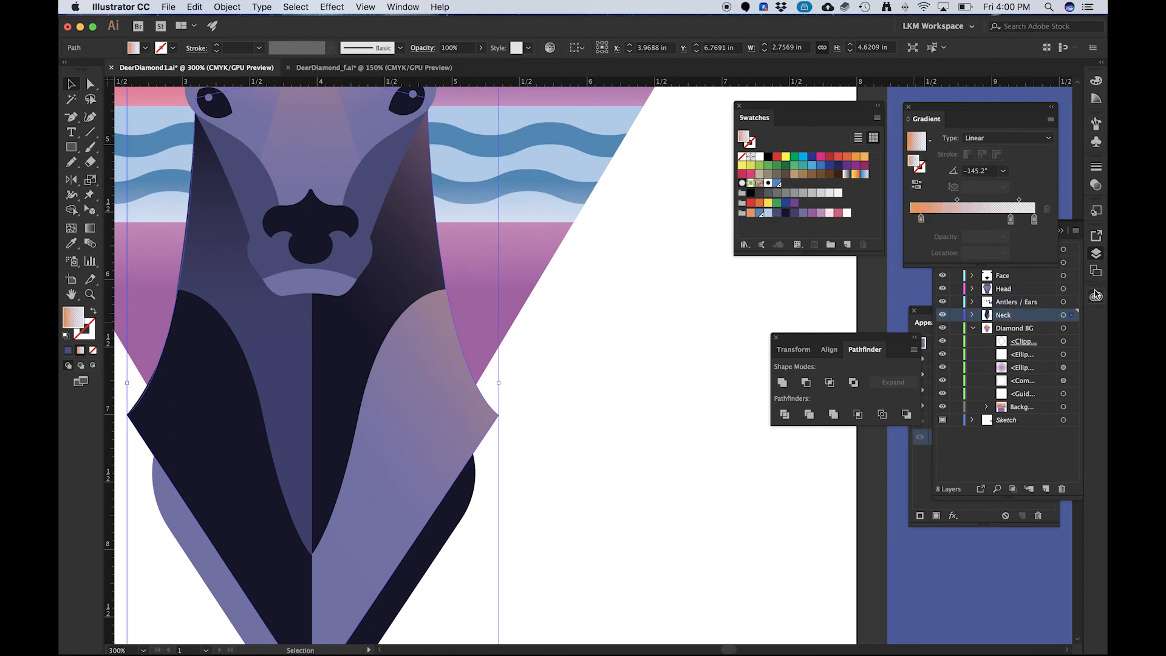
click(1097, 185)
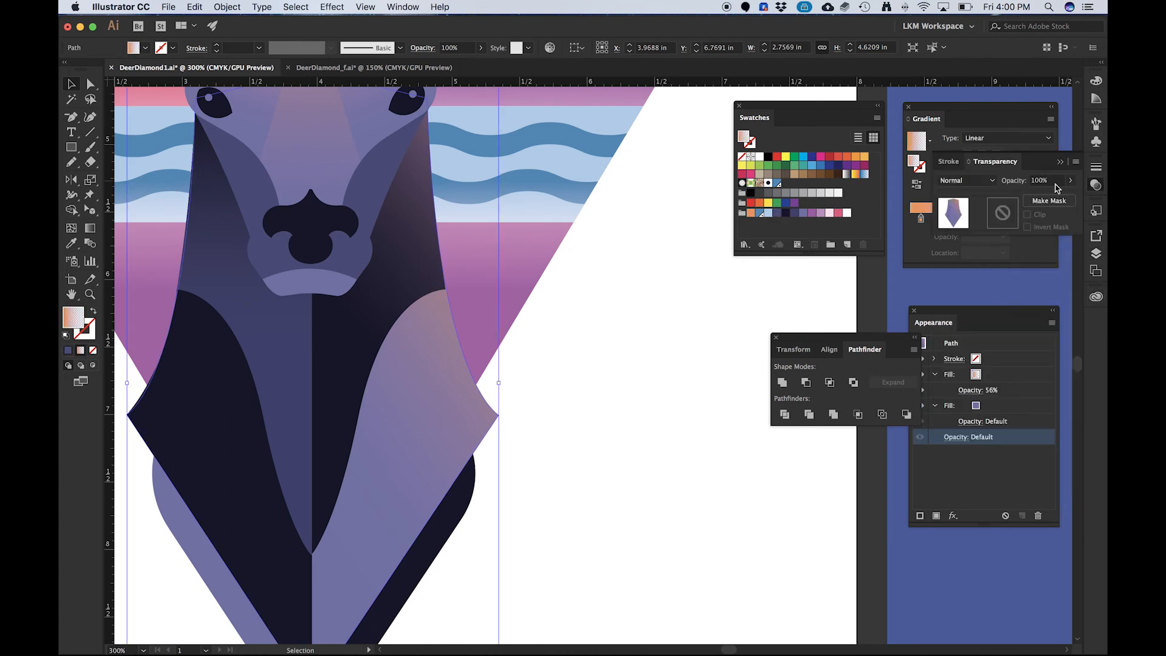
click(371, 68)
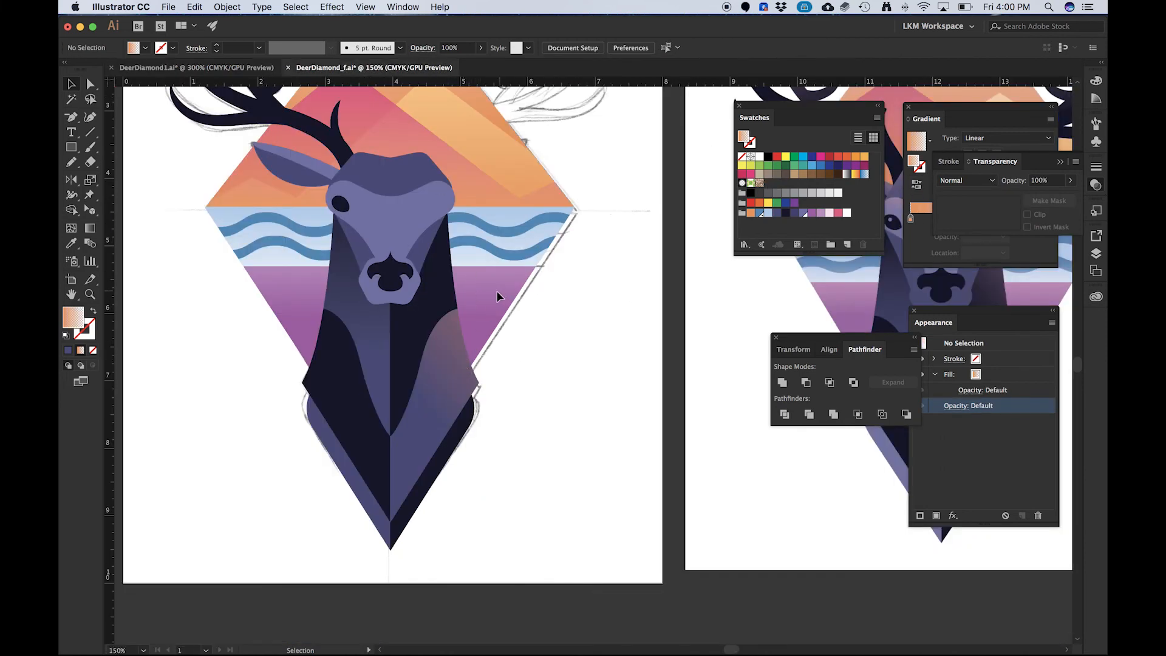
click(268, 68)
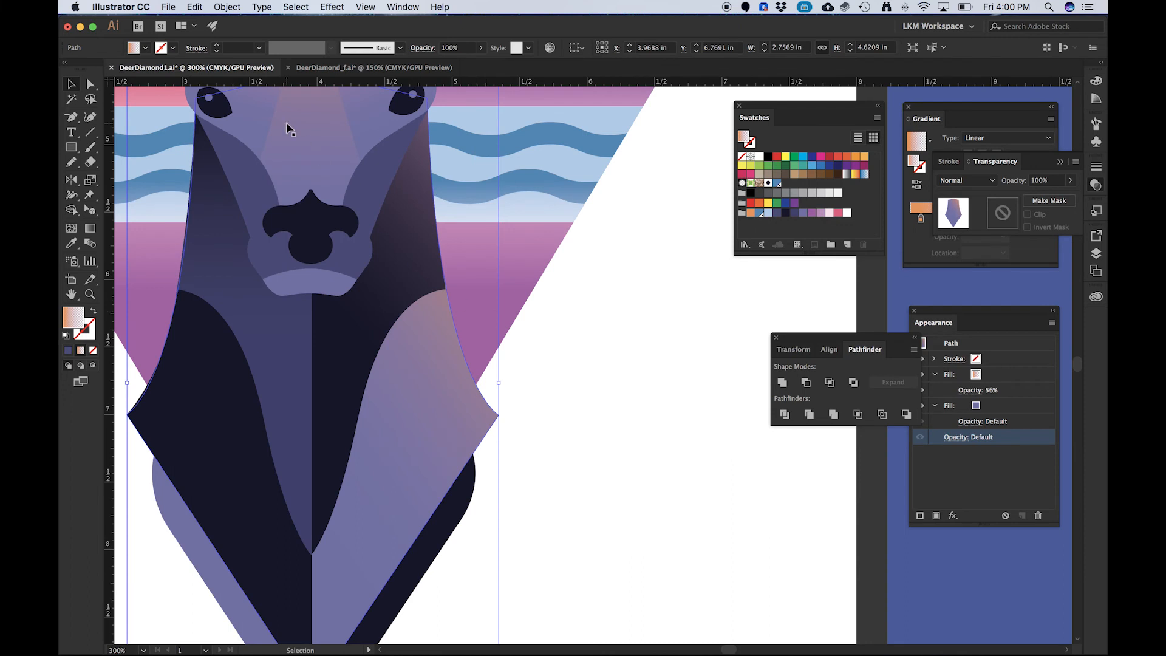
click(318, 68)
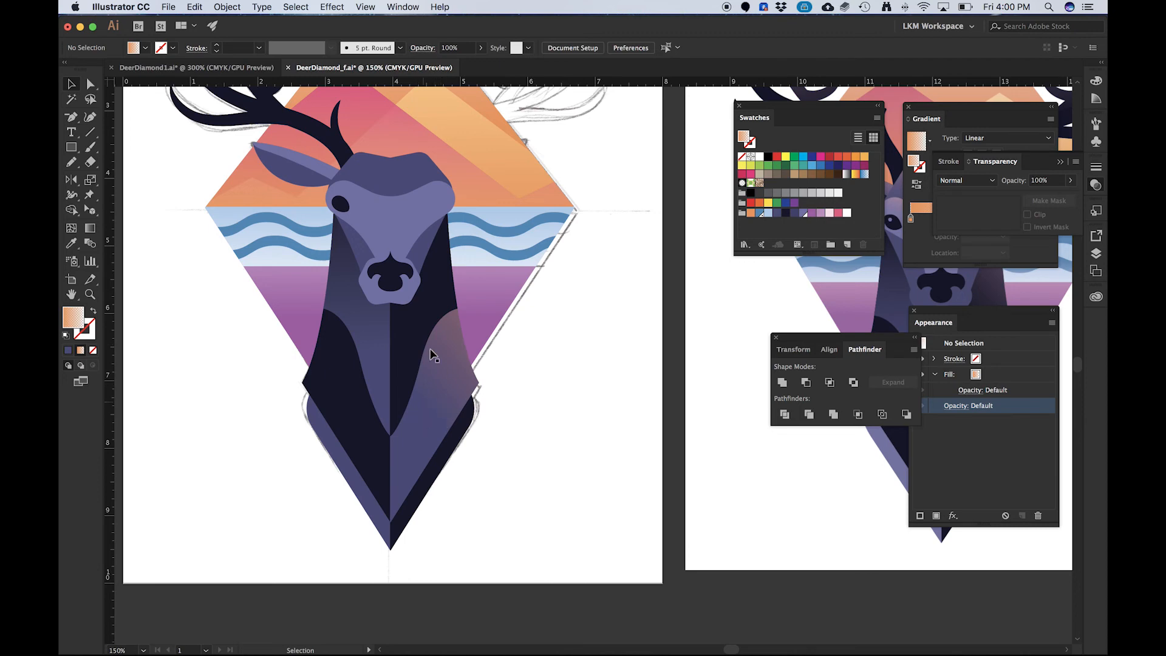
- Compare the forehead and face shading of the finished reference deer with the flat face and head shapes of the working deer
key(space)
drag(374, 364, 136, 447)
drag(565, 321, 479, 309)
drag(246, 318, 279, 357)
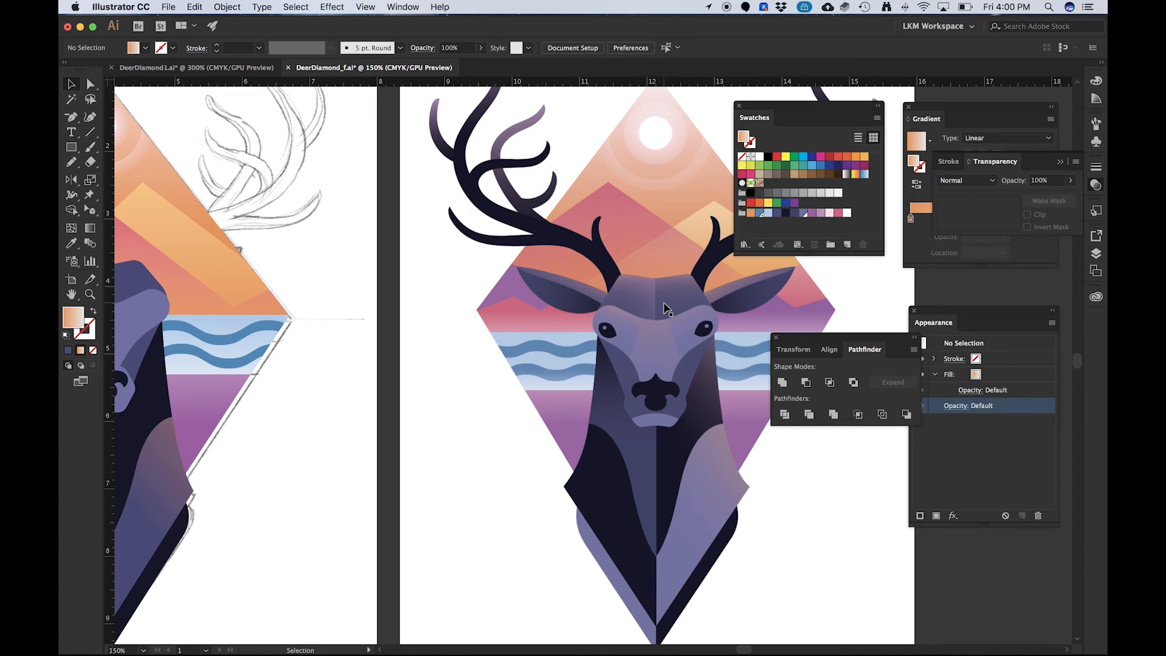
drag(525, 352, 978, 326)
click(610, 282)
super+click(563, 299)
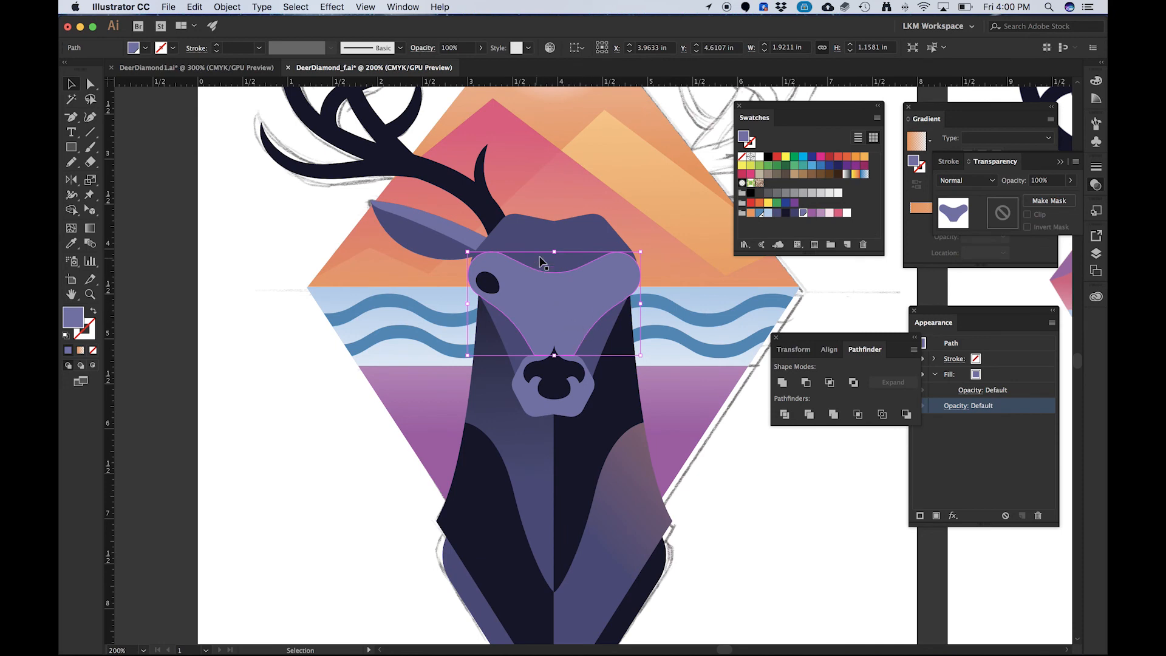
click(580, 244)
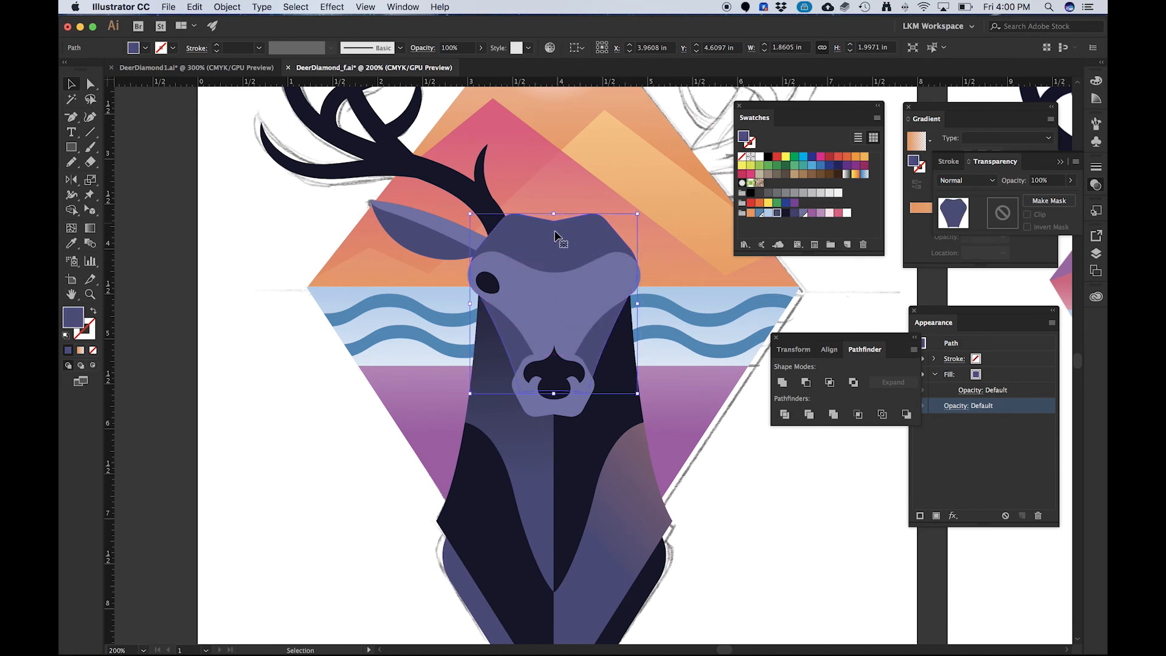
key(super+shift+a)
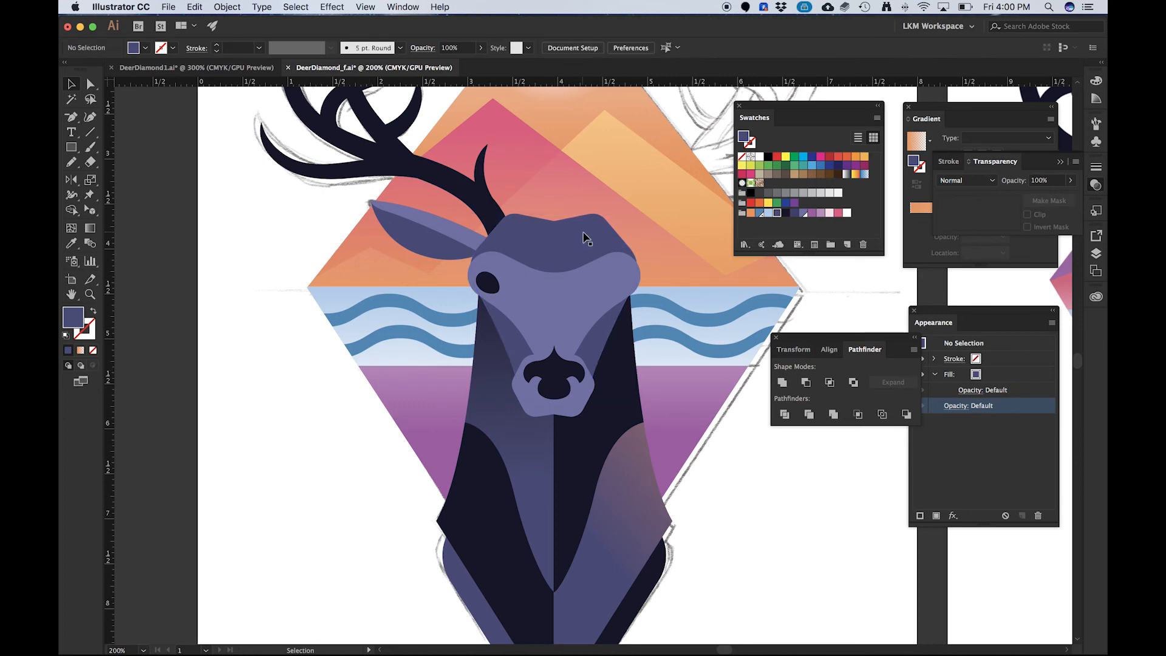
- Duplicate the dark purple head base shape in place and show the guides marking the deer's vertical centre
click(583, 238)
key(a)
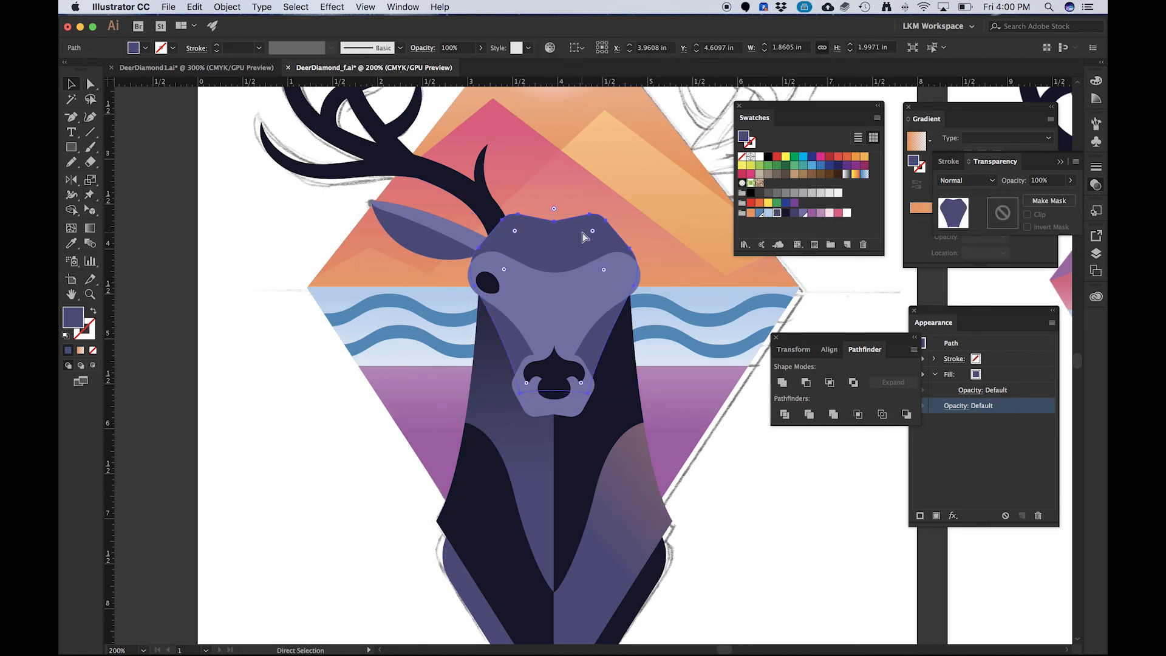
key(v)
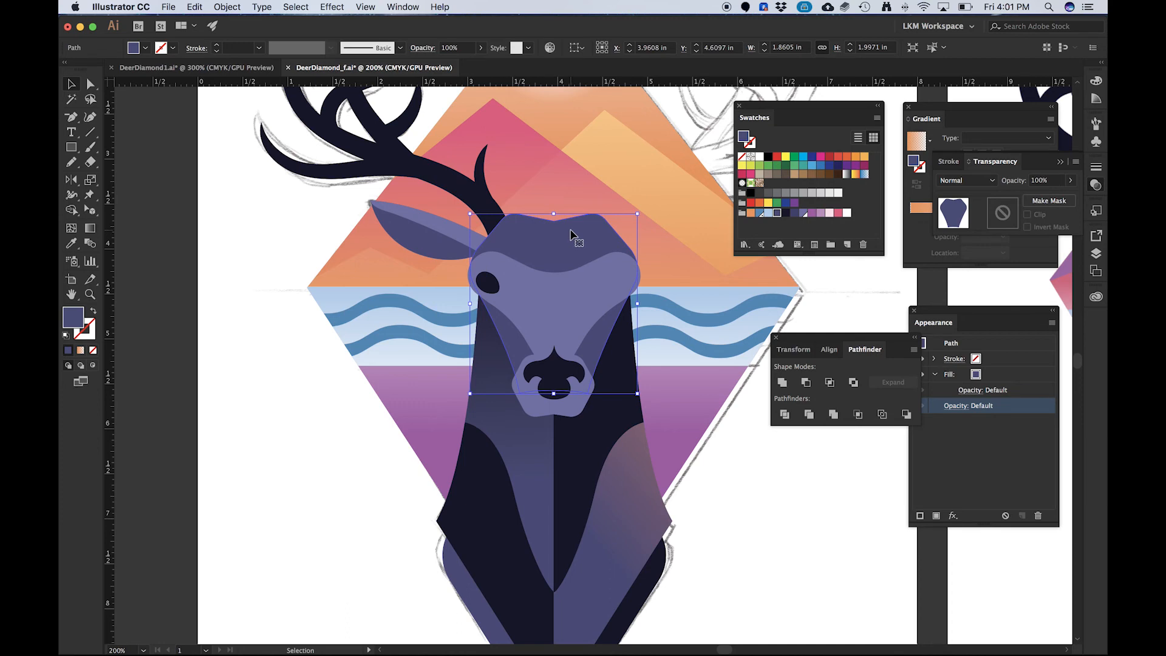
key(super+semicolon)
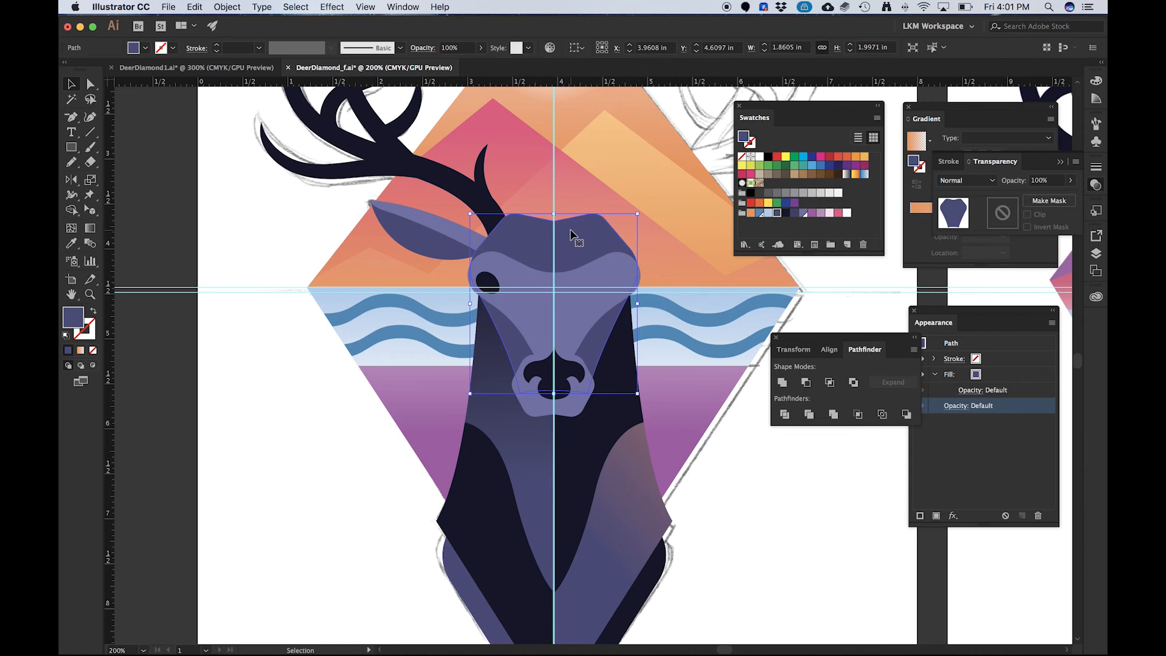
key(a)
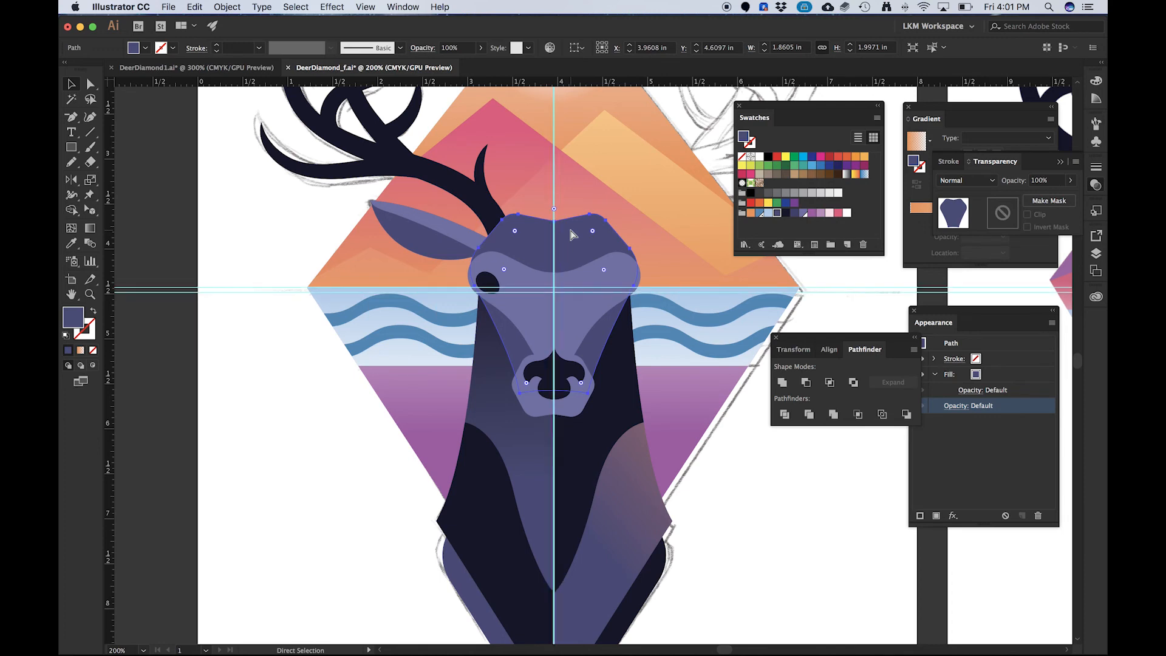
key(v)
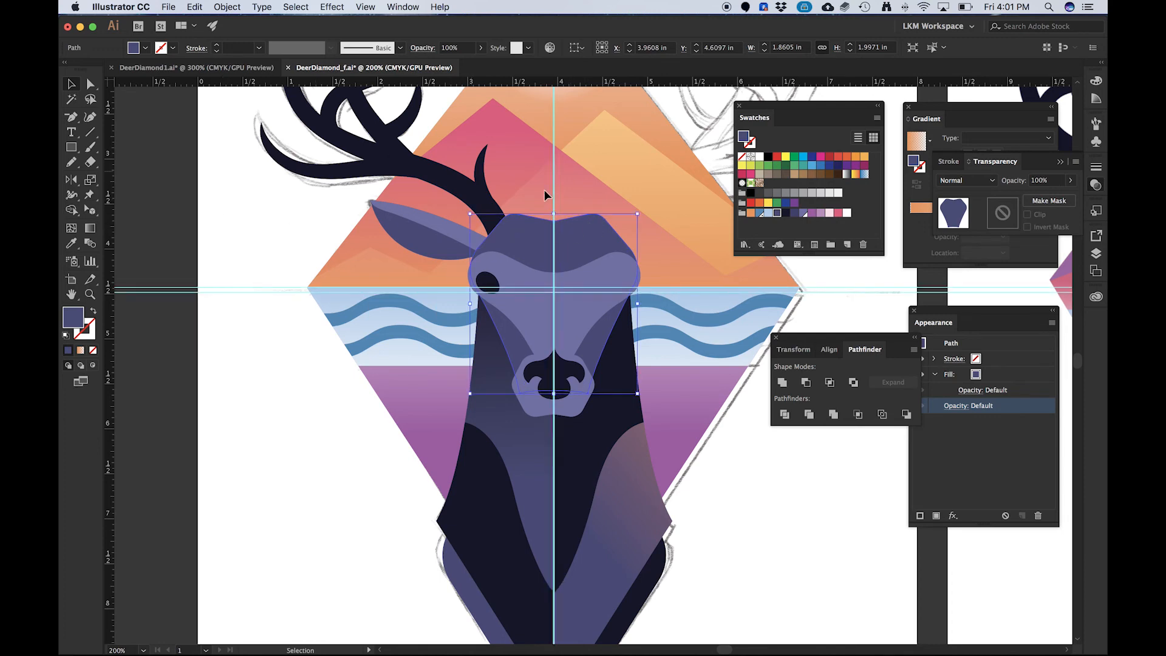
- Erase the right half of the duplicated head shape along the vertical centre guide, keeping the left half in place
click(91, 163)
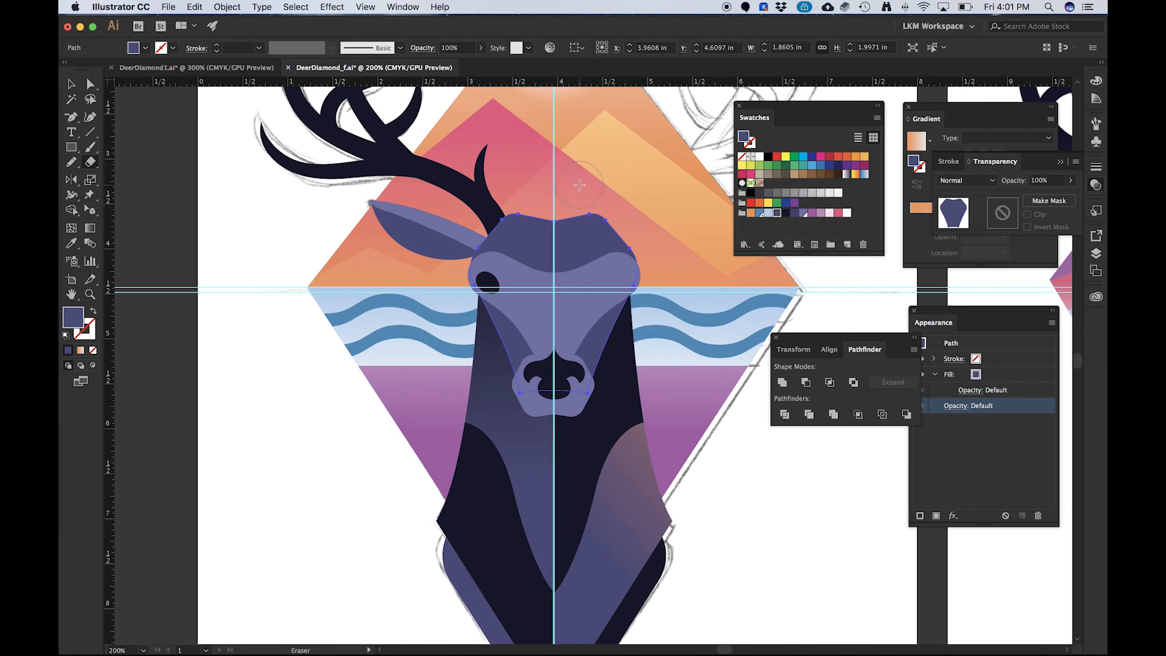
mouse_move(580, 185)
mouse_down()
mouse_move(588, 390)
mouse_move(579, 584)
mouse_up()
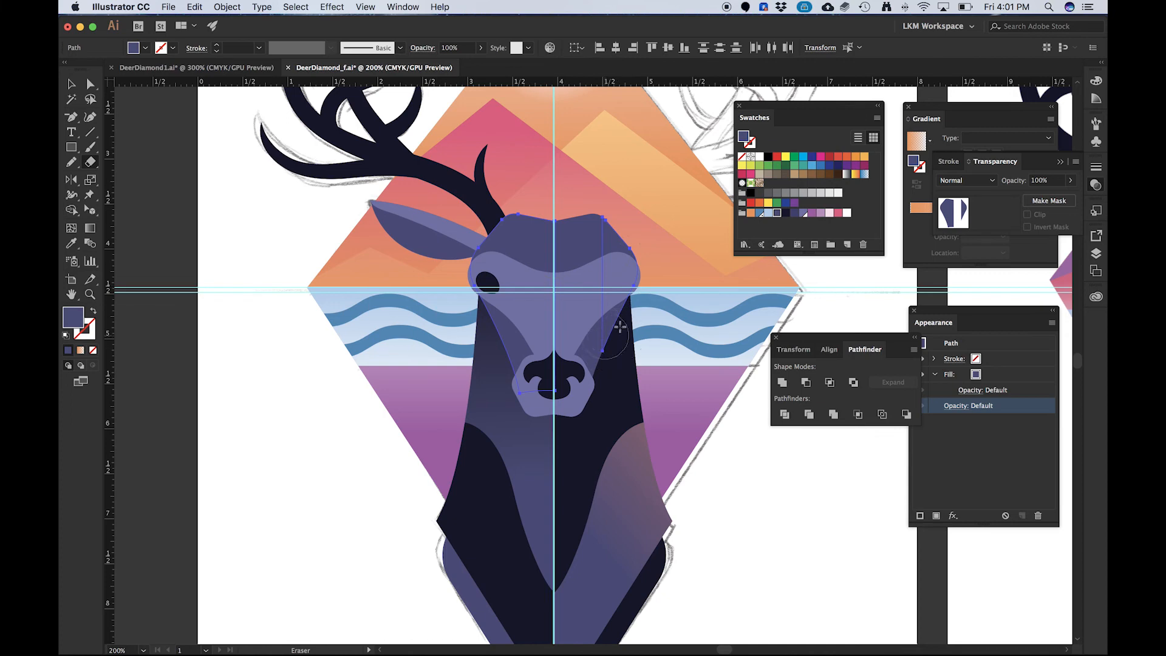
mouse_move(603, 211)
mouse_down()
mouse_move(619, 275)
mouse_move(609, 353)
mouse_up()
key(v)
click(450, 375)
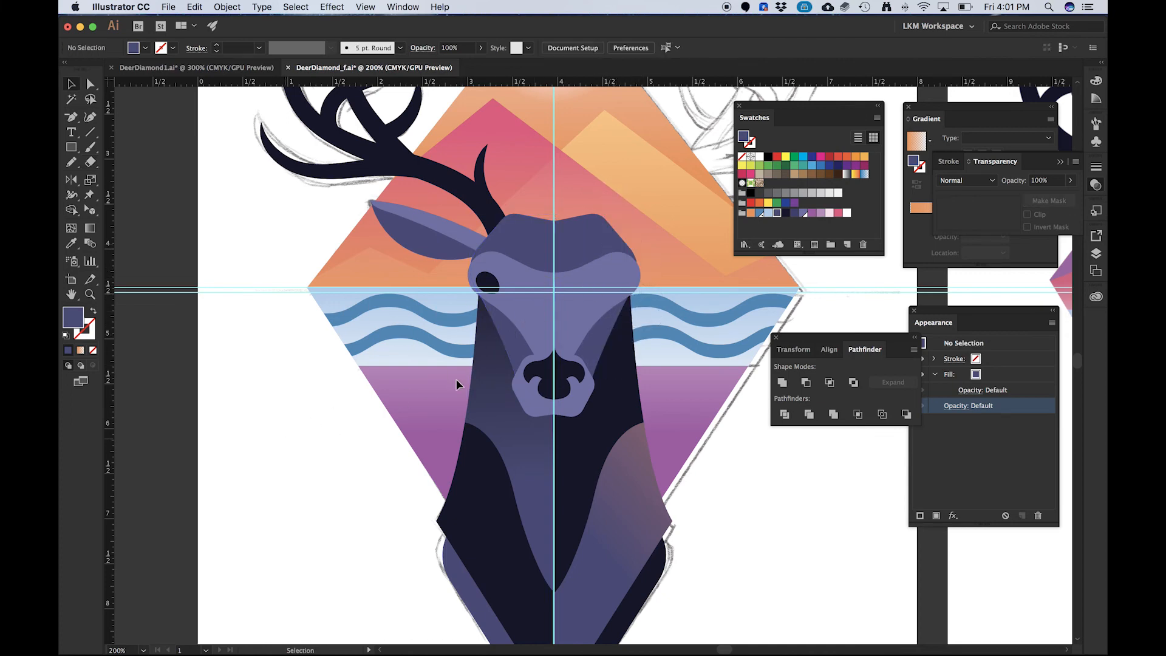
drag(519, 341, 406, 333)
key(super+z)
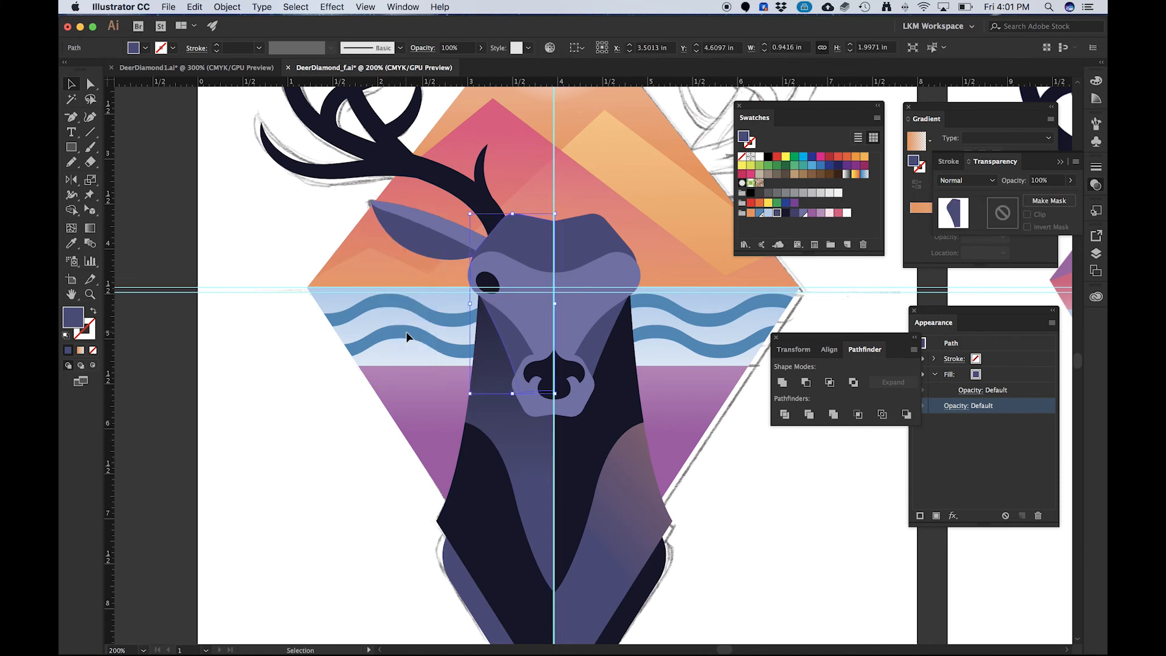
- Fill the left half of the head with the chest's orange-to-transparent gradient, running diagonally from above the forehead down to the brow
key(super+1)
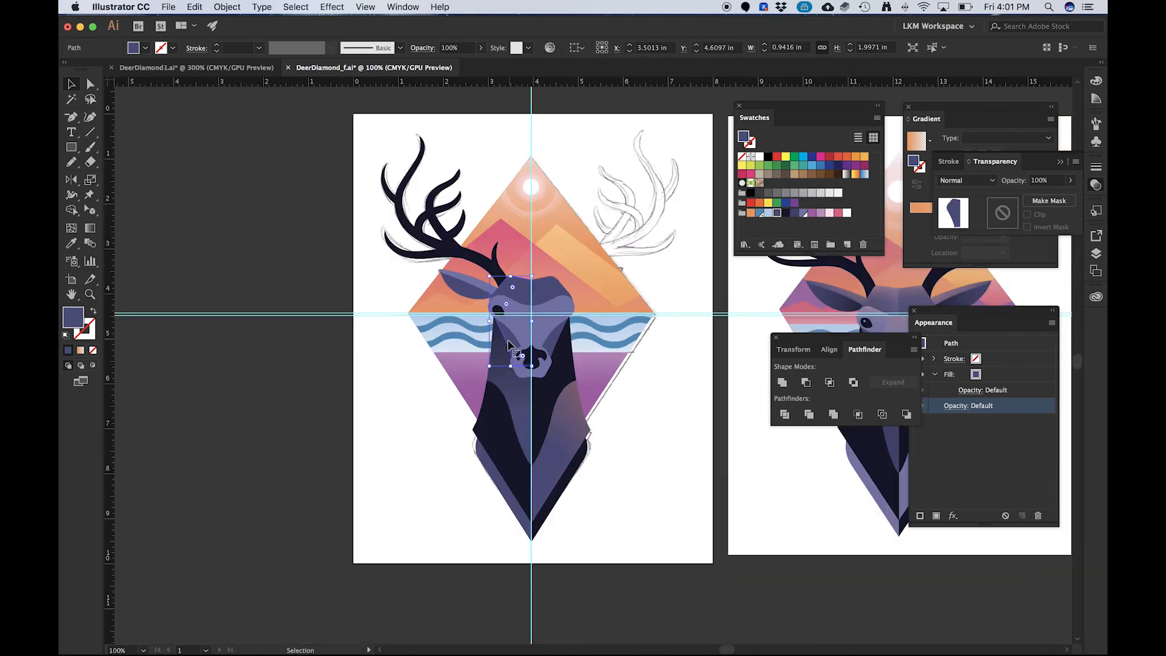
key(a)
key(v)
key(super+equal)
key(super+equal)
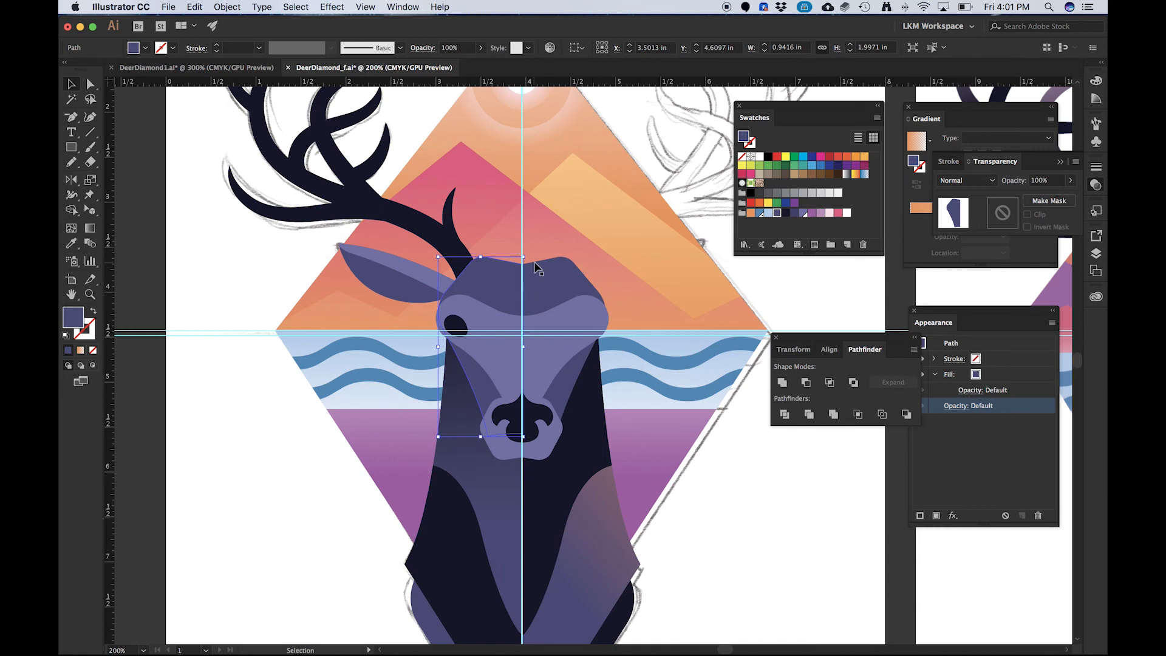
key(i)
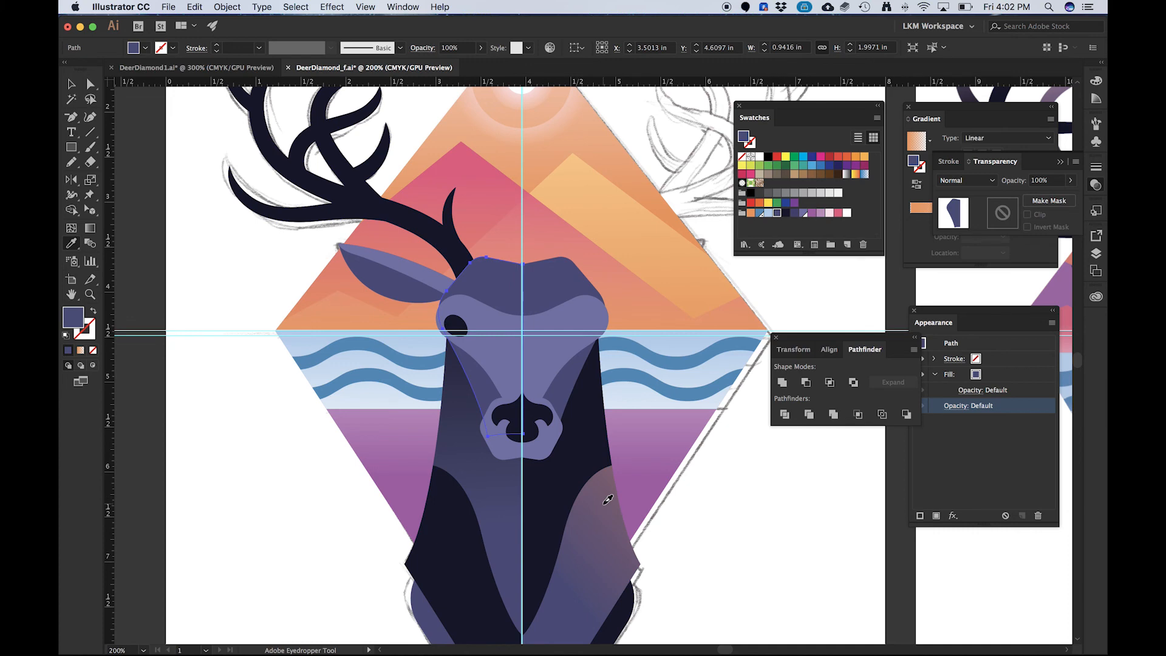
click(486, 226)
key(g)
drag(512, 198, 492, 323)
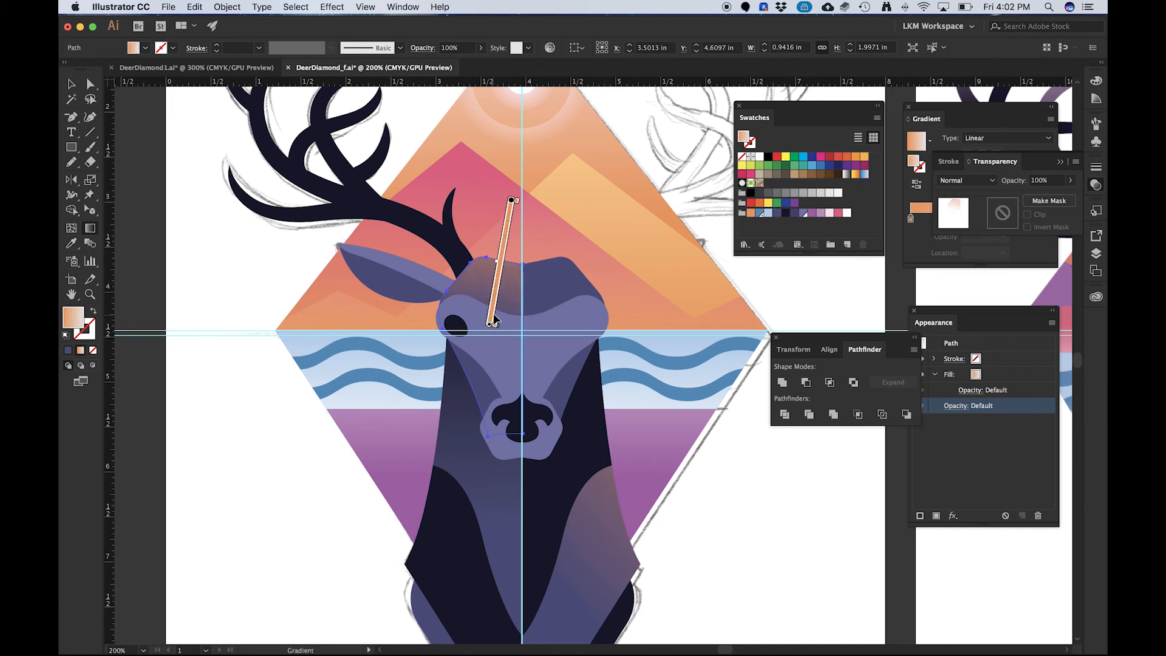
drag(546, 151, 517, 311)
key(v)
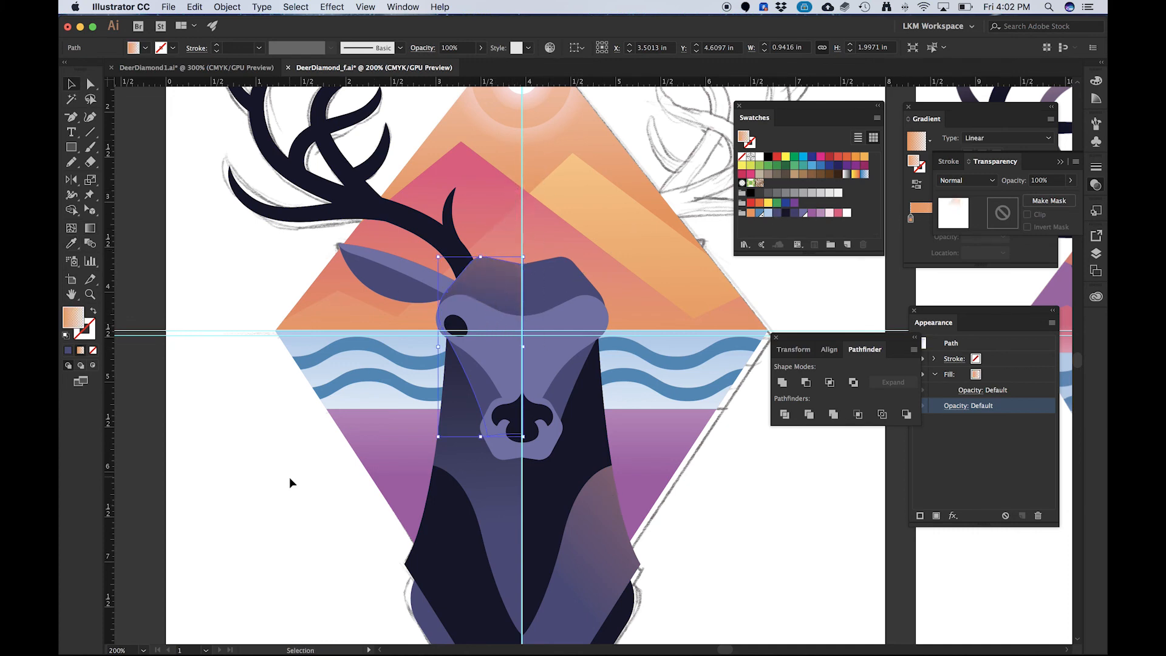
click(290, 481)
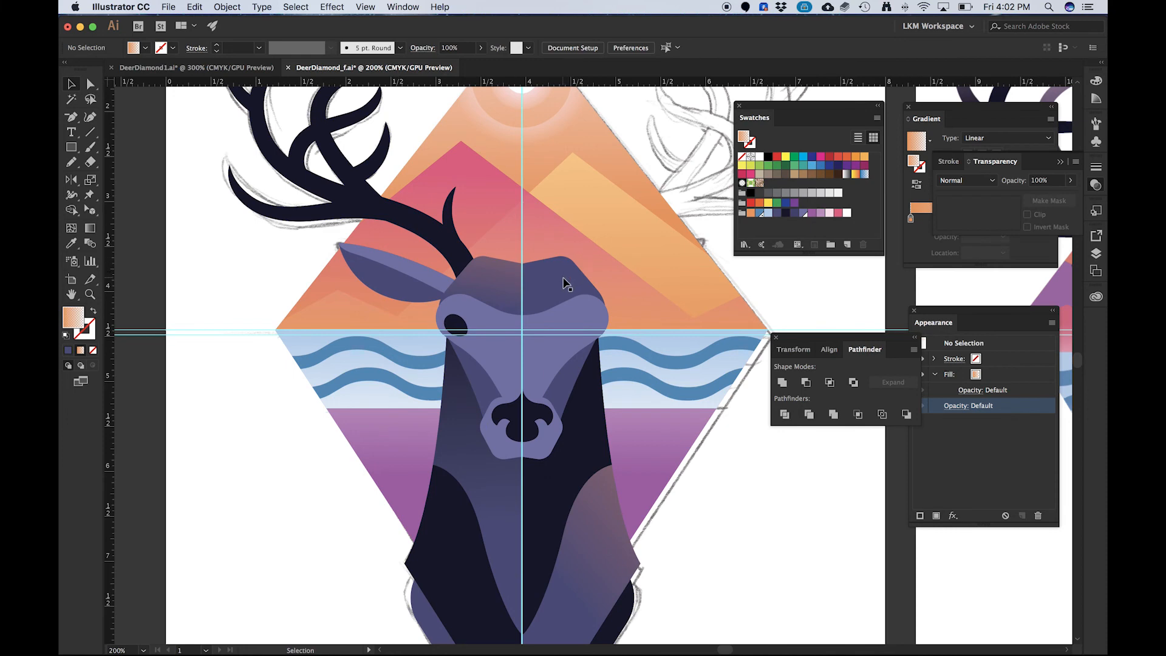
- Examine the head base, the gradient half over it and the lighter face shape, comparing them with the reference deer
click(564, 283)
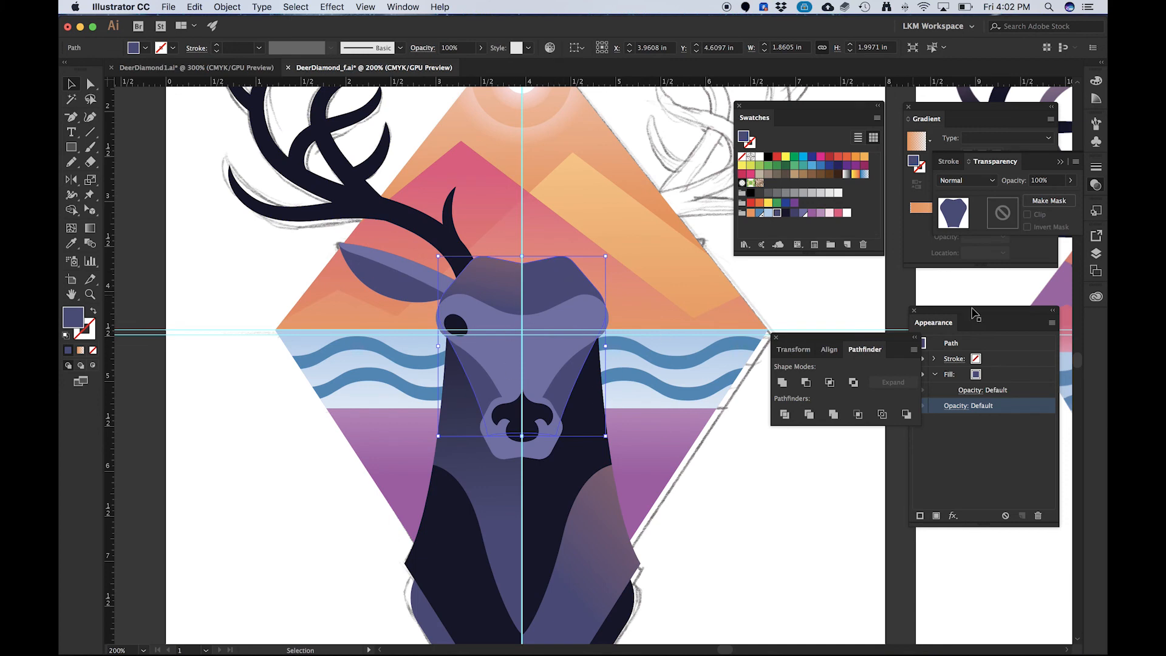
drag(935, 289, 680, 332)
drag(423, 345, 692, 338)
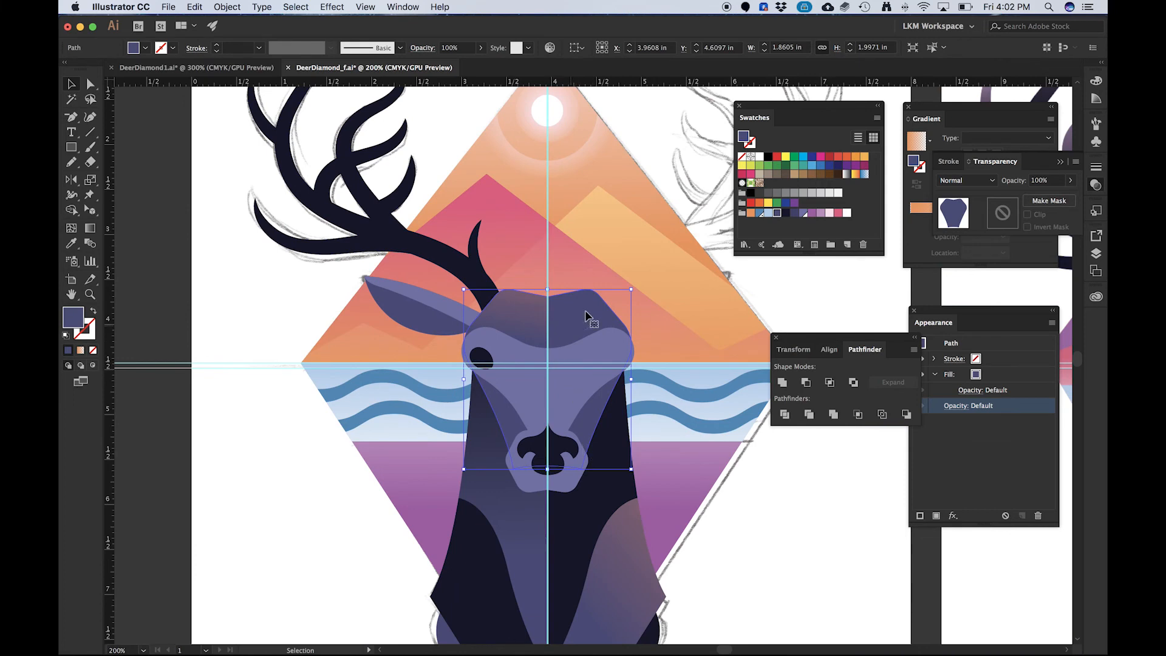
click(224, 494)
click(528, 312)
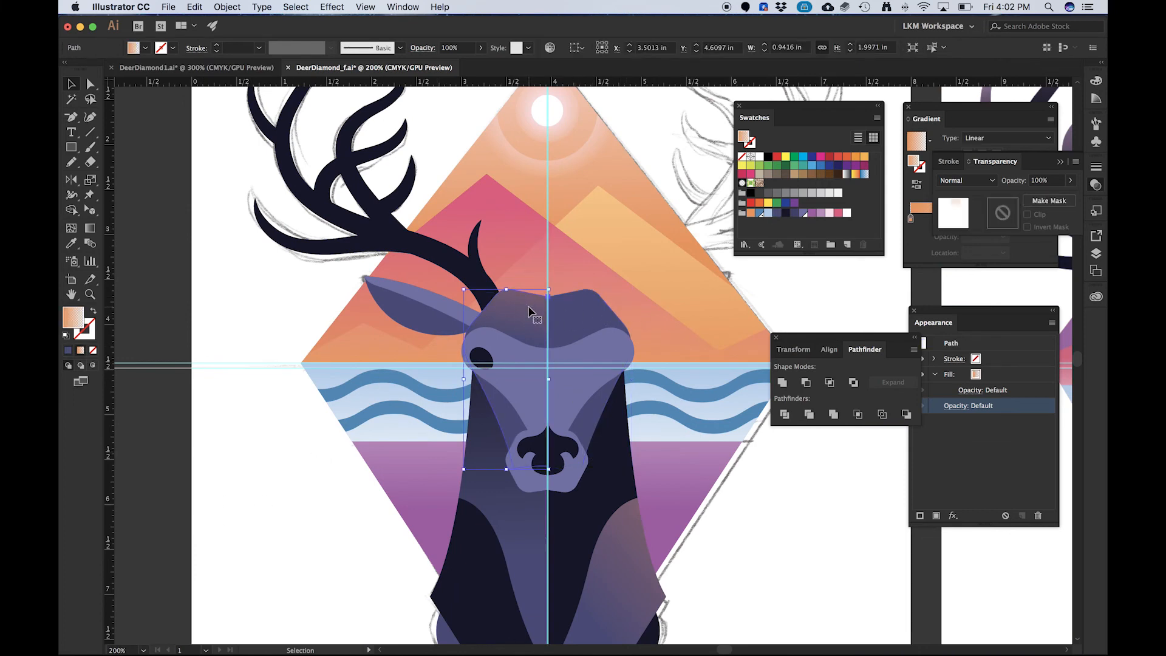
click(239, 490)
drag(589, 354, 476, 309)
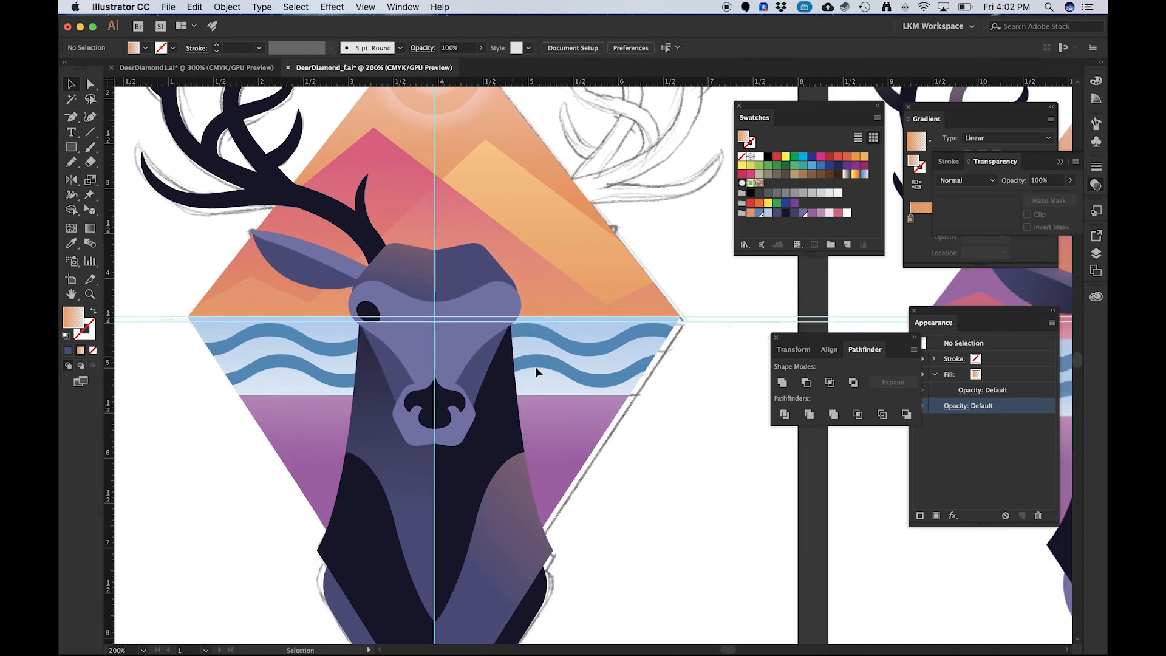
scroll(536, 367, down, 1)
scroll(498, 341, up, 1)
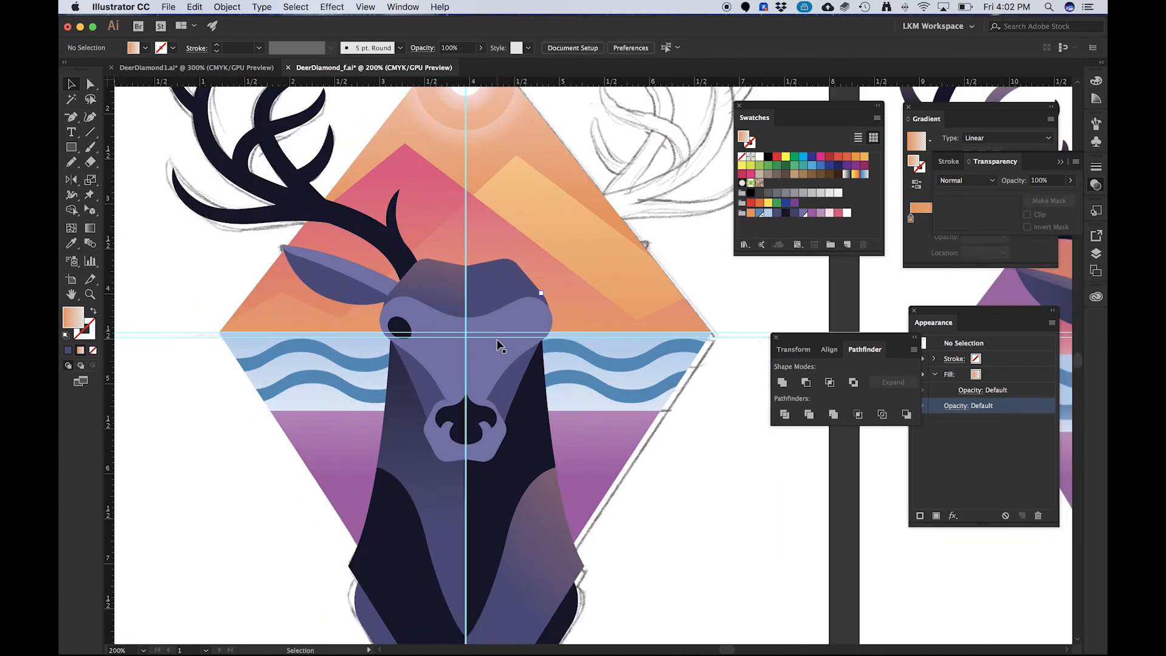
click(516, 313)
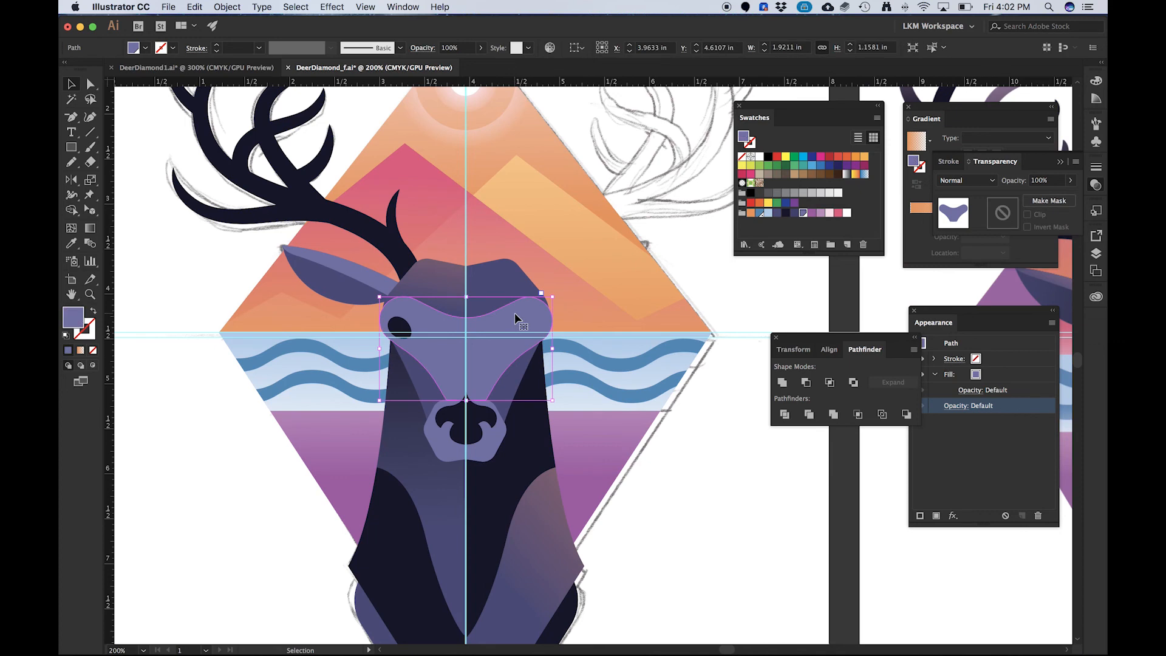
click(228, 502)
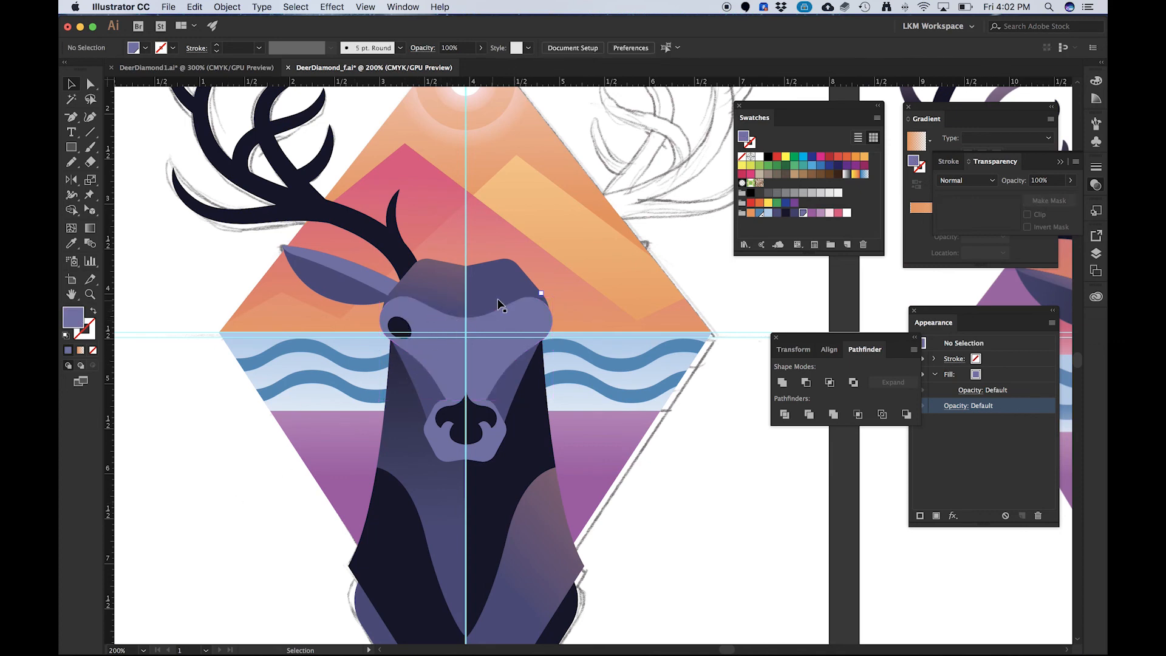
- Draw an unfilled line with a 1 pt black stroke, about 0.24 in wide and 0.85 in high, slanting down the face's left side
click(90, 132)
key(v)
click(67, 336)
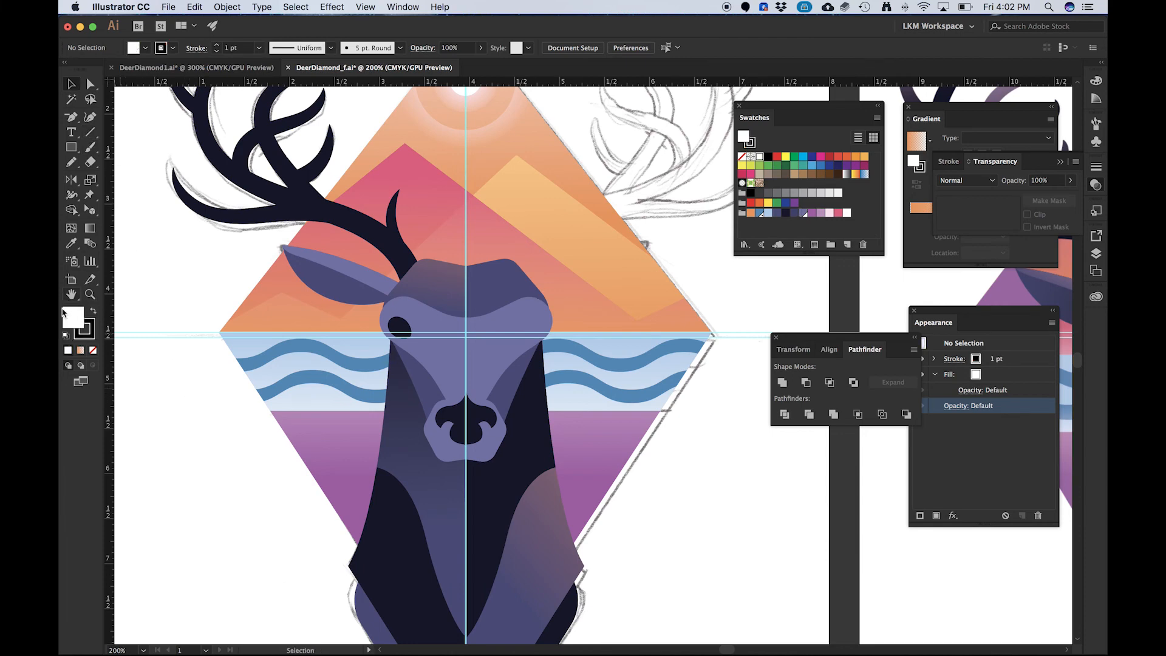
click(93, 351)
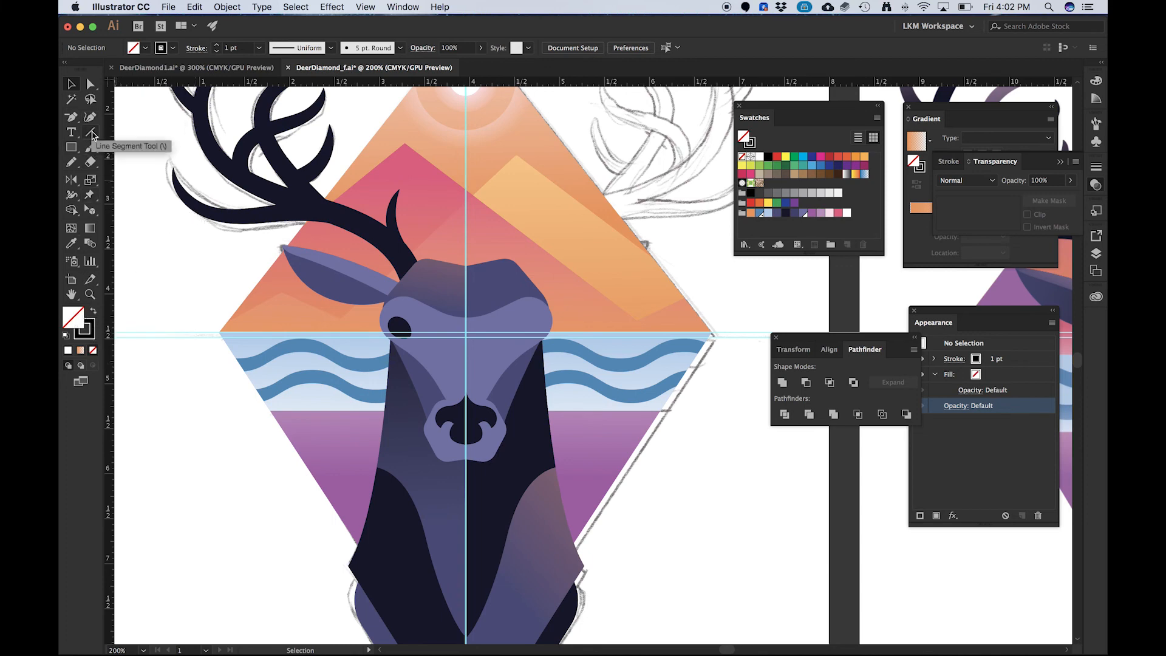
click(93, 134)
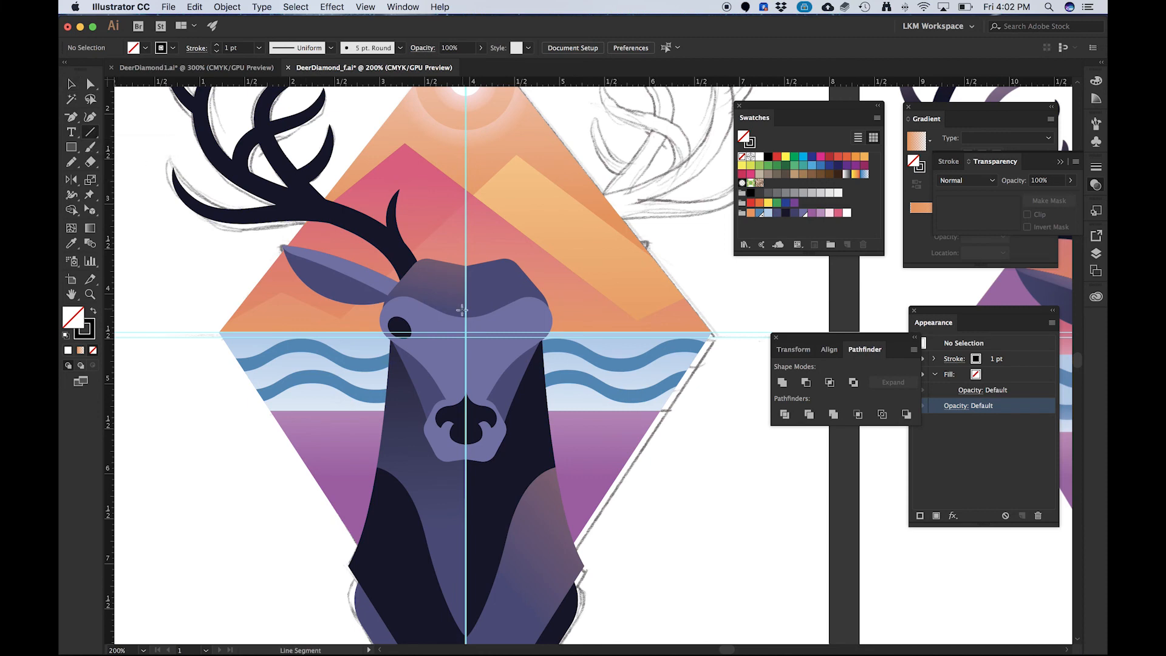
drag(446, 306, 425, 380)
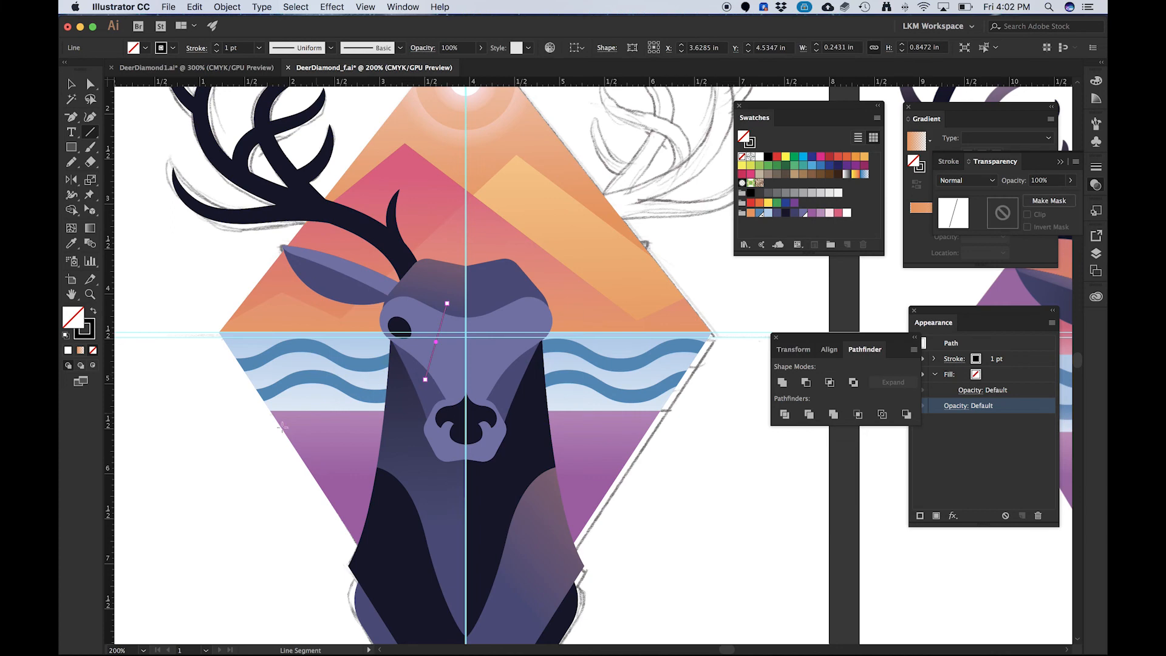
key(v)
click(397, 359)
click(433, 353)
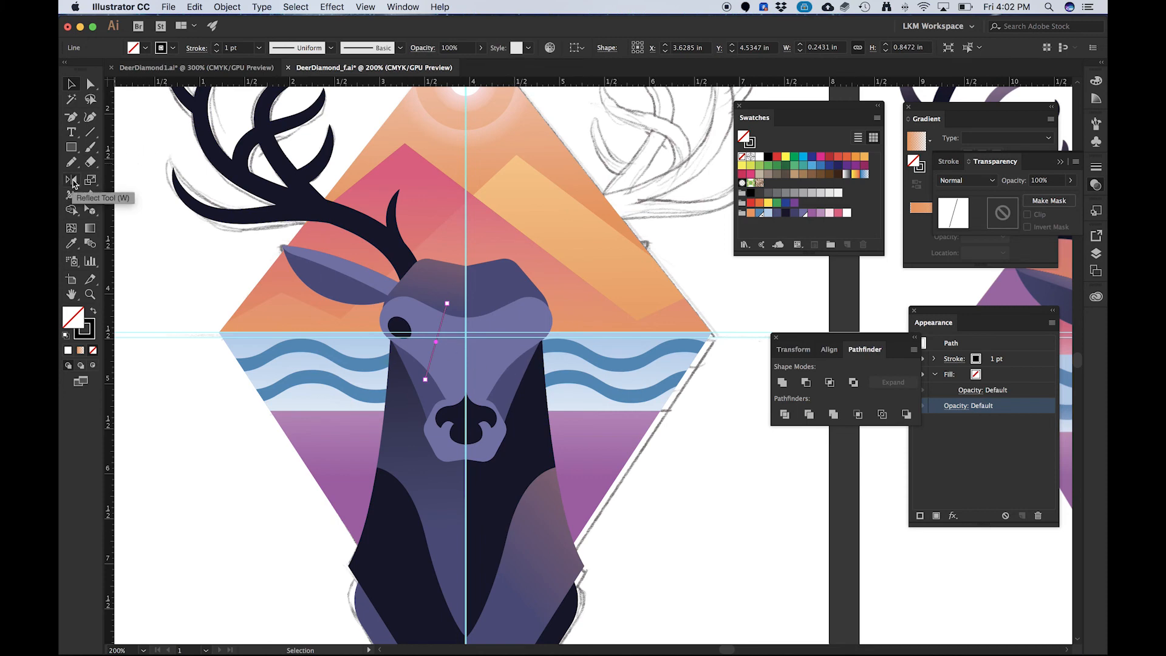
- Reflect a copy of the slanted line across the vertical axis, place it on the face's right side, and select both lines
double_click(72, 181)
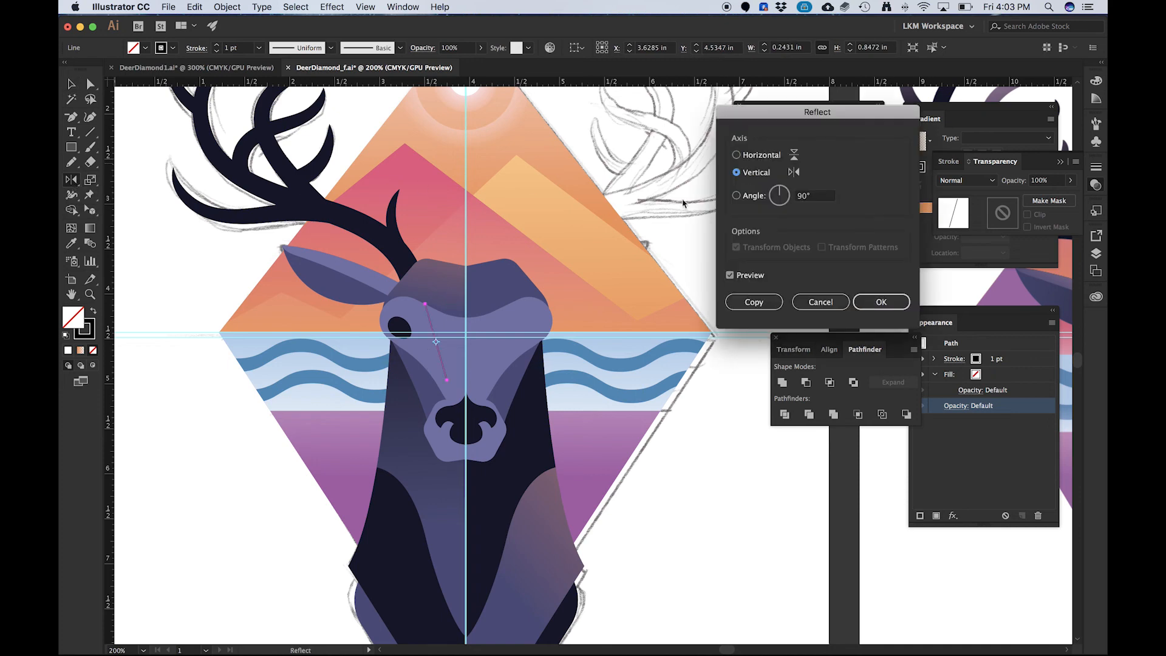
click(753, 304)
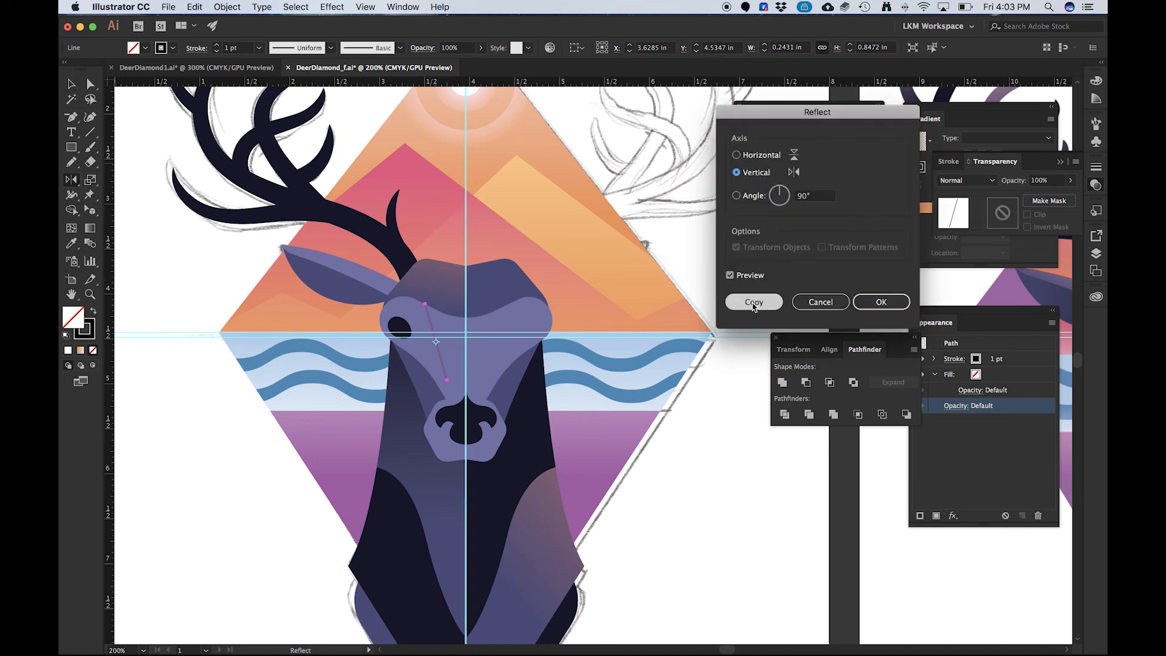
key(v)
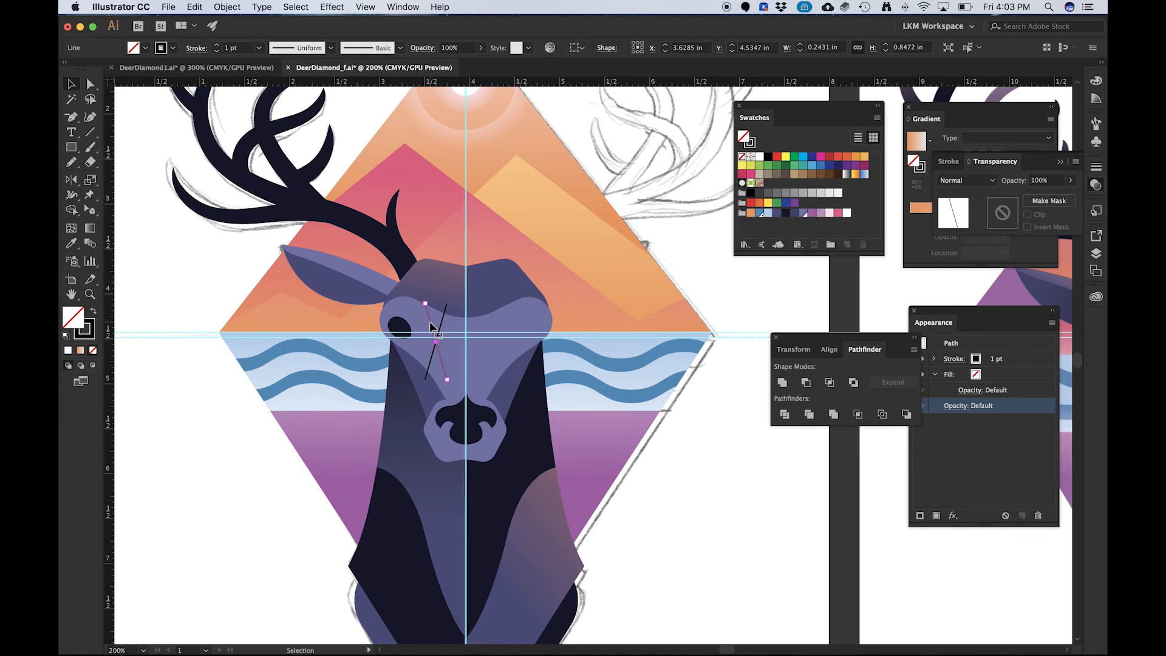
drag(439, 328, 487, 332)
drag(490, 326, 490, 327)
shift+click(441, 322)
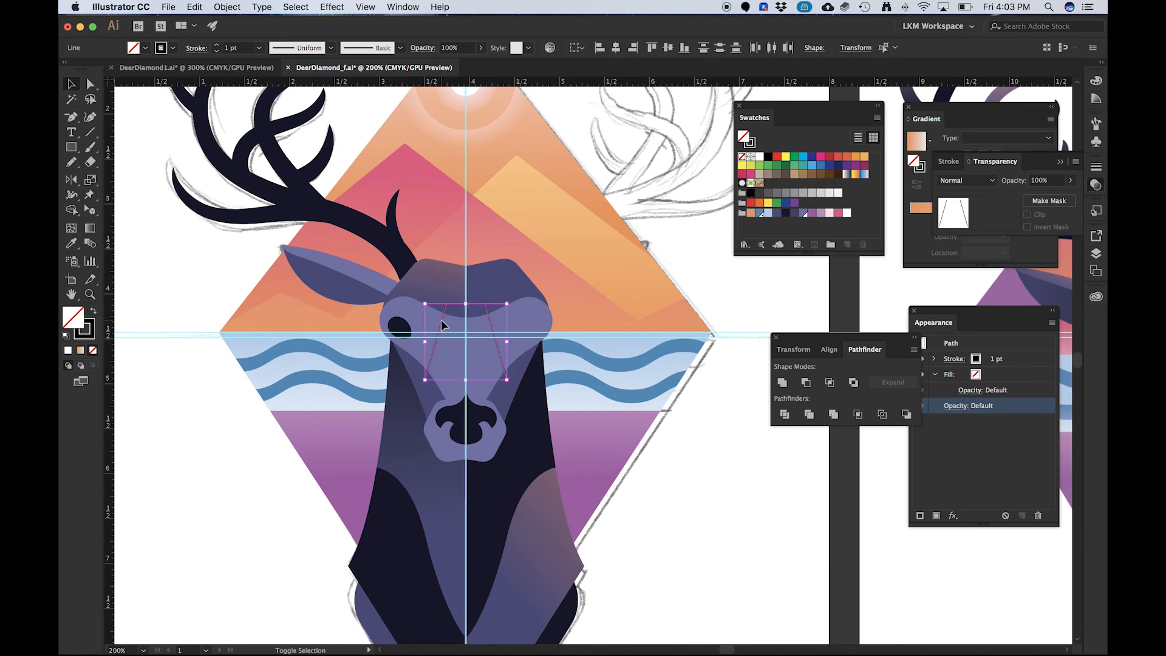
- Divide the lighter face shape along the two slanted lines and ungroup the resulting pieces
scroll(468, 306, up, 6)
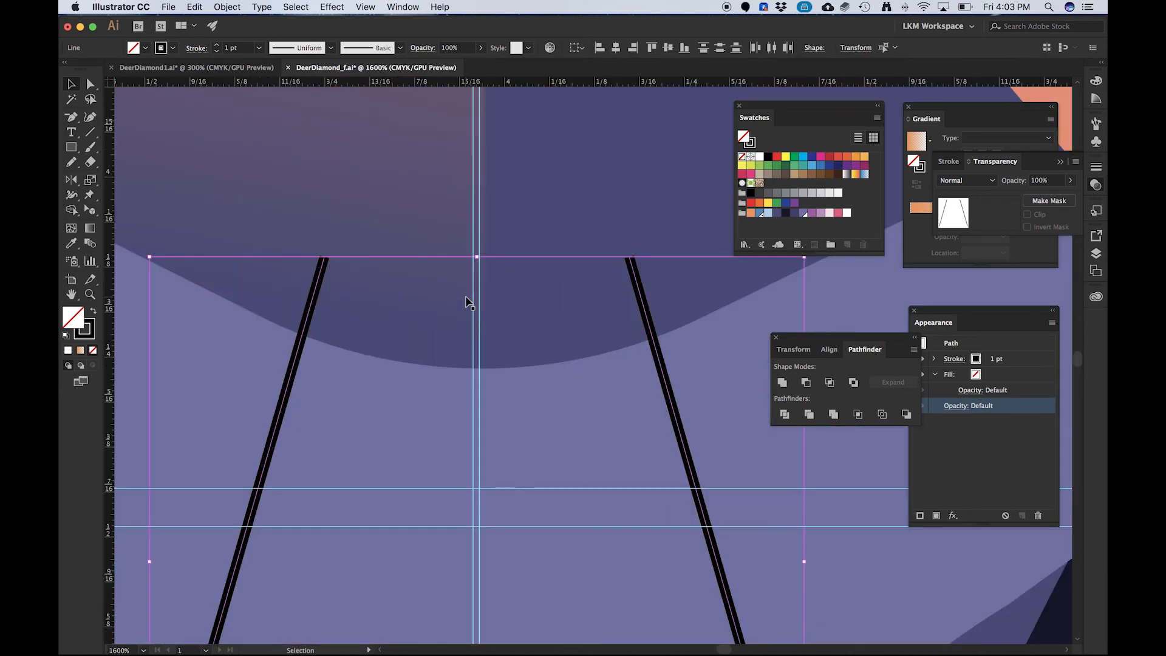
scroll(464, 291, down, 6)
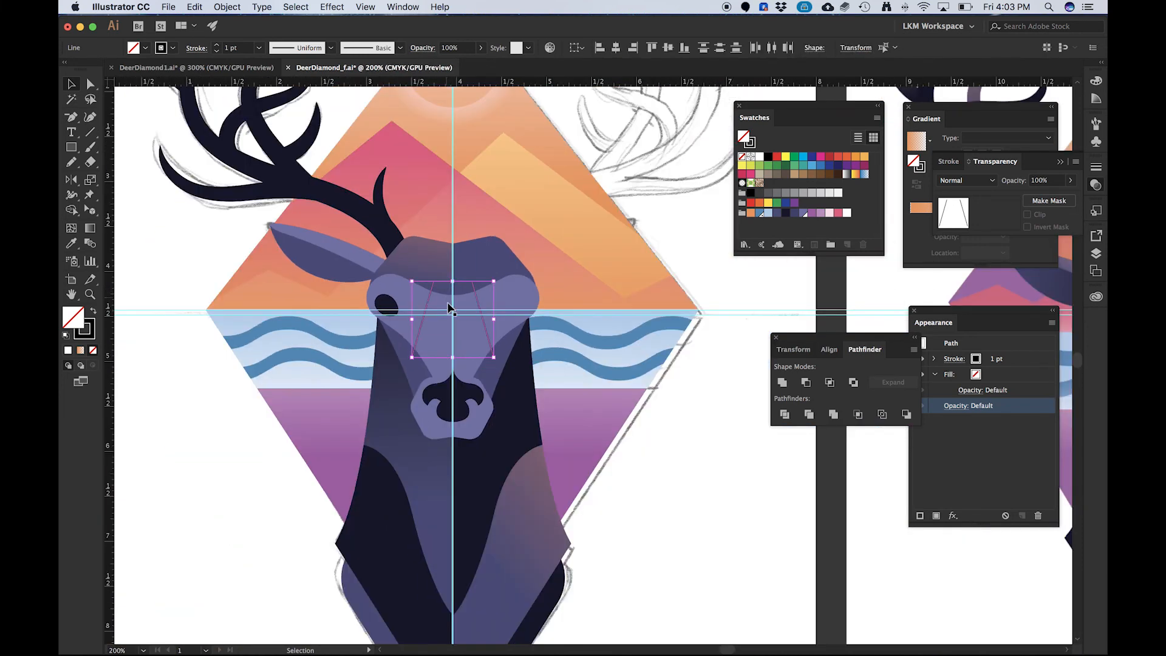
click(268, 446)
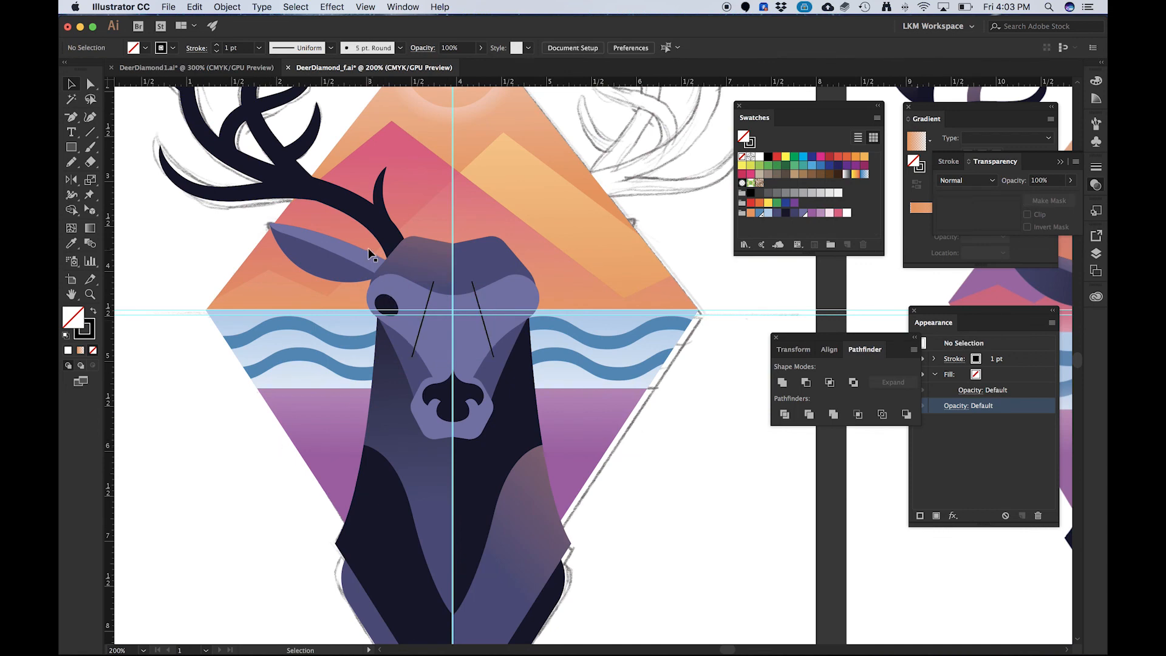
click(470, 341)
click(454, 292)
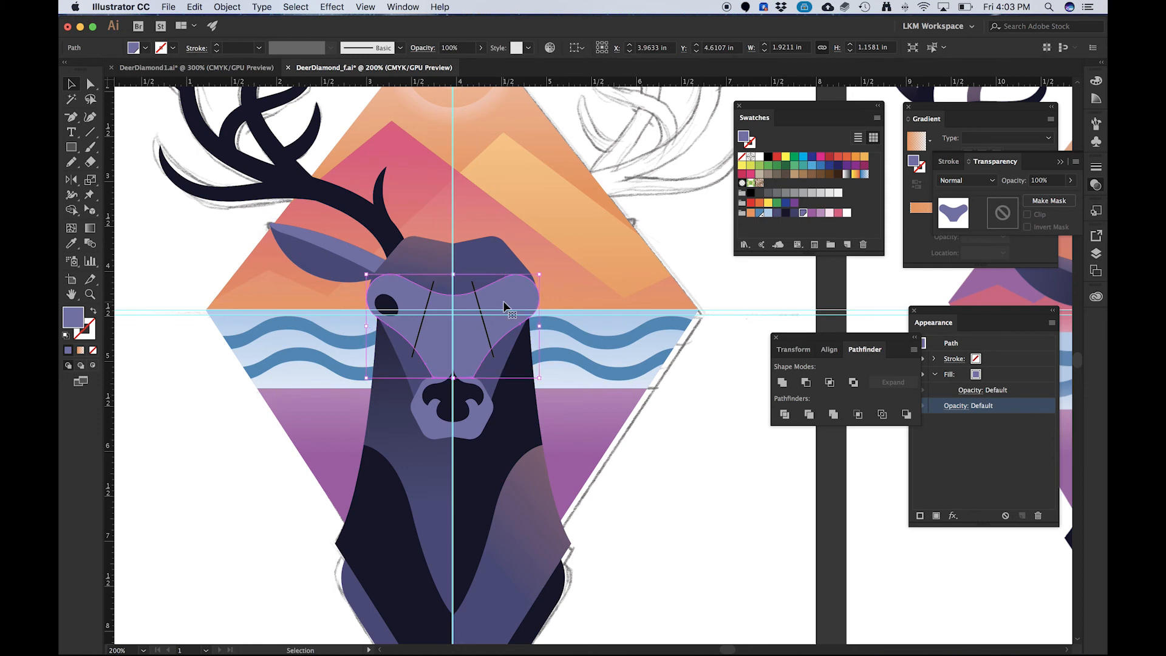
shift+click(491, 343)
shift+click(423, 341)
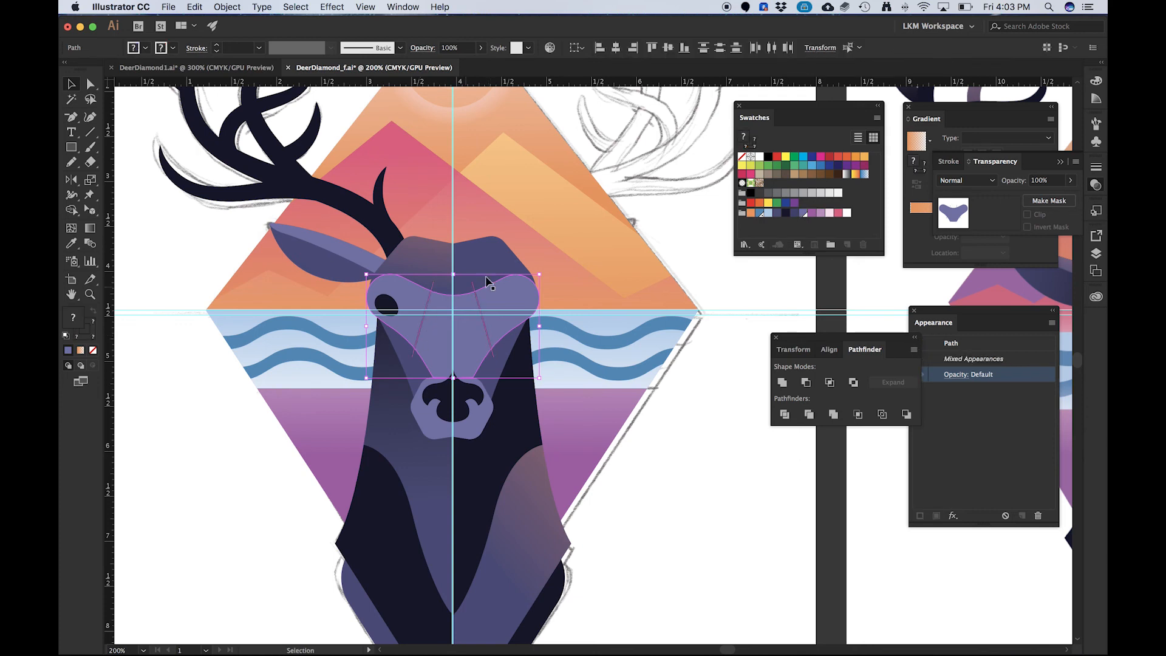
click(783, 416)
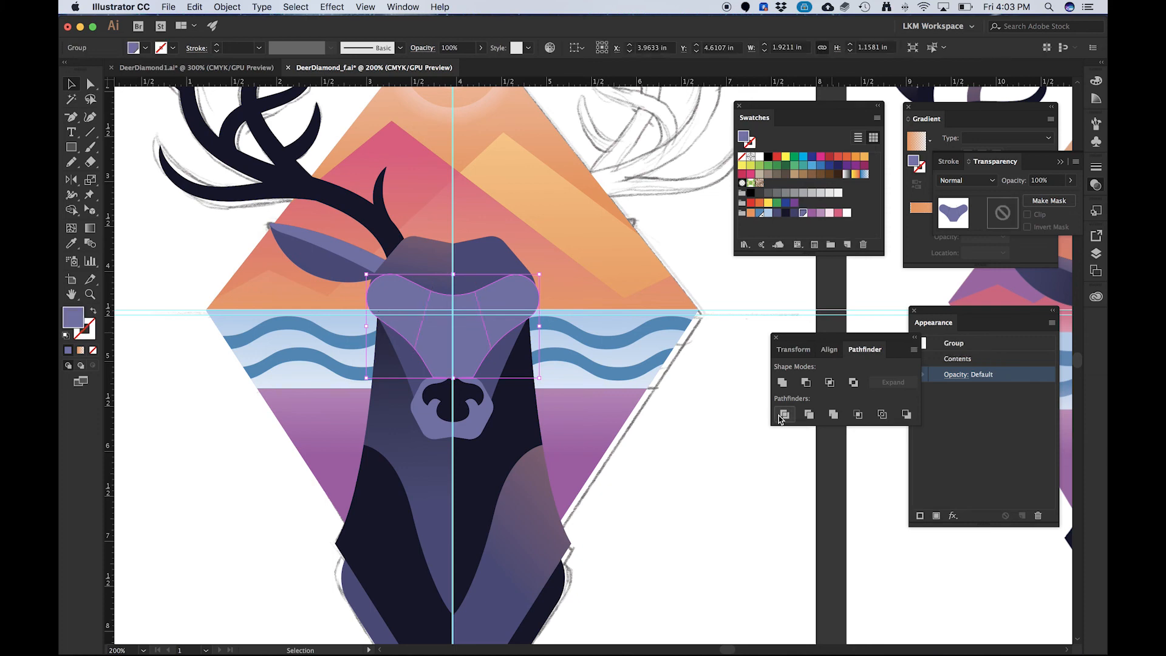
key(super+shift+g)
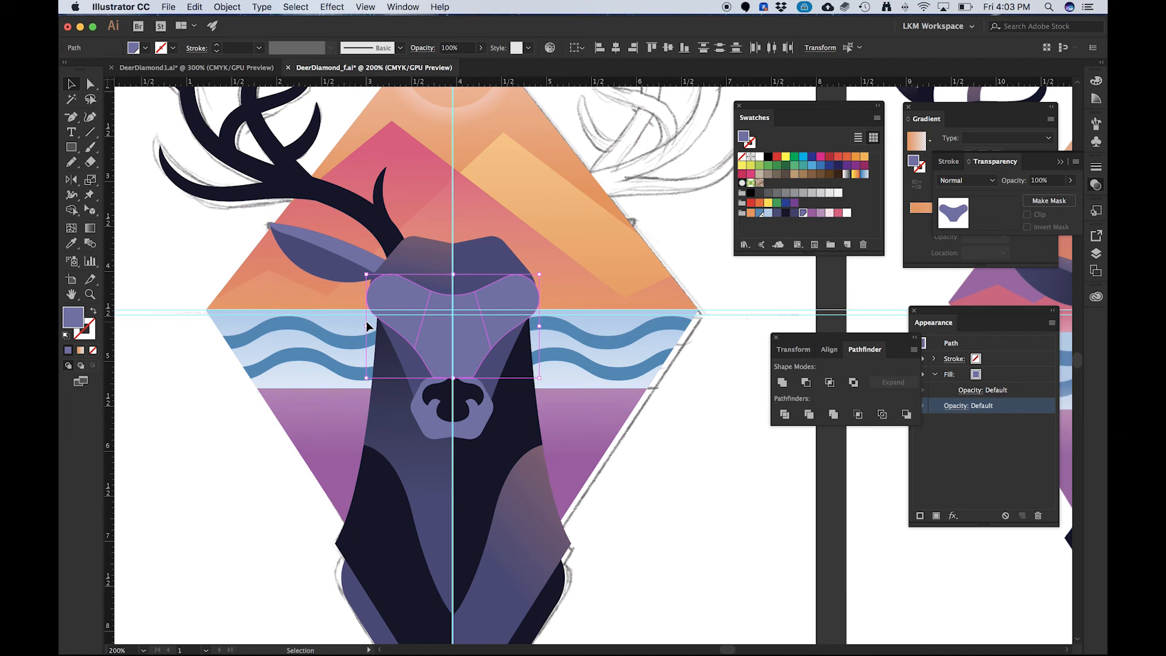
- Fill all three divided face pieces with the orange-to-transparent gradient sampled from the deer's chest
key(a)
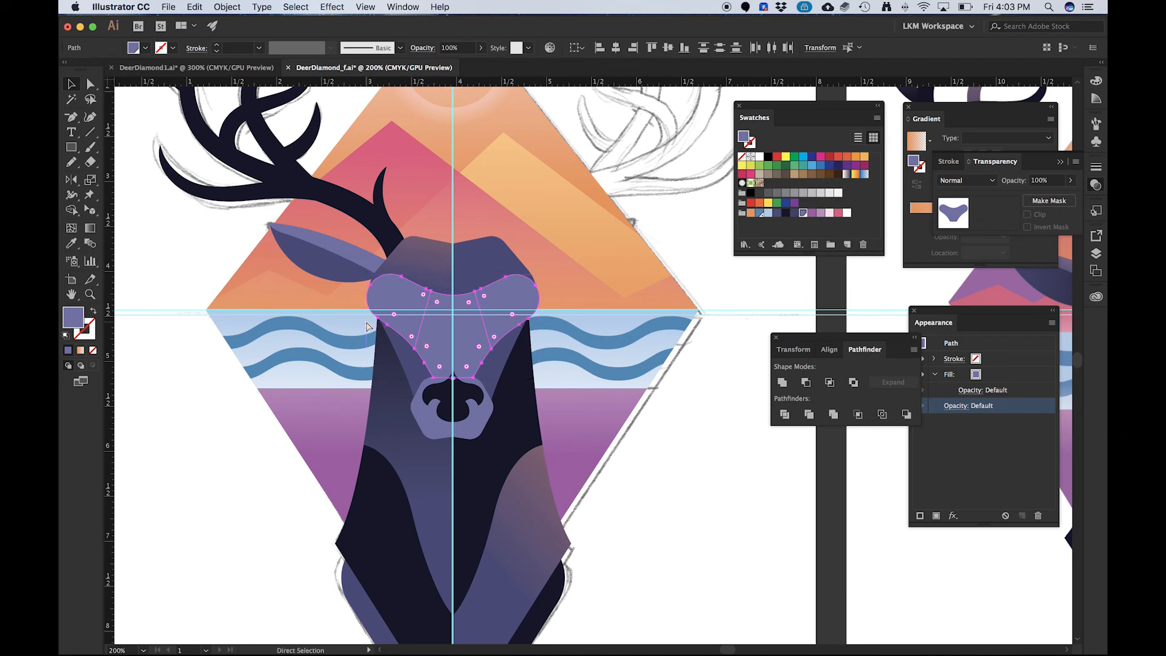
key(v)
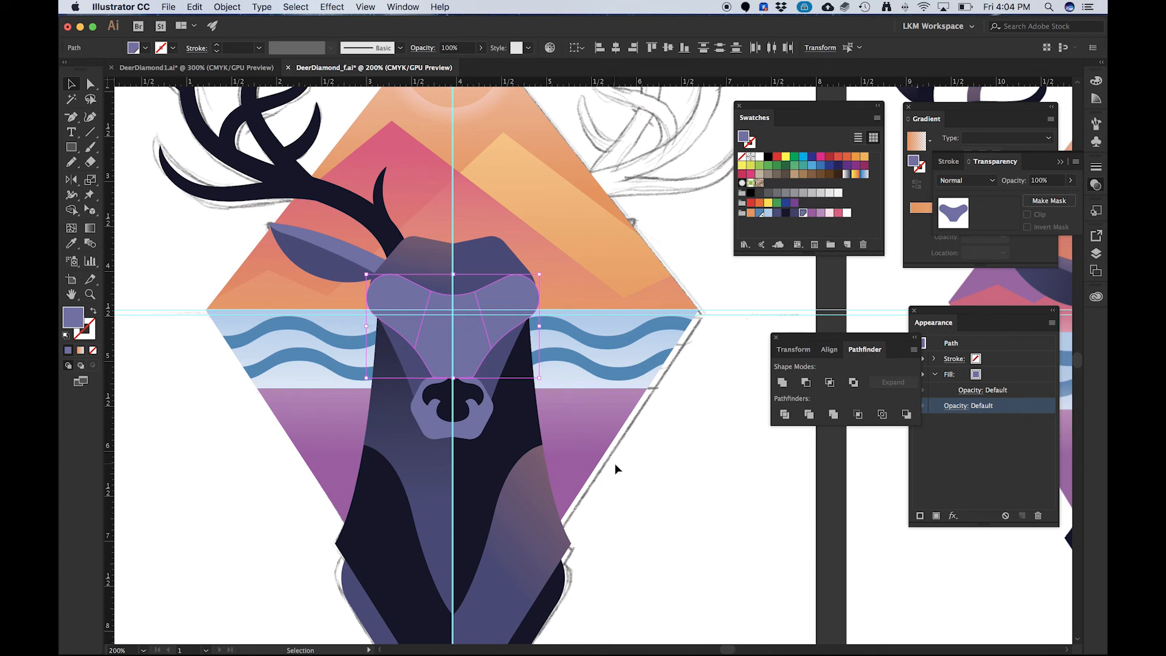
key(i)
click(545, 498)
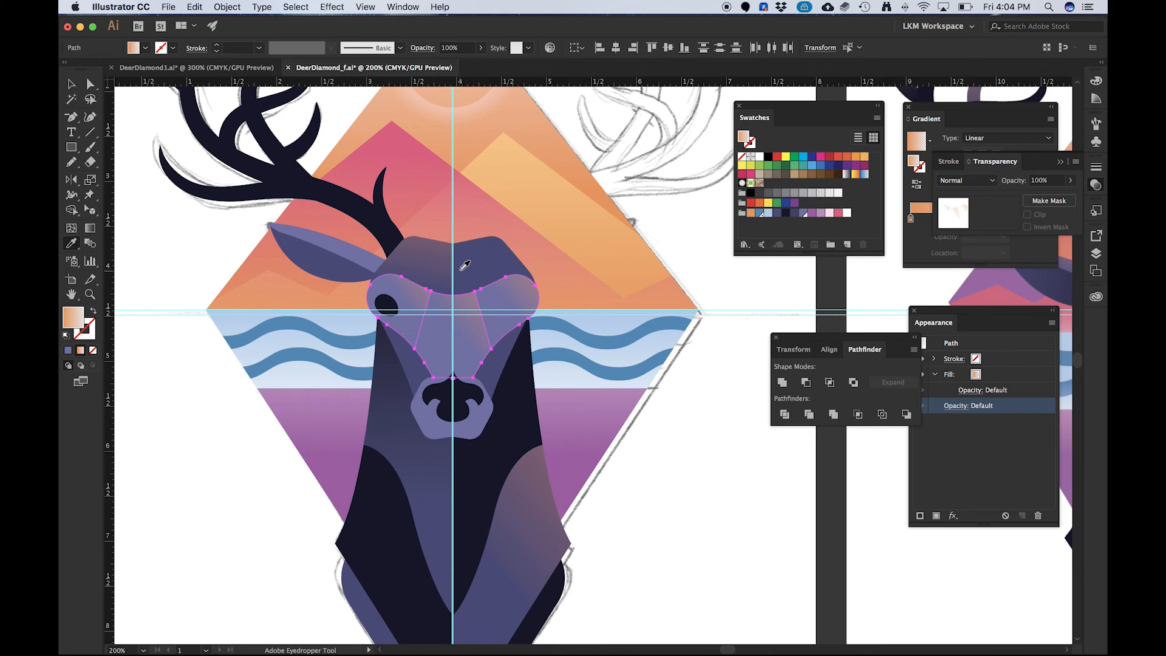
key(v)
key(super+shift+a)
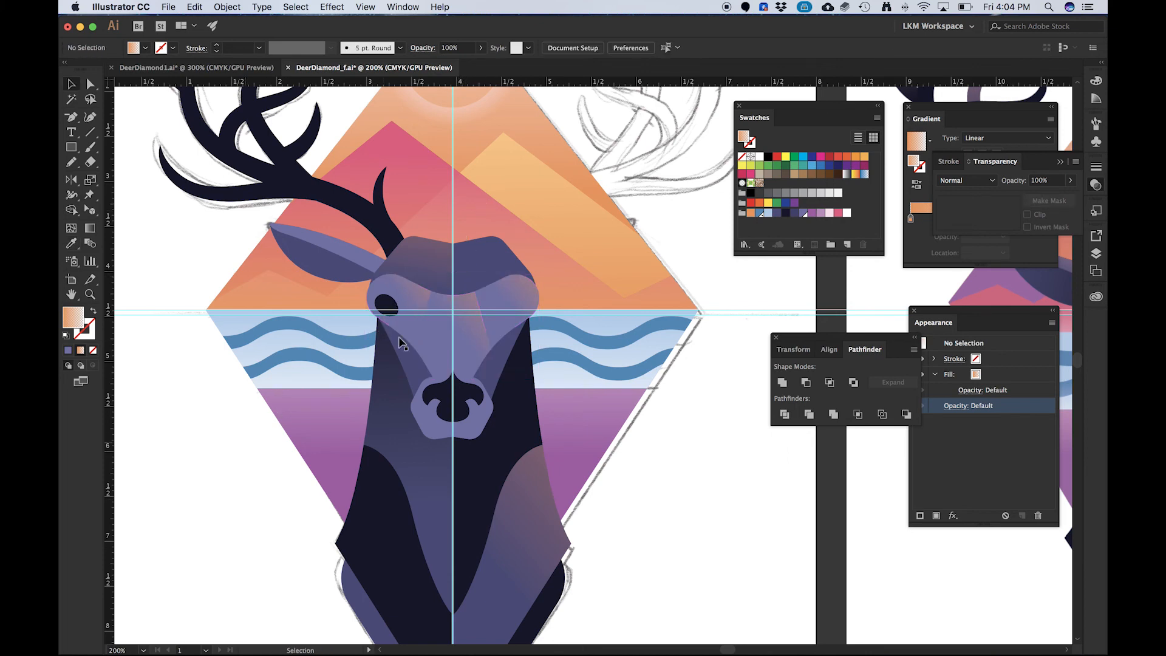
- Examine the three gradient-filled face pieces and compare their shading with the reference deer
click(416, 303)
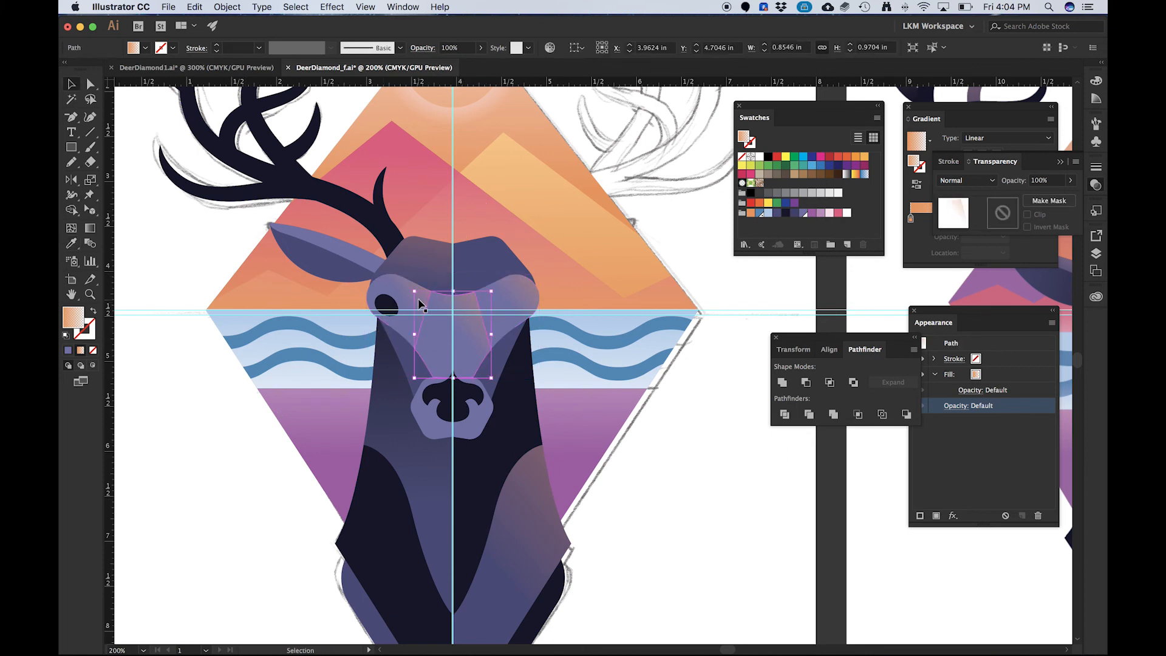
click(522, 307)
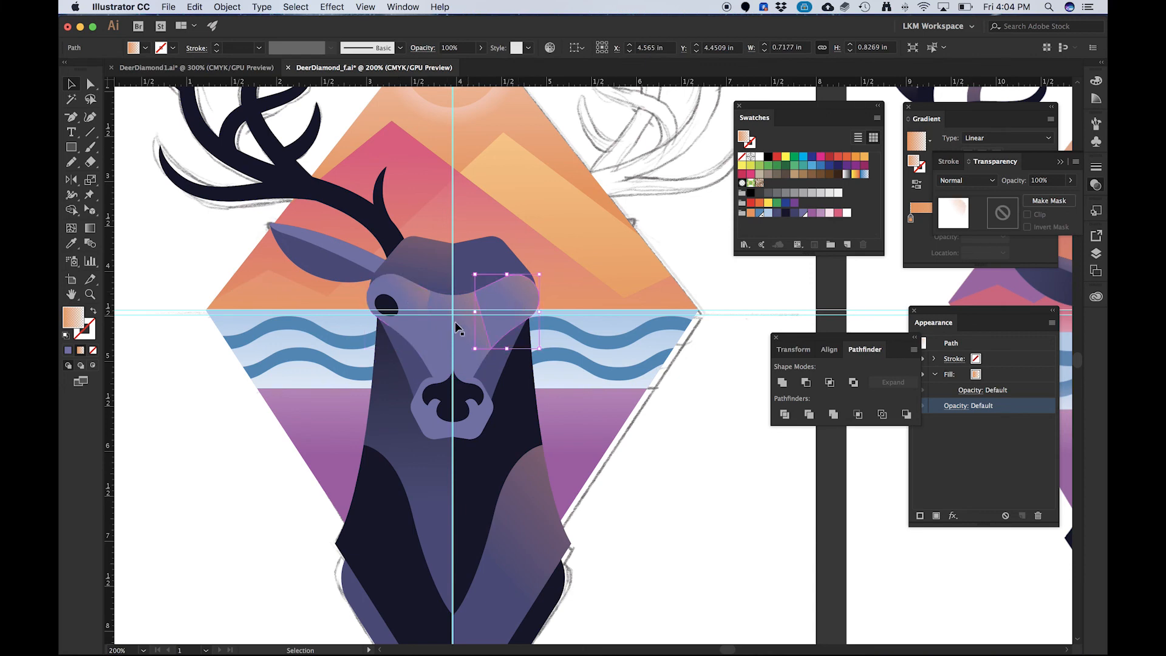
click(231, 439)
drag(596, 328, 245, 332)
drag(433, 326, 664, 320)
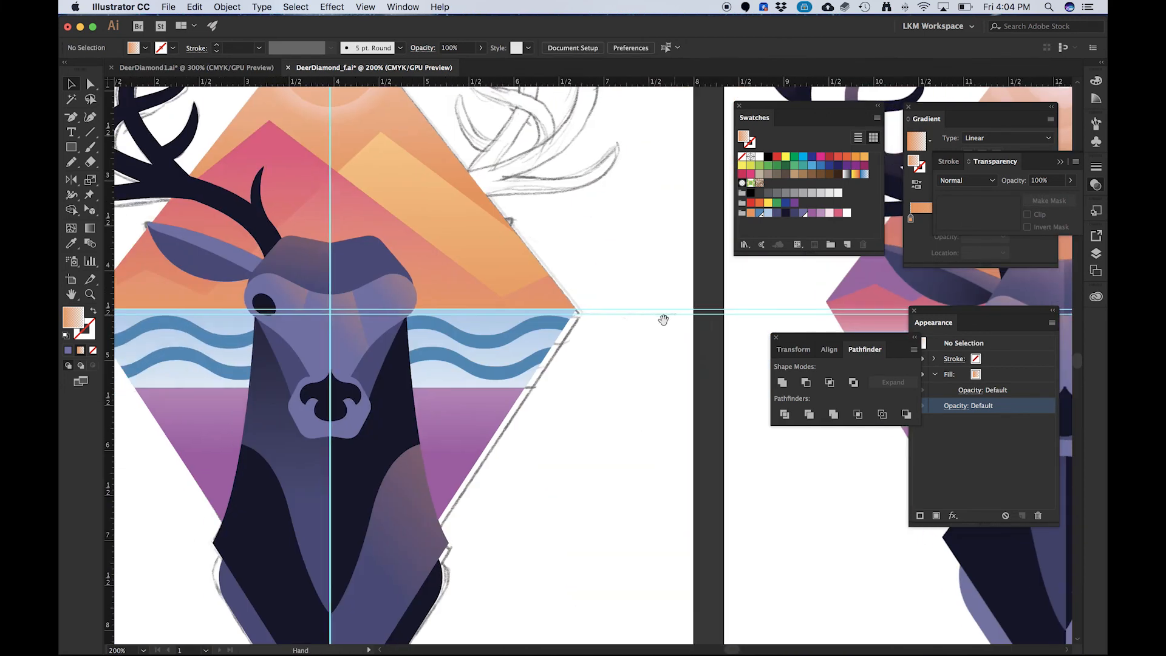
drag(296, 320, 486, 307)
click(486, 307)
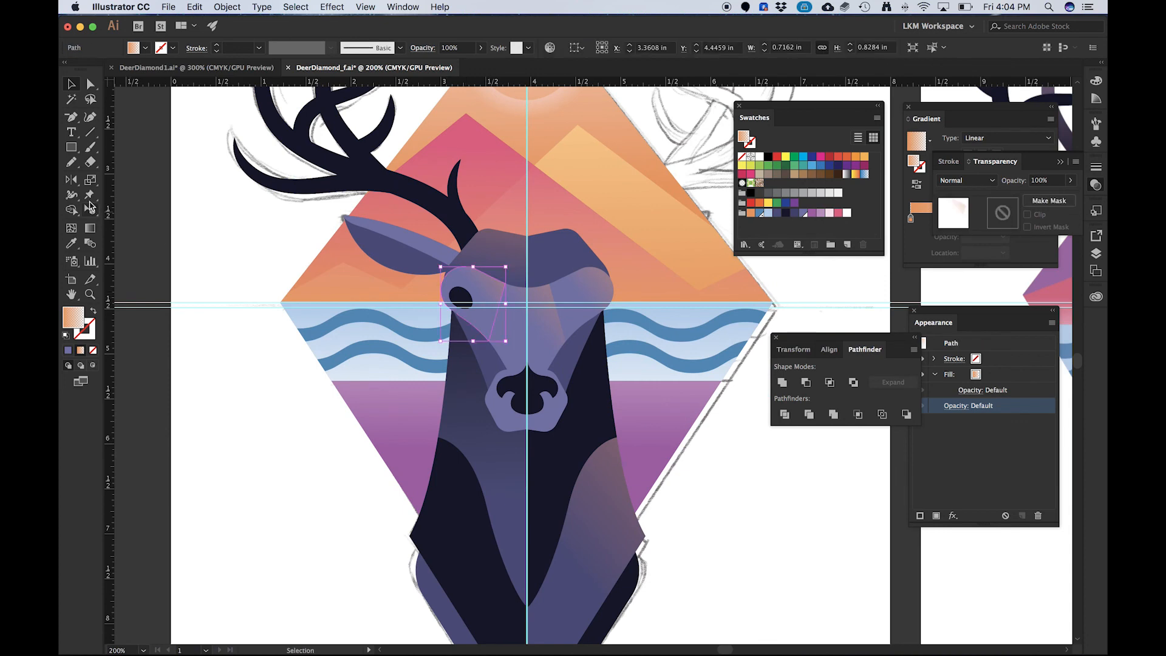
- Redirect the gradient of the face piece on the right to run diagonally from above the forehead down to its outer edge
click(584, 301)
key(g)
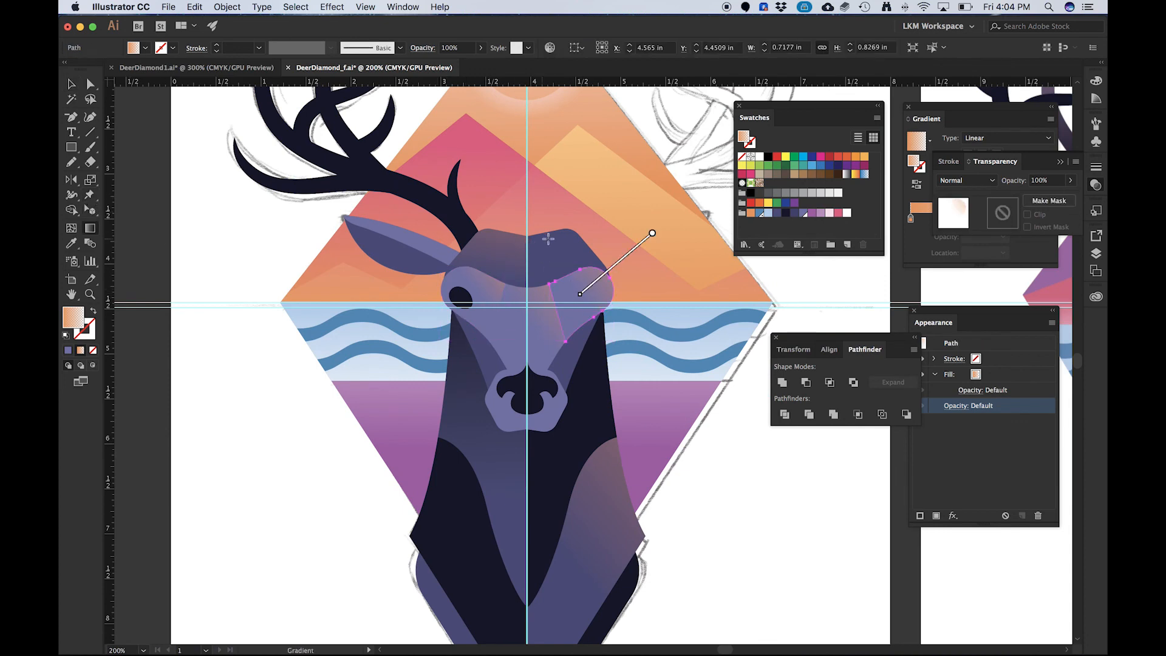
drag(539, 257, 593, 315)
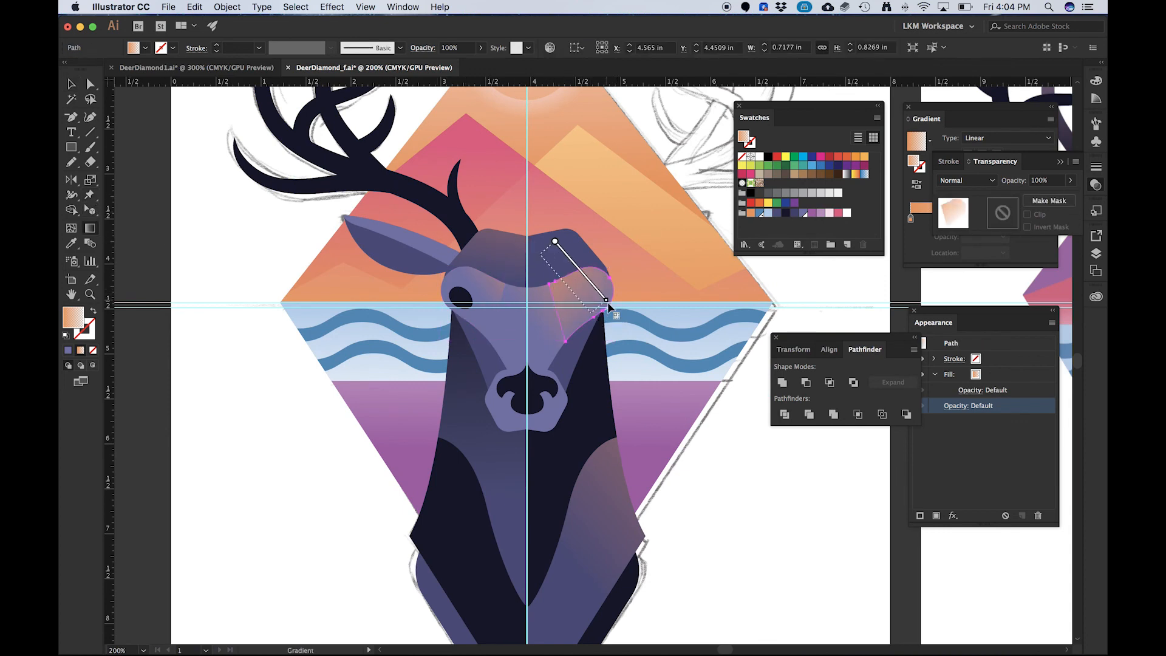
drag(575, 247, 593, 283)
mouse_move(552, 209)
mouse_down()
mouse_move(599, 325)
mouse_move(568, 234)
mouse_move(594, 317)
mouse_up()
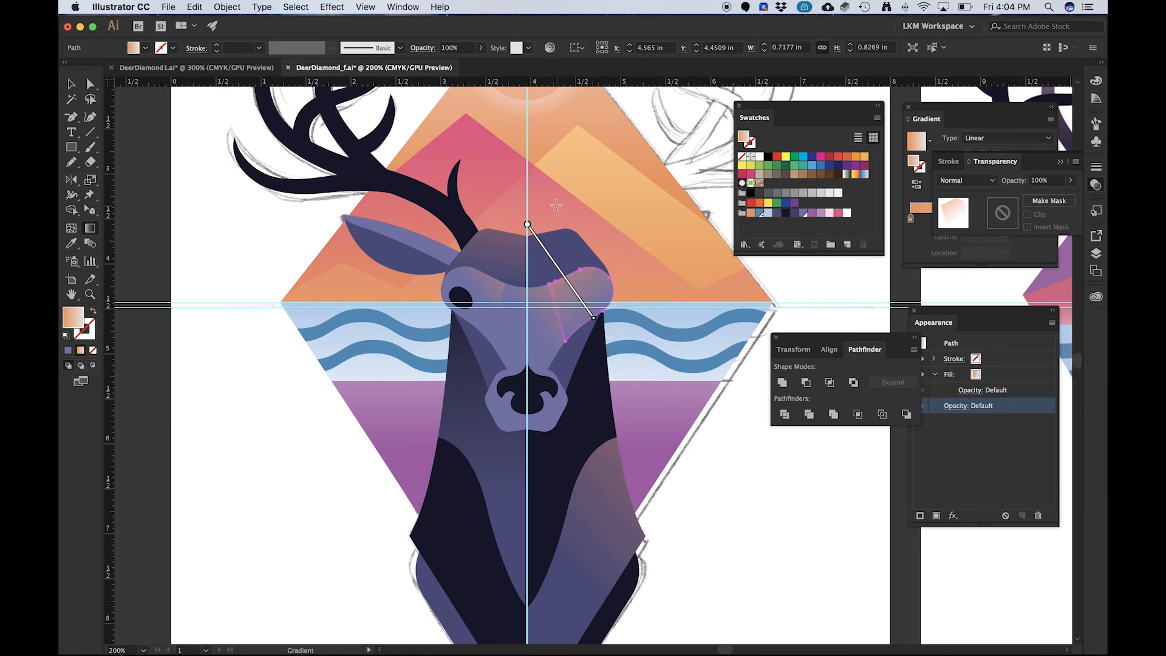
drag(557, 205, 605, 303)
key(v)
- Redirect the middle face piece's gradient to run straight down from above the head to the middle of the face
click(539, 287)
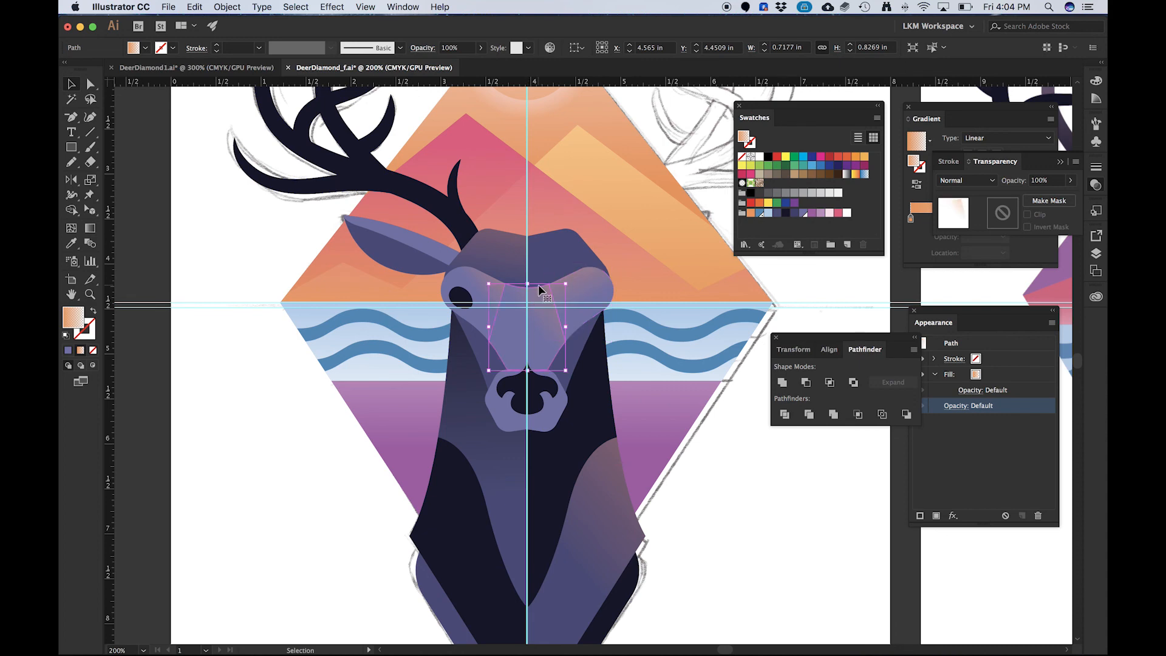
key(g)
drag(529, 209, 527, 332)
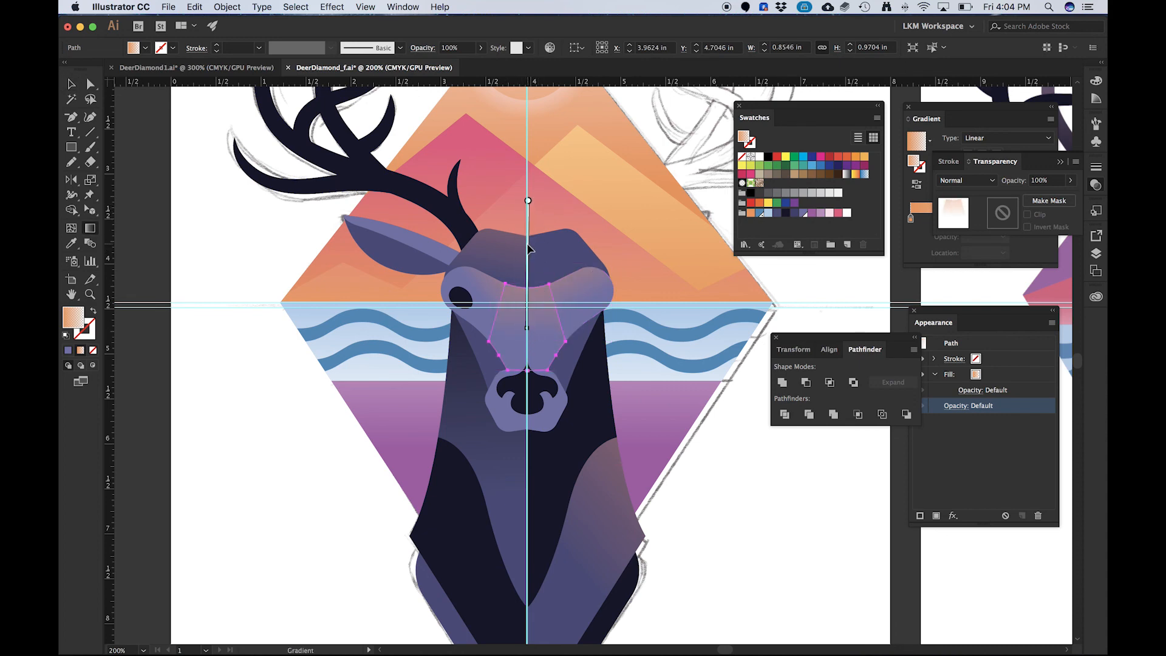
key(v)
click(320, 411)
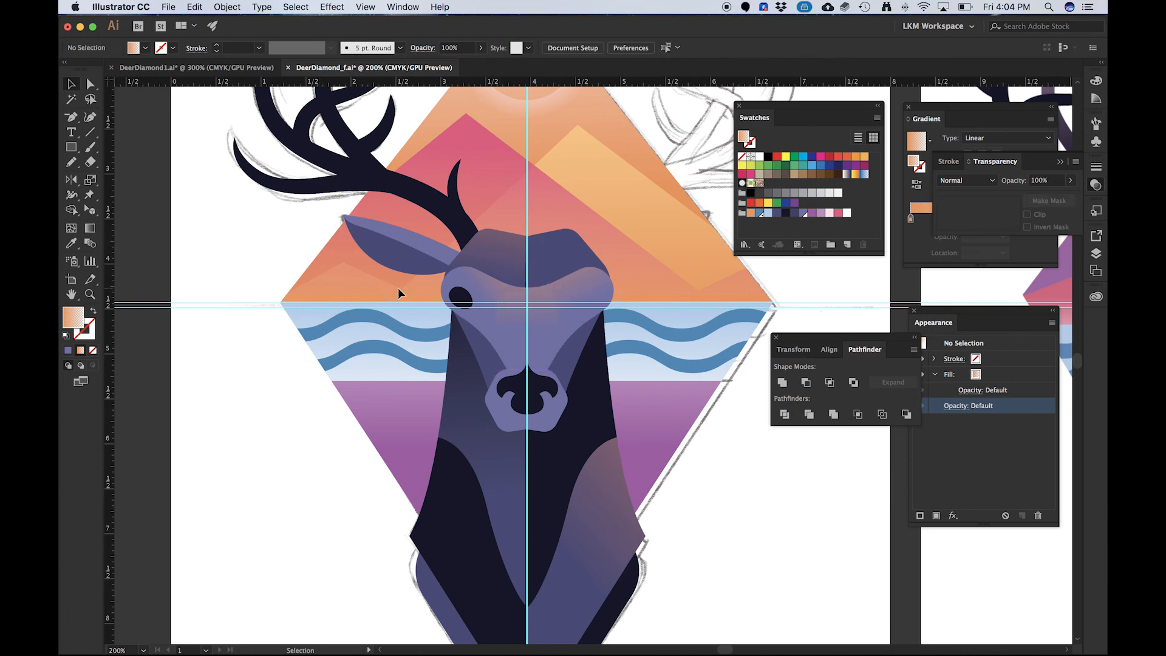
- Hide the guides and compare the whole deer with the reference illustration at 100% zoom
key(super+semicolon)
key(super+1)
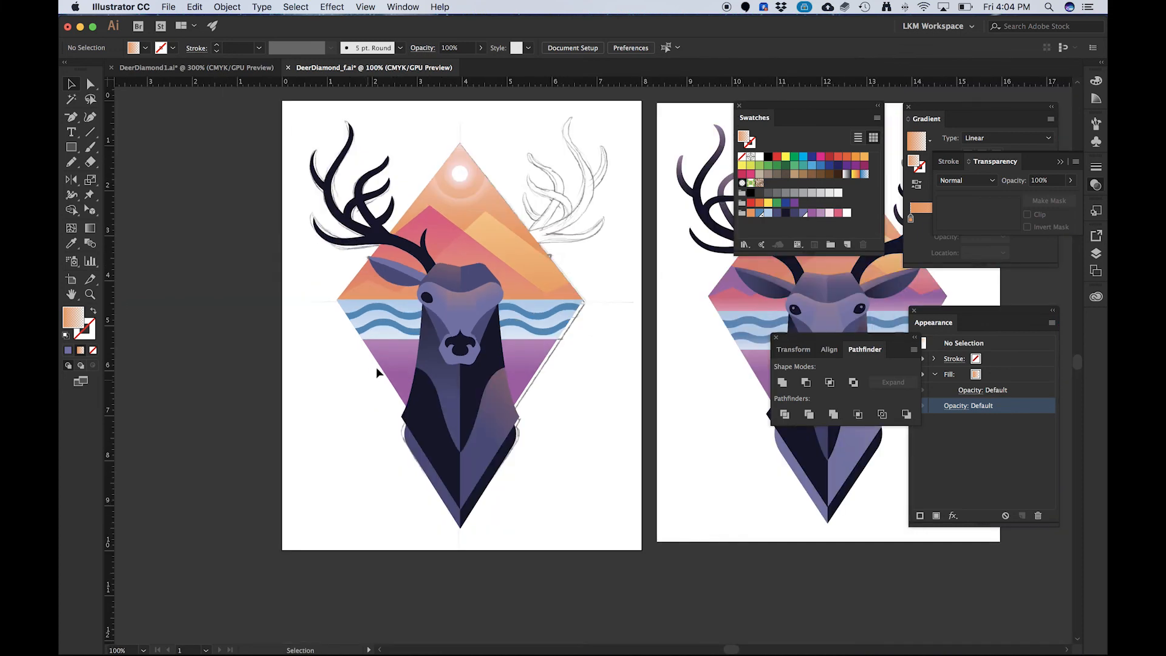
drag(548, 317, 518, 338)
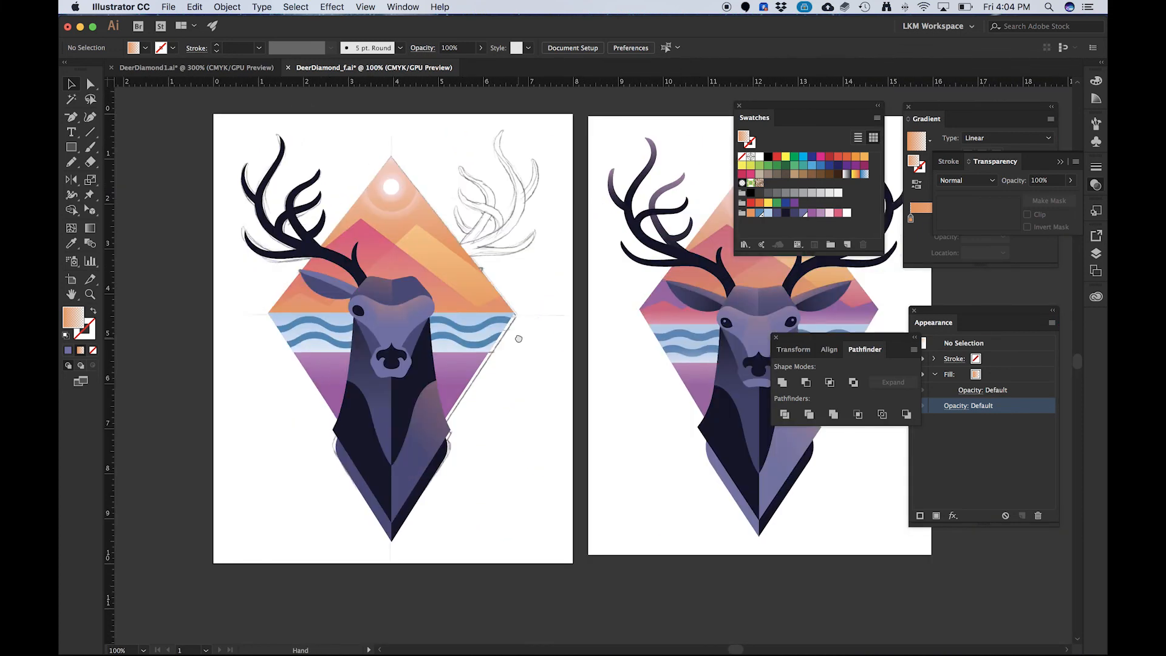
- Fill the ear's lighter upper shape with the forehead's orange-to-transparent gradient, running from above the ear across its width
super+click(364, 294)
super+click(364, 294)
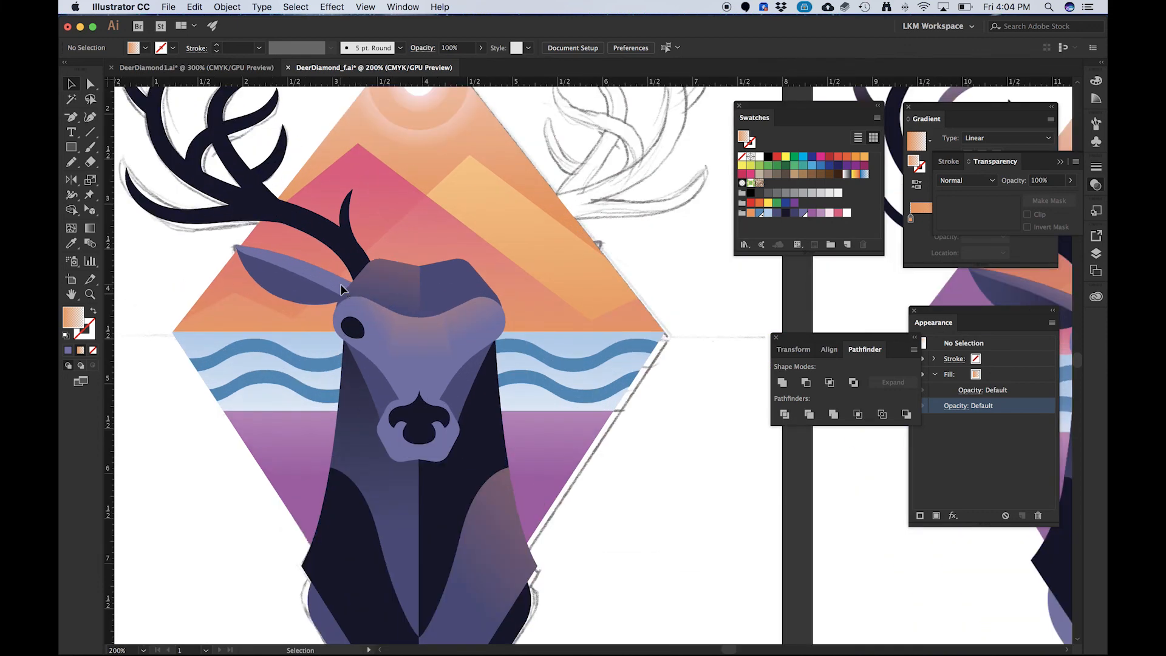
click(342, 287)
key(v)
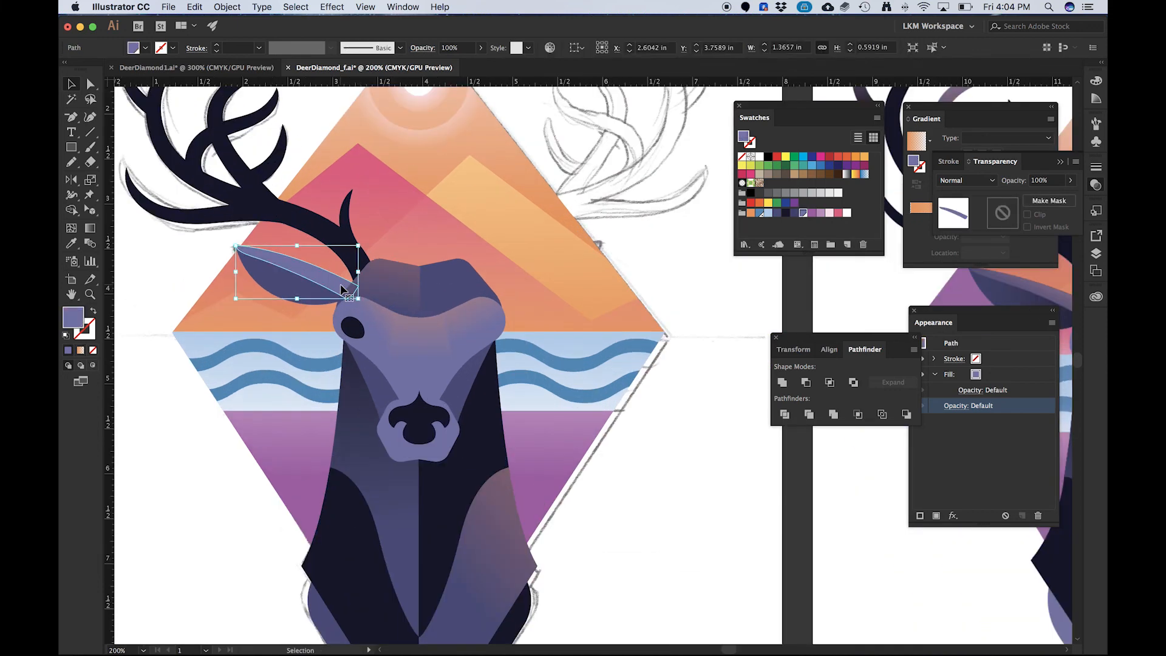
key(i)
click(413, 263)
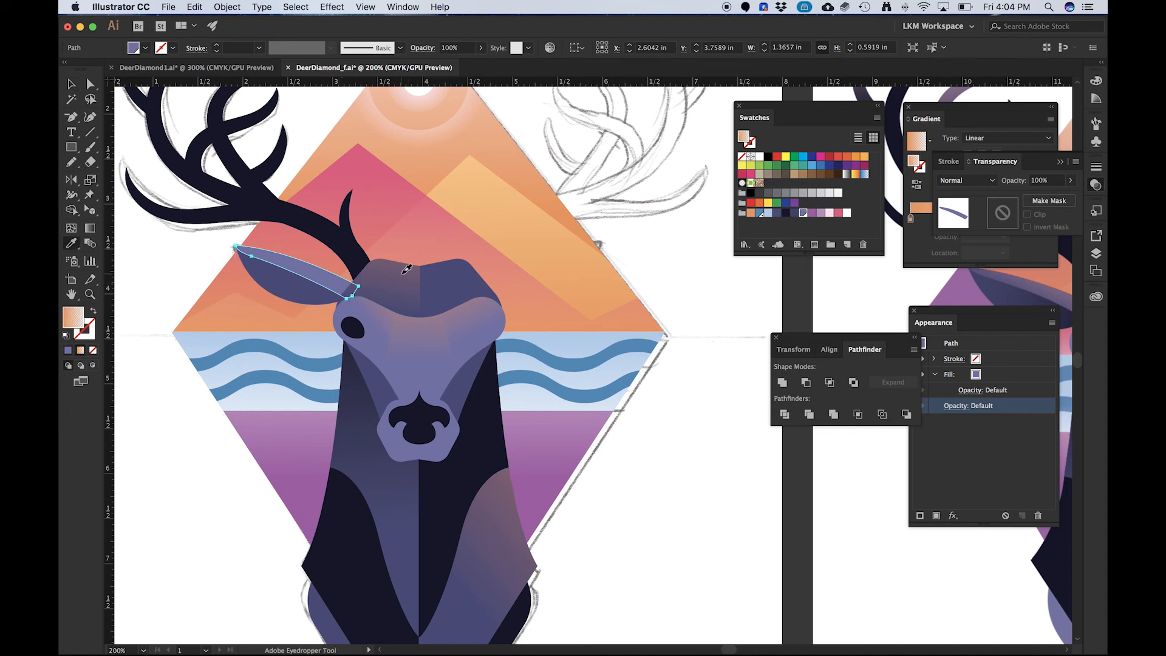
key(g)
drag(351, 257, 336, 300)
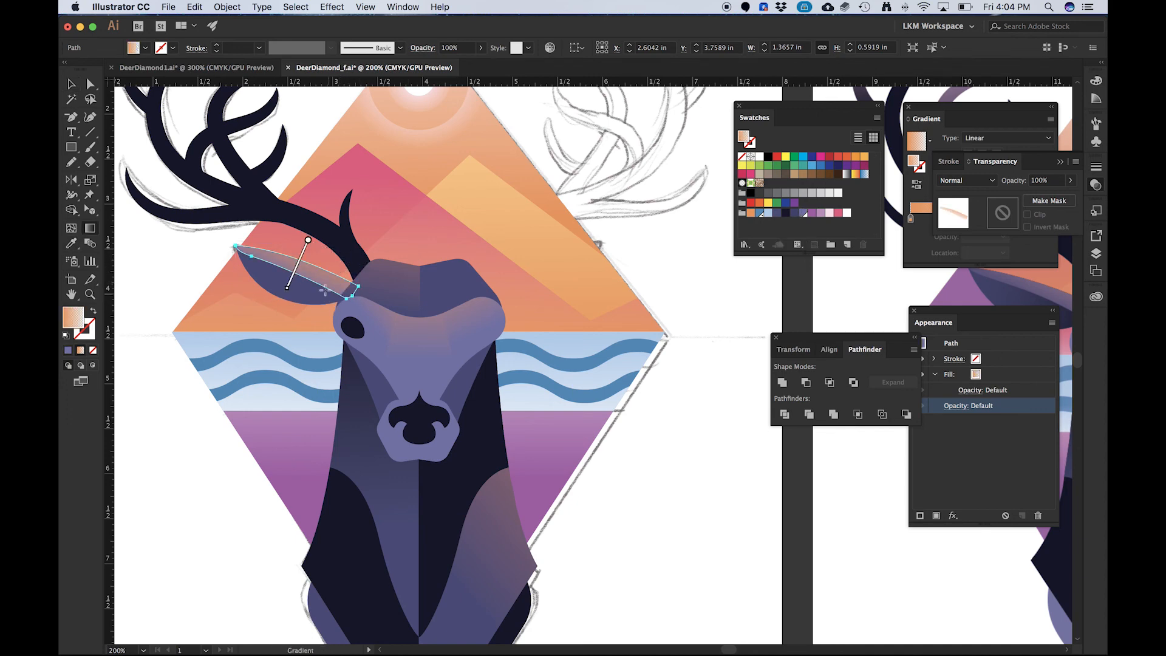
drag(329, 247, 312, 282)
key(v)
click(176, 407)
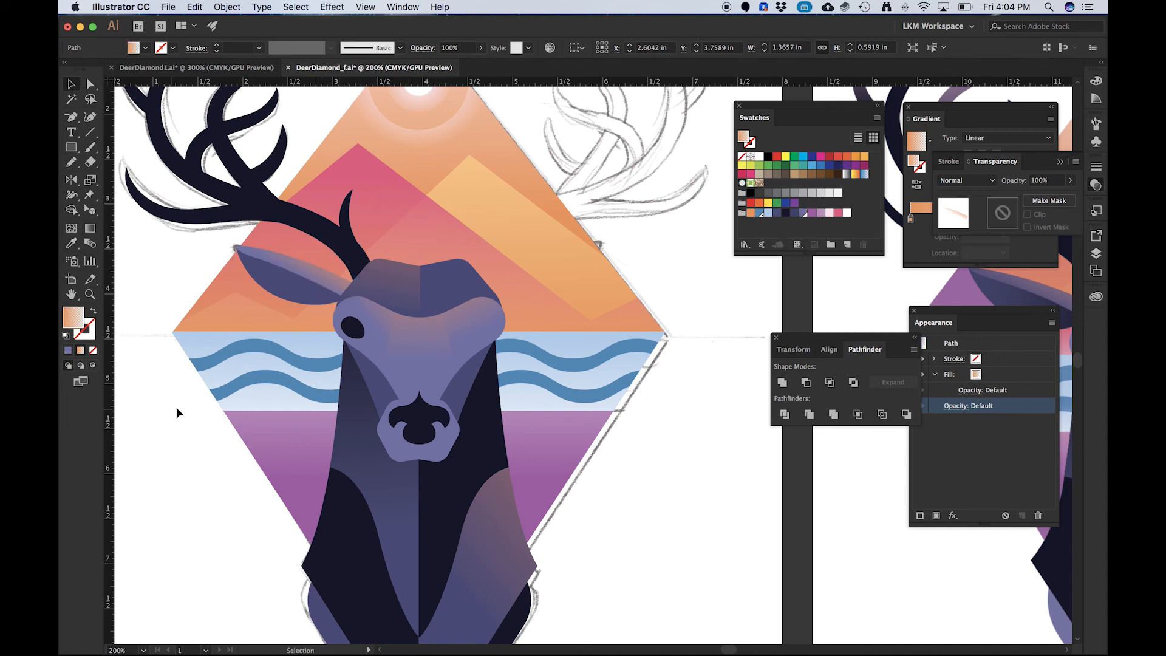
- Adjust the ear shape's gradient to run almost straight down from just above the ear to its inner fold
key(super+1)
scroll(232, 327, up, 2)
click(266, 349)
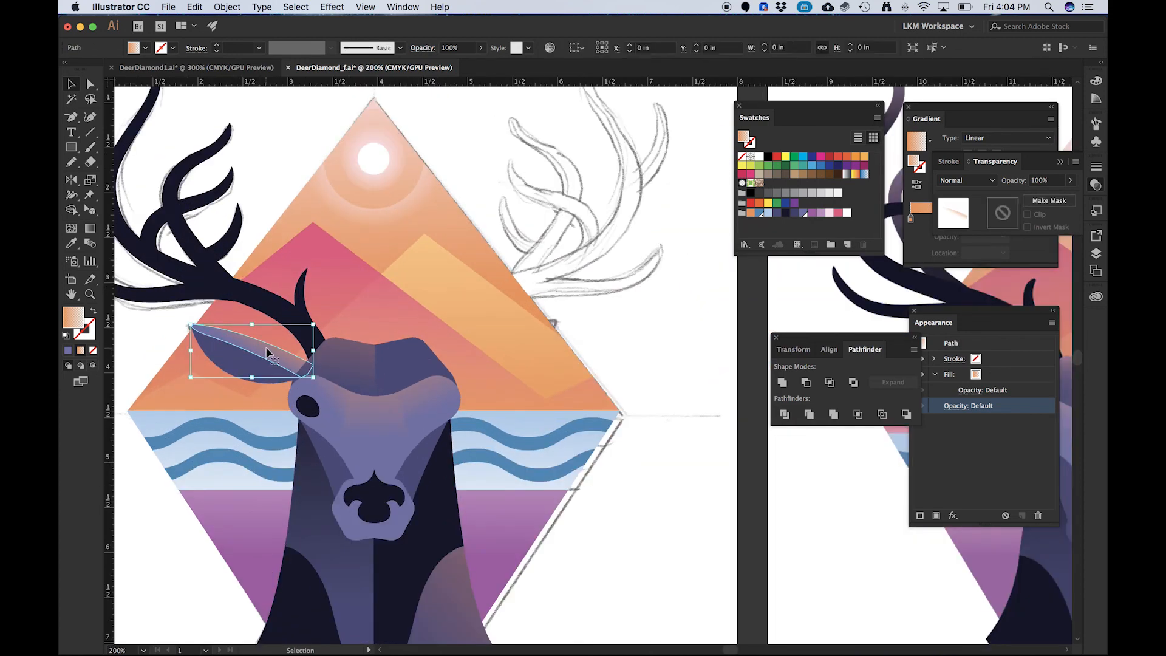
key(g)
drag(286, 321, 272, 359)
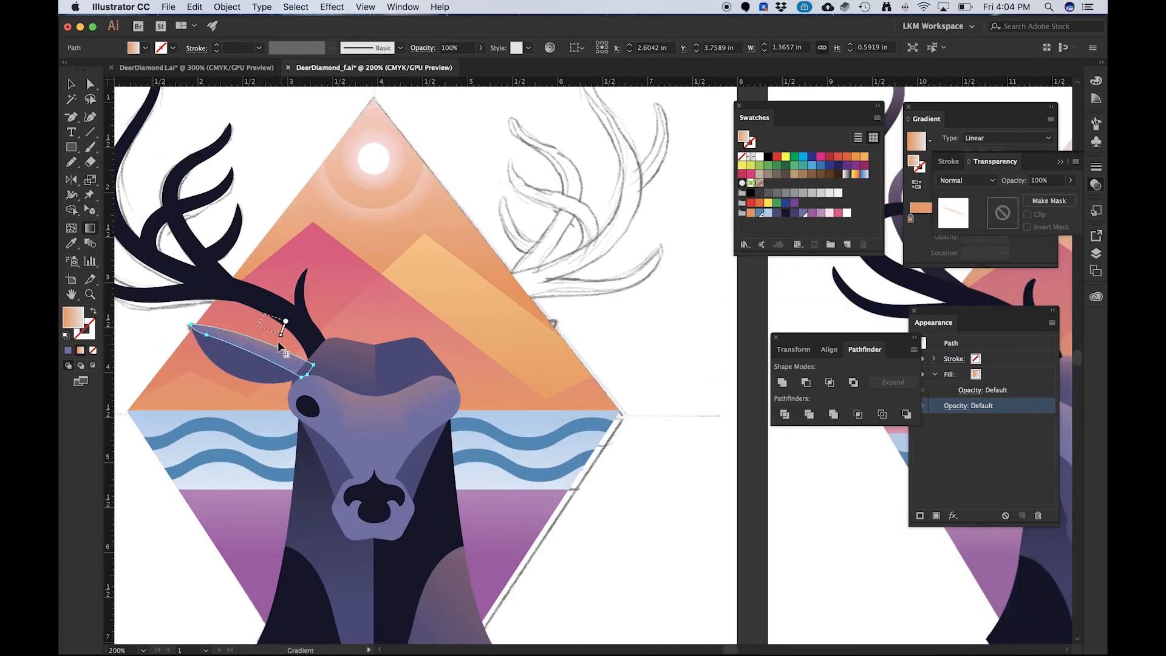
drag(264, 314, 258, 360)
key(v)
- Fill the antler's inner branch with the purple and pink Screen gradient appearance sampled from the diamond's lower section
alt+super+click(297, 418)
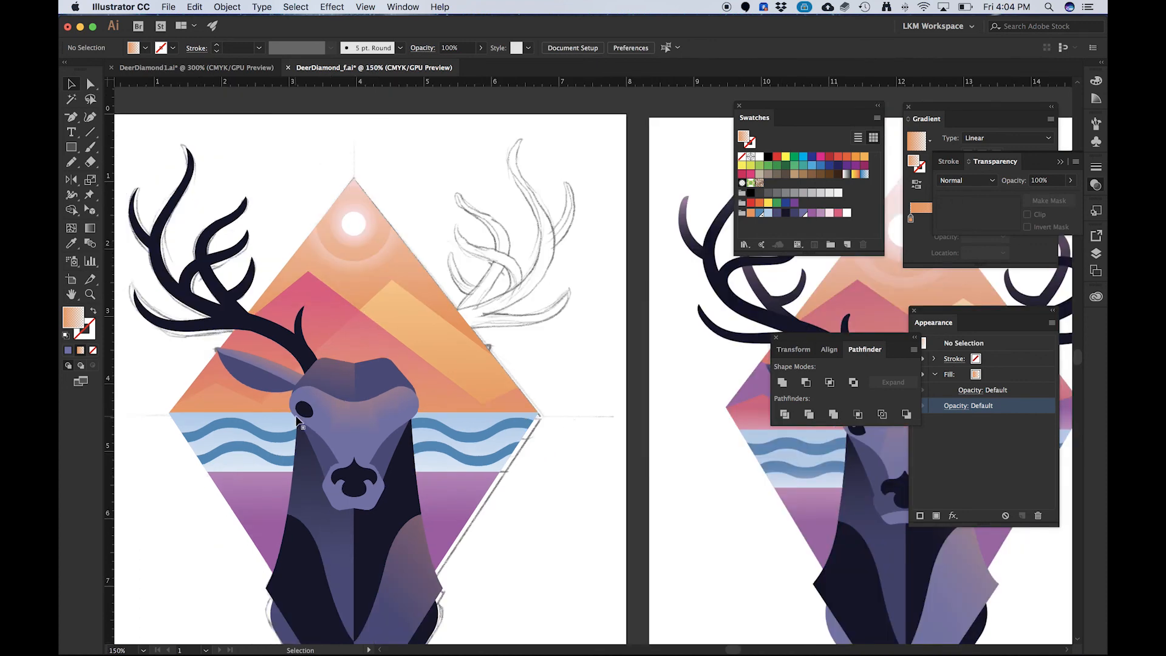
alt+super+click(264, 400)
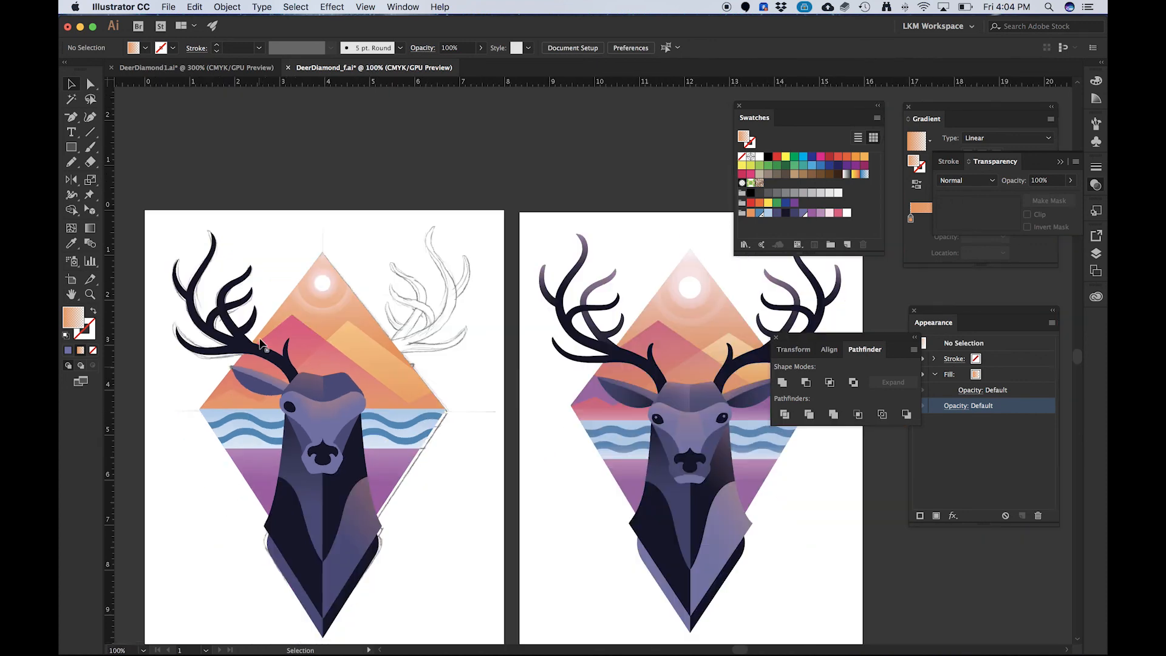
click(244, 290)
key(a)
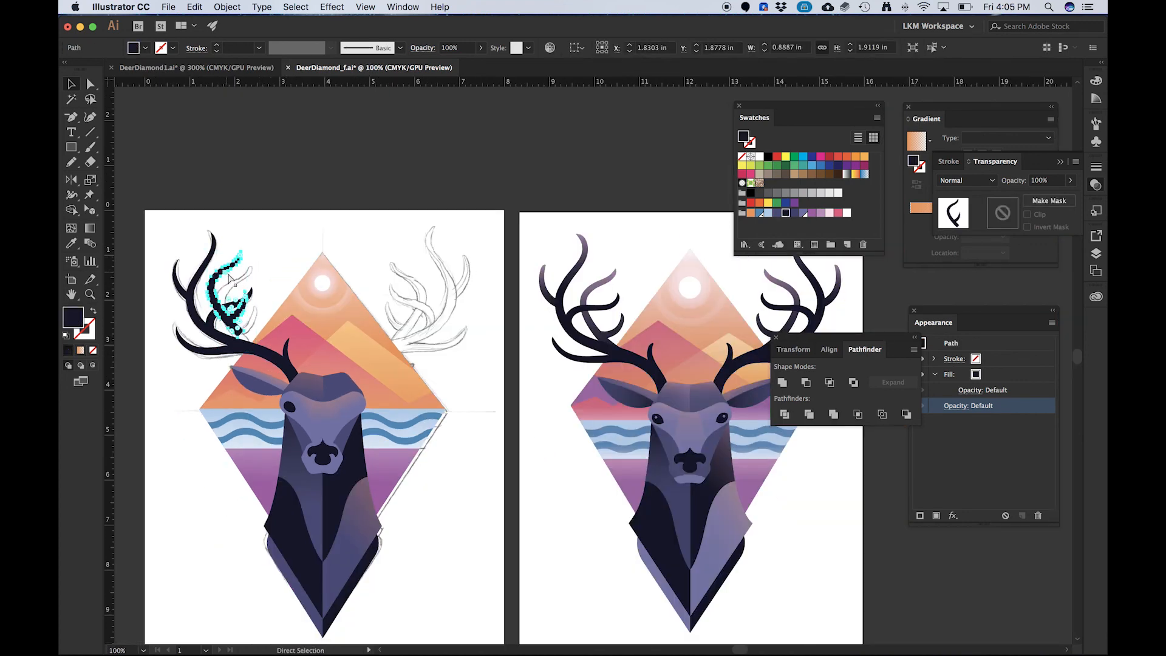
drag(230, 278, 239, 292)
key(v)
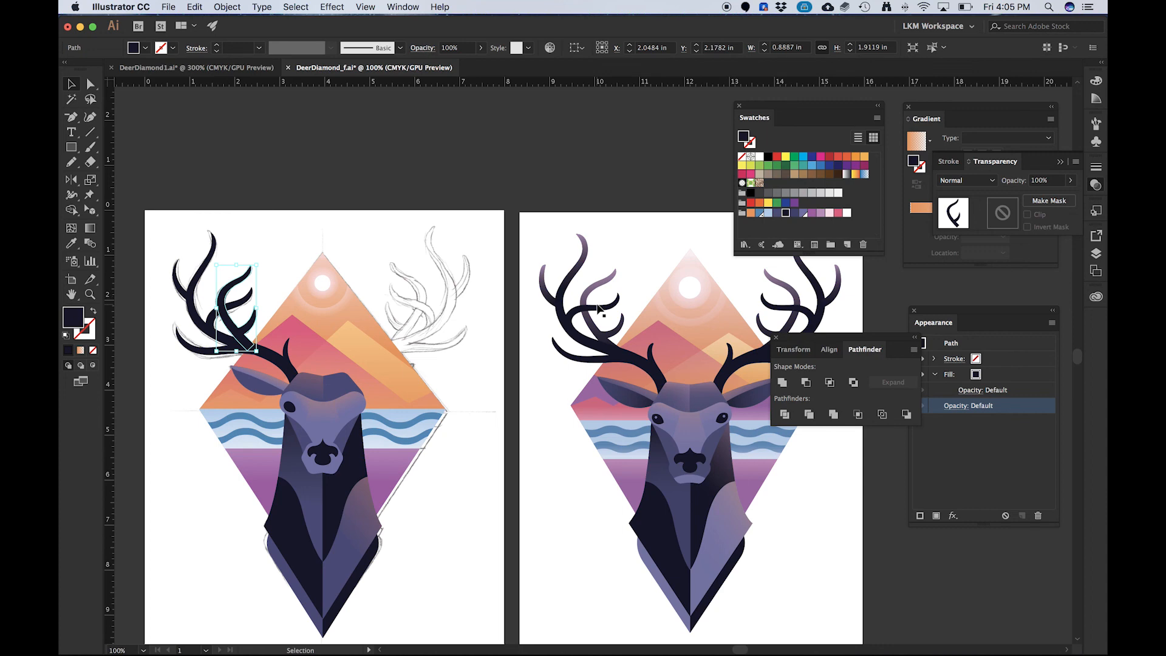
key(a)
key(v)
key(i)
click(388, 466)
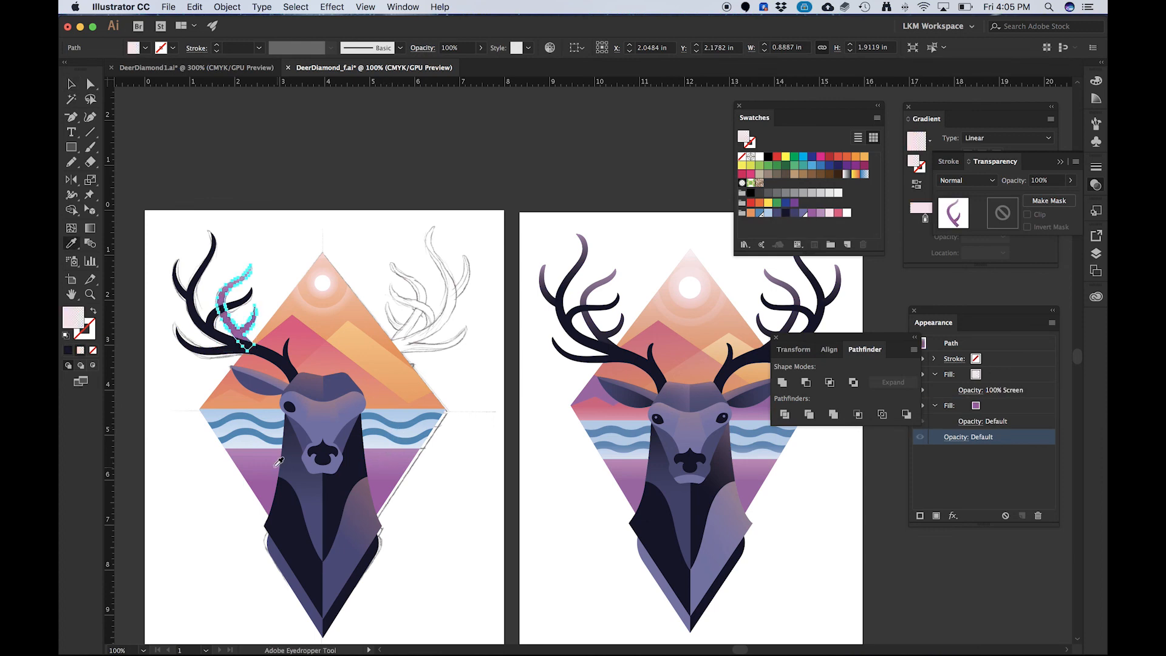
- Undo the sampled fill on the antler's inner branch and resample the purple Screen gradient appearance from the diamond's lower section
click(250, 450)
key(super+z)
key(a)
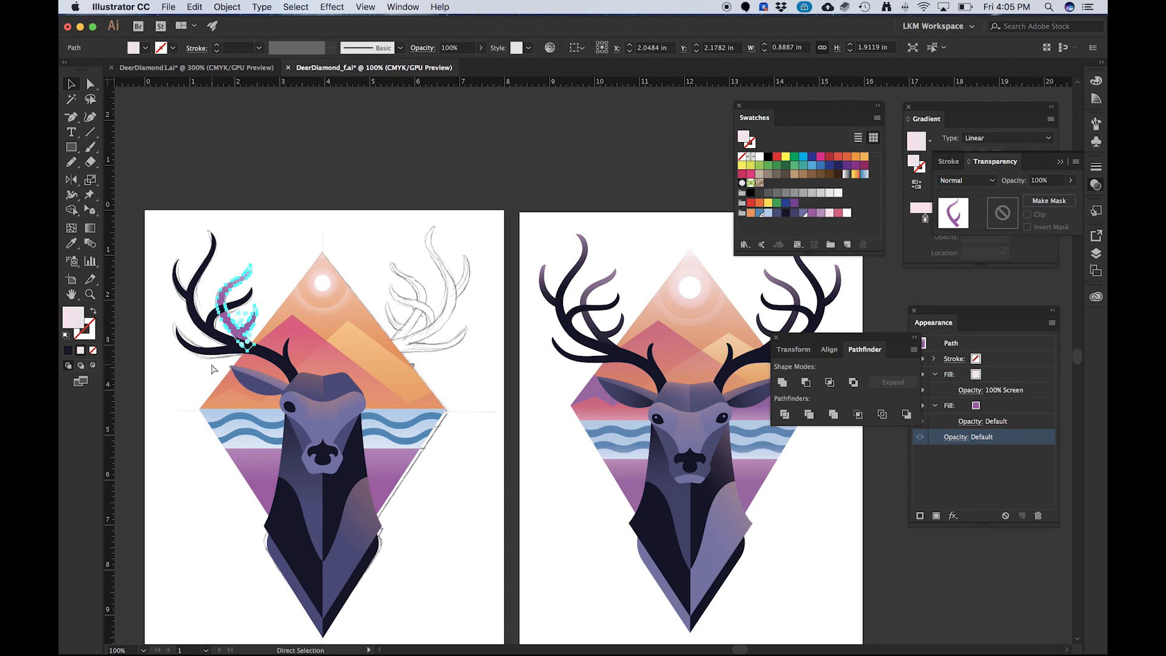
key(super+z)
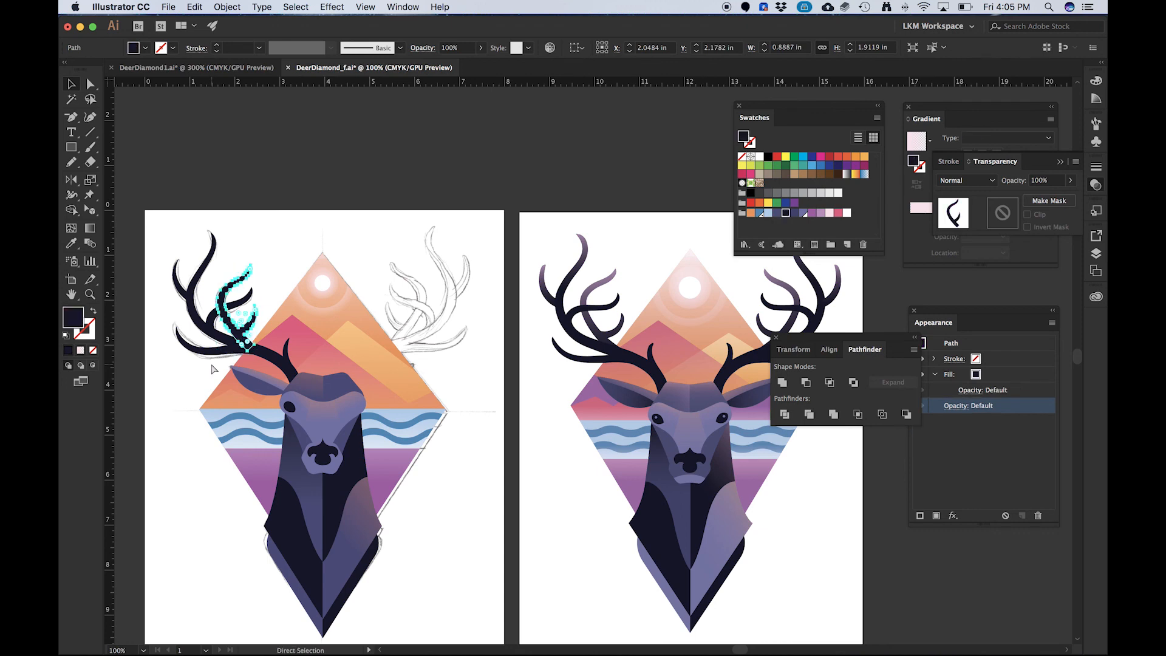
key(v)
key(i)
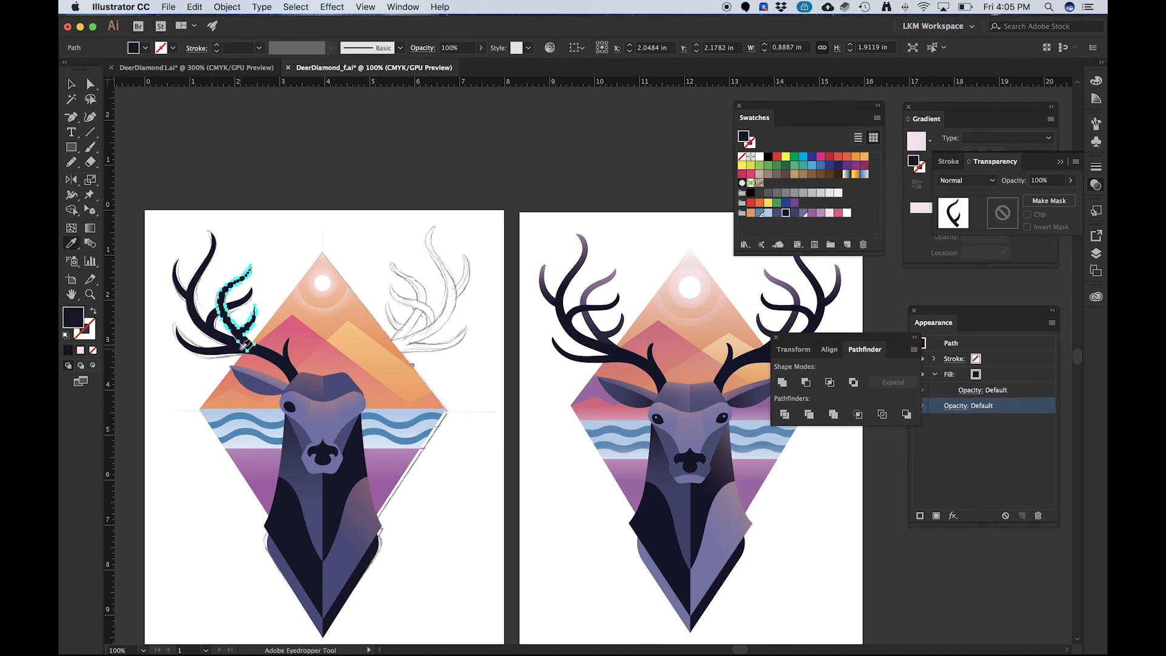
click(265, 459)
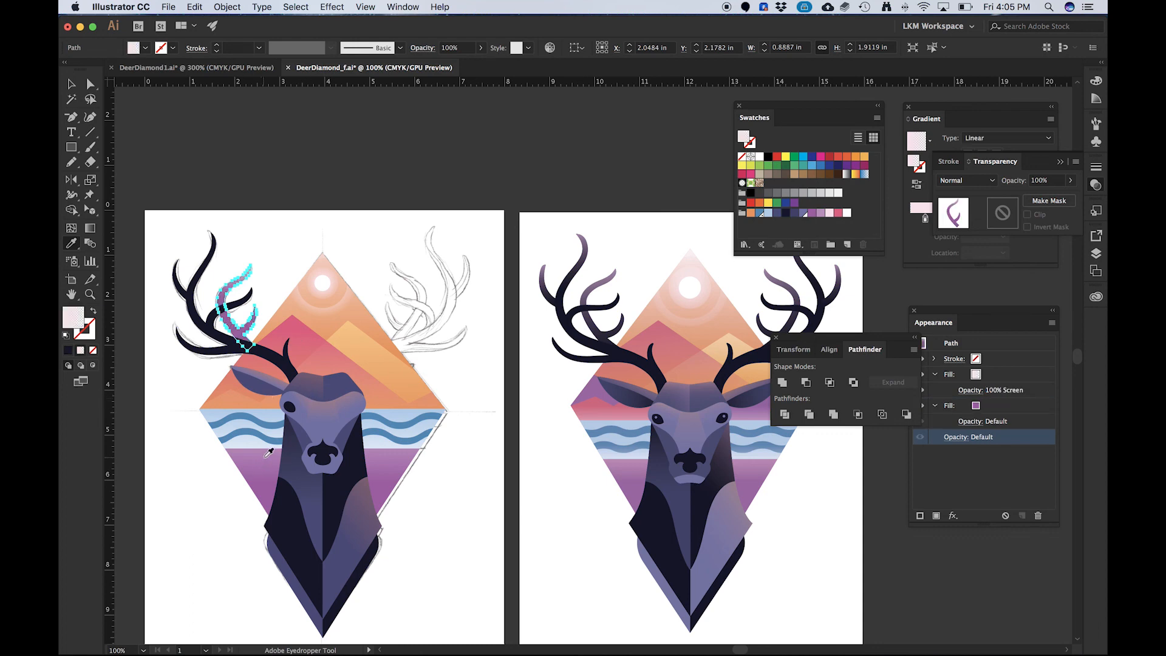
- Try moving the purple inner branch aside to compare it with the dark branch beneath, undoing each move
key(v)
drag(237, 326, 264, 303)
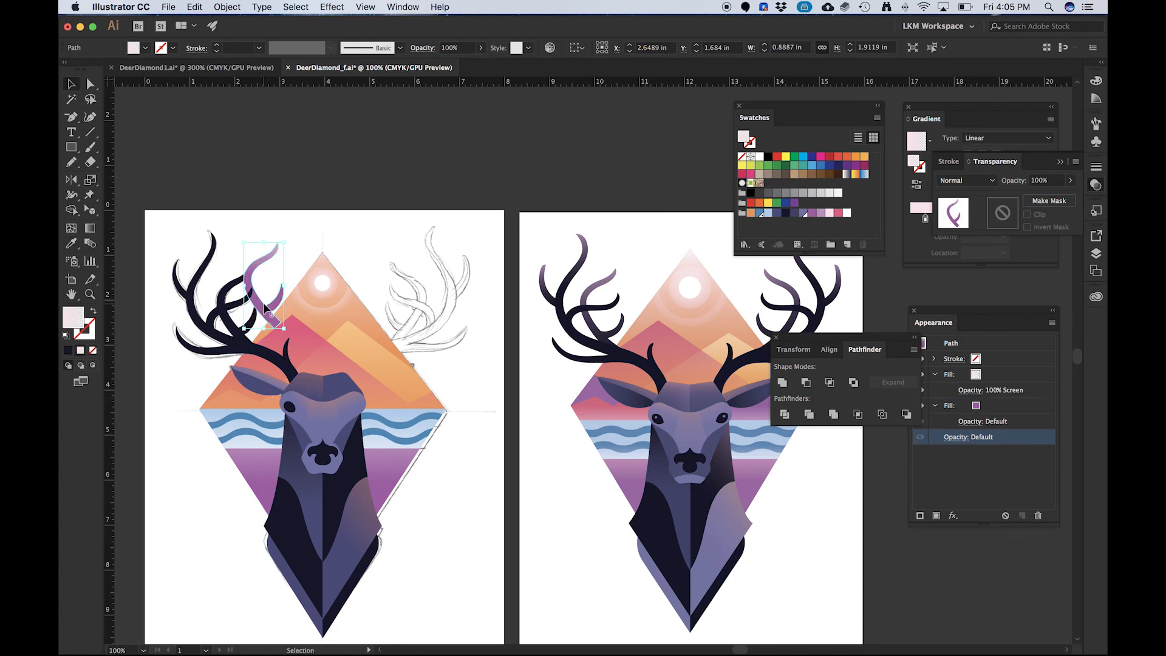
key(cmd+z)
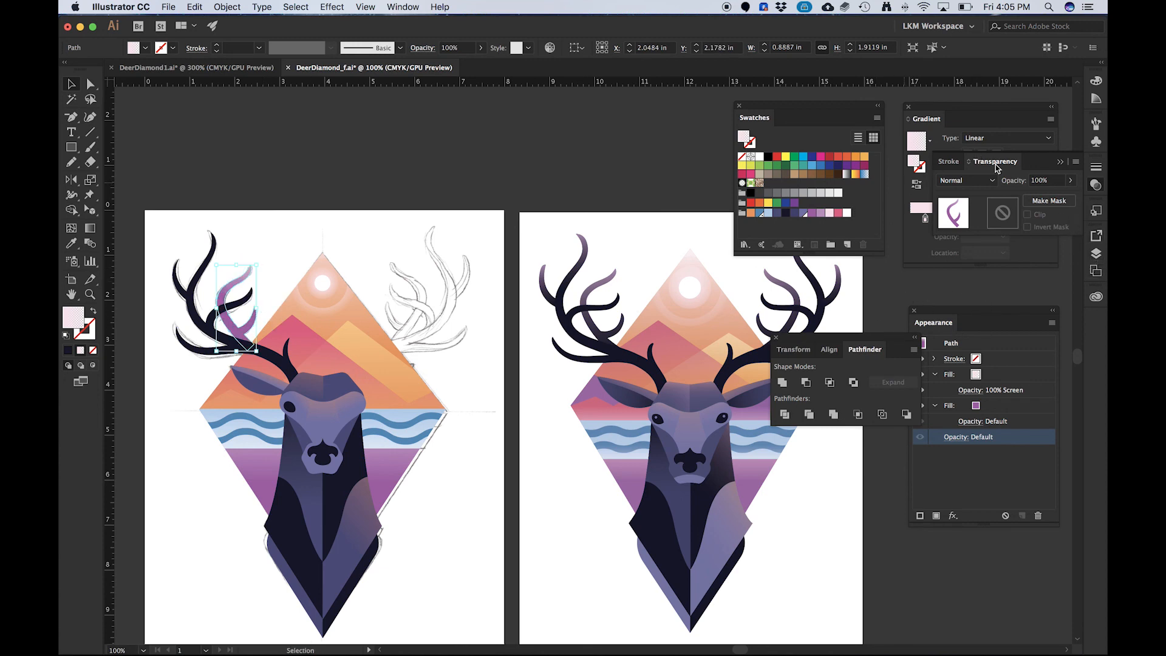
drag(233, 326, 246, 324)
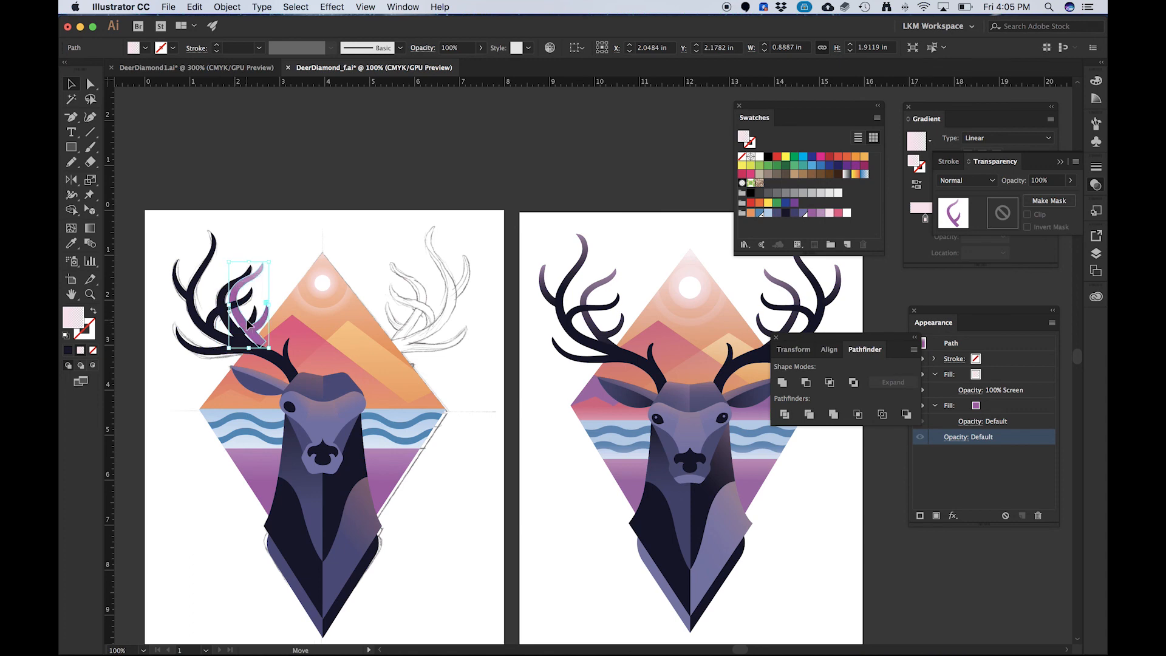
scroll(235, 324, up, 2)
key(cmd+z)
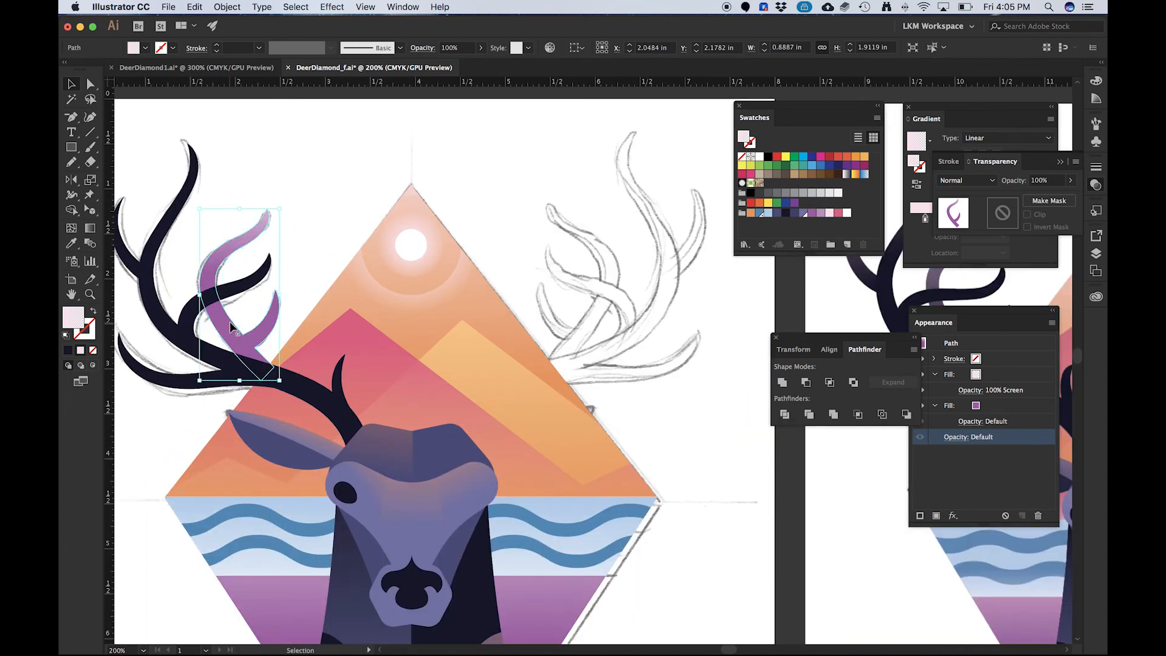
click(1003, 154)
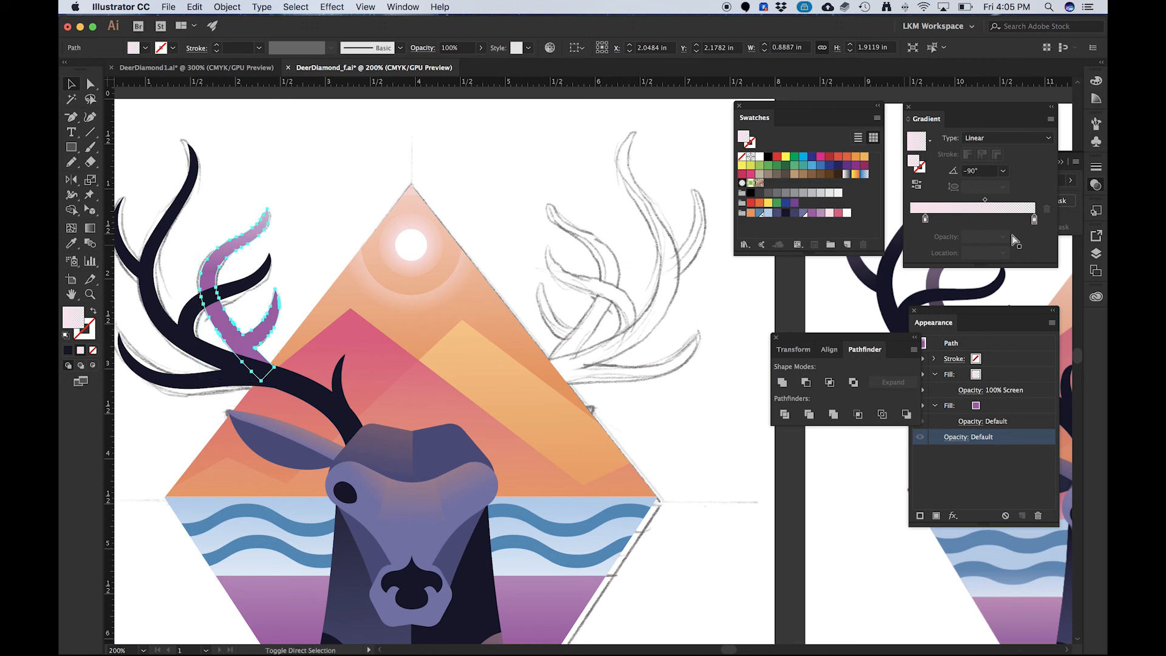
click(299, 202)
drag(234, 246, 308, 226)
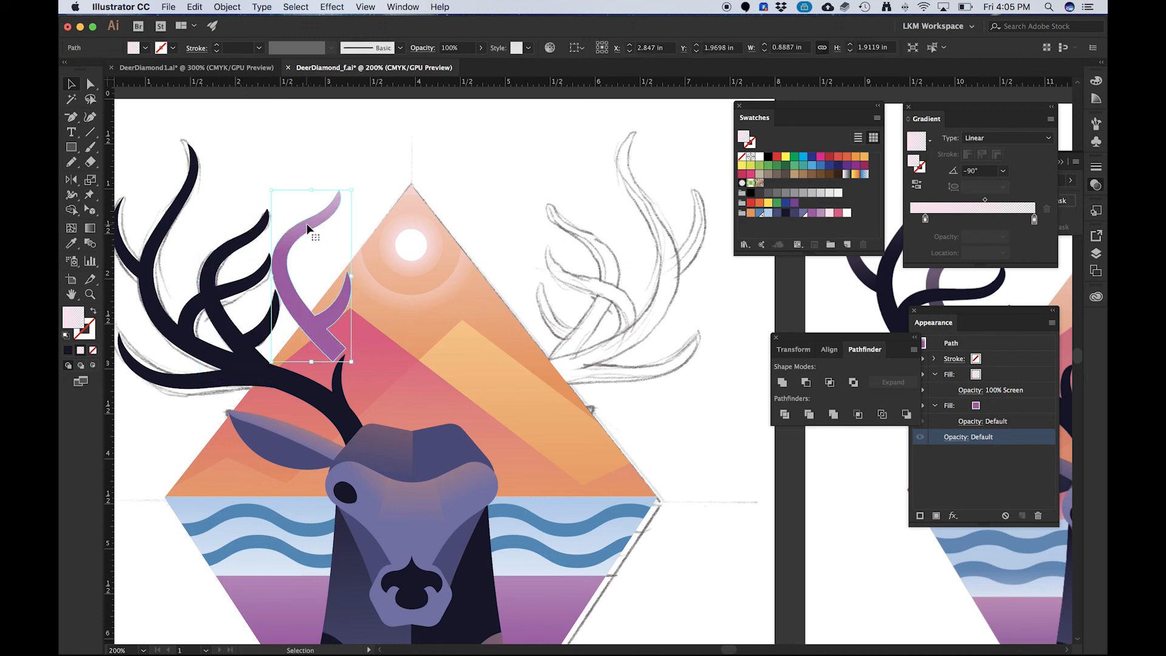
key(super+z)
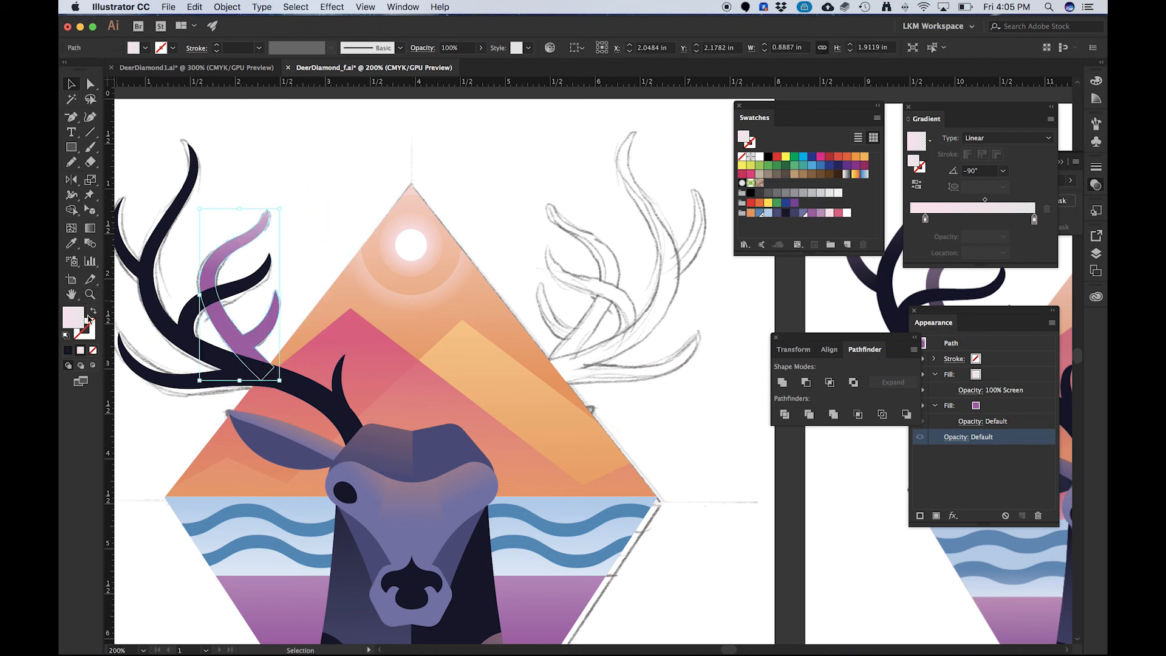
- Remove the purple-filled version of the antler's inner branch so only the dark one is left
click(93, 311)
click(92, 312)
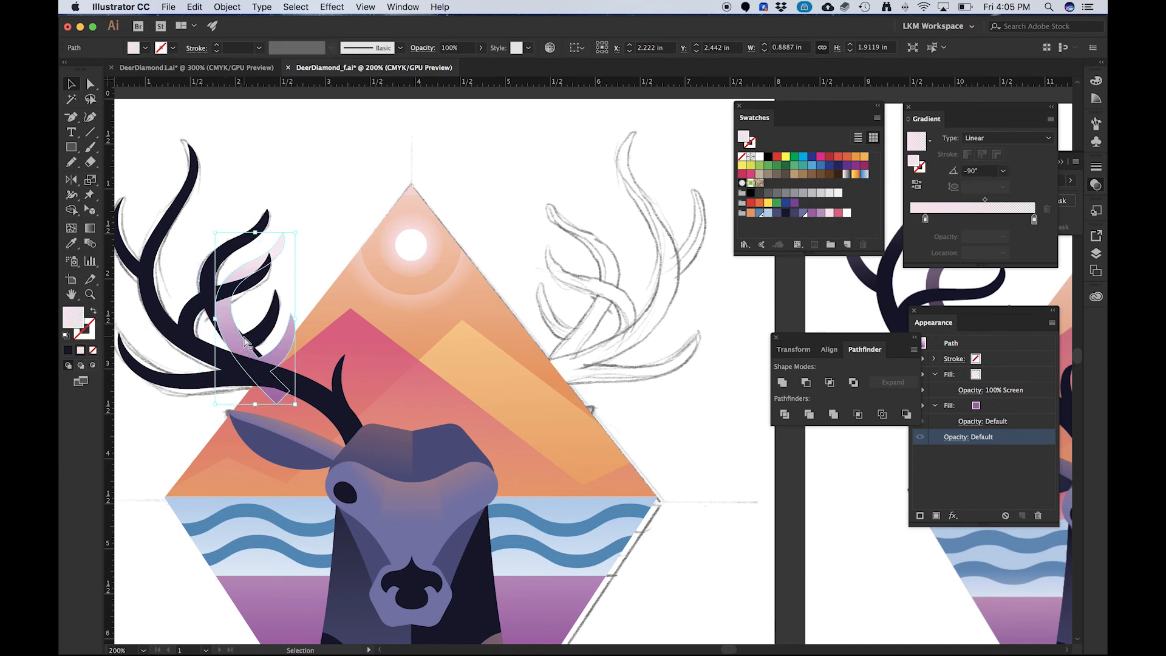
key(super+z)
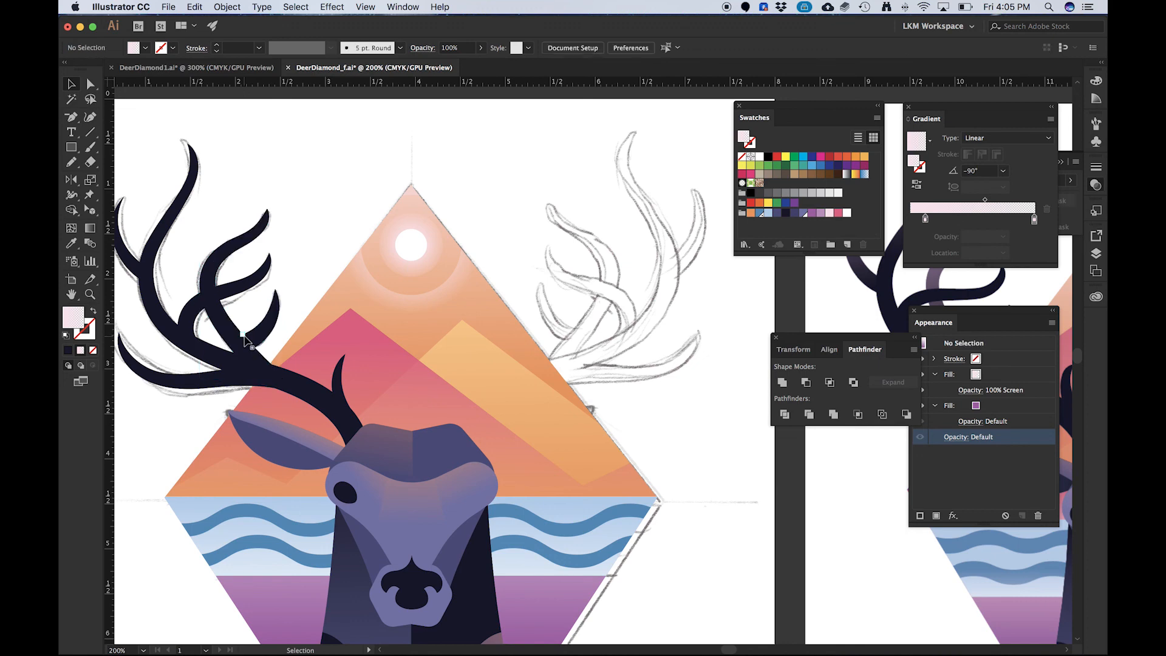
- Fill the front copy of the inner antler branch with the pink-to-transparent linear gradient, running from above its tip down to its base
click(234, 332)
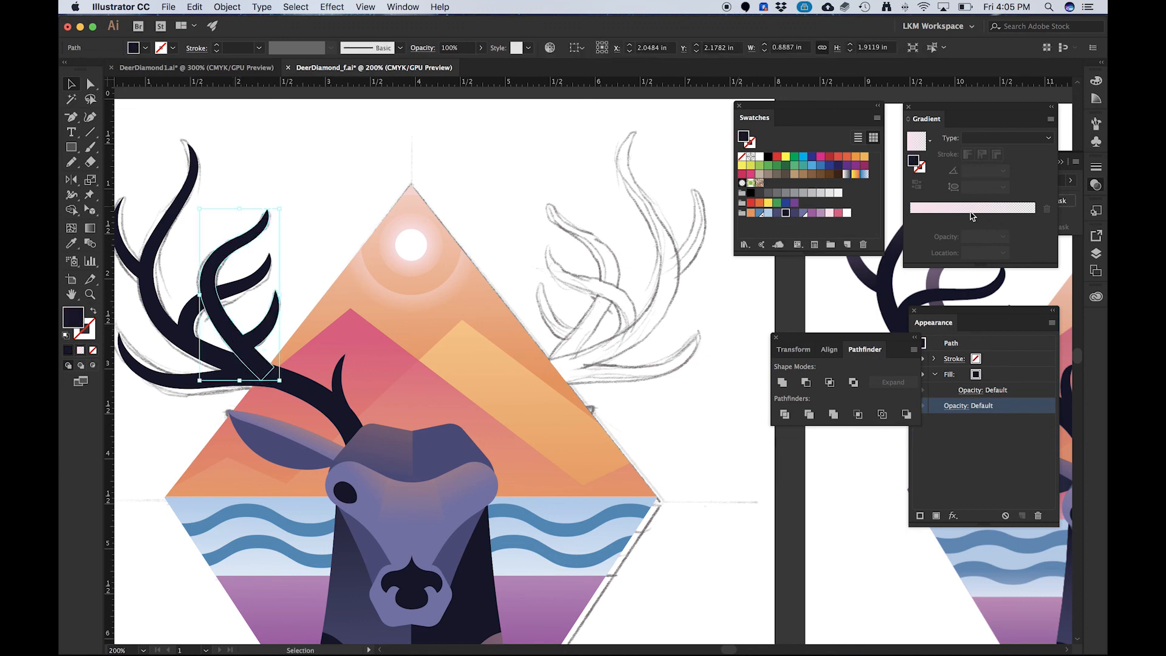
click(972, 209)
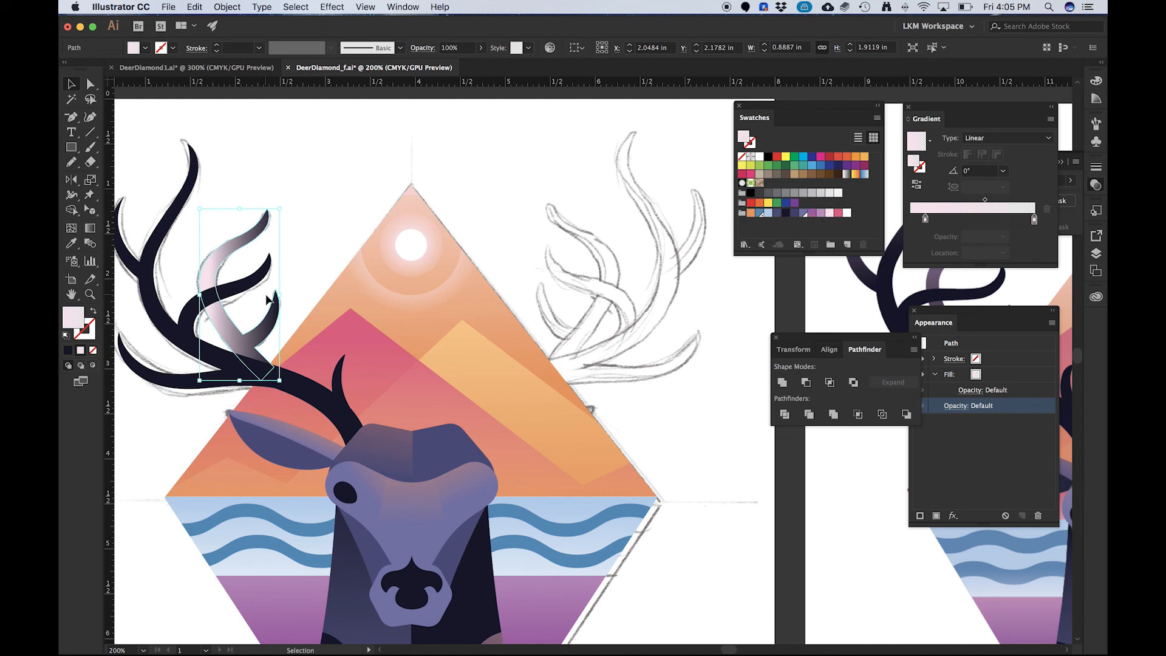
key(g)
drag(267, 155, 228, 375)
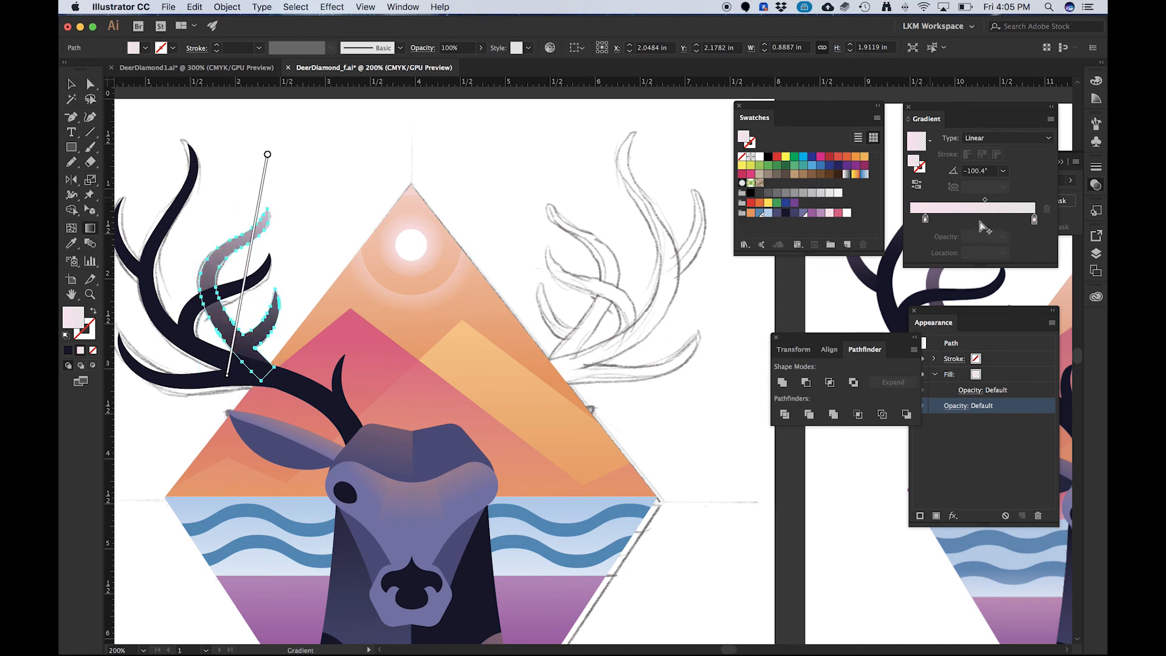
- Recolor both stops of the inner branch's gradient with the C=39 M=76 Y=0 K=0 purple swatch and move the first stop to 0%
drag(811, 218, 927, 222)
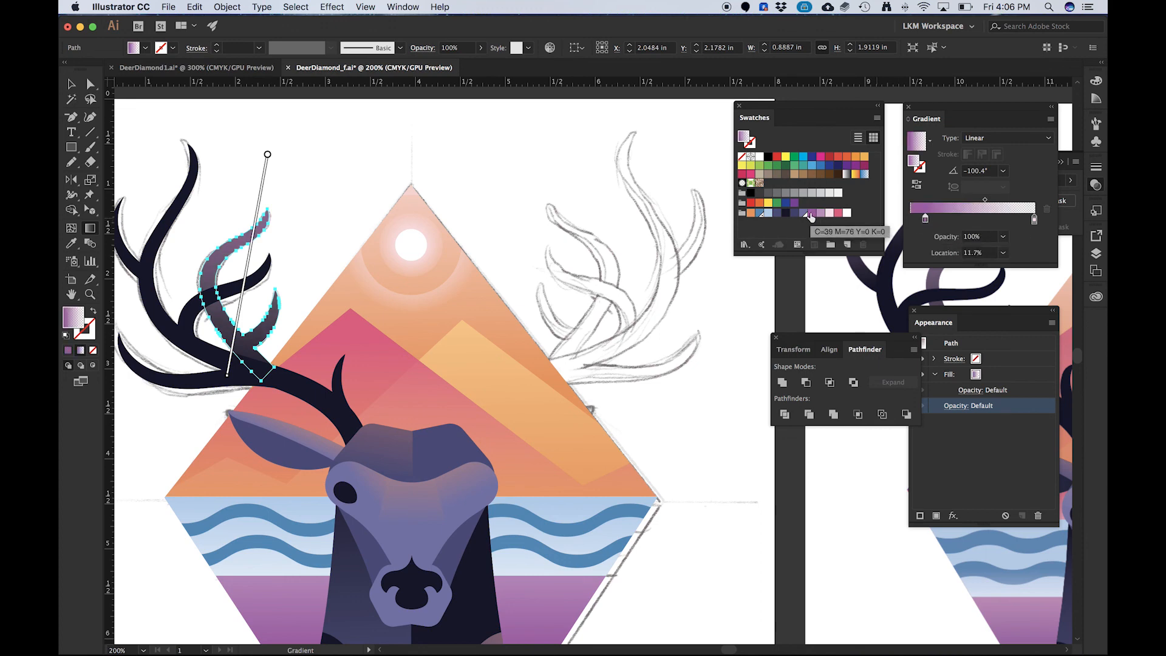
drag(811, 217, 1035, 222)
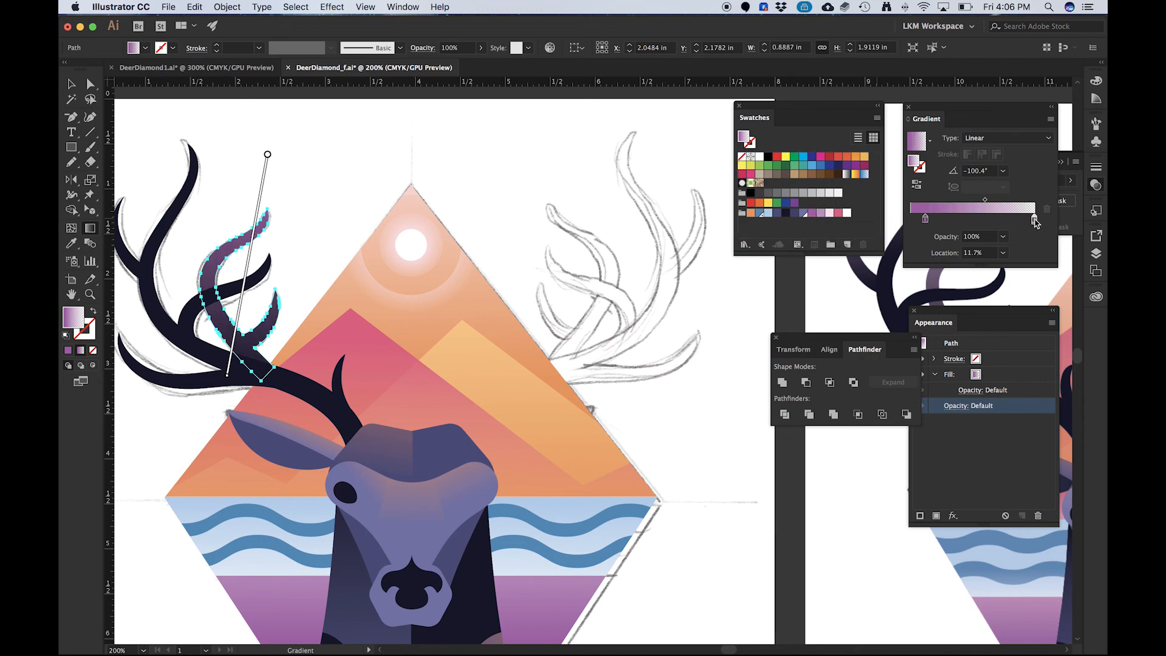
drag(926, 218, 911, 220)
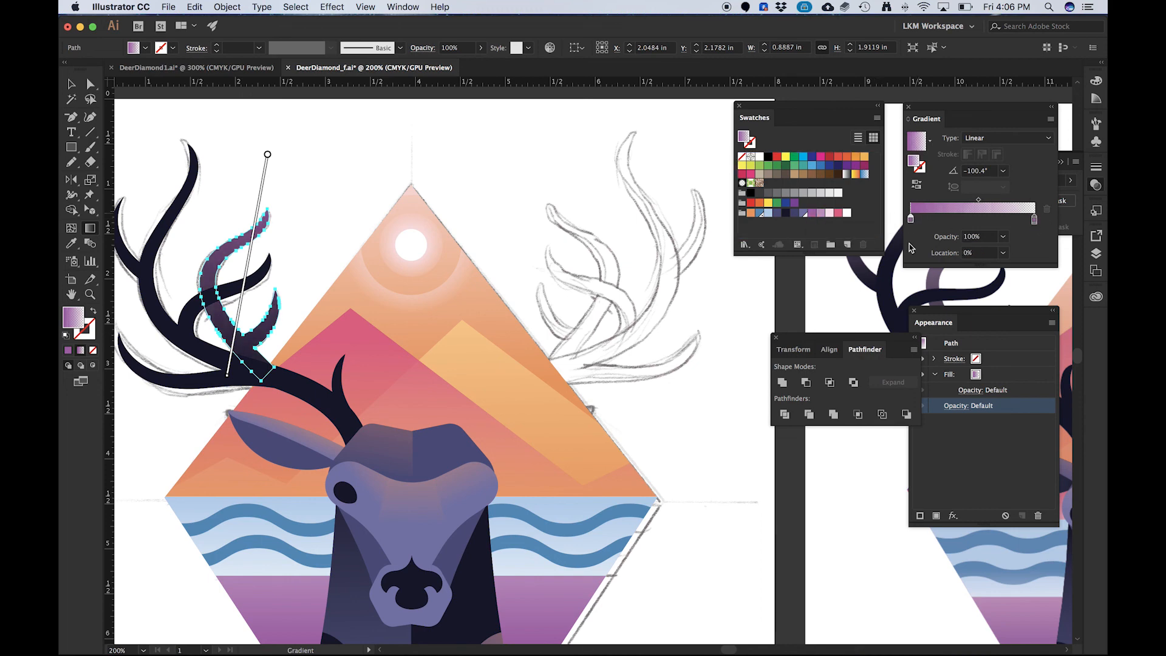
- Show the transparency settings and lower the inner branch overlay's opacity to 45%
click(1097, 254)
click(1097, 254)
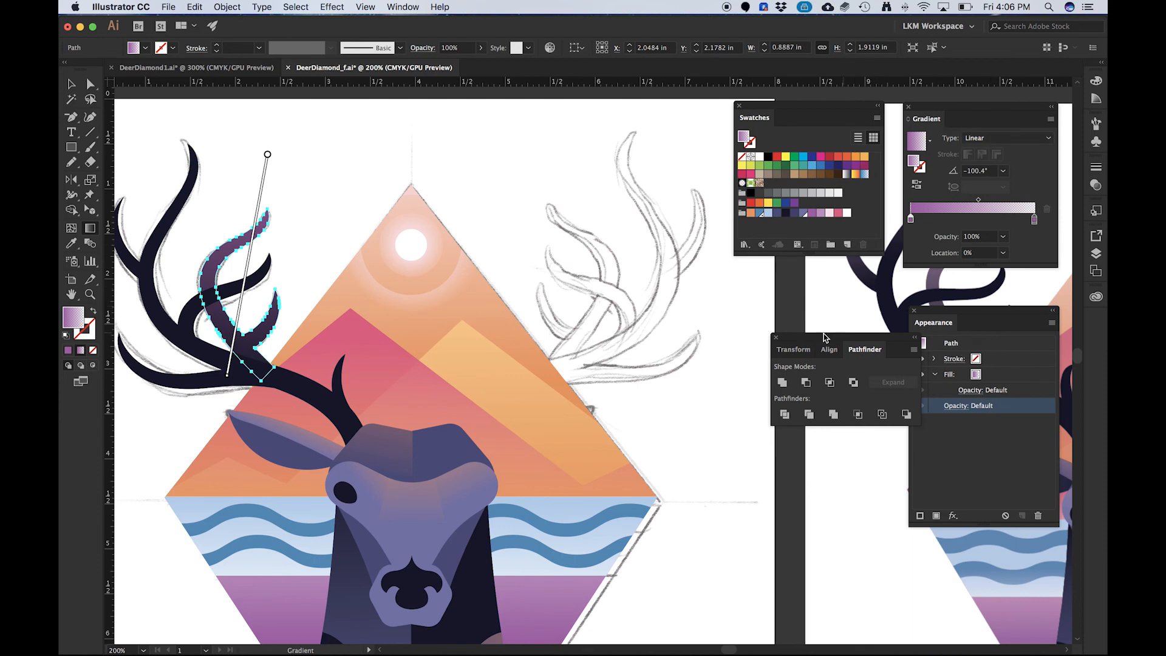
drag(962, 314, 936, 304)
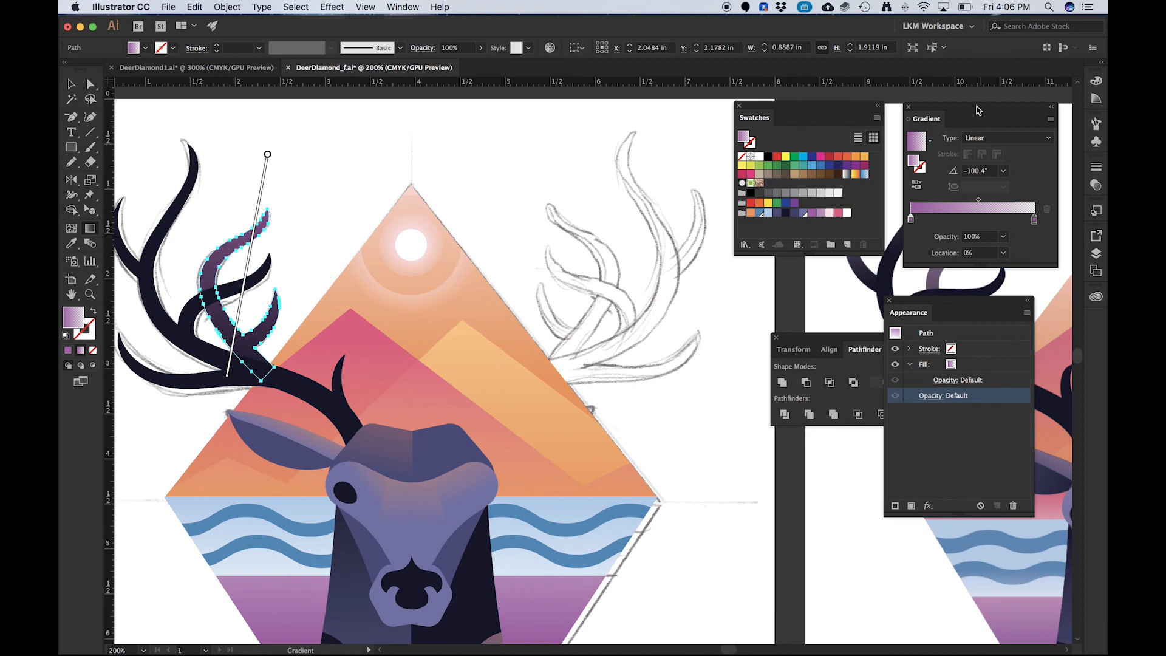
click(419, 6)
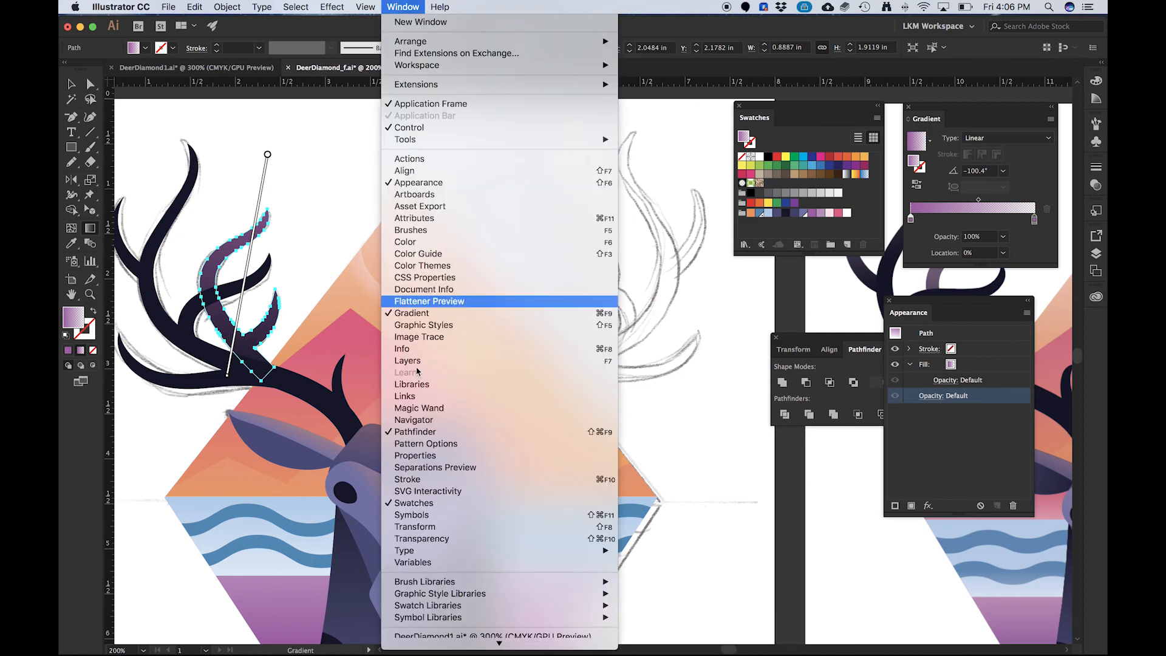
click(422, 541)
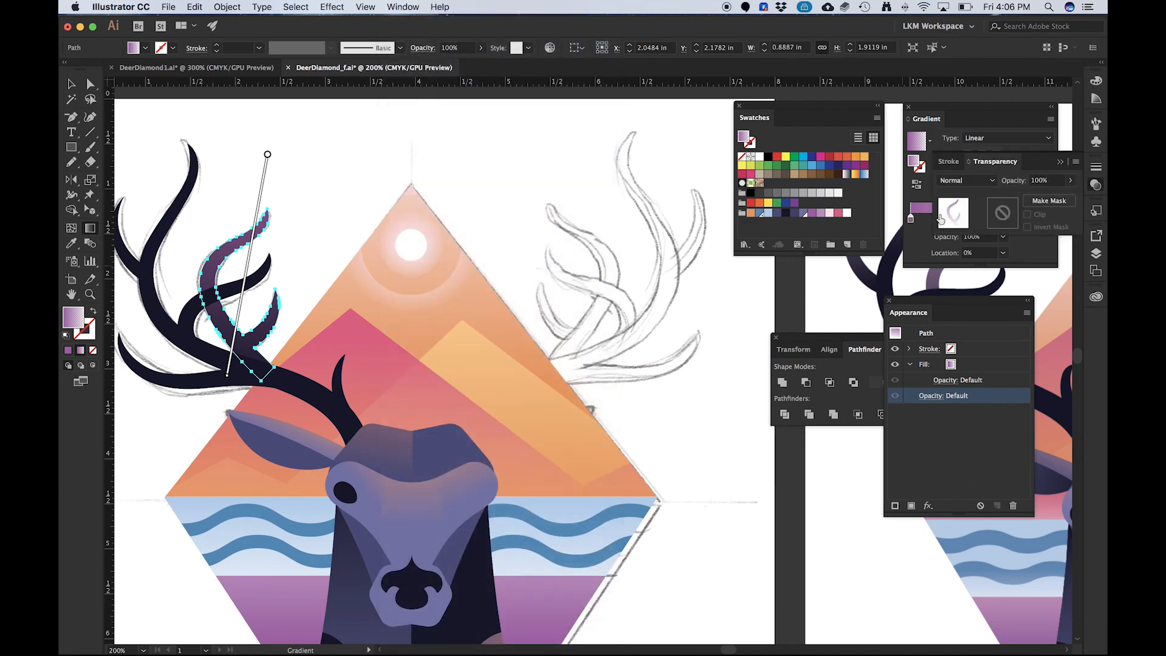
click(1071, 181)
drag(1069, 196, 1043, 196)
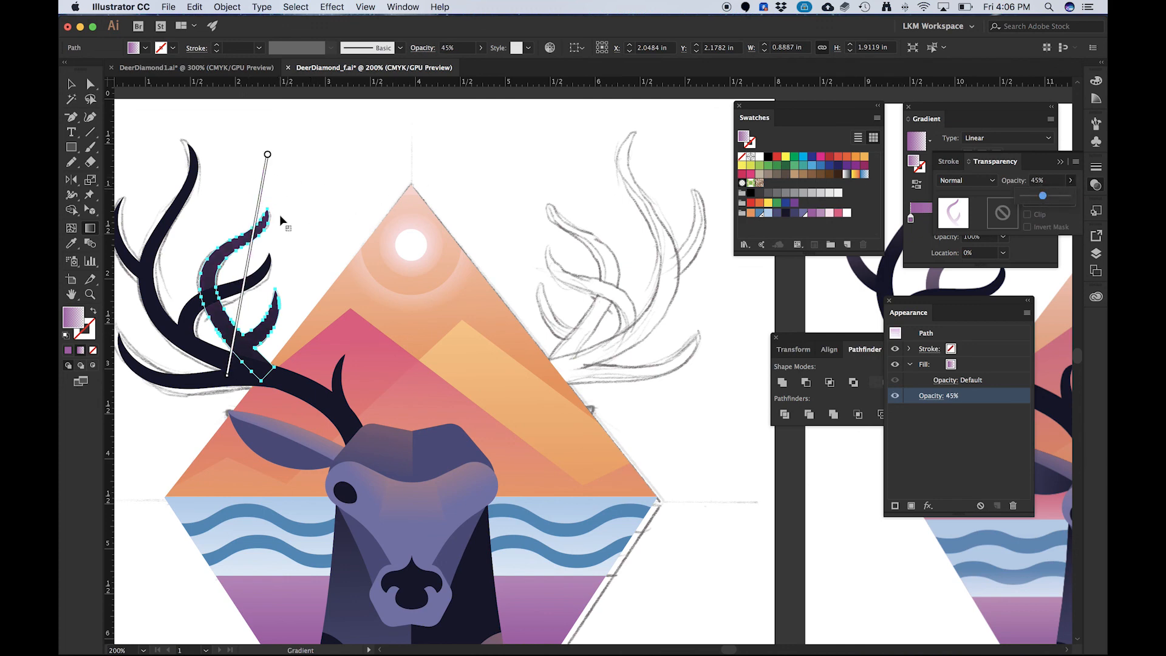
- Redirect the inner branch's gradient to run diagonally from above its tip down toward its lower fork
drag(281, 206, 237, 343)
drag(247, 172, 223, 234)
drag(285, 182, 232, 331)
key(v)
click(174, 208)
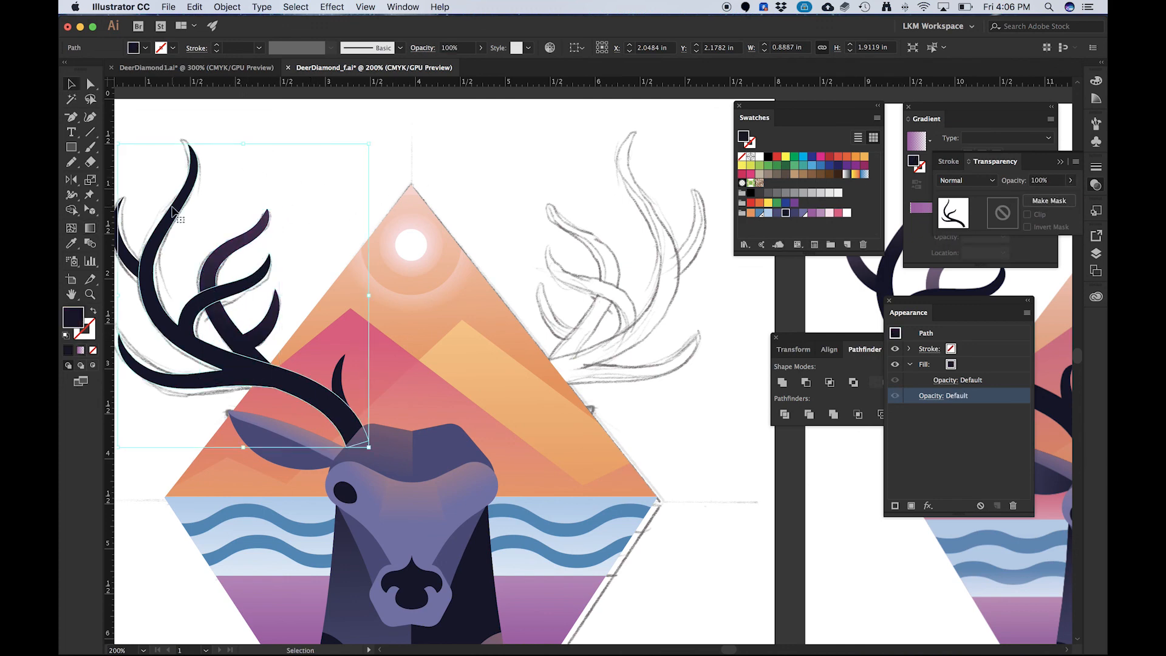
click(259, 182)
- Raise the inner branch overlay's opacity to 57% and compare both illustrations at 100% zoom
drag(231, 275, 364, 222)
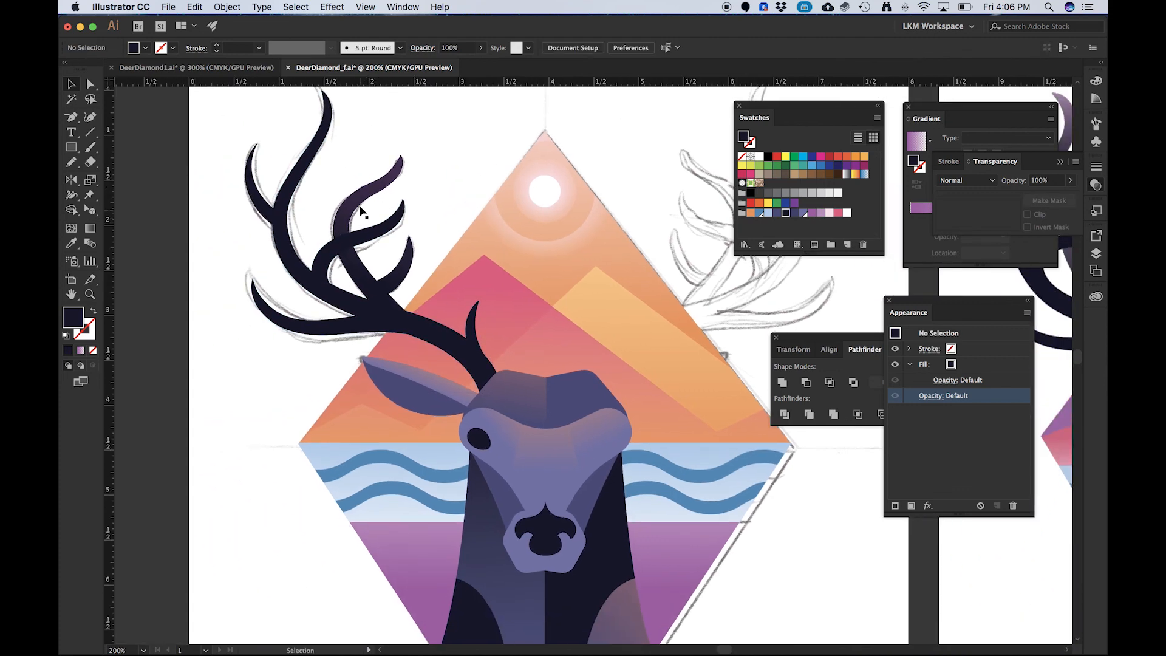
click(359, 205)
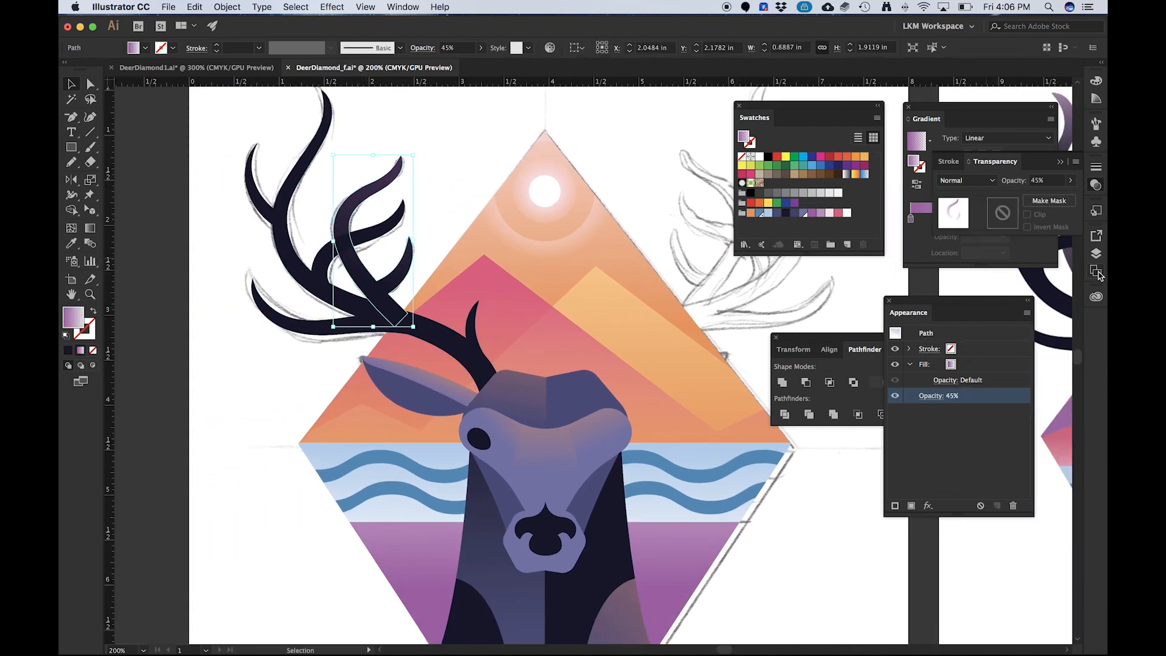
click(1072, 181)
click(243, 291)
key(super+1)
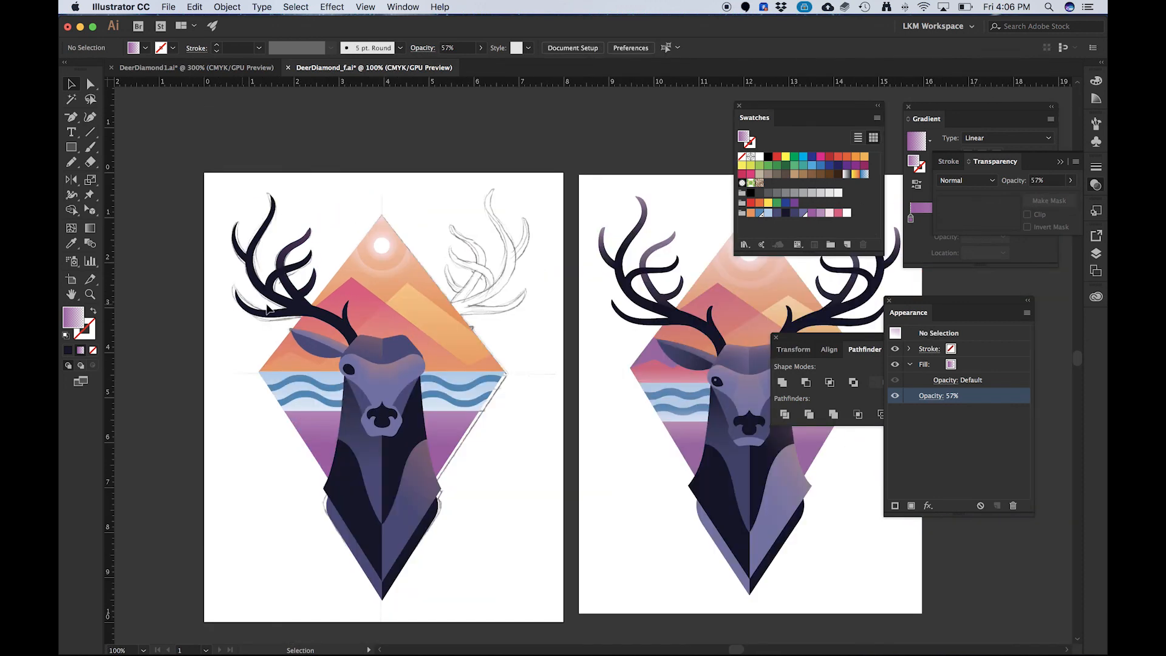
- Apply the inner branch's purple gradient at 57% opacity to the main antler's front copy, running from above its tip to mid-antler
click(265, 229)
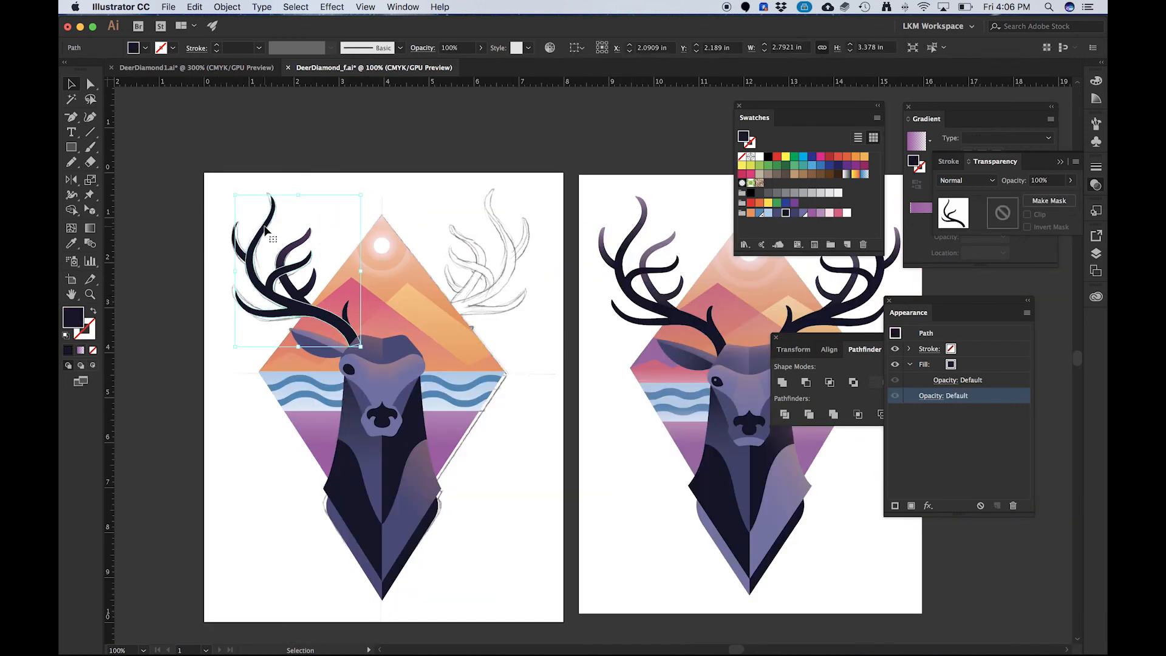
key(i)
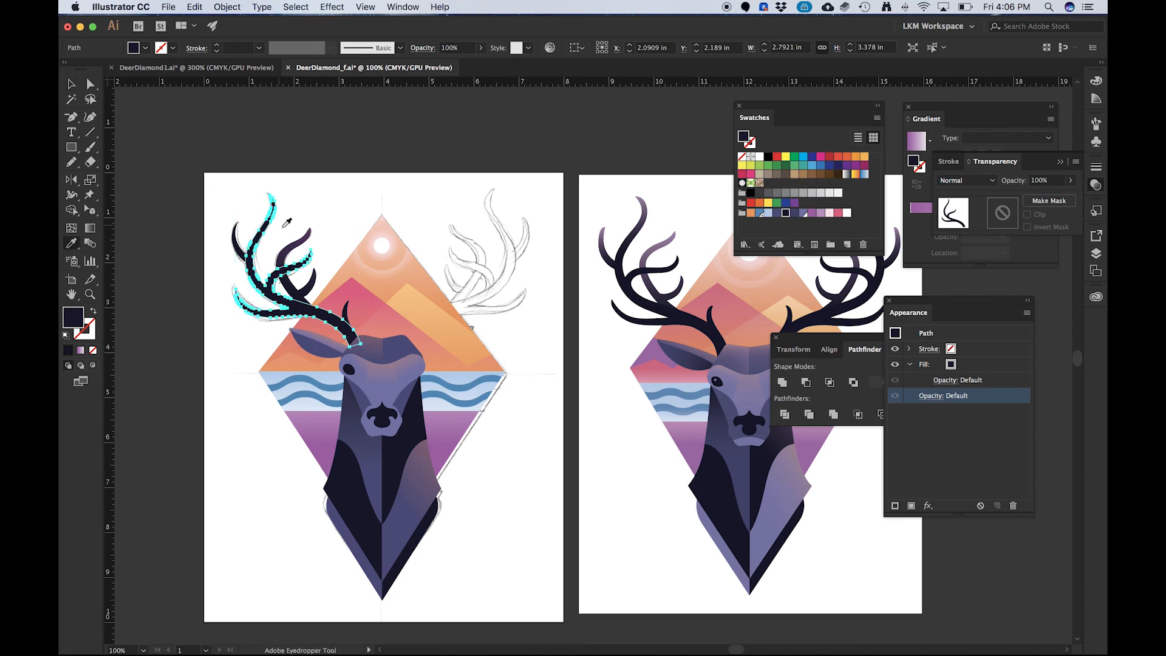
click(297, 241)
key(v)
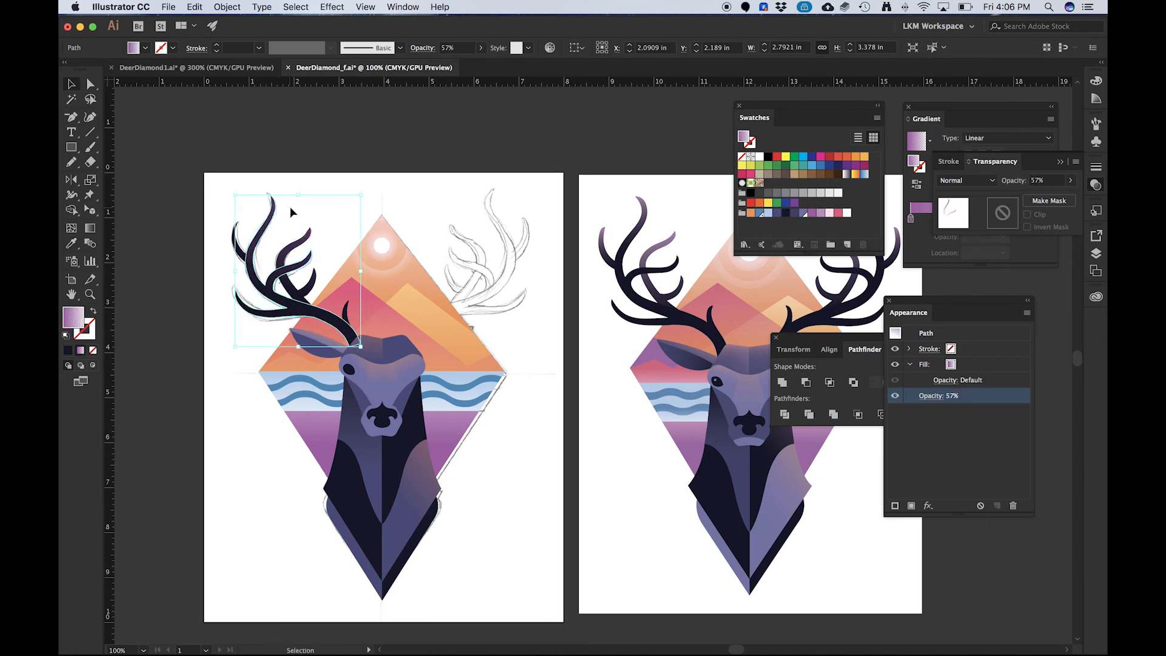
key(g)
drag(291, 182, 281, 287)
key(v)
click(245, 224)
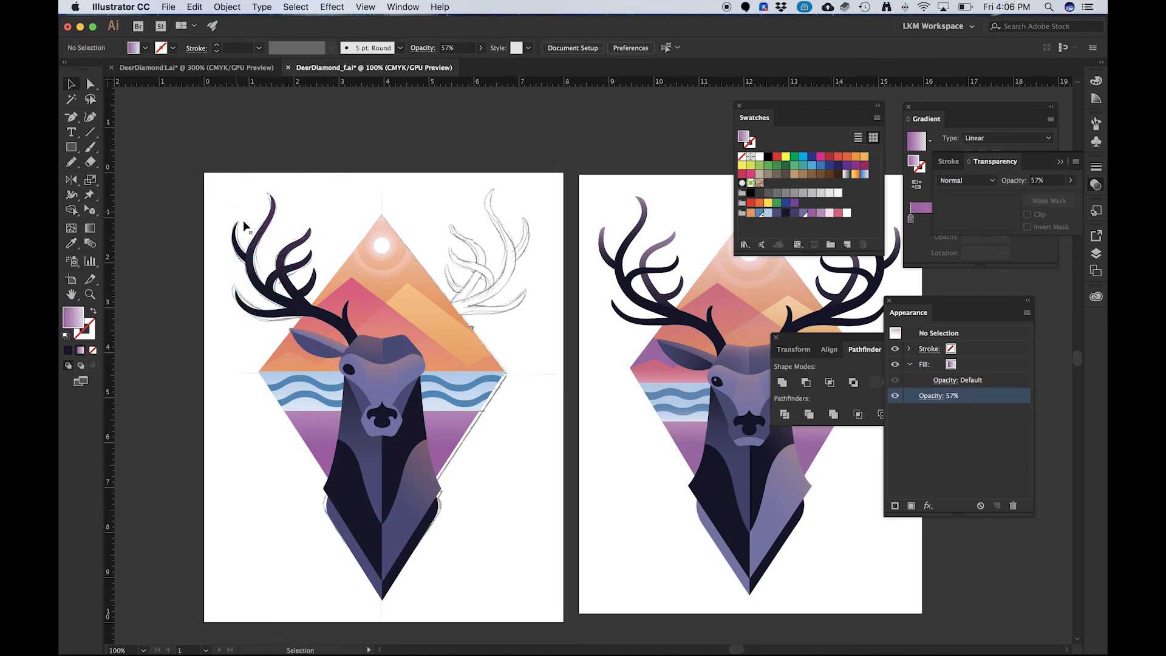
- Apply the main antler's sampled purple gradient appearance to the short outer branch
key(super+equal)
click(231, 260)
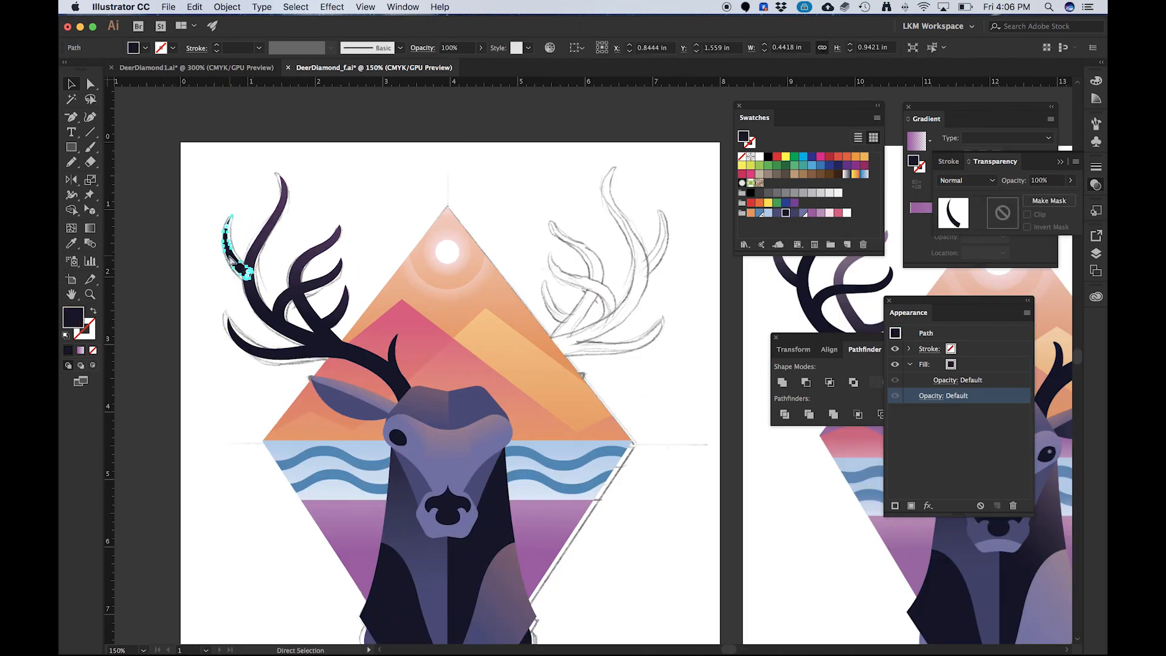
key(i)
click(271, 229)
key(v)
click(242, 244)
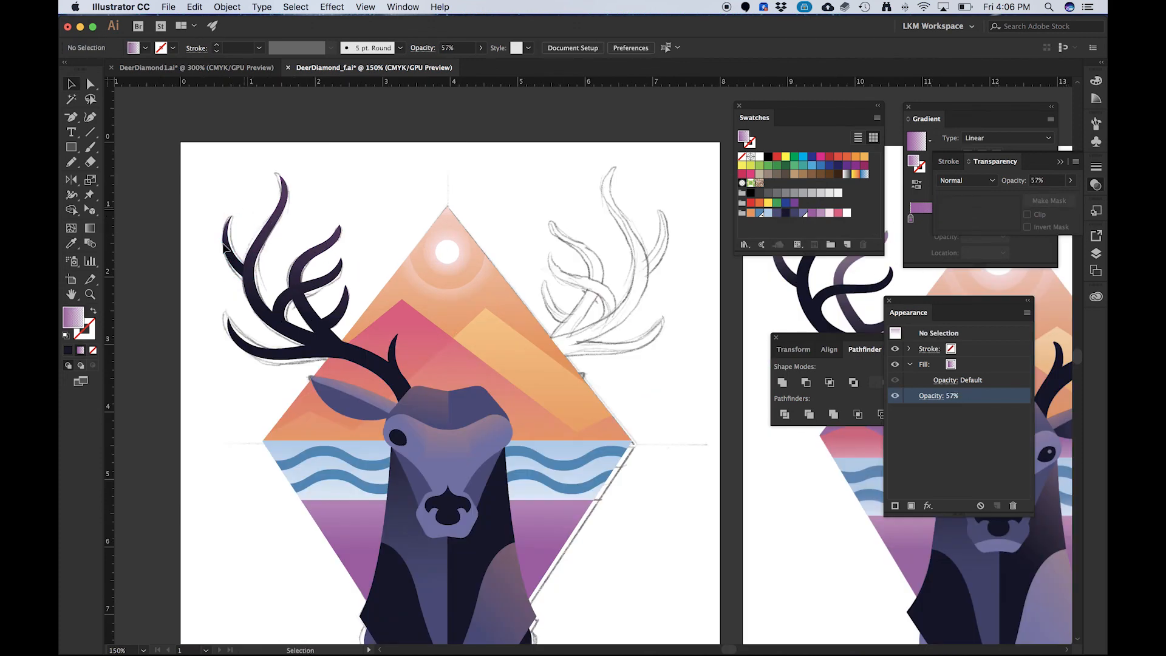
- Adjust the short outer branch's gradient to run straight down from above its tip to its lower part
click(231, 260)
key(g)
drag(234, 195, 234, 260)
key(v)
click(202, 276)
scroll(255, 286, down, 2)
scroll(301, 325, up, 2)
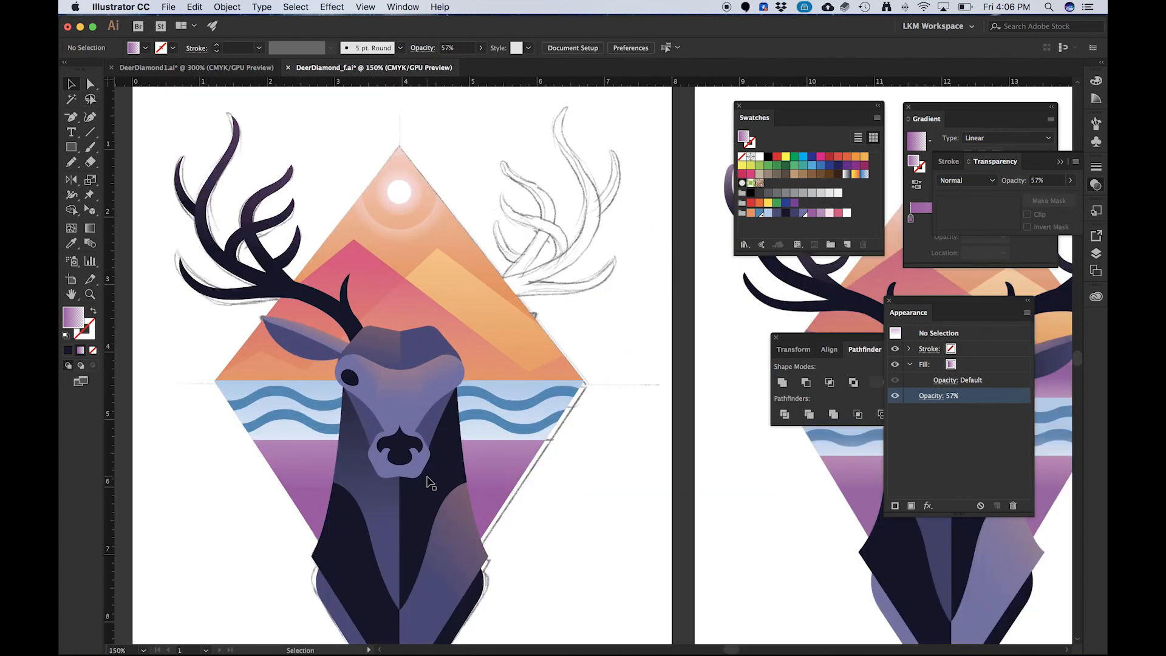
- Inspect the finished antler, face, muzzle and chest of the deer up close for flaws
drag(638, 441, 380, 454)
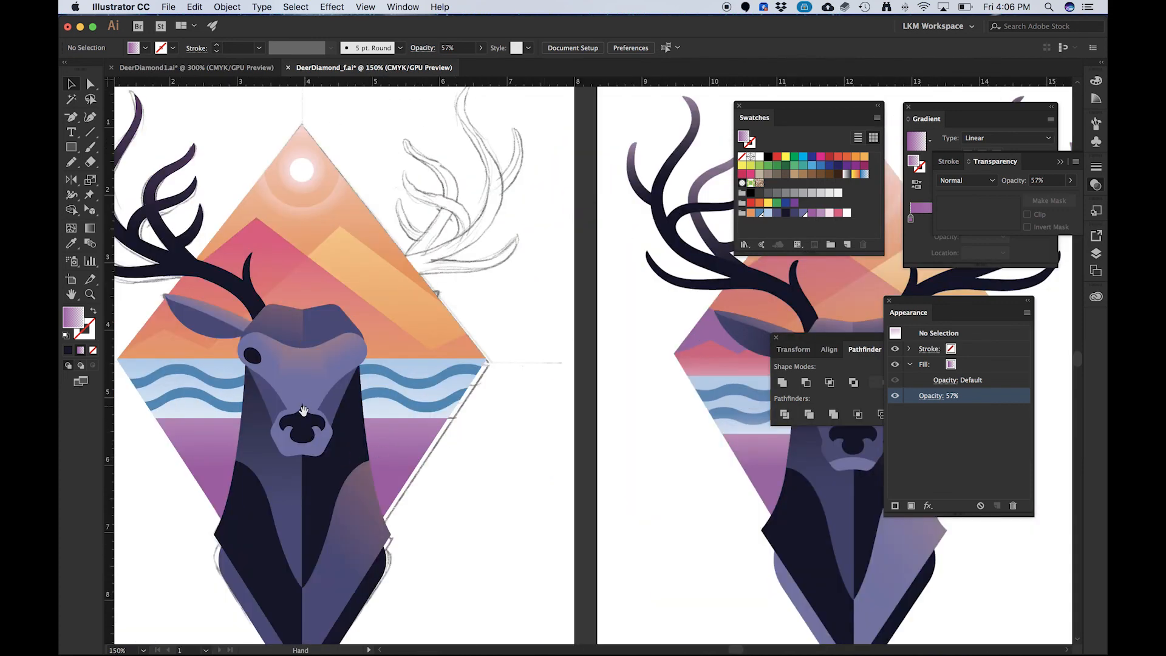
drag(304, 410, 496, 428)
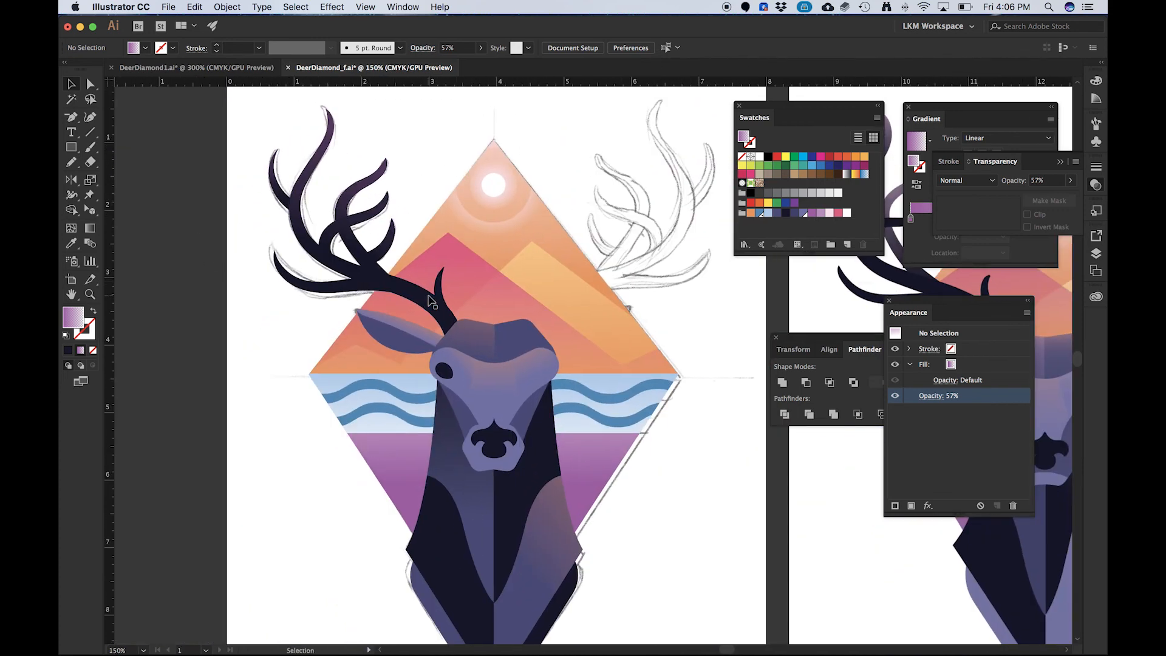
scroll(446, 277, up, 1)
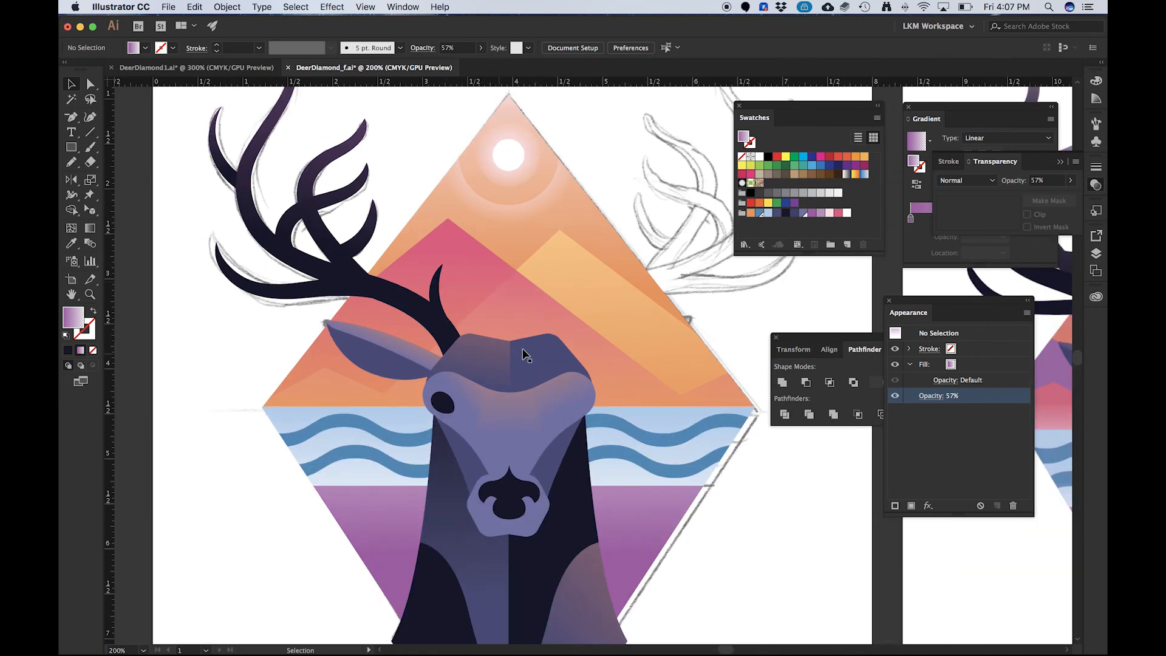
drag(530, 405, 413, 280)
scroll(408, 368, up, 2)
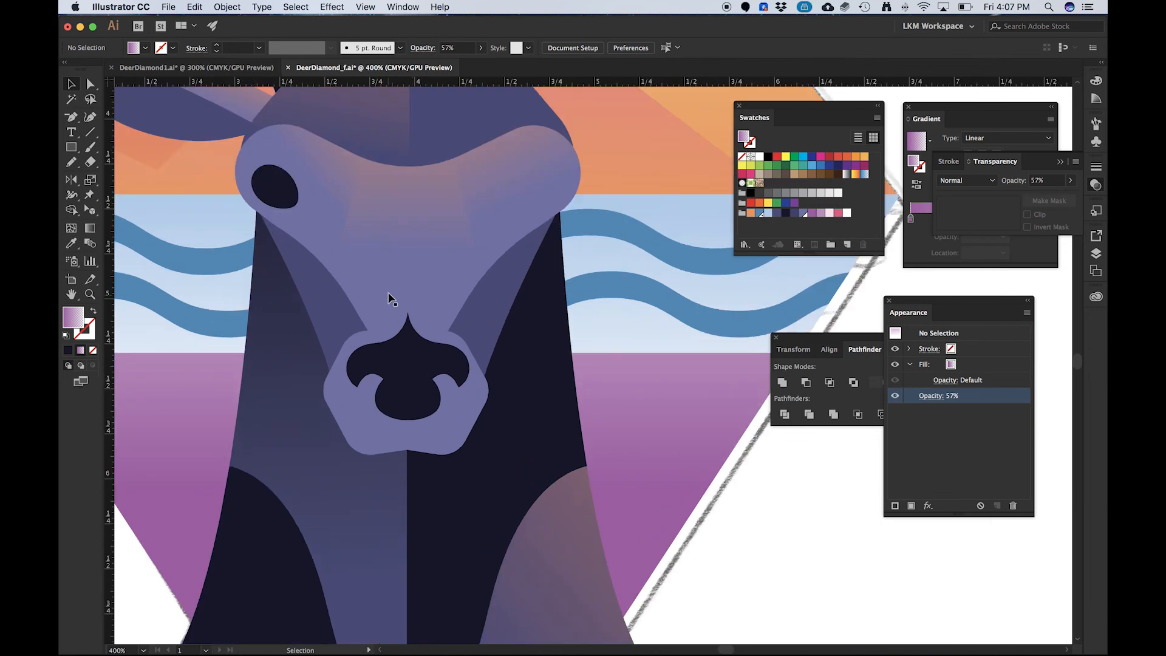
scroll(398, 330, up, 2)
scroll(337, 363, down, 1)
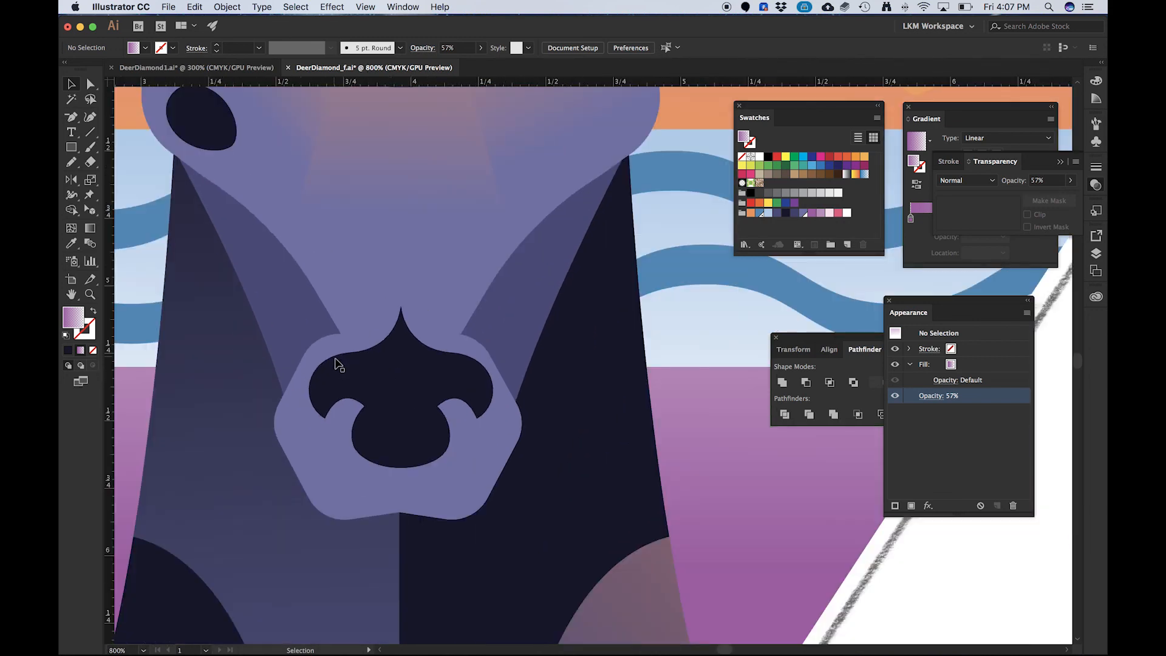
scroll(292, 356, down, 2)
scroll(338, 465, up, 1)
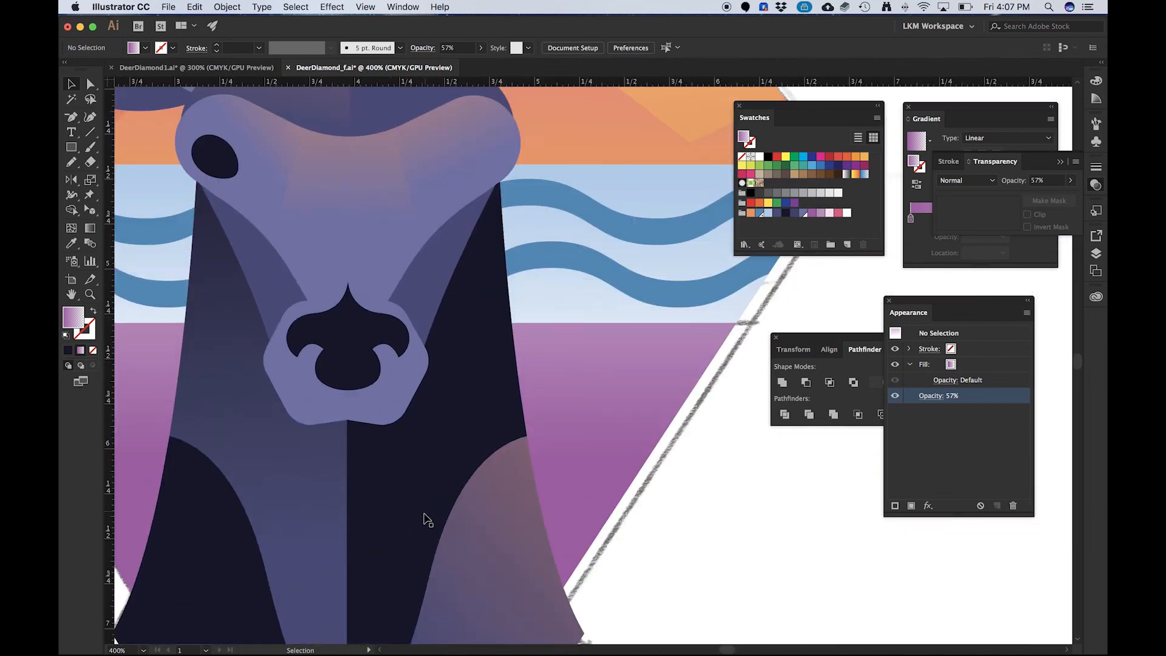
drag(425, 513, 451, 308)
scroll(360, 359, down, 3)
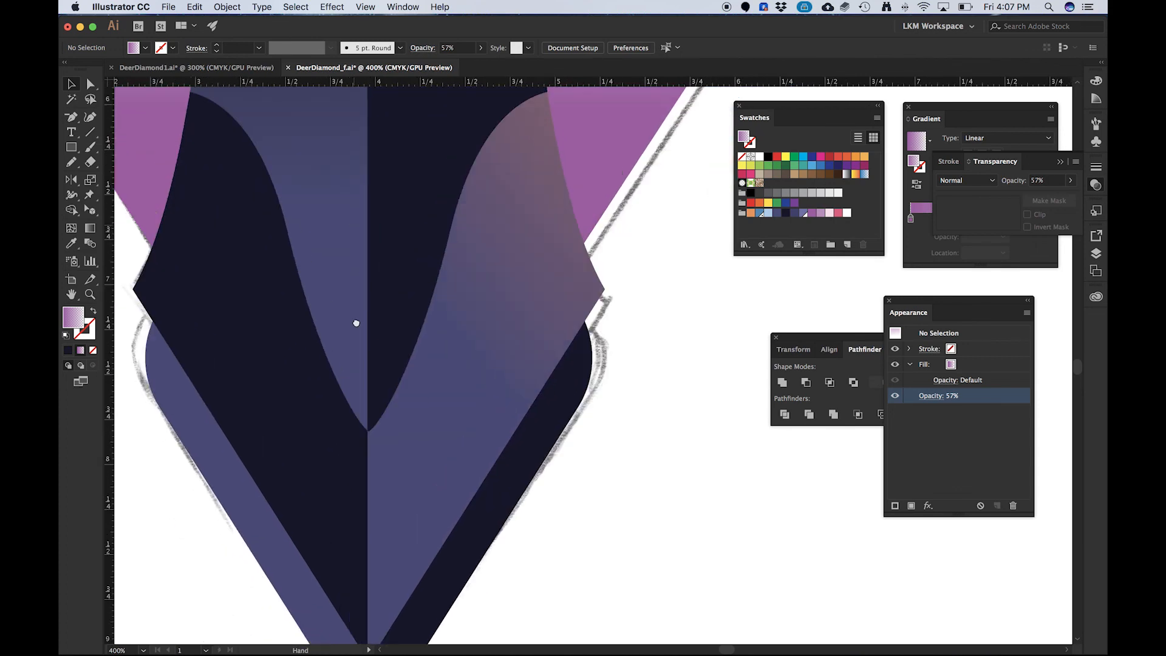
- Clean up the split peak of the dark nose shape by deleting its extra anchor points so it ends in one point
scroll(357, 280, up, 5)
scroll(358, 236, up, 2)
scroll(361, 253, up, 4)
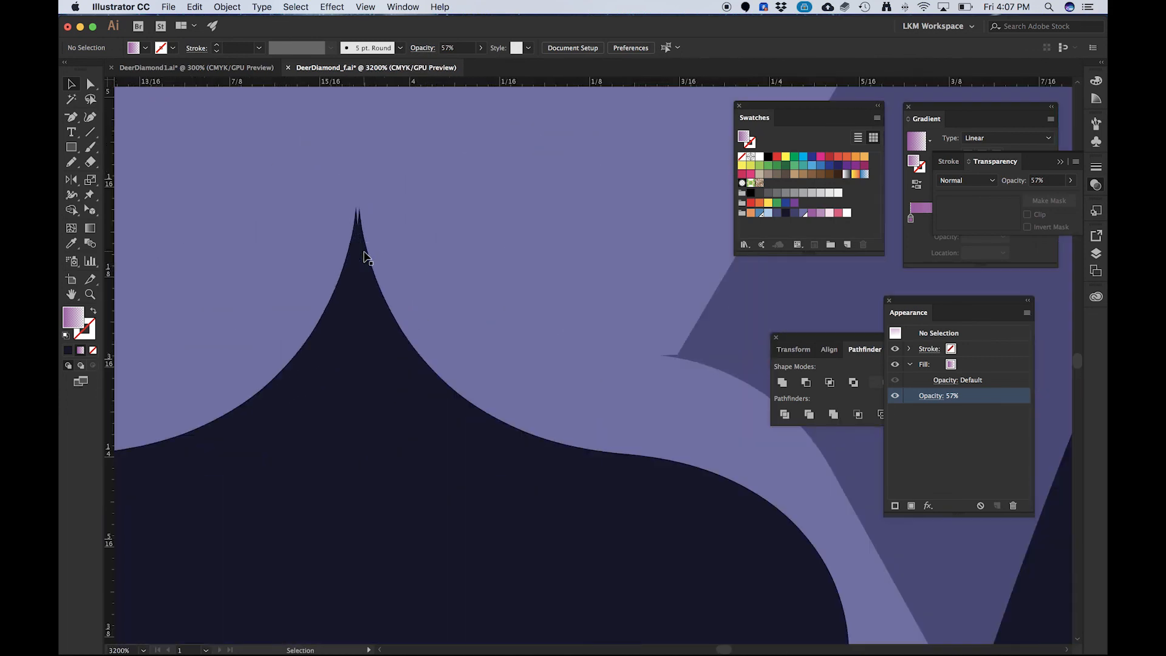
click(355, 268)
click(354, 315)
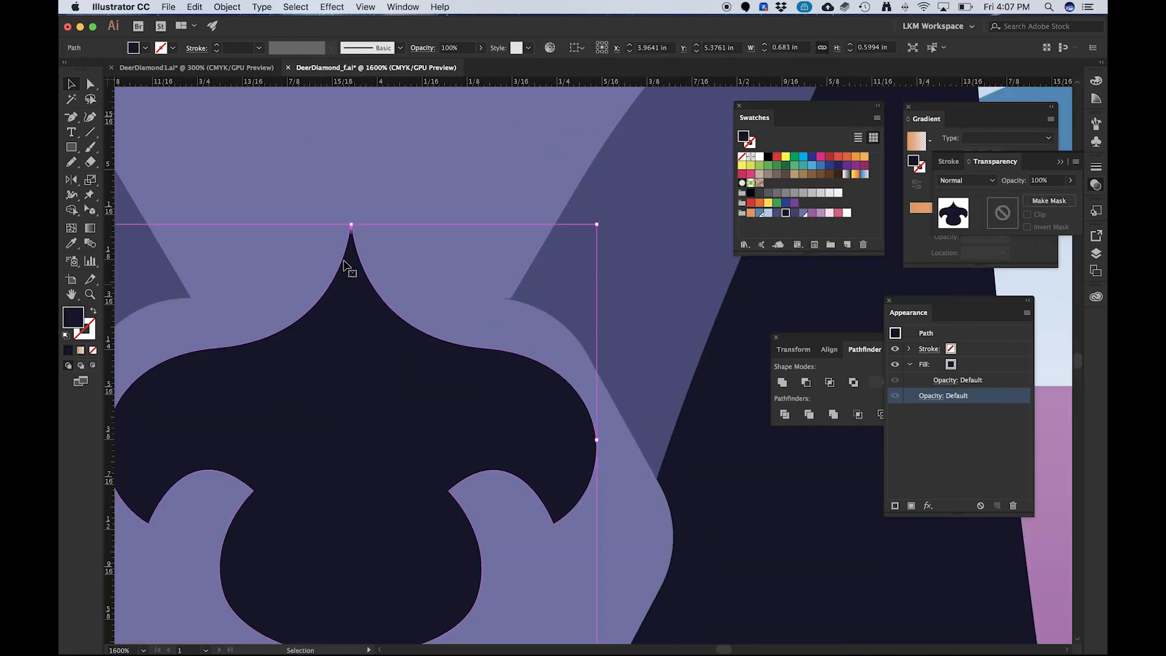
scroll(351, 239, up, 2)
scroll(353, 237, up, 2)
key(minus)
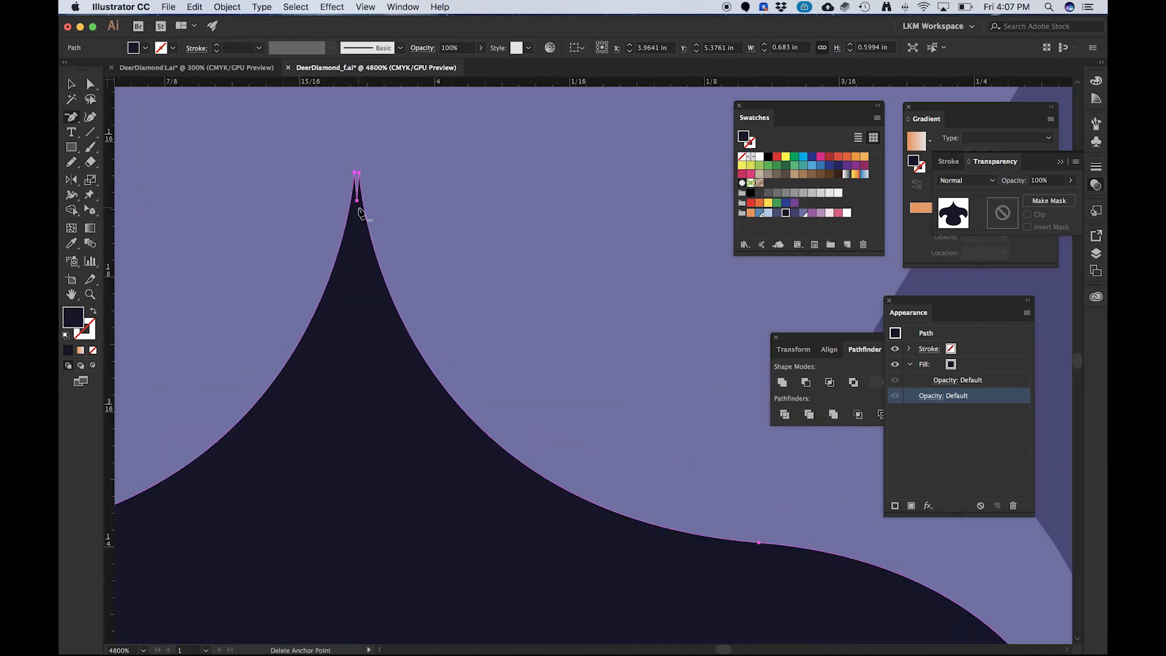
click(358, 202)
key(a)
drag(359, 174, 359, 197)
key(minus)
click(358, 197)
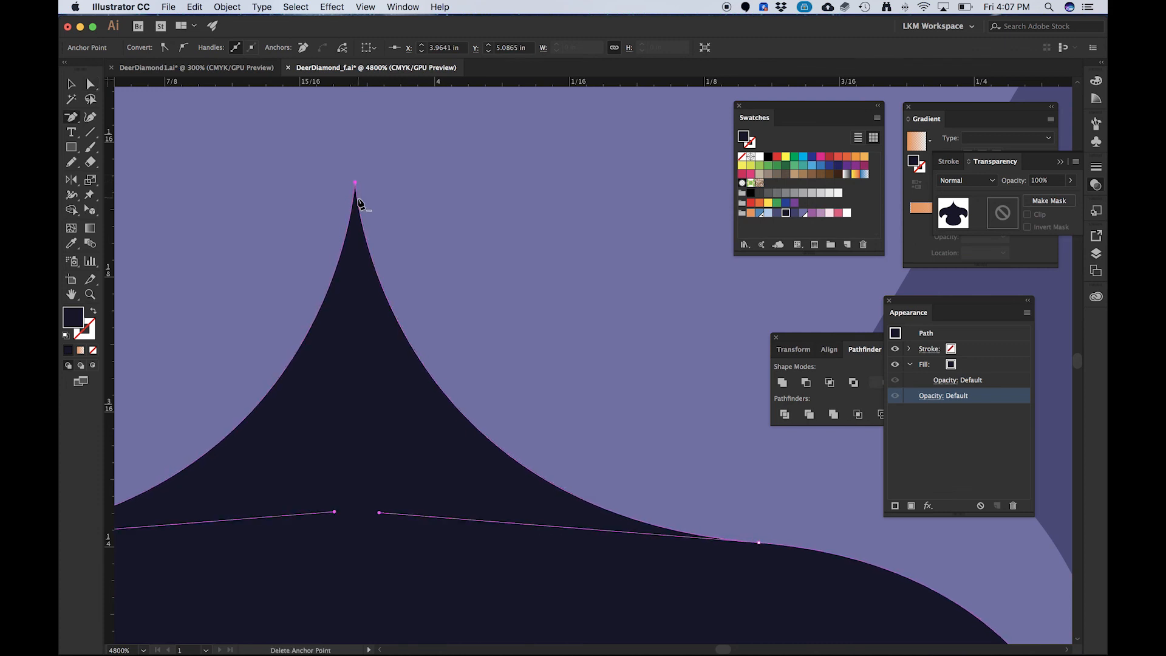
- Round the nose shape's peak with a corner radius of about 0.01 in and deselect it
key(a)
click(356, 183)
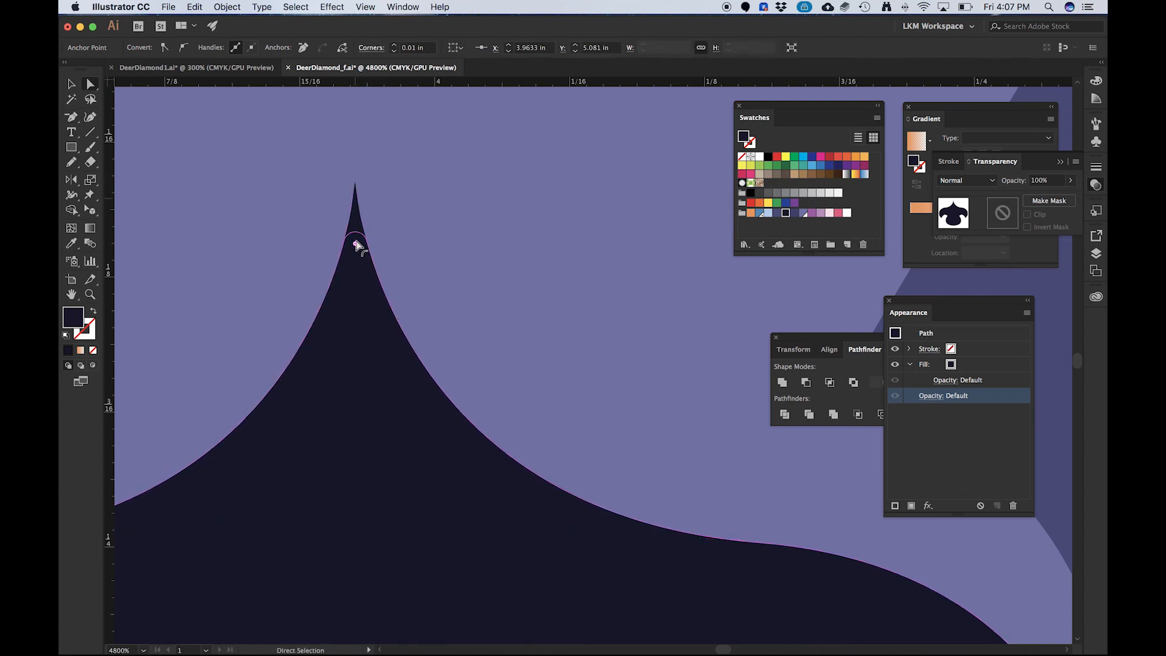
scroll(355, 238, down, 10)
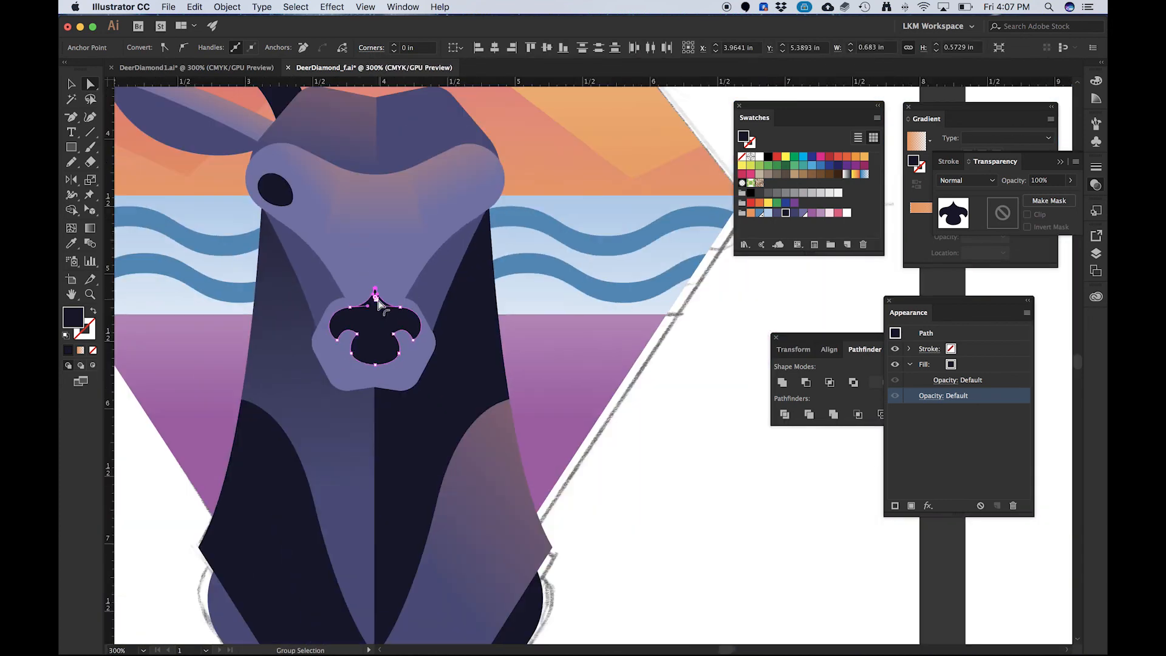
key(v)
click(171, 507)
- Compare the deer's muzzle and chest with the finished reference illustration
scroll(248, 354, down, 2)
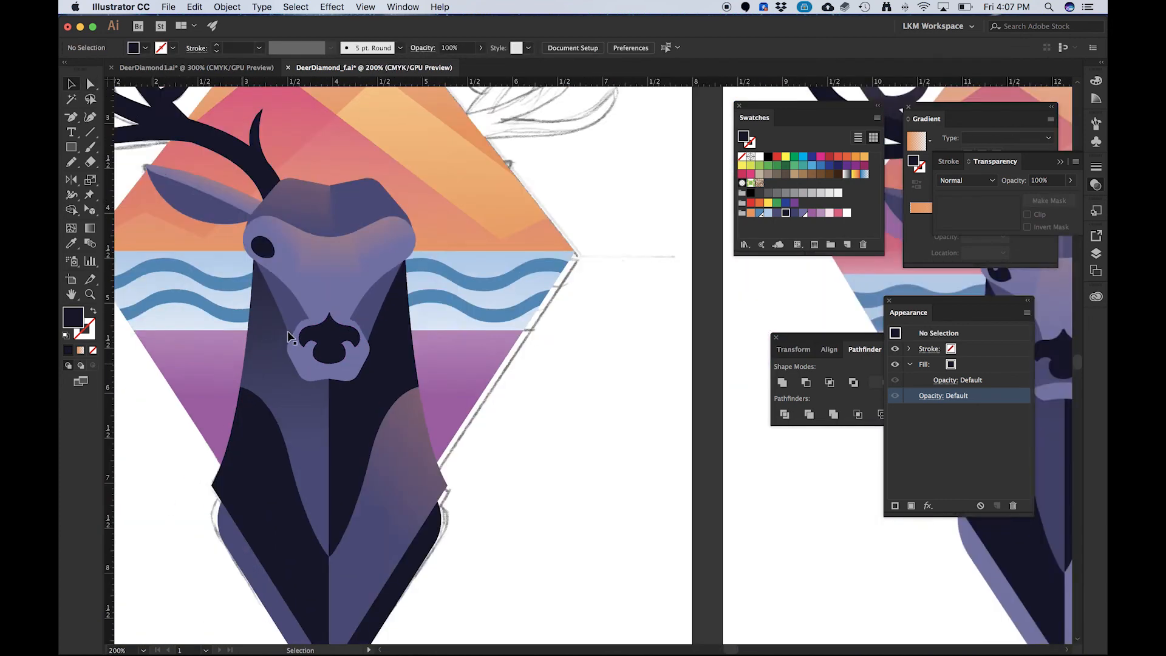
scroll(277, 313, down, 3)
scroll(364, 322, up, 2)
scroll(414, 326, down, 2)
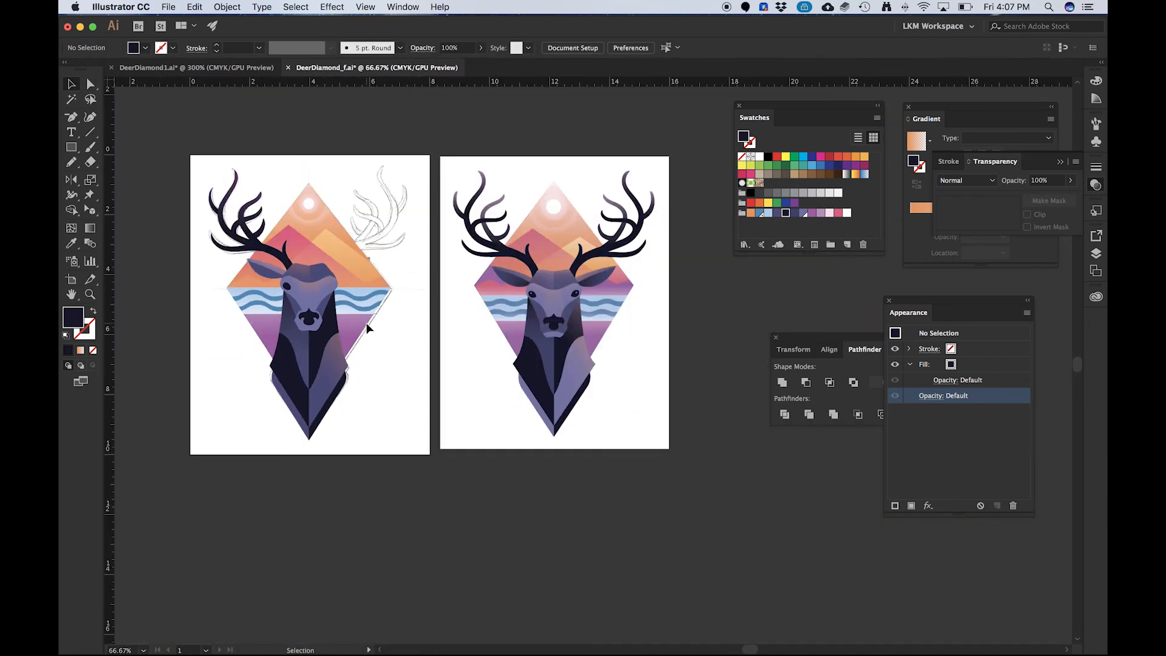
scroll(301, 325, up, 2)
scroll(300, 328, up, 2)
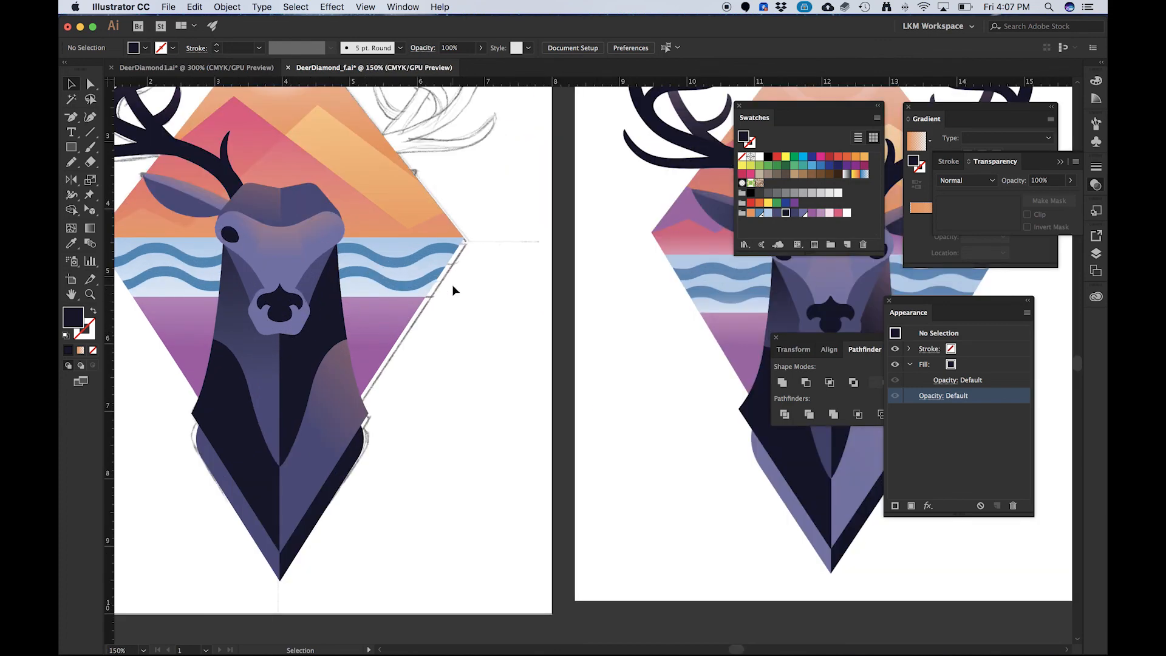
drag(453, 289, 456, 265)
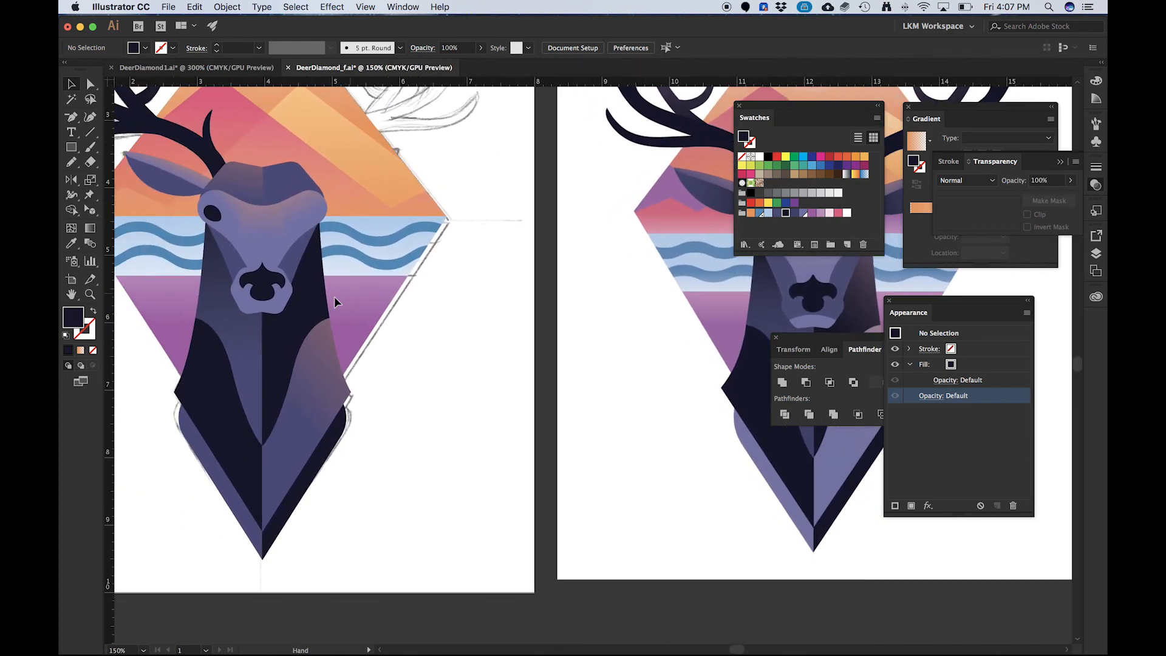
- Cut a curved piece off the lower edge of the muzzle shape with a greatly enlarged round Eraser
click(279, 312)
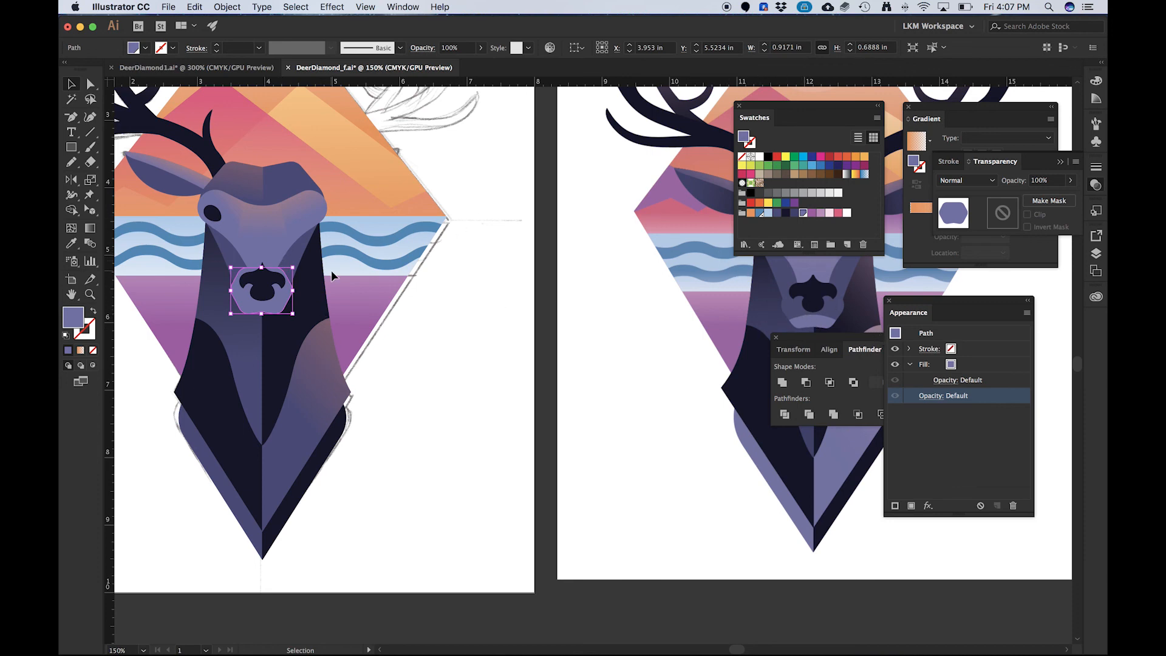
scroll(236, 295, up, 1)
key(a)
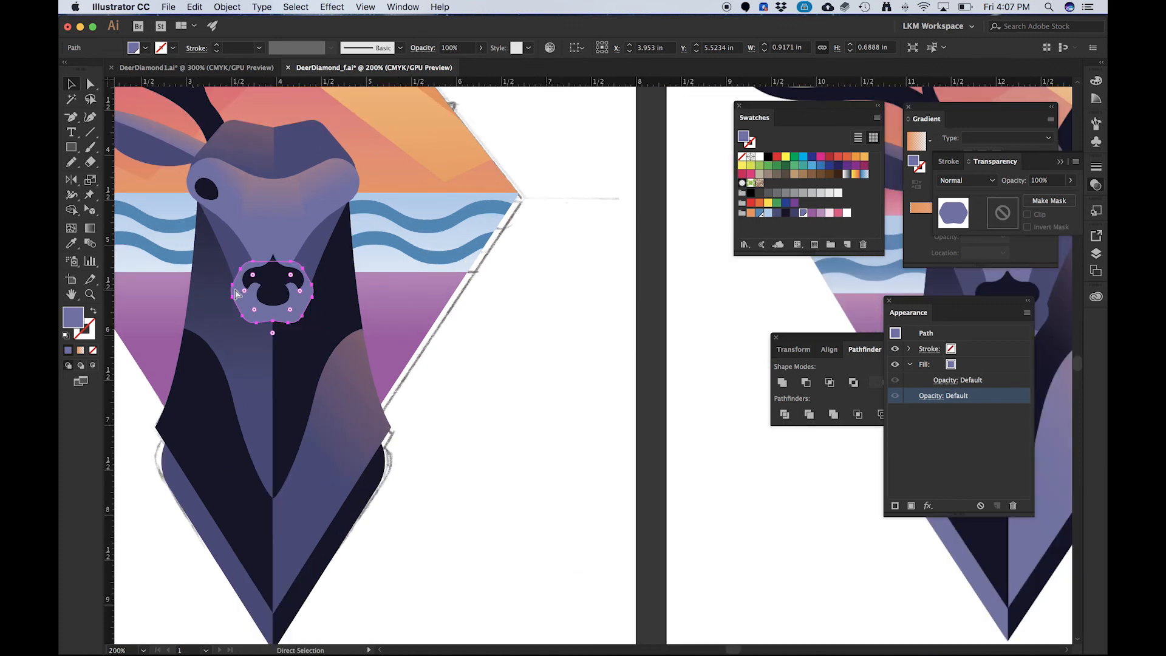
key(v)
key(shift+e)
key(bracketright)
key(bracketright)
key(bracketright)
key(bracketright)
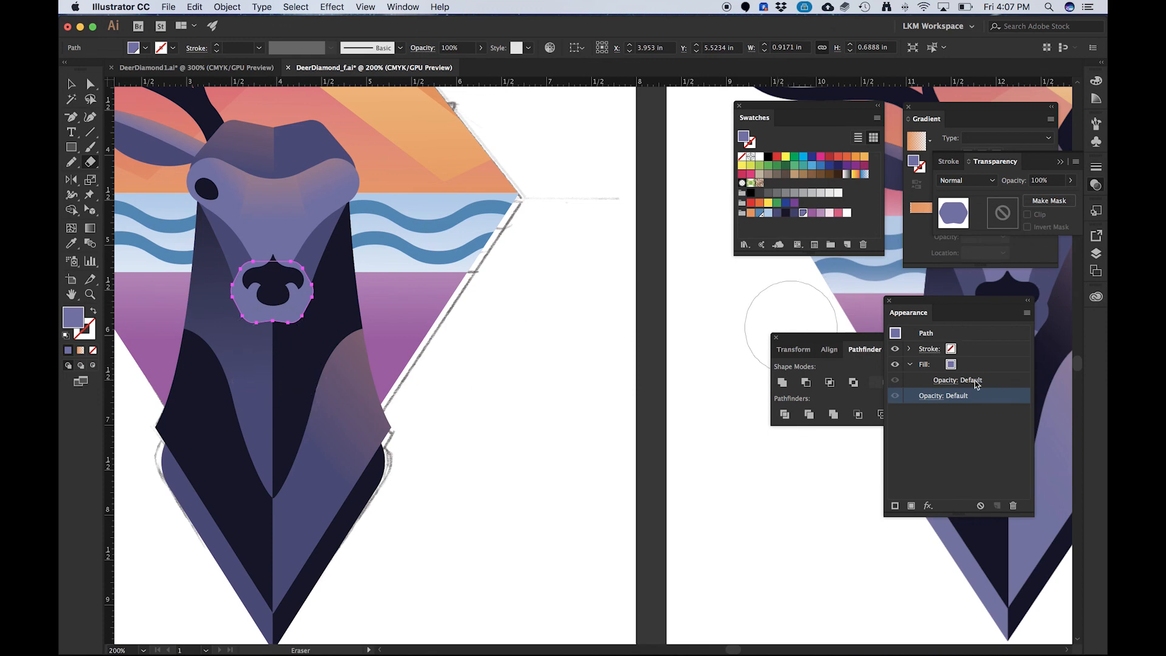
drag(940, 305, 958, 405)
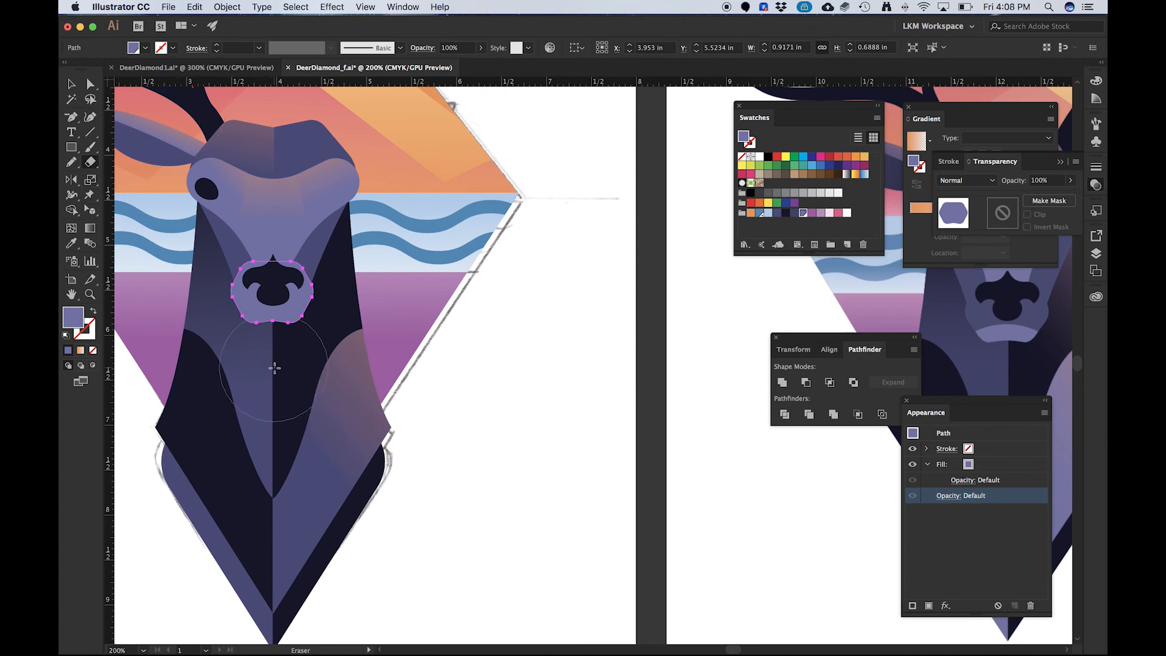
key(bracketright)
key(bracketright)
key(bracketright)
key(bracketright)
click(273, 395)
key(v)
click(174, 524)
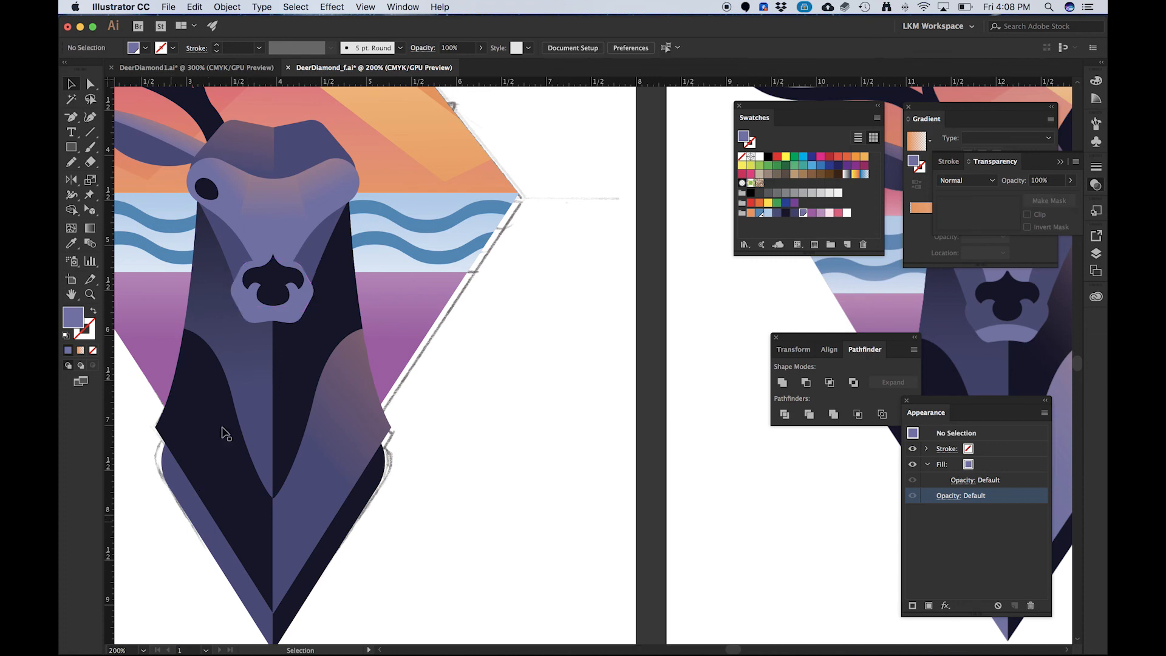
- Fill the trimmed muzzle with the flat dark purple sampled from the chest's outer edge
click(243, 304)
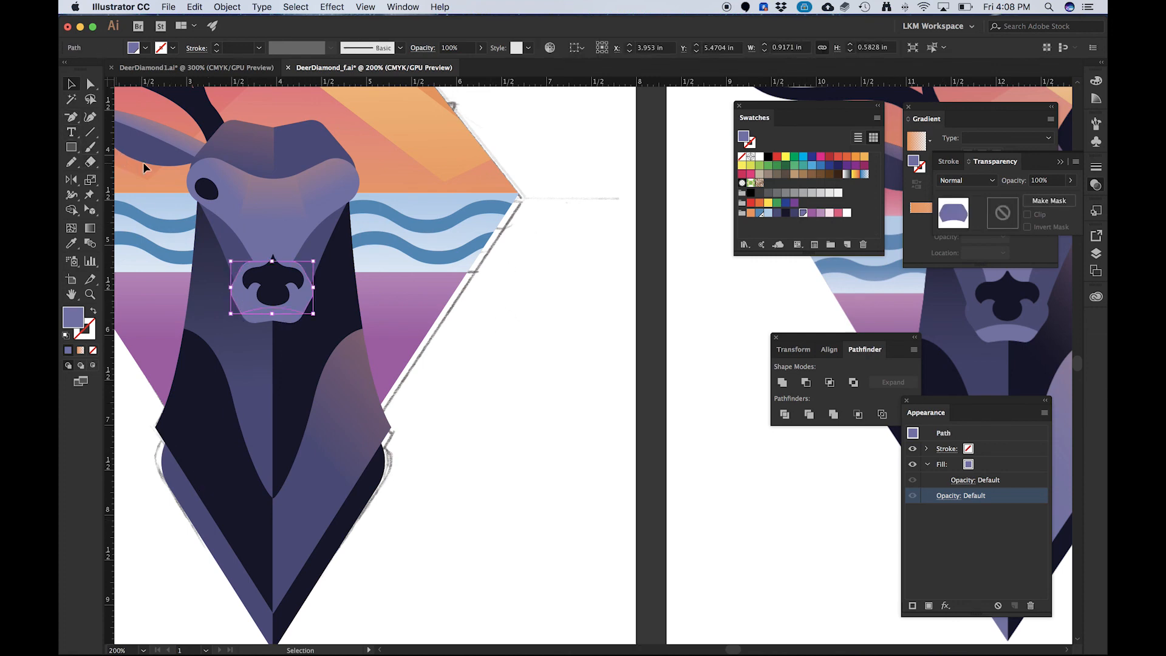
key(i)
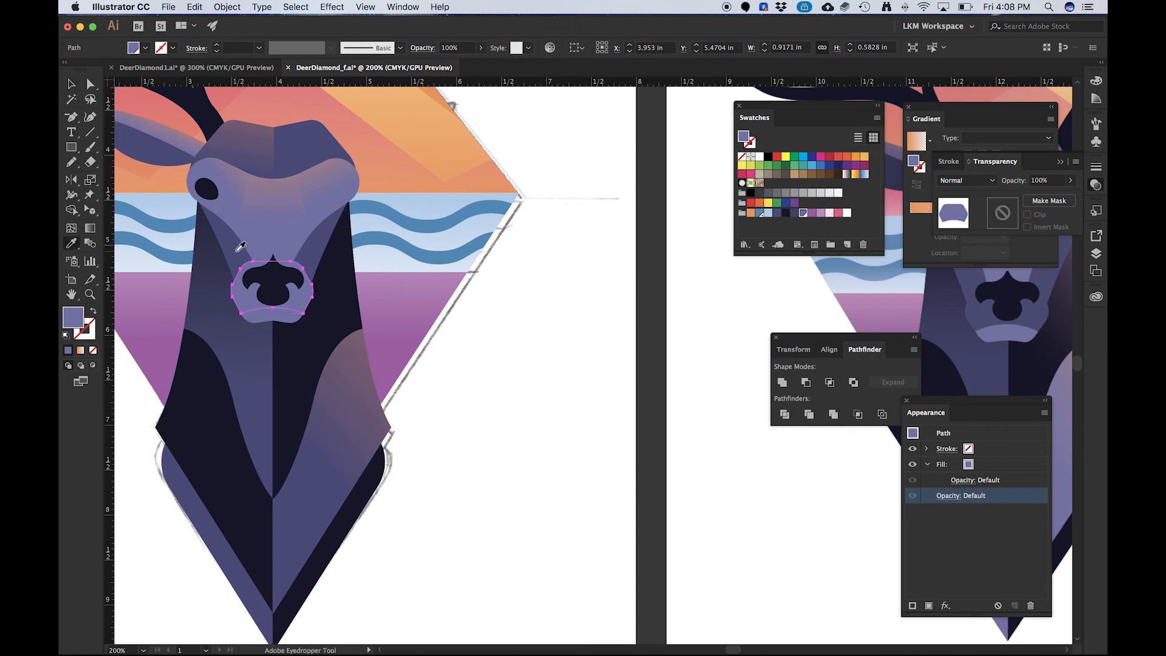
click(240, 246)
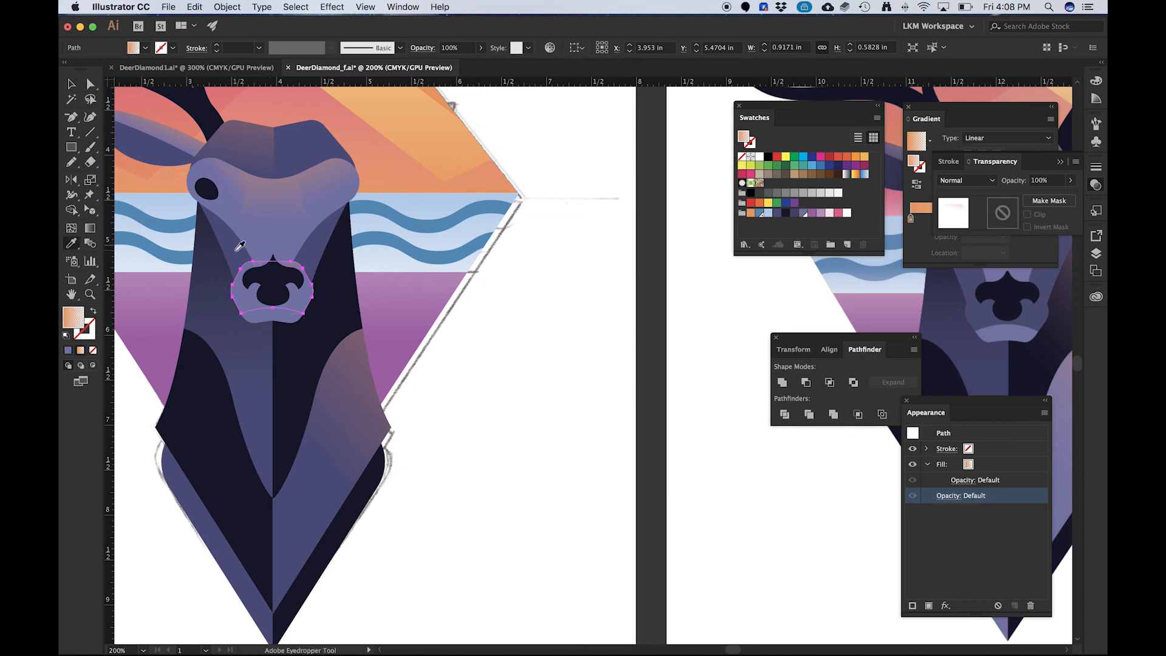
click(241, 375)
click(219, 539)
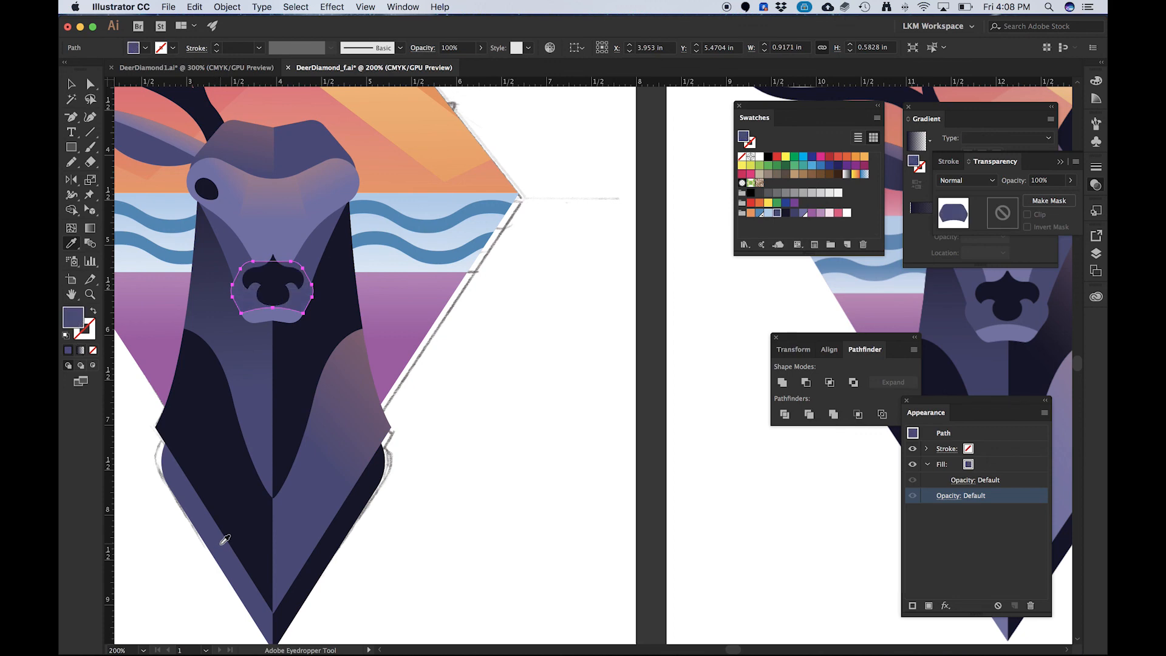
key(v)
click(148, 559)
key(space)
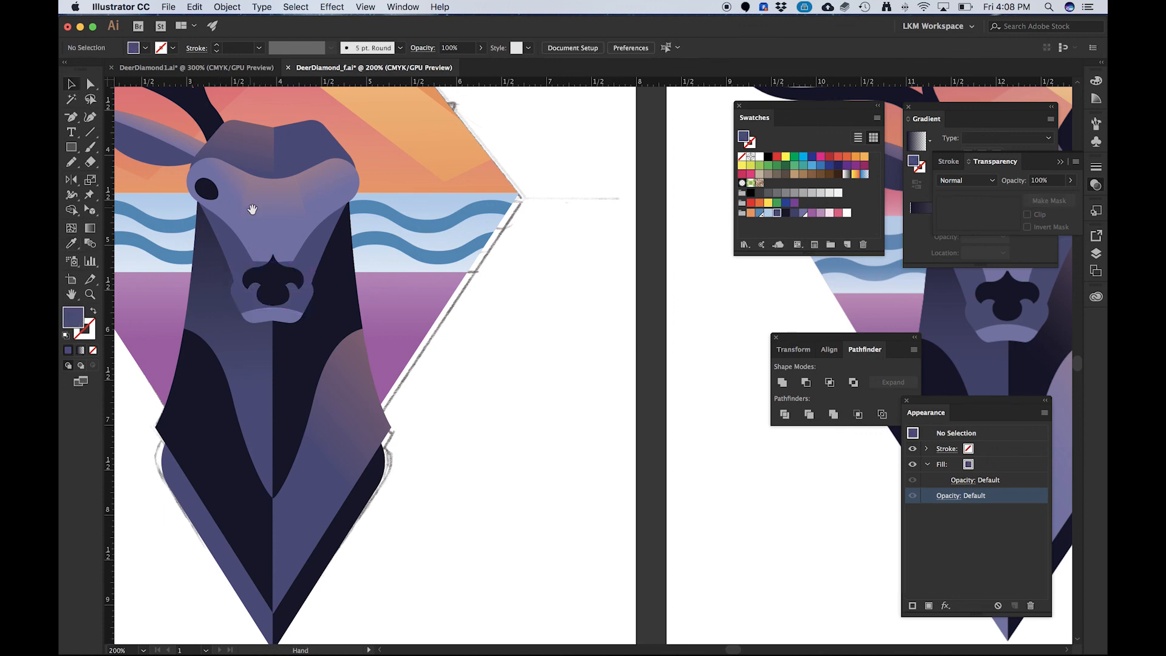
drag(249, 204, 305, 274)
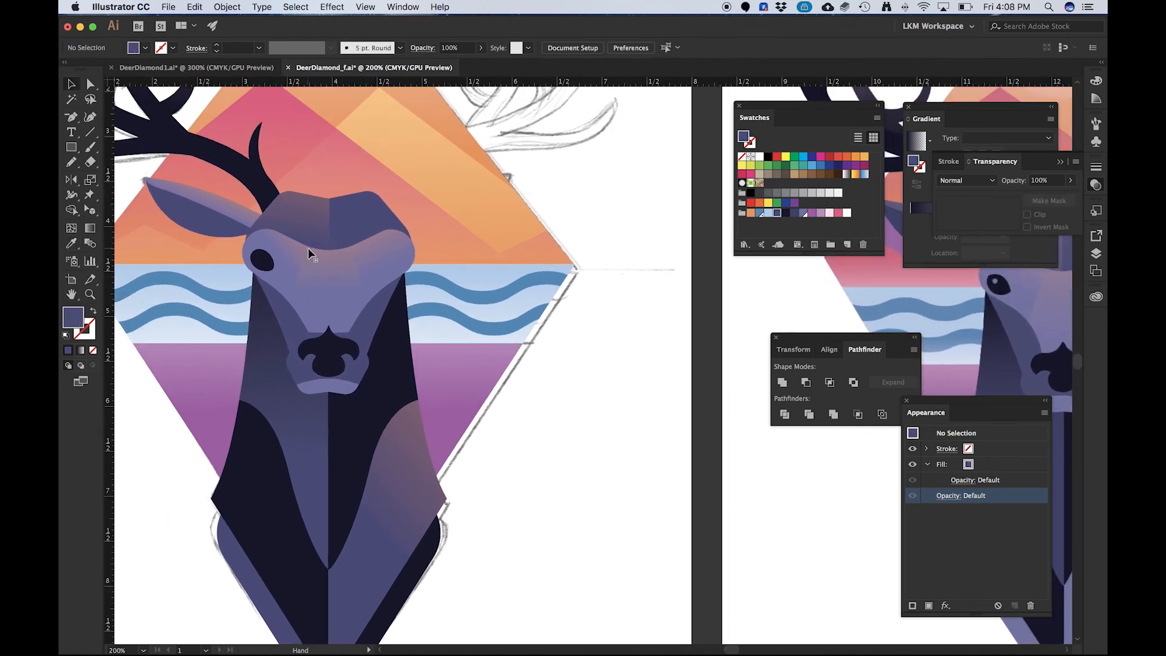
scroll(263, 263, up, 3)
key(a)
click(278, 269)
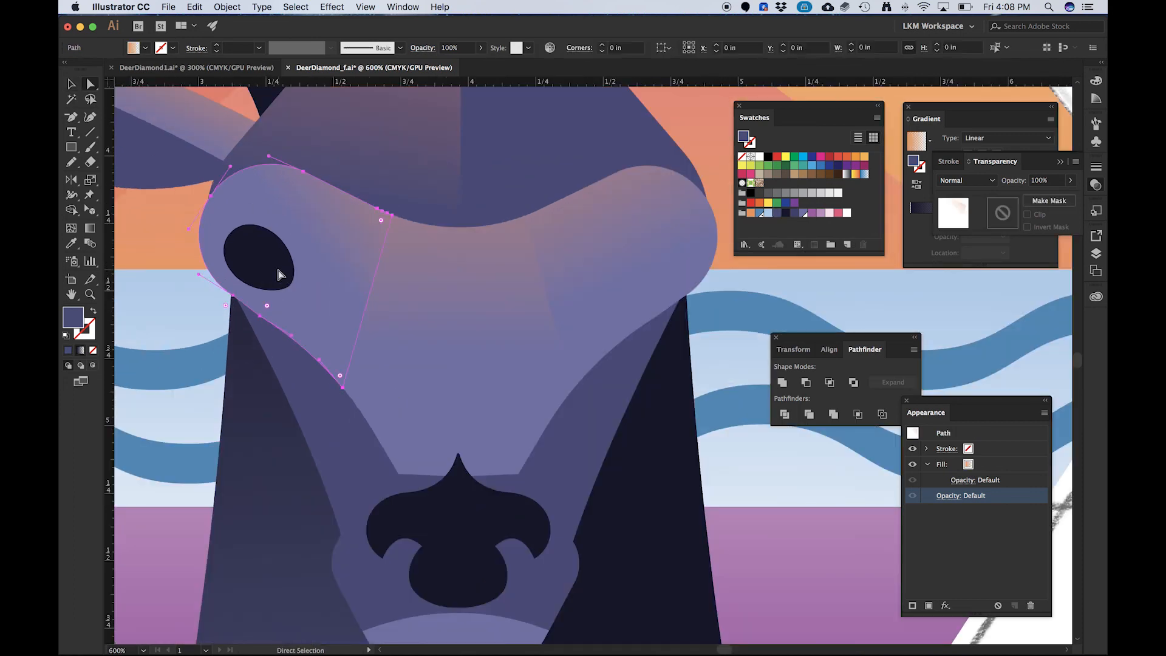
click(214, 372)
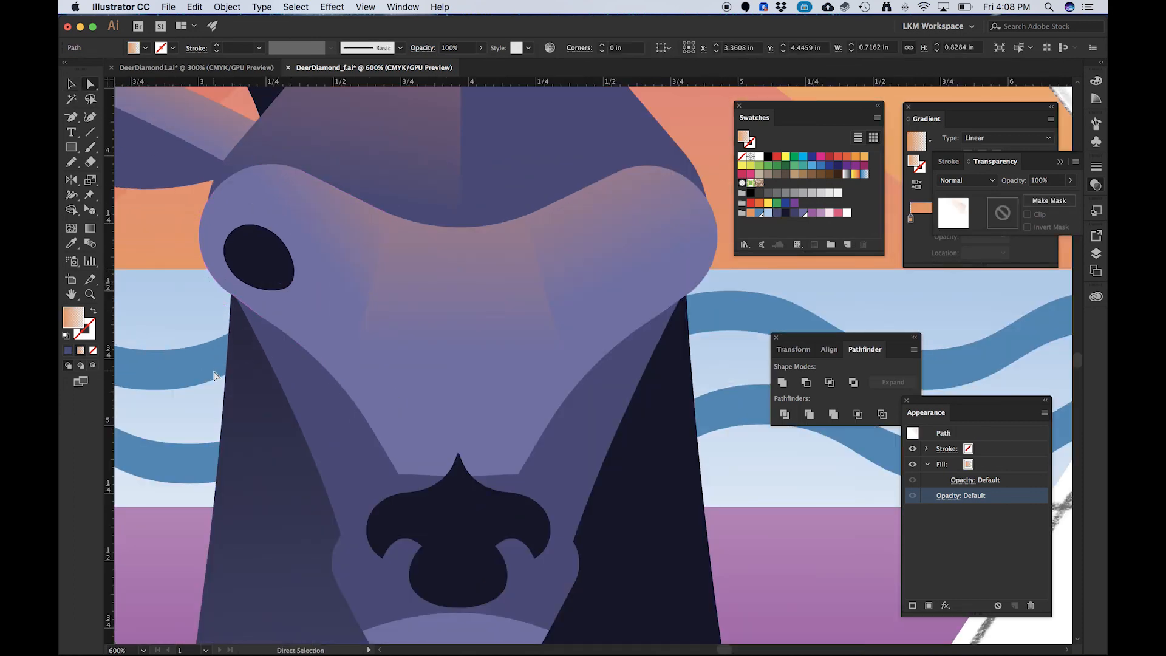
click(247, 293)
key(v)
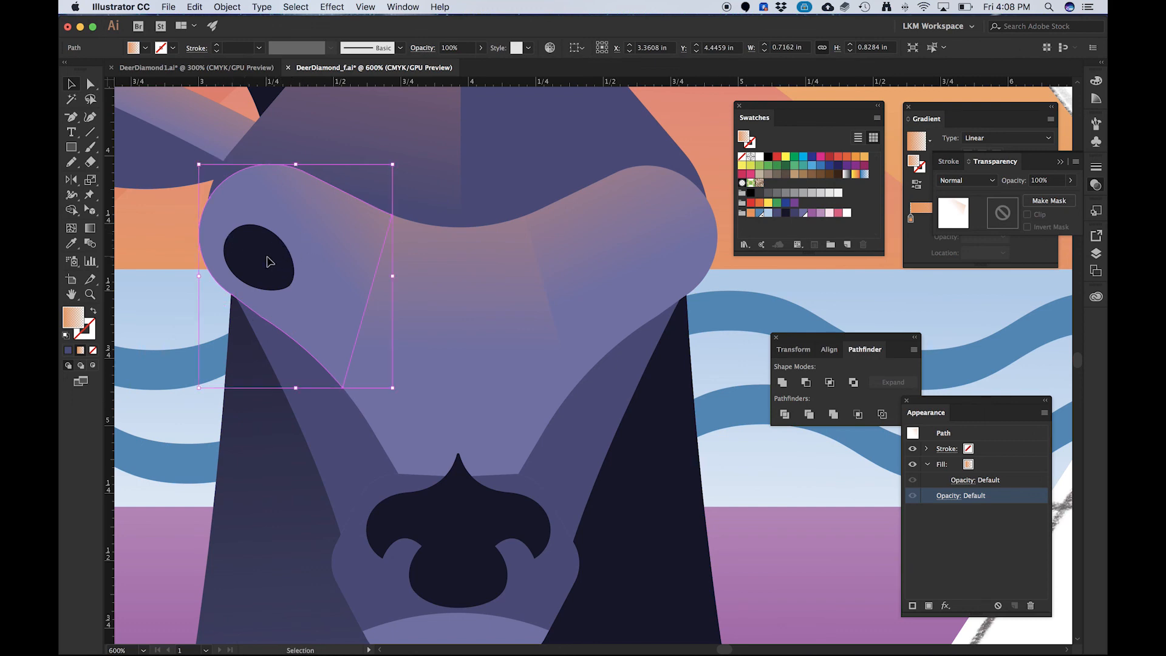
drag(335, 236, 253, 222)
key(super+z)
- Move the eye path to the top of the Face layer, above the gradient overlays
click(1096, 253)
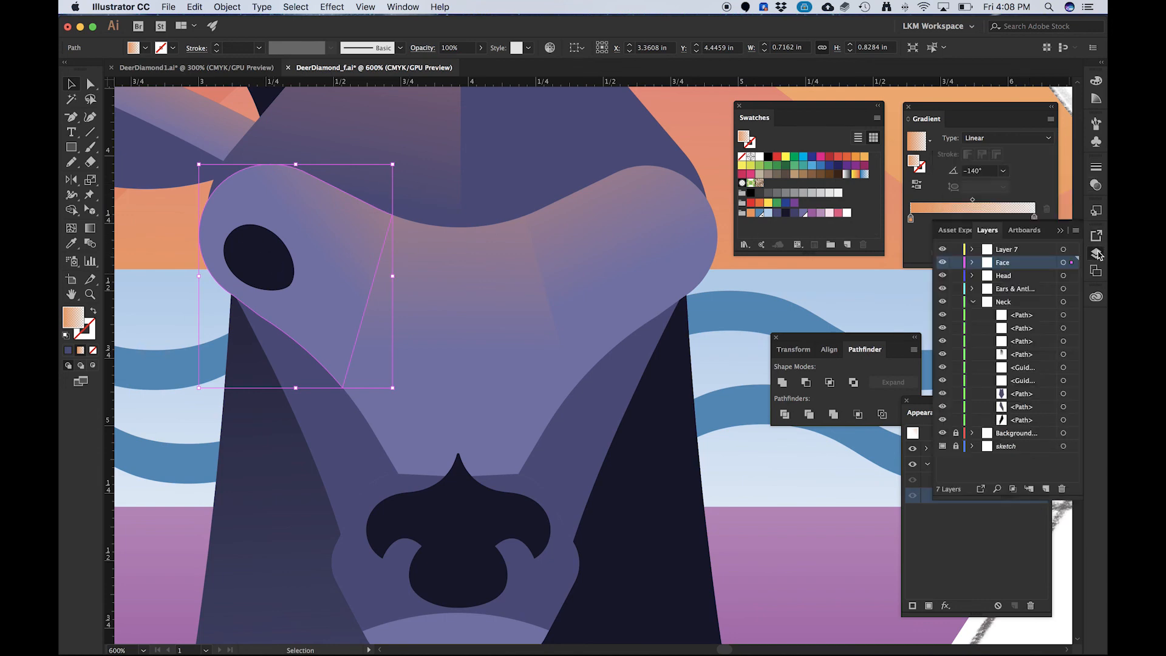
click(973, 262)
drag(1024, 329, 1032, 272)
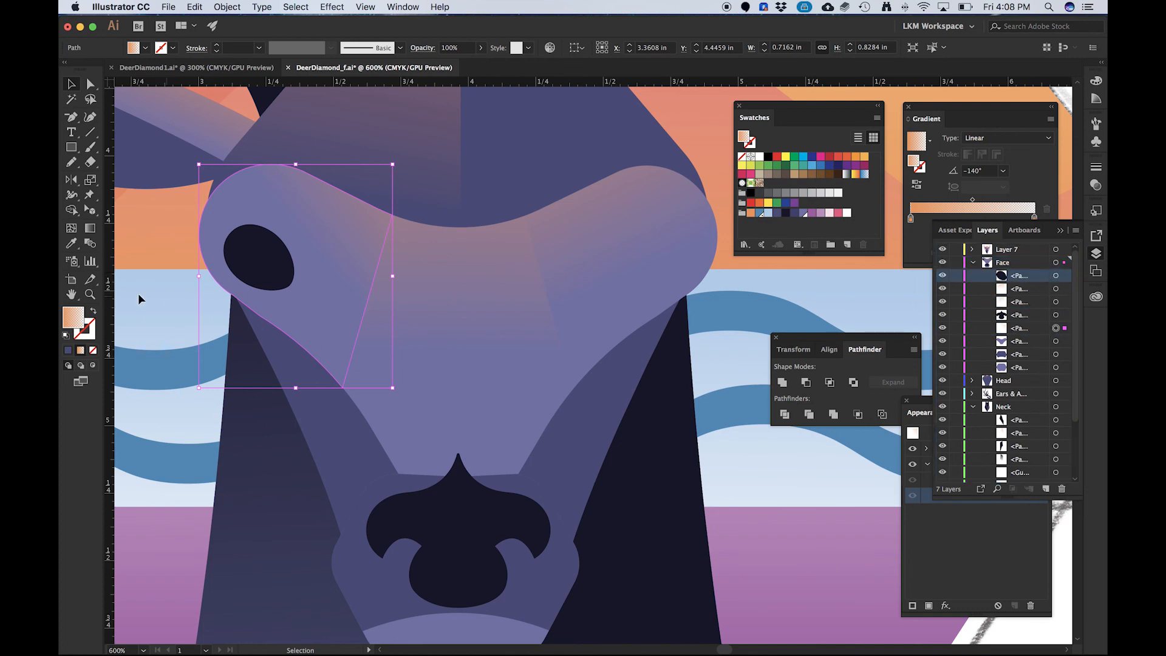
- Reshape the dark eye by adjusting the curve handles and anchor points along its lower edge
key(a)
click(289, 283)
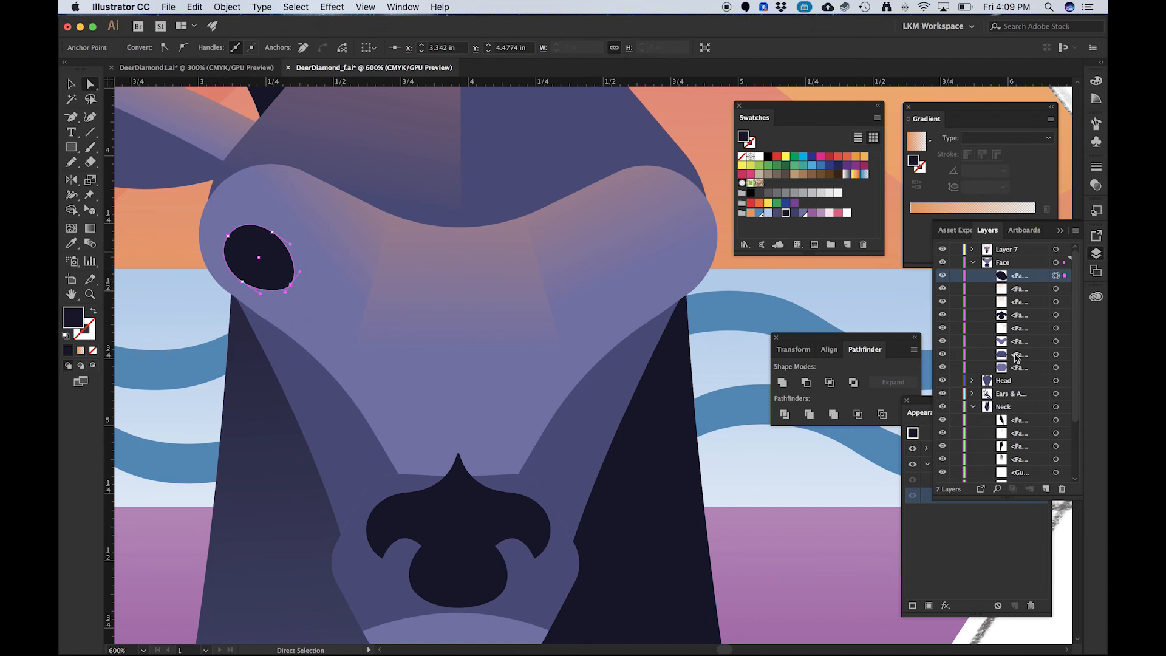
drag(302, 280, 299, 269)
click(238, 282)
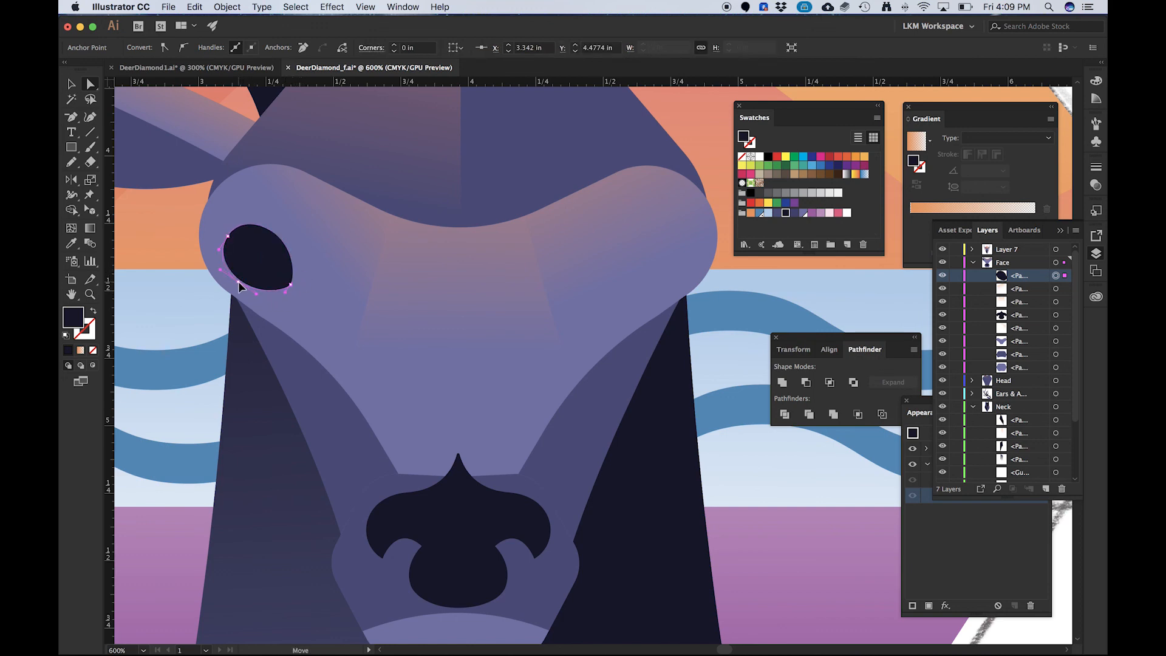
scroll(304, 249, down, 2)
key(v)
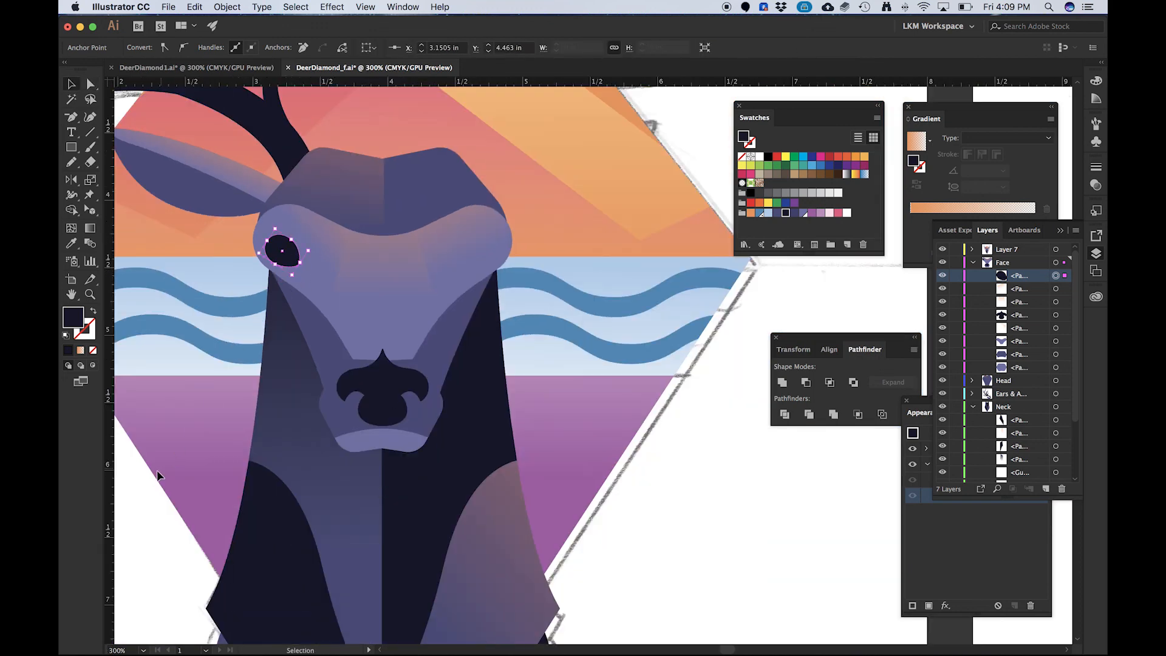
click(149, 477)
- Draw a highlight circle about 0.065 in wide inside the dark eye, using the muzzle's light purple fill
click(349, 442)
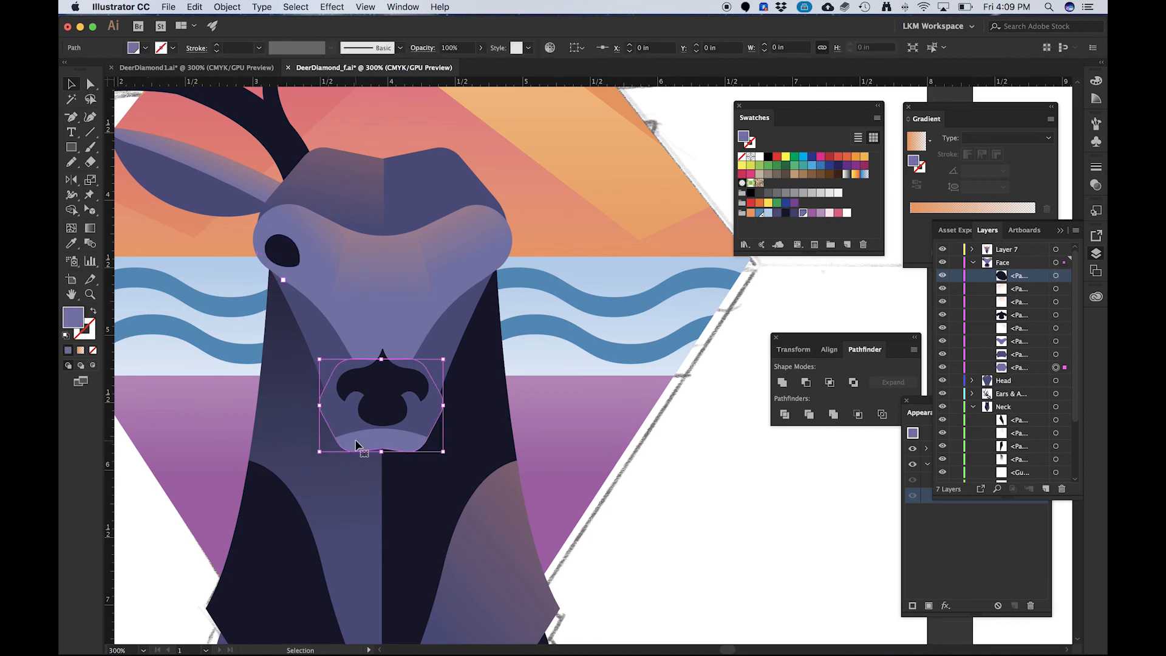
click(73, 150)
drag(73, 149, 122, 176)
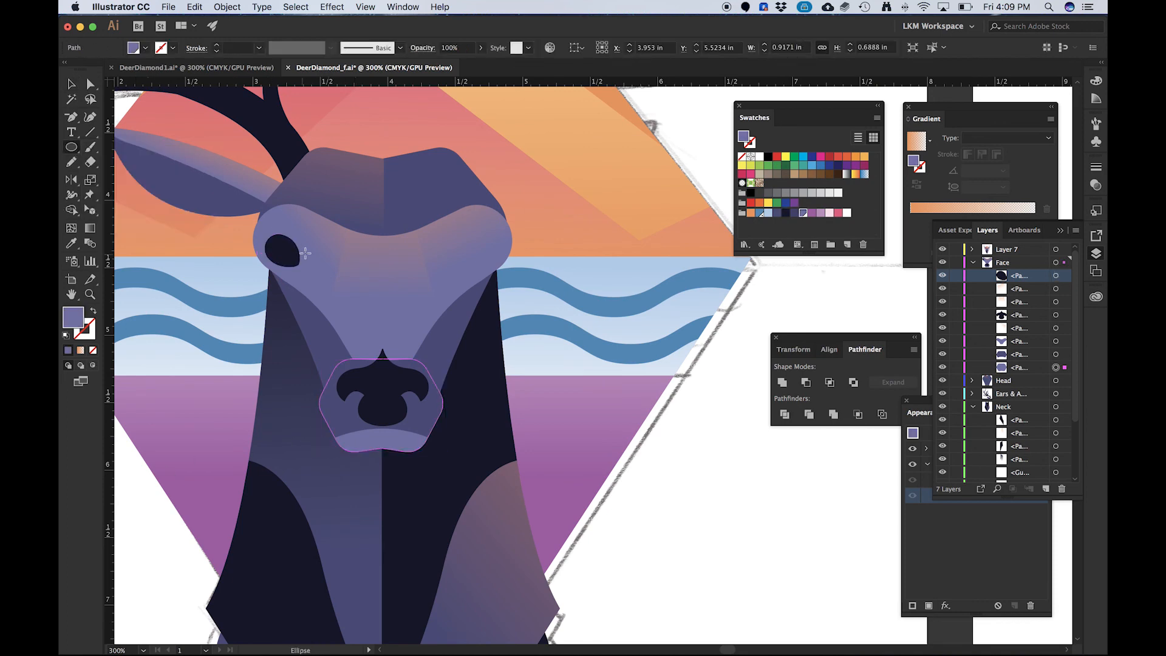
drag(277, 242, 286, 246)
scroll(255, 241, down, 2)
scroll(245, 248, up, 1)
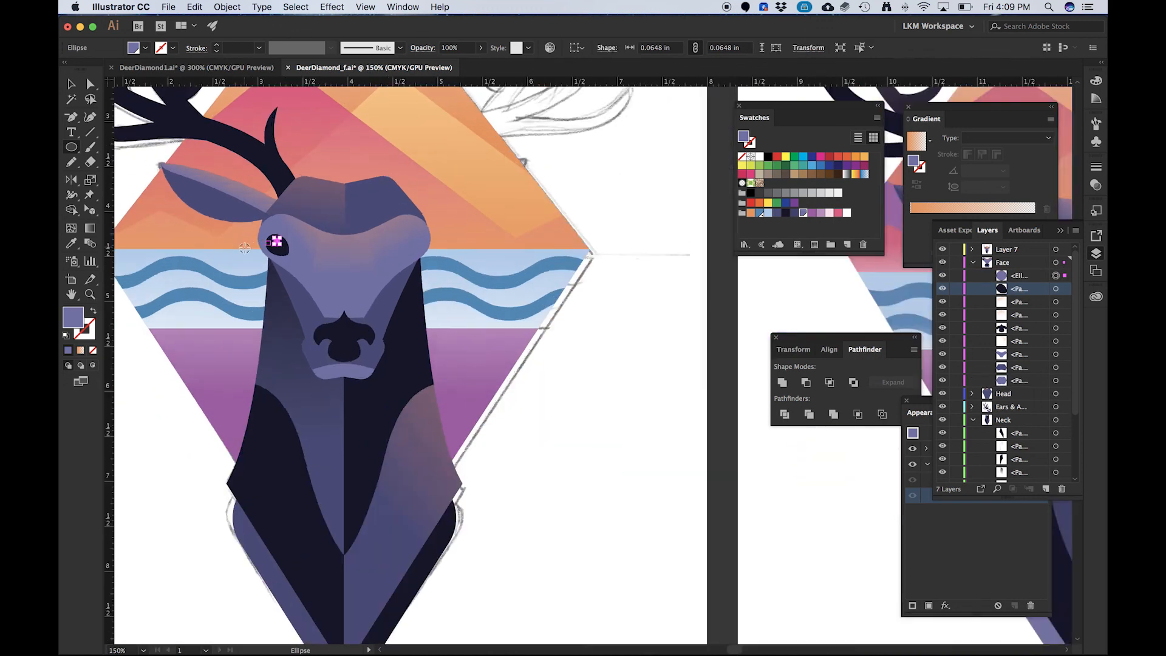
- Move the light purple highlight circle slightly toward the upper left part of the eye
scroll(245, 248, up, 3)
key(v)
click(280, 237)
drag(345, 229, 333, 231)
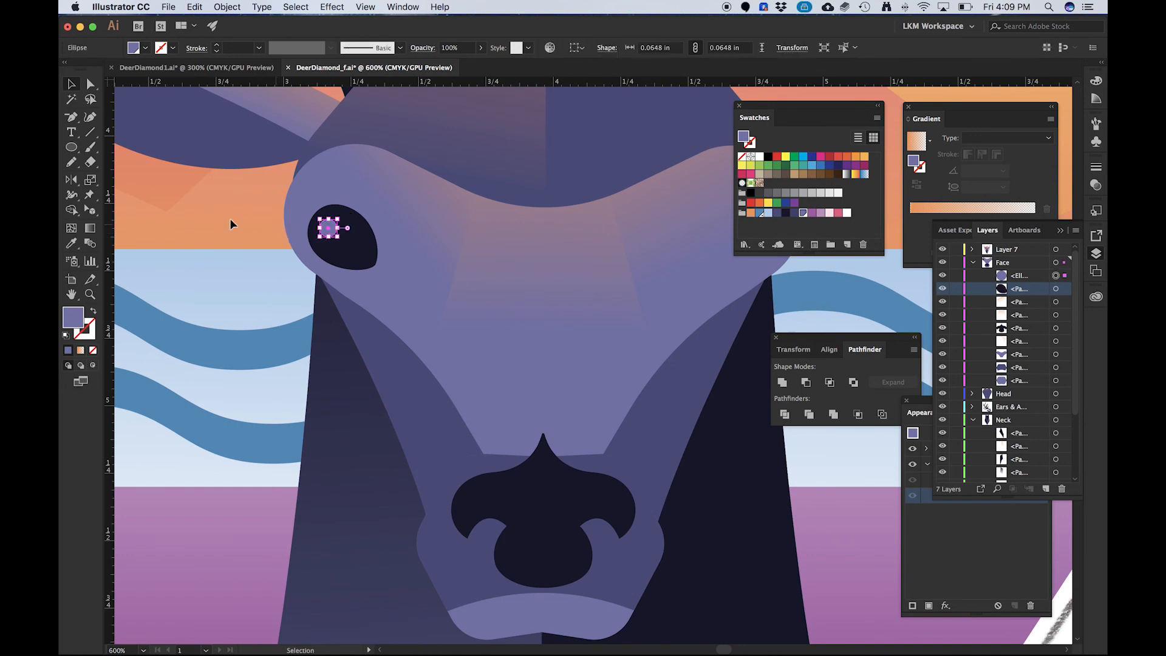
click(231, 220)
scroll(258, 201, down, 4)
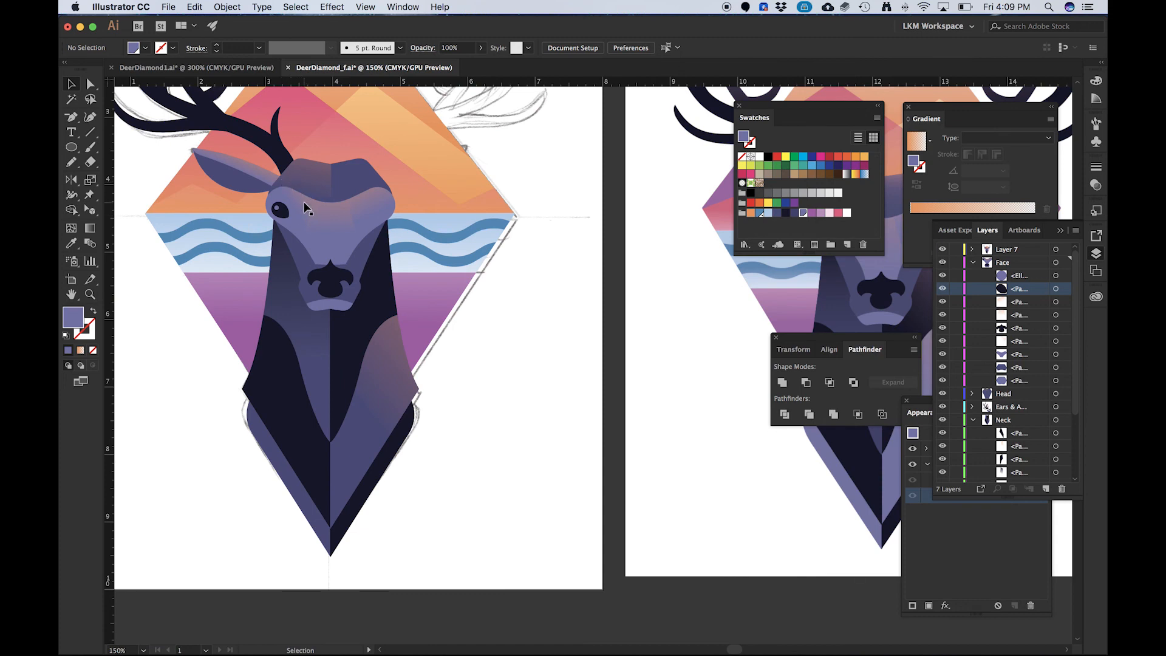
- Create a copy of the antler, ear, eye and eye highlight reflected across the vertical axis
scroll(304, 209, down, 1)
drag(418, 207, 387, 288)
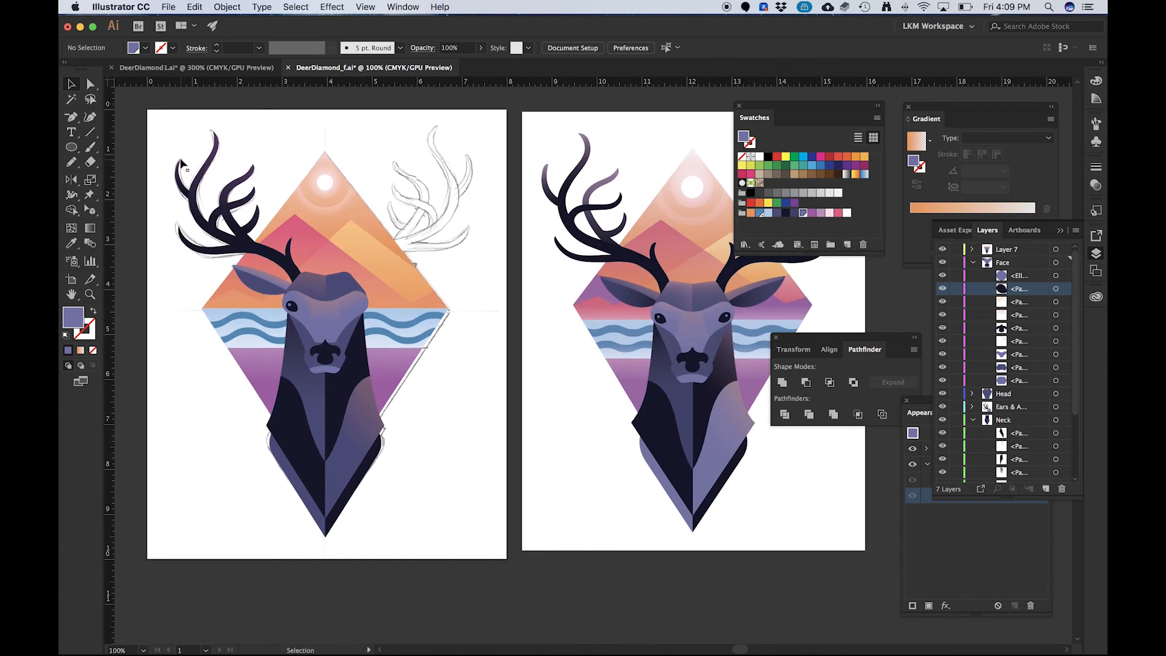
drag(169, 145, 304, 262)
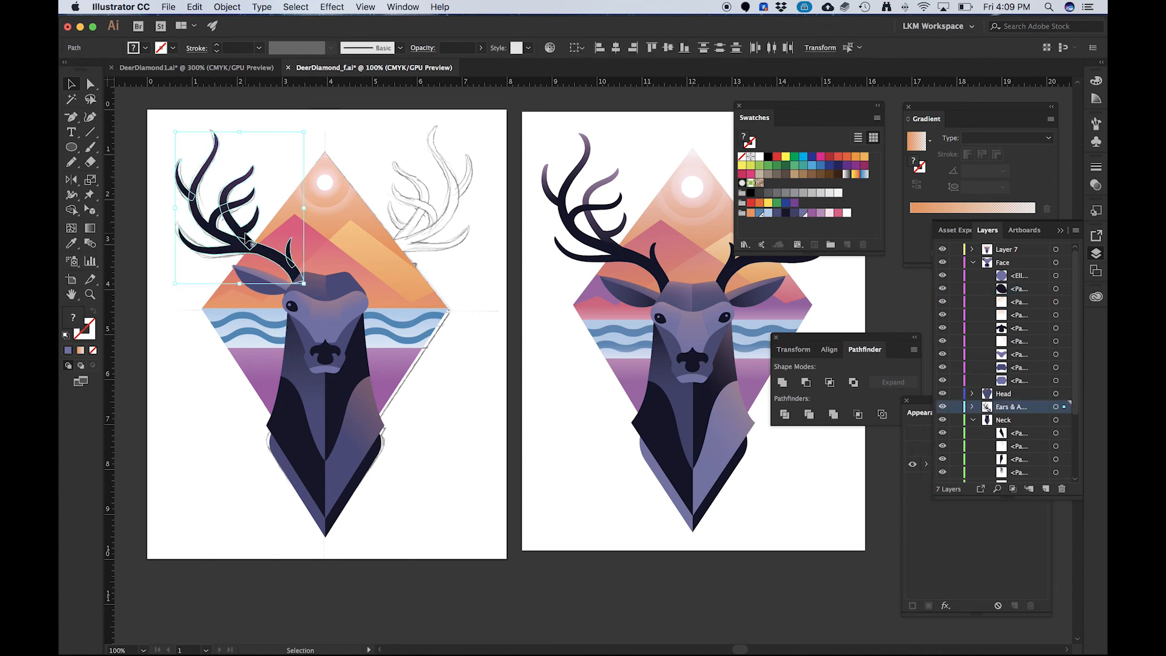
shift+click(260, 289)
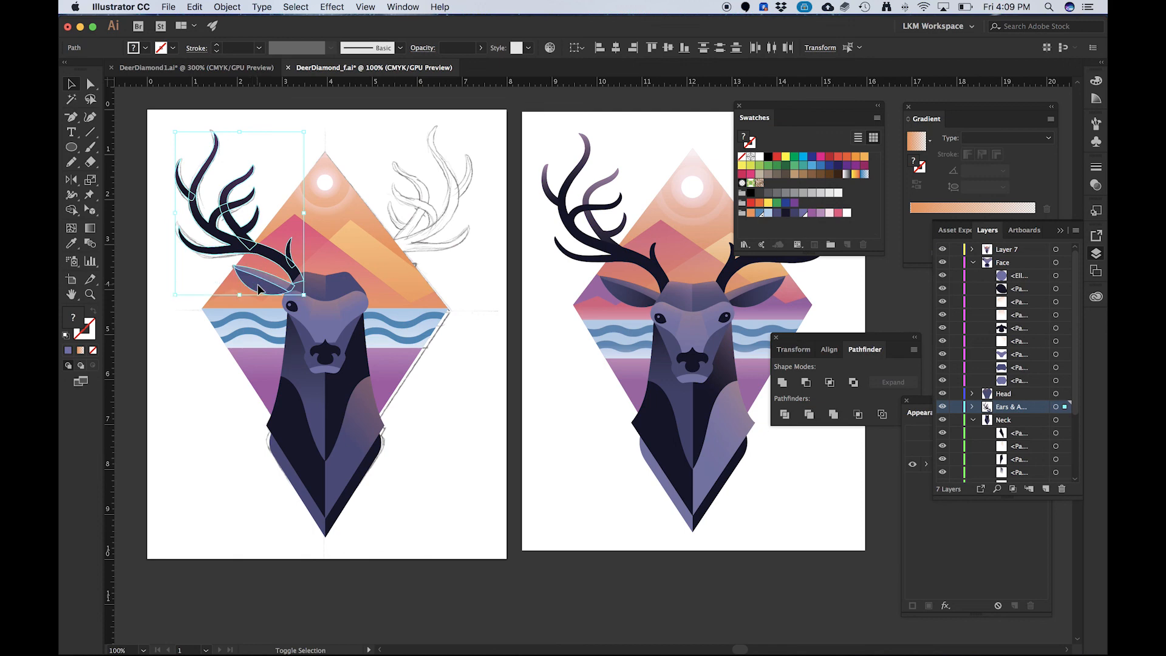
shift+click(292, 305)
scroll(292, 305, up, 2)
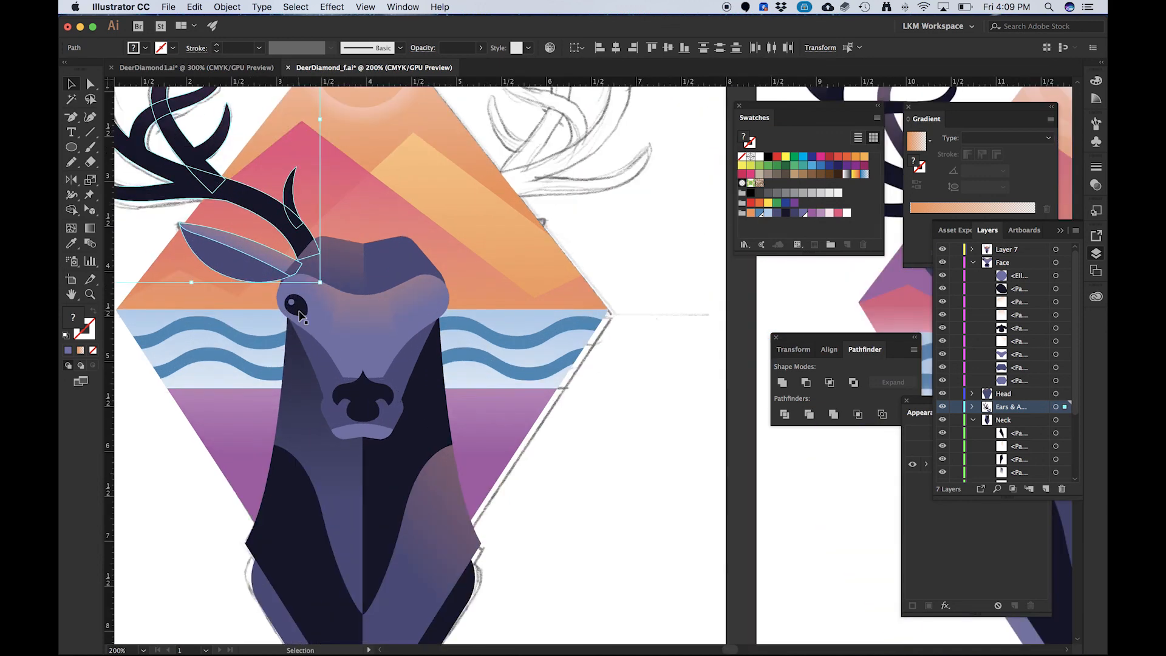
scroll(292, 305, down, 2)
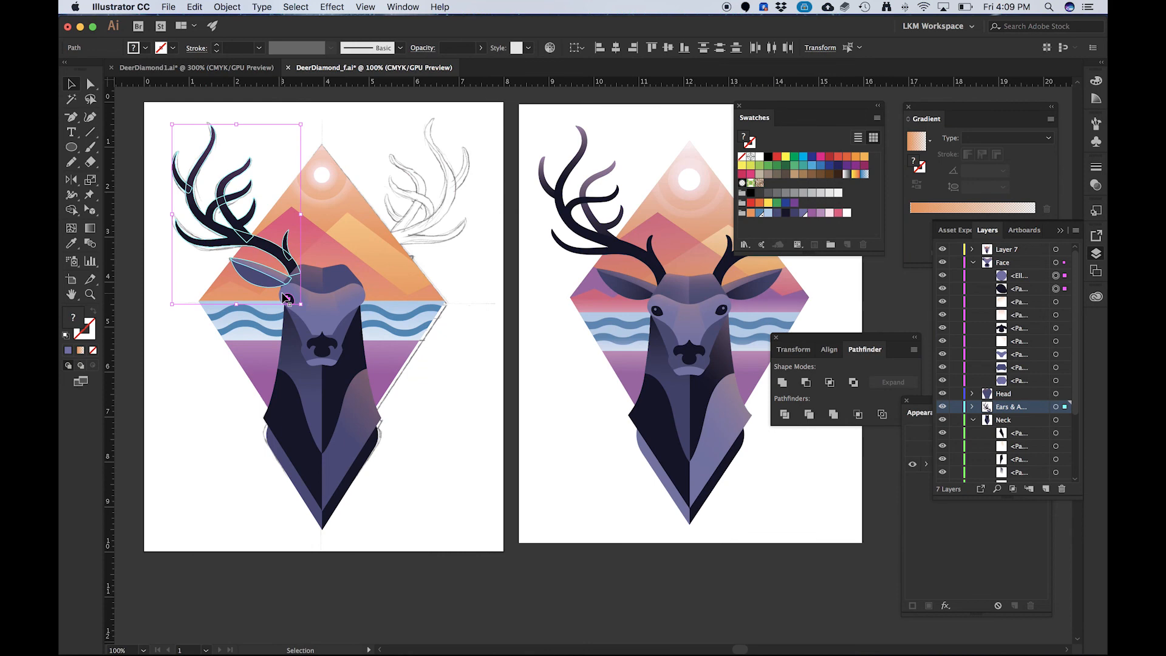
click(72, 196)
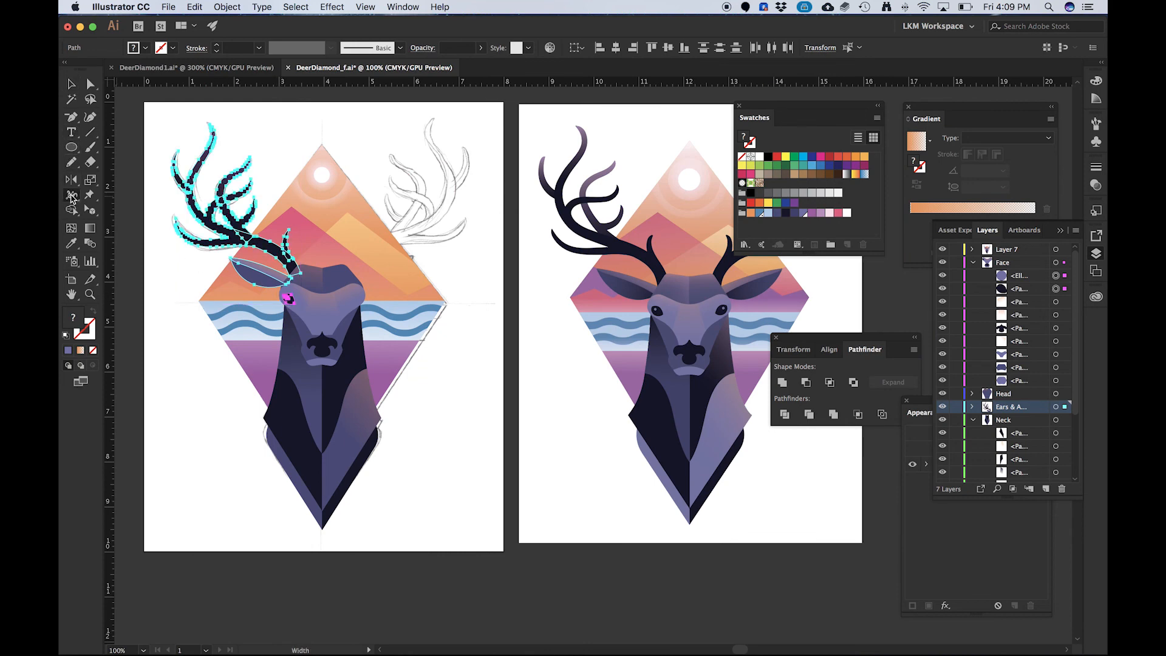
double_click(71, 180)
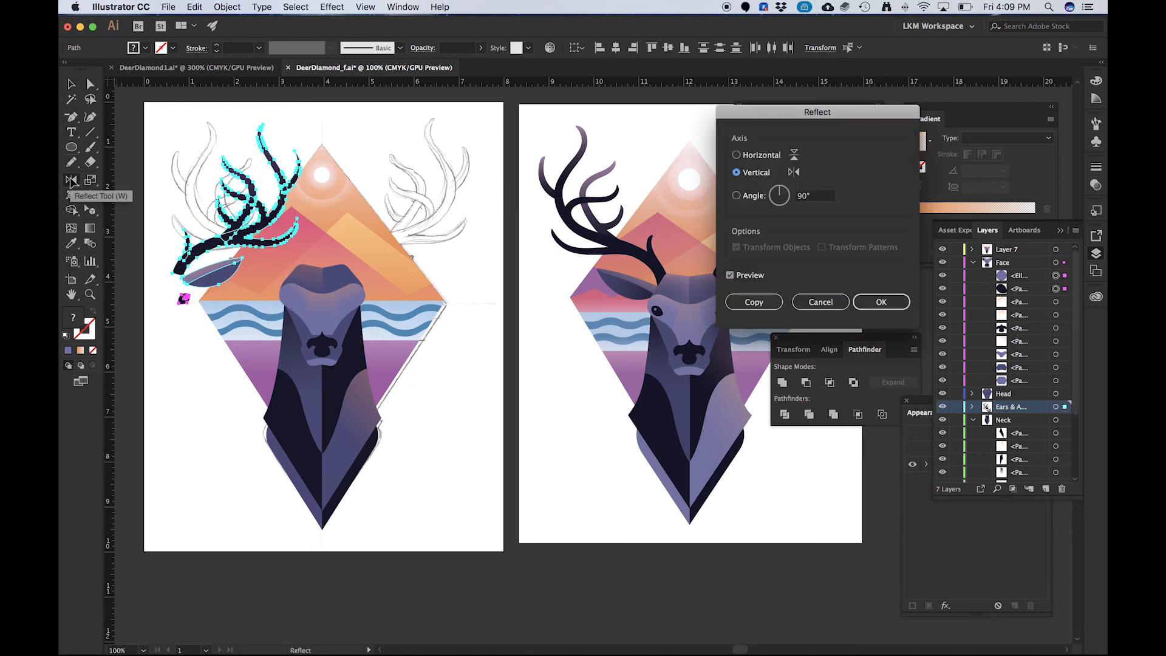
click(755, 303)
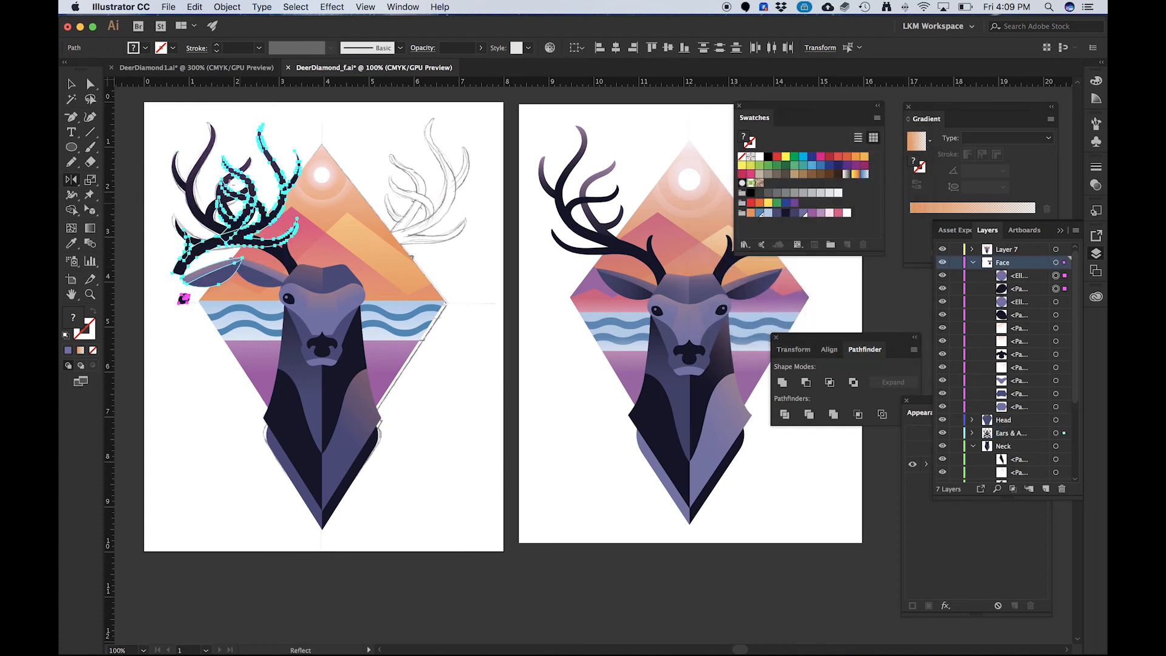
- Move the reflected antler, ear and eye to the opposite side of the head, aligned symmetrically with the originals
key(v)
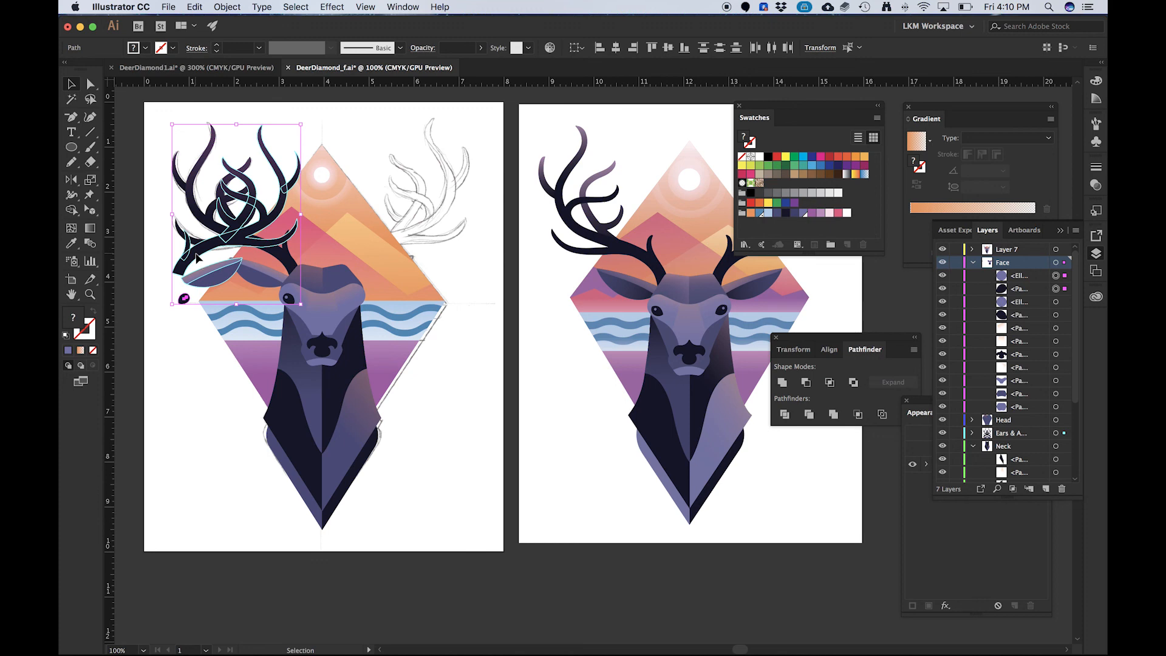
drag(195, 258, 364, 264)
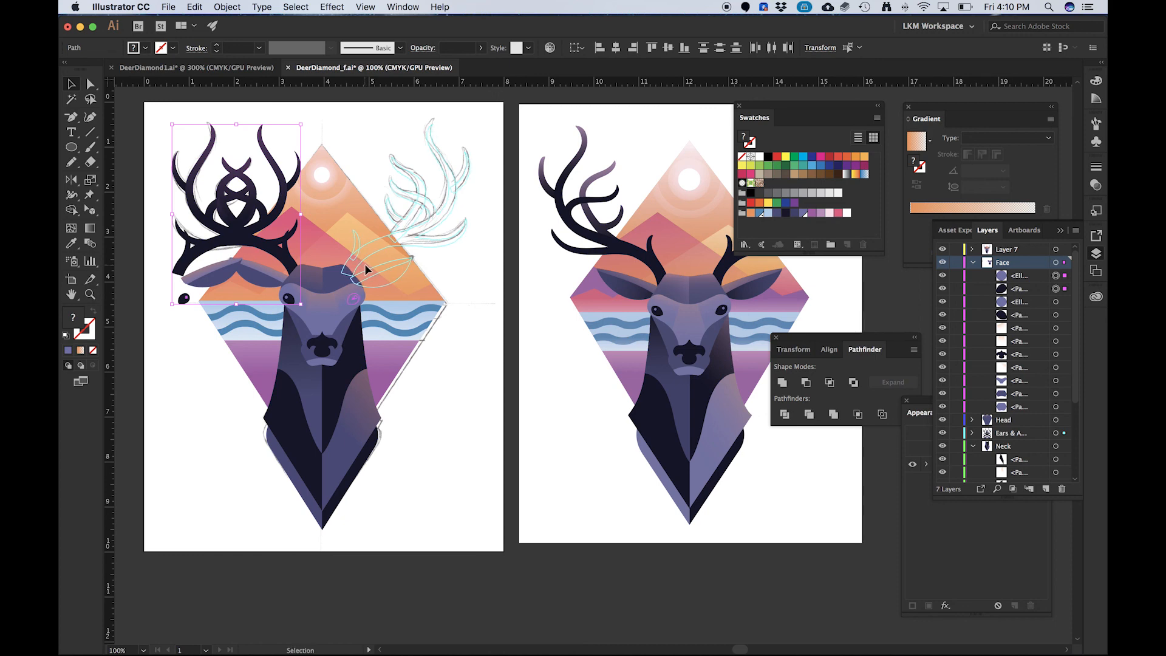
scroll(334, 302, up, 2)
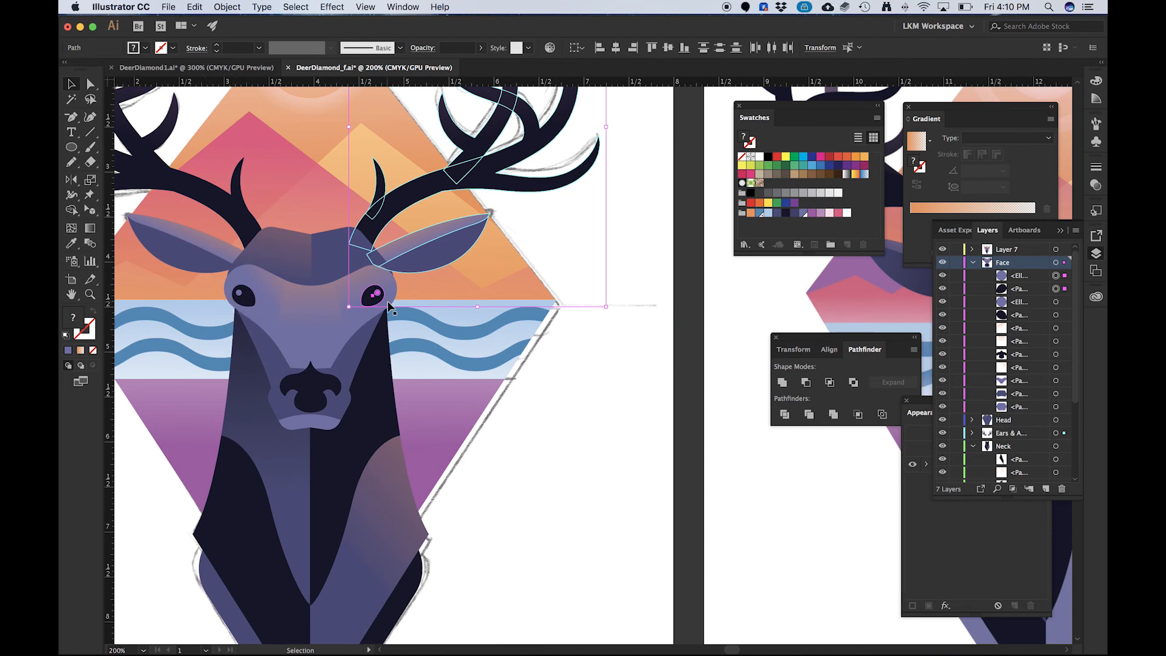
key(Right)
key(Right)
key(Right)
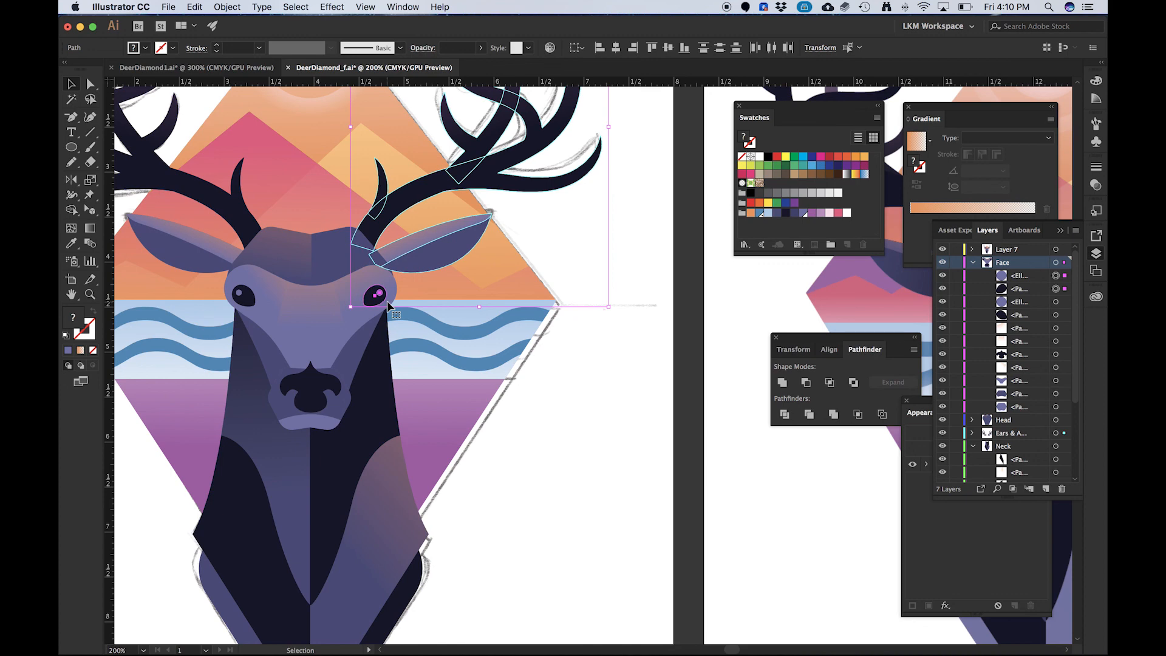
key(super+1)
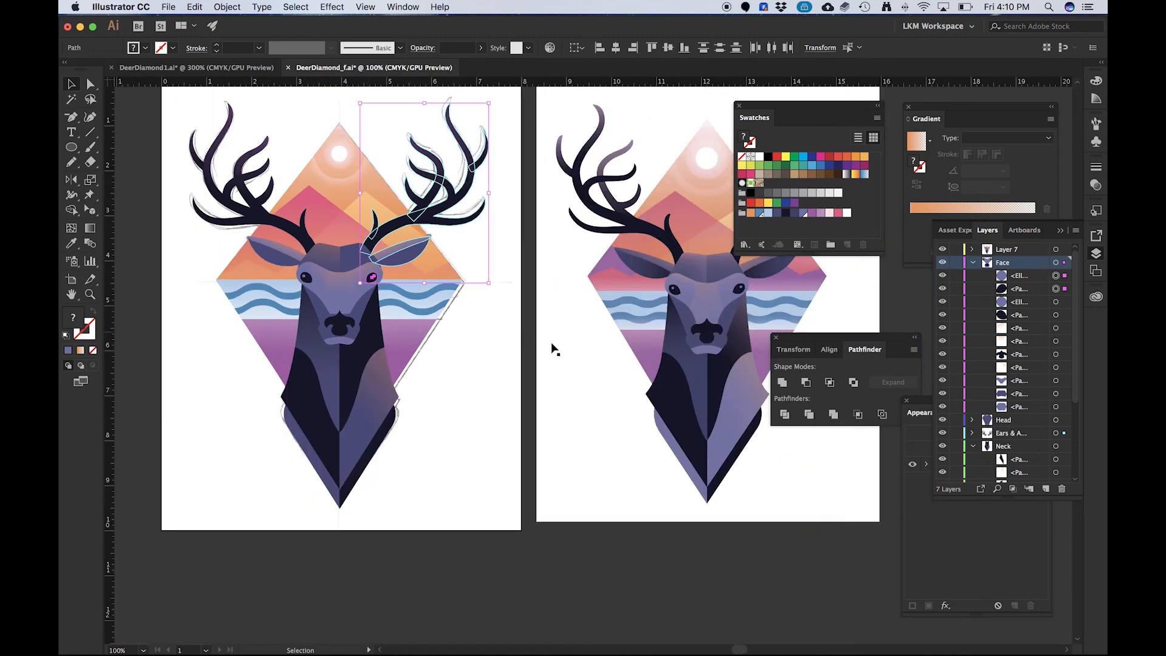
click(553, 348)
- Examine the direction and extent of the gradient overlay on the centre of the deer's face
scroll(330, 294, up, 2)
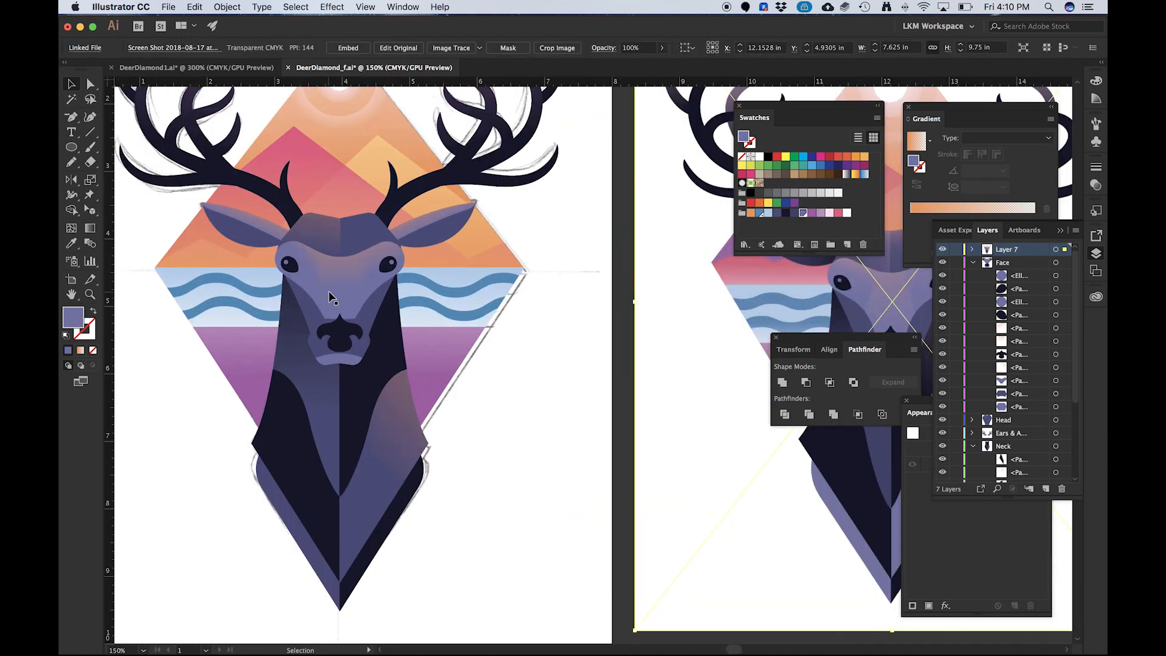
scroll(330, 291, down, 2)
click(334, 286)
key(g)
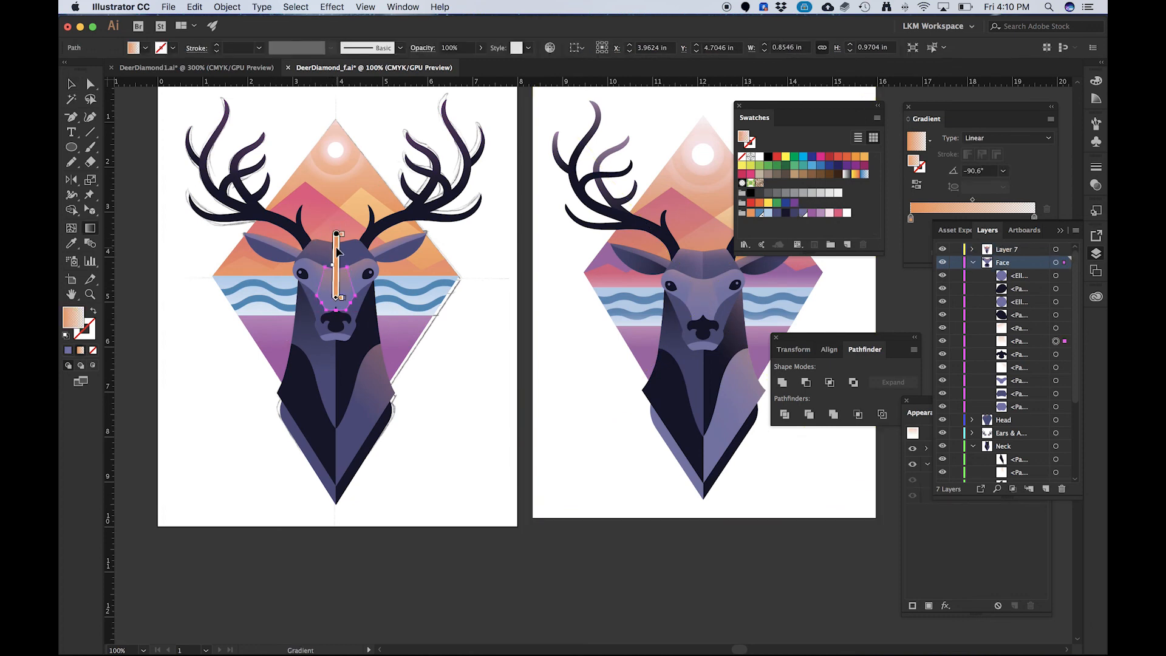
key(v)
click(233, 393)
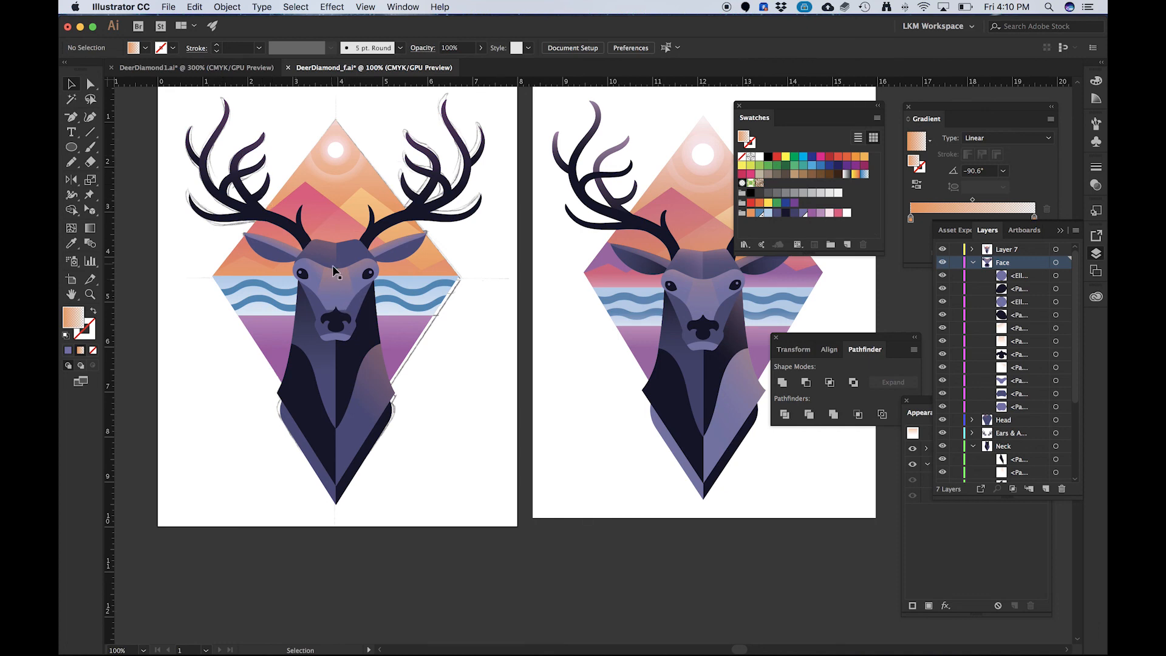
click(333, 283)
key(g)
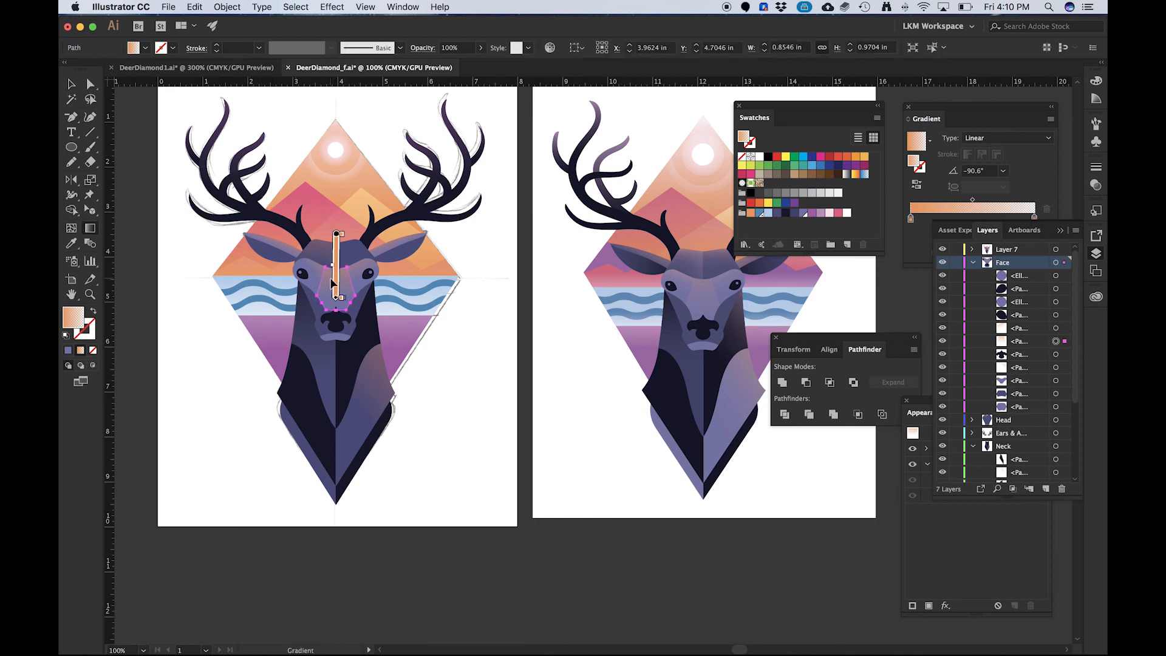
key(v)
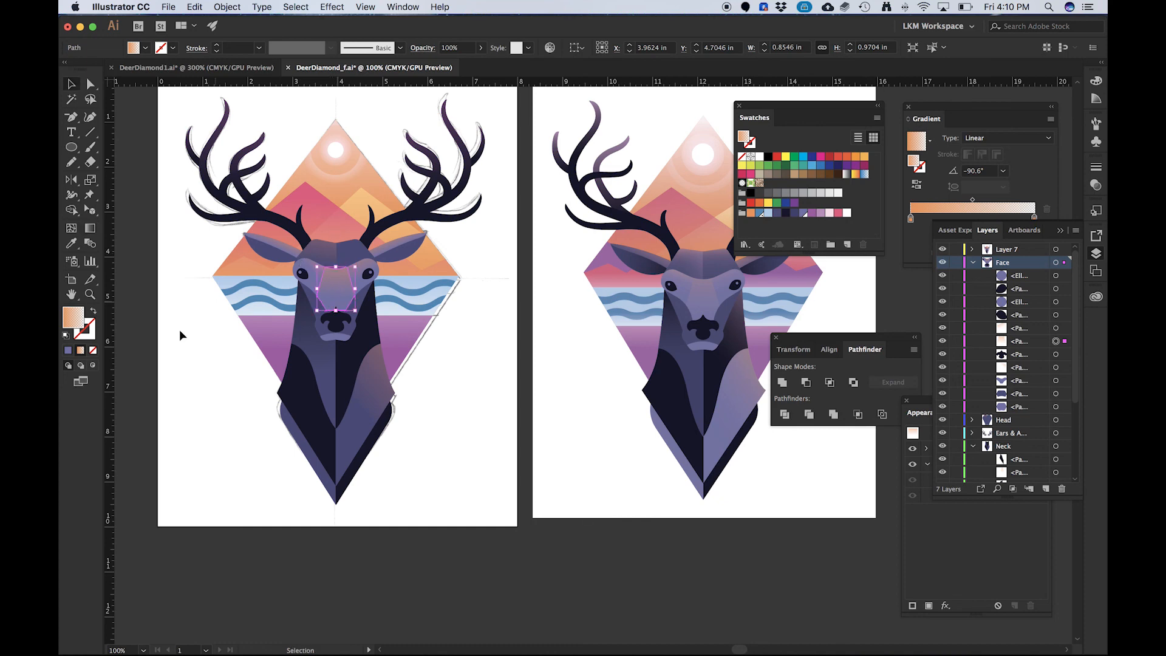
click(185, 365)
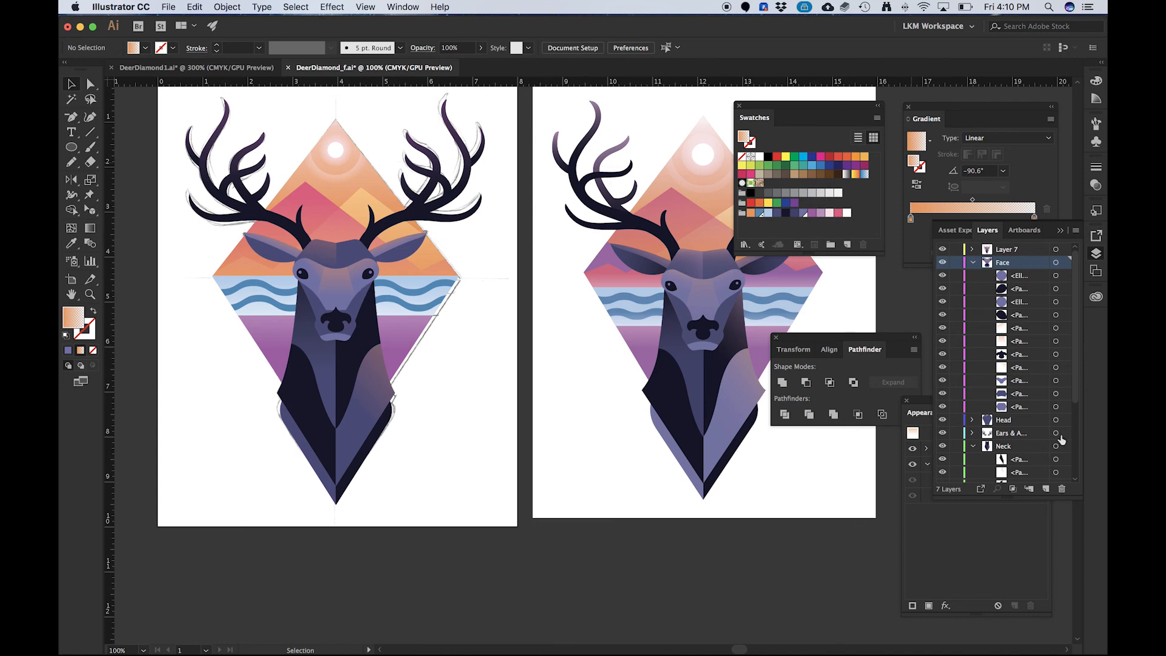
- Collapse the Face layer and delete the sketch layer along with its duplicate
click(974, 262)
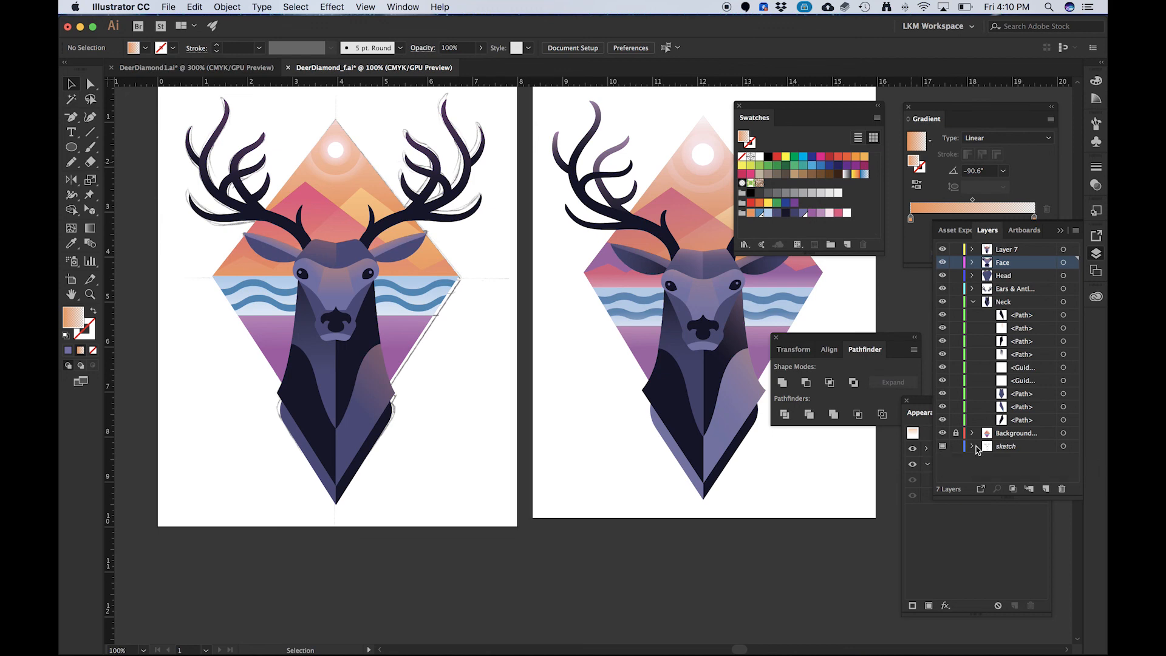
drag(1006, 450, 1047, 489)
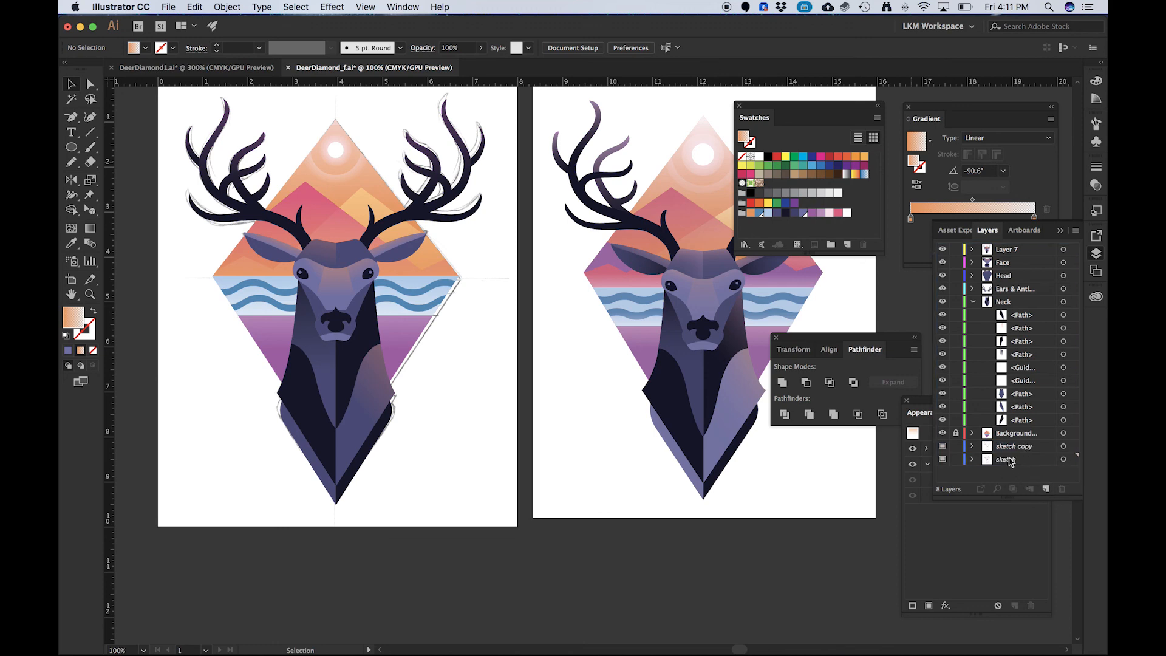
drag(1011, 451, 1061, 488)
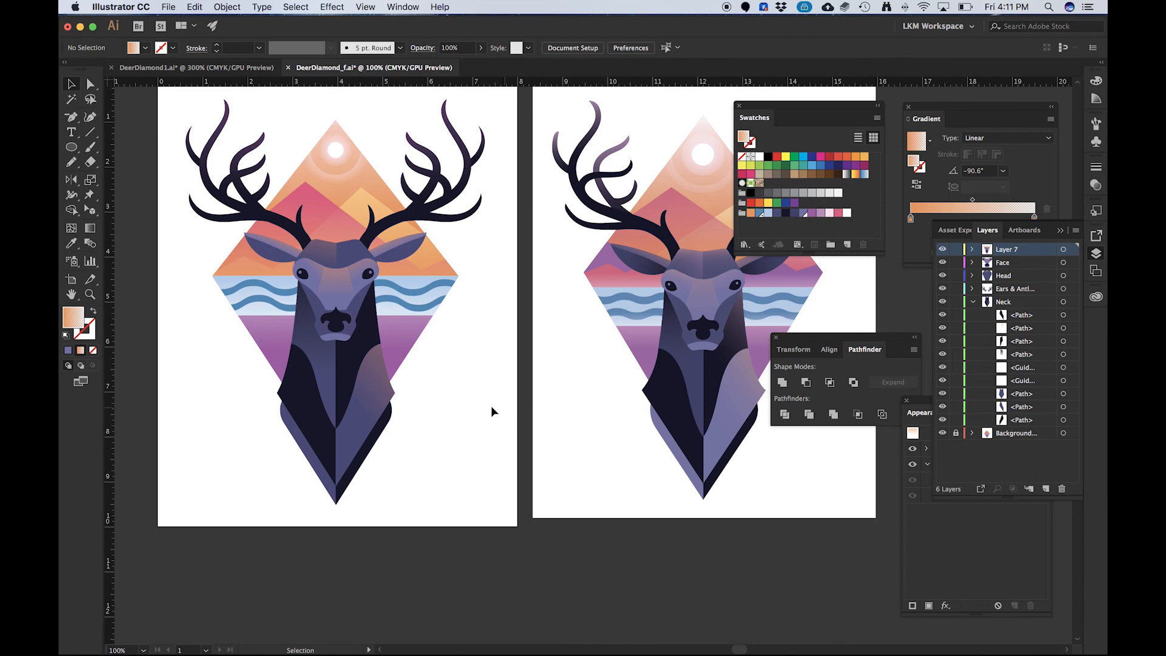
- Save the finished deer illustration under its existing file name
scroll(491, 405, down, 1)
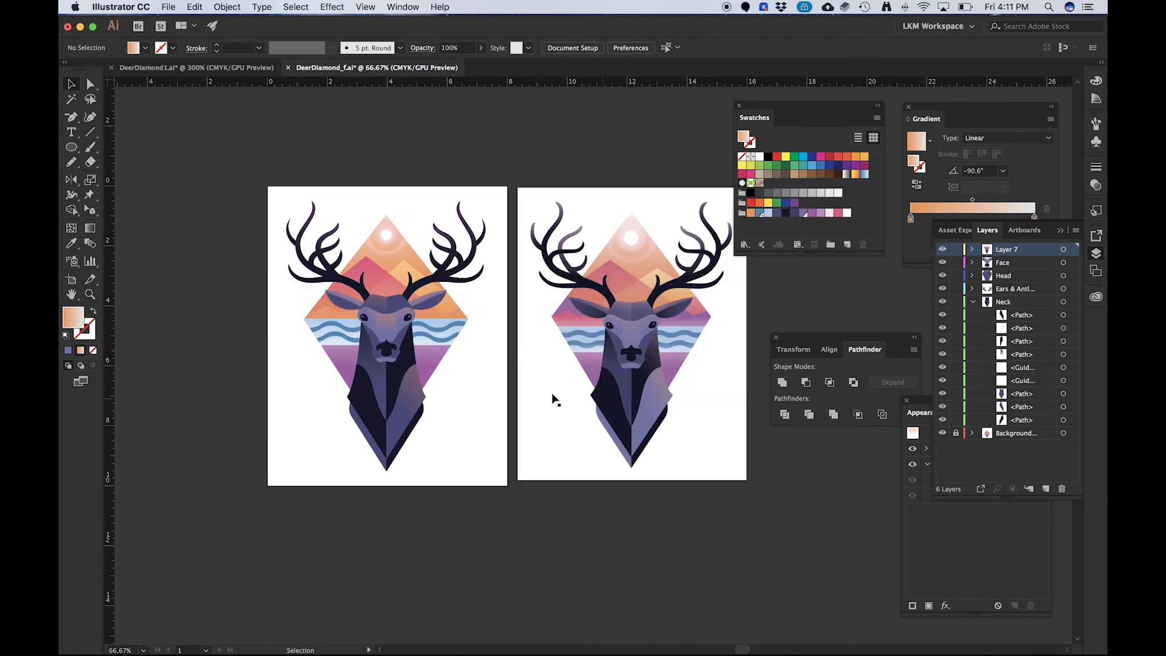
scroll(357, 372, up, 1)
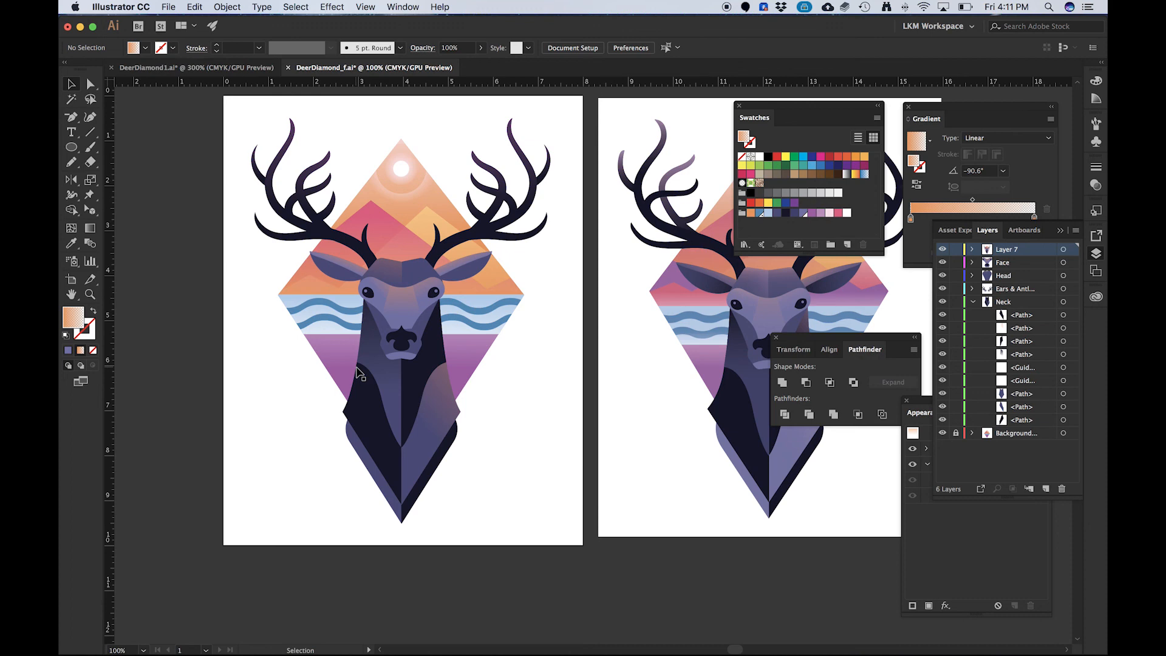
key(a)
key(v)
key(a)
key(super+s)
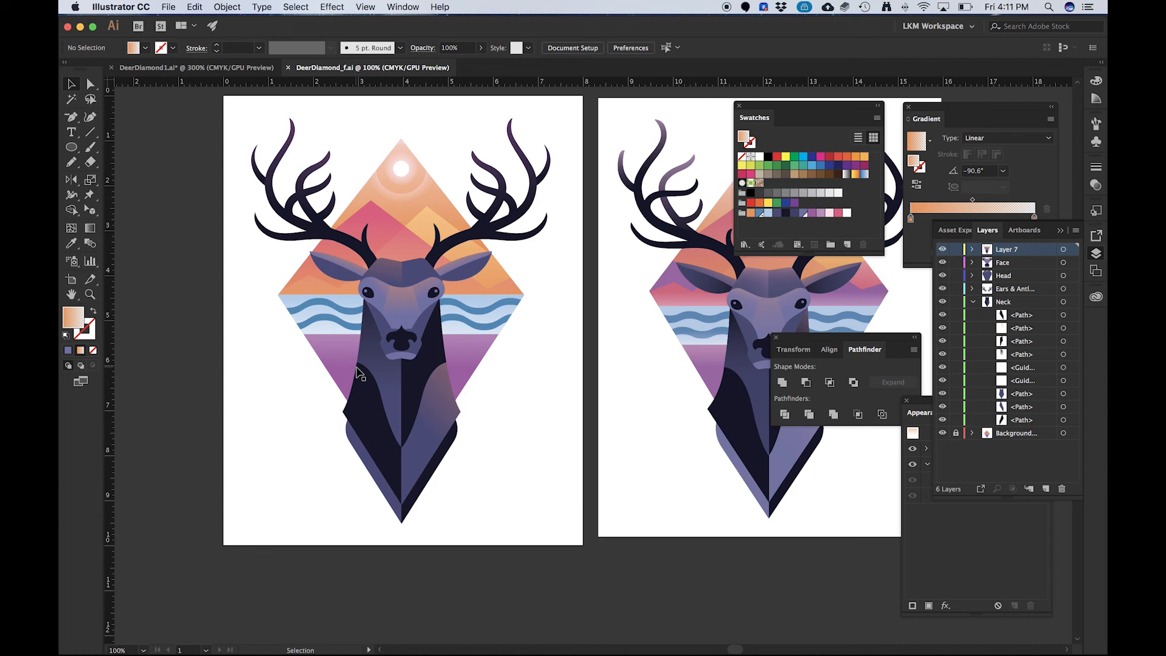